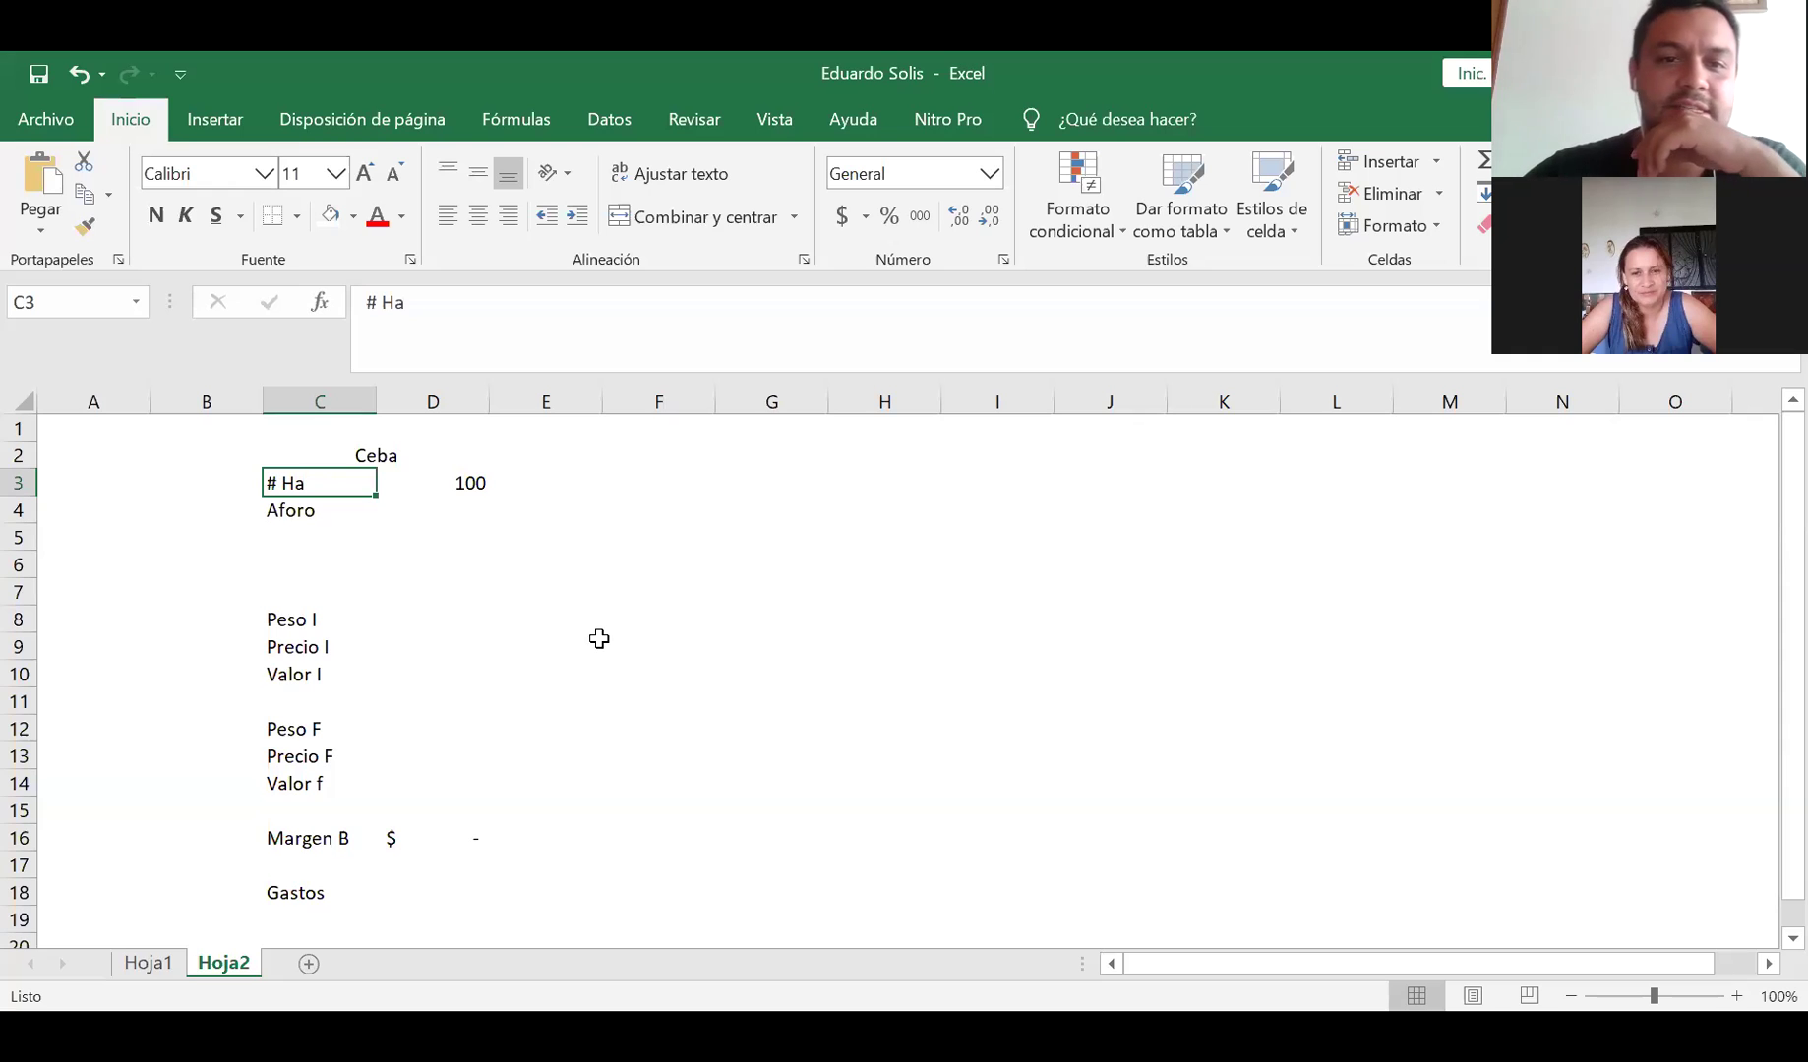
{"action": "left_click", "coordinate": [460, 561]}
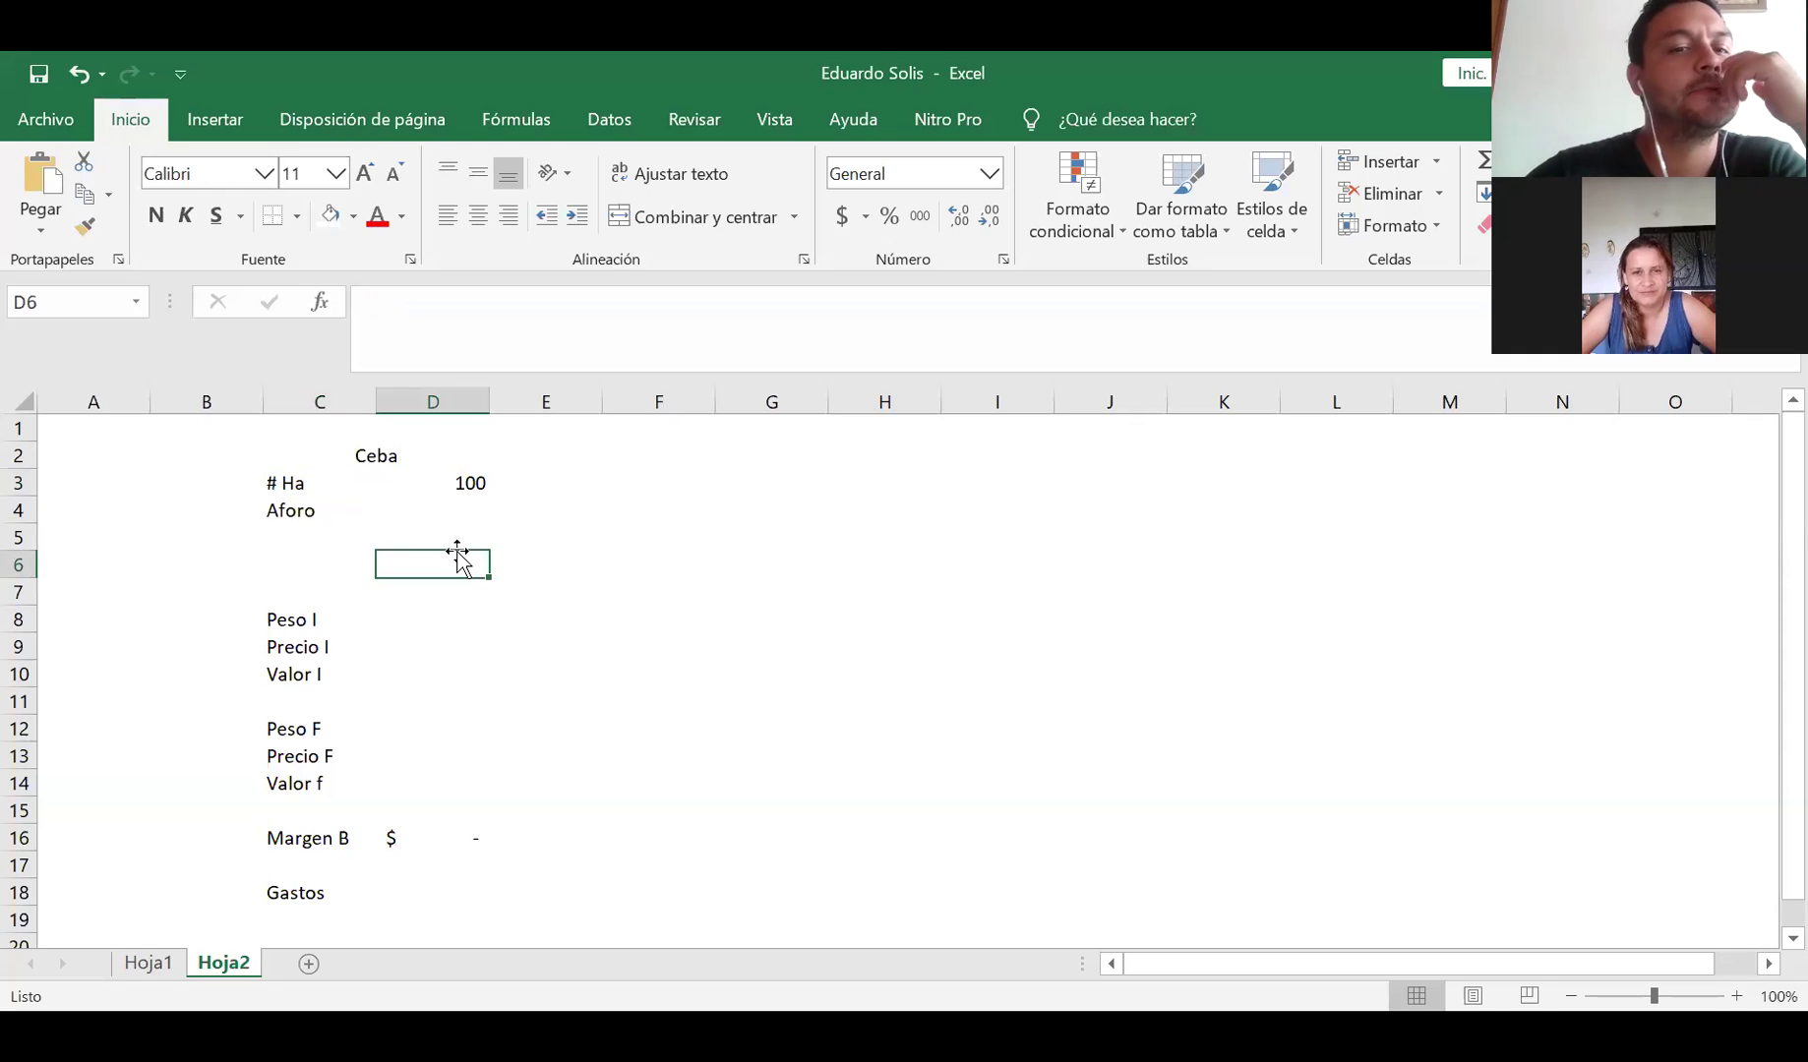
{"action": "left_click", "coordinate": [366, 456]}
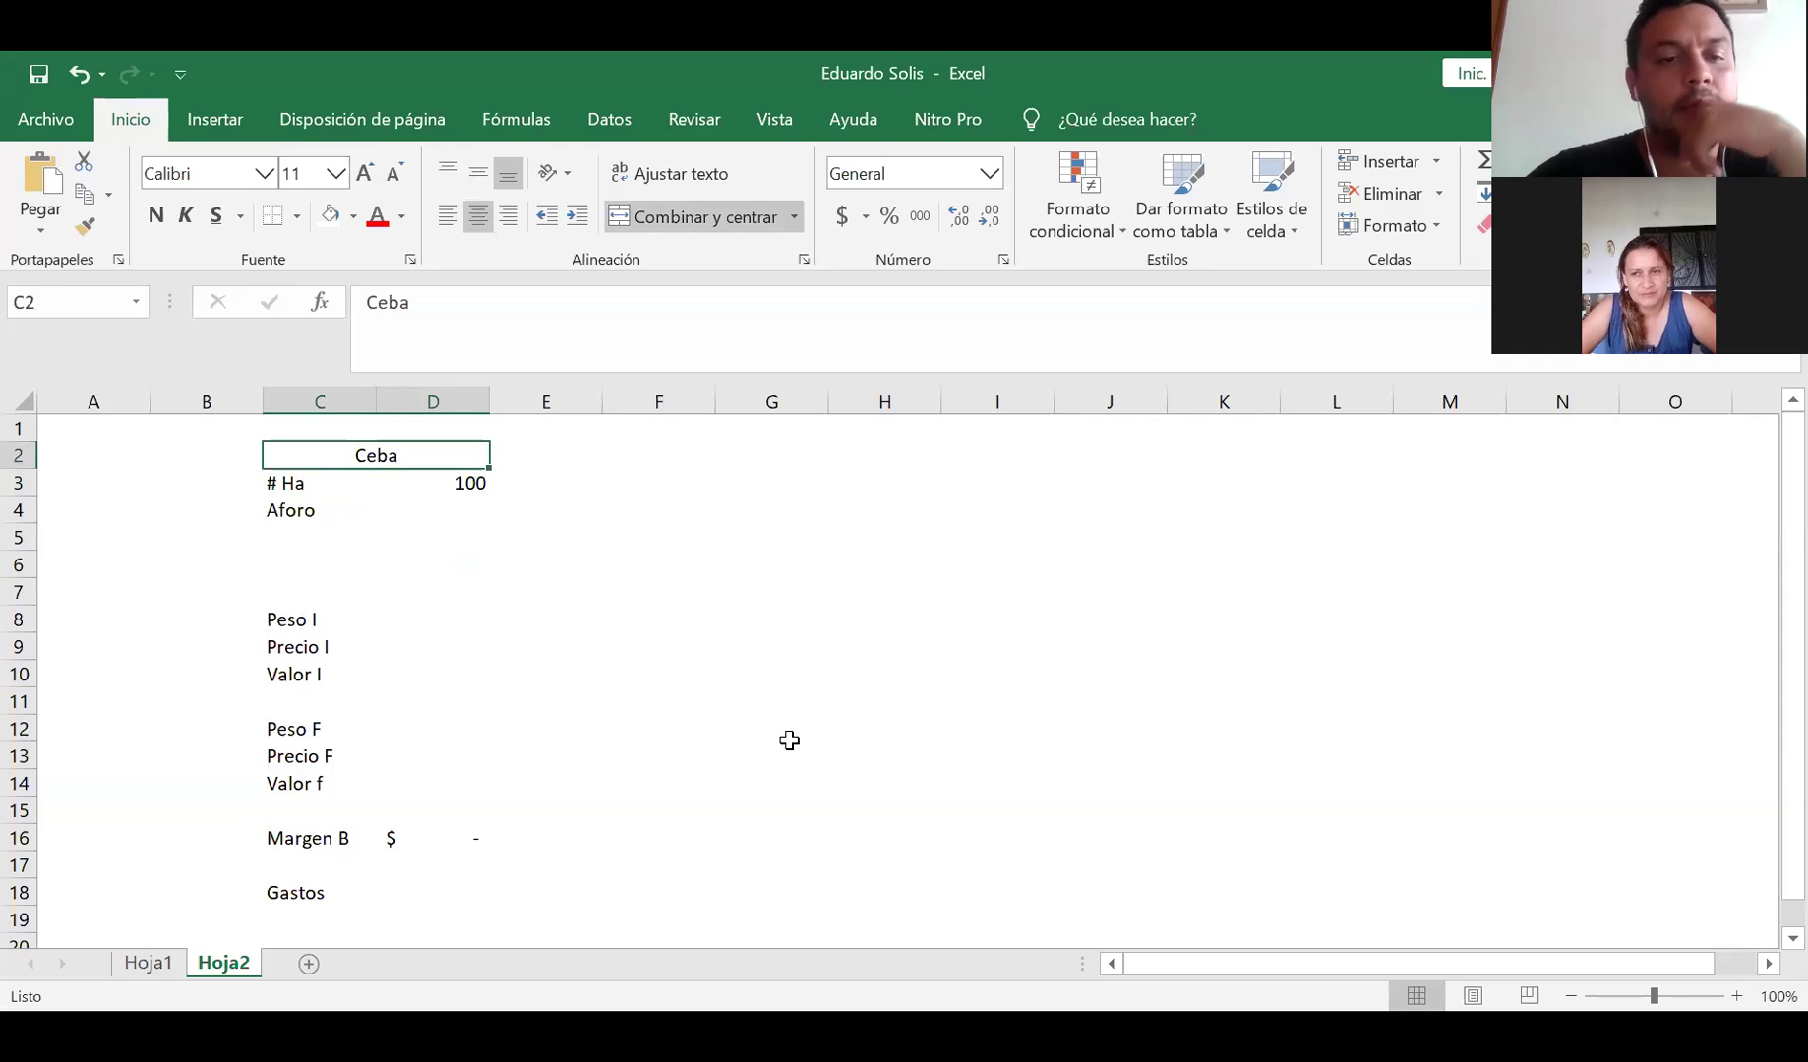
{"action": "left_click", "coordinate": [466, 490]}
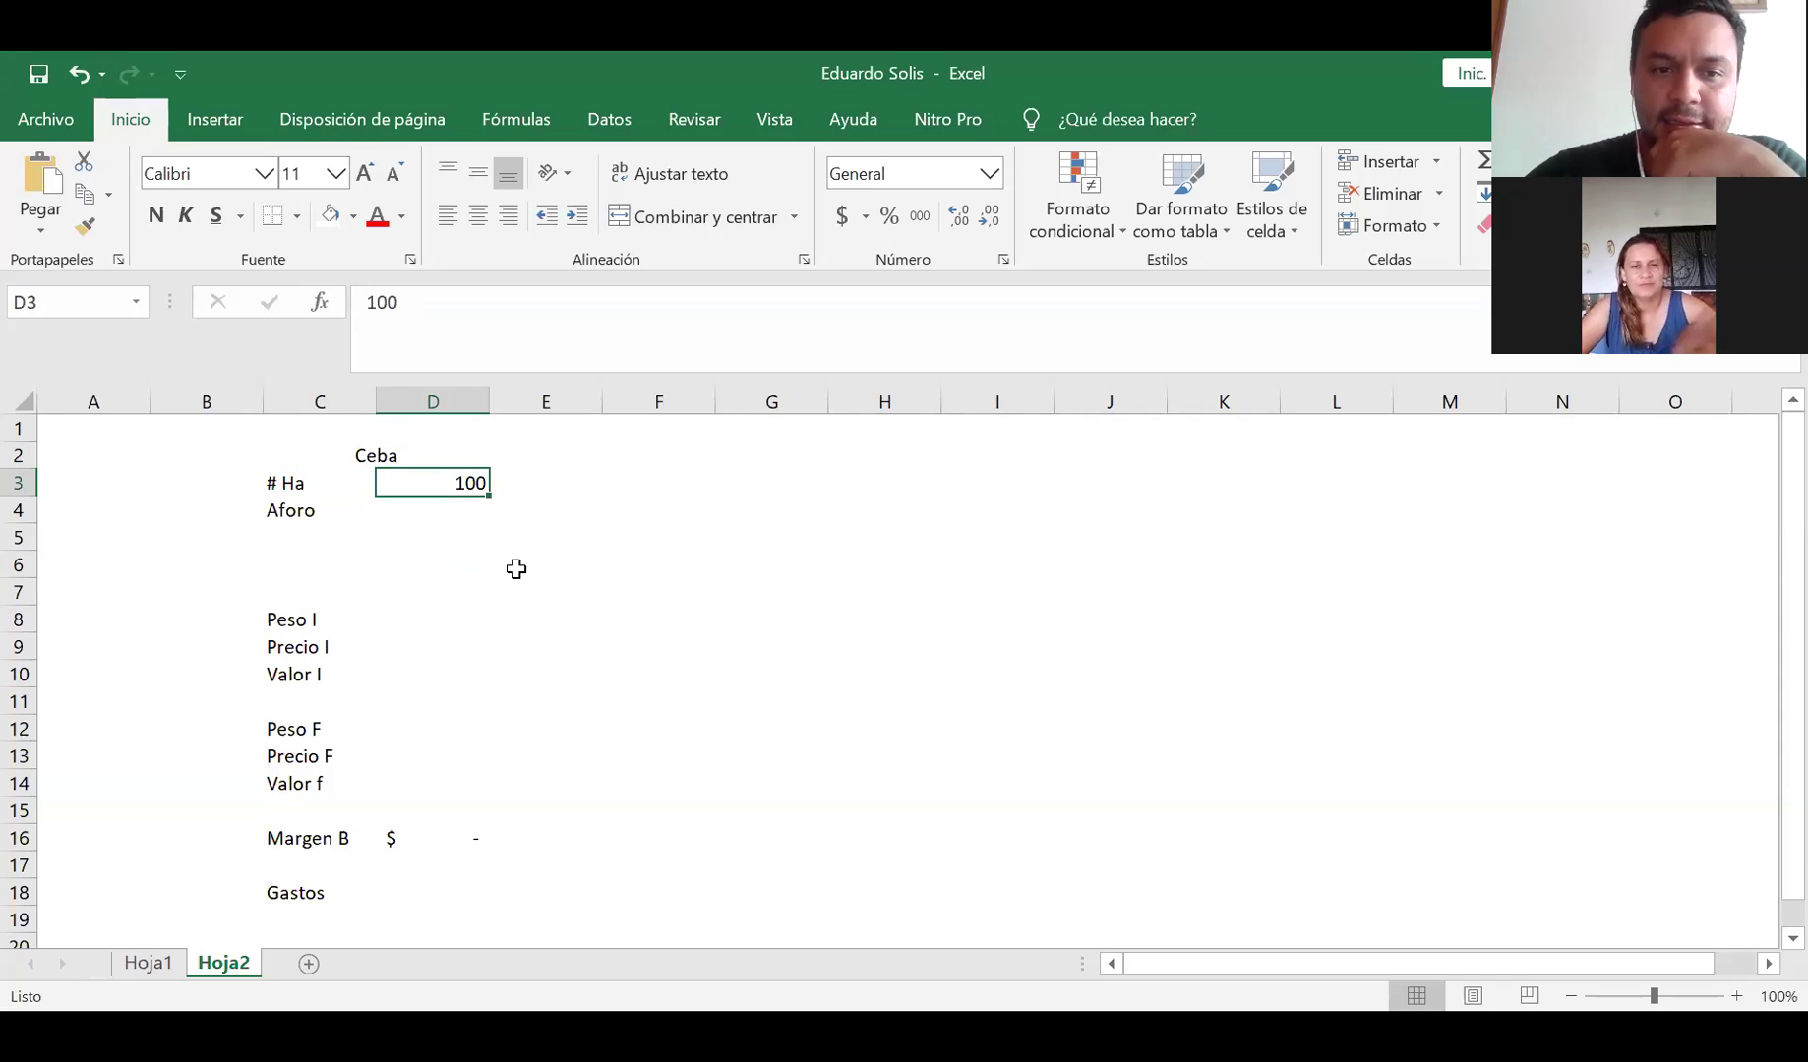
Delete the empty row 6 between the Aforo and Peso I entries
{"action": "scroll", "coordinate": [469, 652], "scroll_direction": "down", "scroll_amount": 1}
{"action": "scroll", "coordinate": [469, 653], "scroll_direction": "down", "scroll_amount": 1}
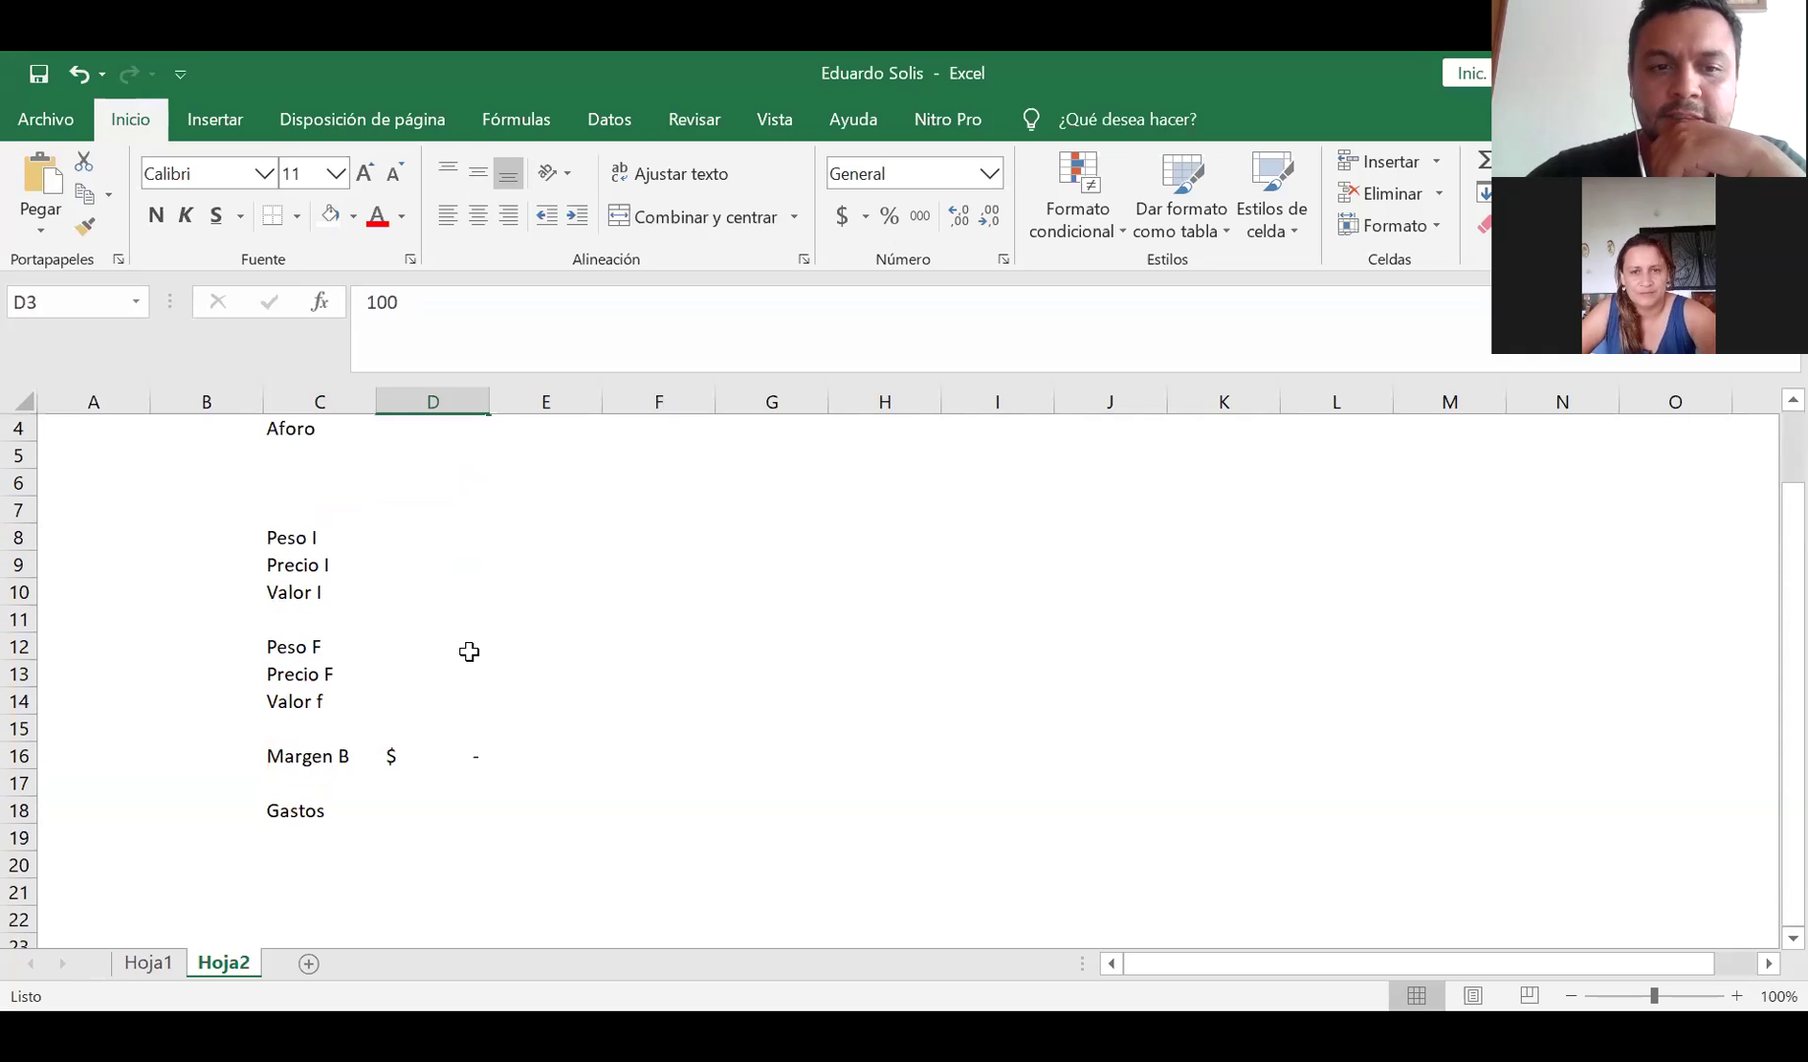
{"action": "left_click", "coordinate": [19, 485]}
{"action": "key", "text": "ctrl+minus"}
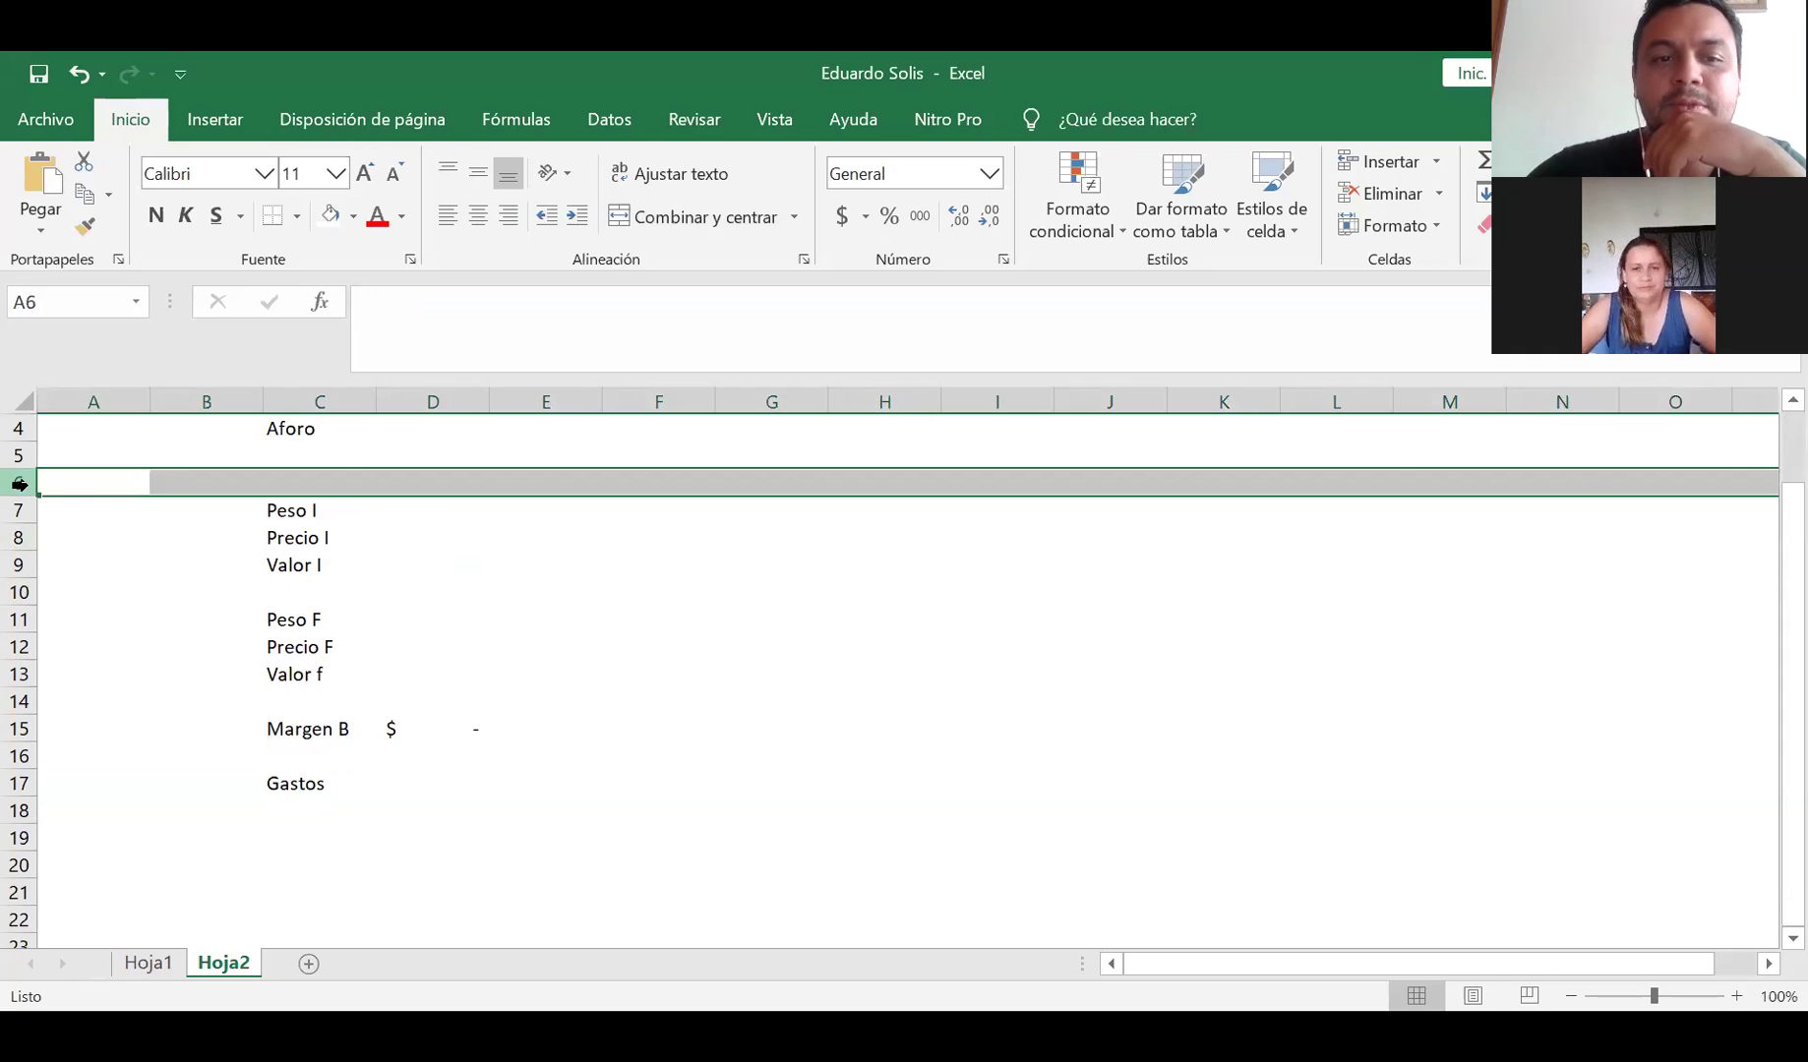
Add the expense labels MO in C18 and Insumos in C19, beneath Gastos
{"action": "left_click", "coordinate": [279, 817]}
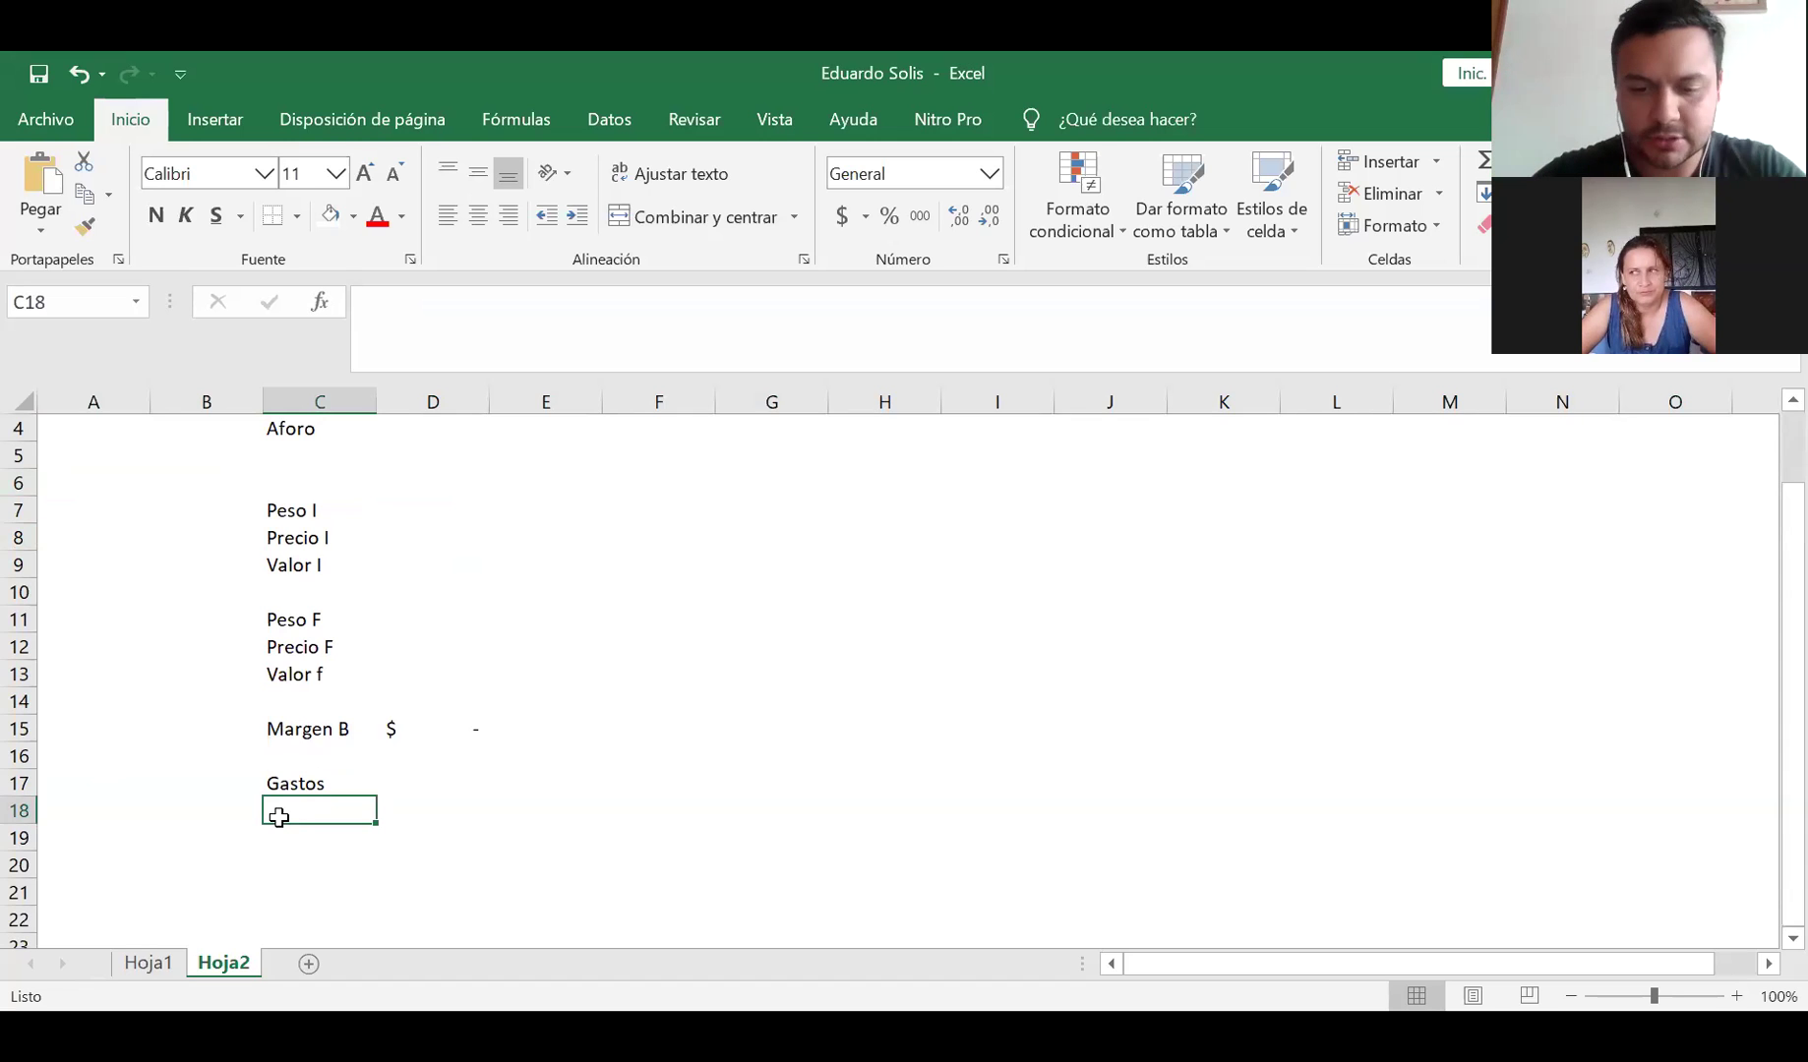
{"action": "type", "text": "MO"}
{"action": "key", "text": "Return"}
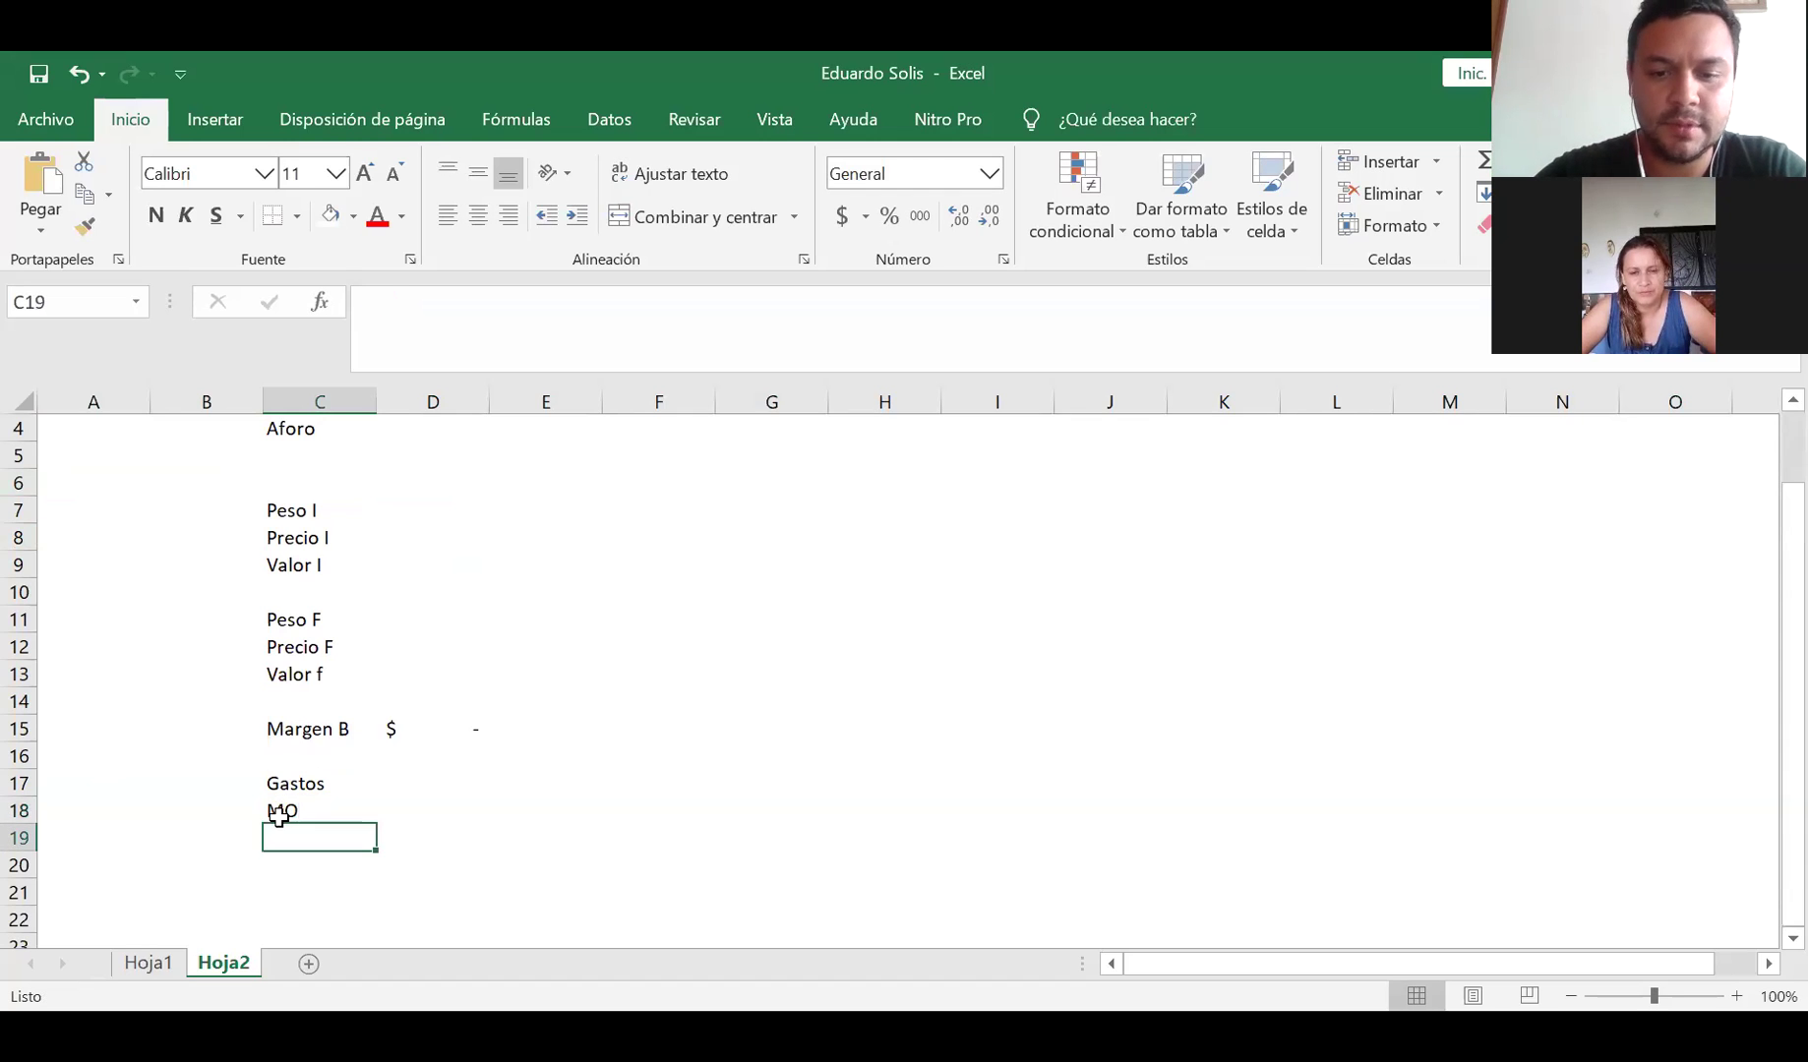
{"action": "type", "text": "Inusmos"}
{"action": "key", "text": "BackSpace"}
{"action": "key", "text": "BackSpace"}
{"action": "key", "text": "BackSpace"}
{"action": "key", "text": "BackSpace"}
{"action": "key", "text": "BackSpace"}
{"action": "type", "text": "sumos"}
{"action": "key", "text": "Return"}
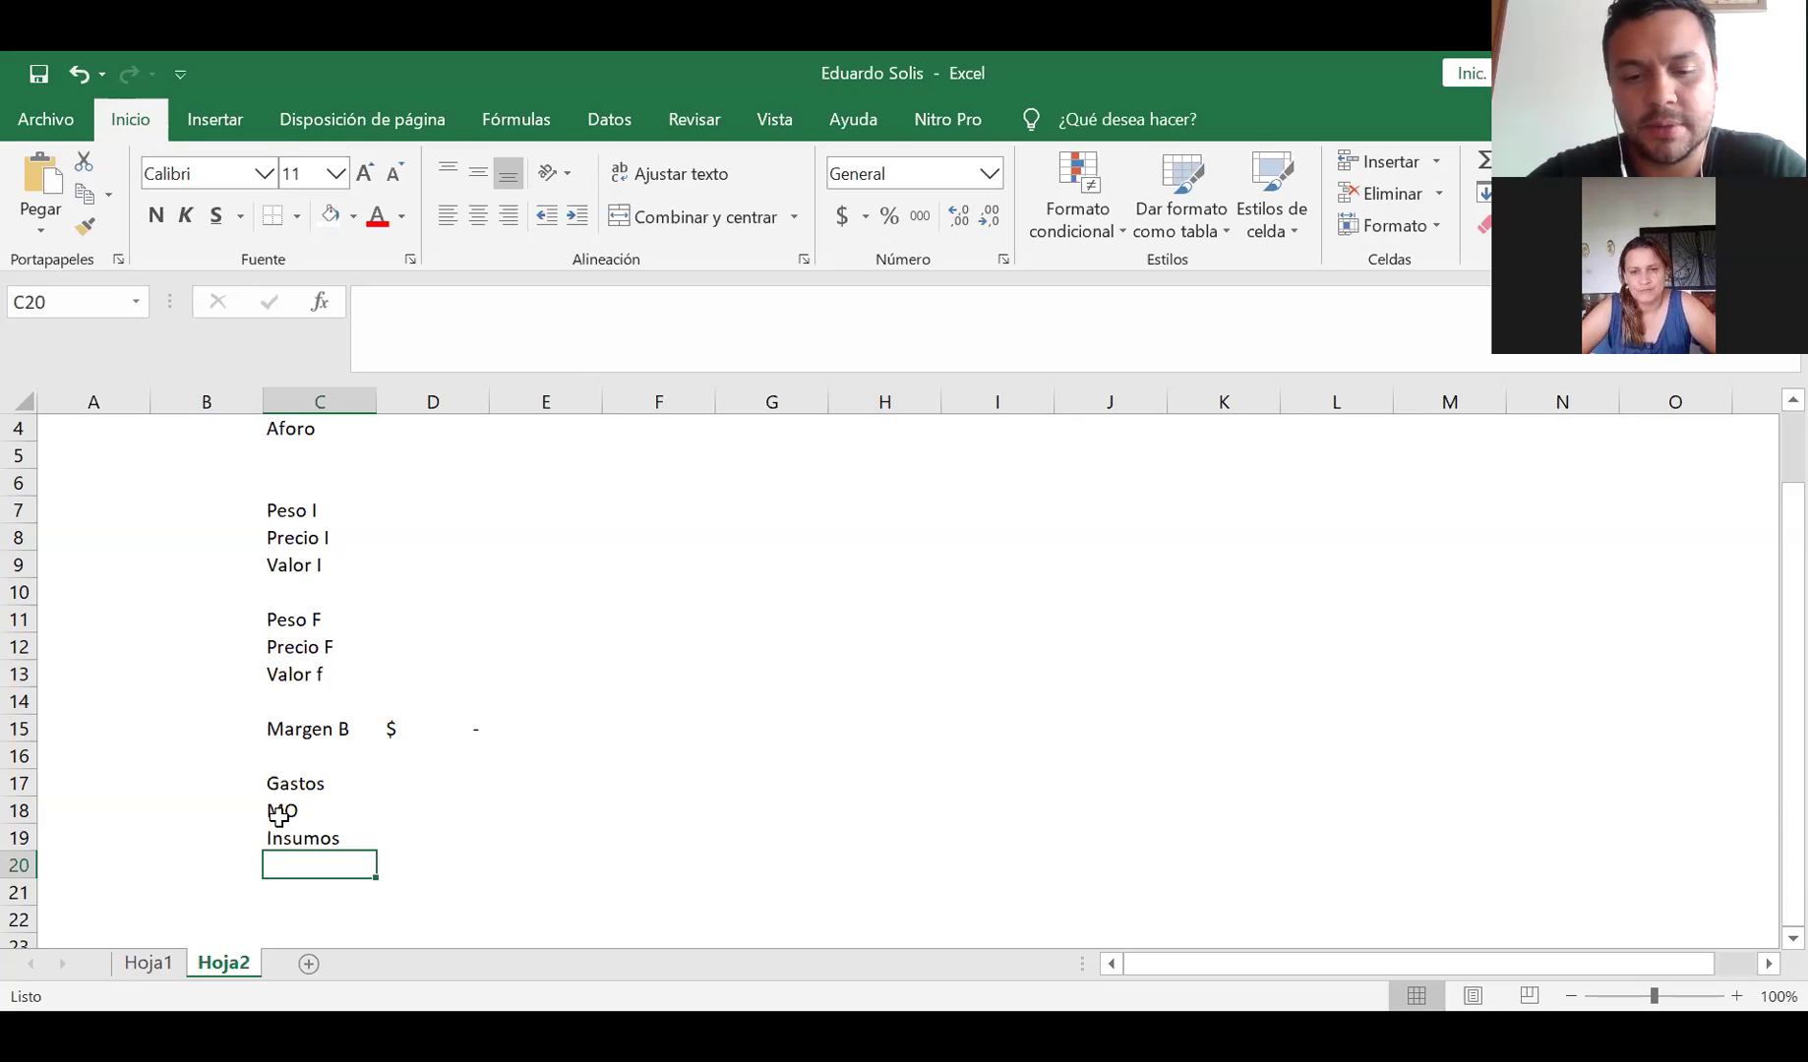
Add the expense label Tributos in C20, below Insumos
{"action": "type", "text": "Tributi"}
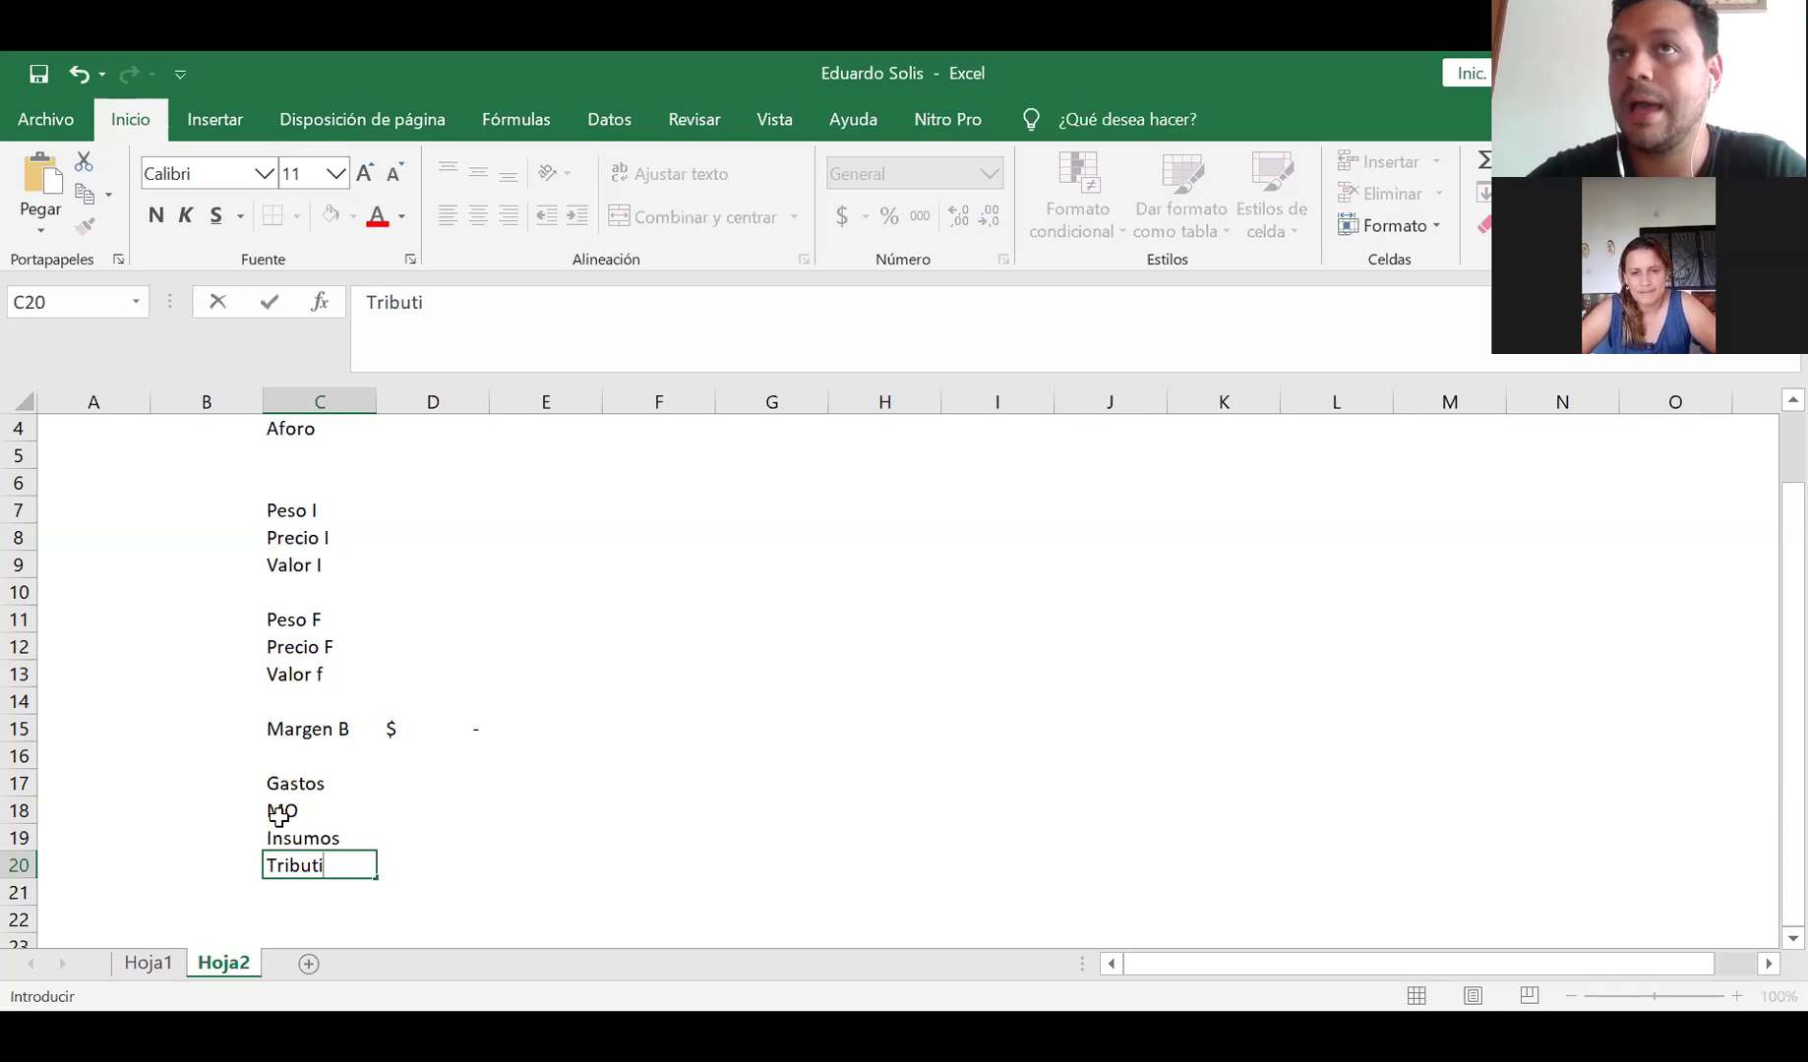
{"action": "key", "text": "BackSpace"}
{"action": "type", "text": "os"}
{"action": "key", "text": "Return"}
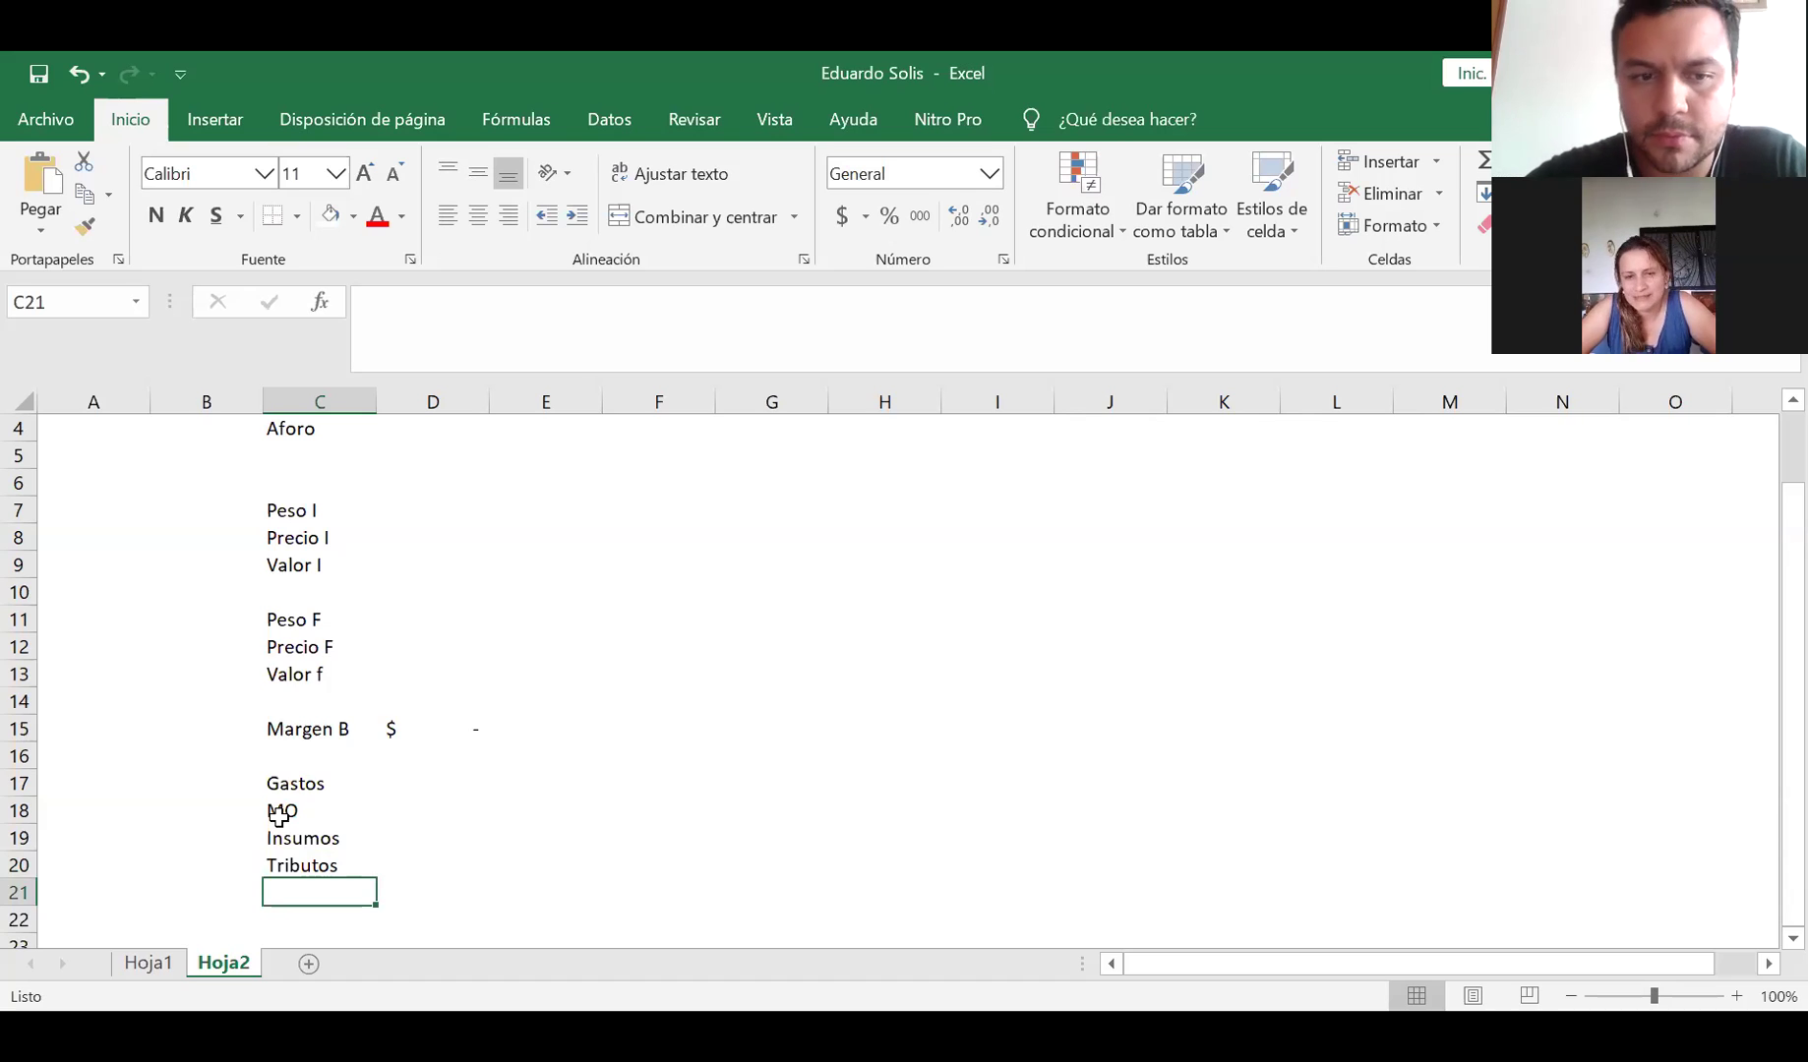
{"action": "key", "text": "Up"}
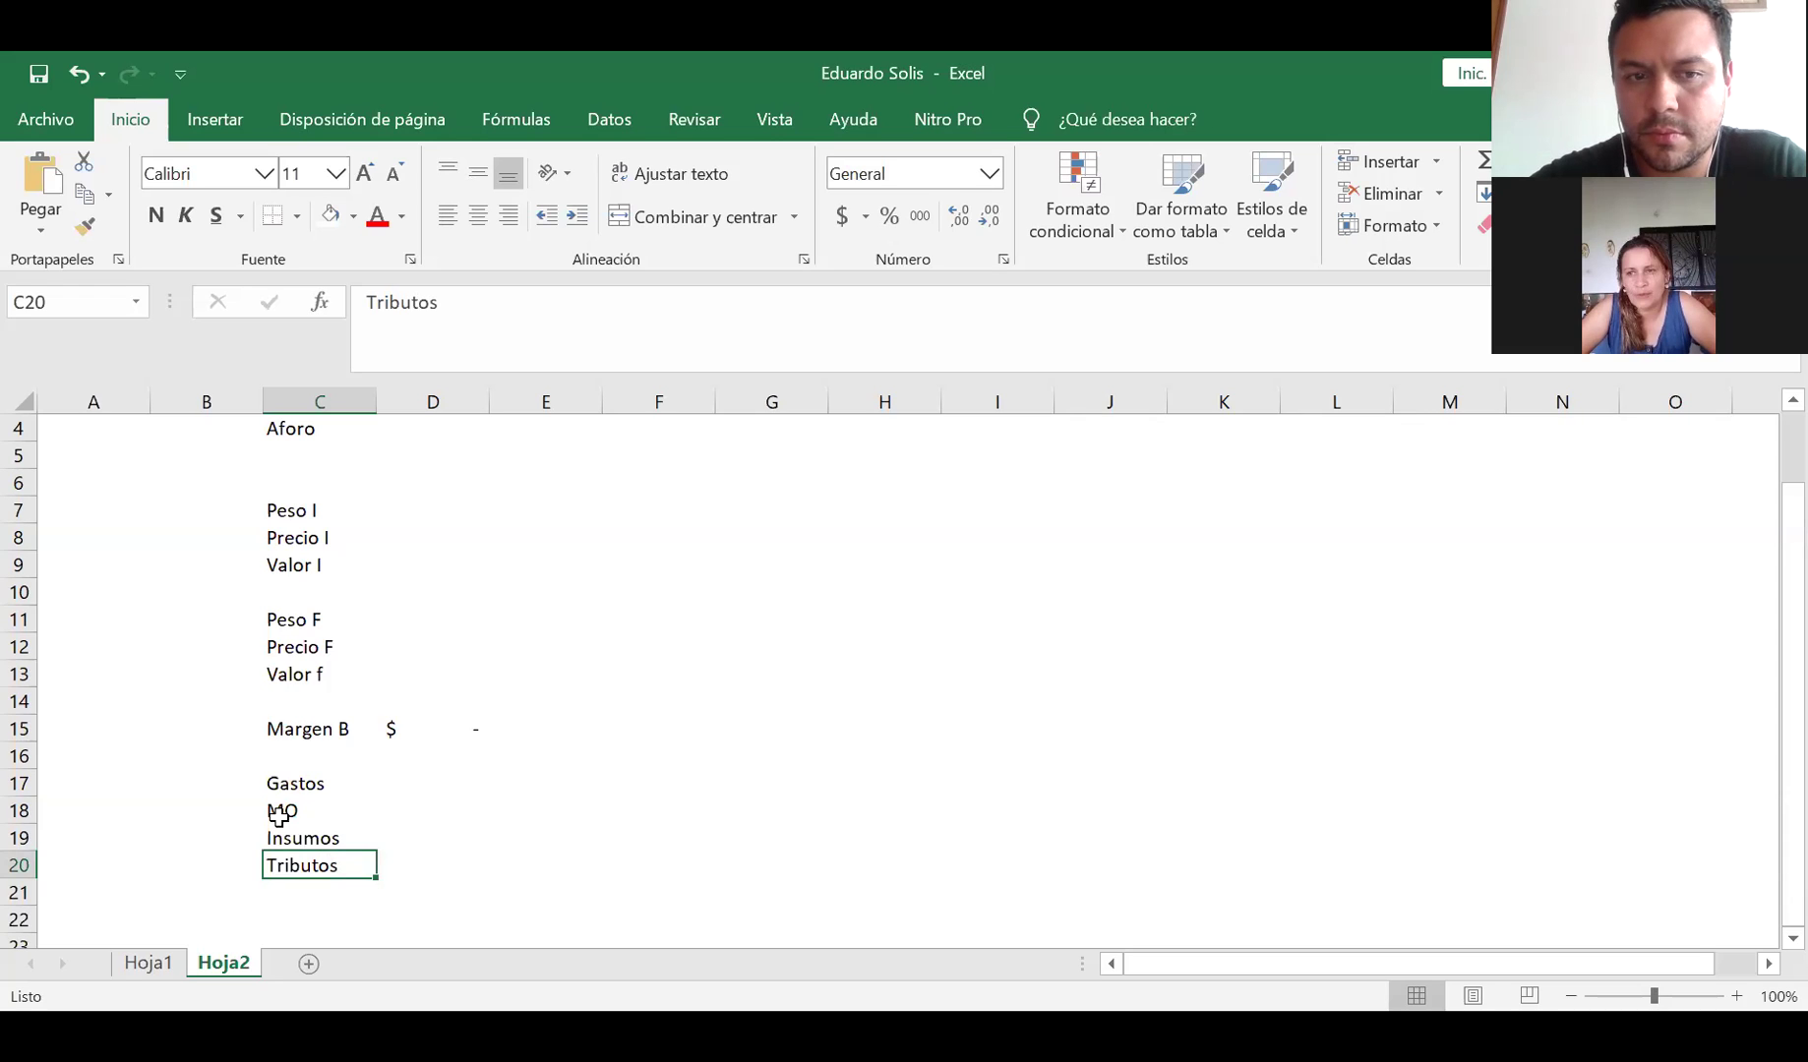
{"action": "key", "text": "Up"}
{"action": "key", "text": "Up"}
{"action": "key", "text": "Up"}
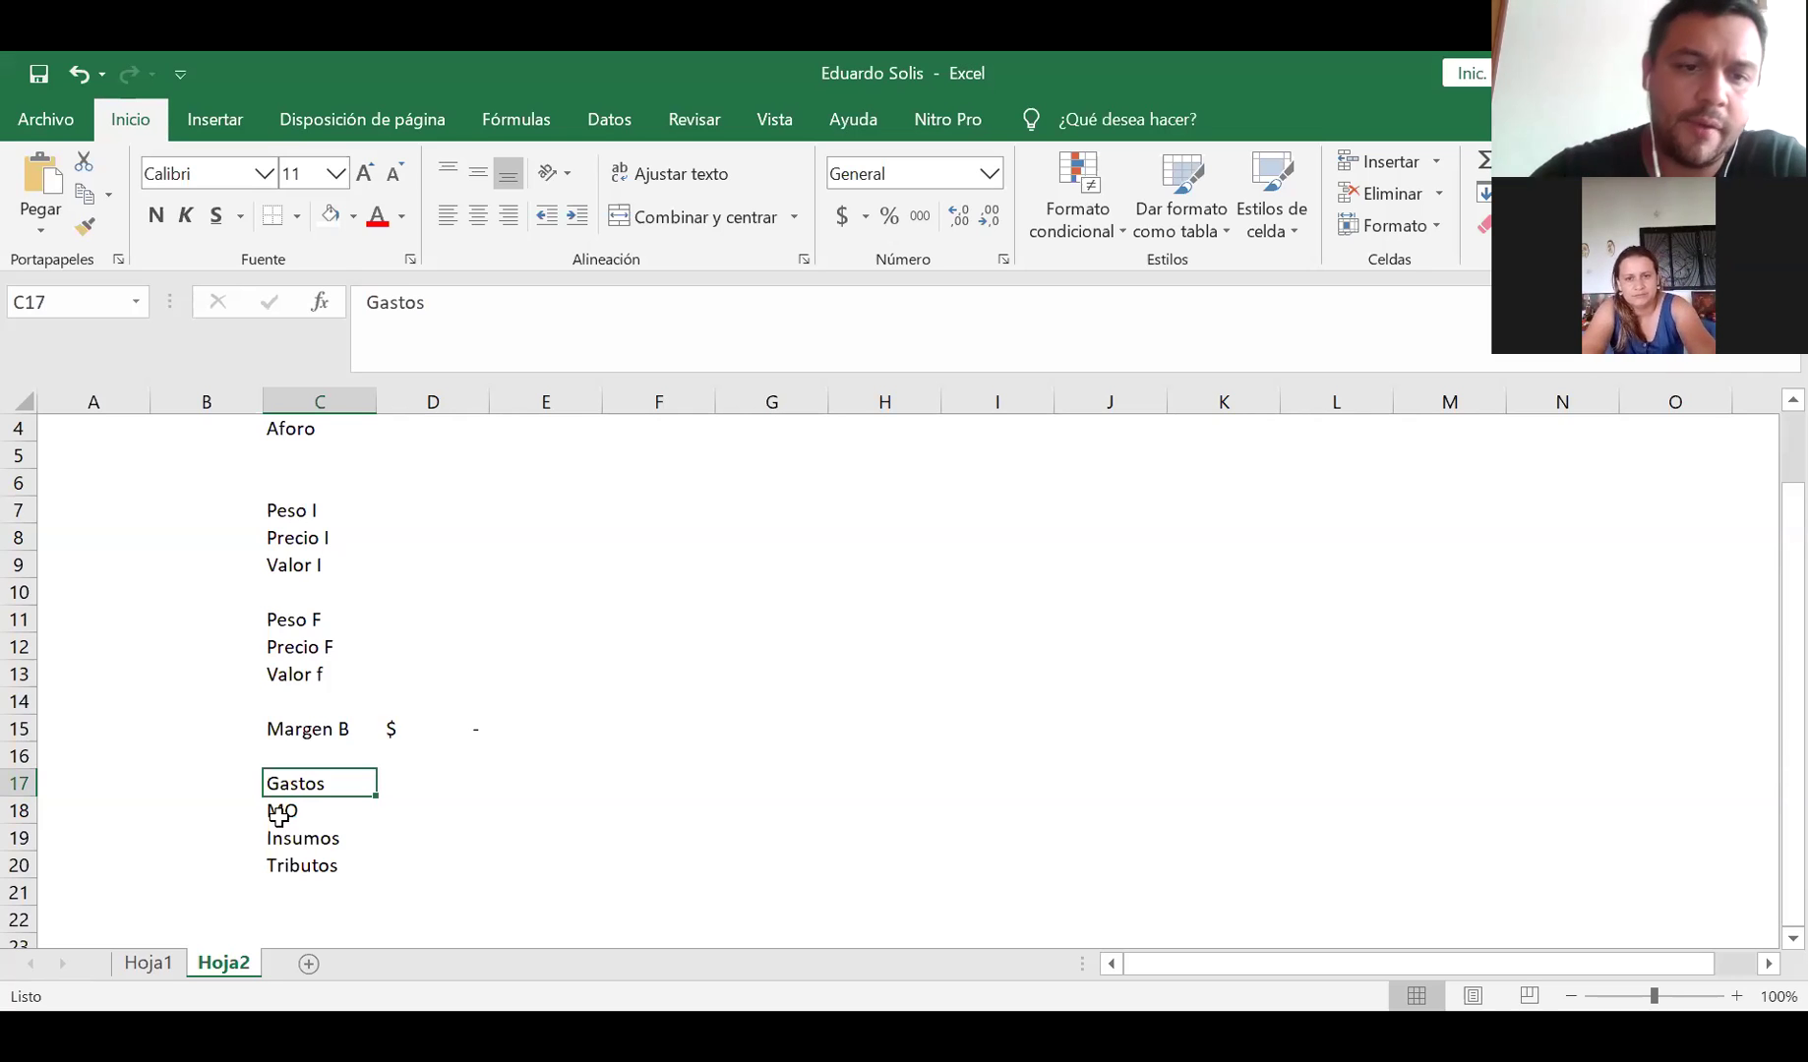
{"action": "left_click", "coordinate": [510, 757]}
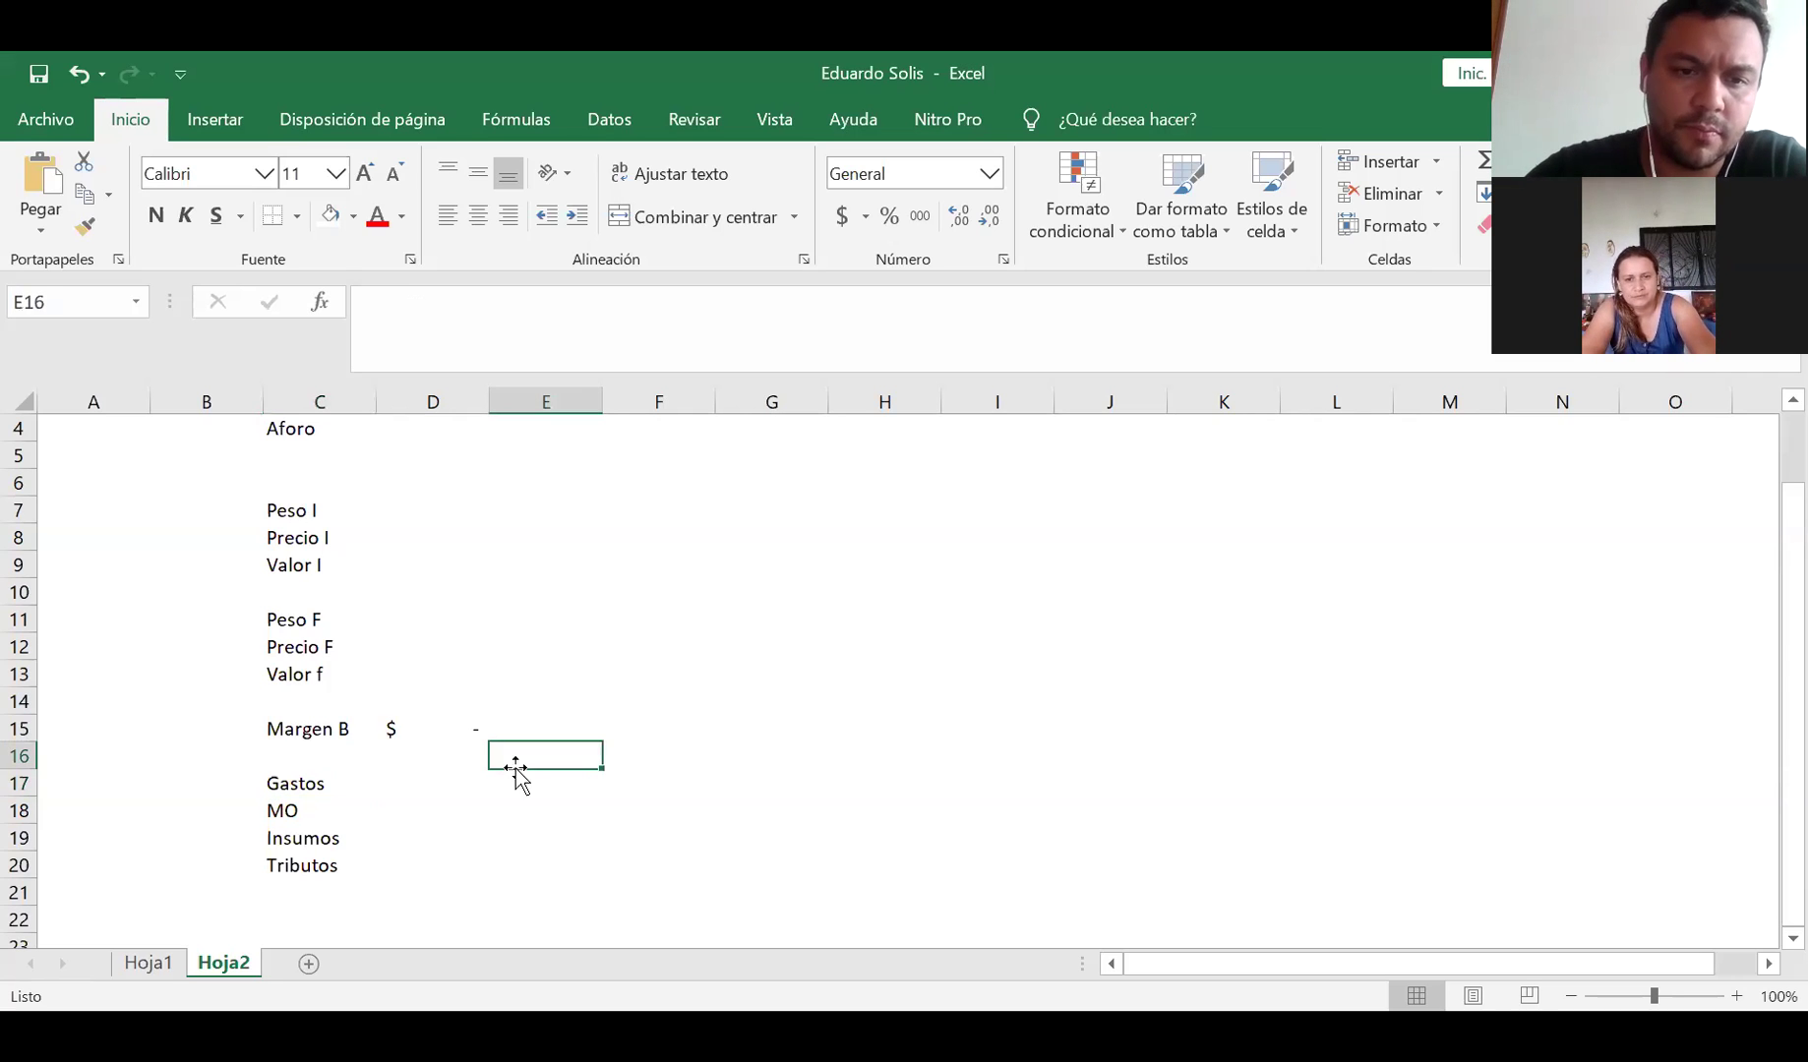
Calculate the MO expense in D18 as 18000000*2 and give it the accounting currency format
{"action": "left_click", "coordinate": [427, 793]}
{"action": "left_click", "coordinate": [441, 811]}
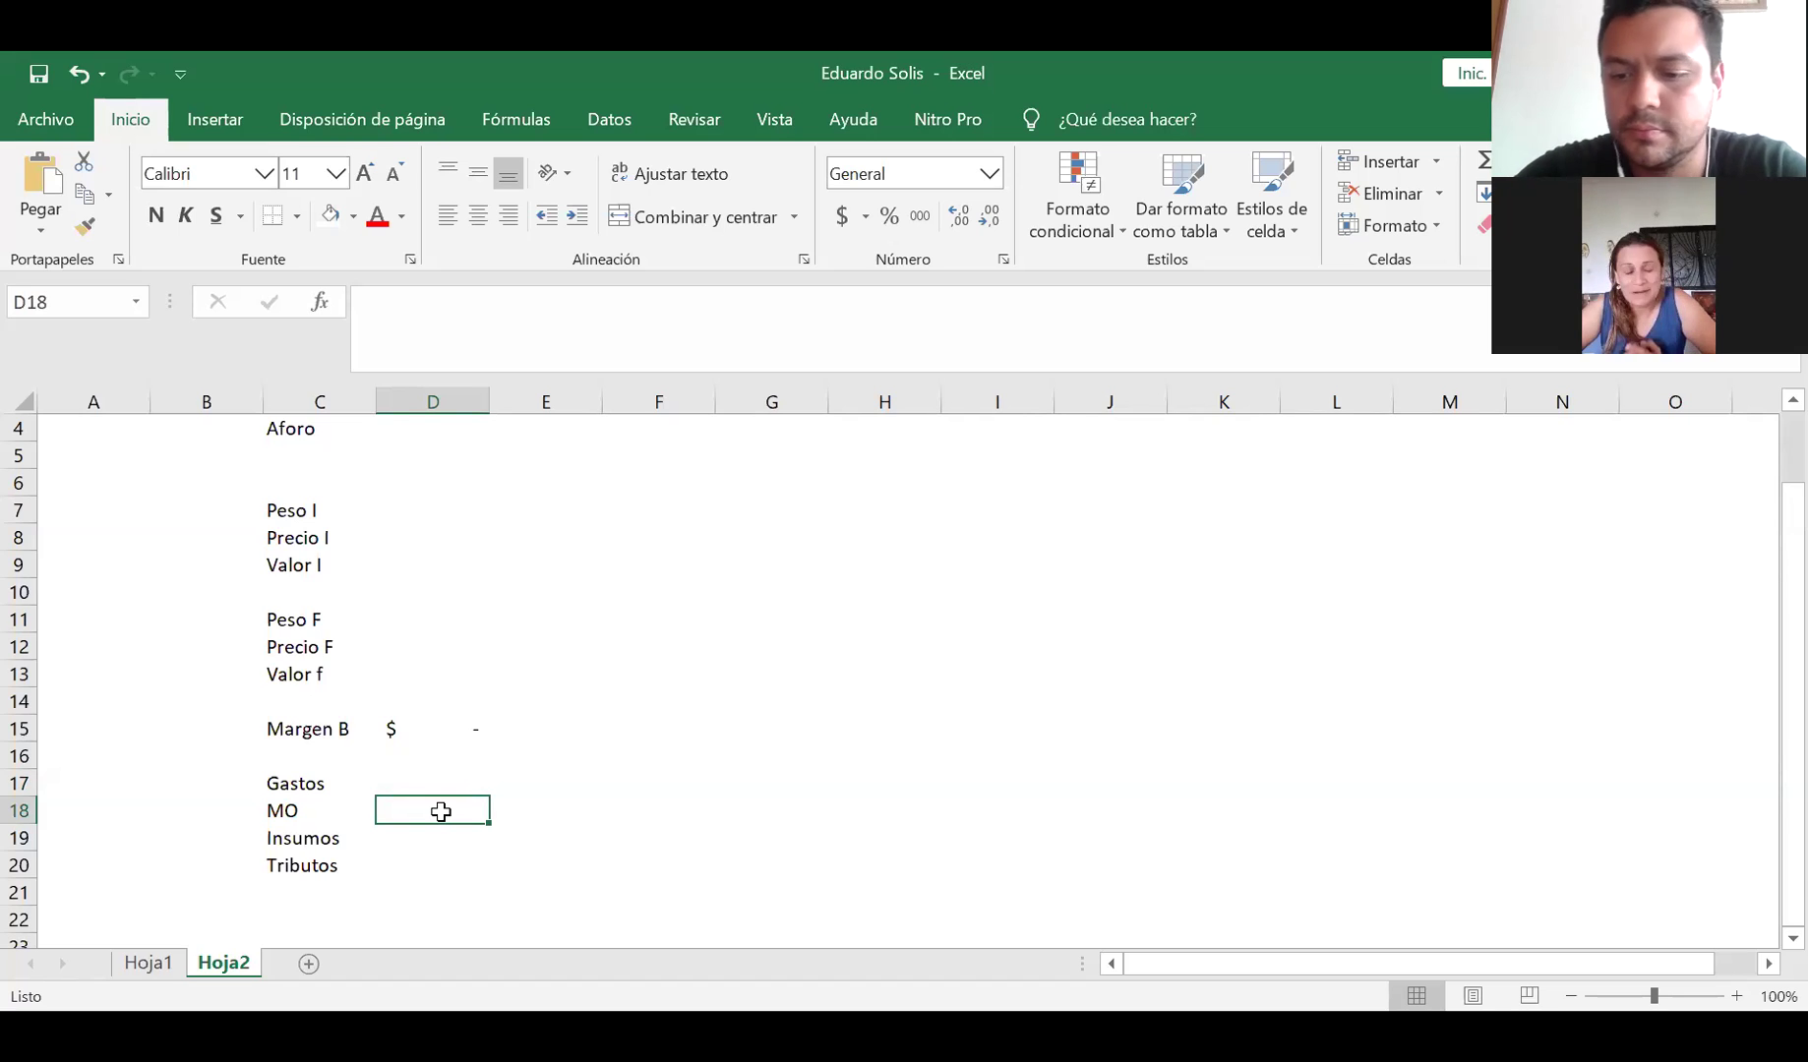
{"action": "type", "text": "{"}
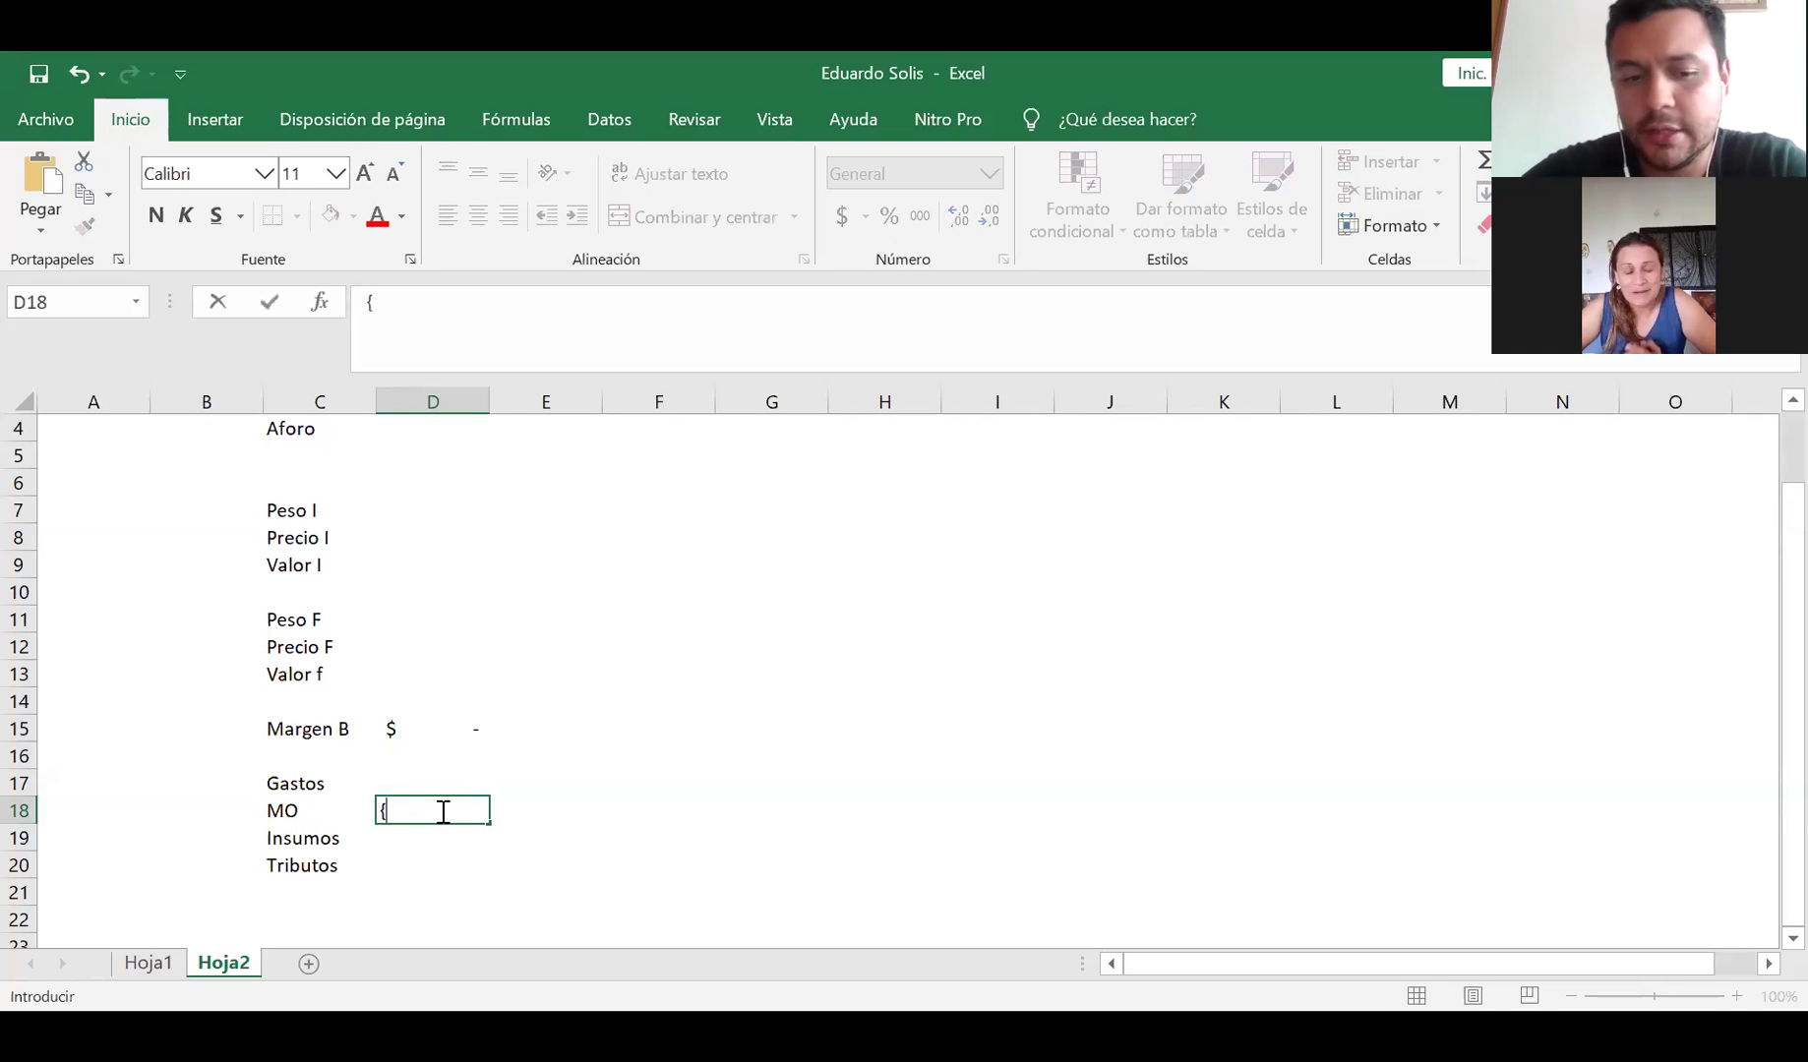
{"action": "key", "text": "BackSpace"}
{"action": "type", "text": "+"}
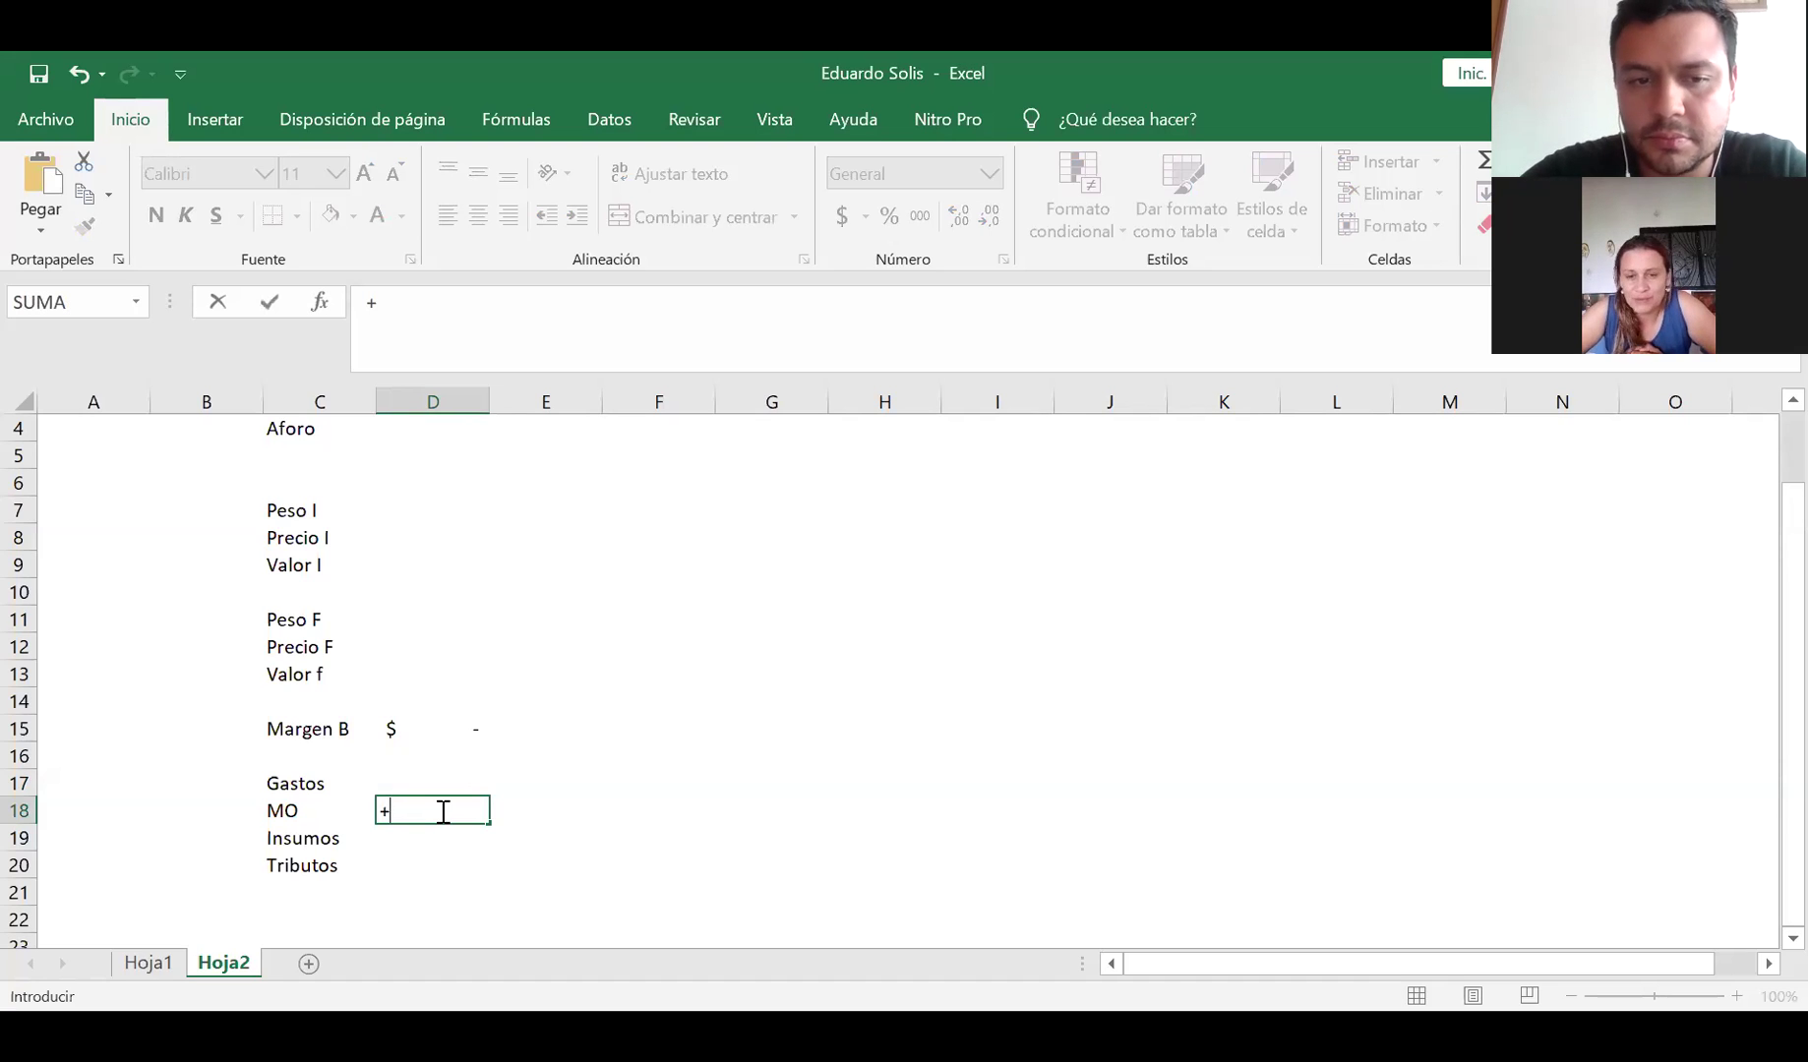
{"action": "type", "text": "1"}
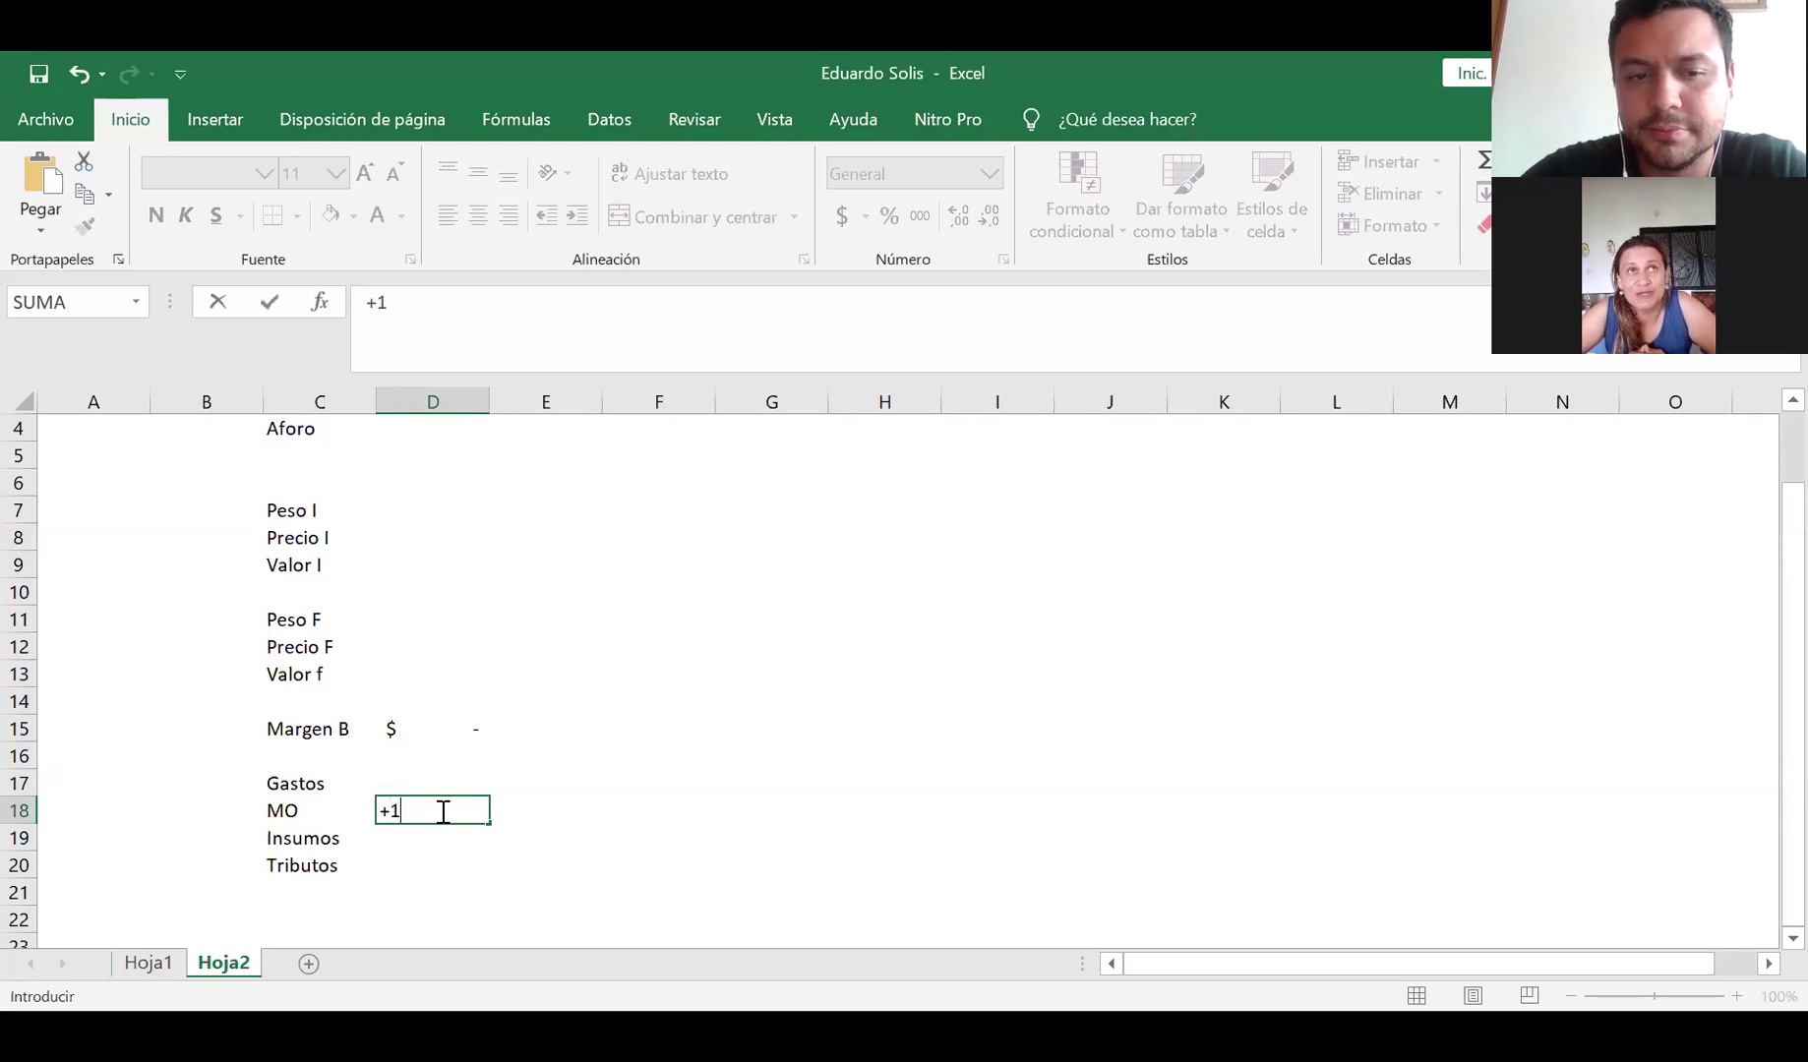
{"action": "type", "text": "8000000*2"}
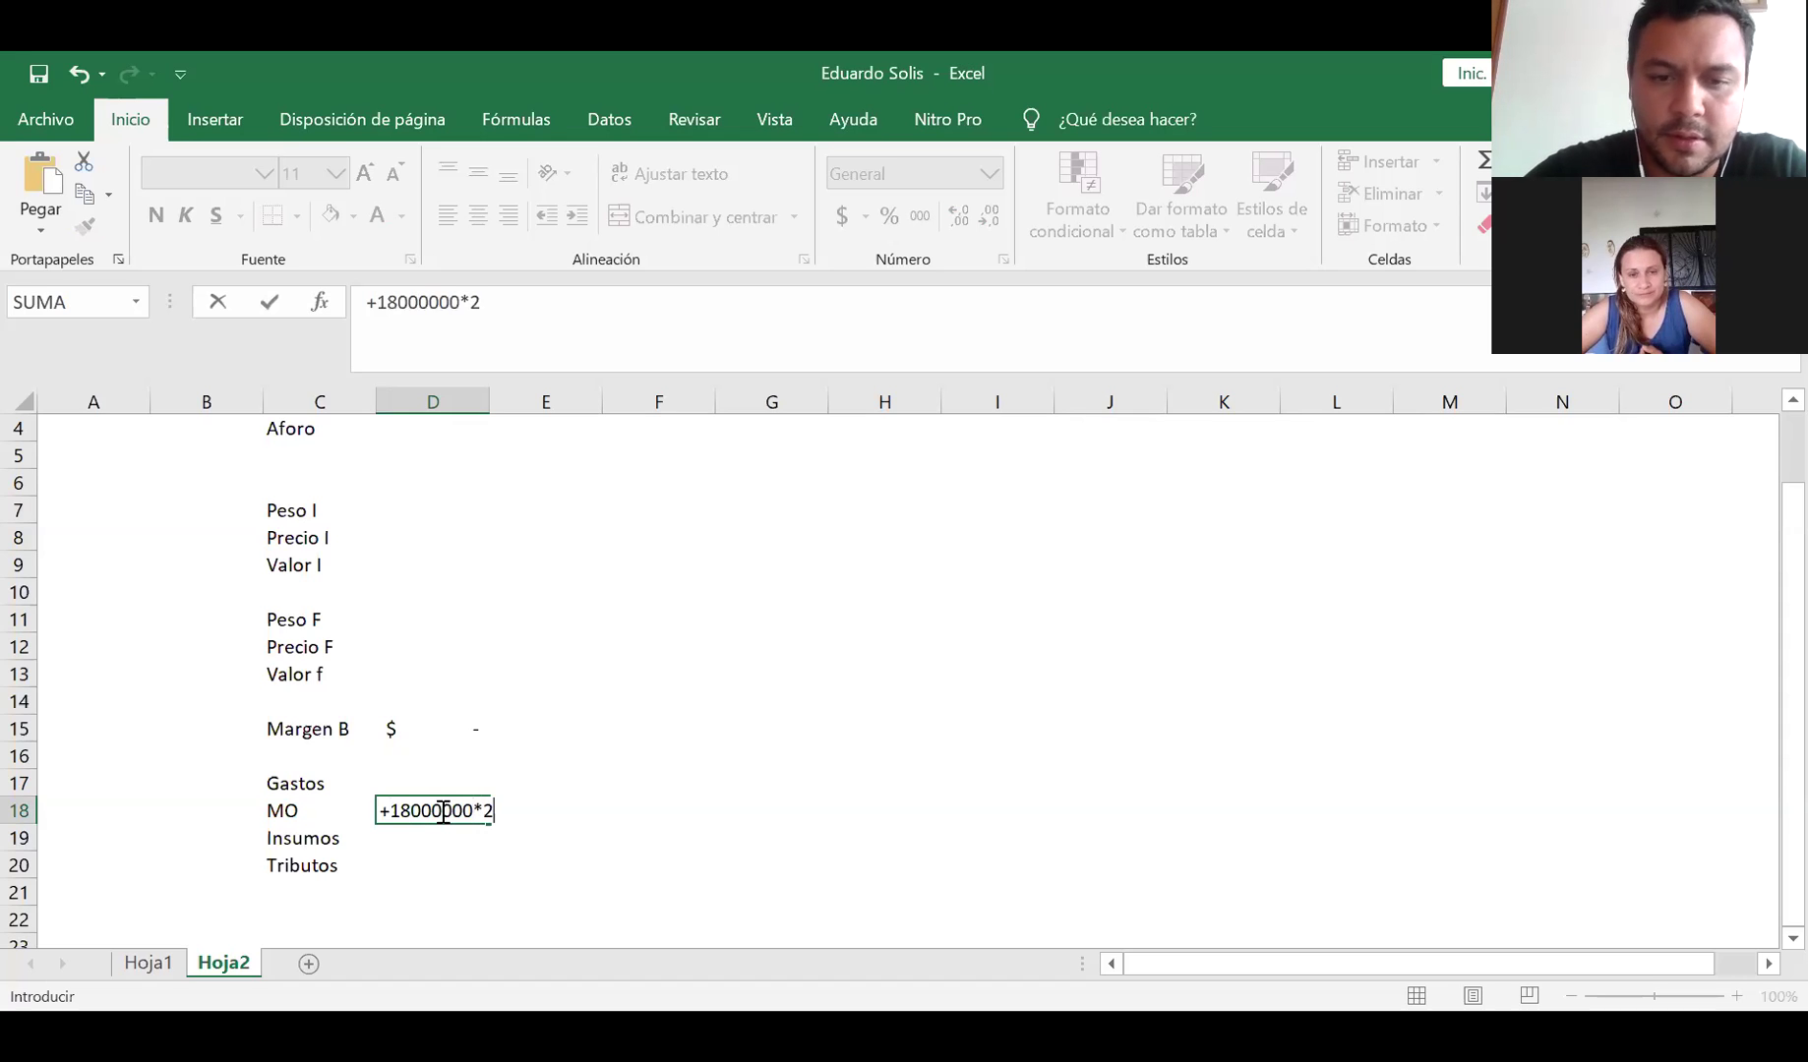
{"action": "key", "text": "Return"}
{"action": "left_click", "coordinate": [443, 810]}
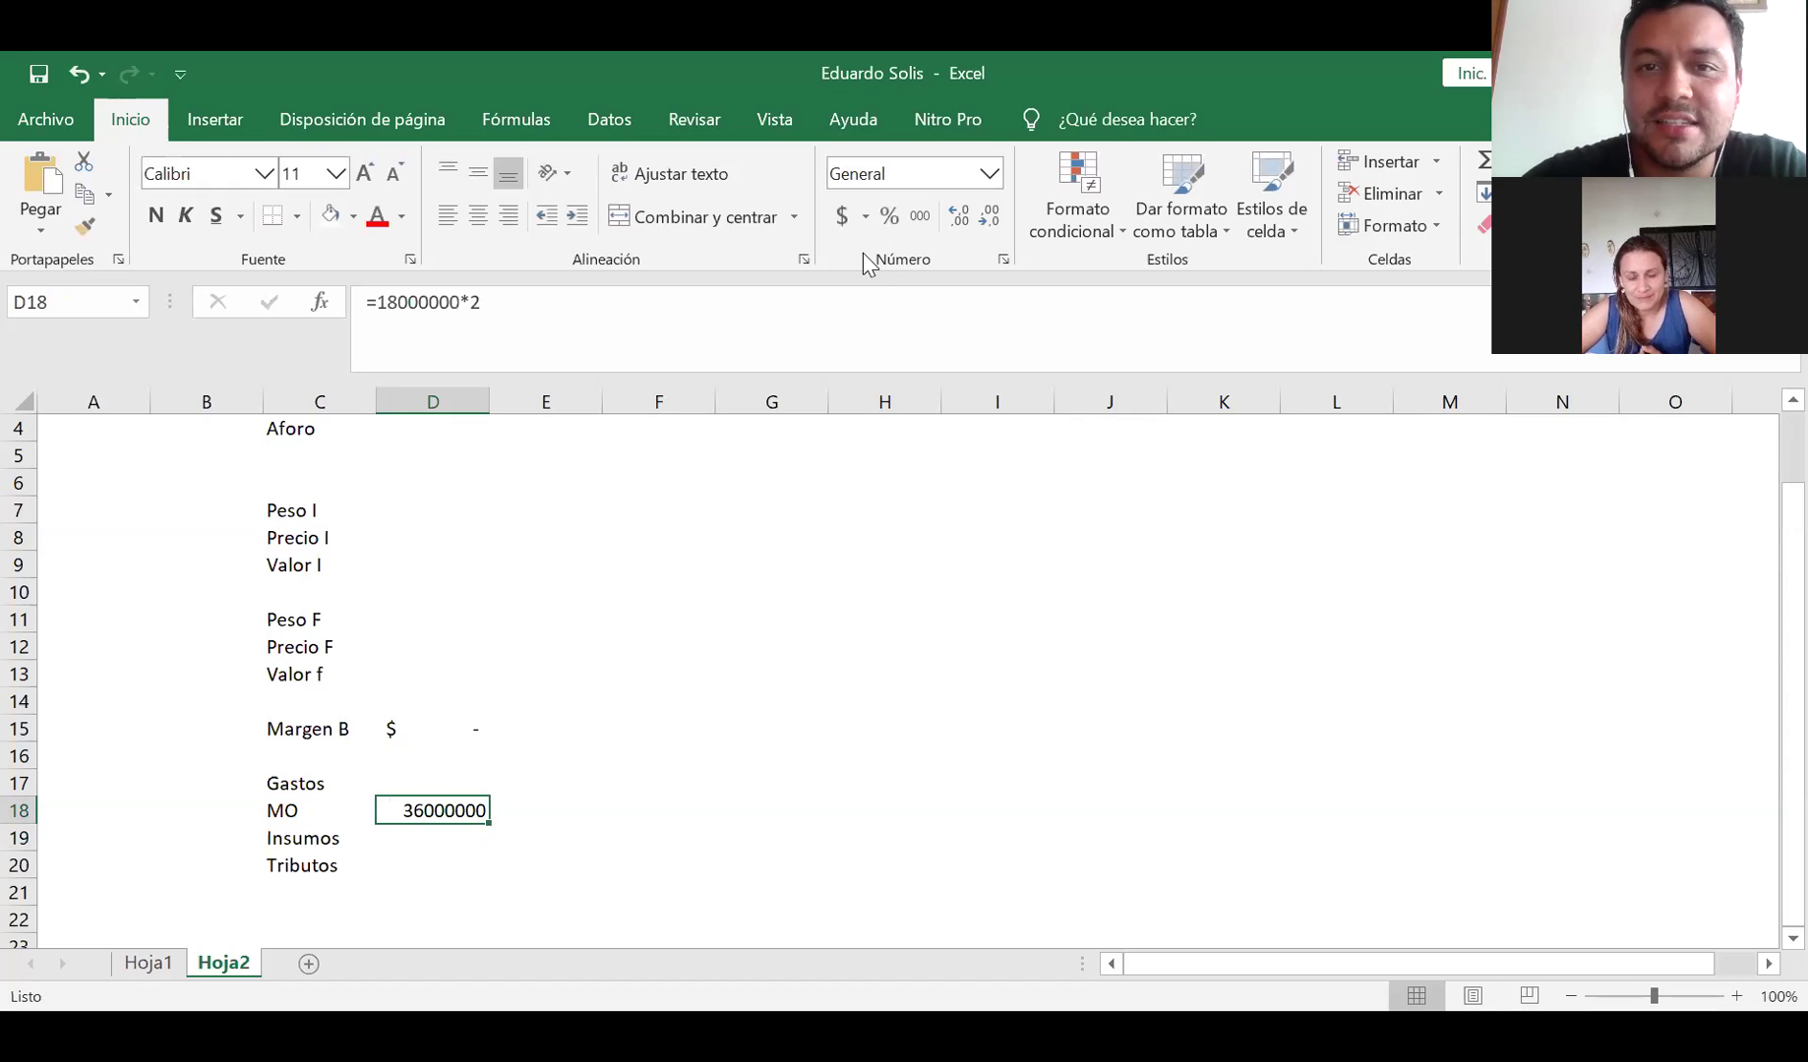
{"action": "left_click", "coordinate": [843, 216]}
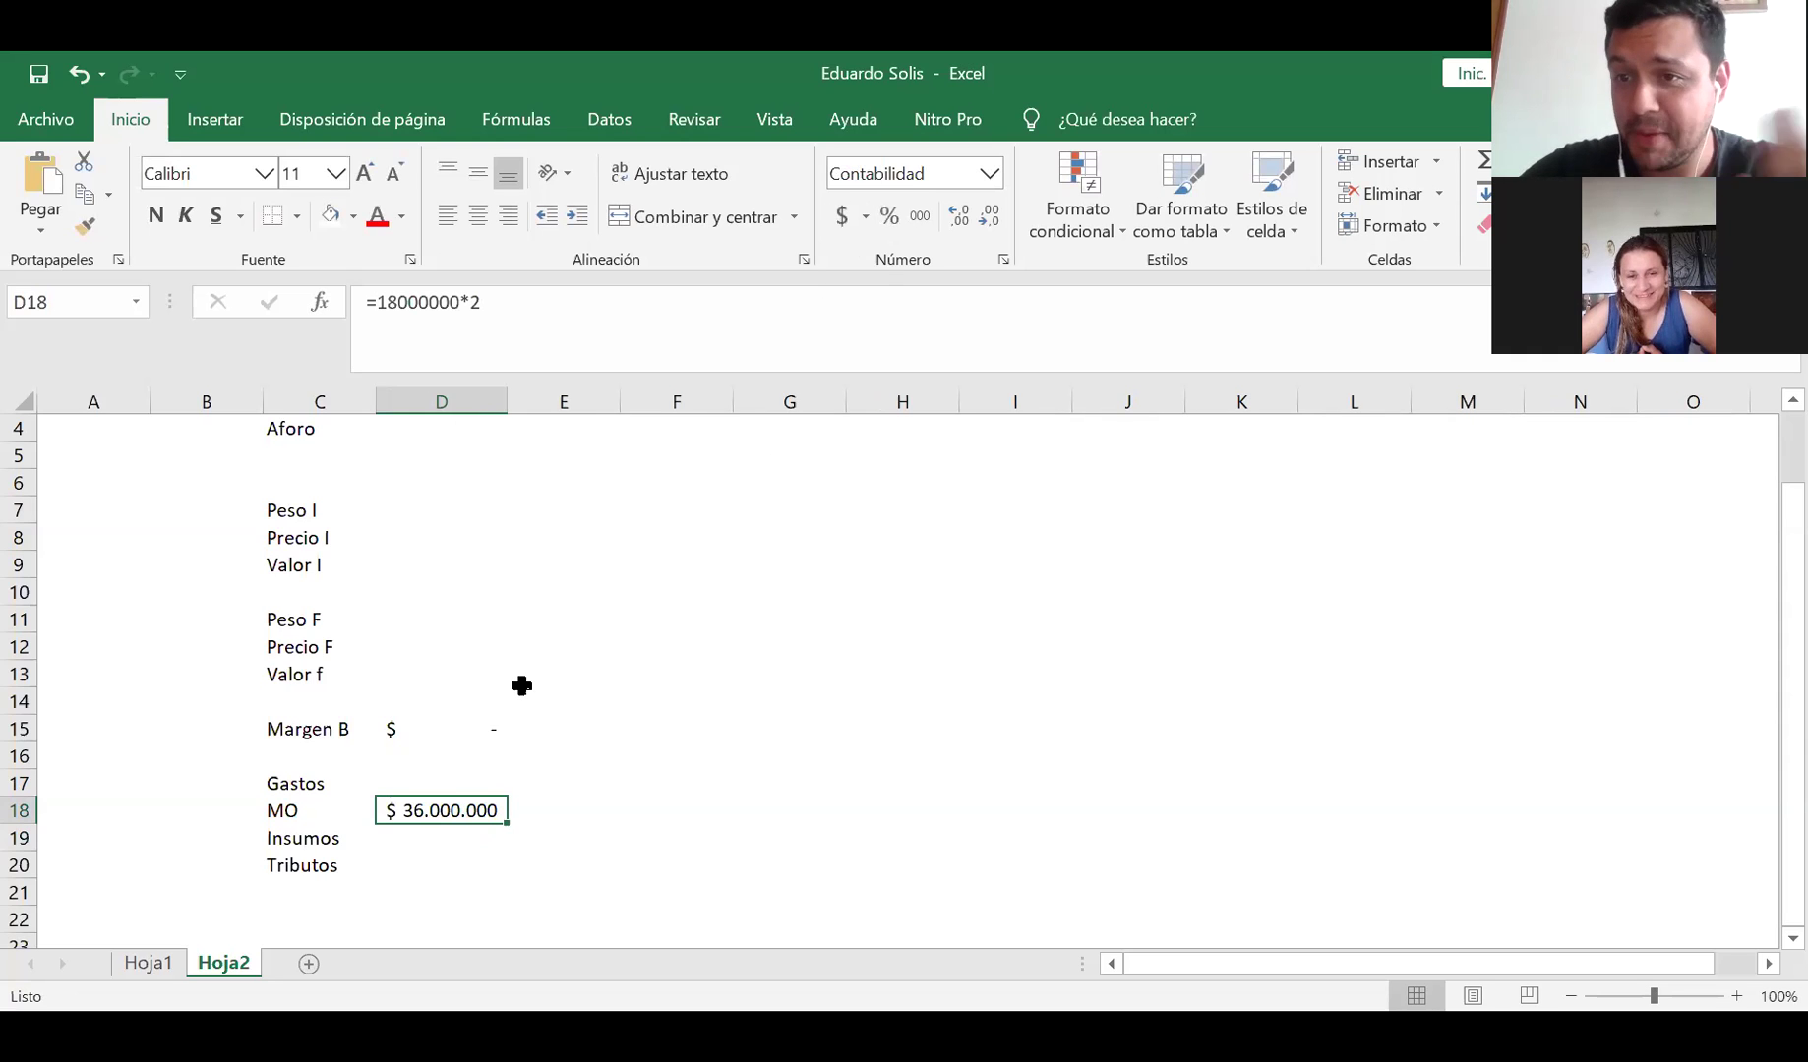
{"action": "left_click", "coordinate": [467, 837]}
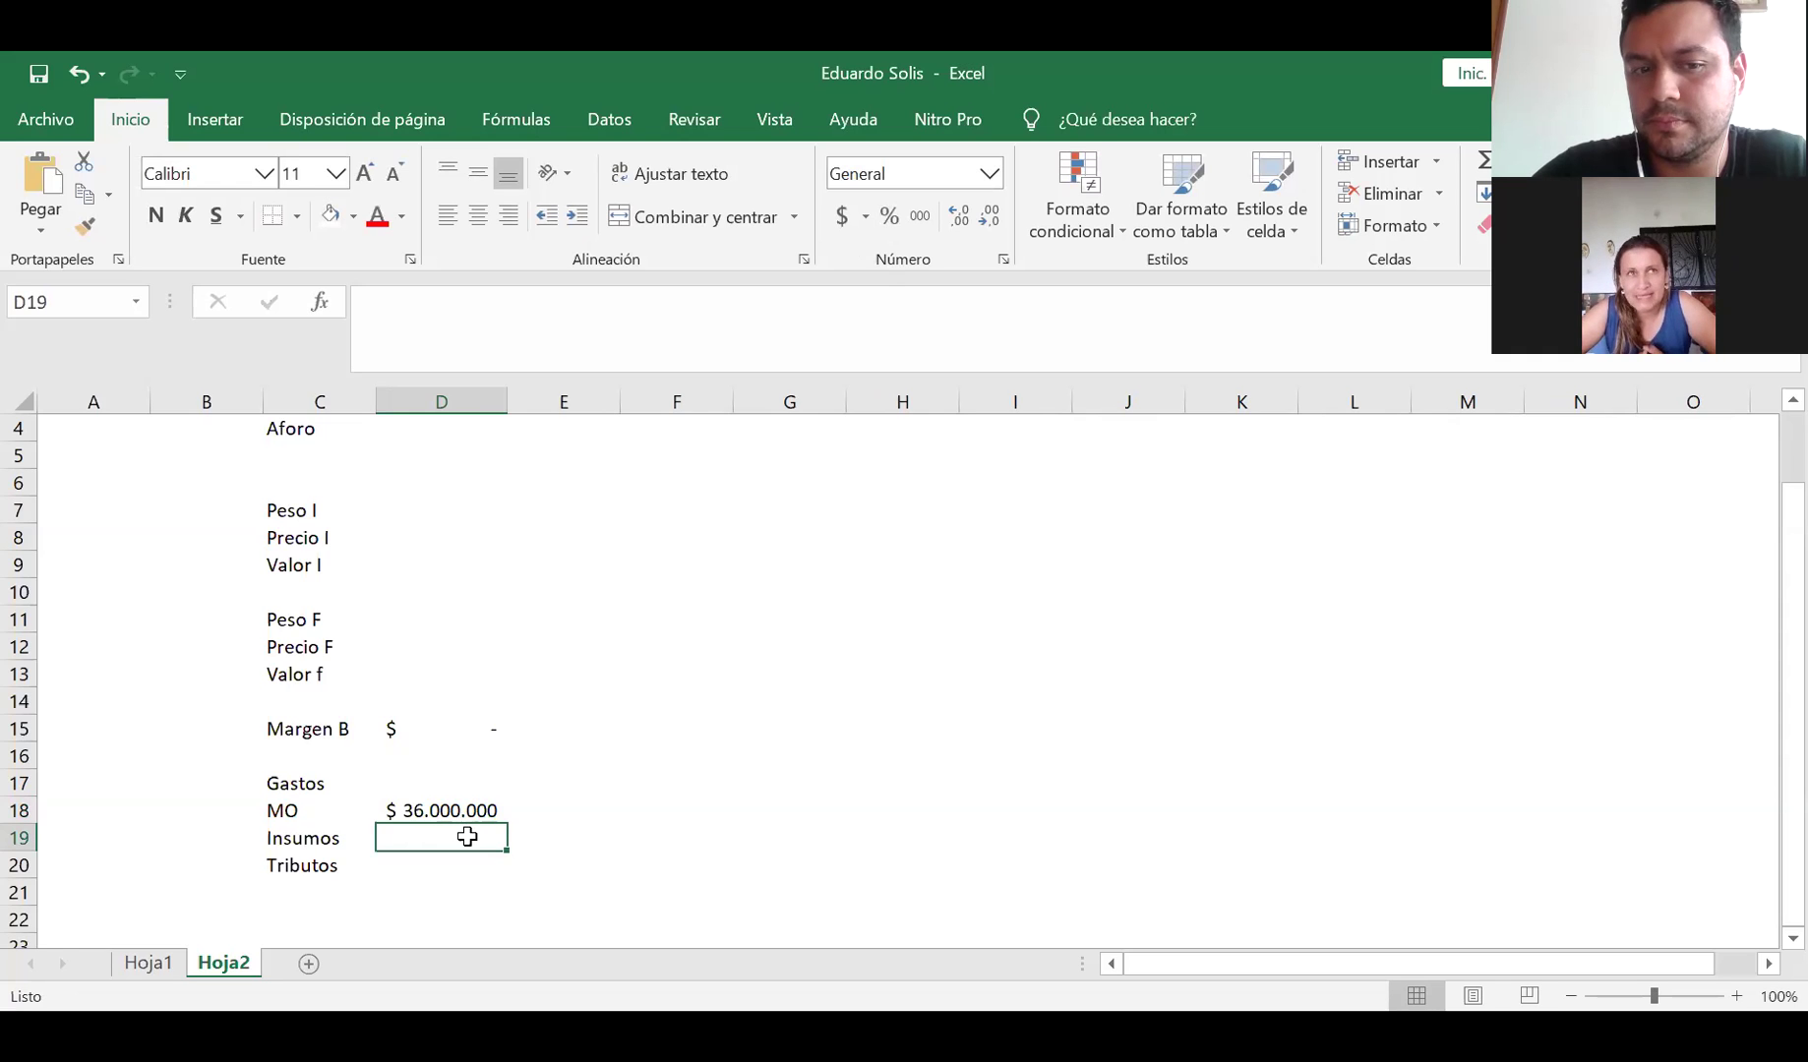
{"action": "type", "text": "+"}
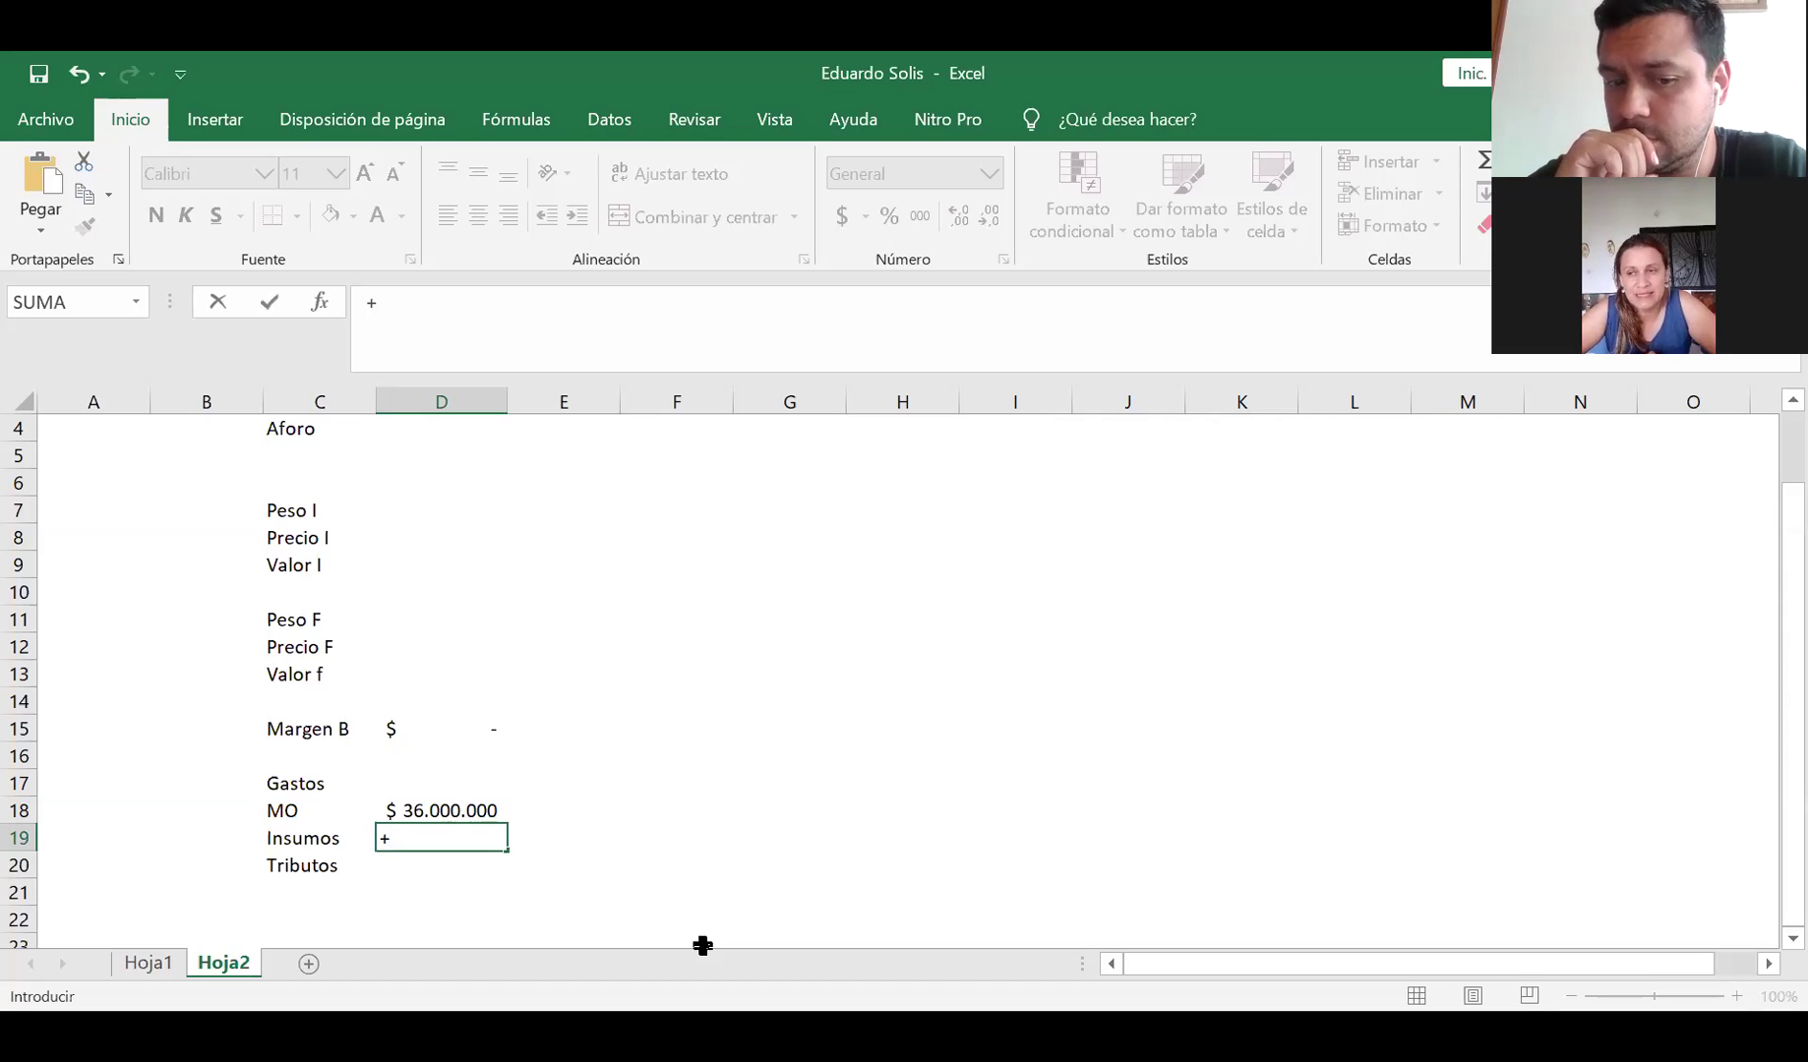
{"action": "type", "text": "100"}
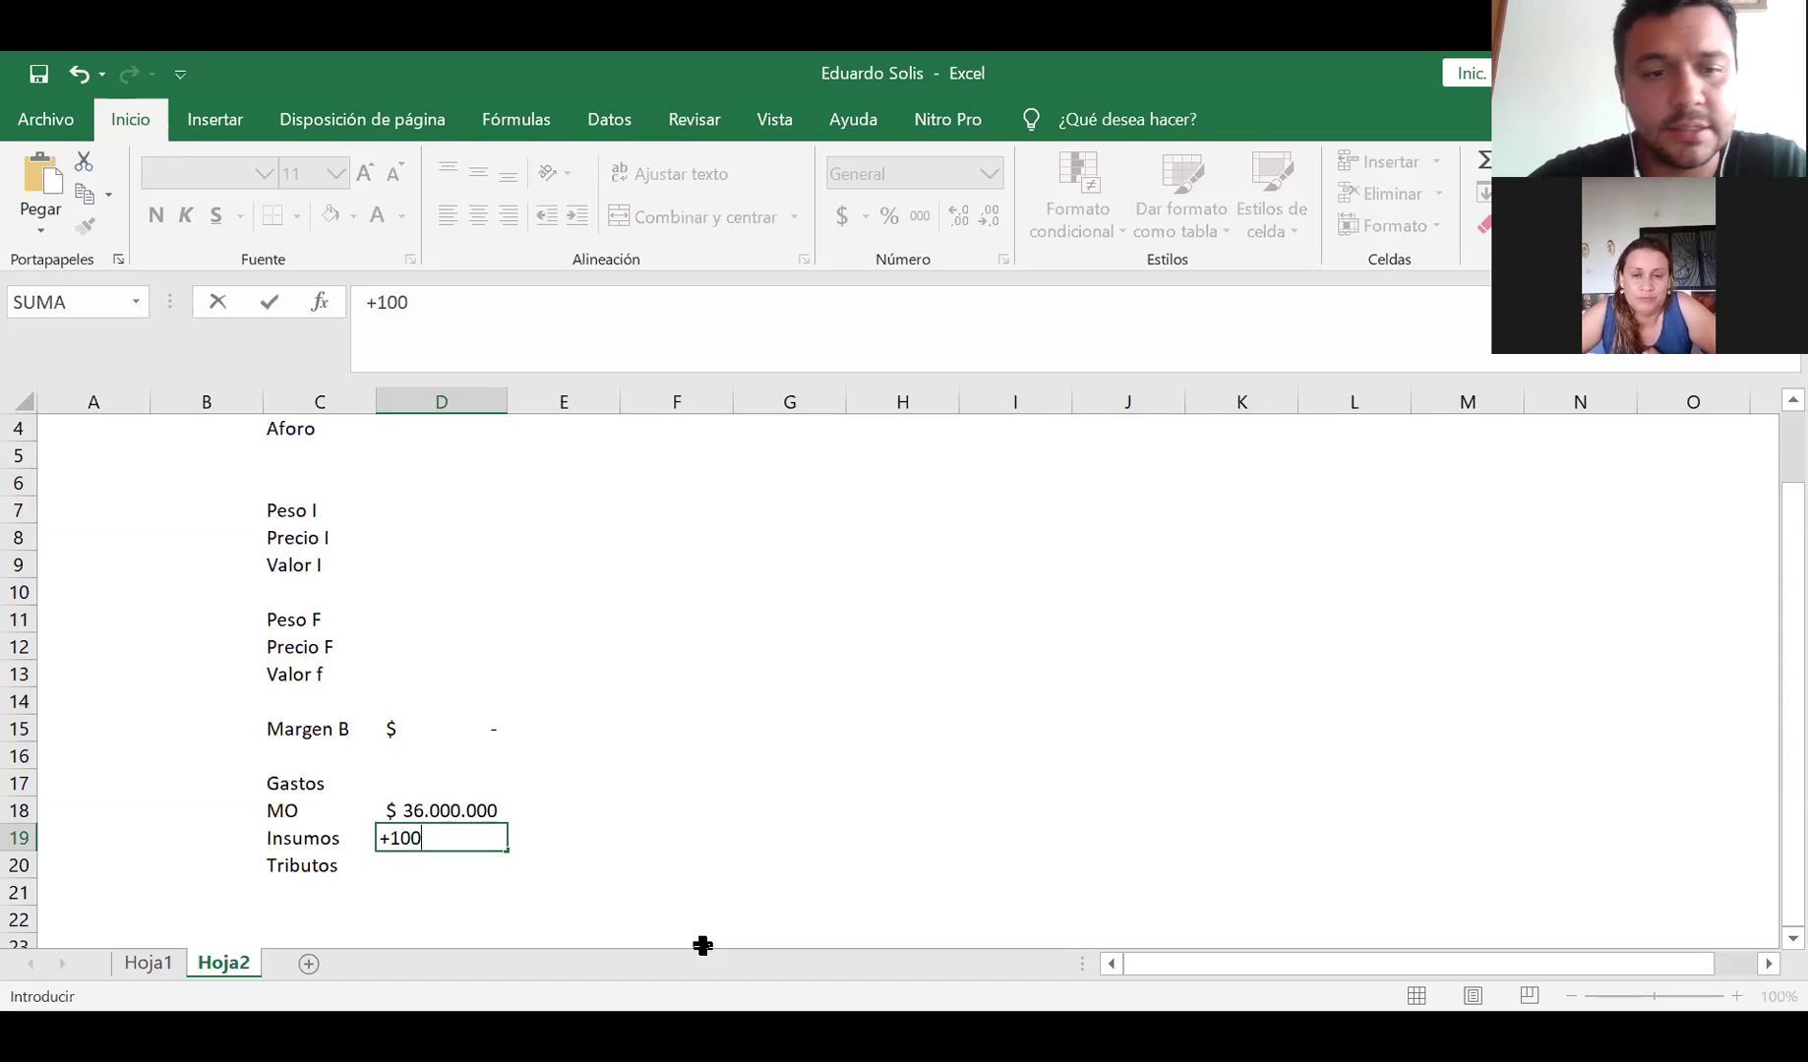
{"action": "type", "text": "0/"}
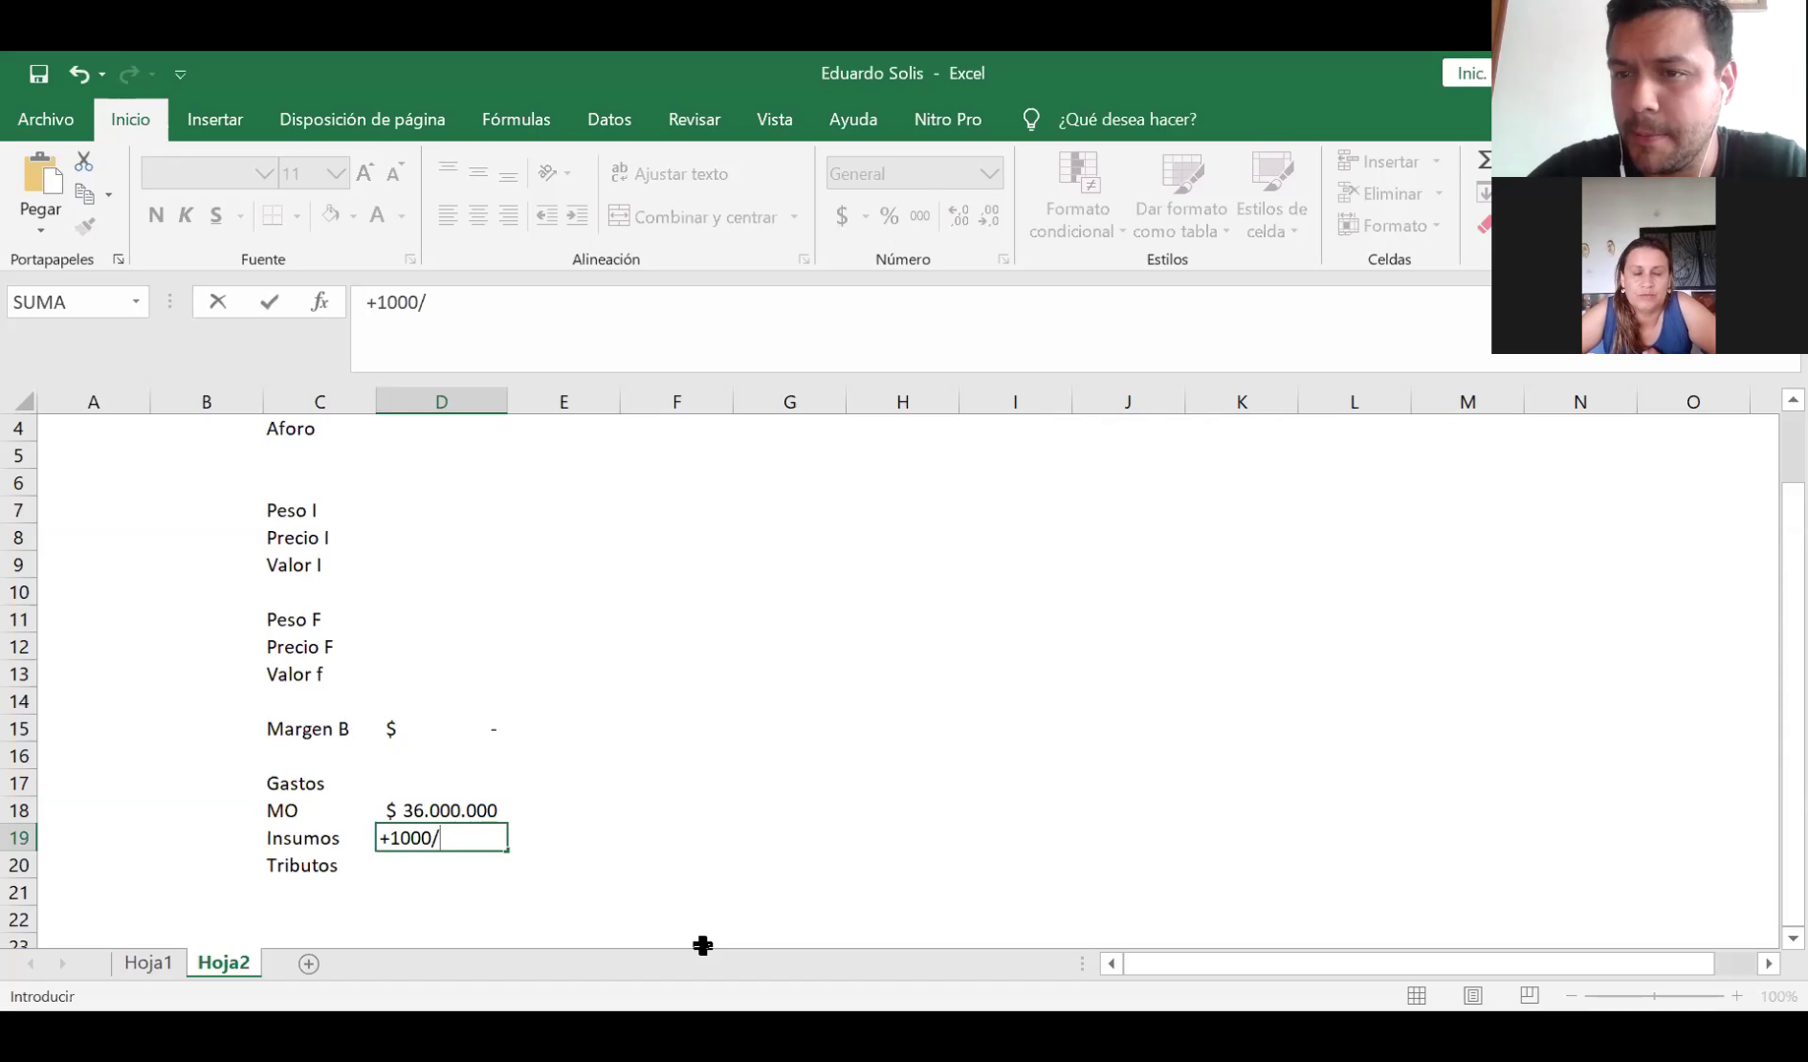
{"action": "key", "text": "BackSpace"}
{"action": "key", "text": "BackSpace"}
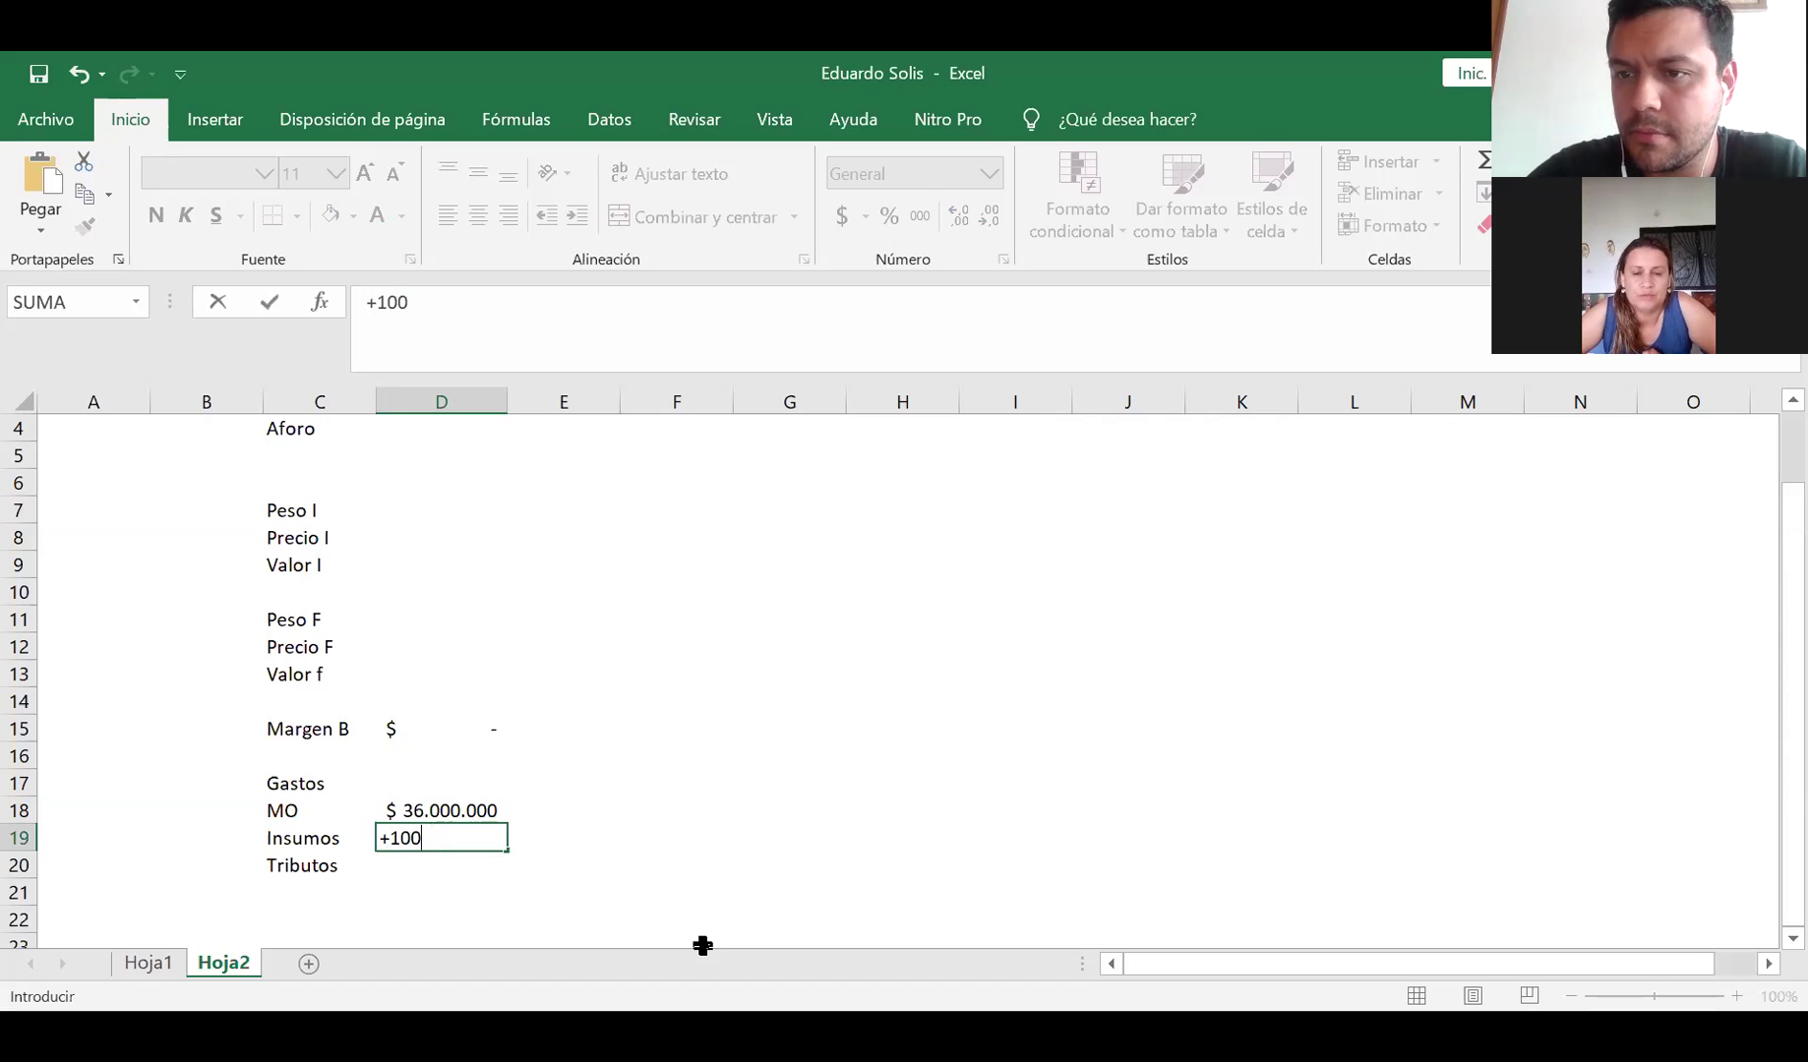
{"action": "type", "text": "0"}
{"action": "key", "text": "BackSpace"}
{"action": "key", "text": "BackSpace"}
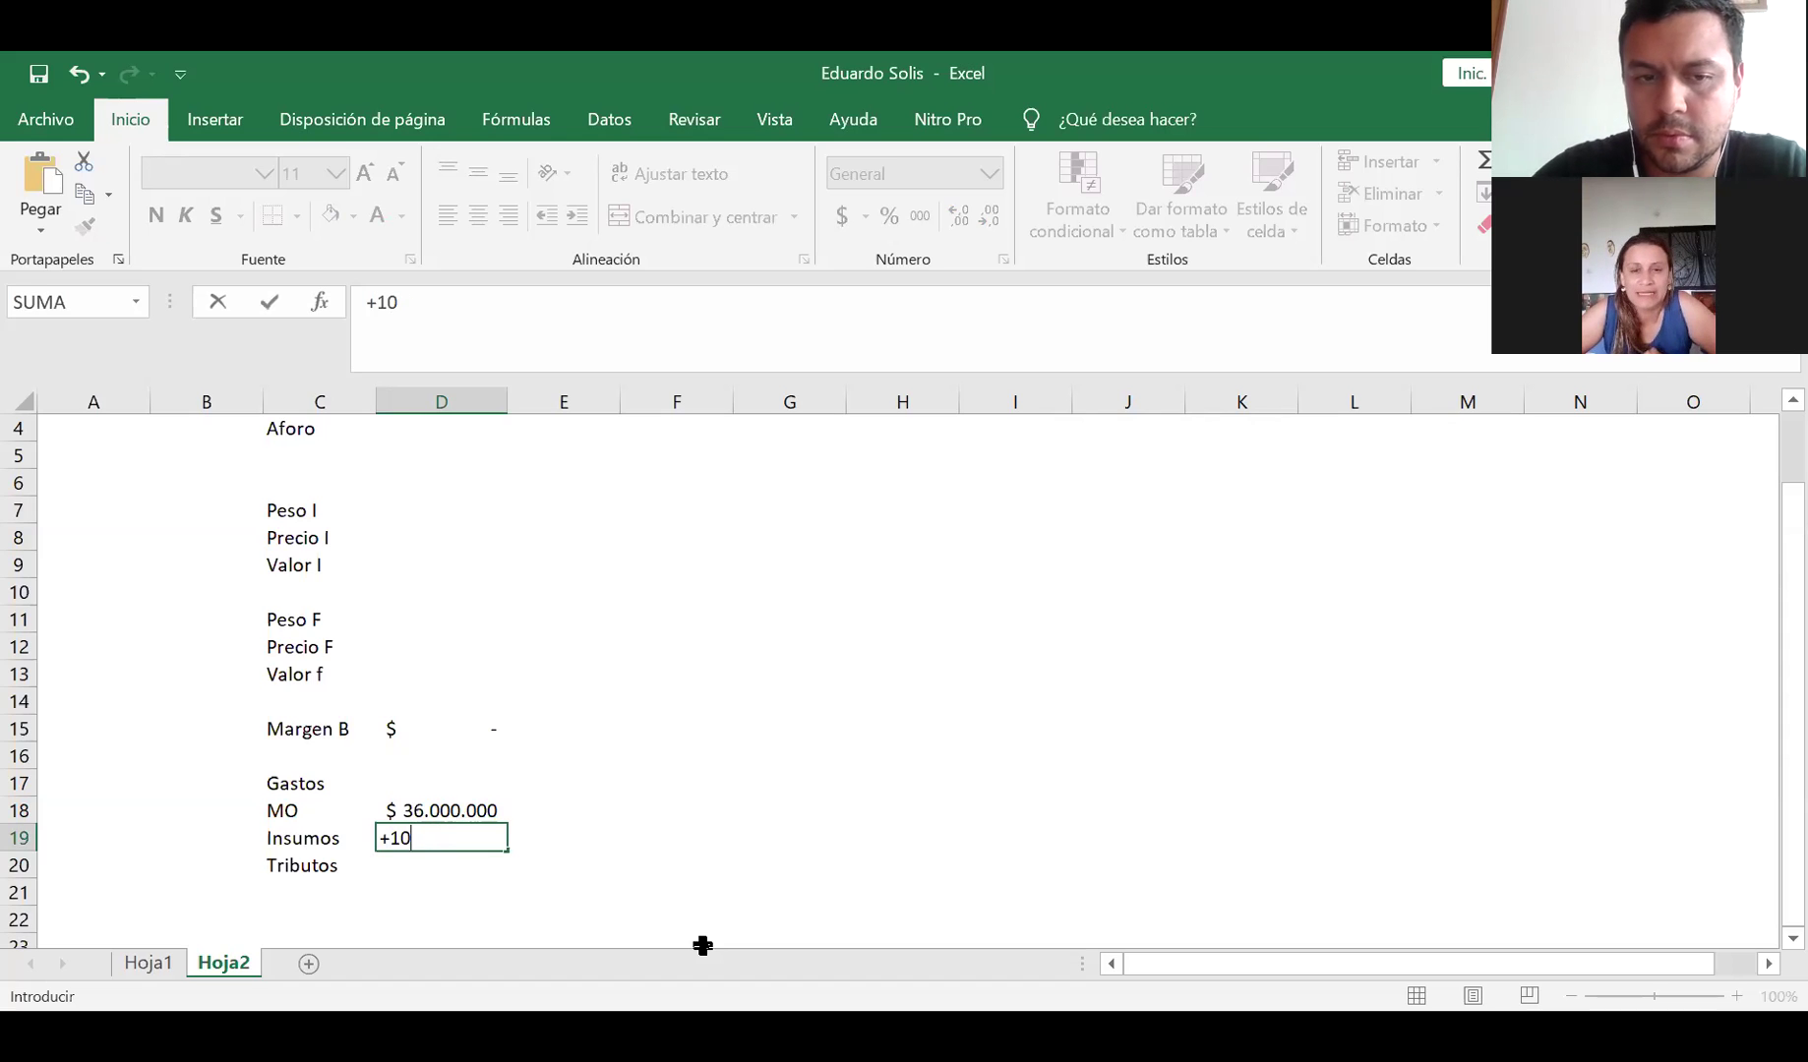
{"action": "key", "text": "Escape"}
Insert two rows between Insumos and Tributos, labelling the first one Sal in C20
{"action": "left_click", "coordinate": [19, 865]}
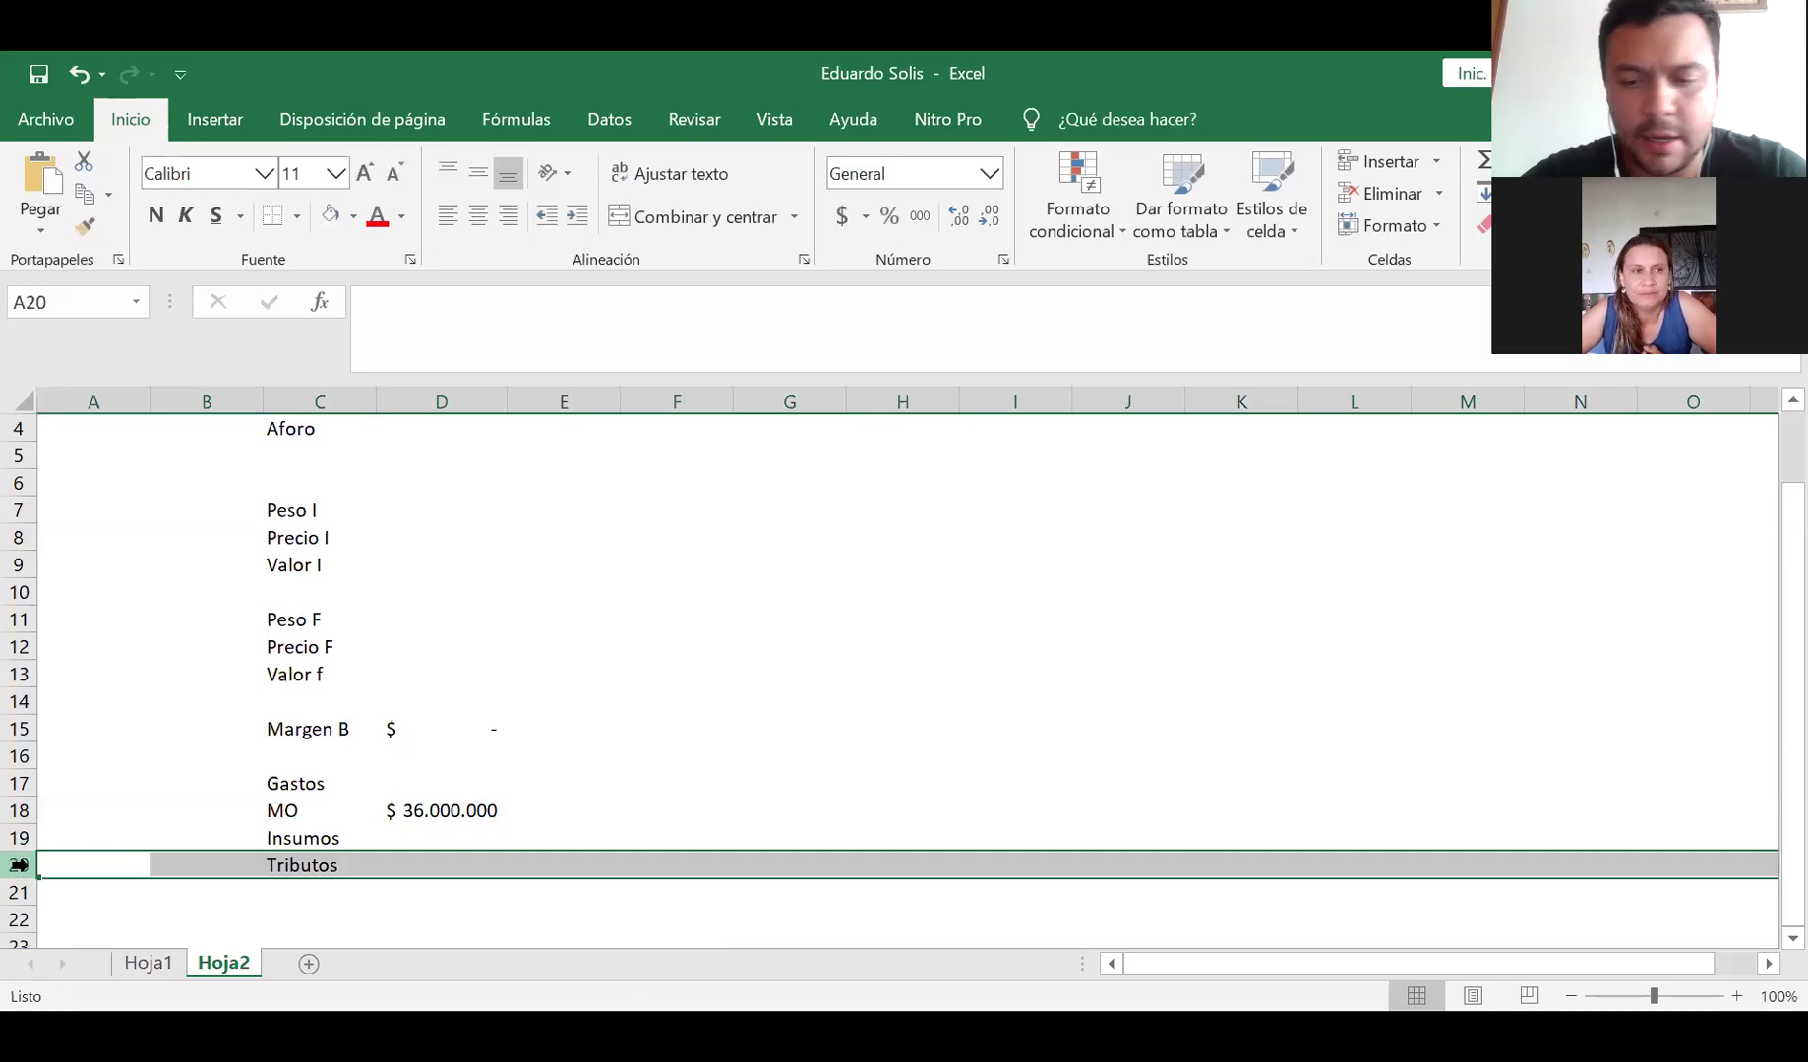
{"action": "key", "text": "ctrl+plus"}
{"action": "left_click", "coordinate": [351, 856]}
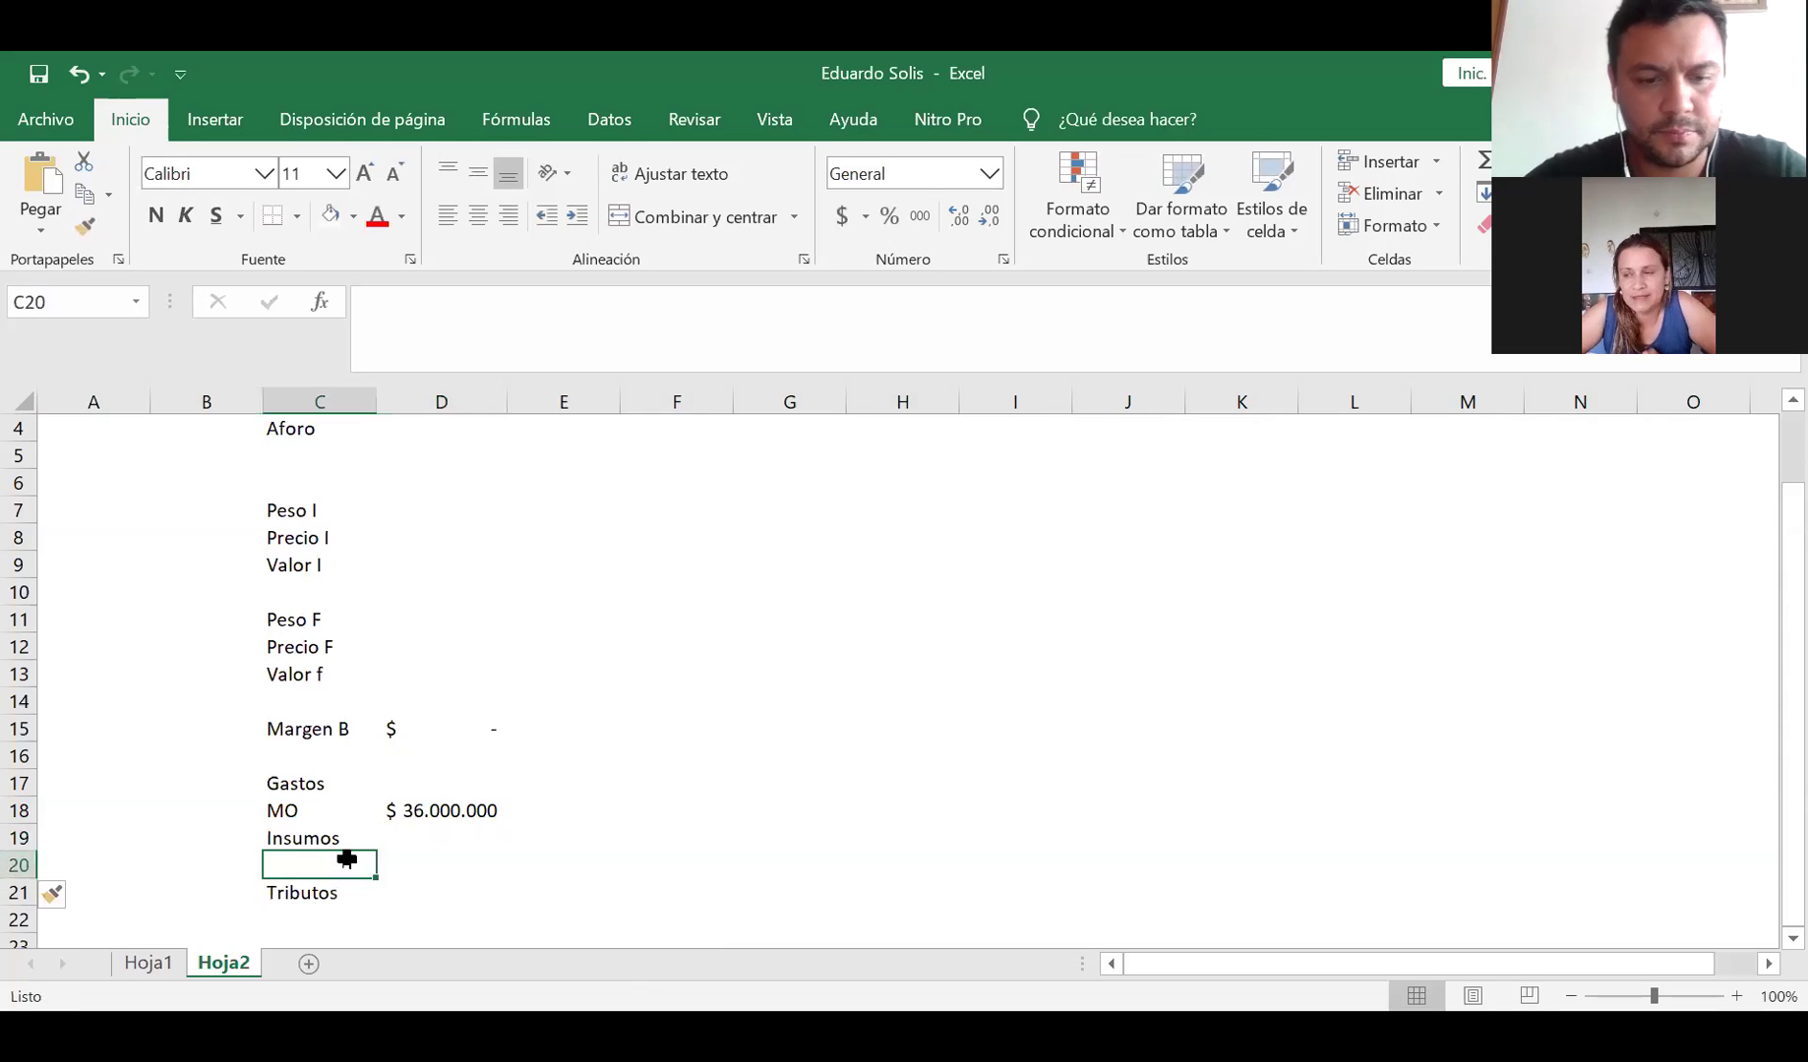
{"action": "type", "text": "Sal"}
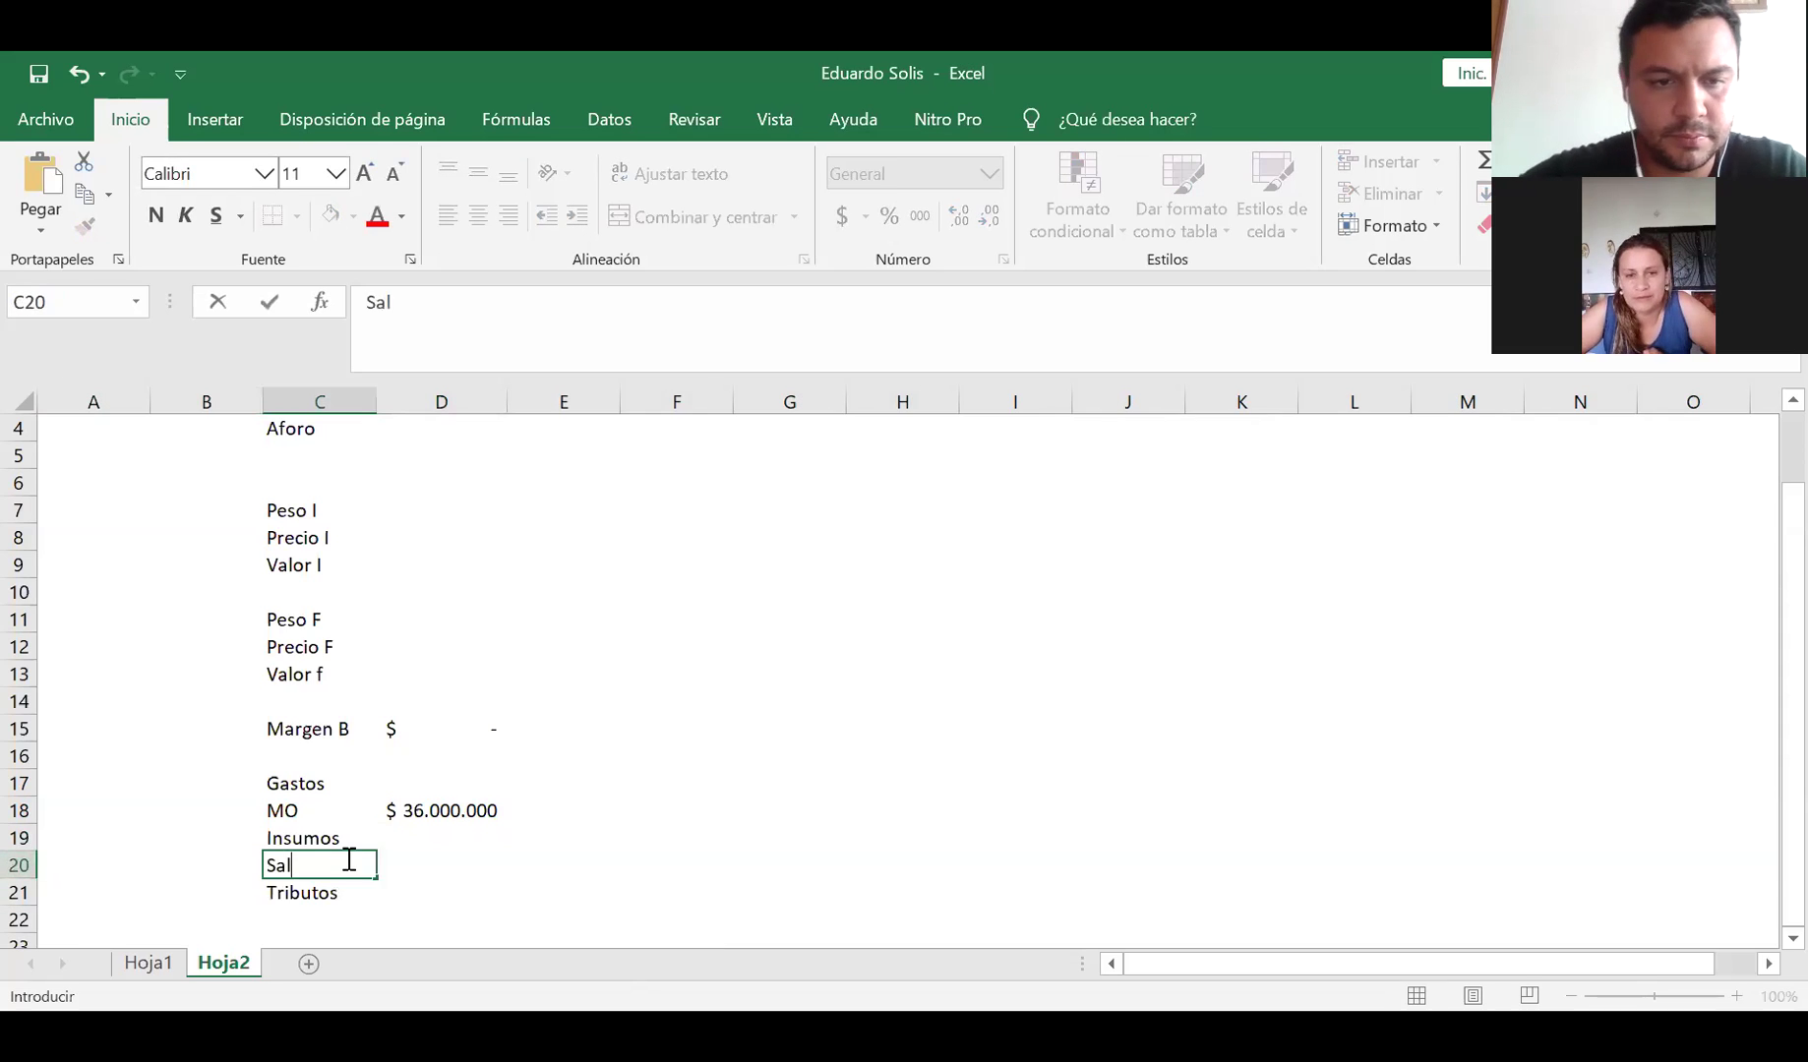
{"action": "left_click", "coordinate": [14, 883]}
{"action": "key", "text": "ctrl+plus"}
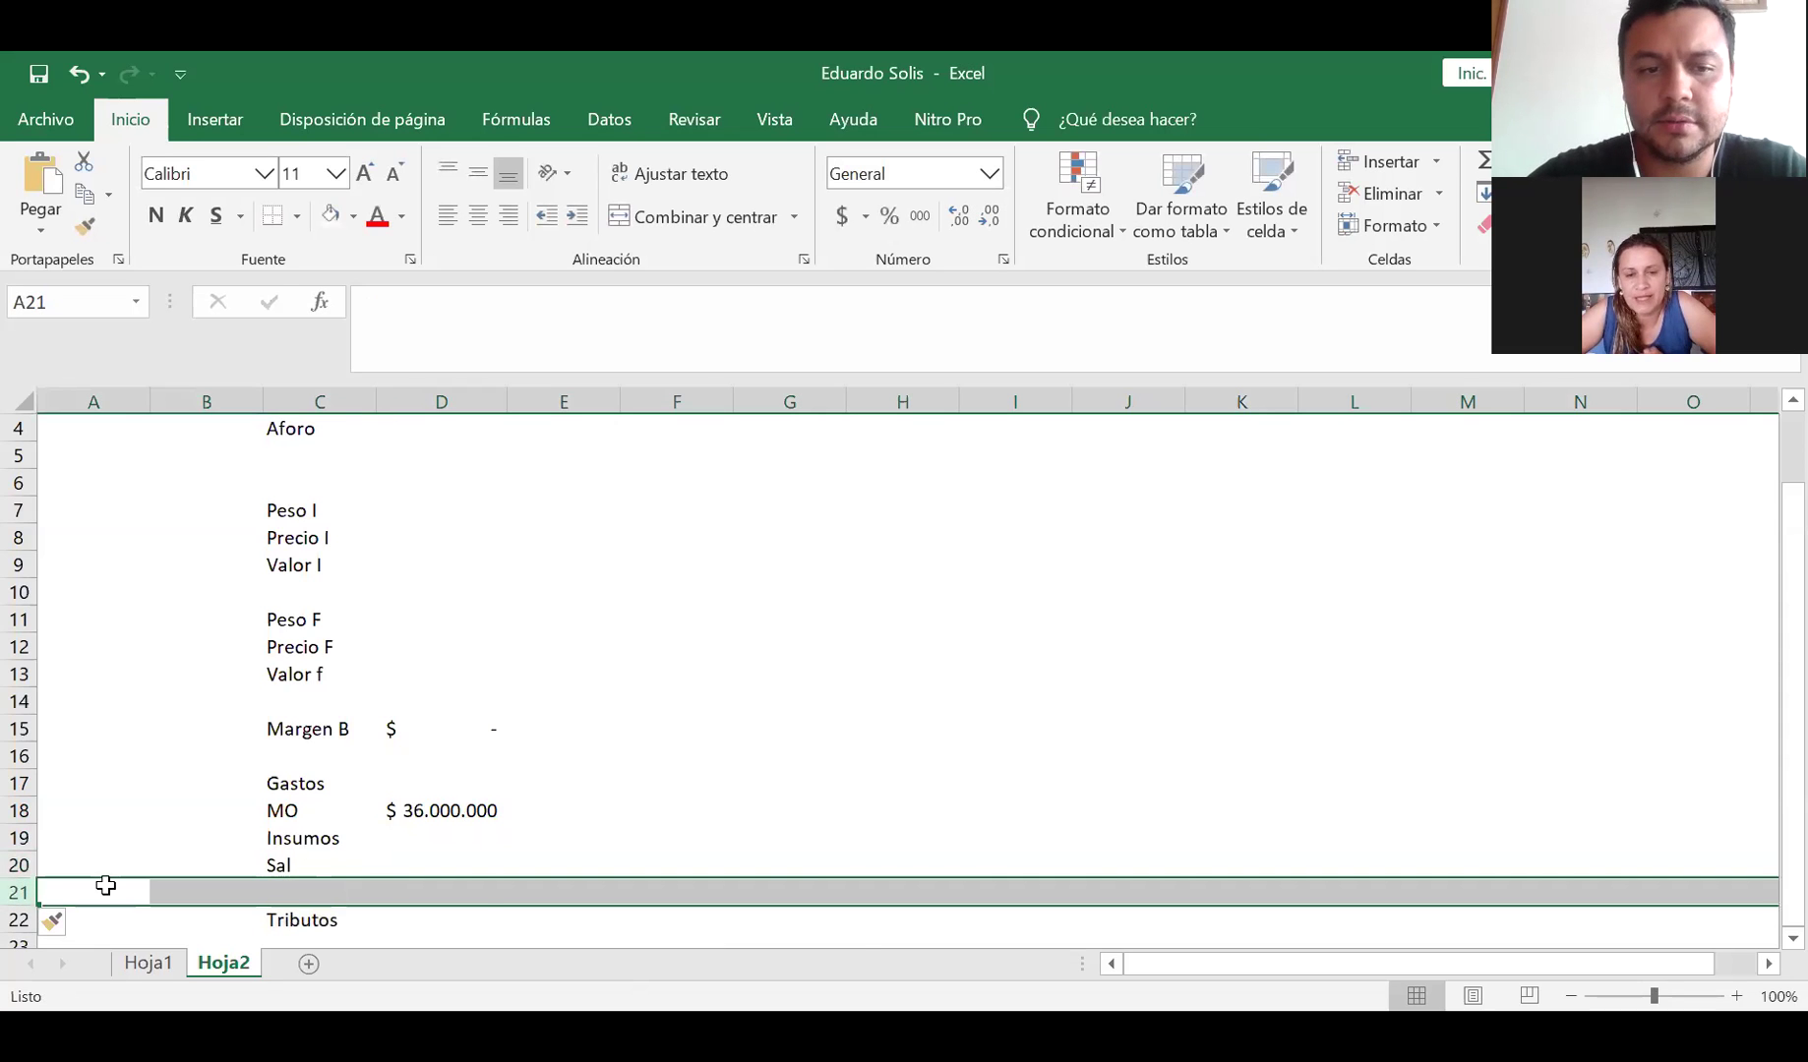
Enter a formula for Sal in D20 that multiplies 130 by 365
{"action": "left_click", "coordinate": [482, 865]}
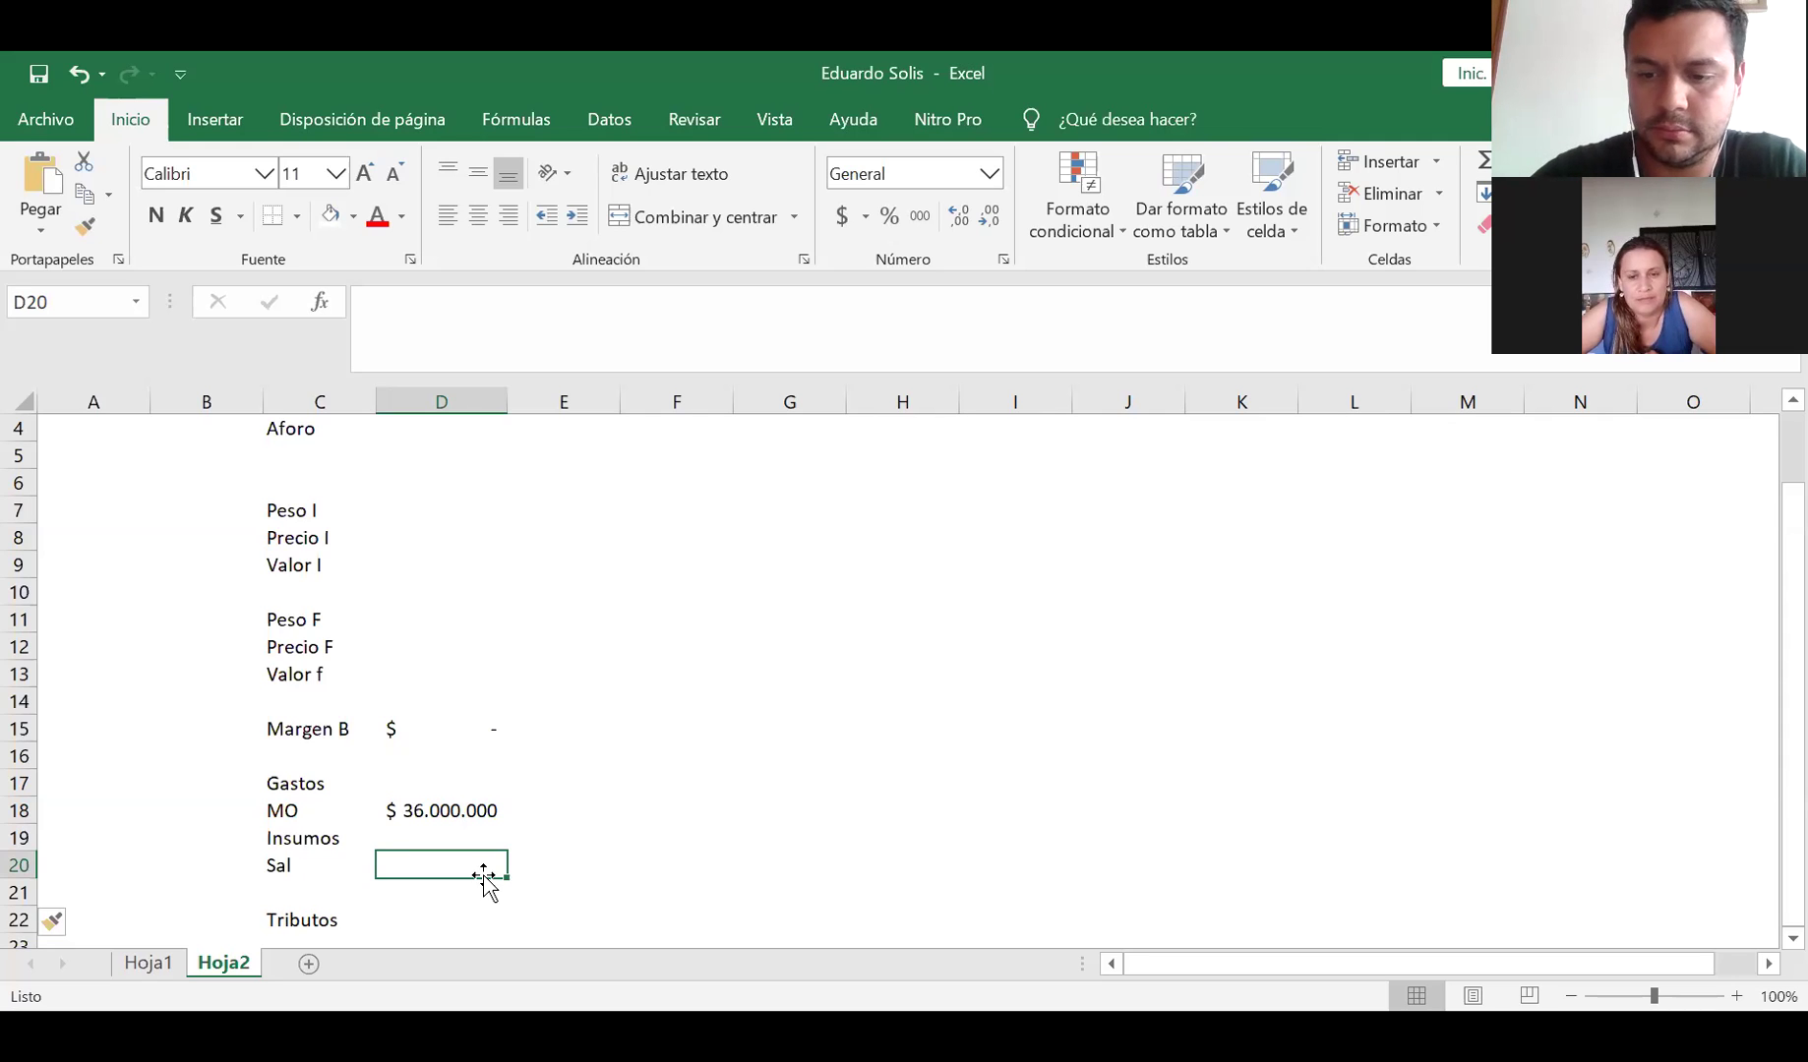
{"action": "type", "text": "+"}
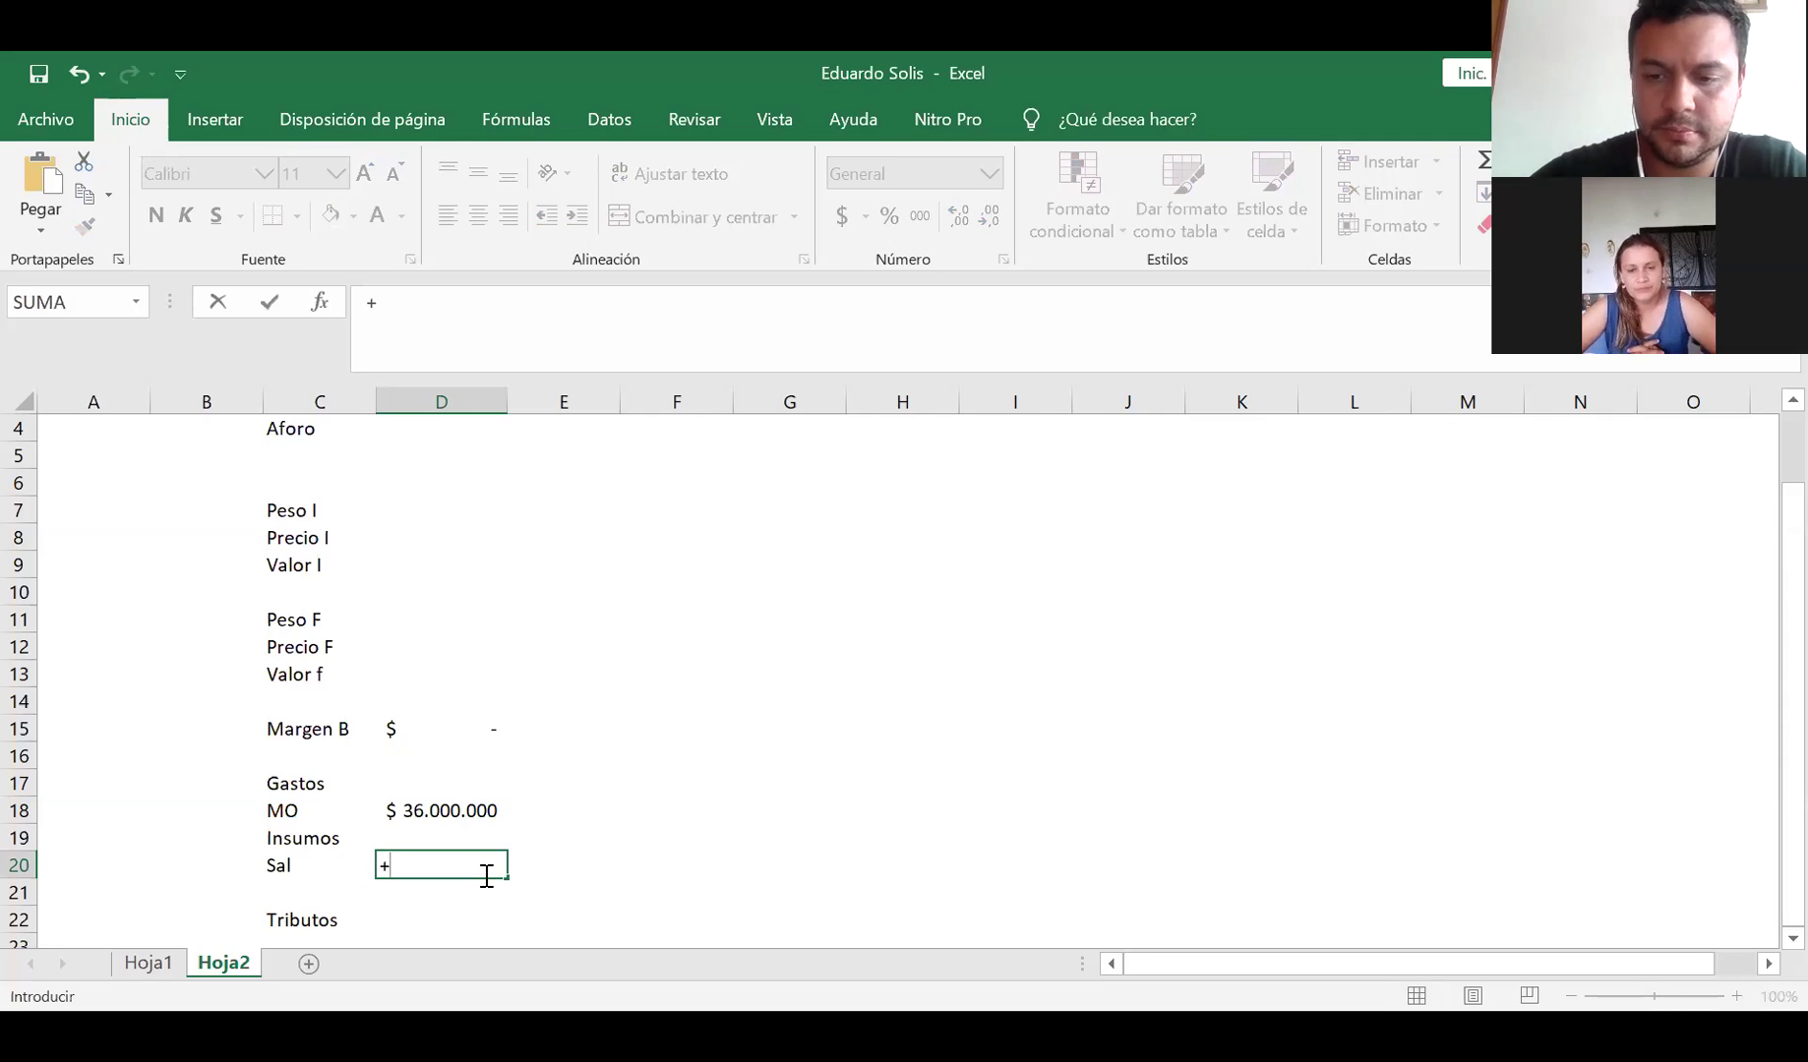
{"action": "type", "text": "130*365"}
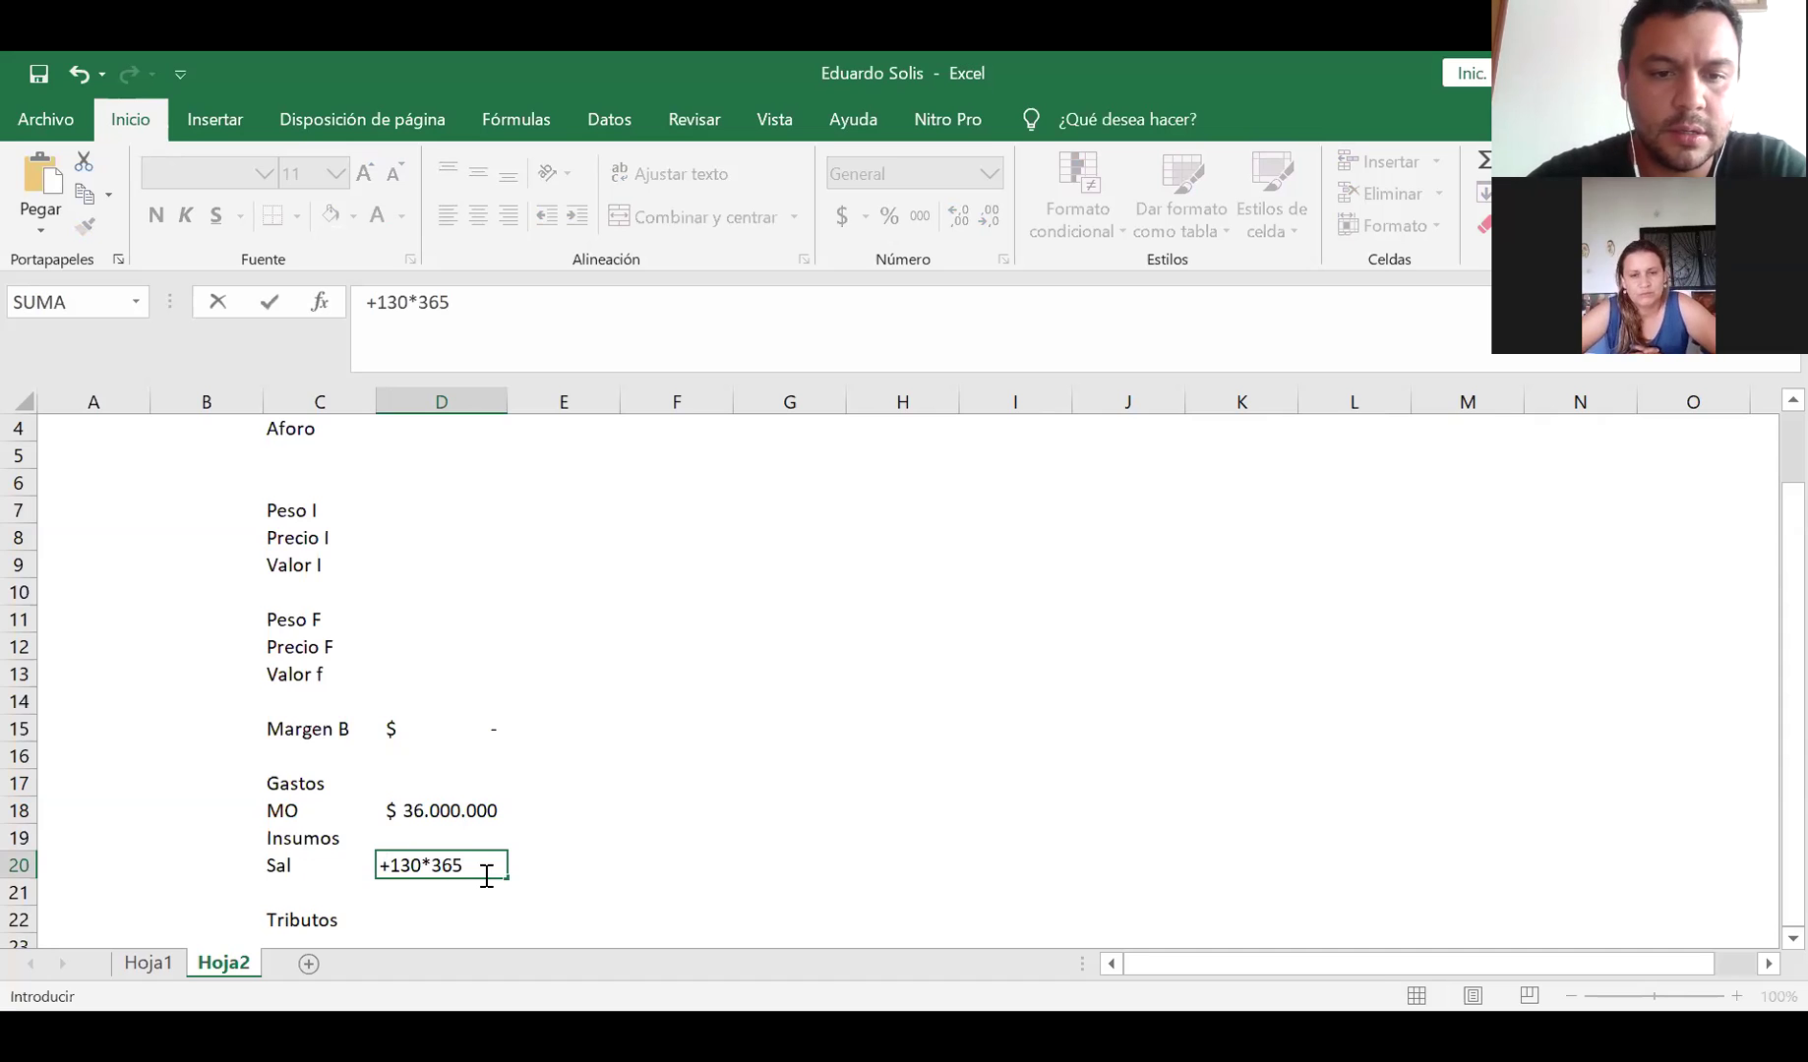
{"action": "key", "text": "Return"}
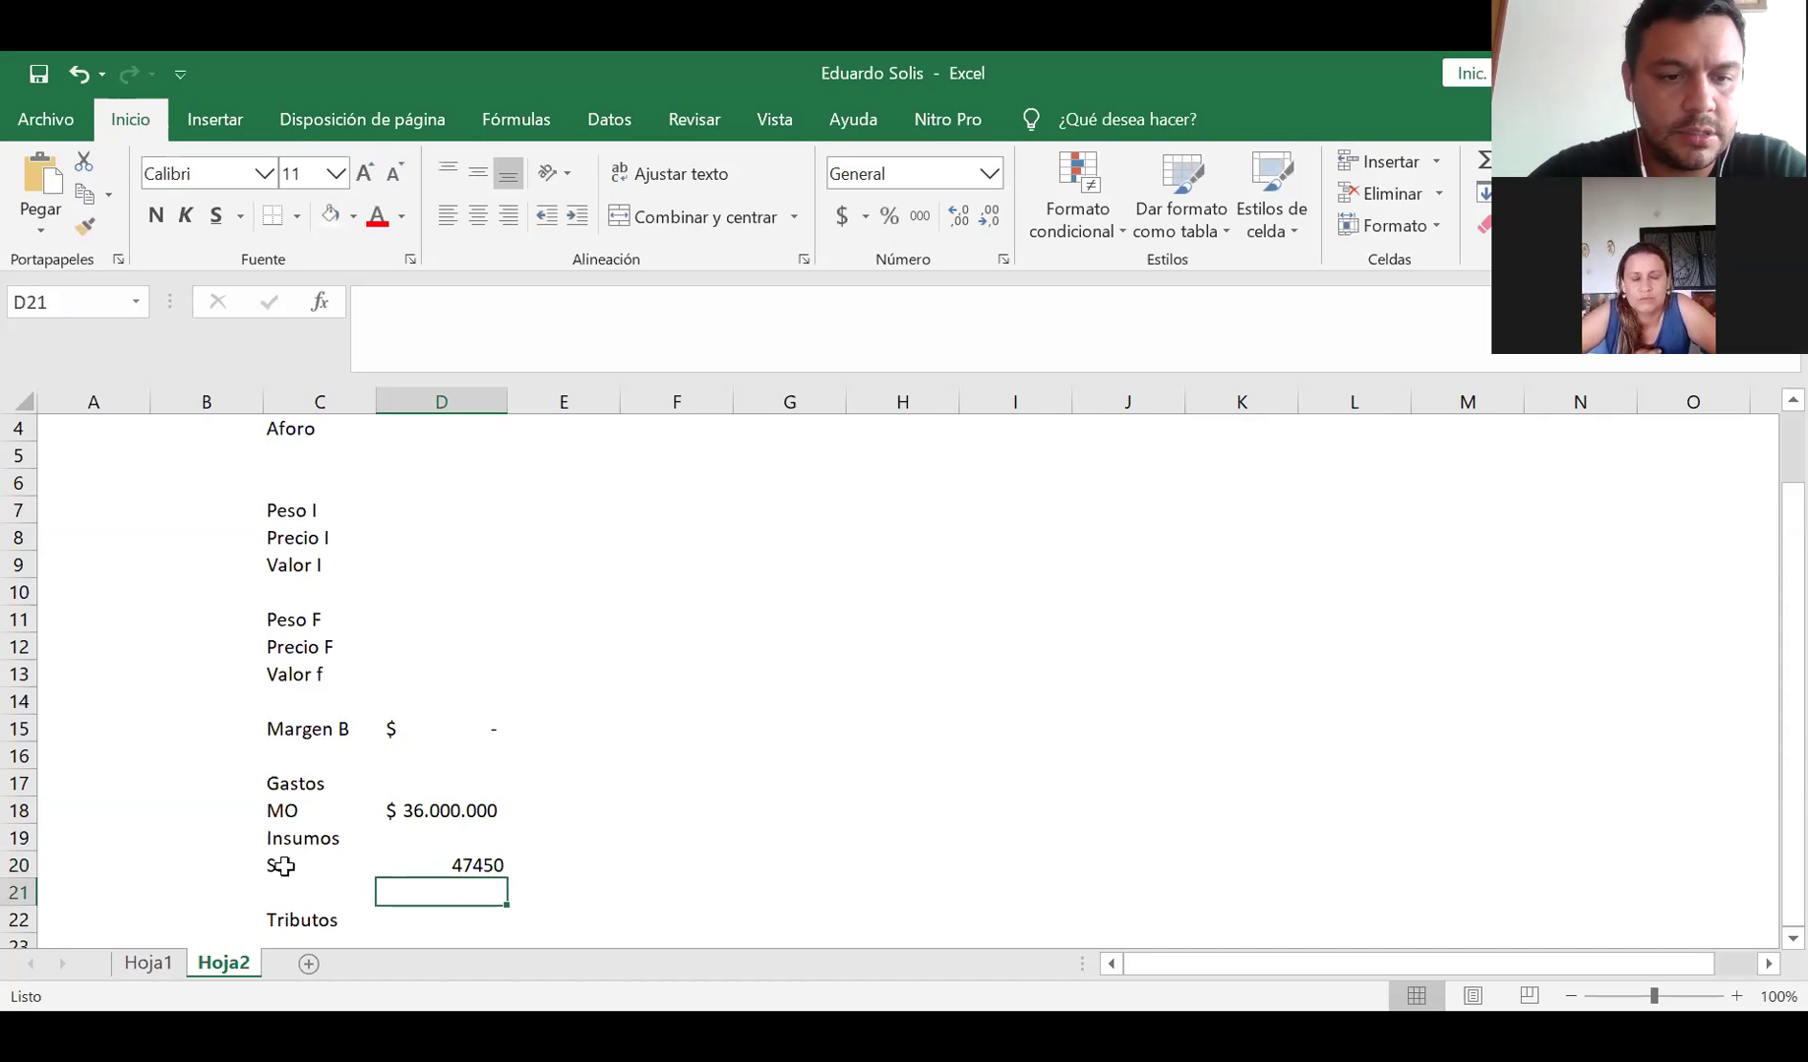
Extend the Sal label in C20 to read "Sal * animal"
{"action": "left_click", "coordinate": [283, 865]}
{"action": "left_click", "coordinate": [497, 307]}
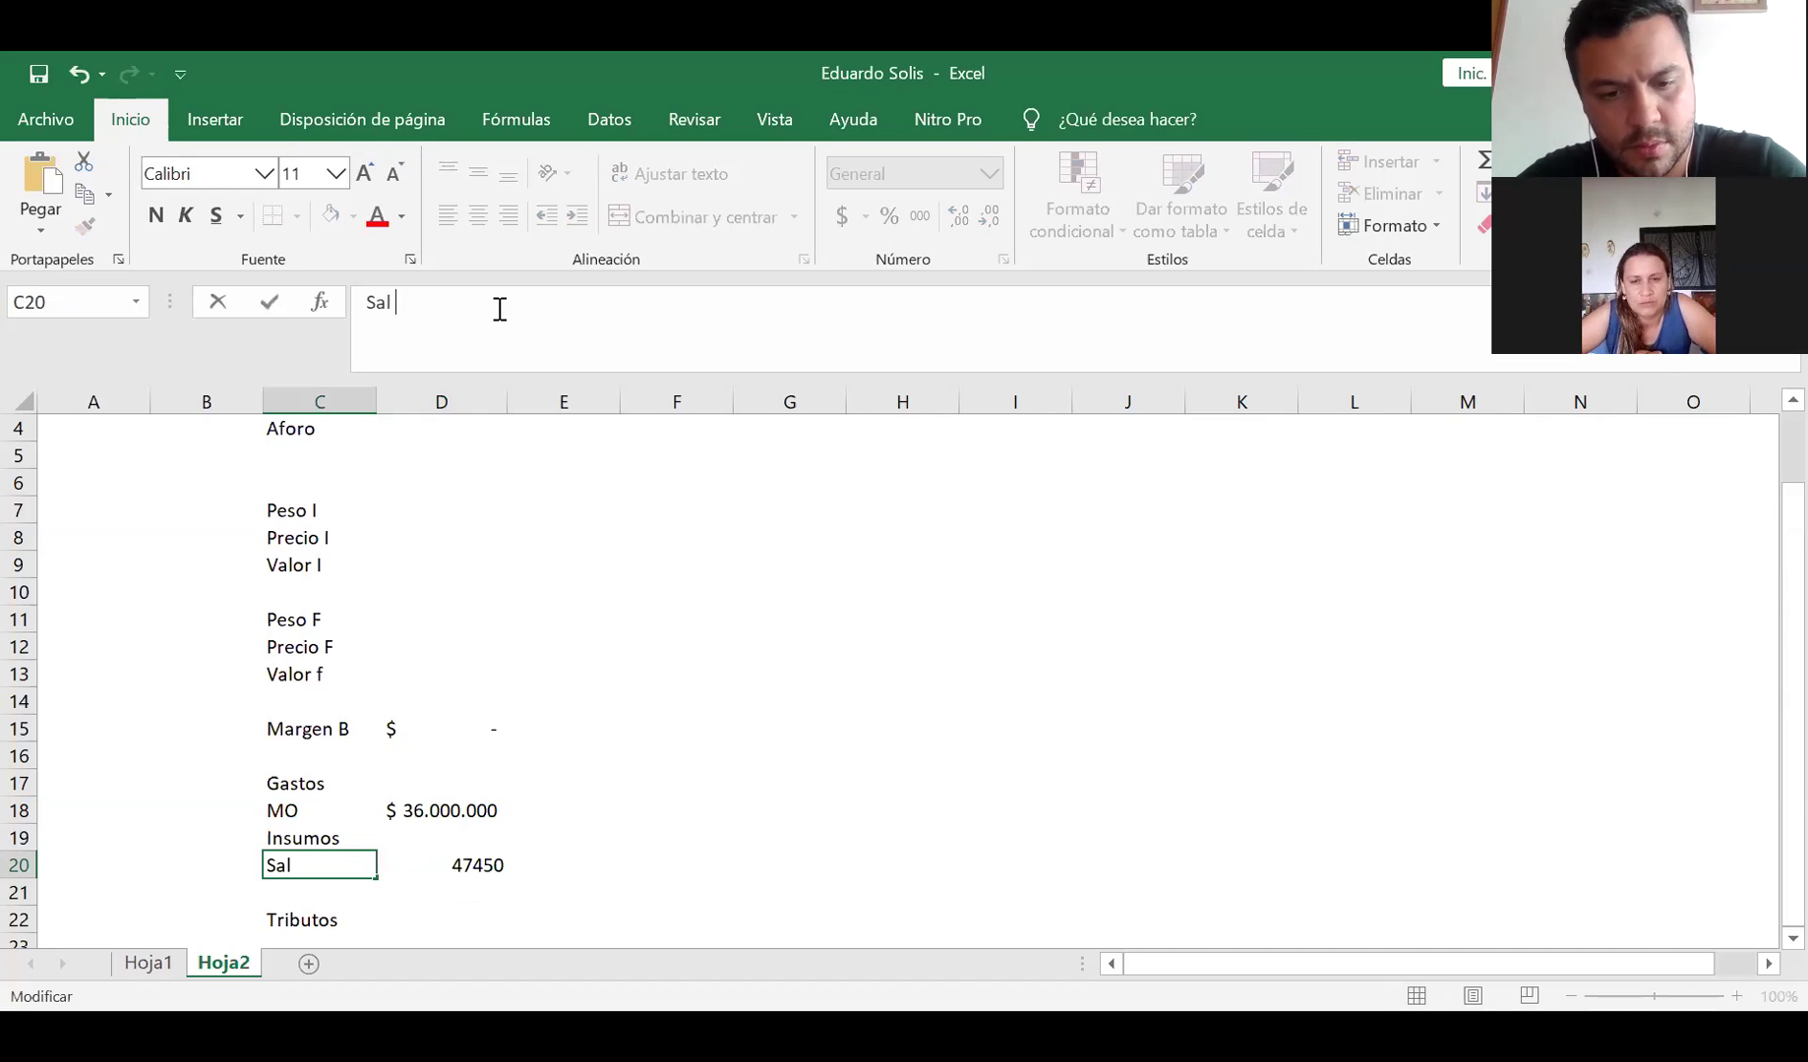
{"action": "type", "text": "* animal"}
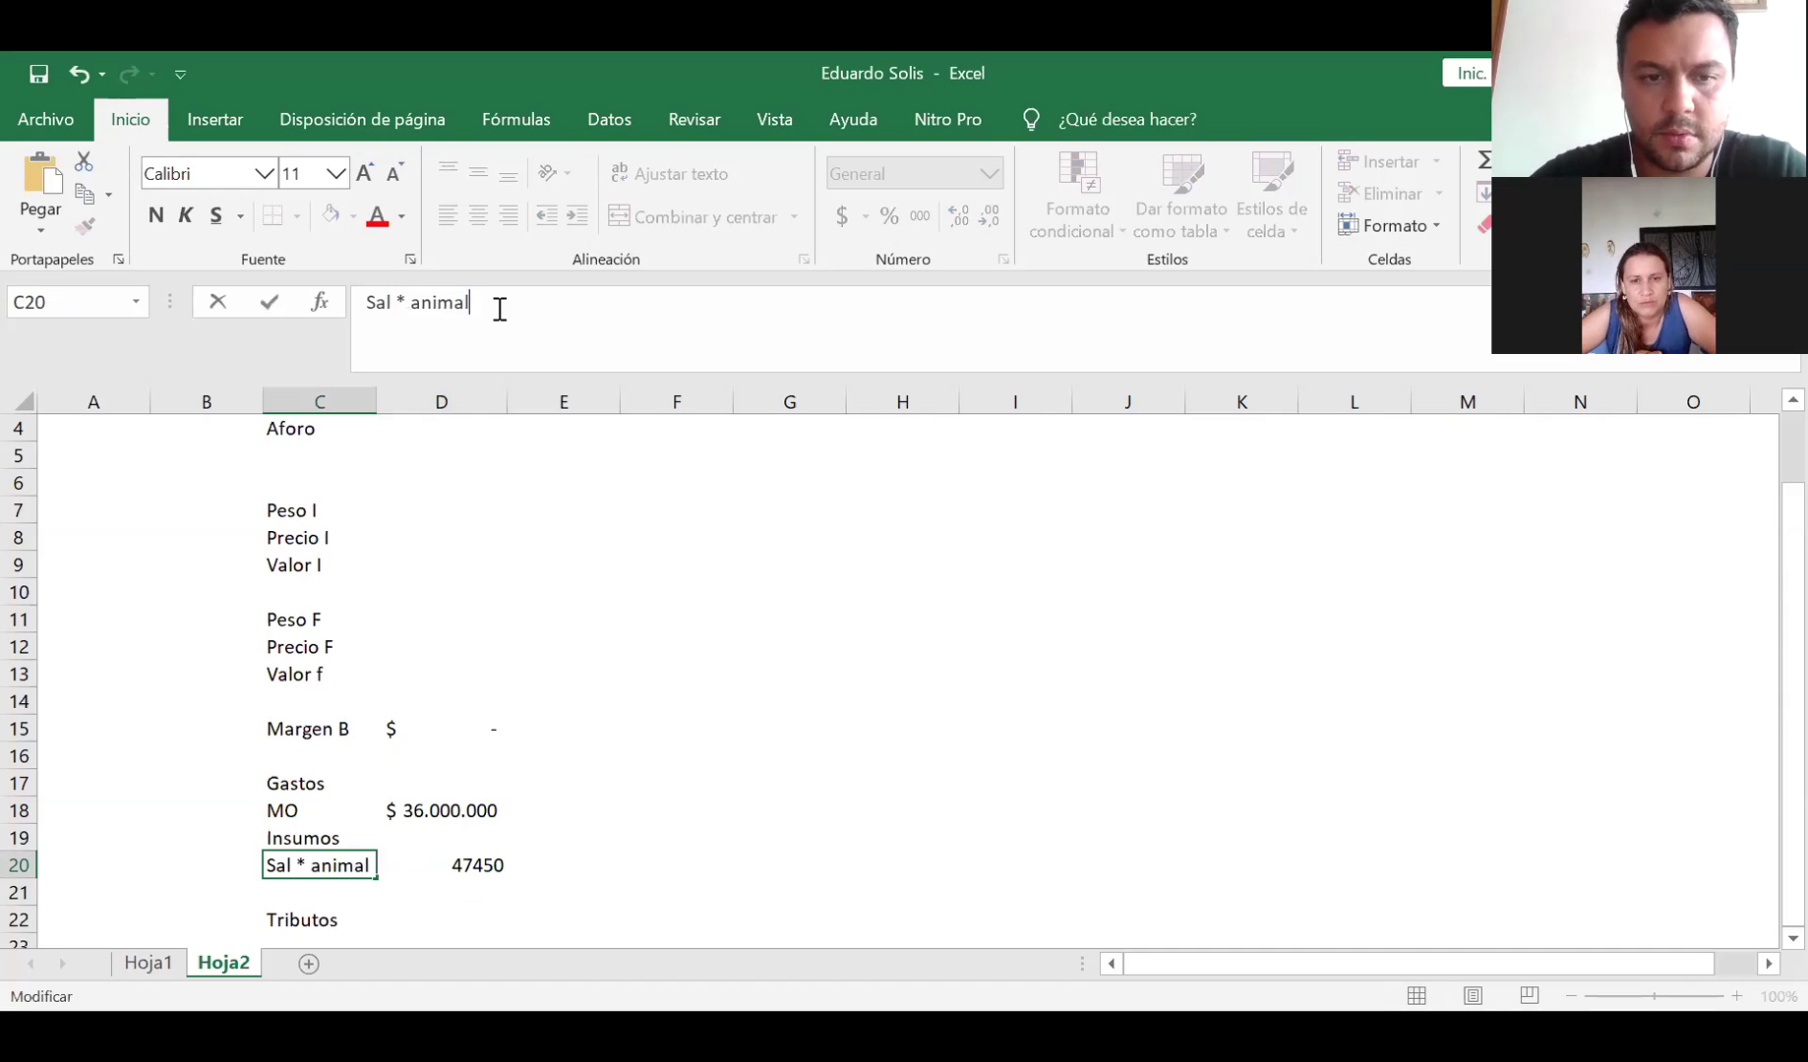
{"action": "key", "text": "Return"}
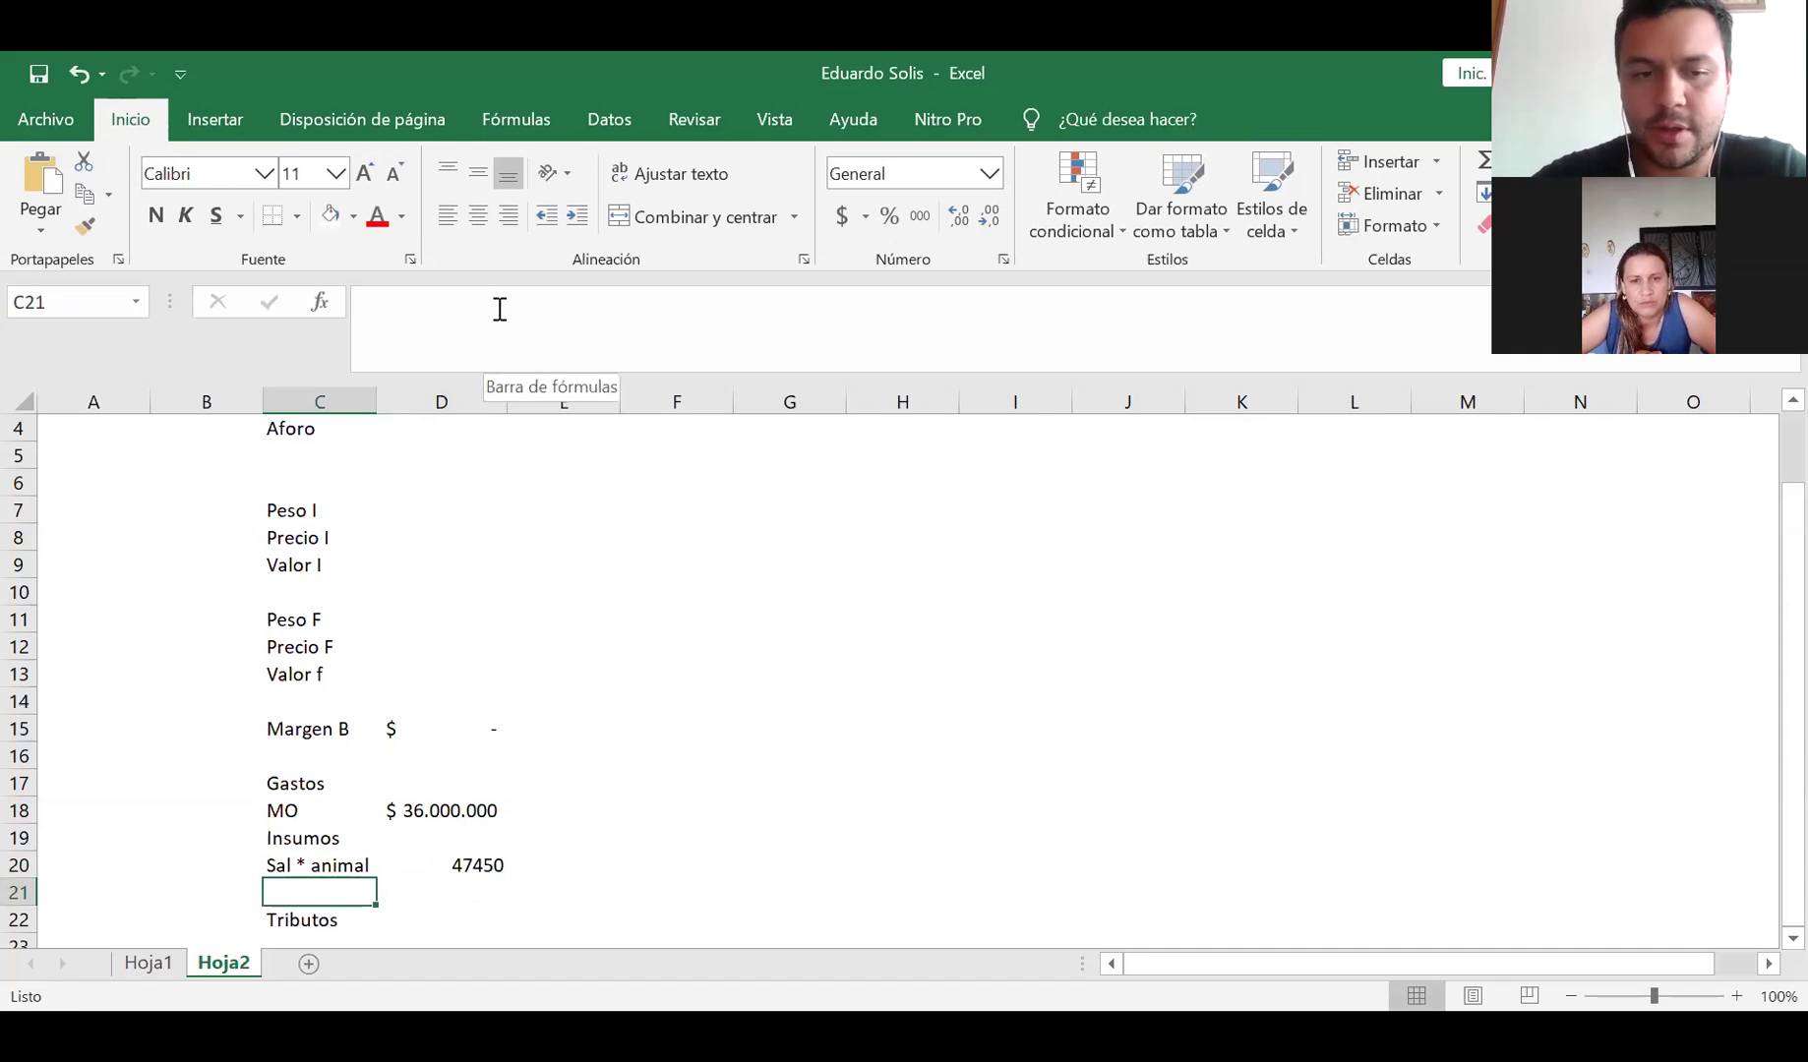
Add the label "# Animal" in C21, below the salt row
{"action": "type", "text": "# A"}
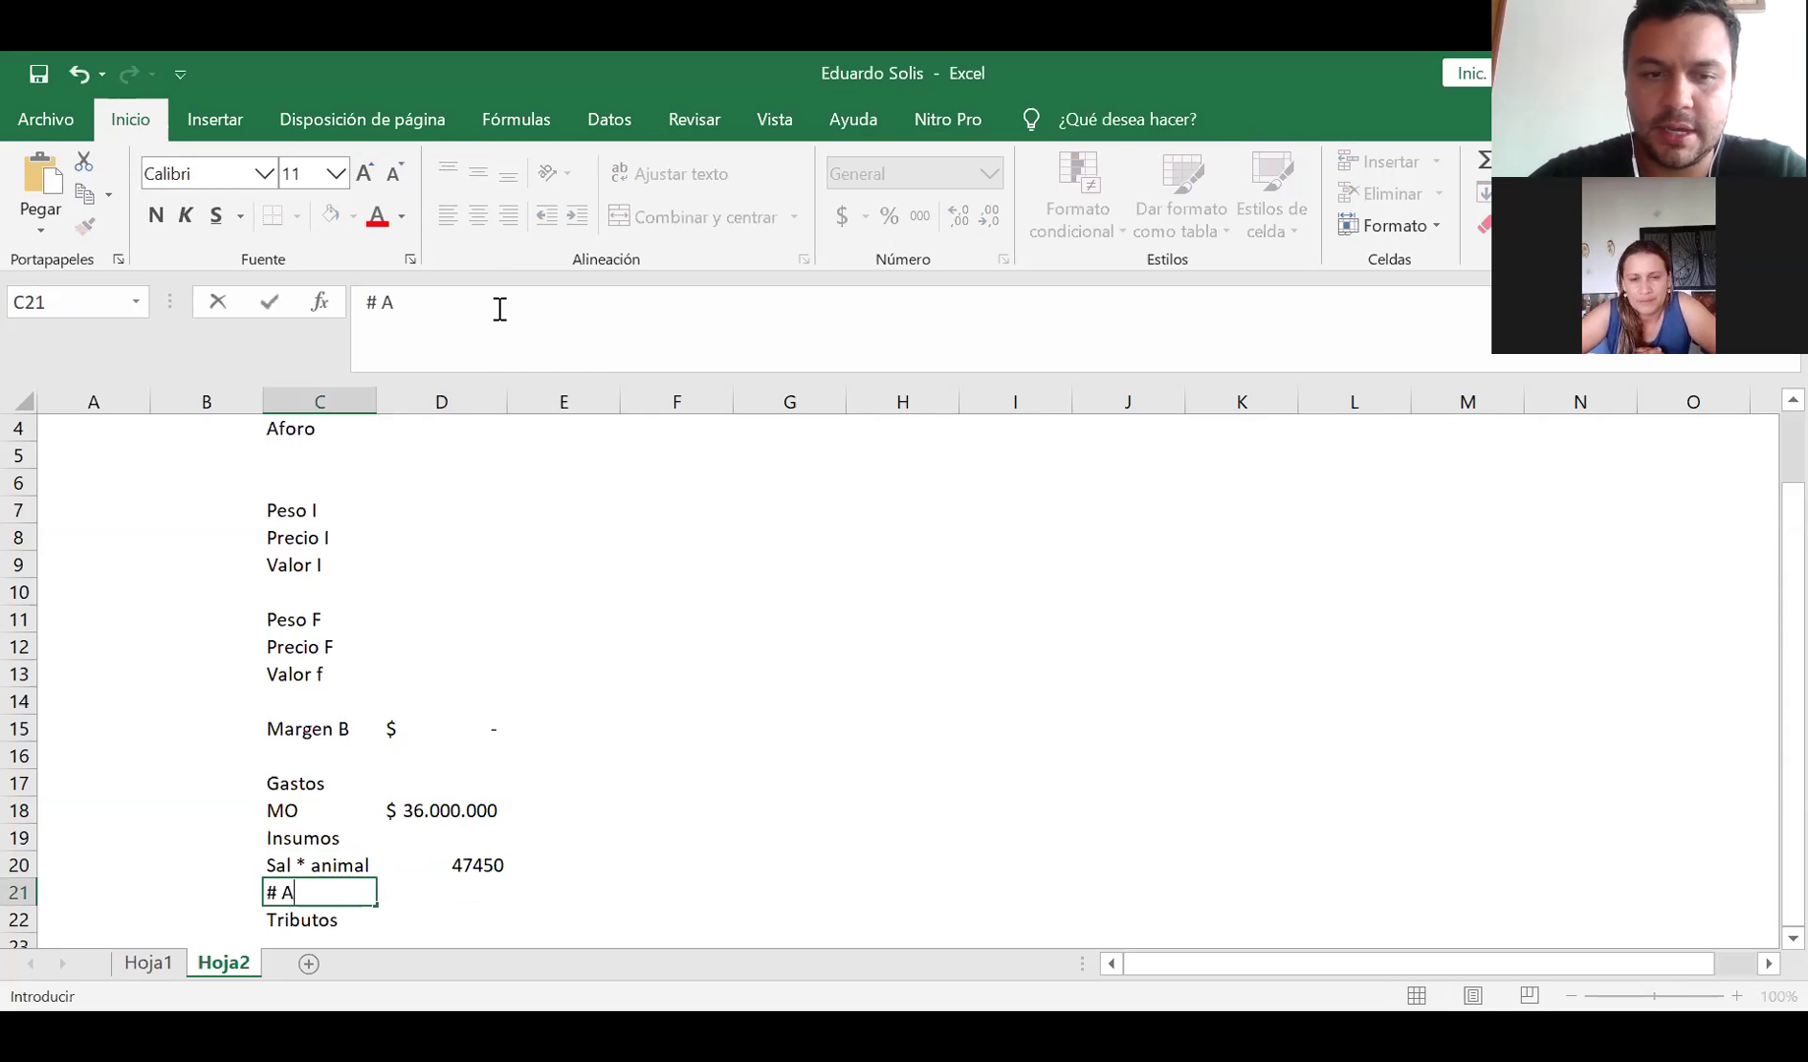
{"action": "type", "text": "nimal"}
{"action": "key", "text": "BackSpace"}
{"action": "key", "text": "BackSpace"}
{"action": "key", "text": "BackSpace"}
{"action": "key", "text": "BackSpace"}
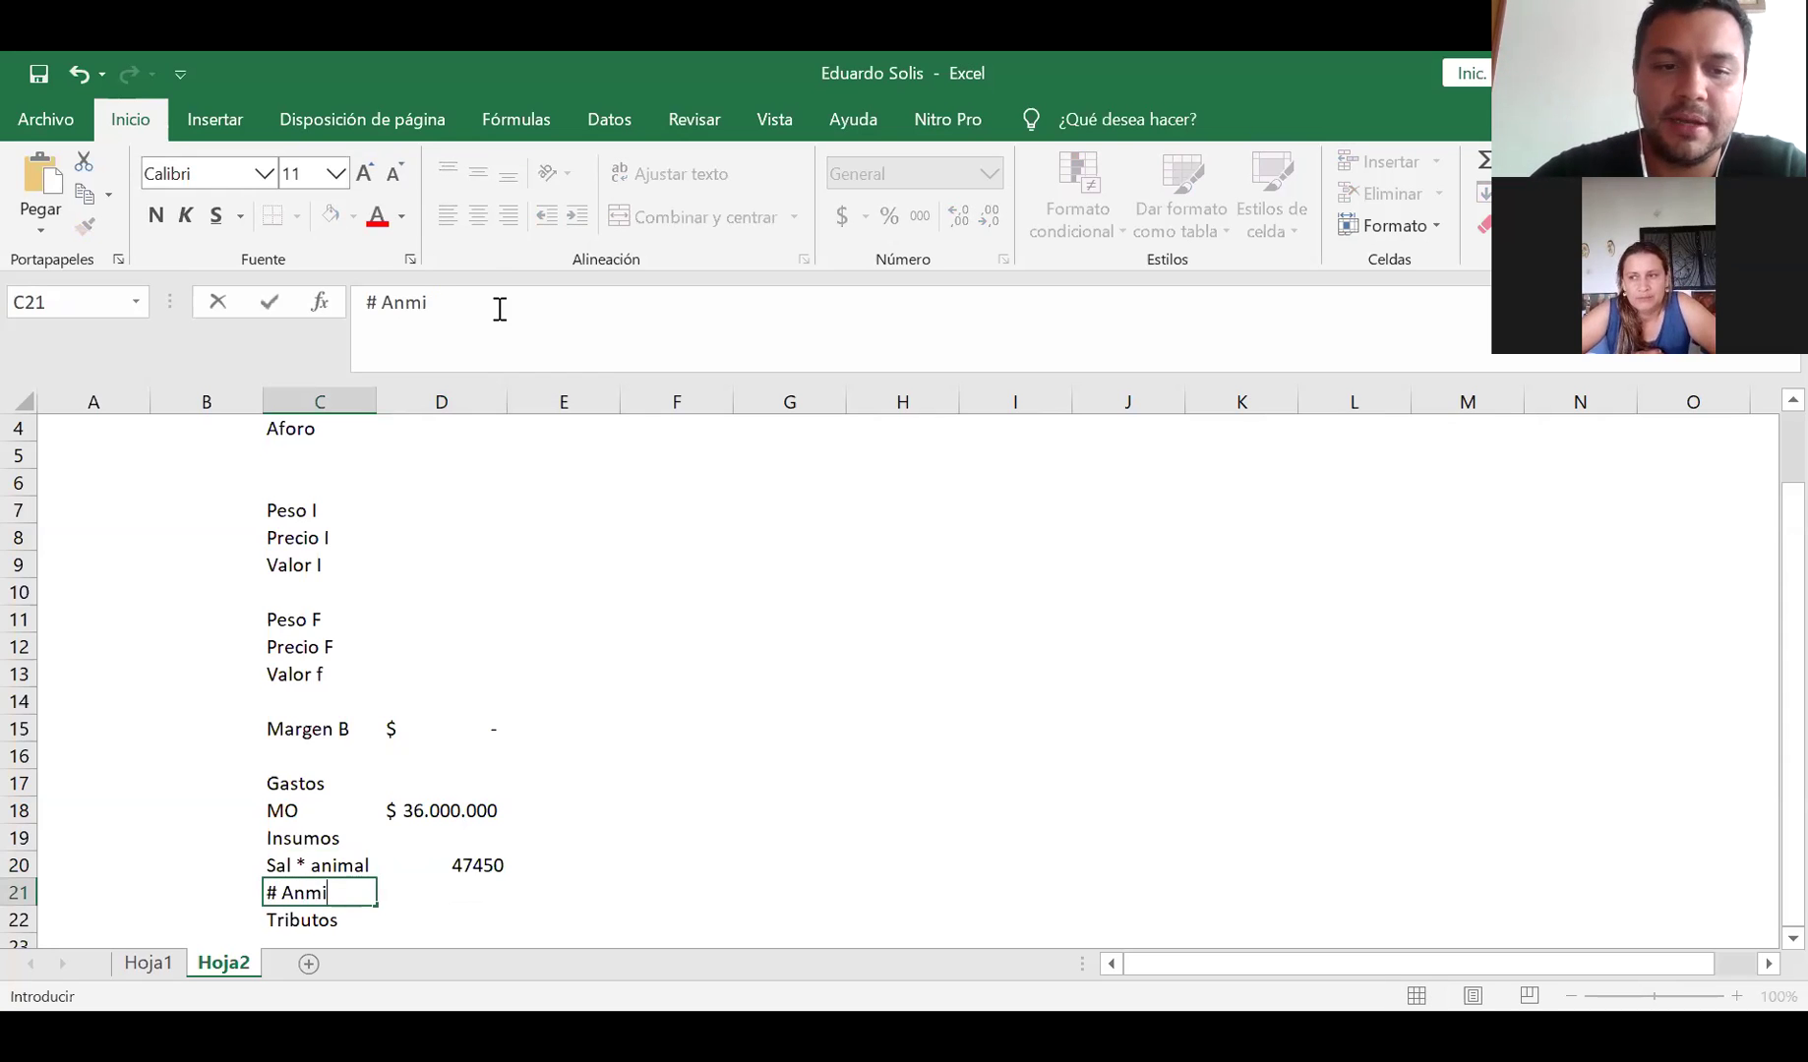
{"action": "type", "text": "imal"}
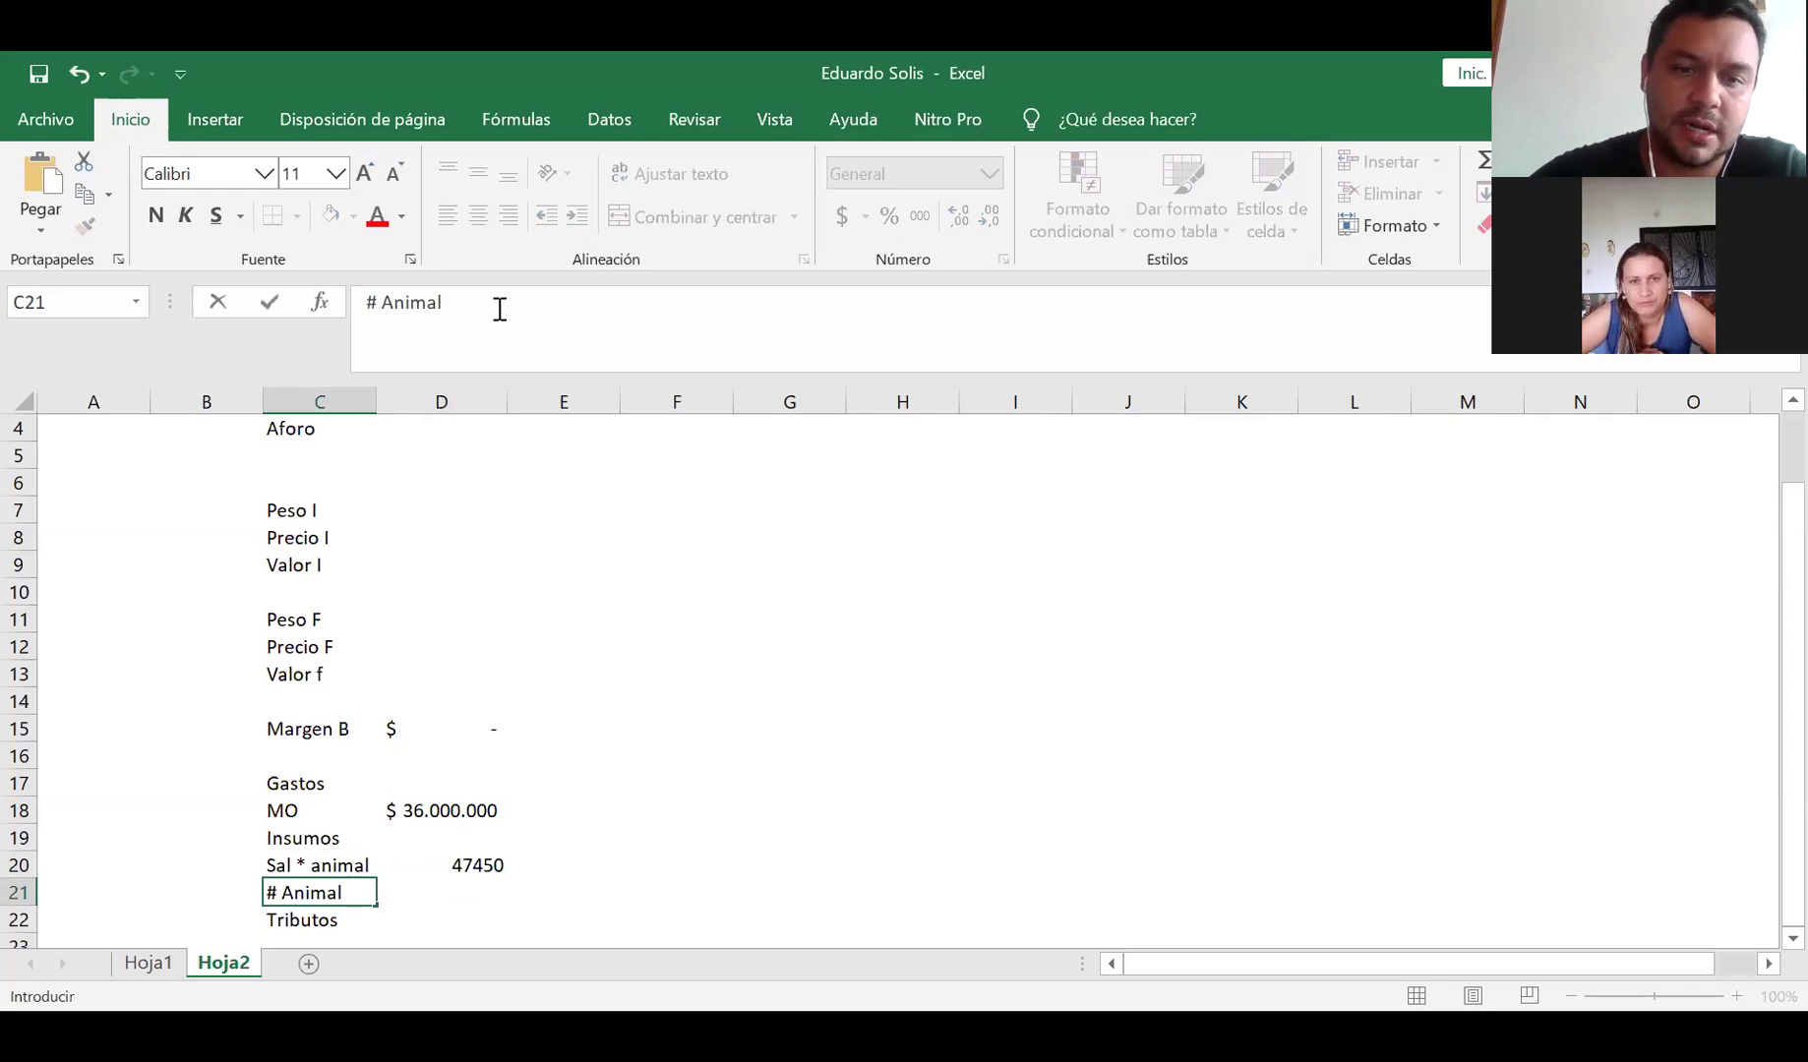
{"action": "key", "text": "Tab"}
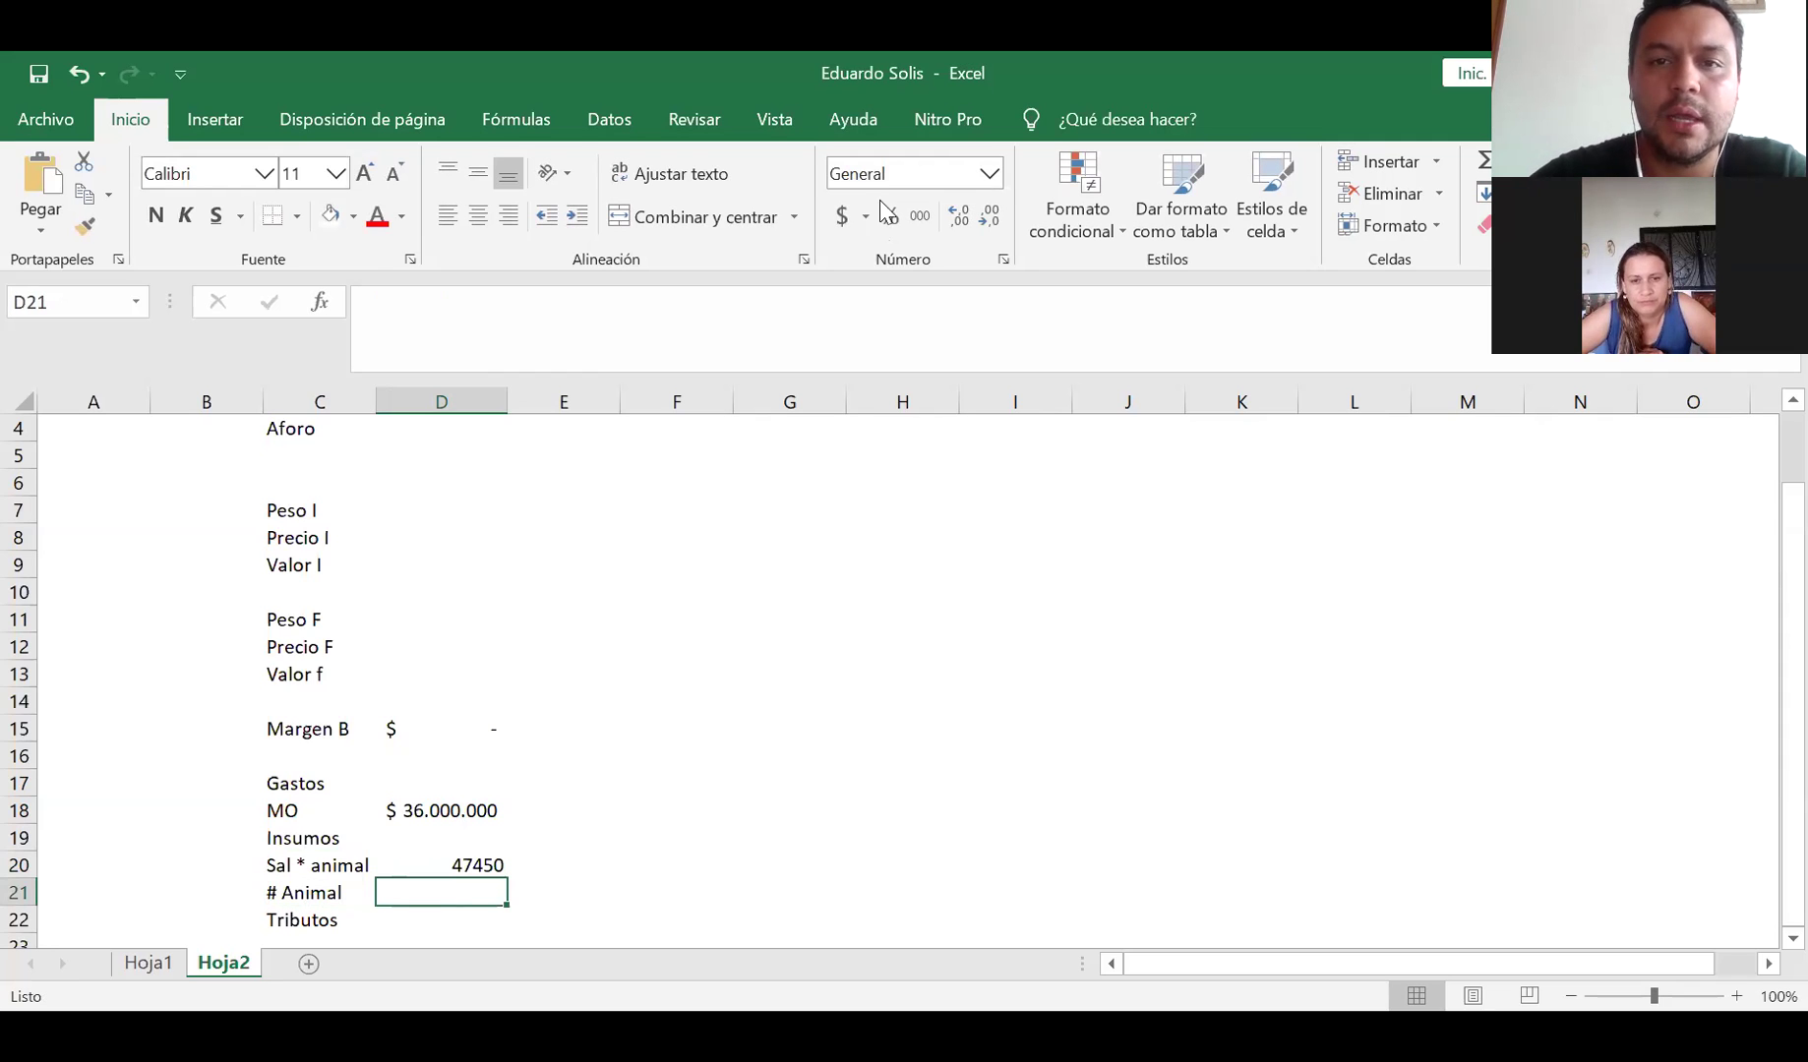
Give D21 the accounting currency format and enter the formula +D20*D6 for the herd's total salt cost
{"action": "left_click", "coordinate": [843, 218]}
{"action": "type", "text": "+"}
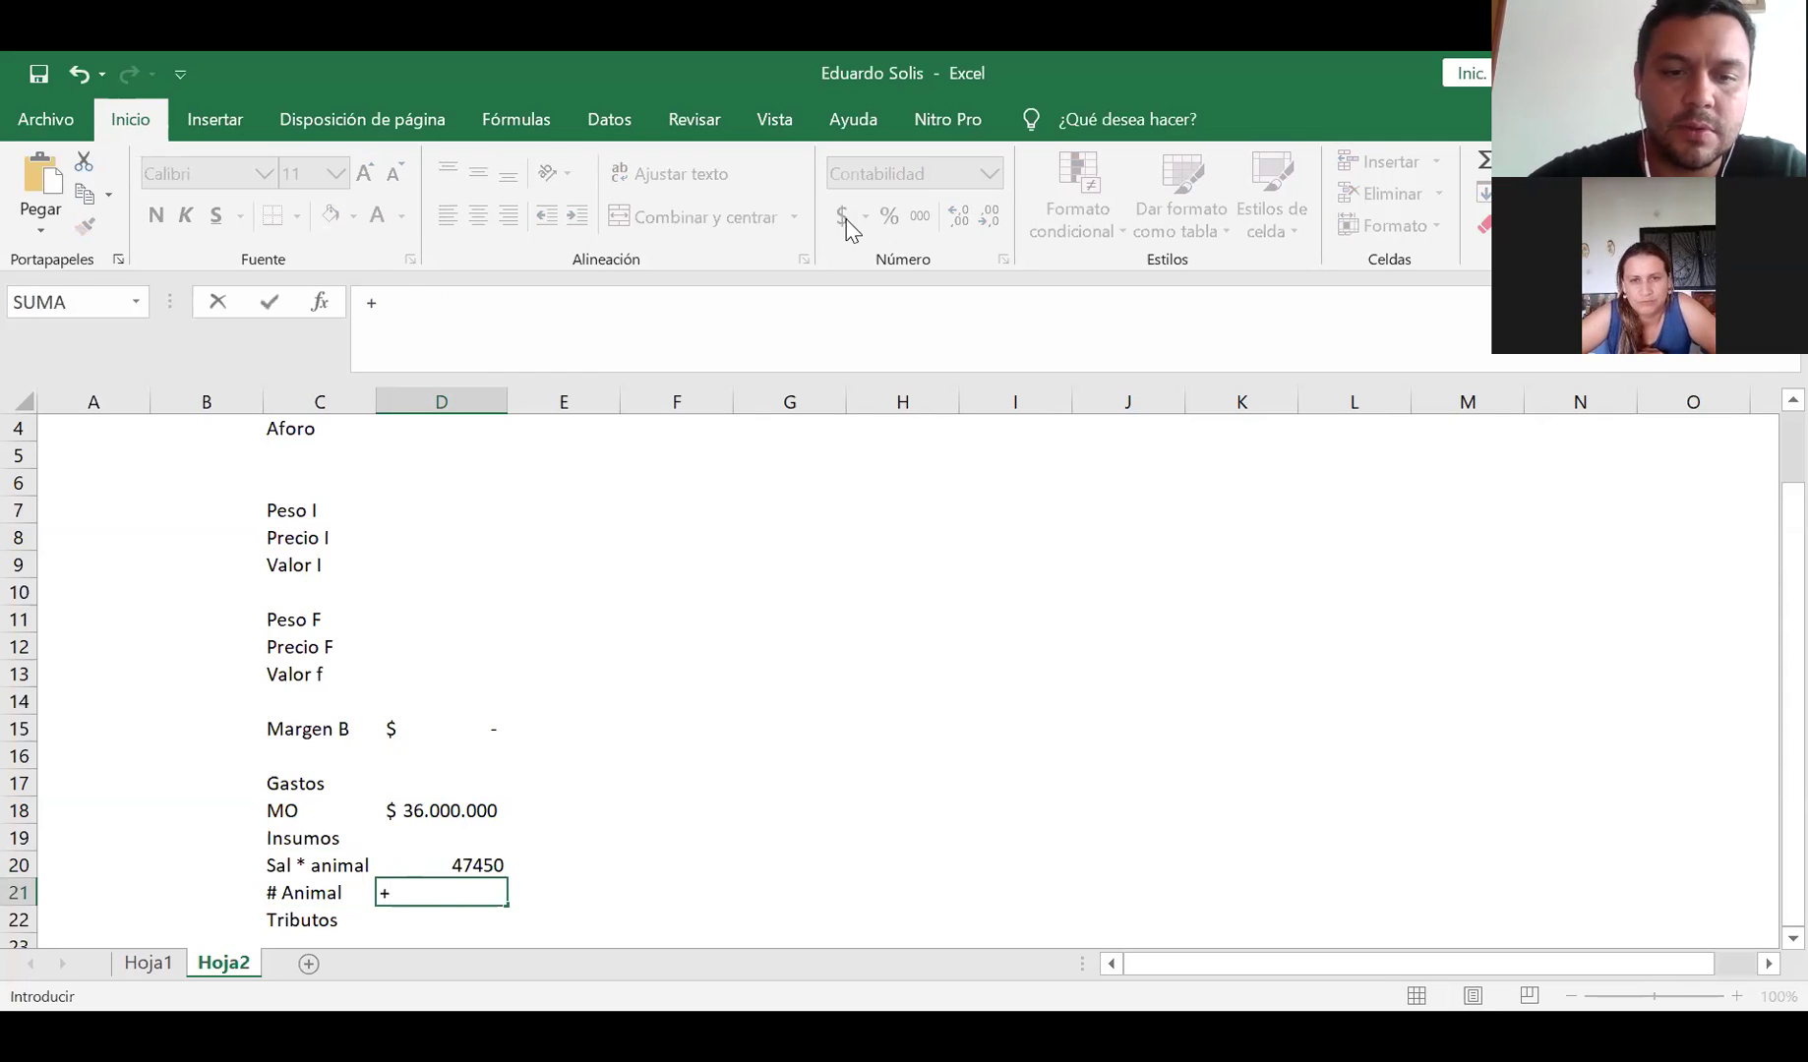
{"action": "key", "text": "Up"}
{"action": "type", "text": "*"}
{"action": "scroll", "coordinate": [482, 518], "scroll_direction": "up", "scroll_amount": 1}
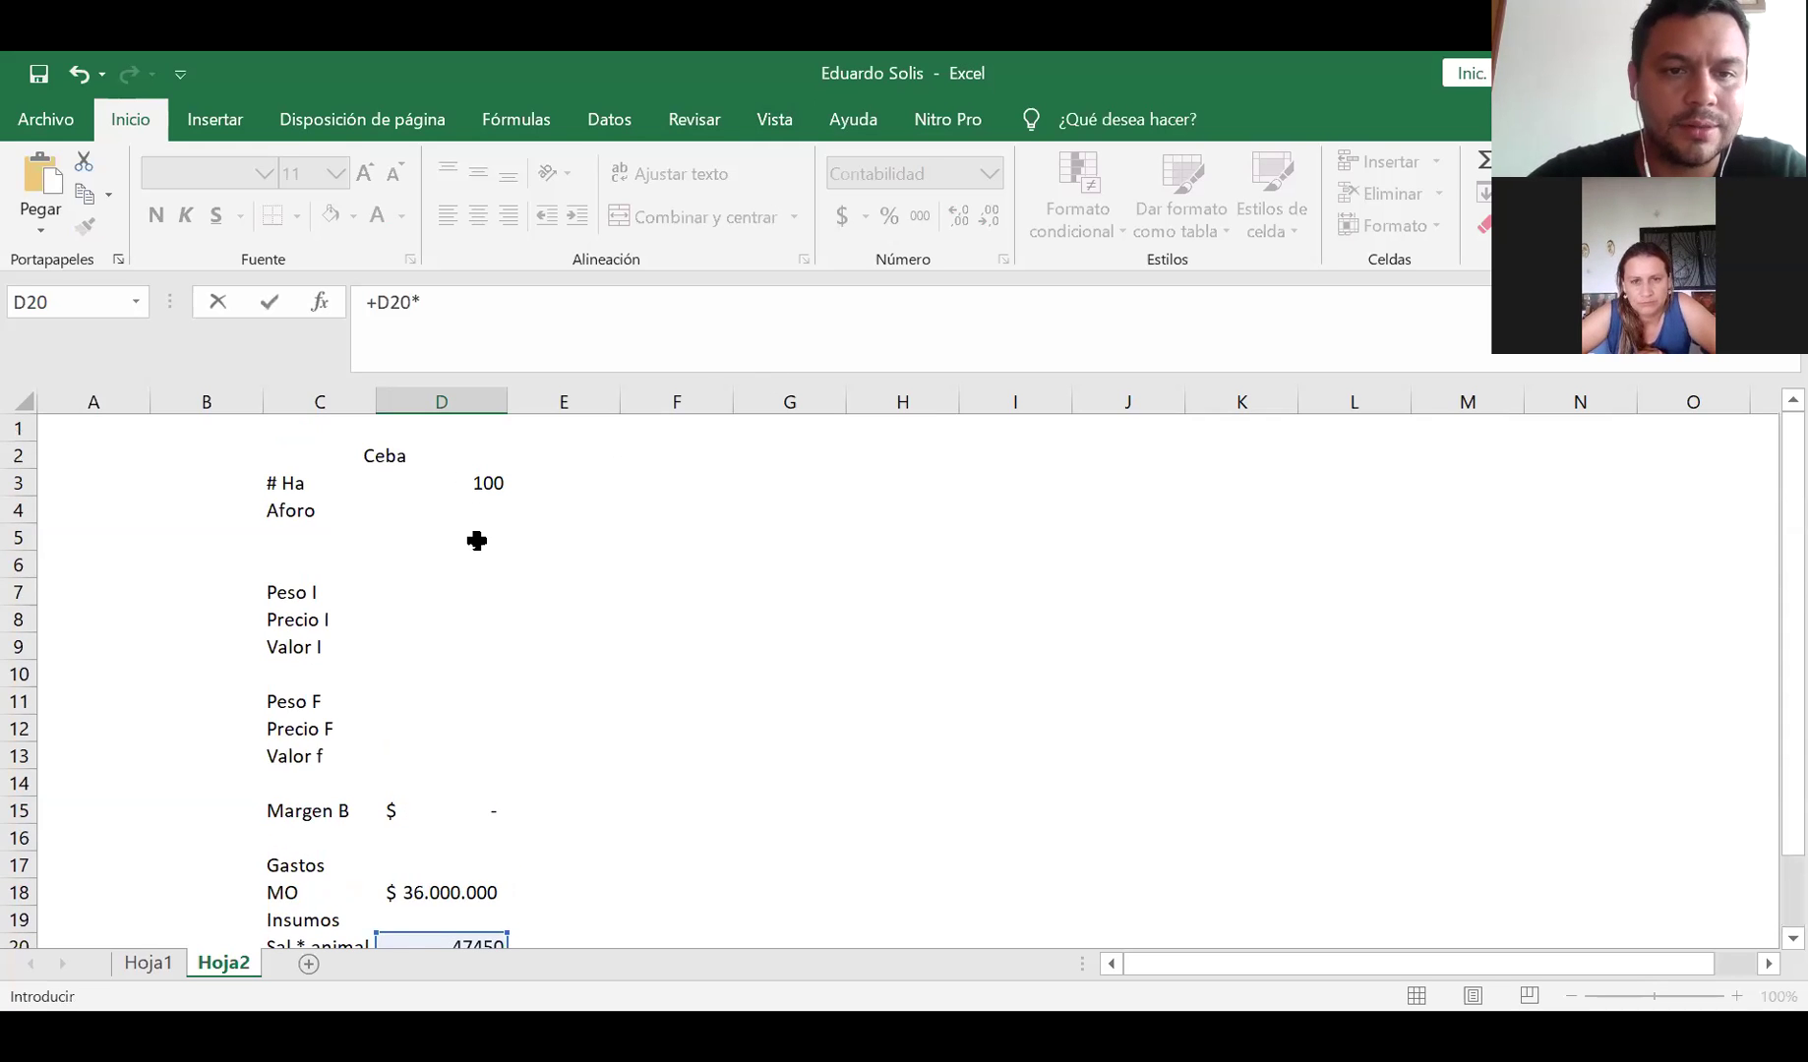
{"action": "left_click", "coordinate": [474, 559]}
{"action": "key", "text": "Return"}
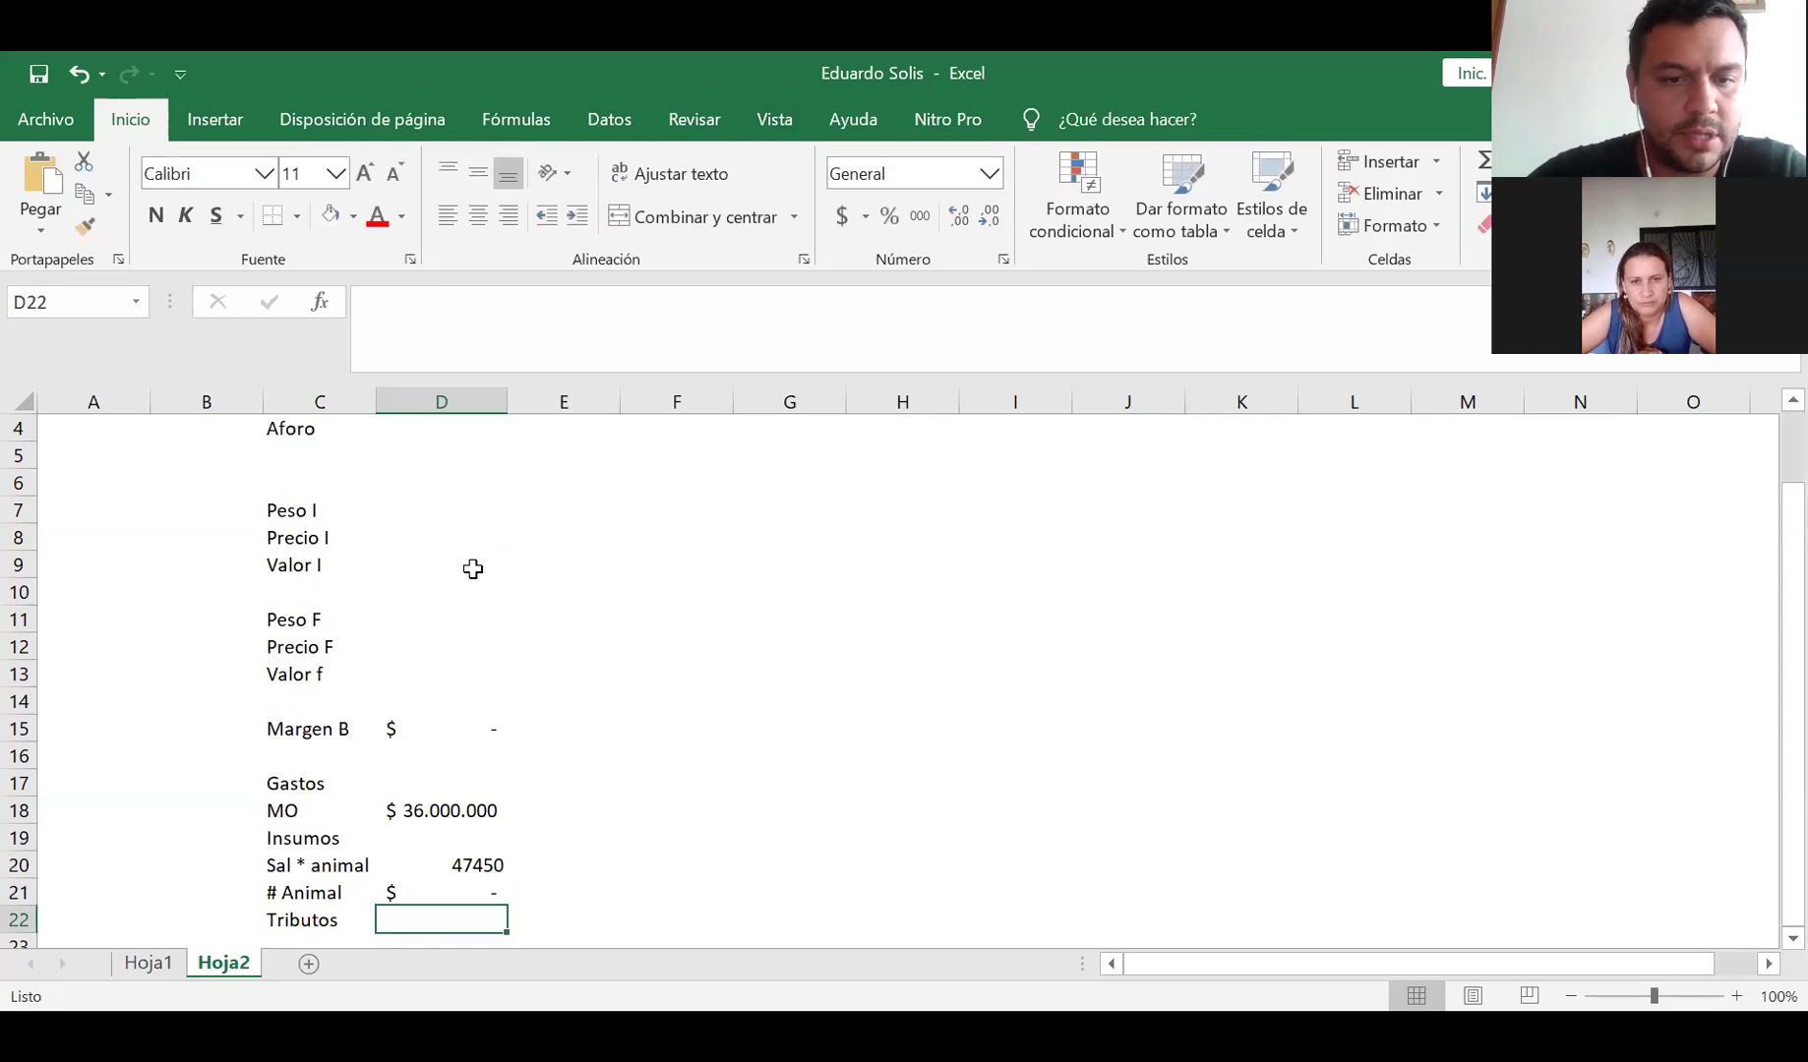
Apply the accounting currency format to the salt cost per animal in D20
{"action": "scroll", "coordinate": [472, 565], "scroll_direction": "down", "scroll_amount": 1}
{"action": "left_click", "coordinate": [461, 786]}
{"action": "left_click", "coordinate": [834, 234]}
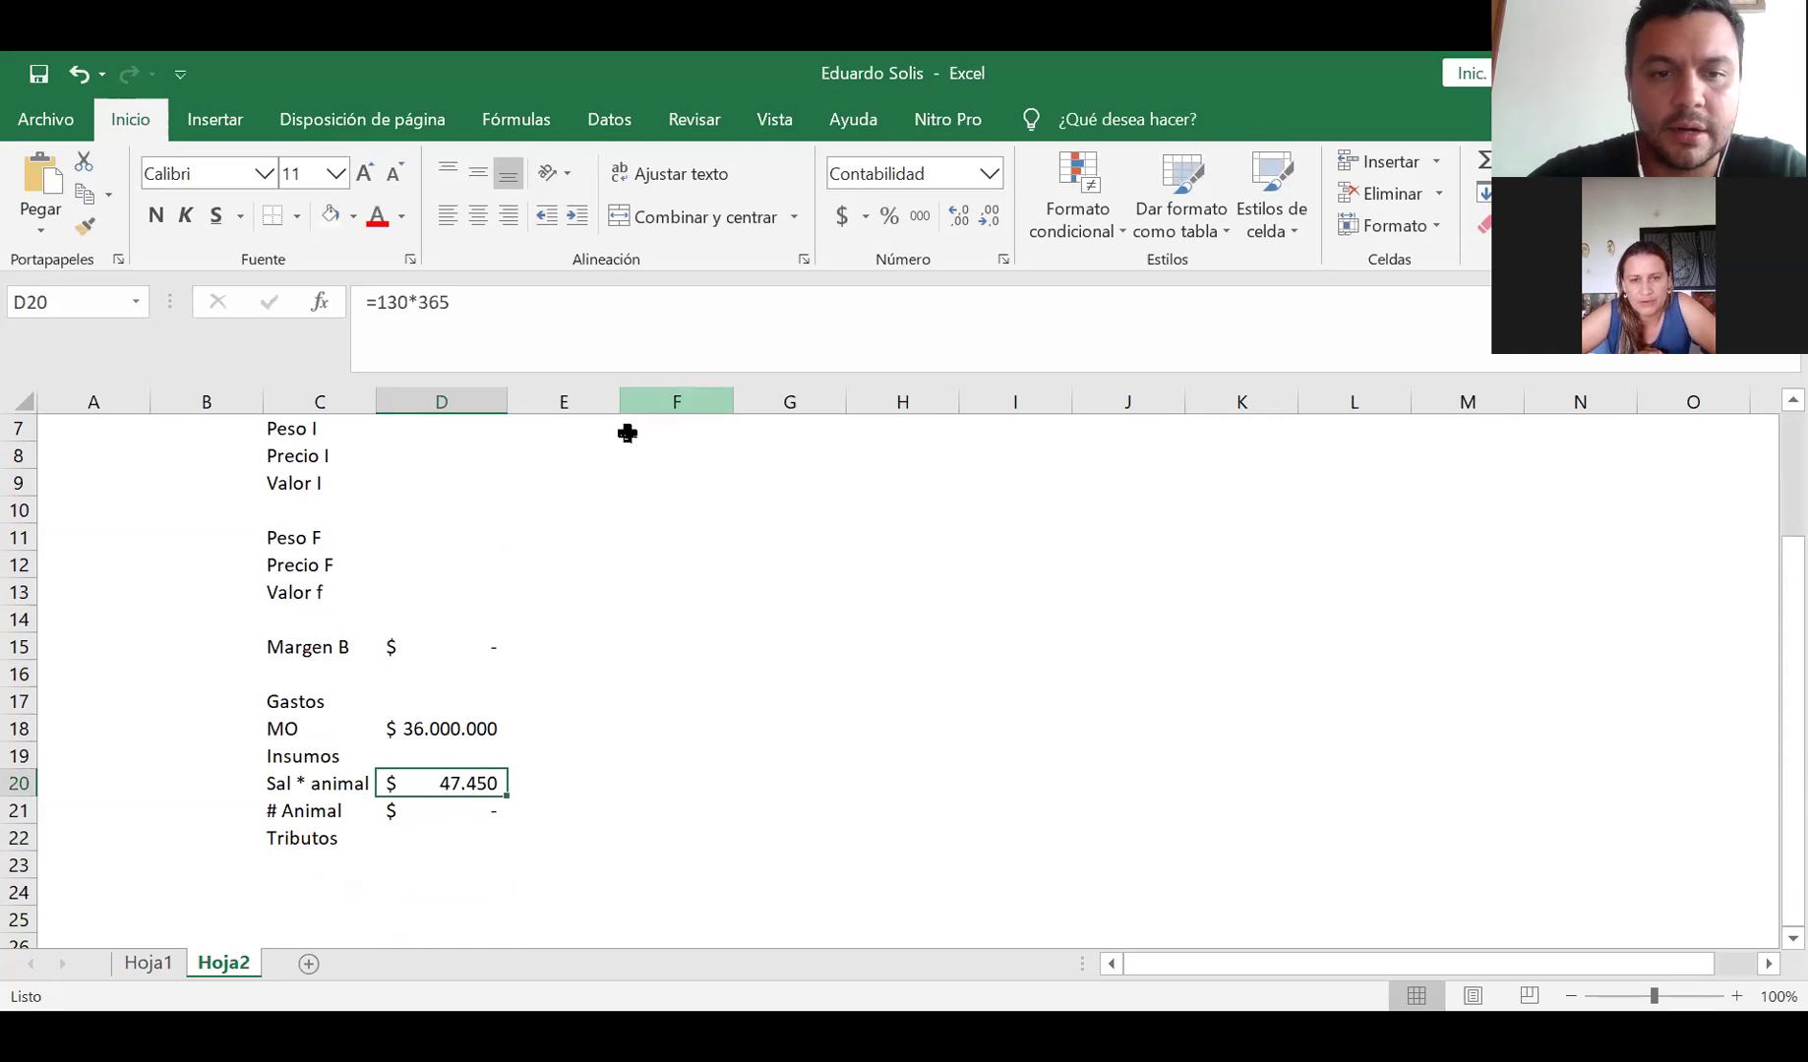
Enter 2500000 as the Tributos expense in D22 and give it the accounting currency format
{"action": "left_click", "coordinate": [420, 838]}
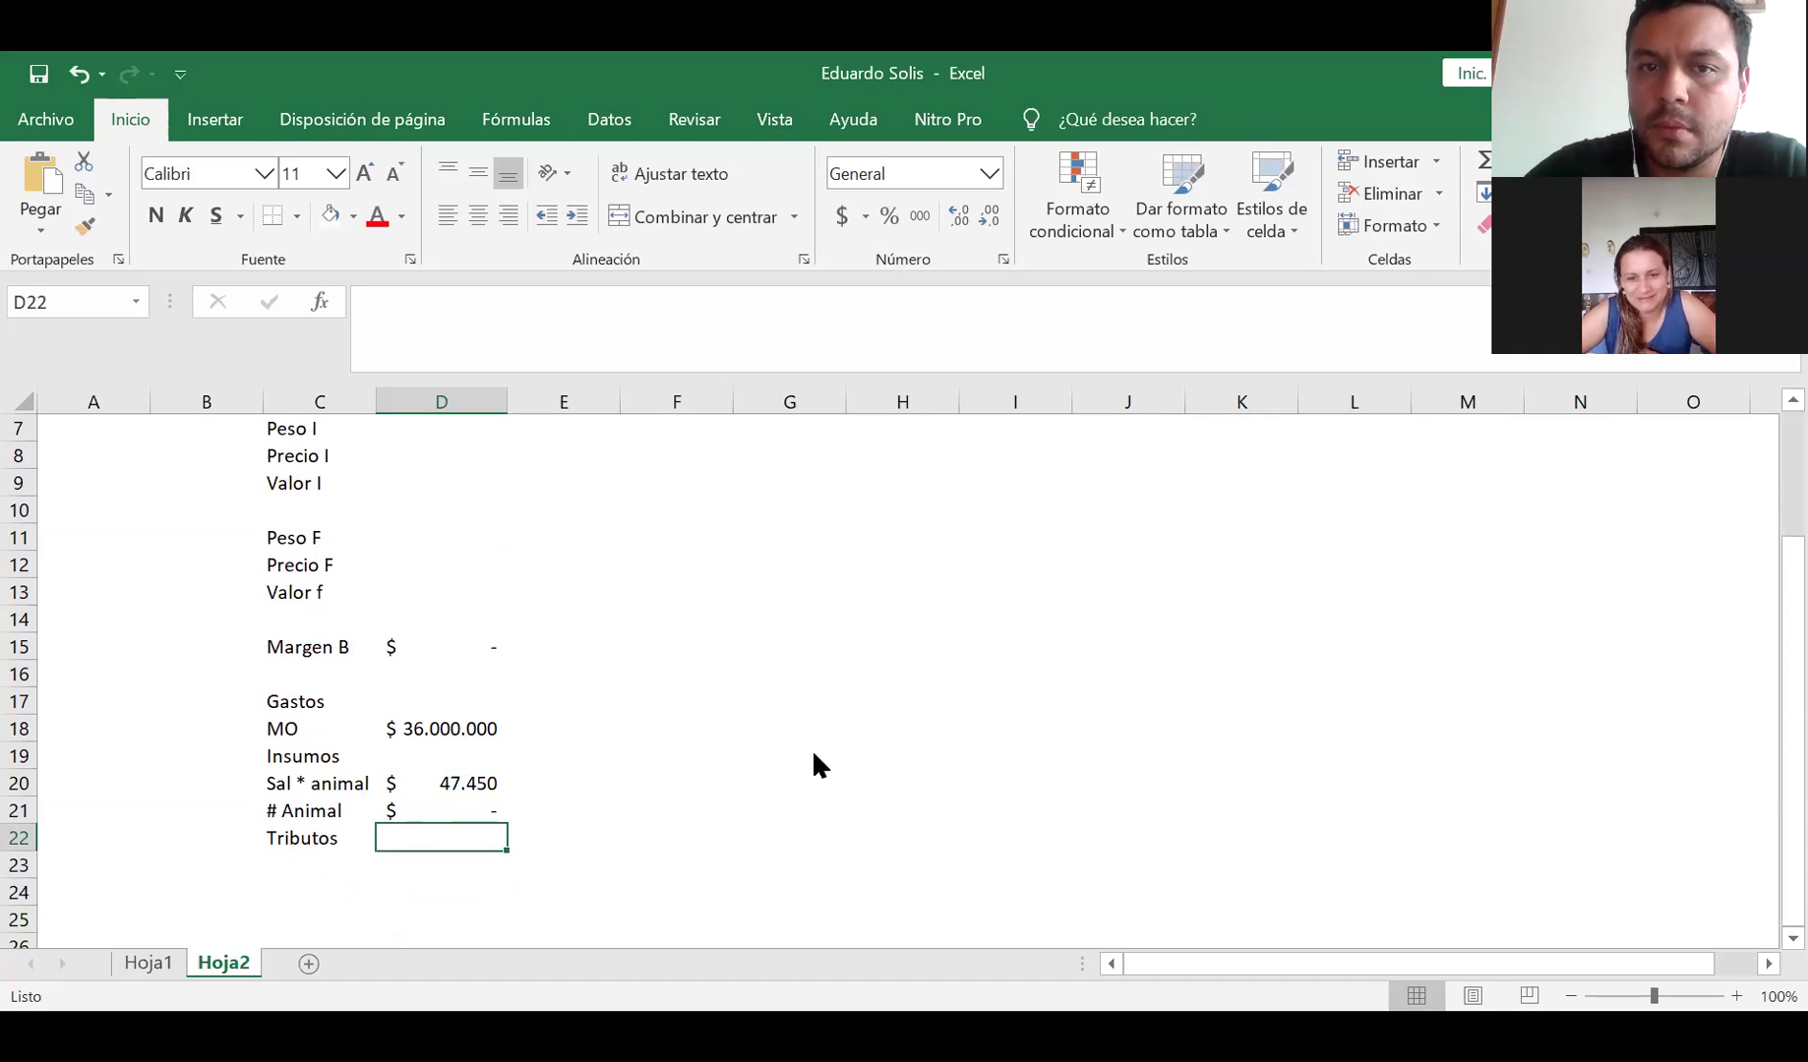
{"action": "left_click", "coordinate": [453, 844]}
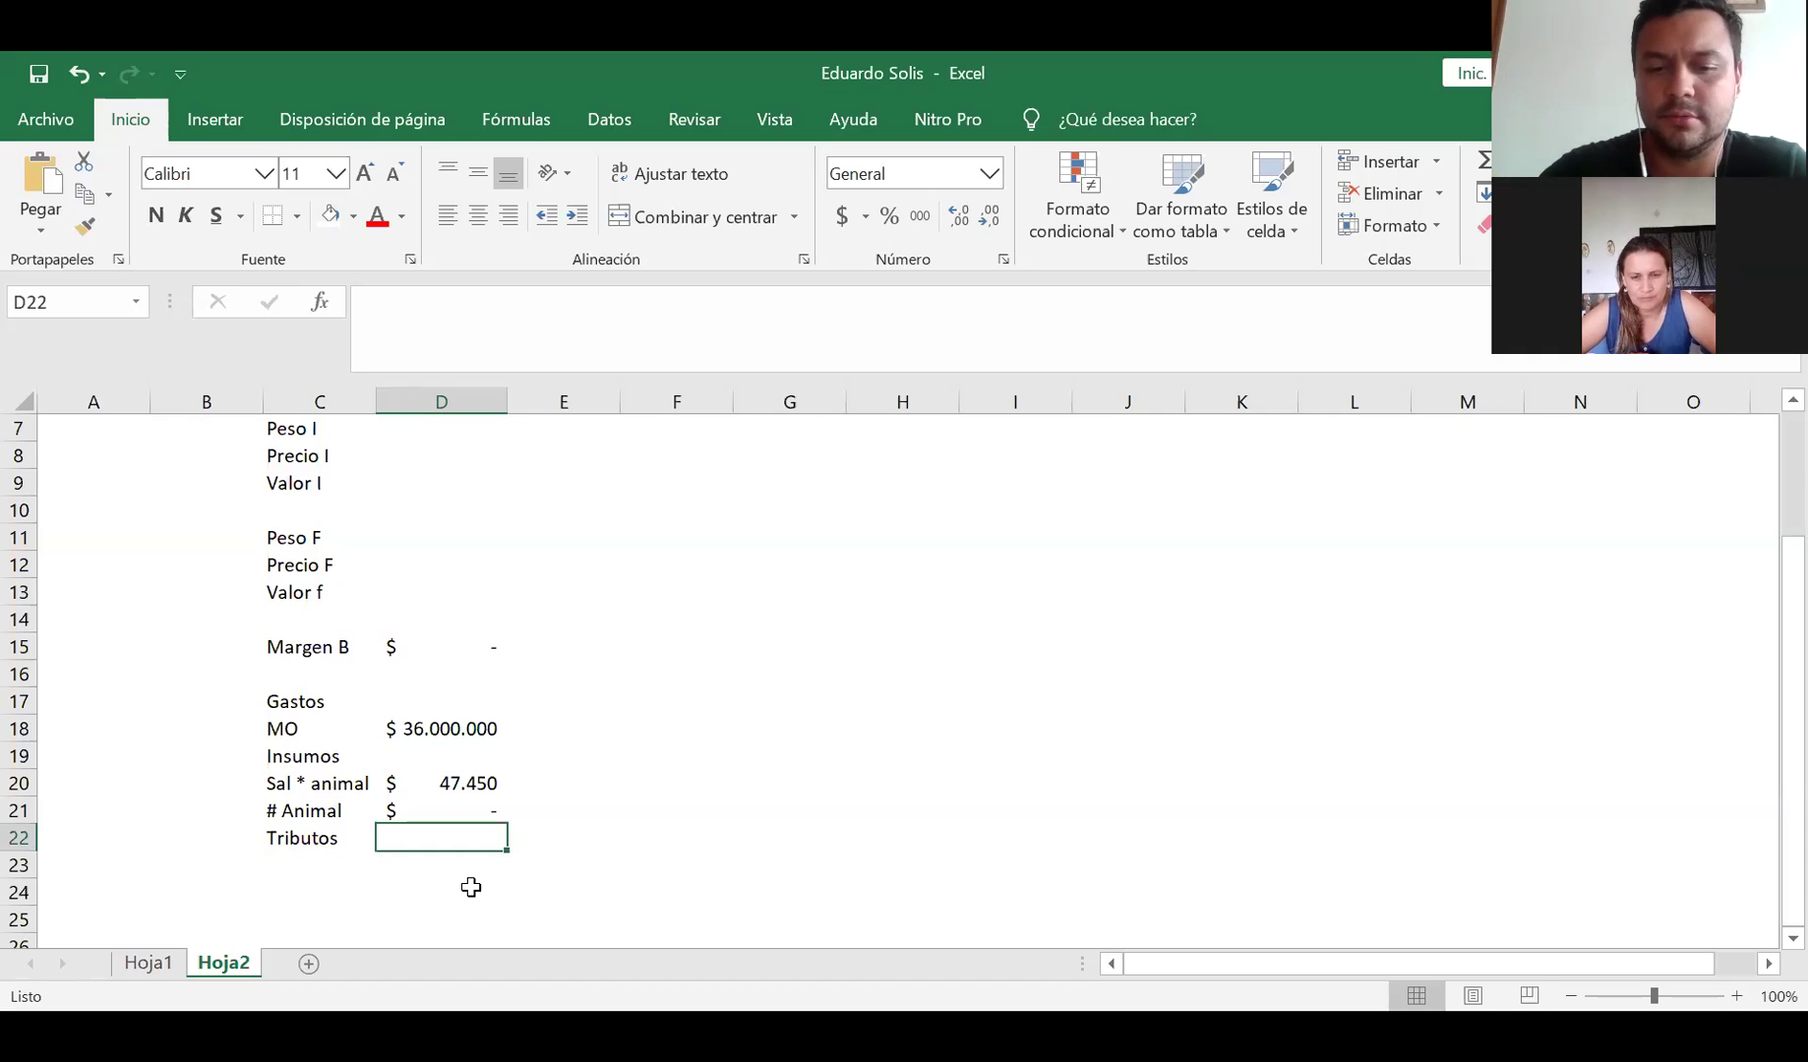
{"action": "type", "text": "2500000"}
{"action": "key", "text": "Return"}
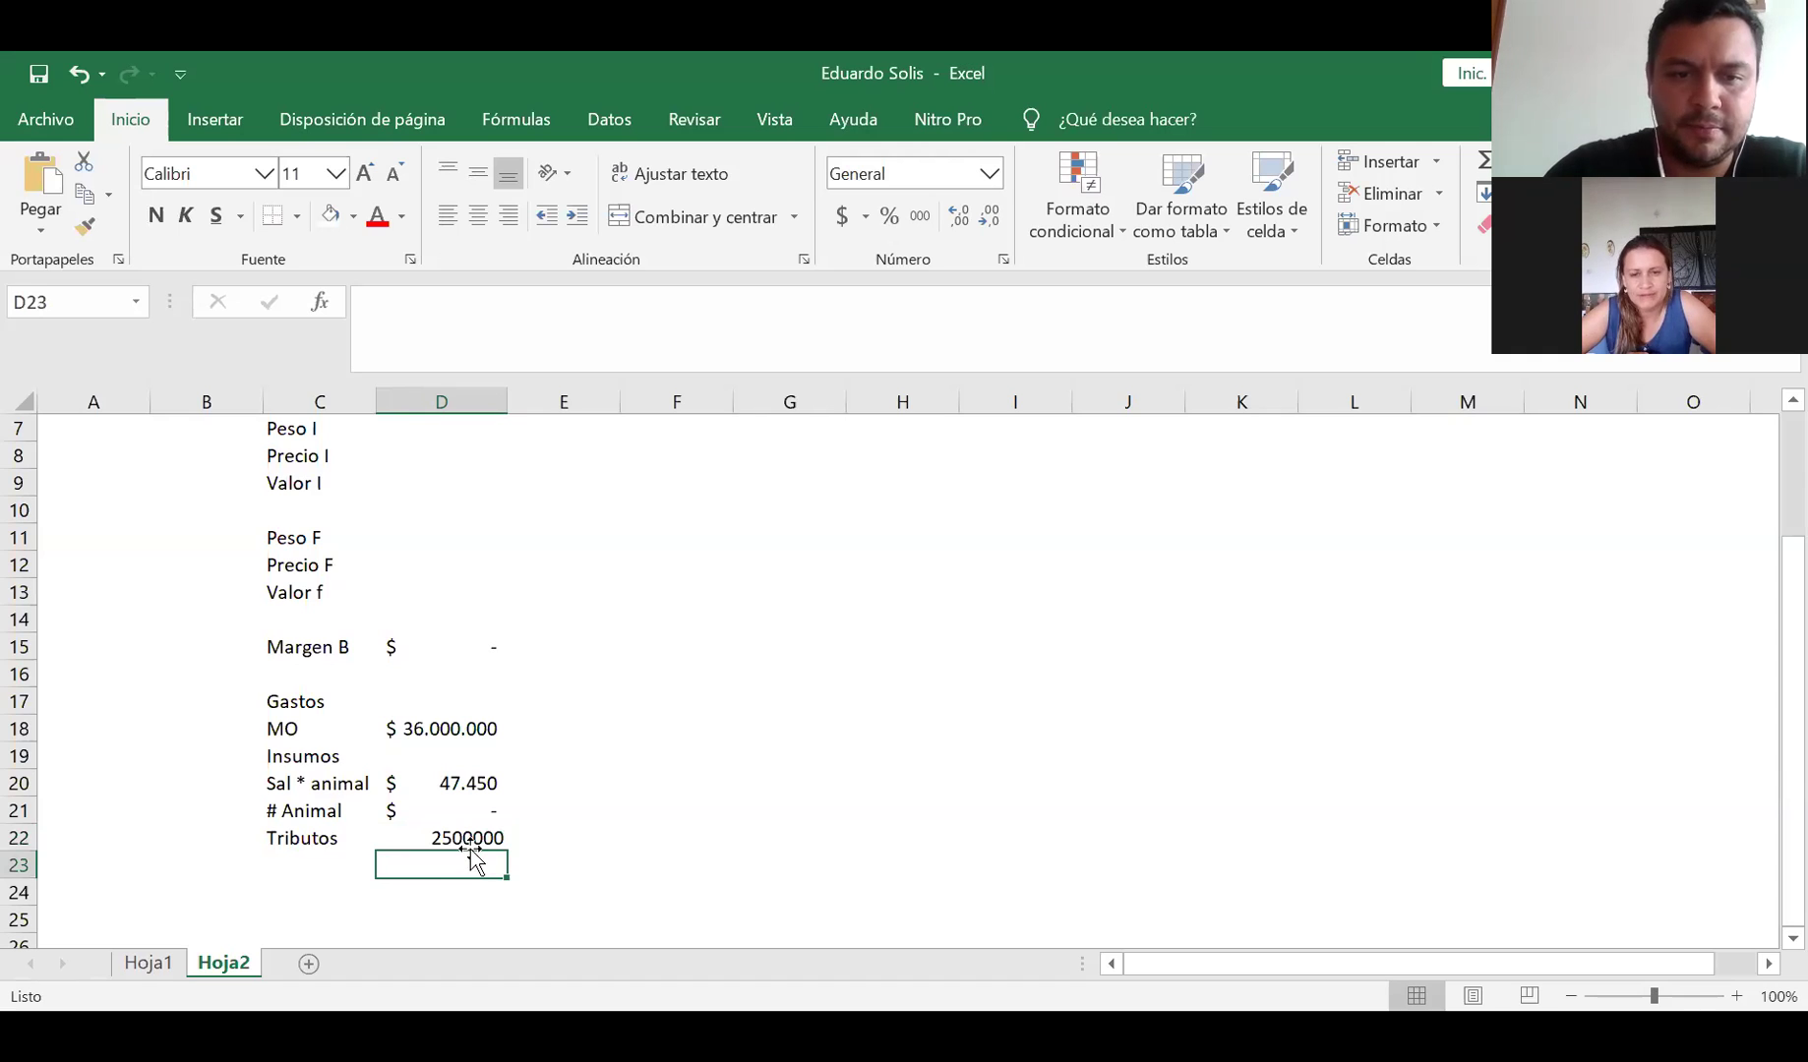
{"action": "left_click", "coordinate": [470, 838]}
{"action": "left_click", "coordinate": [841, 216]}
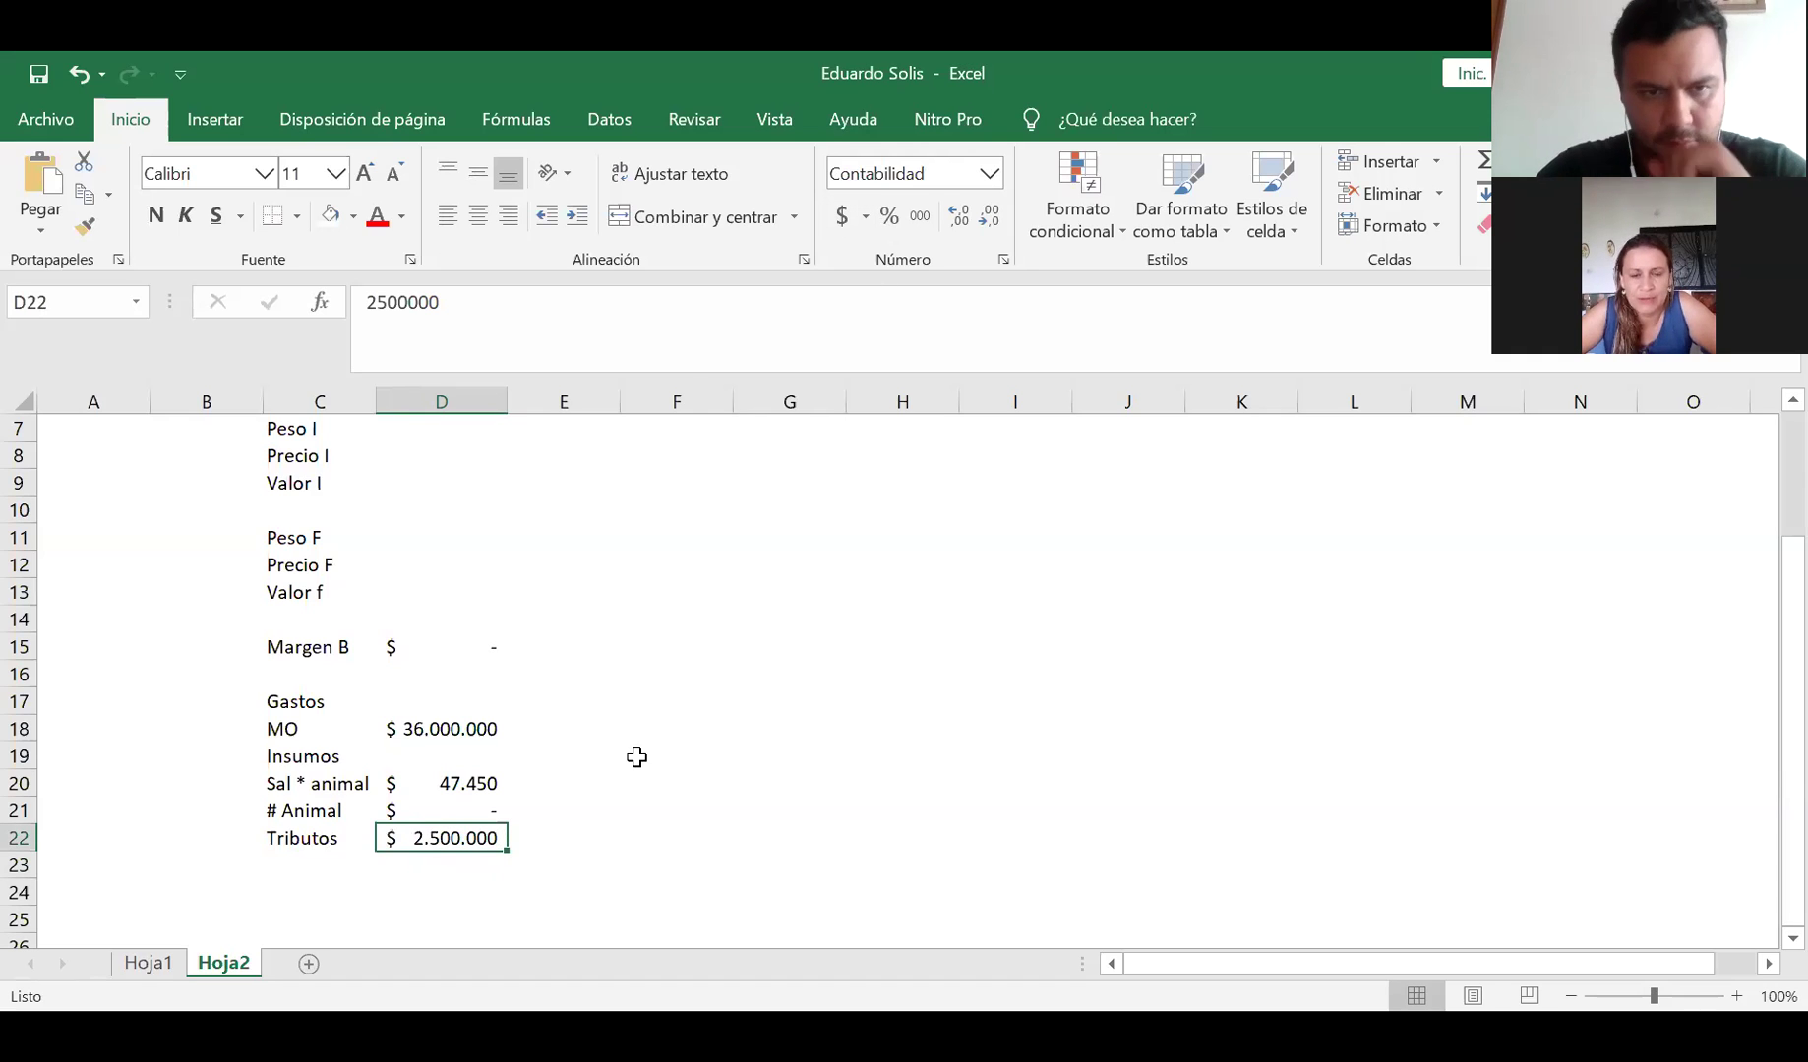
Total the Gastos in D17 with the formula +D18+D22, adding MO and Tributos
{"action": "left_click", "coordinate": [481, 710]}
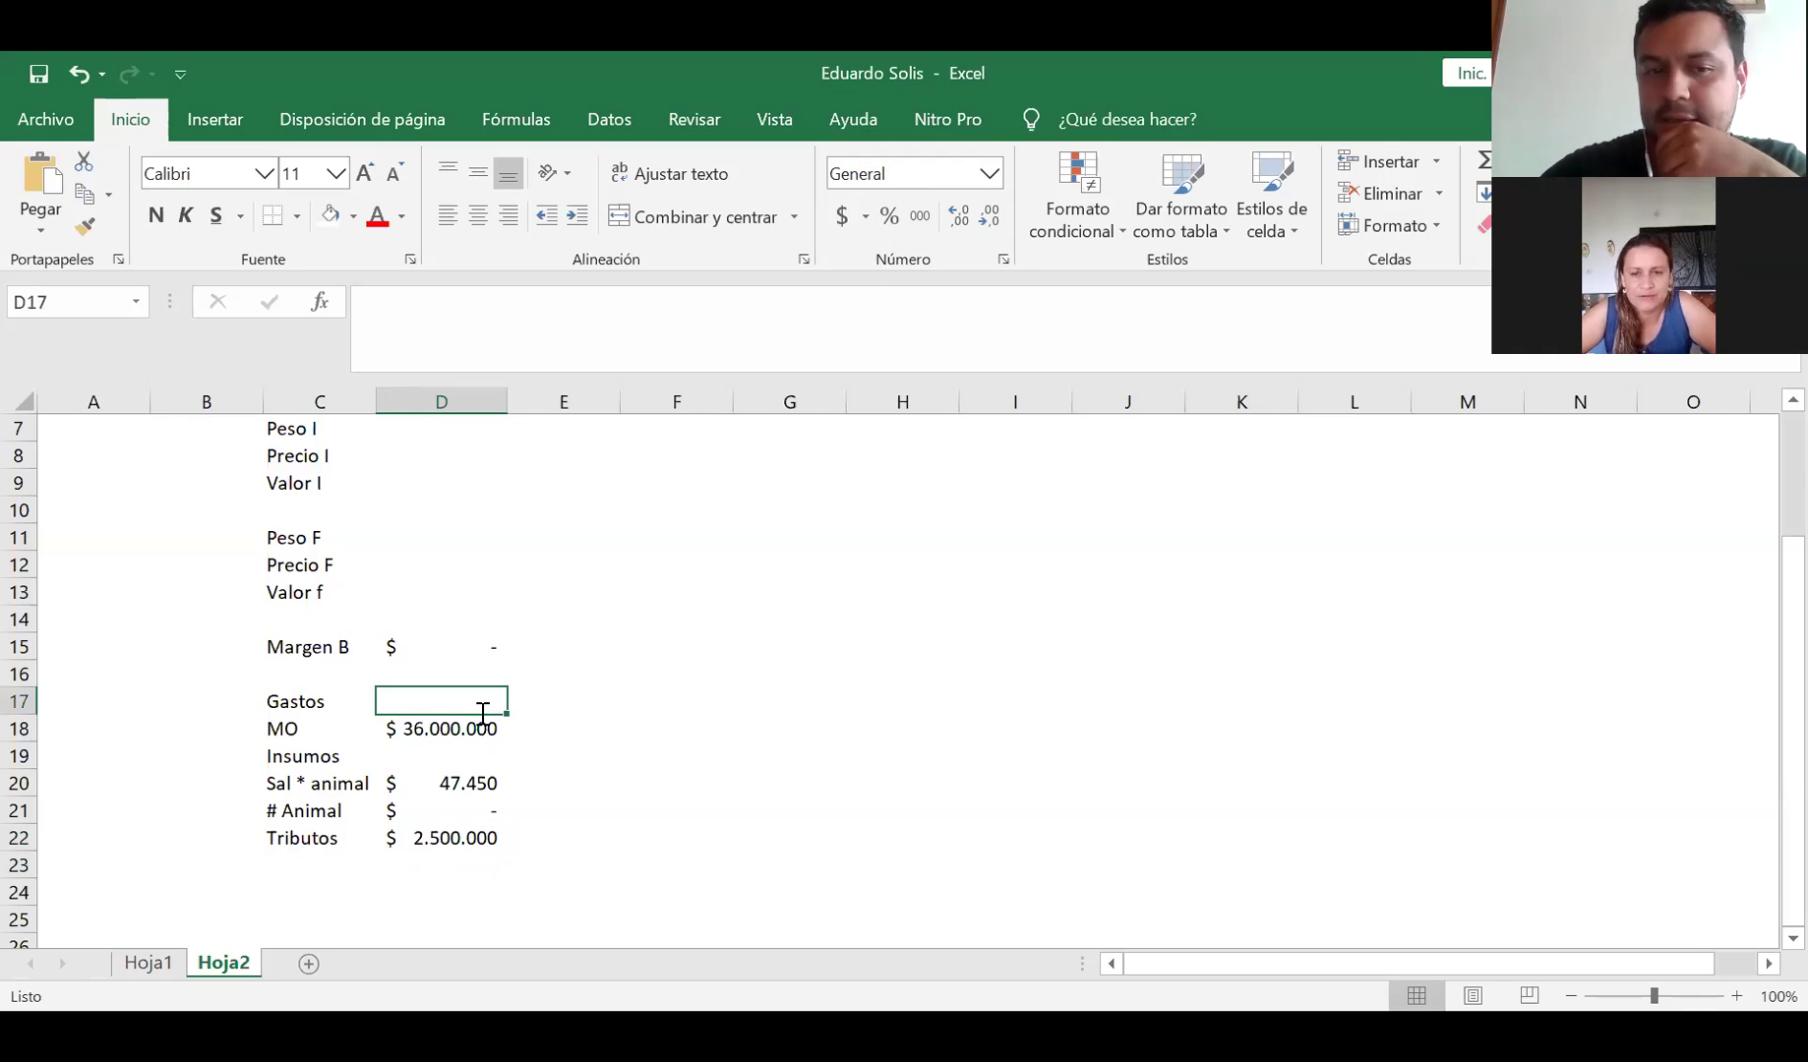
{"action": "type", "text": "+"}
{"action": "key", "text": "Down"}
{"action": "type", "text": "+"}
{"action": "key", "text": "Down"}
{"action": "key", "text": "Down"}
{"action": "key", "text": "Down"}
{"action": "key", "text": "Down"}
{"action": "key", "text": "Down"}
{"action": "key", "text": "Return"}
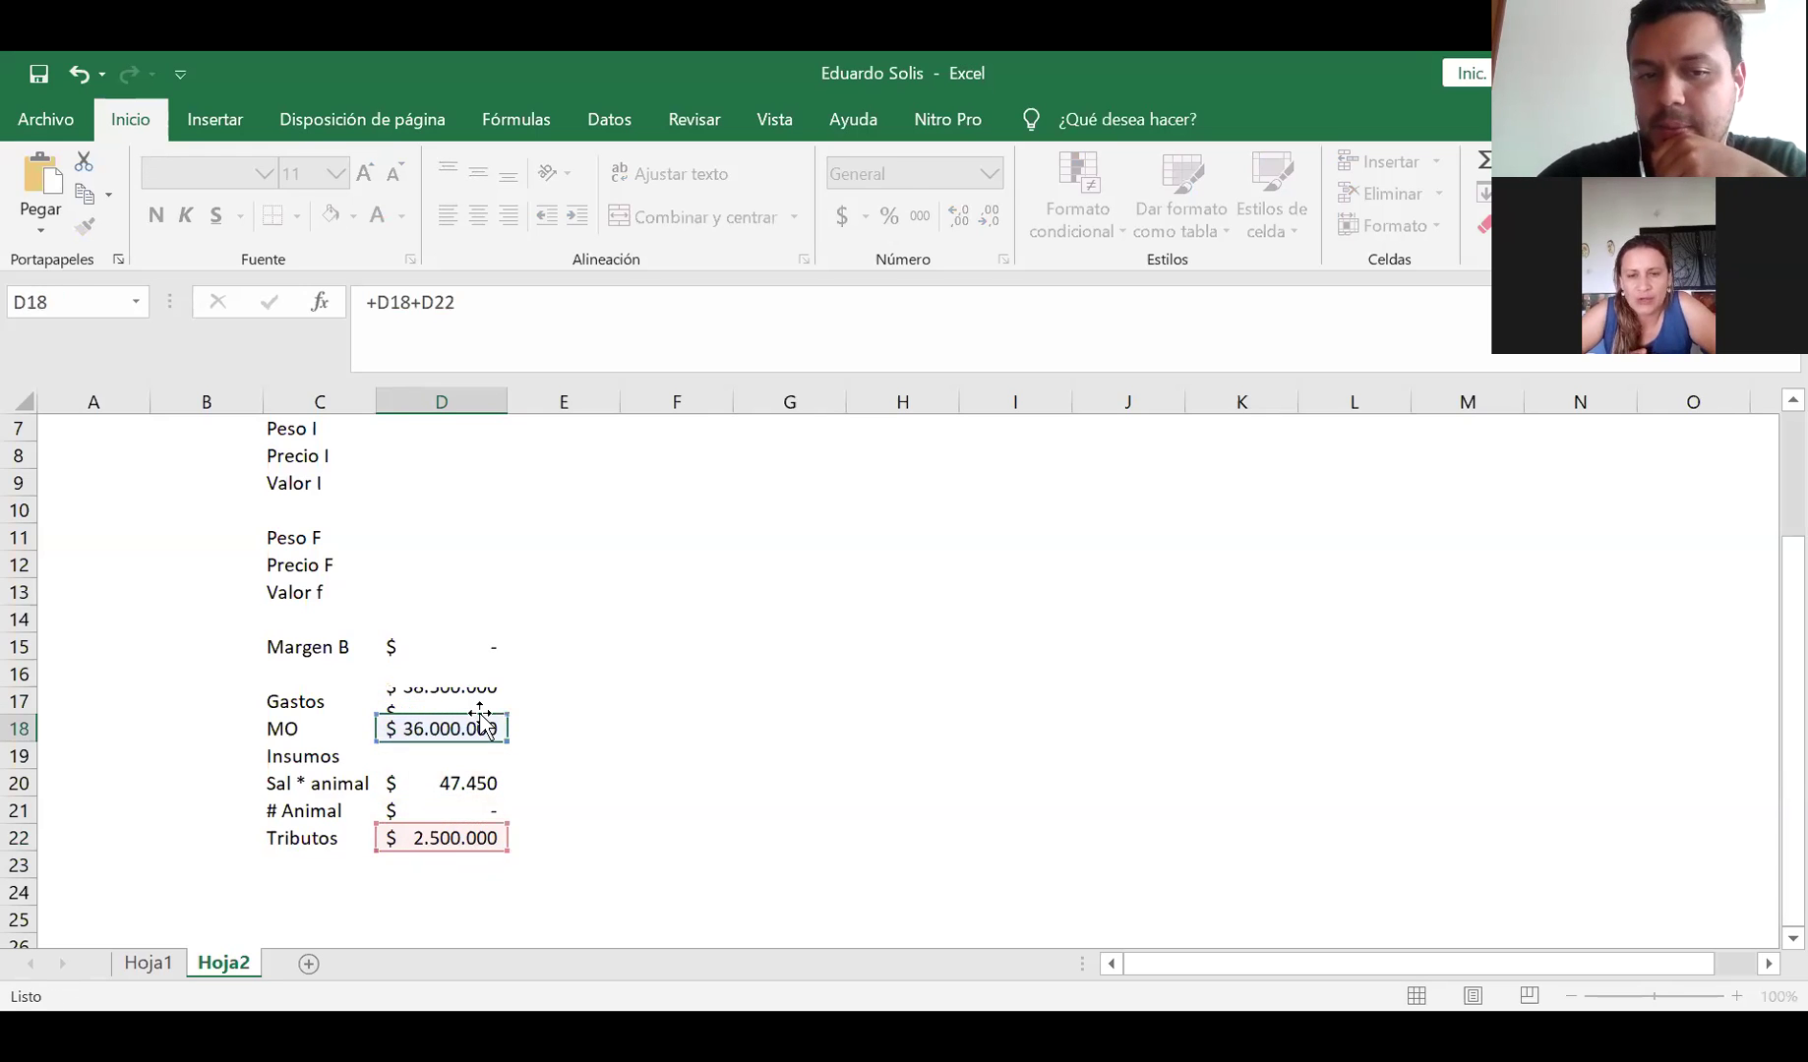
Outline the Insumos and salt block C19:D21 with outside borders
{"action": "key", "text": "Left"}
{"action": "key", "text": "Down"}
{"action": "key", "text": "Down"}
{"action": "key", "text": "Down"}
{"action": "key", "text": "Down"}
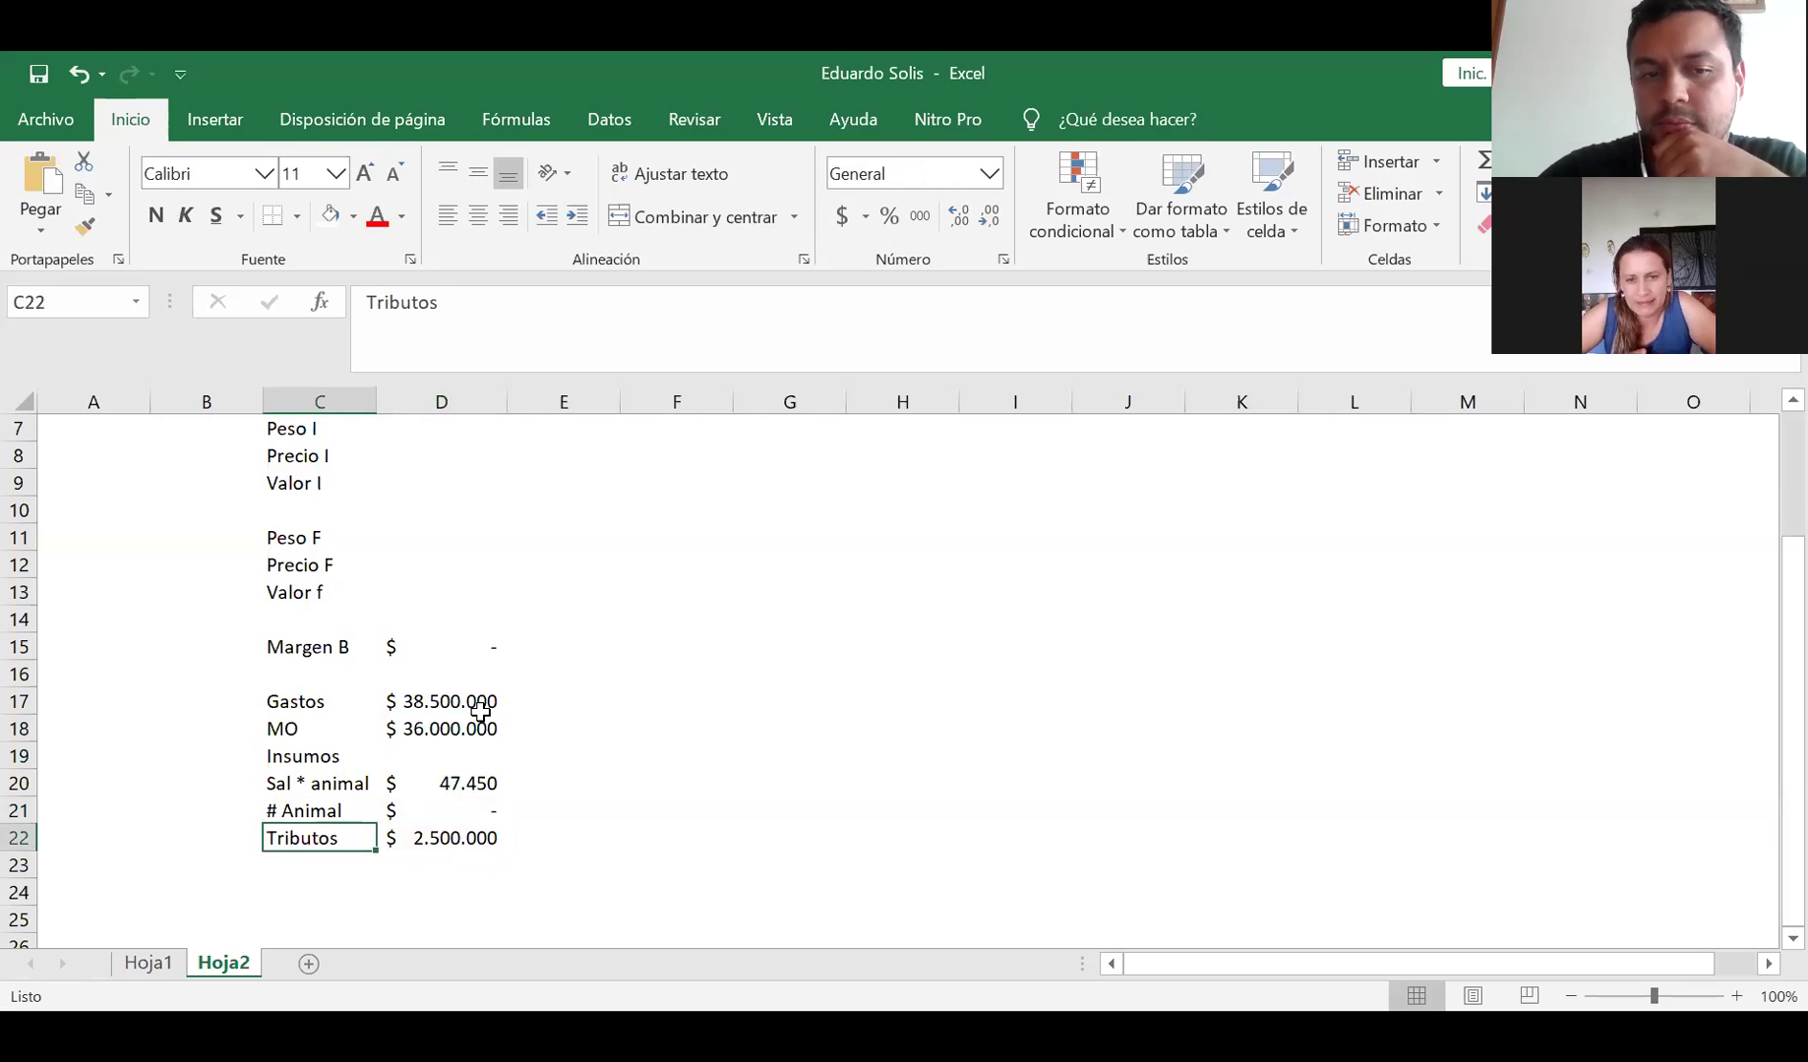
{"action": "key", "text": "Up"}
{"action": "key", "text": "Up"}
{"action": "key", "text": "Up"}
{"action": "key", "text": "Down"}
{"action": "key", "text": "shift+Down"}
{"action": "key", "text": "Up"}
{"action": "key", "text": "shift+Down"}
{"action": "key", "text": "shift+Down"}
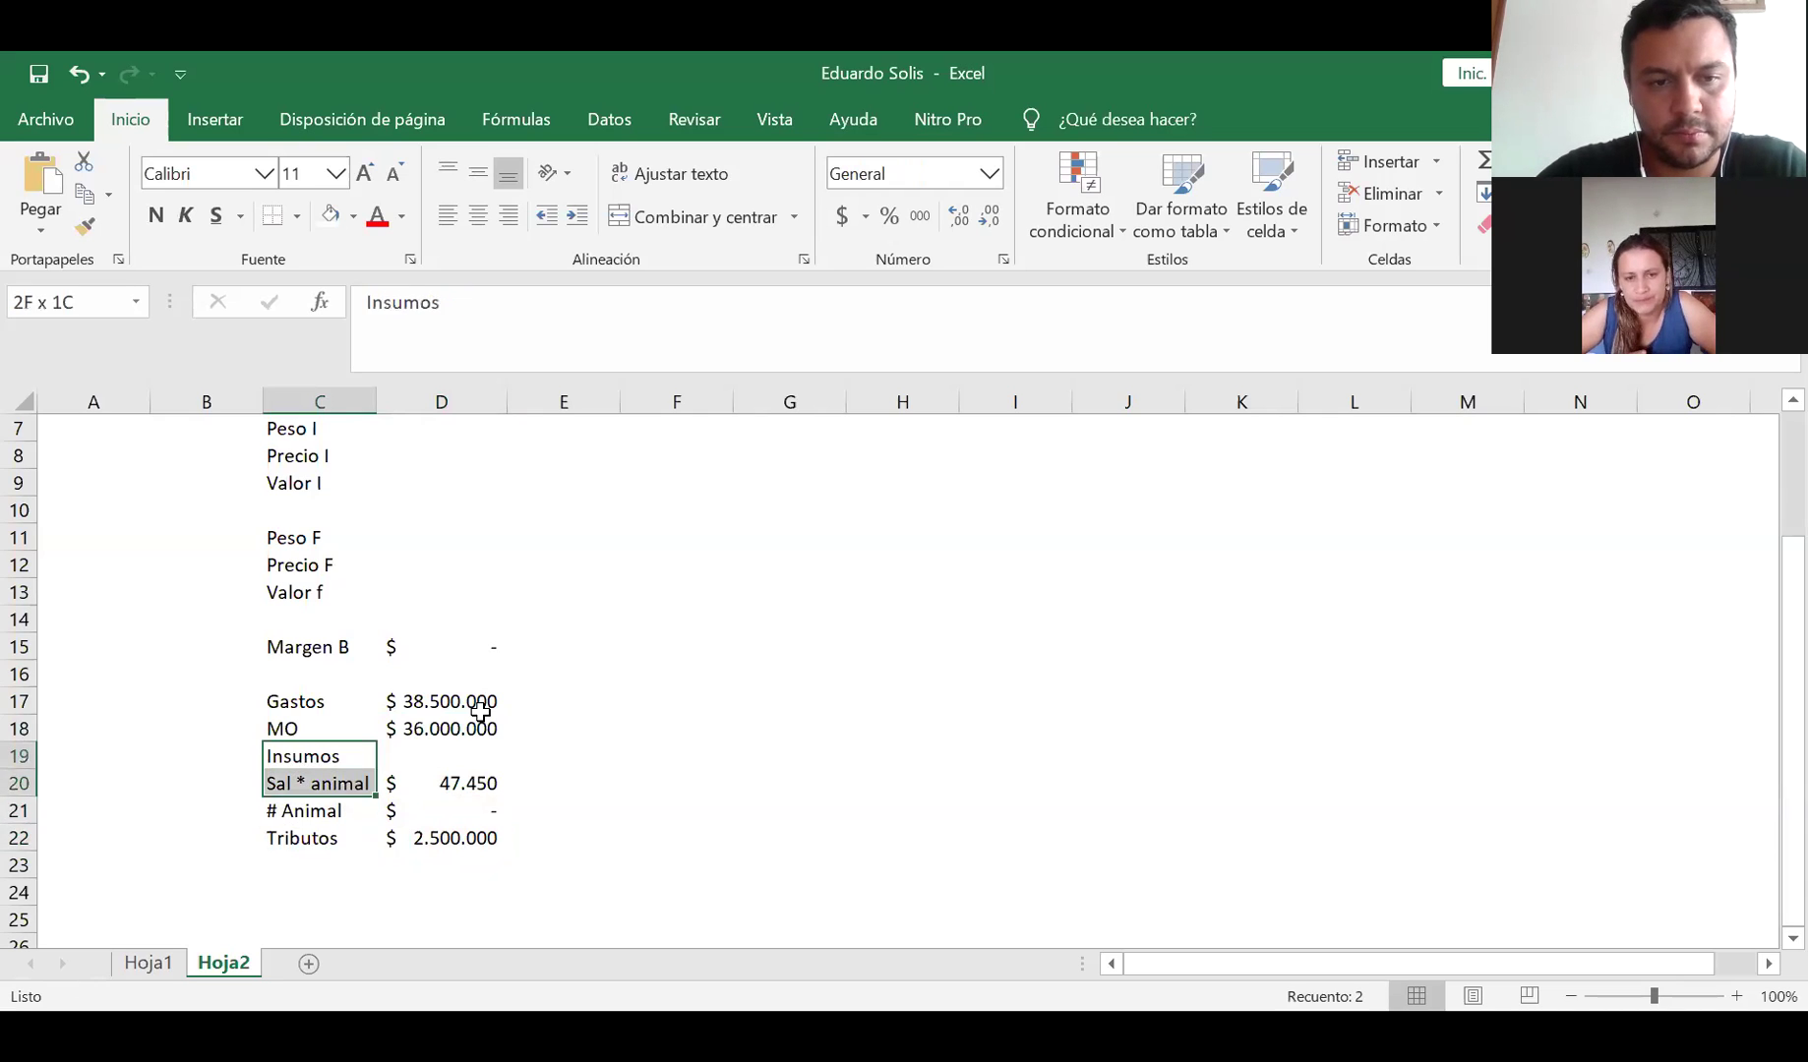
{"action": "key", "text": "shift+Right"}
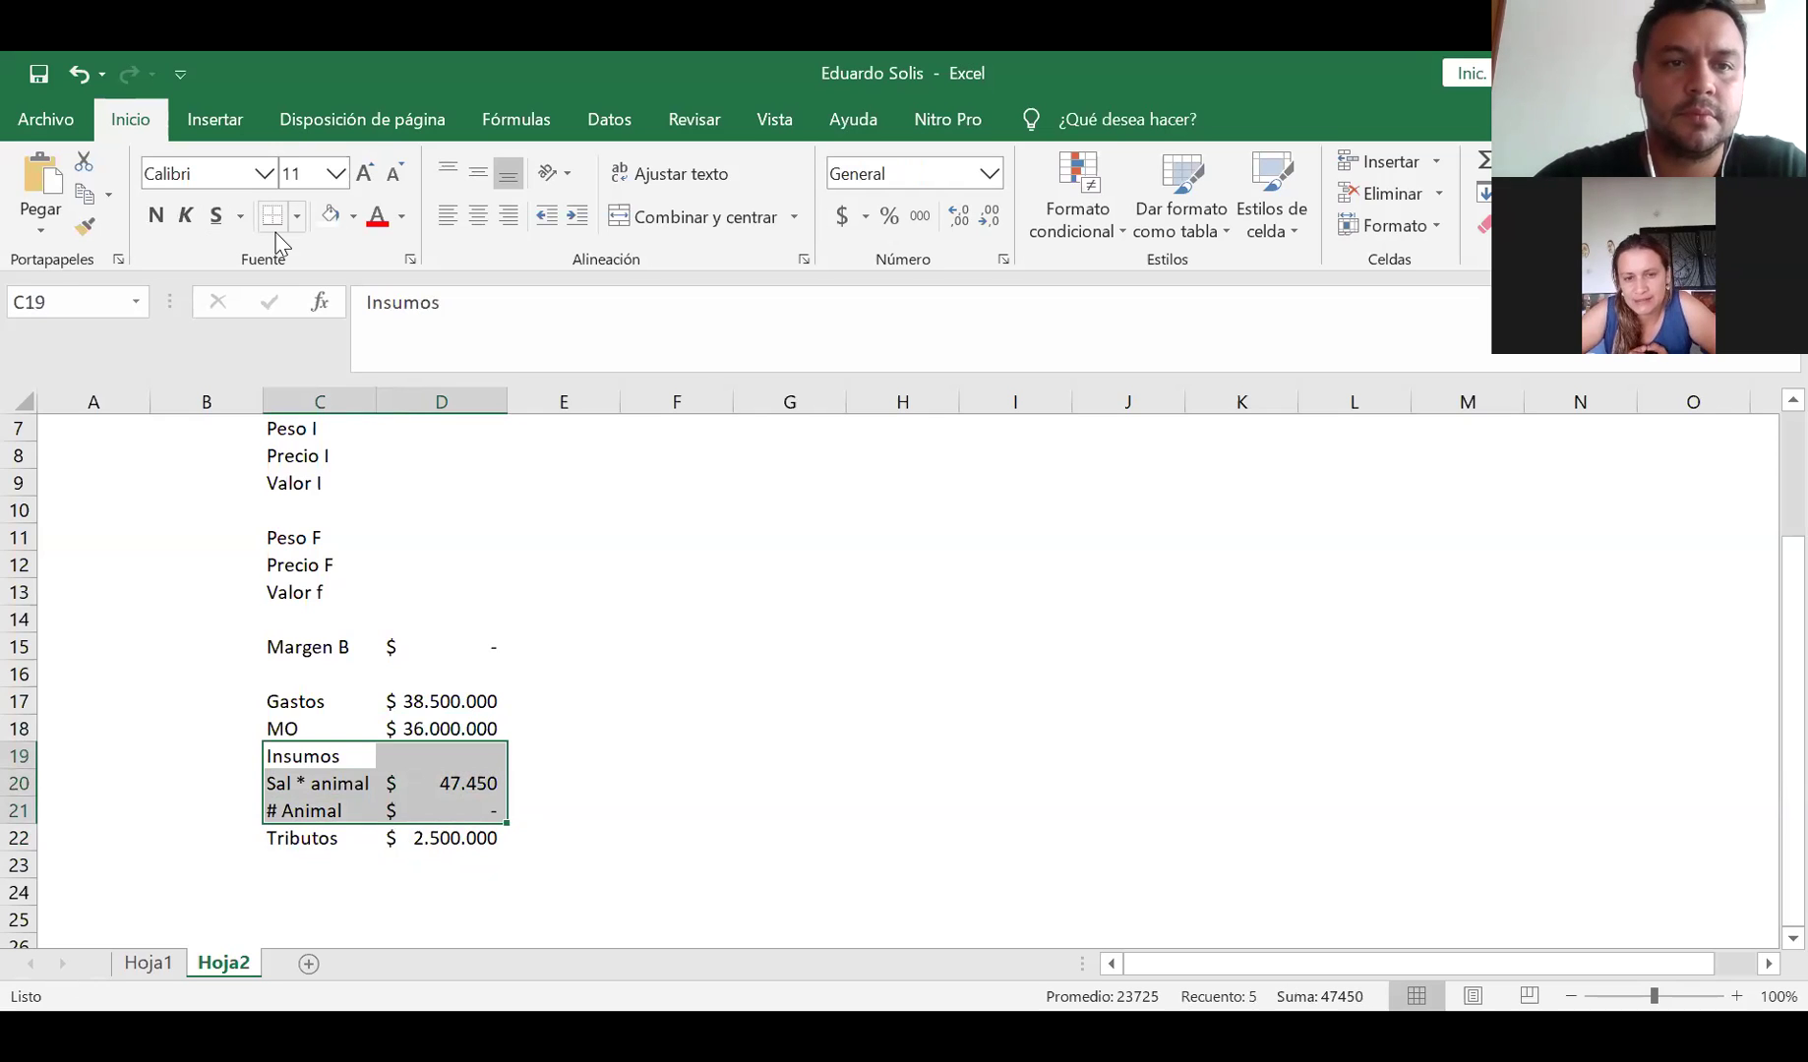
{"action": "left_click", "coordinate": [296, 216]}
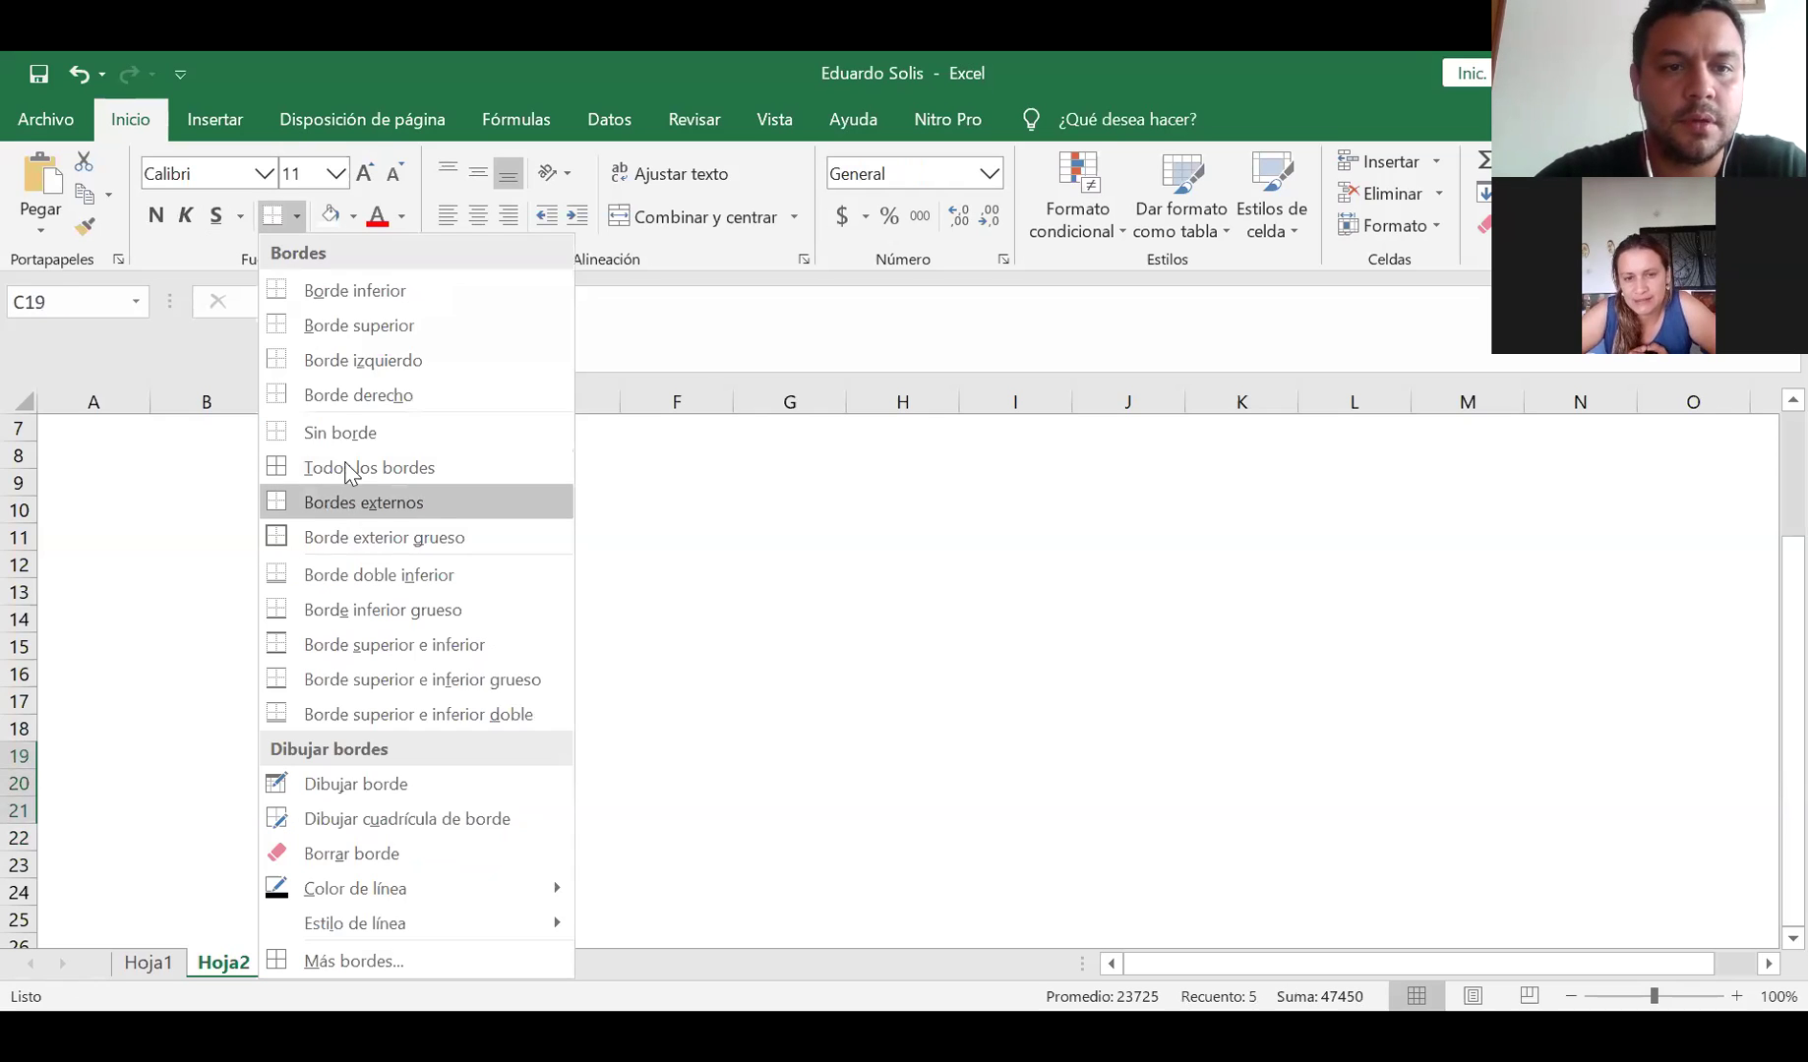
{"action": "left_click", "coordinate": [352, 502]}
{"action": "left_click", "coordinate": [159, 812]}
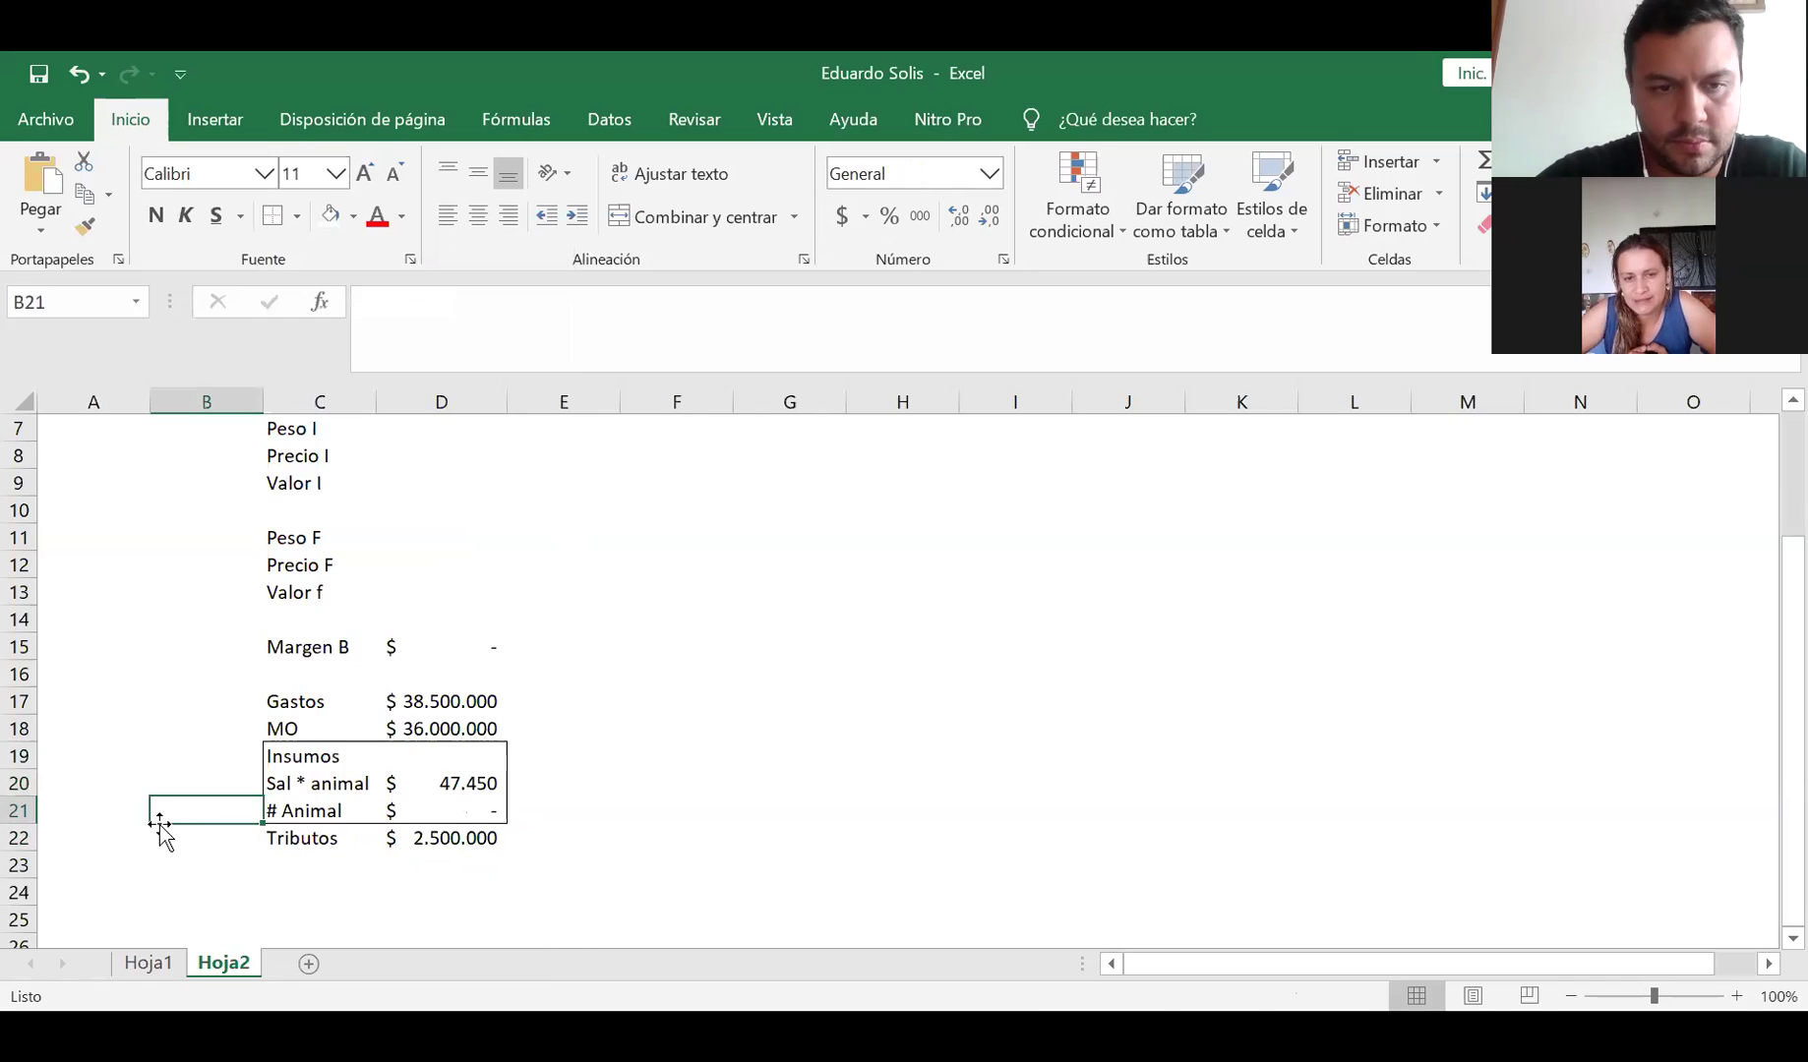
Insert three blank rows above the Tributos row
{"action": "left_click", "coordinate": [16, 836]}
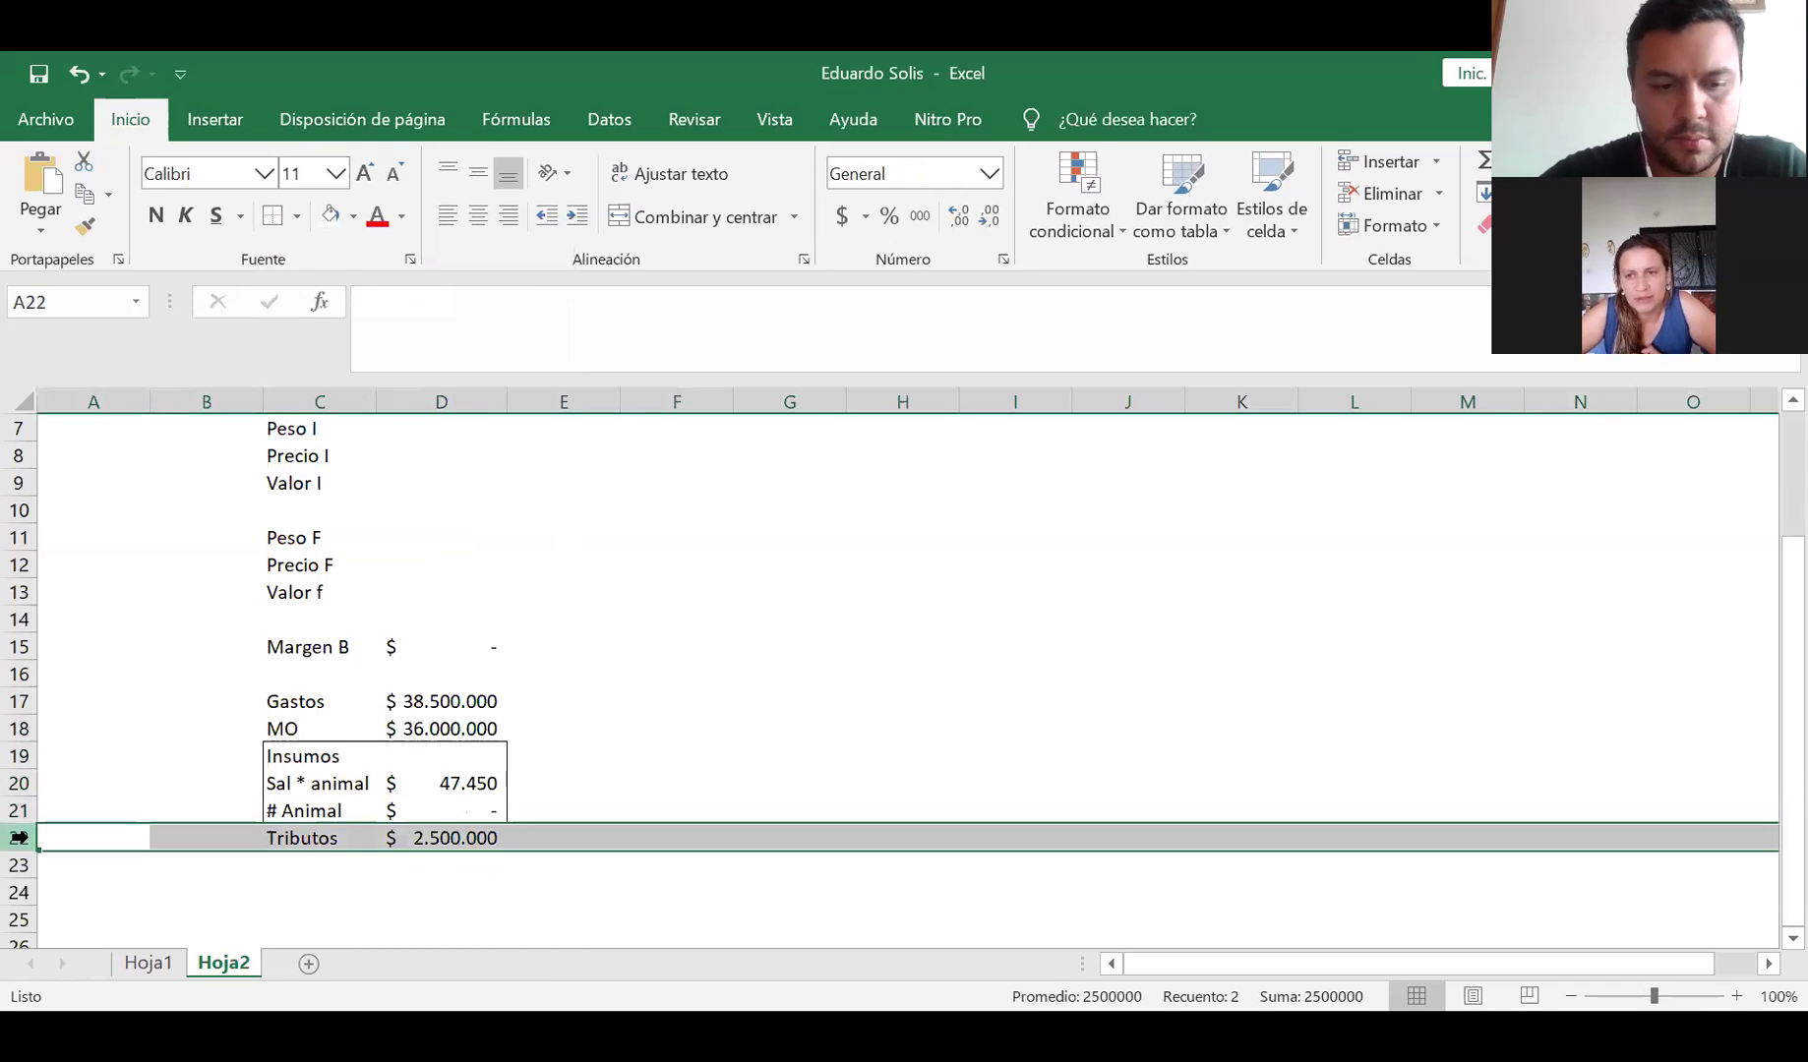
{"action": "key", "text": "ctrl+plus"}
{"action": "key", "text": "ctrl+plus"}
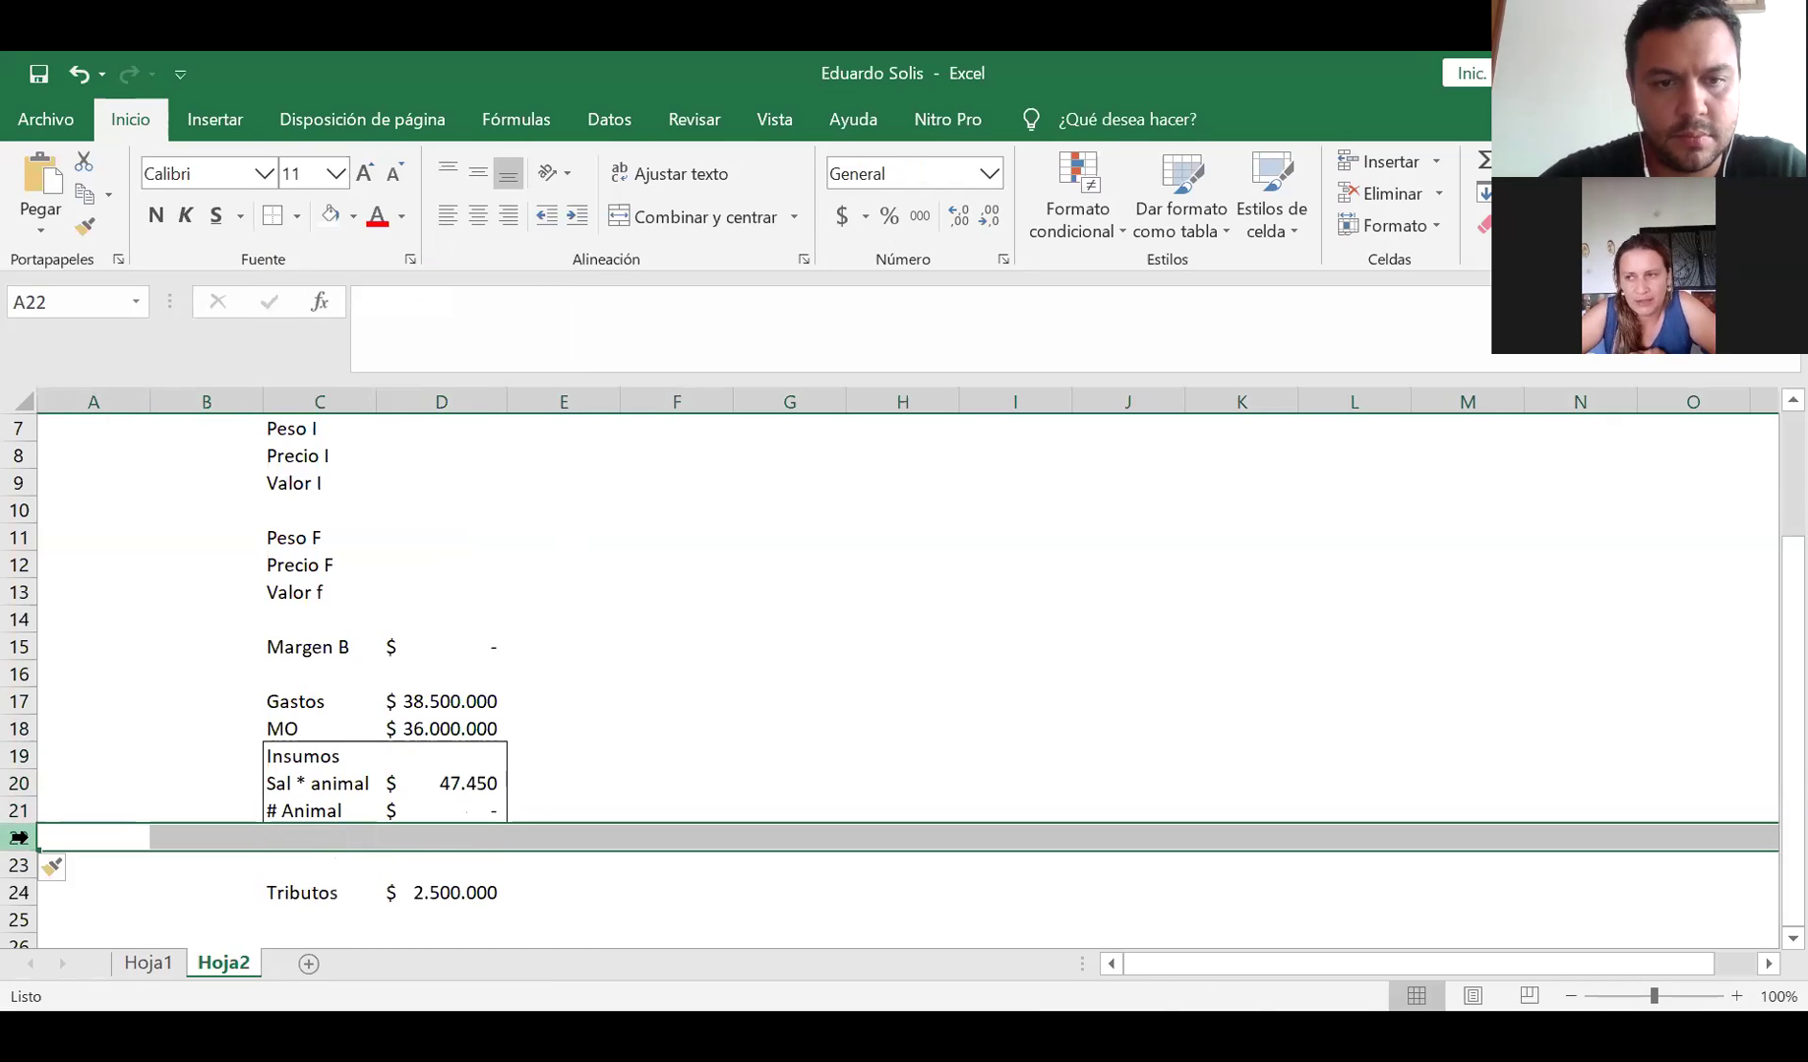
{"action": "key", "text": "ctrl+plus"}
Label C22 as Sanidad and enter 5000 as its amount in D22
{"action": "left_click", "coordinate": [277, 837]}
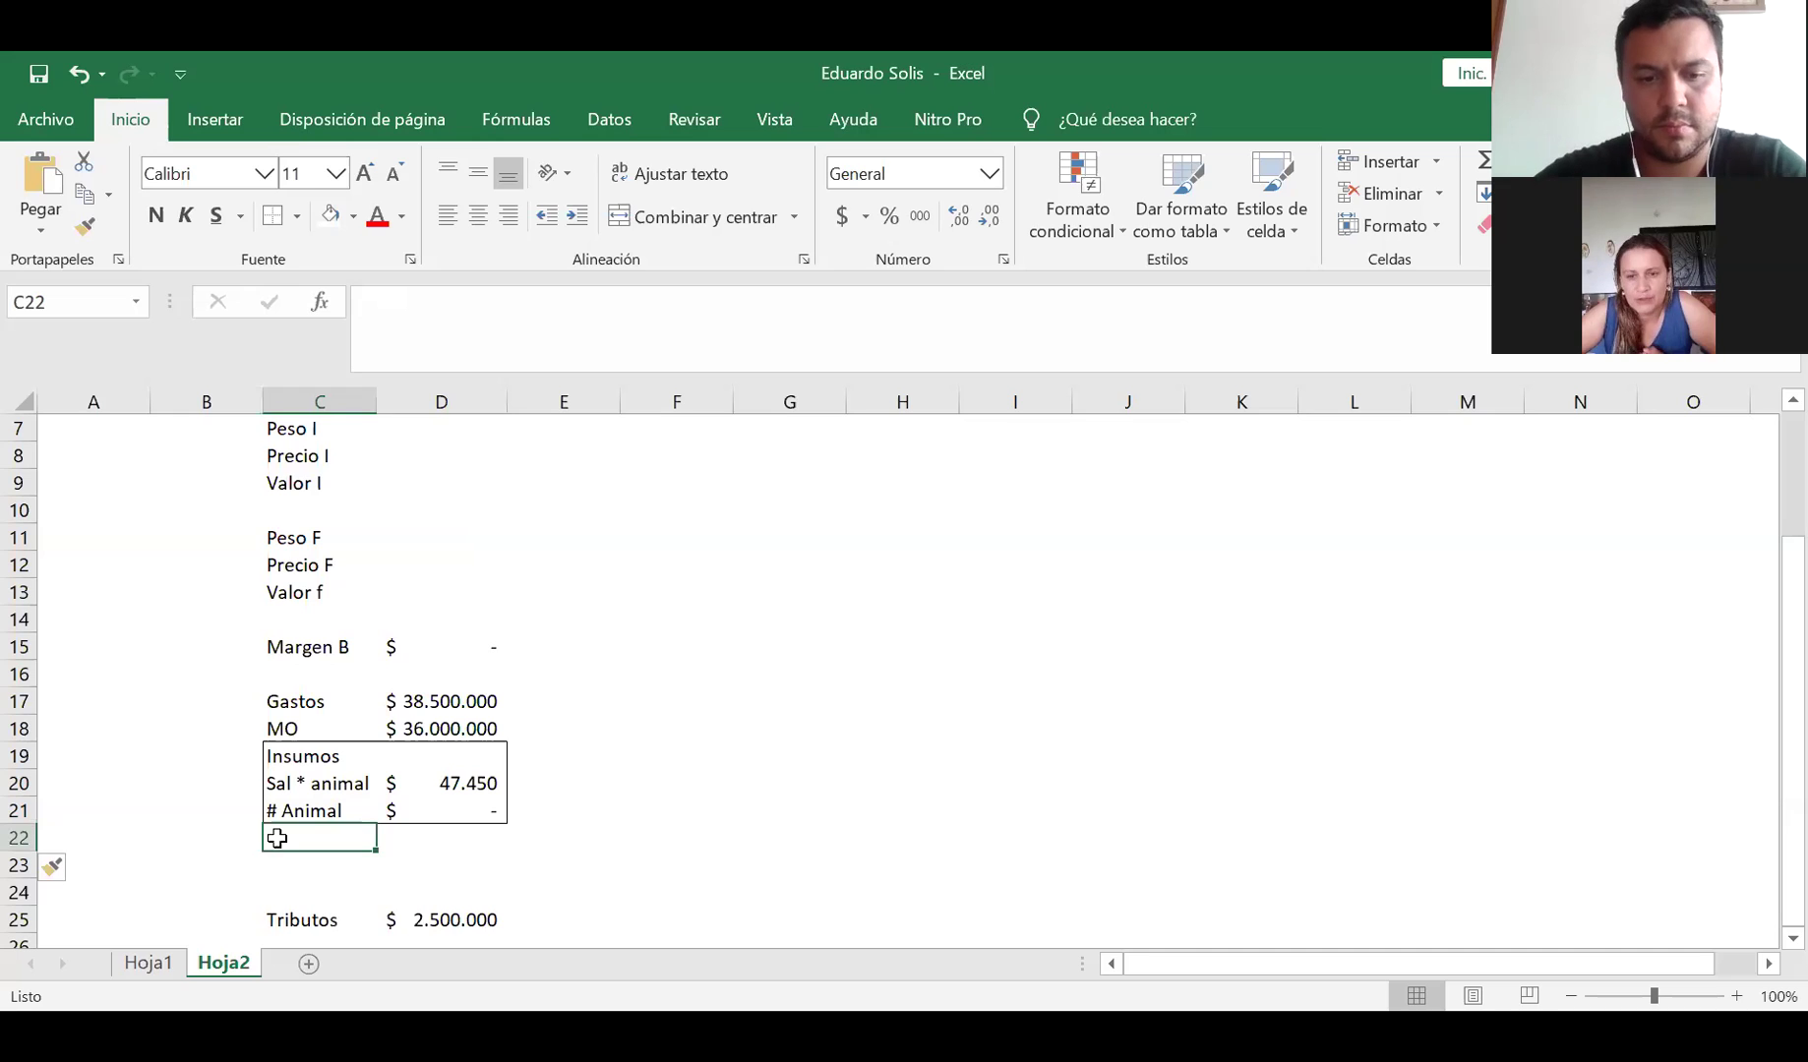
{"action": "type", "text": "Sanidad"}
{"action": "key", "text": "Tab"}
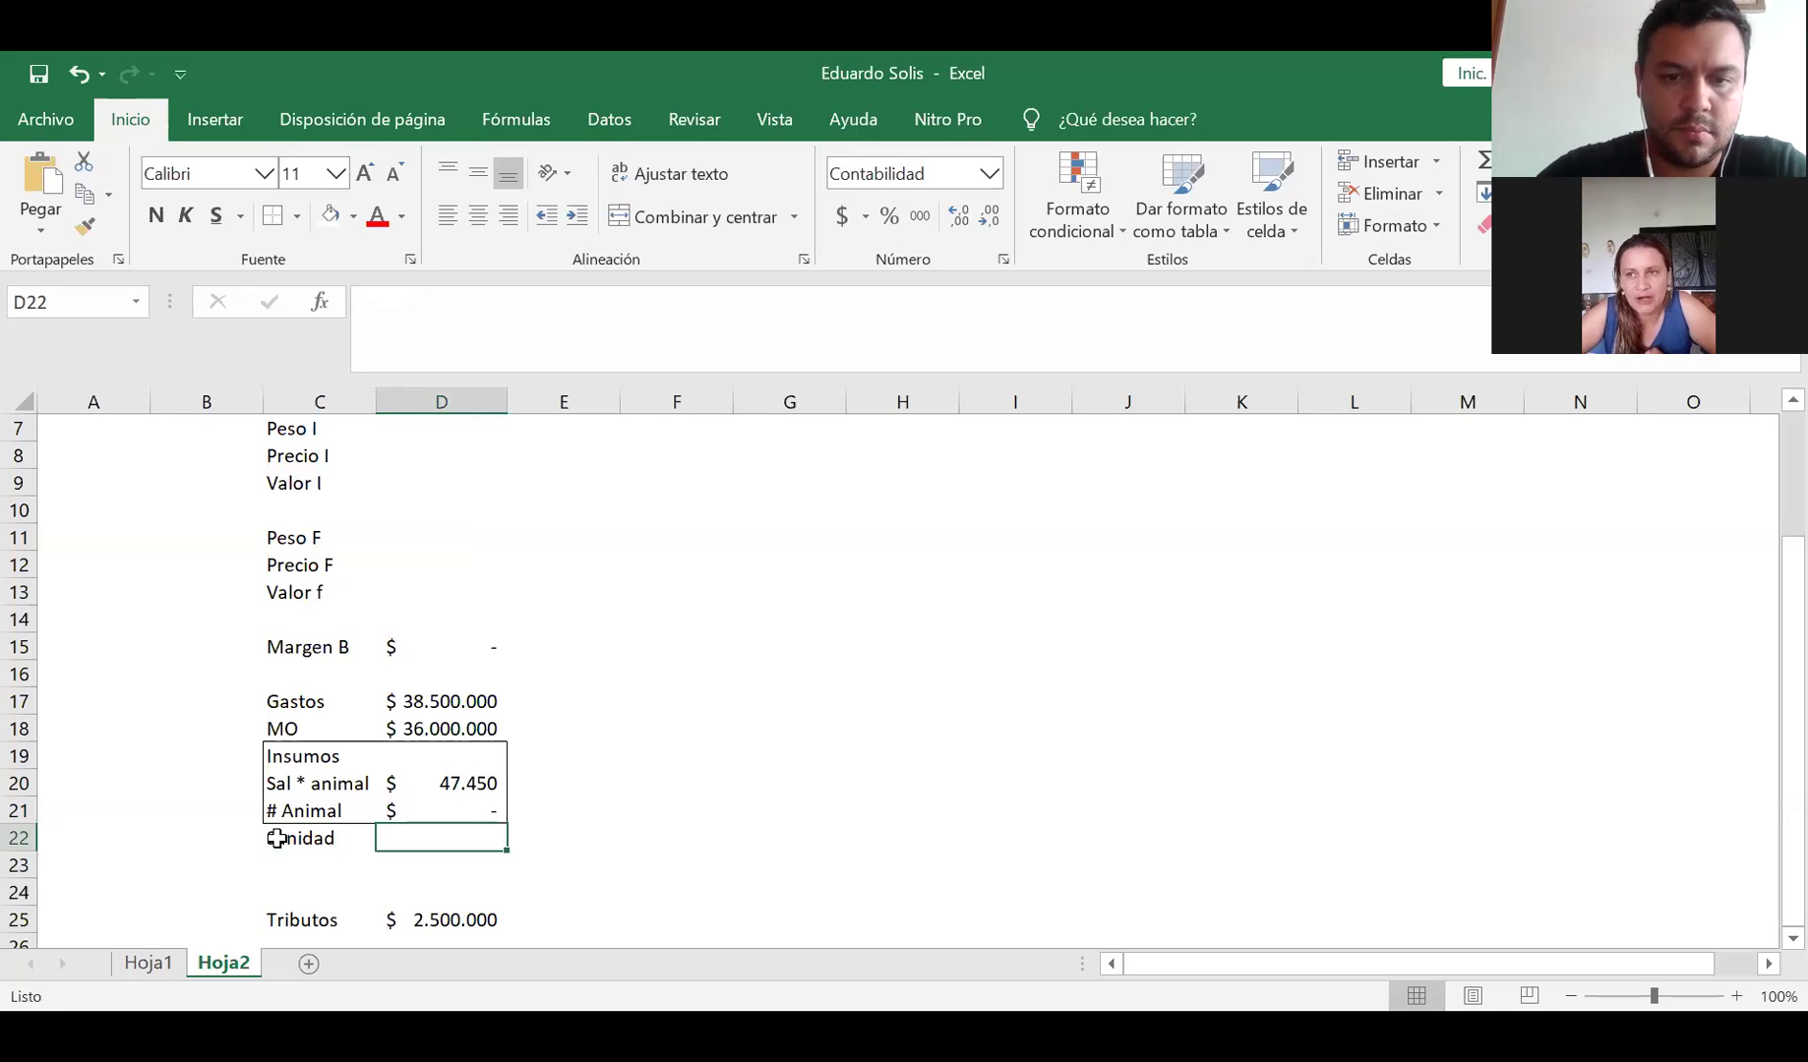
{"action": "type", "text": "5000"}
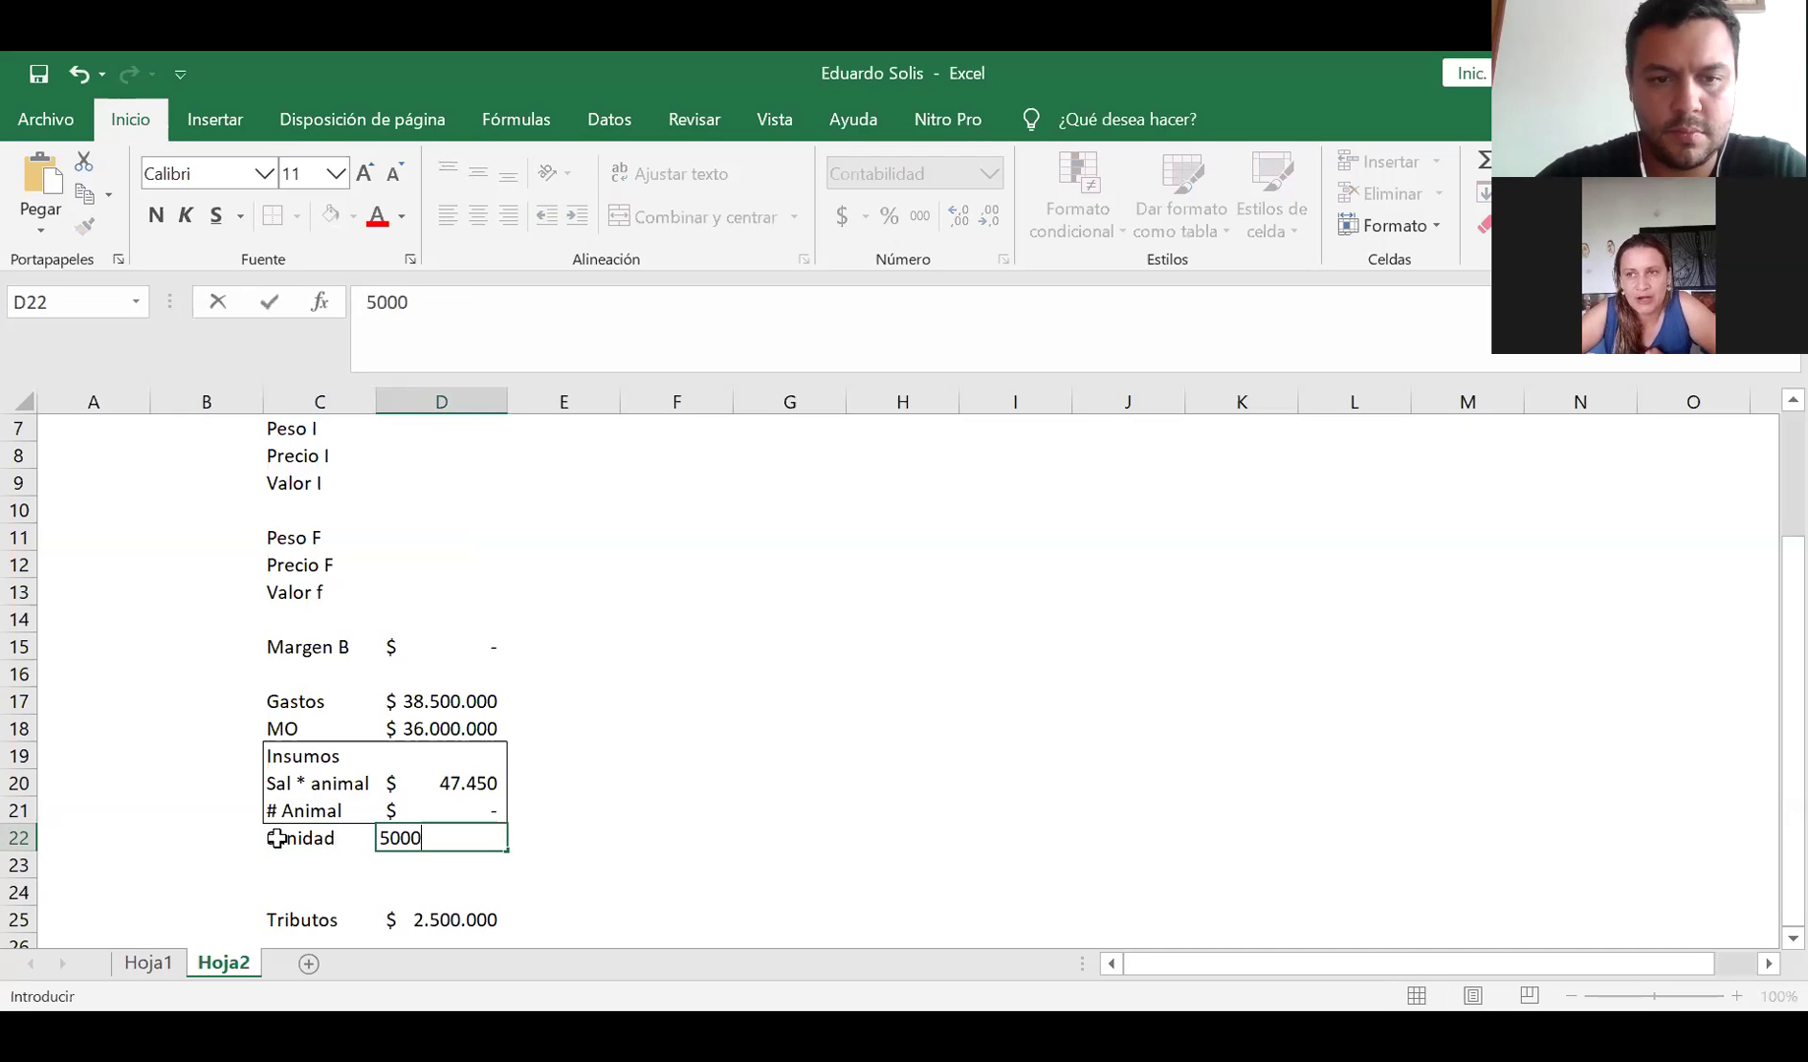
{"action": "key", "text": "Return"}
{"action": "left_click", "coordinate": [427, 840]}
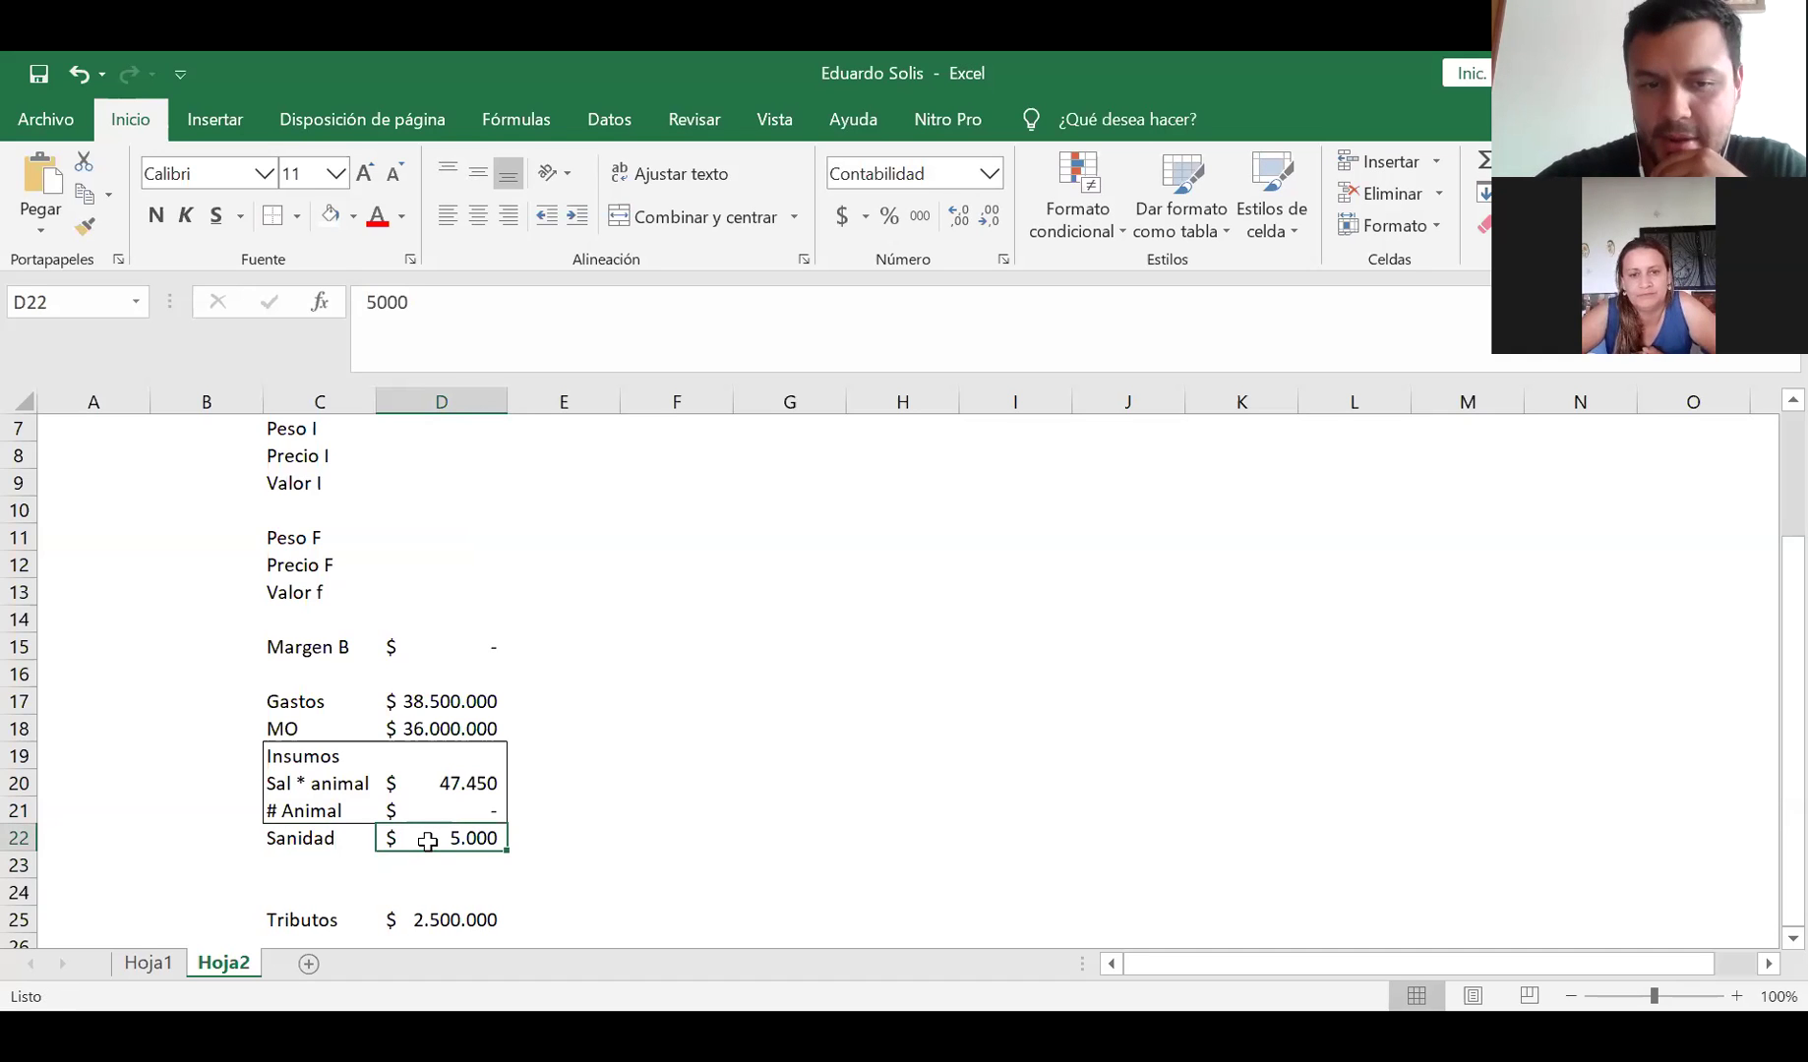
Enter the formula +D22*D6 in D23 for the herd's total Sanidad cost
{"action": "left_click", "coordinate": [428, 866]}
{"action": "type", "text": "+"}
{"action": "key", "text": "Up"}
{"action": "type", "text": "*"}
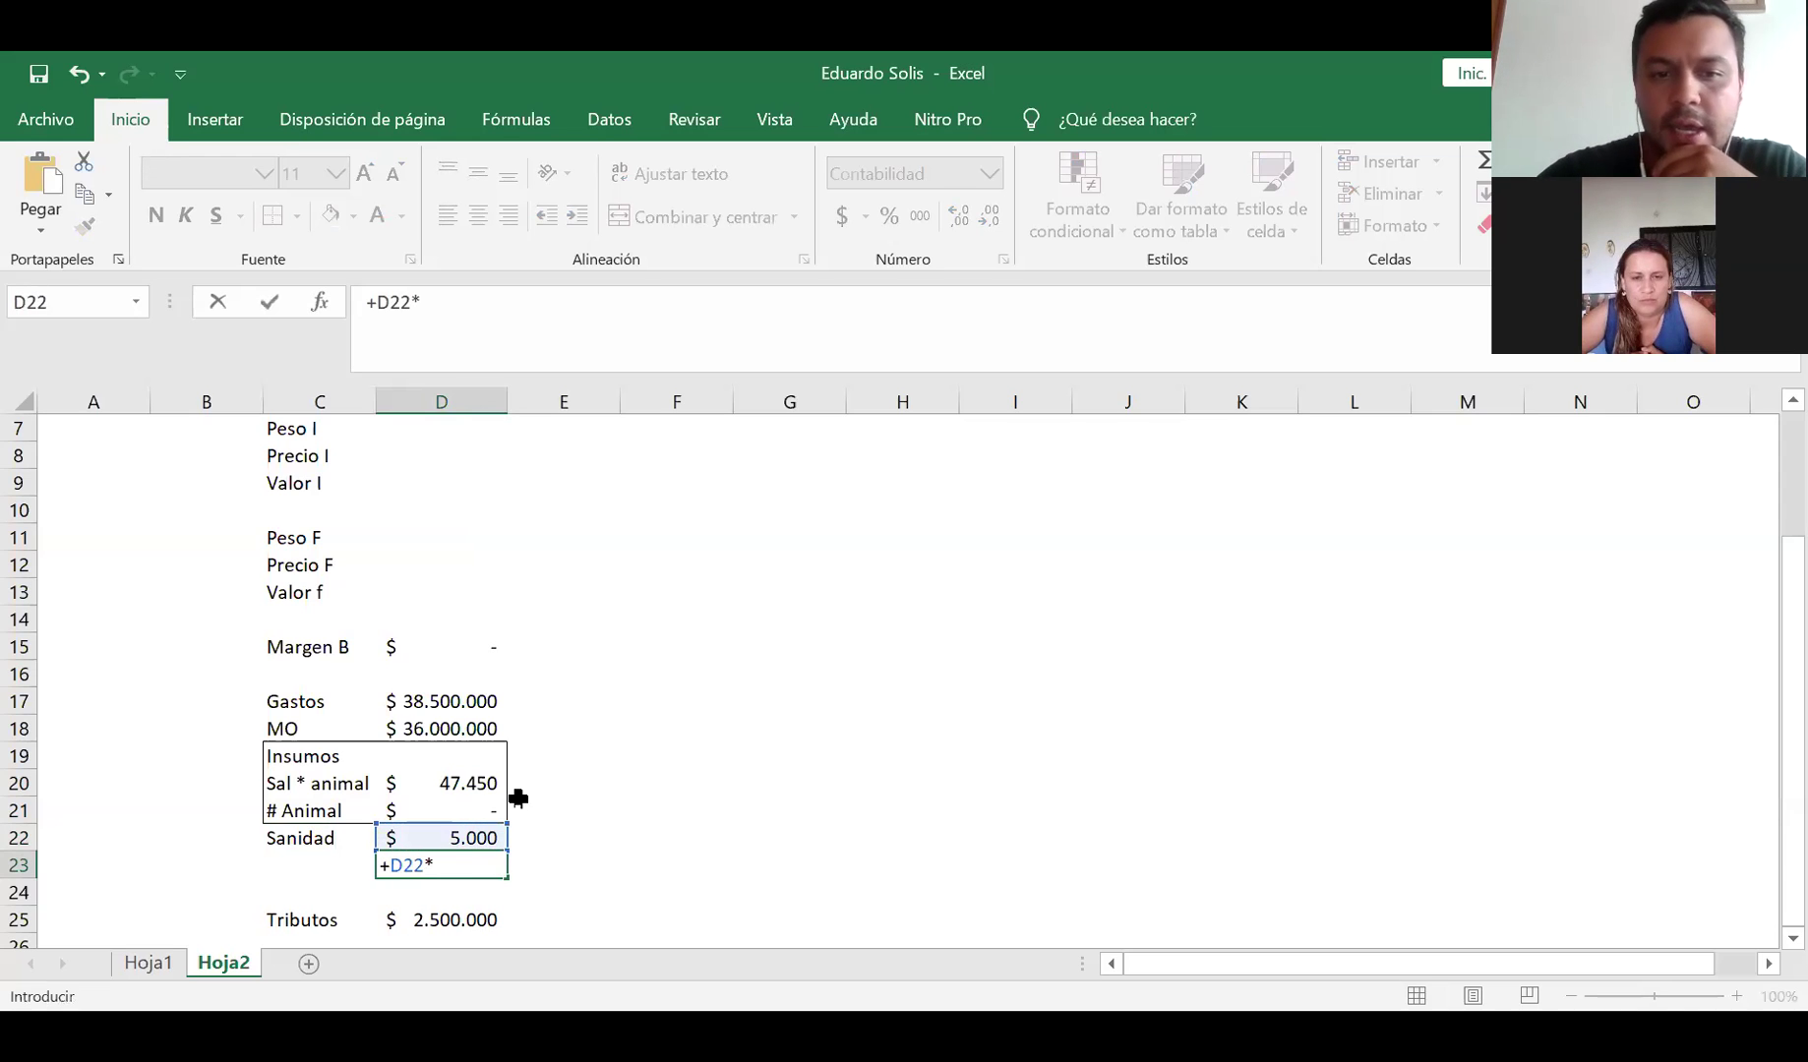
{"action": "scroll", "coordinate": [441, 806], "scroll_direction": "up", "scroll_amount": 2}
{"action": "left_click", "coordinate": [459, 564]}
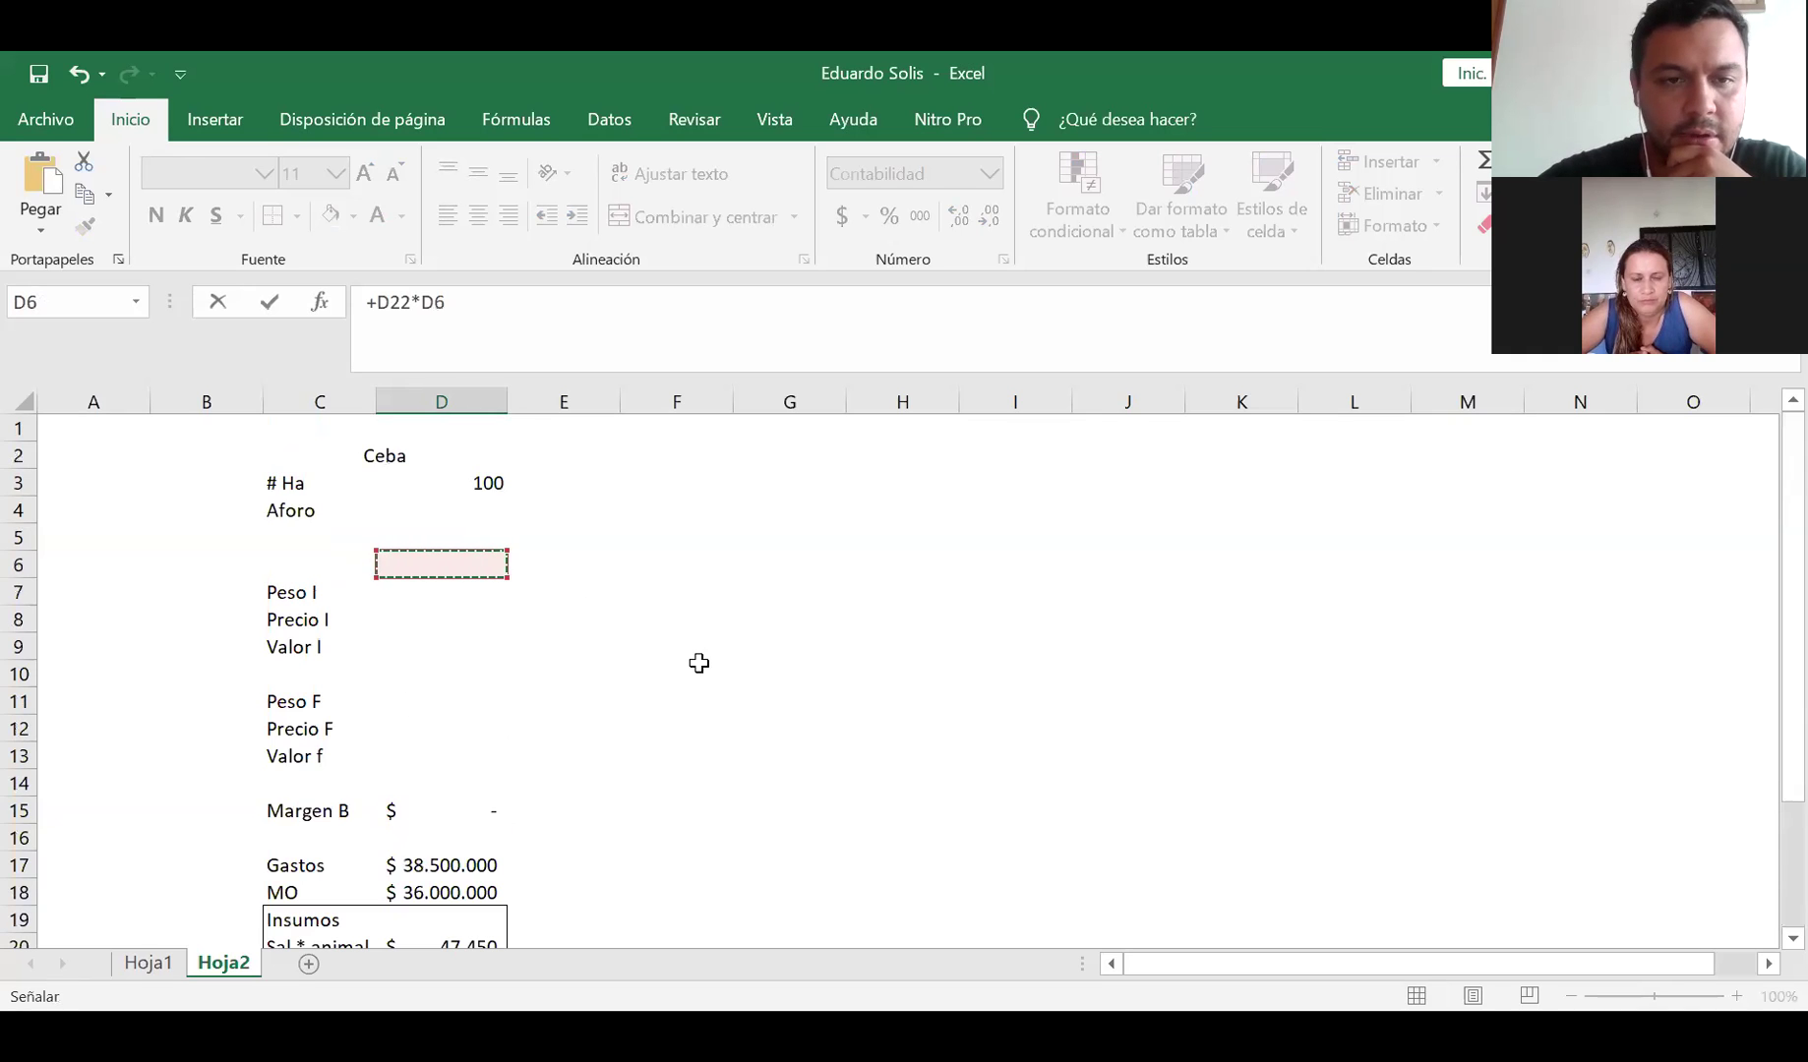
{"action": "key", "text": "Return"}
Check the salt total's formula in D21, and outline the Sanidad block C22:D23 with outside borders
{"action": "left_click", "coordinate": [412, 848]}
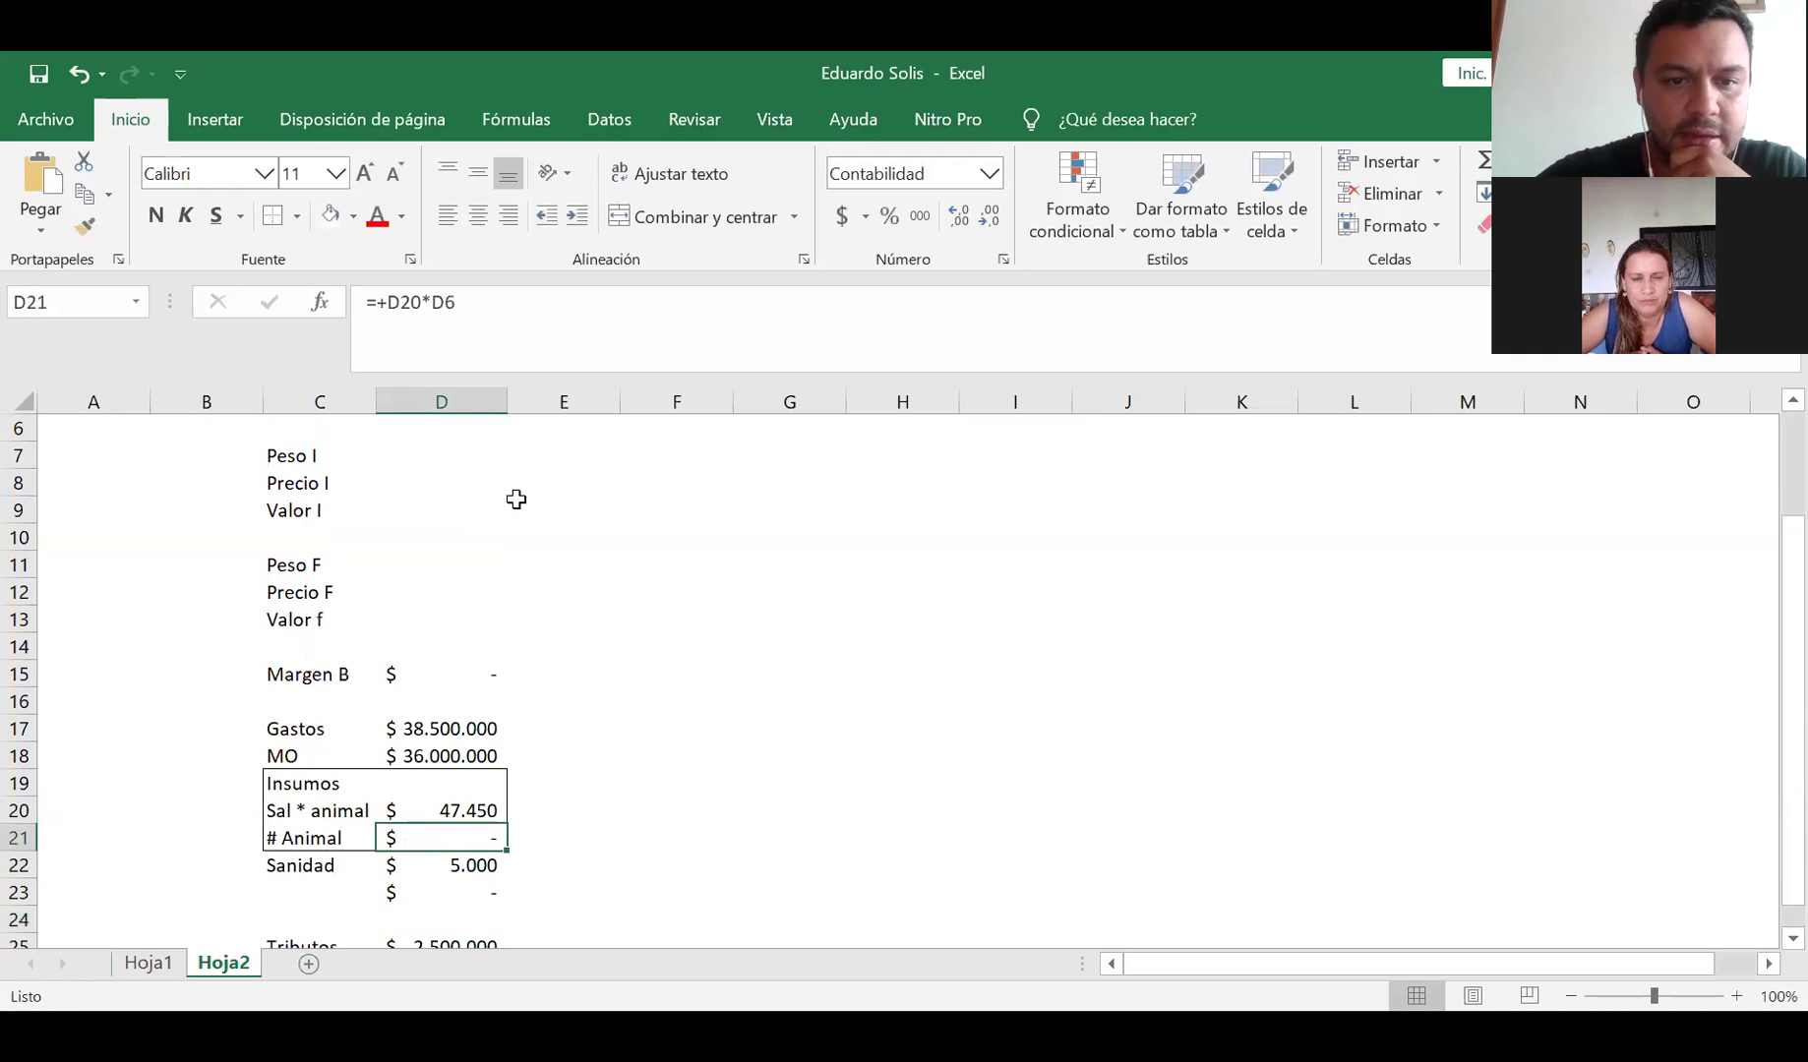
{"action": "scroll", "coordinate": [341, 746], "scroll_direction": "down", "scroll_amount": 2}
{"action": "left_click_drag", "start_coordinate": [307, 701], "coordinate": [431, 729]}
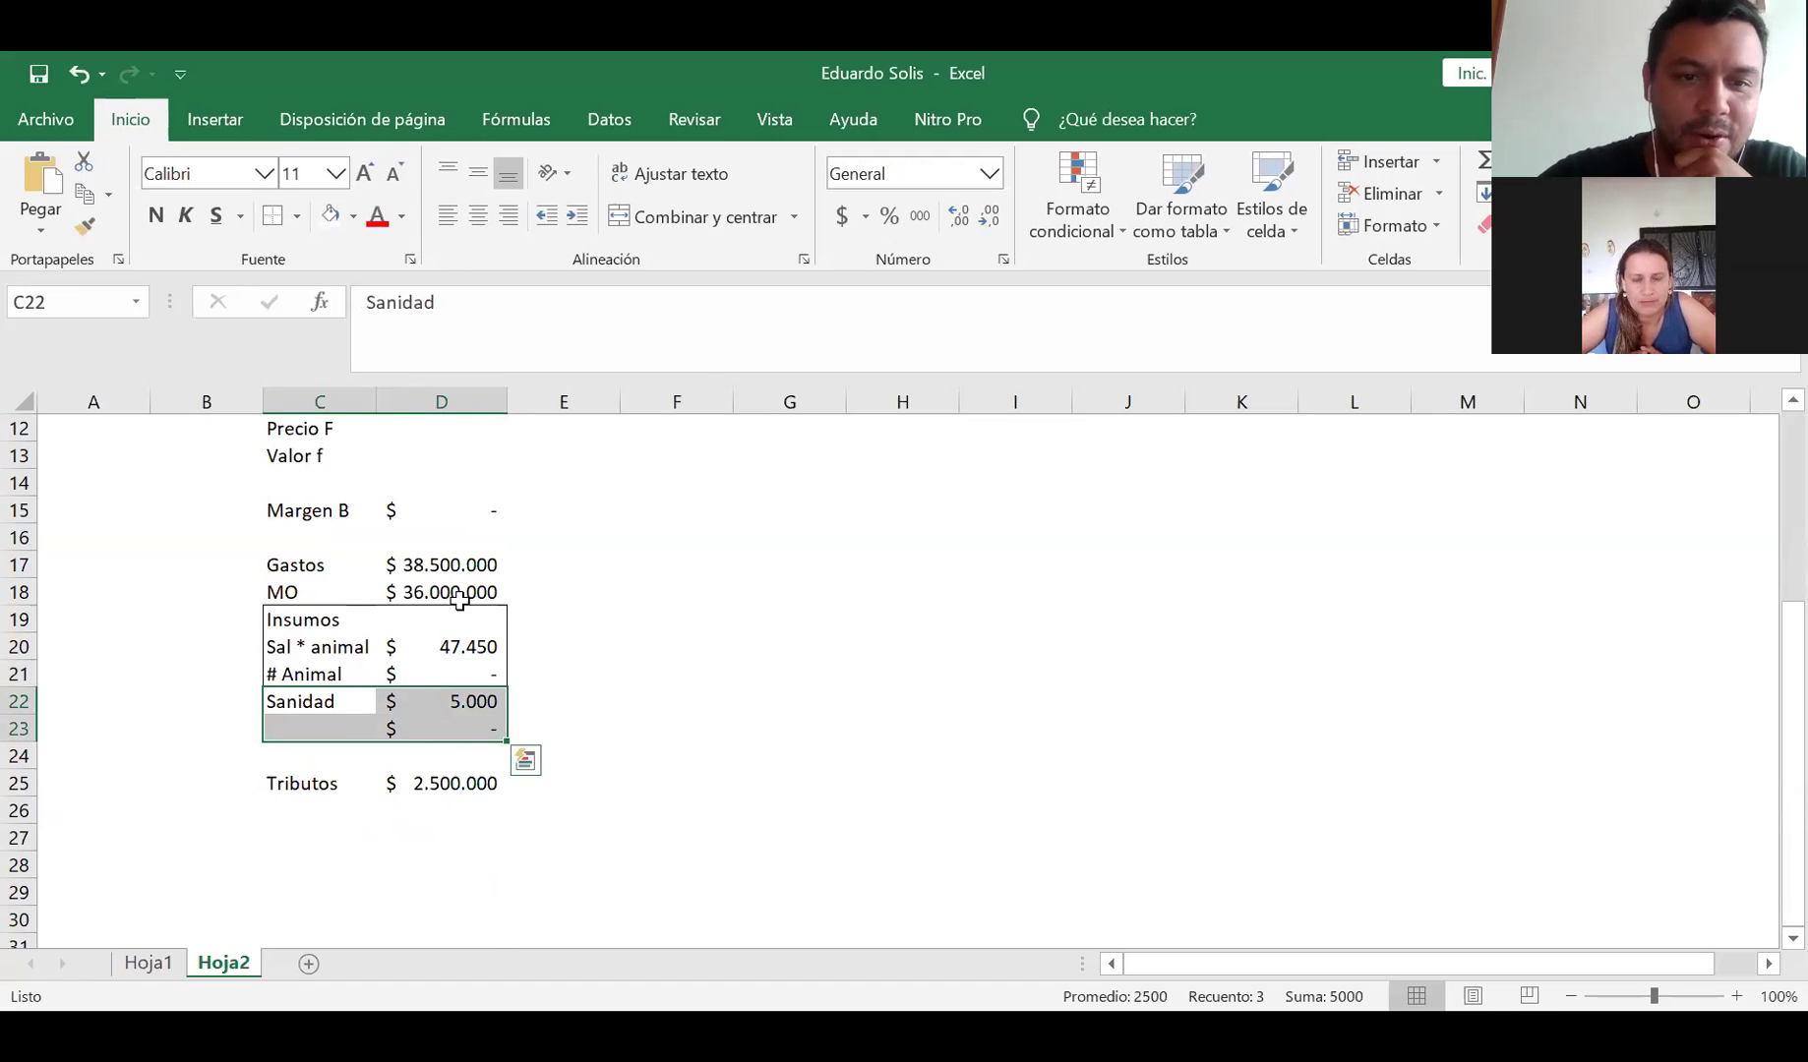
Add the Sanidad total D23 to the Gastos formula in D17, making it =+D18+D25+D23
{"action": "left_click", "coordinate": [444, 564]}
{"action": "left_click", "coordinate": [541, 328]}
{"action": "type", "text": "+"}
{"action": "left_click", "coordinate": [444, 730]}
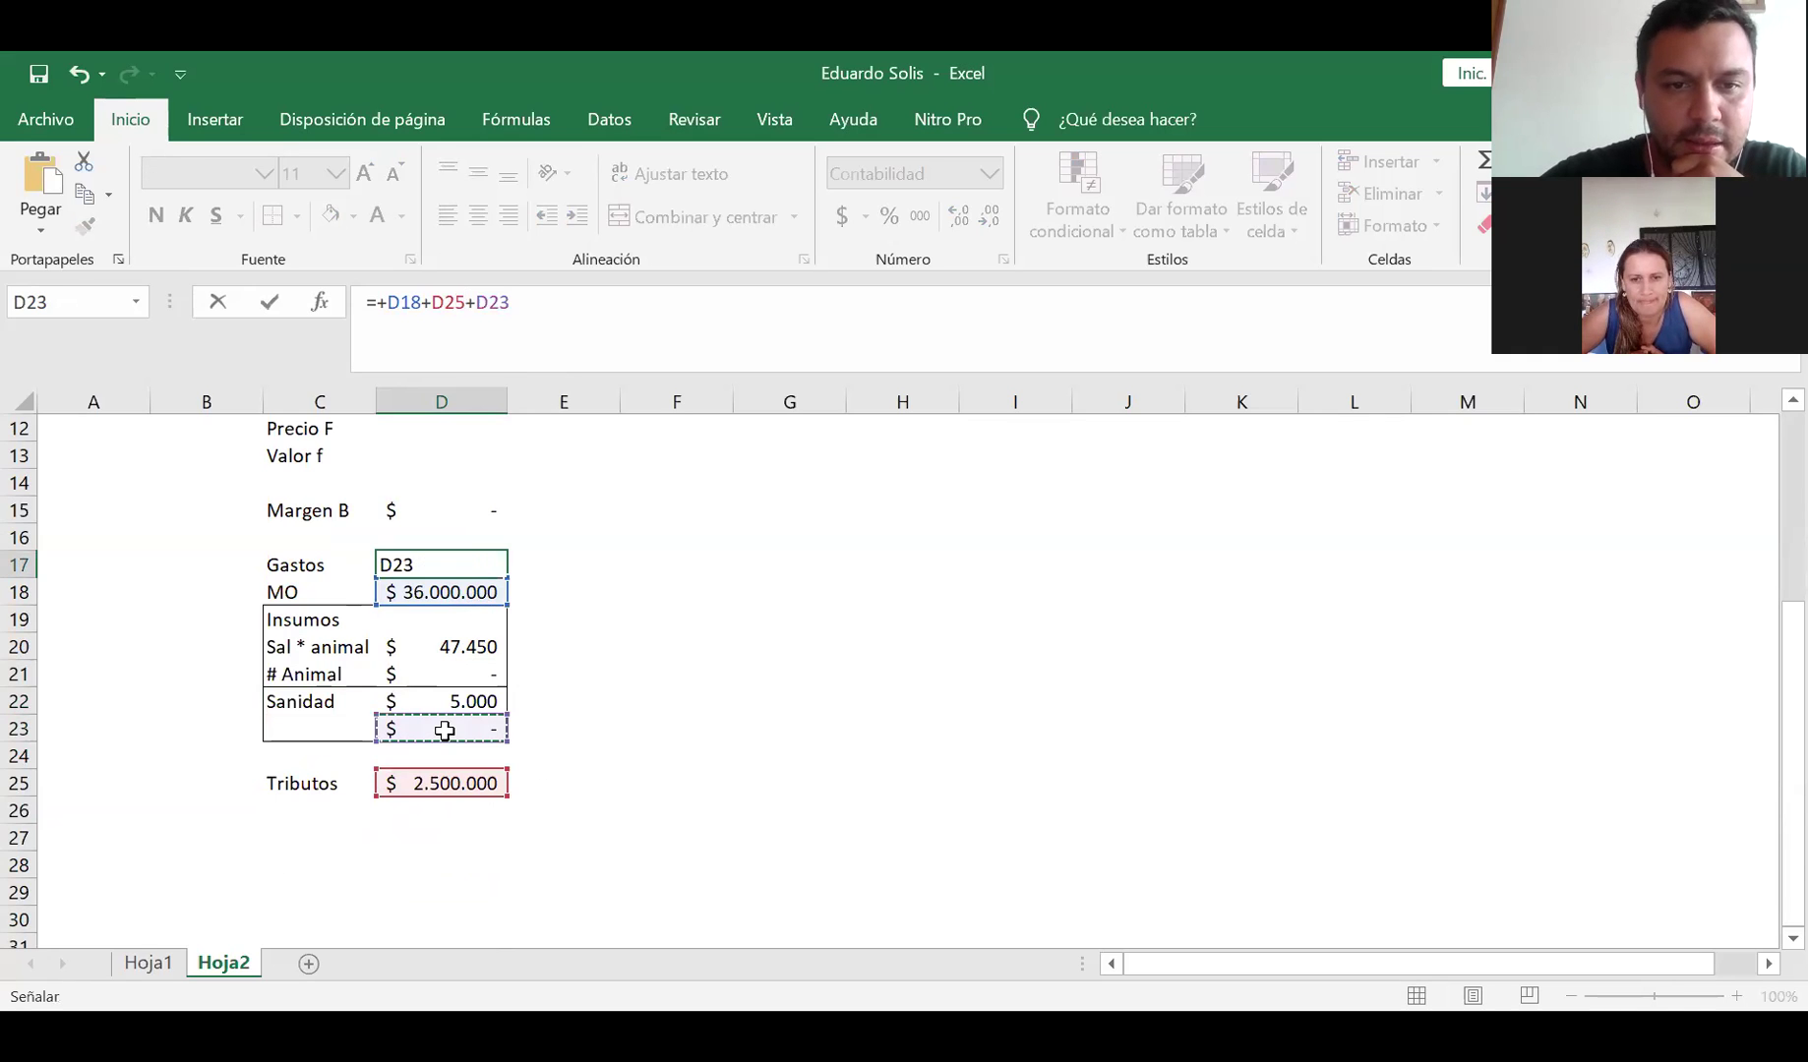
{"action": "key", "text": "Return"}
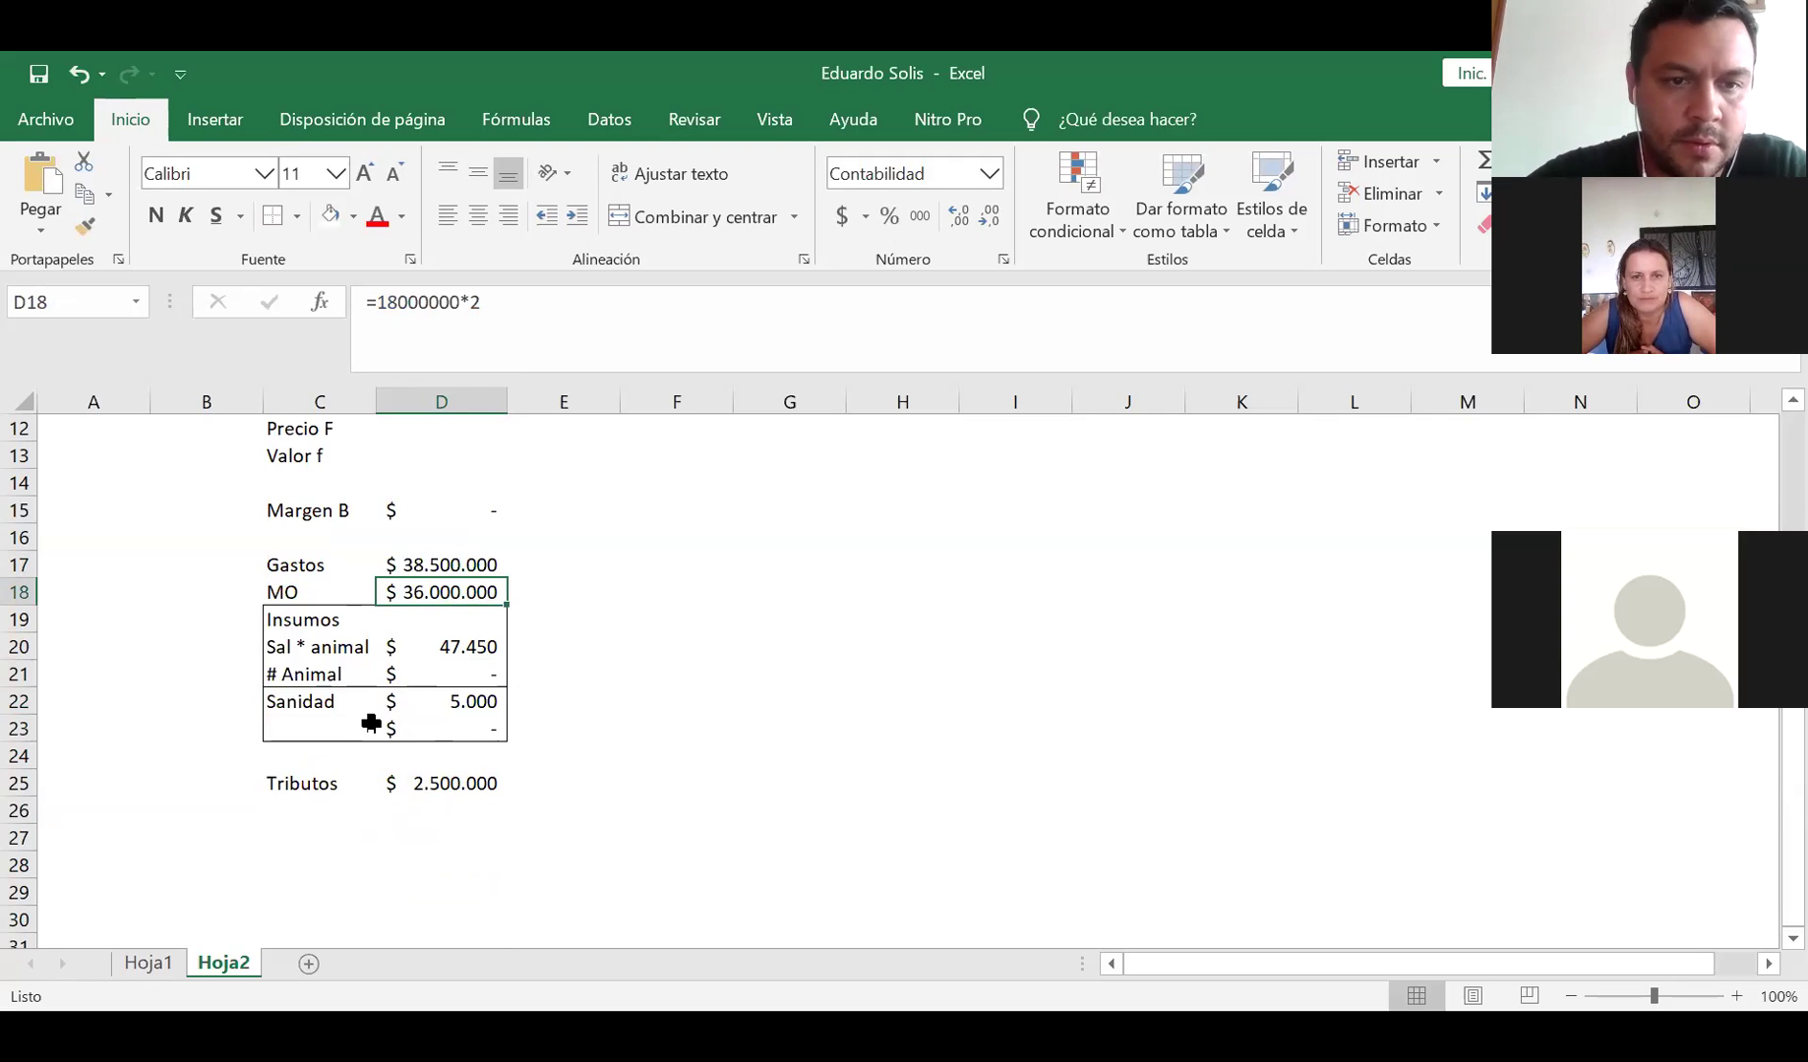
Outline the MO row C18:D18 and the Tributos row C25:D25 with outside borders
{"action": "left_click_drag", "start_coordinate": [301, 586], "coordinate": [448, 585]}
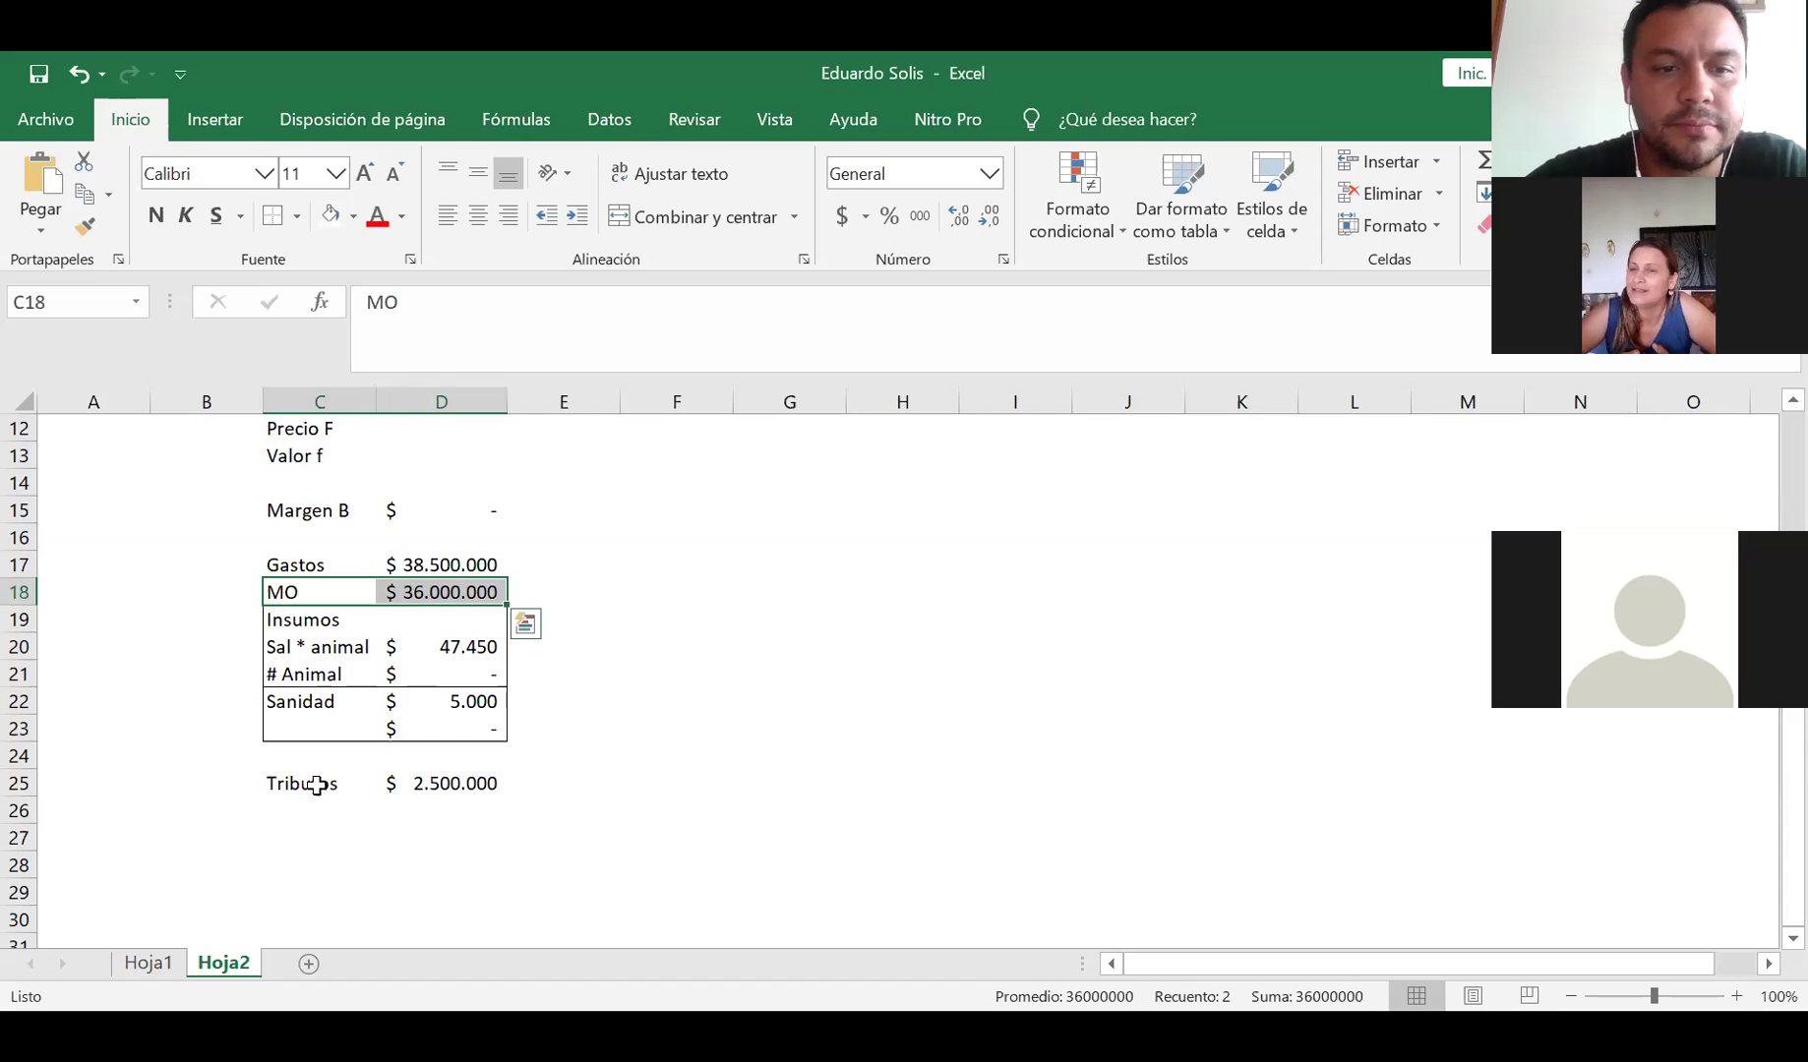
{"action": "left_click", "coordinate": [293, 783]}
{"action": "left_click_drag", "start_coordinate": [505, 796], "coordinate": [497, 777]}
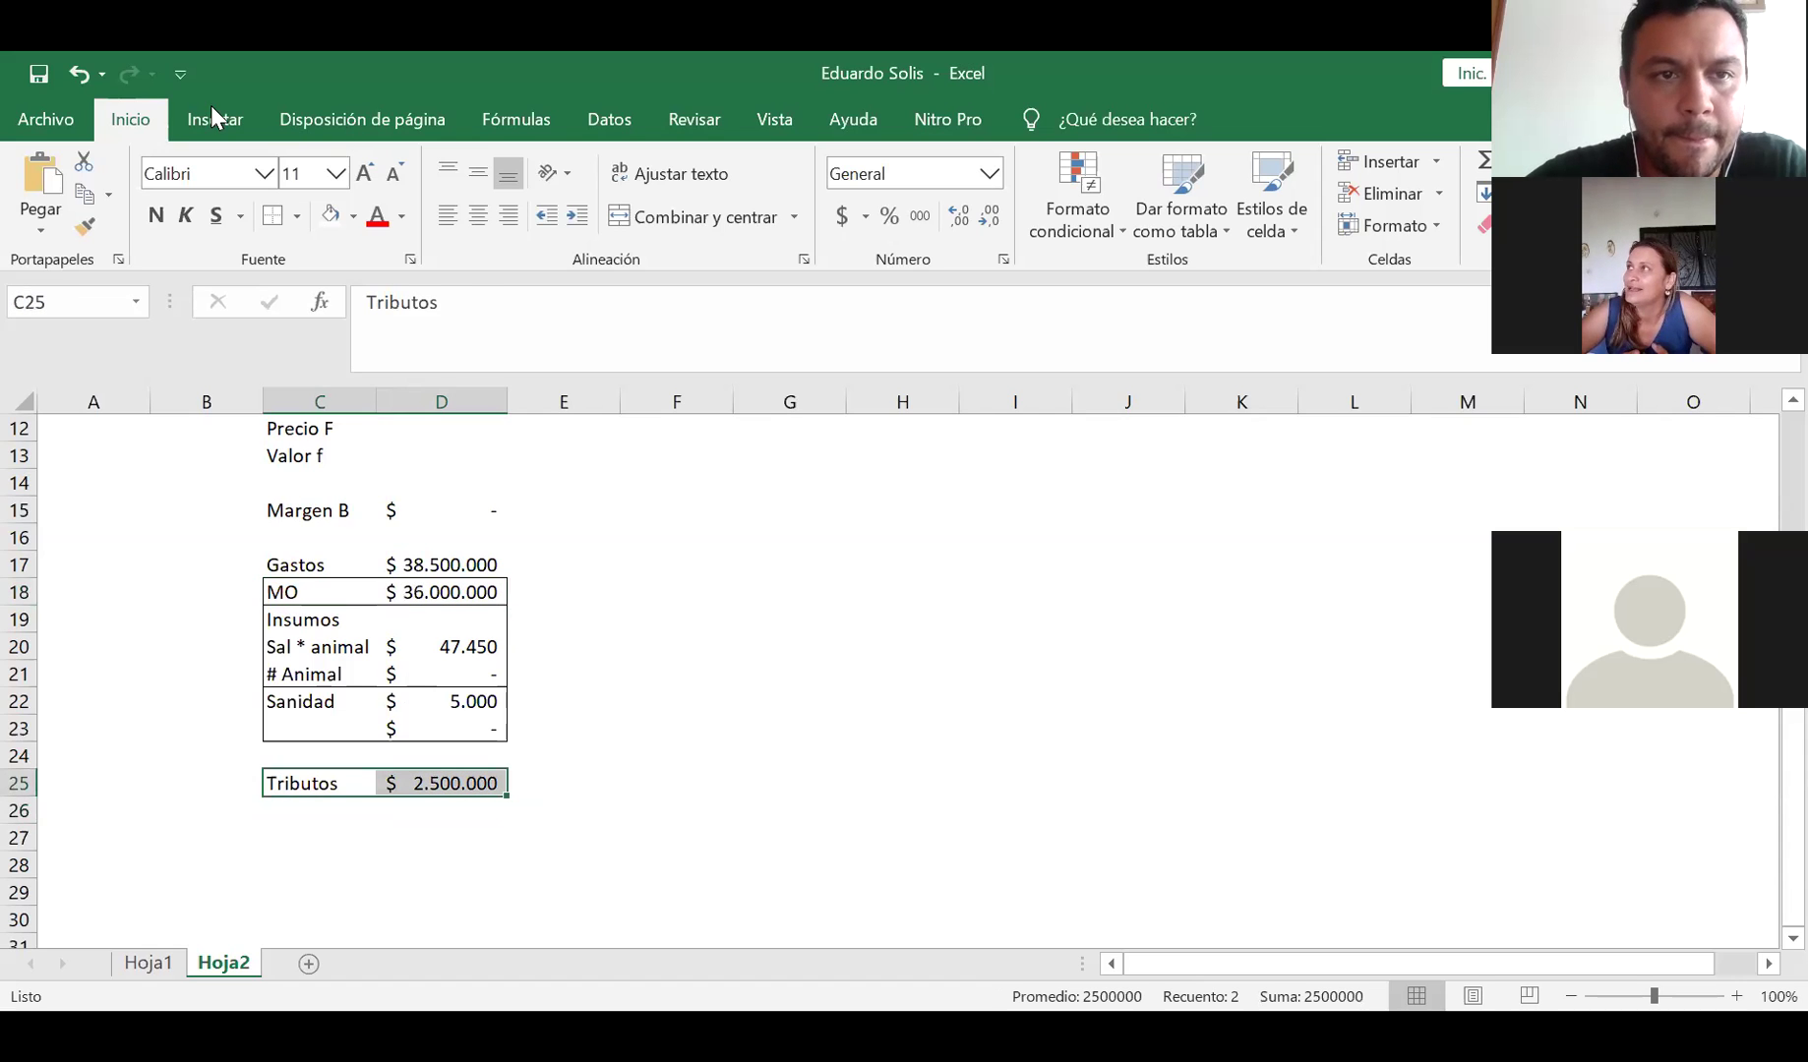
Insert a blank row at row 24 and label C24 as Servicios
{"action": "left_click", "coordinate": [22, 755]}
{"action": "key", "text": "ctrl+plus"}
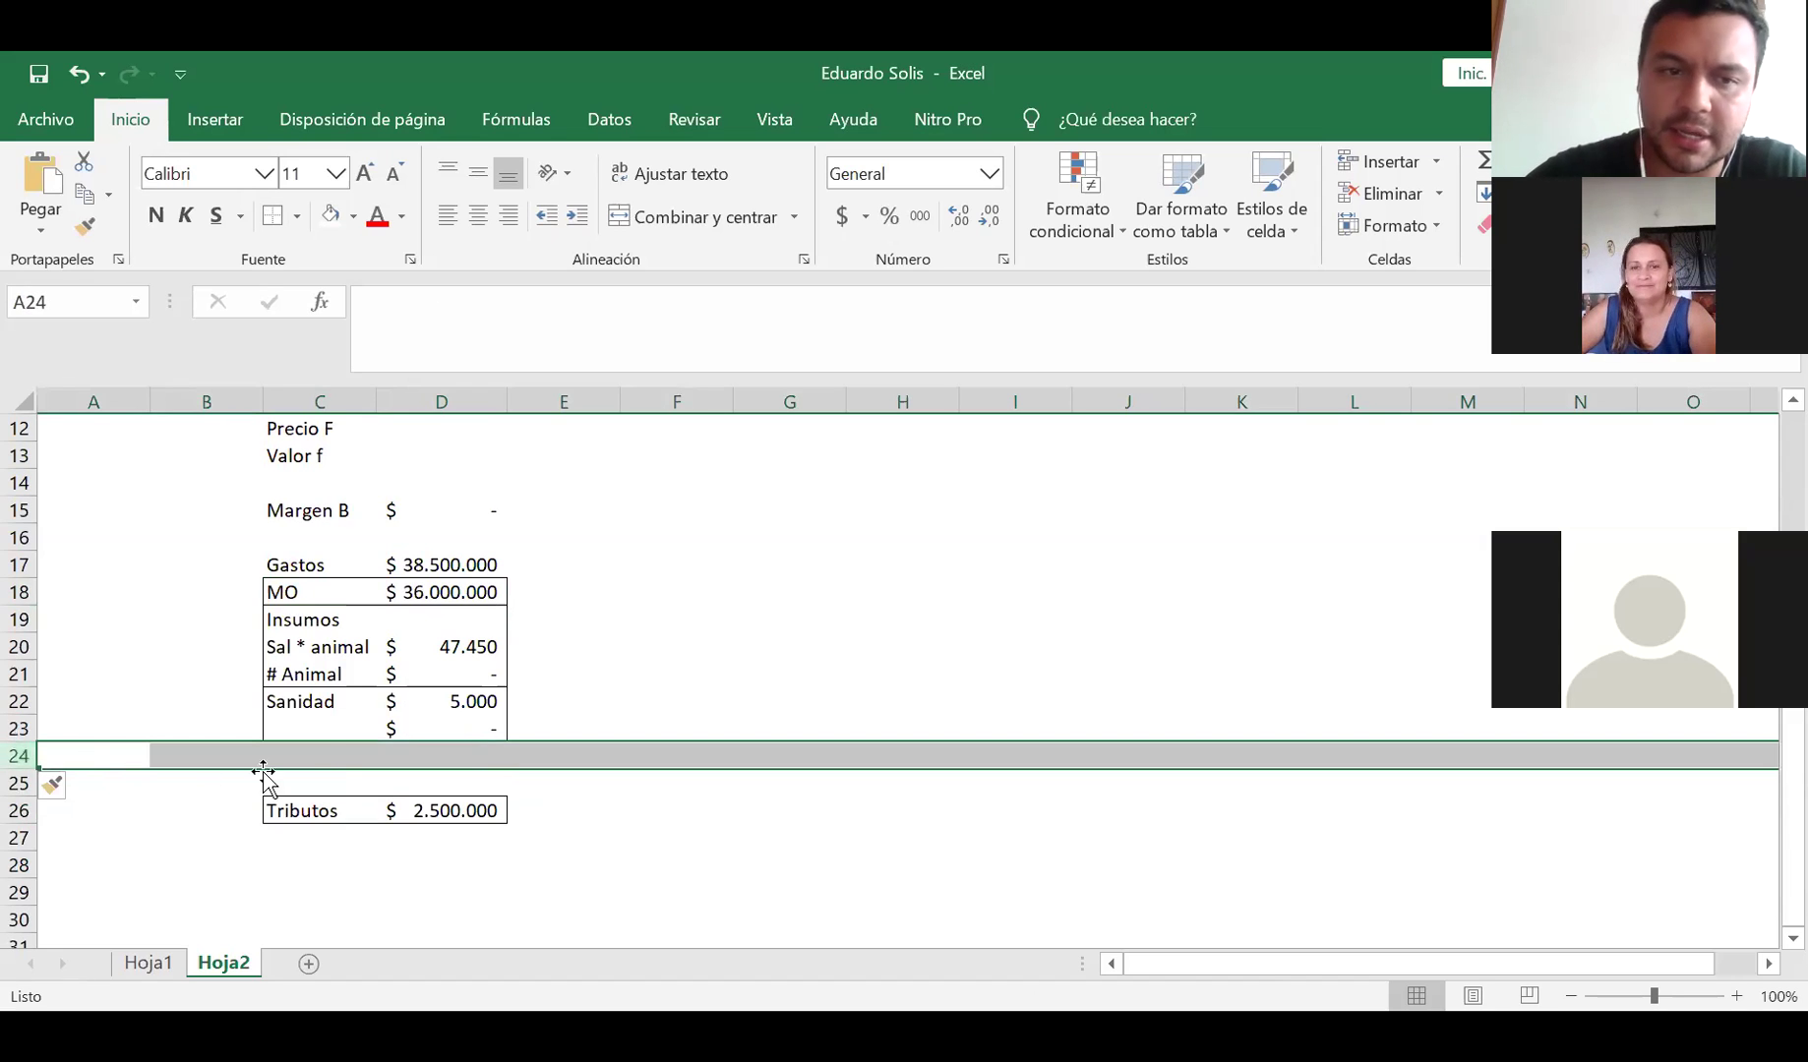
{"action": "left_click", "coordinate": [325, 755]}
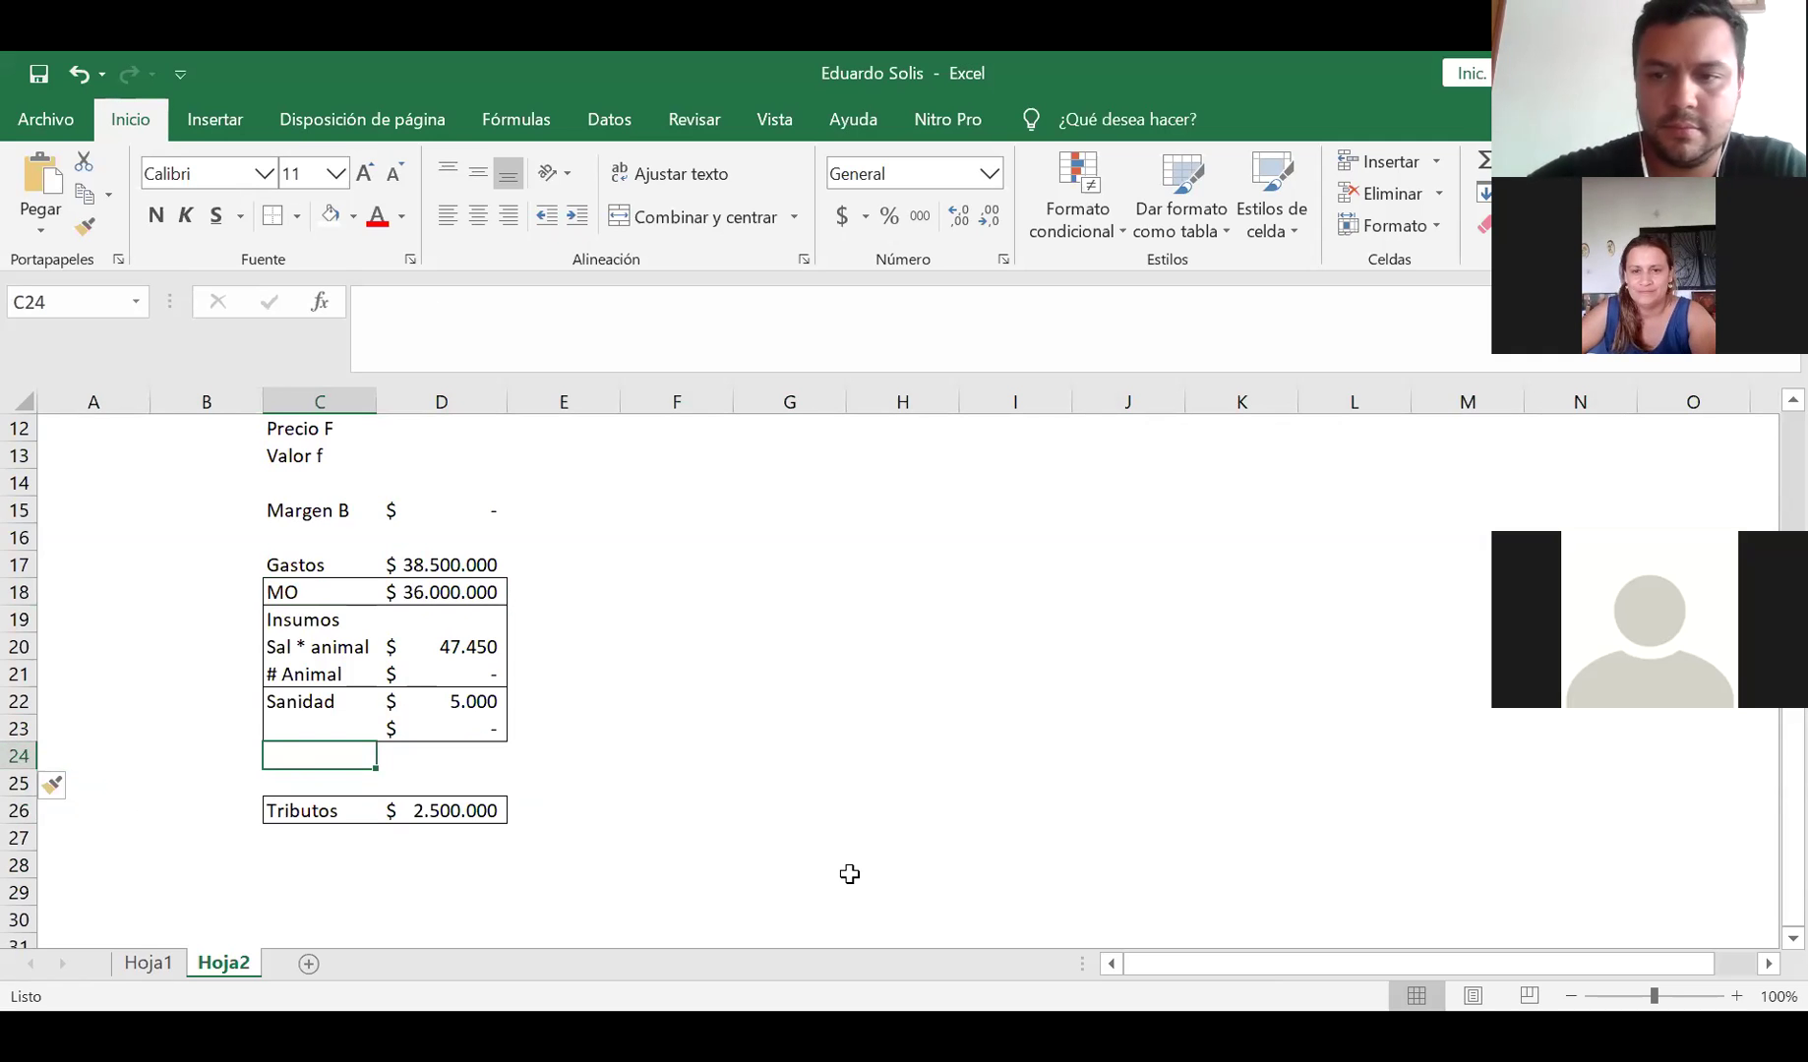
{"action": "type", "text": "Servicios"}
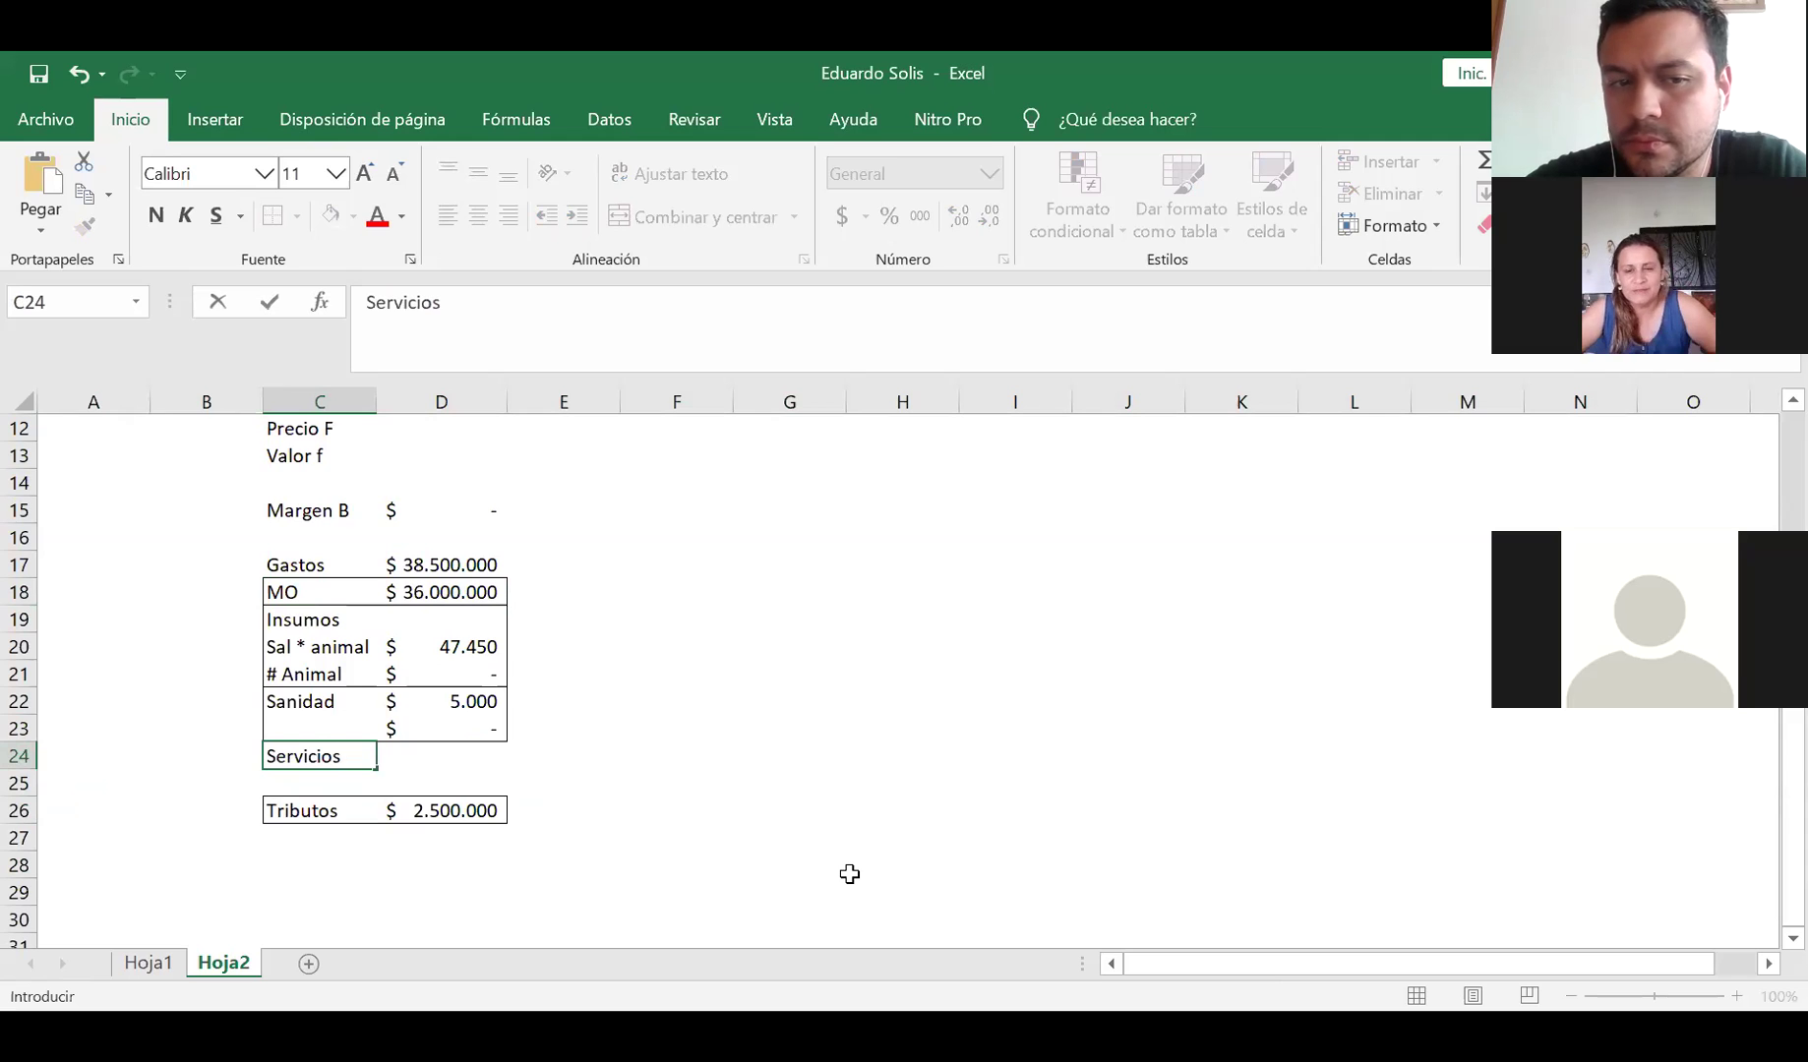
{"action": "key", "text": "Return"}
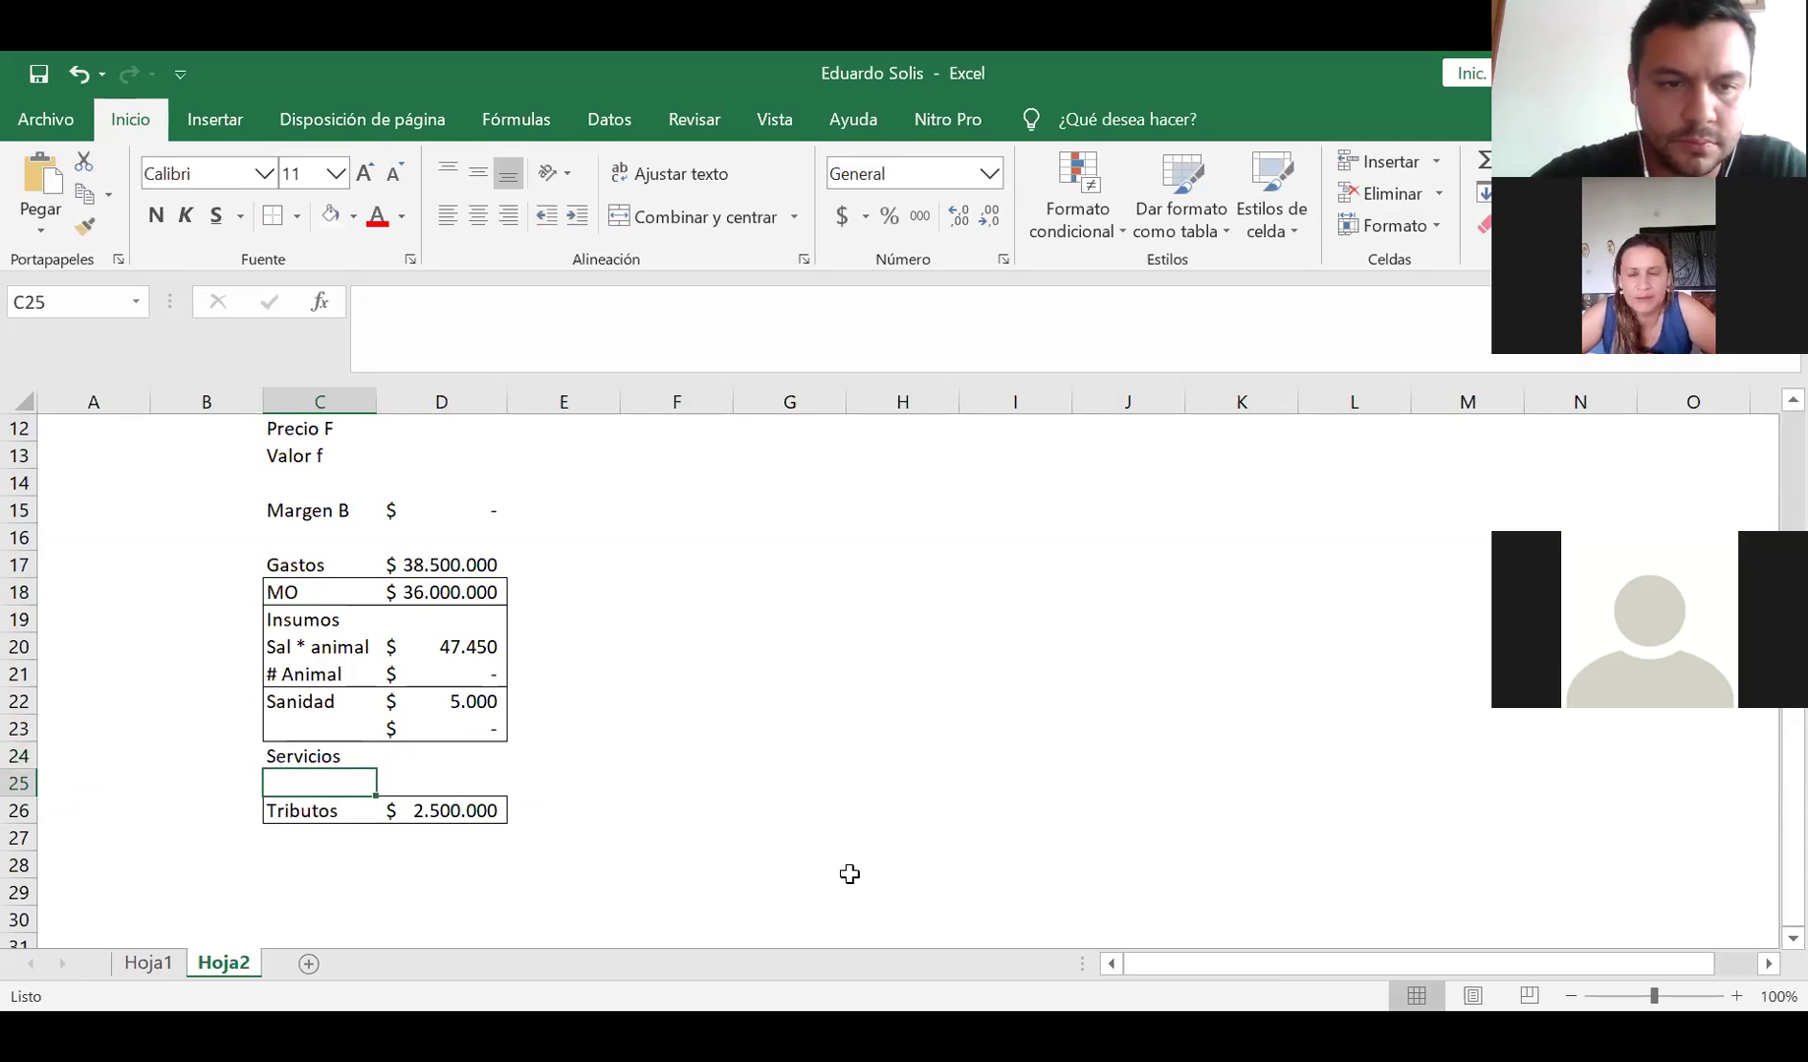
Insert two blank rows above the Tributos row and label C25 as Luz
{"action": "left_click", "coordinate": [18, 810]}
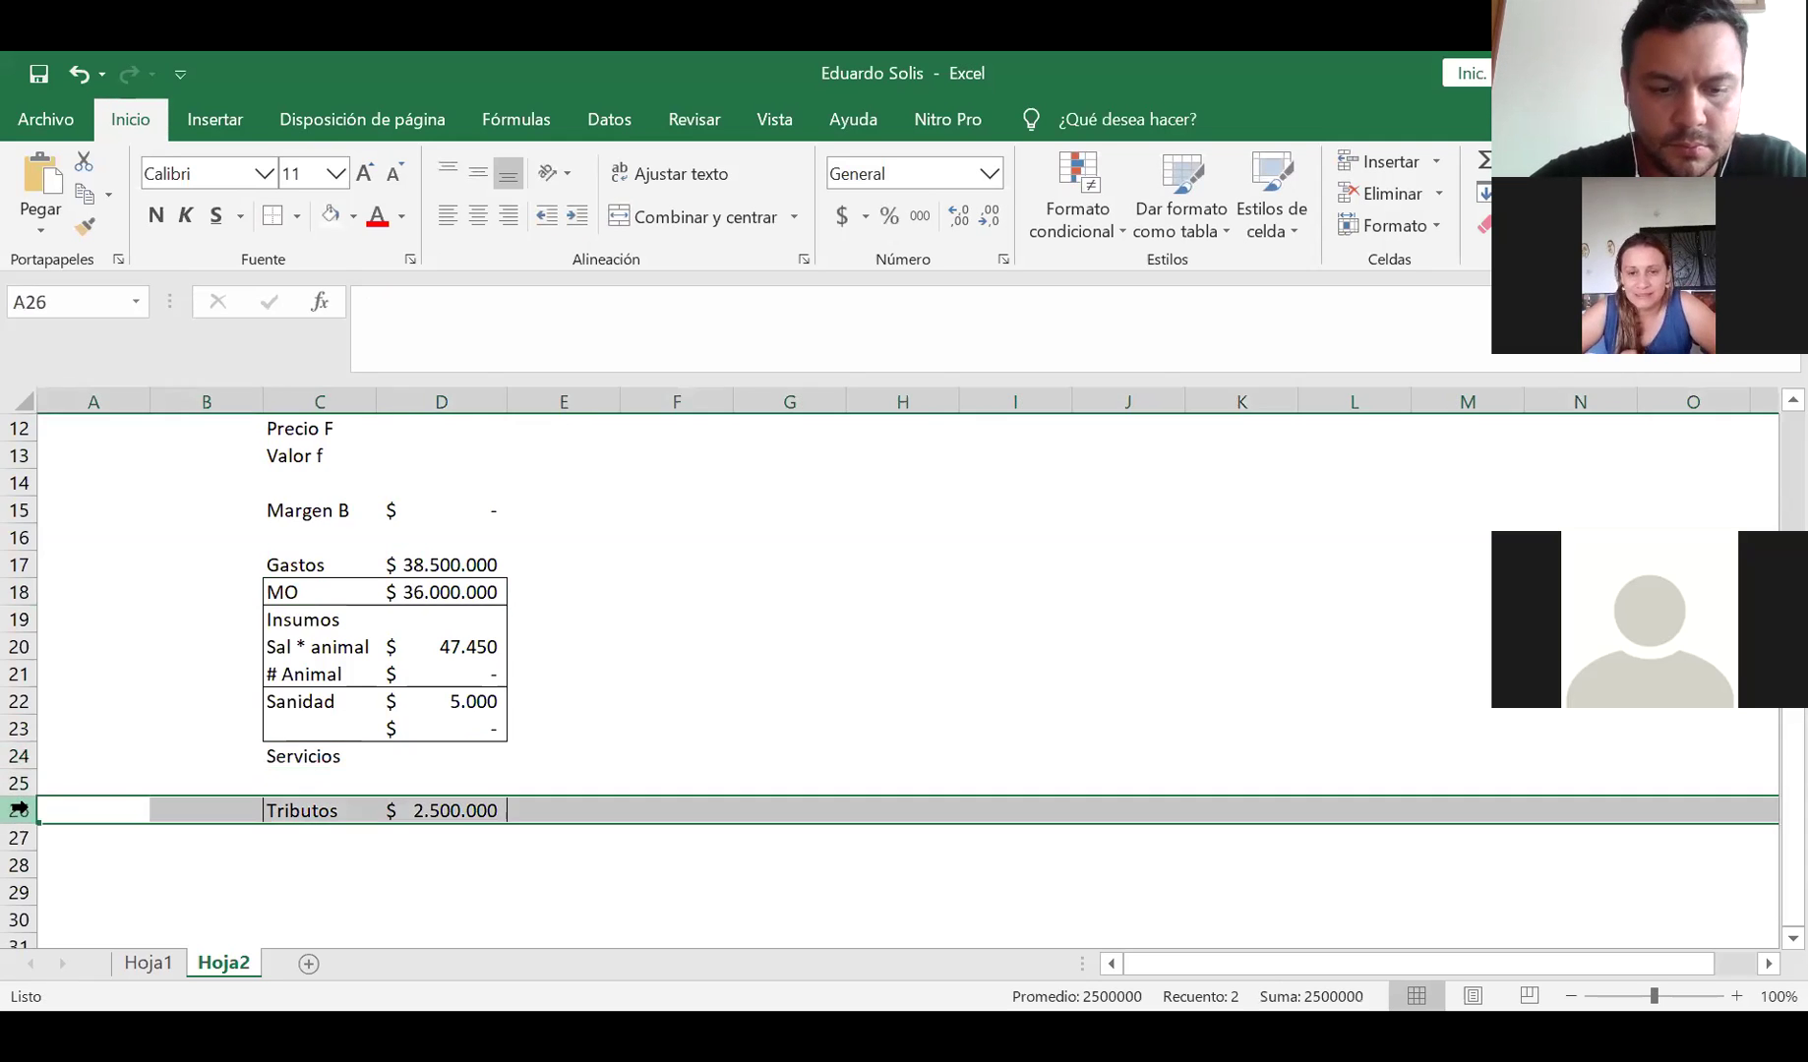
{"action": "key", "text": "ctrl+plus"}
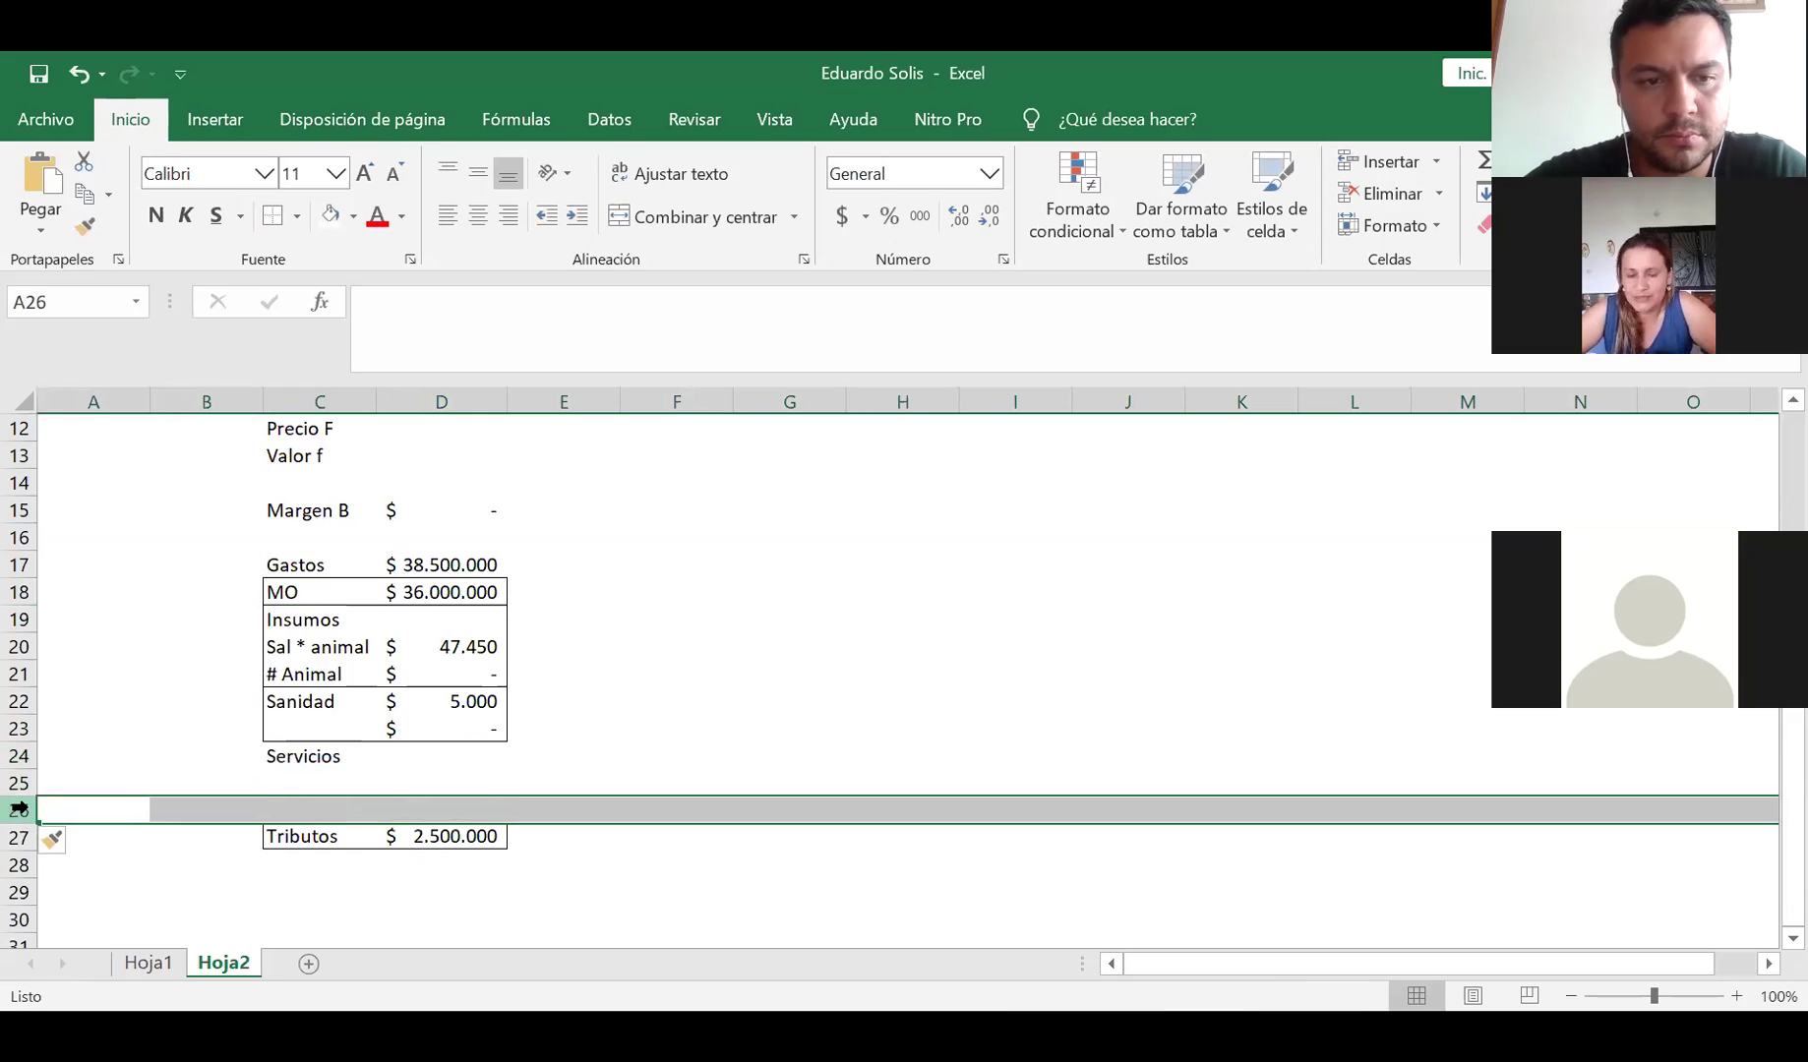
{"action": "key", "text": "ctrl+plus"}
{"action": "left_click", "coordinate": [289, 785]}
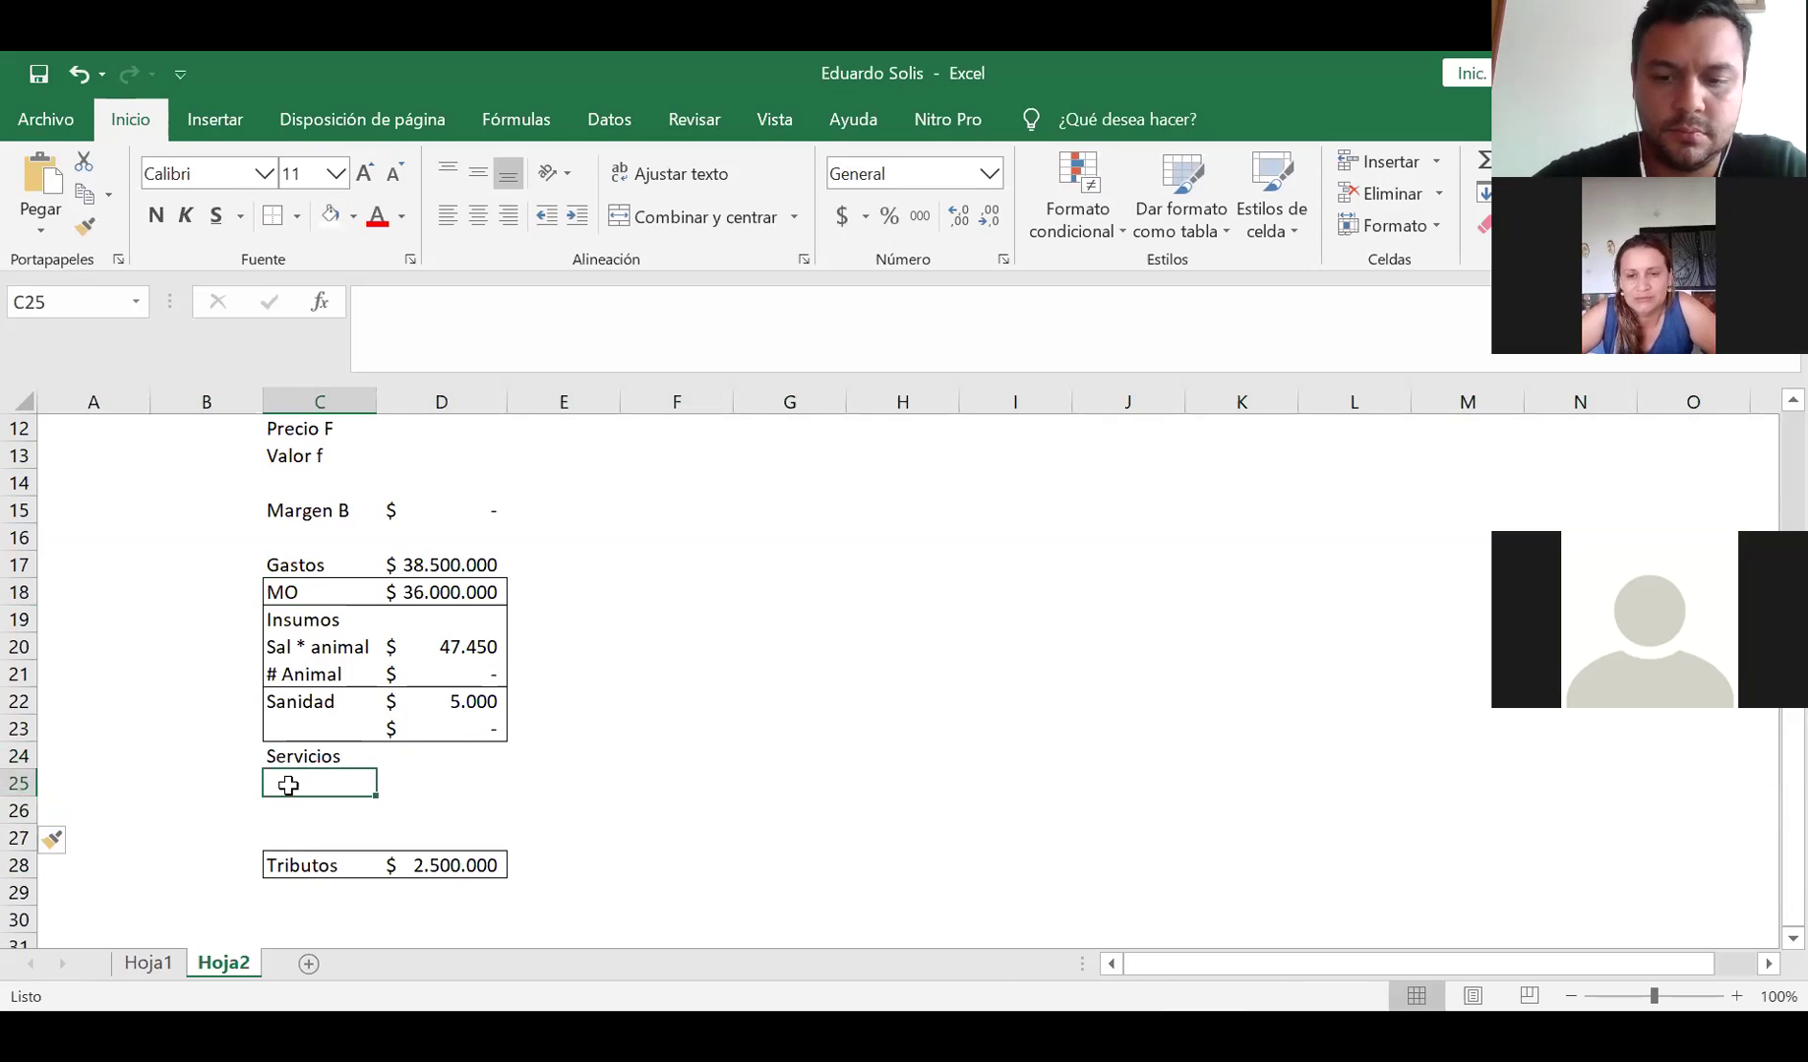
{"action": "type", "text": "Luz"}
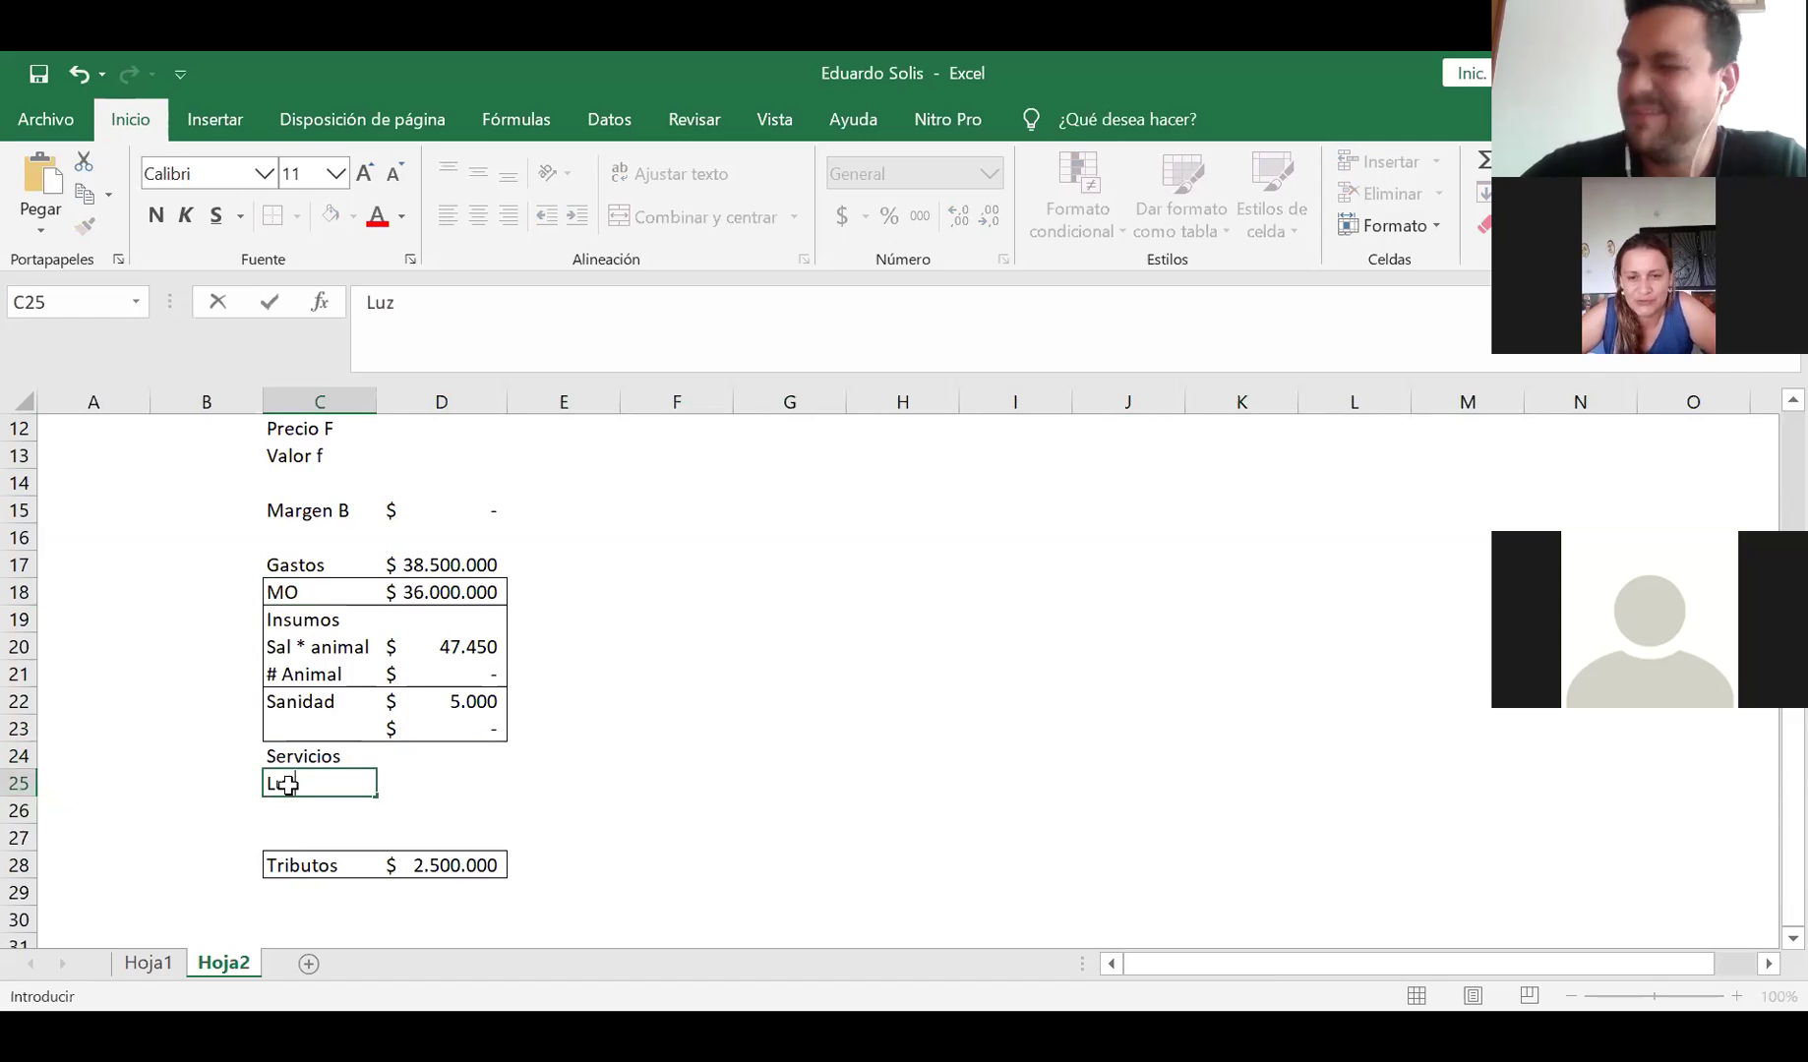
{"action": "key", "text": "Return"}
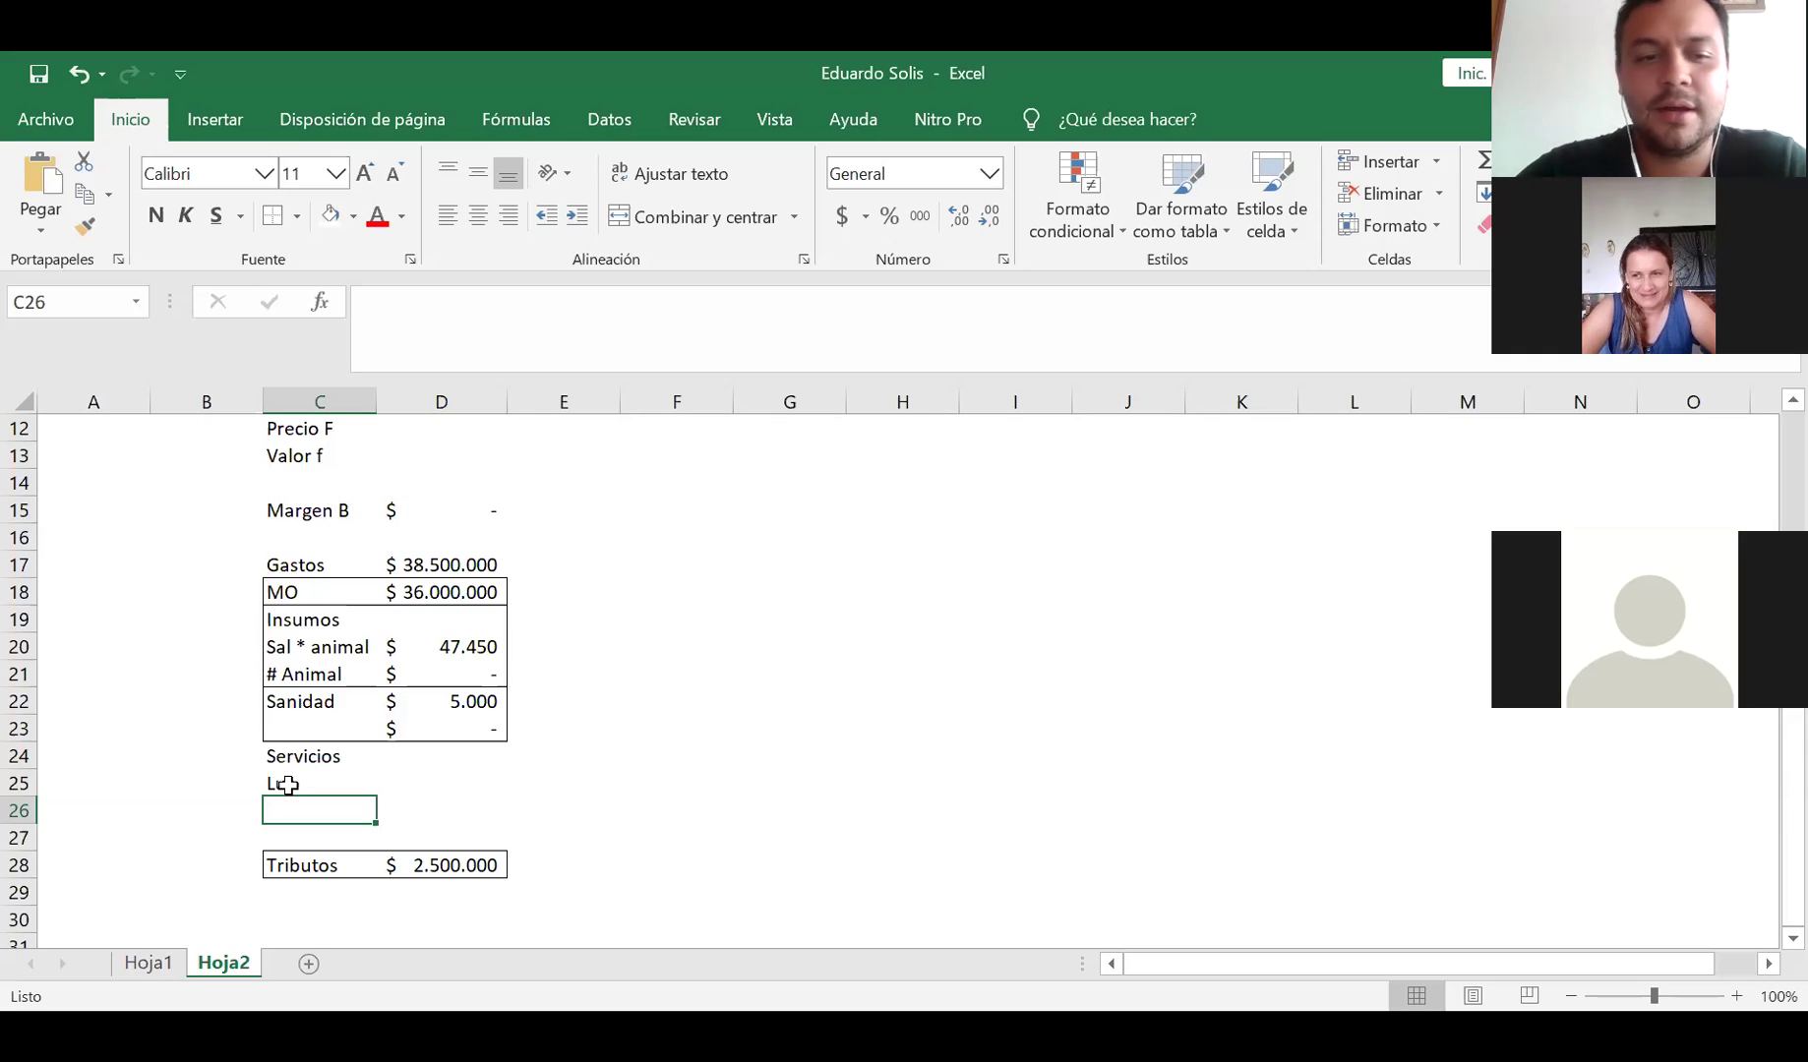
Enter the formula +150000*12 in D25 for the yearly Luz cost
{"action": "left_click", "coordinate": [465, 783]}
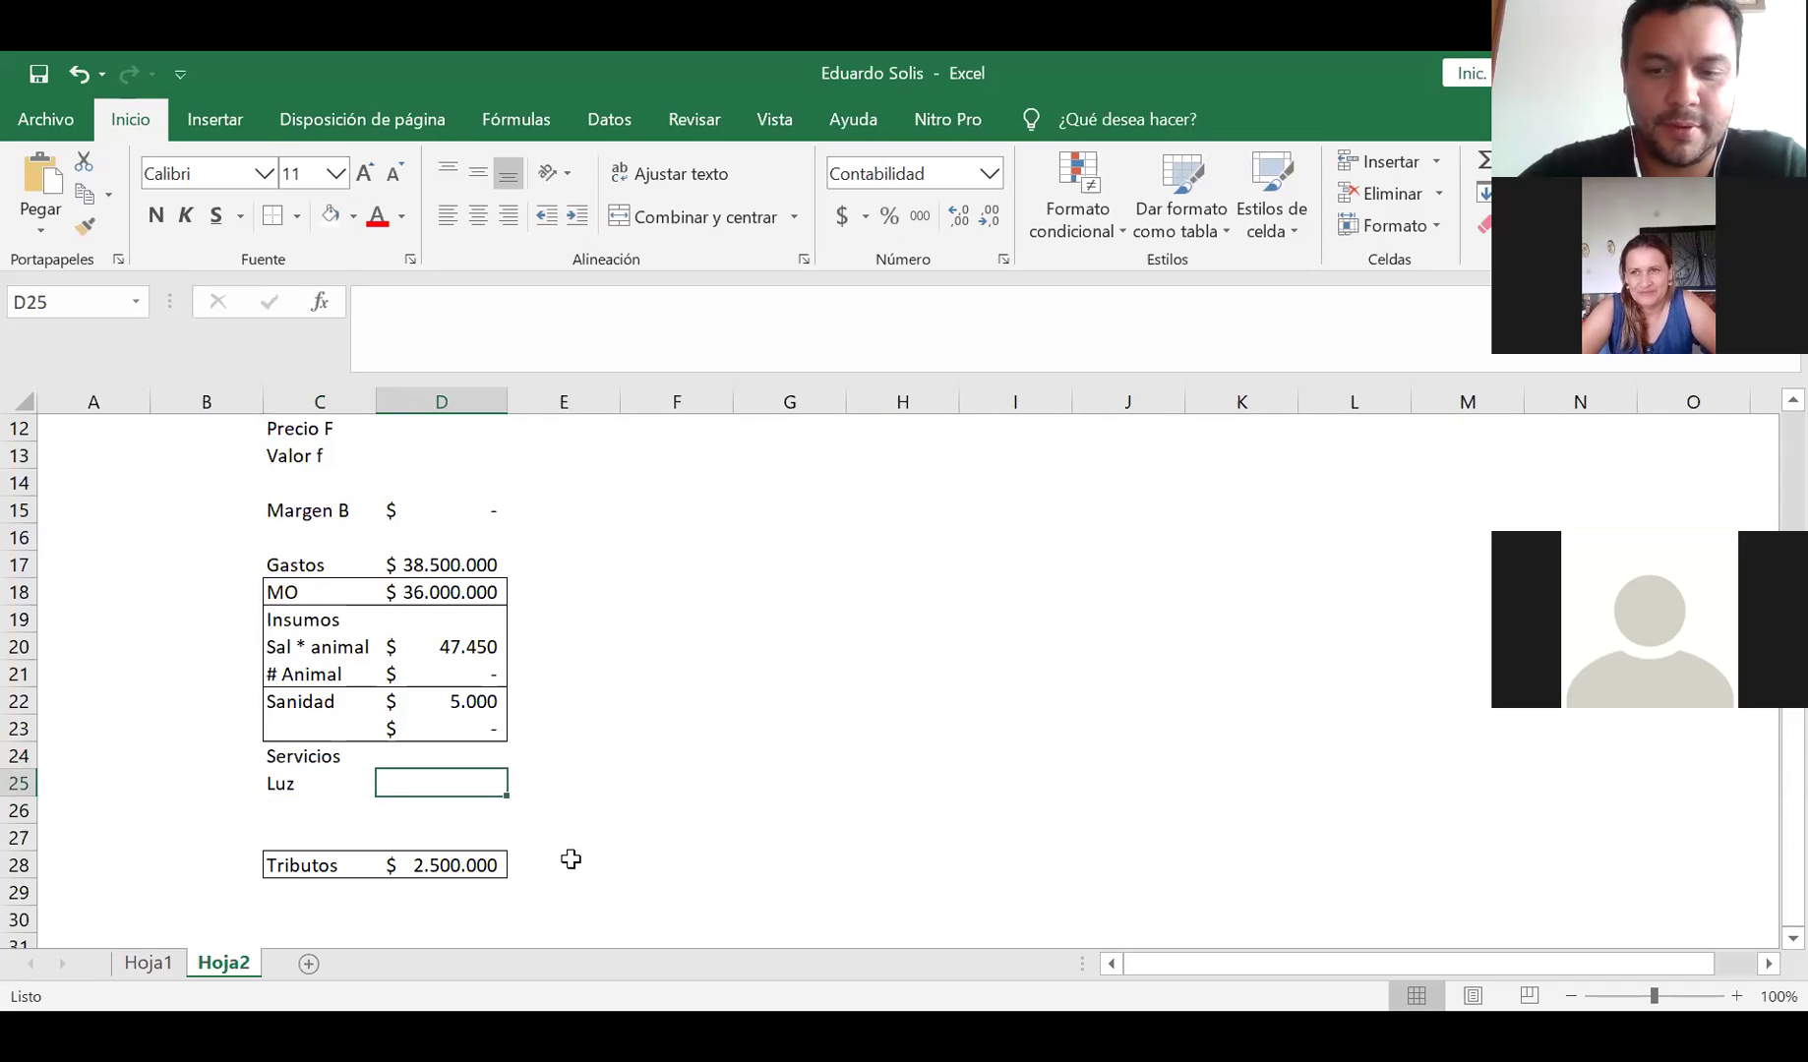
{"action": "type", "text": "+"}
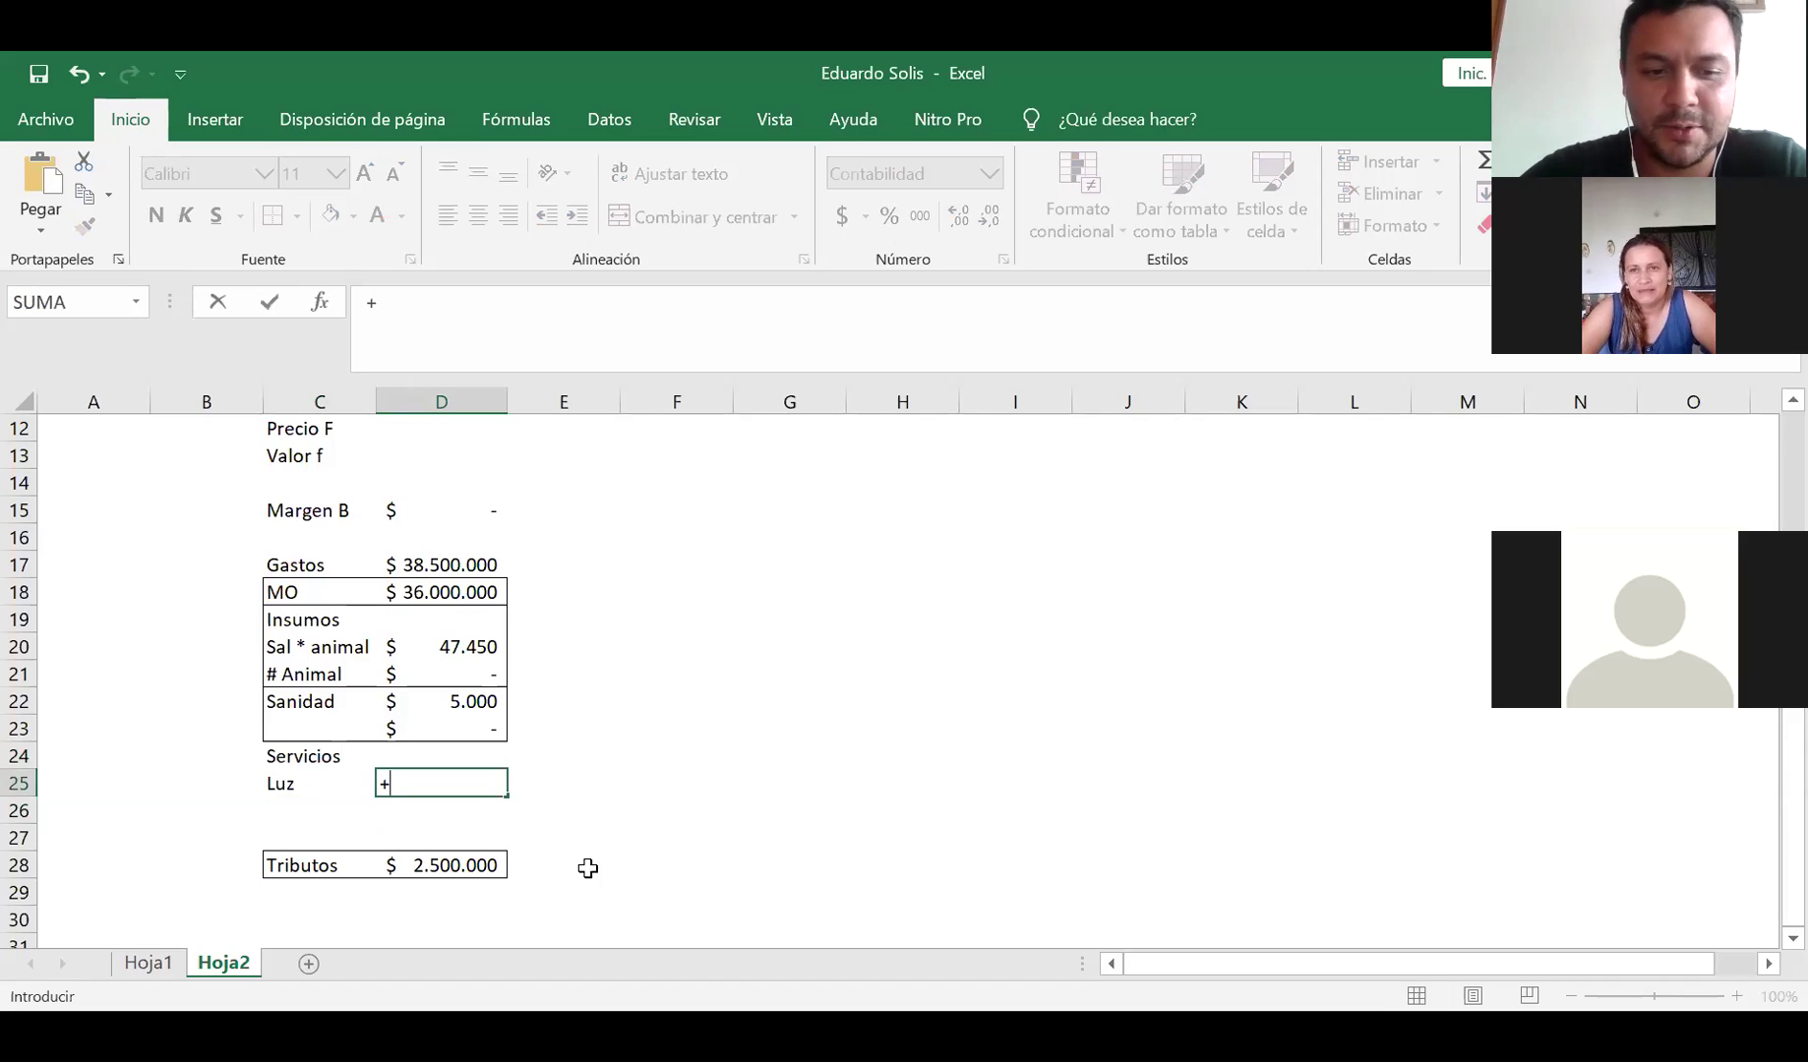
{"action": "key", "text": "Escape"}
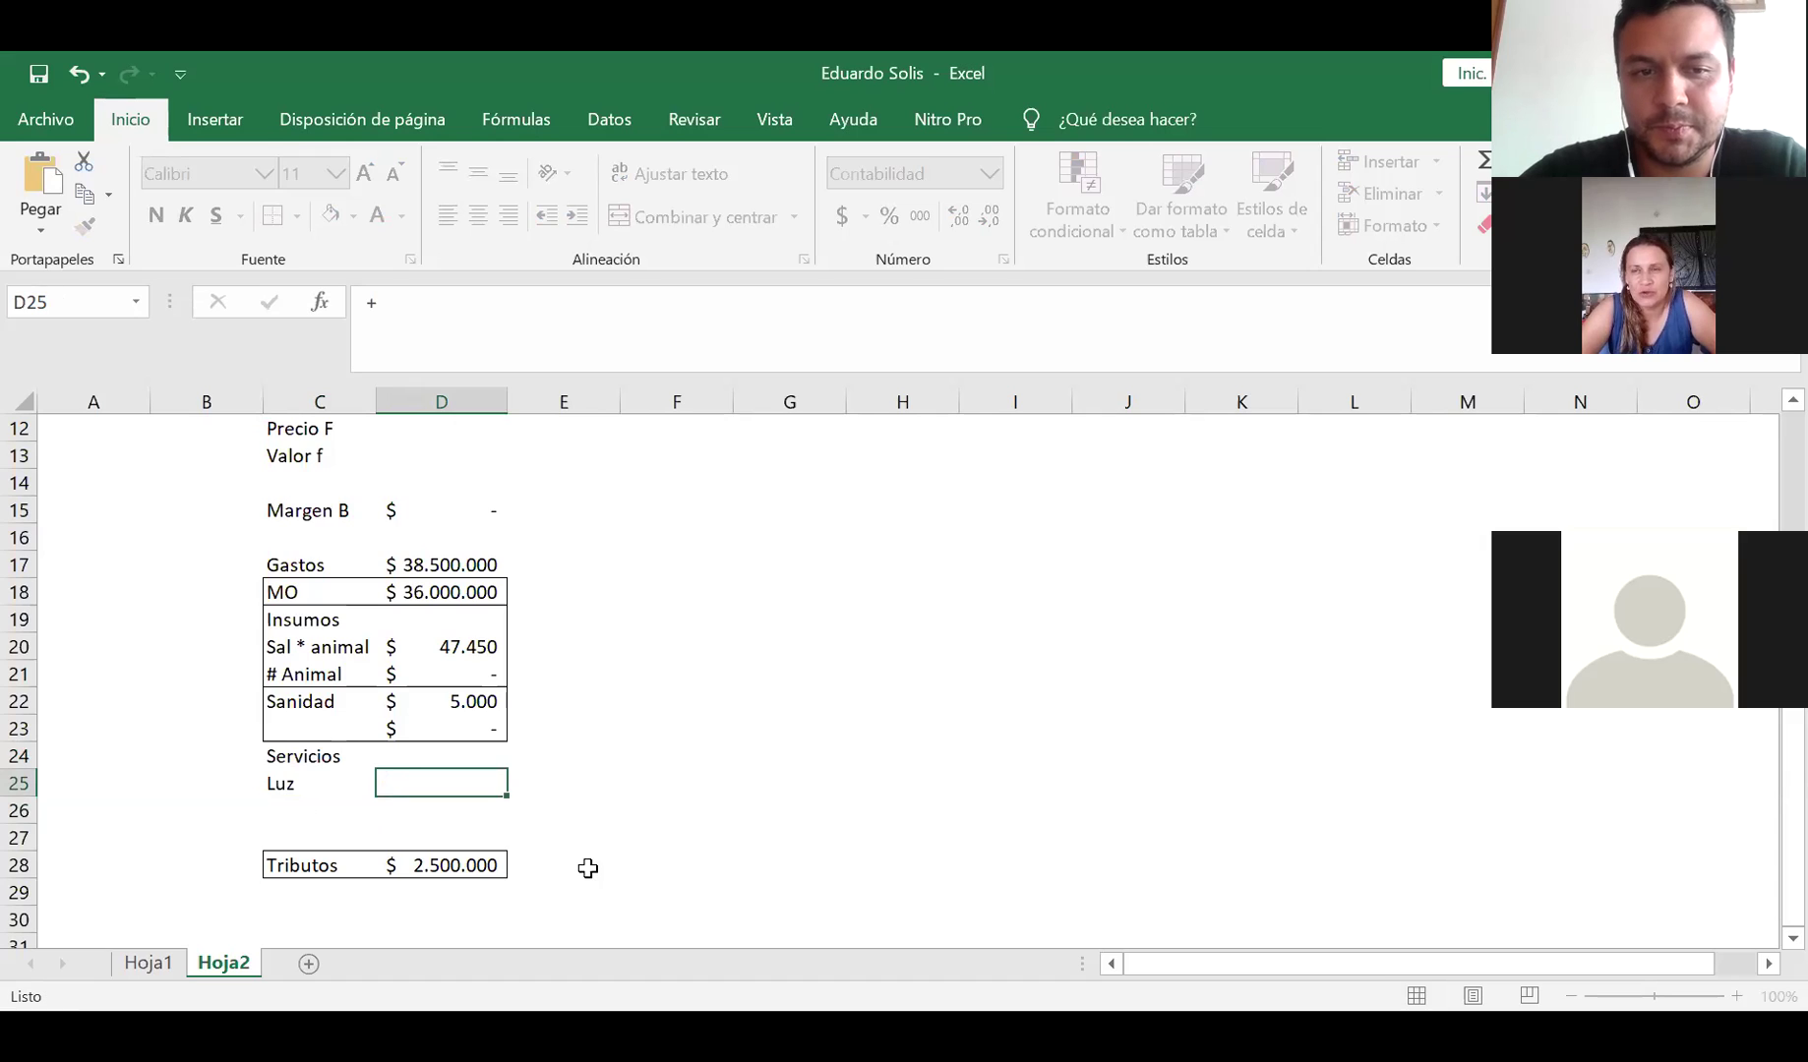
{"action": "type", "text": "+"}
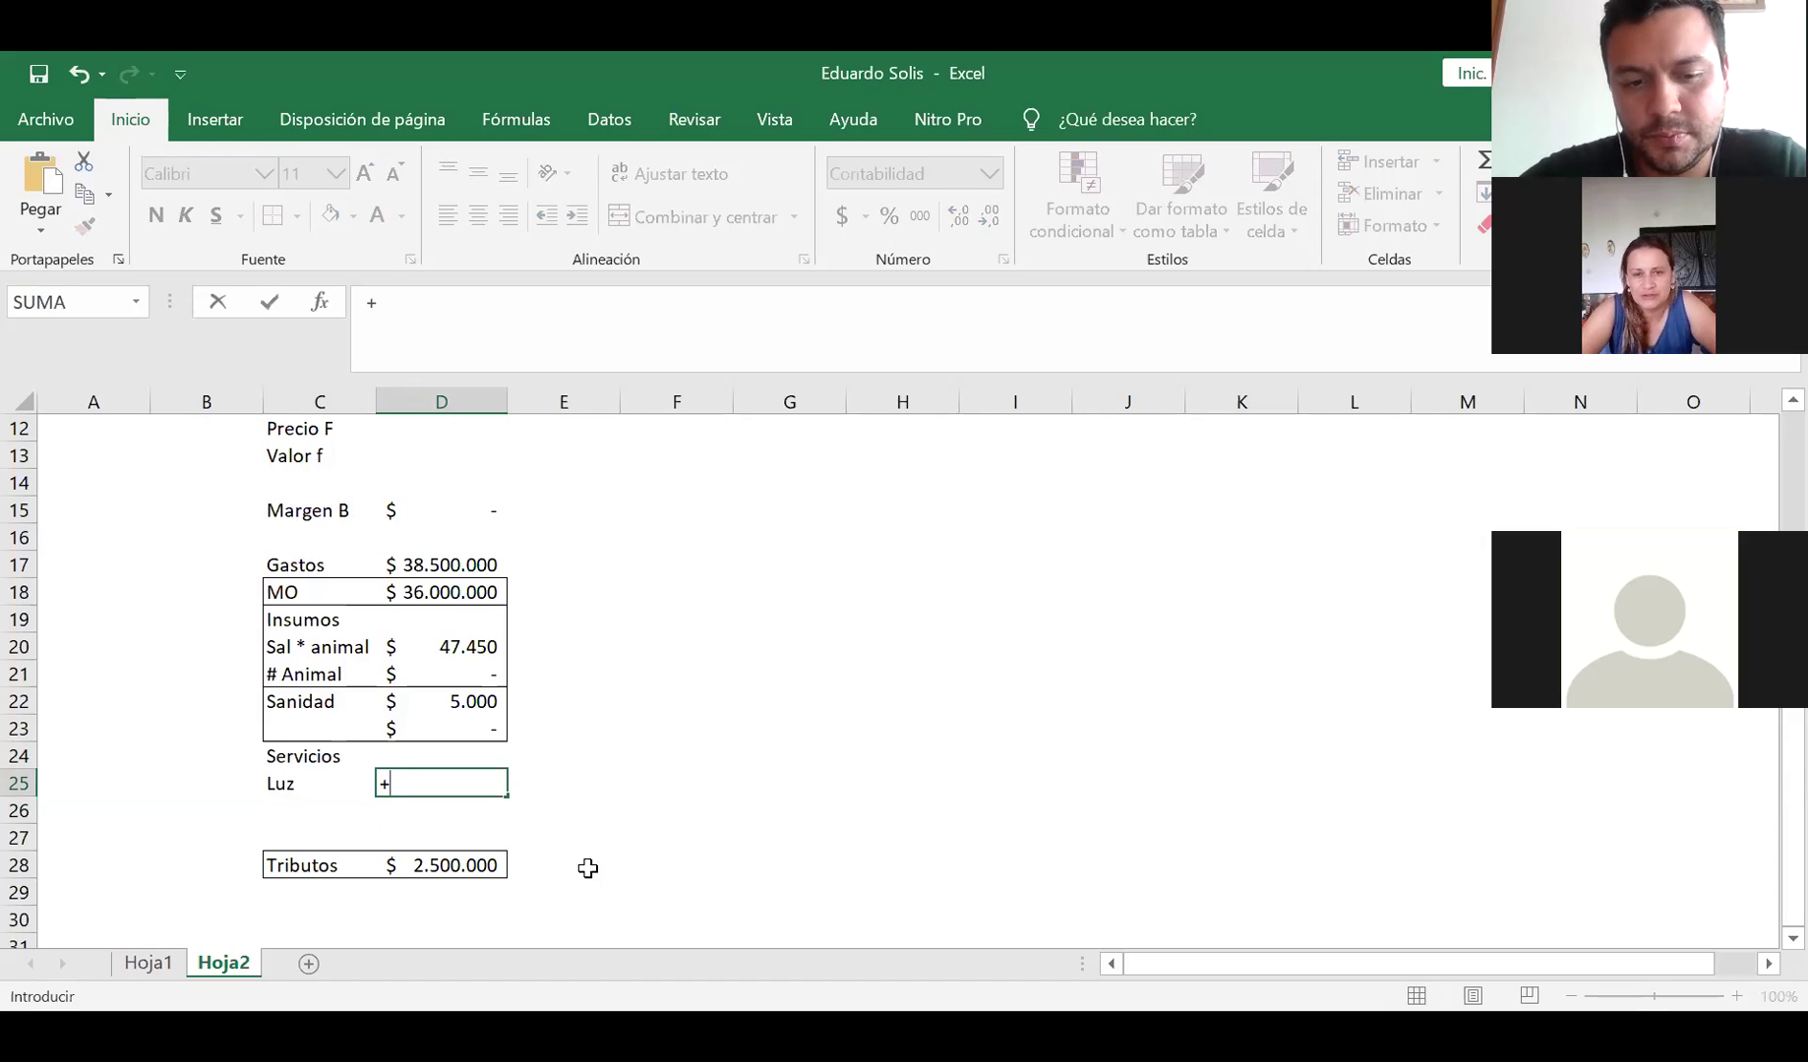
{"action": "type", "text": "150000*12"}
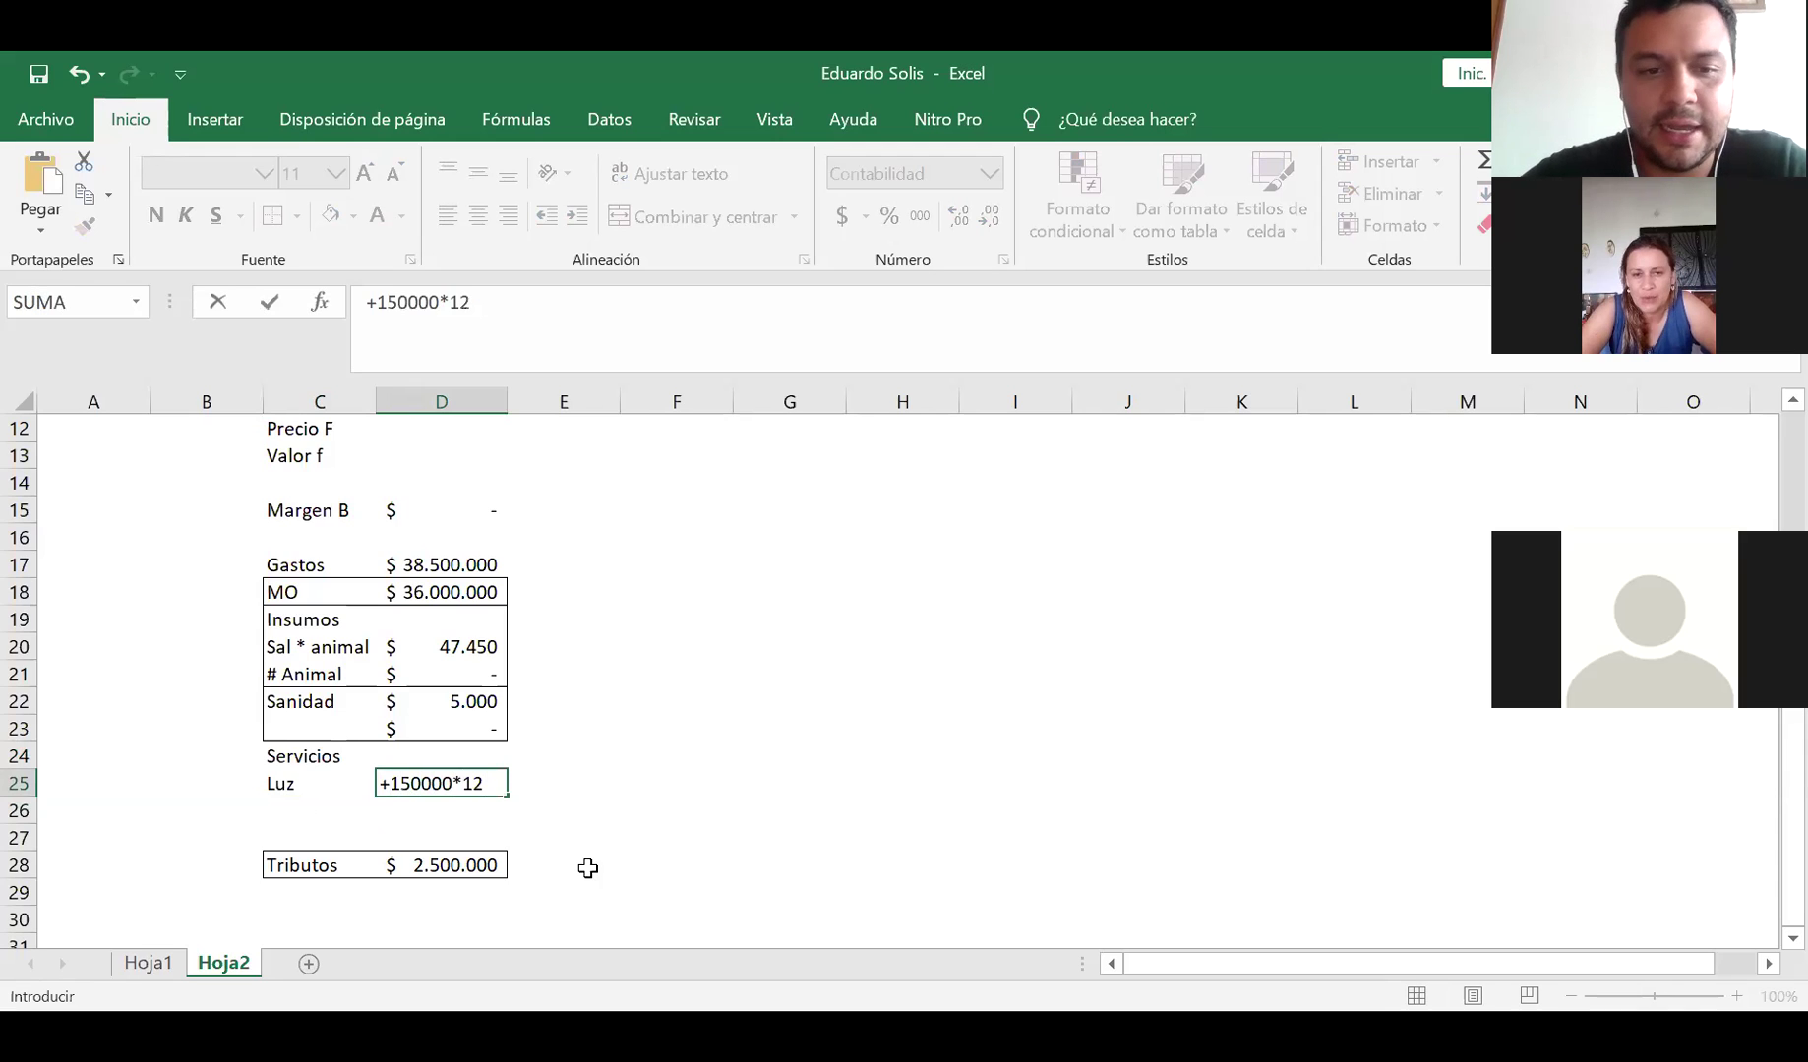
{"action": "key", "text": "Return"}
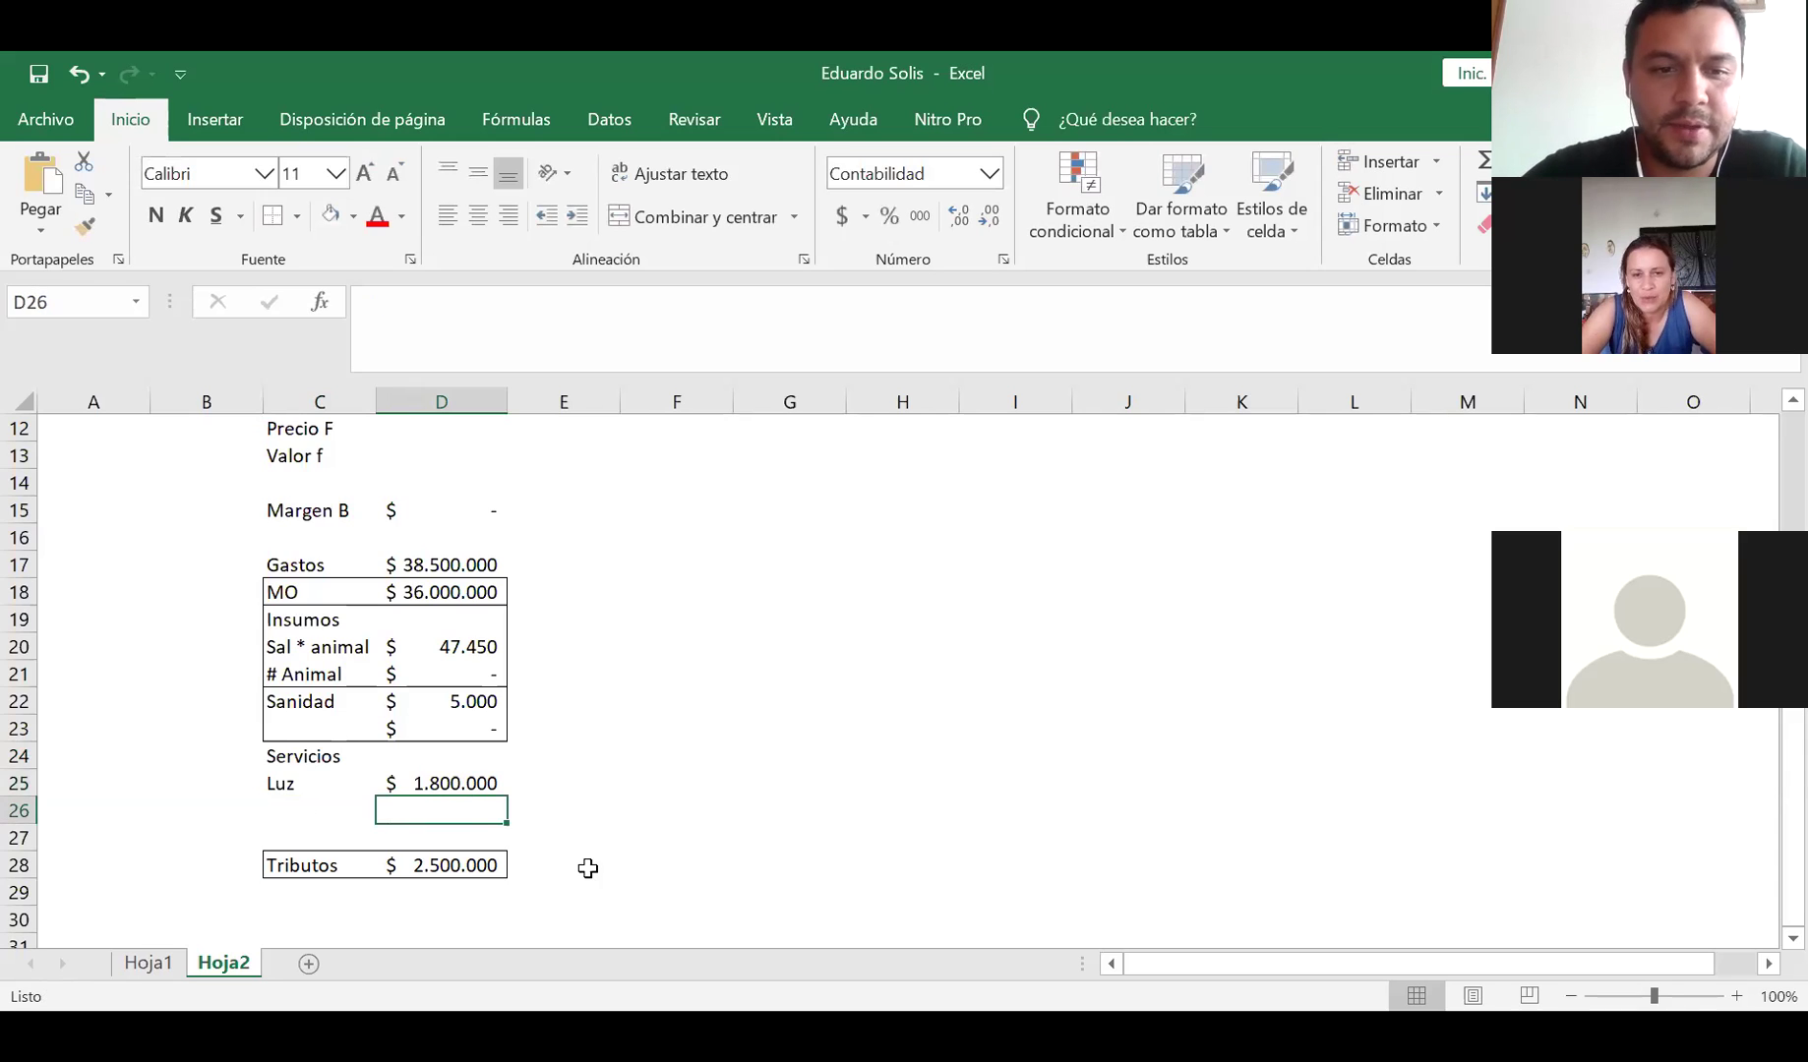
Add the Luz cost D25 to the Gastos formula in D17, making it =+D18+D28+D23+D25
{"action": "left_click", "coordinate": [414, 564]}
{"action": "left_click", "coordinate": [630, 303]}
{"action": "type", "text": "+"}
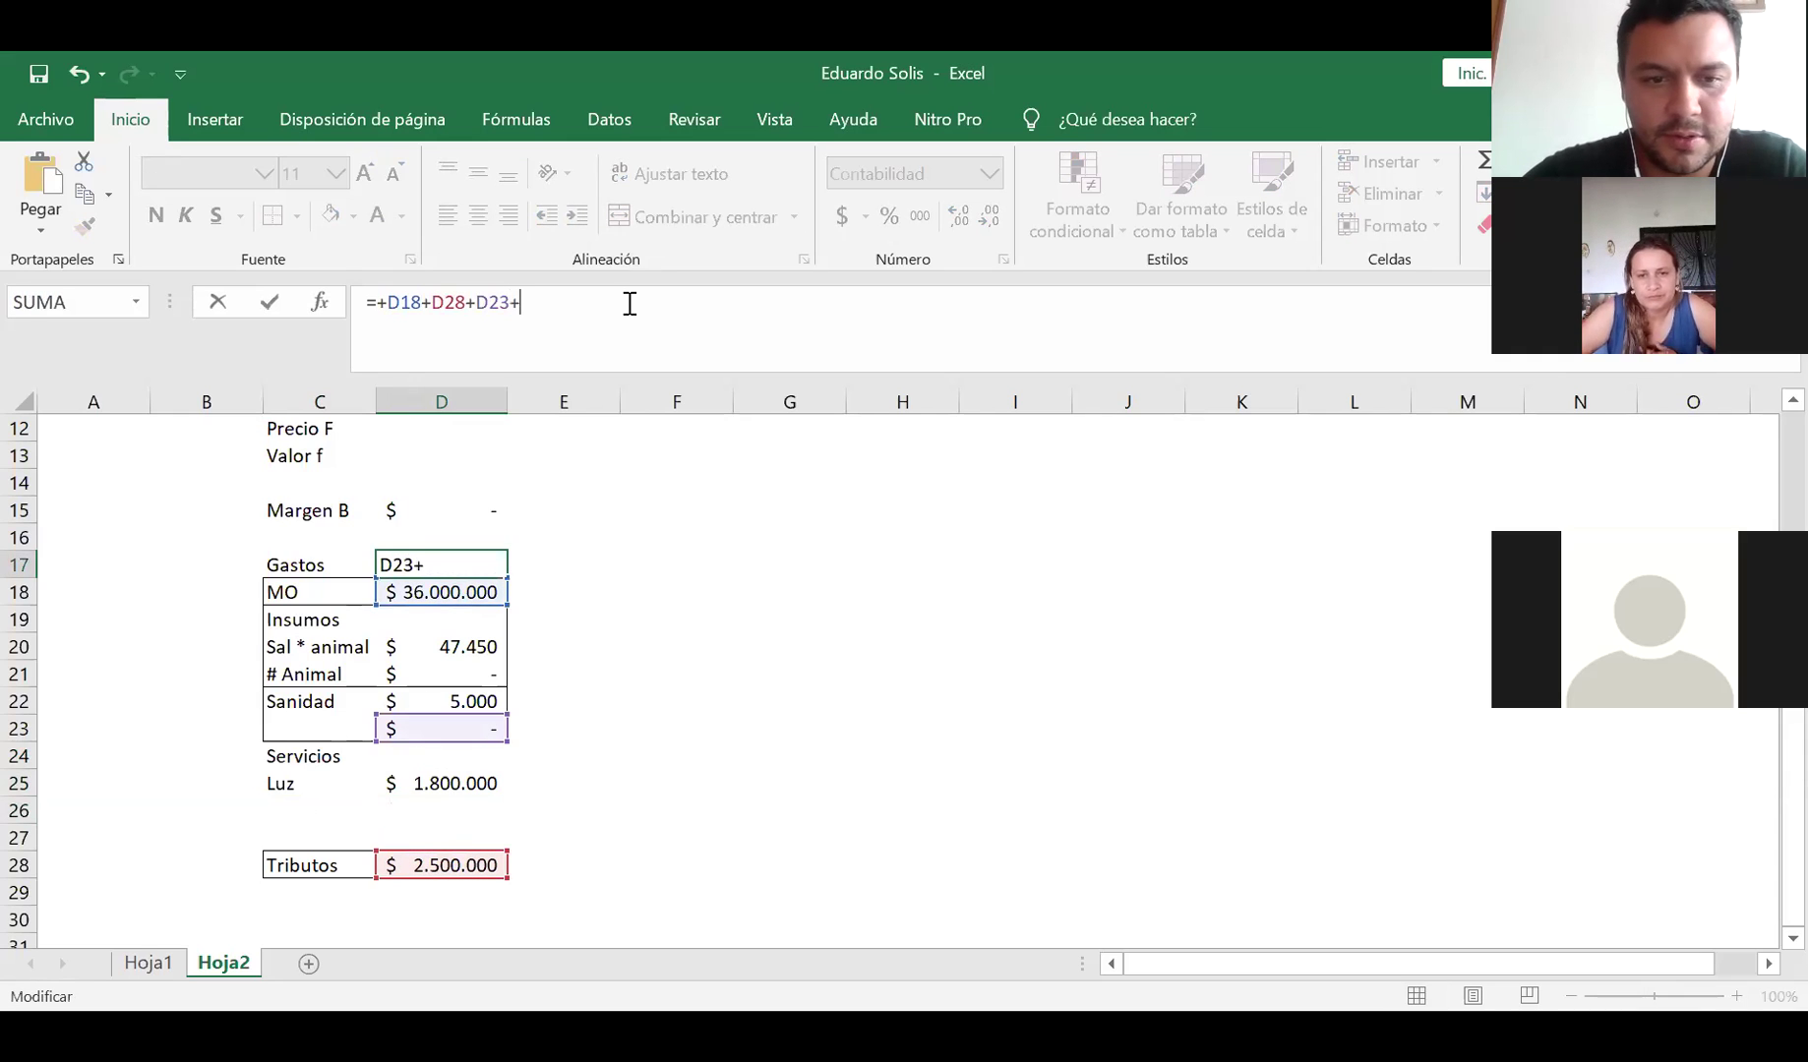
{"action": "left_click", "coordinate": [434, 783]}
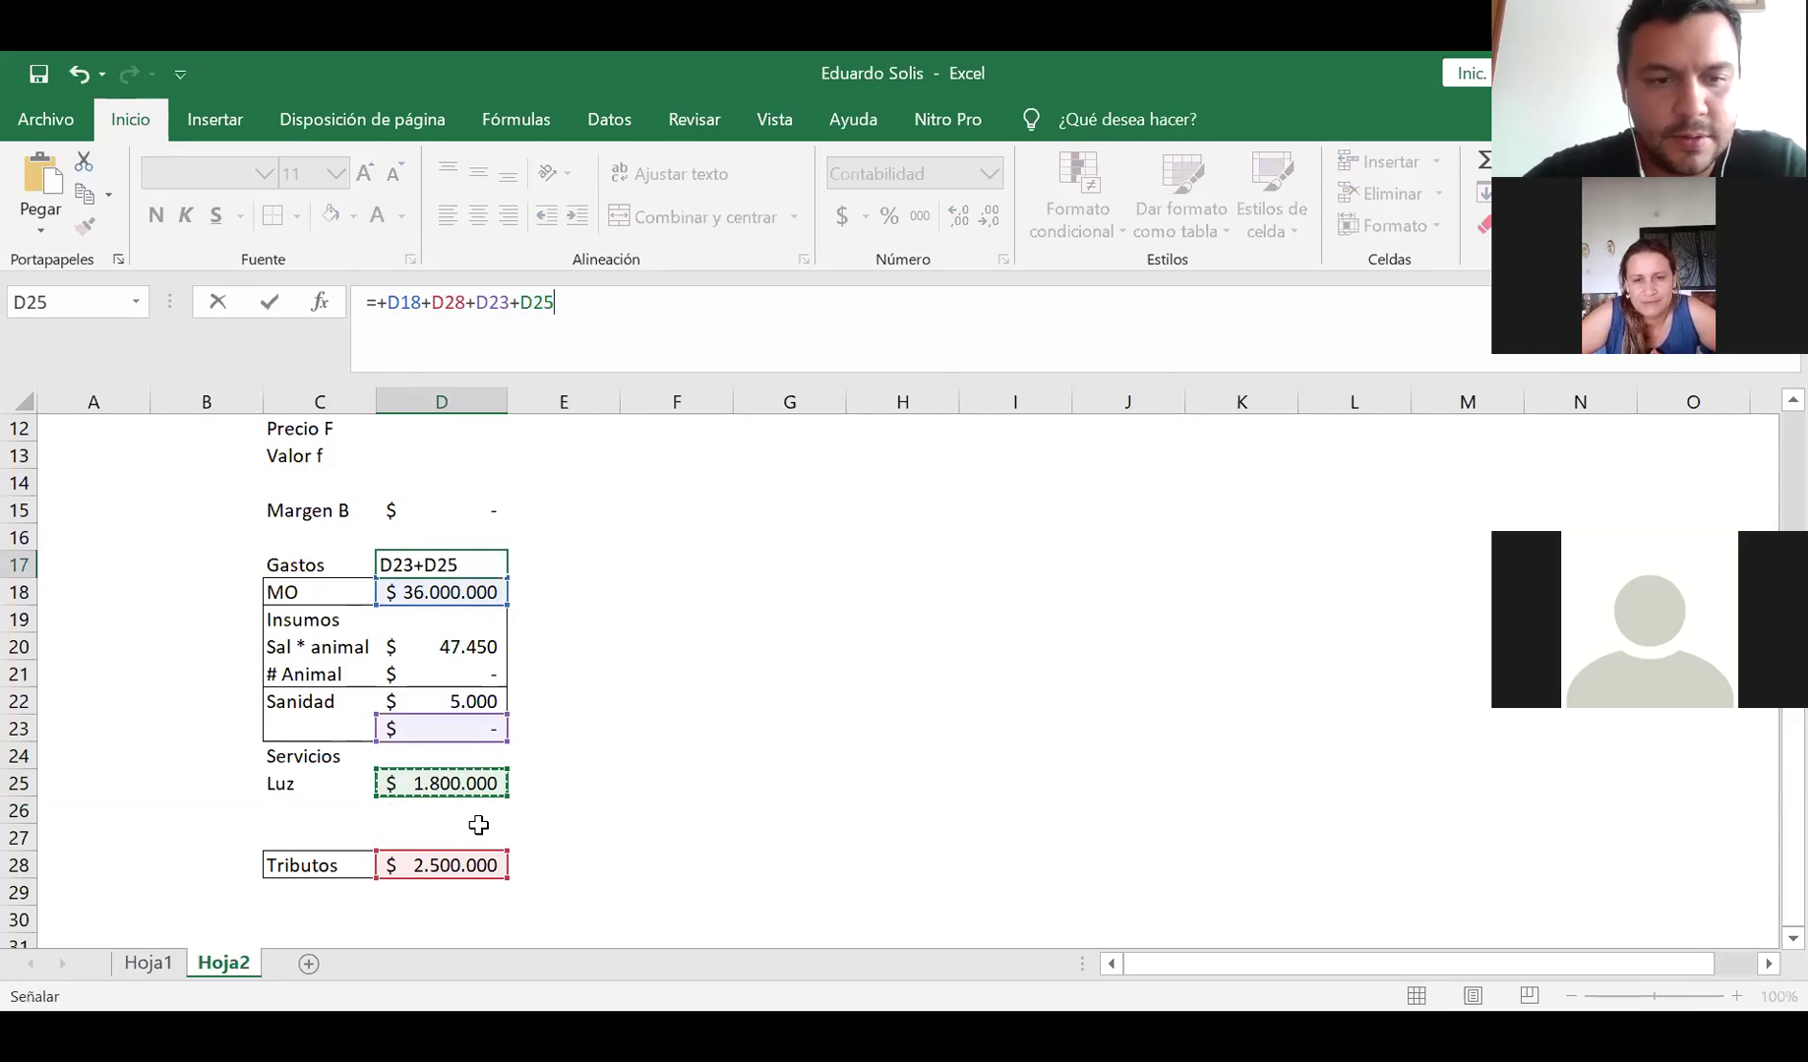
{"action": "key", "text": "Return"}
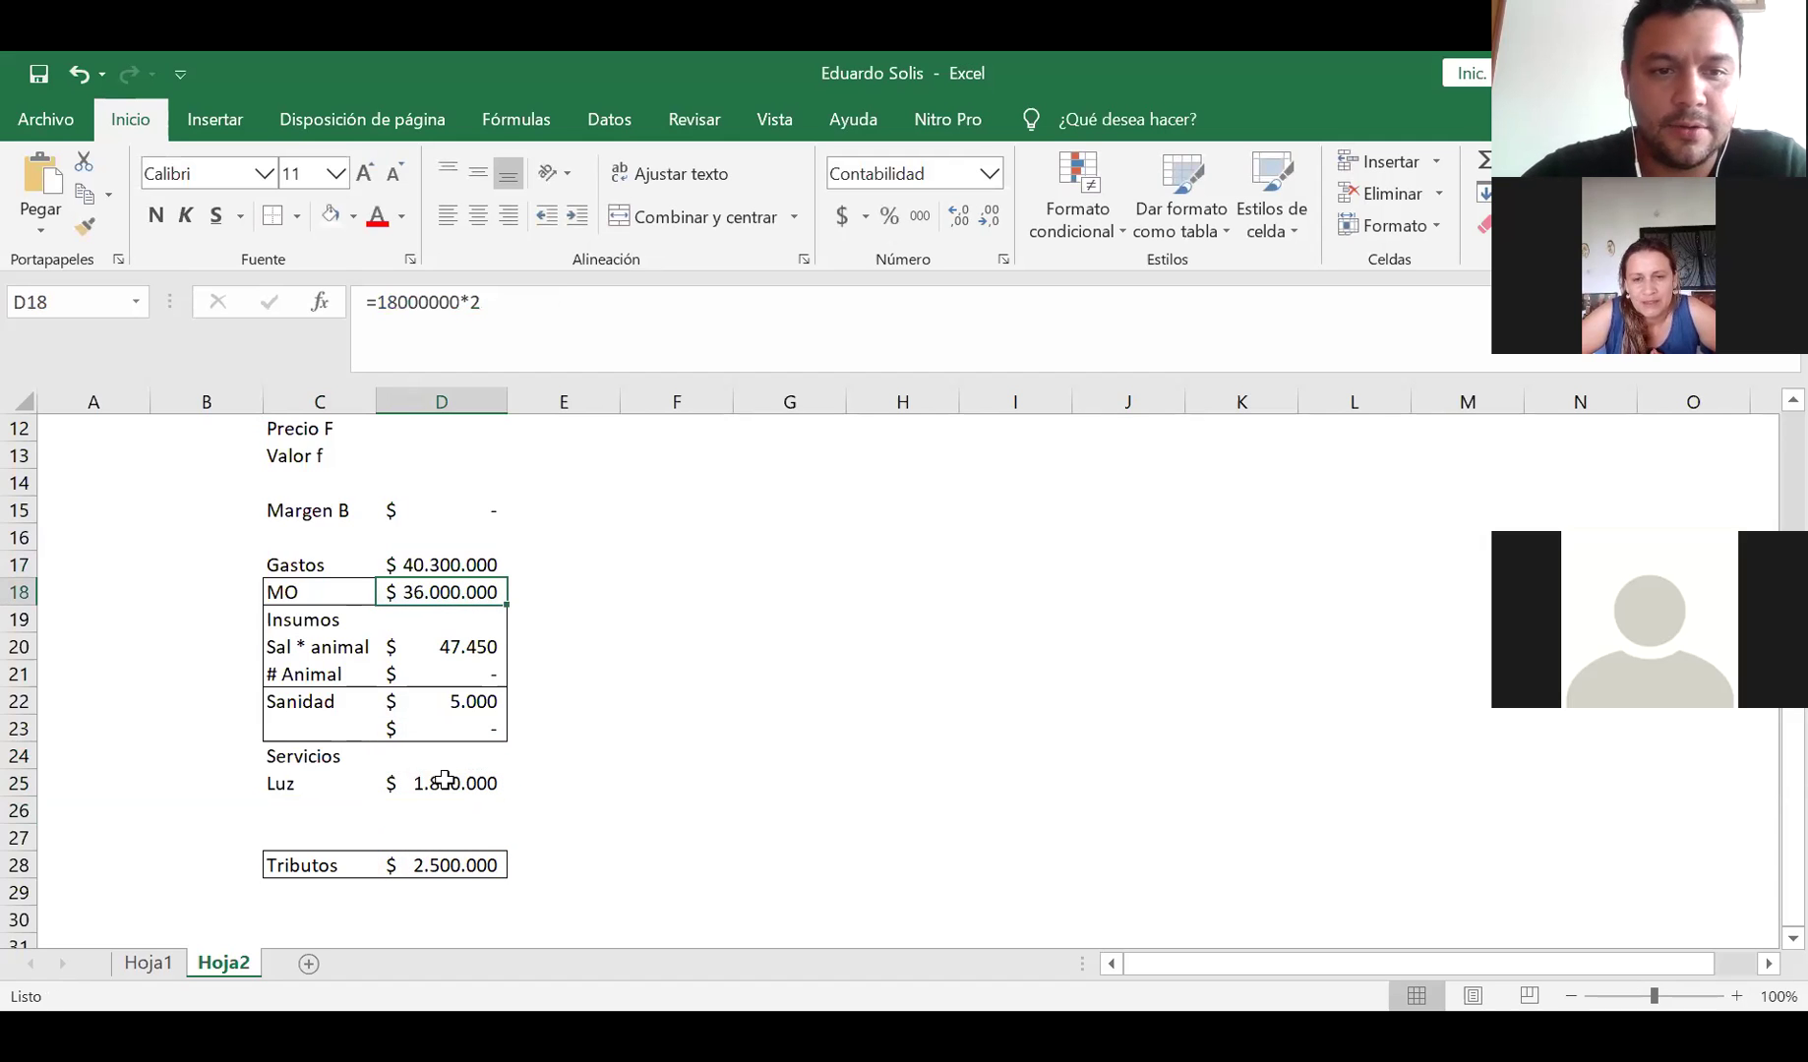
Insert two rows below the Sanidad amount and move the Sanidad total row C25:D25 back up to C23:D23
{"action": "left_click", "coordinate": [293, 802]}
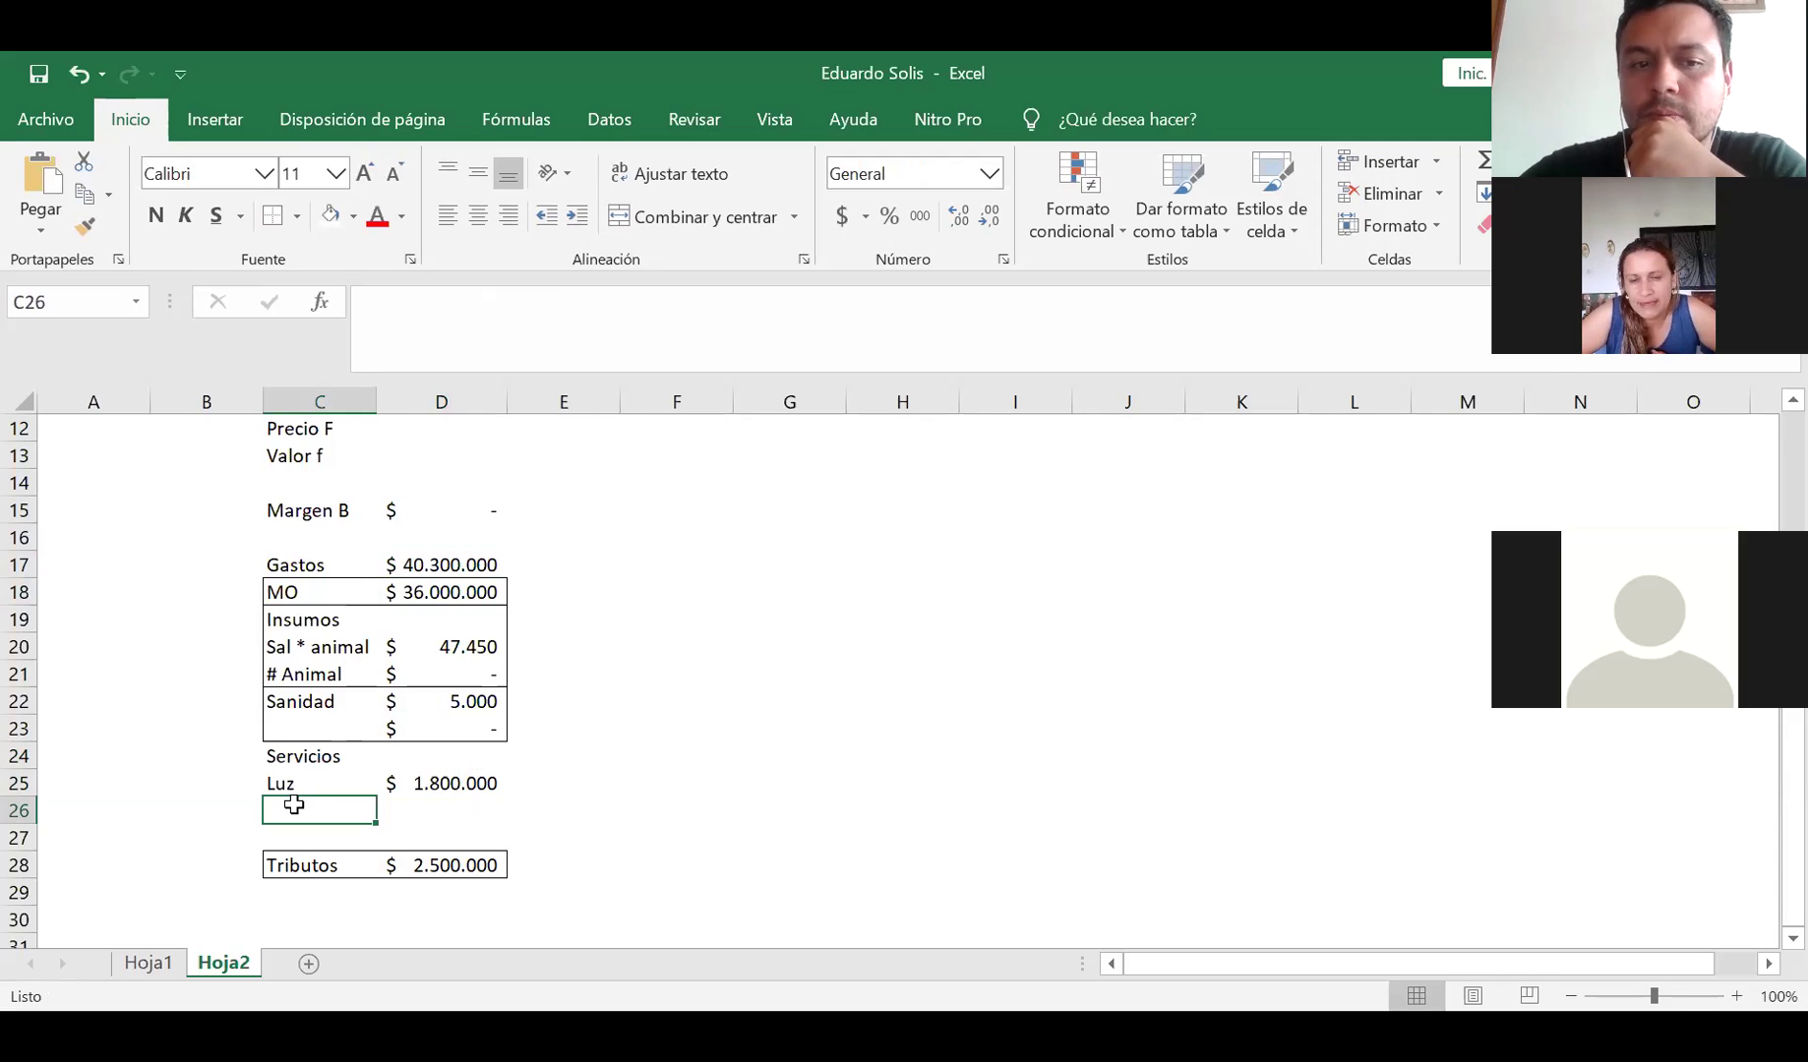
{"action": "left_click", "coordinate": [18, 728]}
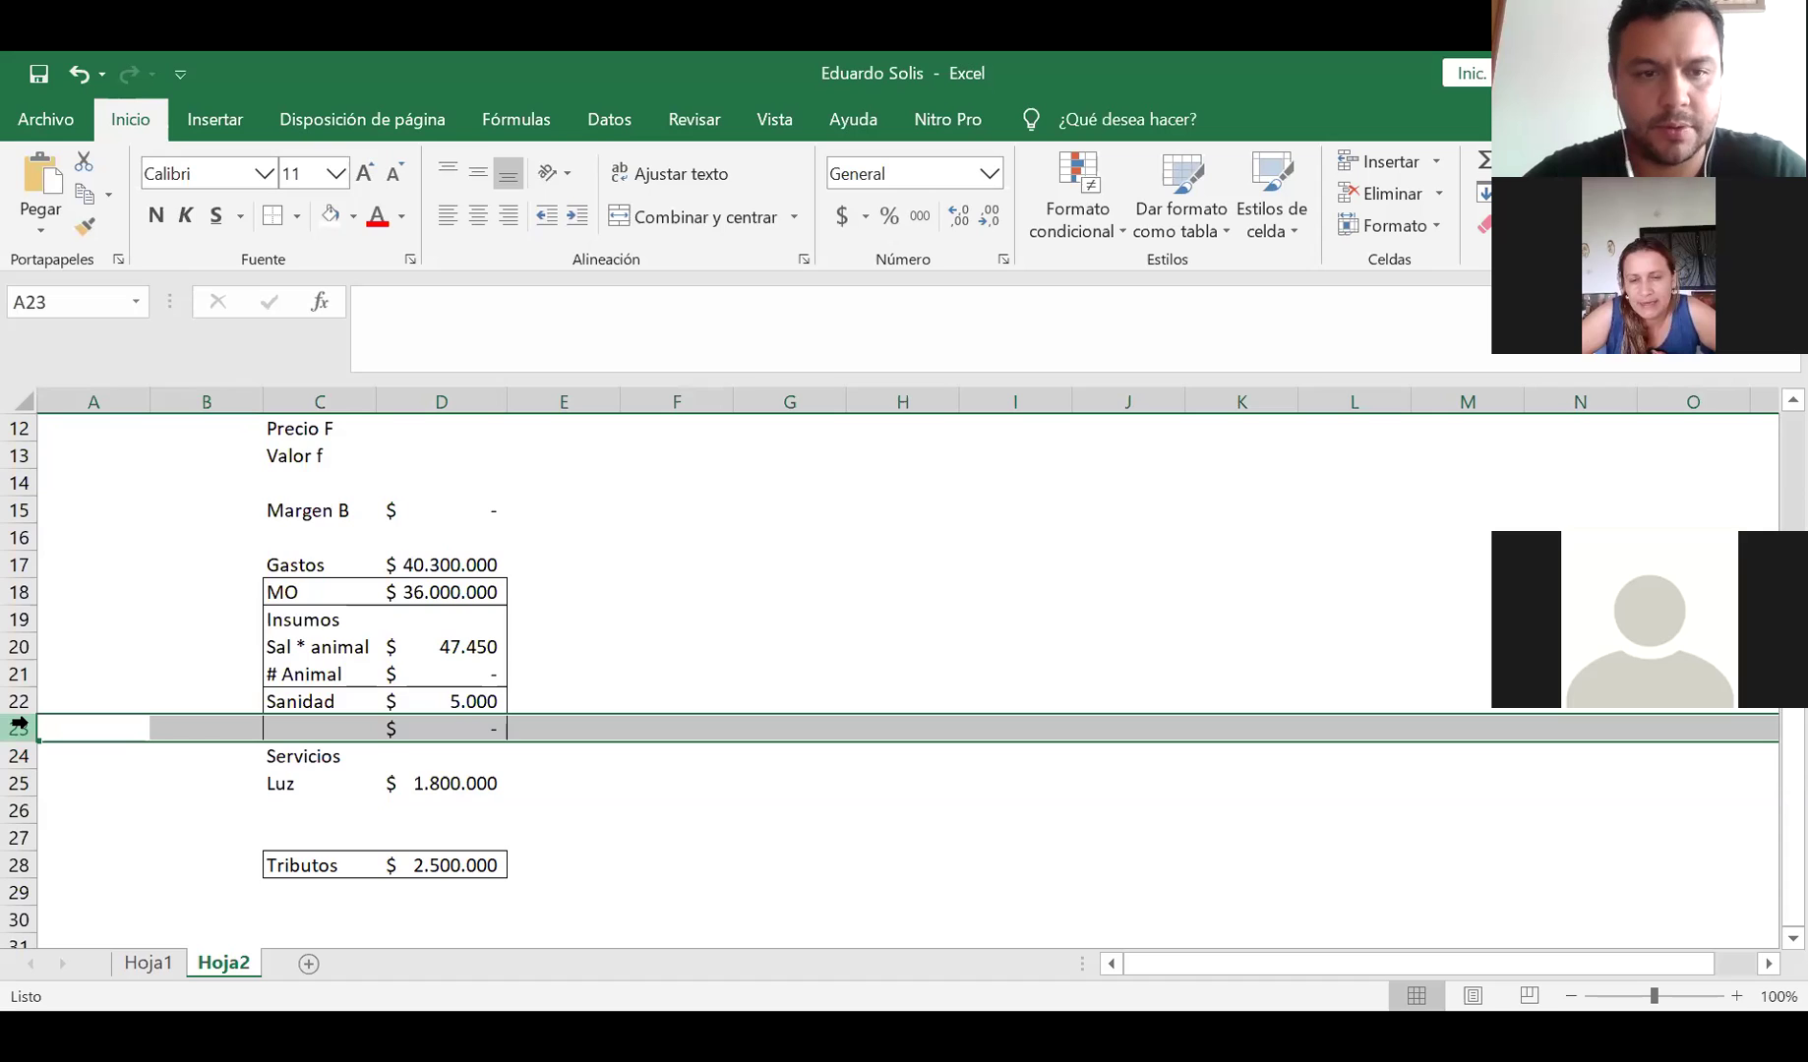
{"action": "key", "text": "ctrl+plus"}
{"action": "key", "text": "ctrl+plus"}
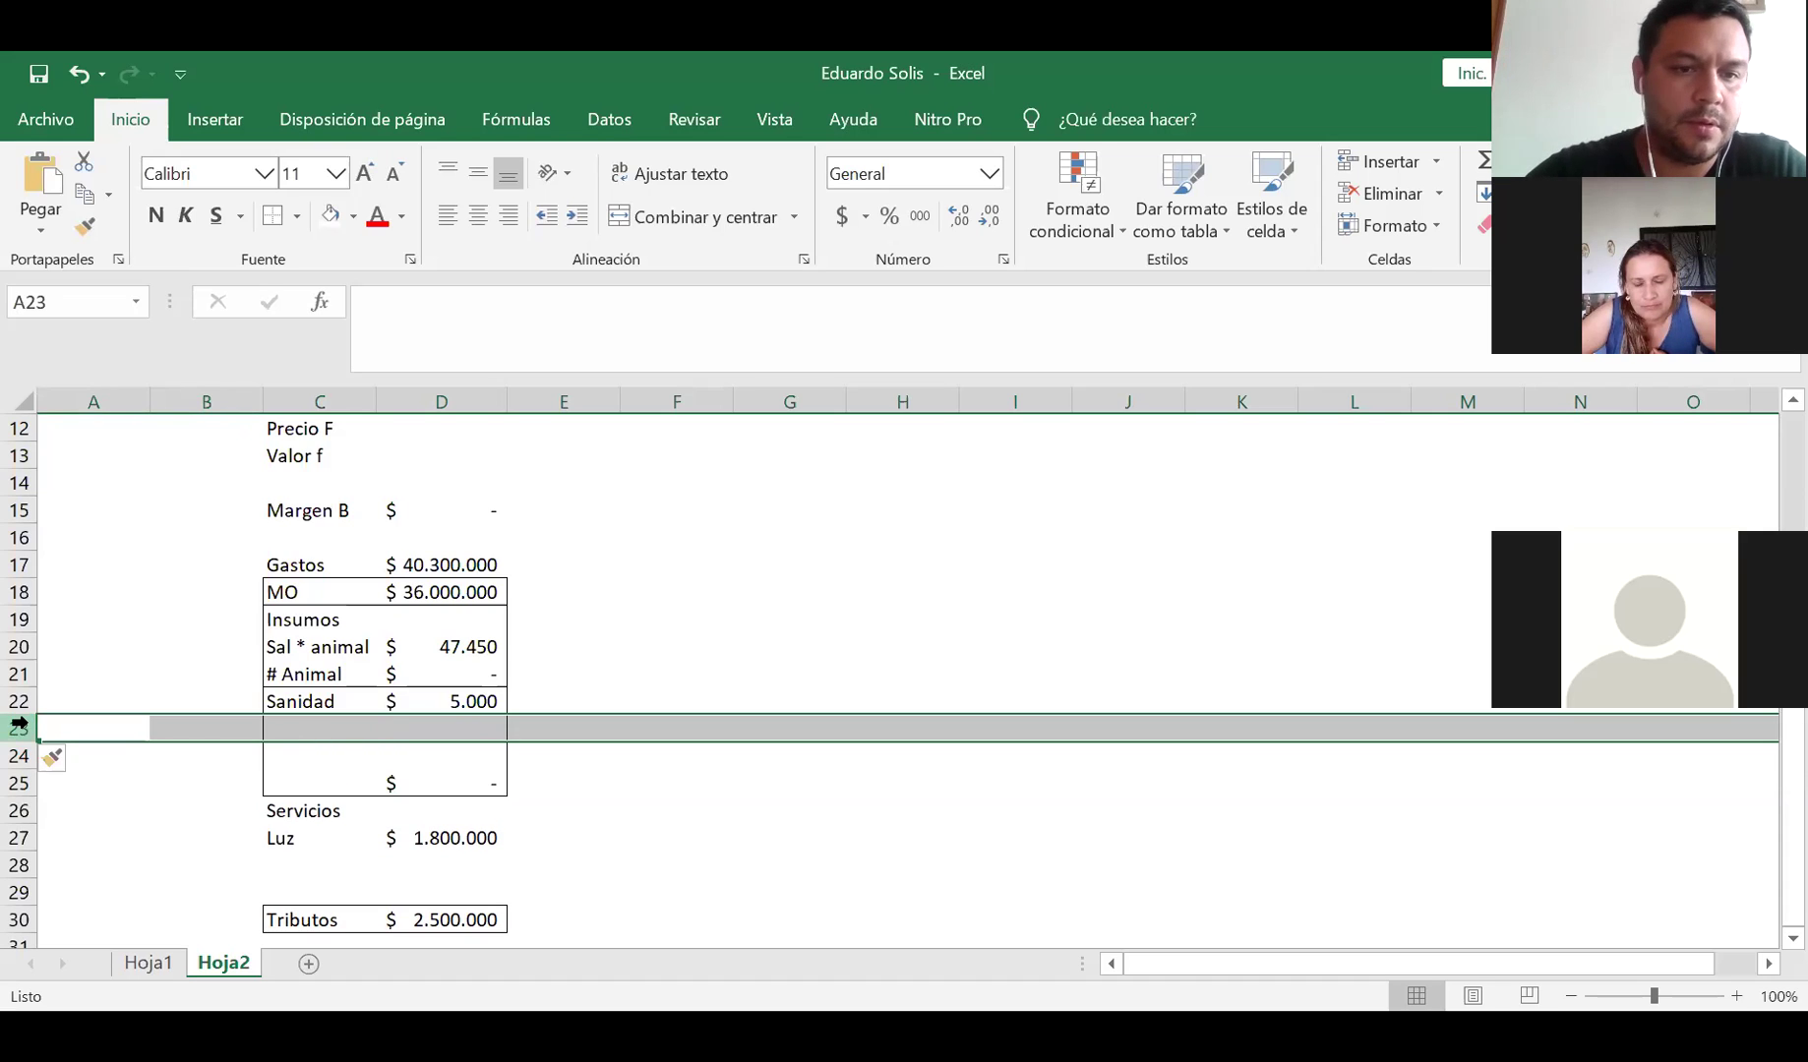
{"action": "left_click_drag", "start_coordinate": [317, 783], "coordinate": [427, 789]}
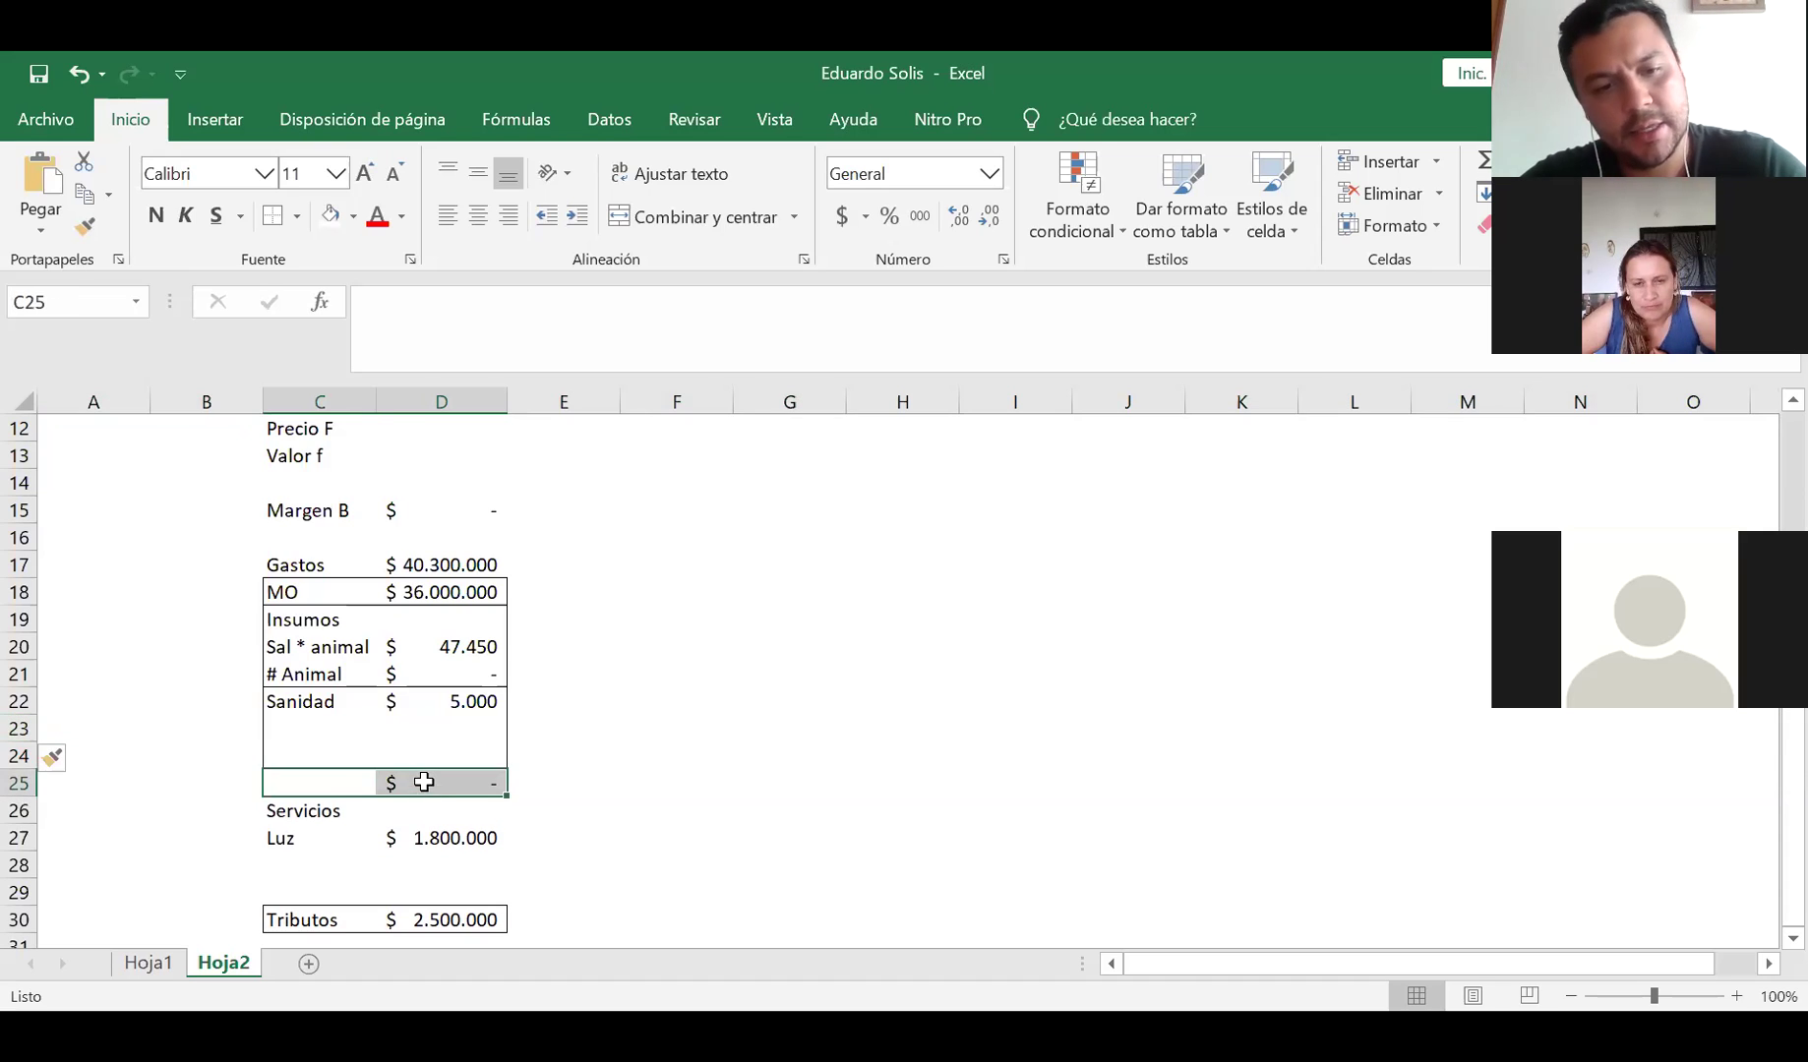
{"action": "key", "text": "ctrl+x"}
{"action": "left_click", "coordinate": [314, 723]}
{"action": "key", "text": "Return"}
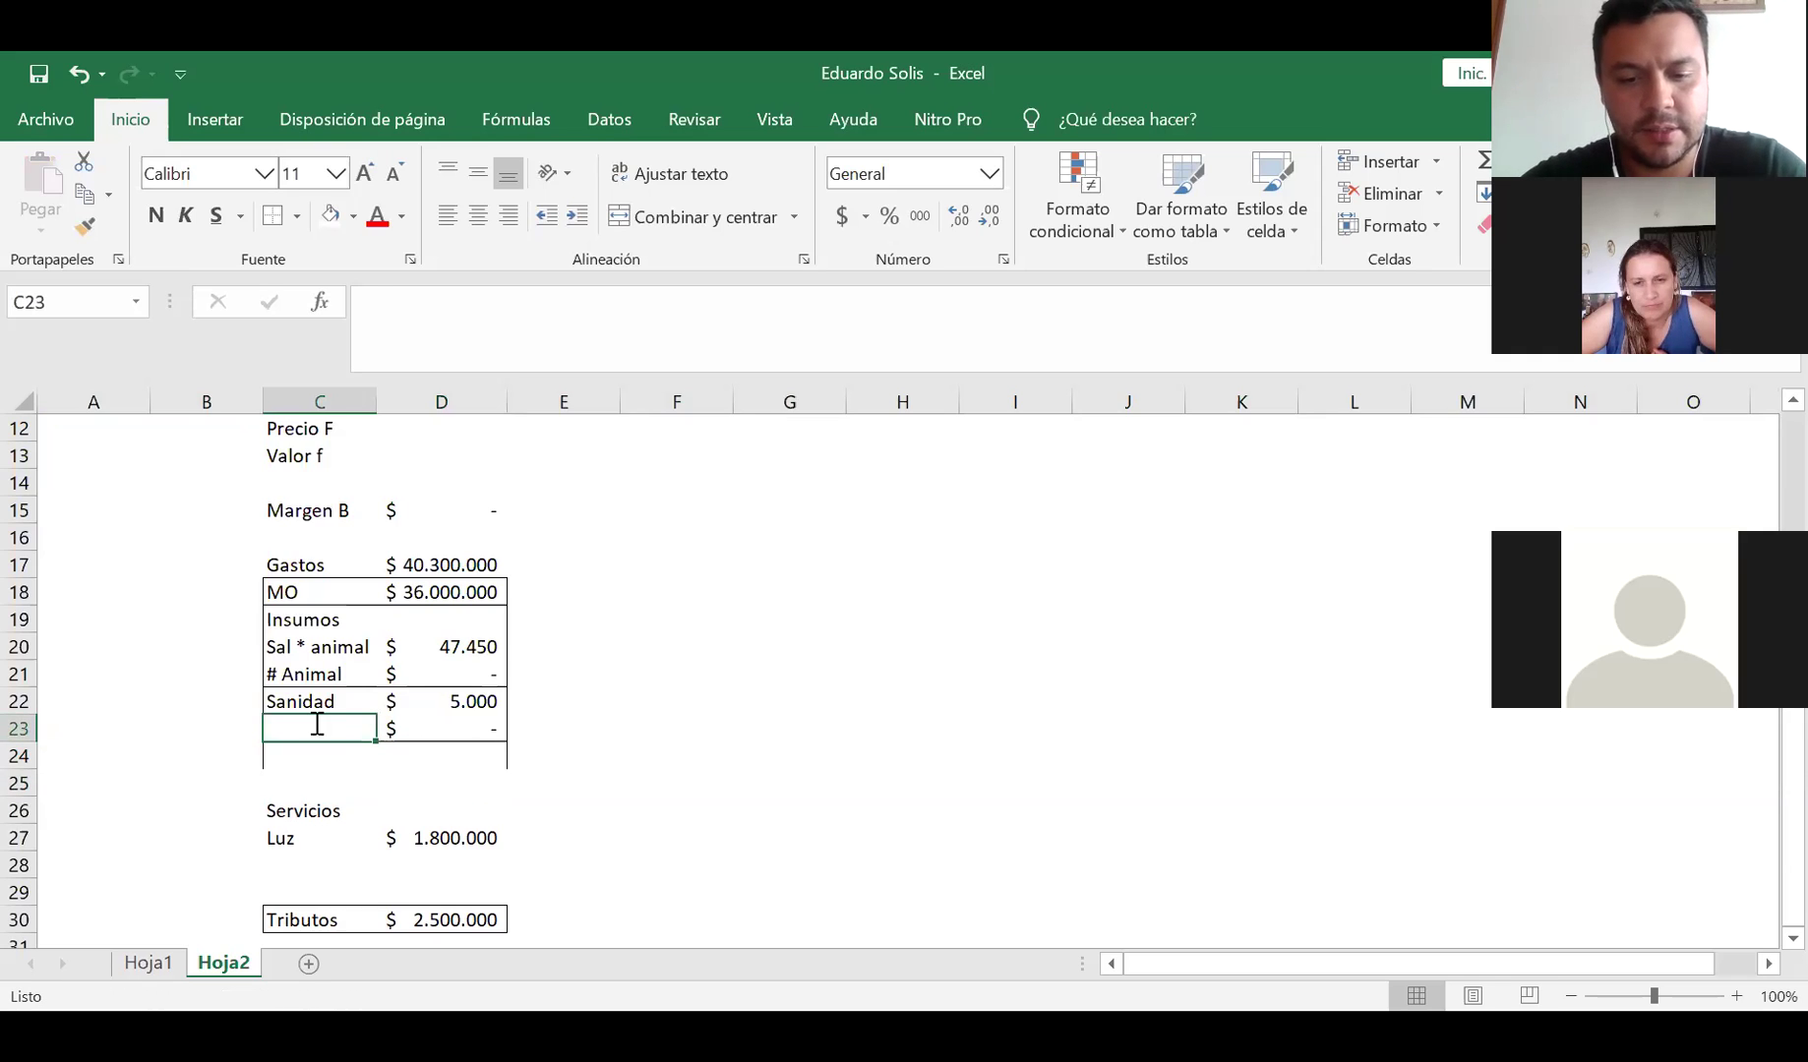
Label C23 as Vacunas and C24 as Control Parasitos
{"action": "type", "text": "Vacunas"}
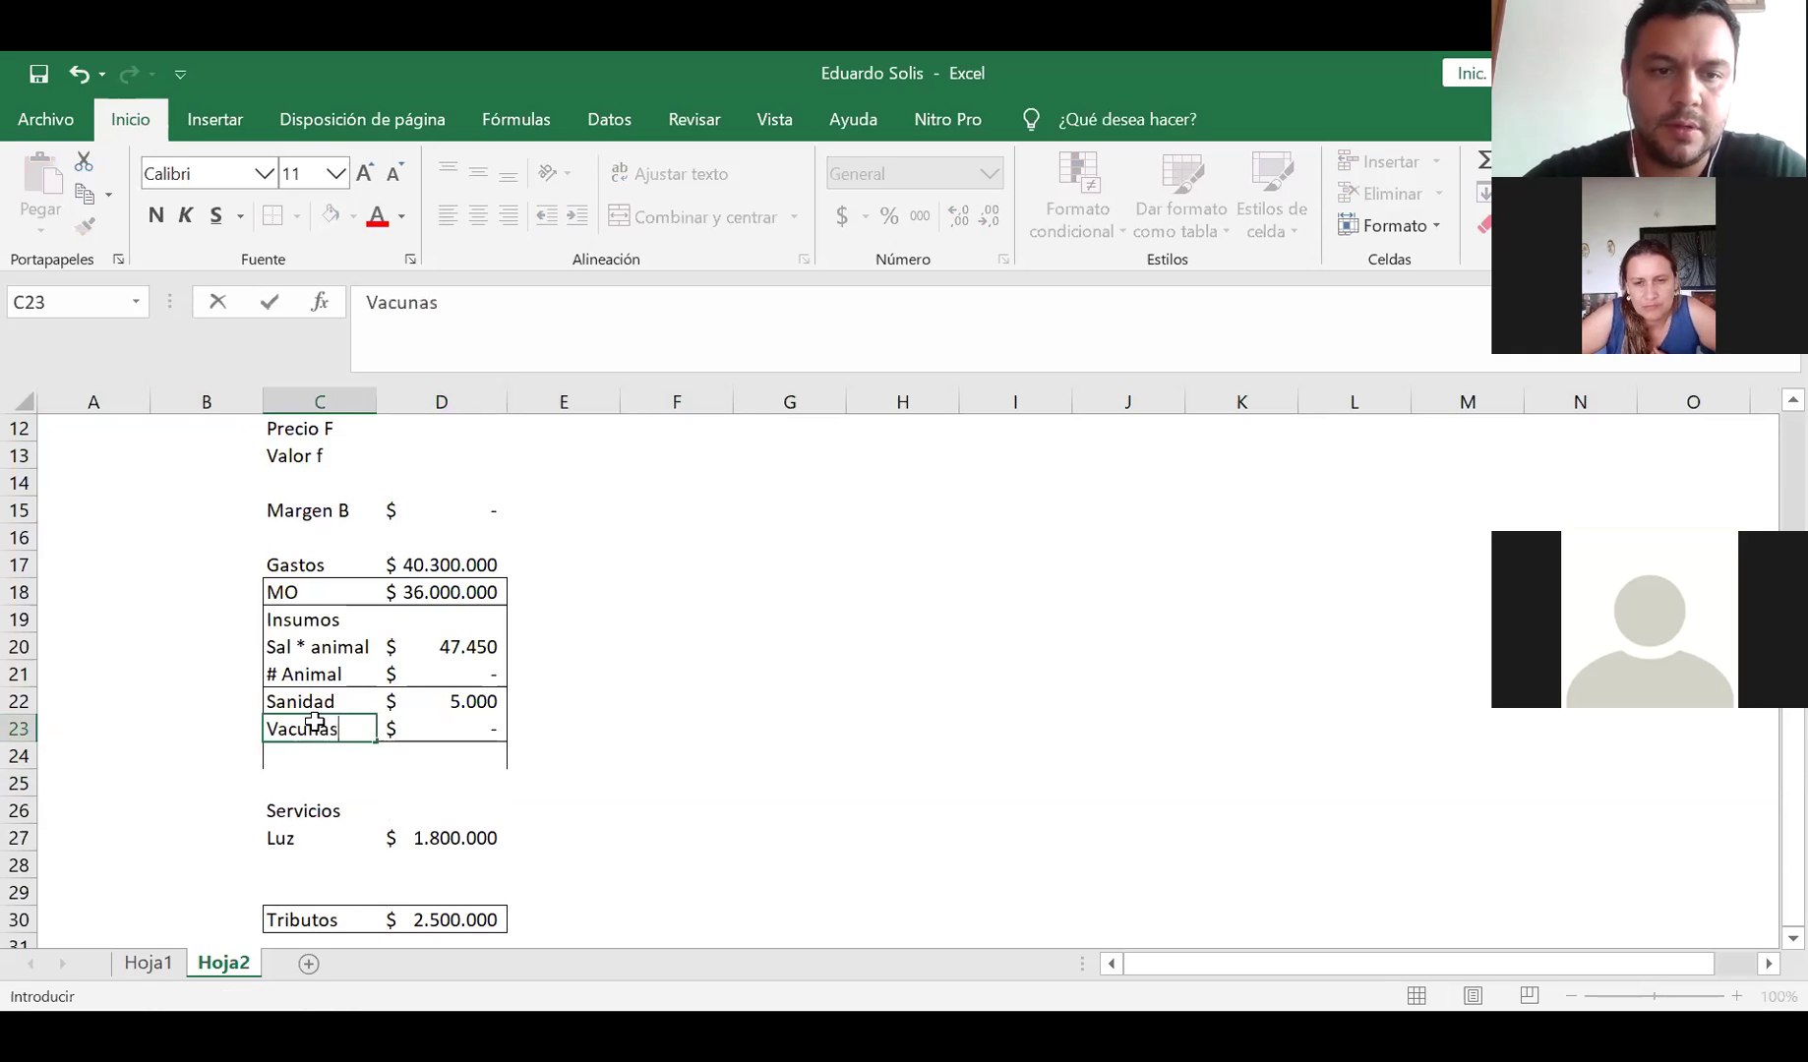
{"action": "key", "text": "Return"}
{"action": "type", "text": "Contro"}
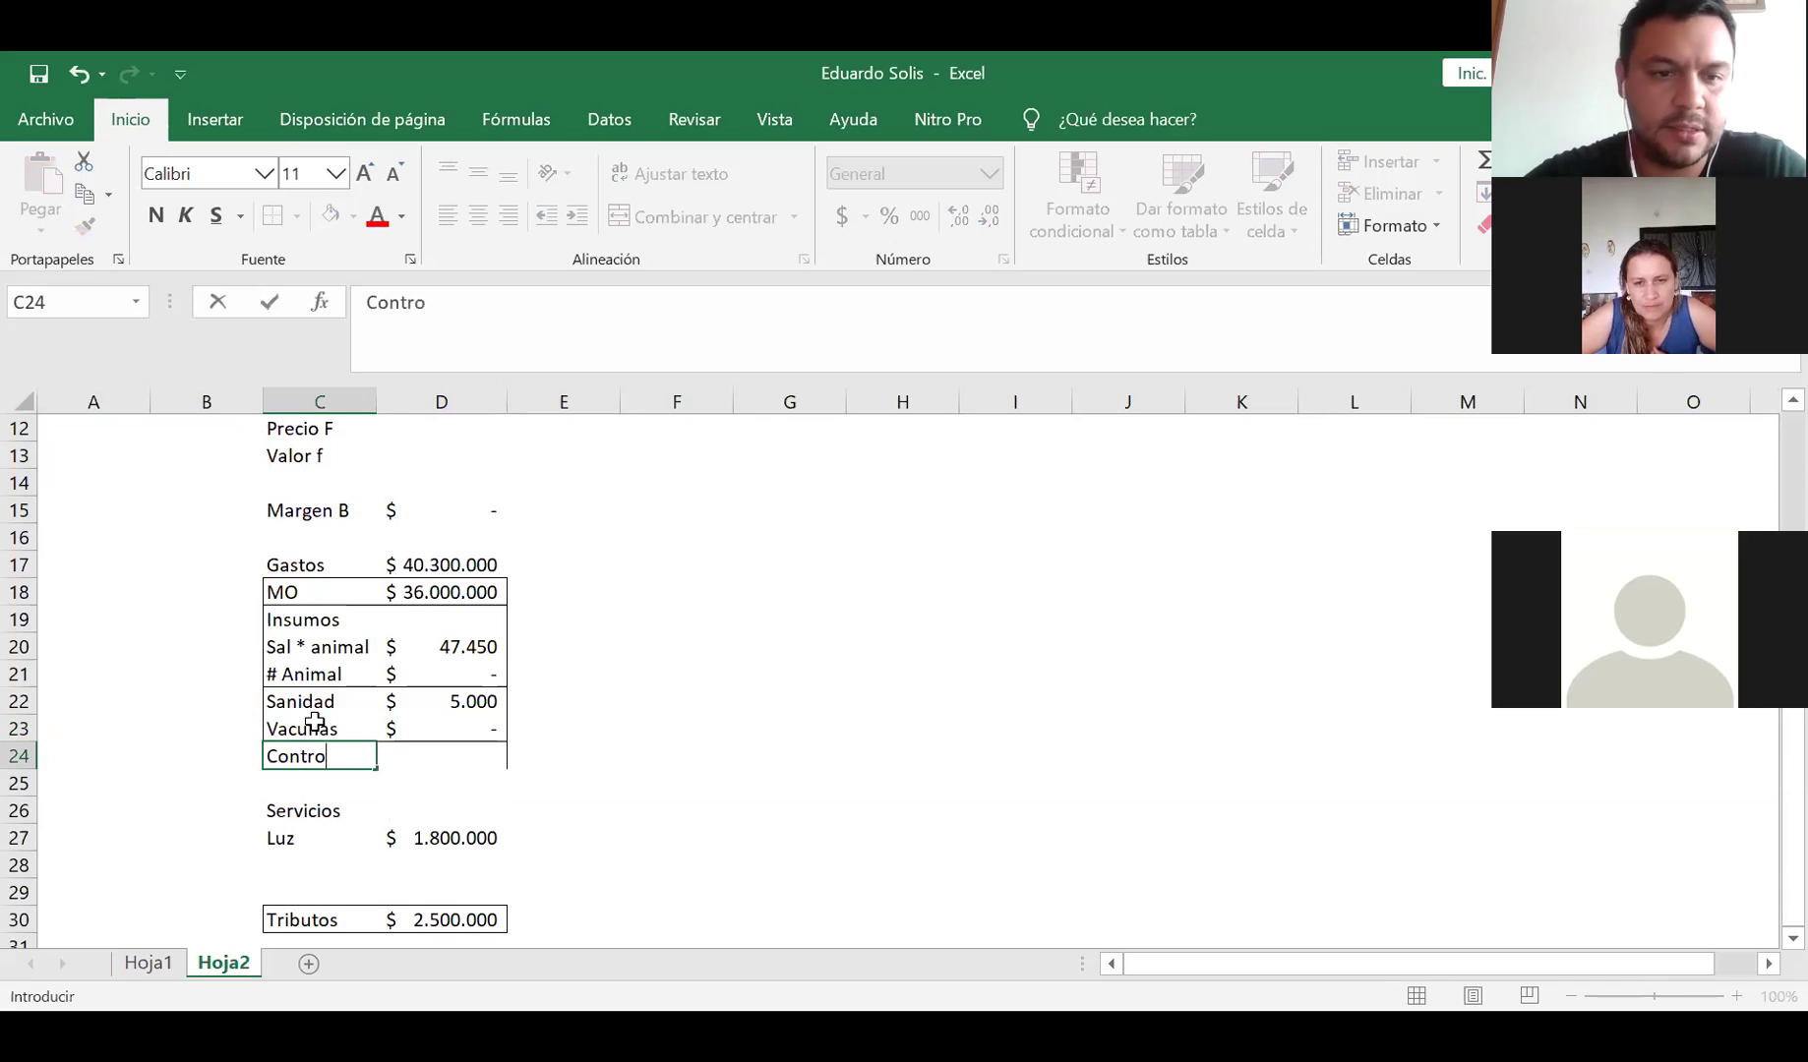
{"action": "type", "text": "l Parasitos"}
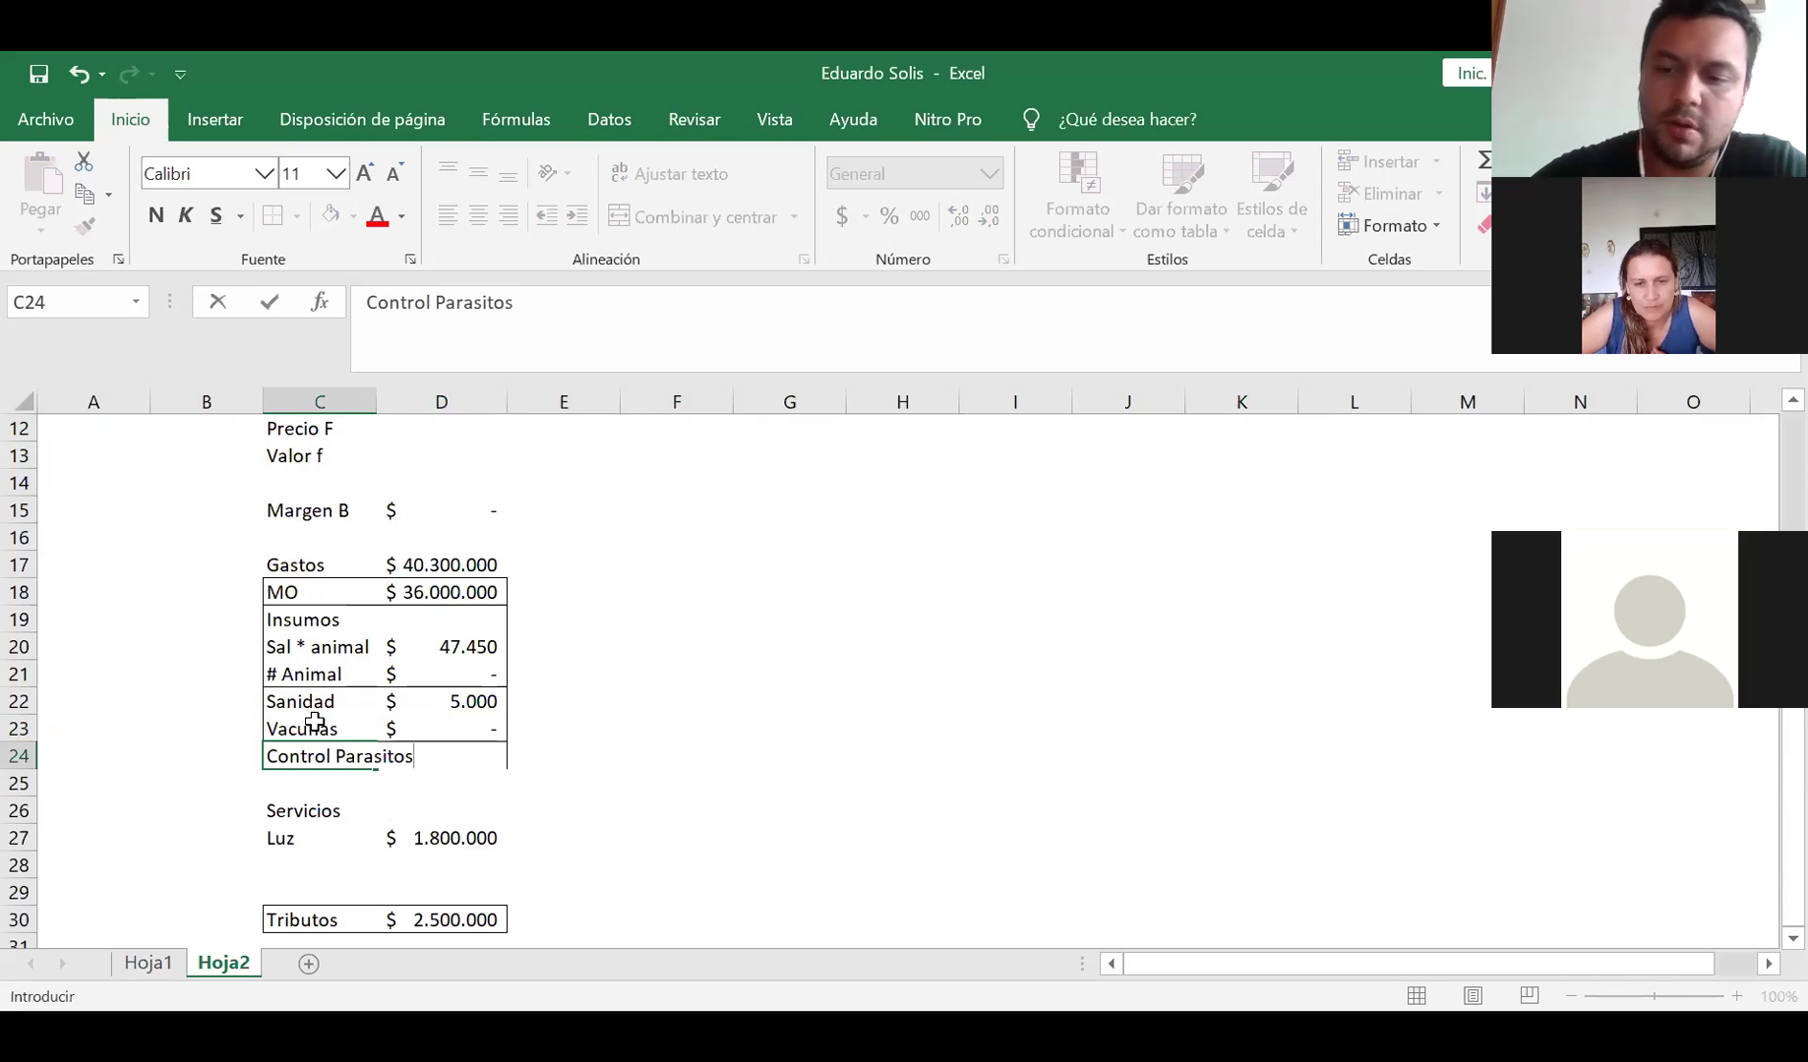
{"action": "key", "text": "Tab"}
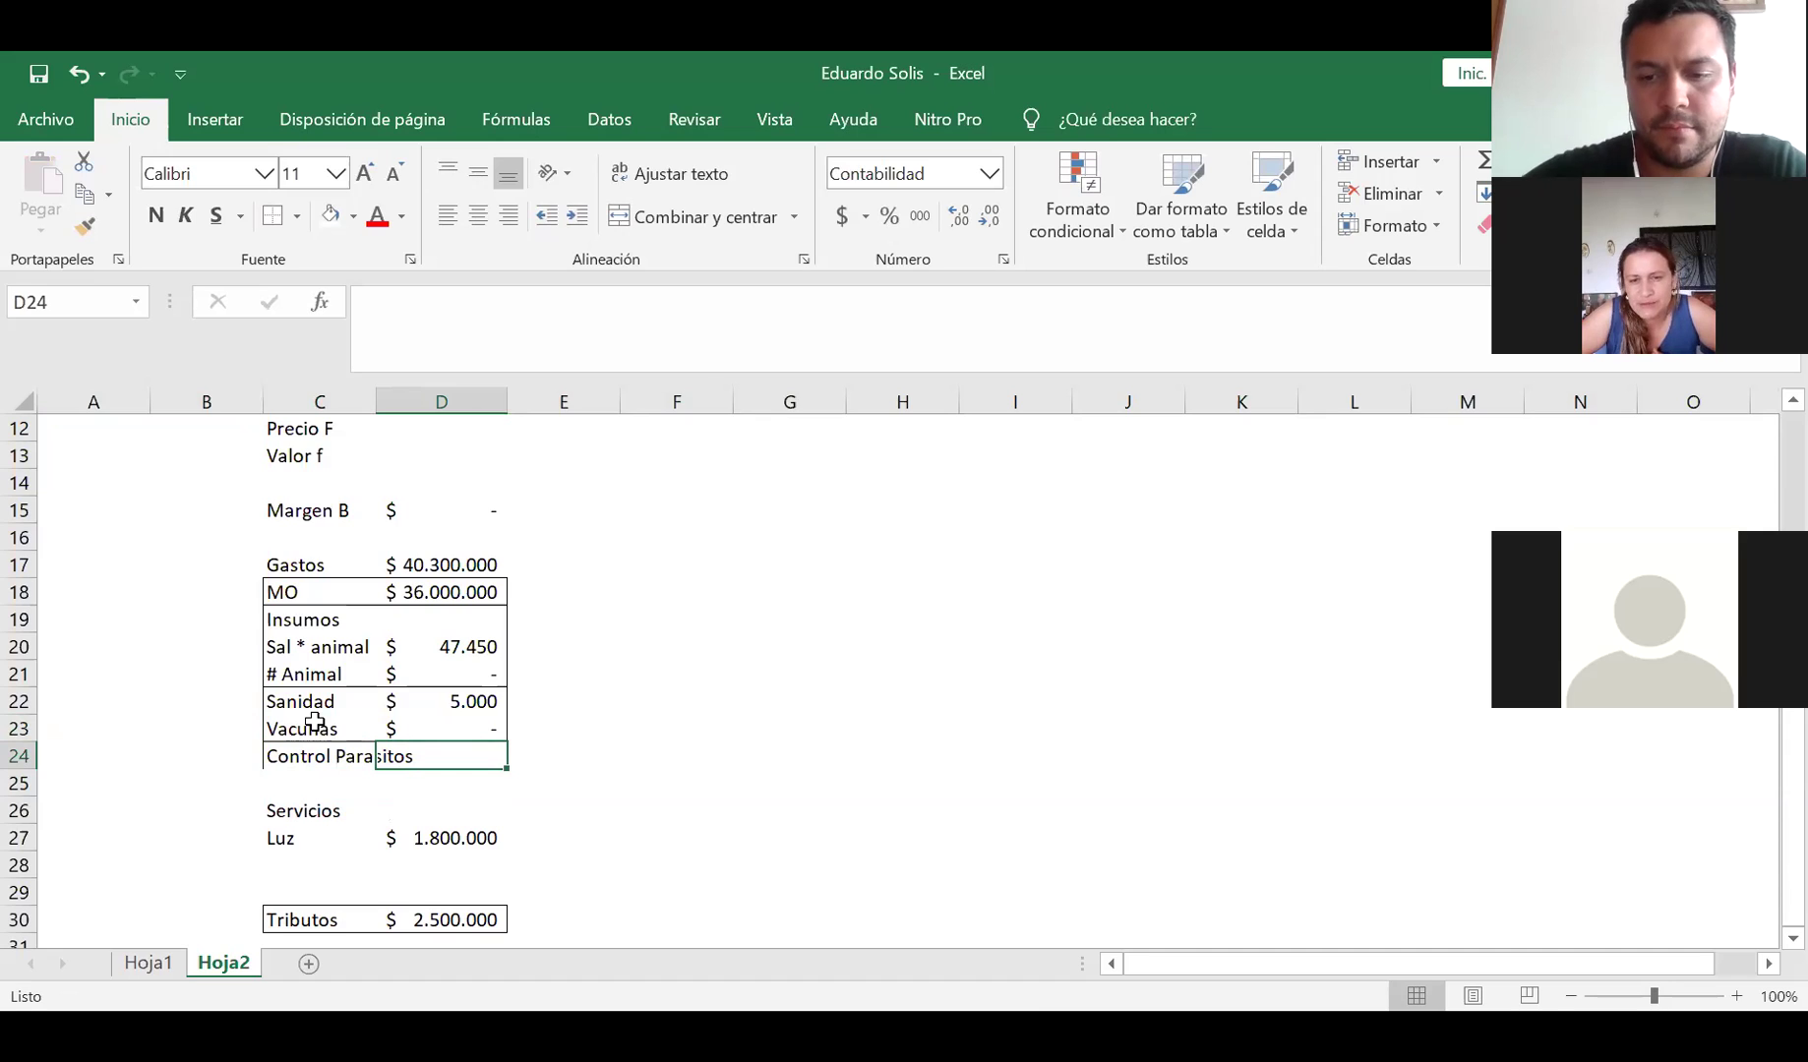
Enter the formula +2000*12 in D24 for the yearly parasite-control cost per animal
{"action": "type", "text": "20"}
{"action": "key", "text": "BackSpace"}
{"action": "key", "text": "BackSpace"}
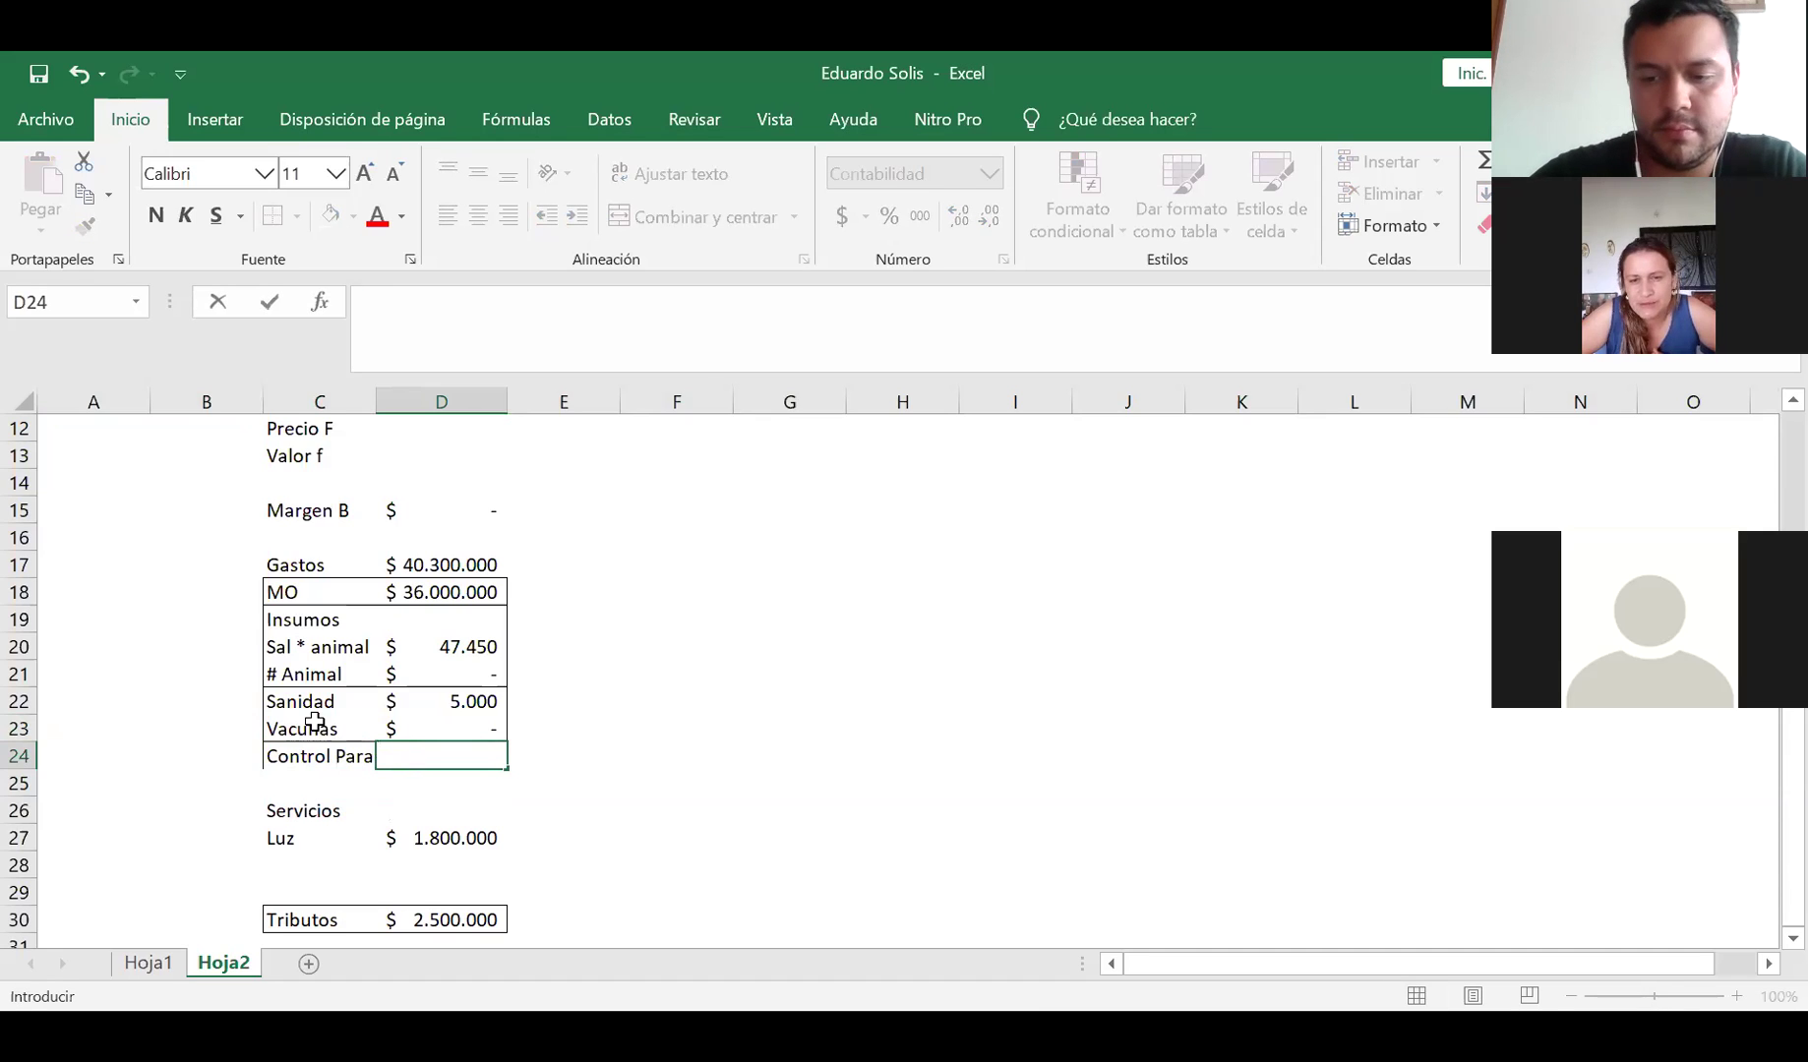
{"action": "type", "text": "+2000*12"}
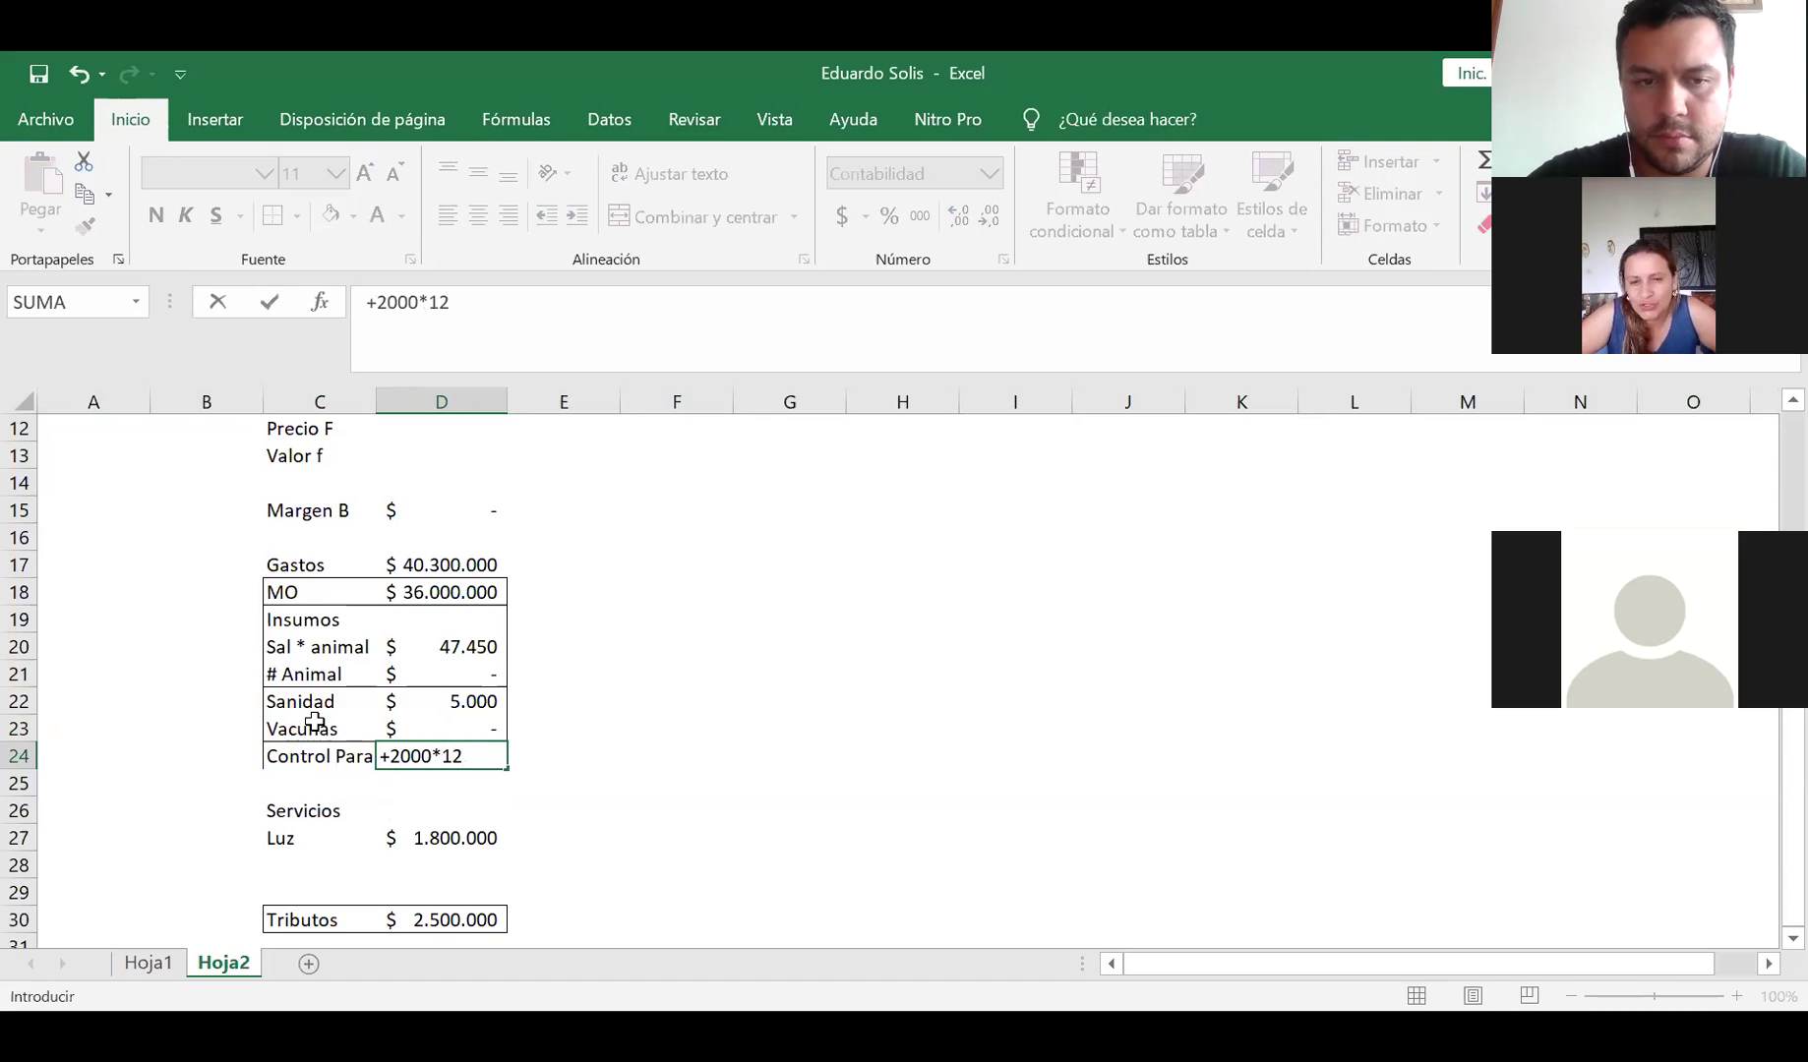
{"action": "key", "text": "Return"}
Enter the formula +D24*B8 in D25 for the parasite-control total
{"action": "type", "text": "+"}
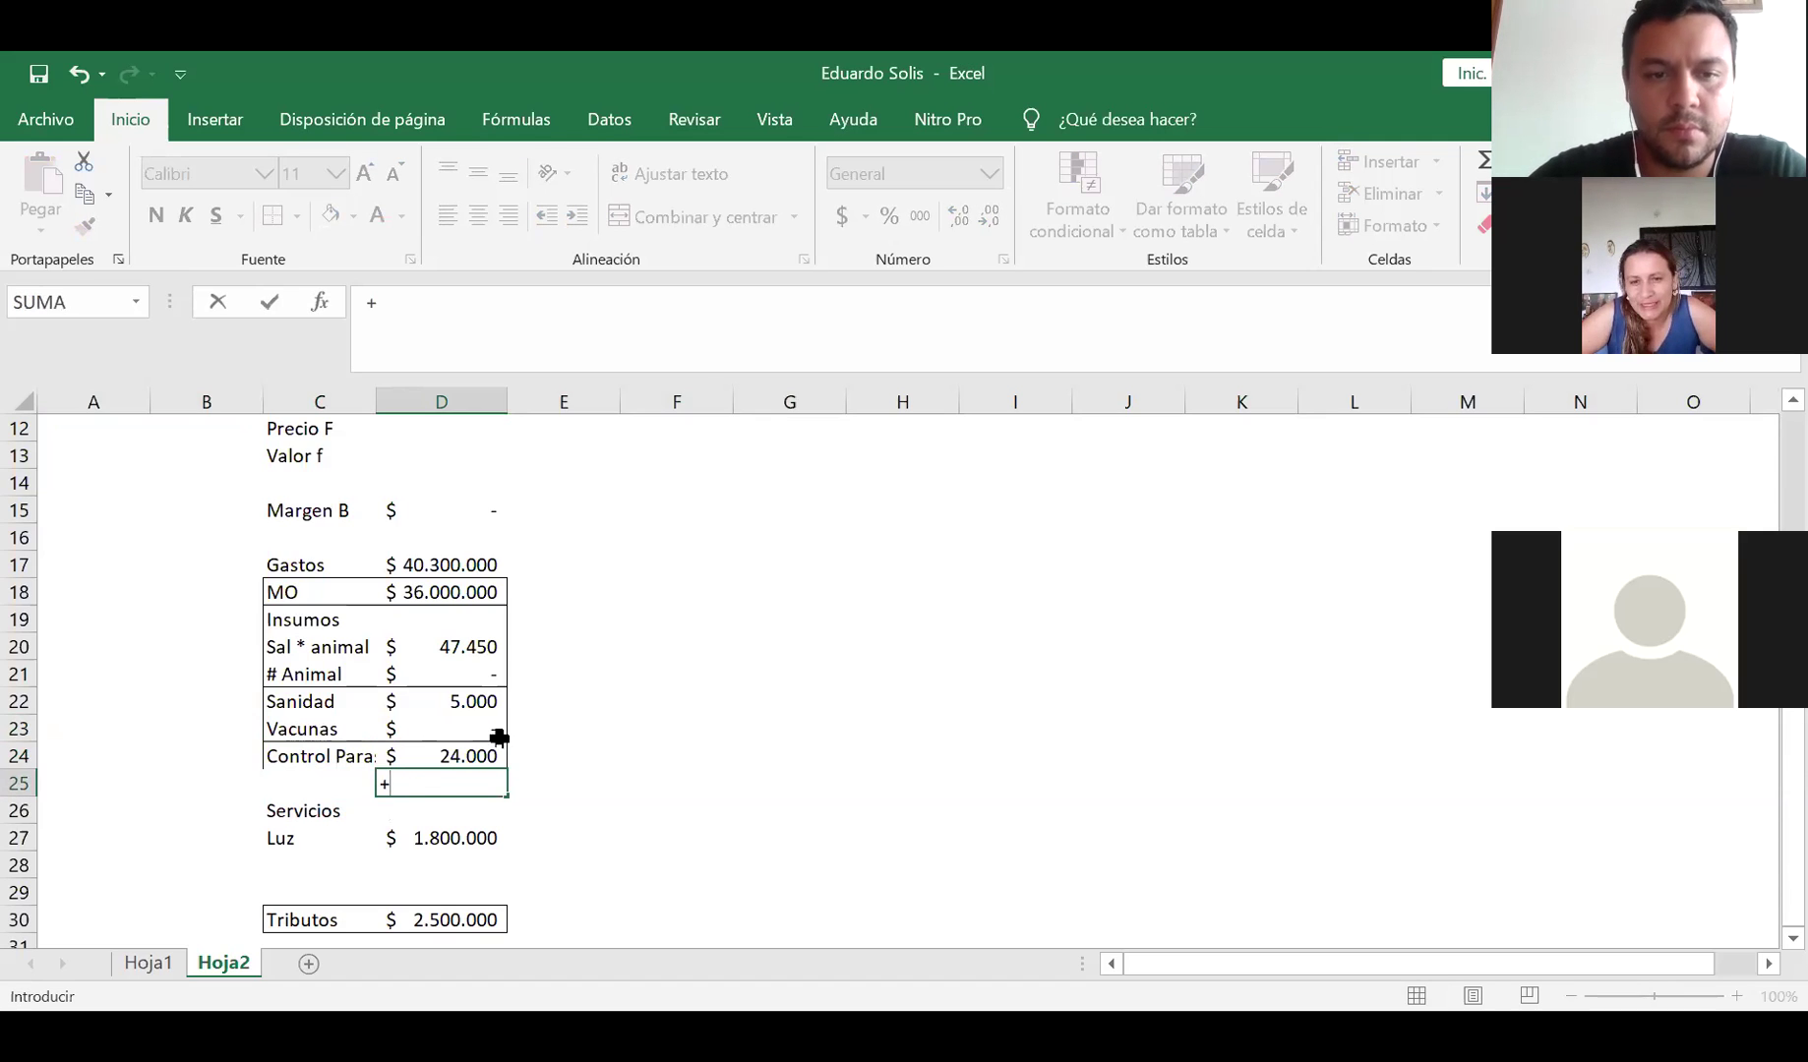
{"action": "left_click", "coordinate": [463, 751]}
{"action": "type", "text": "*"}
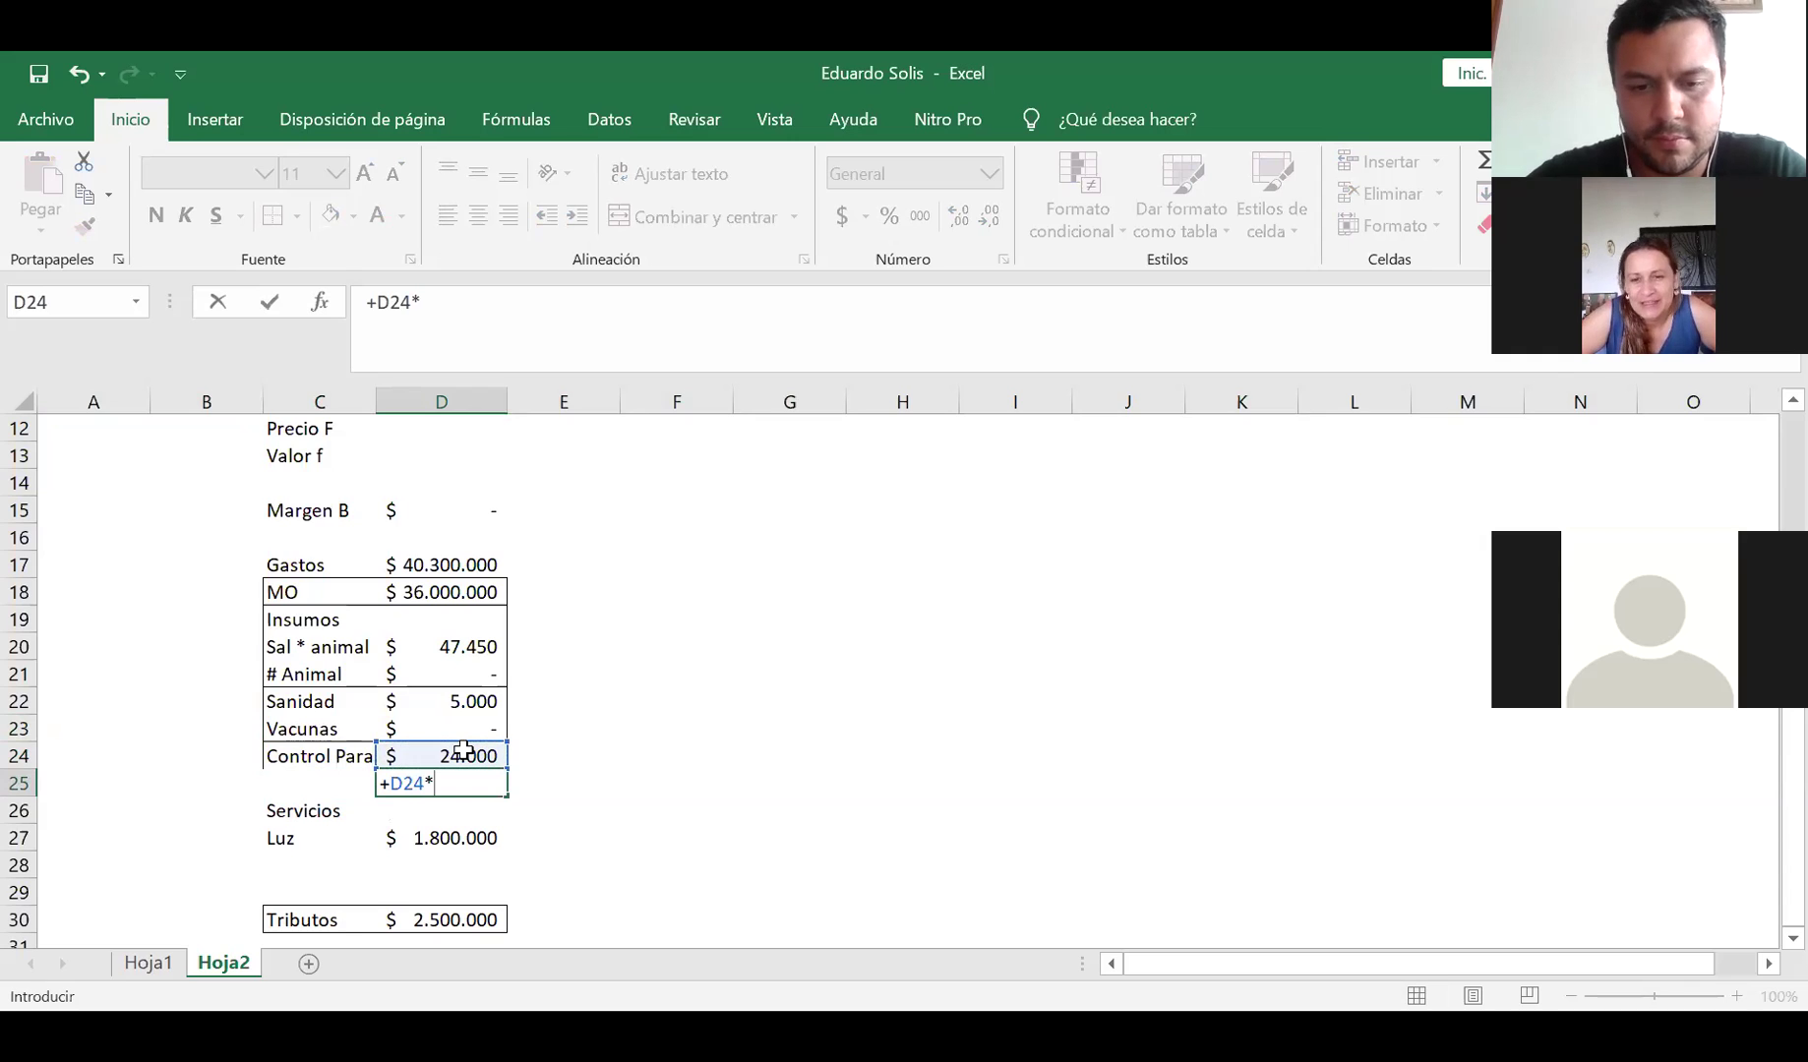
{"action": "type", "text": "B8"}
{"action": "key", "text": "Return"}
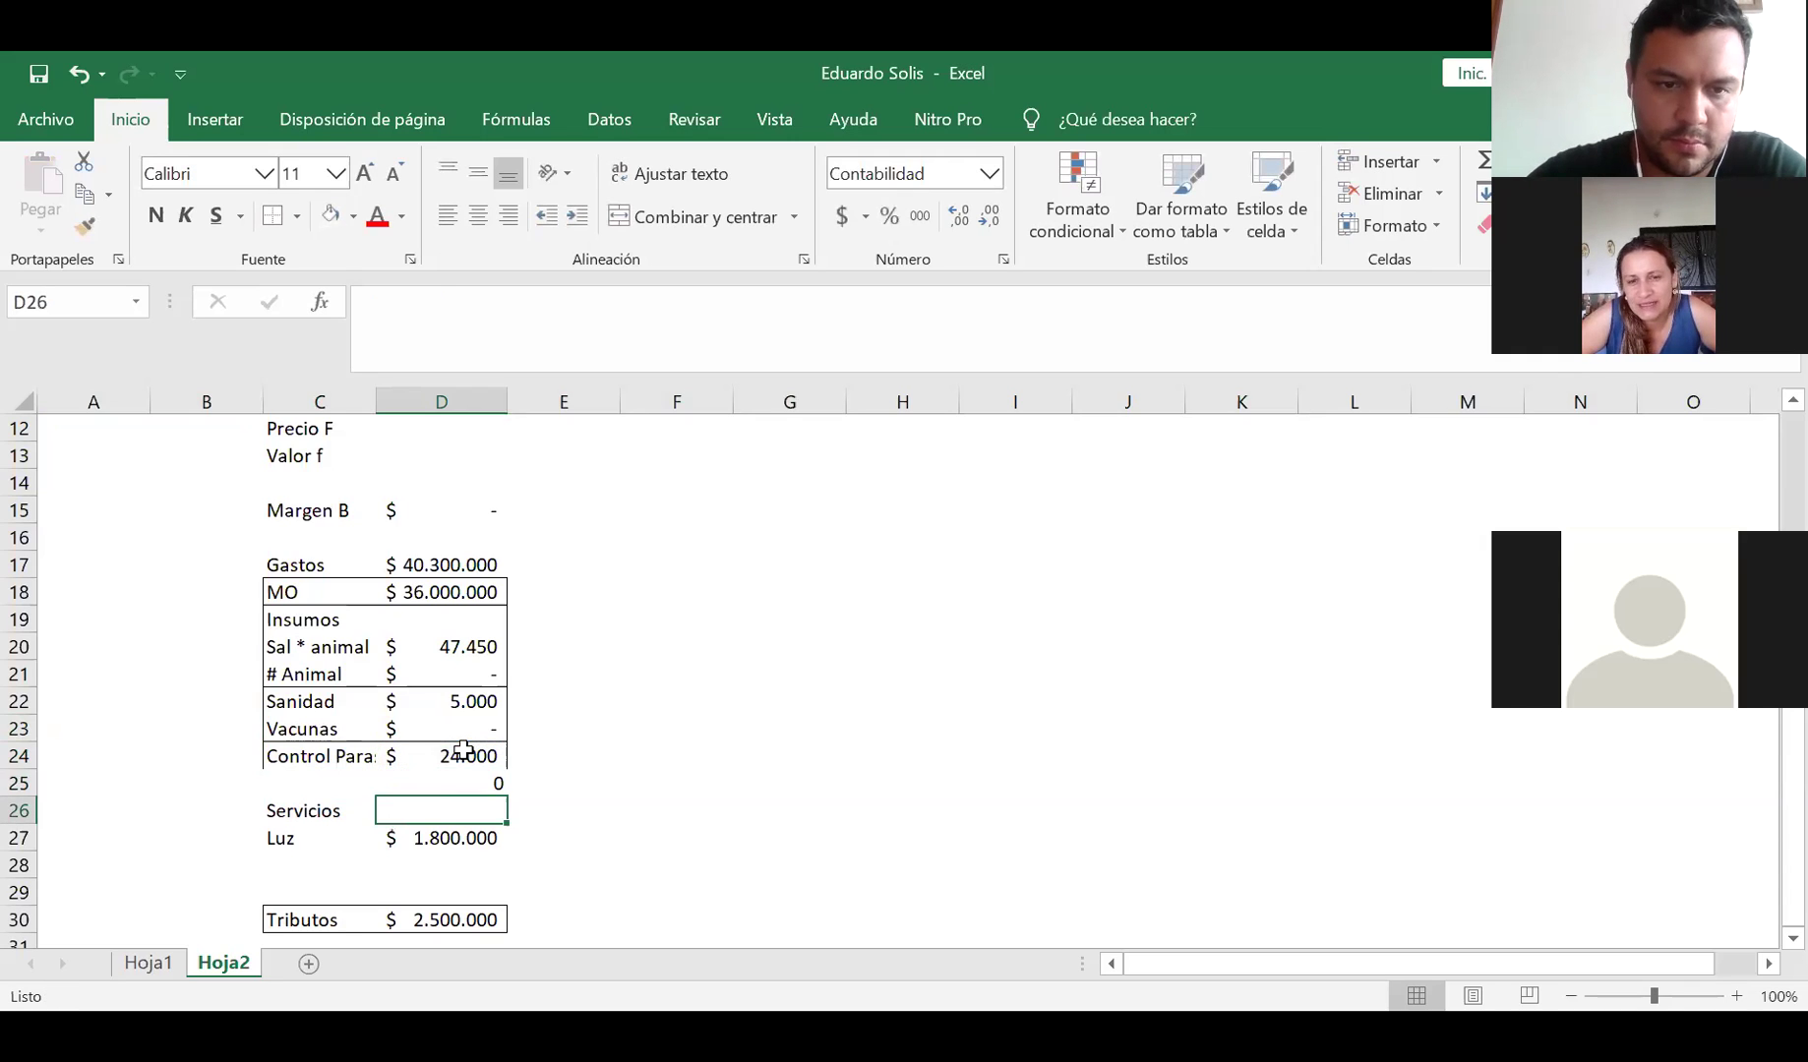
Add the parasite-control total D25 to the Gastos formula in D17
{"action": "left_click", "coordinate": [438, 565]}
{"action": "left_click", "coordinate": [617, 308]}
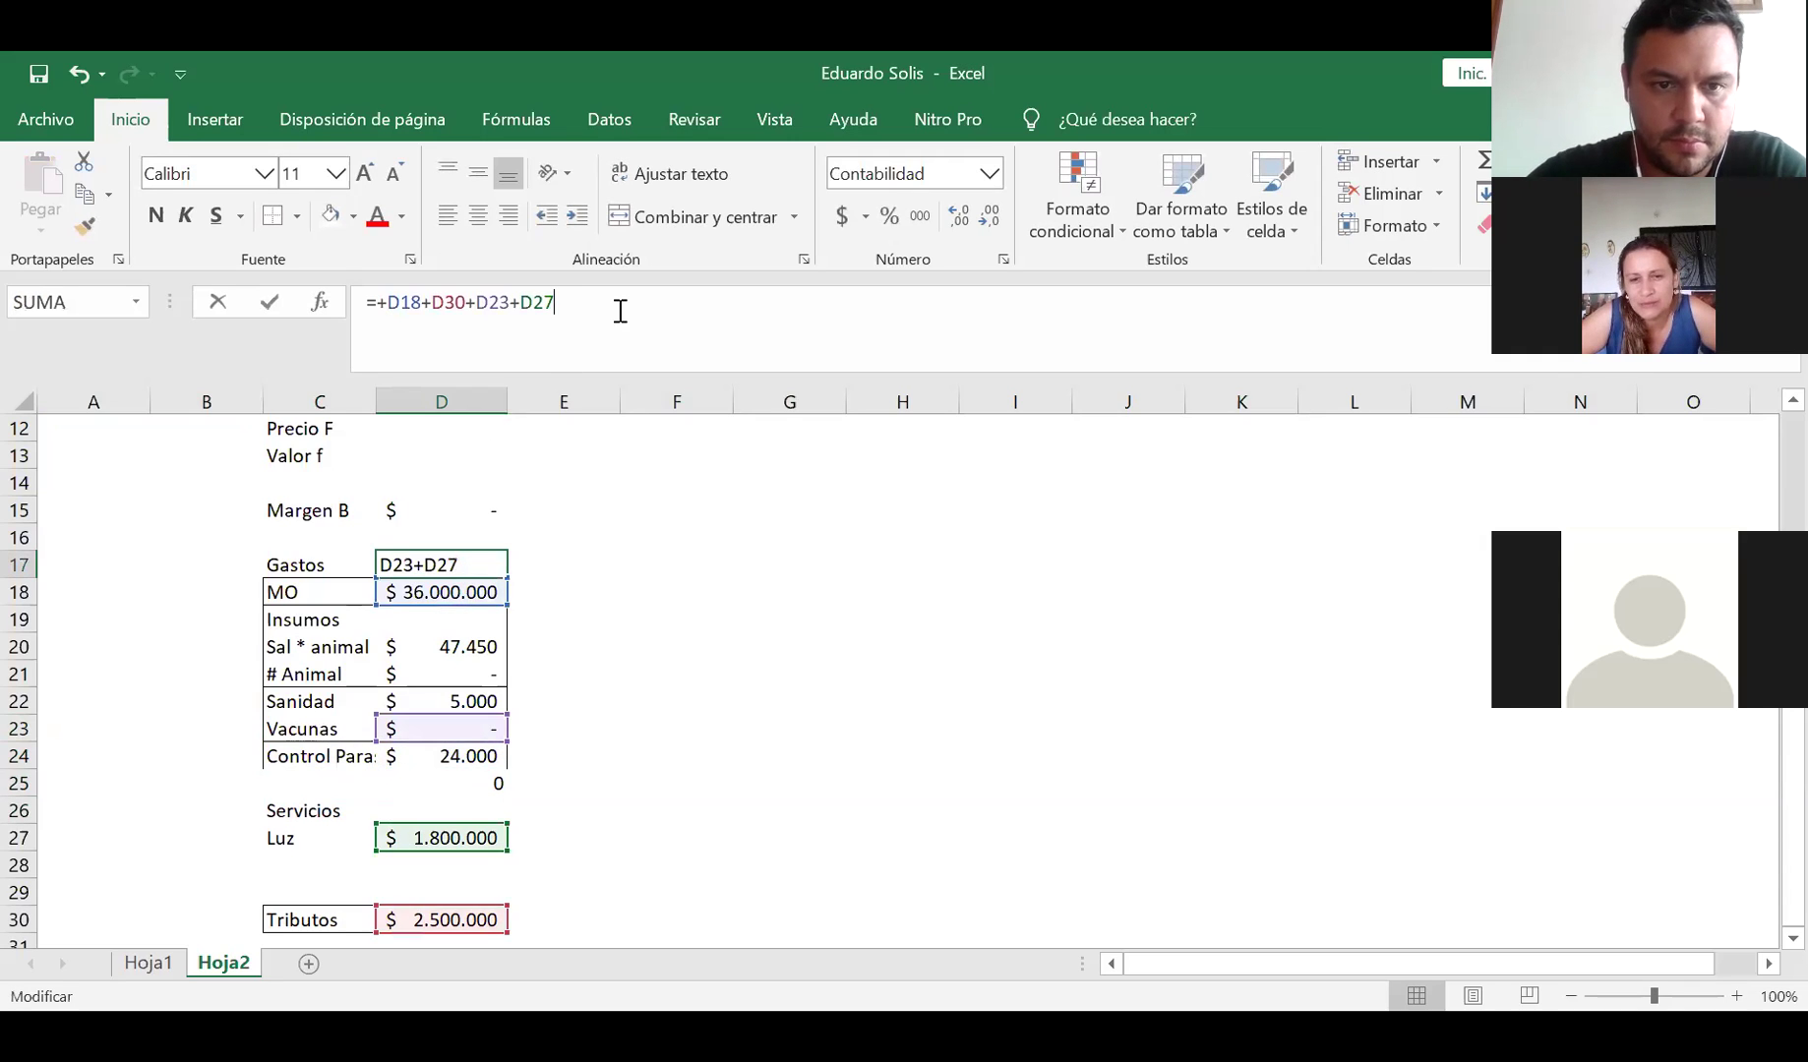
{"action": "type", "text": "+"}
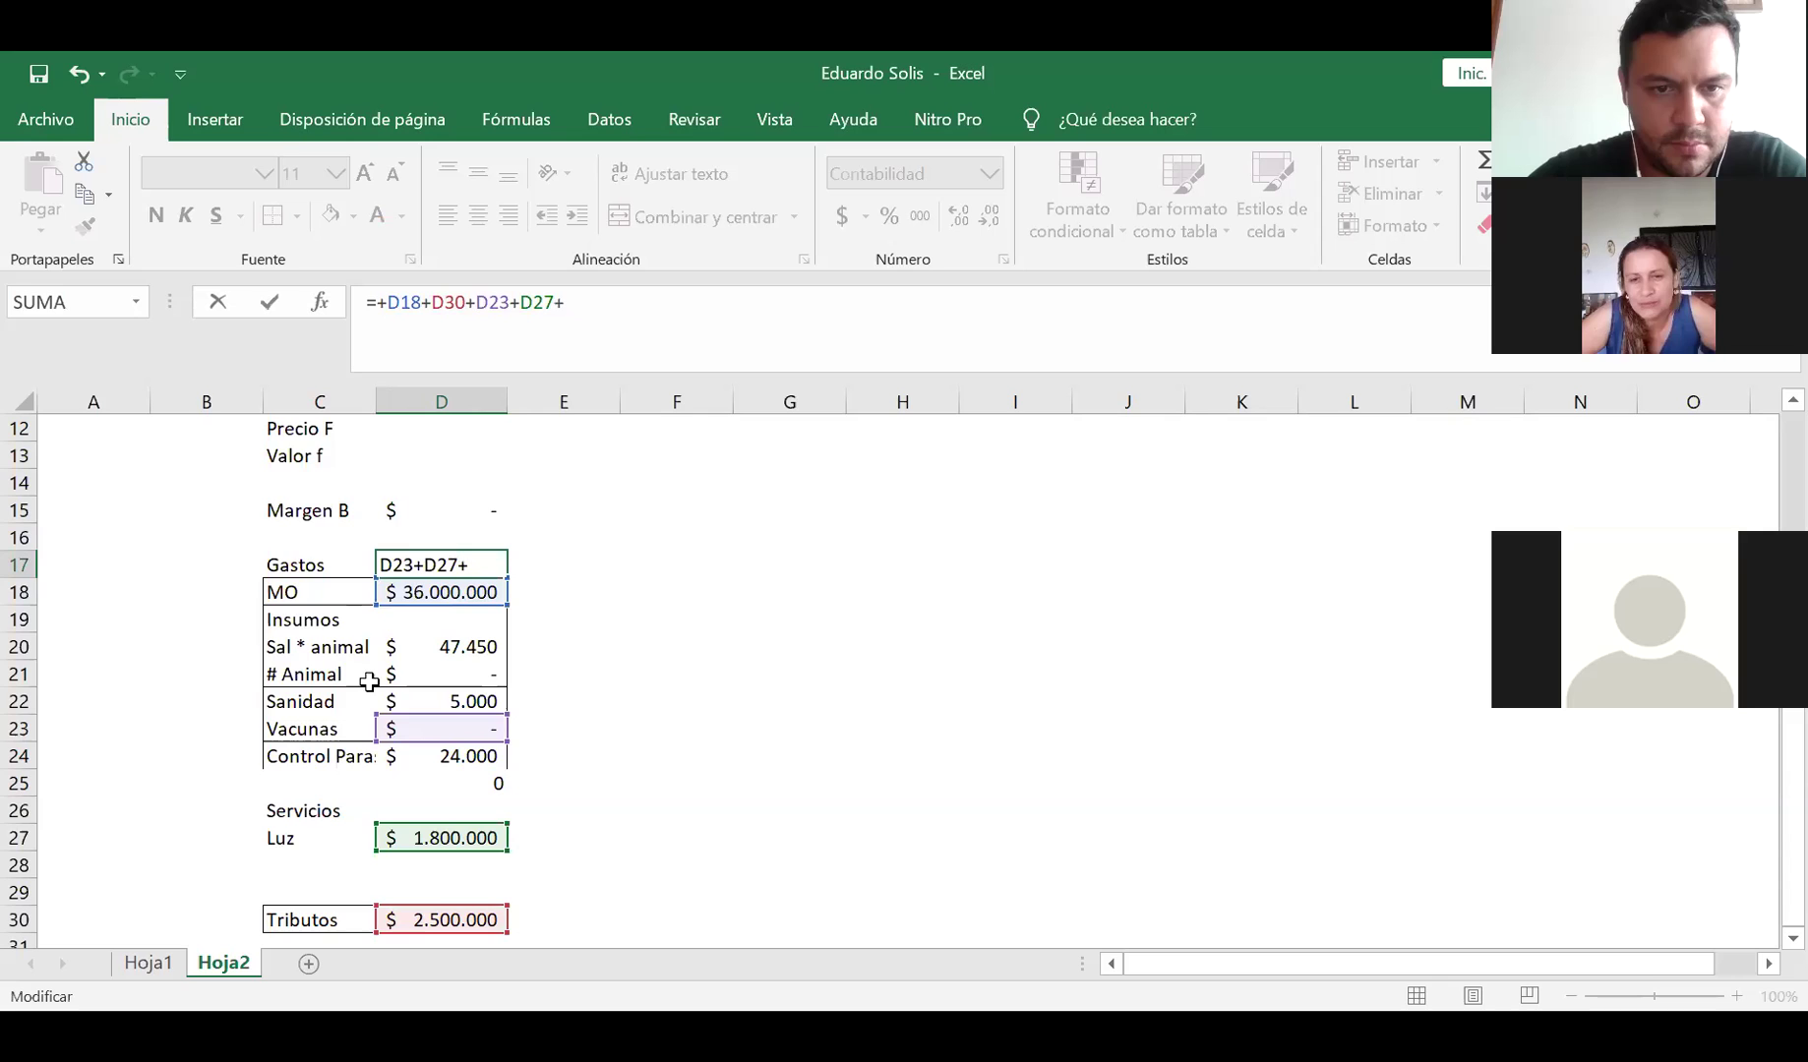
{"action": "left_click", "coordinate": [409, 782]}
{"action": "key", "text": "Return"}
Outline the parasite-control block C24:D25 and the Servicios block C26:D27 with borders, and autofit column C to its labels
{"action": "left_click_drag", "start_coordinate": [350, 756], "coordinate": [413, 779]}
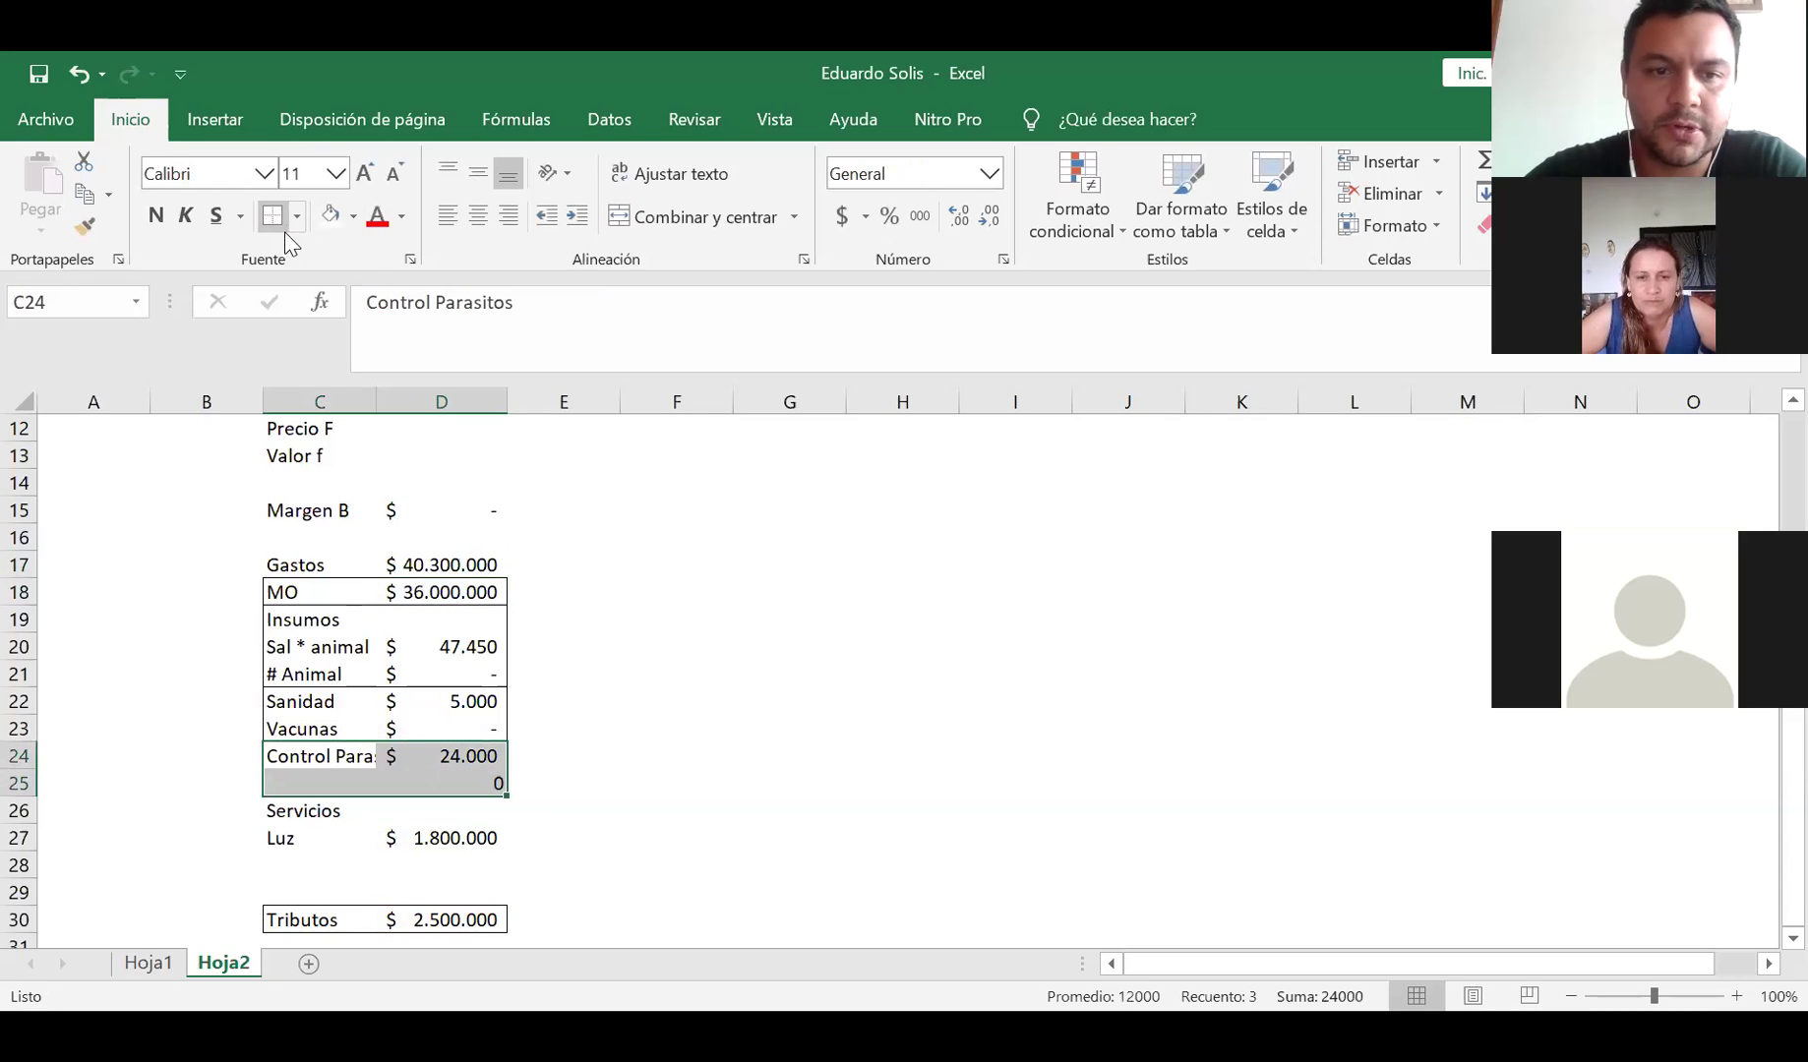
{"action": "left_click", "coordinate": [601, 862]}
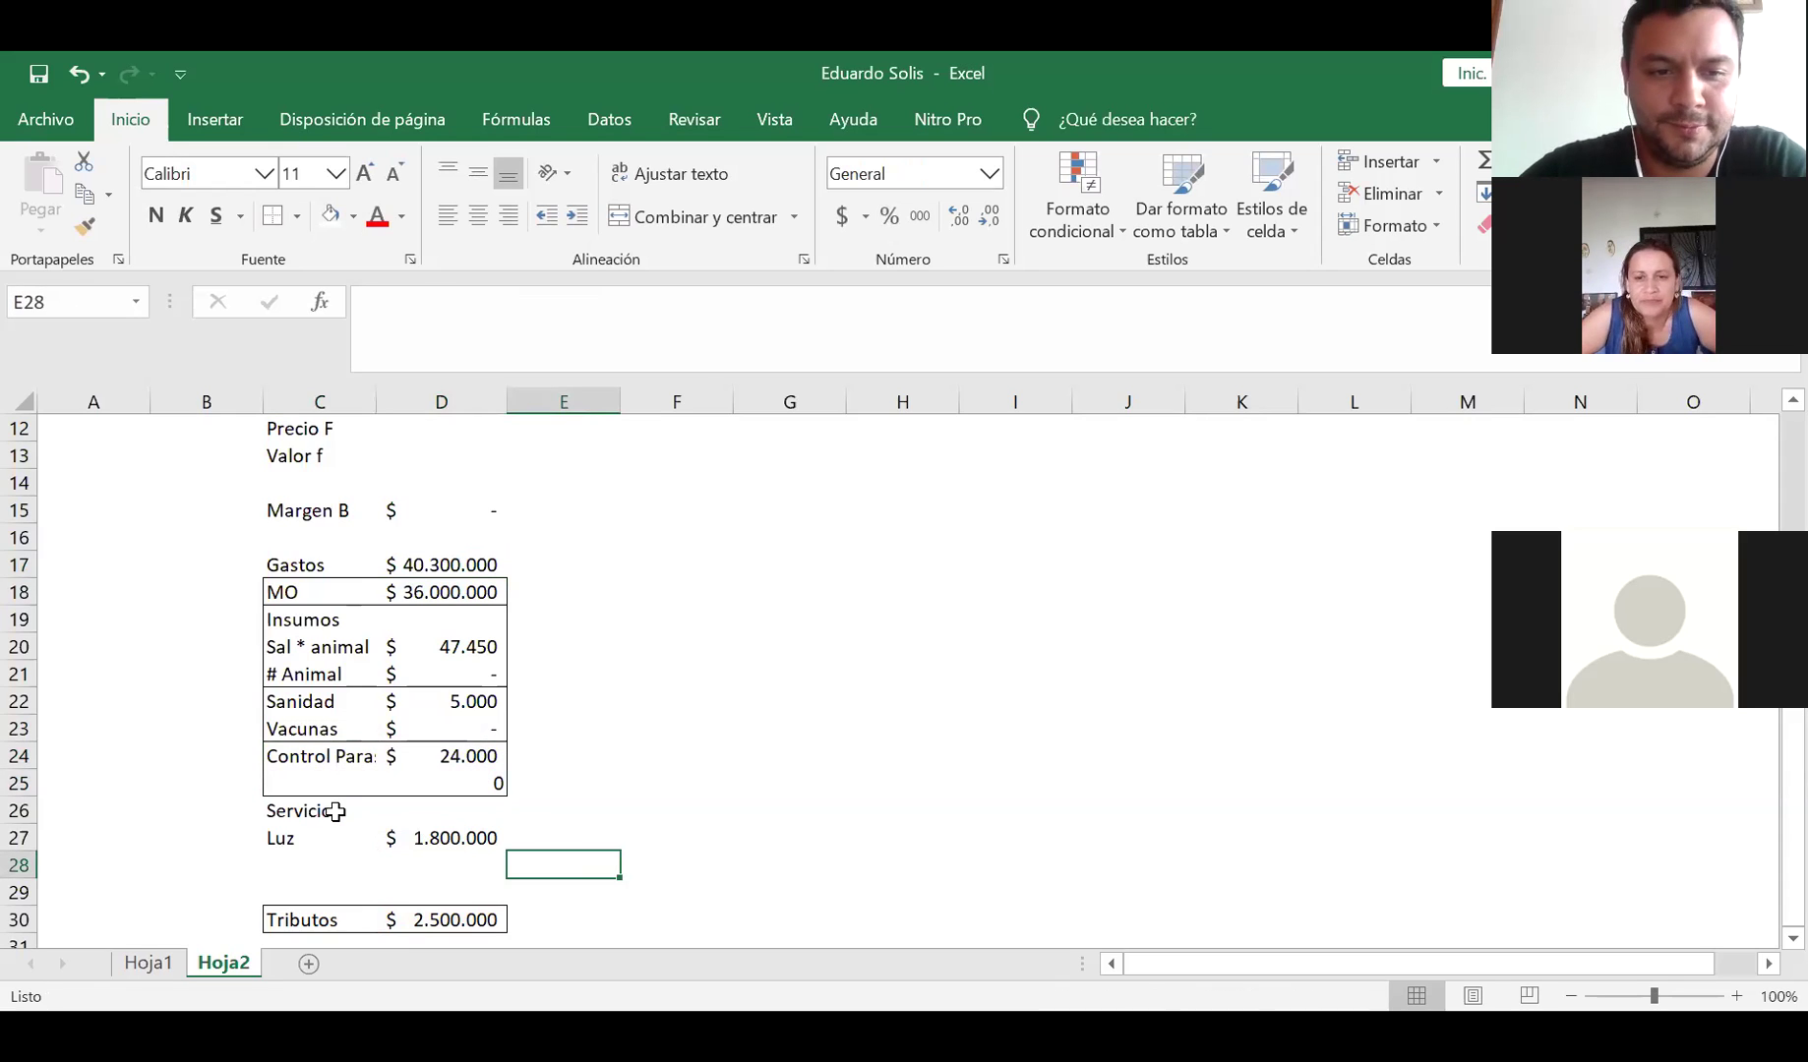
{"action": "left_click_drag", "start_coordinate": [316, 808], "coordinate": [421, 832]}
{"action": "left_click", "coordinate": [268, 217]}
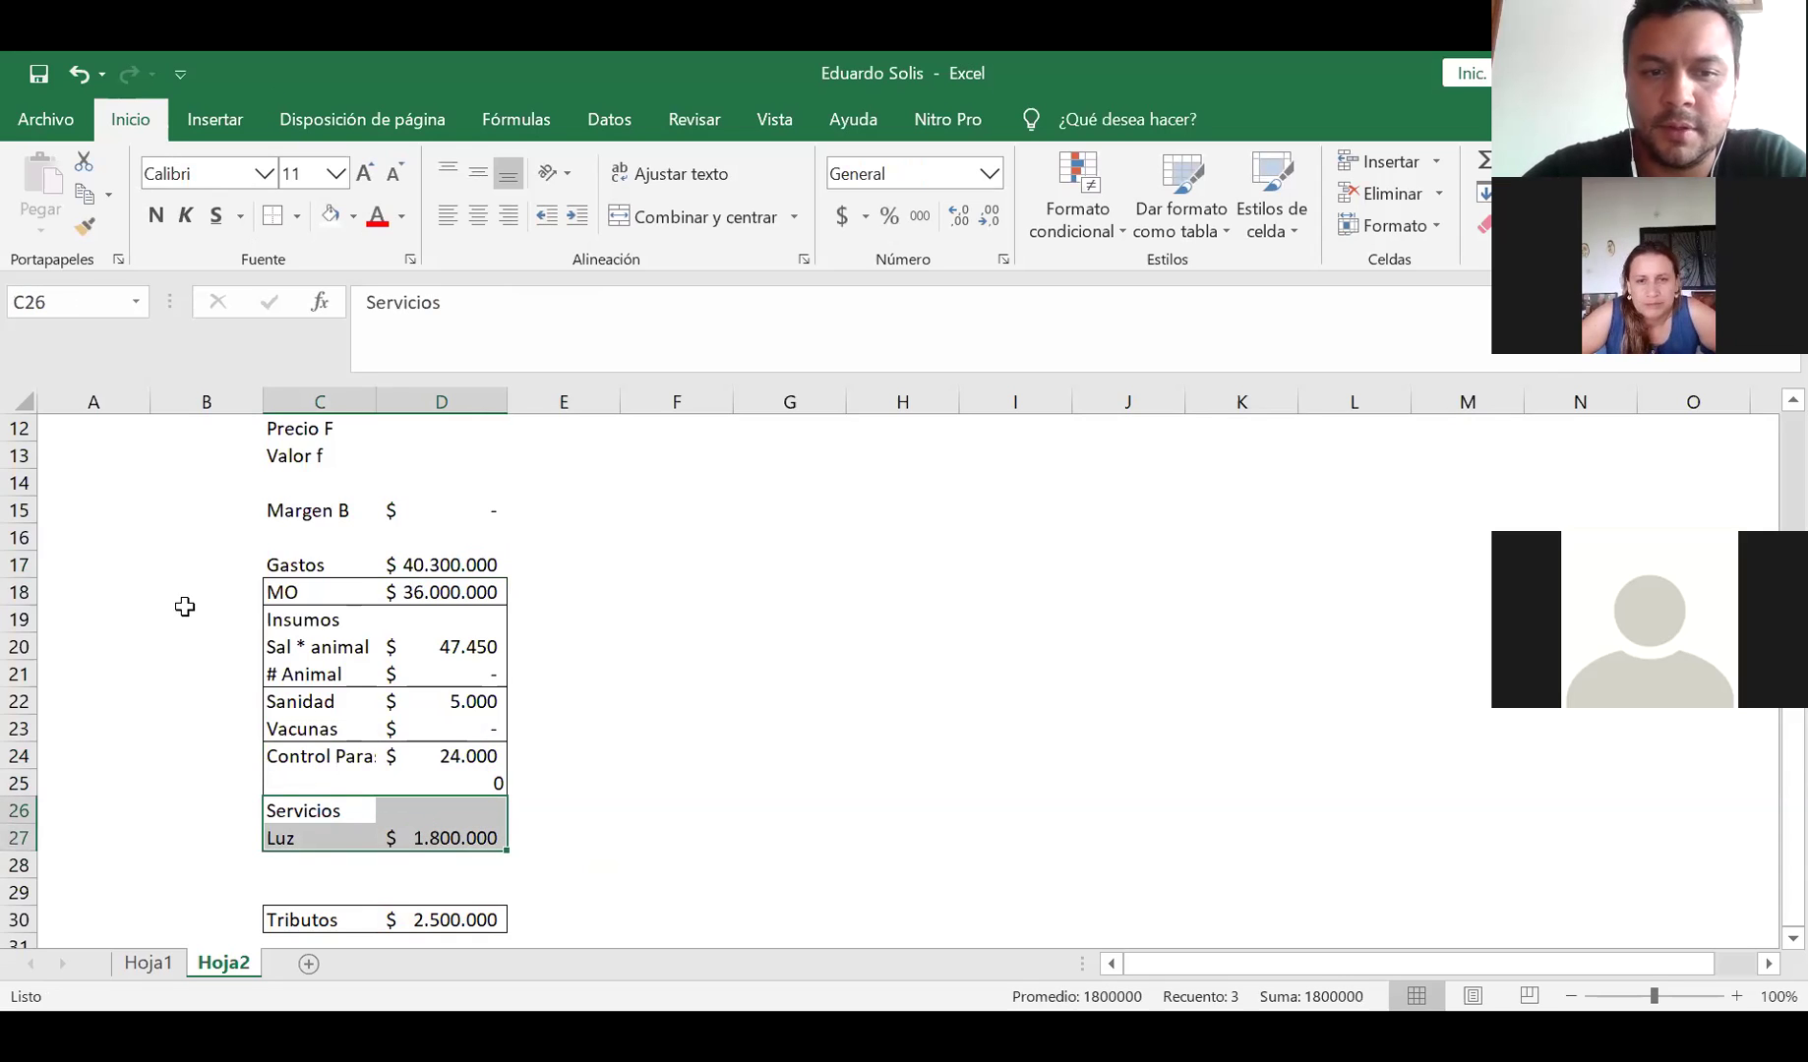
{"action": "left_click", "coordinate": [185, 616]}
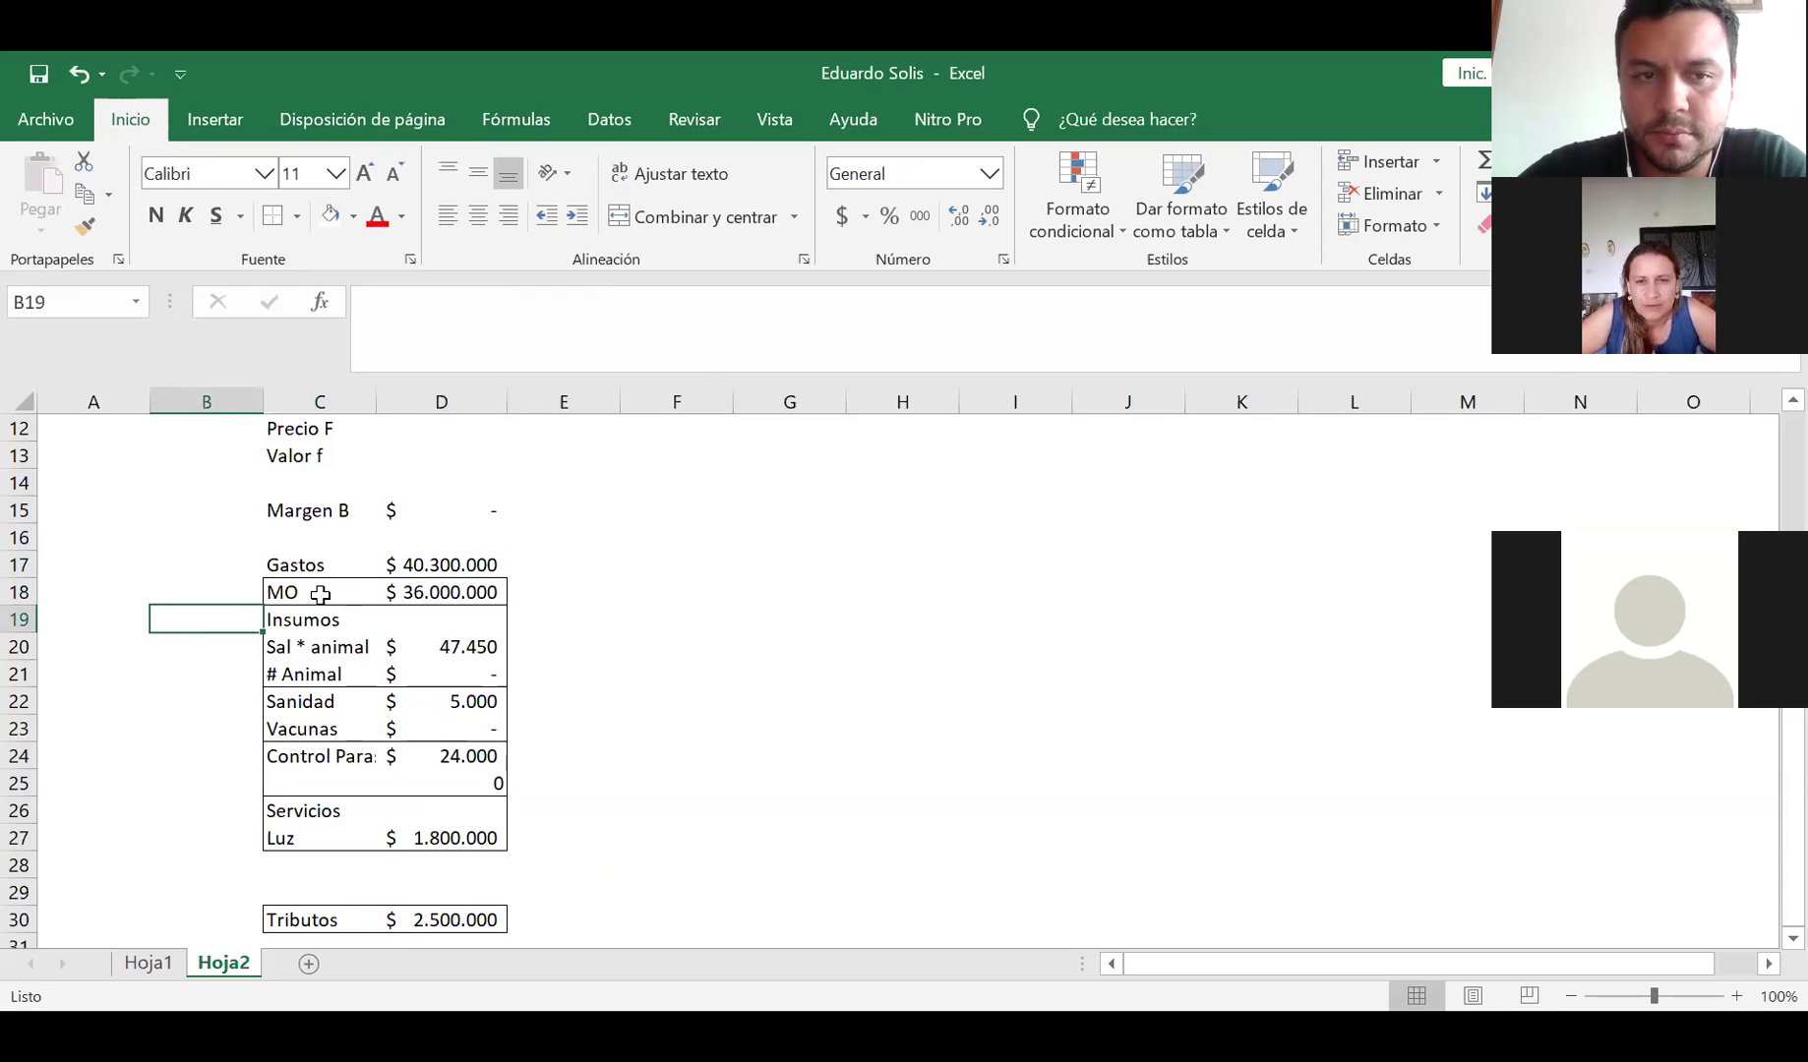
{"action": "double_click", "coordinate": [372, 400]}
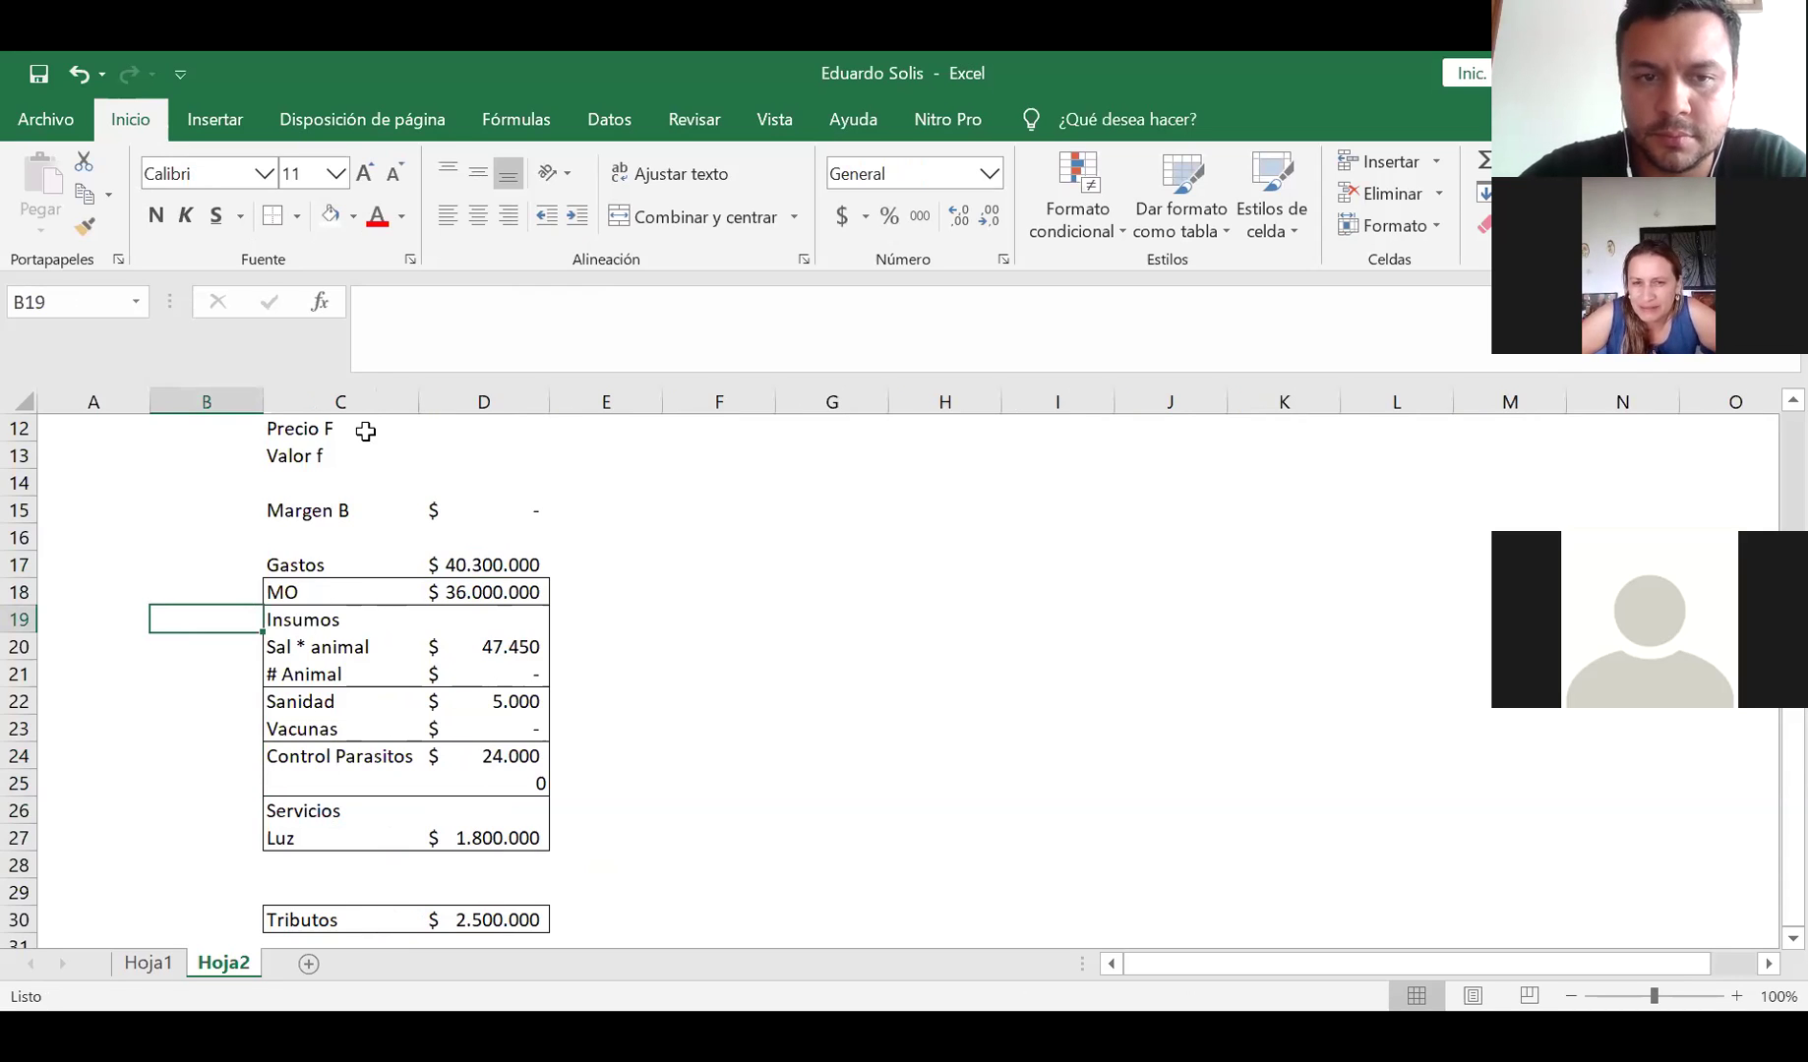
Label C28, directly below Luz, as Otros
{"action": "left_click", "coordinate": [326, 870]}
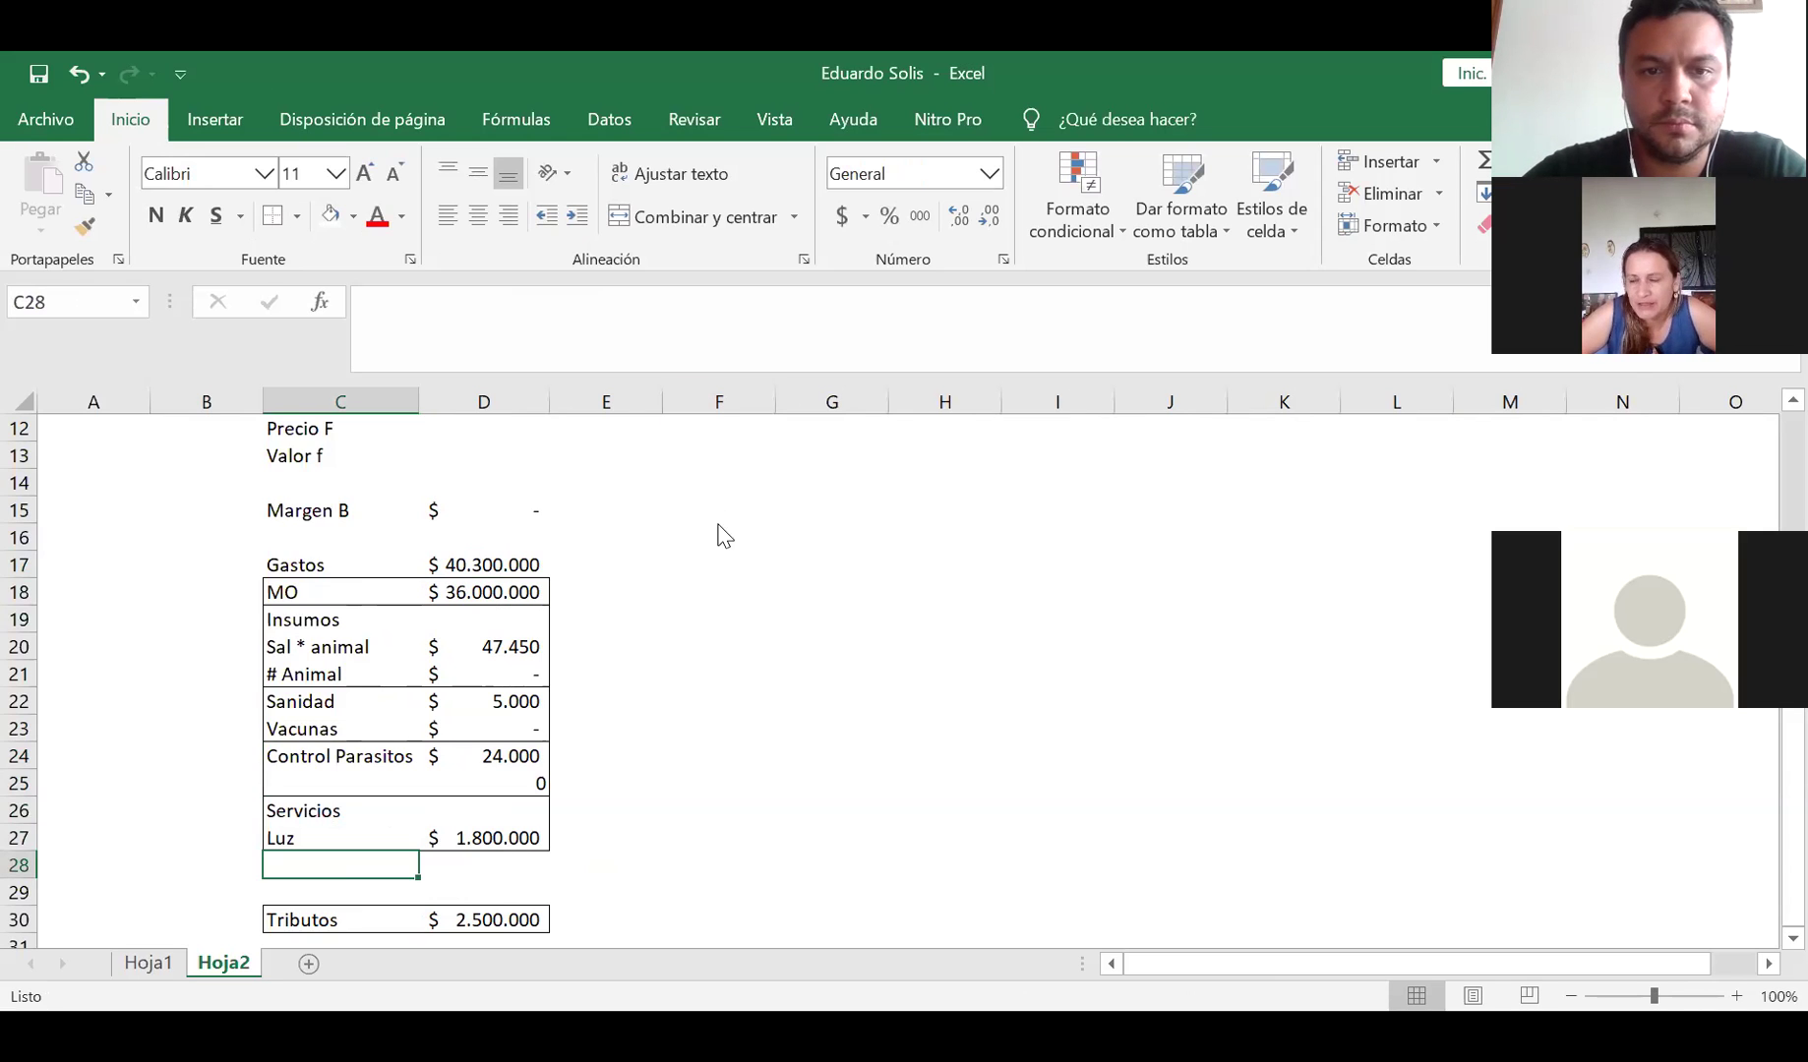
{"action": "left_click", "coordinate": [390, 867]}
{"action": "type", "text": "Otros"}
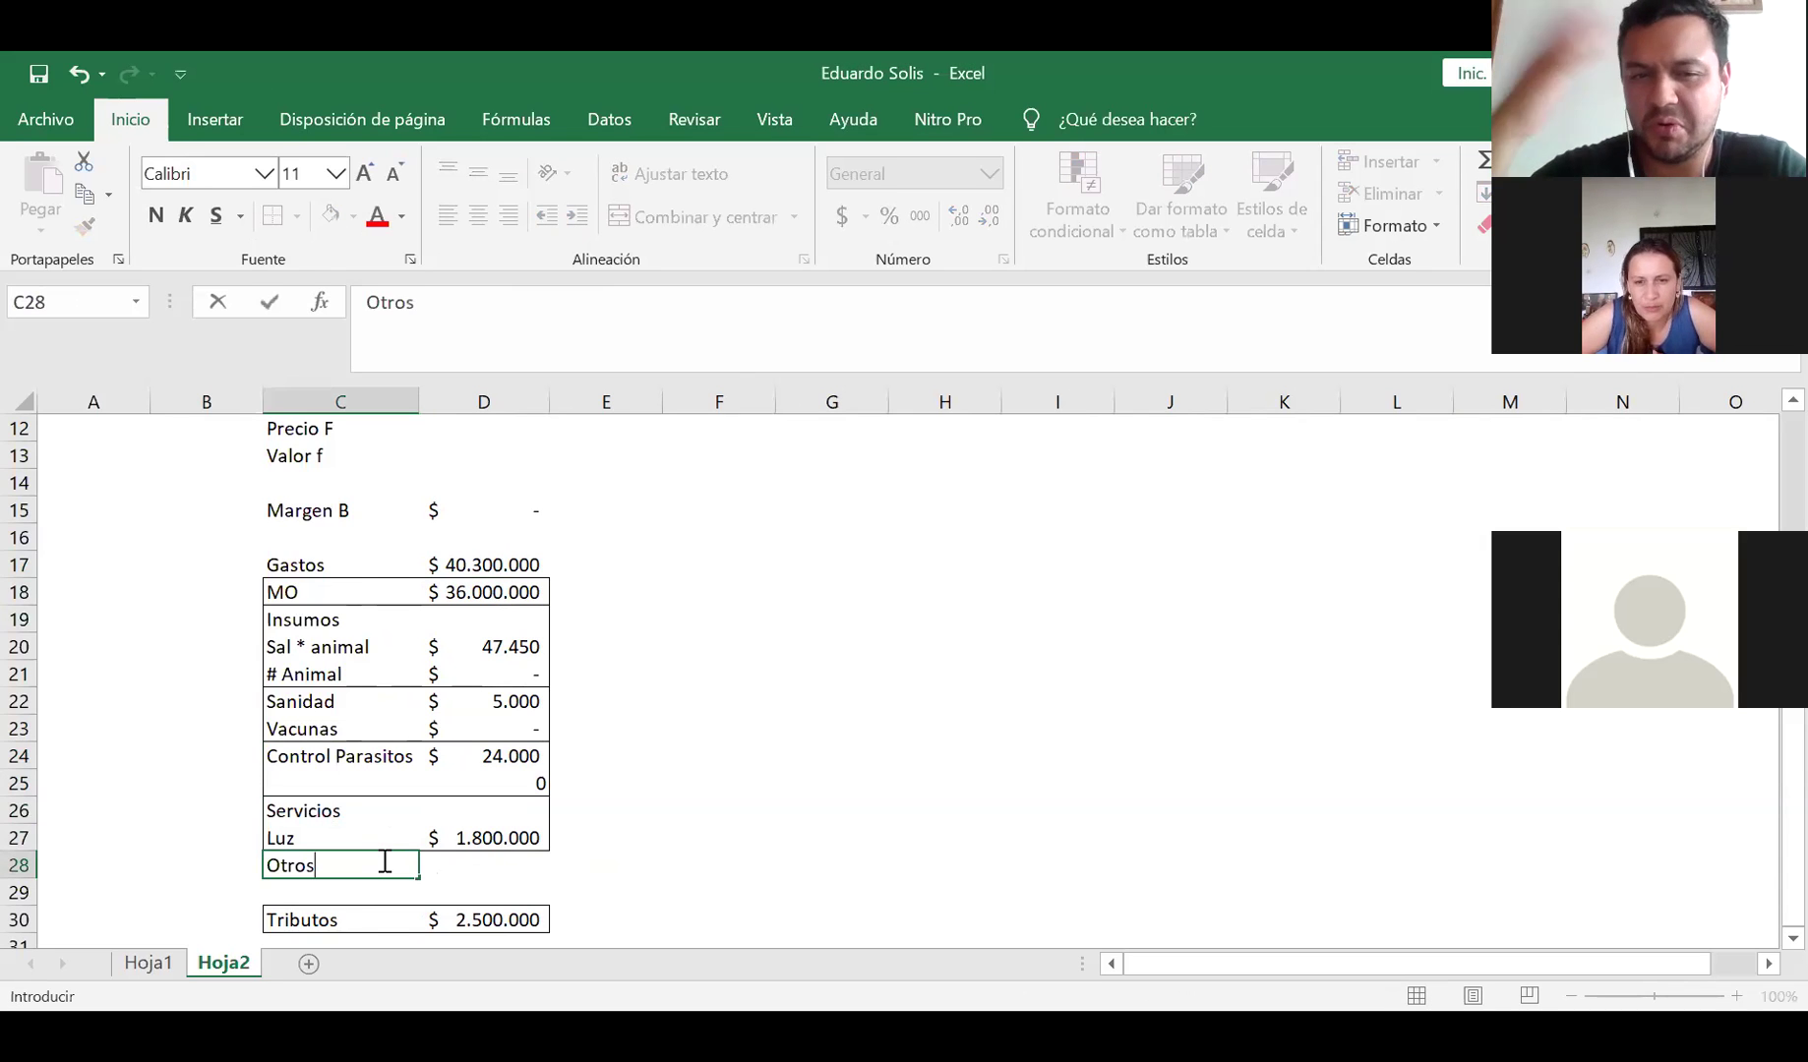
{"action": "key", "text": "Return"}
{"action": "key", "text": "Right"}
{"action": "left_click", "coordinate": [383, 860]}
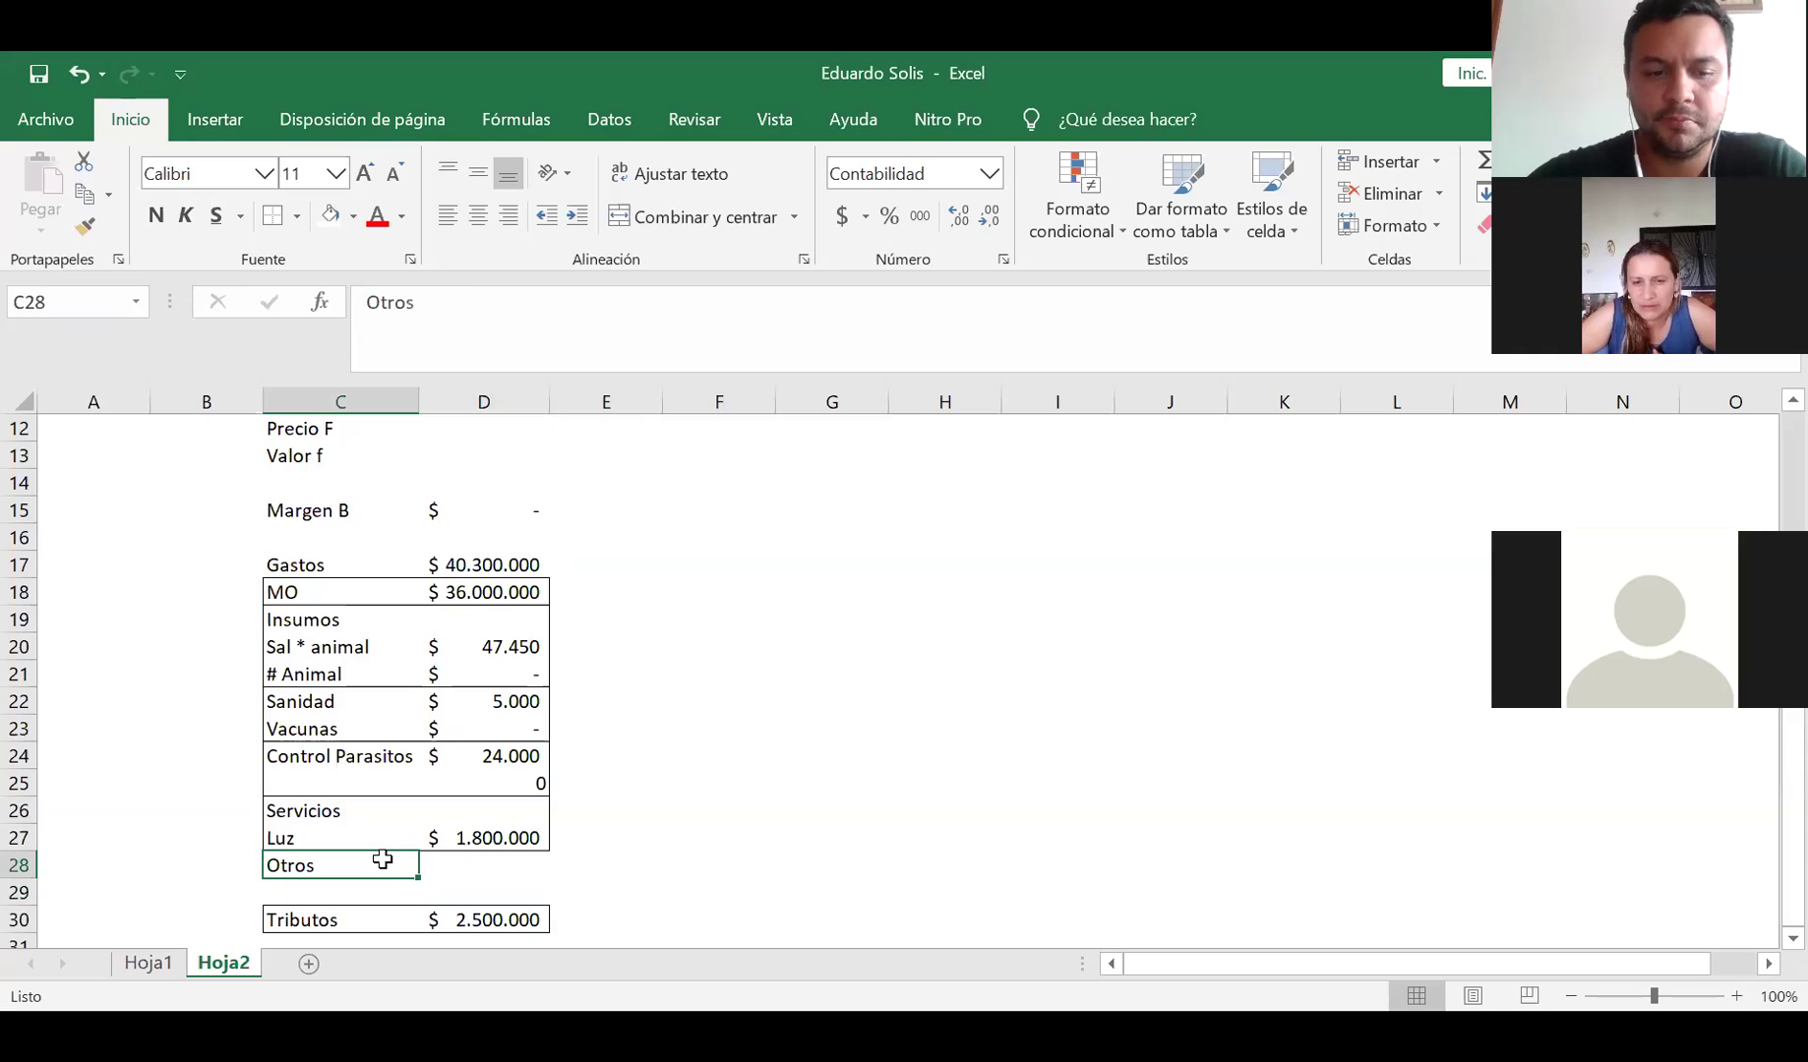
{"action": "key", "text": "shift+Right"}
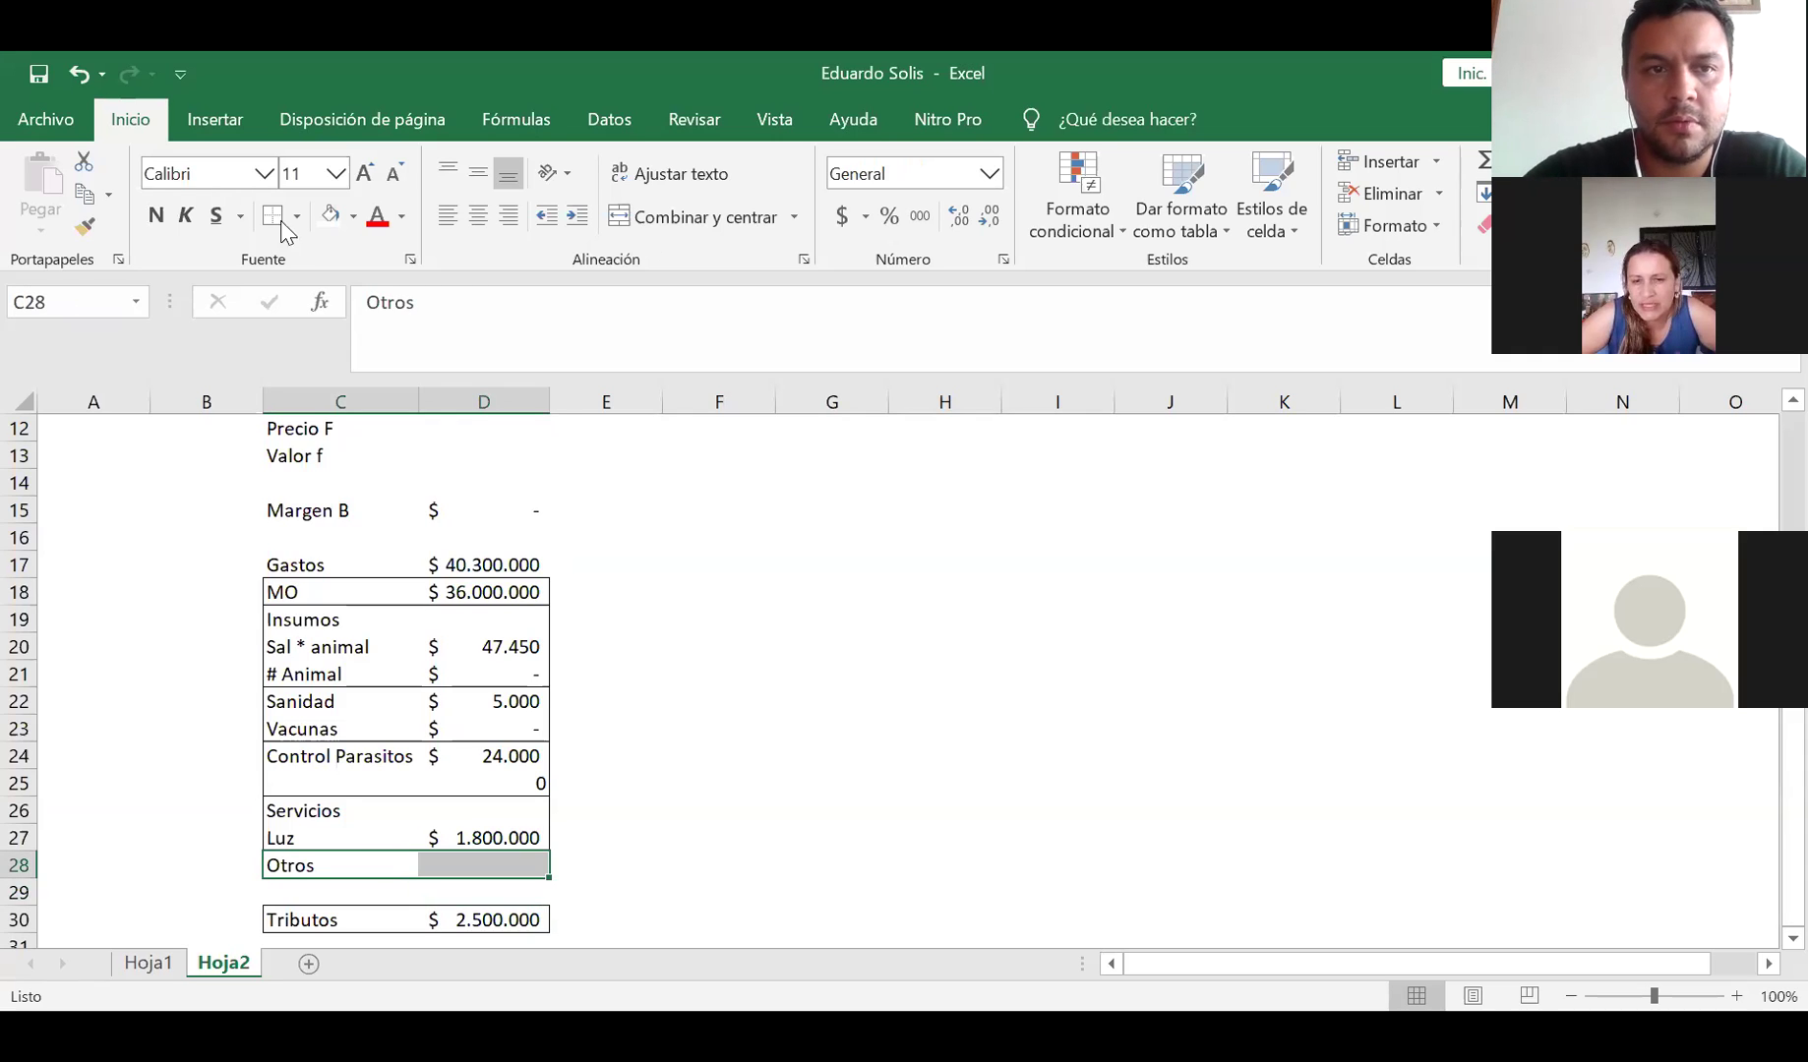
Enter +500000*12 in D28 as the yearly Otros amount and put an outside border around C28:D28
{"action": "left_click", "coordinate": [511, 858]}
{"action": "type", "text": "+"}
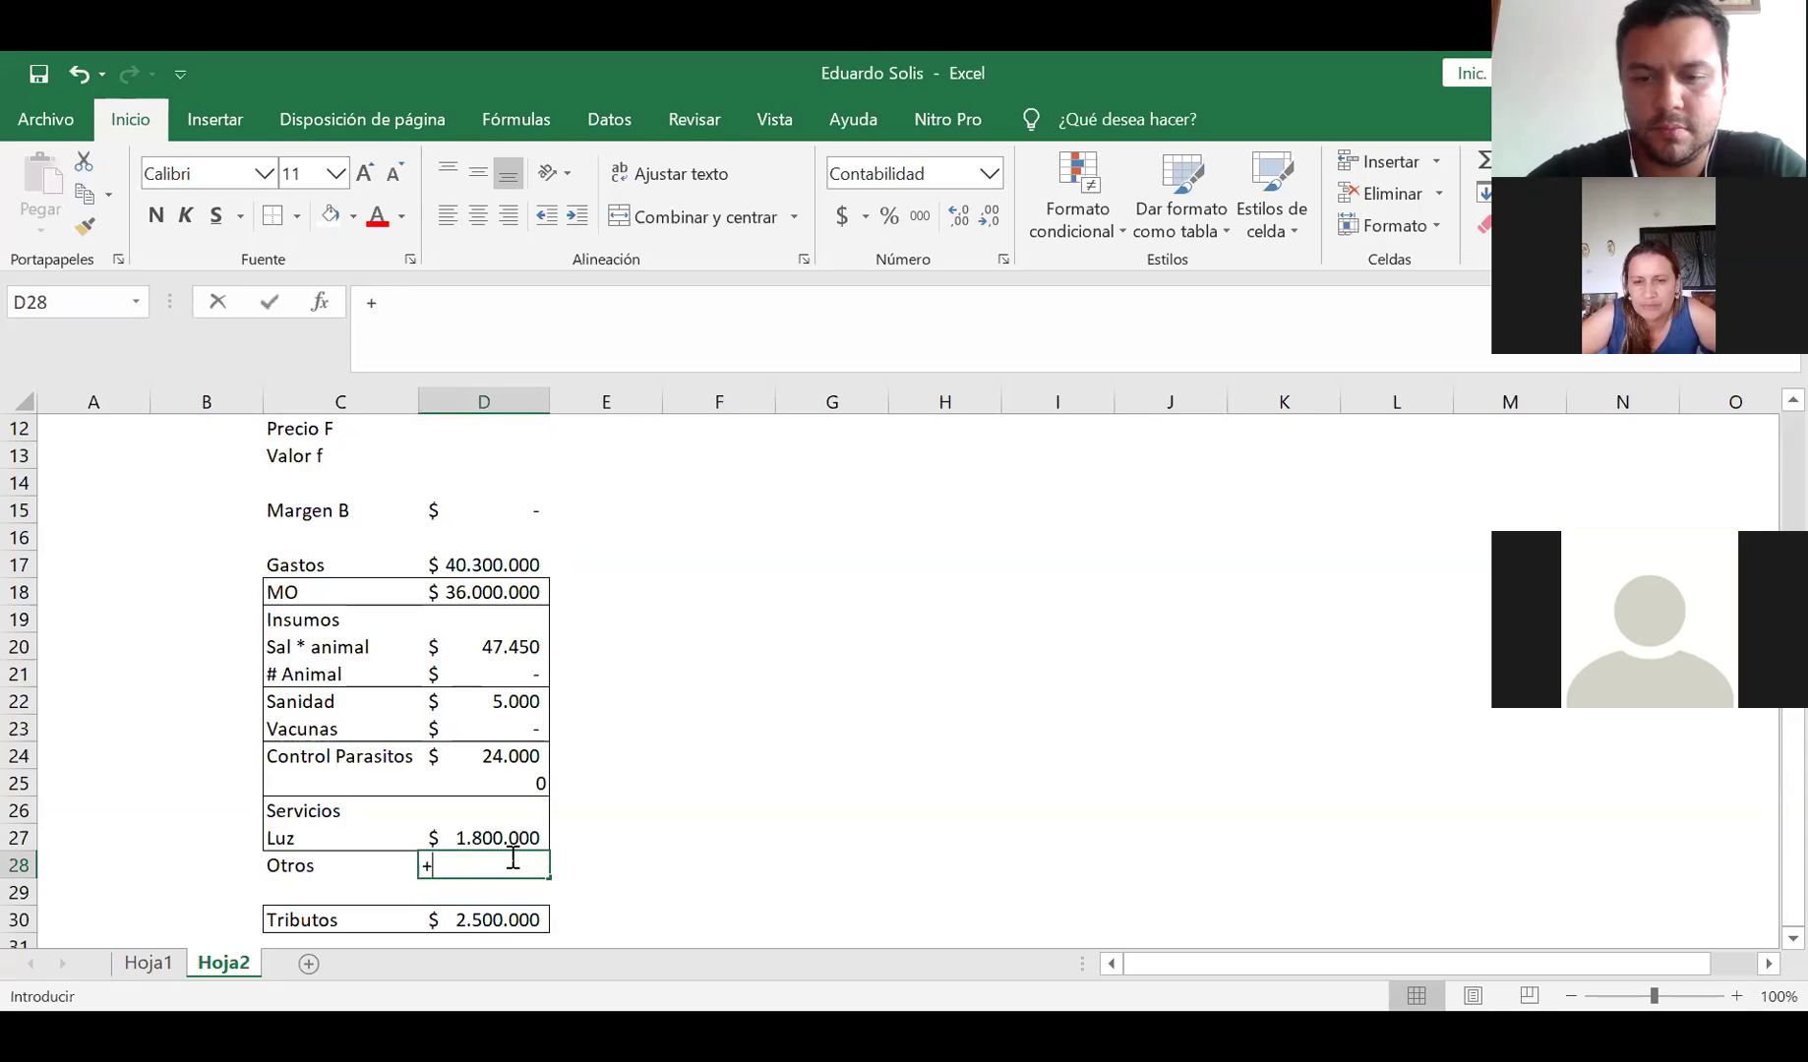
{"action": "type", "text": "500000*12"}
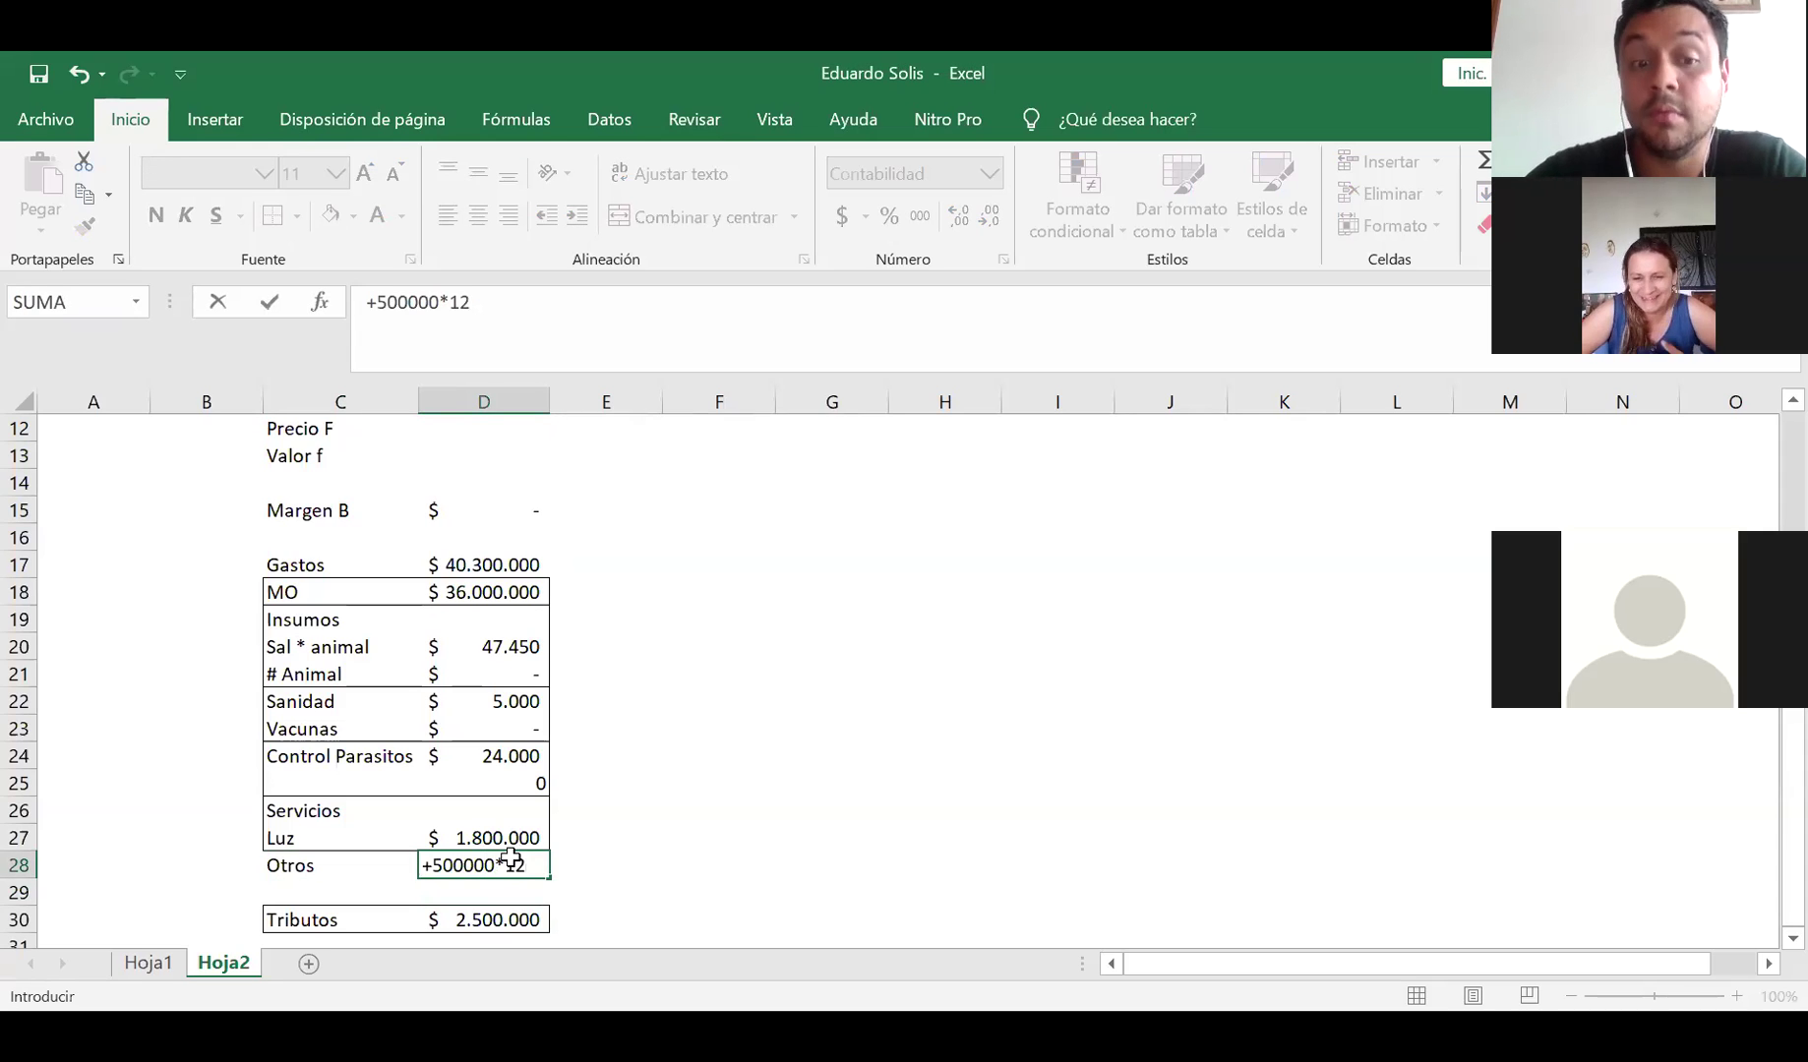
{"action": "key", "text": "Return"}
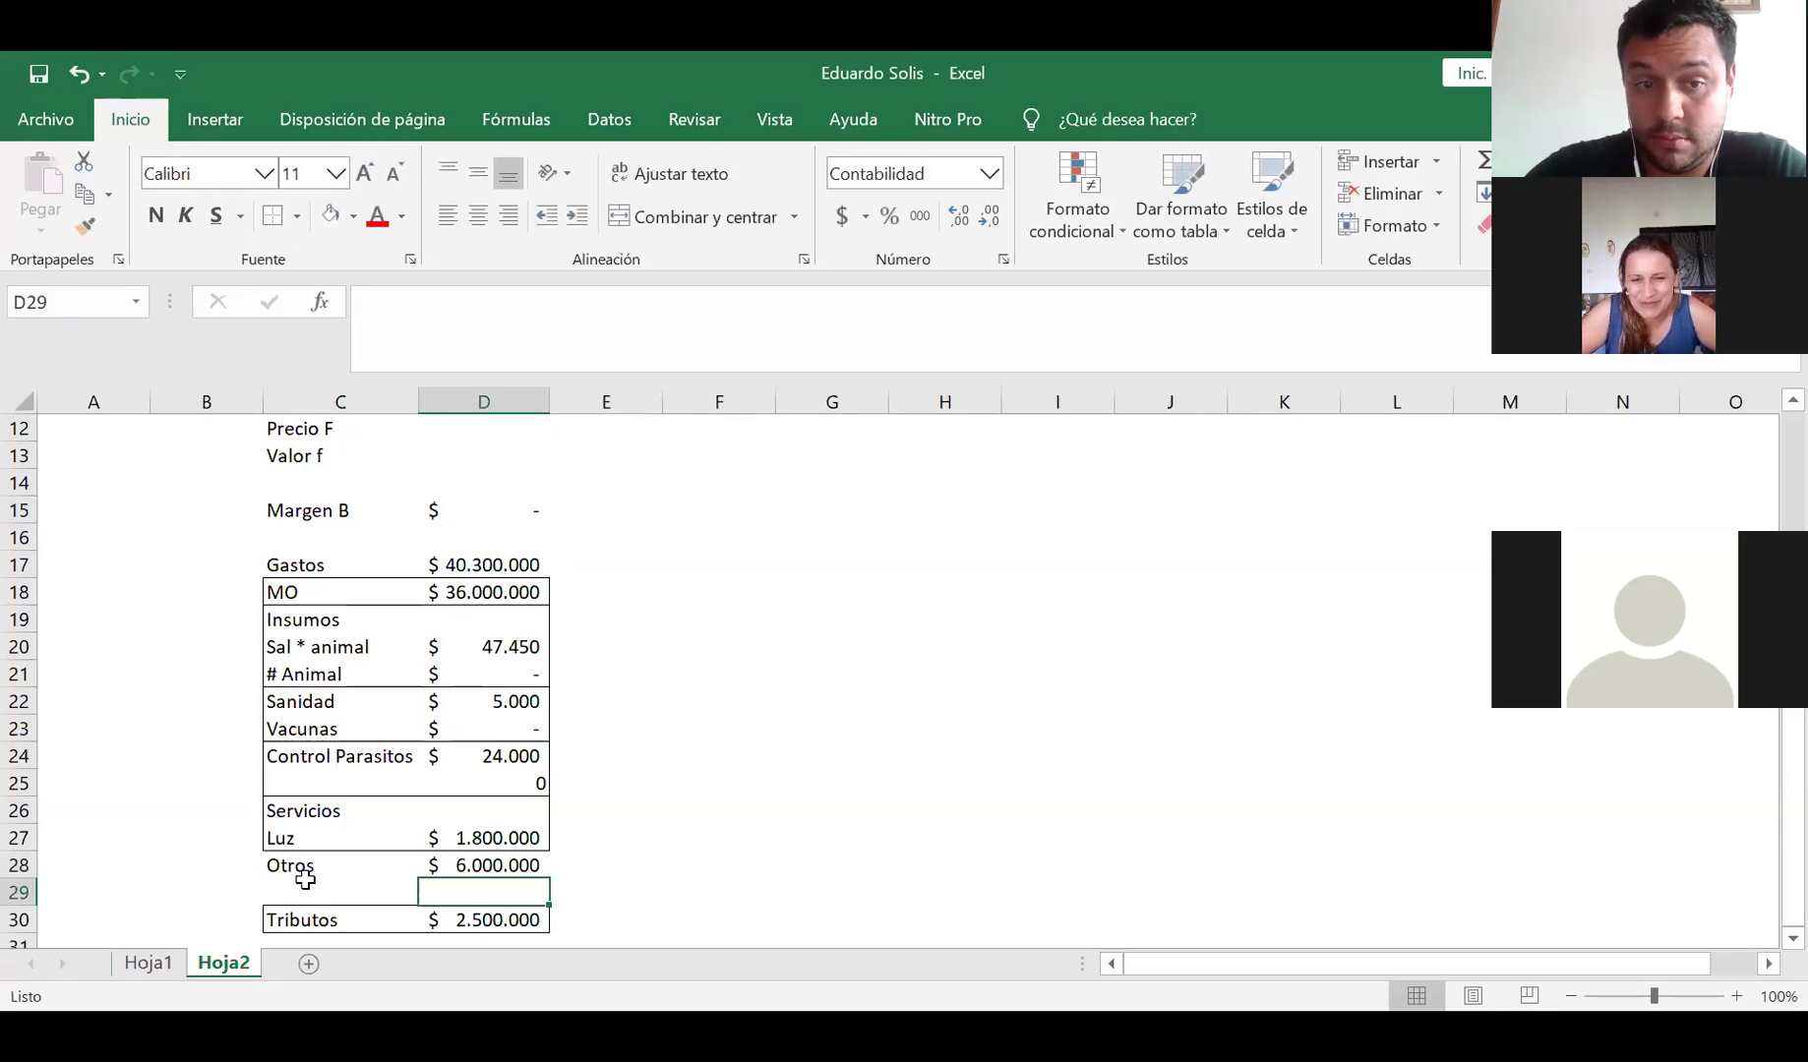
{"action": "left_click_drag", "start_coordinate": [294, 863], "coordinate": [482, 865]}
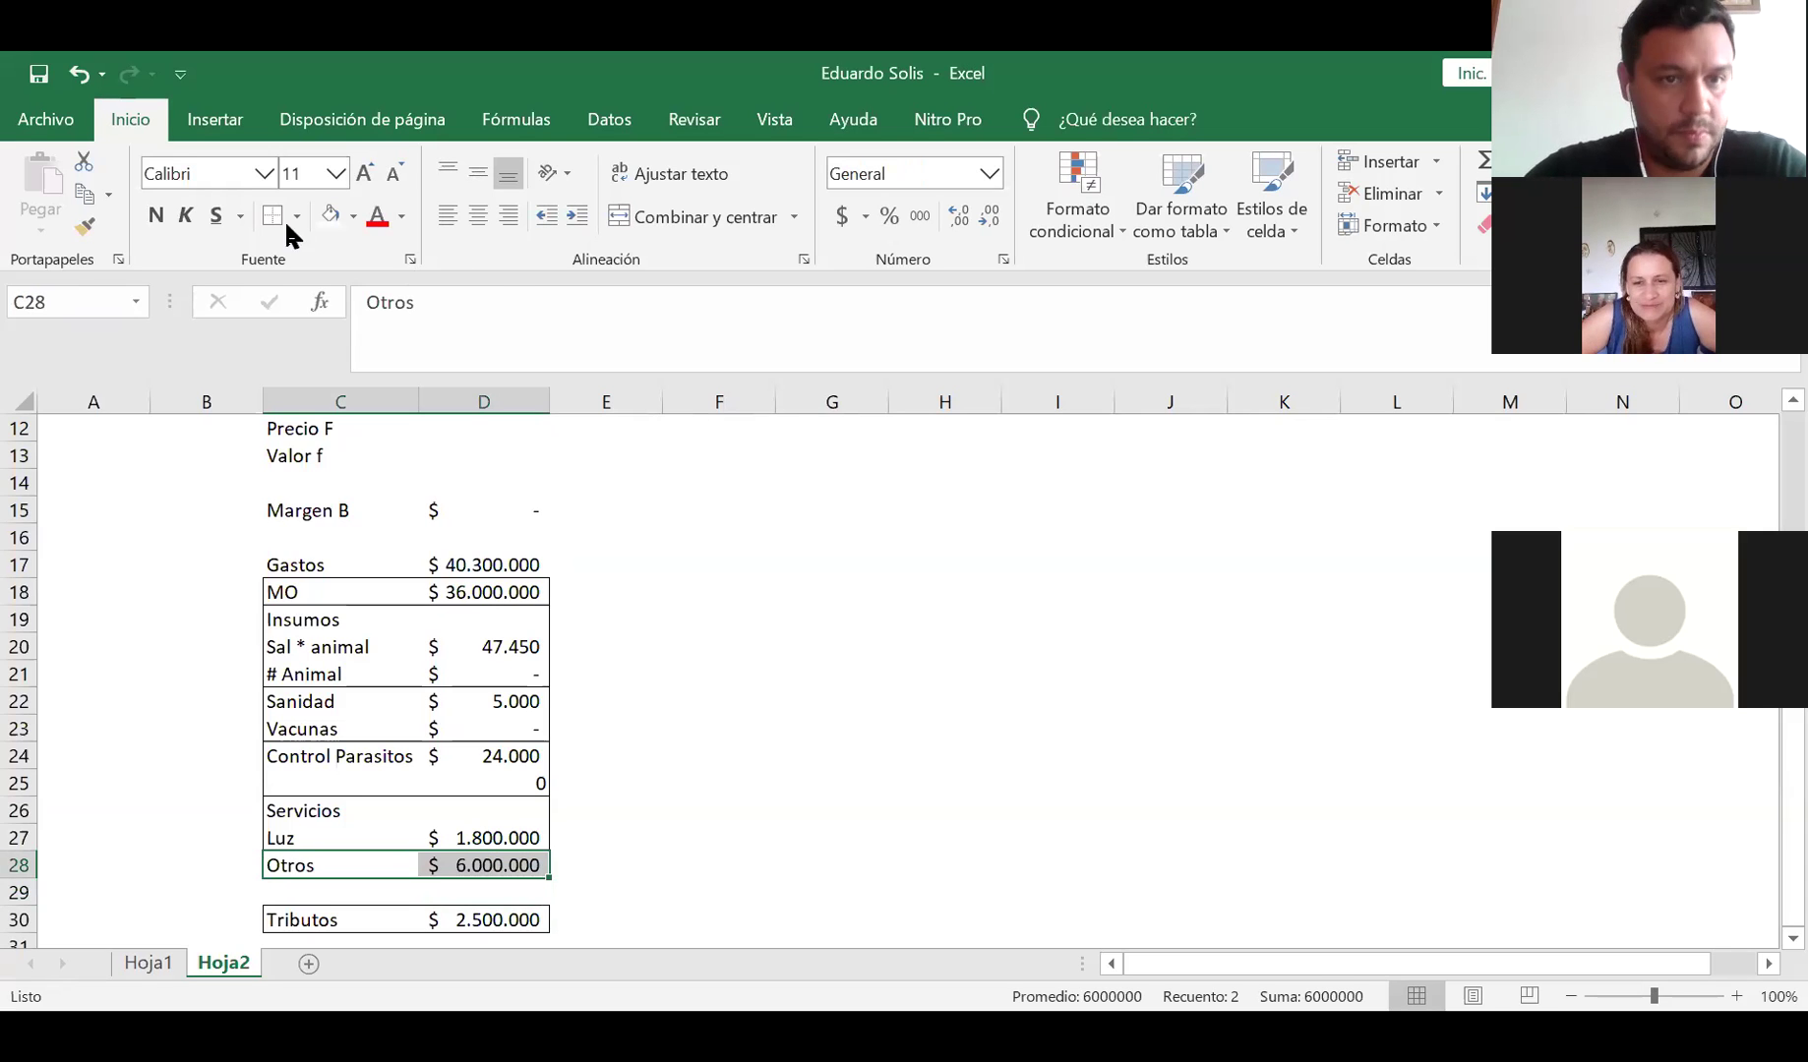
{"action": "left_click", "coordinate": [619, 818]}
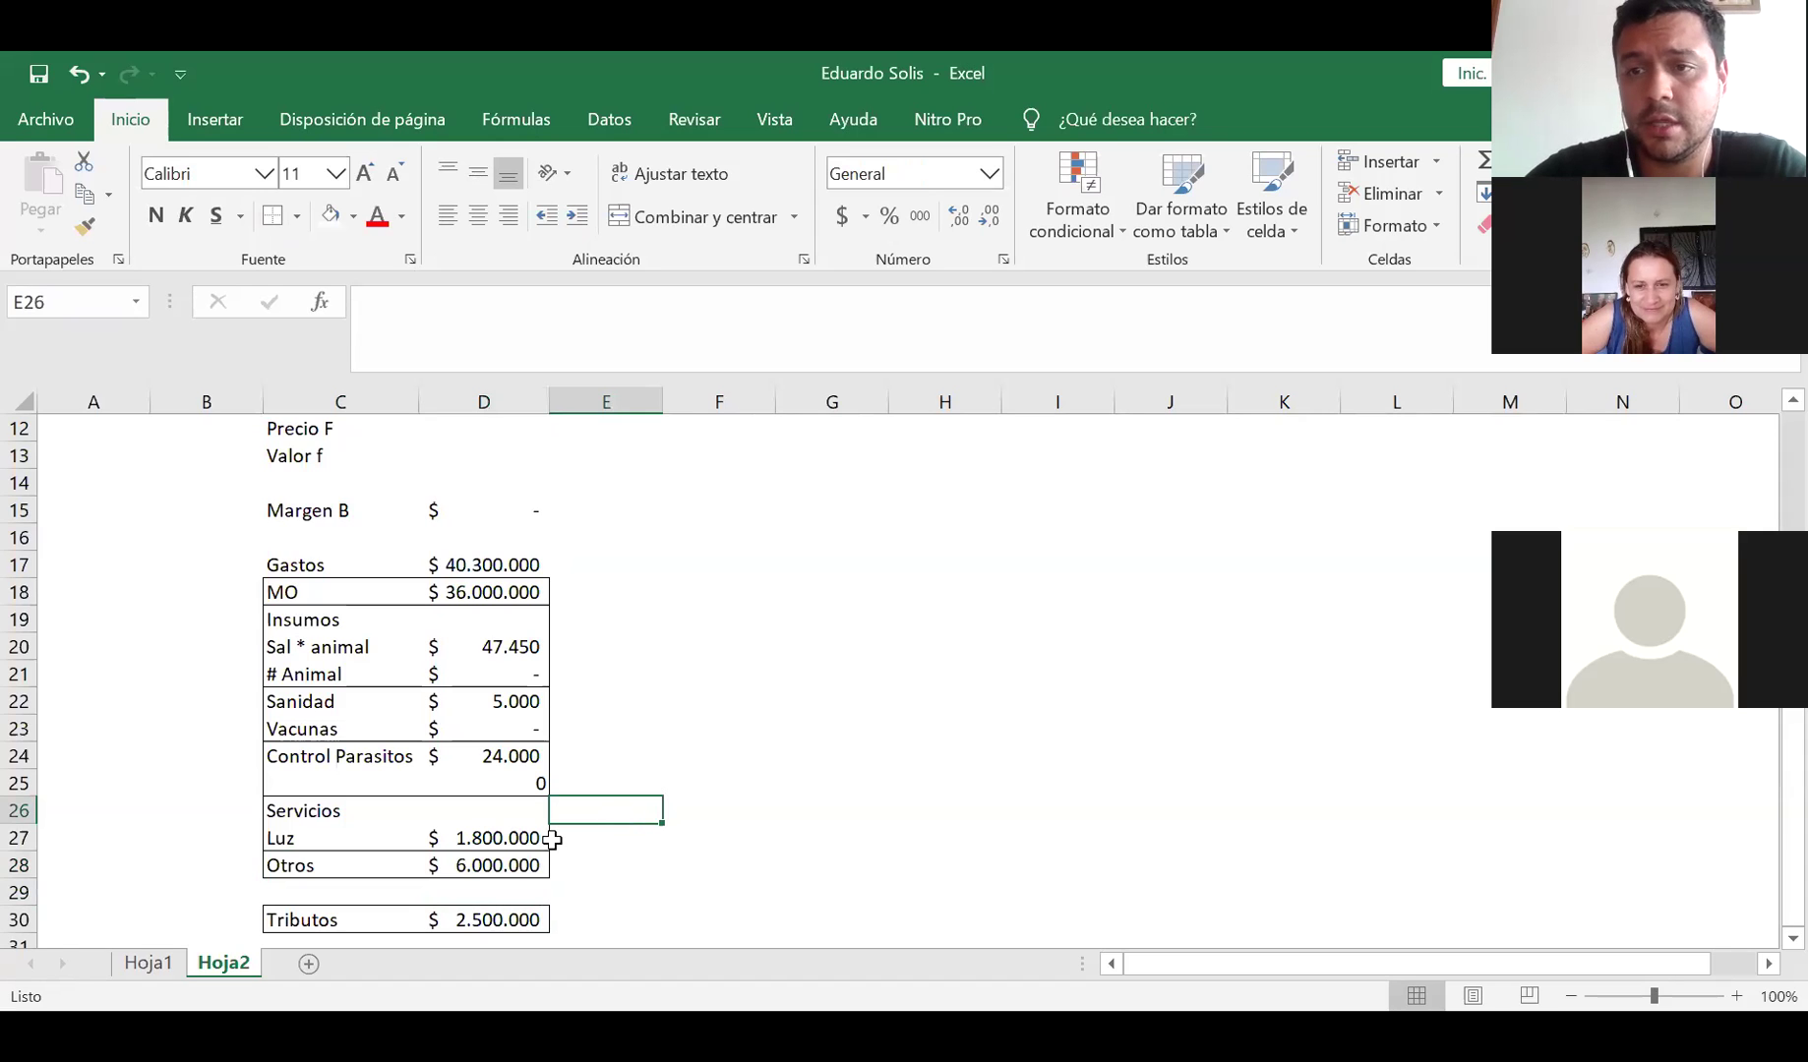
Add the Otros amount D28 to the Gastos formula in D17
{"action": "left_click", "coordinate": [456, 565]}
{"action": "left_click", "coordinate": [669, 315]}
{"action": "type", "text": "+"}
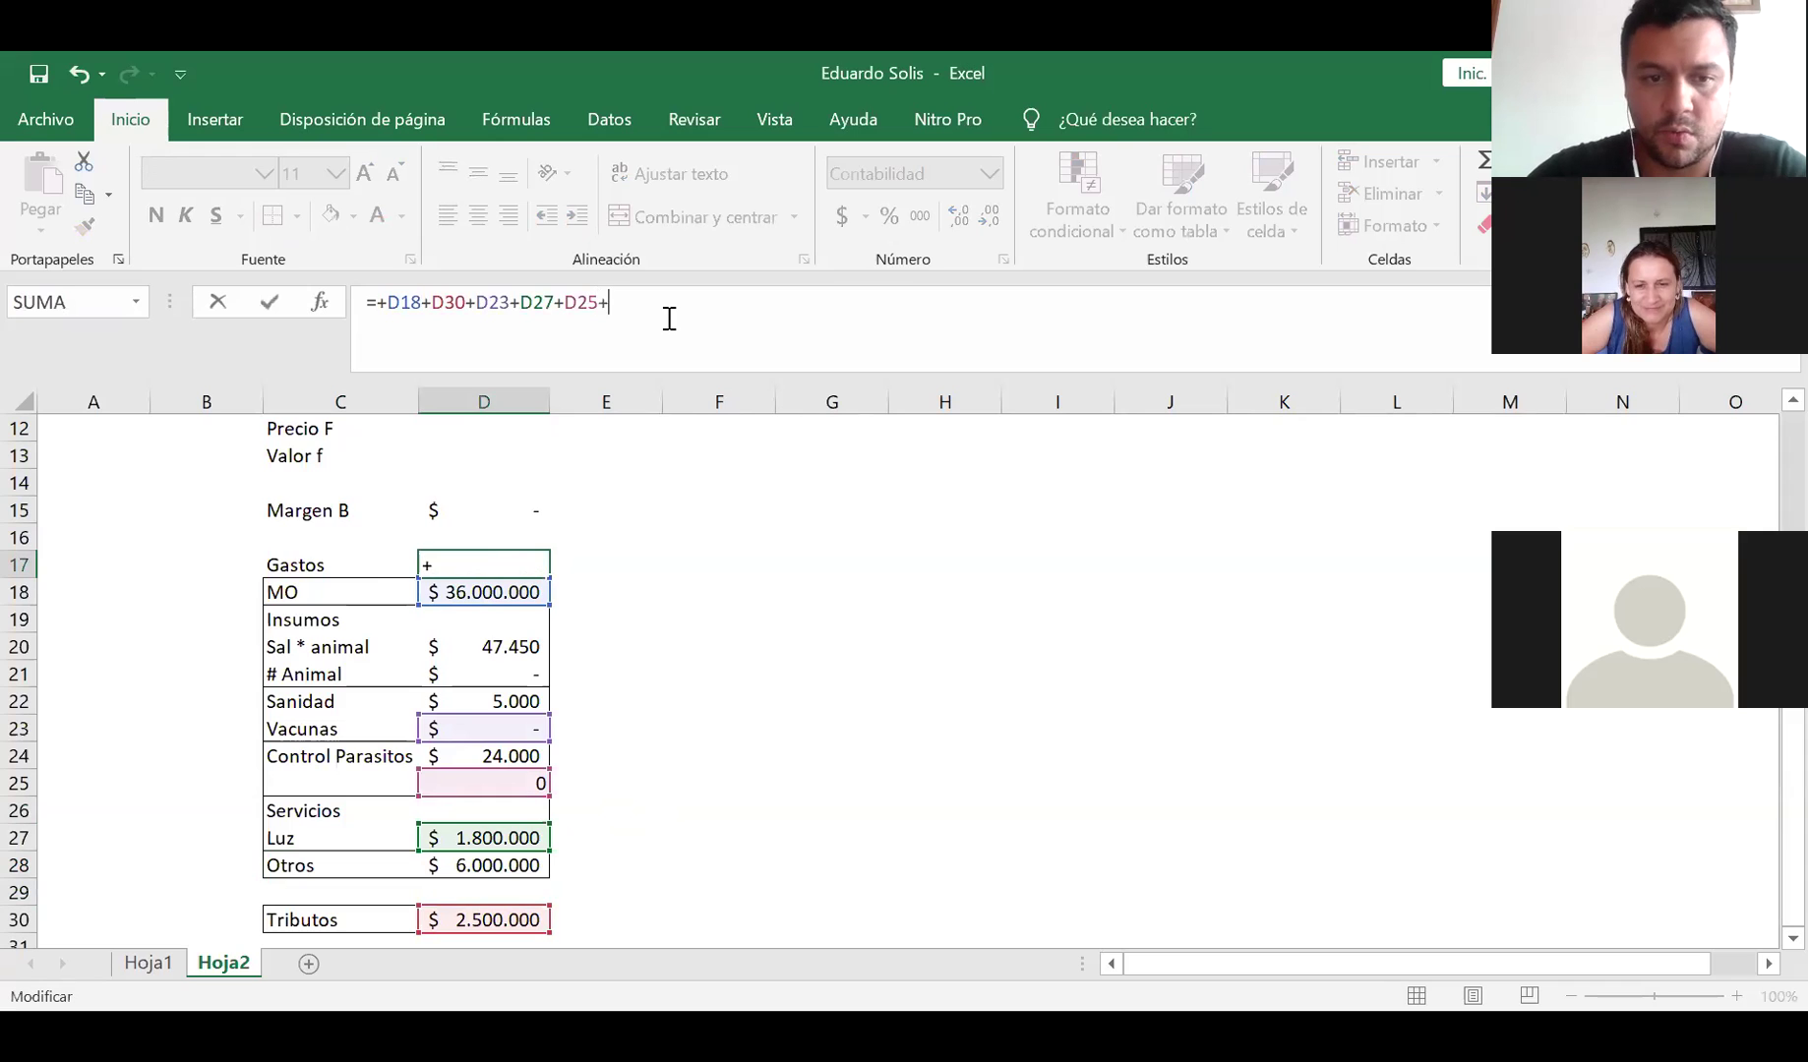
{"action": "left_click", "coordinate": [473, 863]}
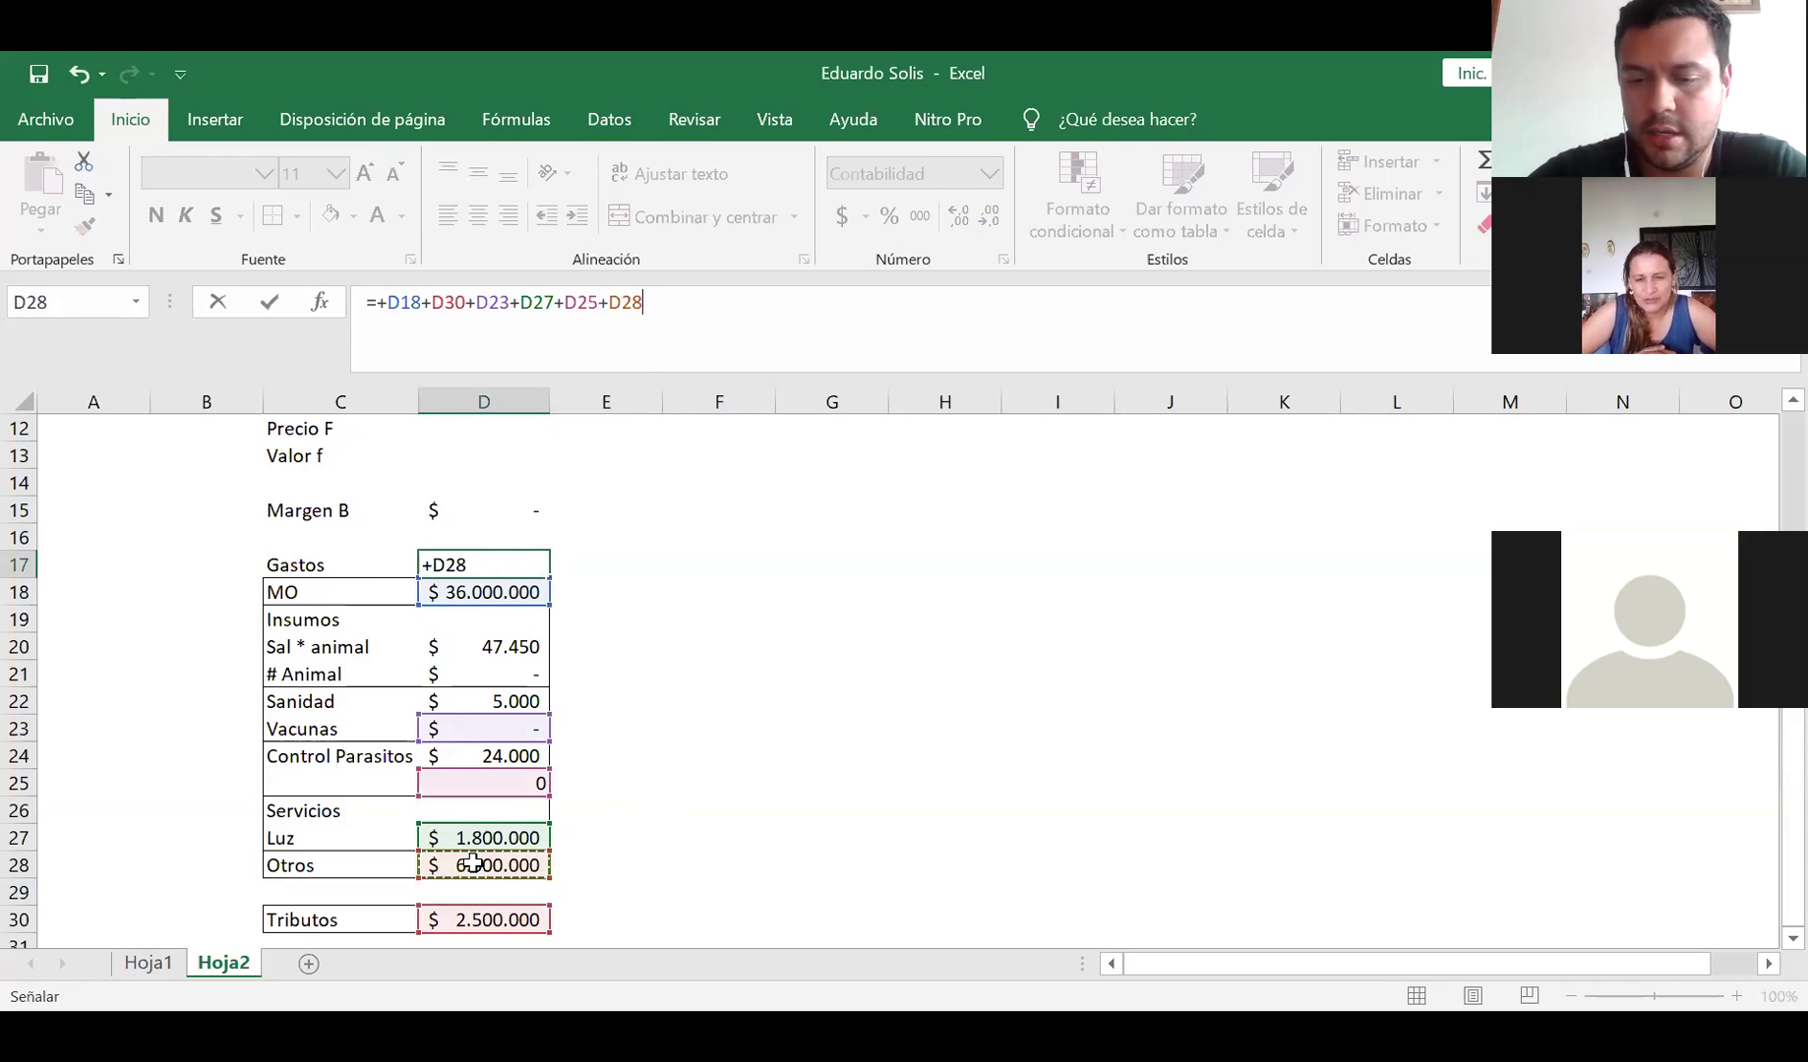
{"action": "key", "text": "Return"}
Put a thick outside border around the Gastos total row C17:D17
{"action": "scroll", "coordinate": [400, 792], "scroll_direction": "down", "scroll_amount": 1}
{"action": "scroll", "coordinate": [401, 795], "scroll_direction": "up", "scroll_amount": 1}
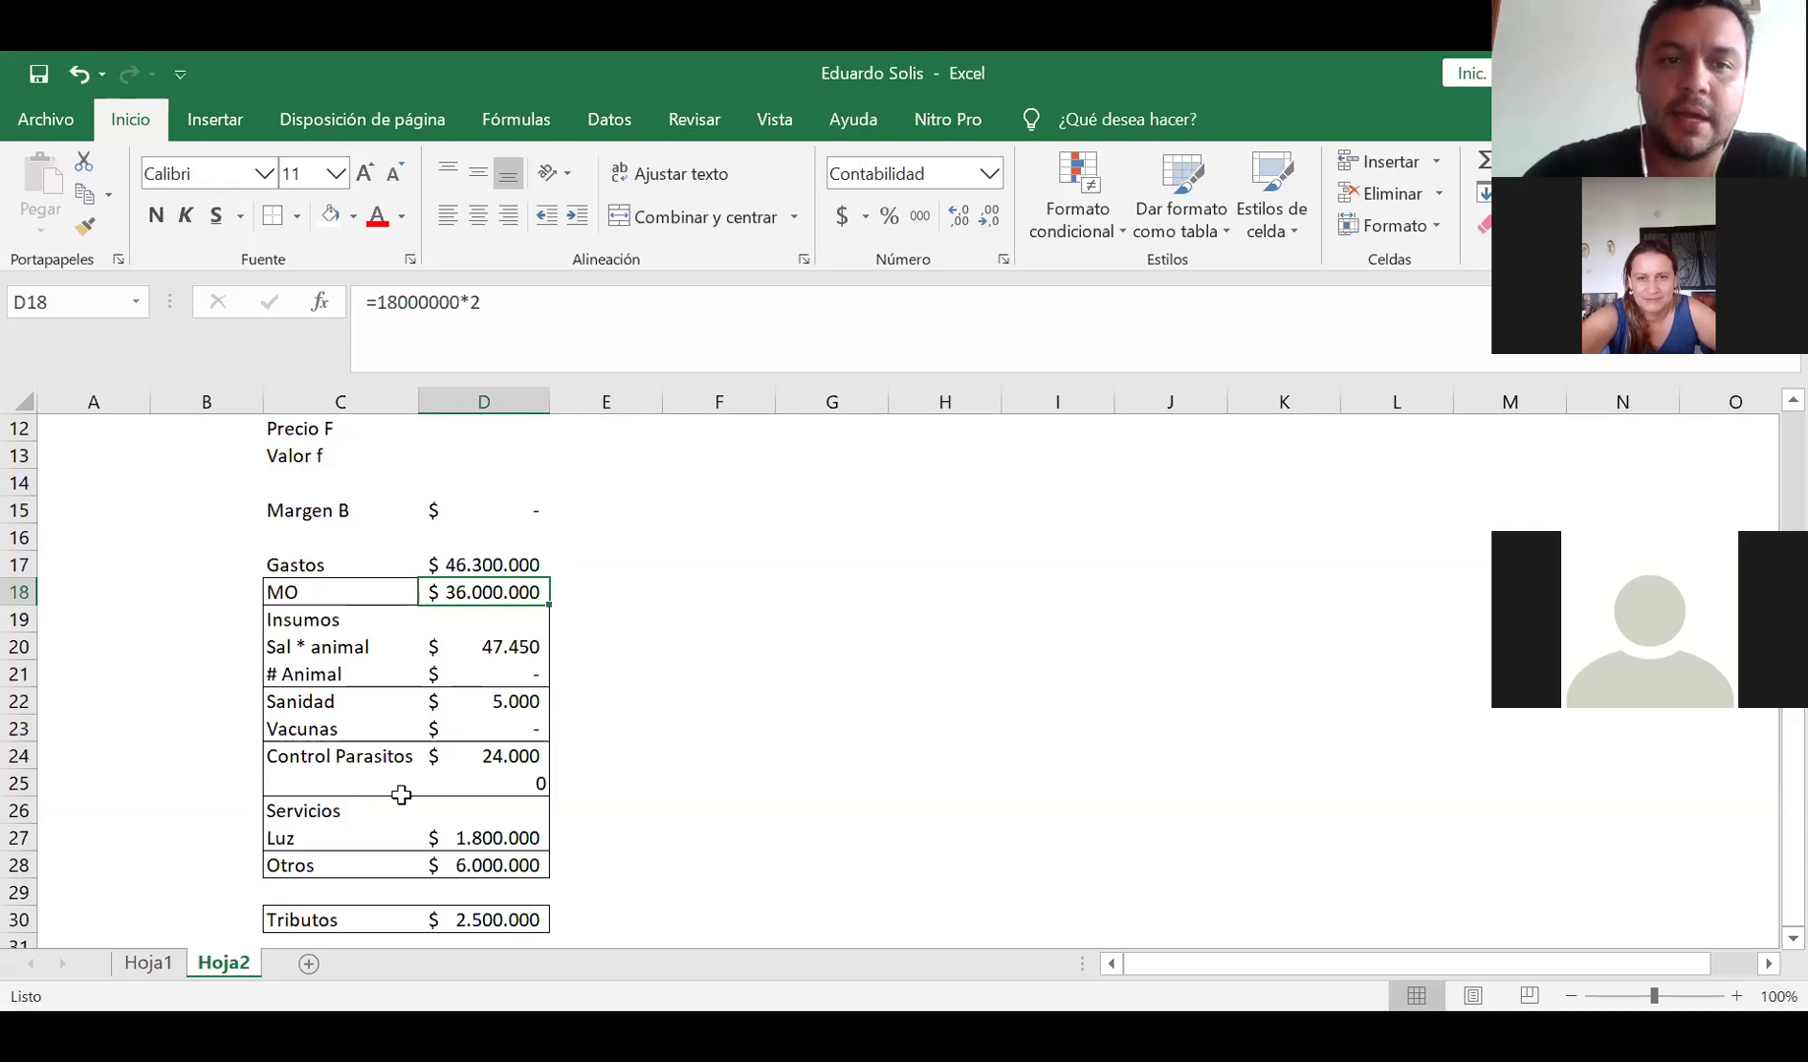
{"action": "left_click_drag", "start_coordinate": [283, 563], "coordinate": [492, 559]}
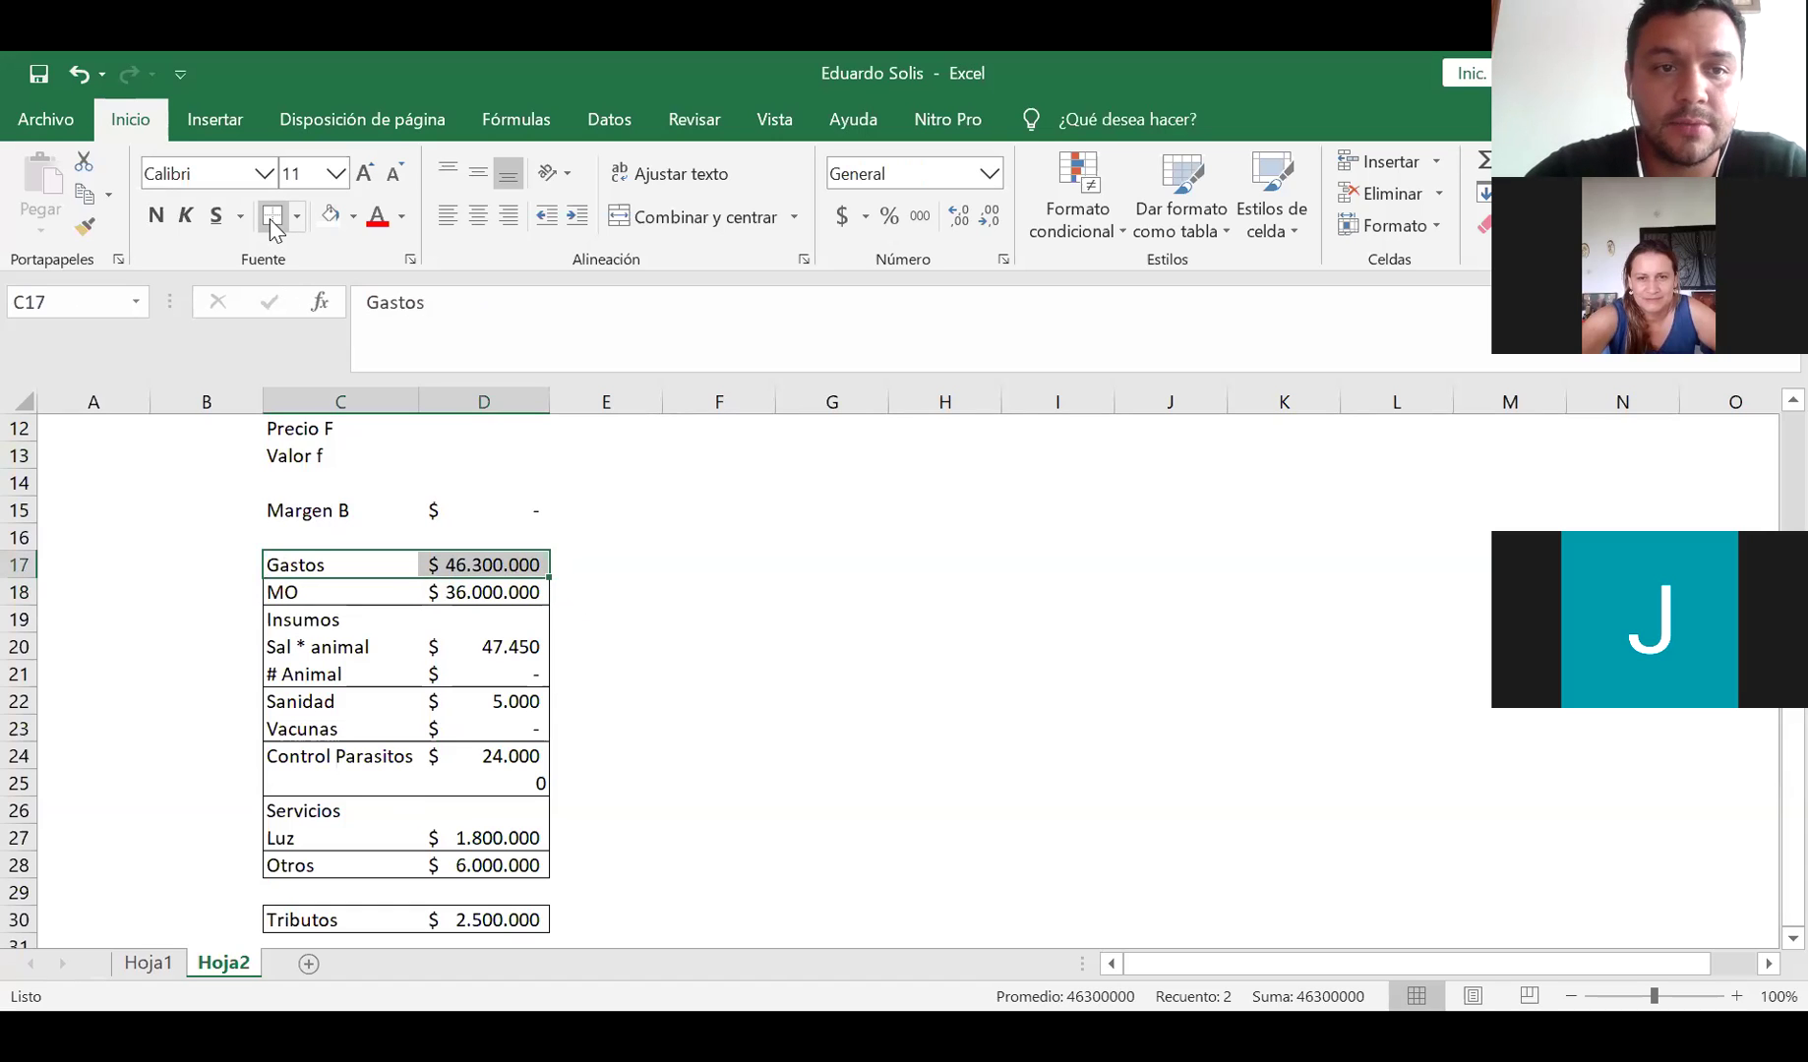
{"action": "left_click", "coordinate": [754, 620]}
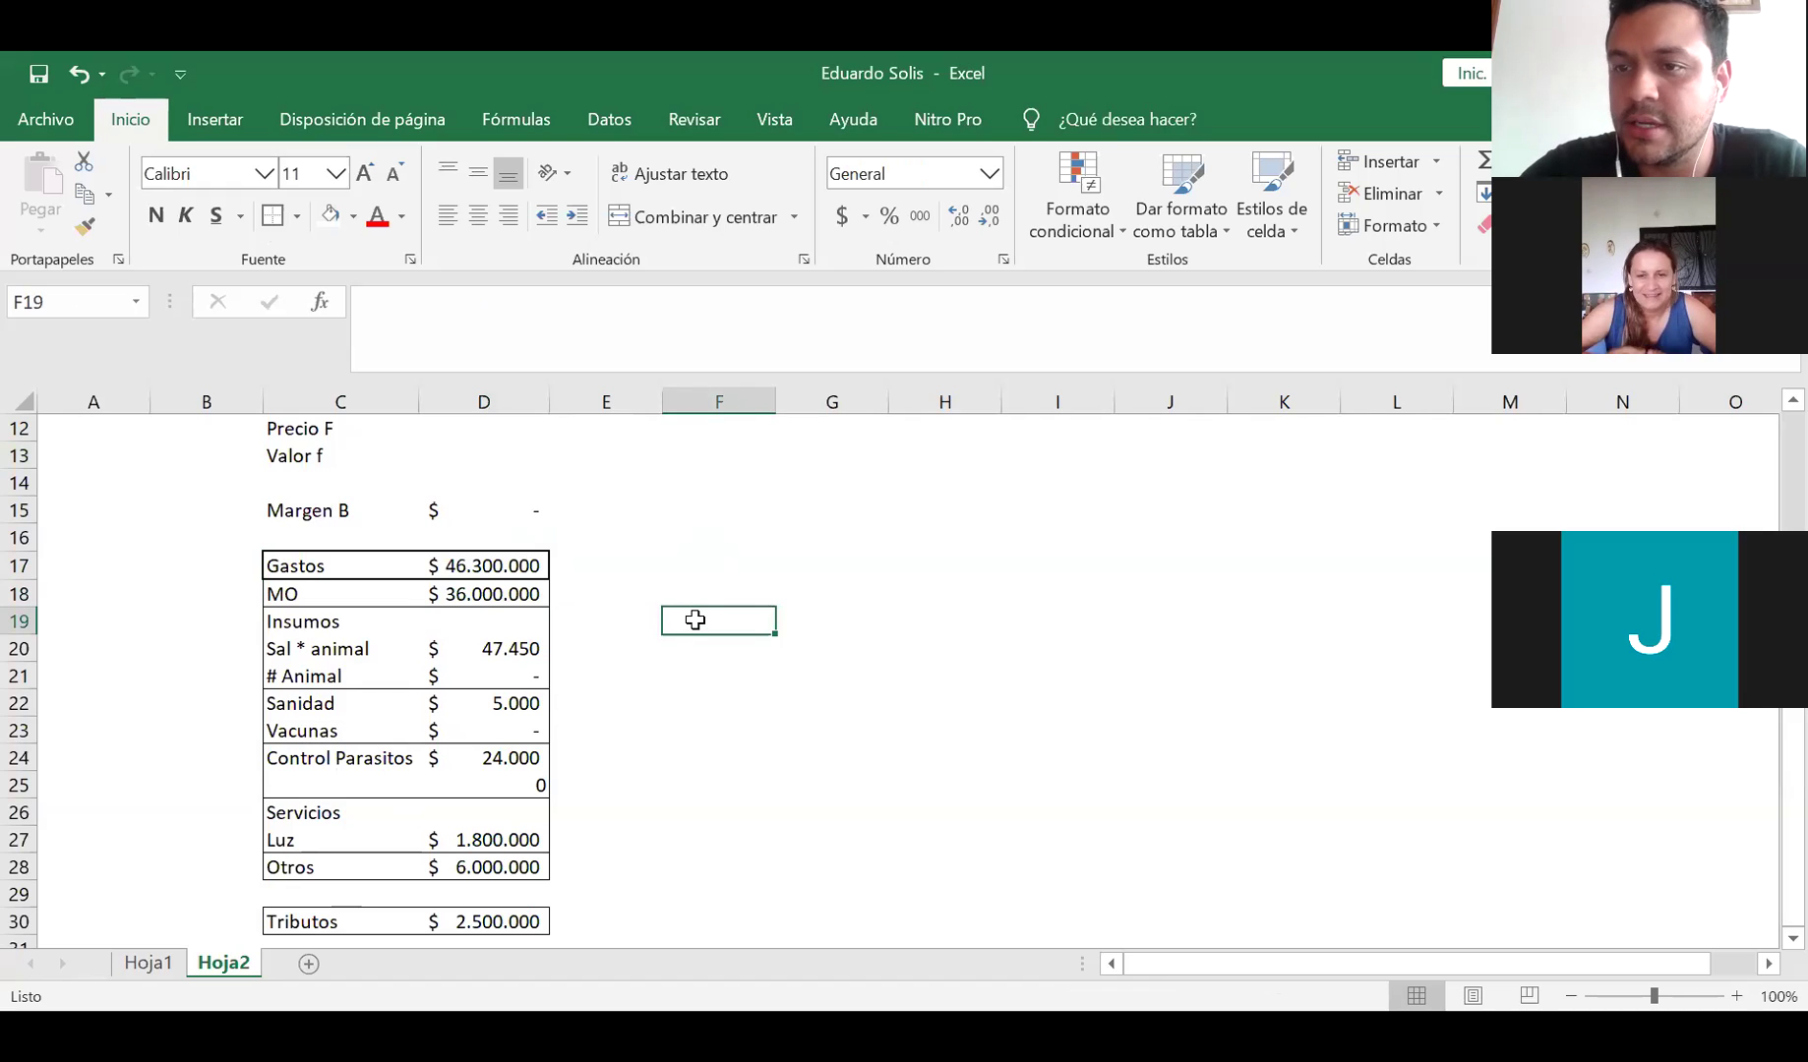
{"action": "scroll", "coordinate": [670, 641], "scroll_direction": "up", "scroll_amount": 1}
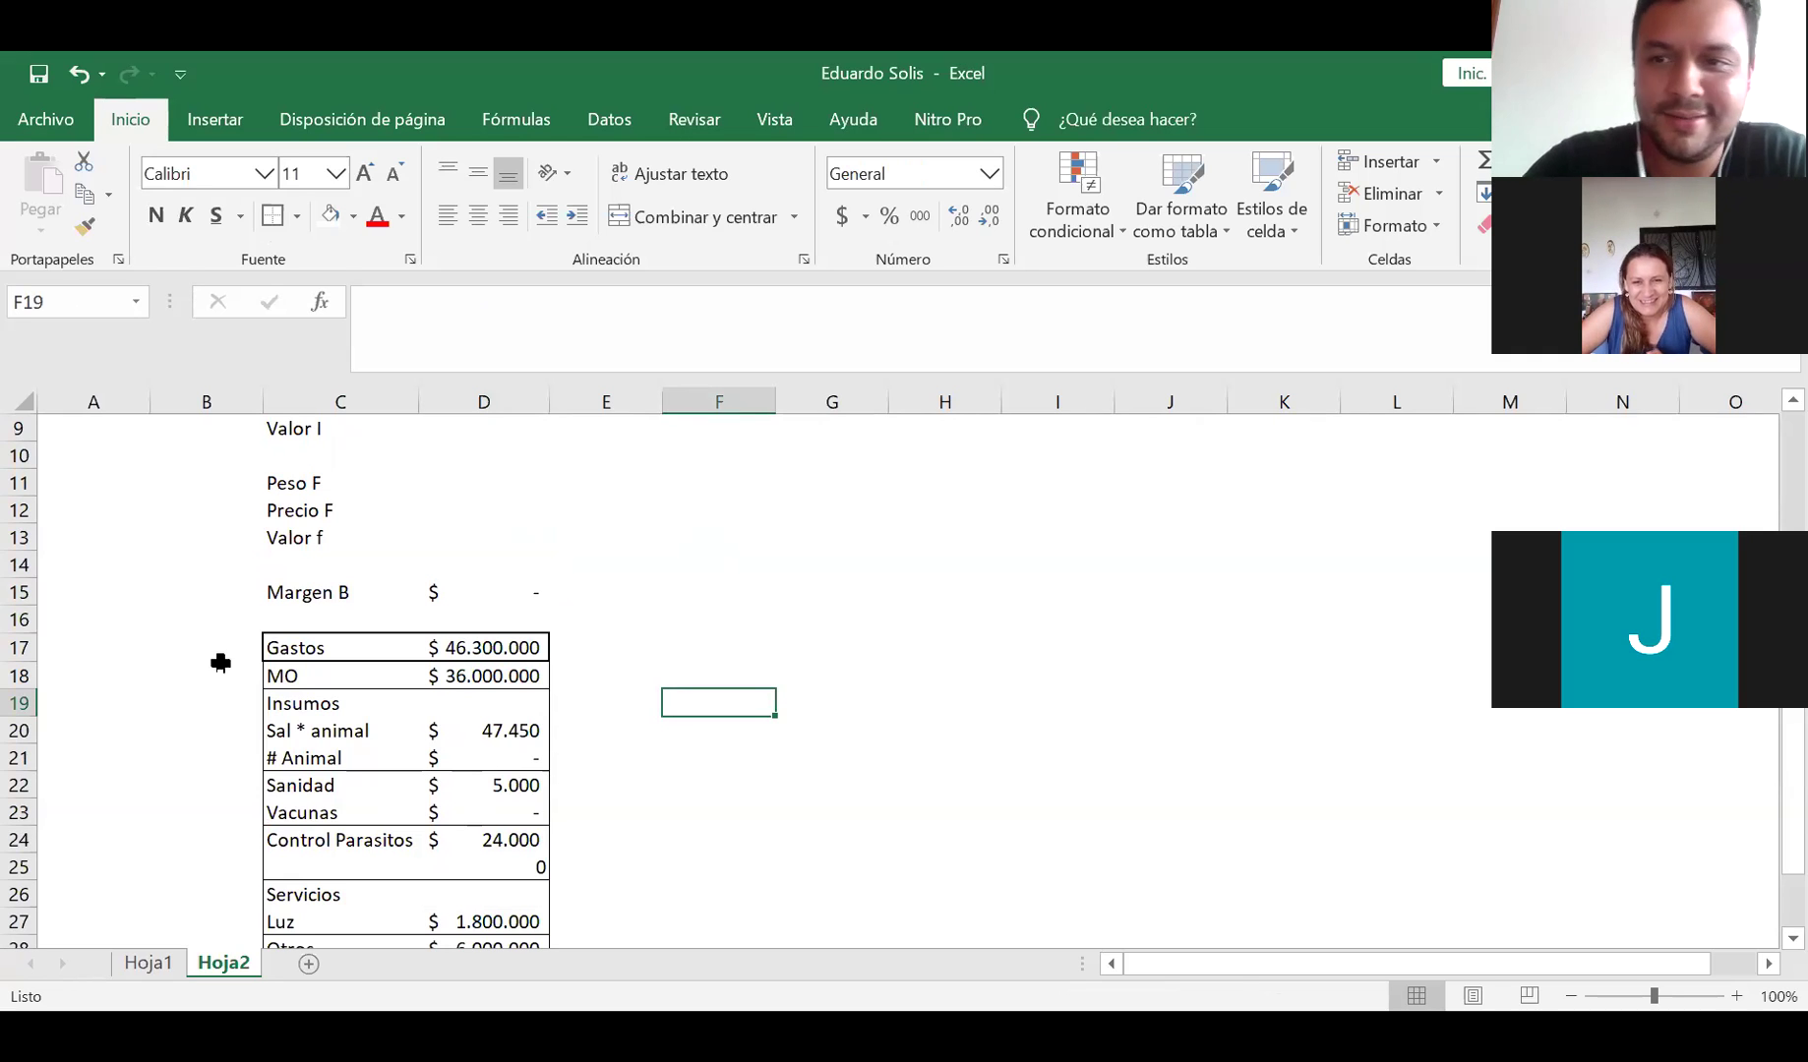
{"action": "scroll", "coordinate": [393, 639], "scroll_direction": "down", "scroll_amount": 2}
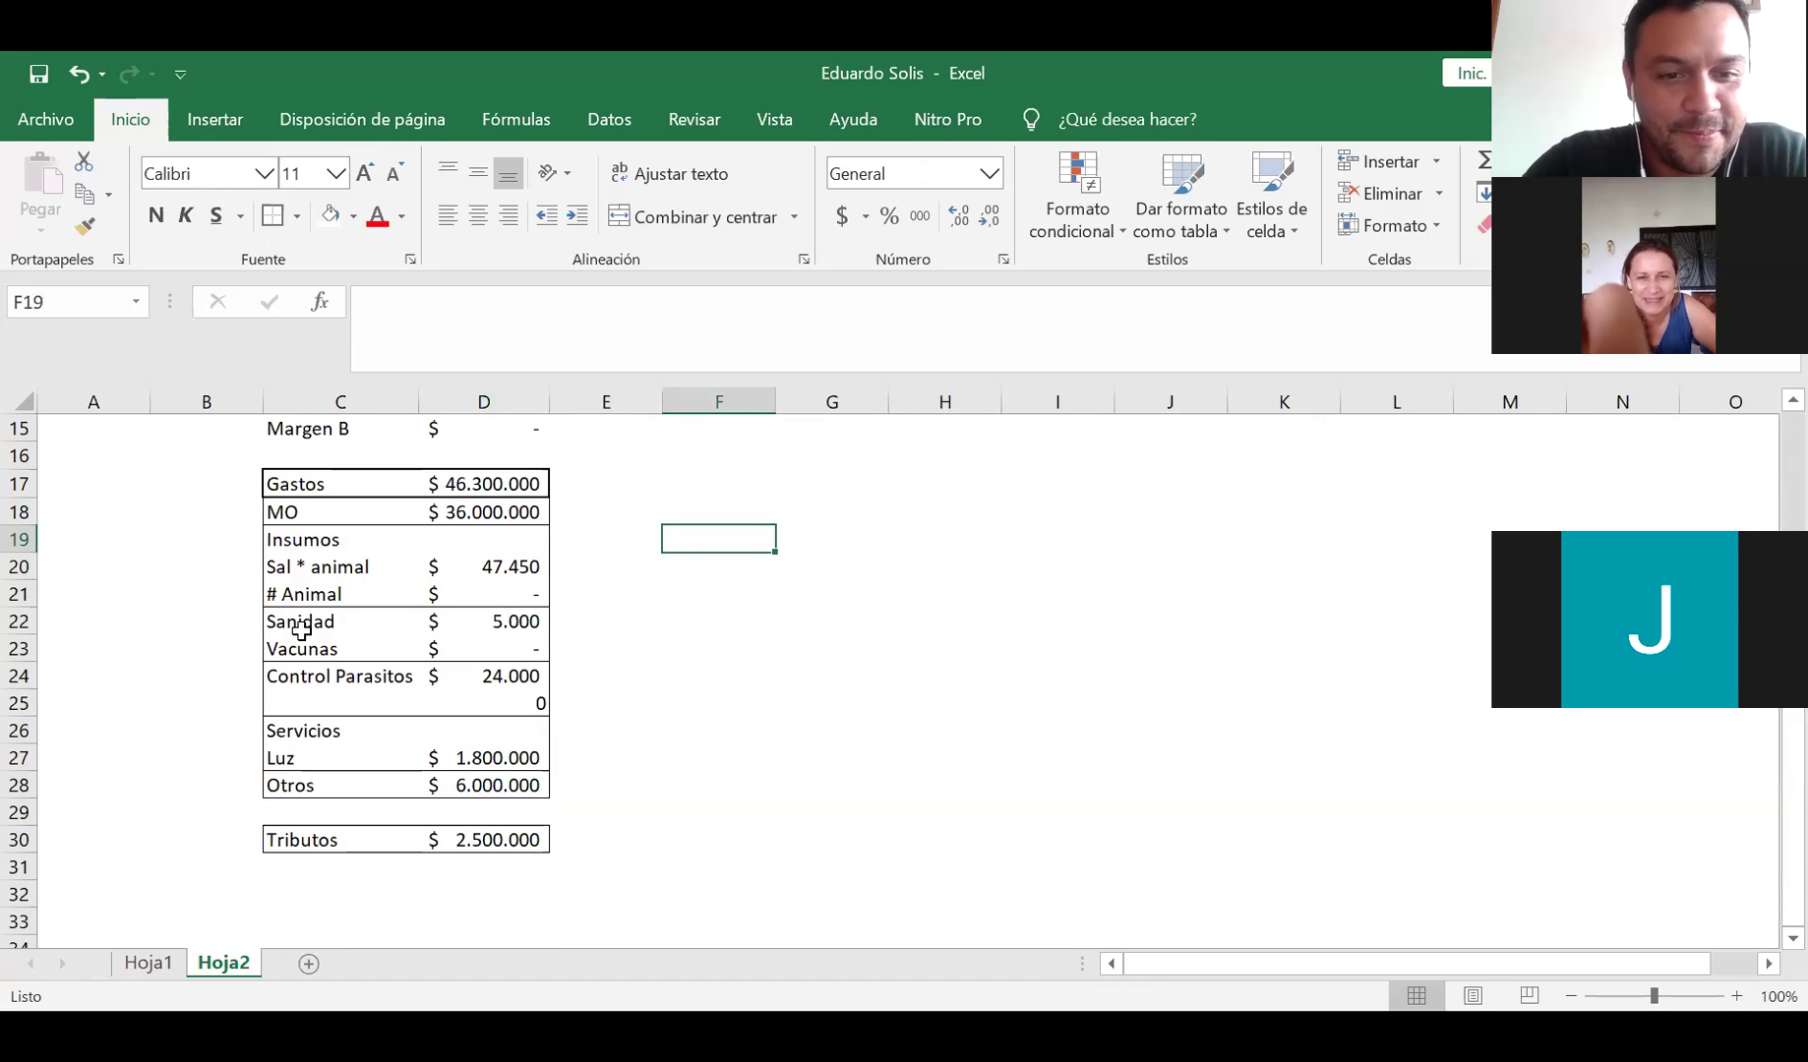
{"action": "scroll", "coordinate": [439, 579], "scroll_direction": "up", "scroll_amount": 1}
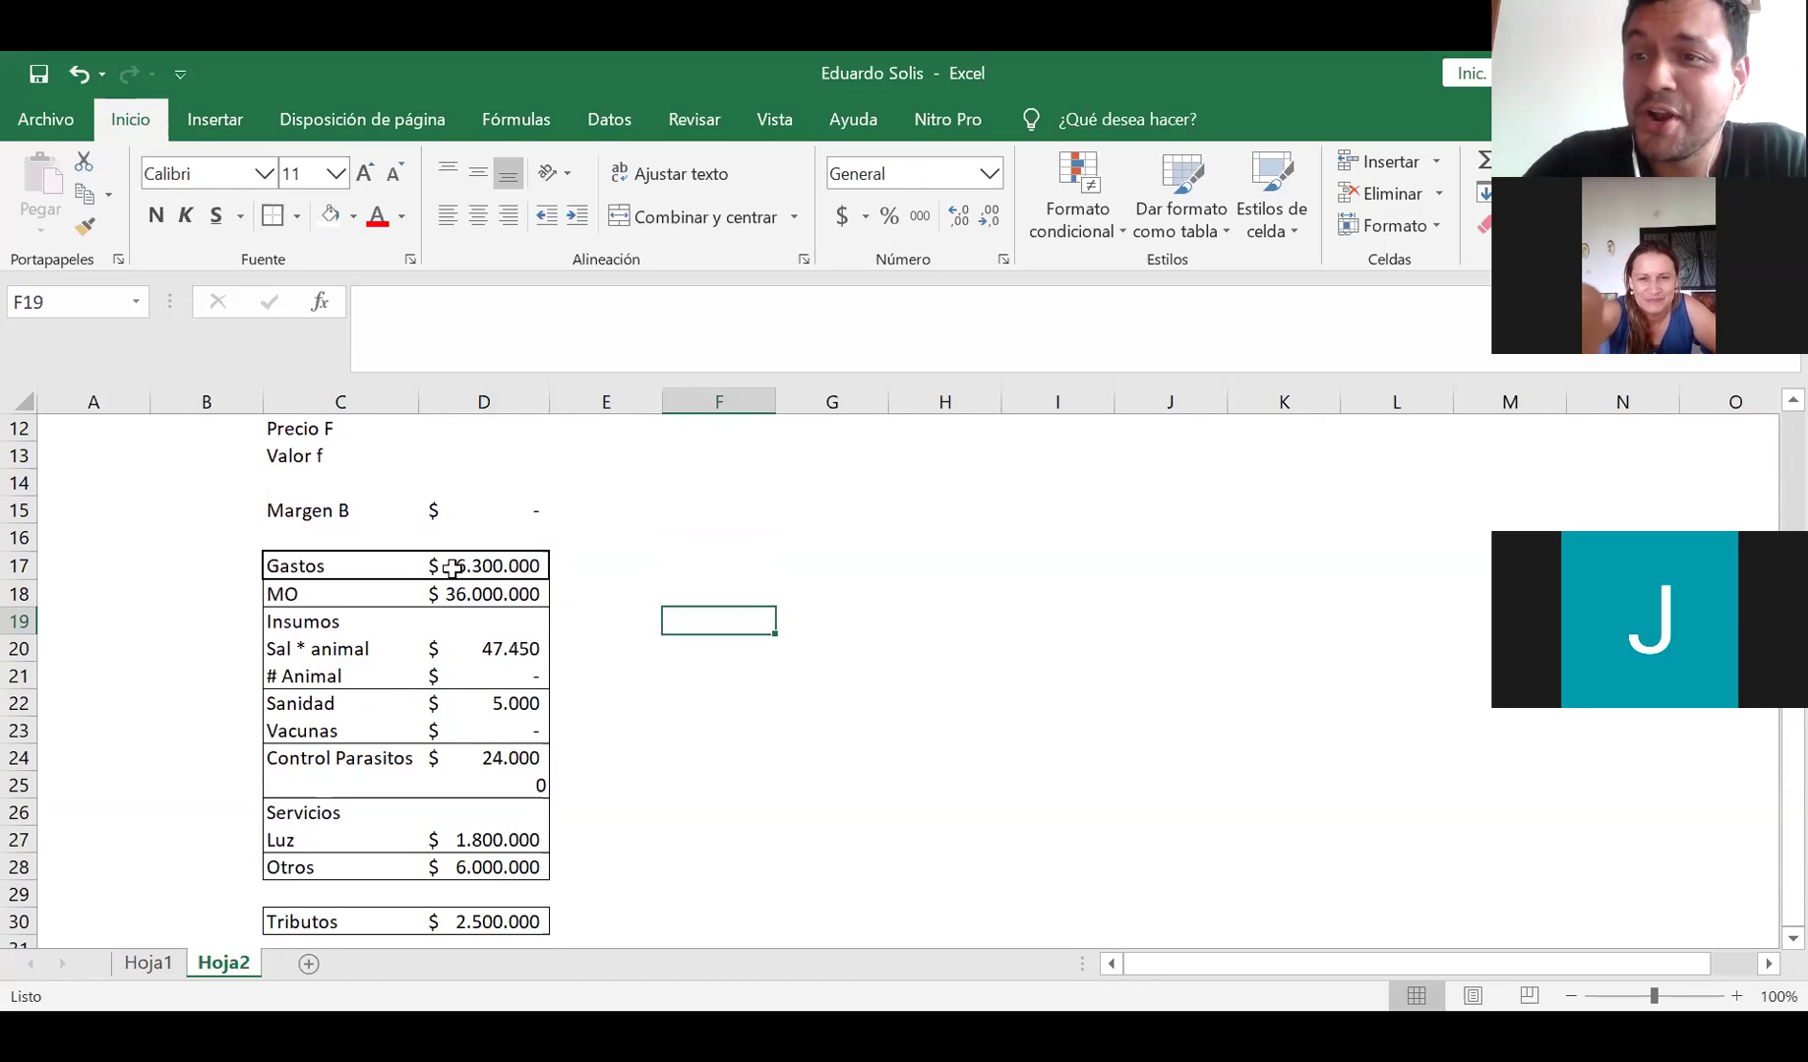
{"action": "left_click", "coordinate": [476, 566]}
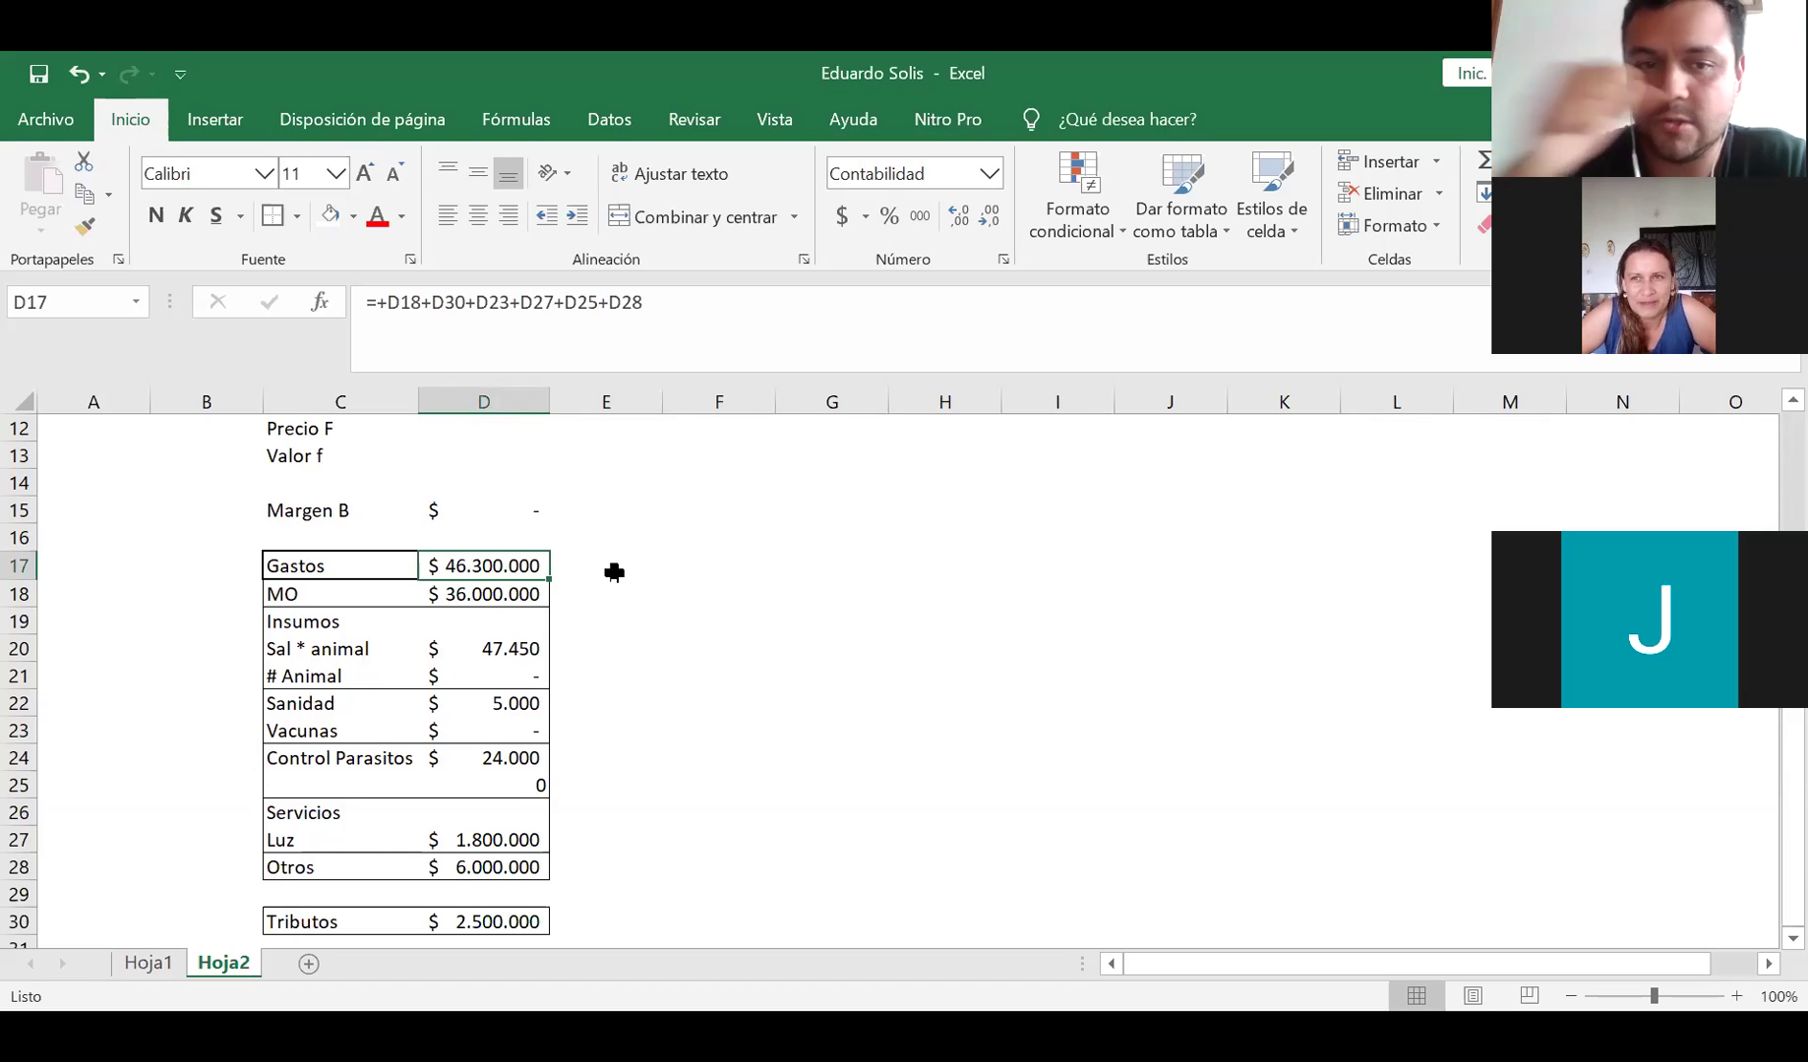
{"action": "scroll", "coordinate": [399, 679], "scroll_direction": "down", "scroll_amount": 1}
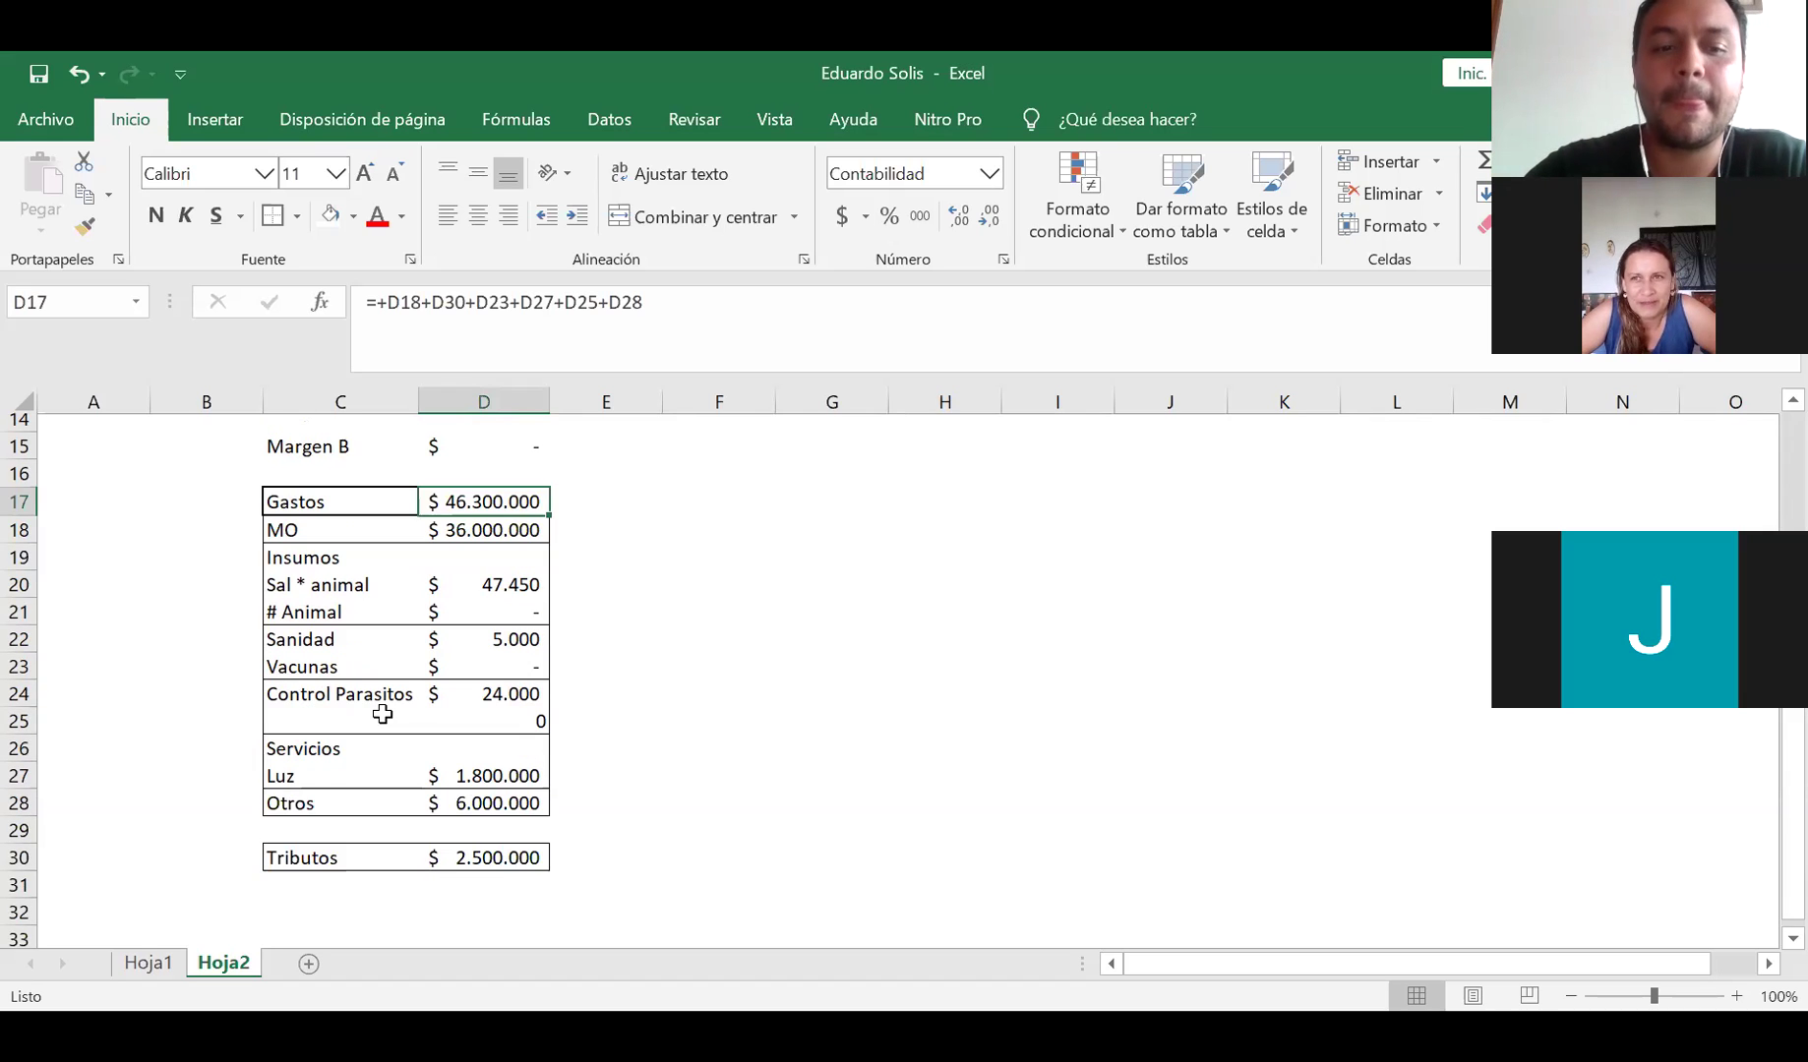
Enter +D17/D3 in D32 to get the yearly expenses per hectare, and apply the accounting format
{"action": "left_click", "coordinate": [388, 897]}
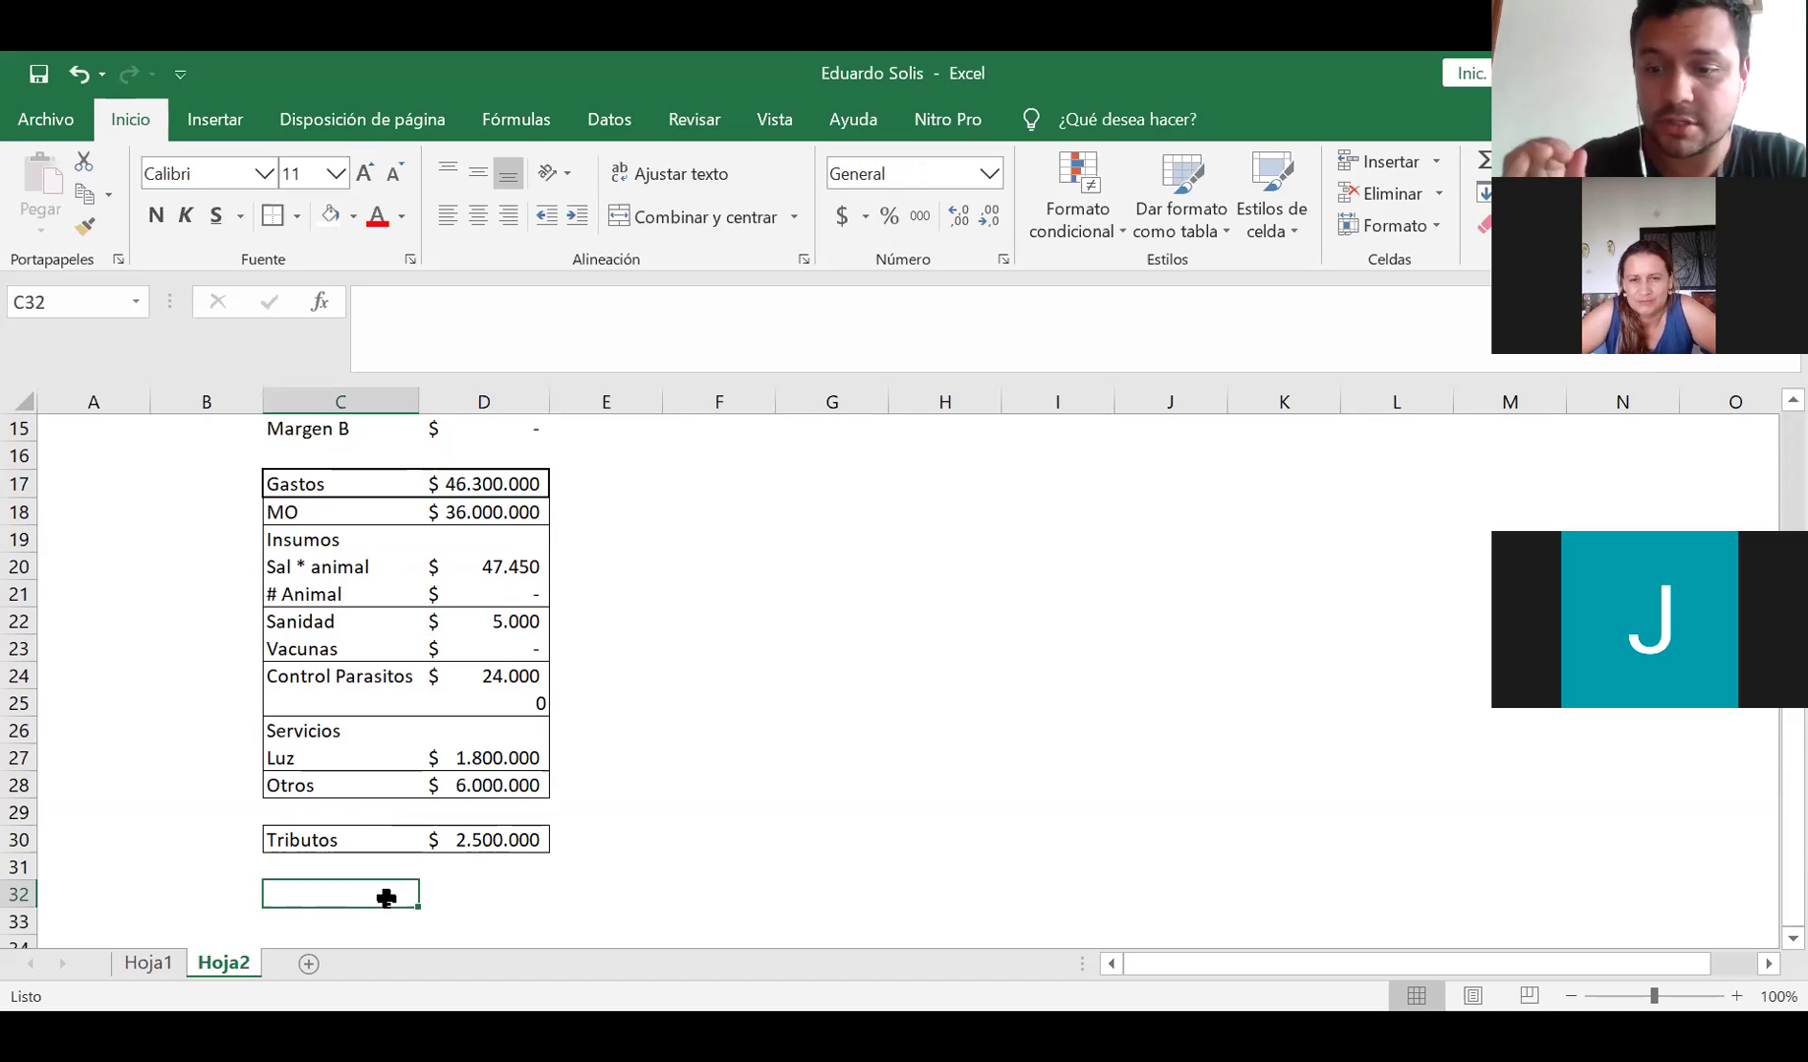
{"action": "key", "text": "Right"}
{"action": "type", "text": "+"}
{"action": "key", "text": "Up"}
{"action": "key", "text": "Up"}
{"action": "key", "text": "Up"}
{"action": "key", "text": "Up"}
{"action": "key", "text": "Up"}
{"action": "key", "text": "Up"}
{"action": "key", "text": "Up"}
{"action": "key", "text": "Up"}
{"action": "key", "text": "Up"}
{"action": "key", "text": "Up"}
{"action": "key", "text": "Up"}
{"action": "key", "text": "Up"}
{"action": "key", "text": "Up"}
{"action": "key", "text": "Up"}
{"action": "key", "text": "Up"}
{"action": "type", "text": "/"}
{"action": "scroll", "coordinate": [420, 751], "scroll_direction": "up", "scroll_amount": 5}
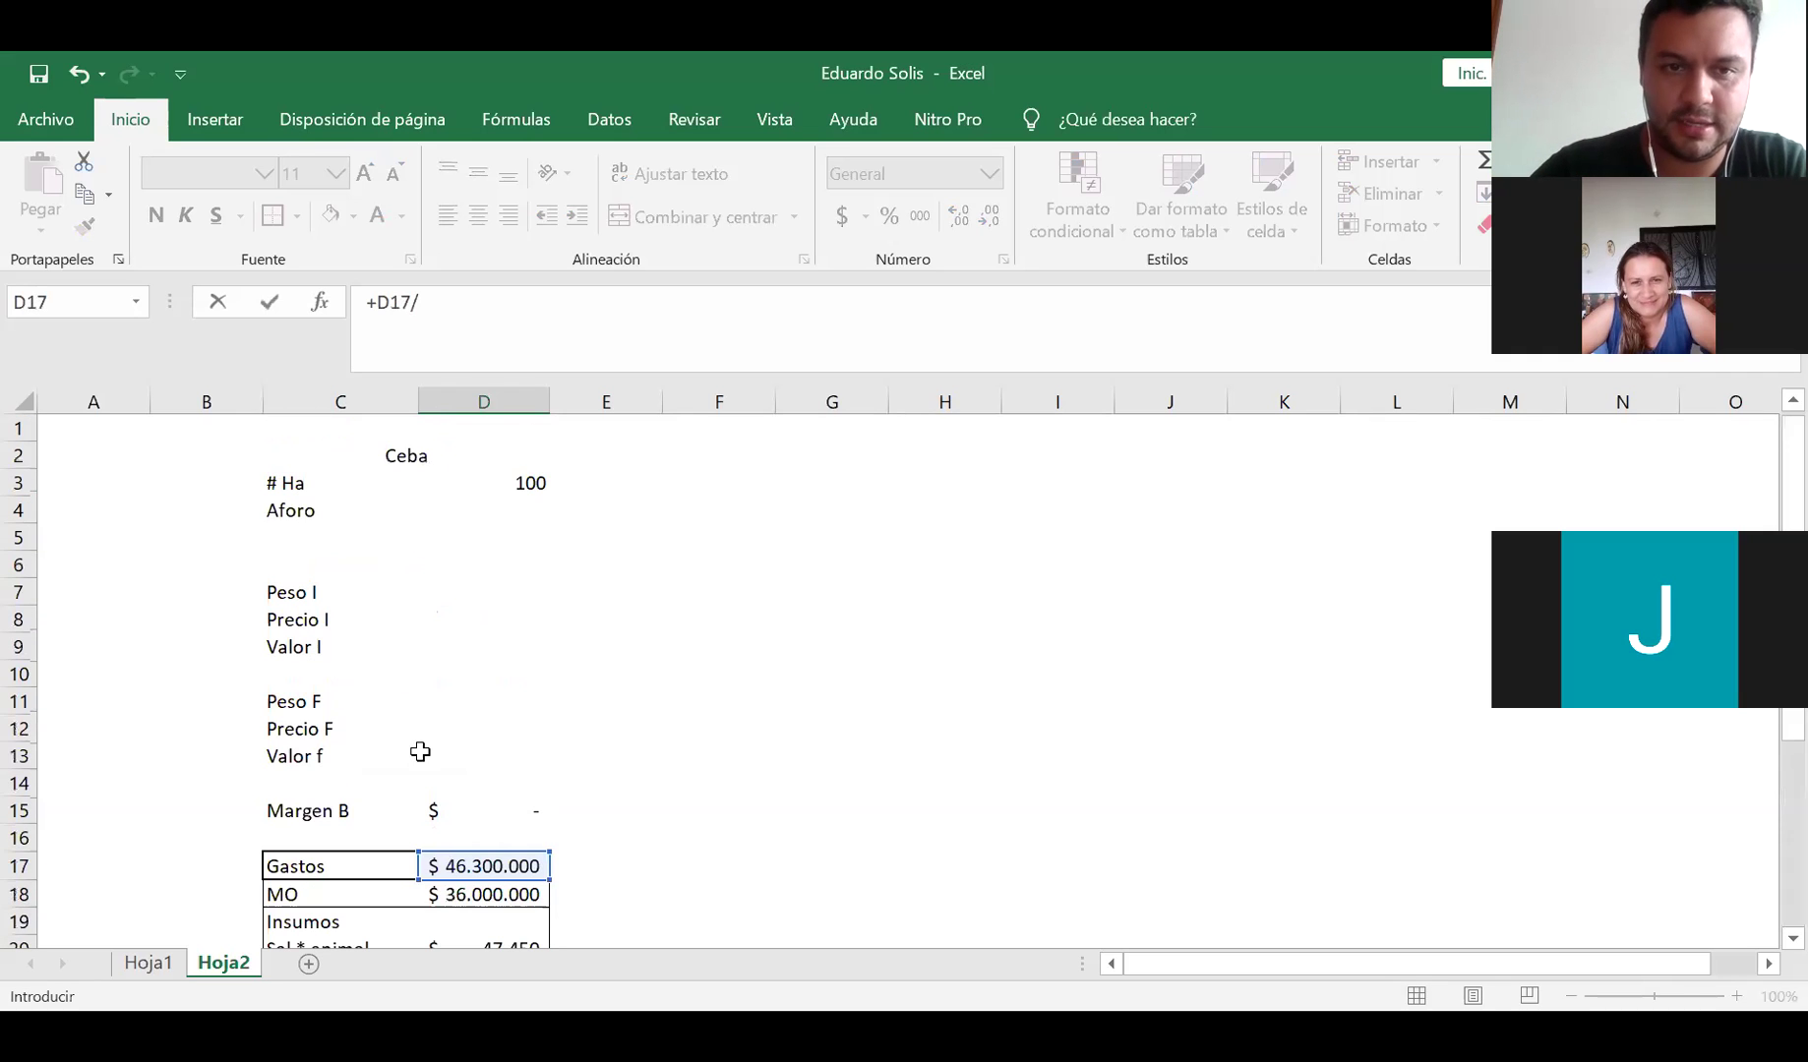
{"action": "left_click", "coordinate": [469, 484]}
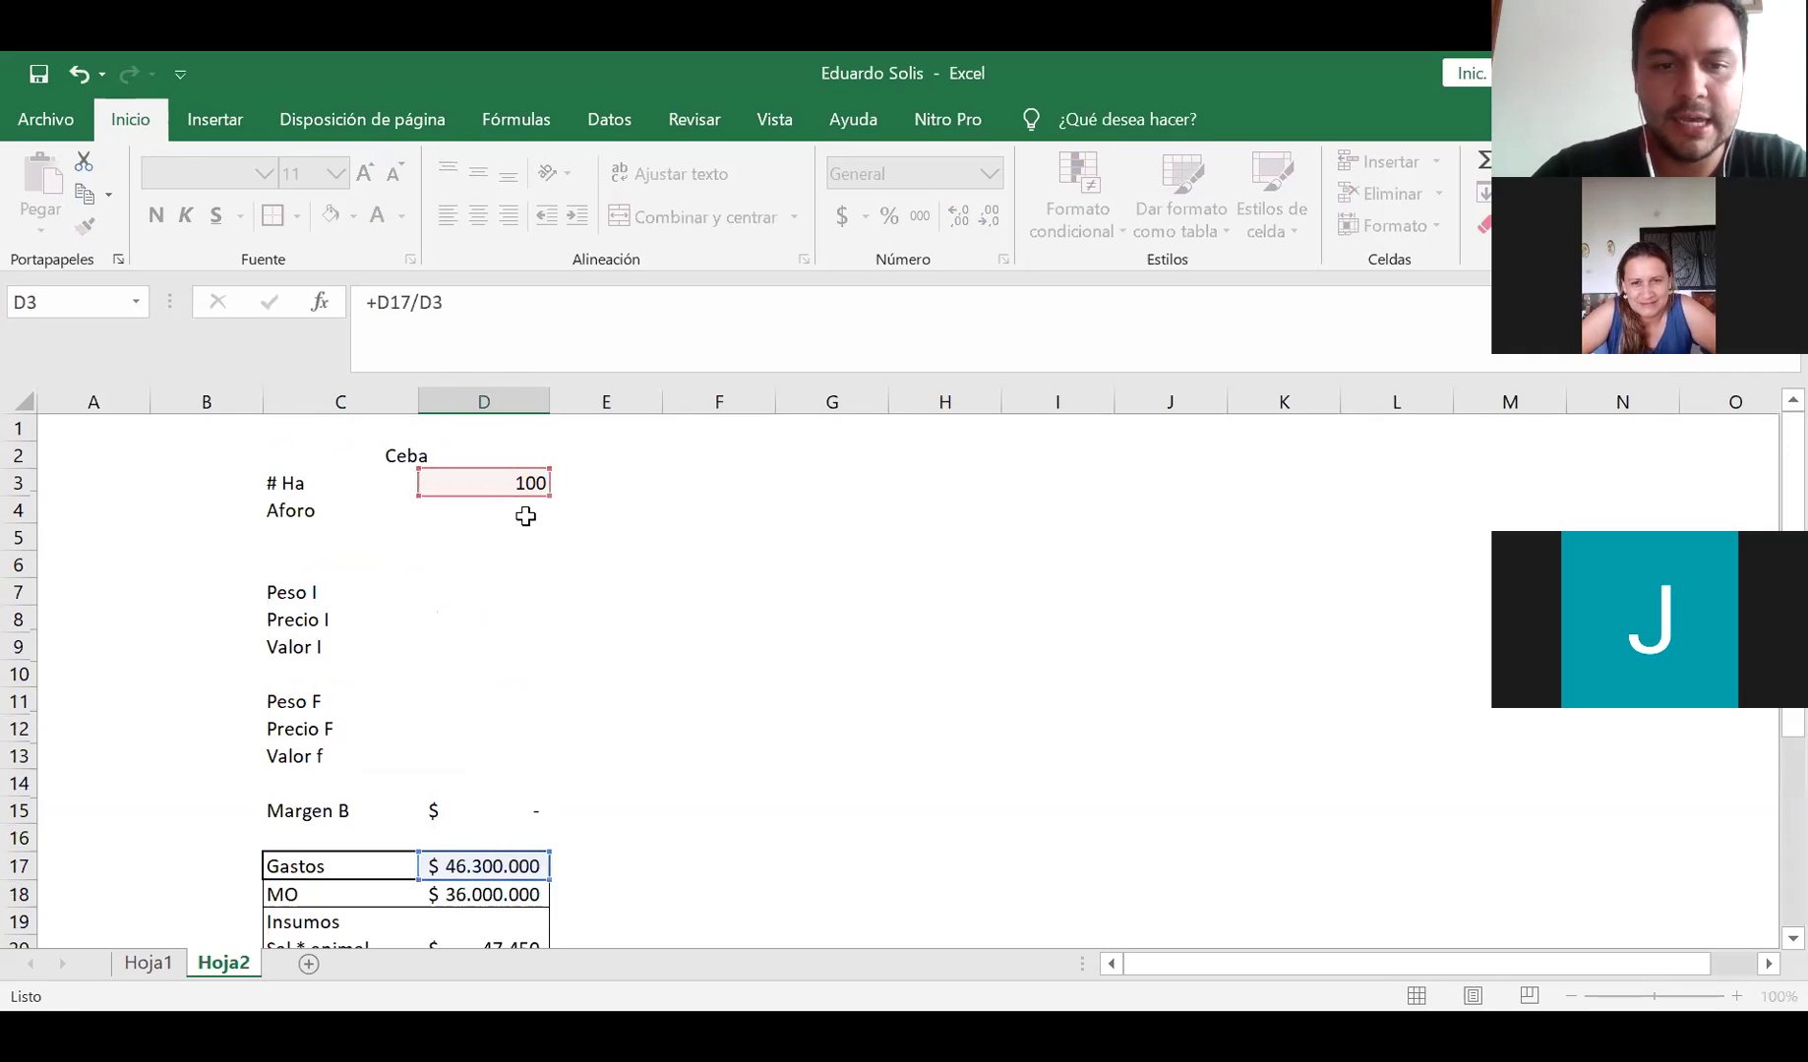
{"action": "key", "text": "Return"}
{"action": "scroll", "coordinate": [578, 671], "scroll_direction": "down", "scroll_amount": 1}
{"action": "left_click", "coordinate": [484, 813]}
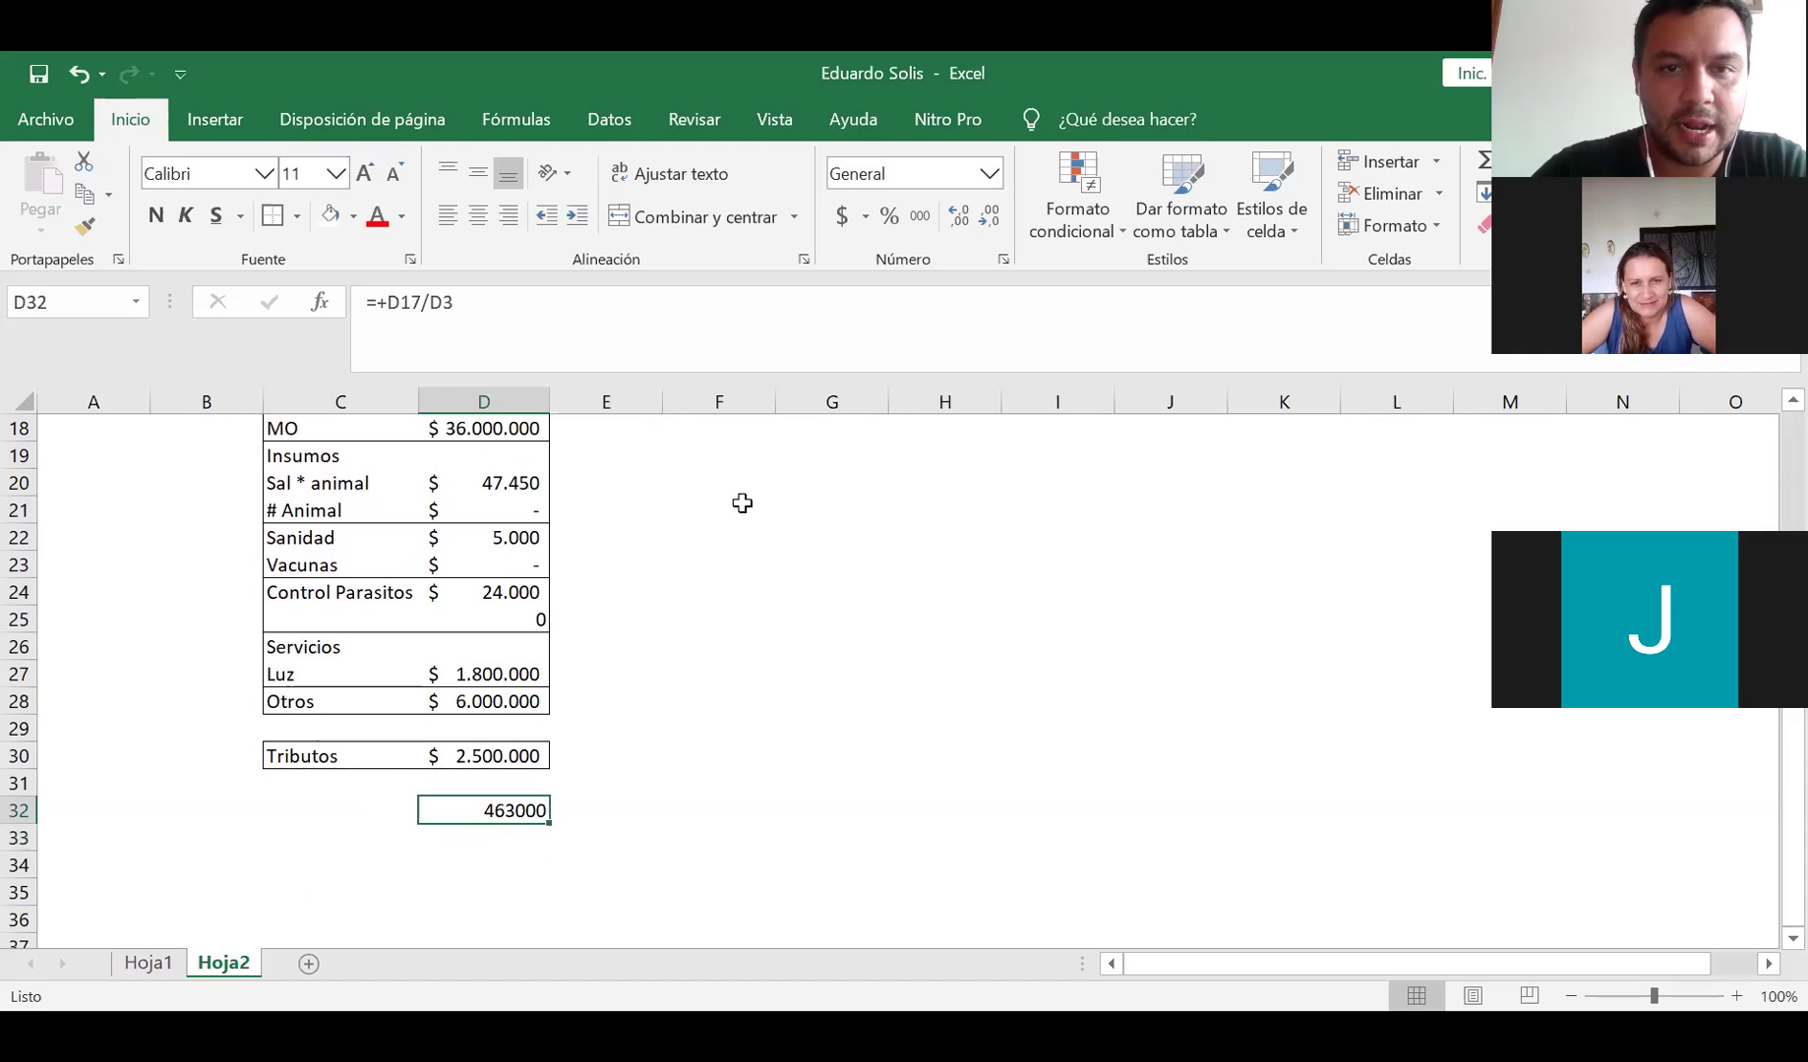
{"action": "left_click", "coordinate": [842, 217]}
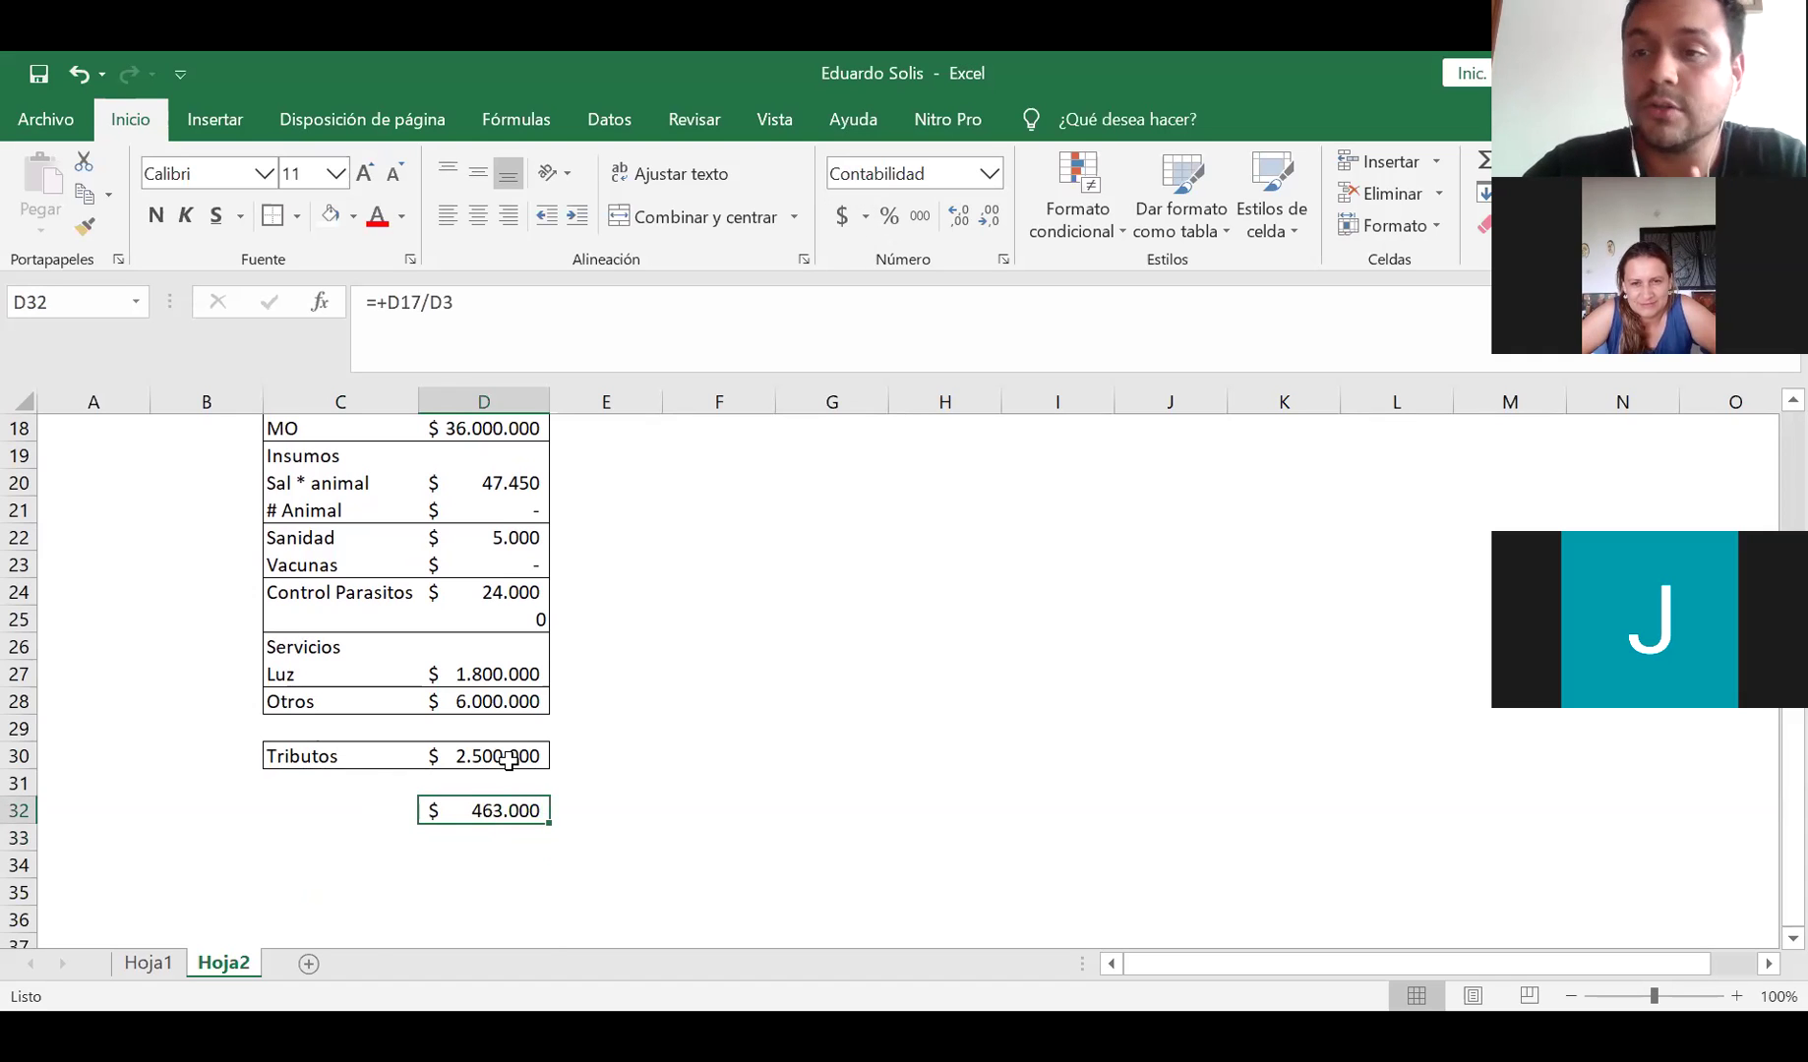
Enter +D32/12 in D33 to get the monthly expenses per hectare, and apply the accounting format
{"action": "double_click", "coordinate": [500, 834]}
{"action": "type", "text": "+"}
{"action": "key", "text": "Up"}
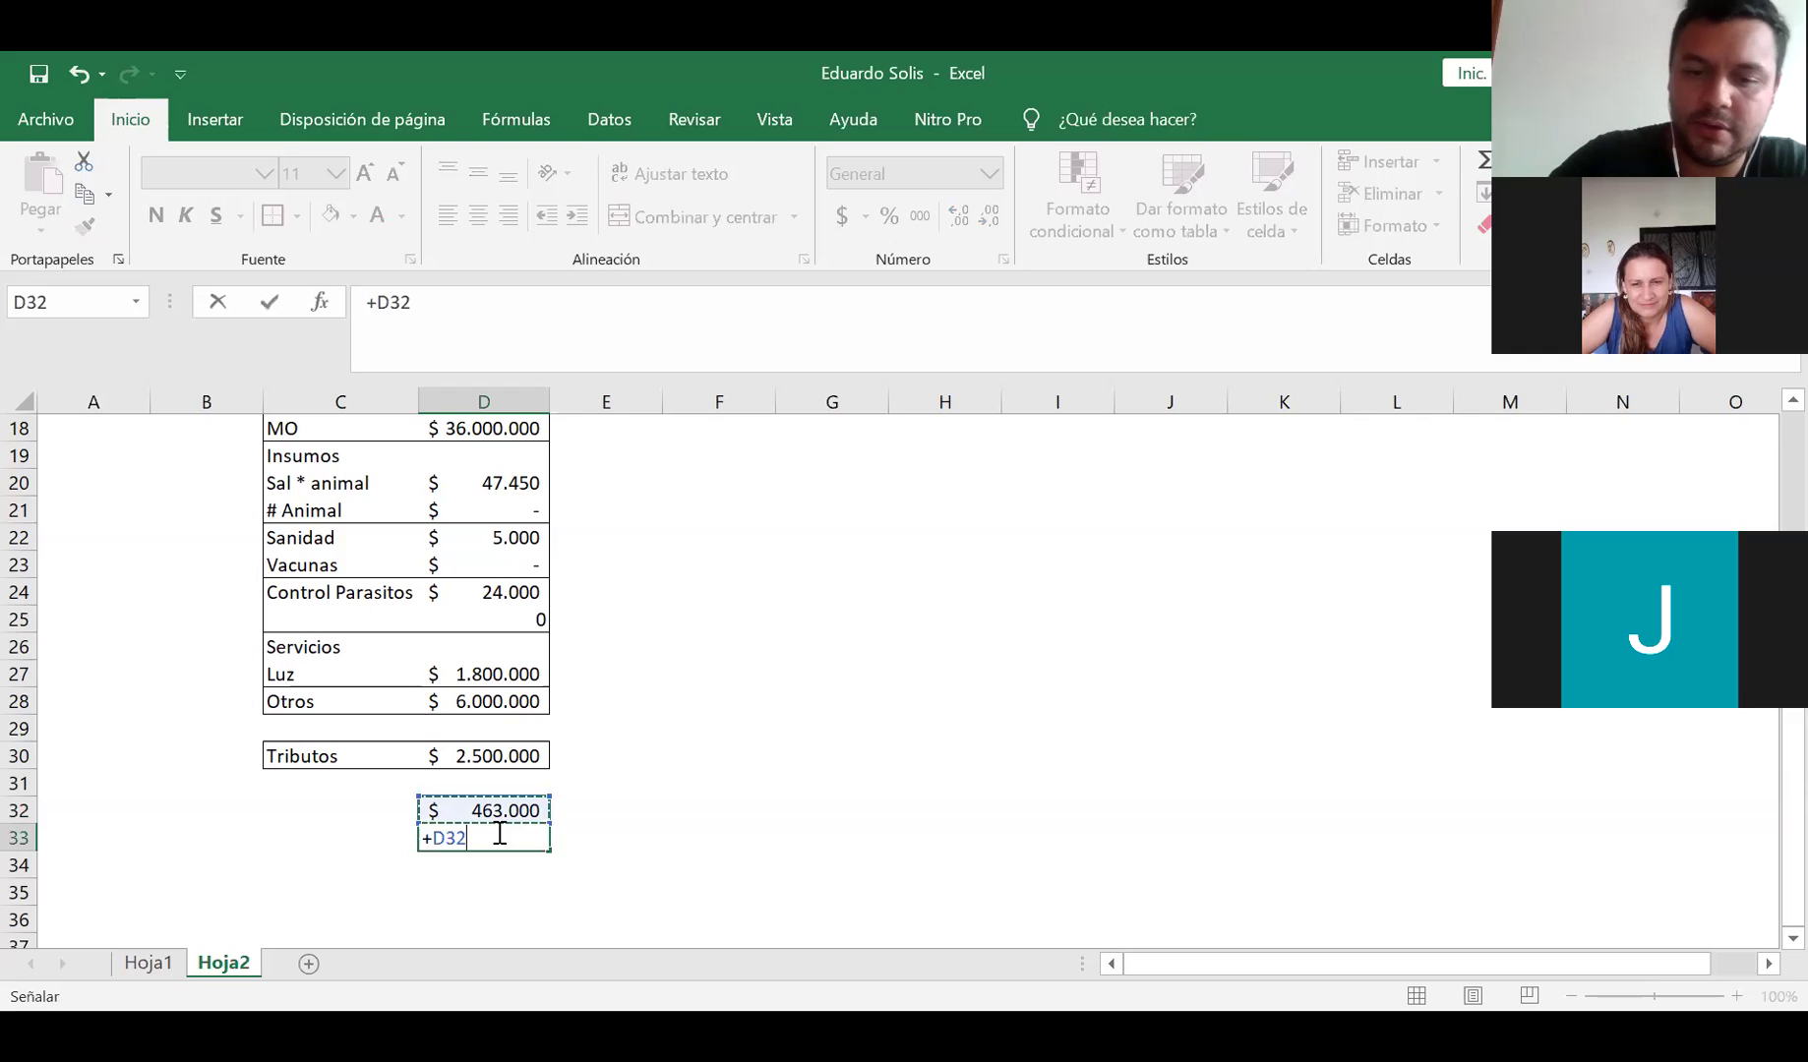
{"action": "type", "text": "/12"}
{"action": "key", "text": "ctrl+Return"}
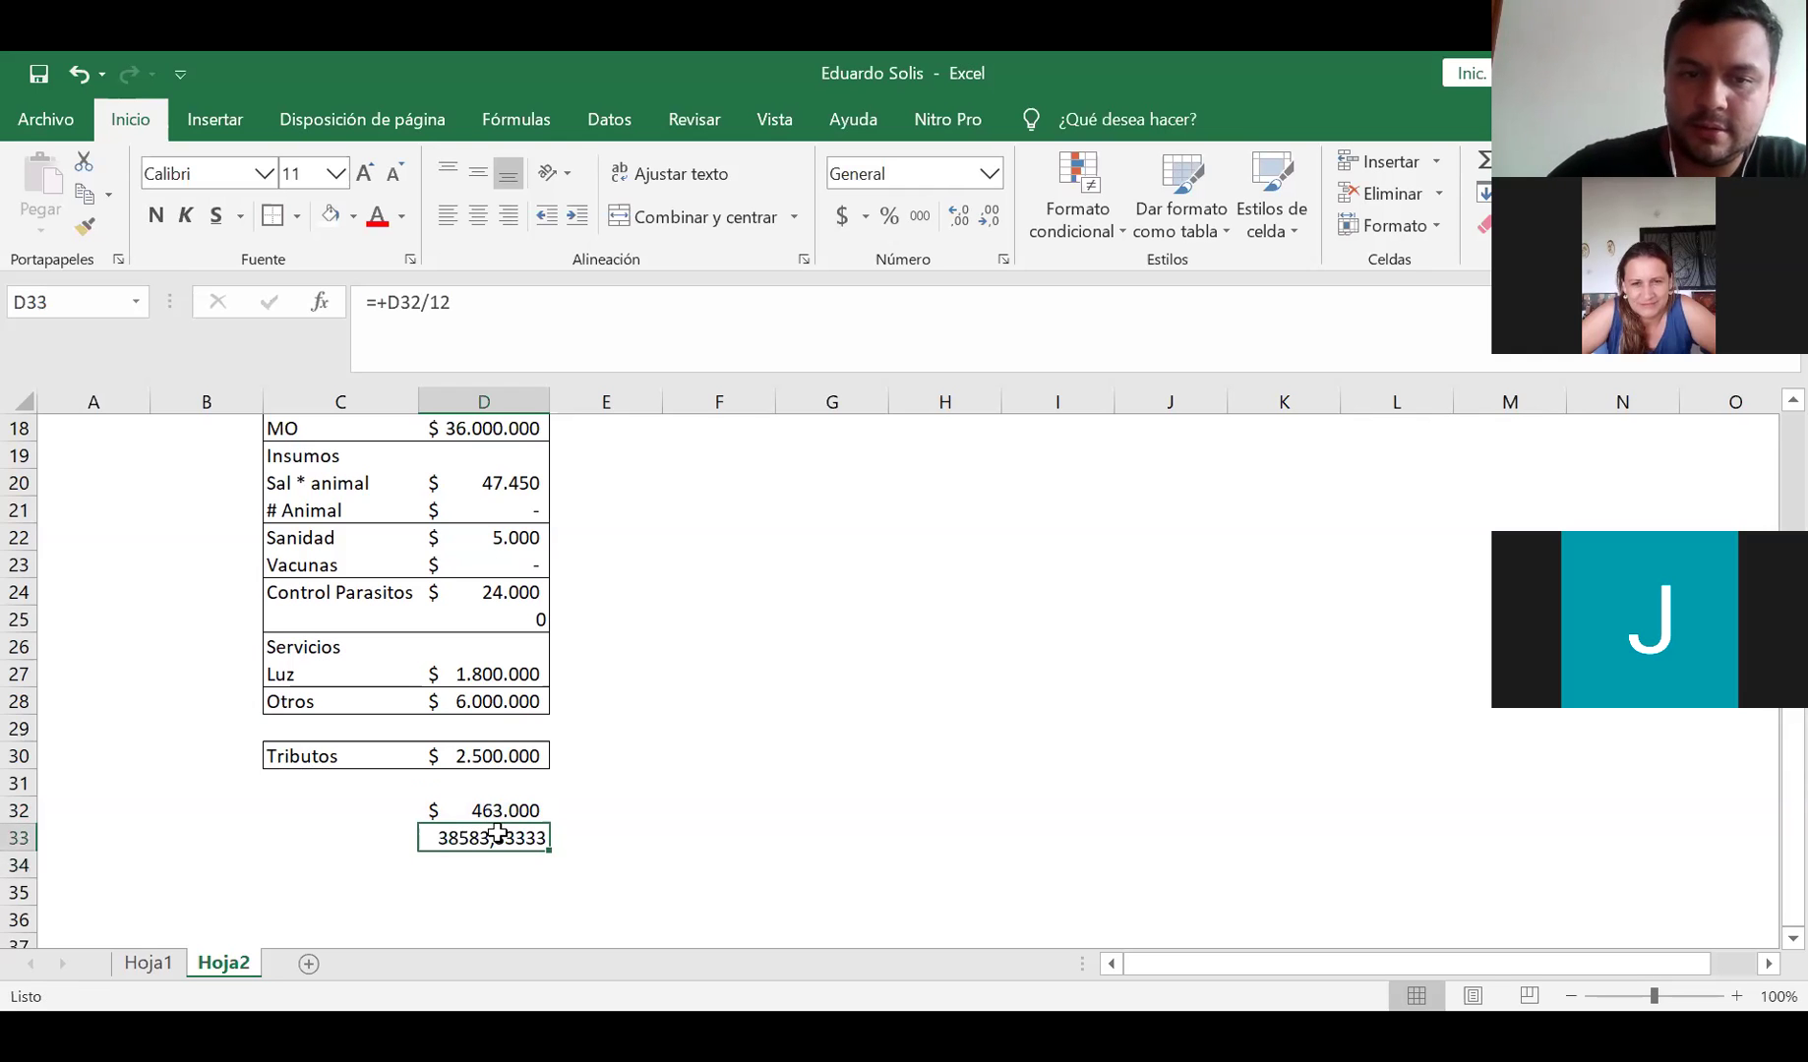
{"action": "left_click", "coordinate": [842, 216]}
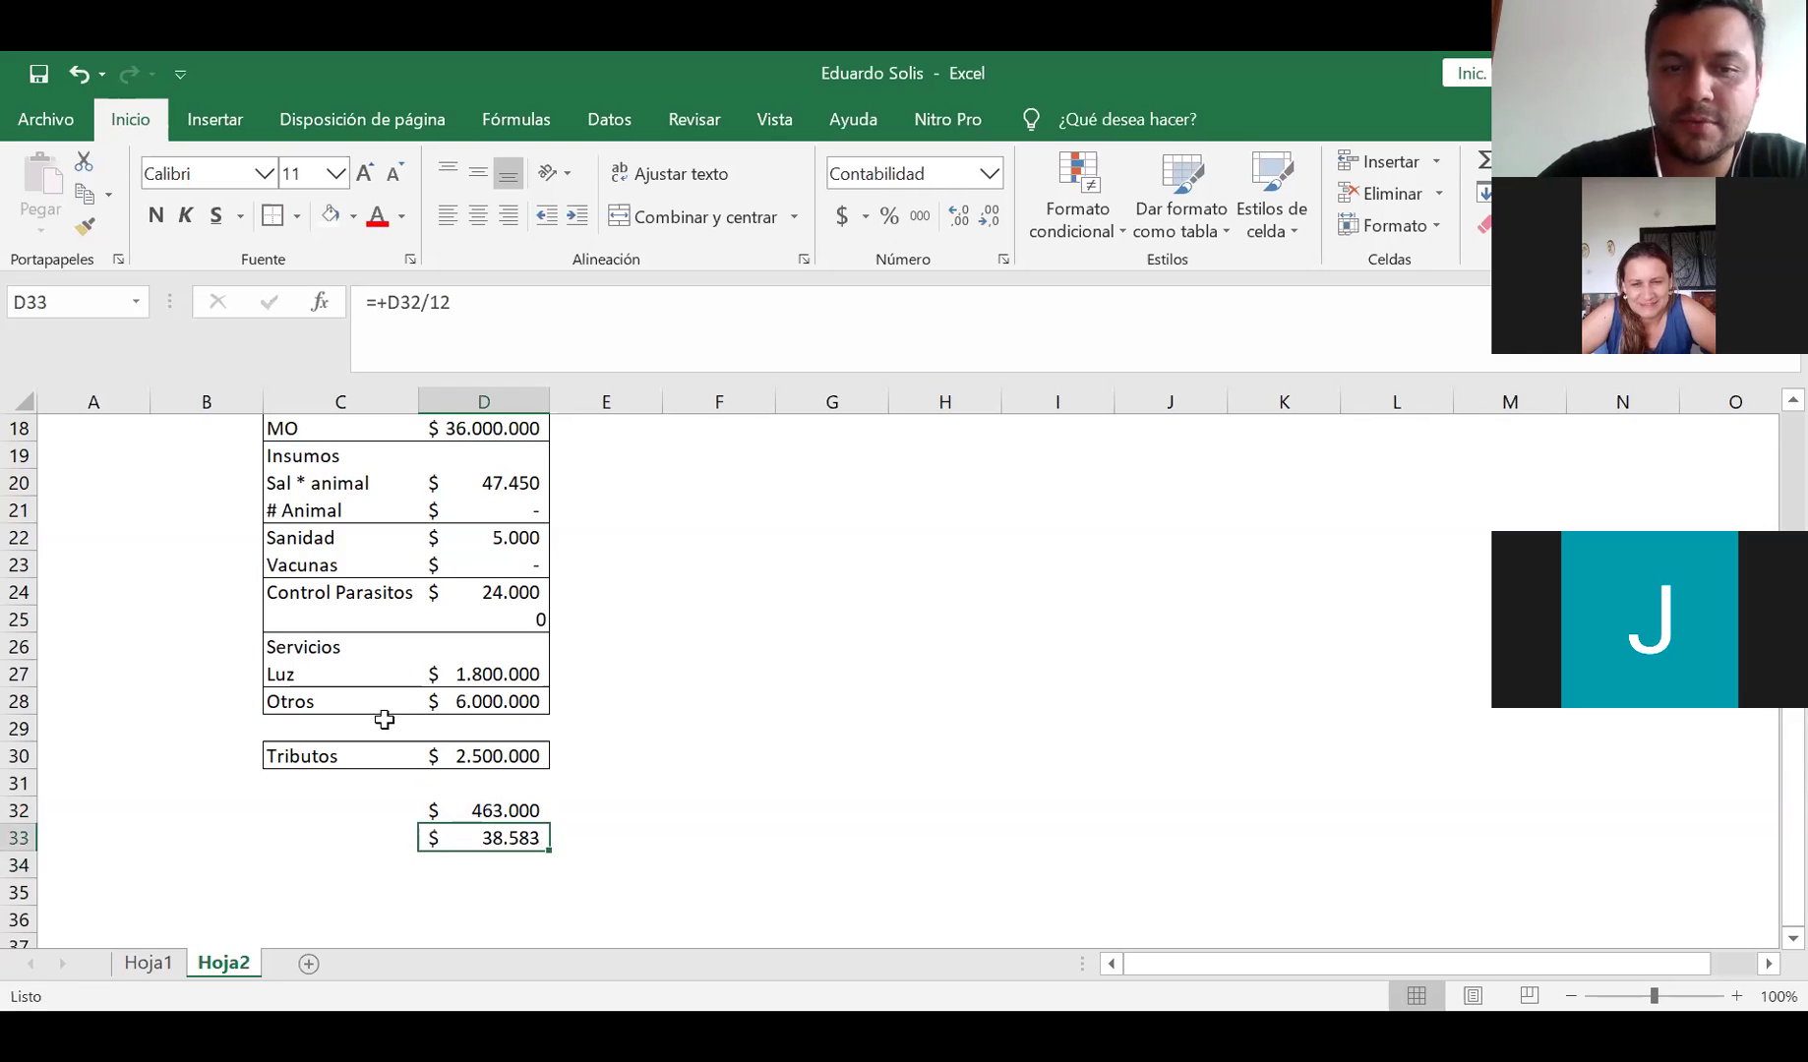
Label the yearly cost per hectare by entering Valor al año in C32
{"action": "left_click", "coordinate": [360, 813]}
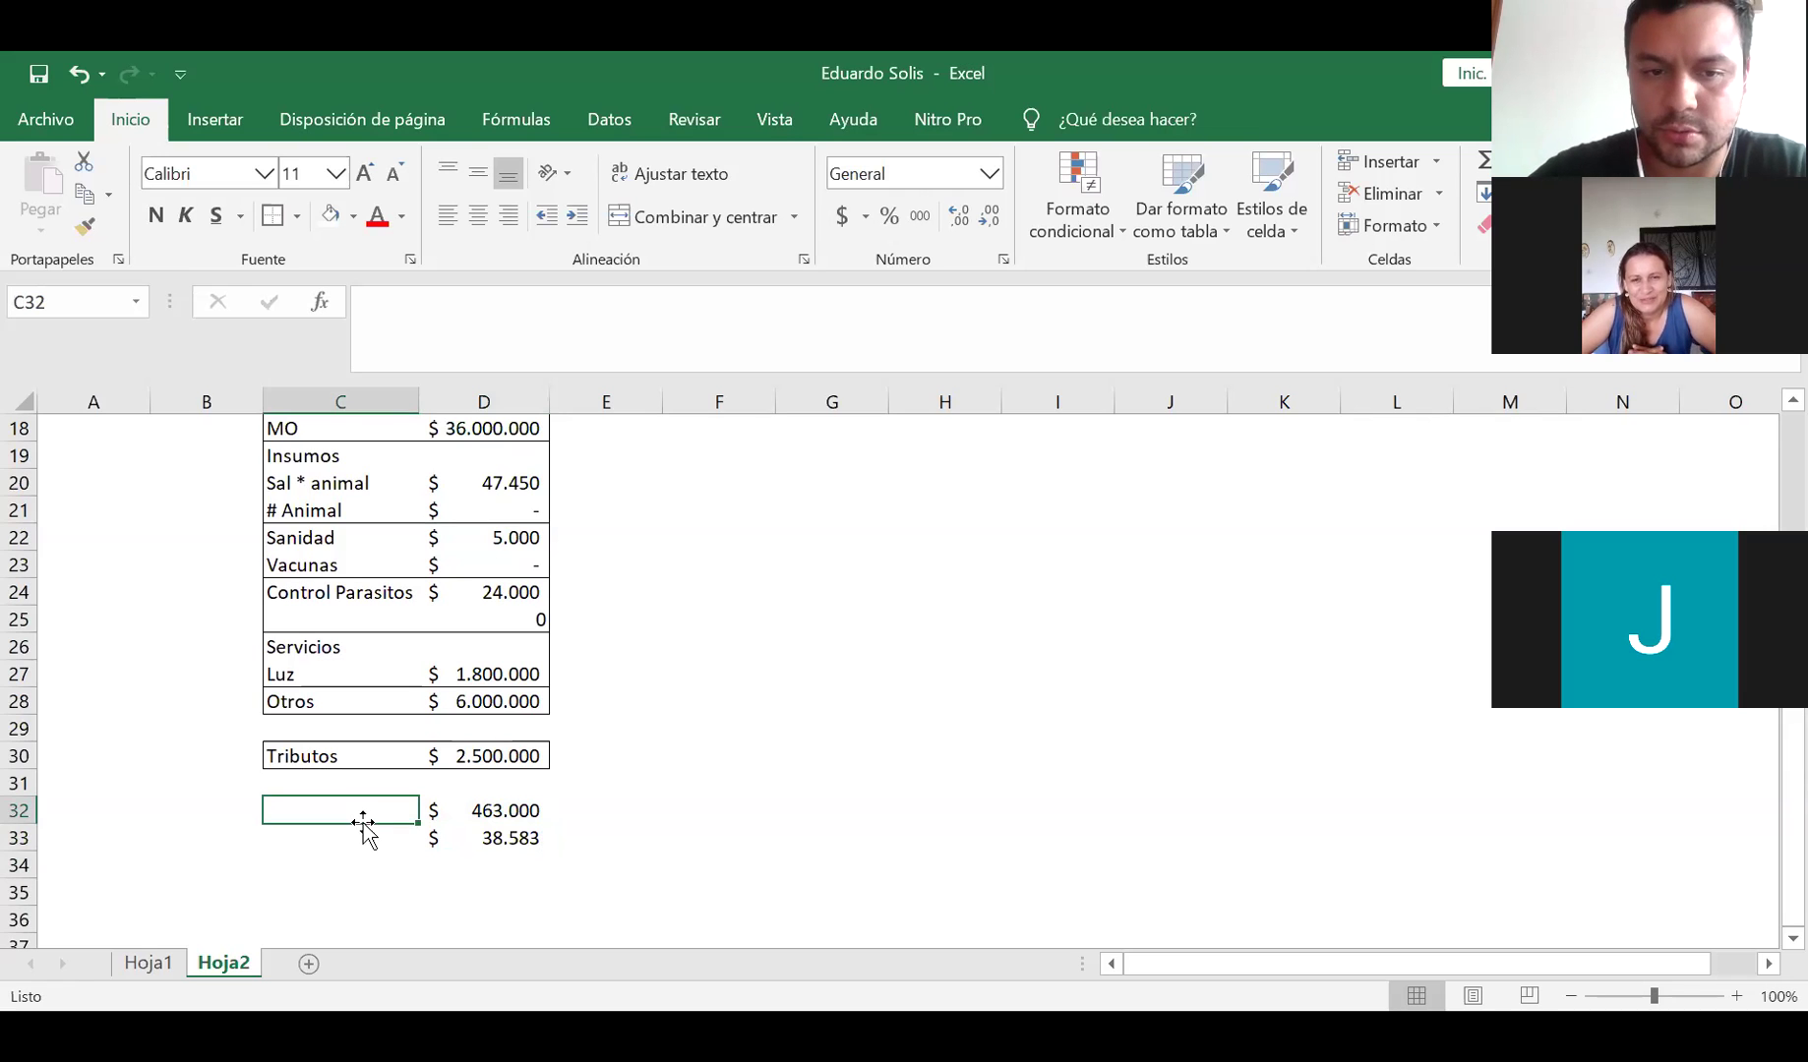
{"action": "type", "text": "Valor al mes"}
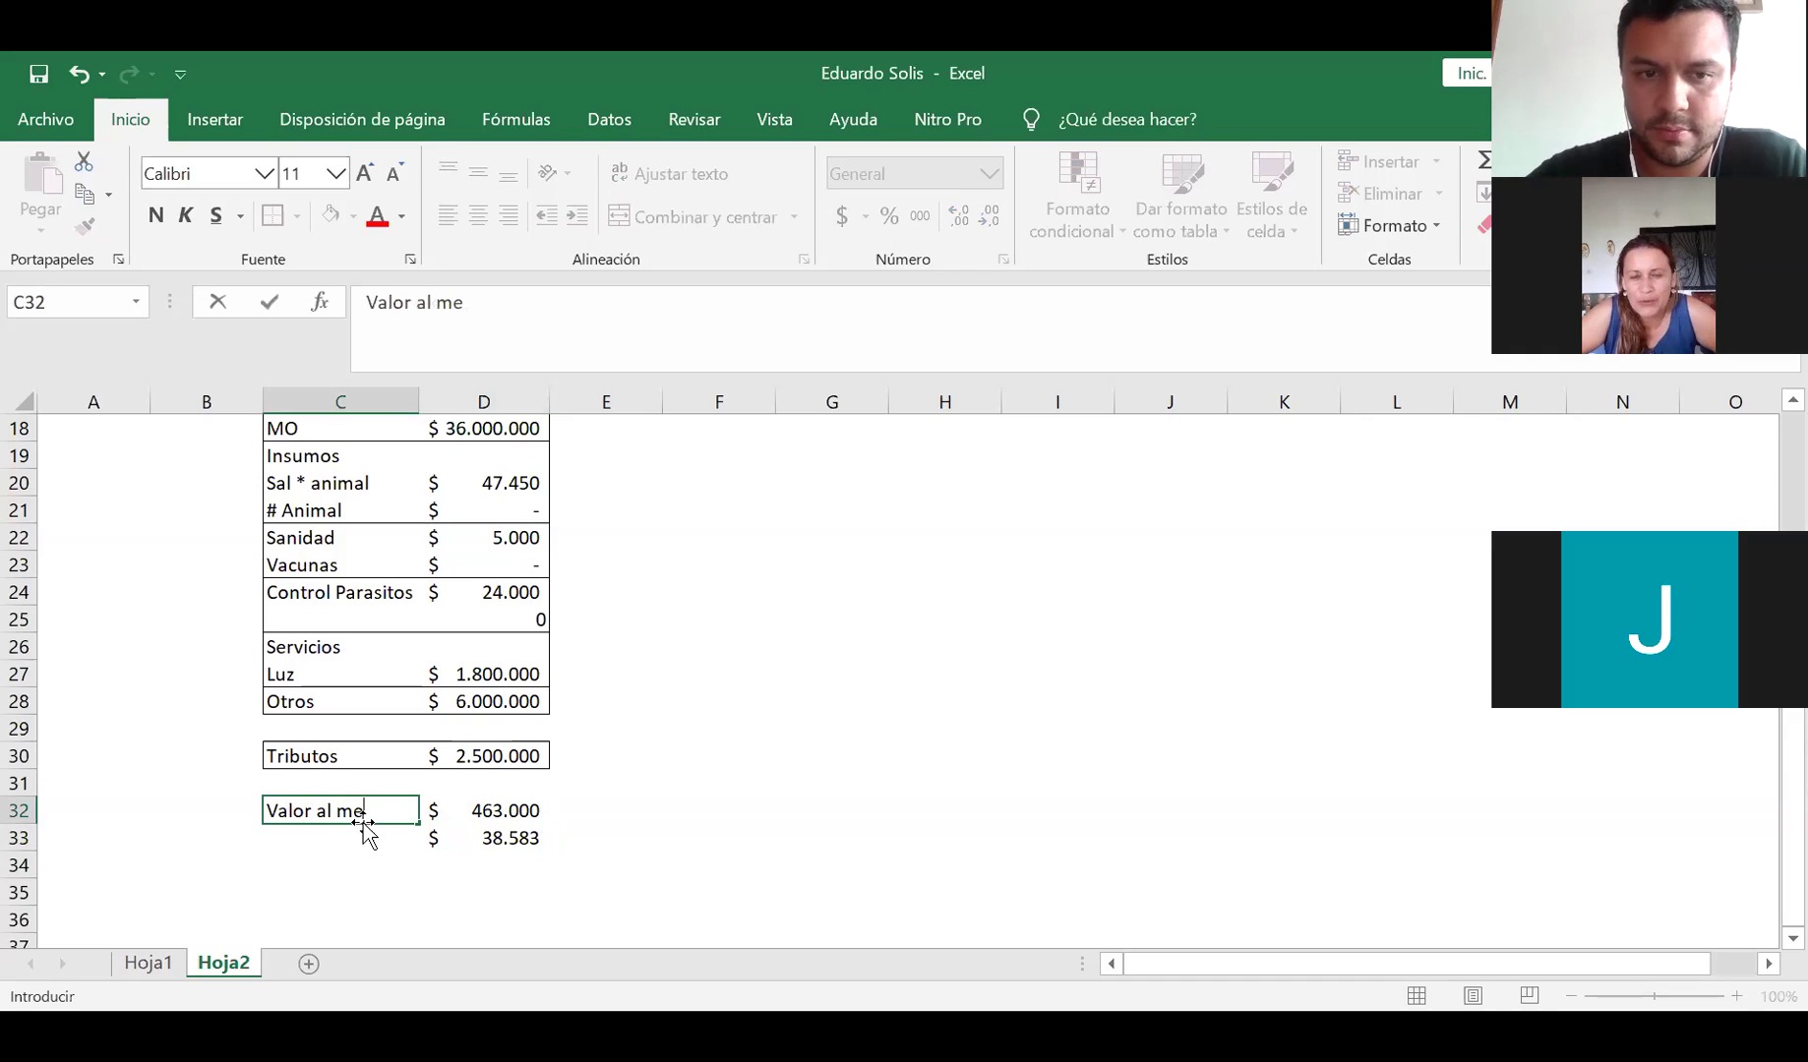
{"action": "key", "text": "BackSpace"}
{"action": "key", "text": "BackSpace"}
{"action": "key", "text": "BackSpace"}
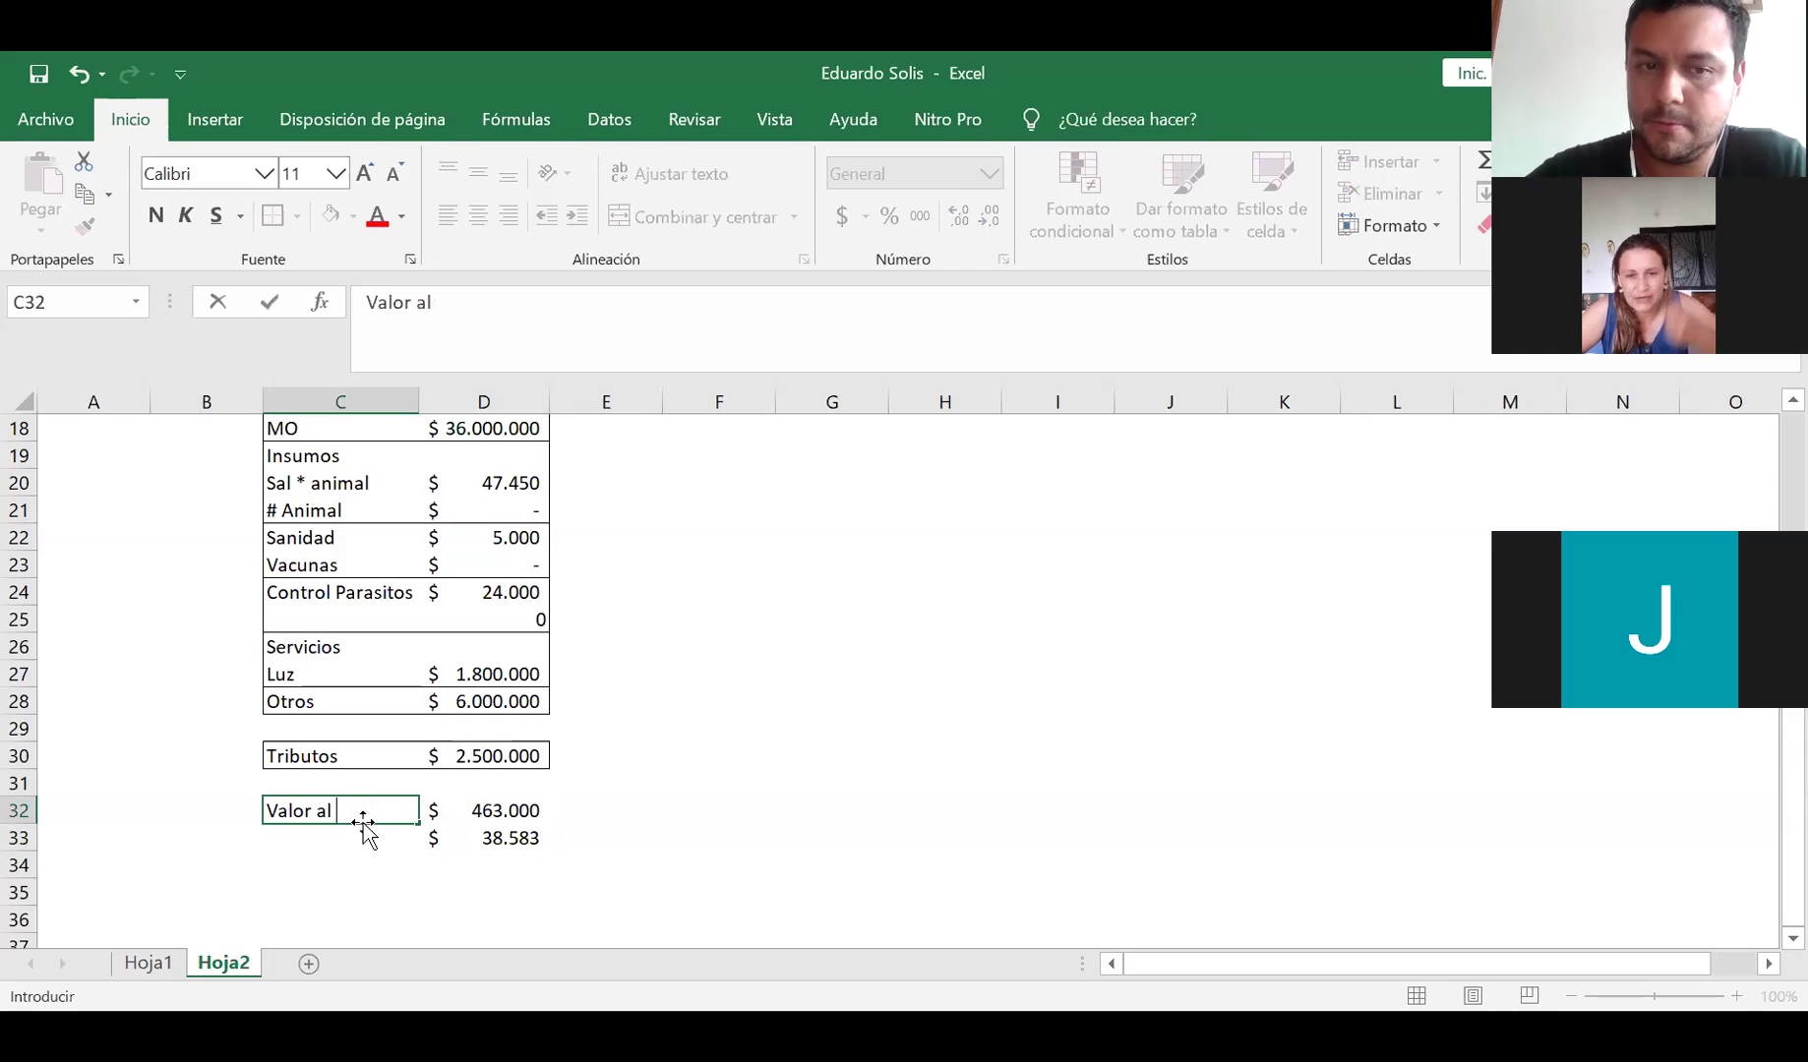
{"action": "type", "text": "año"}
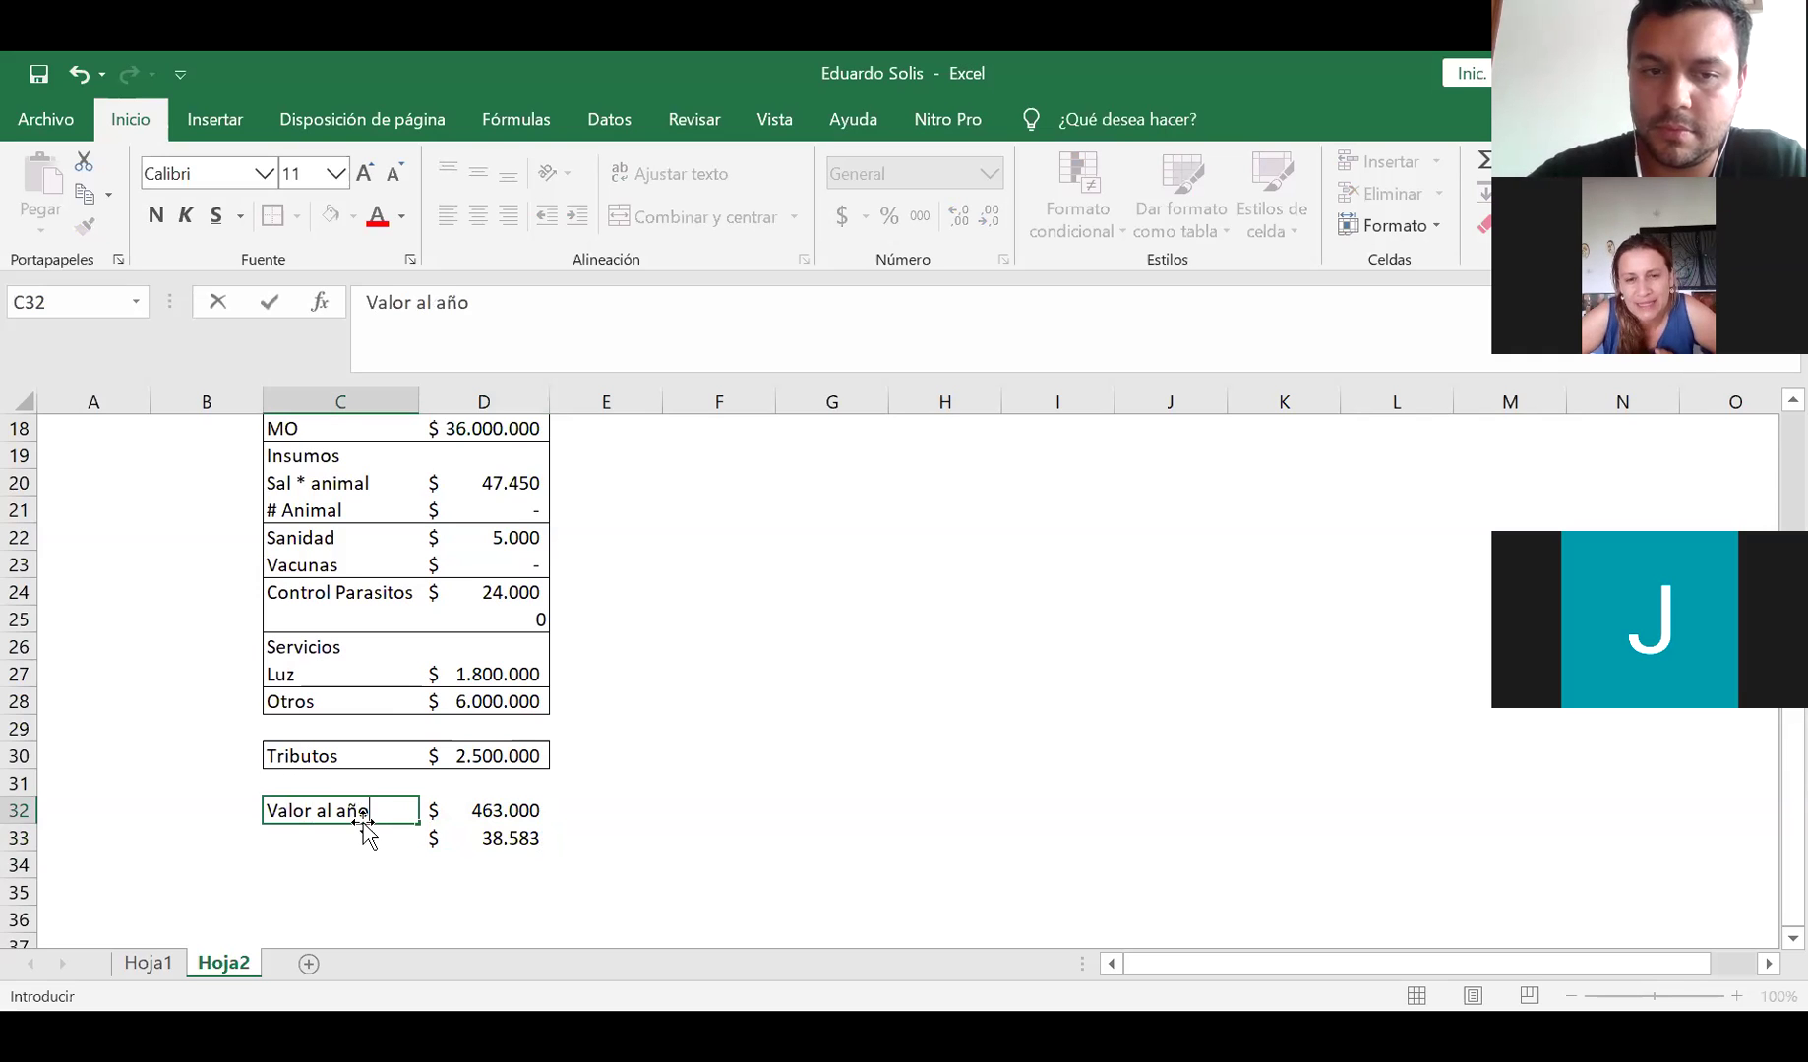
{"action": "key", "text": "Return"}
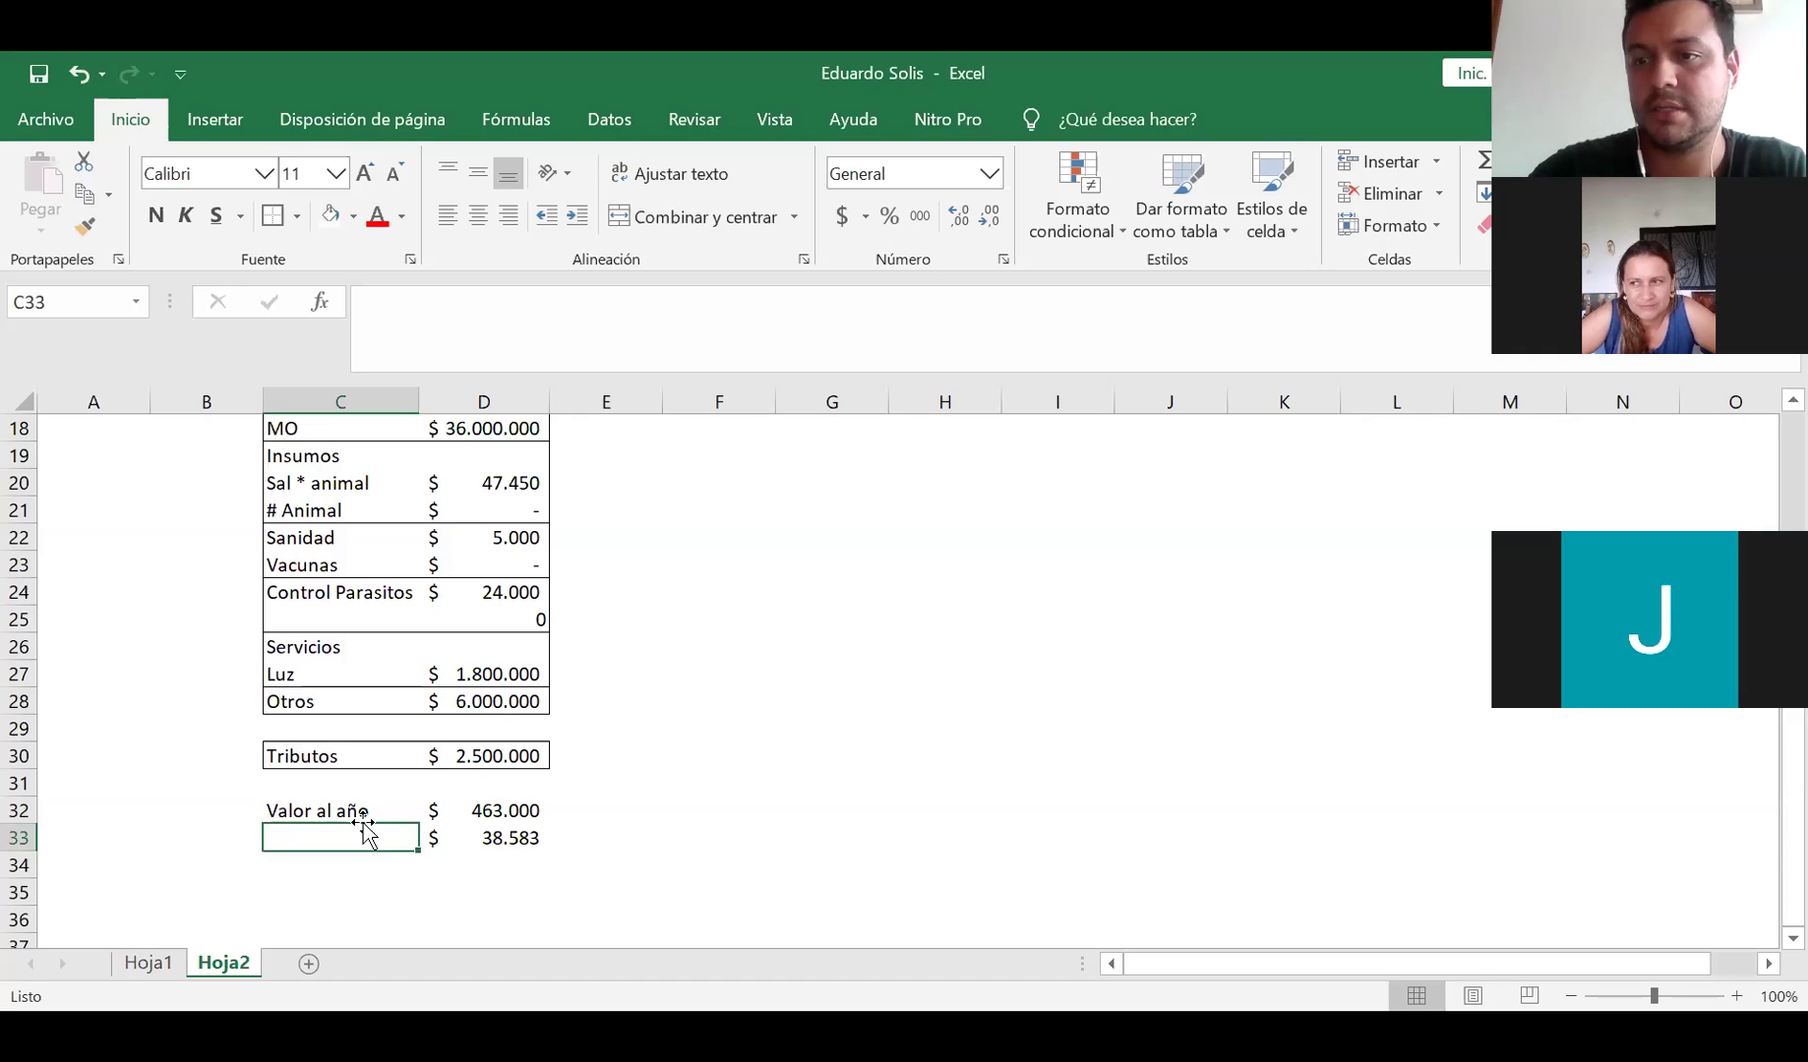
Label the monthly cost by entering Valor al mes in C33, and put a thick outside border around C33:D33
{"action": "key", "text": "Down"}
{"action": "type", "text": "Val"}
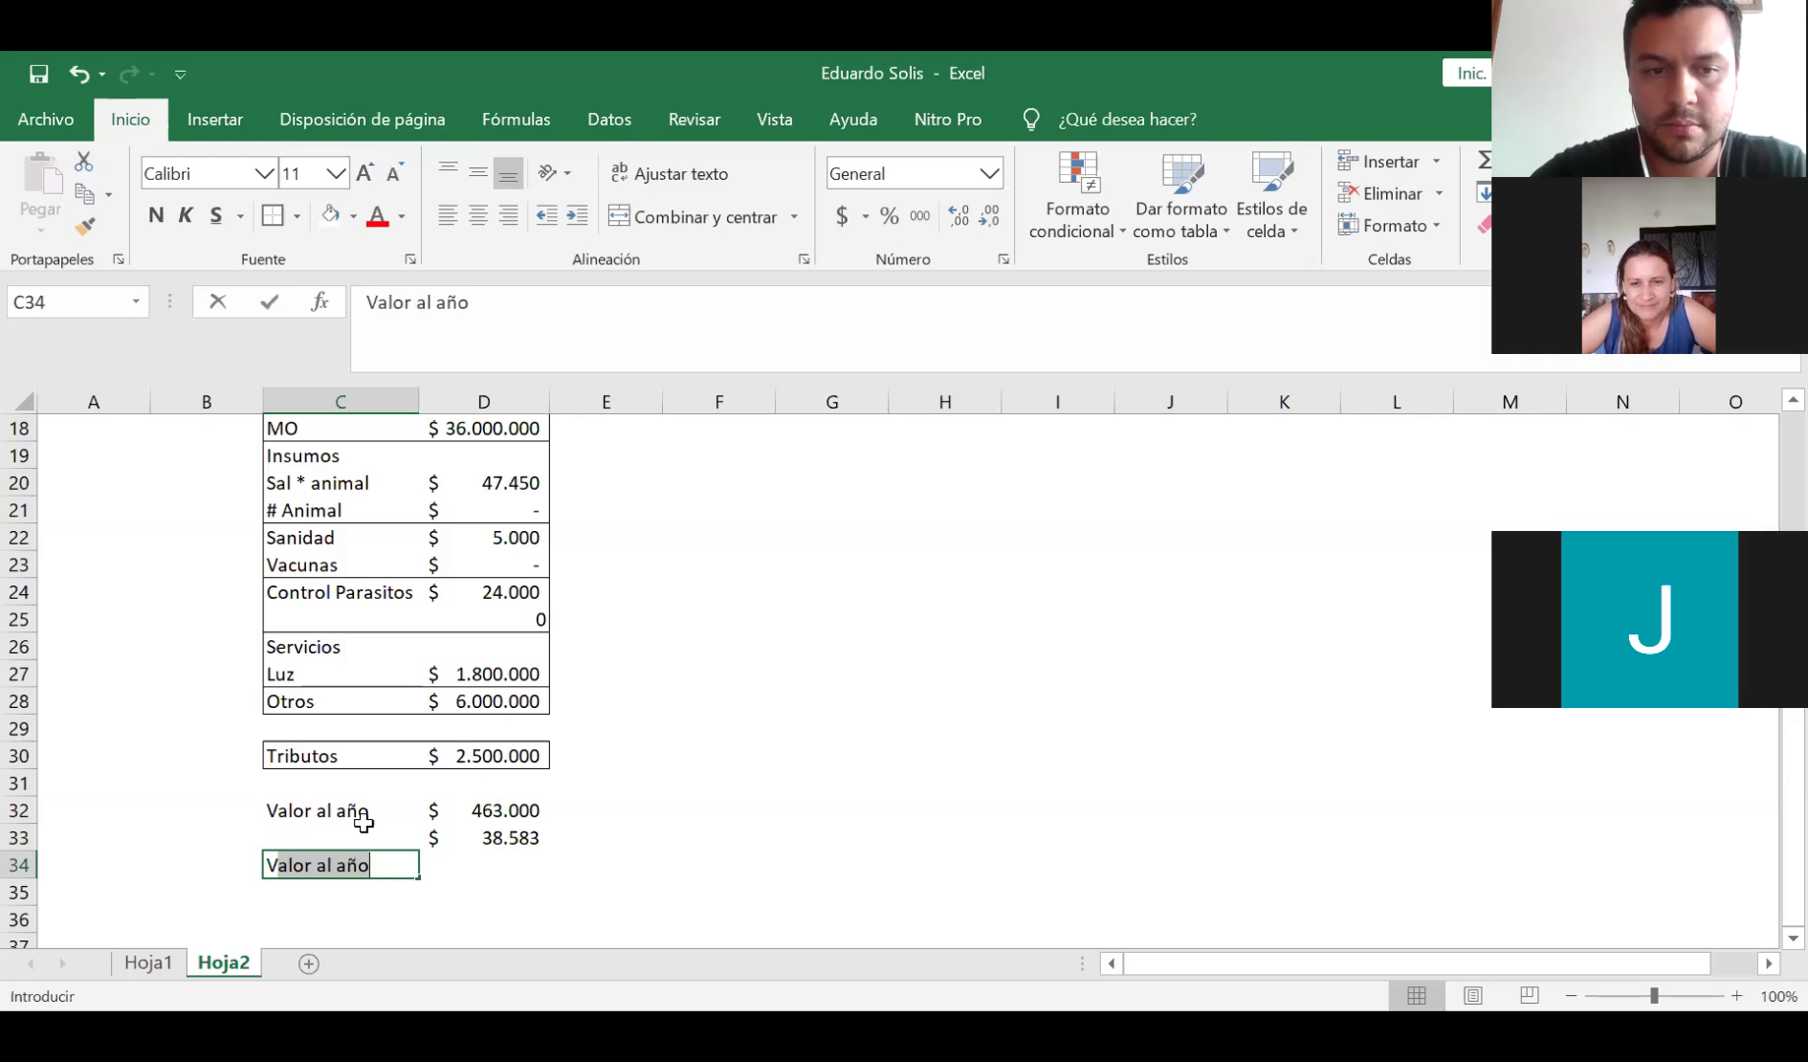
{"action": "key", "text": "Escape"}
{"action": "type", "text": "Val"}
{"action": "key", "text": "Escape"}
{"action": "left_click", "coordinate": [363, 828]}
{"action": "type", "text": "Valor al mes"}
{"action": "key", "text": "Return"}
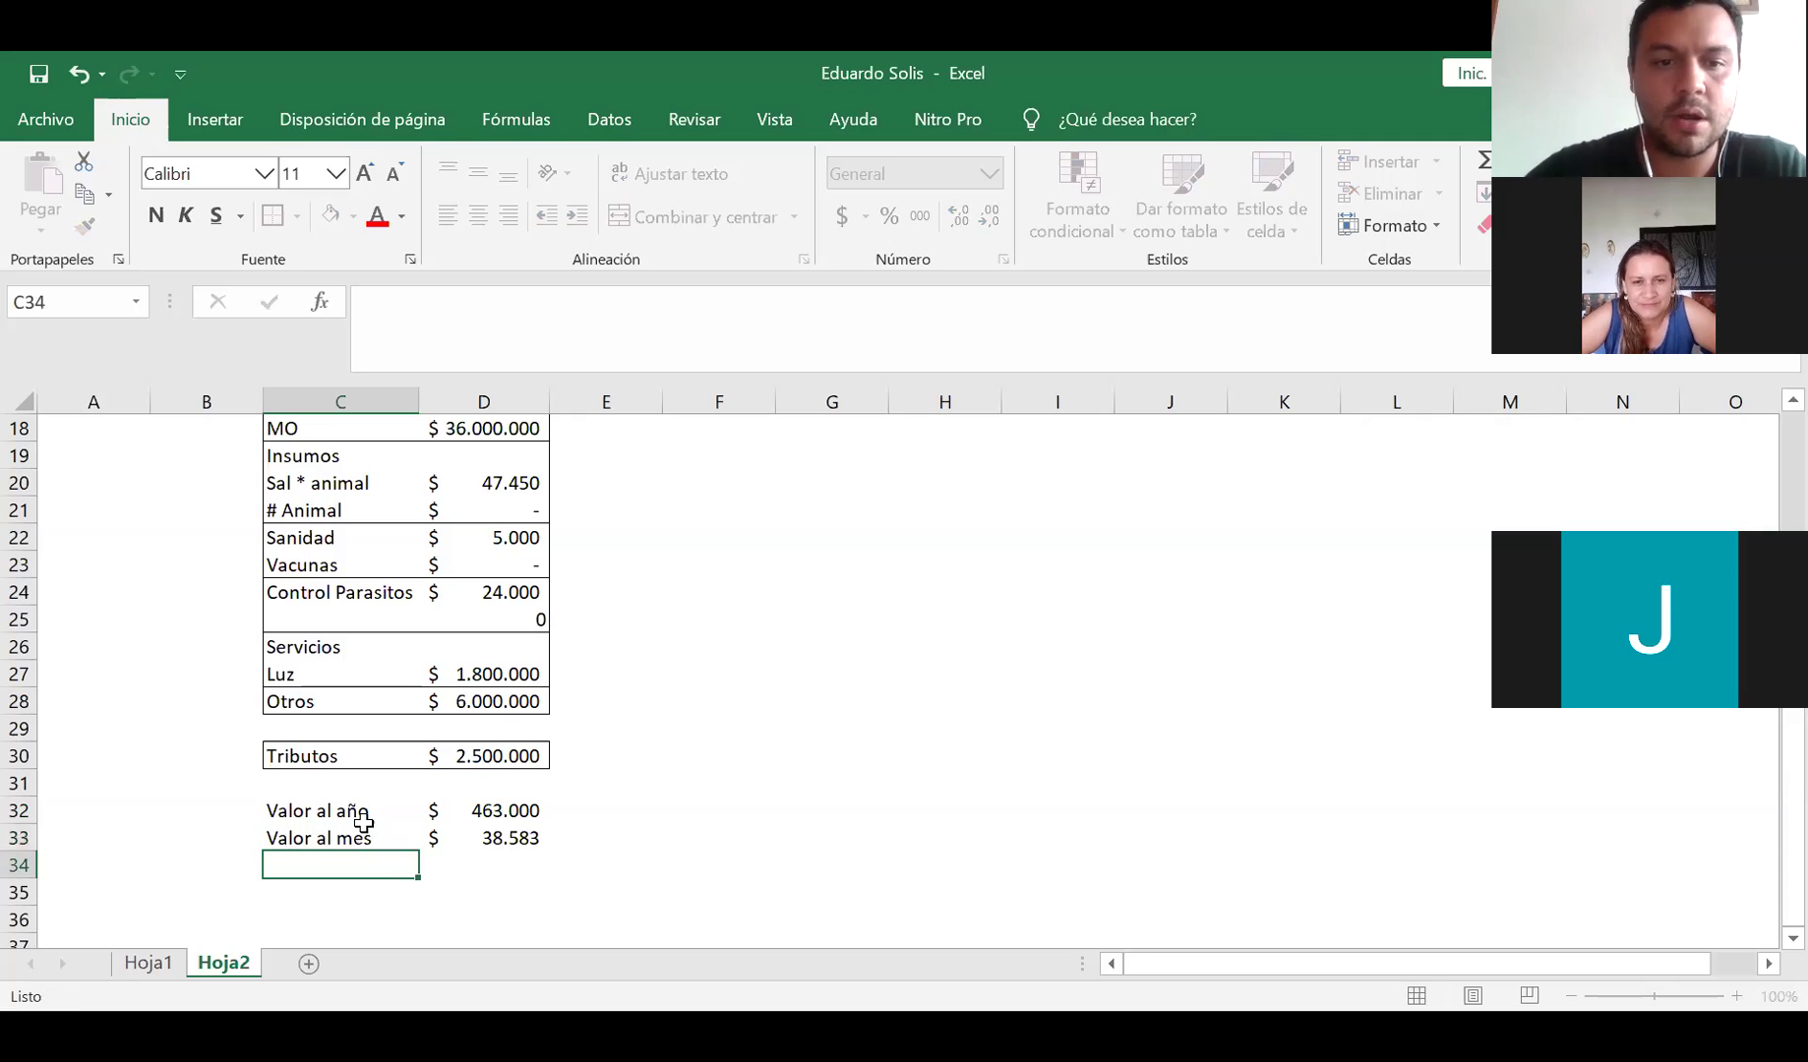
{"action": "left_click_drag", "start_coordinate": [482, 837], "coordinate": [375, 837]}
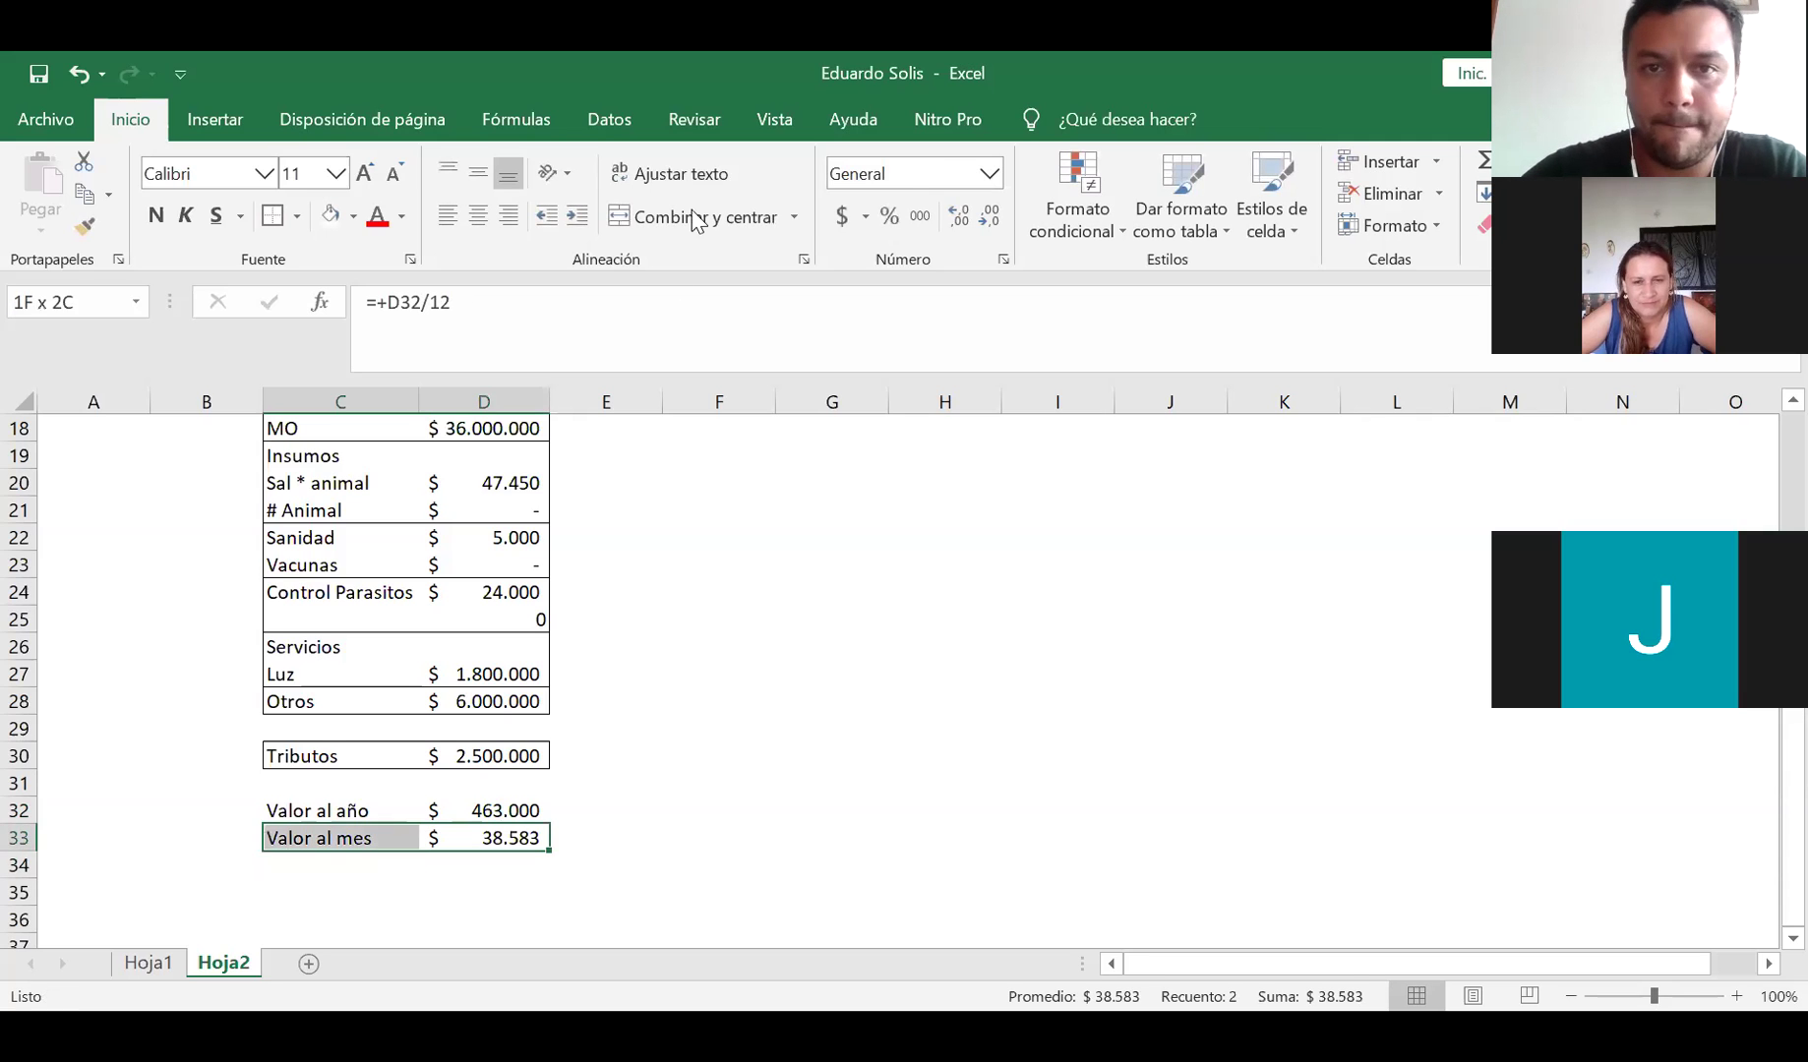
{"action": "left_click", "coordinate": [273, 218]}
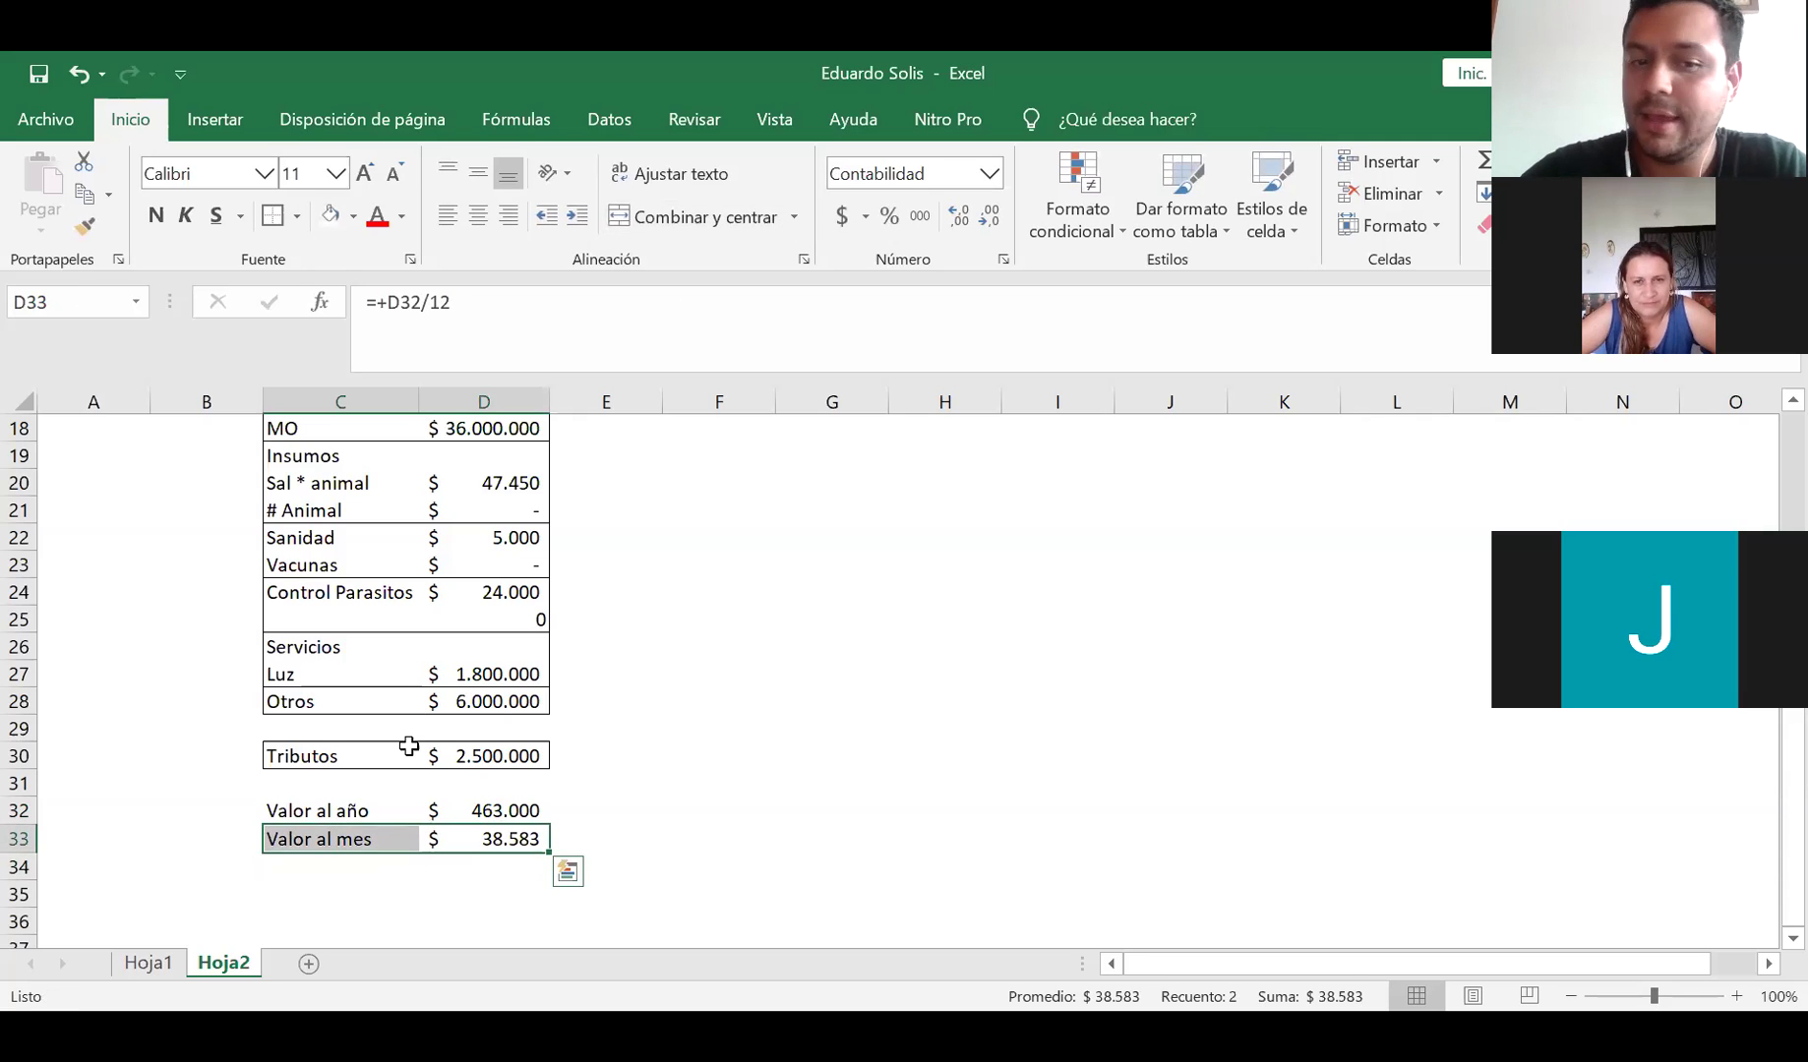
Enter an initial weight (Peso I) of 200 in D7 and an initial price (Precio I) of 5000 in D8
{"action": "scroll", "coordinate": [472, 792], "scroll_direction": "up", "scroll_amount": 3}
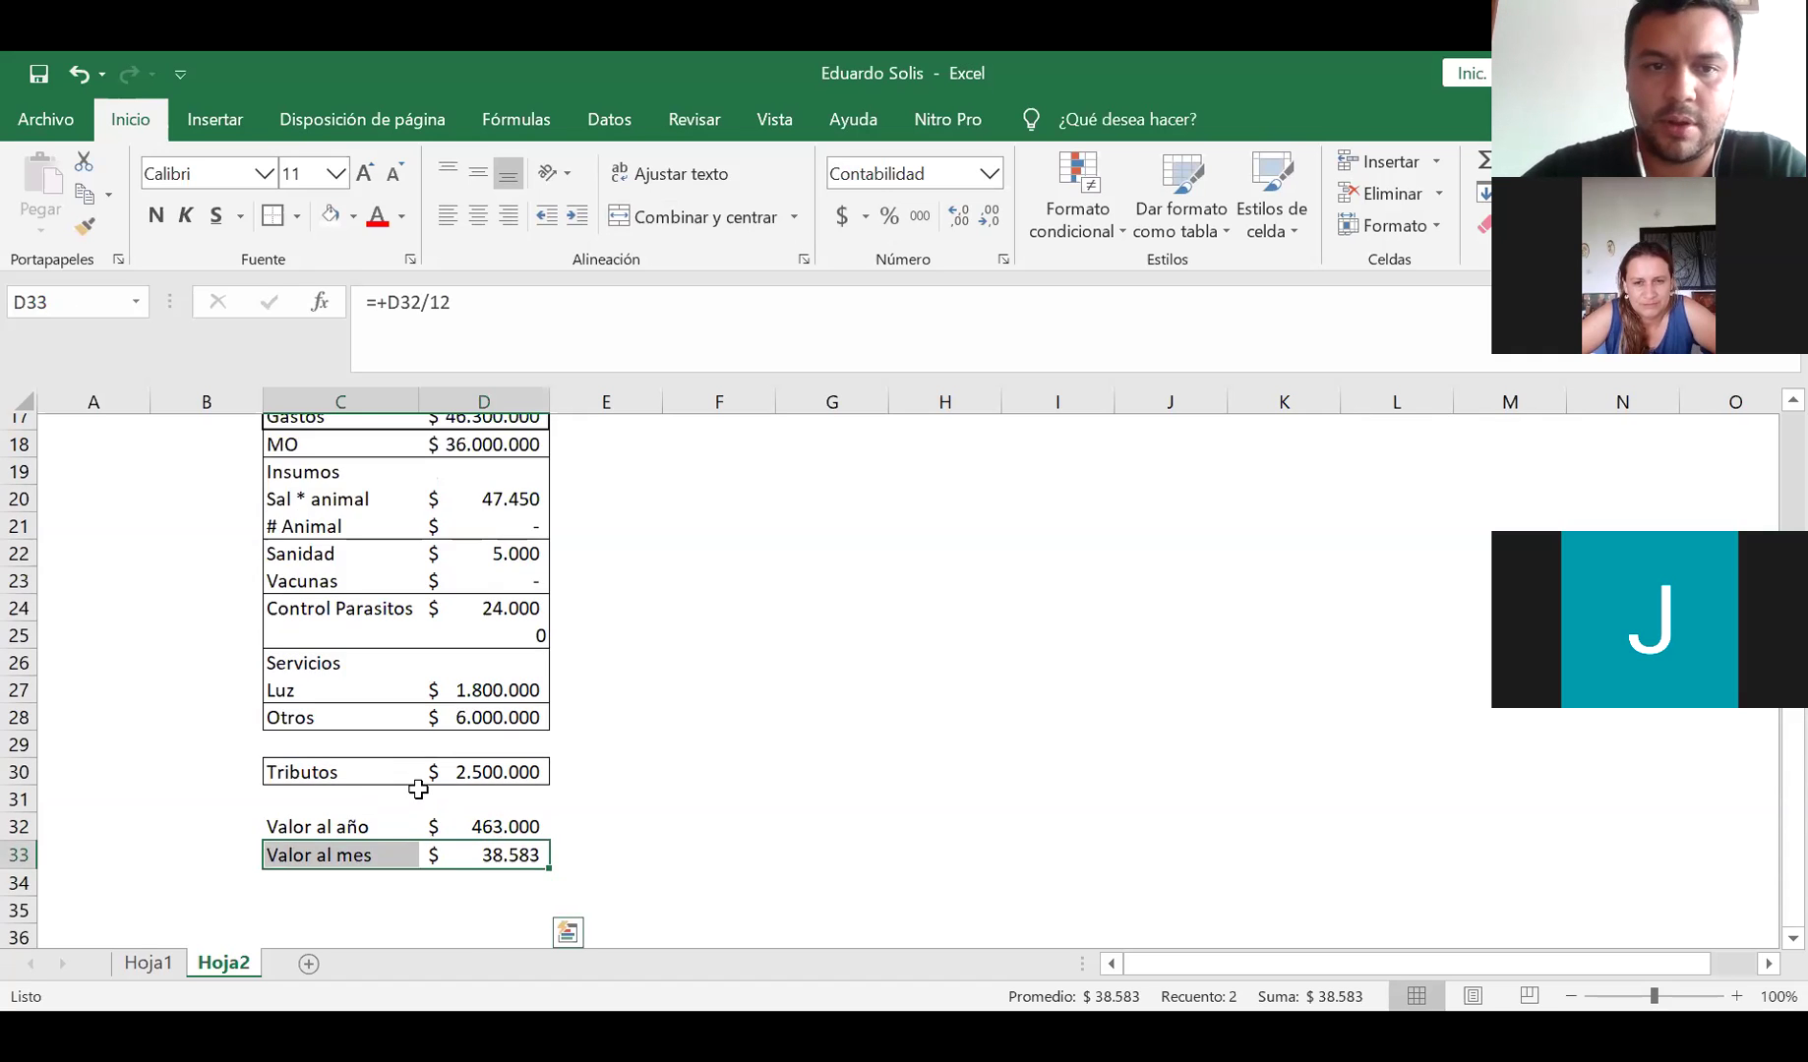
{"action": "scroll", "coordinate": [540, 790], "scroll_direction": "up", "scroll_amount": 3}
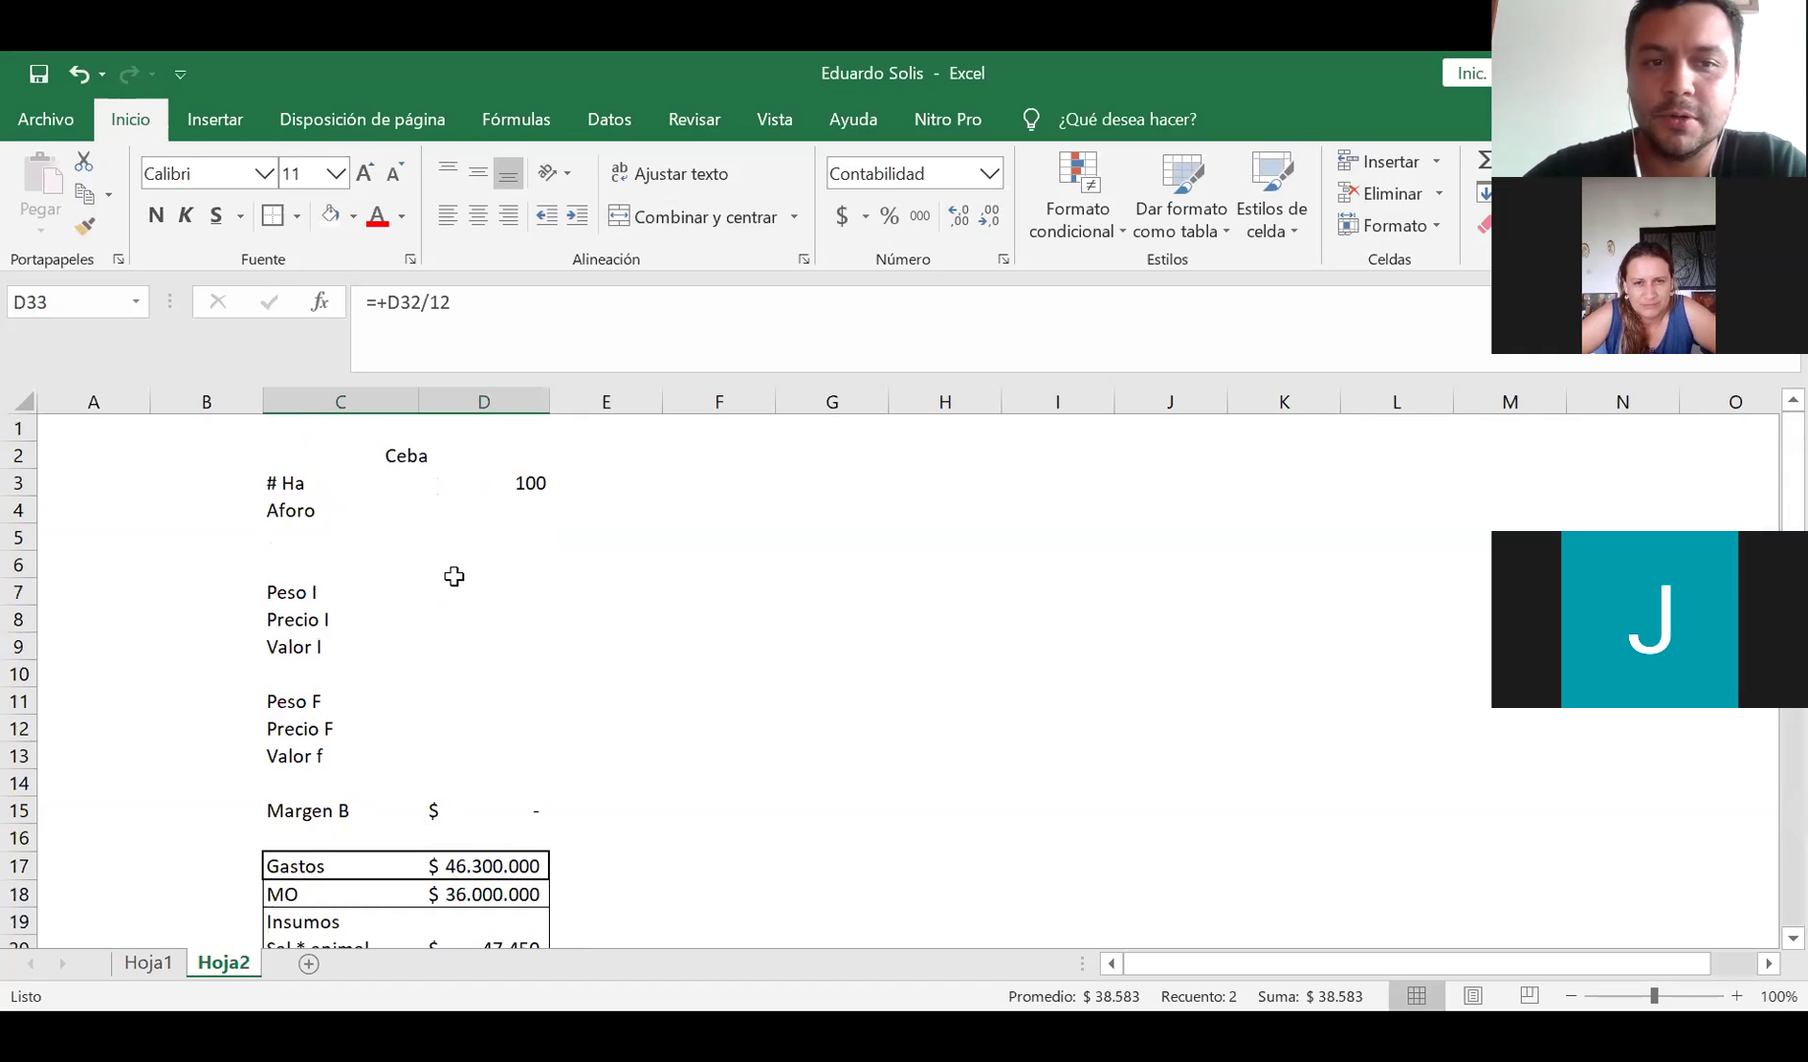
{"action": "left_click", "coordinate": [492, 595]}
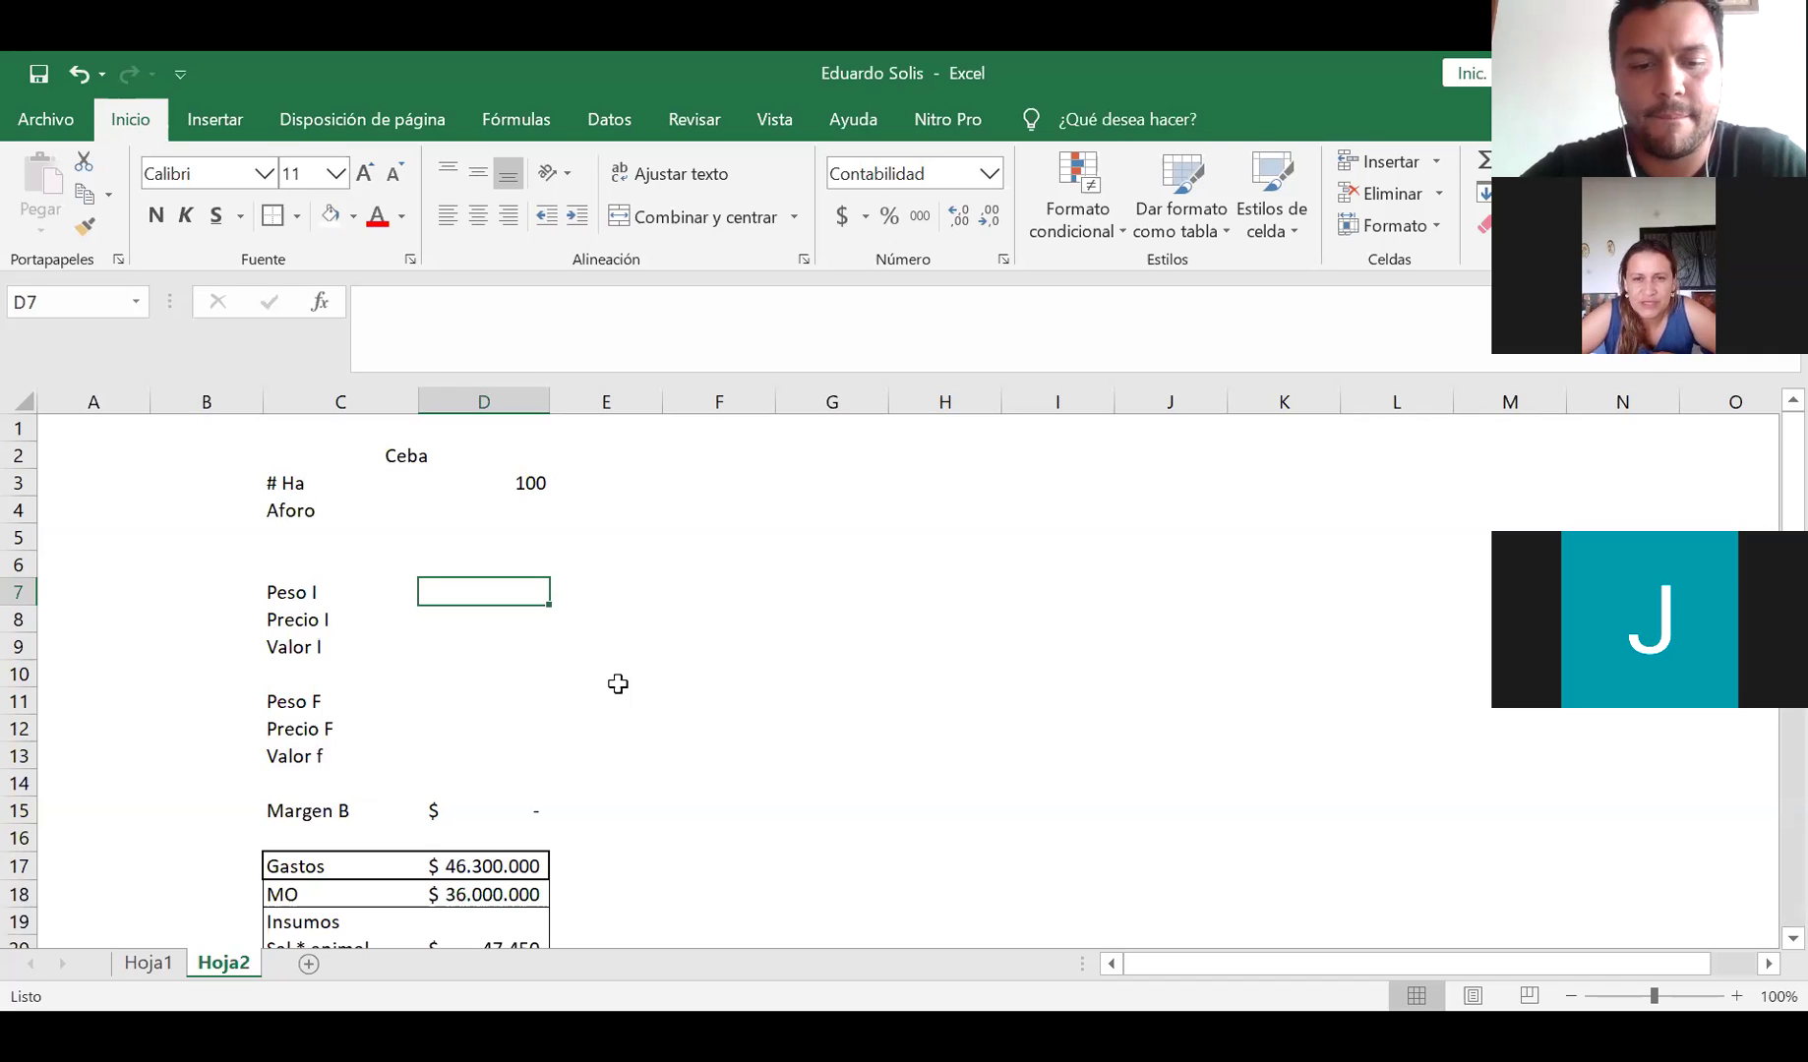
{"action": "type", "text": "200"}
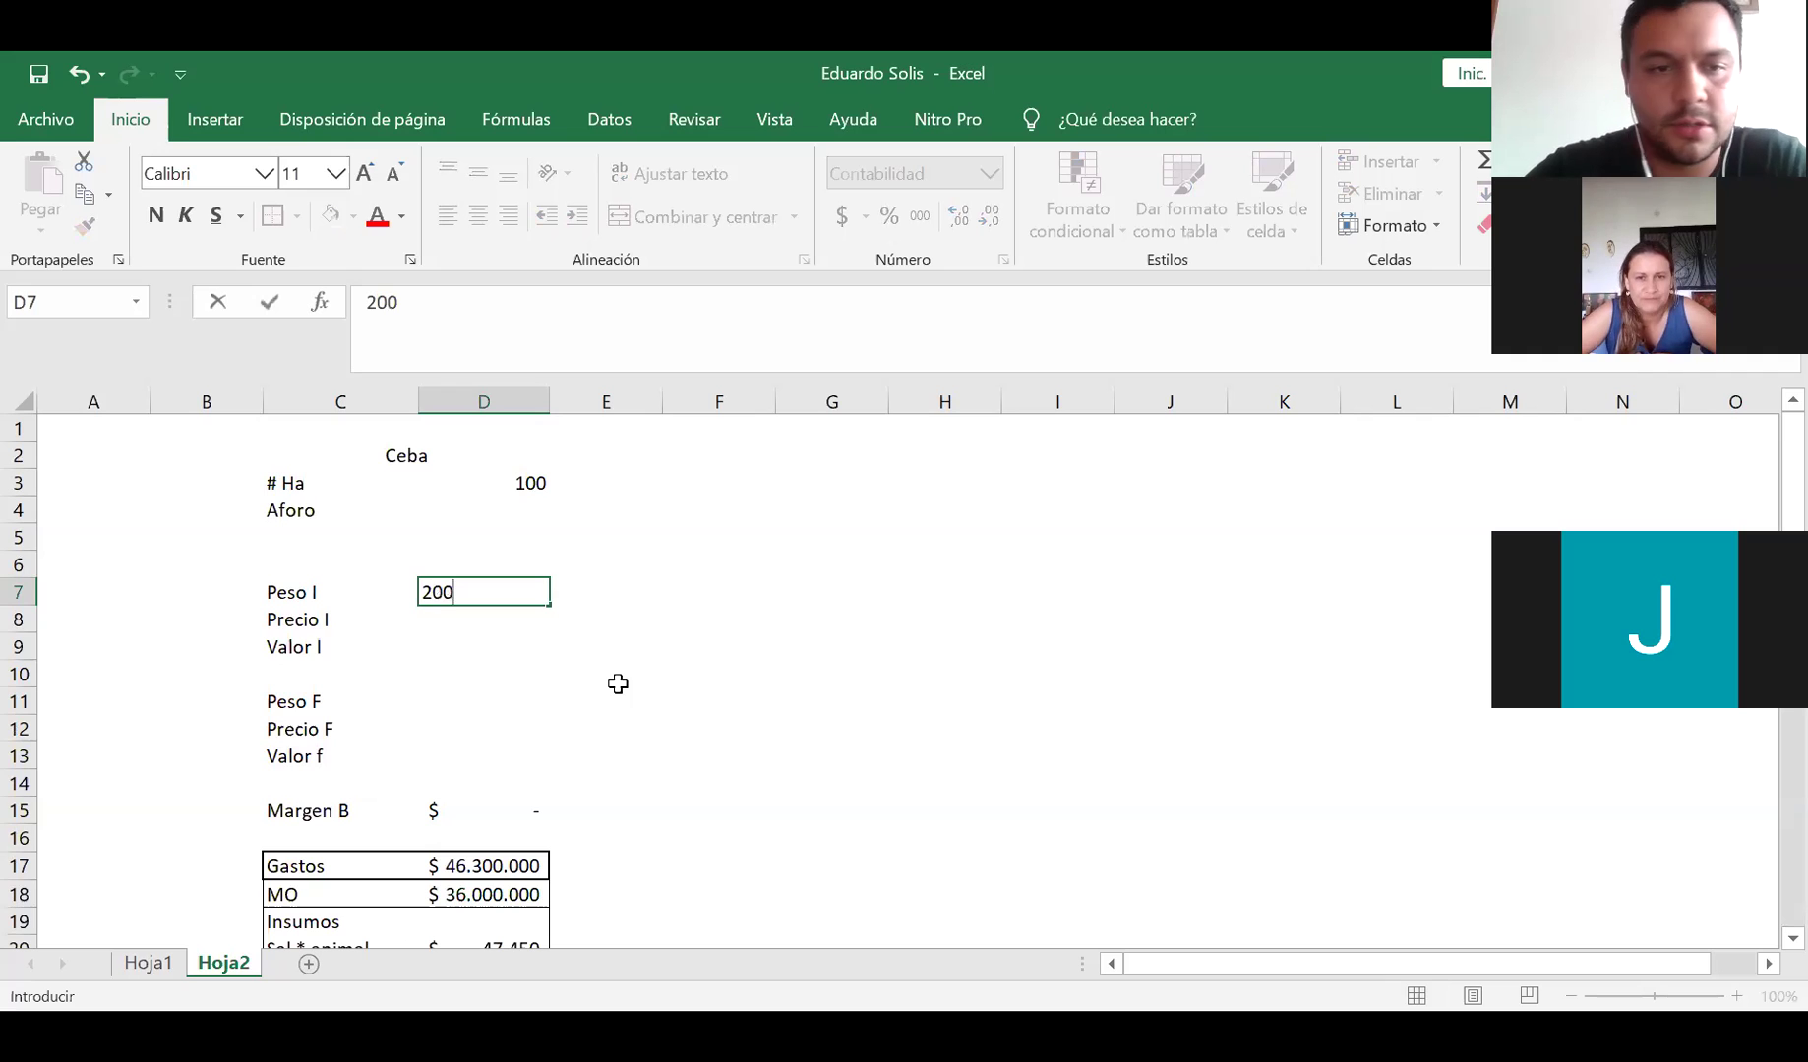
{"action": "key", "text": "Return"}
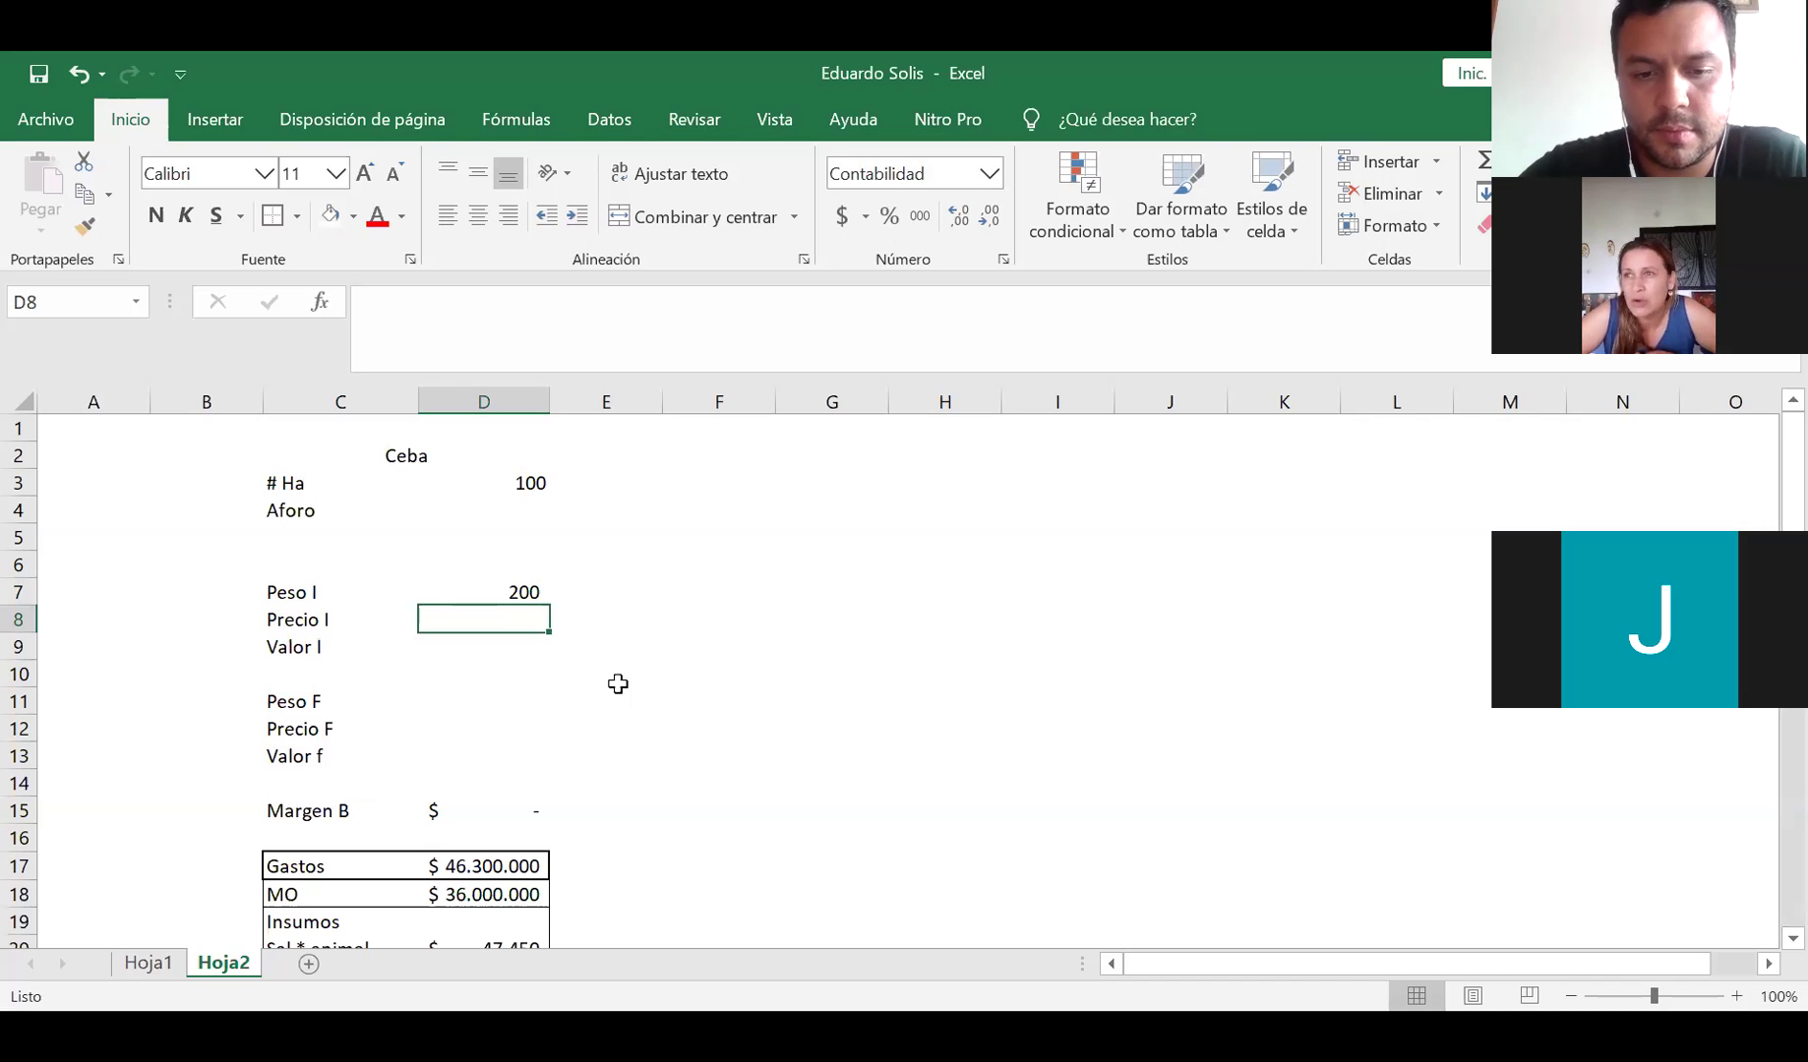
{"action": "type", "text": "5000"}
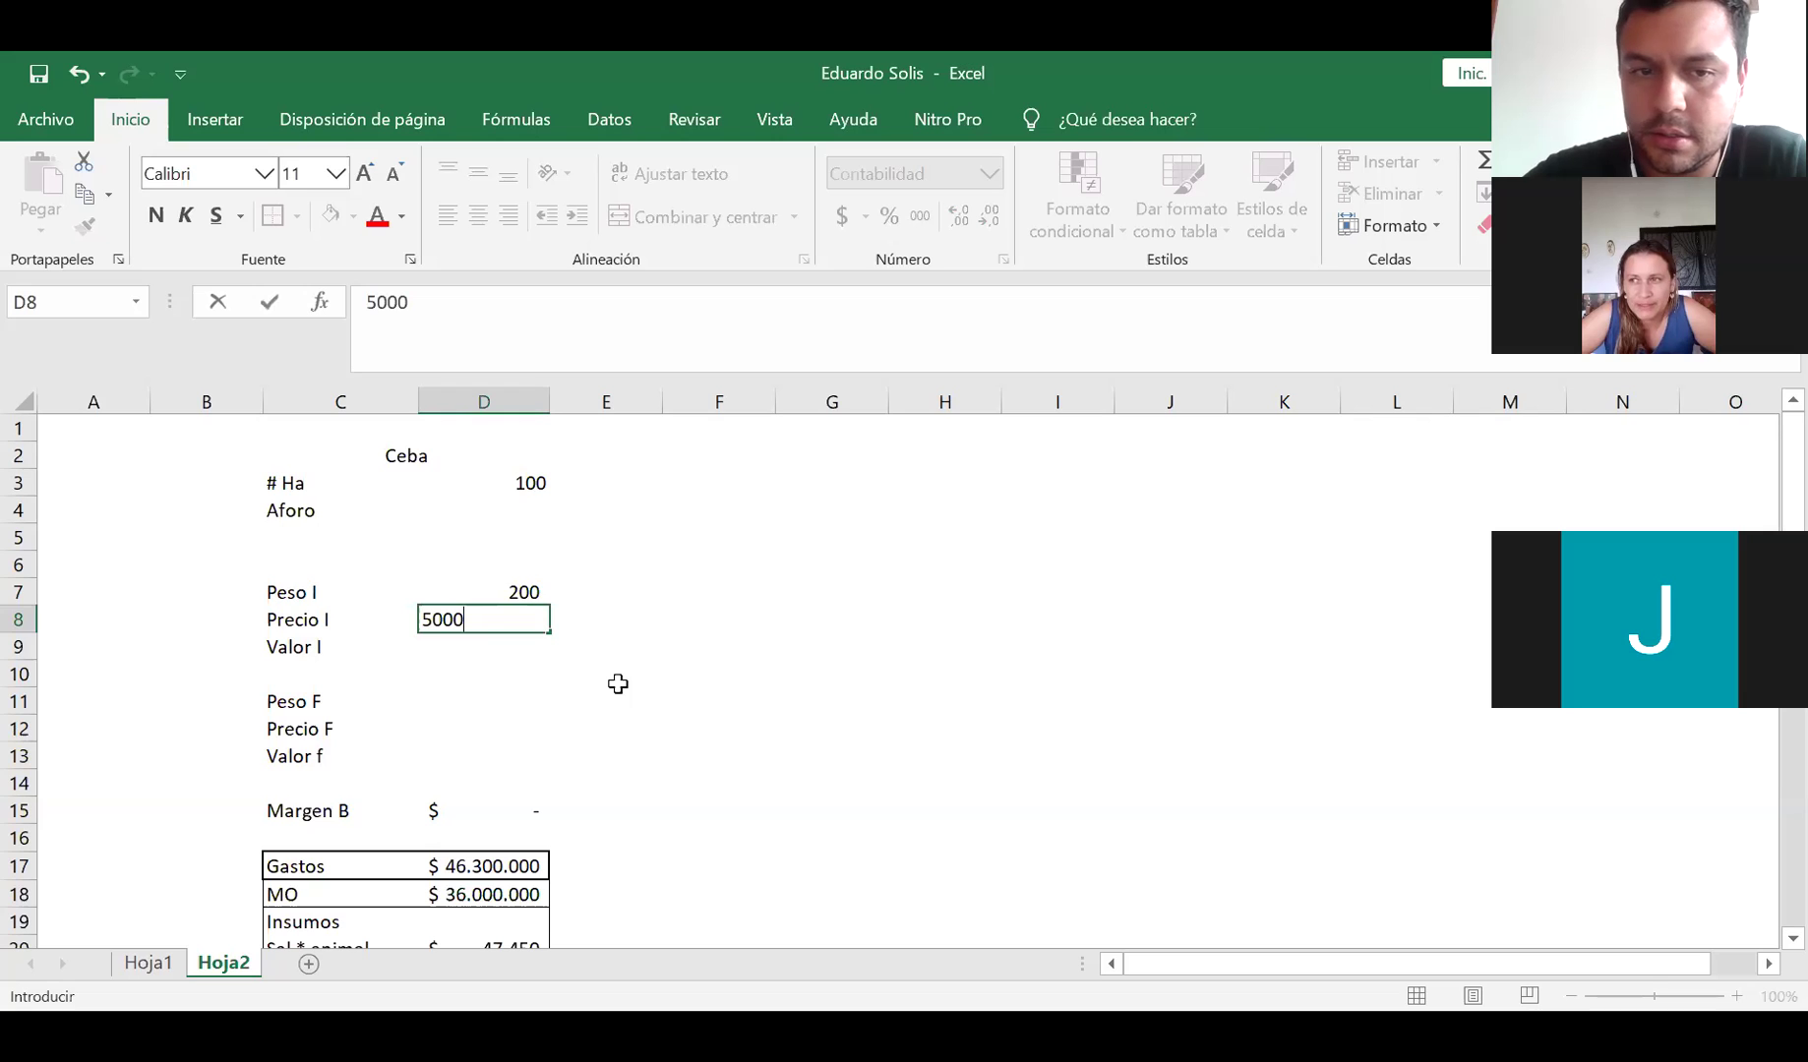
{"action": "key", "text": "Return"}
Calculate the initial value (Valor I) in D9 with the formula +D7*D8
{"action": "type", "text": "+"}
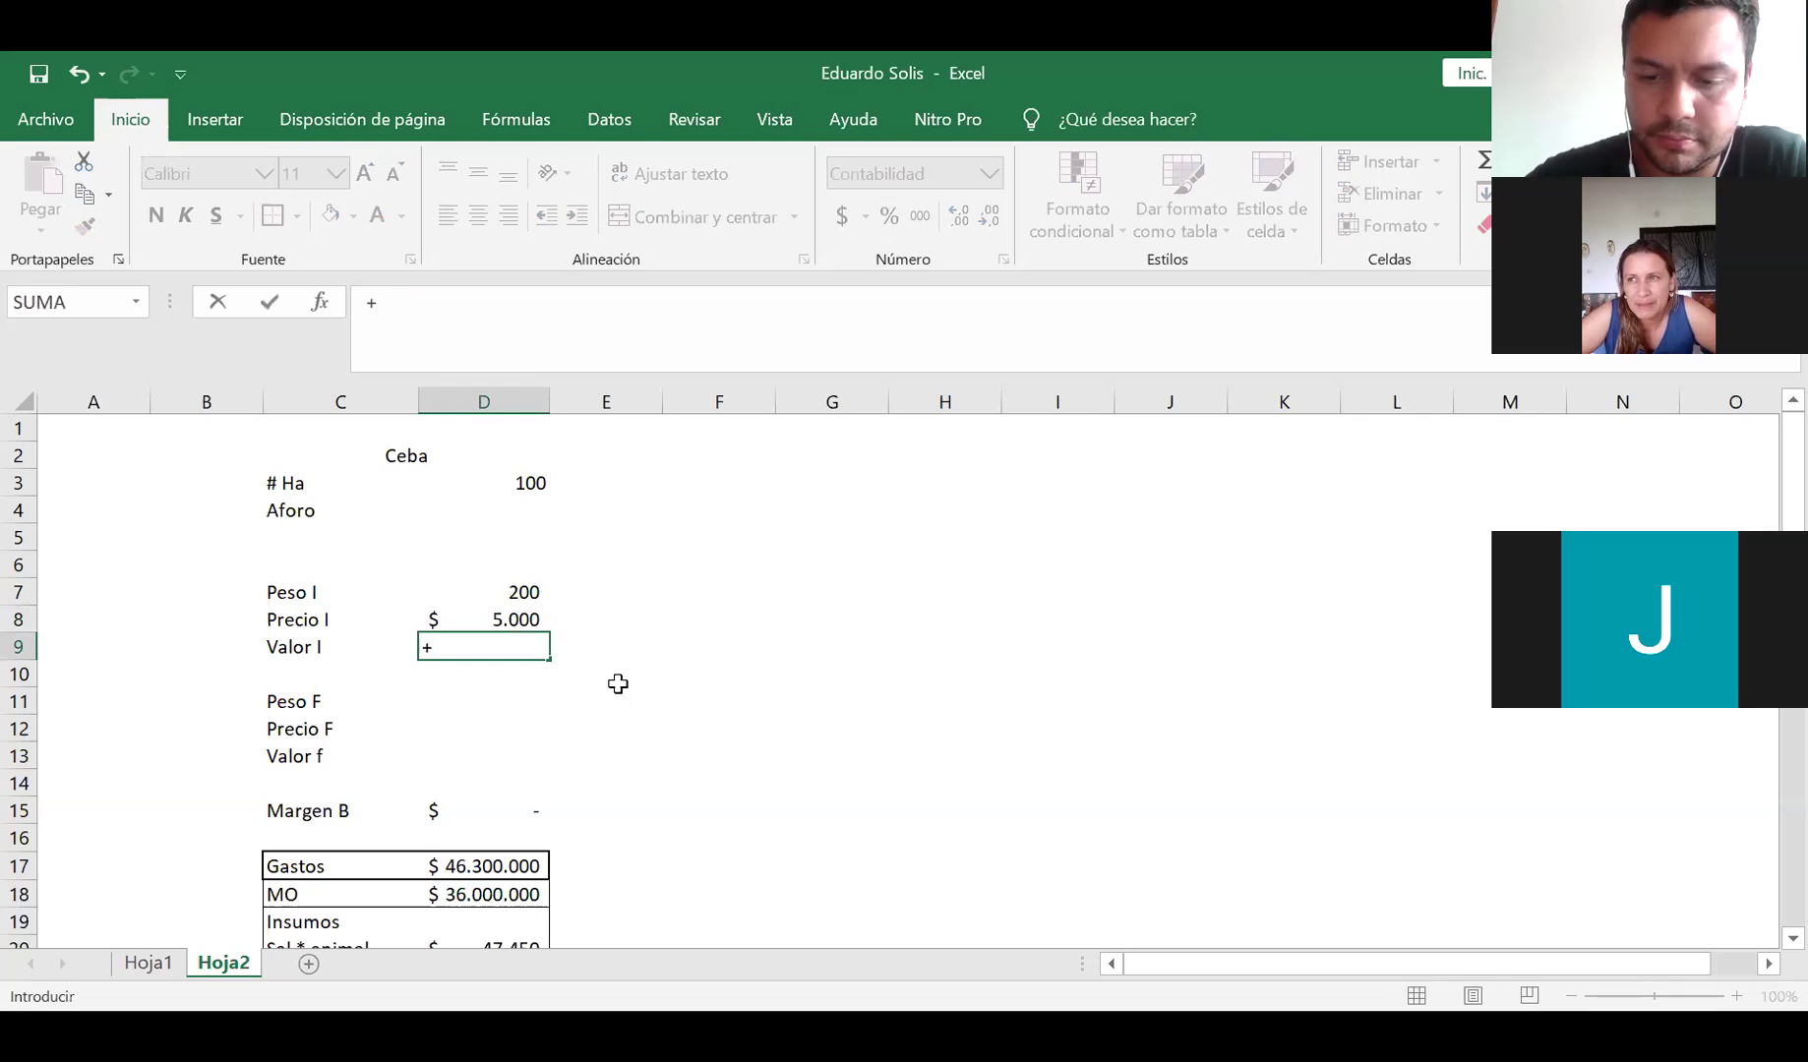
{"action": "key", "text": "Up"}
{"action": "type", "text": "*"}
{"action": "key", "text": "Up"}
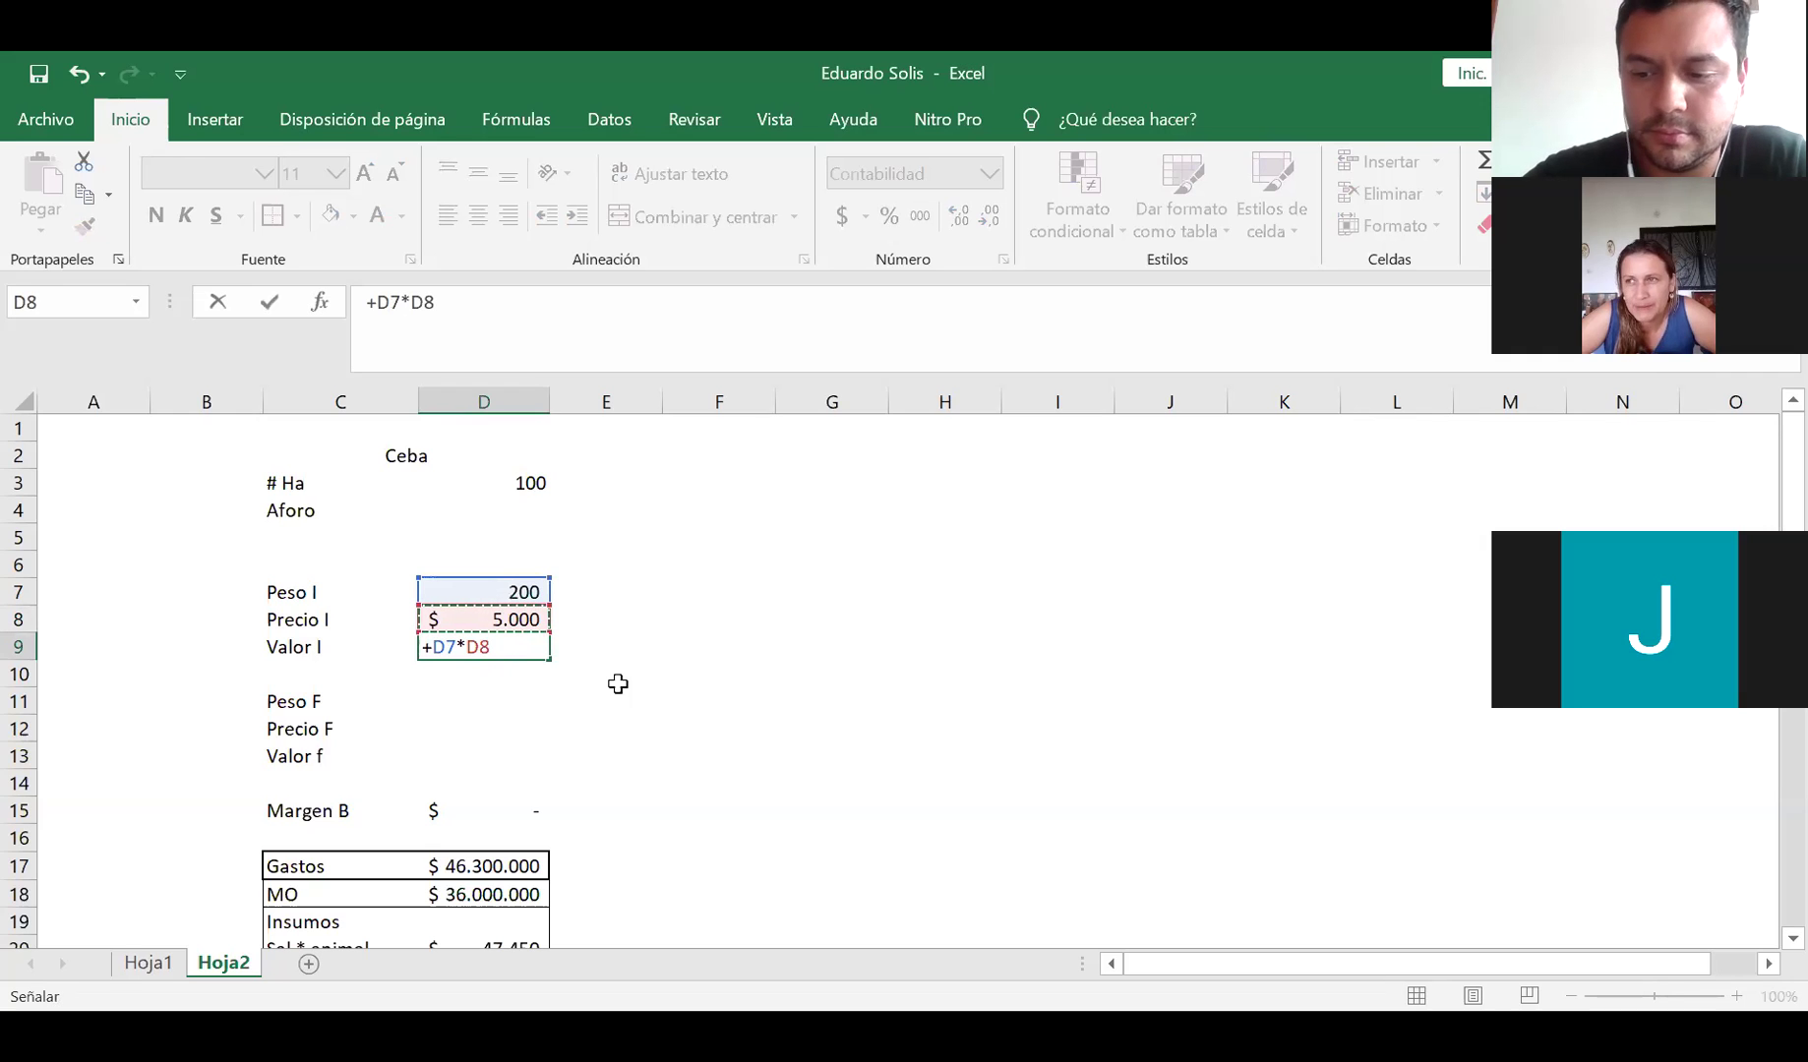
{"action": "key", "text": "Return"}
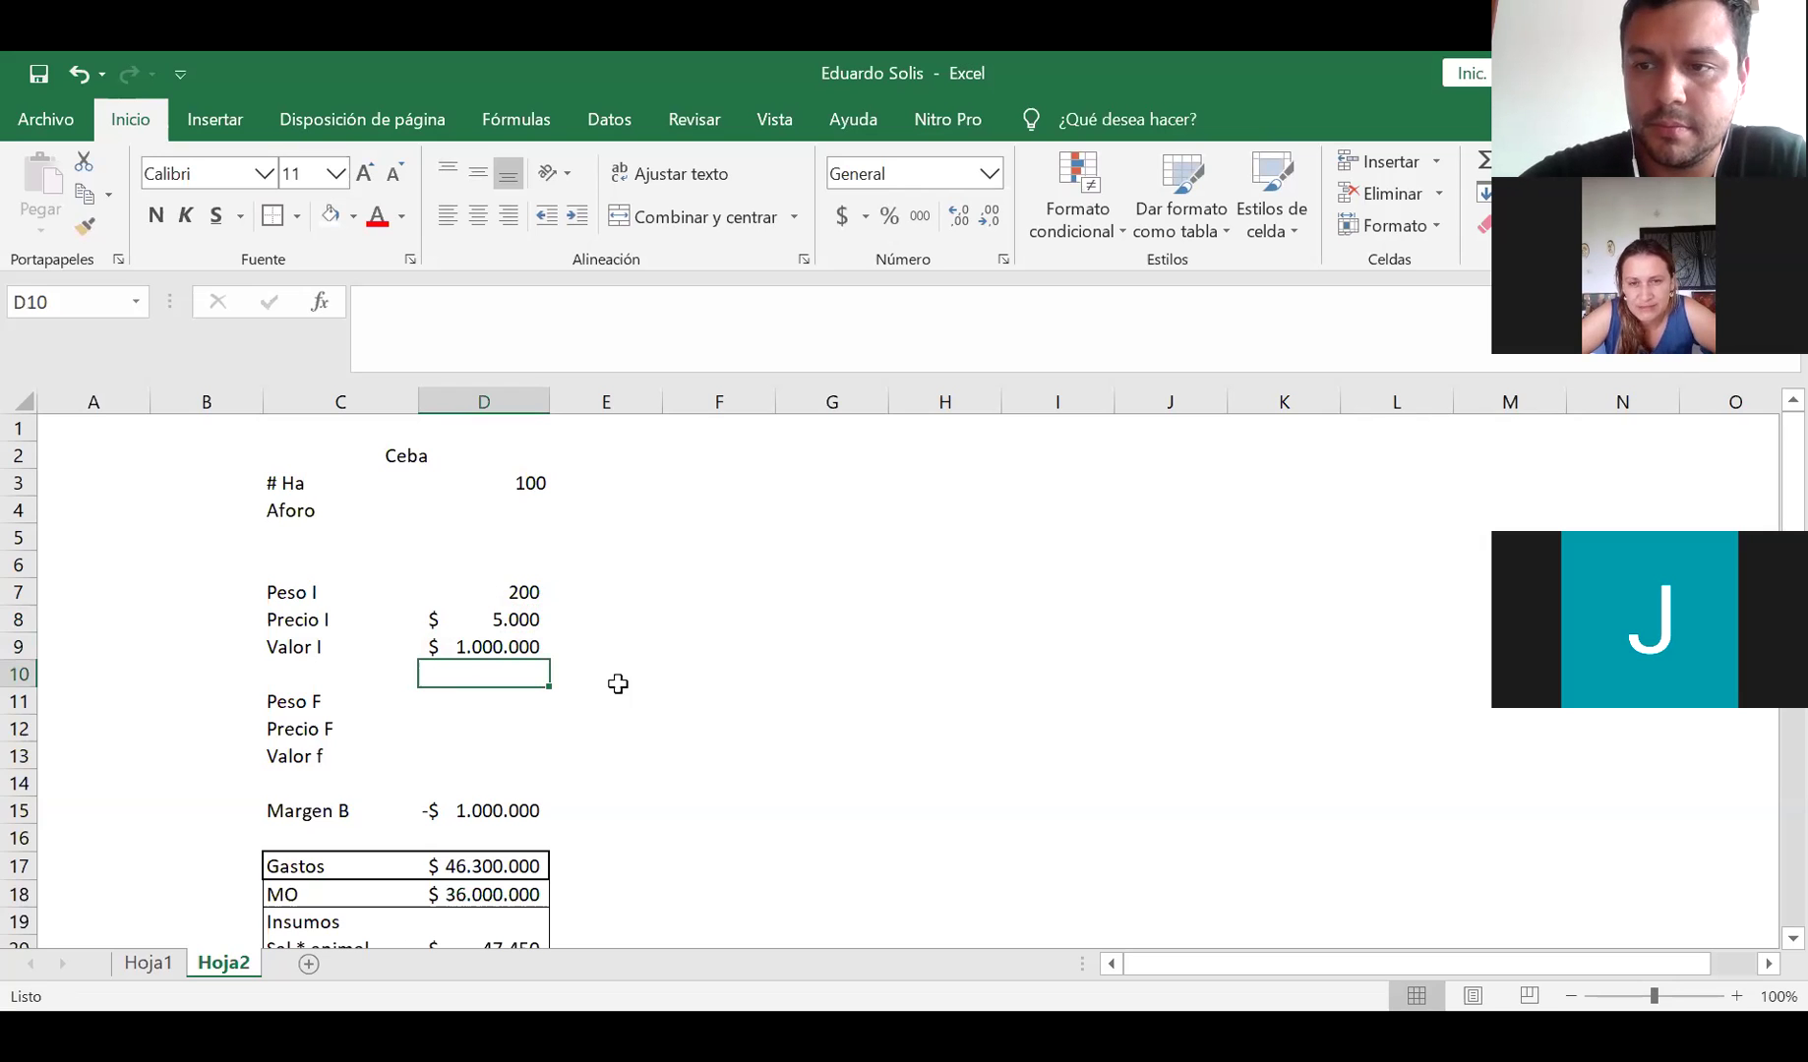
Change the initial price (Precio I) in D8 to 5200
{"action": "left_click", "coordinate": [457, 616]}
{"action": "left_click_drag", "start_coordinate": [374, 306], "coordinate": [381, 306]}
{"action": "type", "text": "2"}
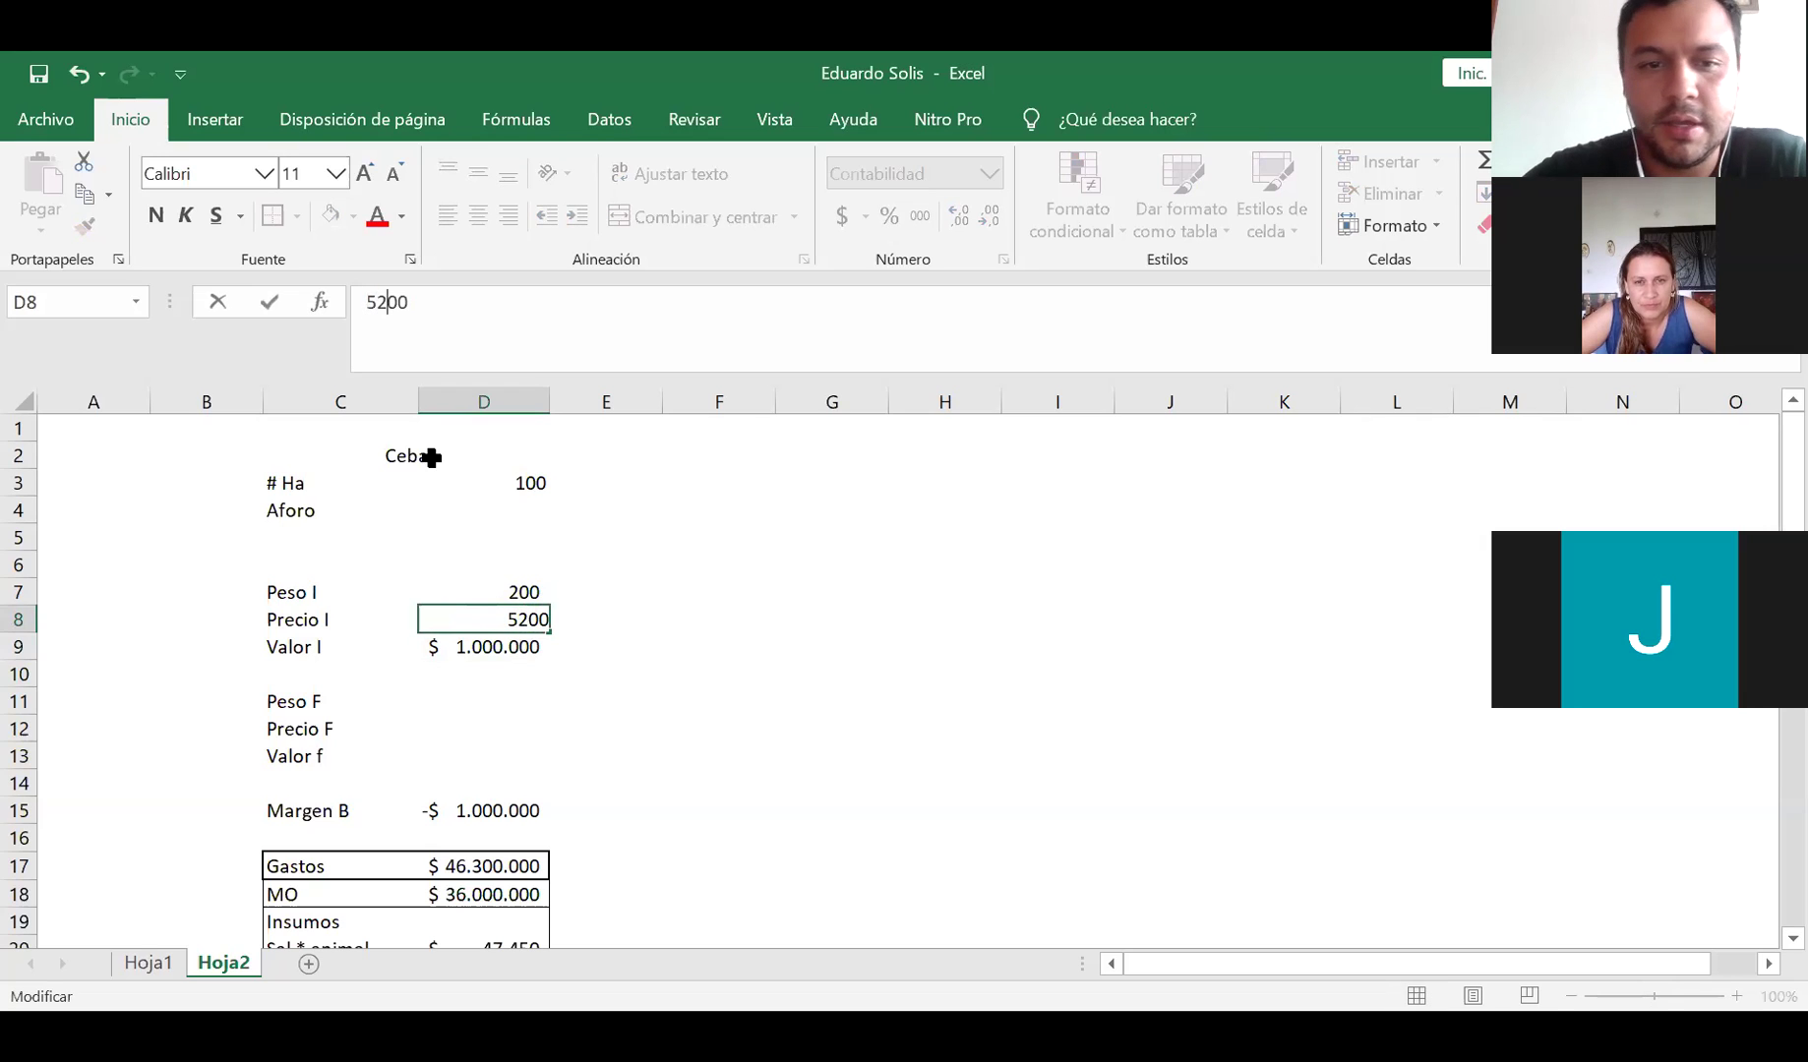
{"action": "key", "text": "Return"}
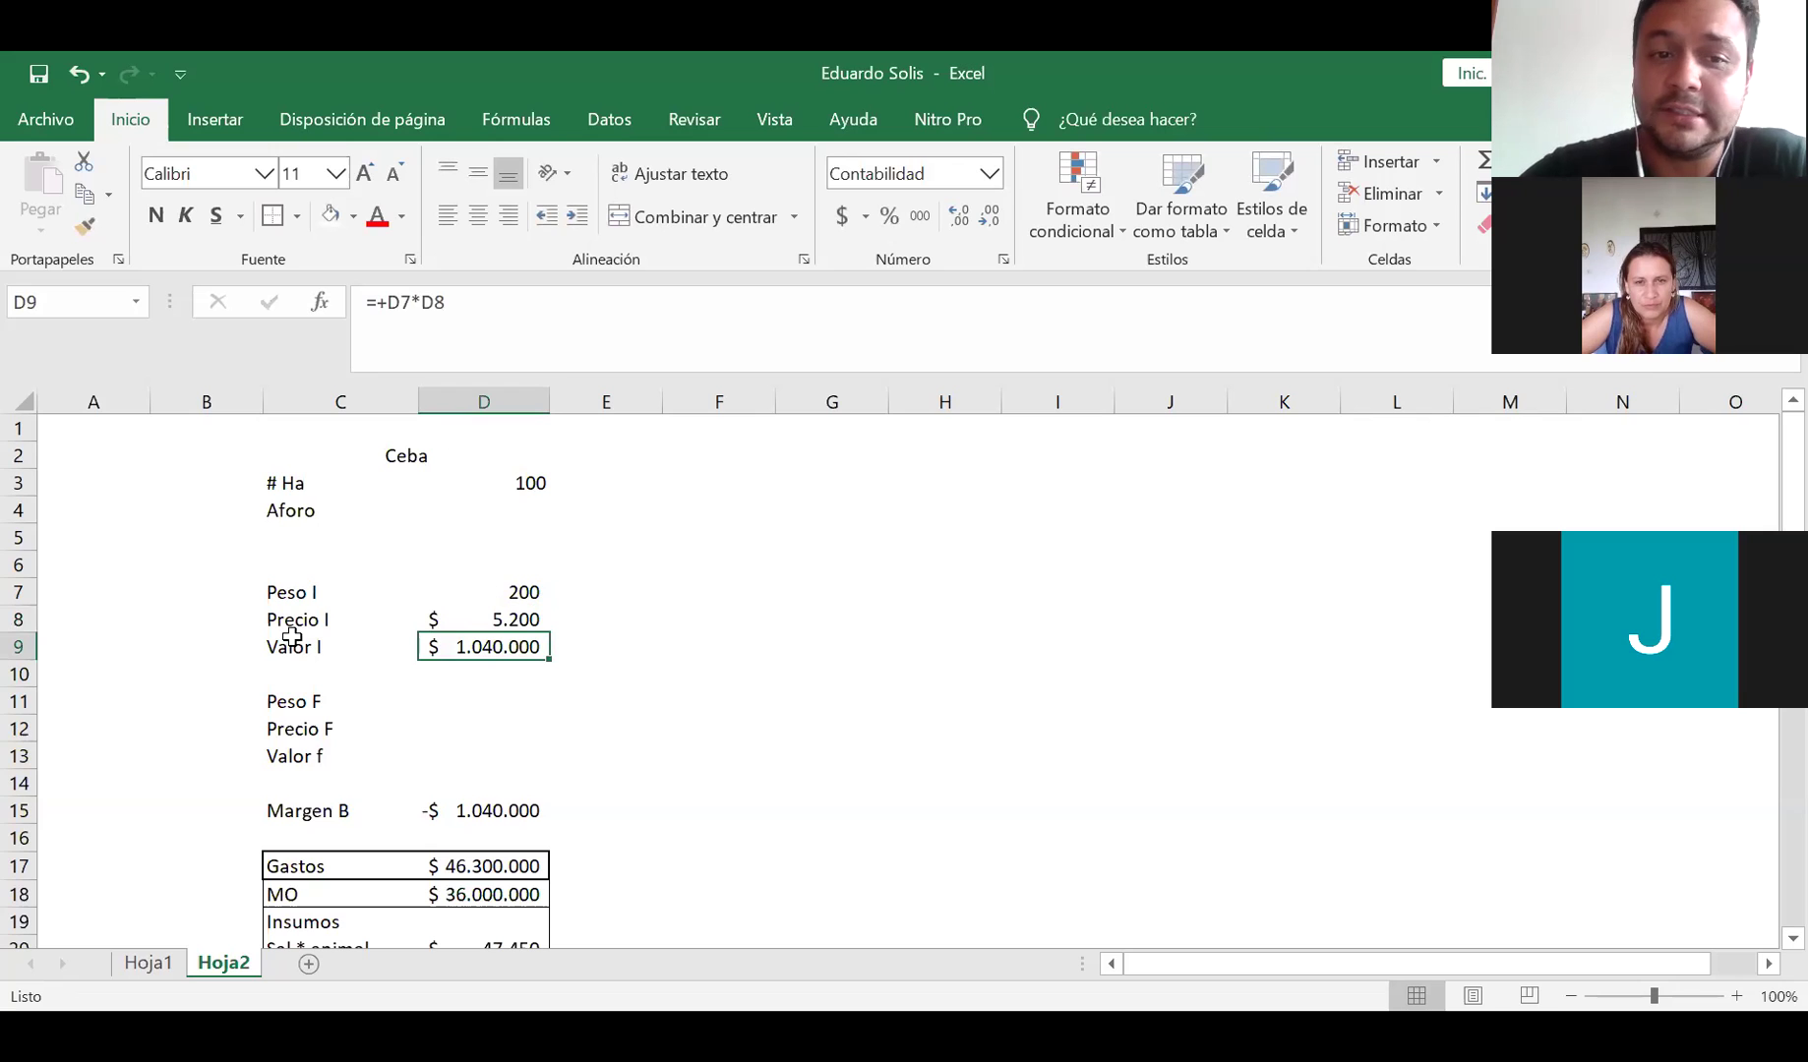
Put a thick outside border around the Valor I row C9:D9
{"action": "left_click_drag", "start_coordinate": [294, 646], "coordinate": [484, 647]}
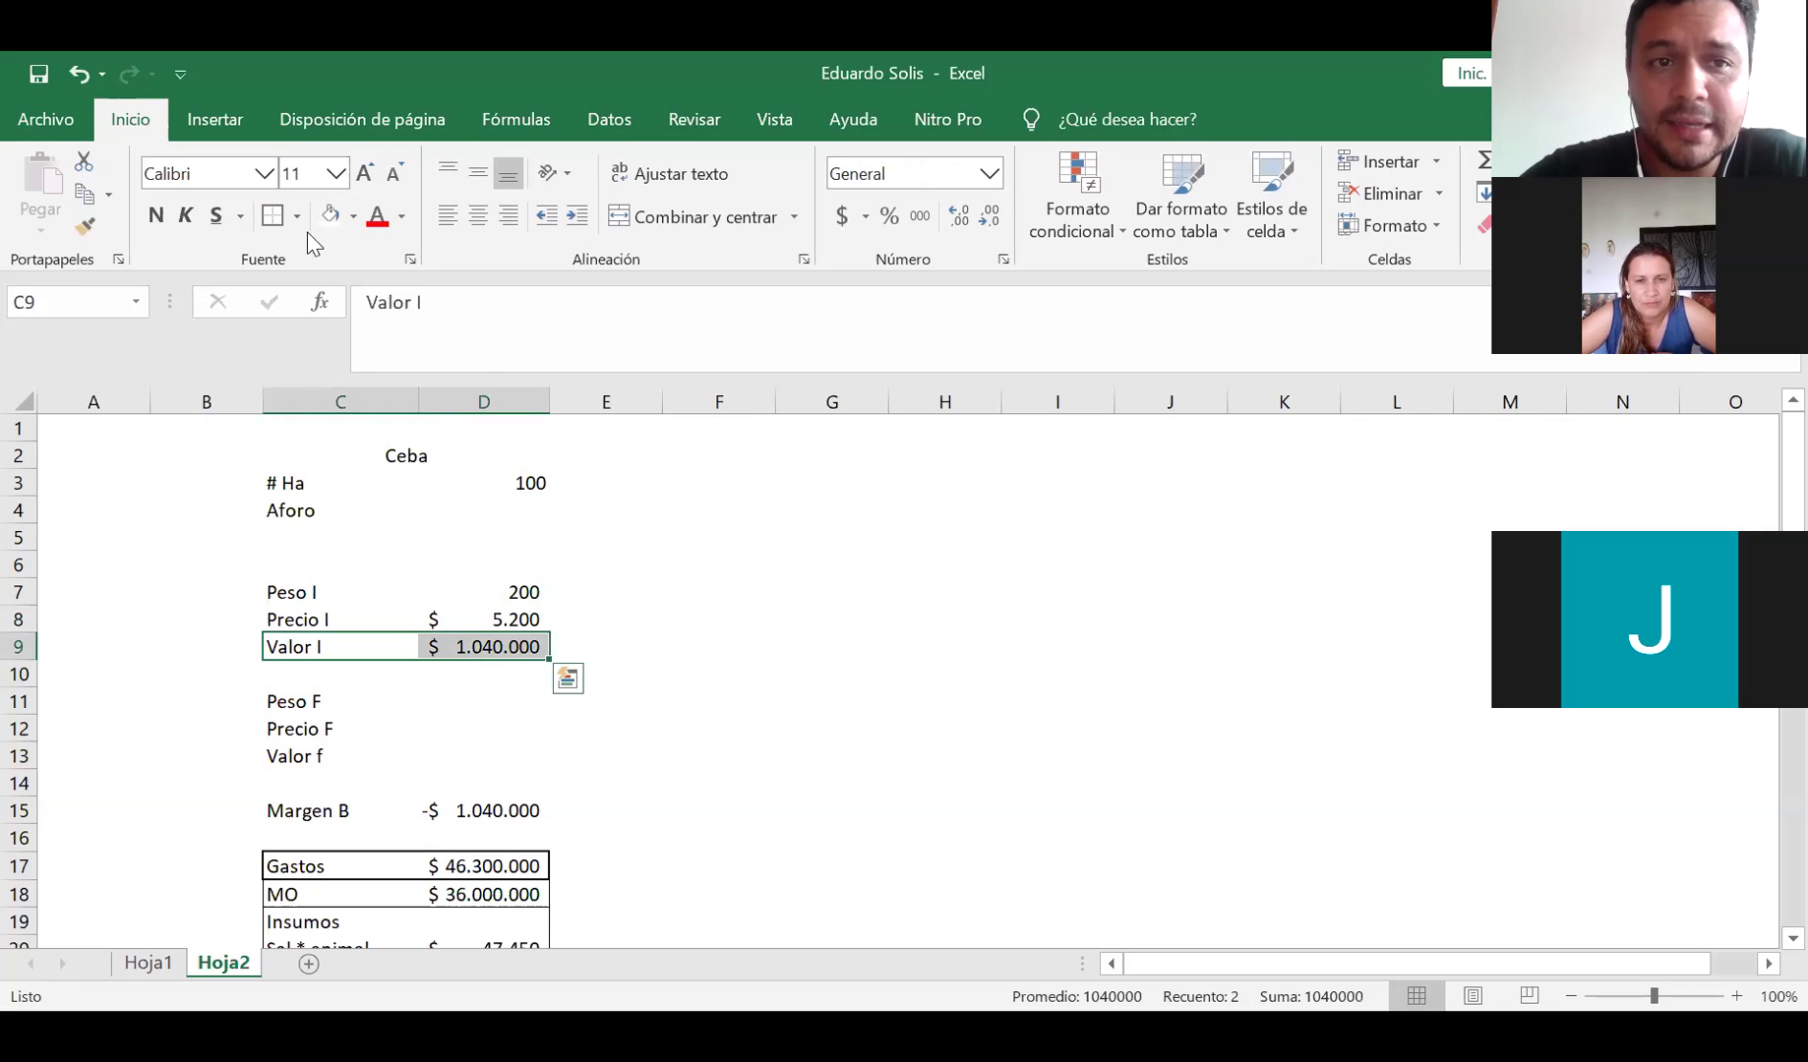
{"action": "left_click", "coordinate": [272, 216]}
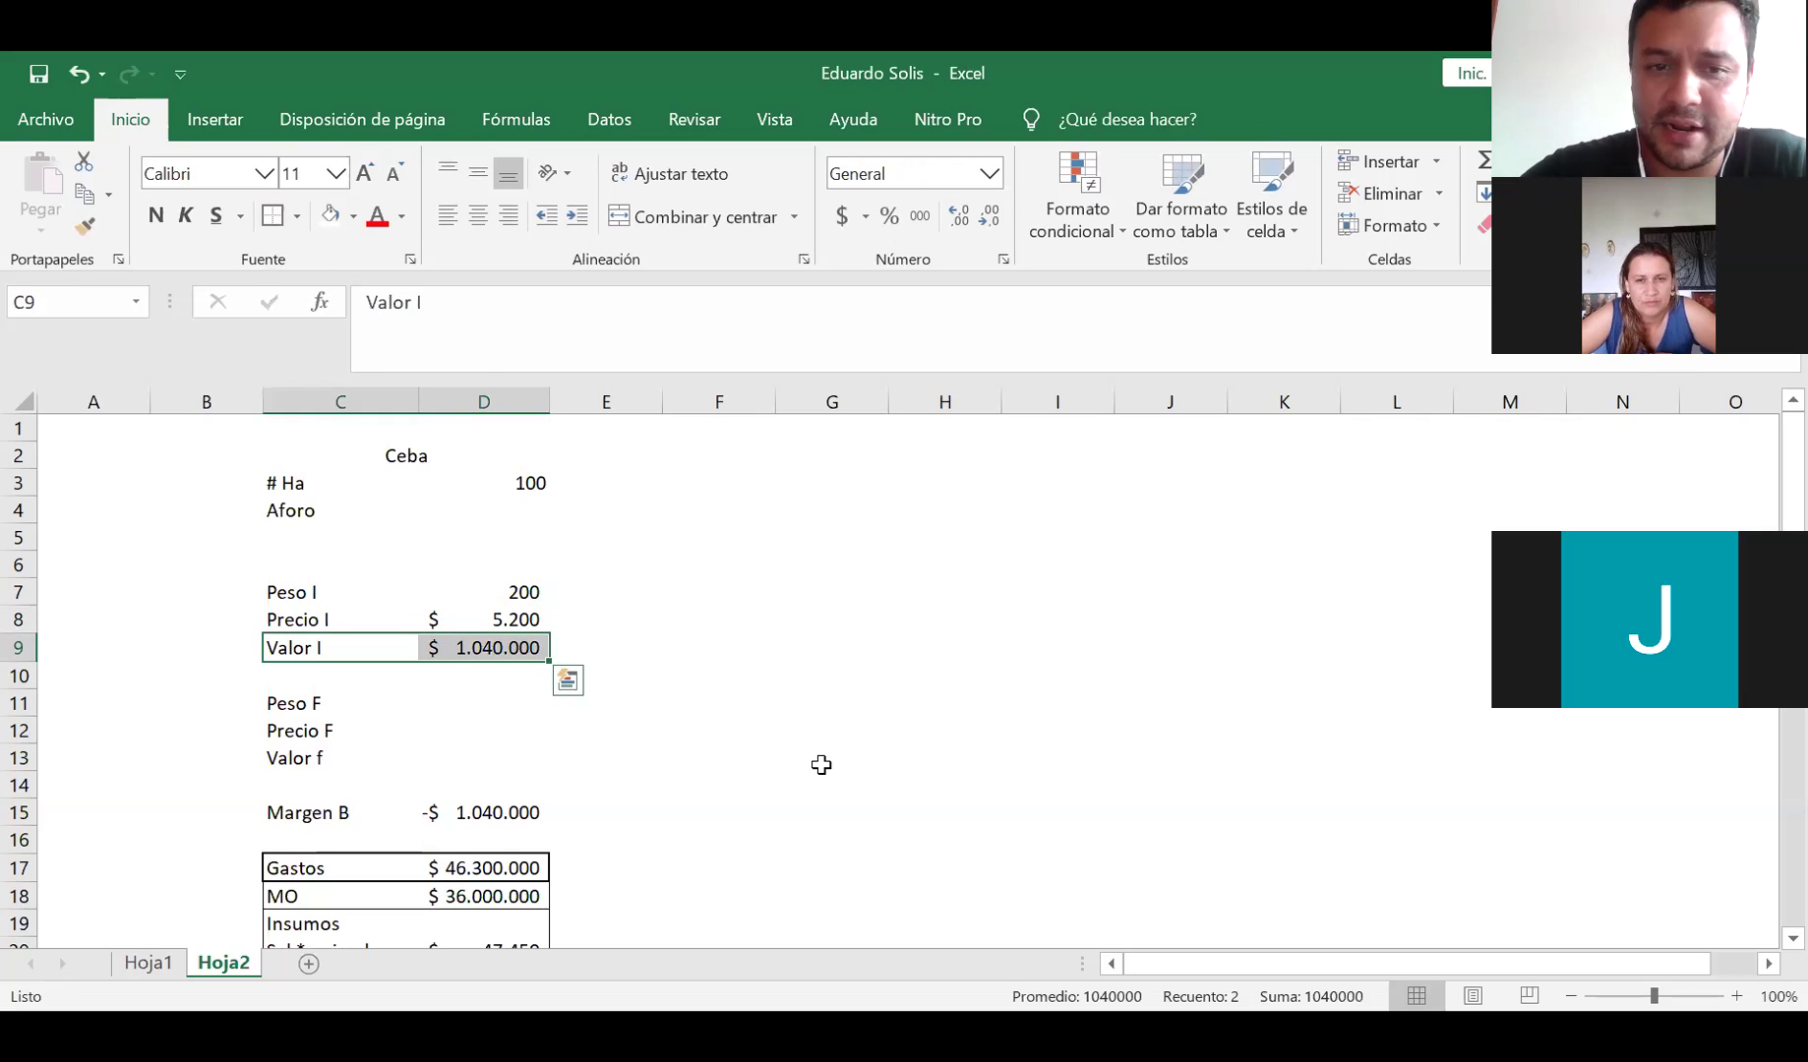
{"action": "left_click", "coordinate": [723, 704]}
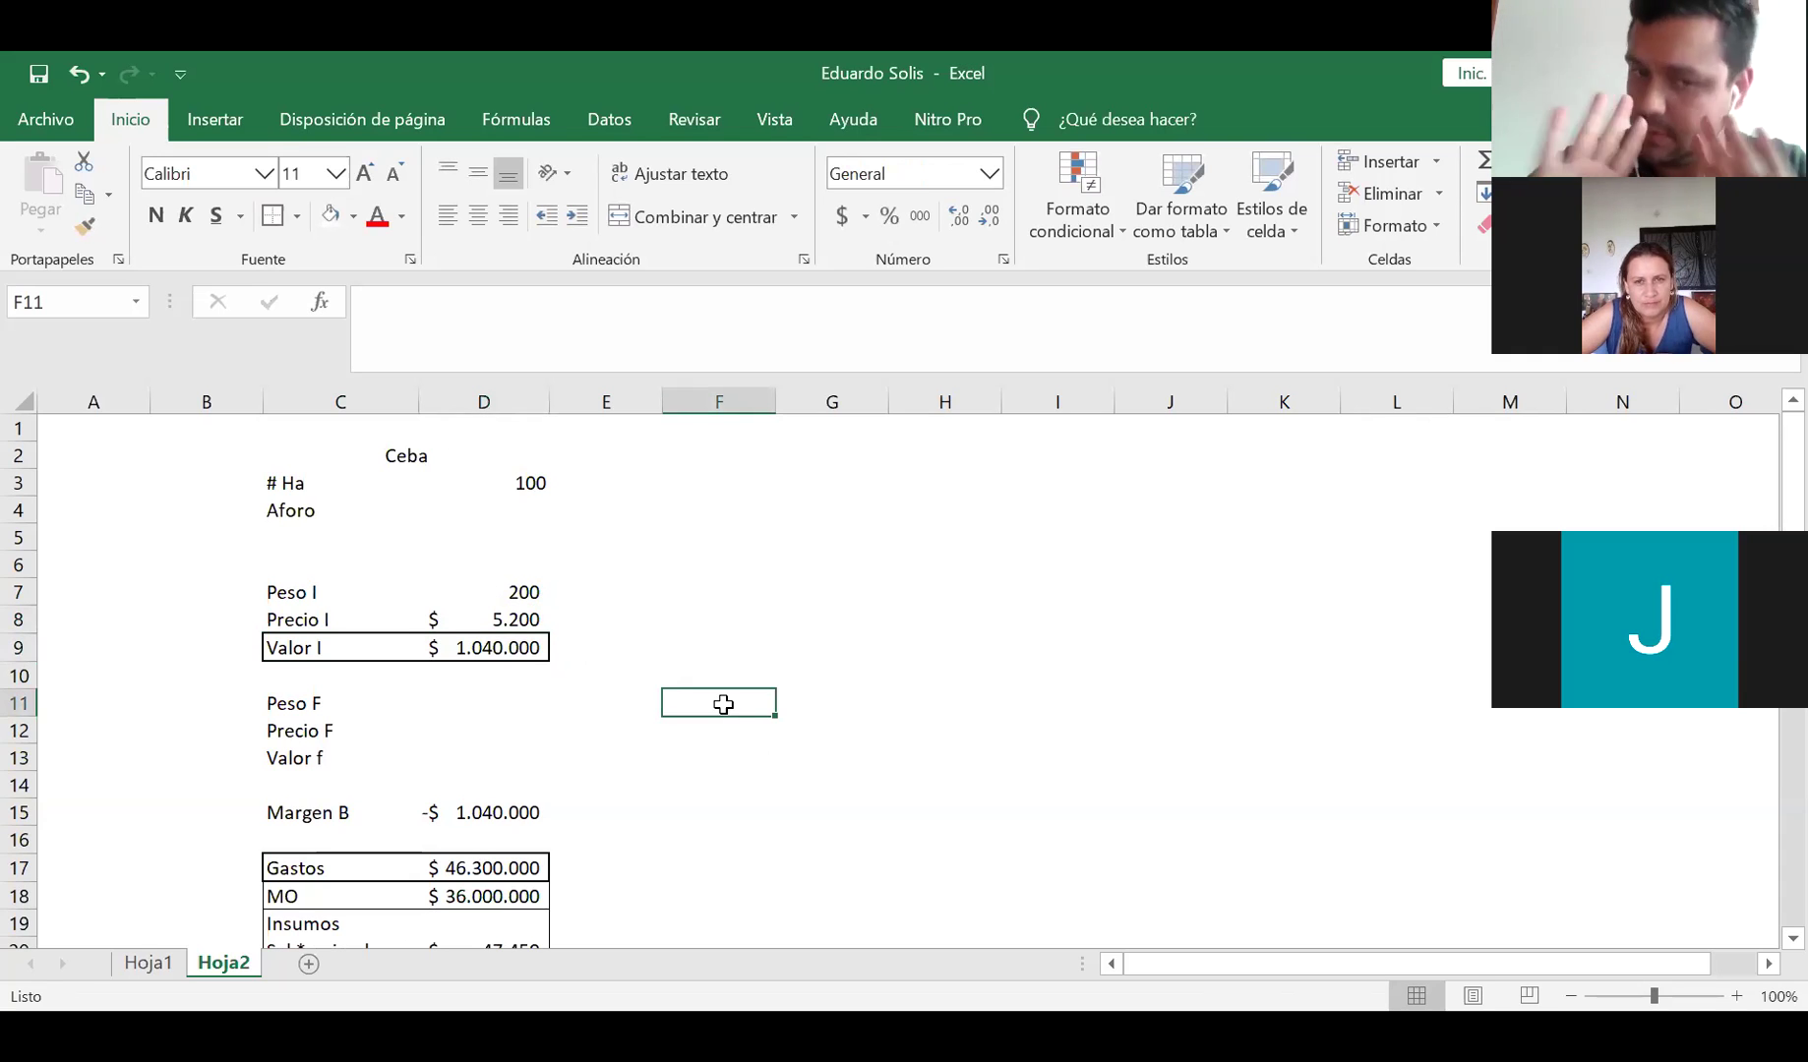
Enter a final weight (Peso F) of 480 in D11 and a final price (Precio F) of 4500 in D12
{"action": "left_click", "coordinate": [461, 705]}
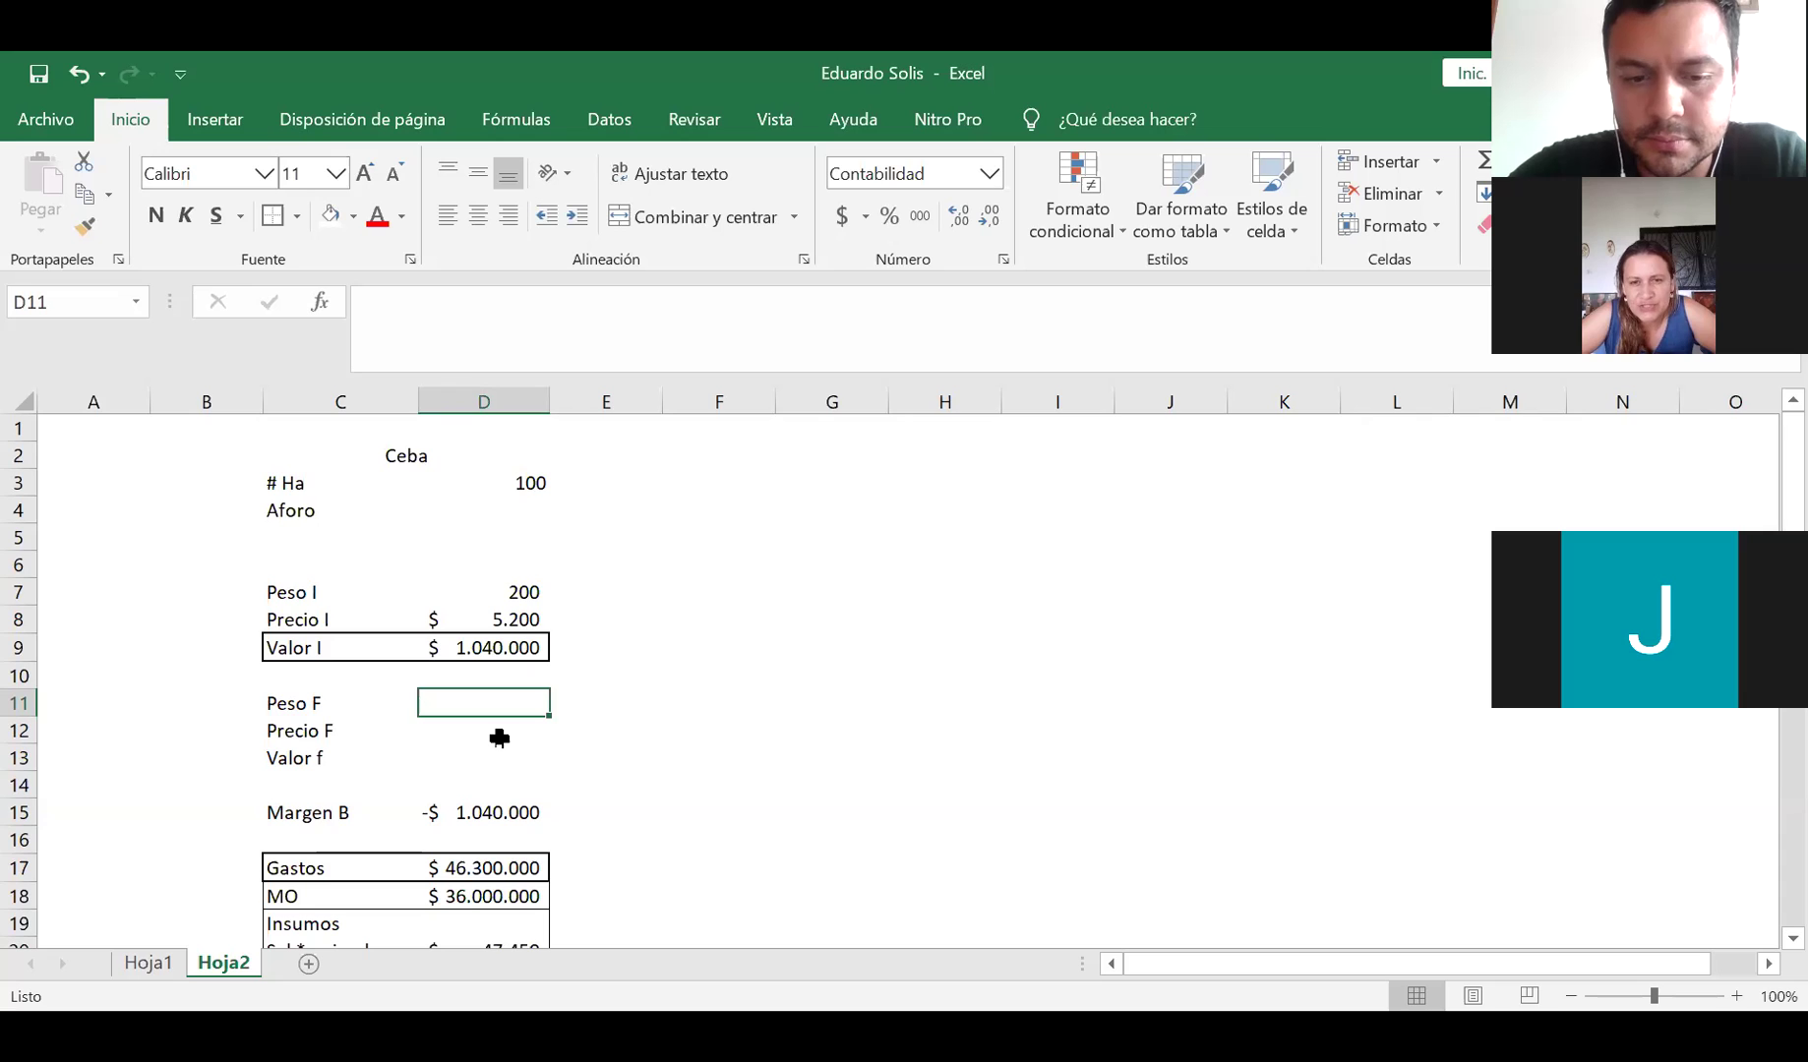
{"action": "type", "text": "480"}
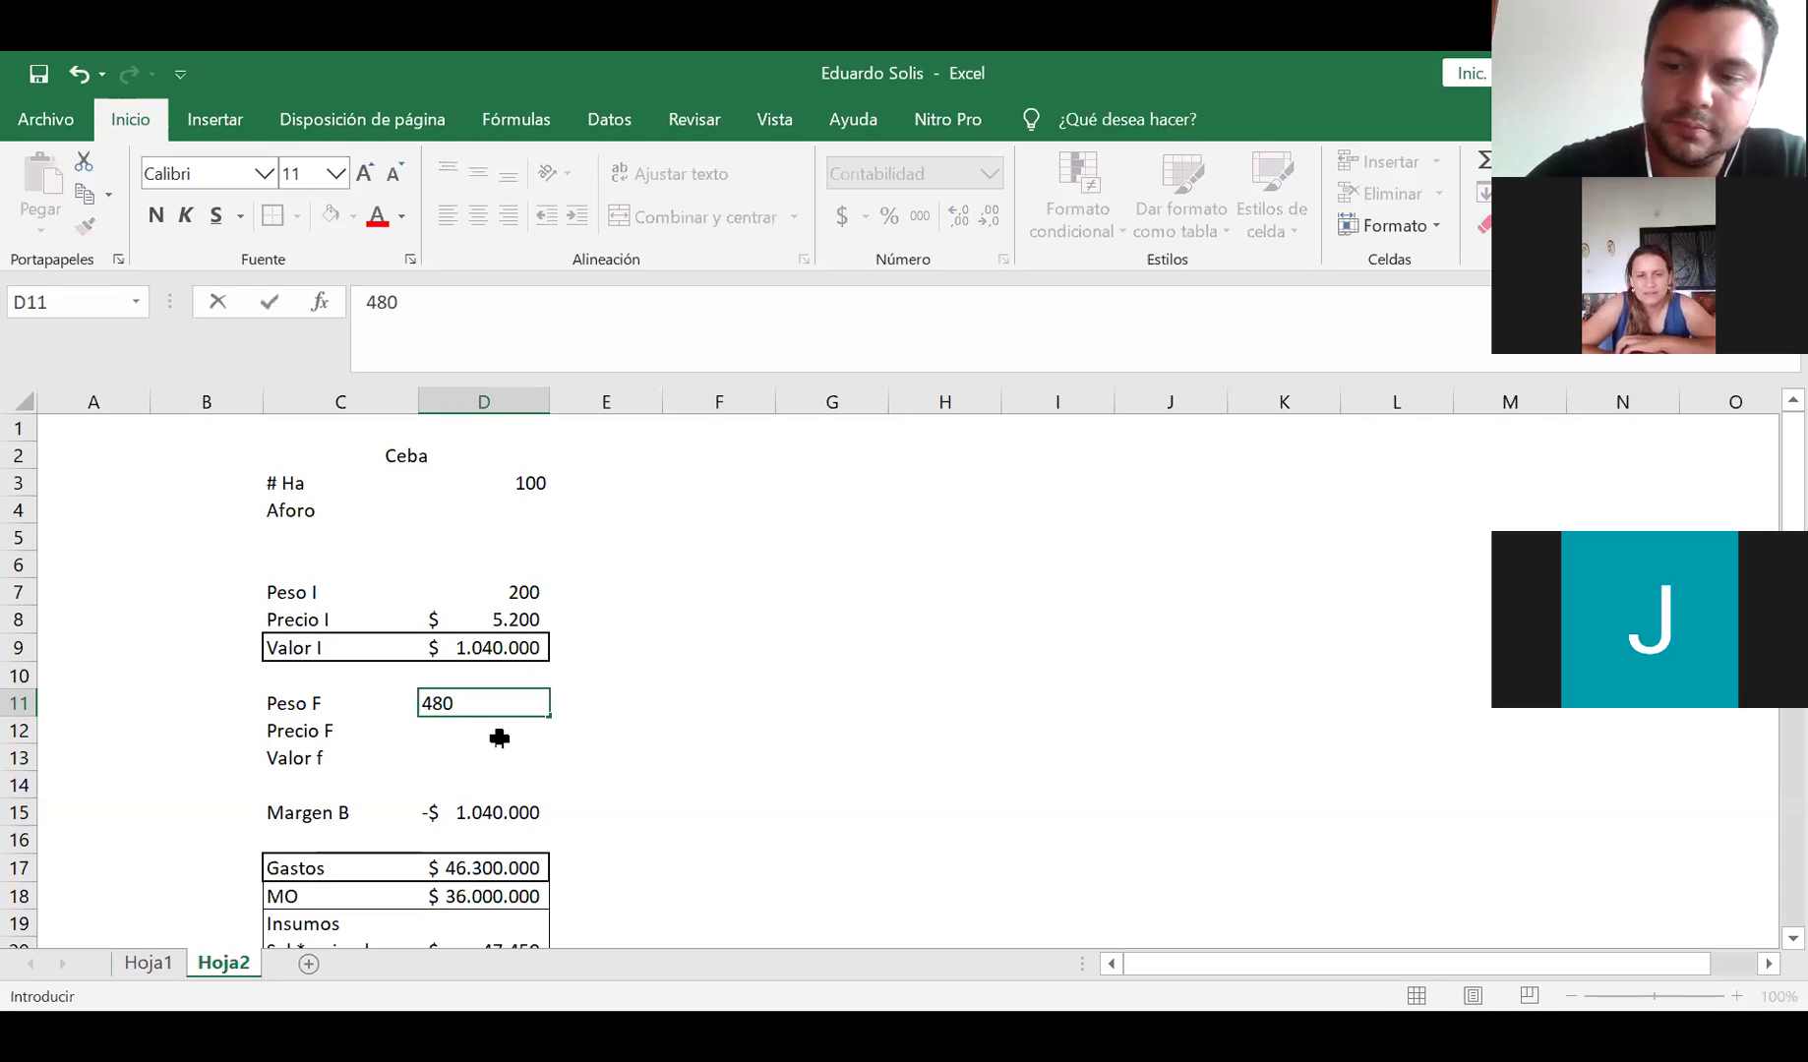
{"action": "key", "text": "Return"}
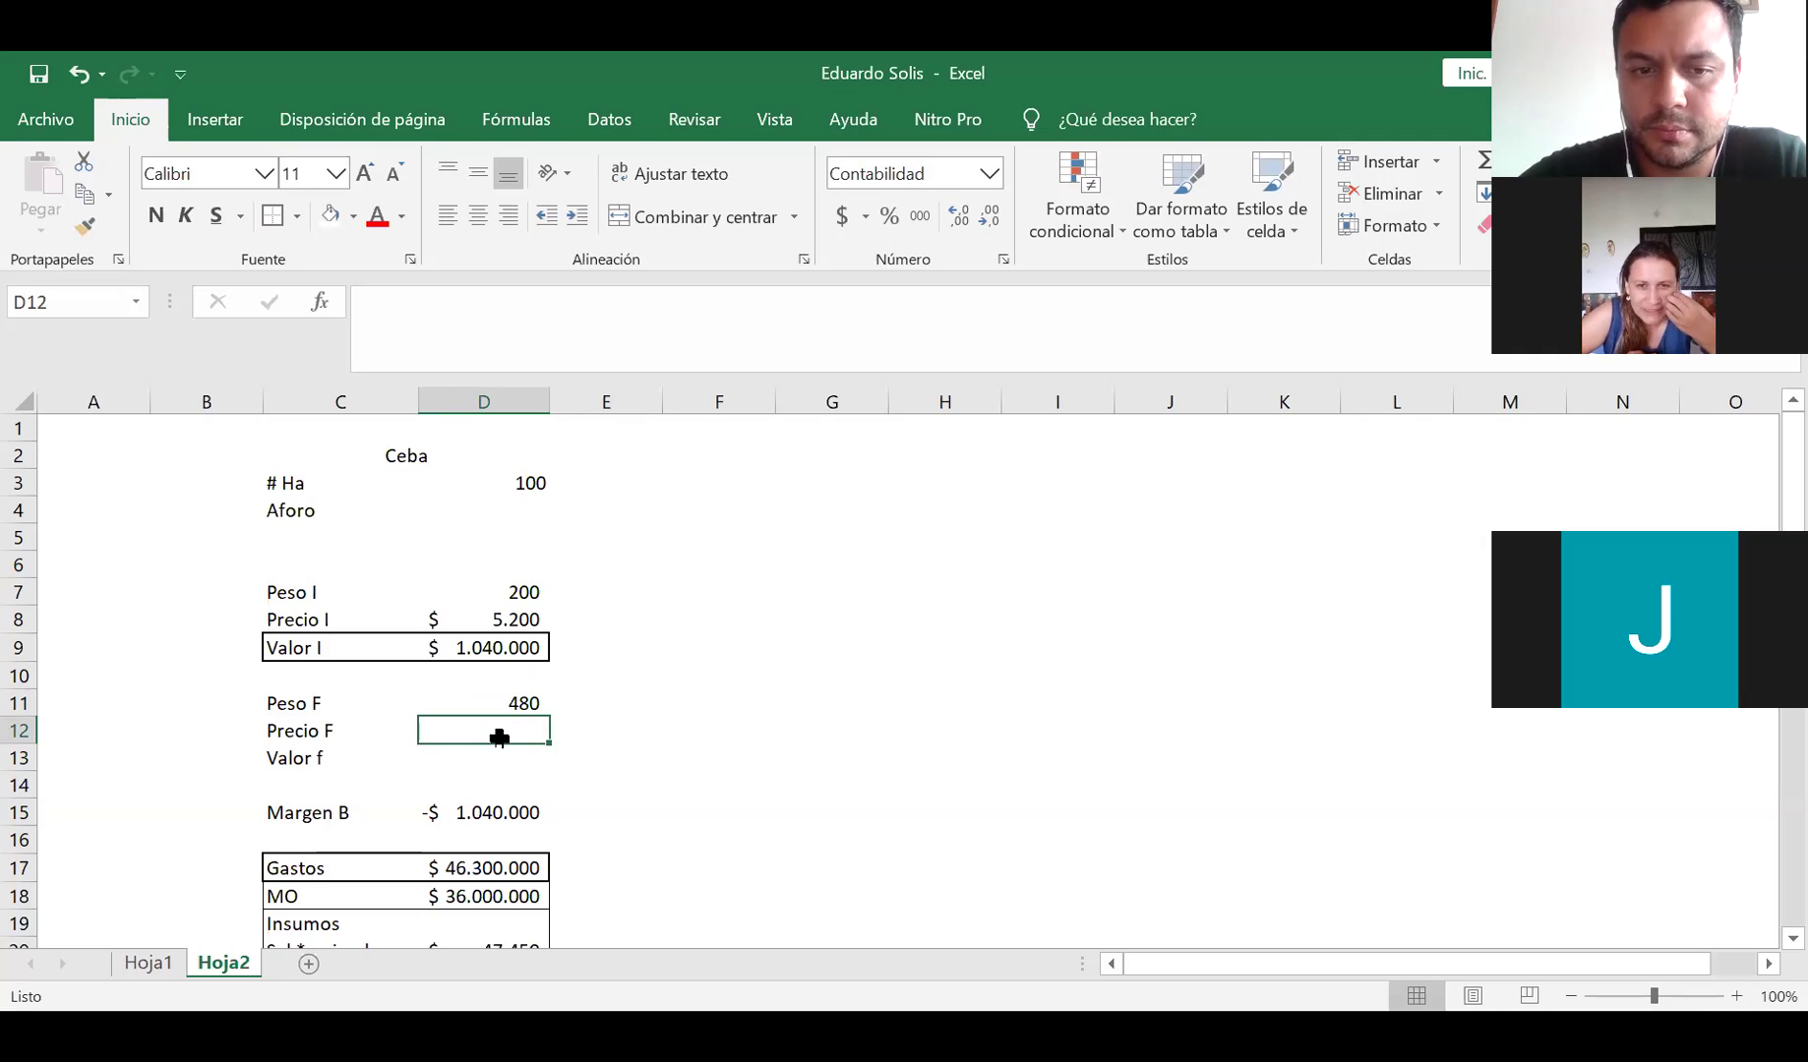
{"action": "type", "text": "4500"}
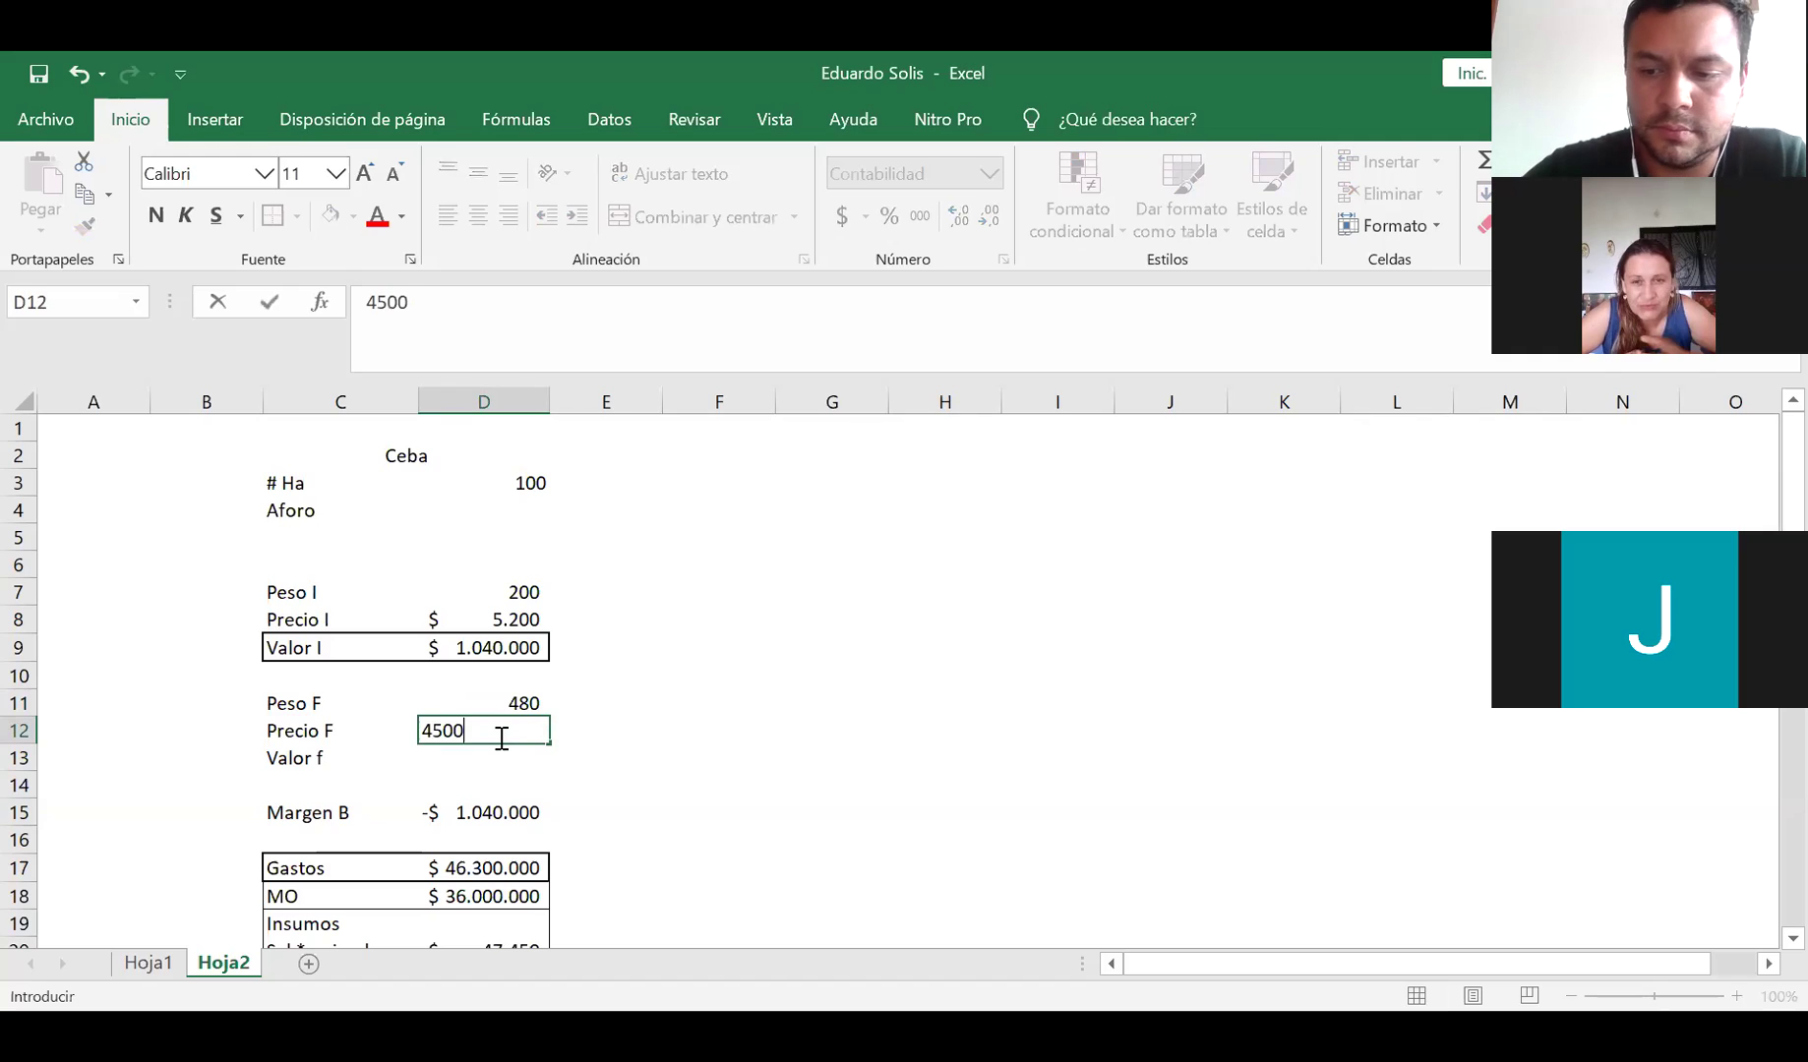
{"action": "key", "text": "Return"}
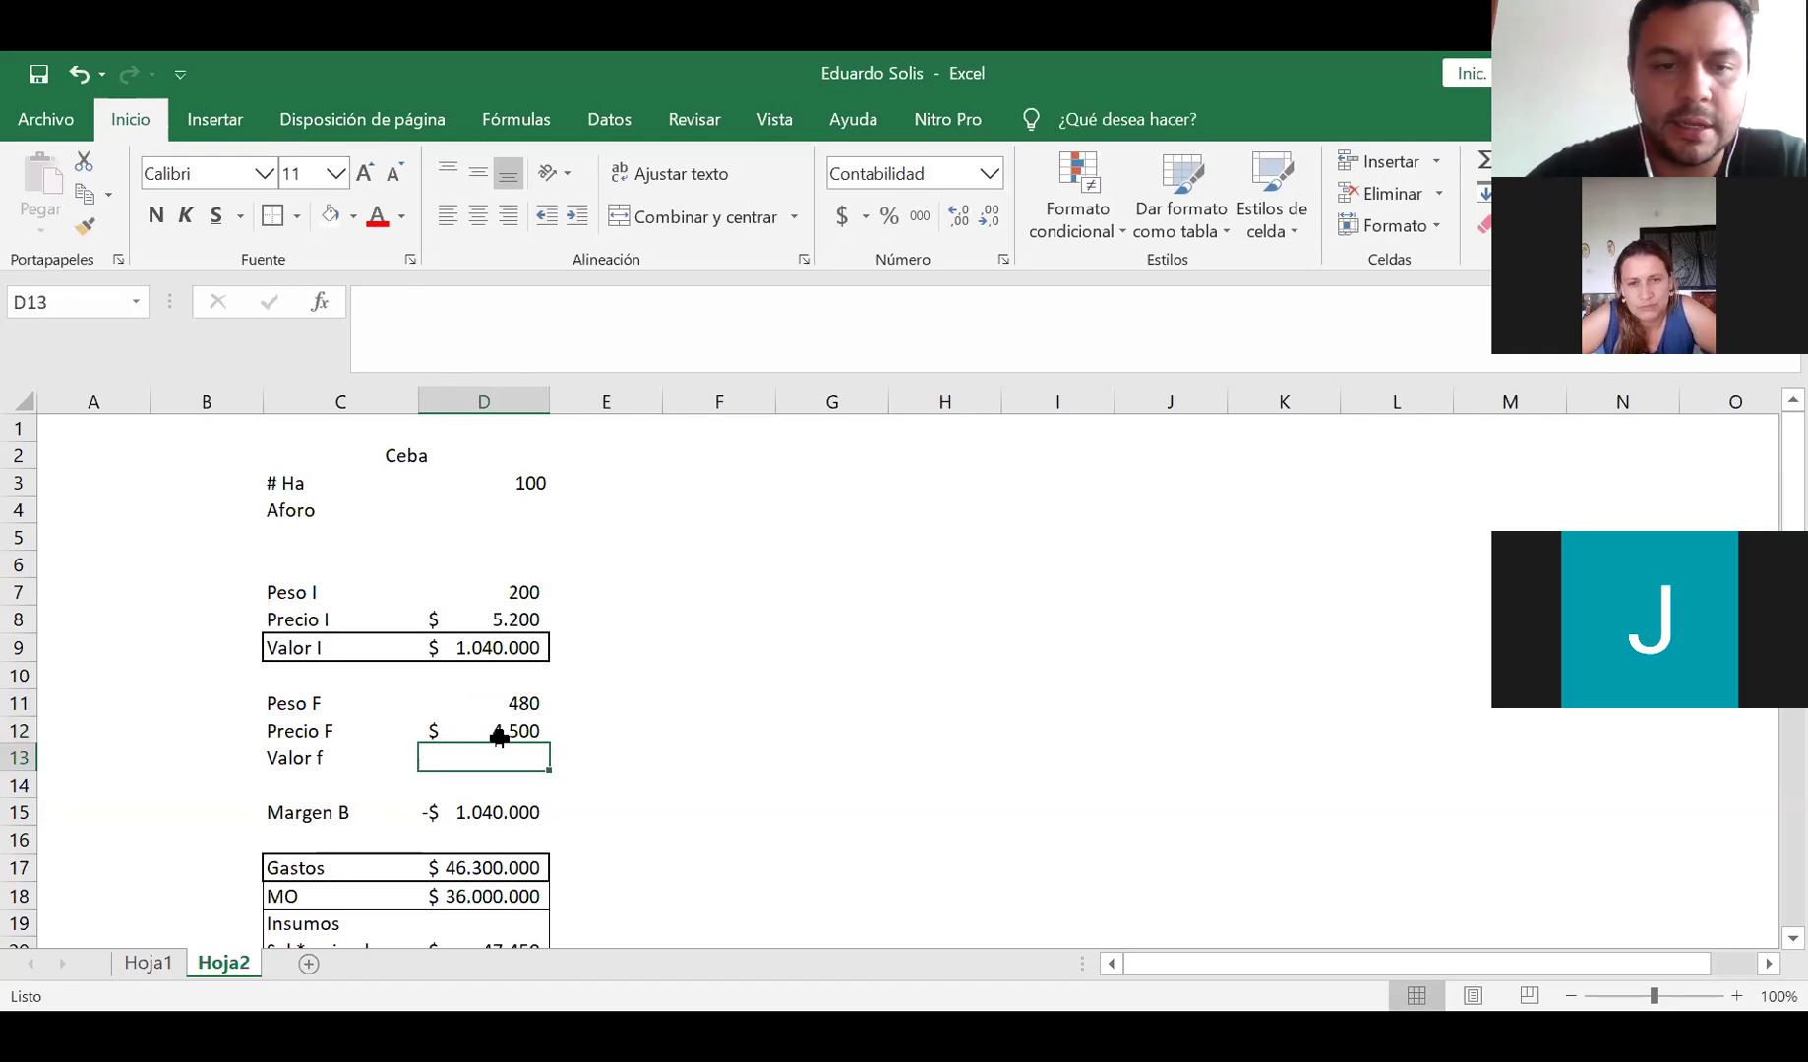
Calculate the final value (Valor f) in D13 with the formula +D11*D12
{"action": "type", "text": "+"}
{"action": "key", "text": "Up"}
{"action": "key", "text": "Up"}
{"action": "type", "text": "*"}
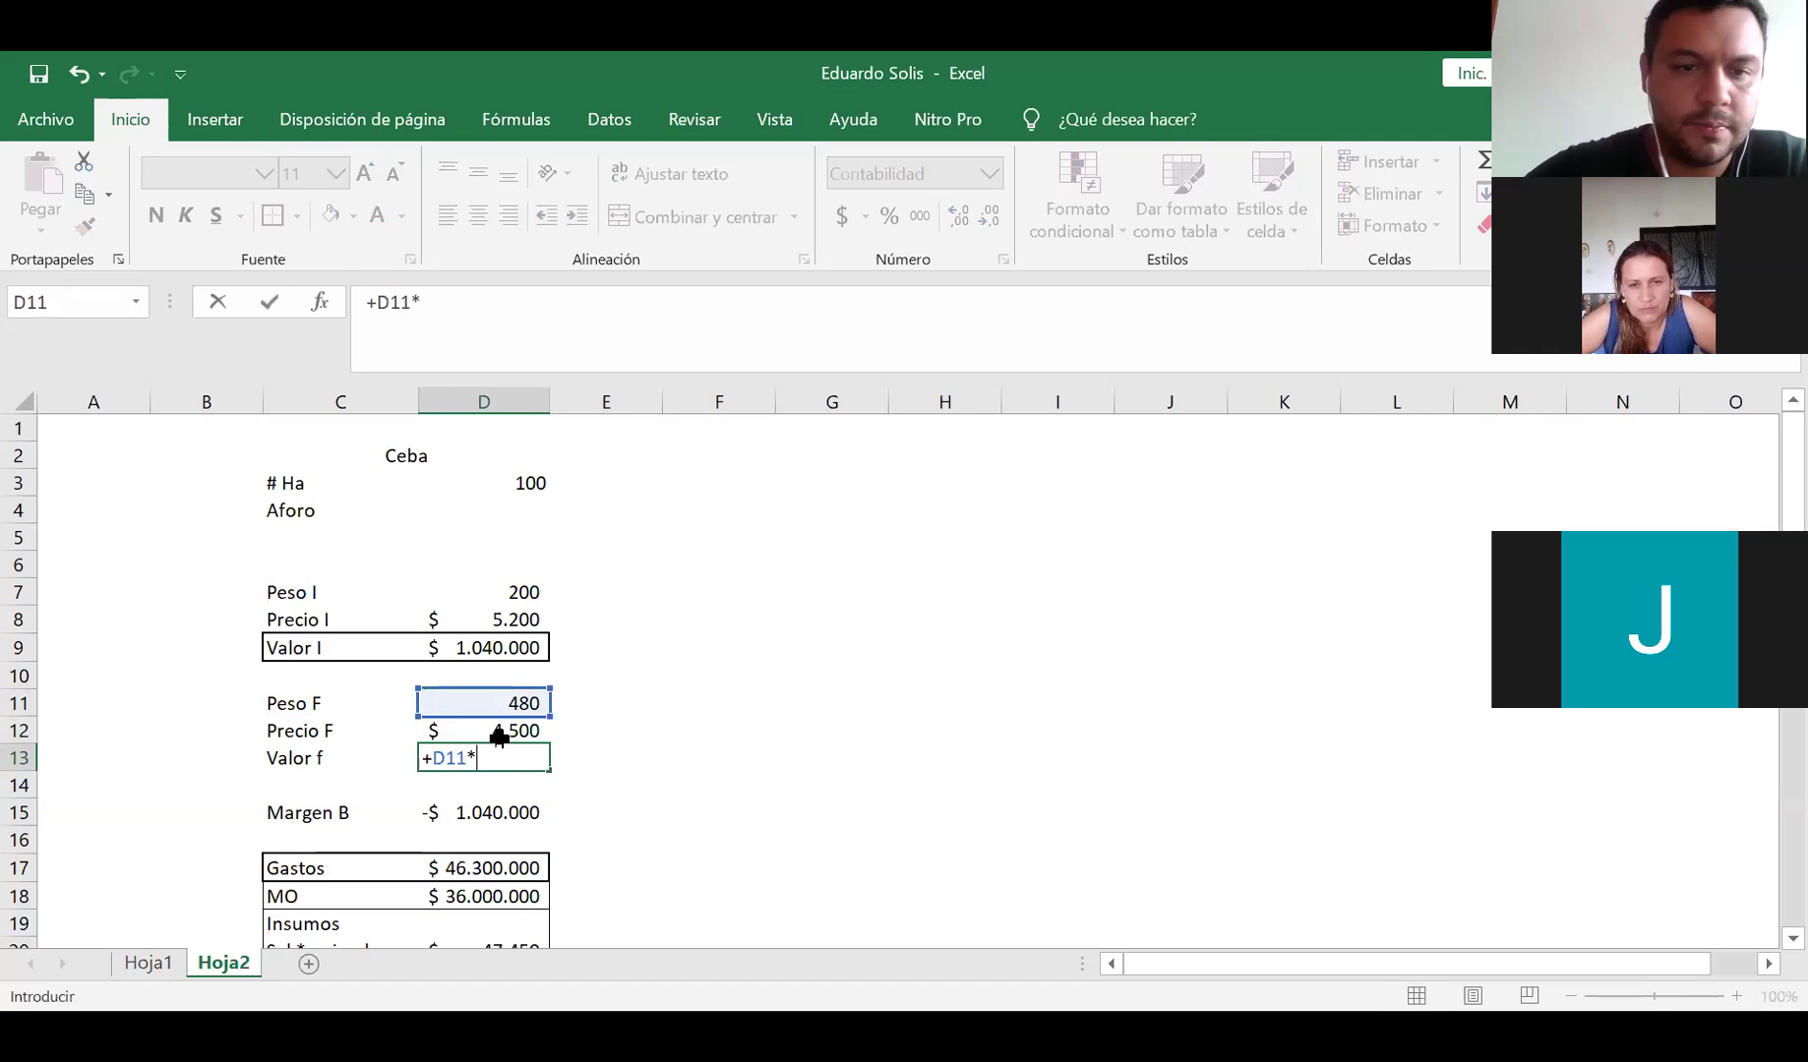
{"action": "left_click", "coordinate": [499, 737]}
{"action": "key", "text": "Return"}
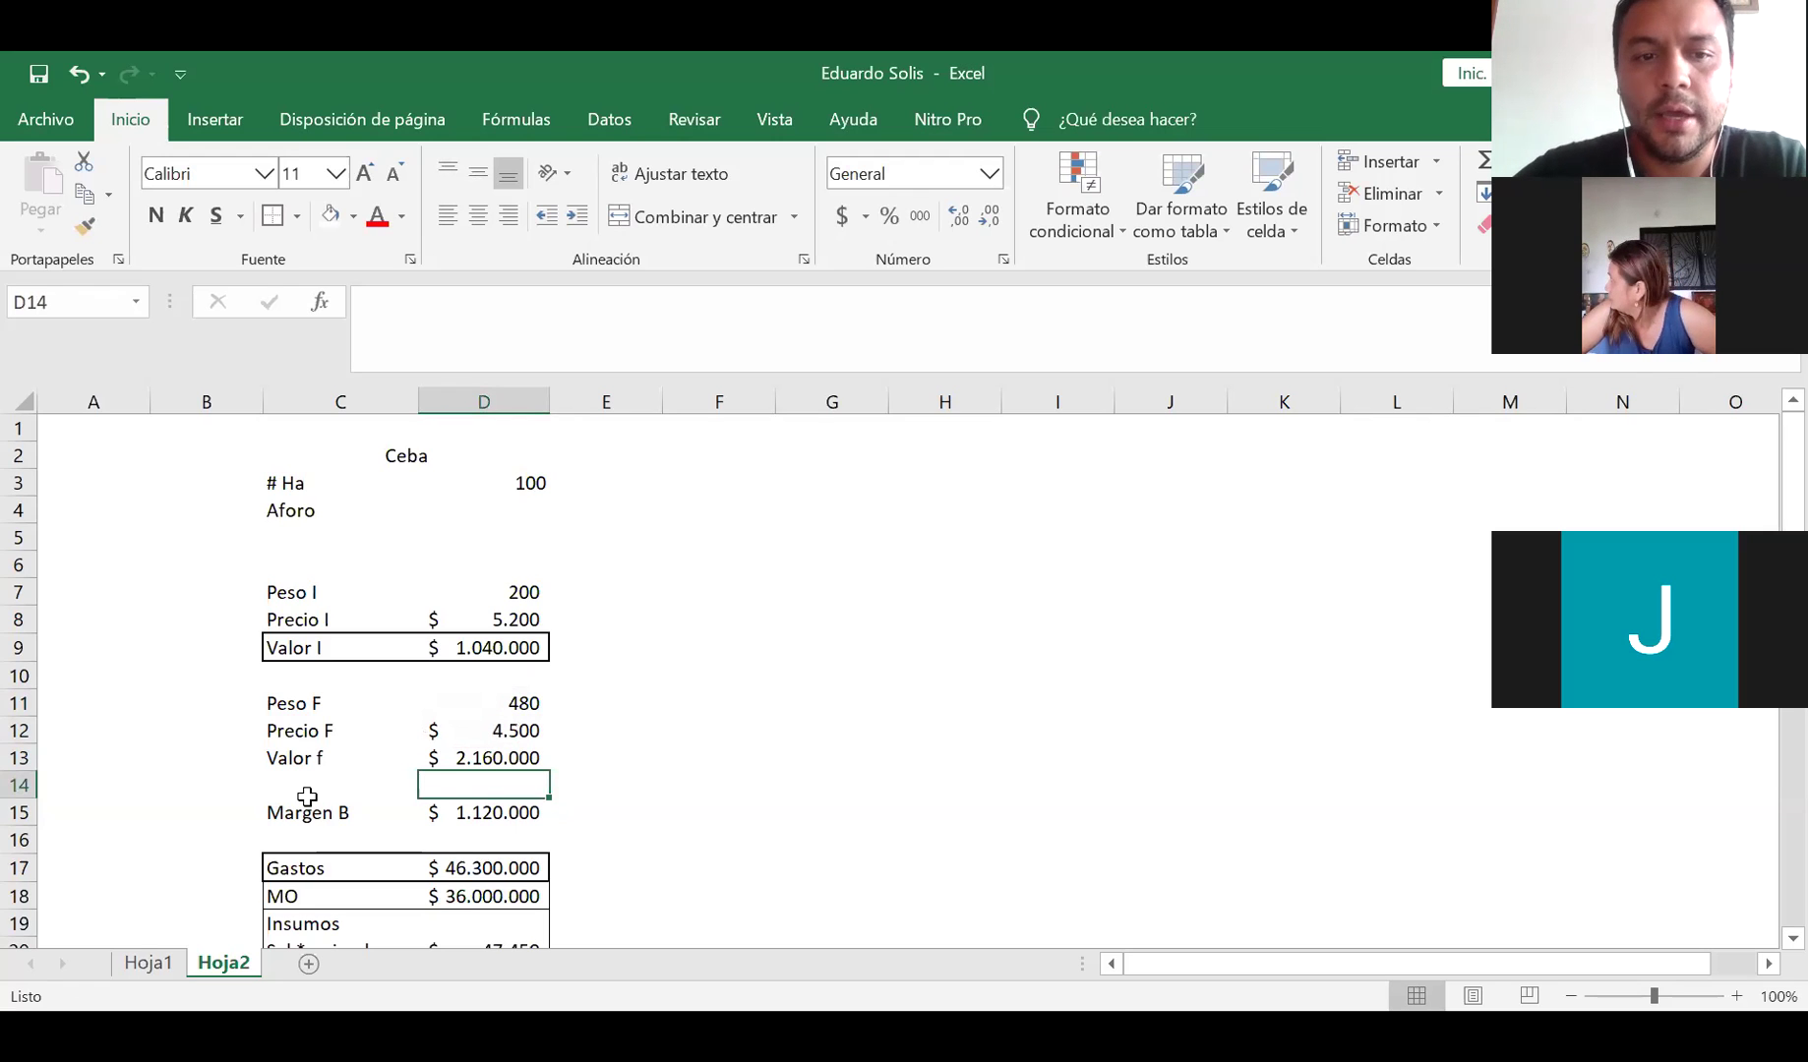
Insert two blank rows at row 16, between Margen B and the Gastos block
{"action": "scroll", "coordinate": [295, 777], "scroll_direction": "down", "scroll_amount": 1}
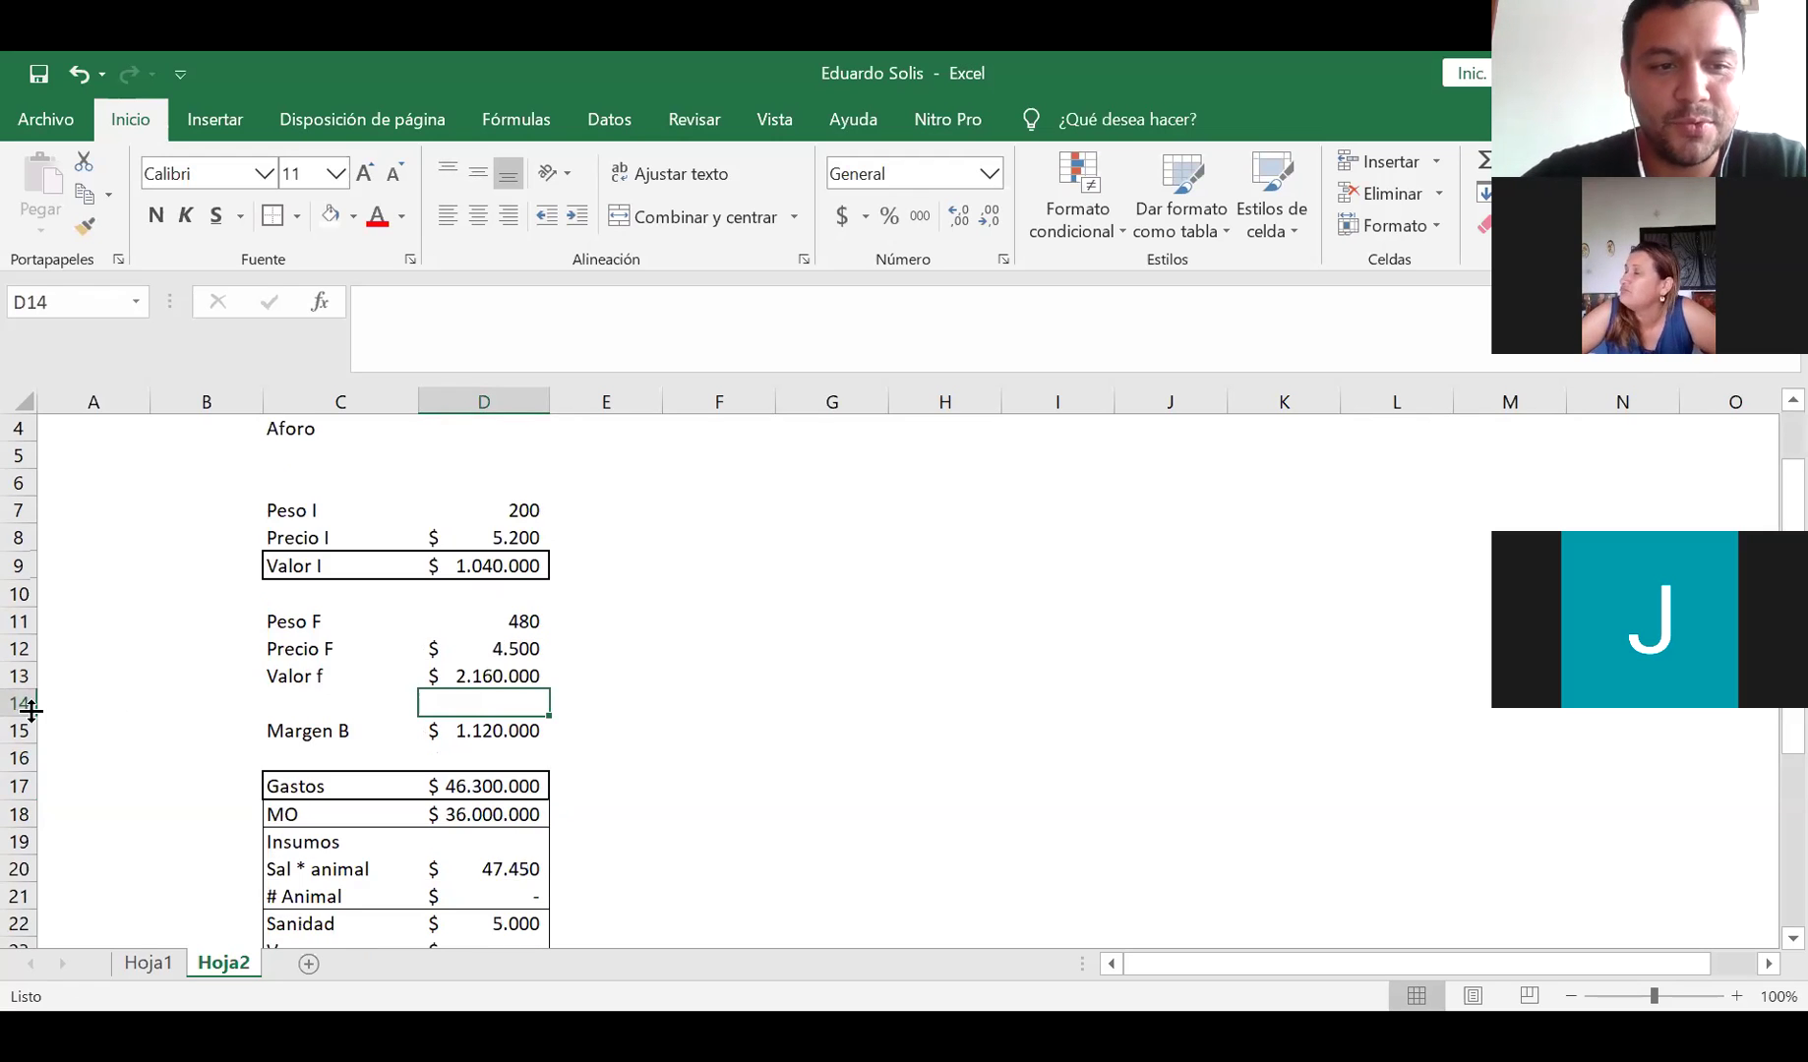
{"action": "left_click", "coordinate": [20, 753]}
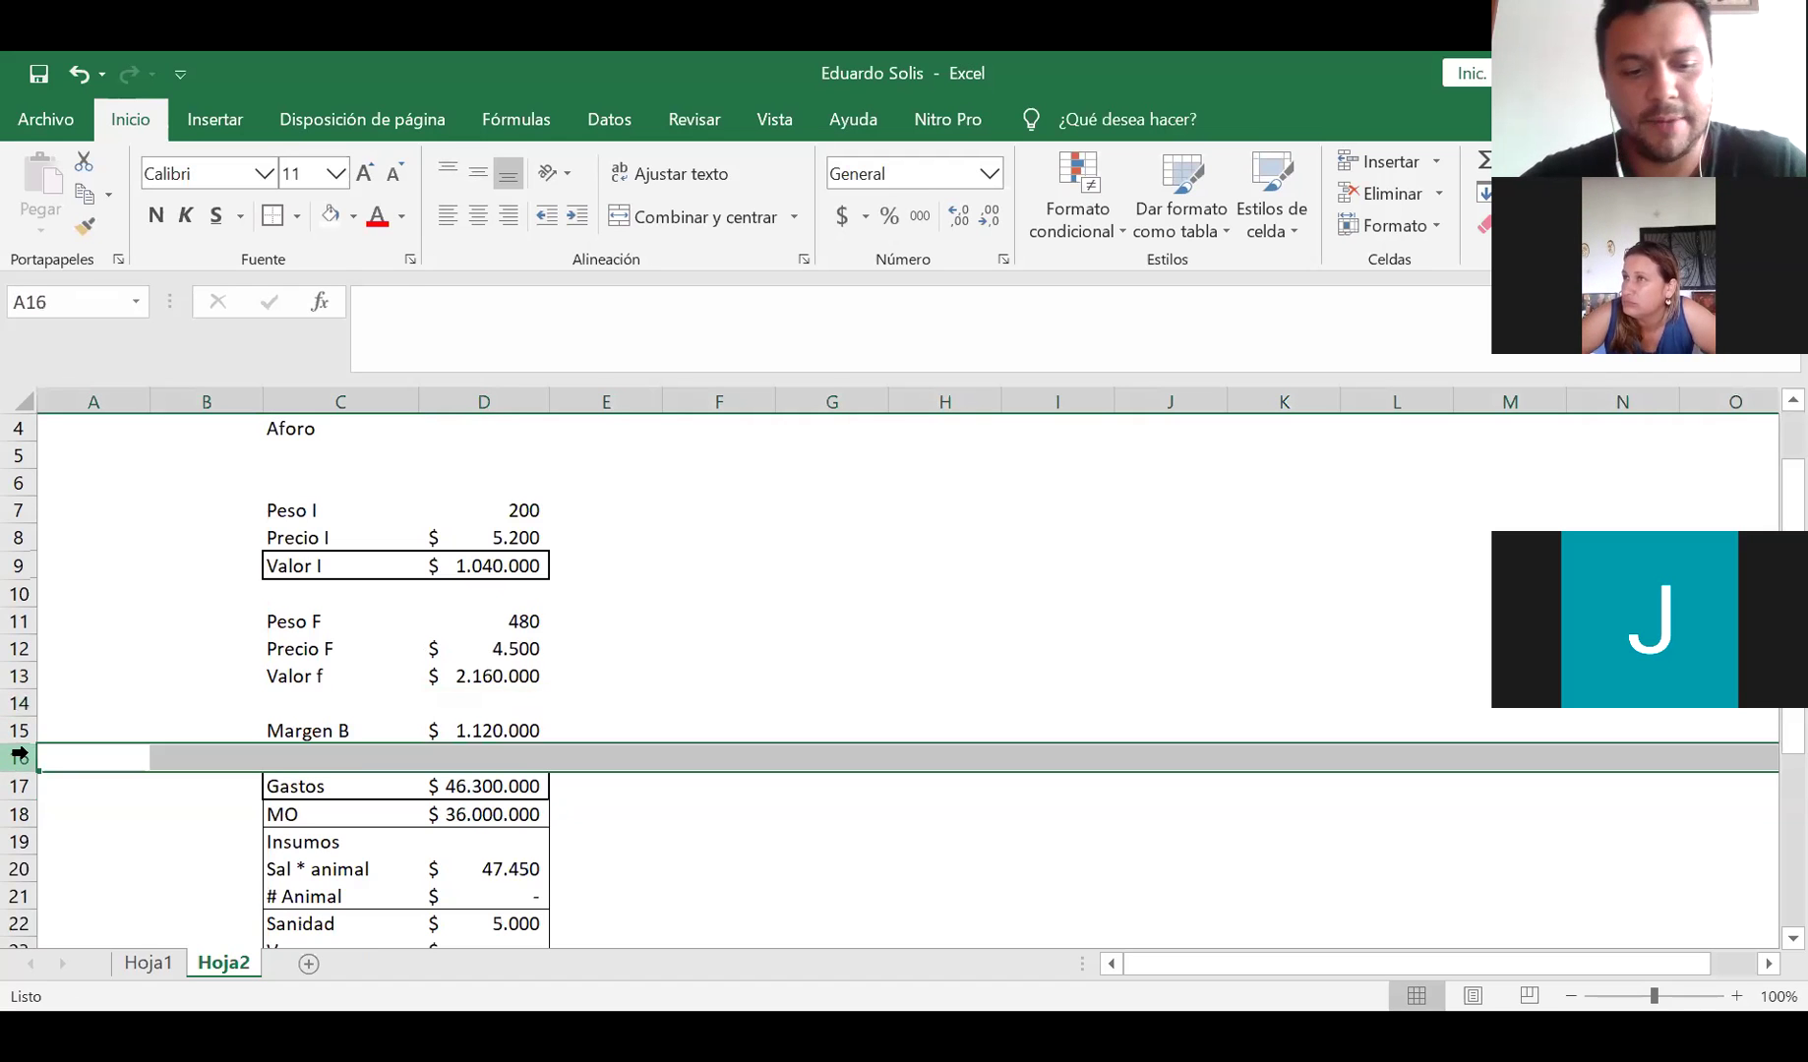
{"action": "key", "text": "ctrl+plus"}
{"action": "key", "text": "ctrl+plus"}
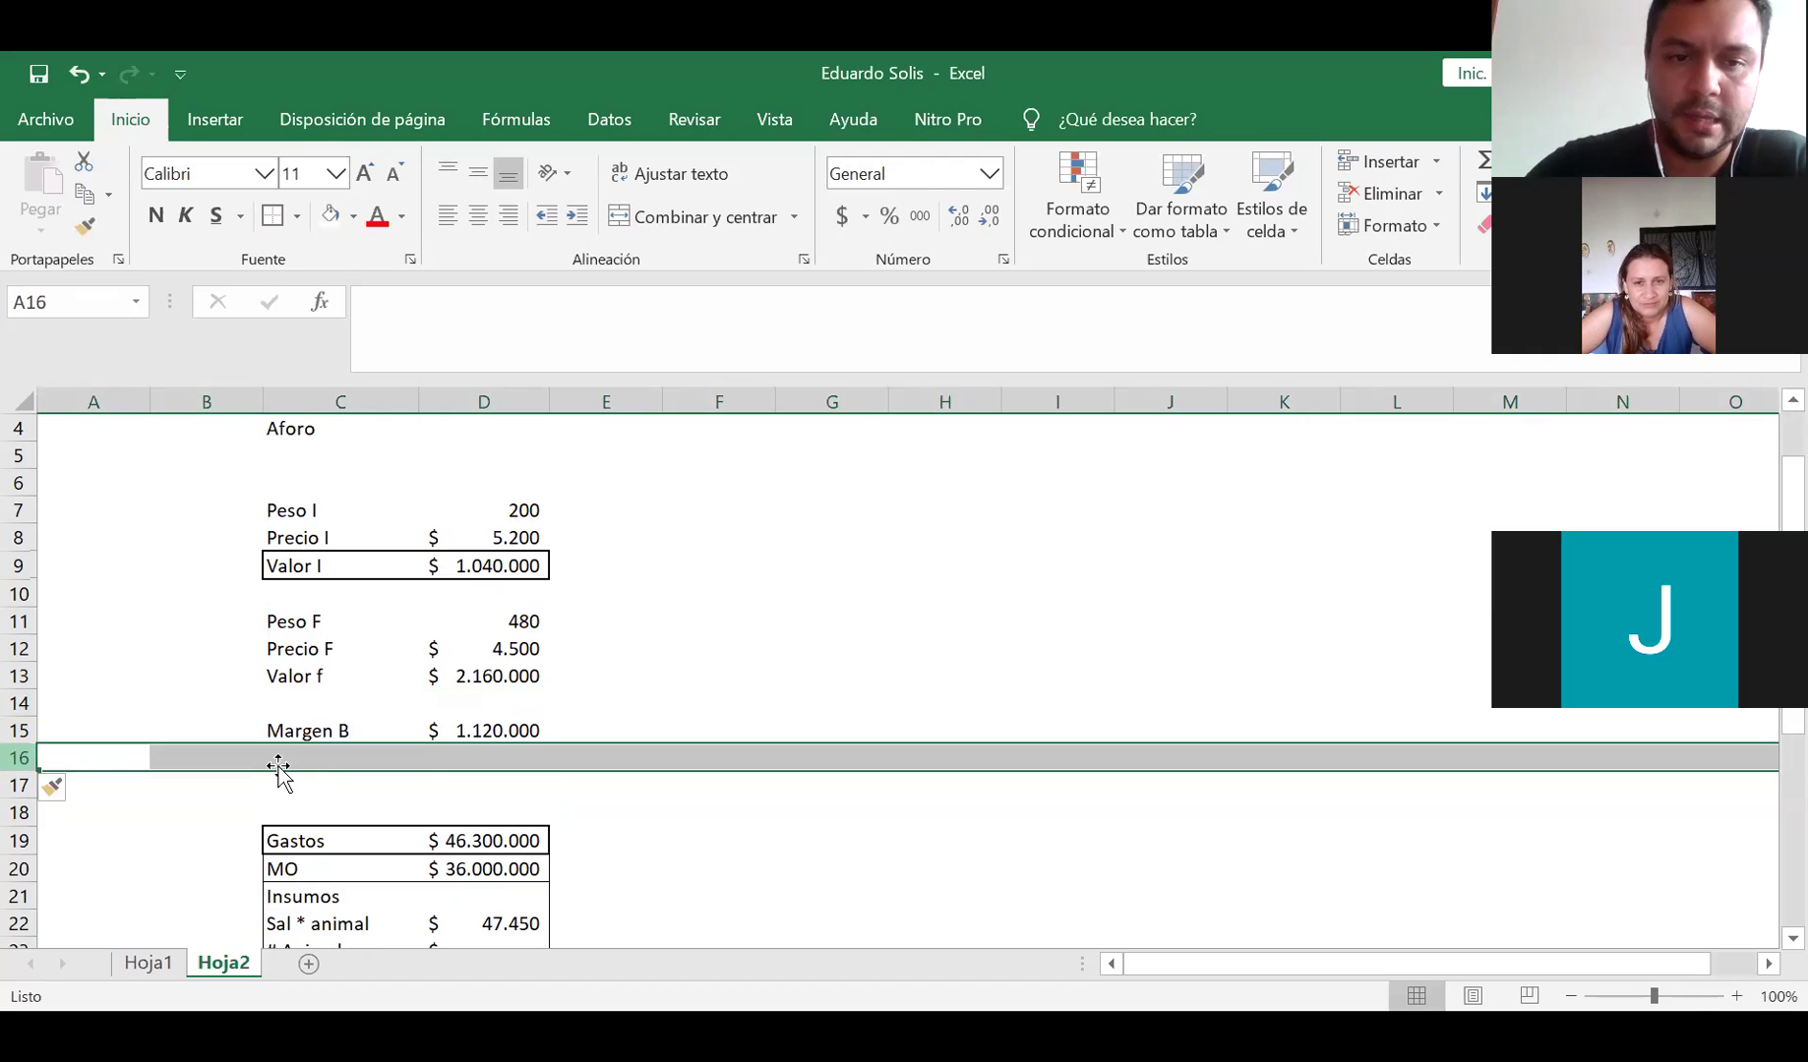
Put a thick outside border around the Margen B row C15:D15
{"action": "left_click", "coordinate": [517, 779]}
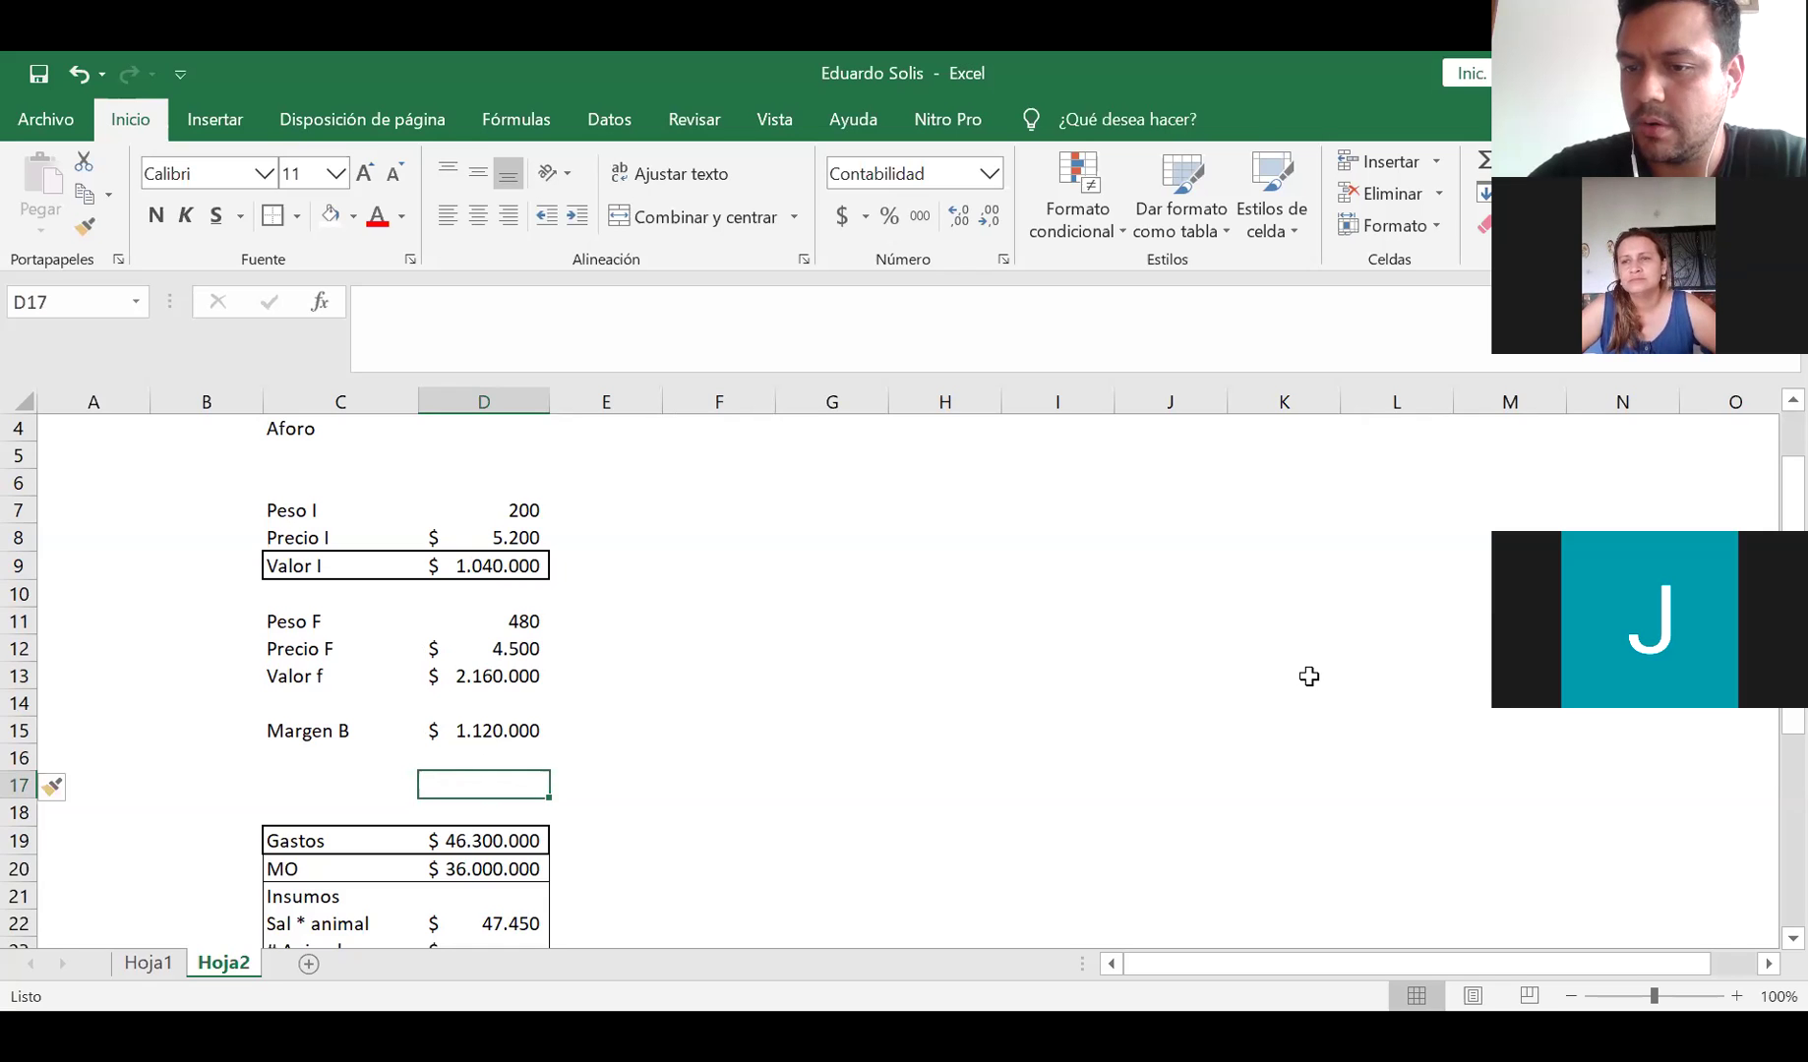
{"action": "left_click", "coordinate": [942, 703]}
{"action": "left_click_drag", "start_coordinate": [315, 731], "coordinate": [556, 748]}
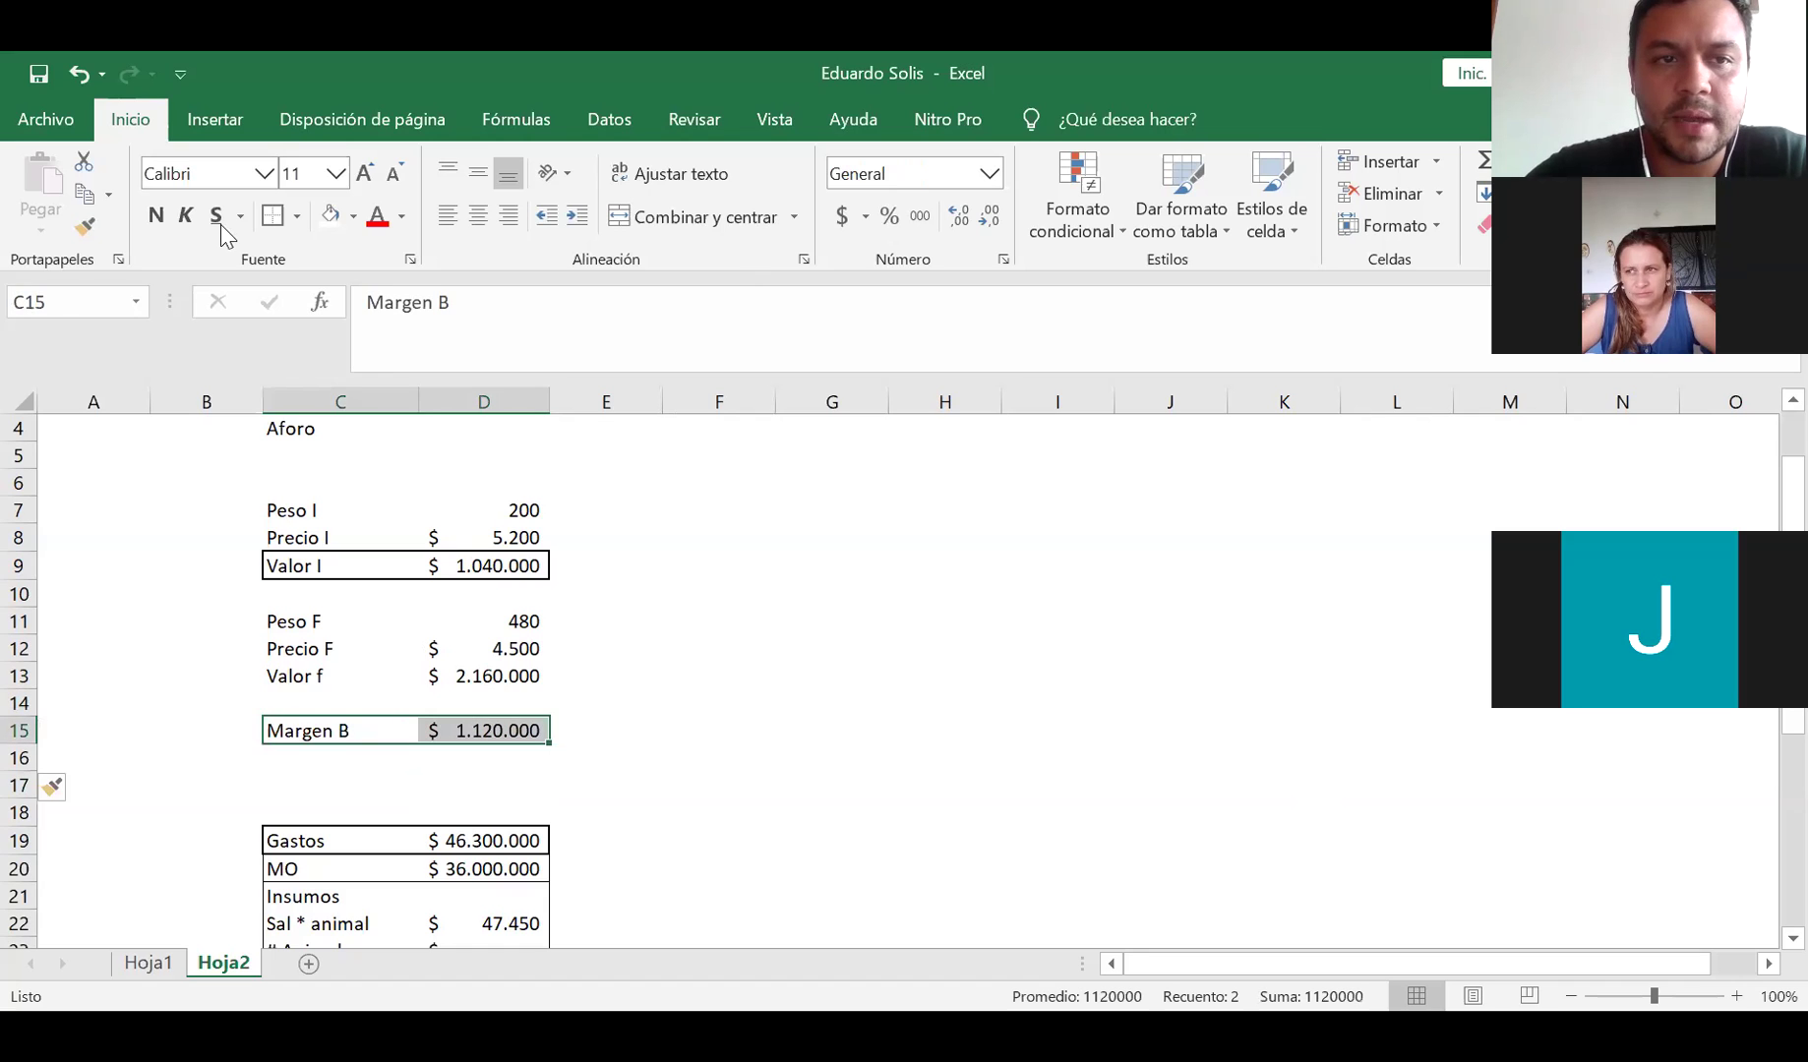
{"action": "left_click", "coordinate": [279, 215]}
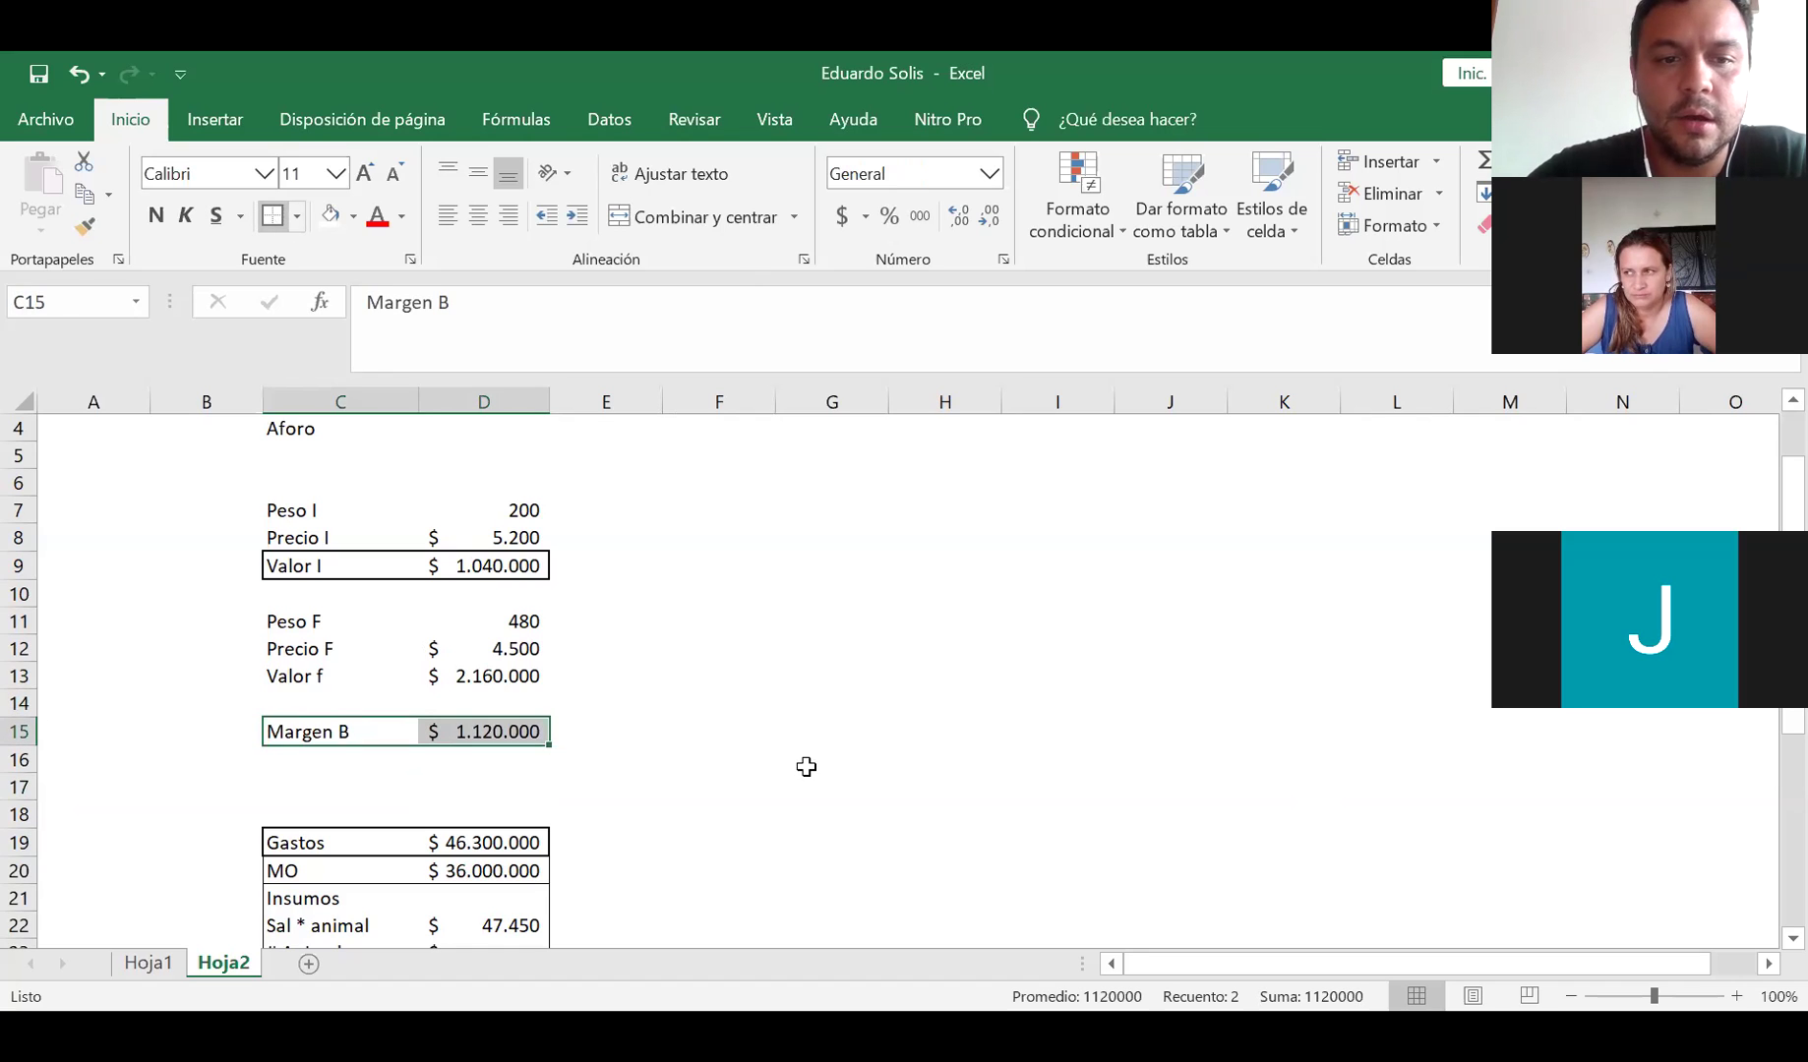
Calculate the required number of animals in D17 by dividing Gastos by Margen B with the formula +D19/D15
{"action": "left_click", "coordinate": [497, 773]}
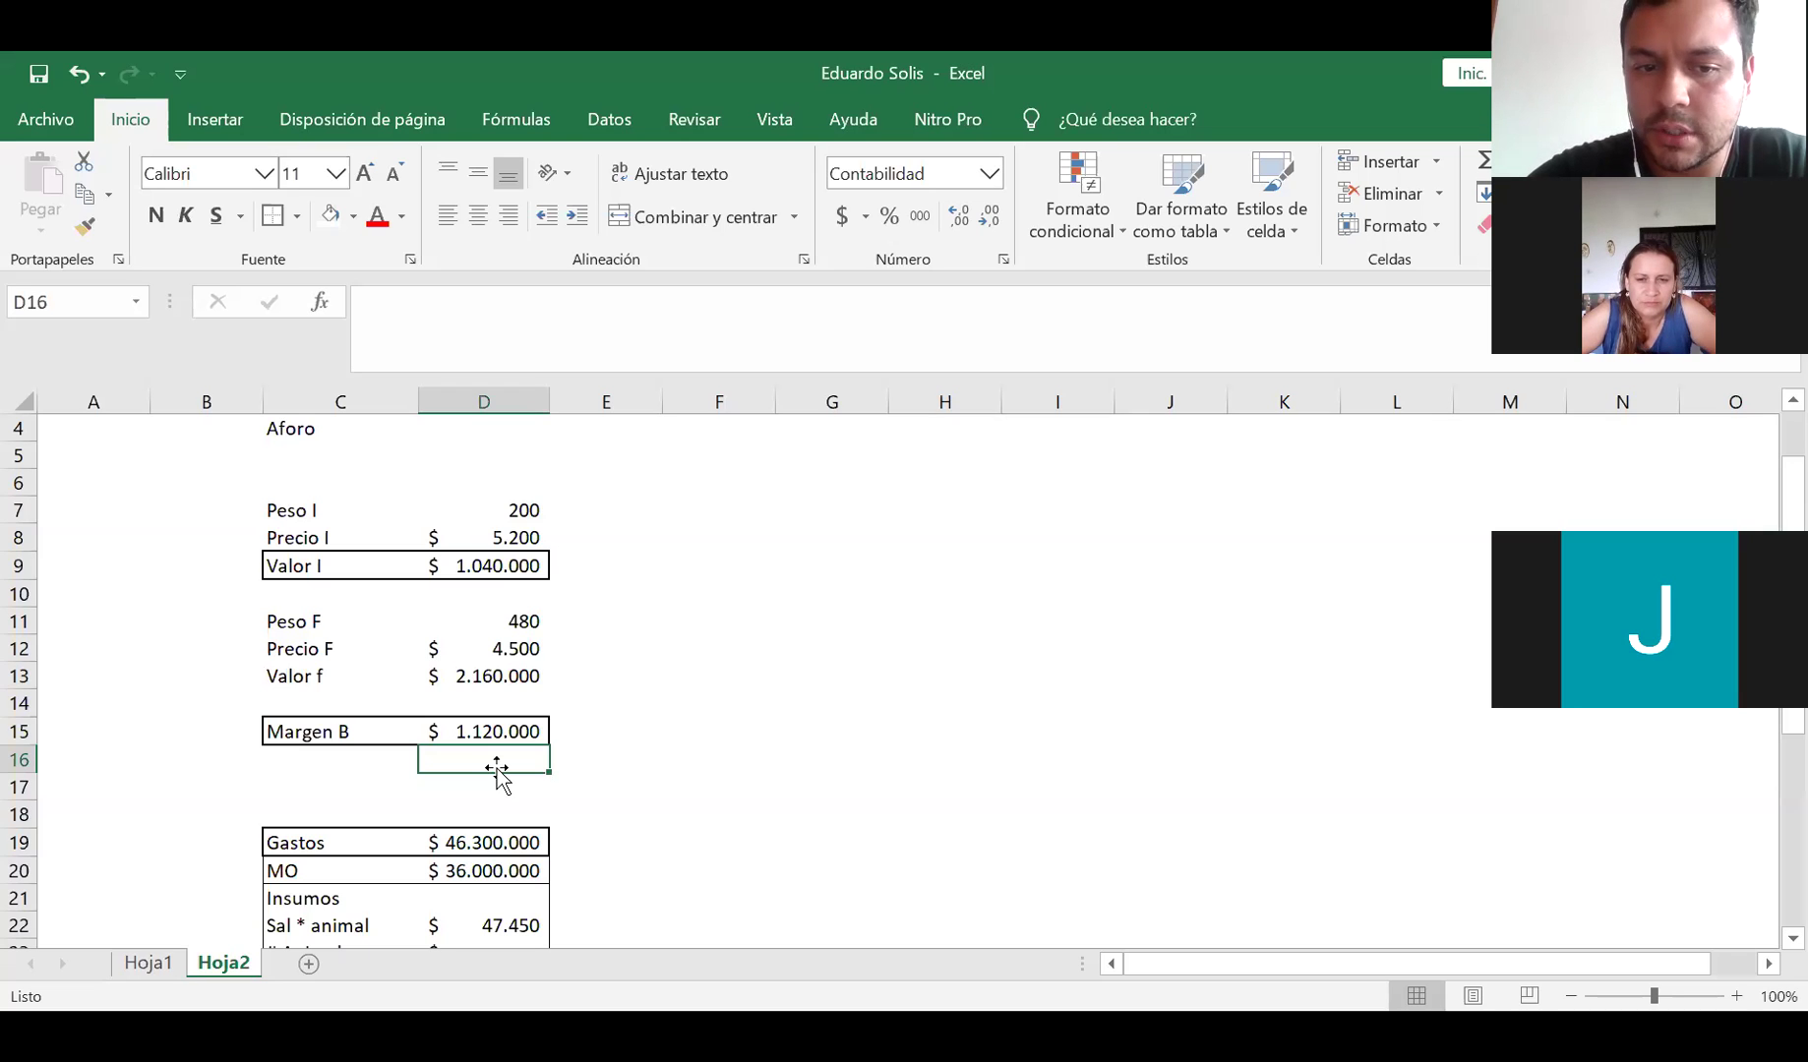
{"action": "key", "text": "Down"}
{"action": "type", "text": "+"}
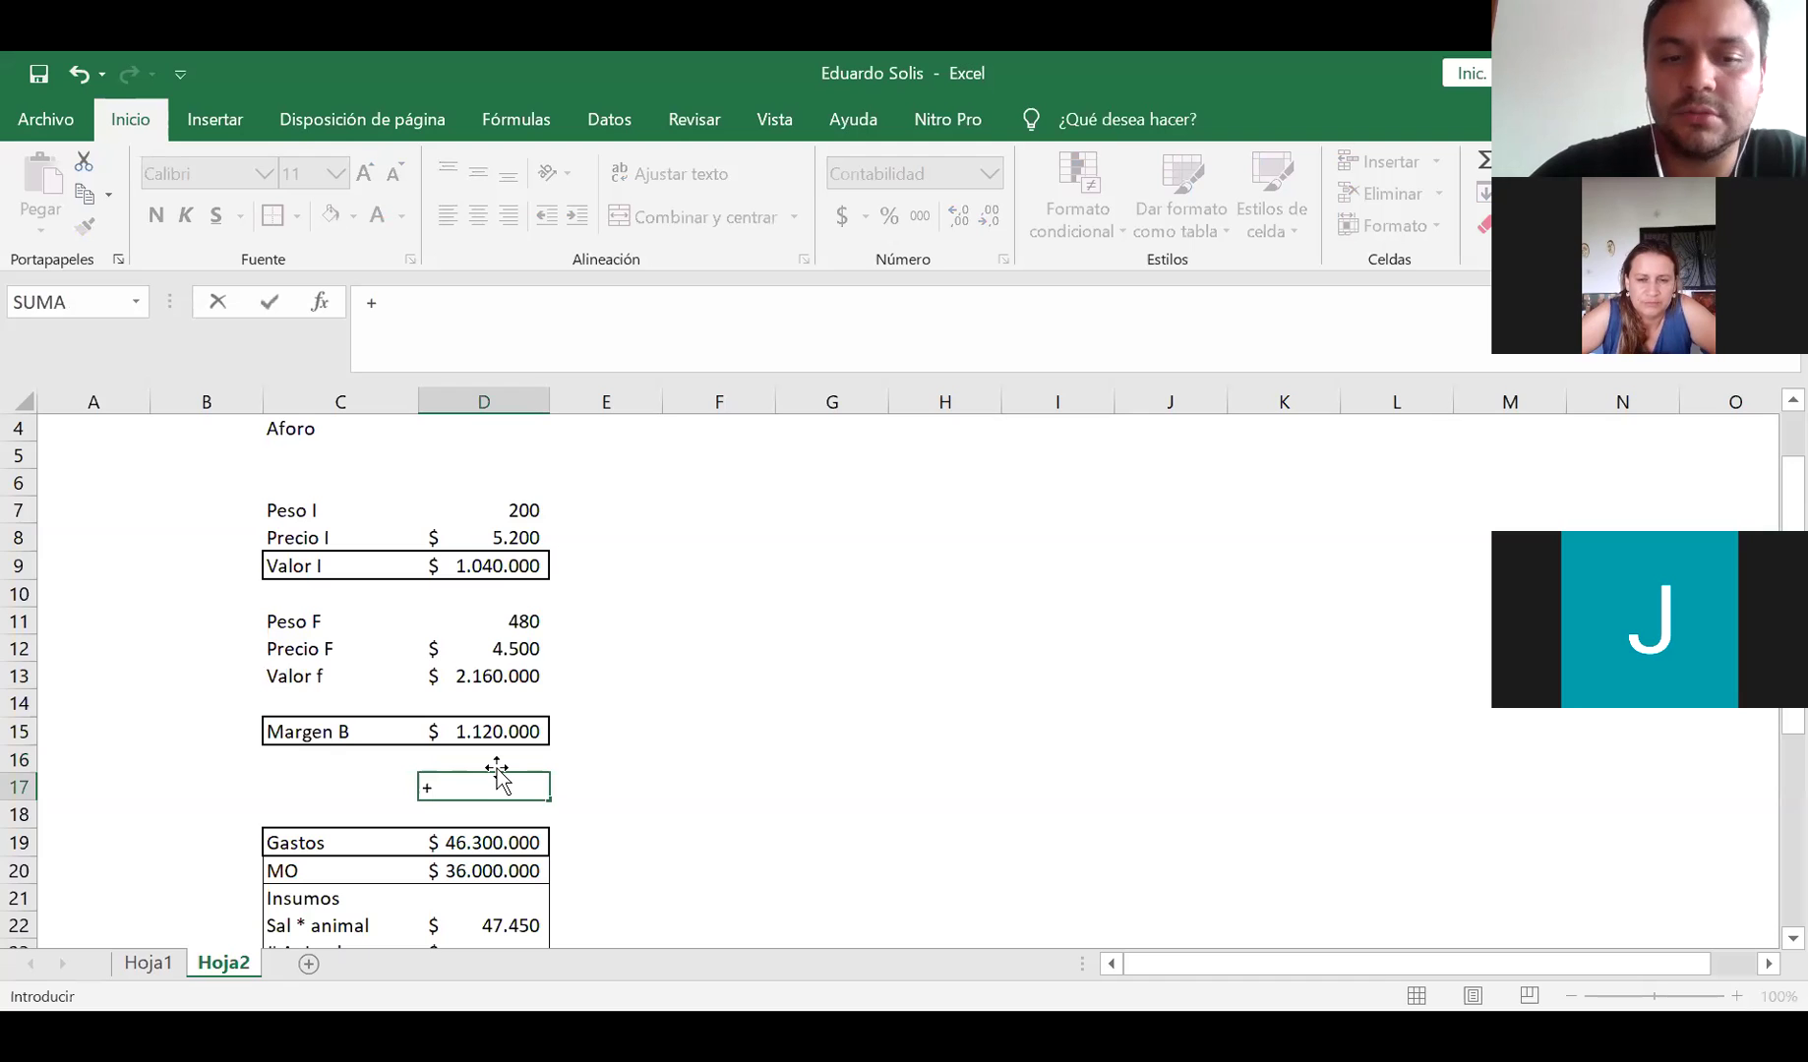
{"action": "key", "text": "Down"}
{"action": "key", "text": "Down"}
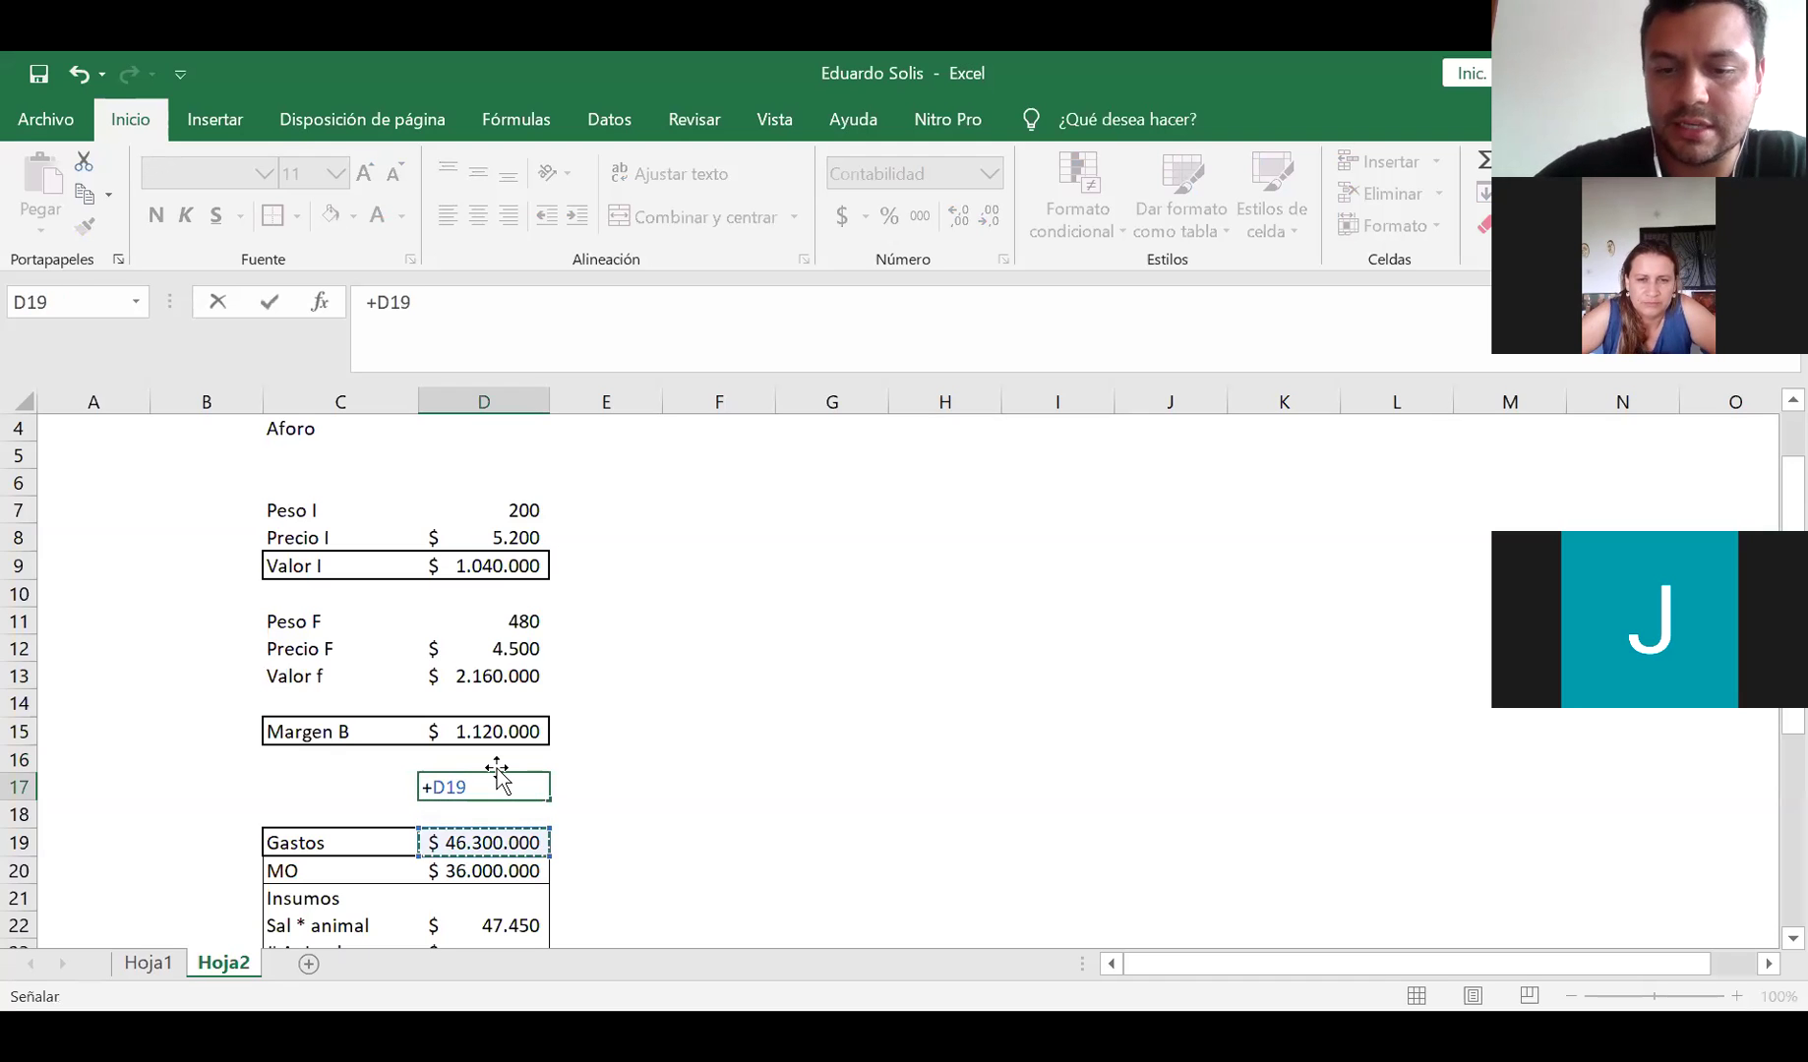
{"action": "type", "text": "/"}
{"action": "key", "text": "Up"}
{"action": "key", "text": "Up"}
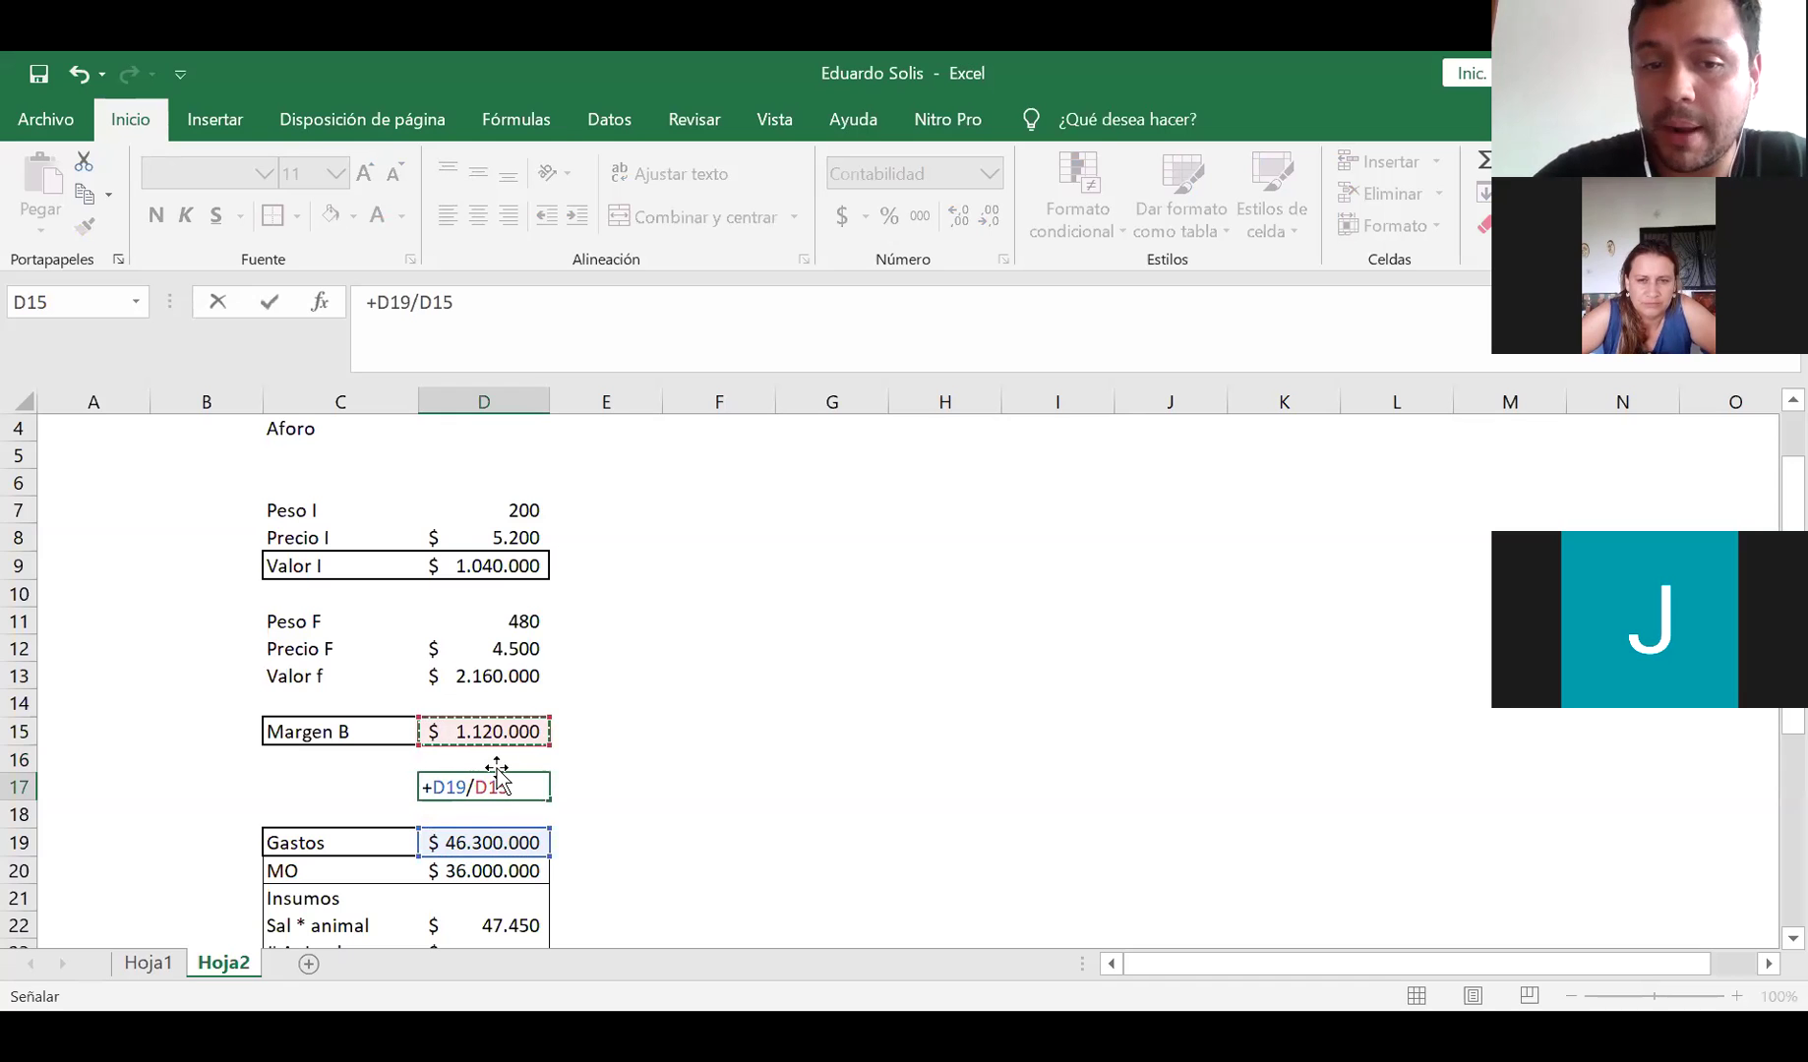
{"action": "key", "text": "Return"}
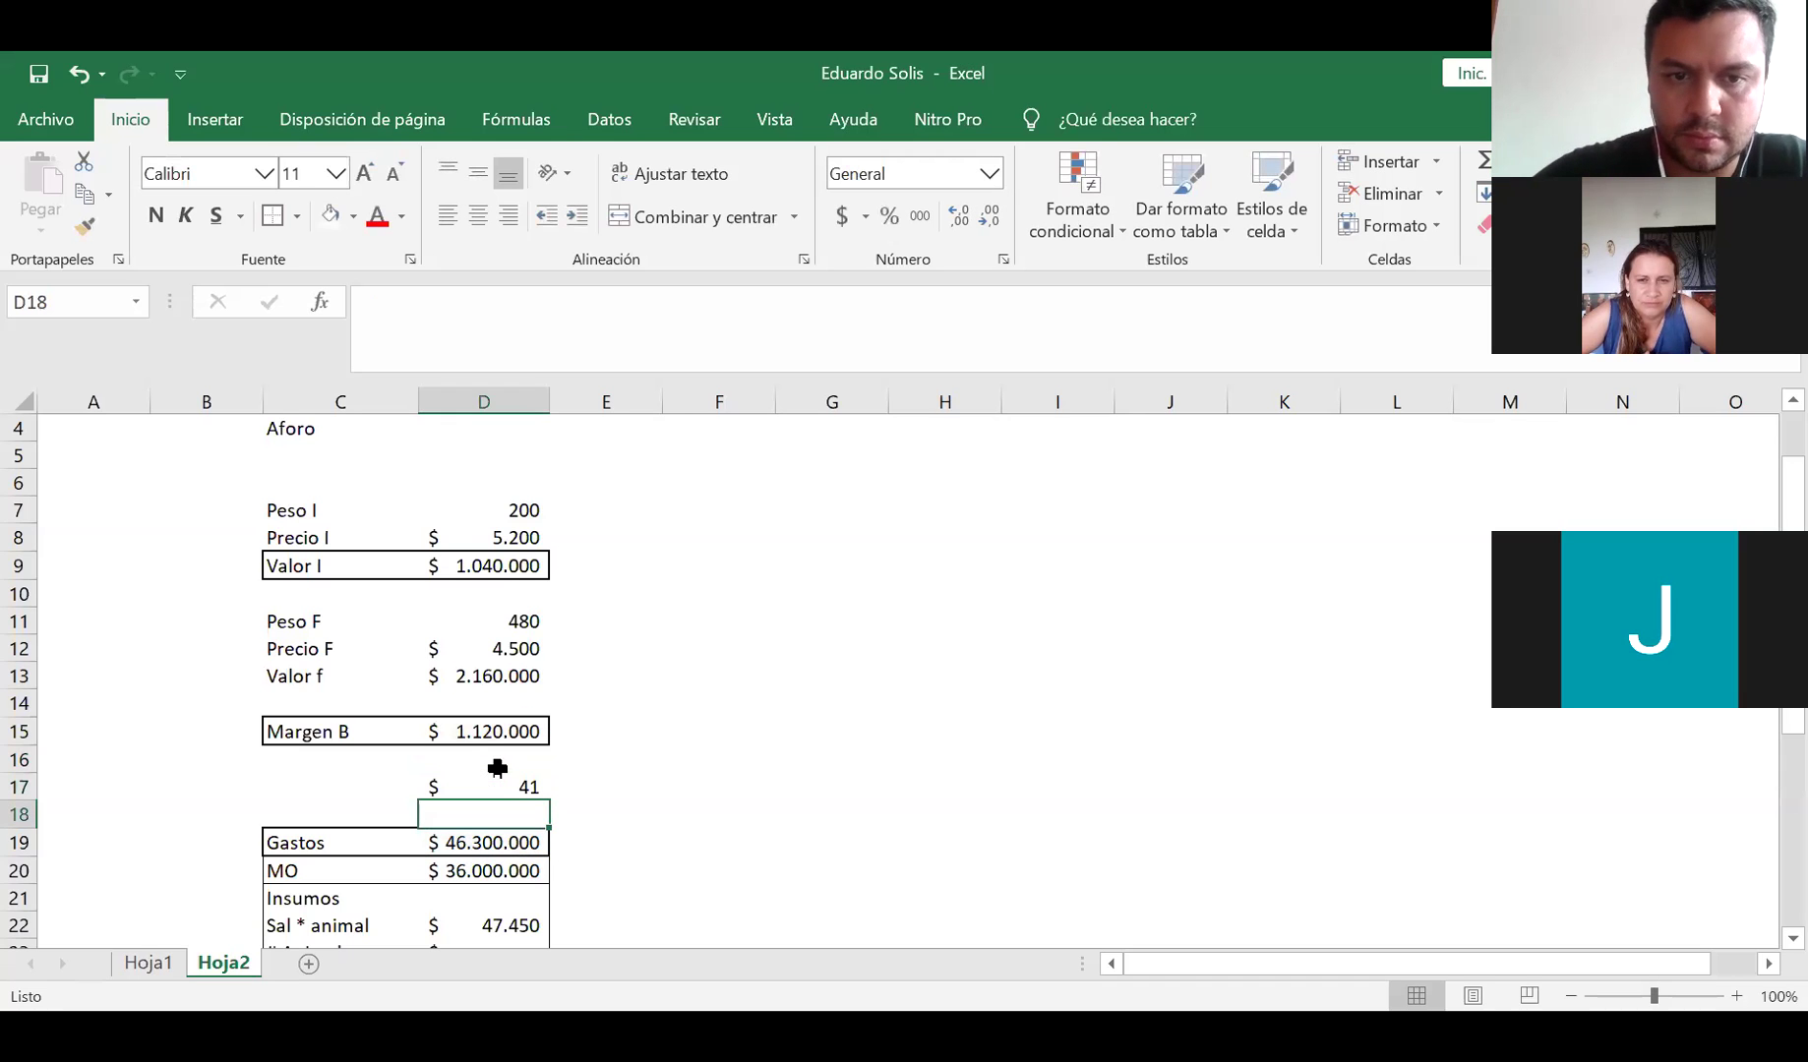
Label the calculated animal count by entering # Animales in C17
{"action": "left_click", "coordinate": [511, 787]}
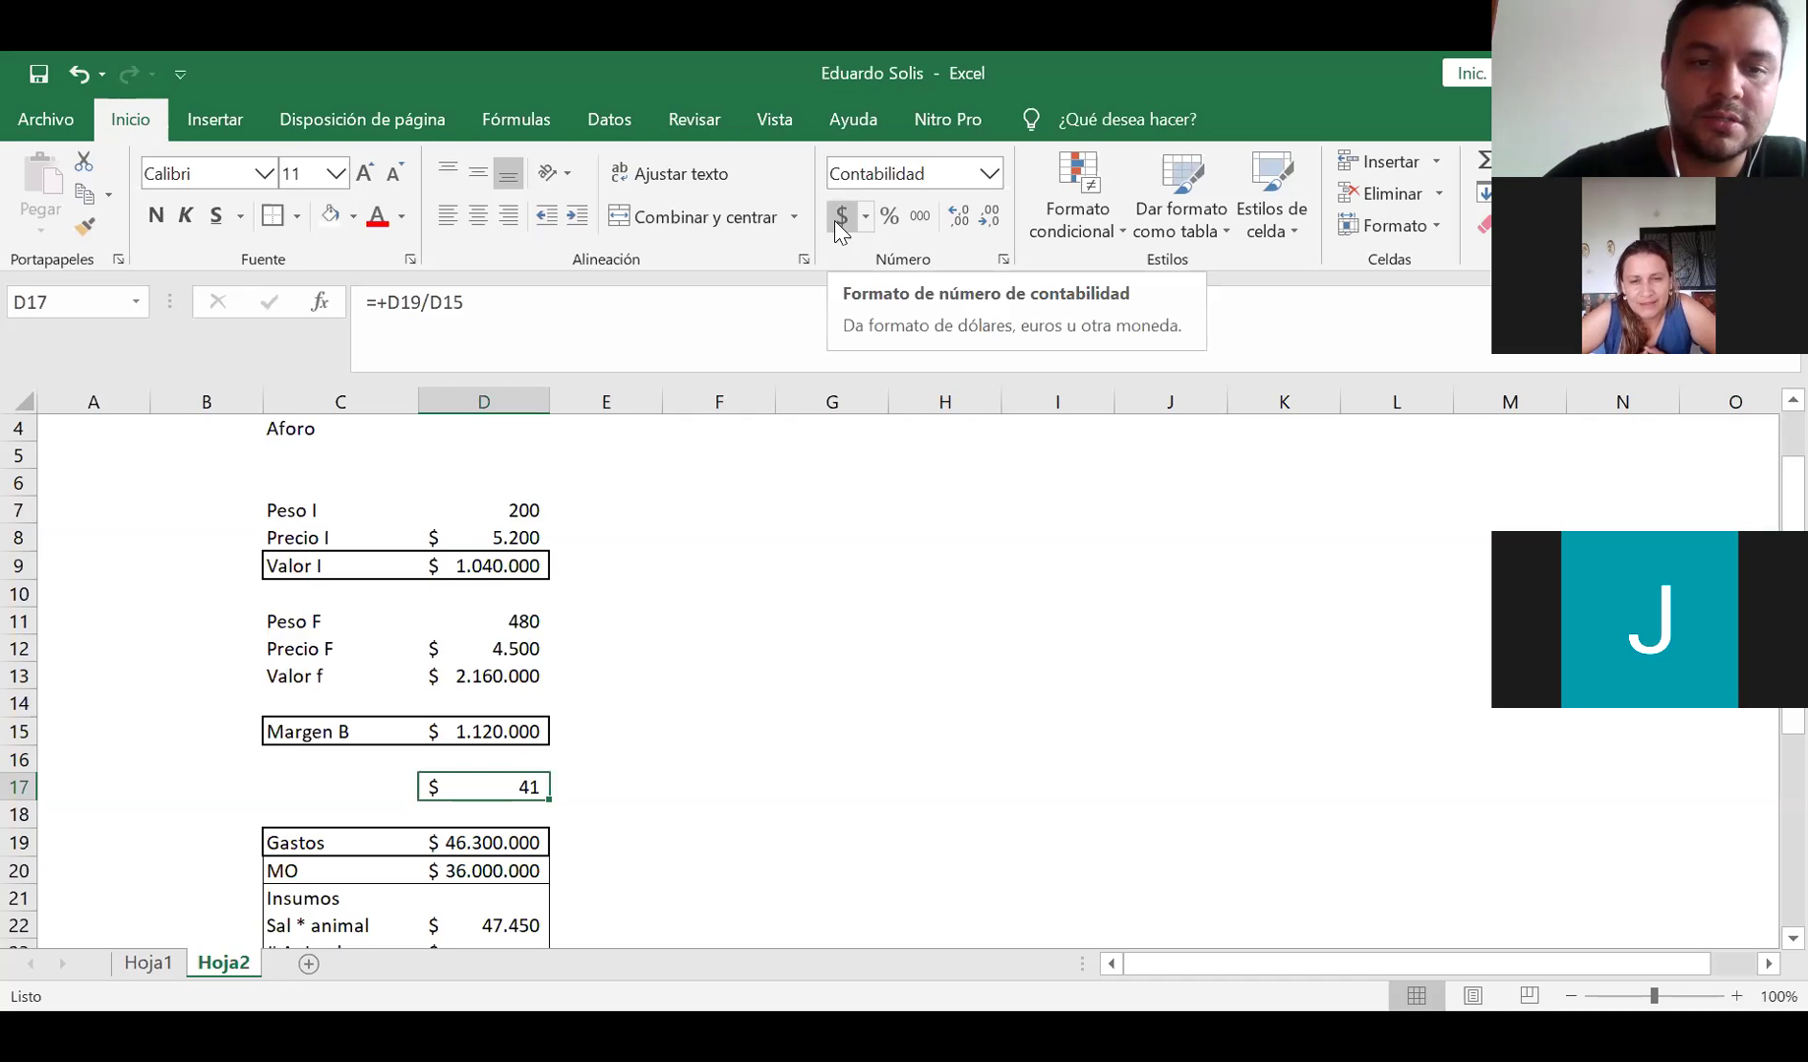
{"action": "key", "text": "Left"}
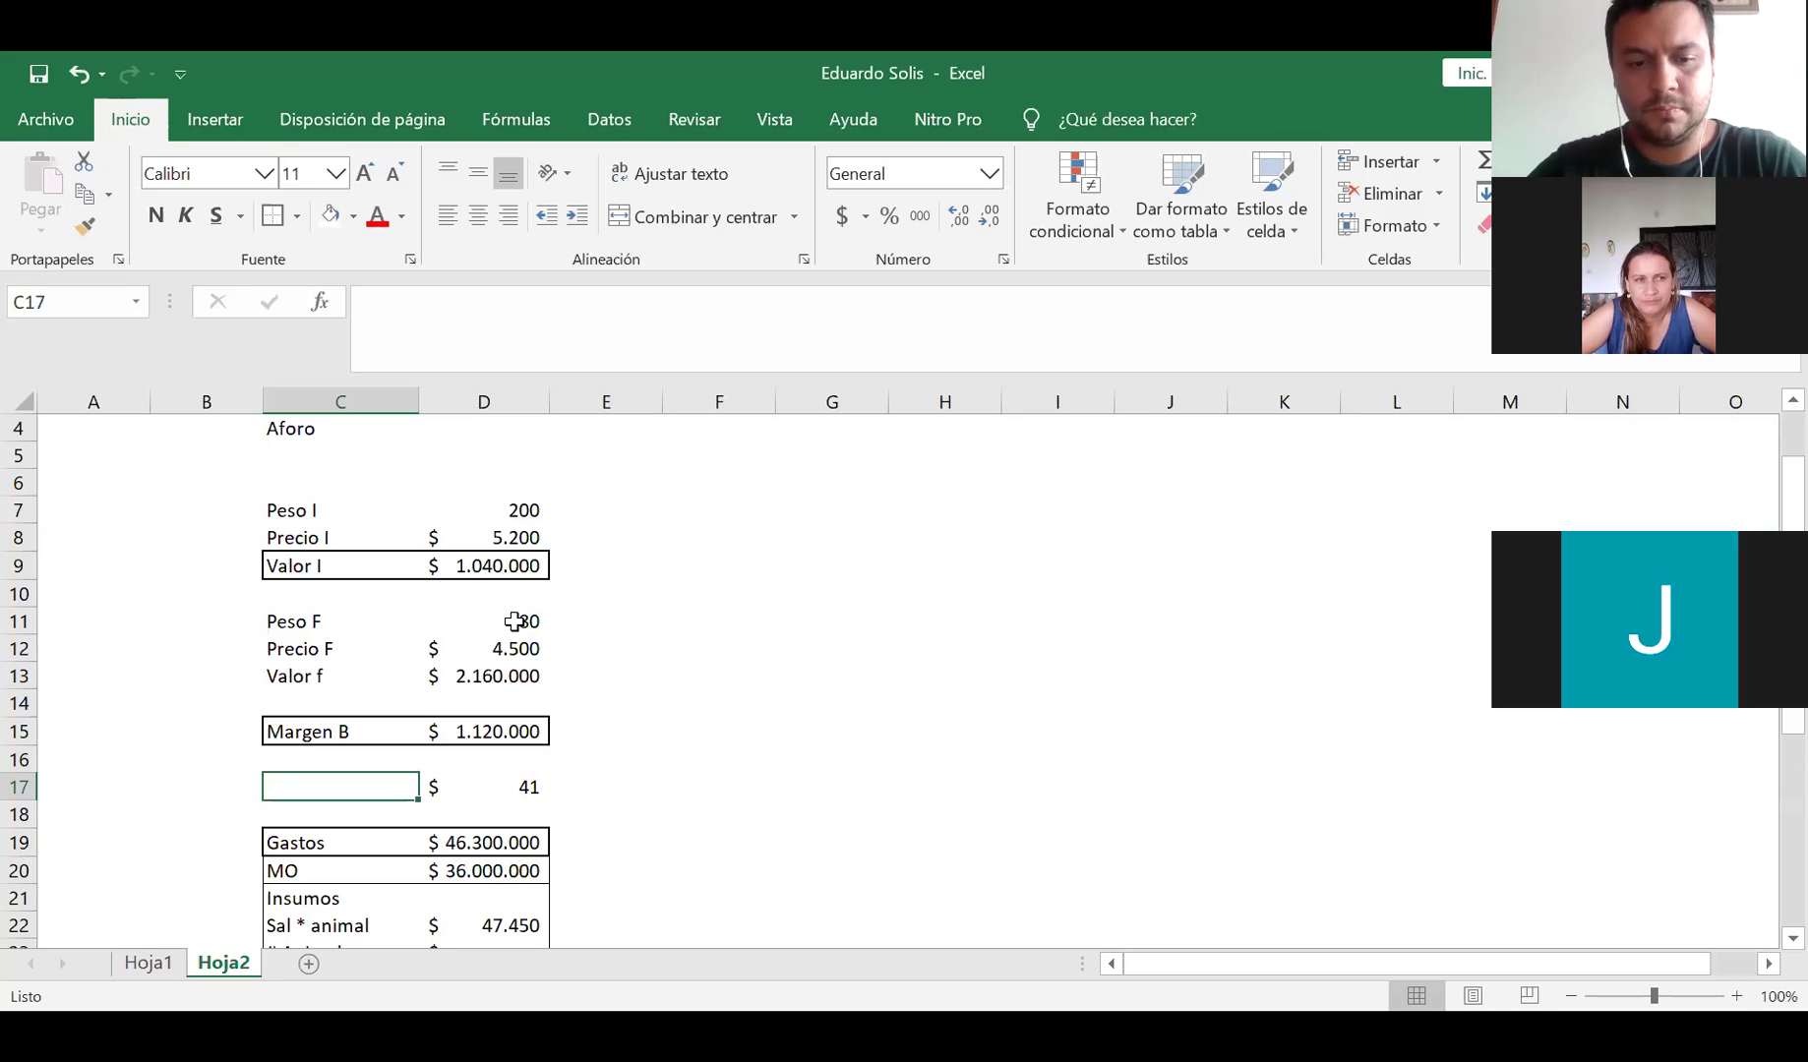
{"action": "type", "text": "# Animales"}
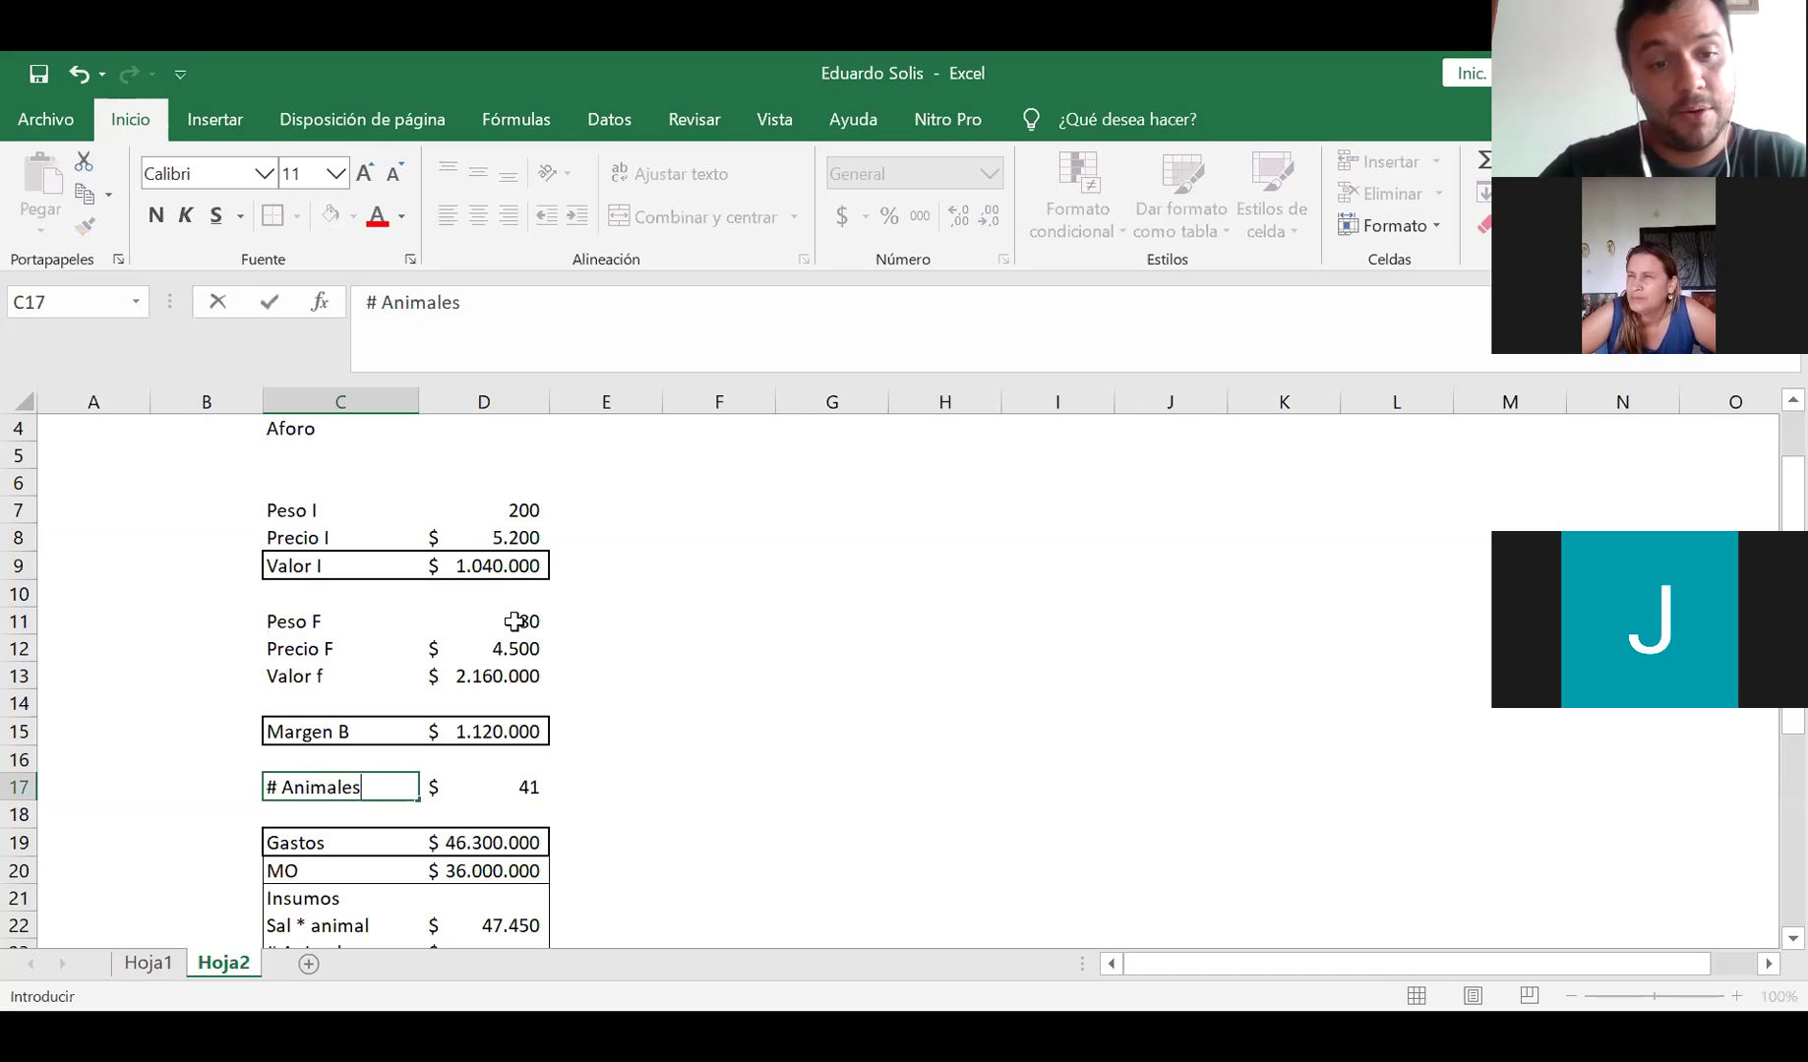
{"action": "key", "text": "Return"}
Try to move the # Animales label and formula from C17:D17 to C6:D6
{"action": "scroll", "coordinate": [492, 654], "scroll_direction": "down", "scroll_amount": 5}
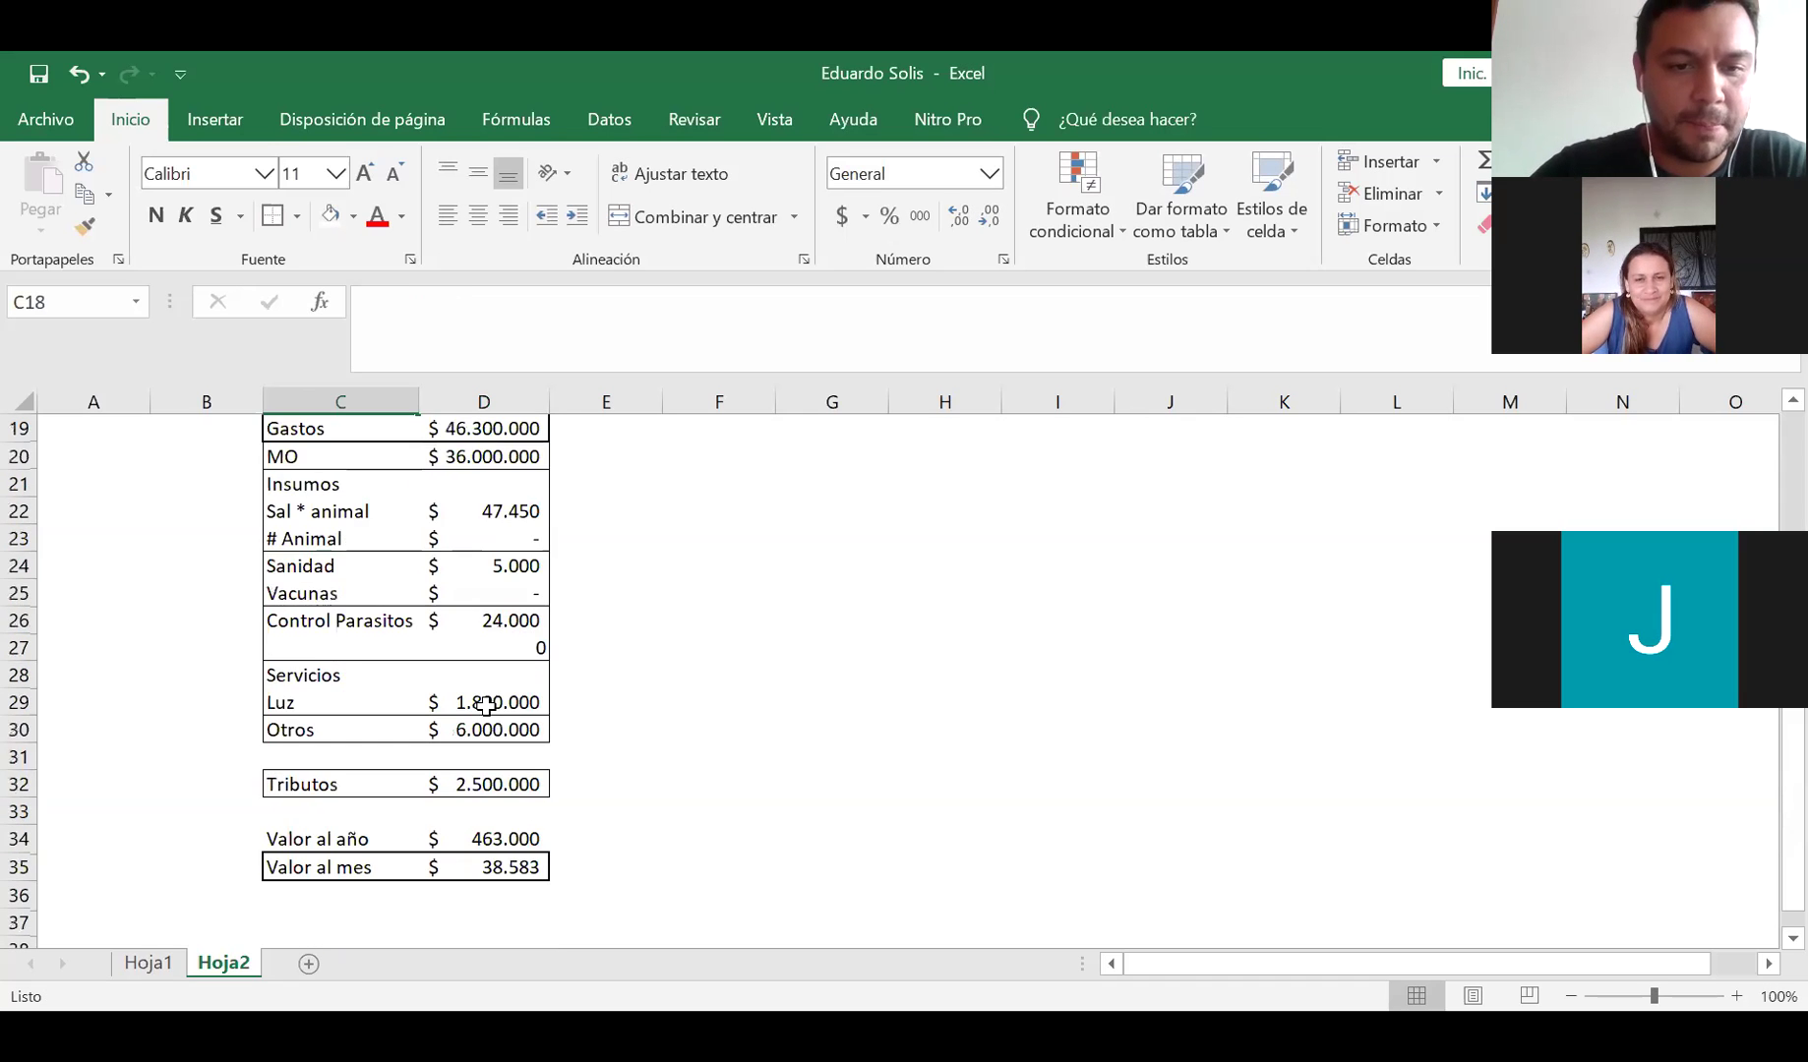
{"action": "scroll", "coordinate": [512, 669], "scroll_direction": "up", "scroll_amount": 1}
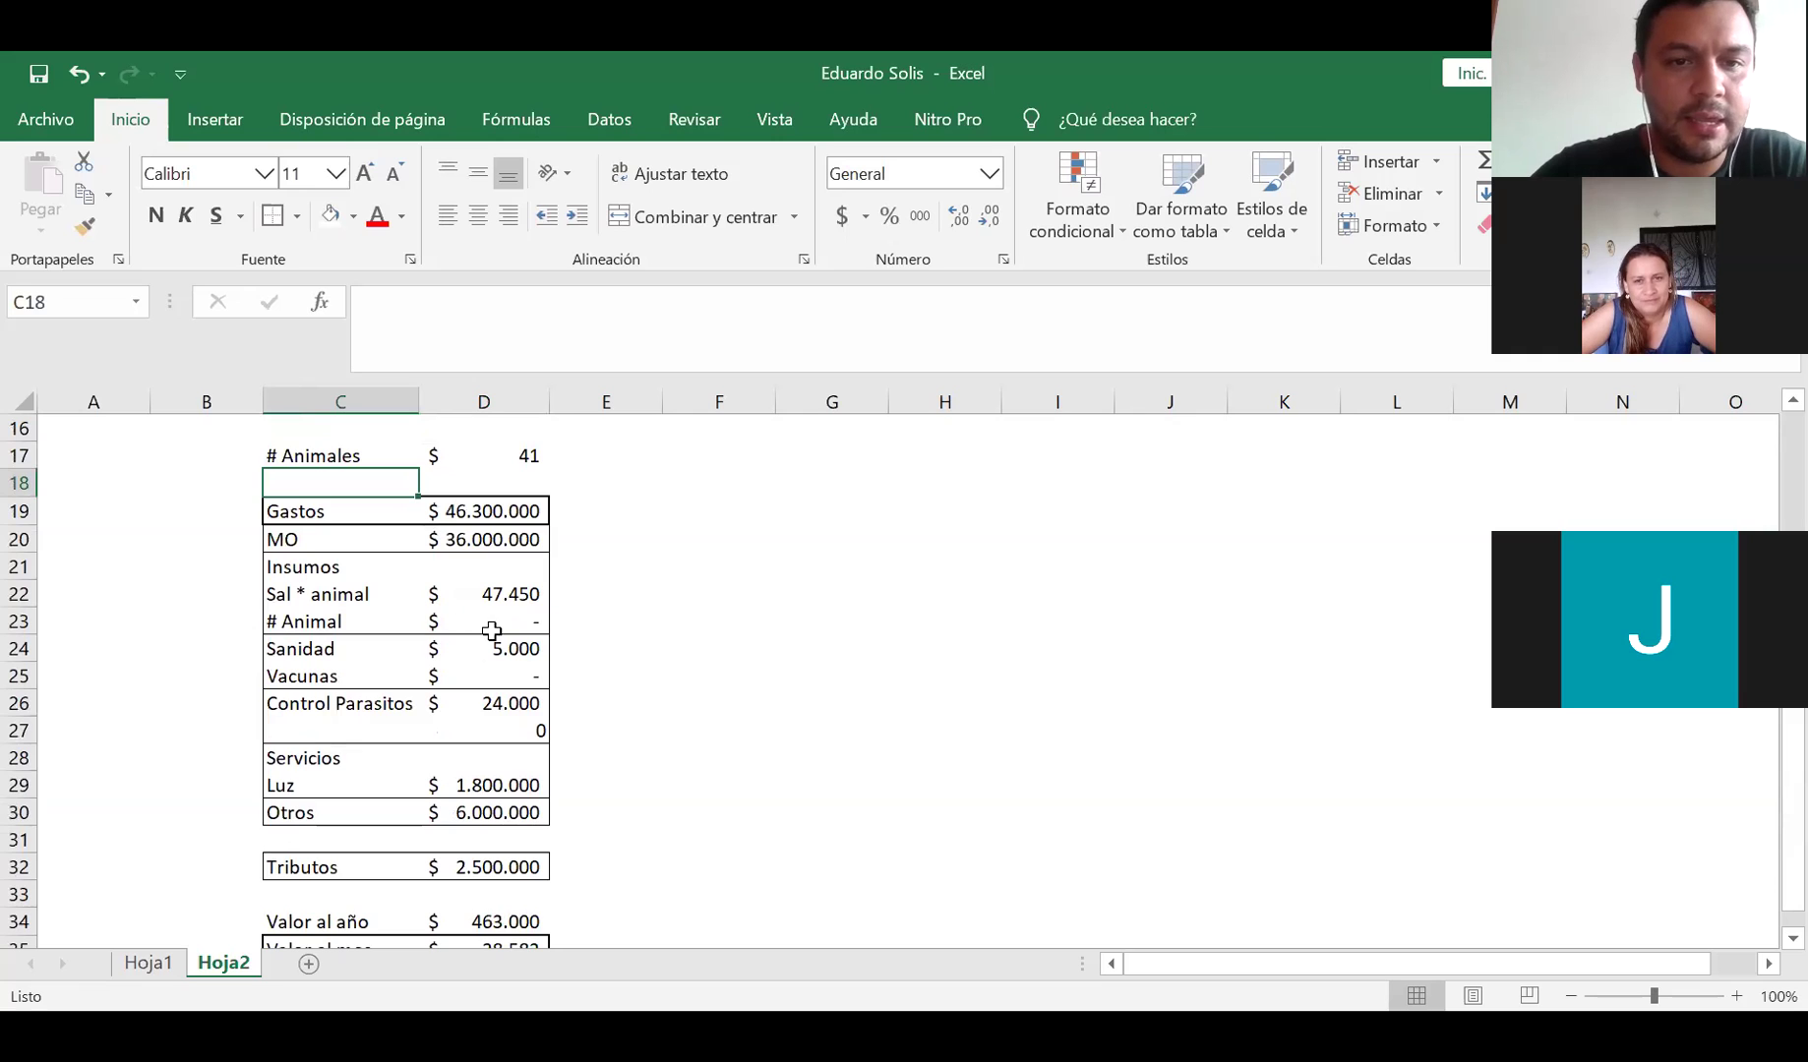
{"action": "left_click", "coordinate": [516, 622]}
{"action": "scroll", "coordinate": [440, 456], "scroll_direction": "up", "scroll_amount": 4}
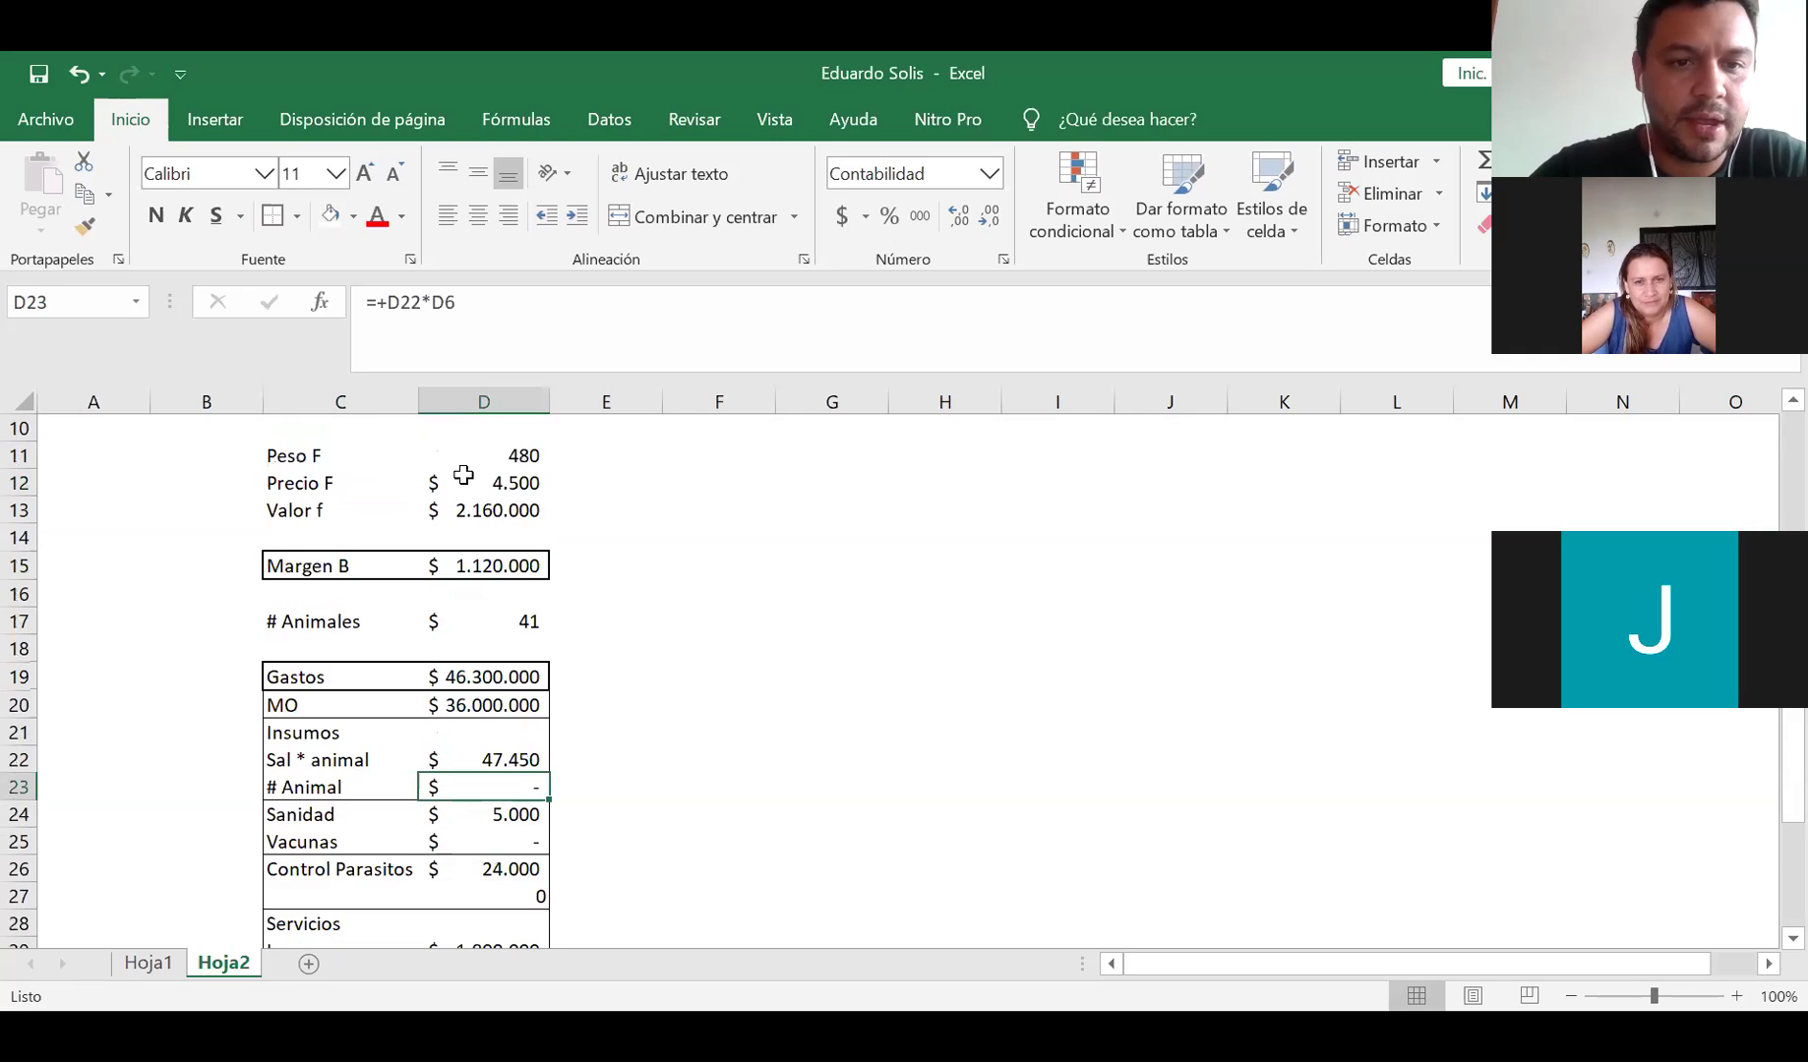
{"action": "scroll", "coordinate": [407, 502], "scroll_direction": "up", "scroll_amount": 1}
{"action": "left_click", "coordinate": [484, 537]}
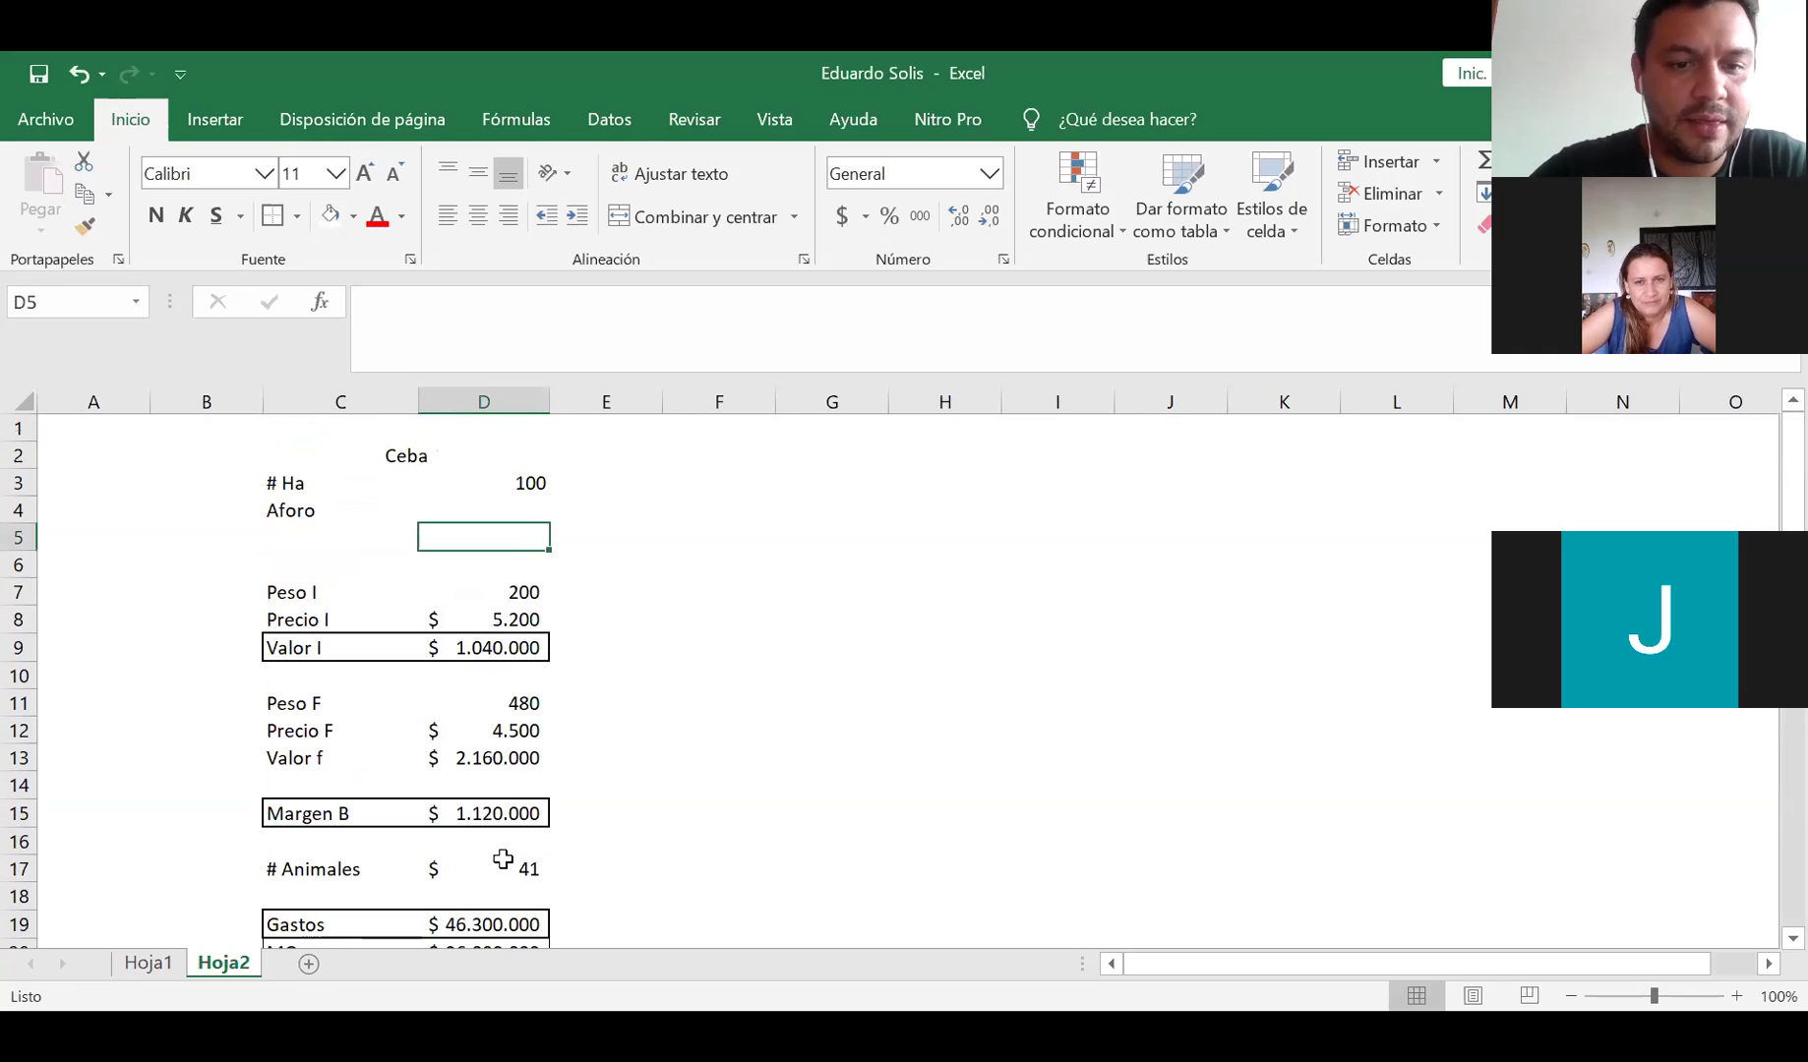
{"action": "left_click_drag", "start_coordinate": [325, 867], "coordinate": [524, 863]}
{"action": "key", "text": "ctrl+c"}
{"action": "left_click", "coordinate": [300, 540]}
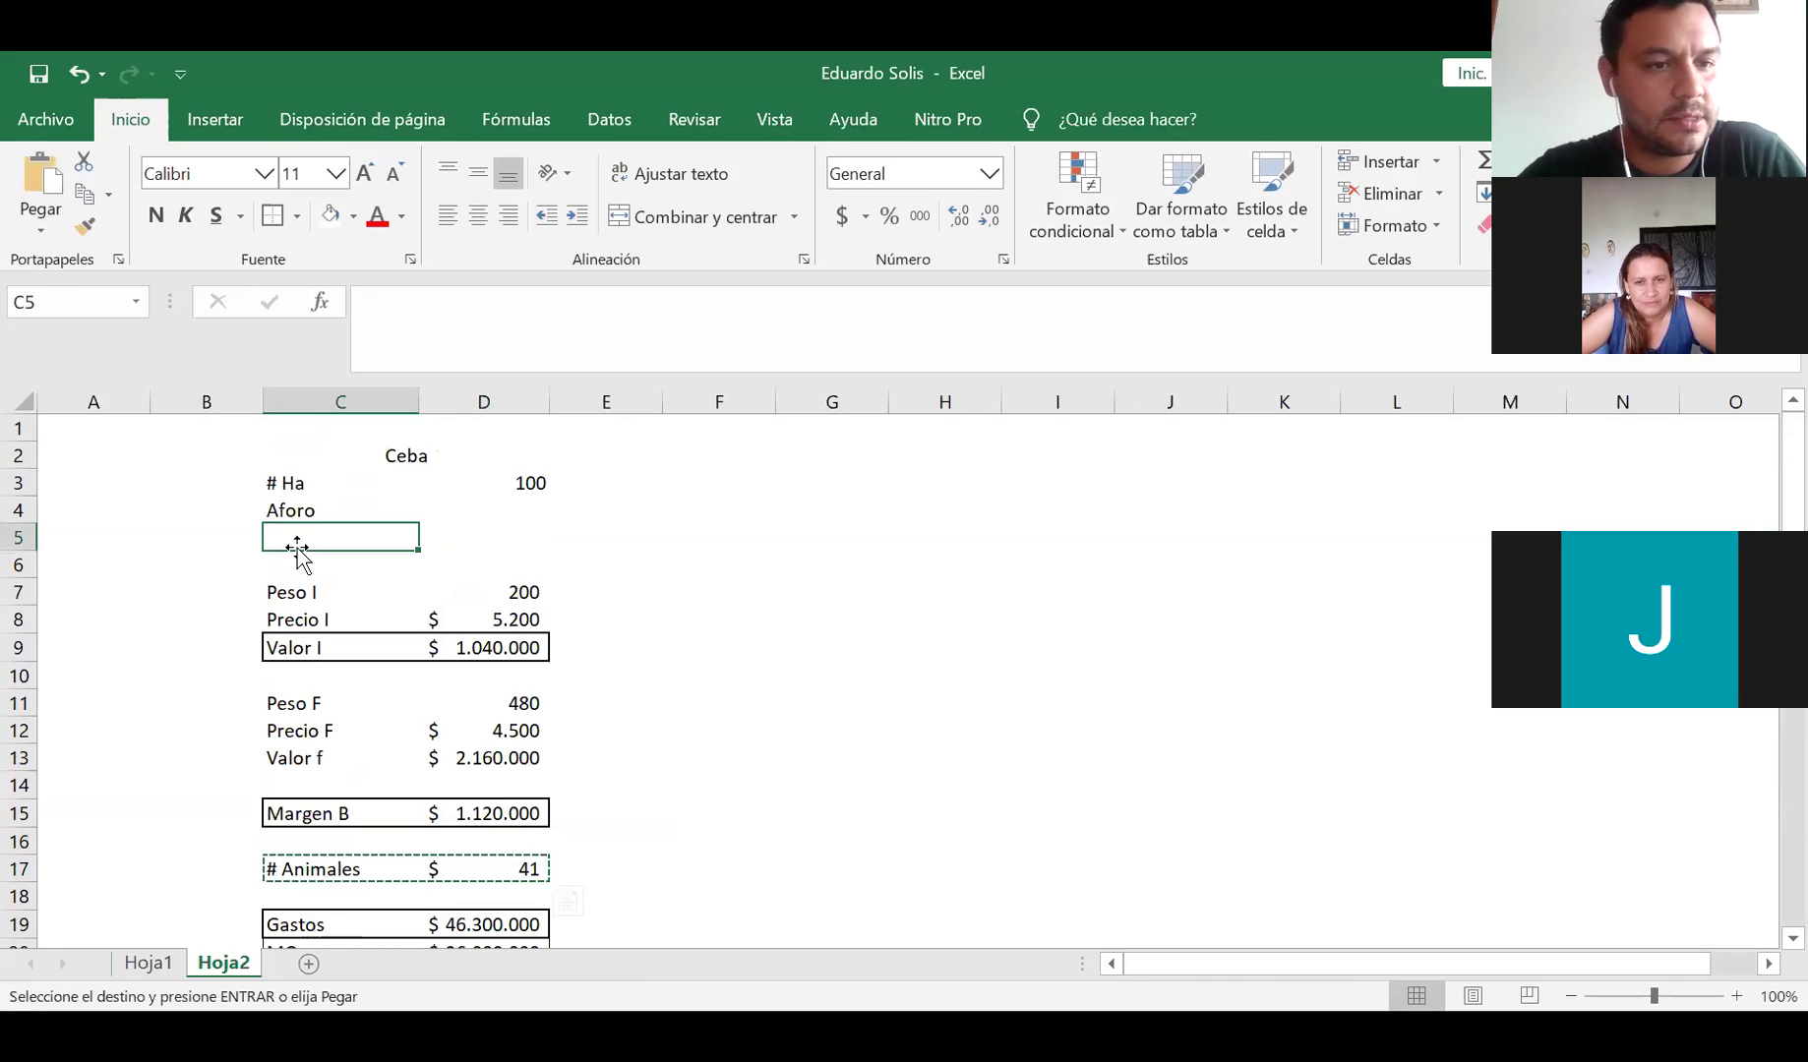
{"action": "left_click", "coordinate": [299, 565]}
{"action": "key", "text": "ctrl+v"}
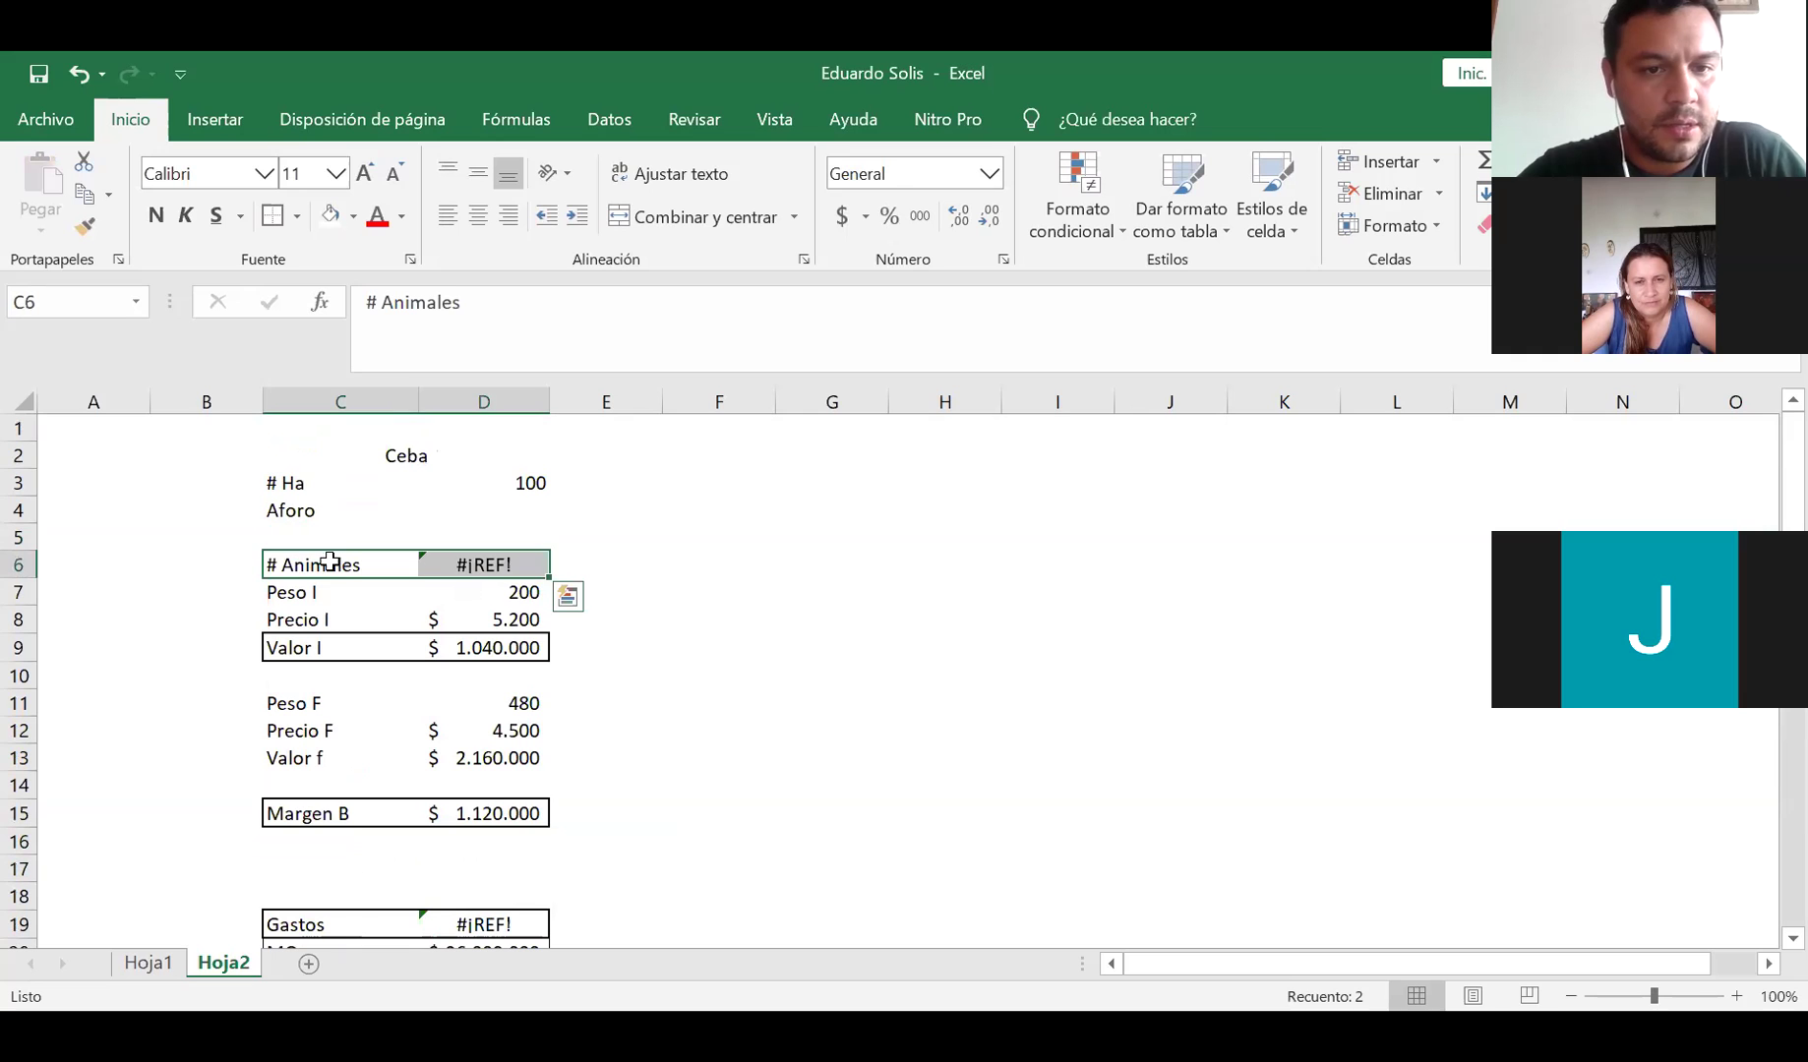
Check the moved formula in D6 and undo the move of the # Animales cells
{"action": "left_click", "coordinate": [470, 565]}
{"action": "left_click", "coordinate": [576, 327]}
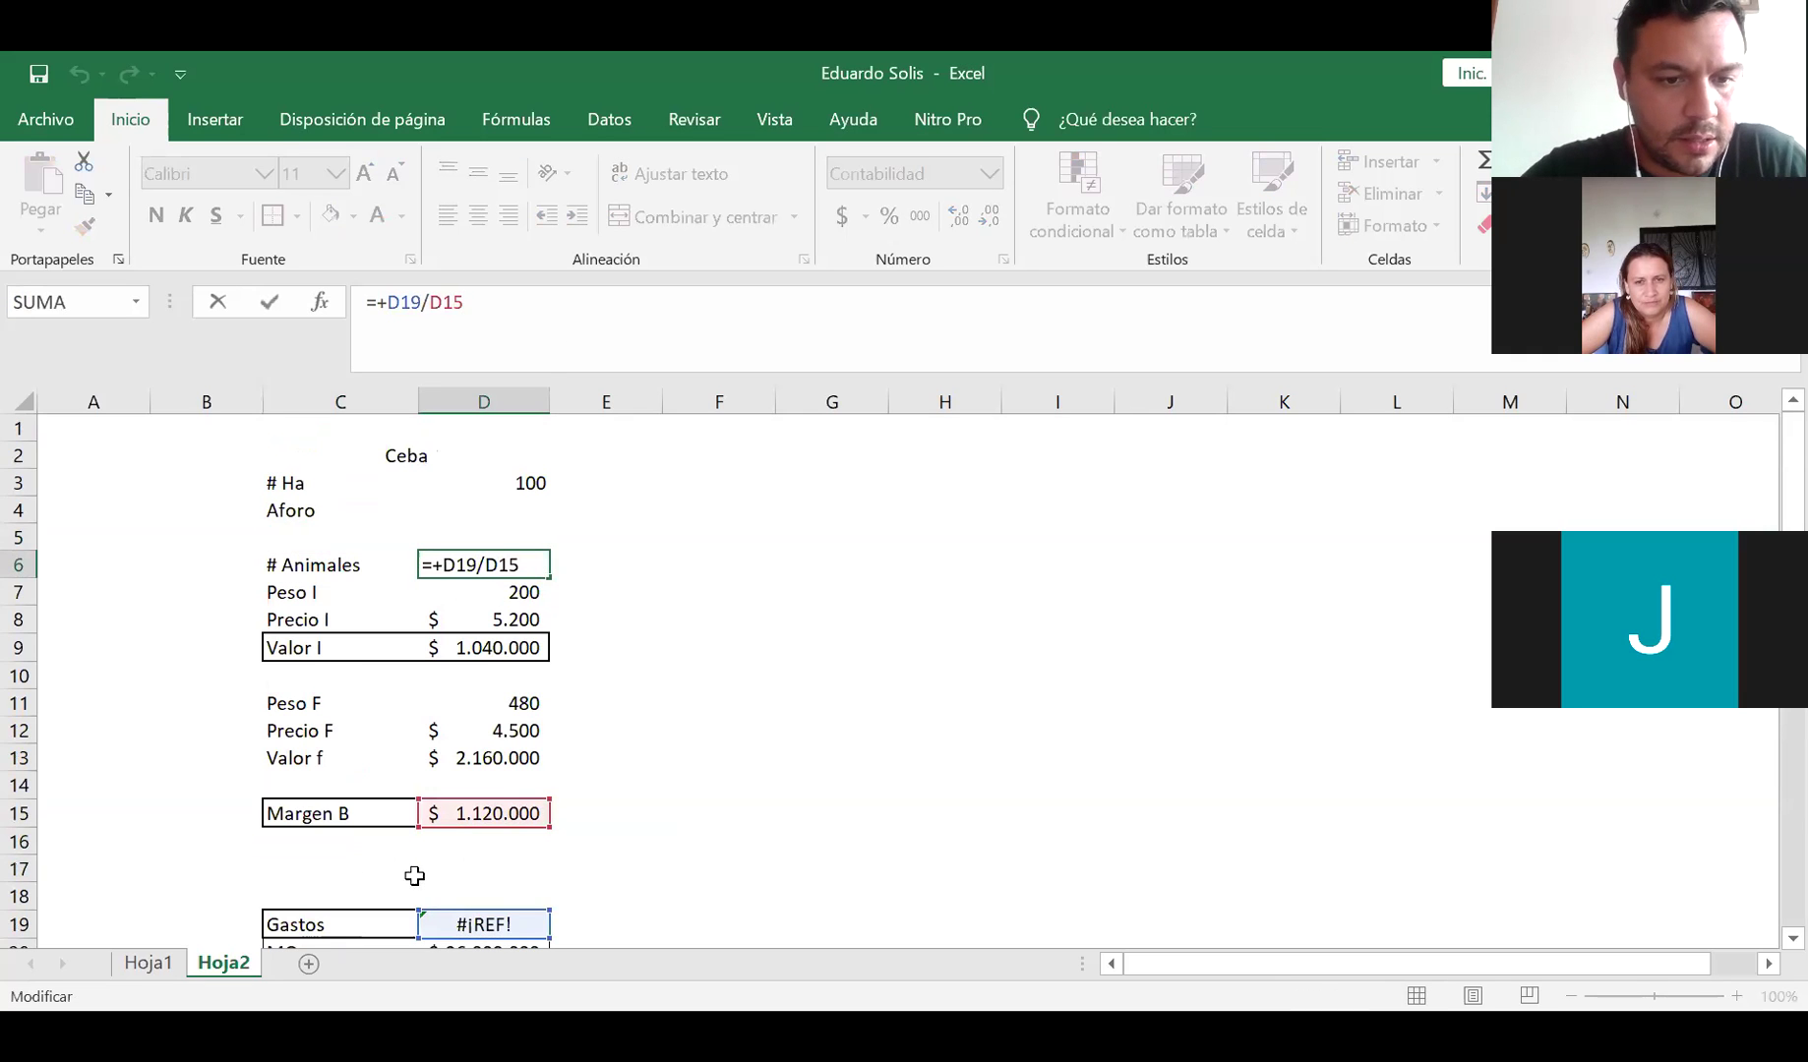
{"action": "scroll", "coordinate": [419, 871], "scroll_direction": "down", "scroll_amount": 1}
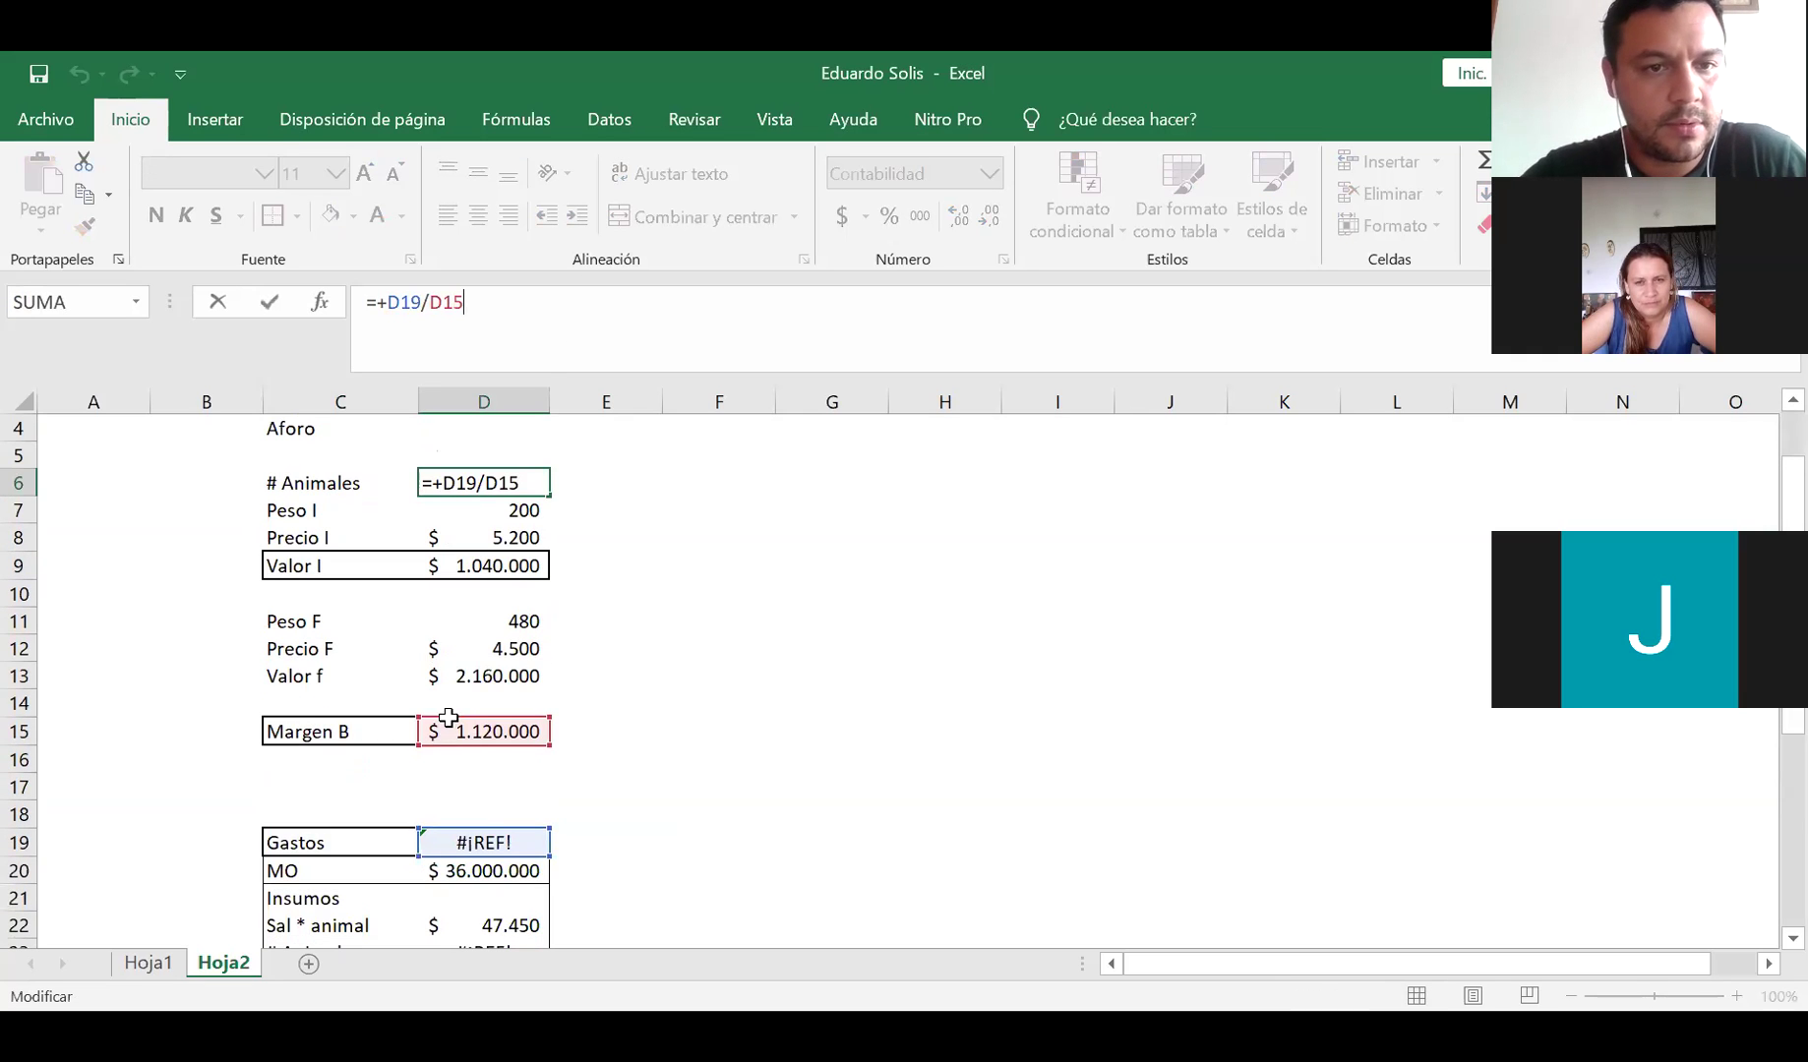
{"action": "key", "text": "ctrl+Return"}
{"action": "left_click", "coordinate": [77, 74]}
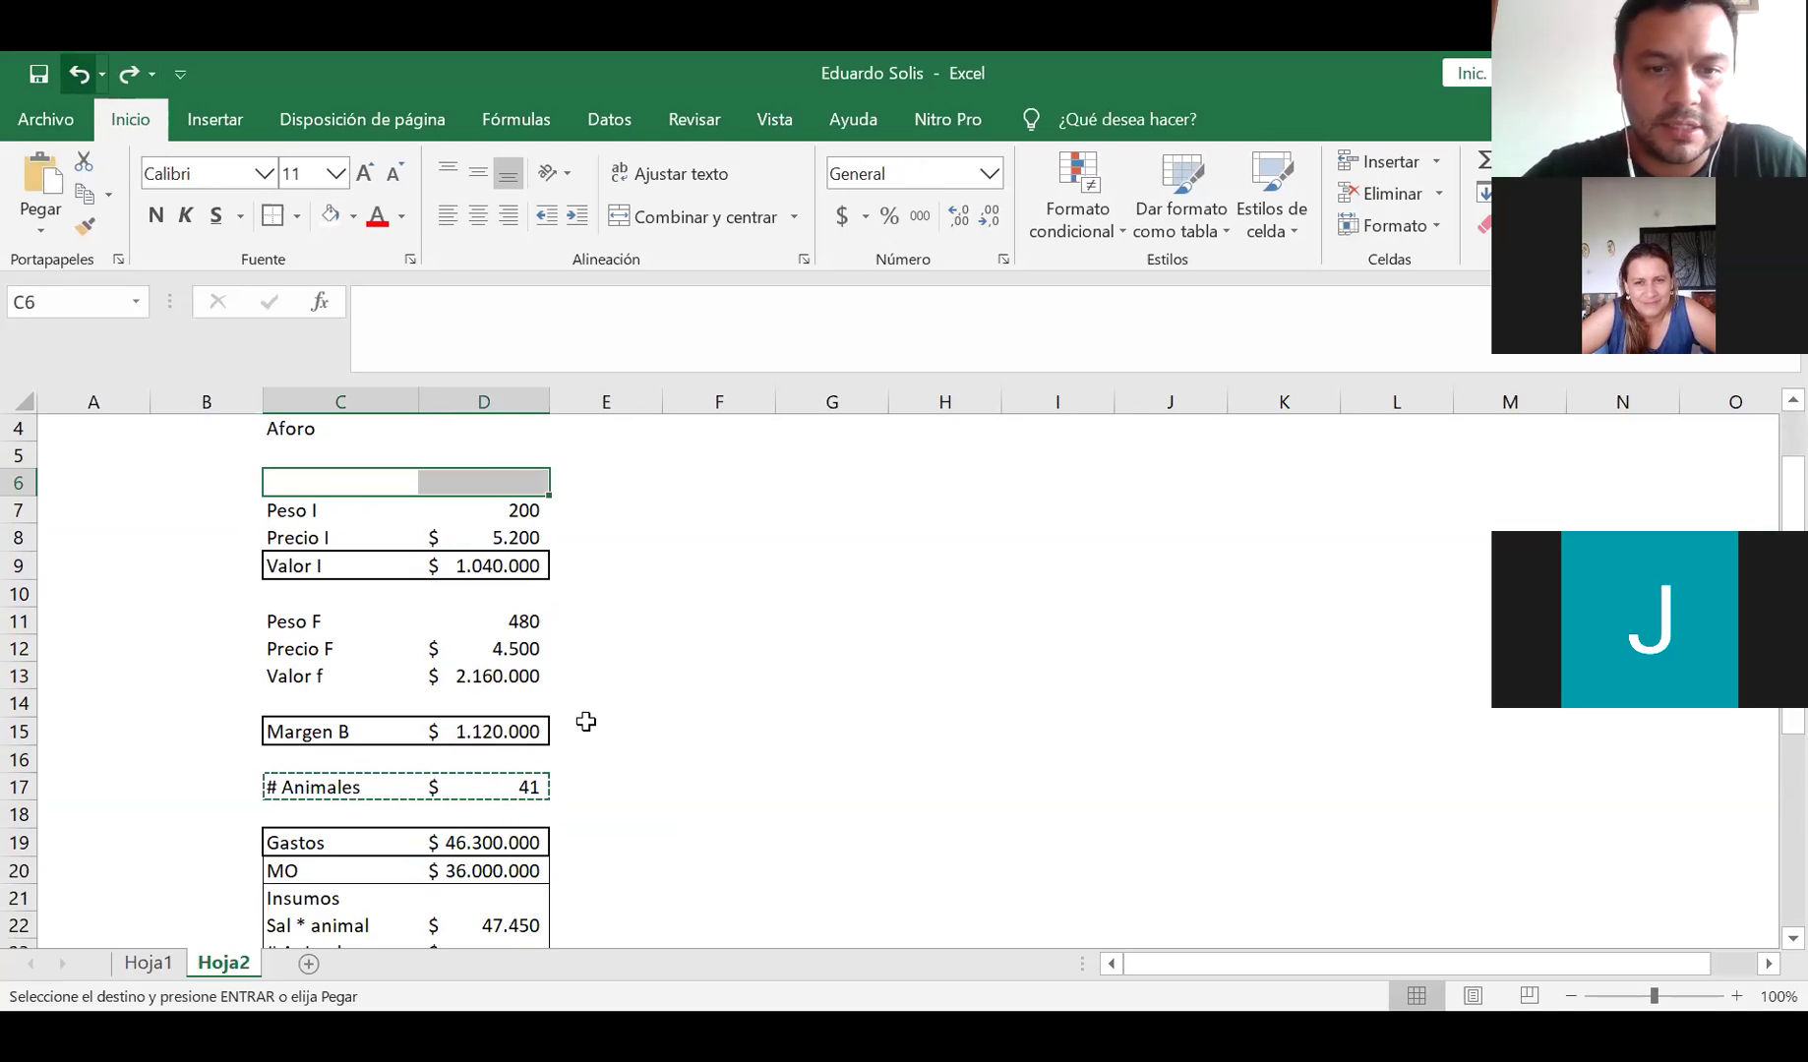
{"action": "key", "text": "Escape"}
Correct the # Animal salt cost formula in D23 to =+D22*D17 so it uses the # Animales count
{"action": "left_click", "coordinate": [504, 793]}
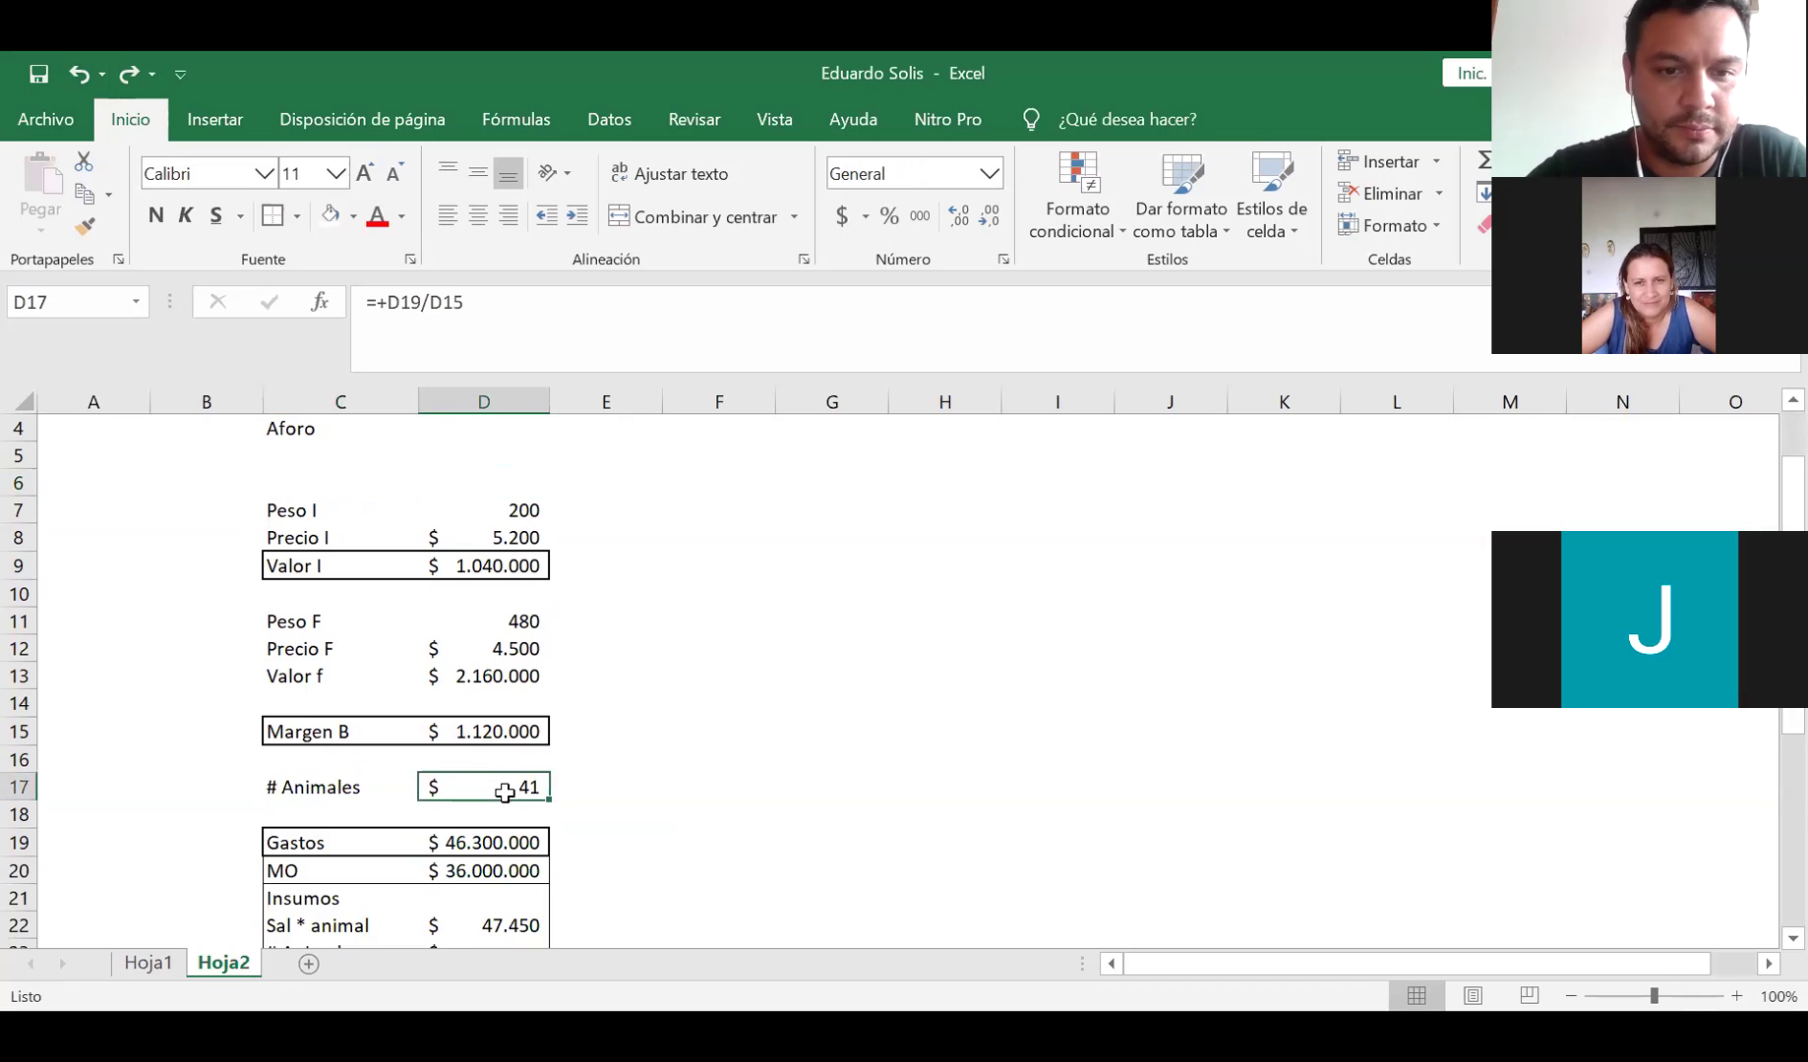
{"action": "scroll", "coordinate": [472, 787], "scroll_direction": "down", "scroll_amount": 2}
{"action": "left_click", "coordinate": [454, 787]}
{"action": "left_click", "coordinate": [469, 318]}
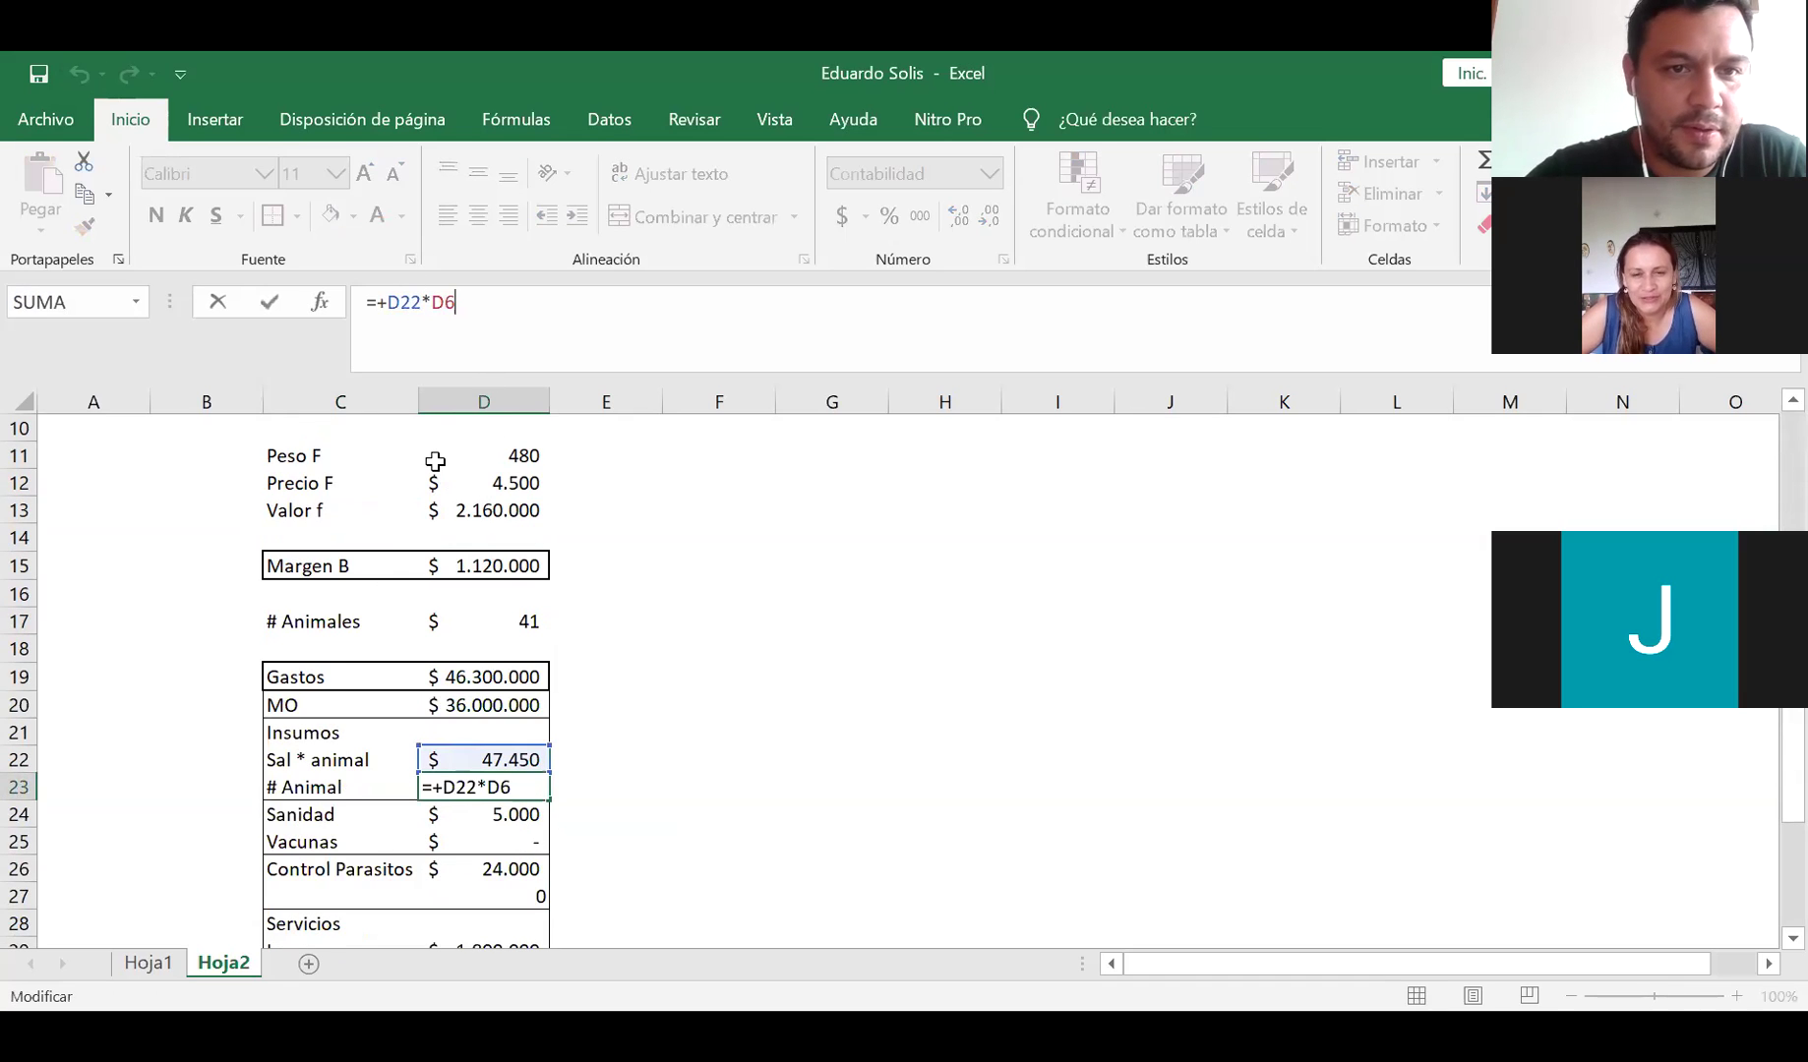
{"action": "left_click", "coordinate": [447, 305]}
{"action": "type", "text": "1"}
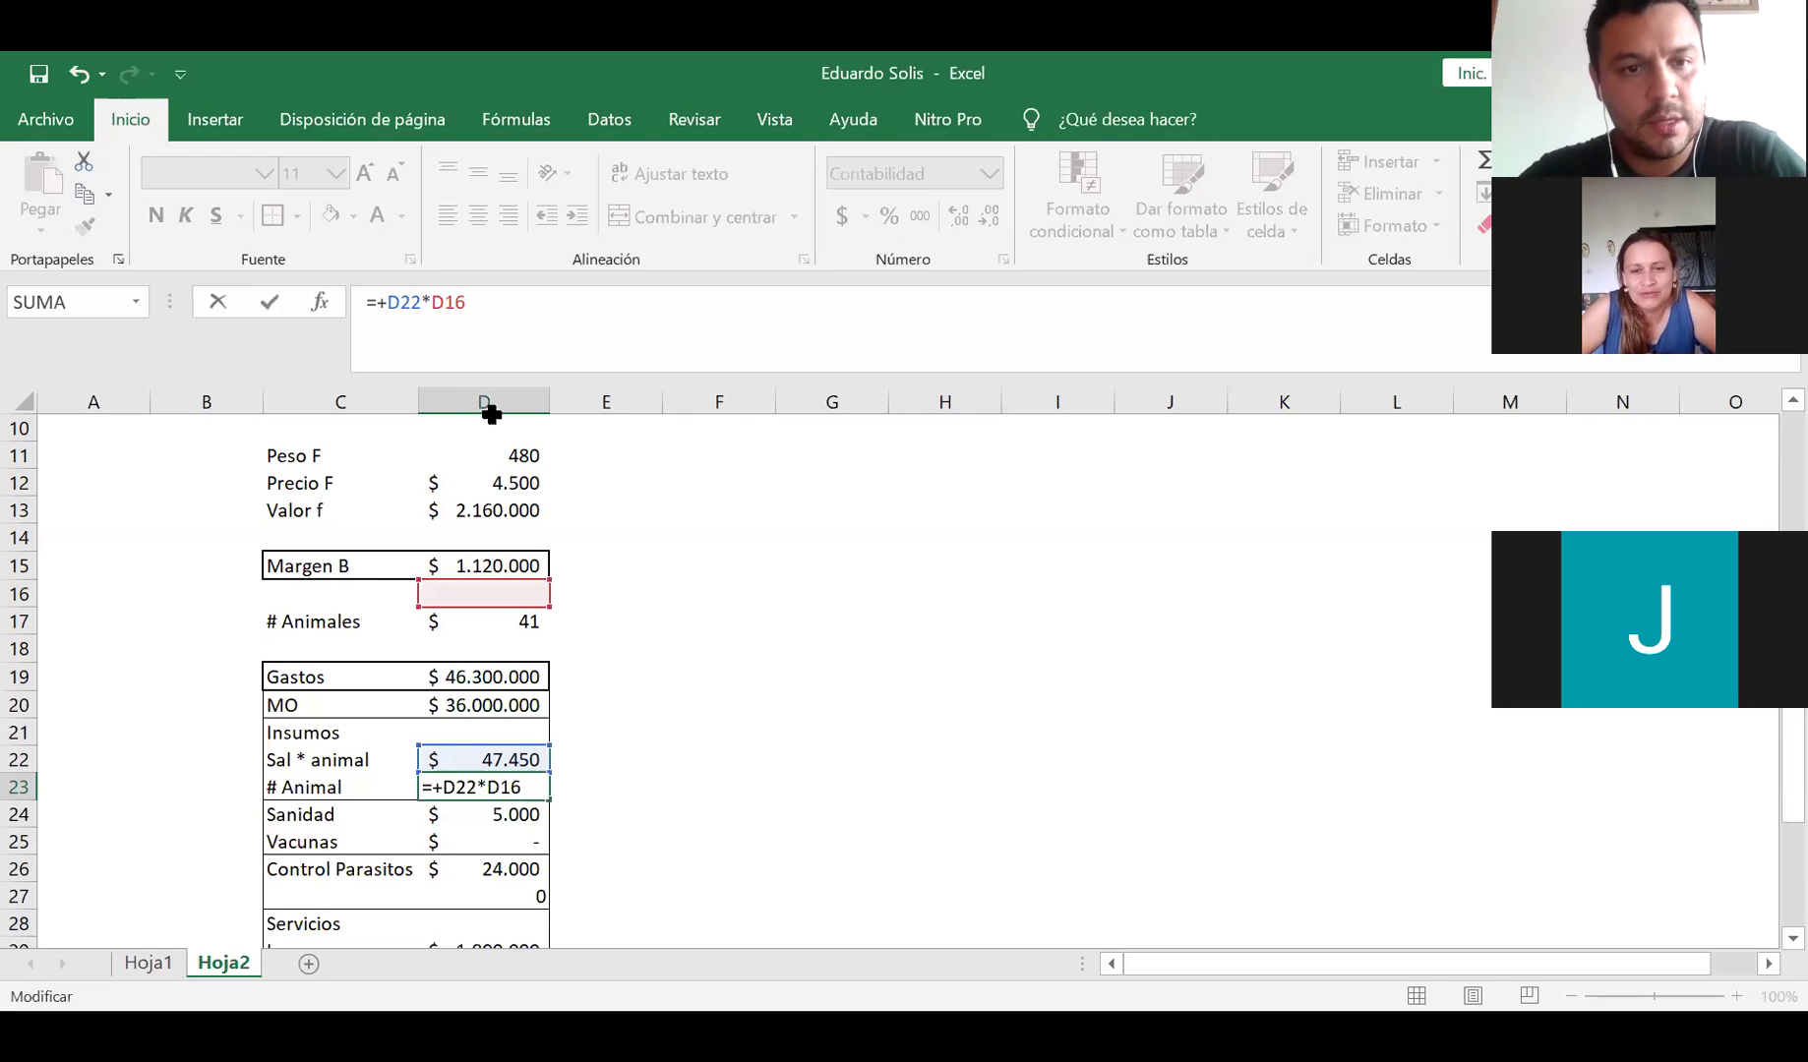
{"action": "key", "text": "BackSpace"}
{"action": "type", "text": "7"}
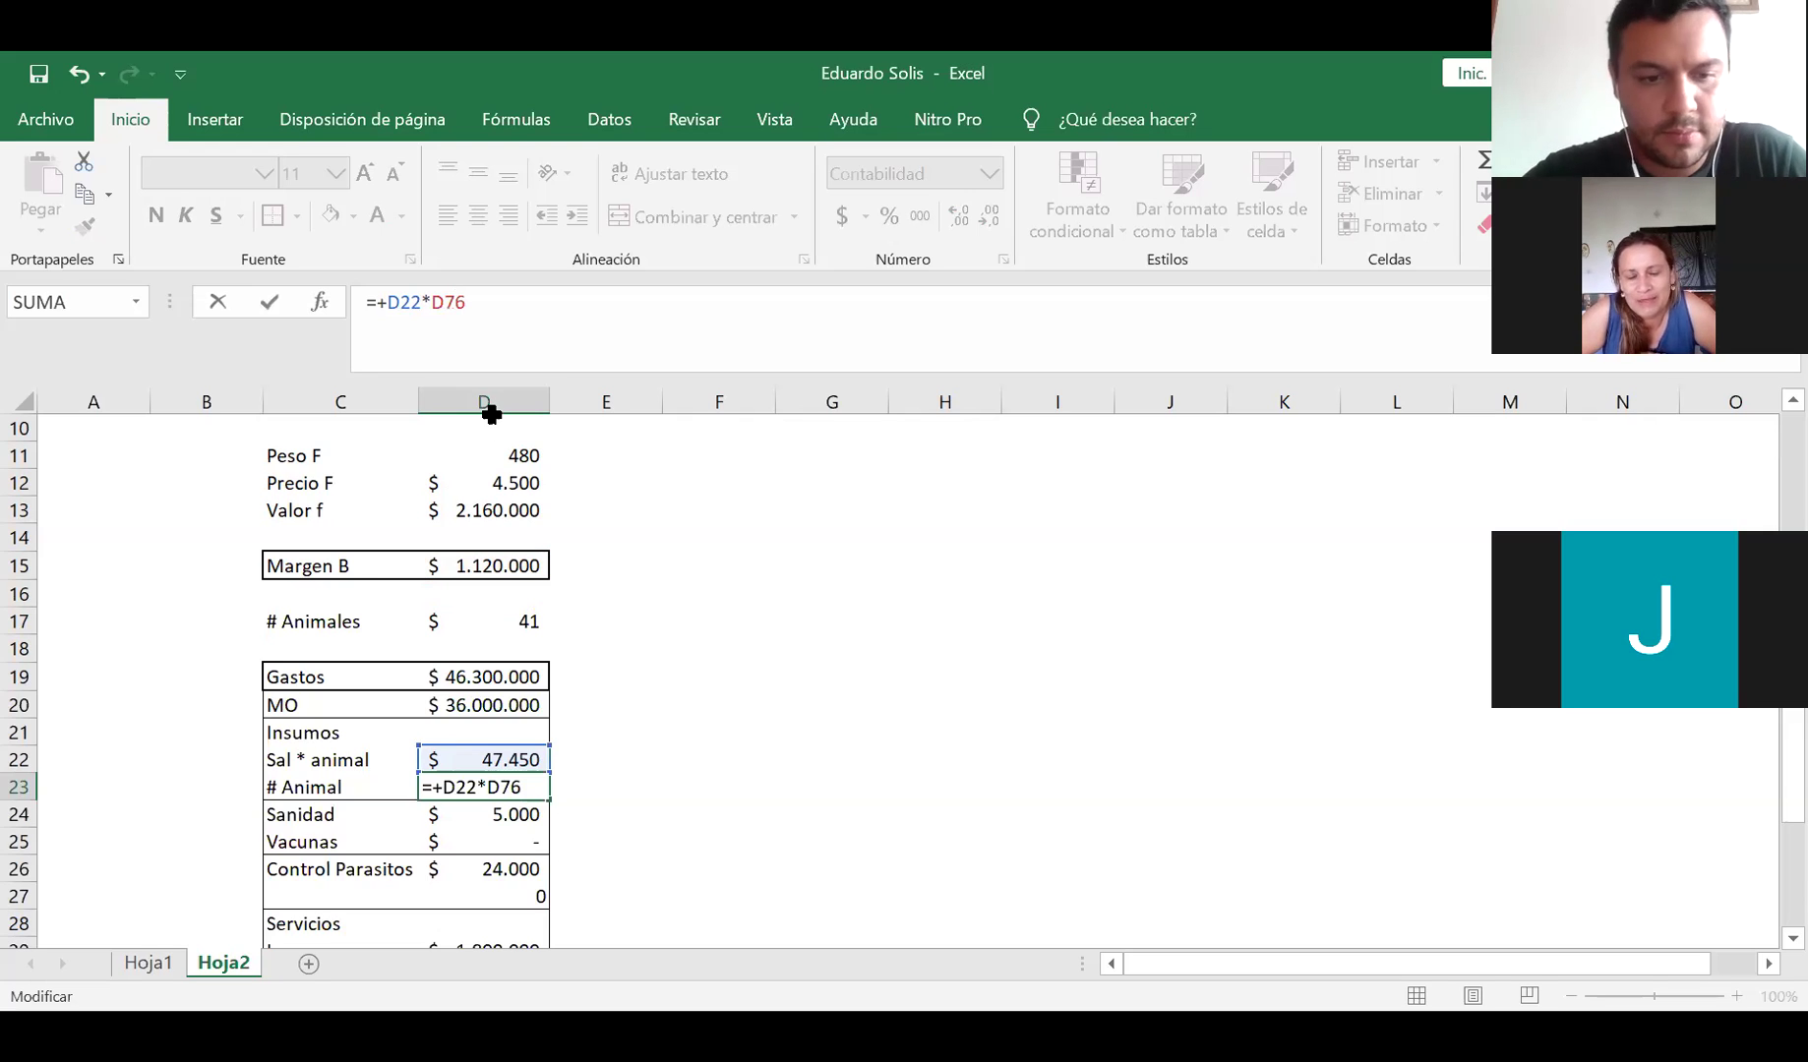
{"action": "key", "text": "BackSpace"}
{"action": "key", "text": "Delete"}
{"action": "type", "text": "17"}
{"action": "key", "text": "Return"}
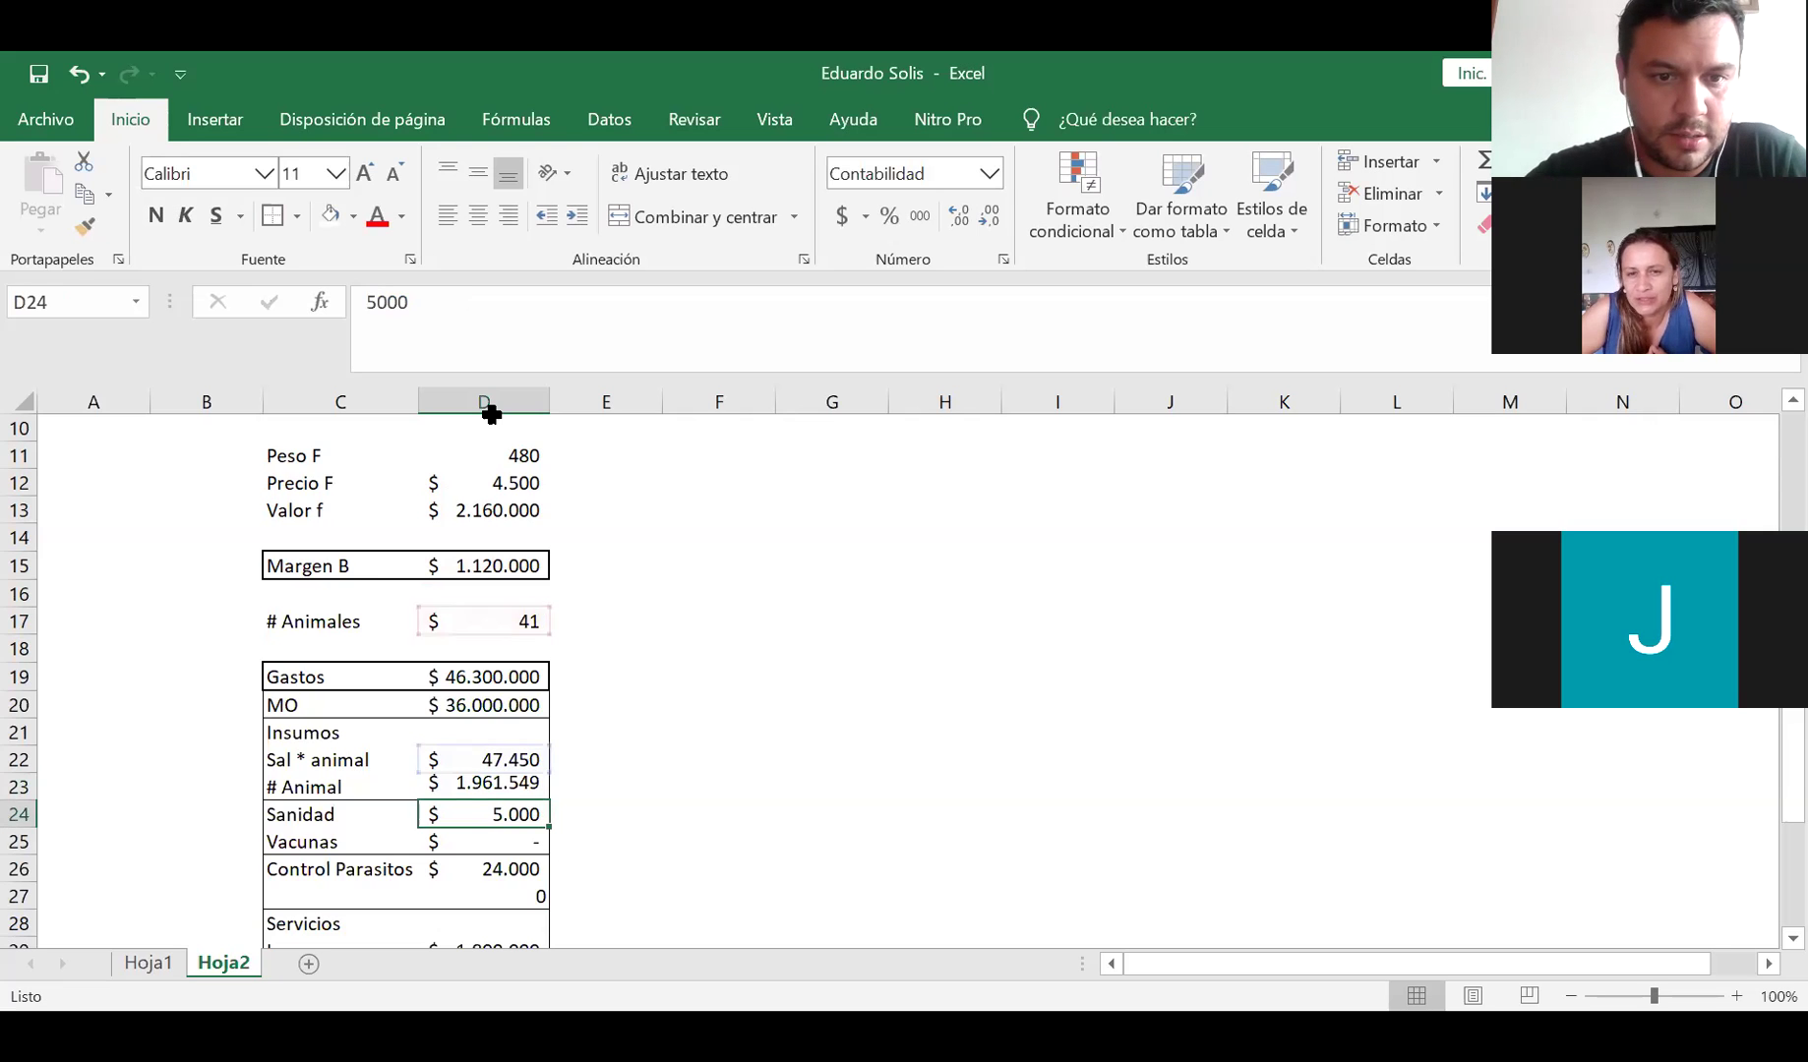
Change the Vacunas formula in D25 to =+D24*D17 and dismiss the circular reference warning
{"action": "scroll", "coordinate": [486, 626], "scroll_direction": "down", "scroll_amount": 1}
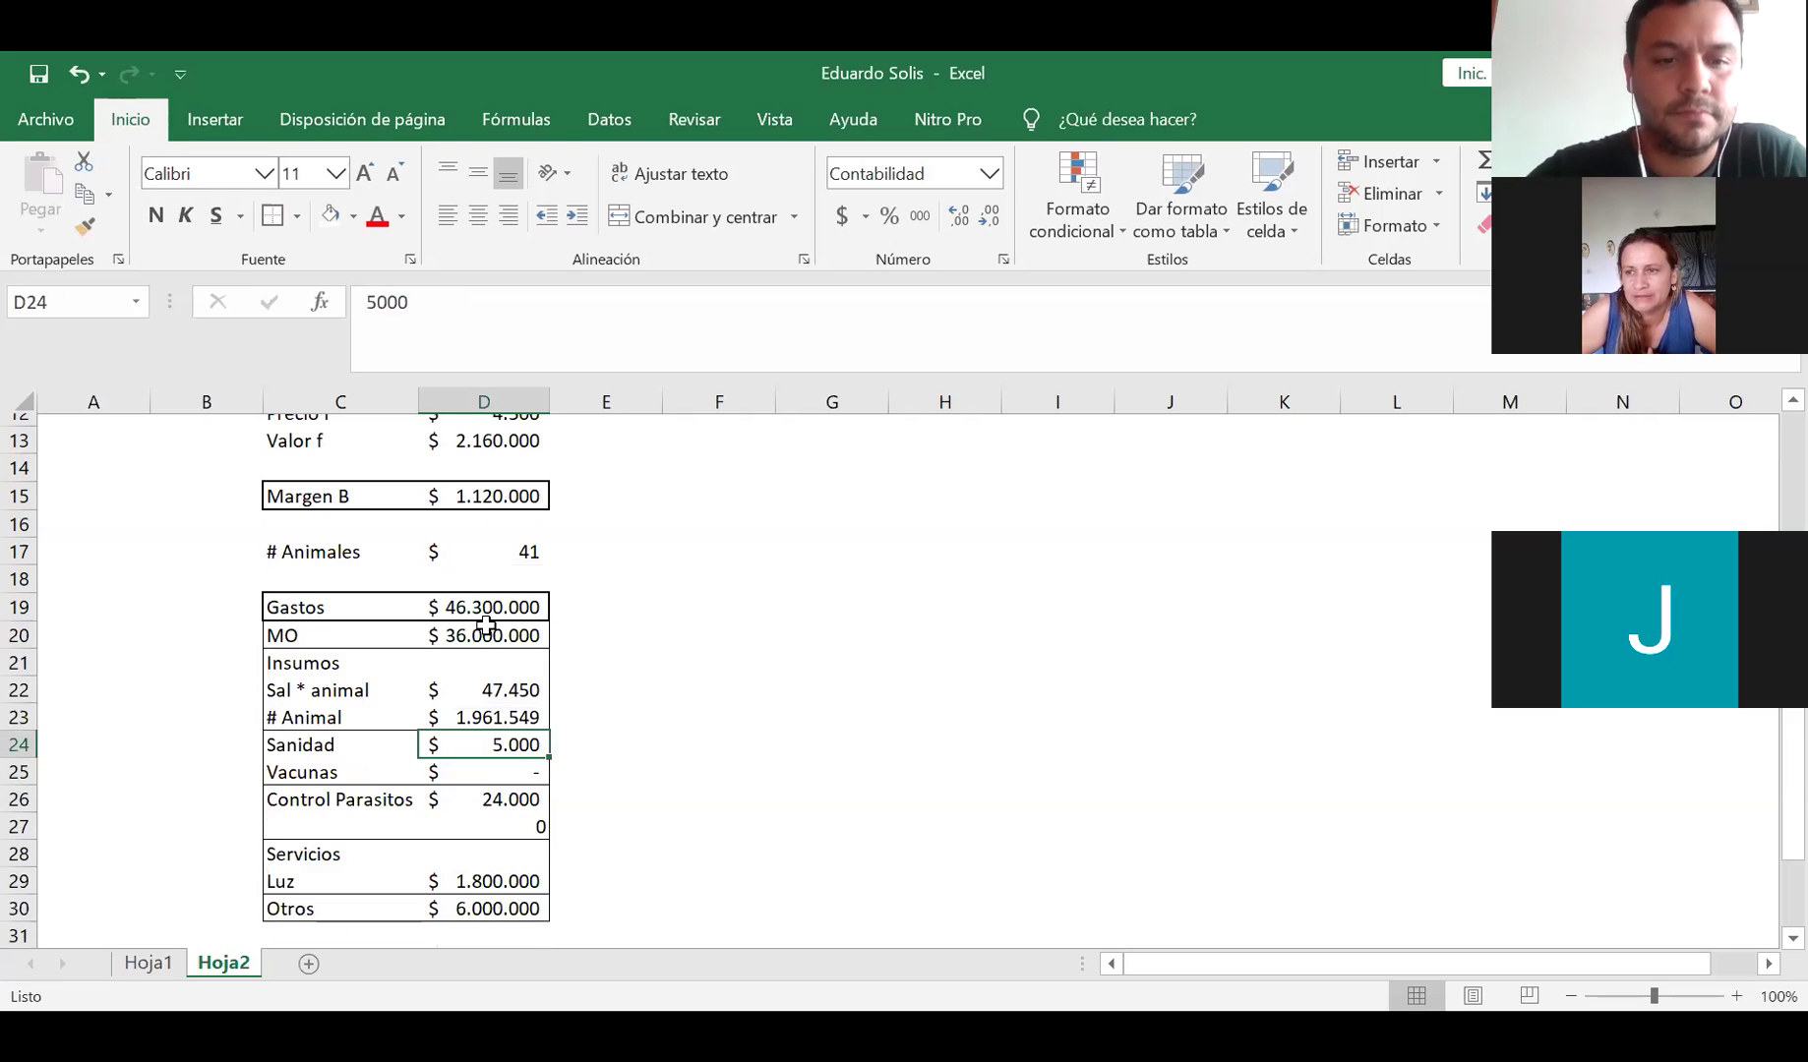
{"action": "left_click", "coordinate": [501, 758]}
{"action": "left_click", "coordinate": [448, 305]}
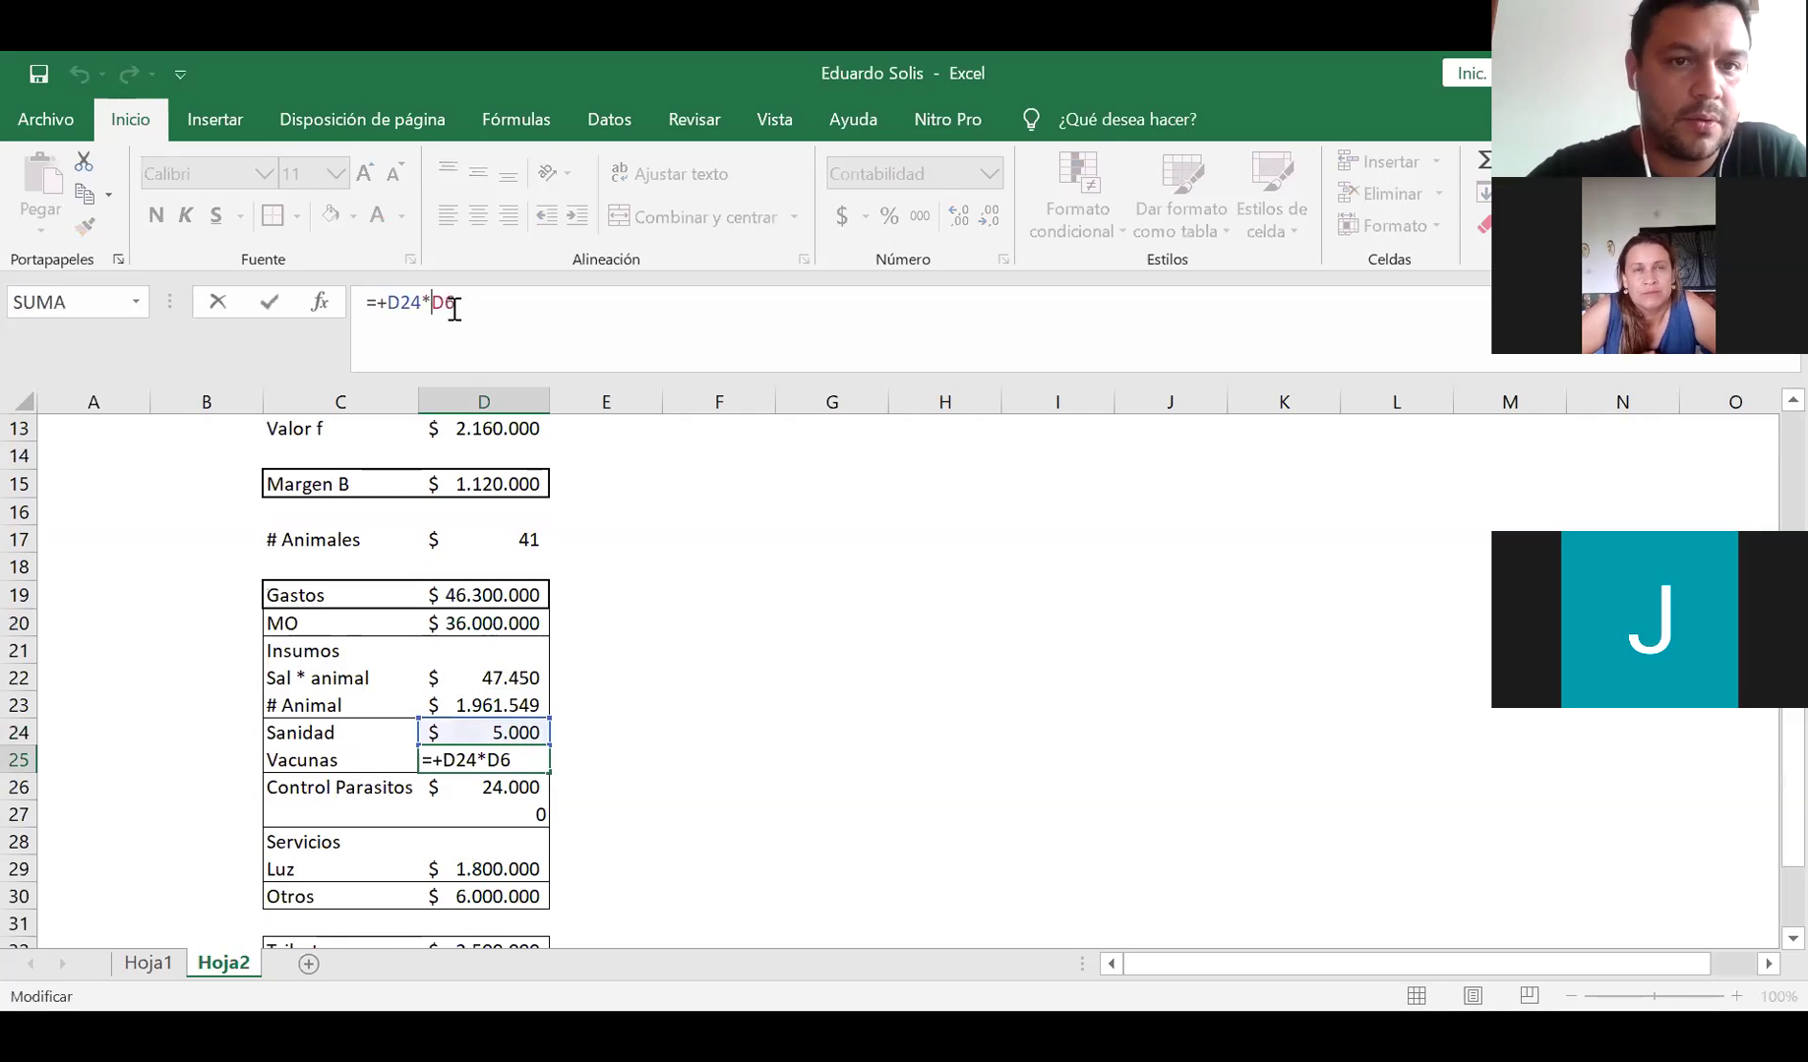
{"action": "type", "text": "1"}
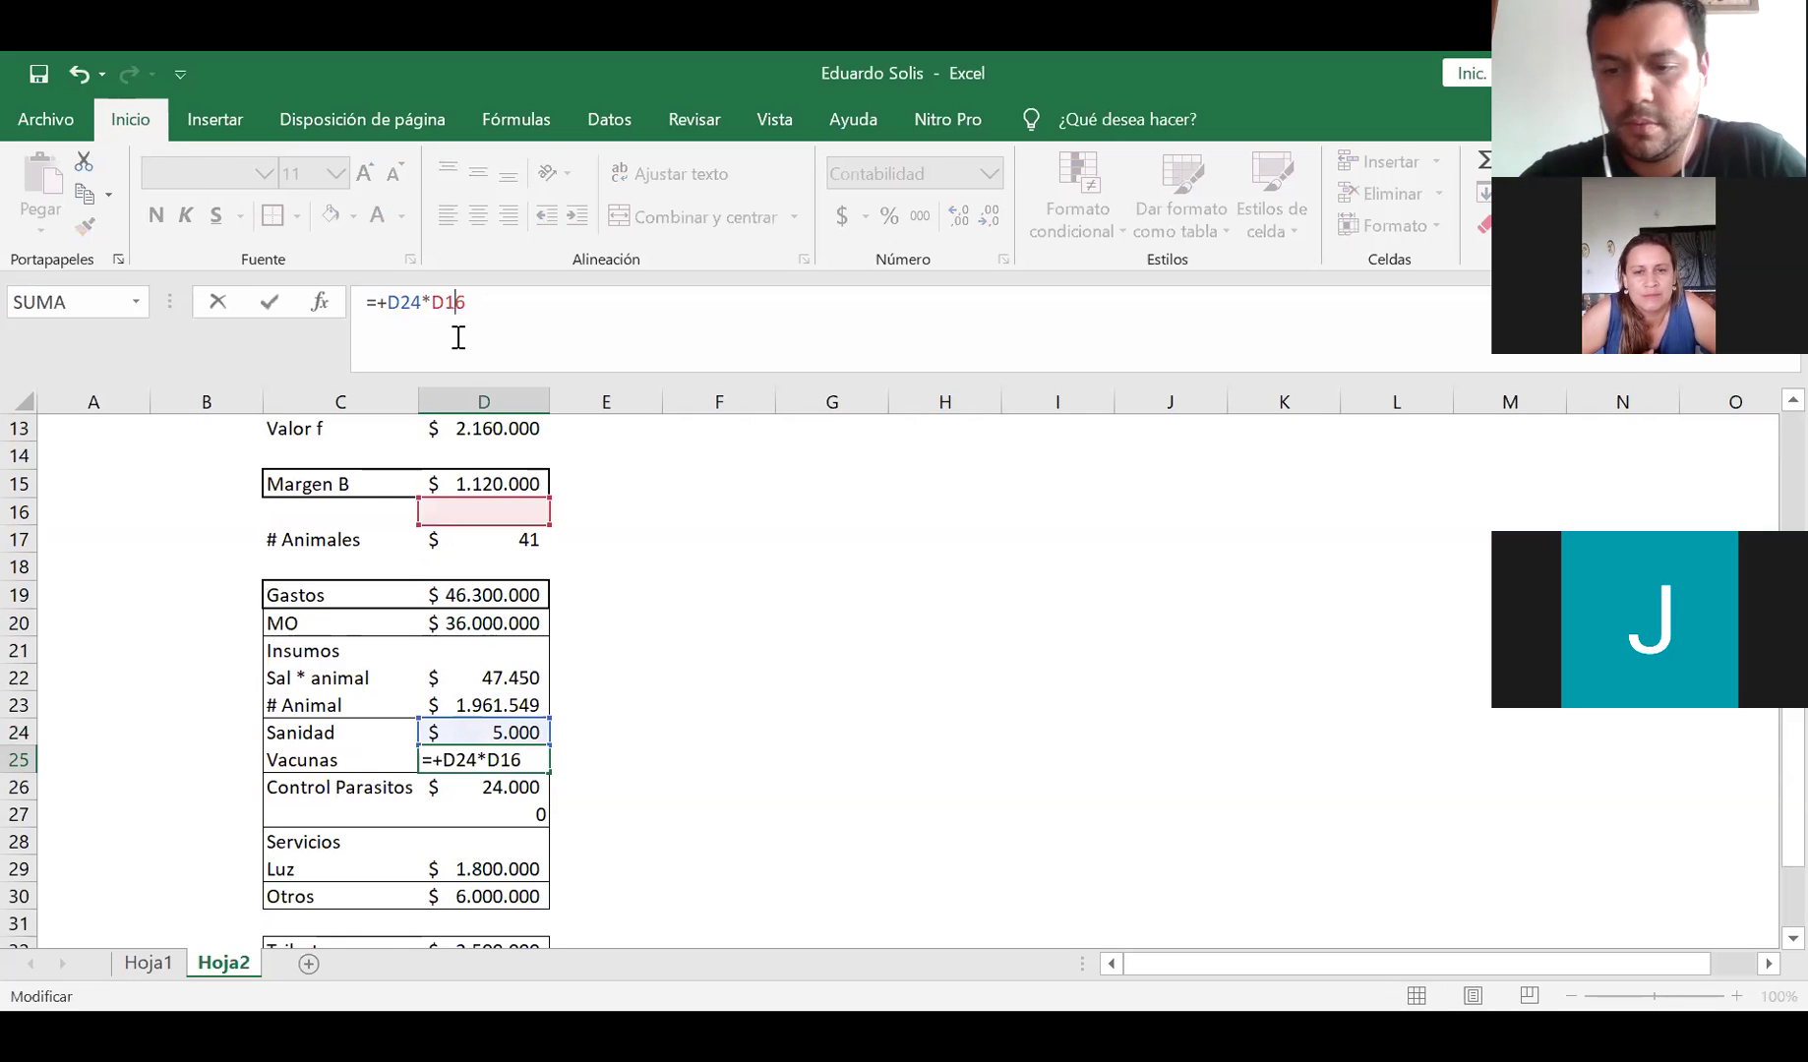
{"action": "key", "text": "Delete"}
{"action": "type", "text": "7"}
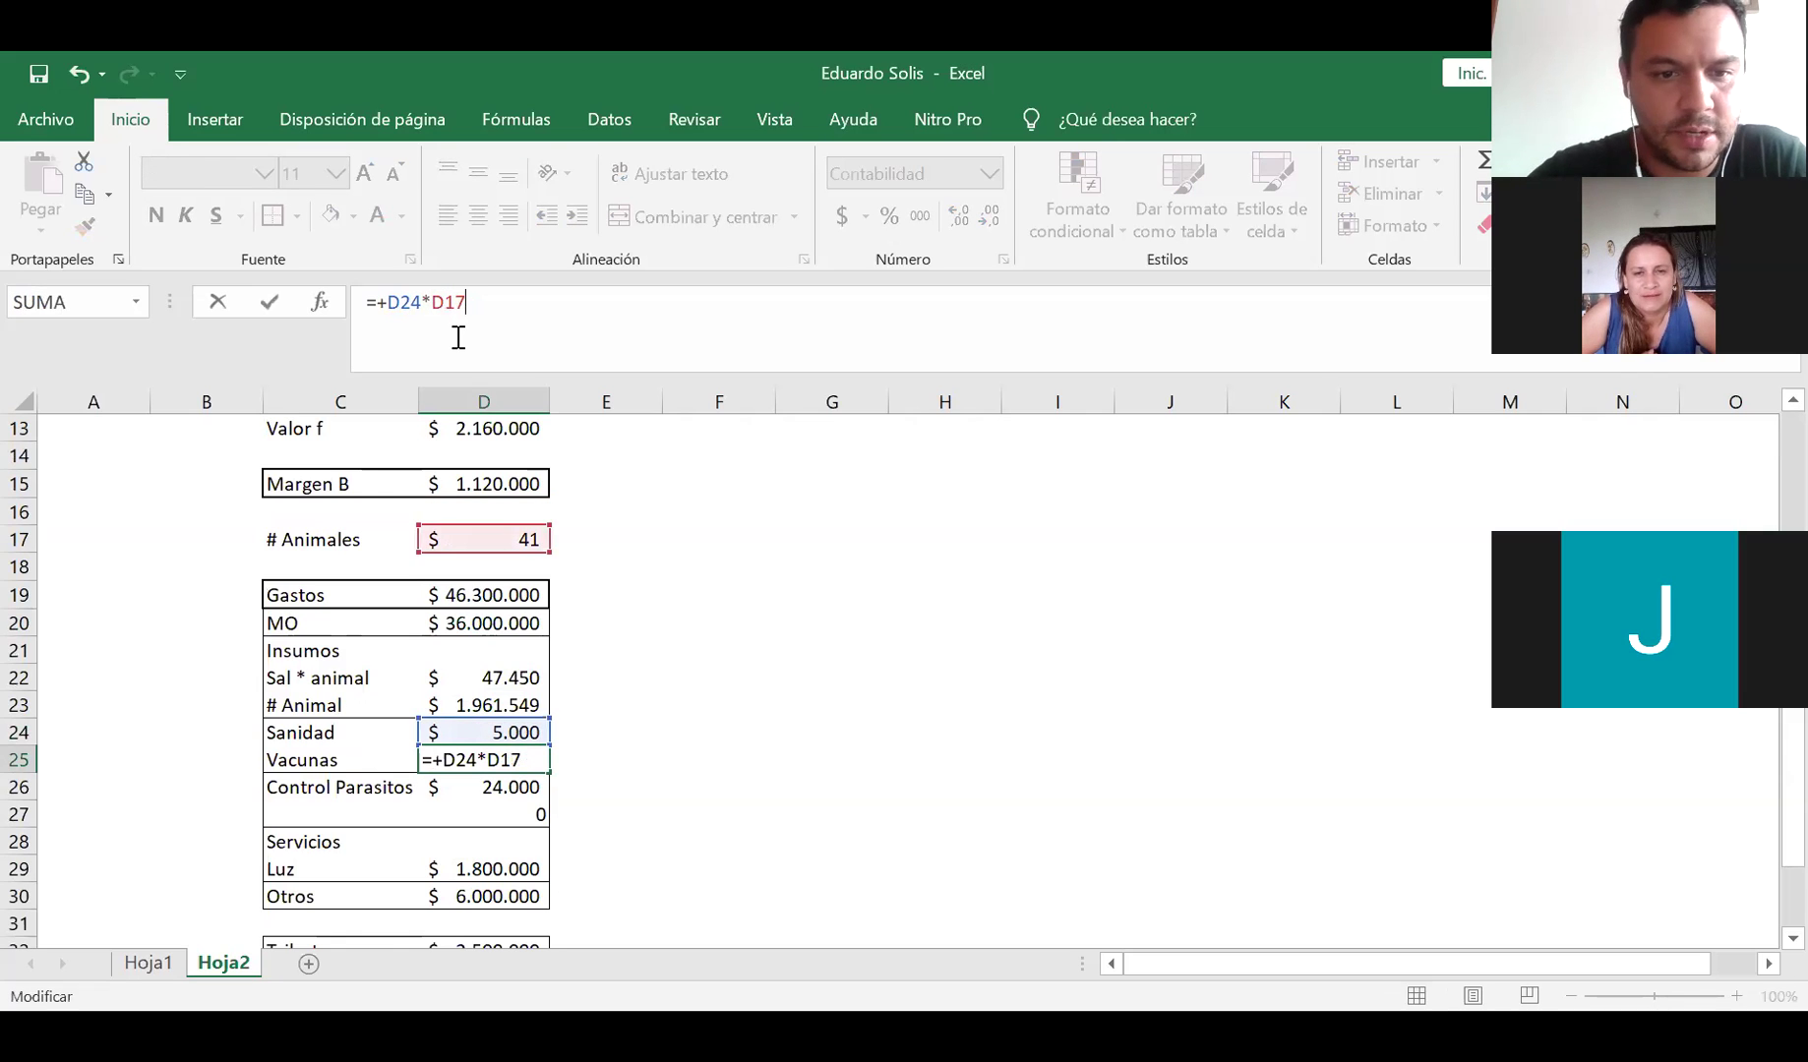
{"action": "key", "text": "Return"}
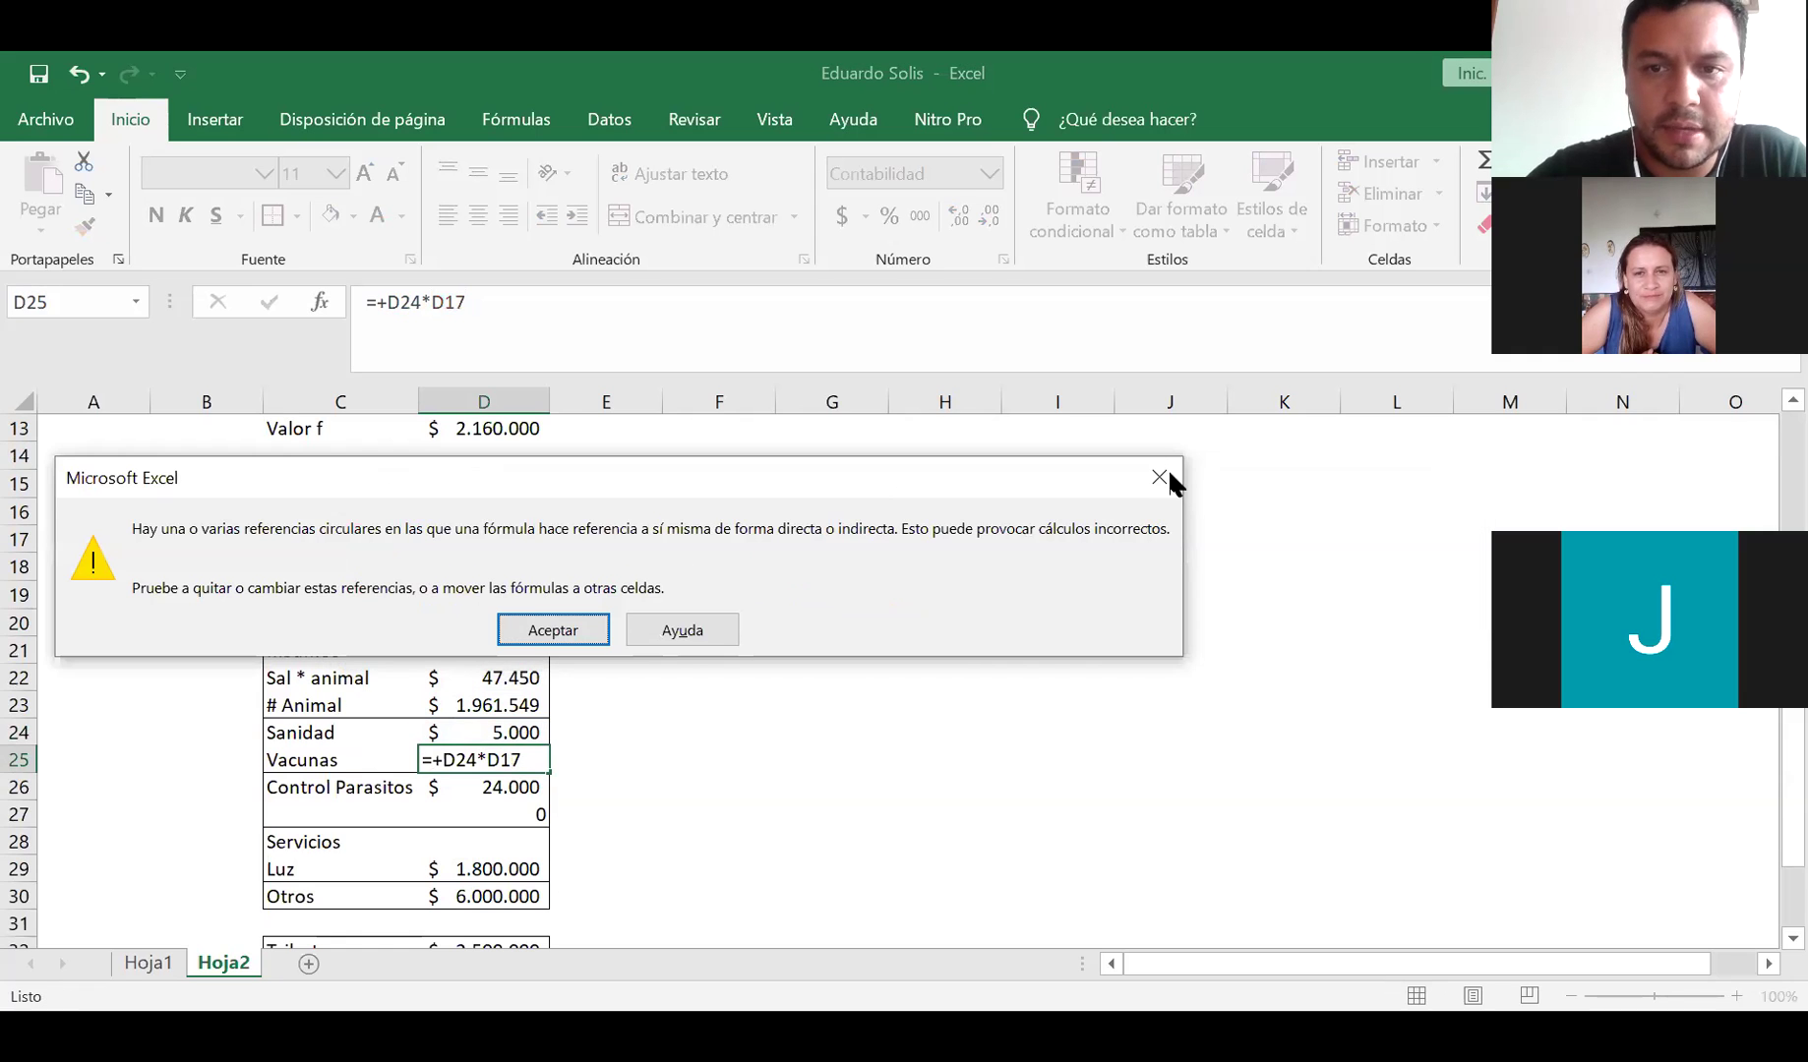
{"action": "left_click", "coordinate": [1159, 479]}
Replace the # Animales formula in D17 with its calculated value by copying the cell and pasting values only over it
{"action": "left_click", "coordinate": [514, 547]}
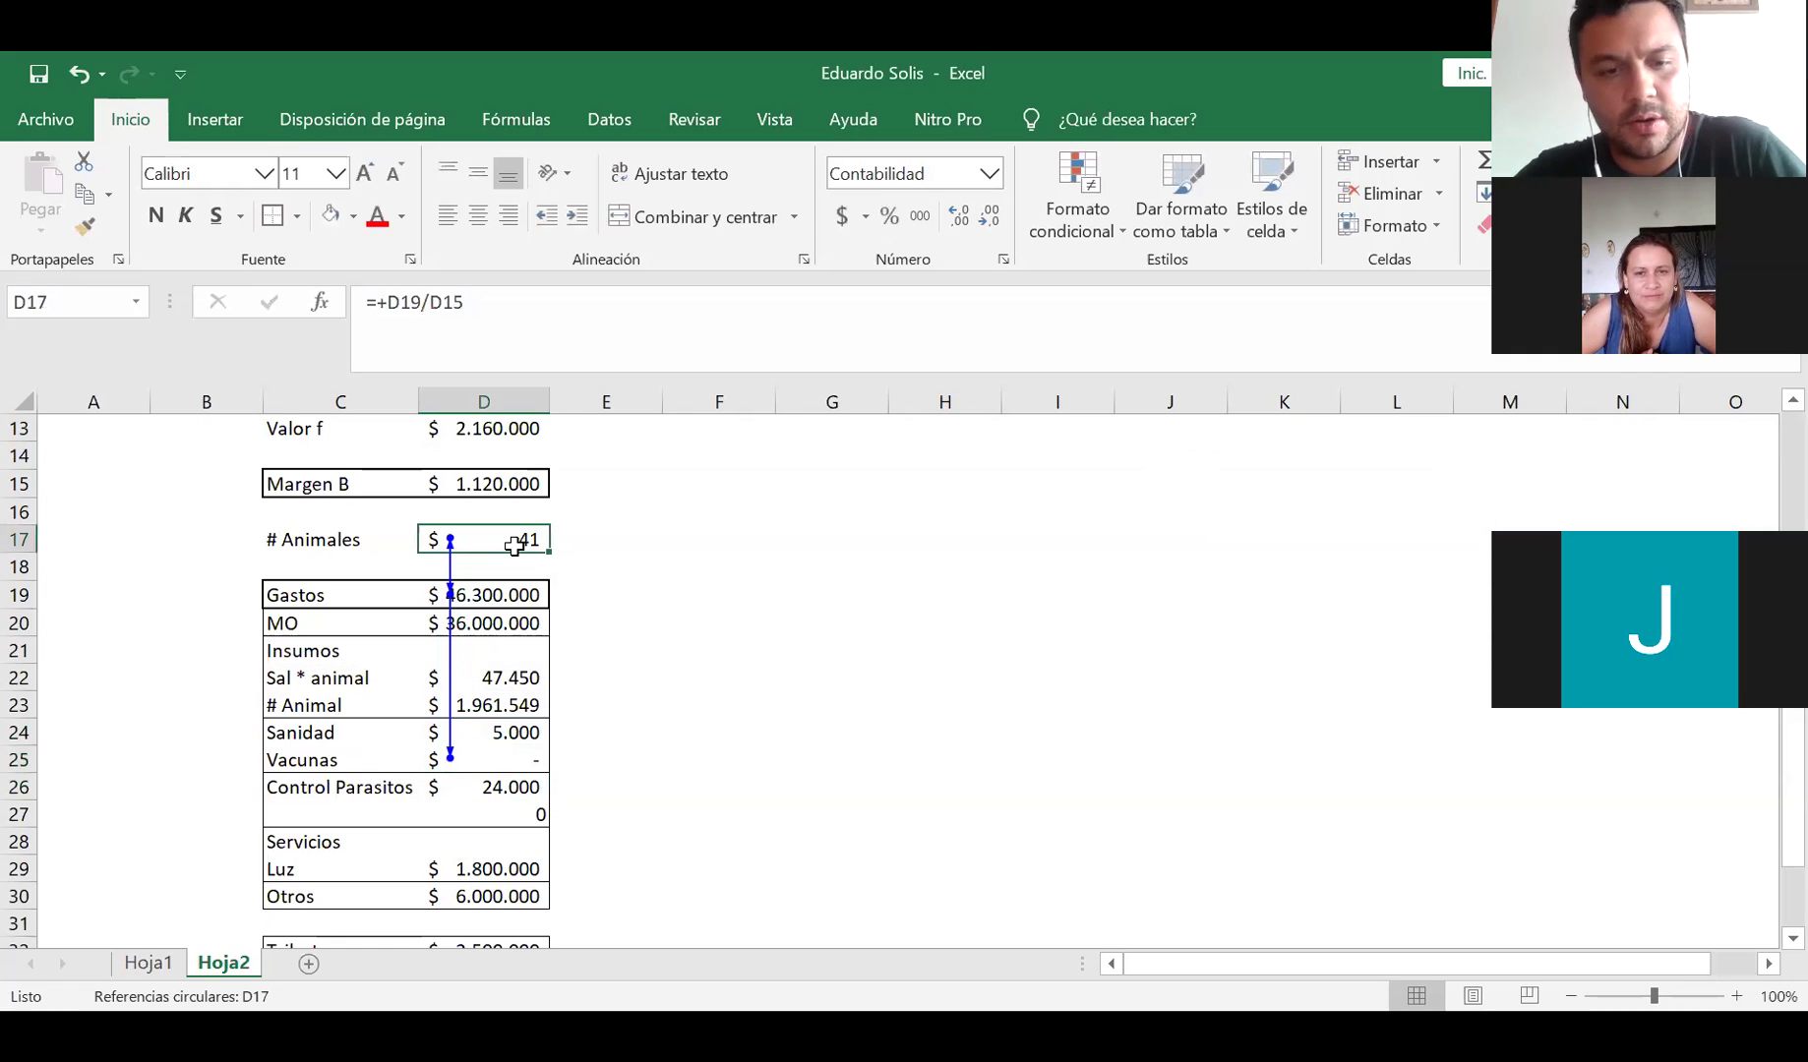
{"action": "key", "text": "ctrl+c"}
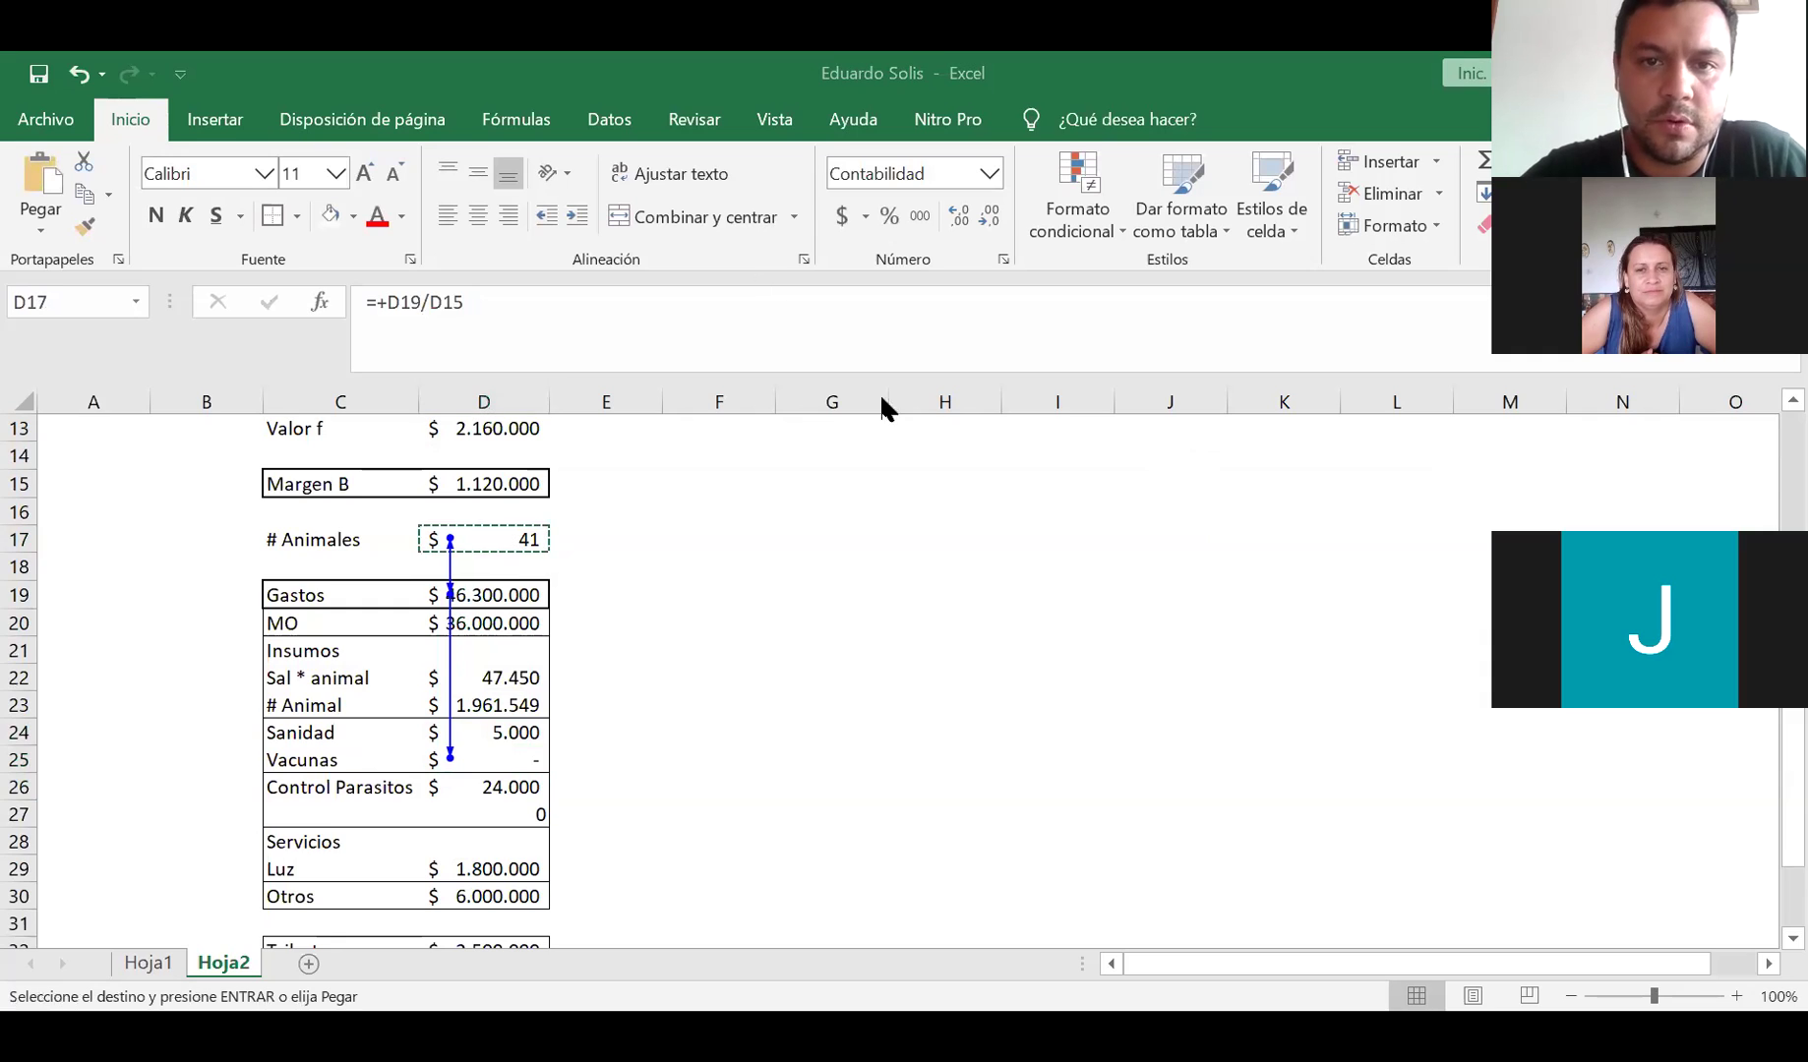
{"action": "left_click", "coordinate": [522, 542]}
{"action": "key", "text": "ctrl+v"}
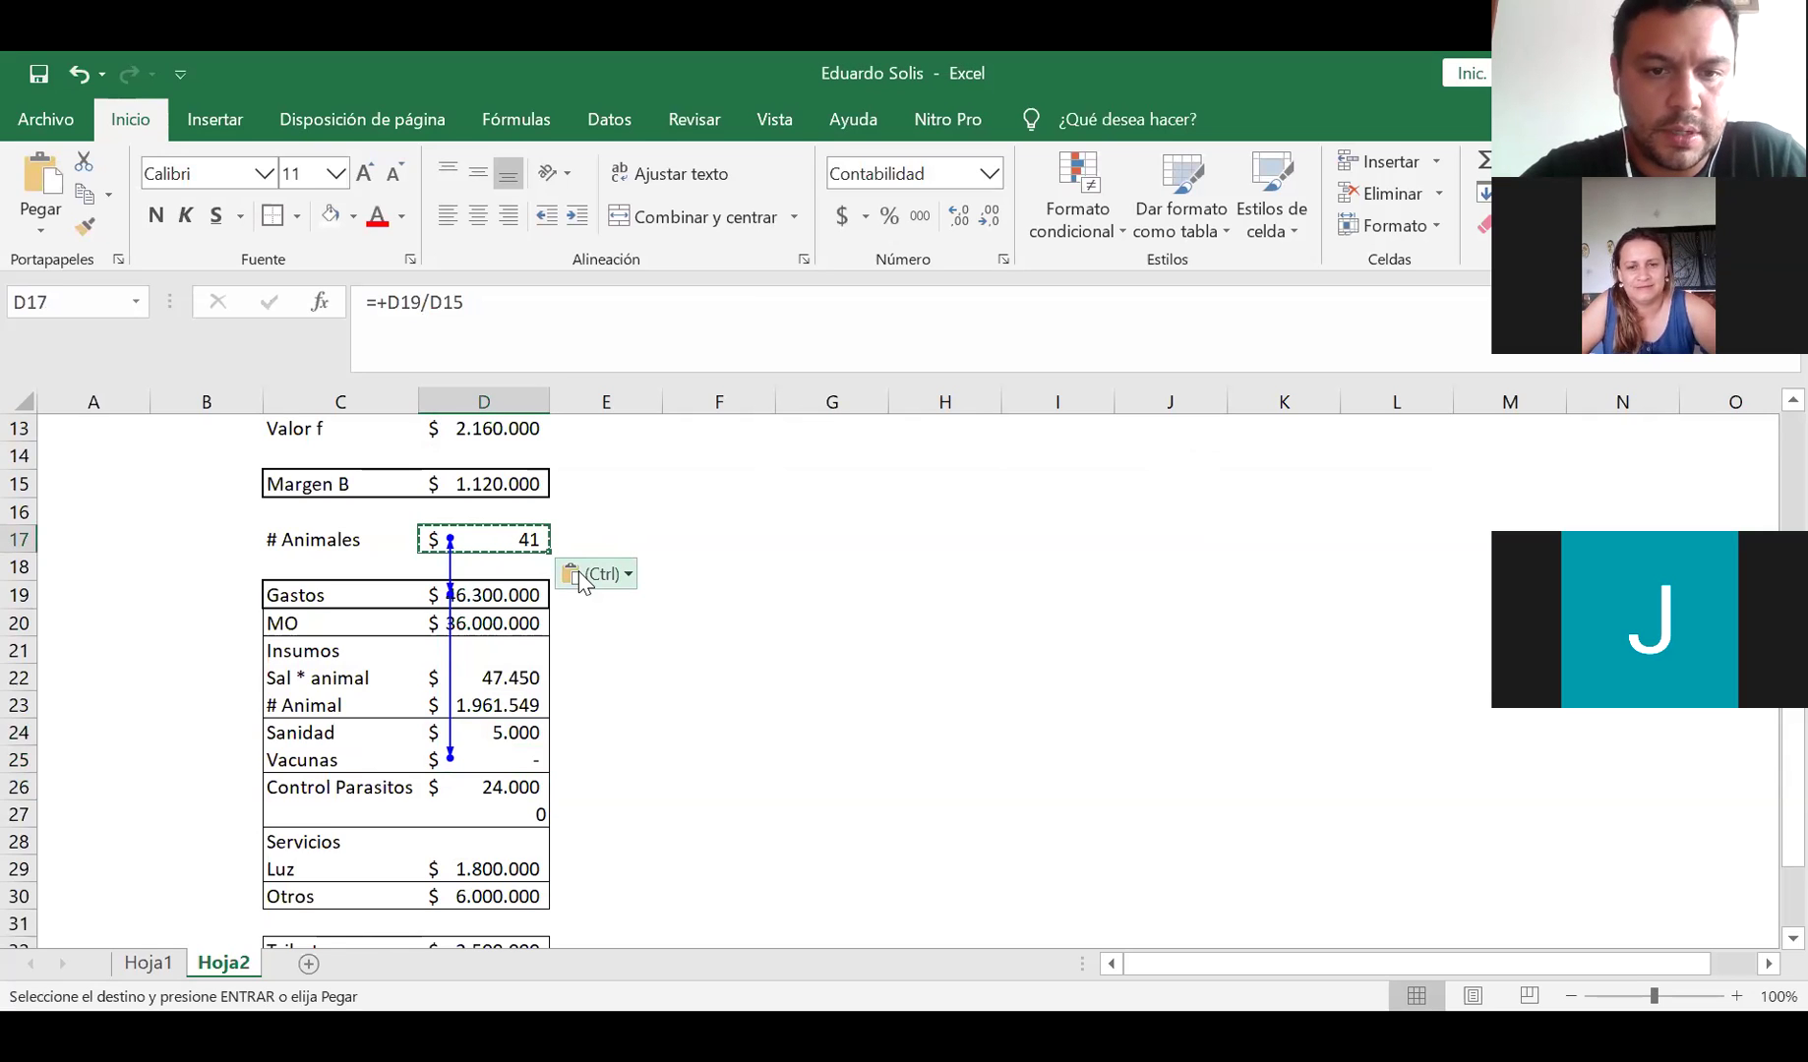
{"action": "key", "text": "ctrl+v"}
{"action": "key", "text": "Escape"}
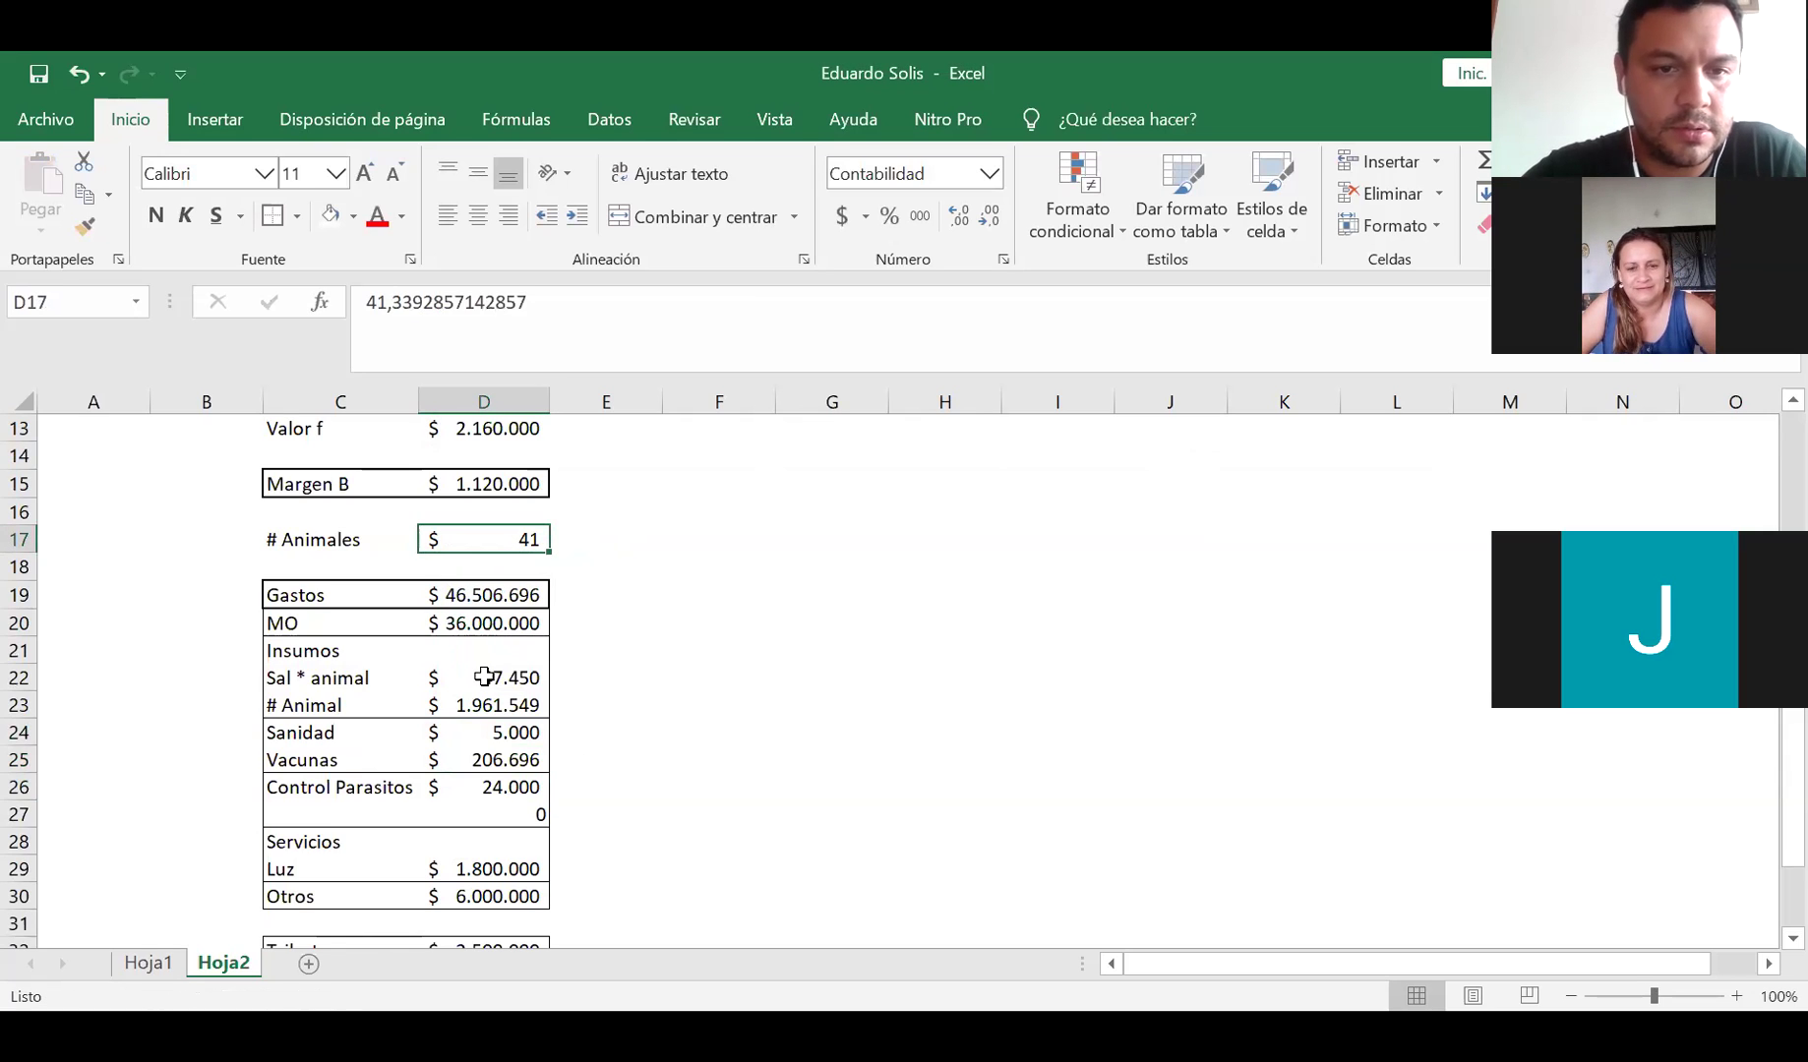
Correct the Control Parasitos cost formula in D27 to =+D26*D17 so it uses the # Animales count
{"action": "left_click", "coordinate": [484, 812]}
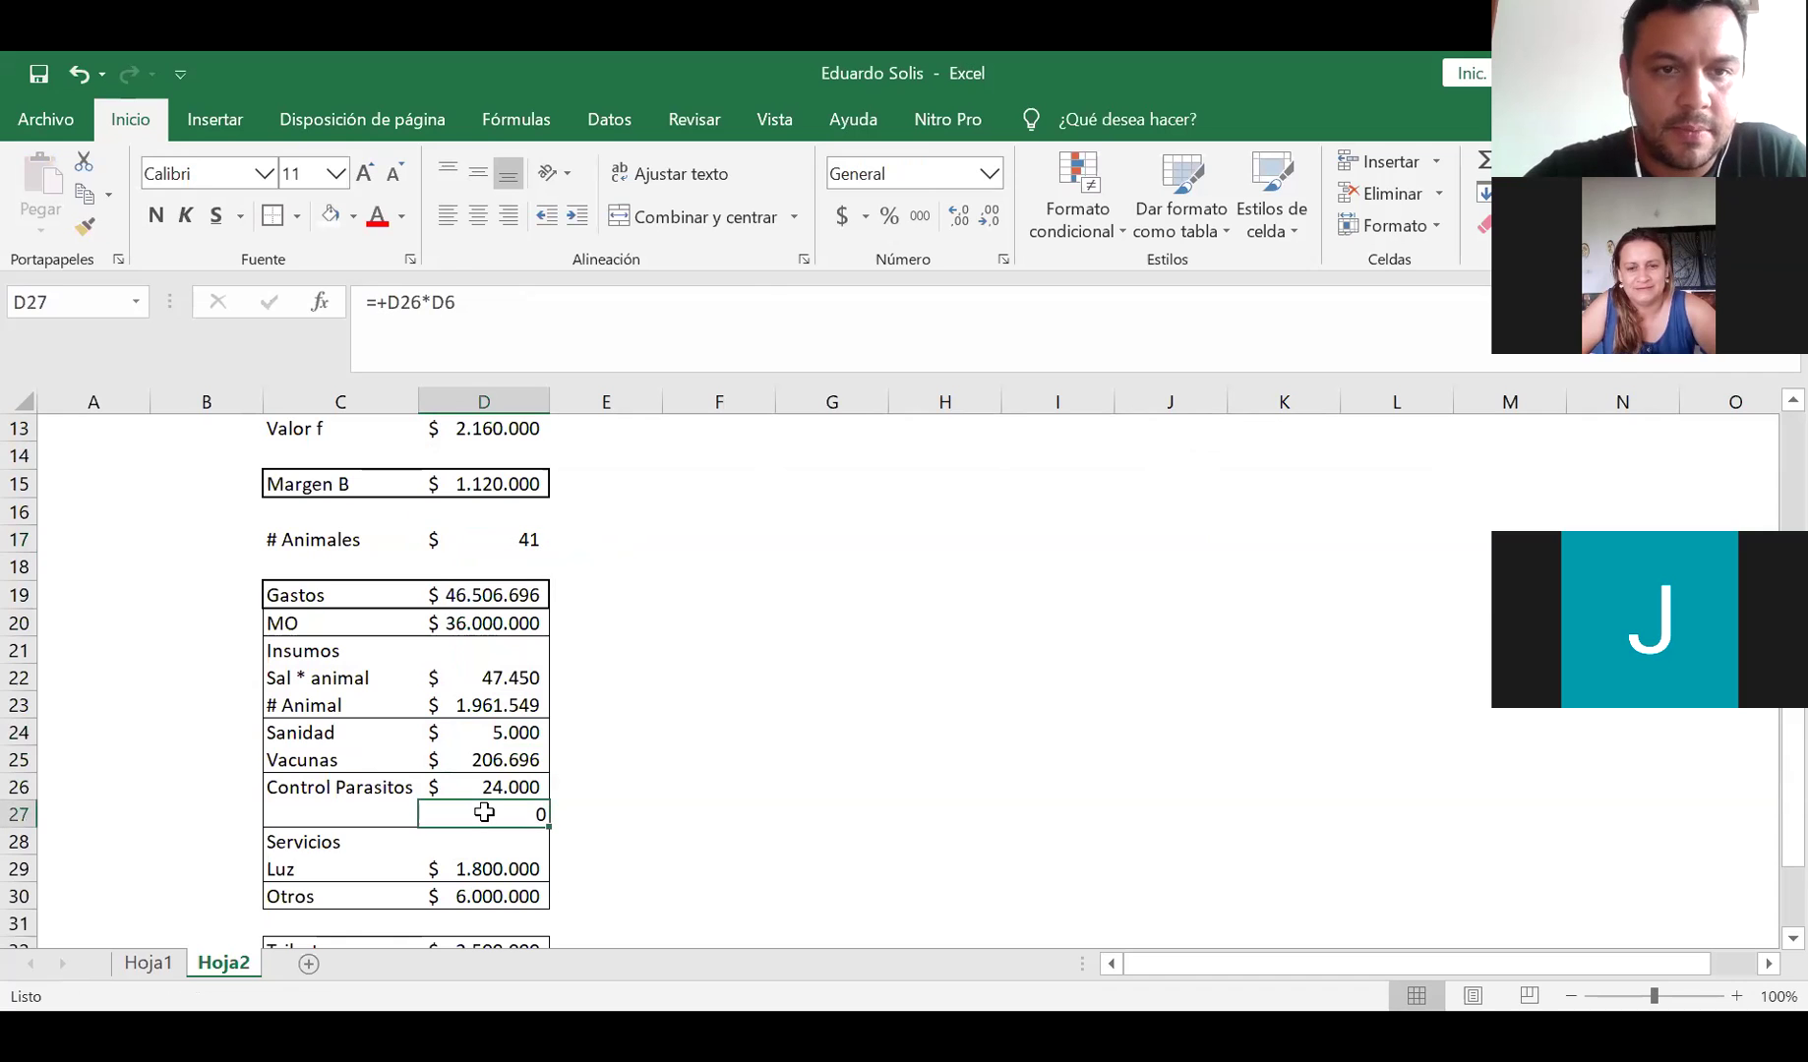
{"action": "left_click", "coordinate": [453, 305]}
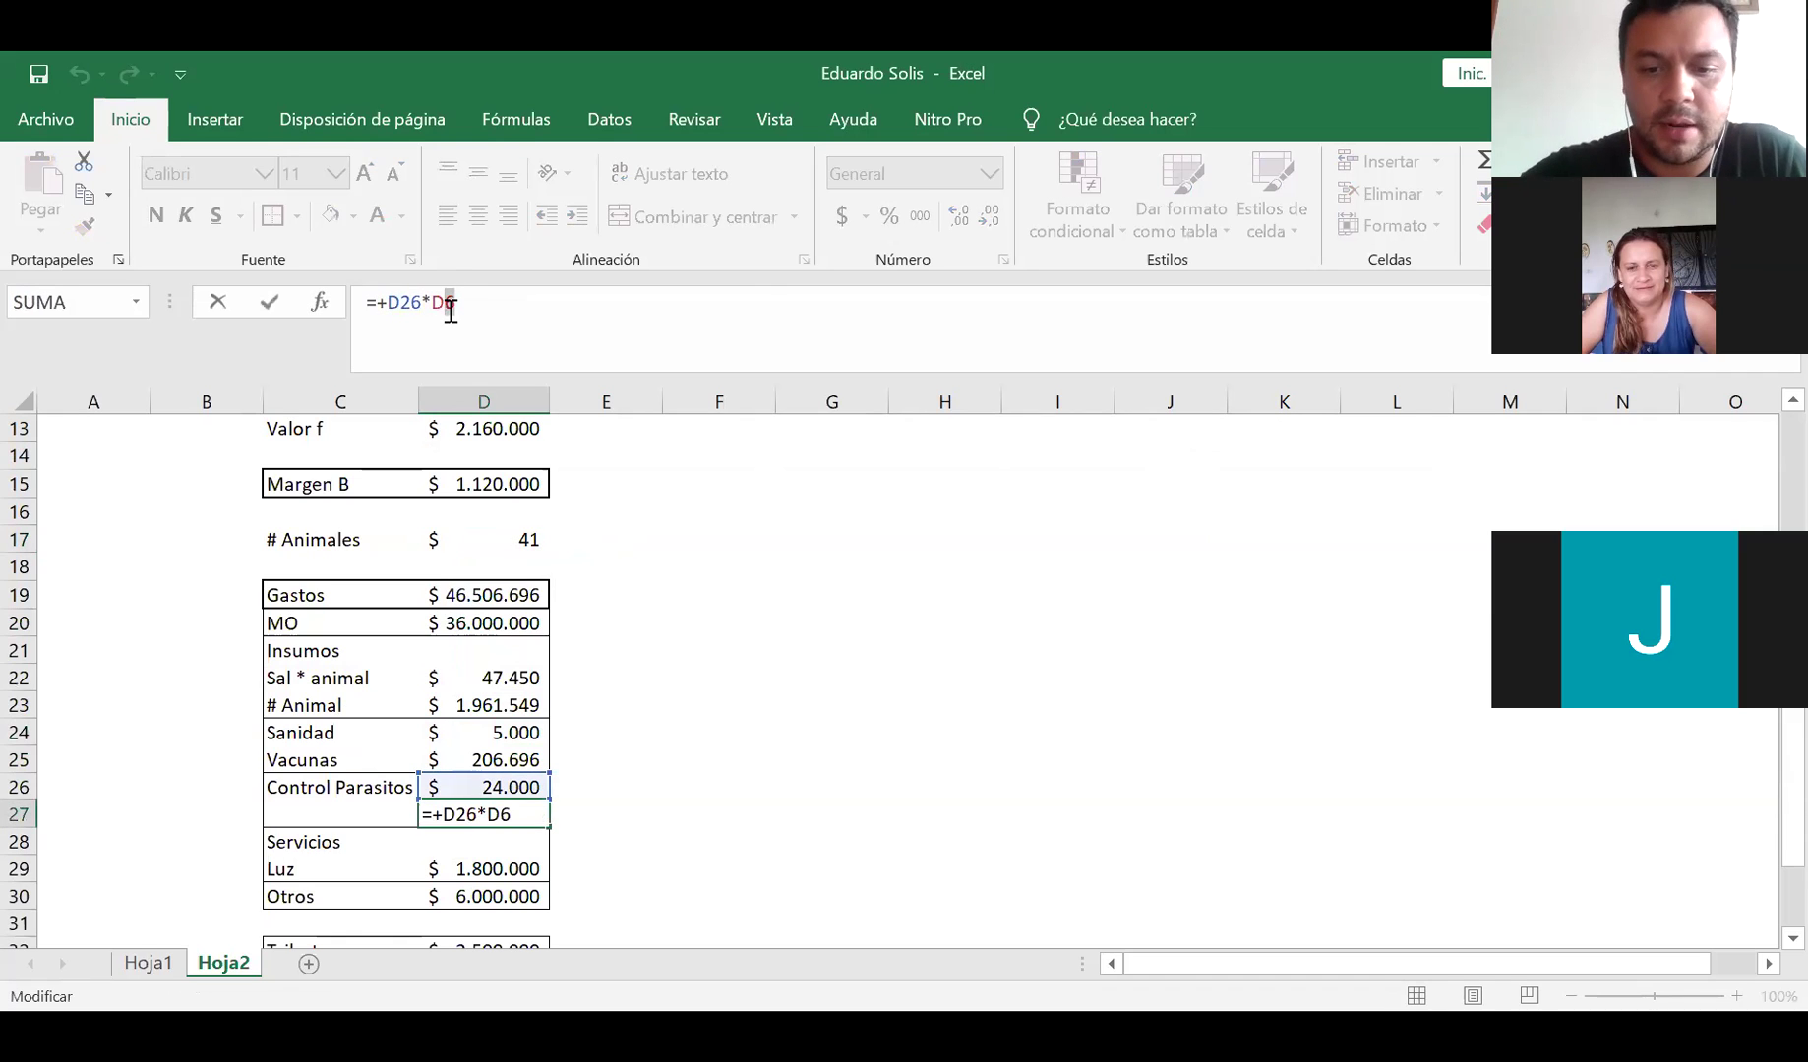
{"action": "type", "text": "17"}
{"action": "key", "text": "Return"}
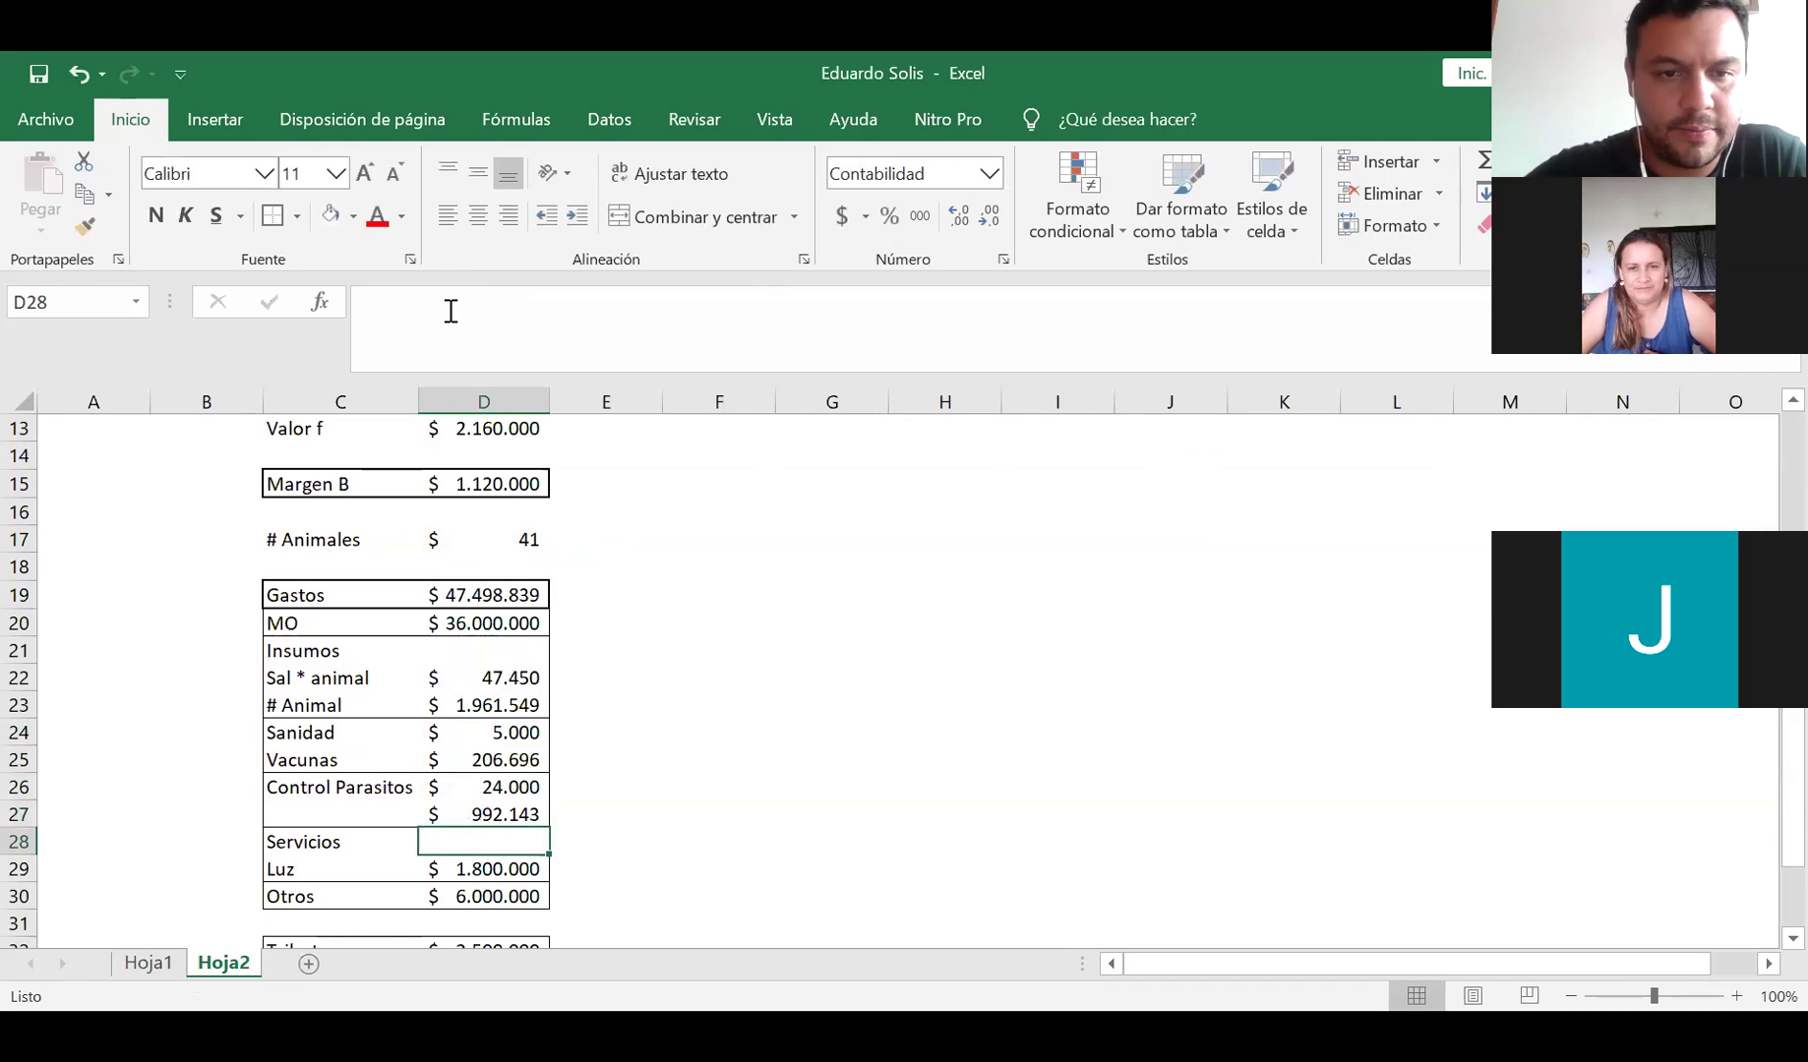
Examine the Gastos total formula in D19, the itemised Insumos rows and the # Animales value
{"action": "left_click", "coordinate": [484, 596]}
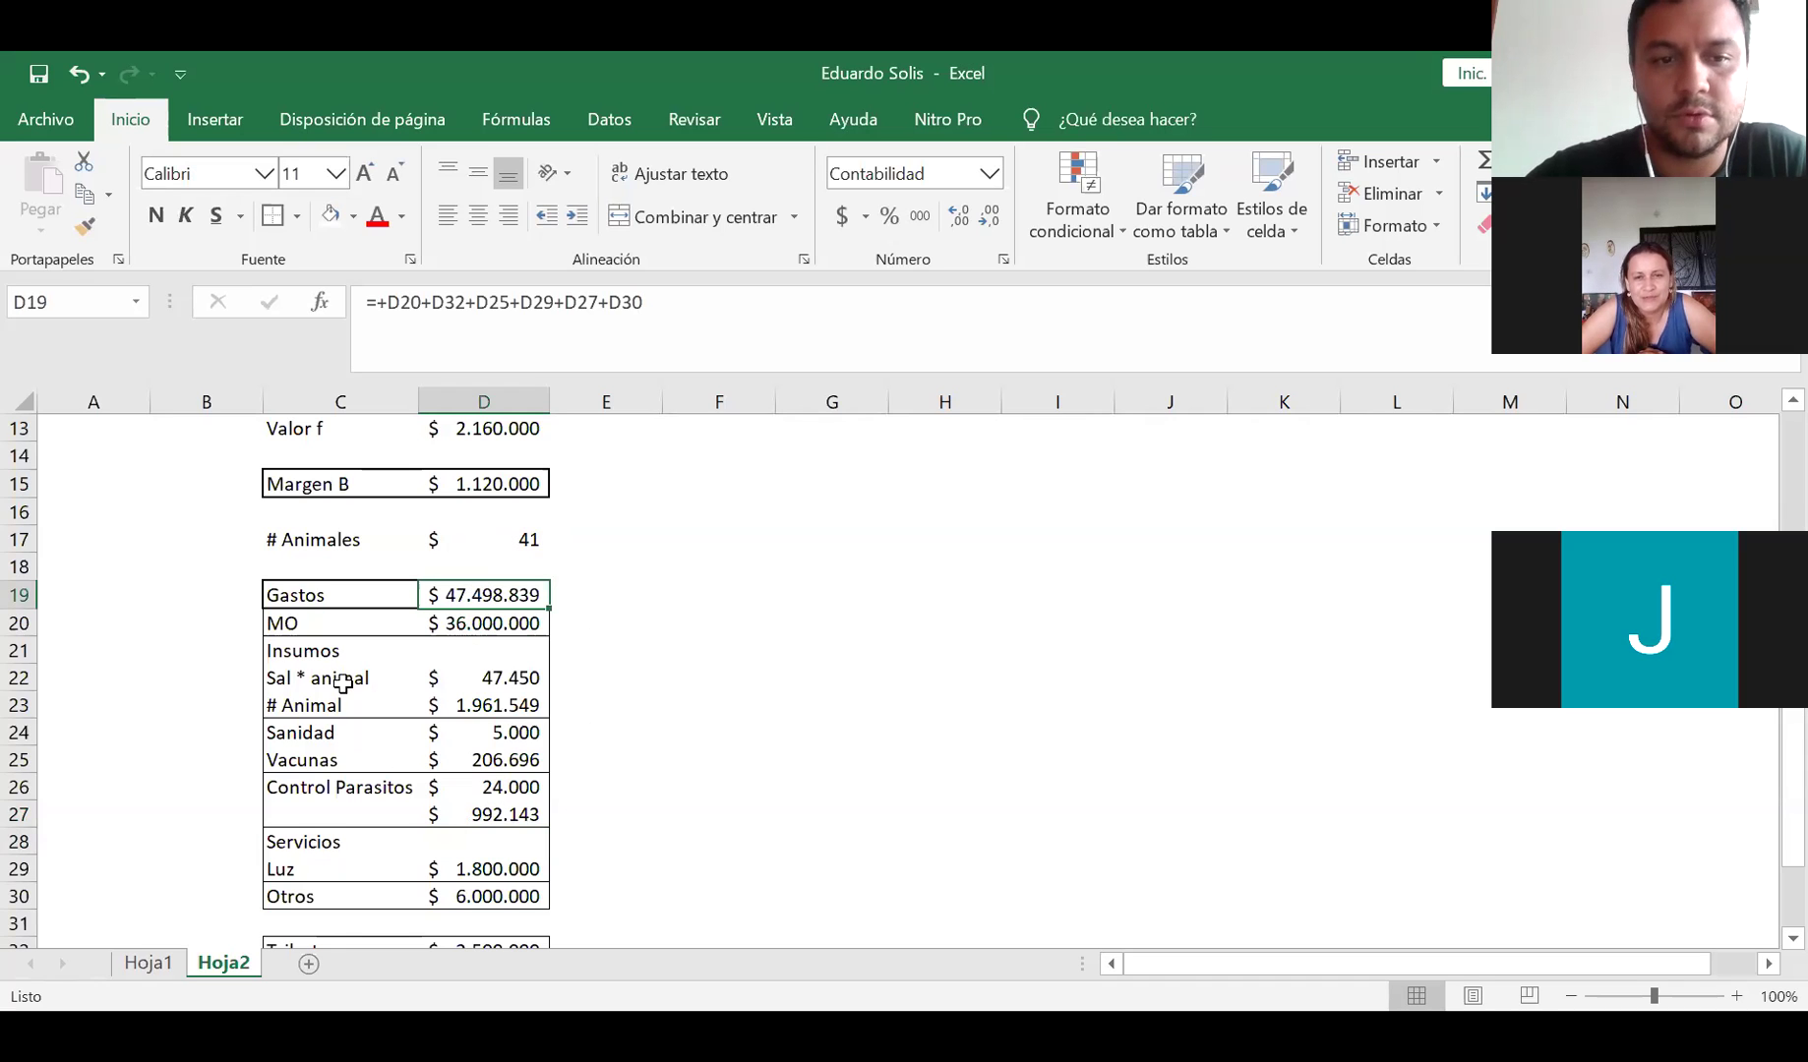
{"action": "left_click_drag", "start_coordinate": [241, 678], "coordinate": [606, 733]}
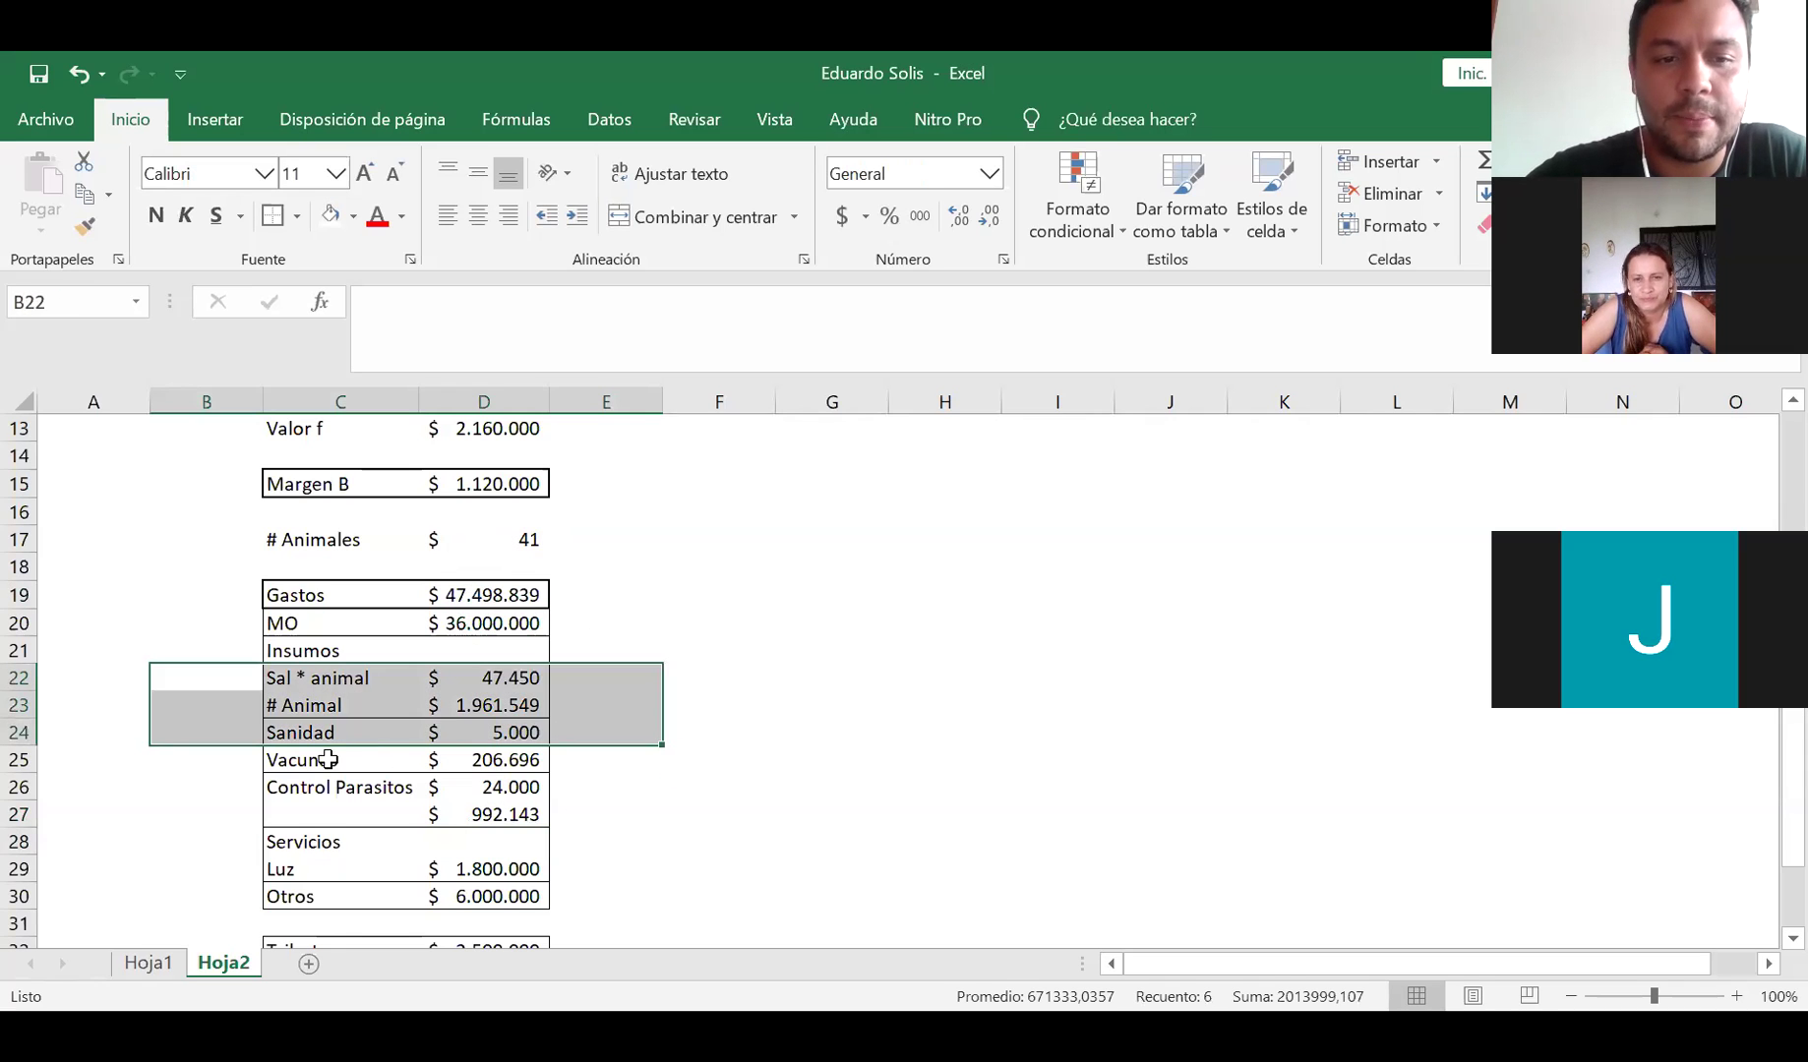
{"action": "left_click_drag", "start_coordinate": [214, 767], "coordinate": [495, 810]}
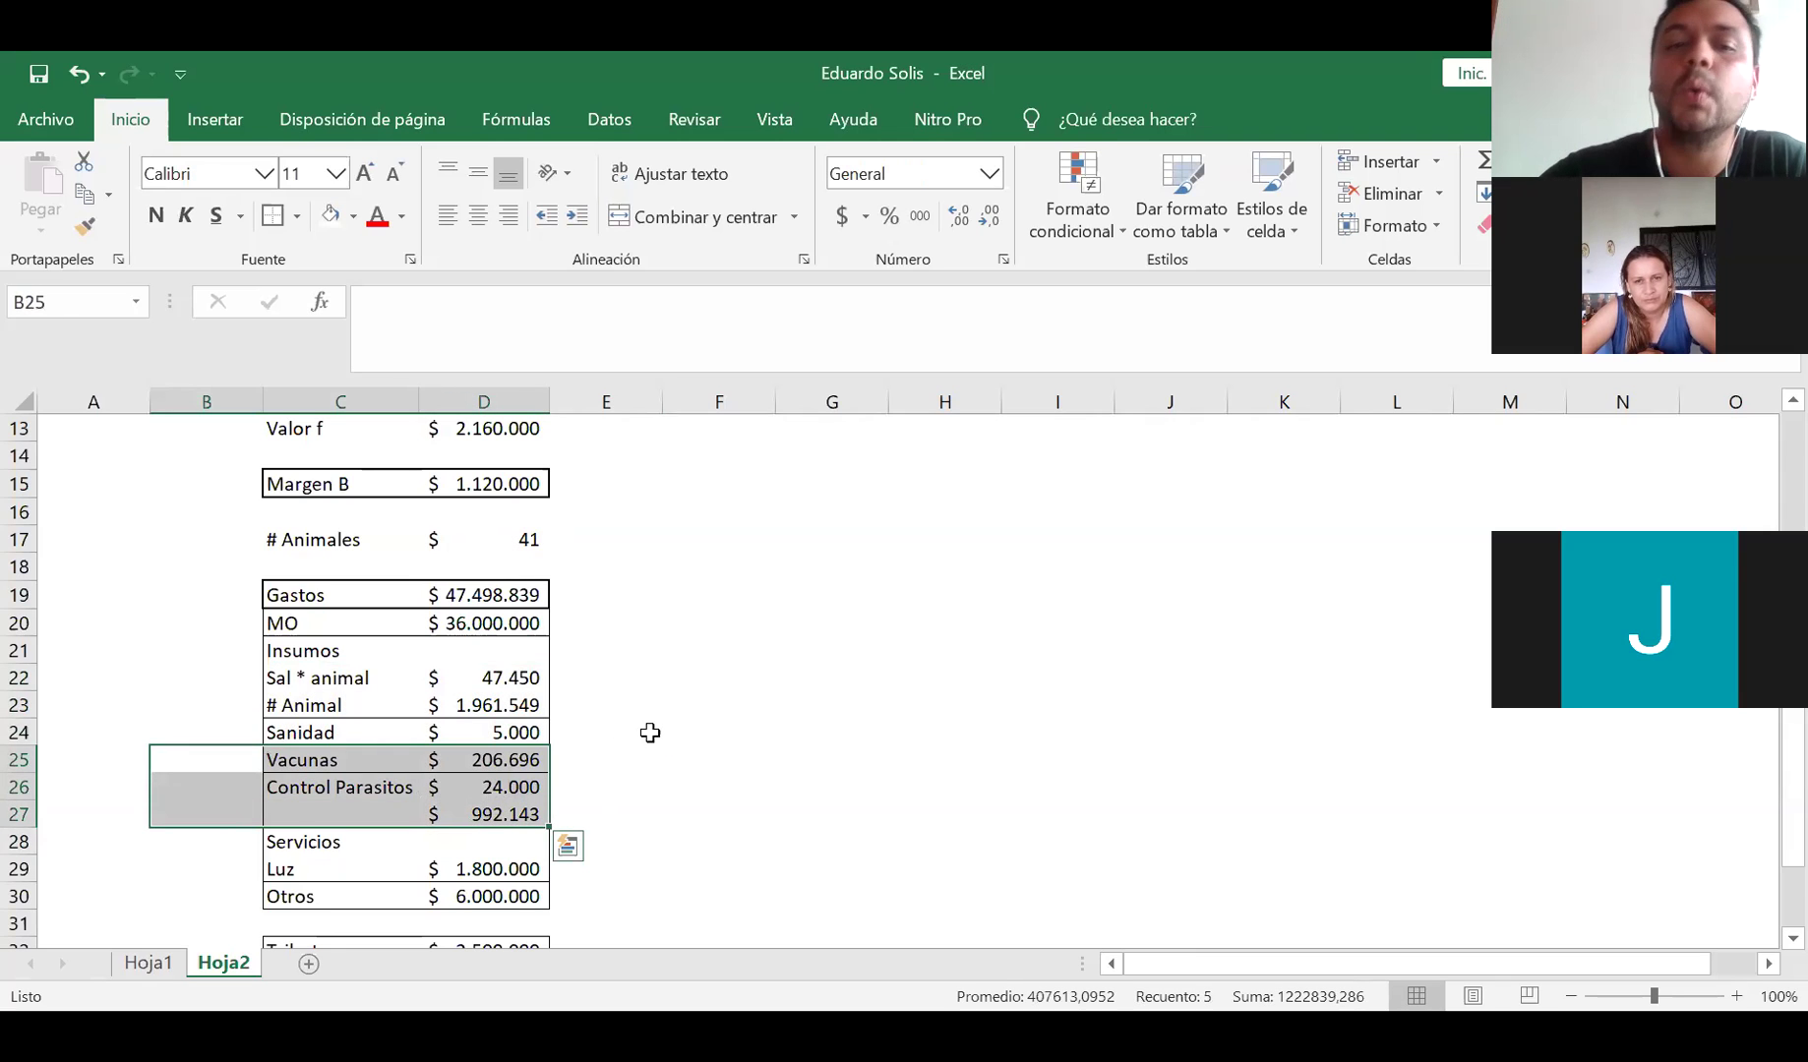
{"action": "left_click", "coordinate": [610, 602]}
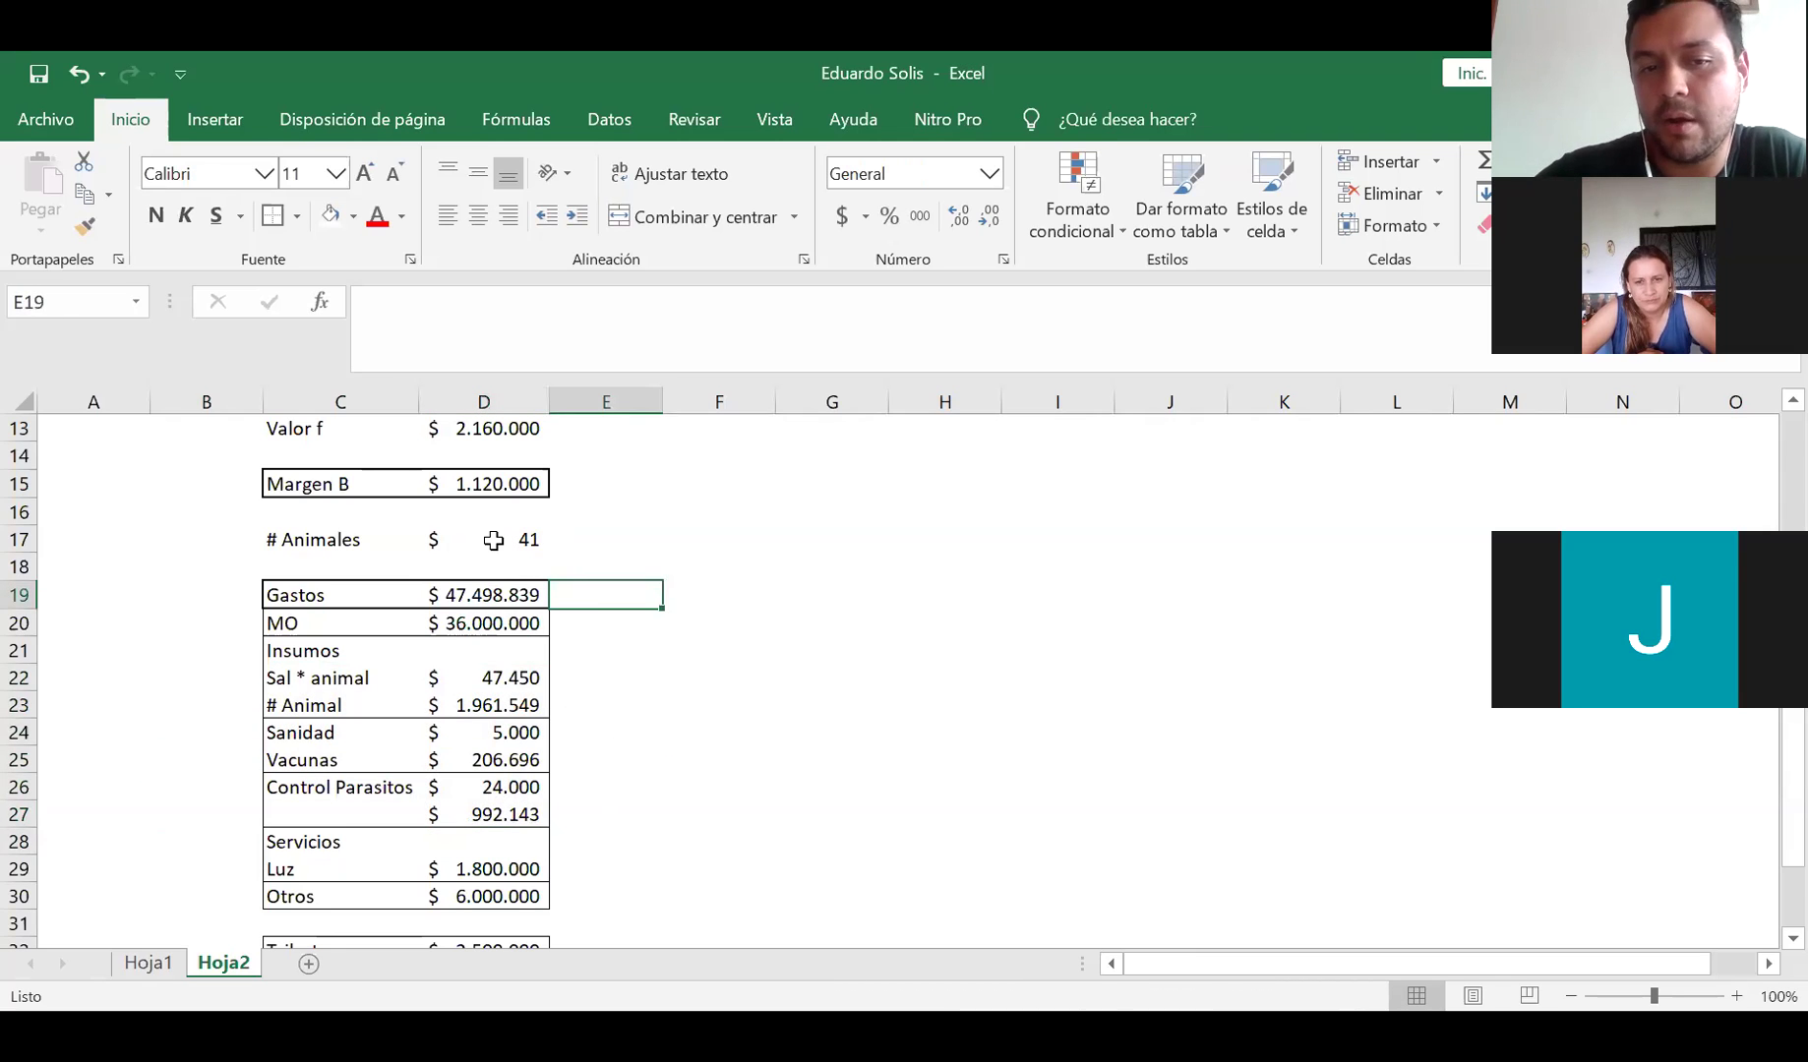
{"action": "left_click", "coordinate": [496, 539]}
{"action": "left_click", "coordinate": [462, 595]}
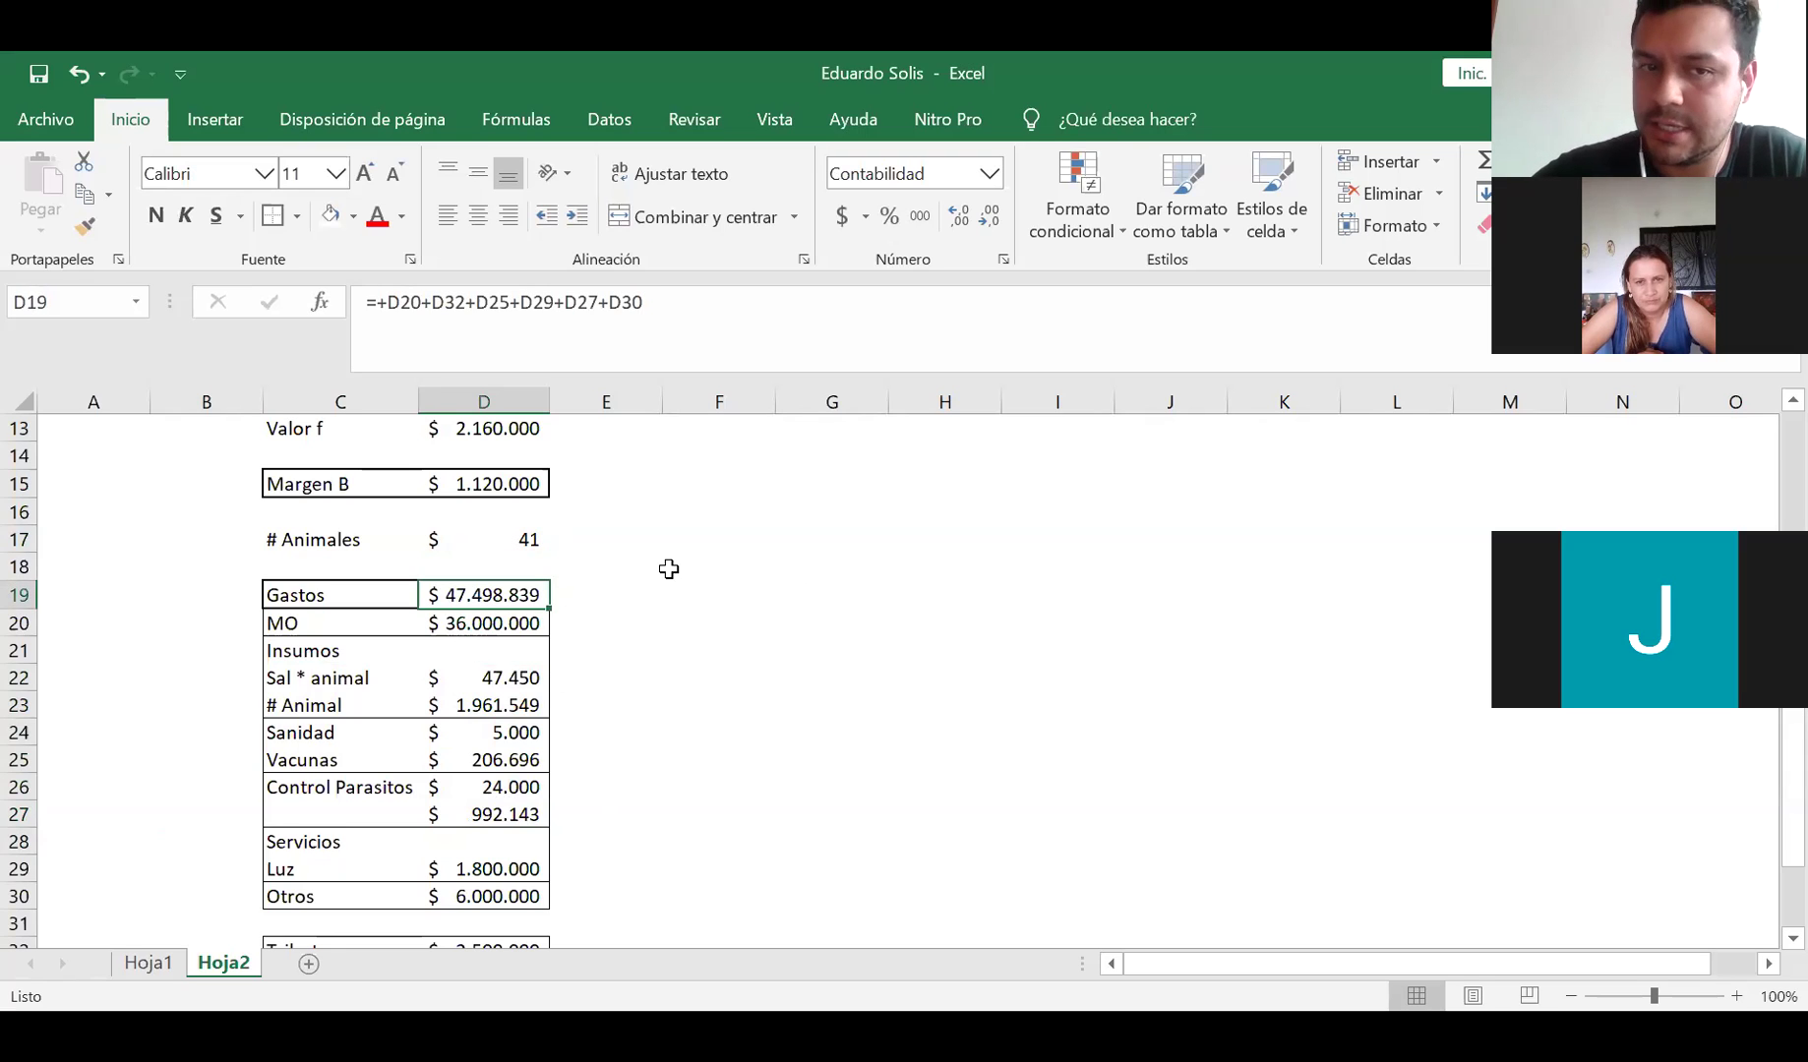
{"action": "scroll", "coordinate": [669, 569], "scroll_direction": "up", "scroll_amount": 2}
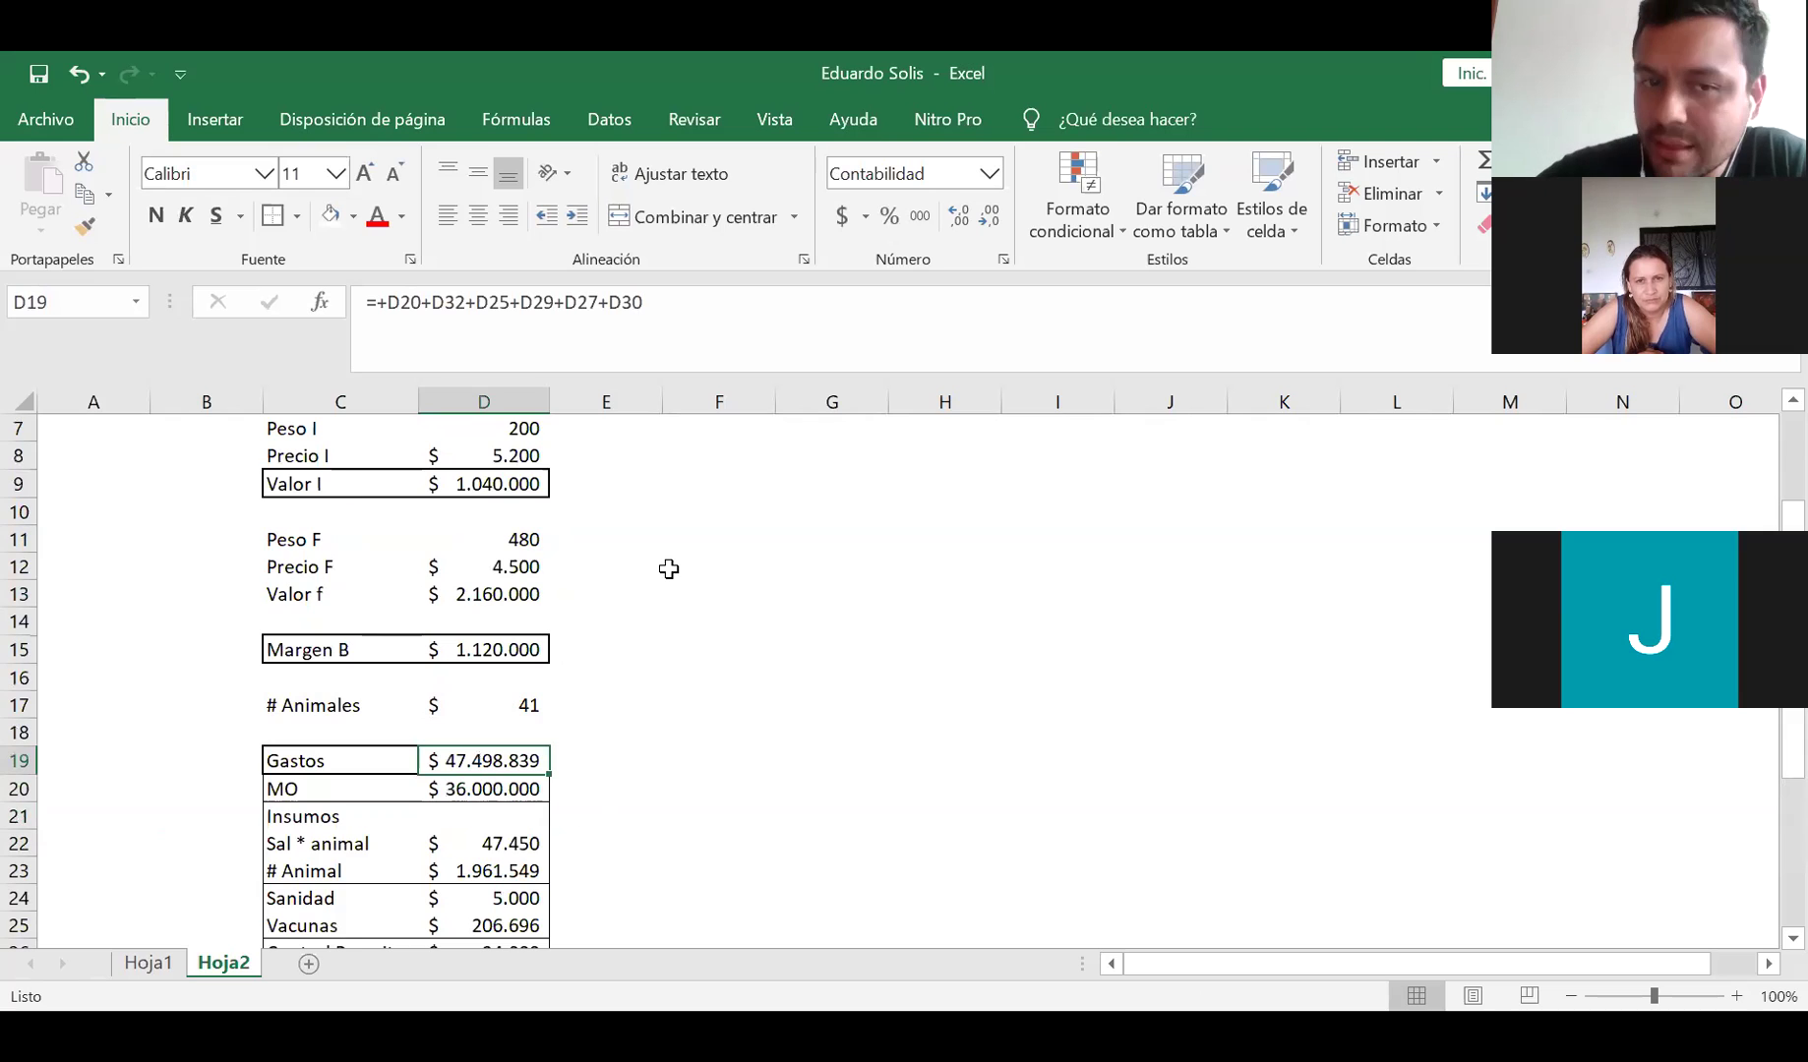
{"action": "scroll", "coordinate": [669, 567], "scroll_direction": "up", "scroll_amount": 1}
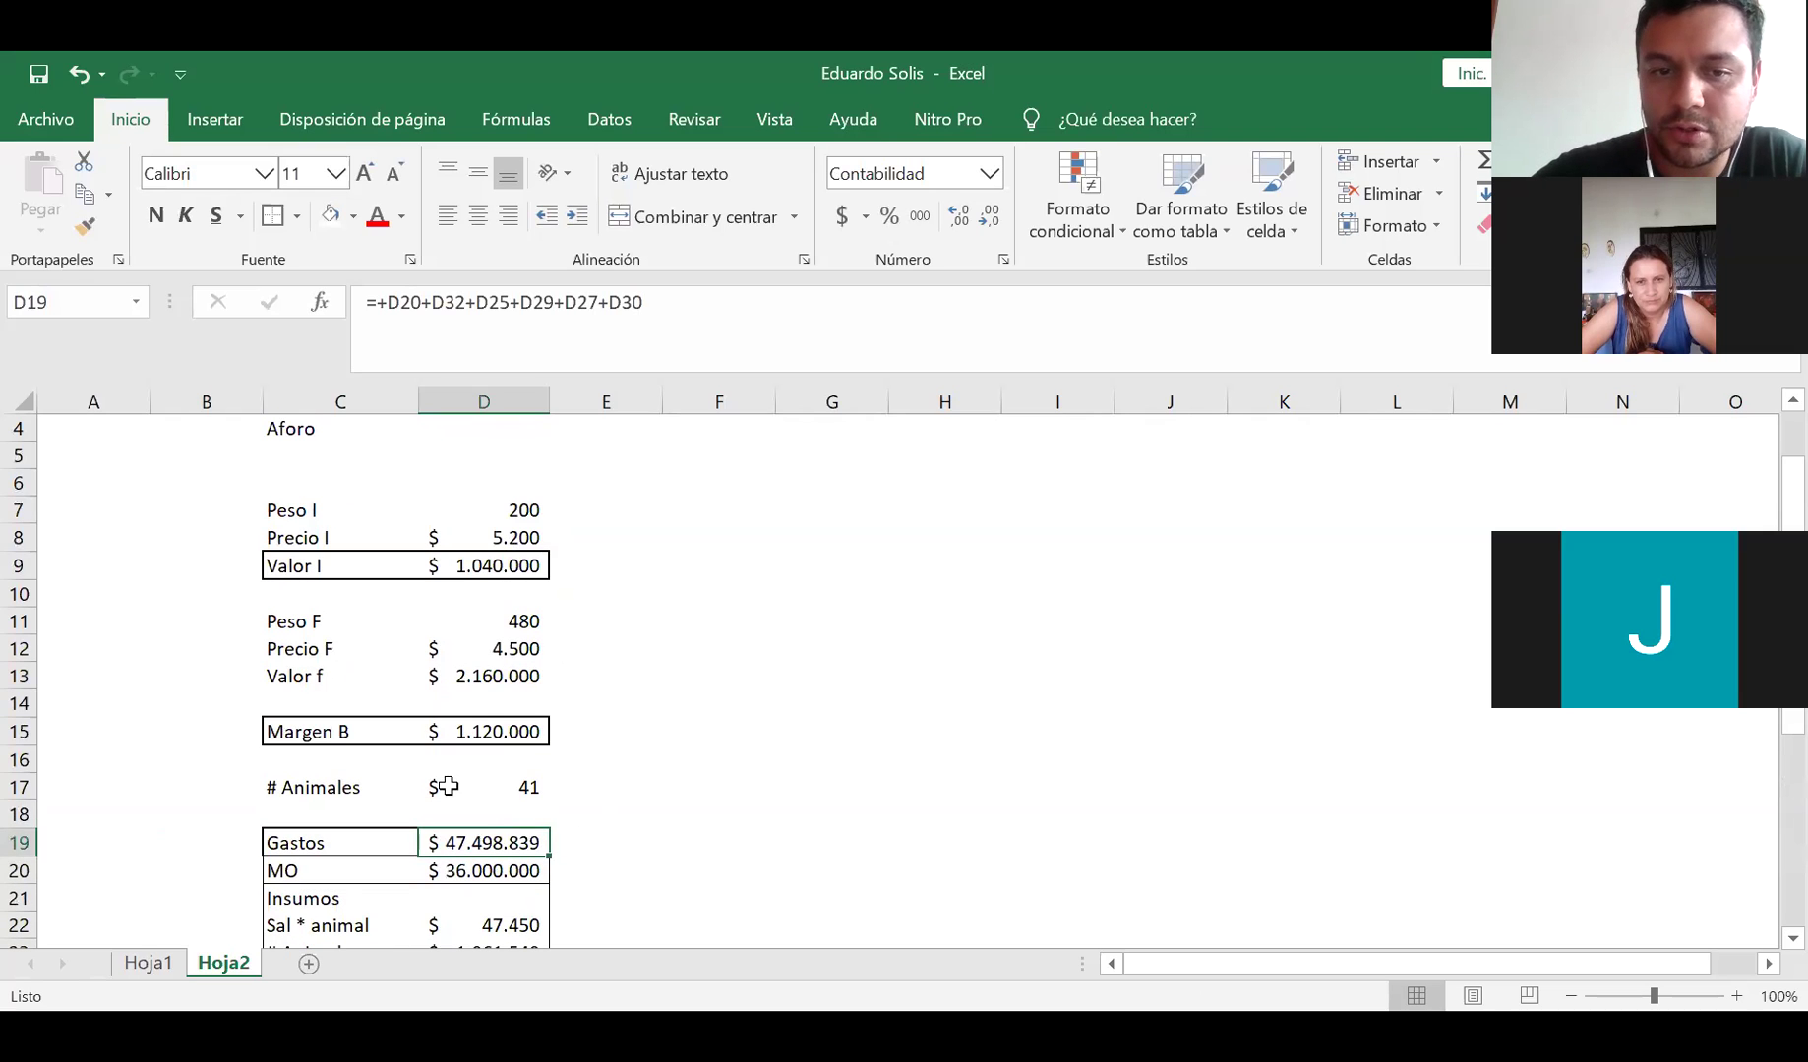
{"action": "scroll", "coordinate": [480, 823], "scroll_direction": "down", "scroll_amount": 1}
Calculate the required number of animals in F19 by dividing Gastos by Margen B with +D19/D15
{"action": "left_click", "coordinate": [683, 763]}
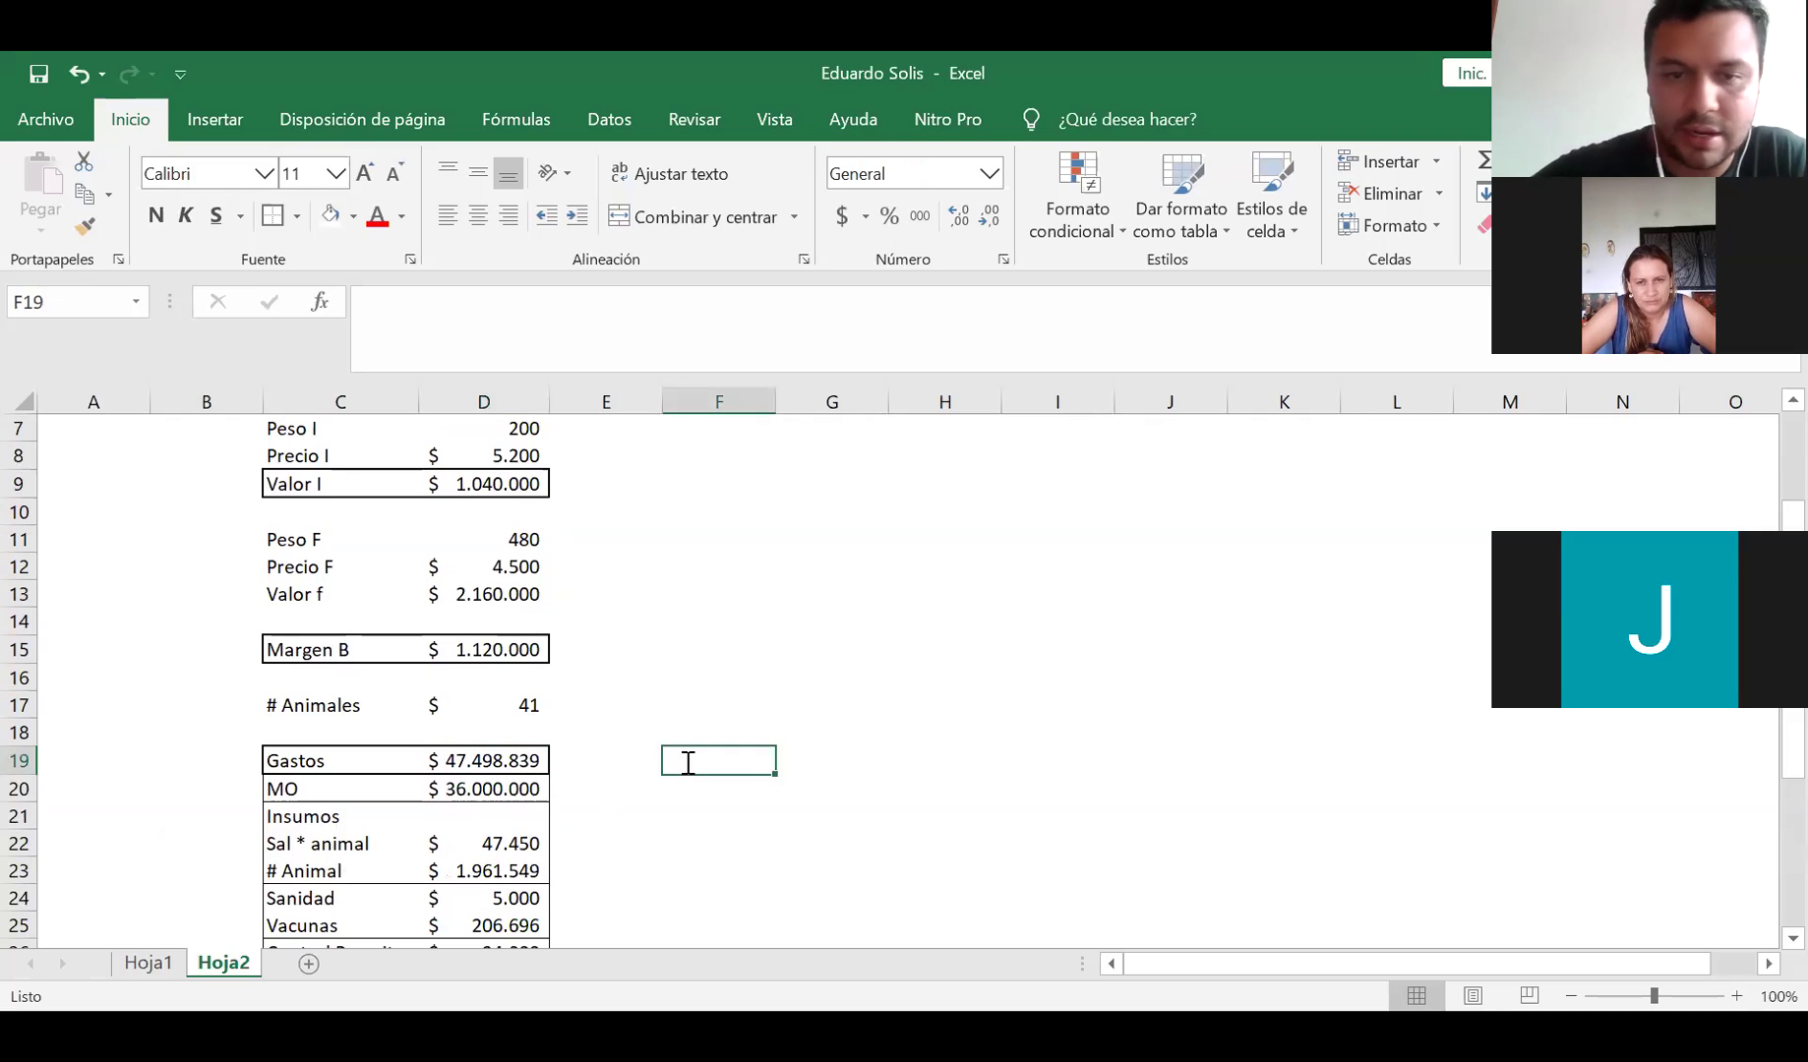
{"action": "type", "text": "+"}
{"action": "key", "text": "Left"}
{"action": "key", "text": "Left"}
{"action": "type", "text": "/"}
{"action": "key", "text": "Left"}
{"action": "key", "text": "Up"}
{"action": "key", "text": "Left"}
{"action": "key", "text": "Up"}
{"action": "key", "text": "Up"}
{"action": "key", "text": "Up"}
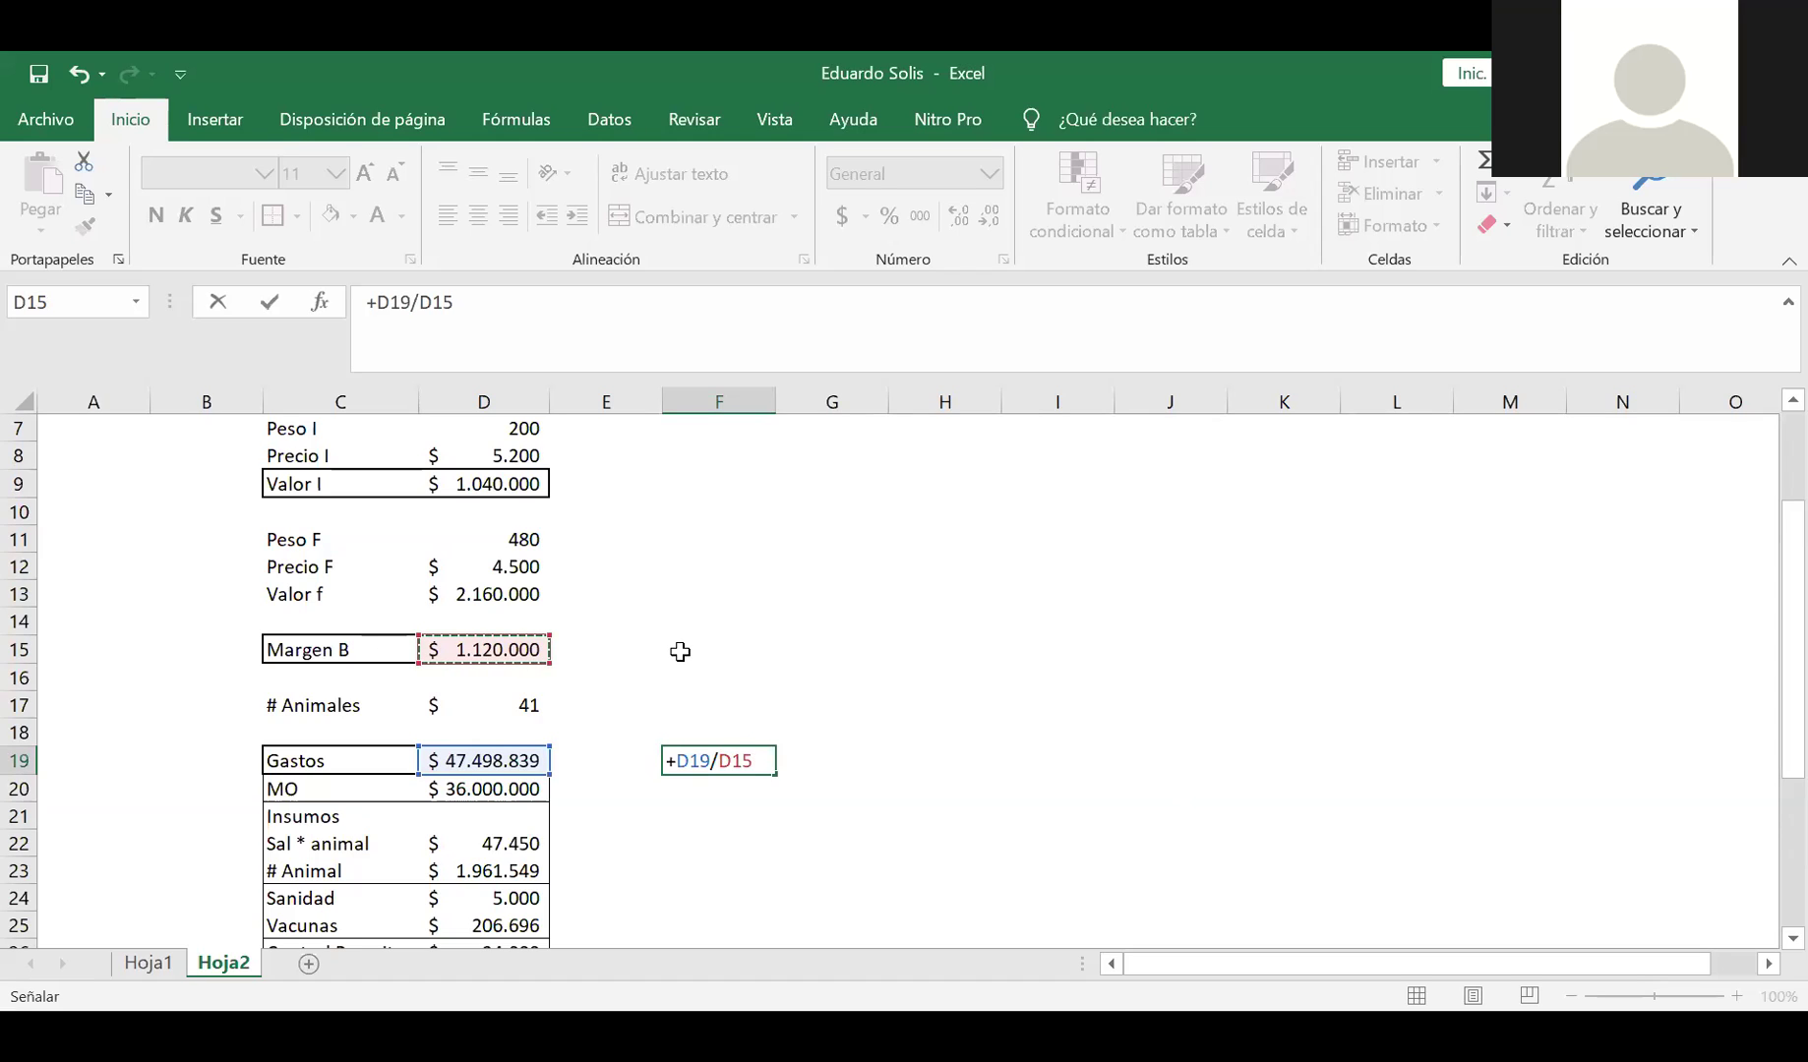
{"action": "key", "text": "Return"}
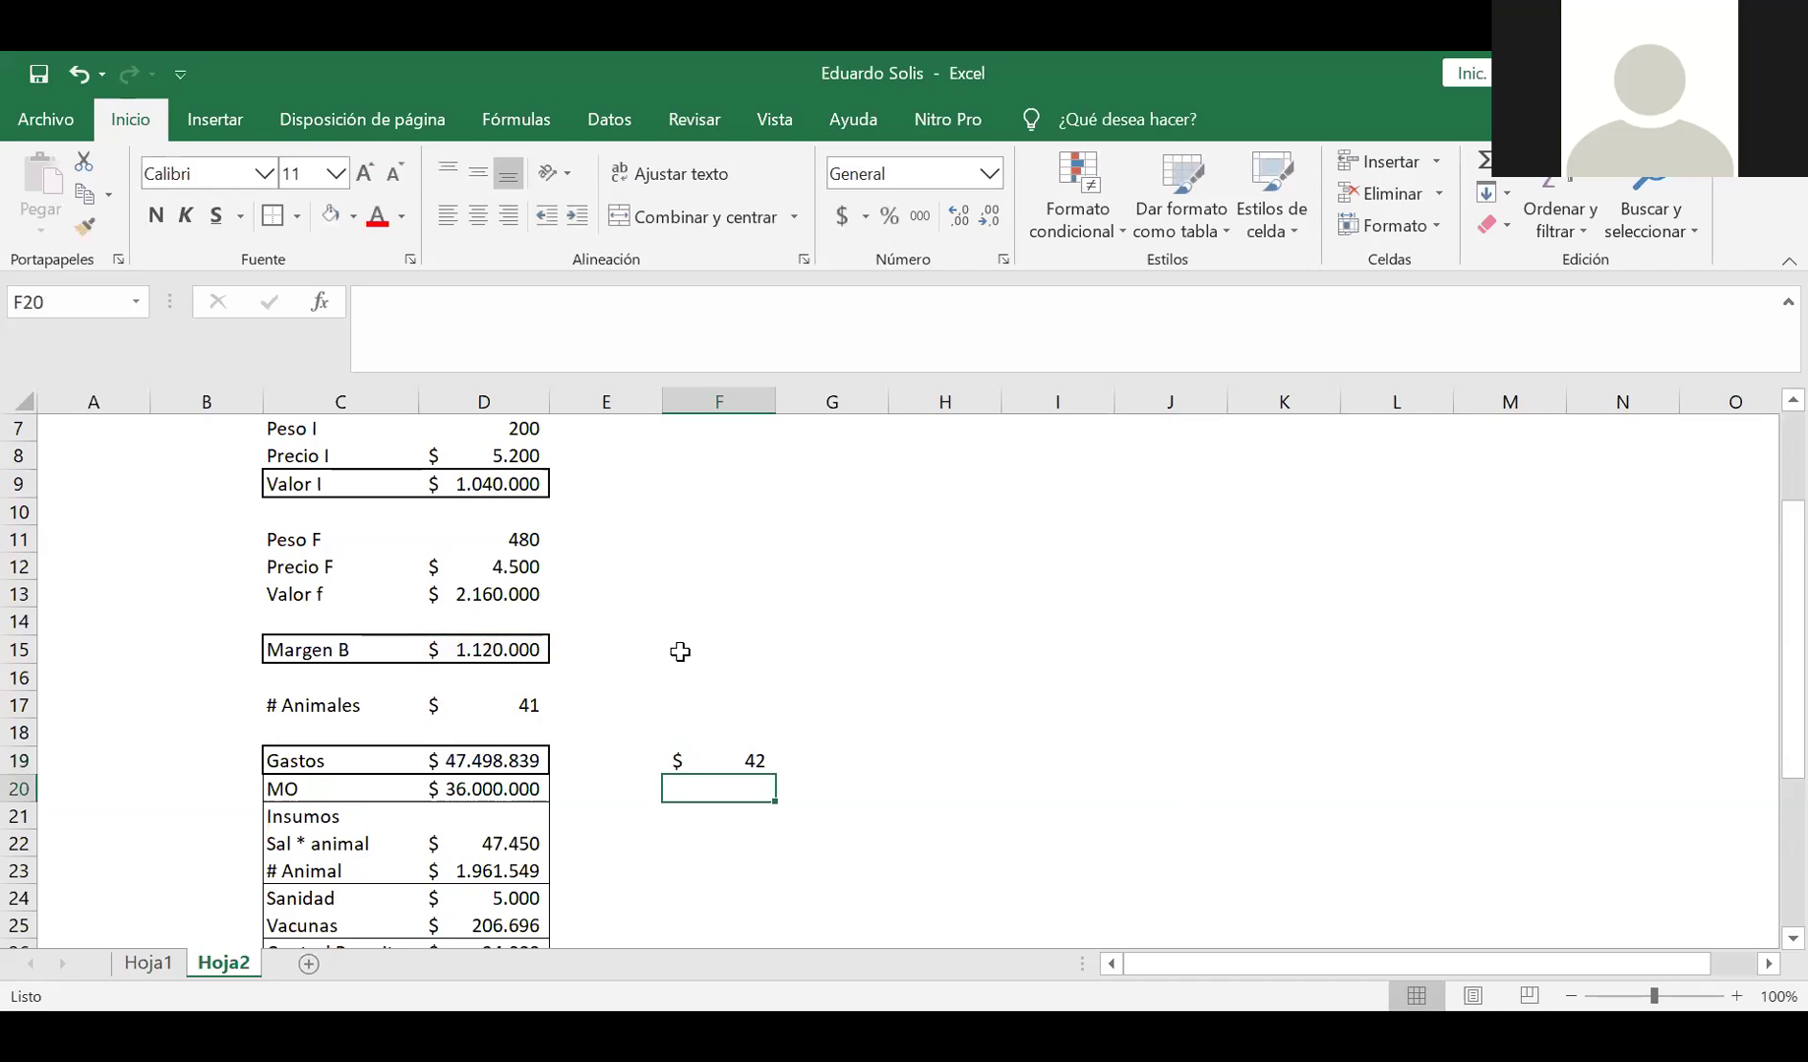
Move the division formula from F19 to F17, in line with the # Animales row
{"action": "left_click", "coordinate": [687, 766]}
{"action": "scroll", "coordinate": [1347, 577], "scroll_direction": "up", "scroll_amount": 2}
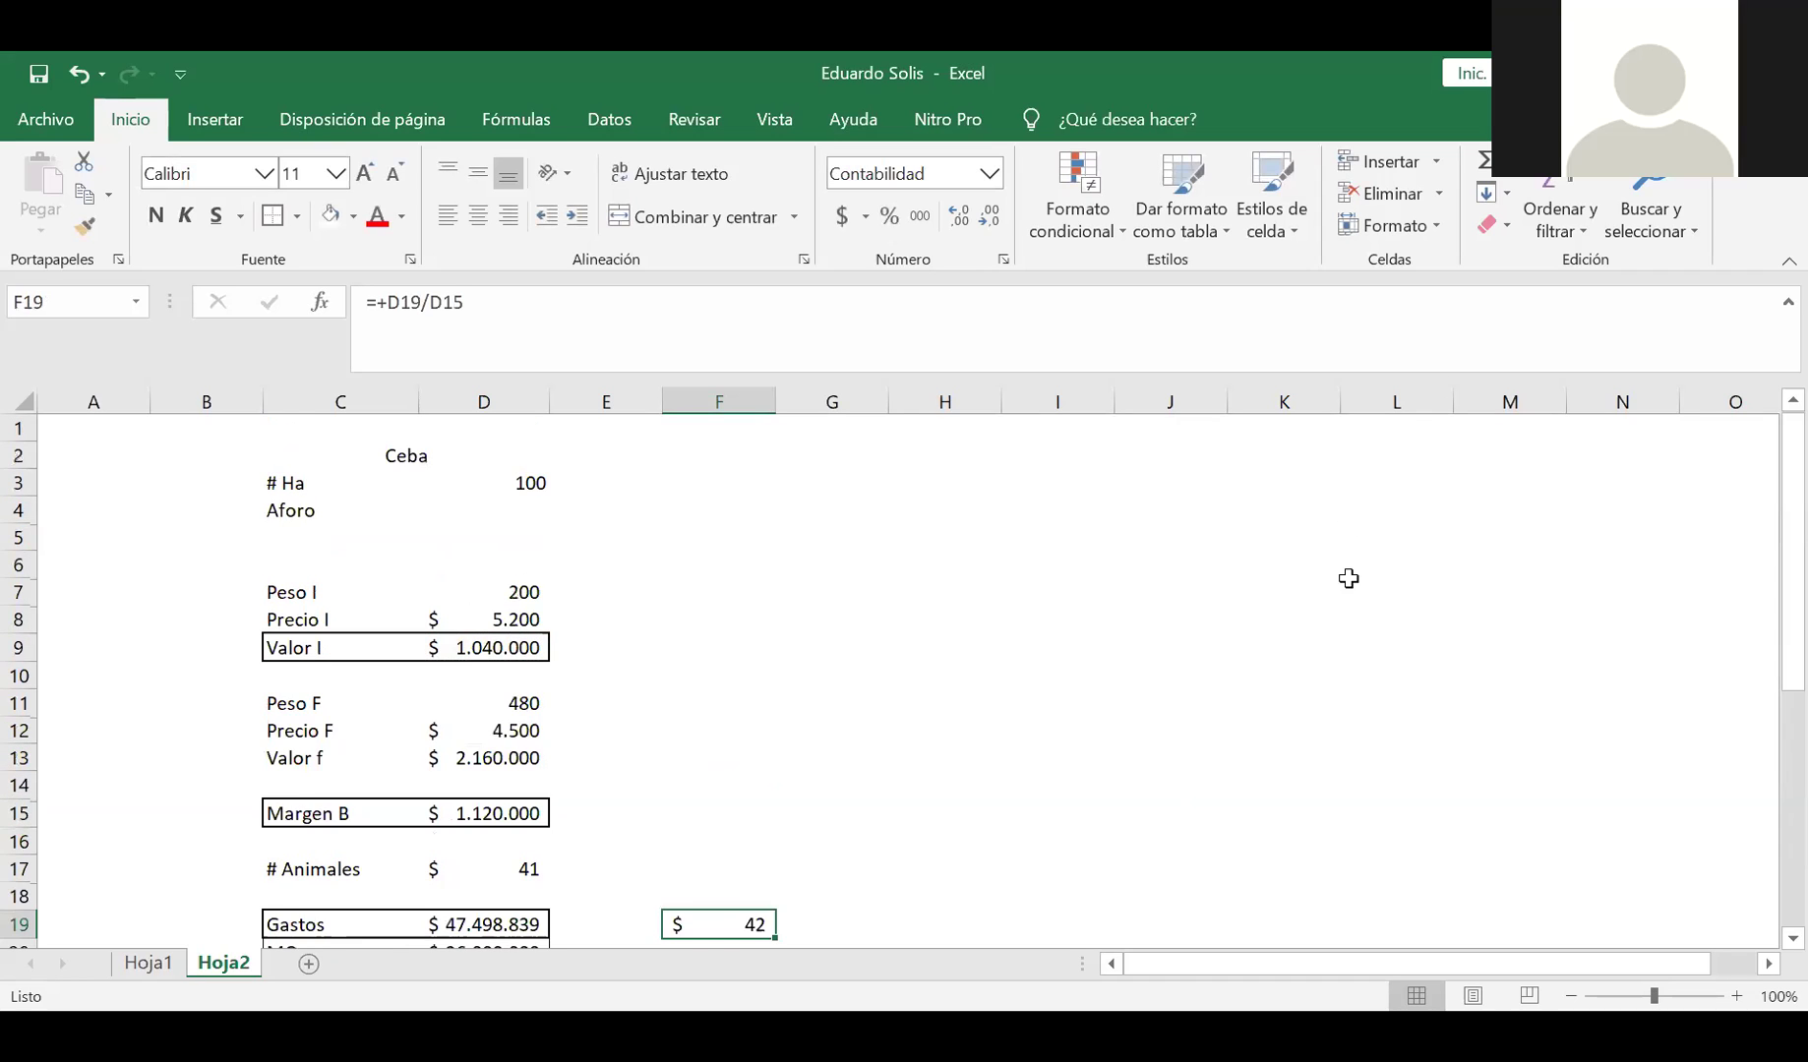
{"action": "scroll", "coordinate": [787, 679], "scroll_direction": "down", "scroll_amount": 2}
{"action": "left_click_drag", "start_coordinate": [711, 751], "coordinate": [693, 697]}
{"action": "left_click", "coordinate": [693, 755]}
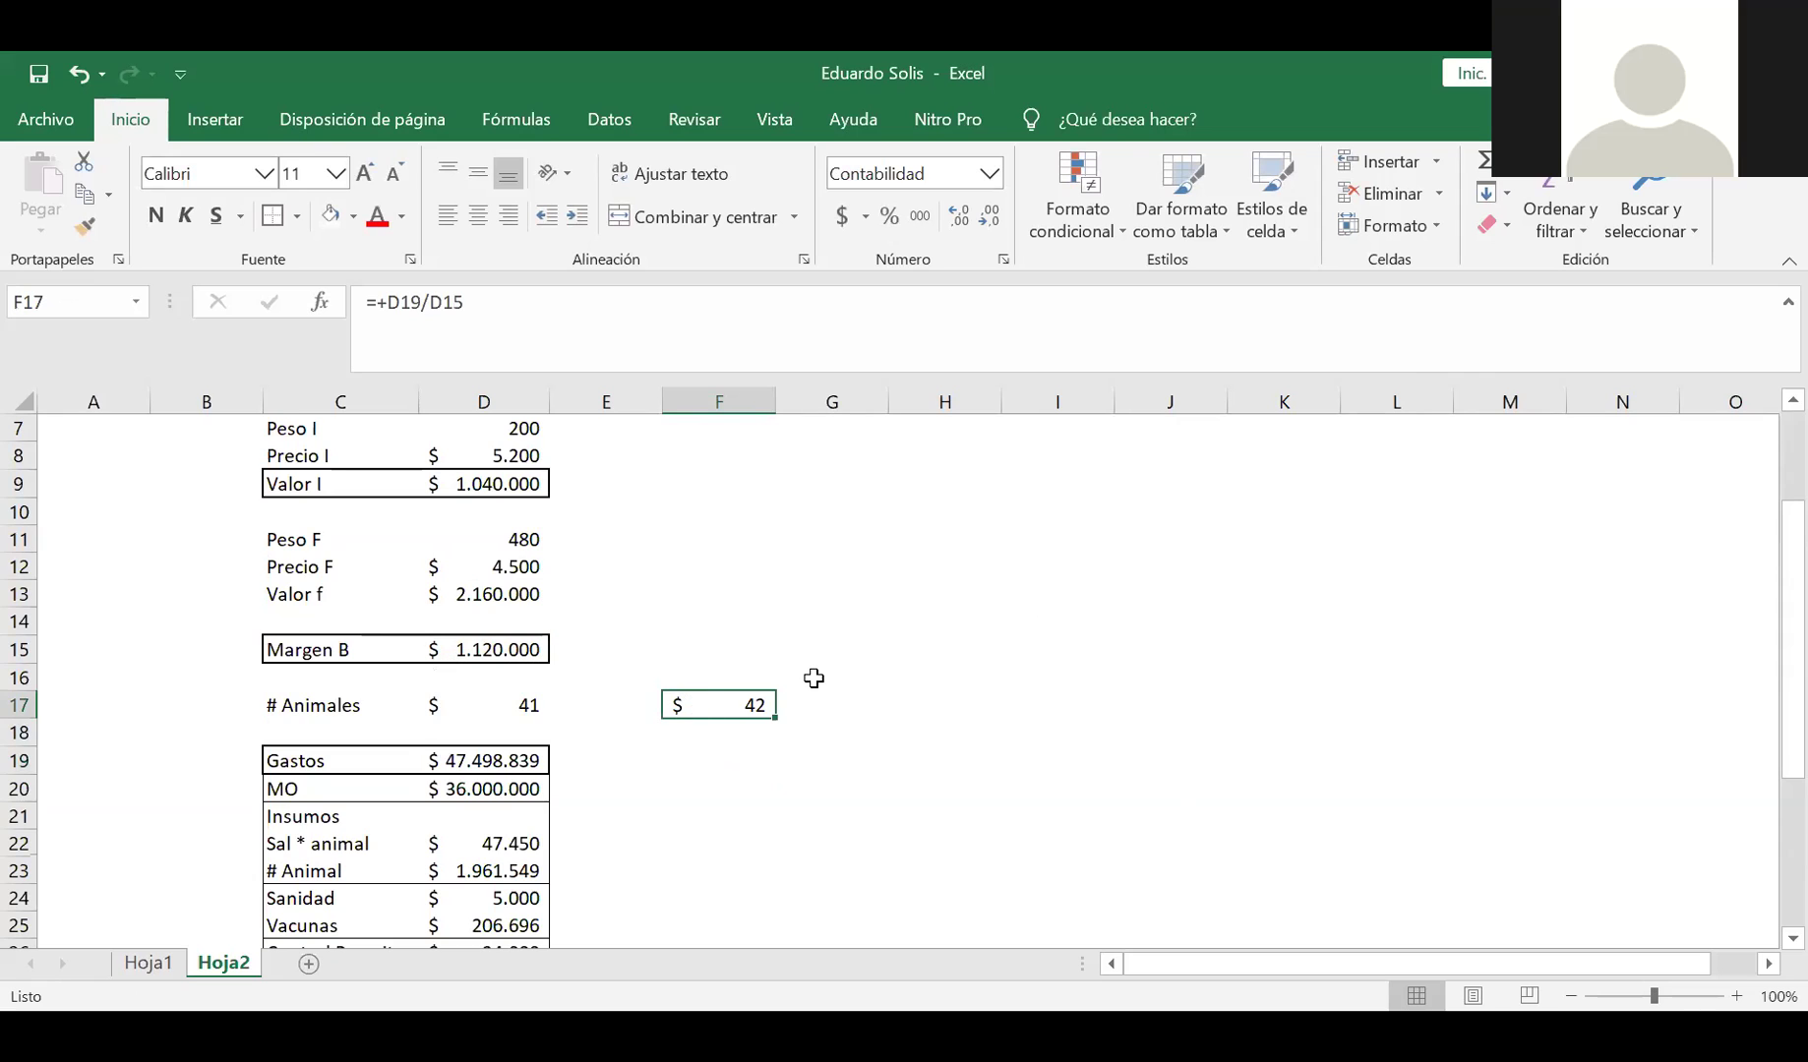
Enter 500 as the Aforo value in D4
{"action": "scroll", "coordinate": [1772, 689], "scroll_direction": "up", "scroll_amount": 1}
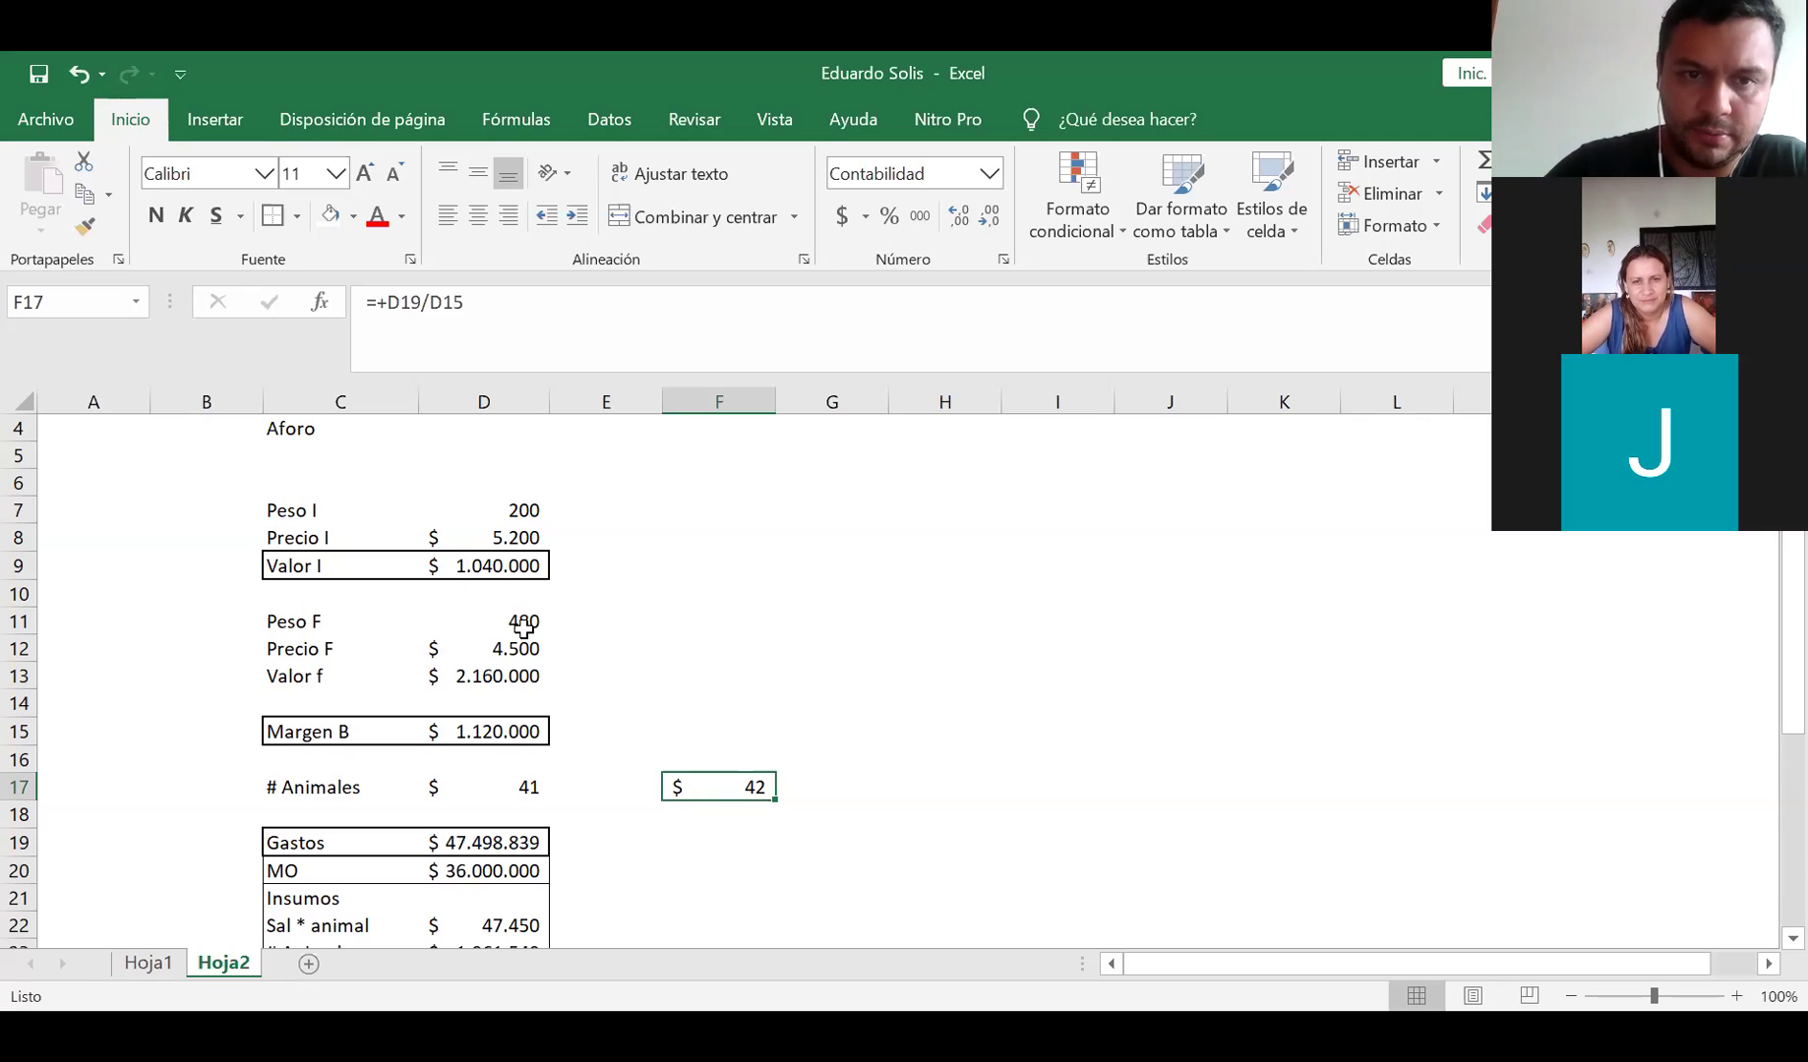
{"action": "scroll", "coordinate": [561, 601], "scroll_direction": "up", "scroll_amount": 1}
{"action": "left_click", "coordinate": [465, 503]}
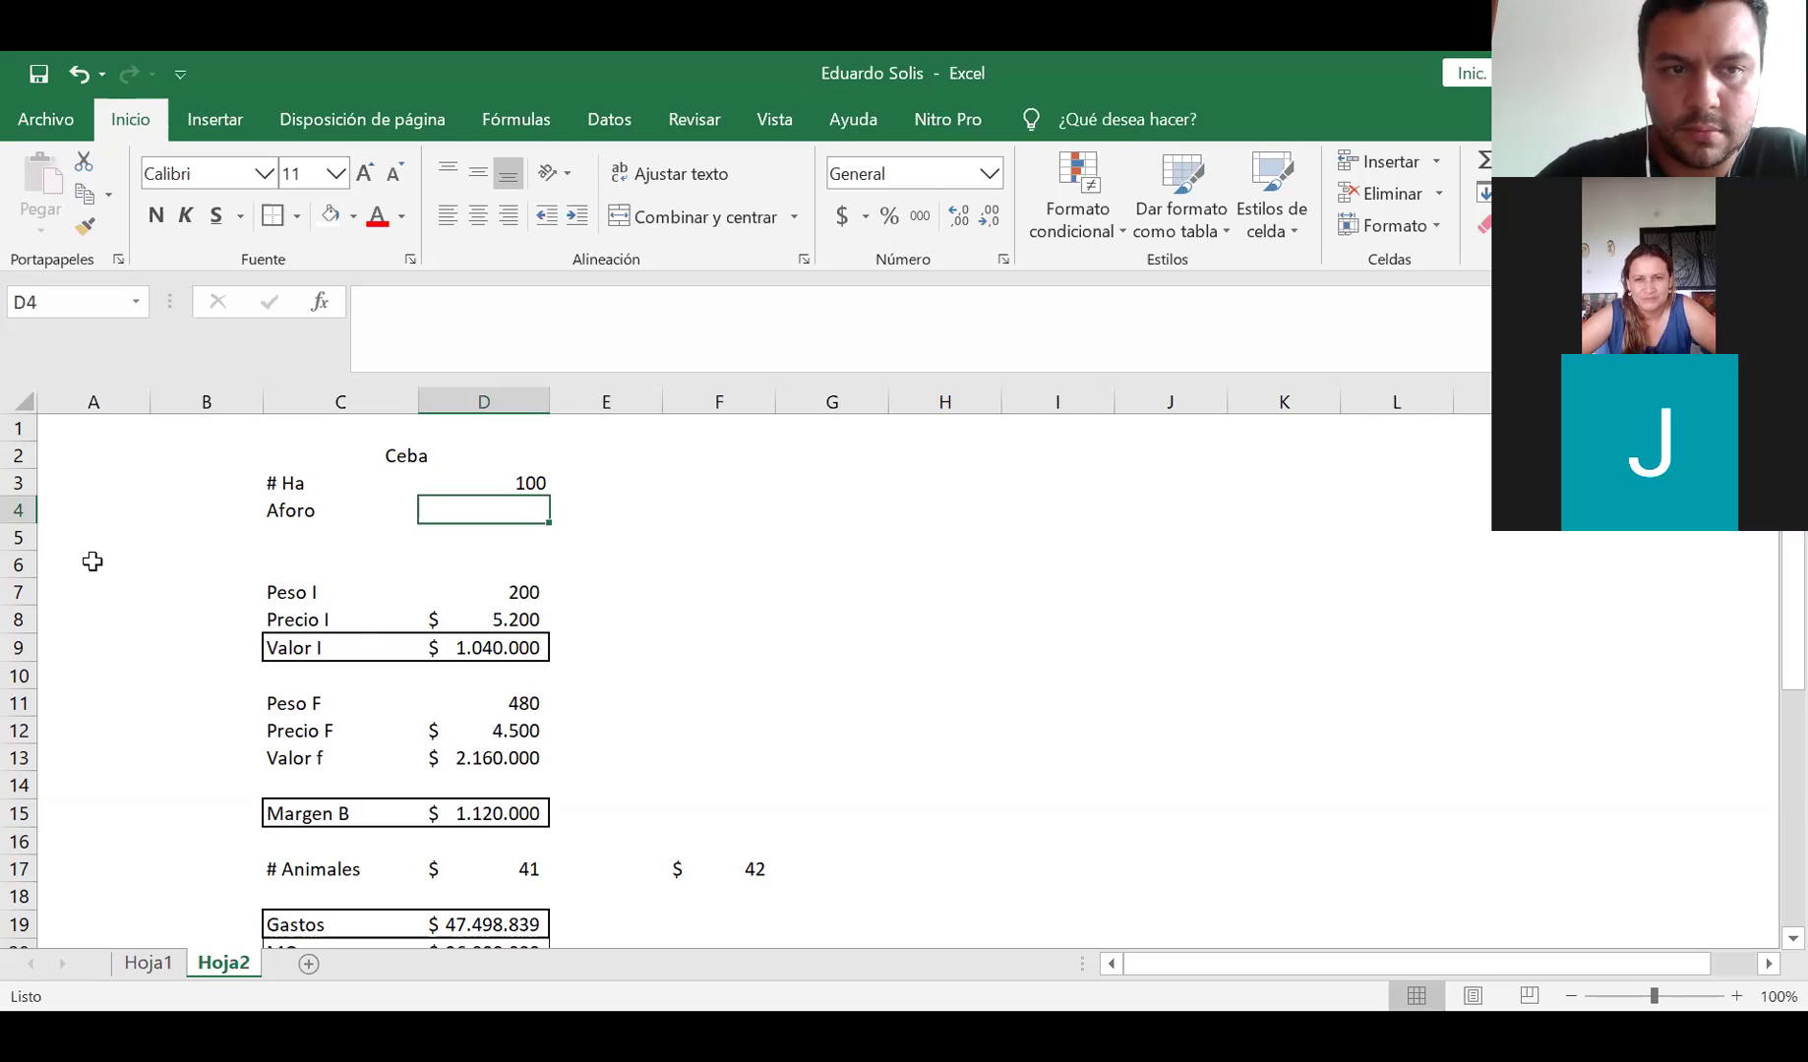
{"action": "left_click", "coordinate": [17, 563]}
{"action": "left_click", "coordinate": [432, 511]}
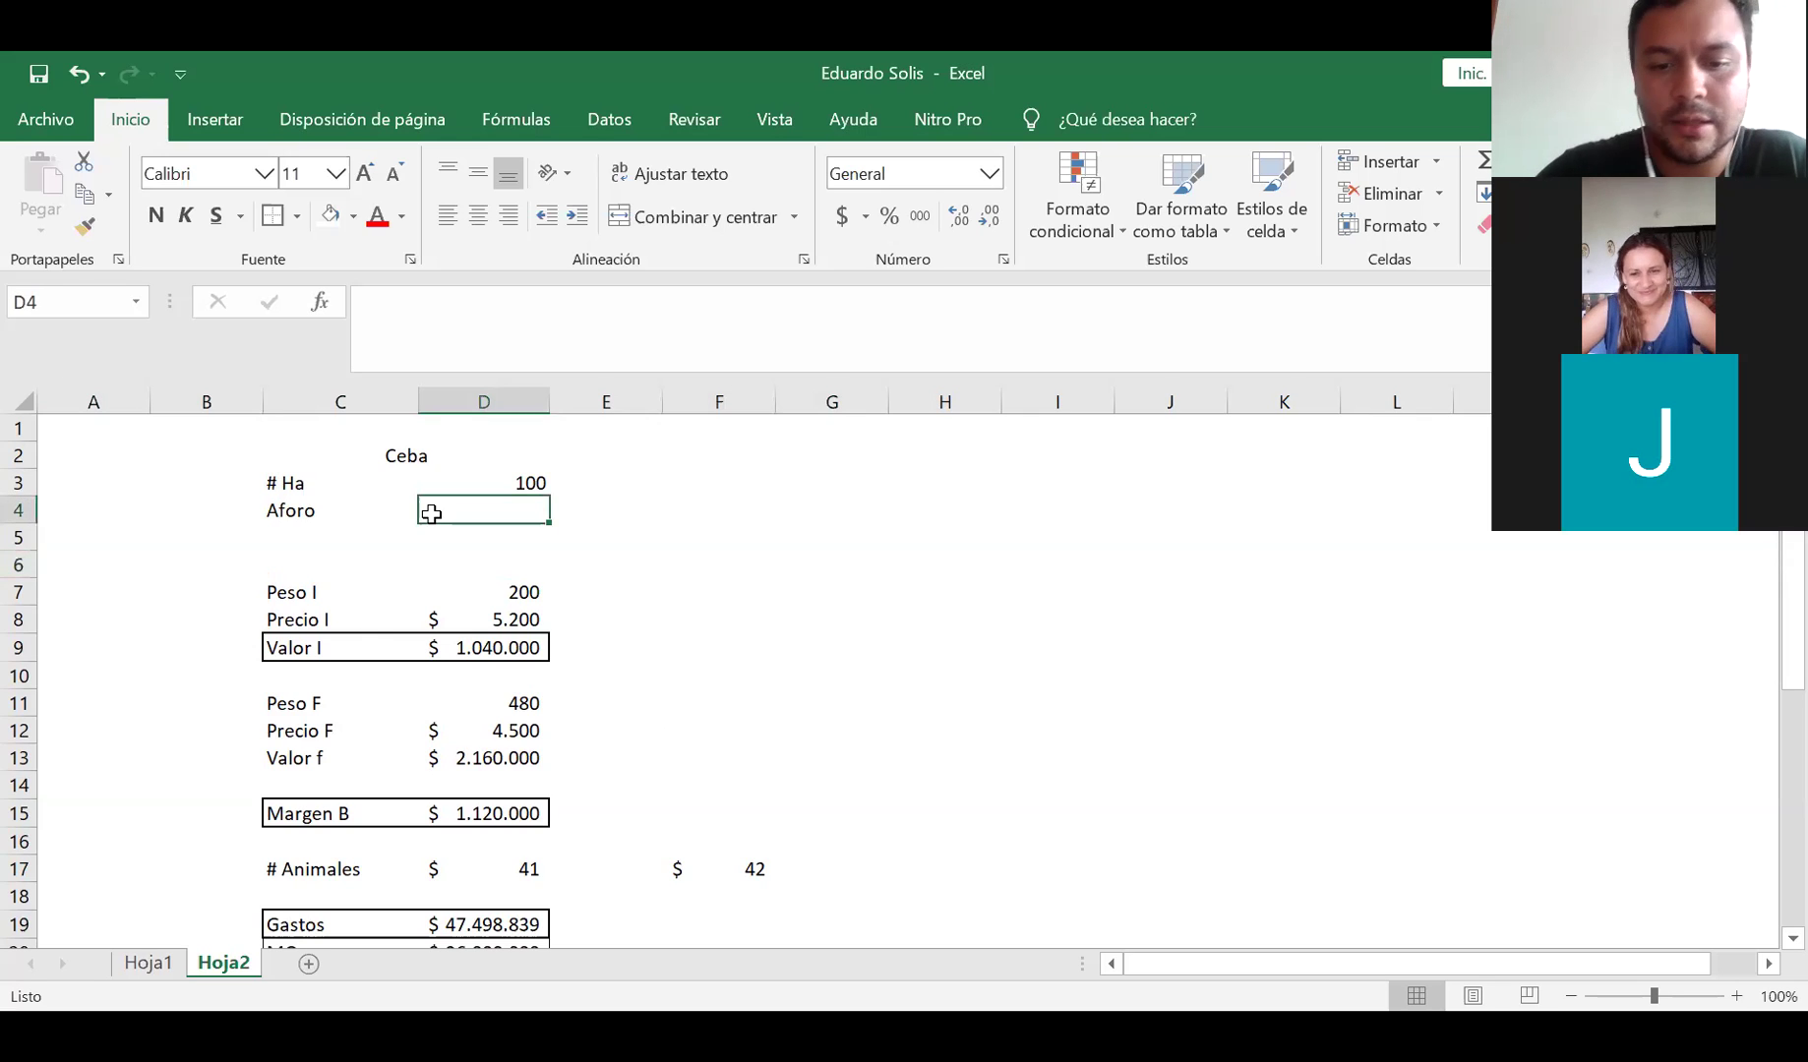
{"action": "type", "text": "500"}
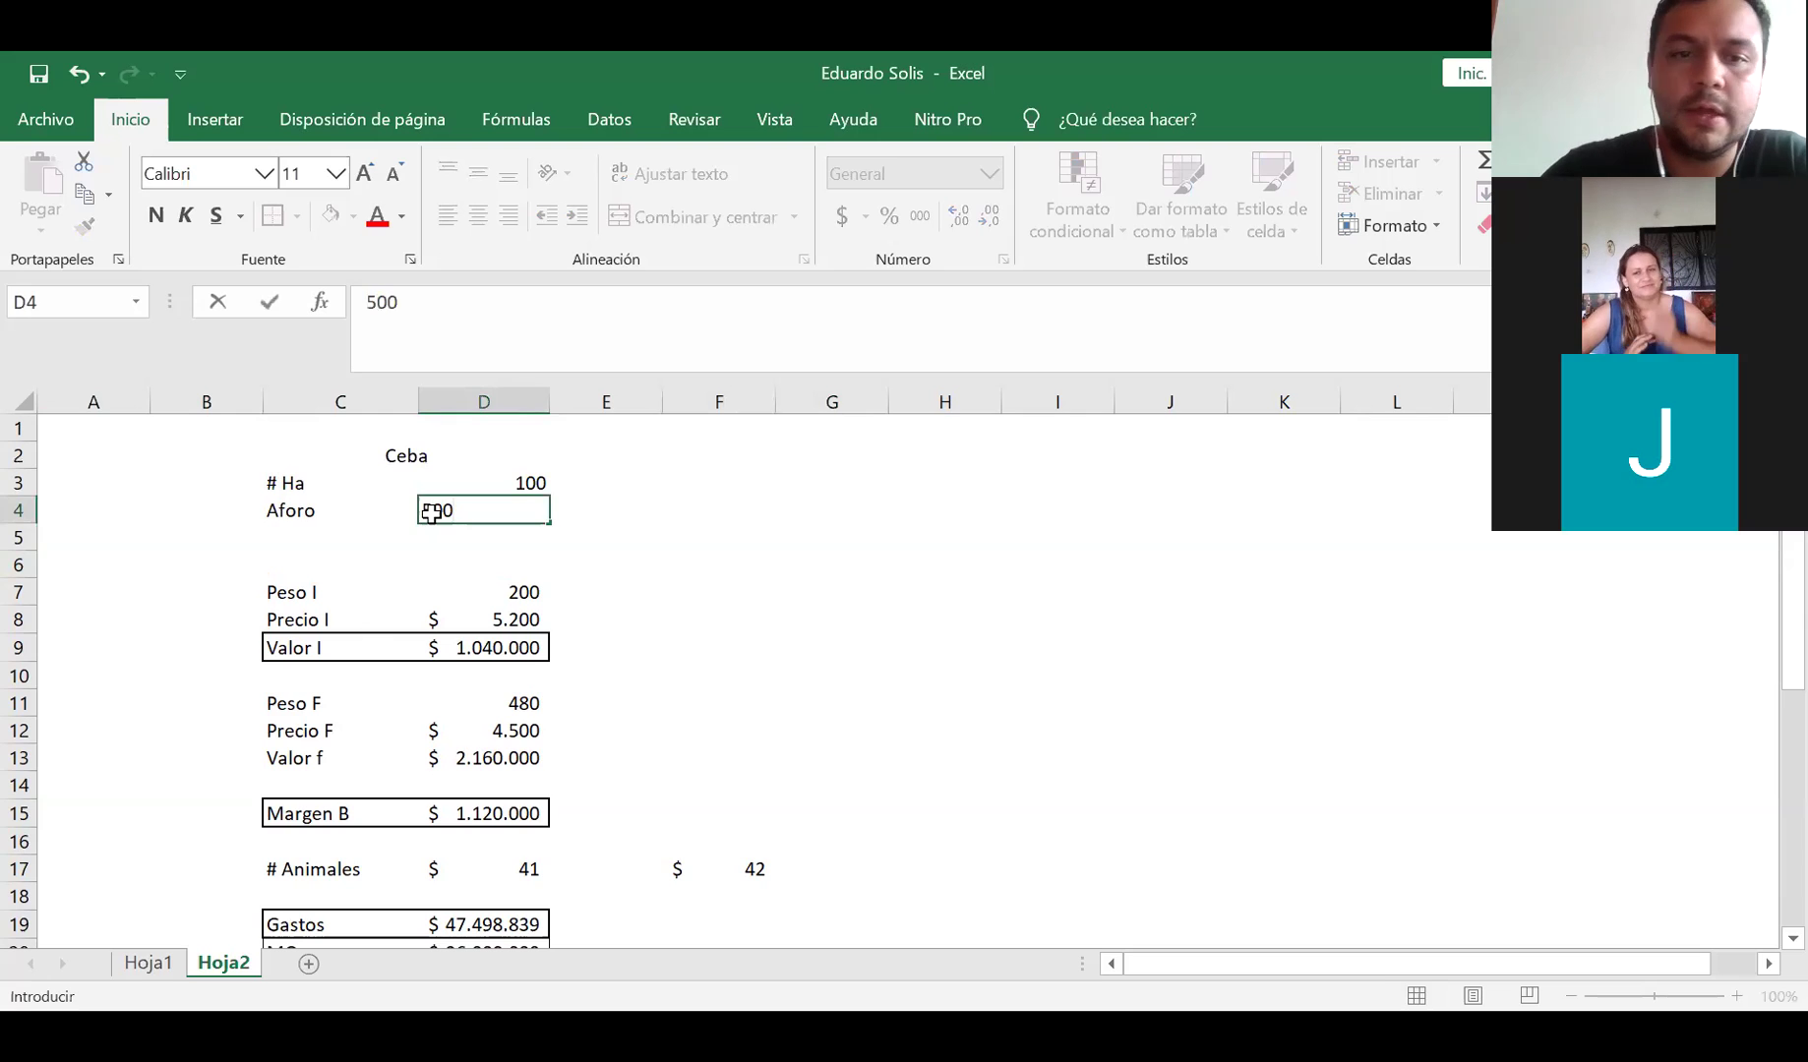
{"action": "key", "text": "Return"}
Enter a formula in D5 that divides the Aforo value by 10000
{"action": "type", "text": "+"}
{"action": "type", "text": "/1"}
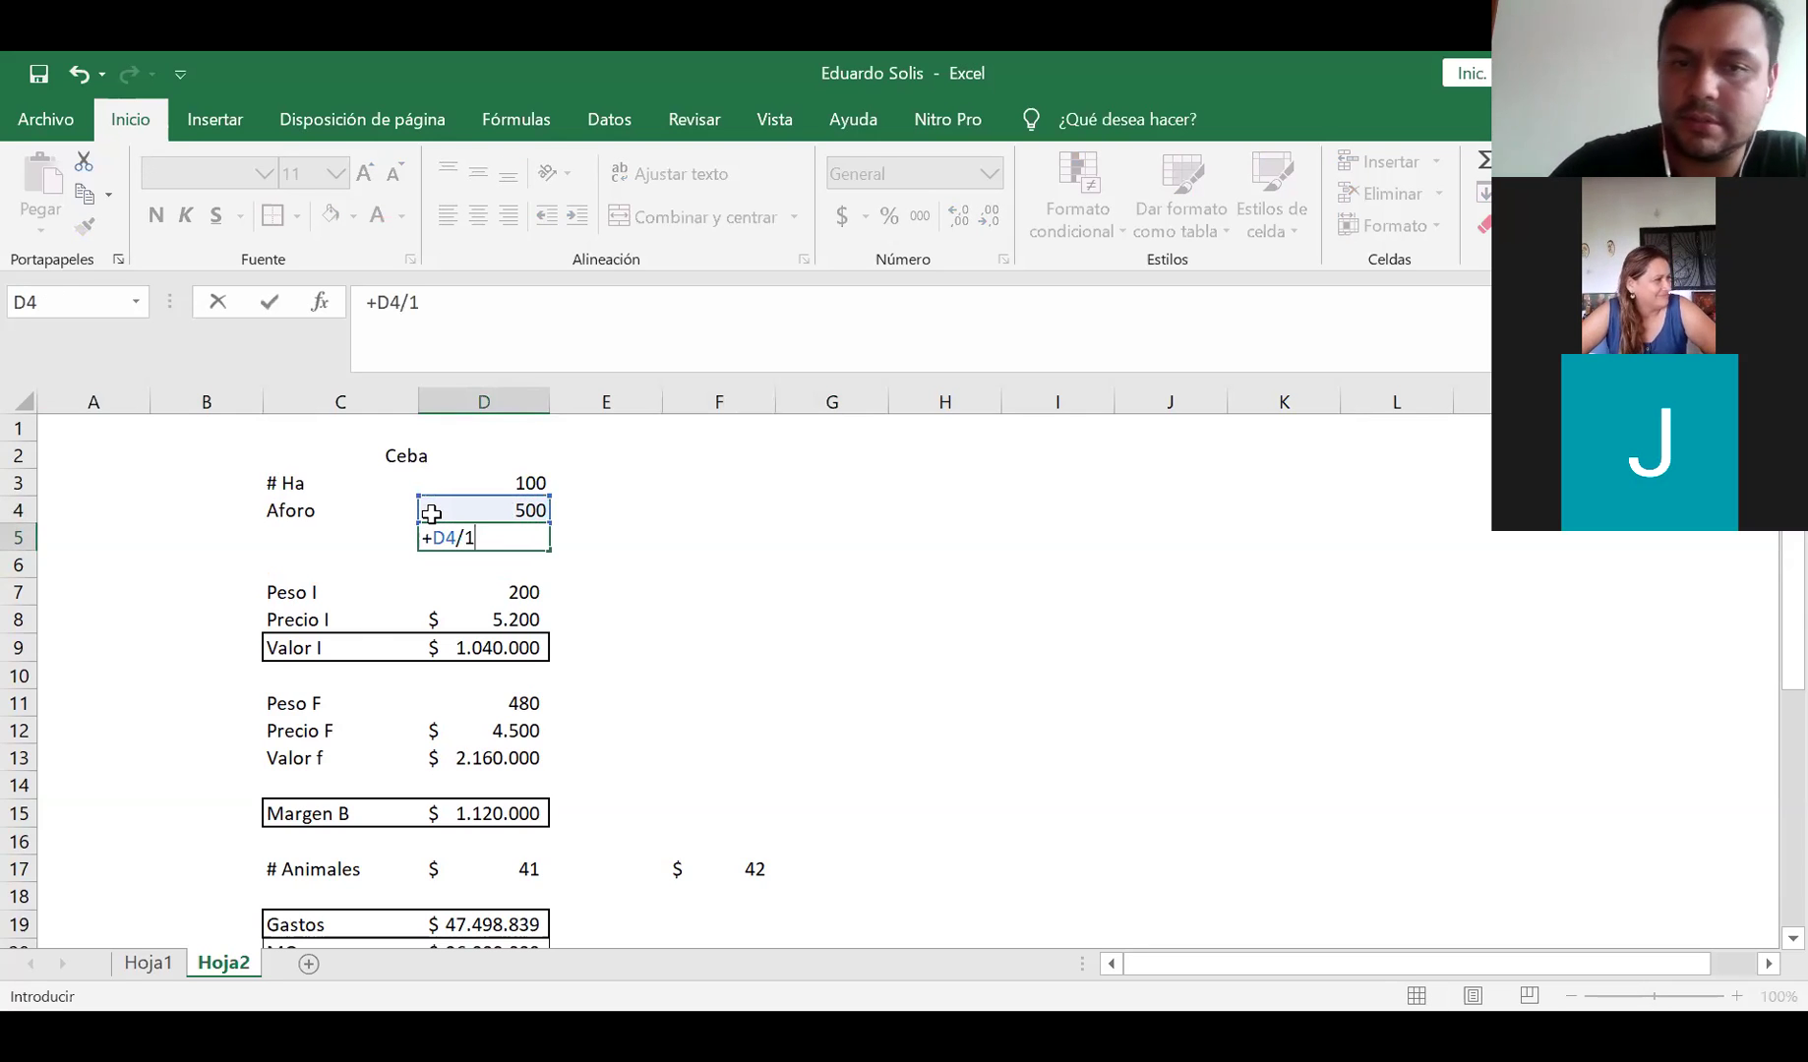
{"action": "type", "text": "0000"}
{"action": "key", "text": "Return"}
Change the formula in D5 to =+D4*10000 and format the cell with a thousands separator
{"action": "left_click", "coordinate": [436, 537]}
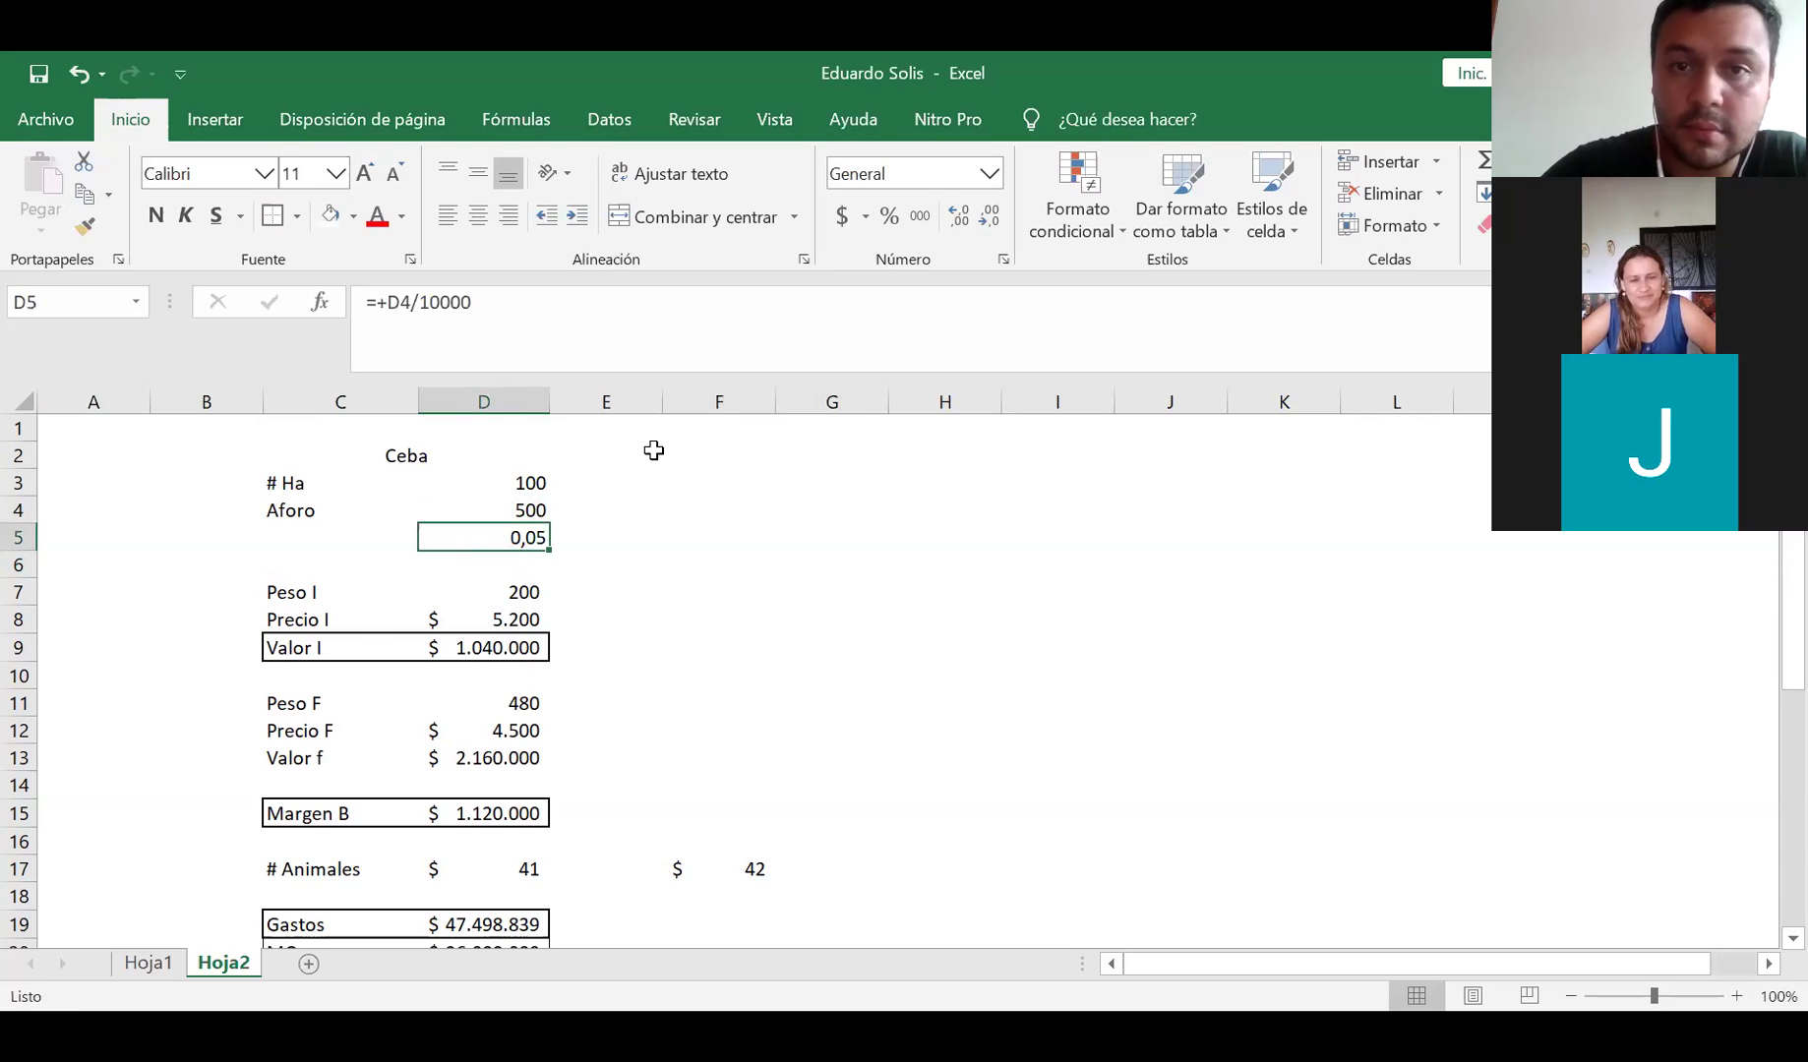
{"action": "left_click", "coordinate": [416, 303]}
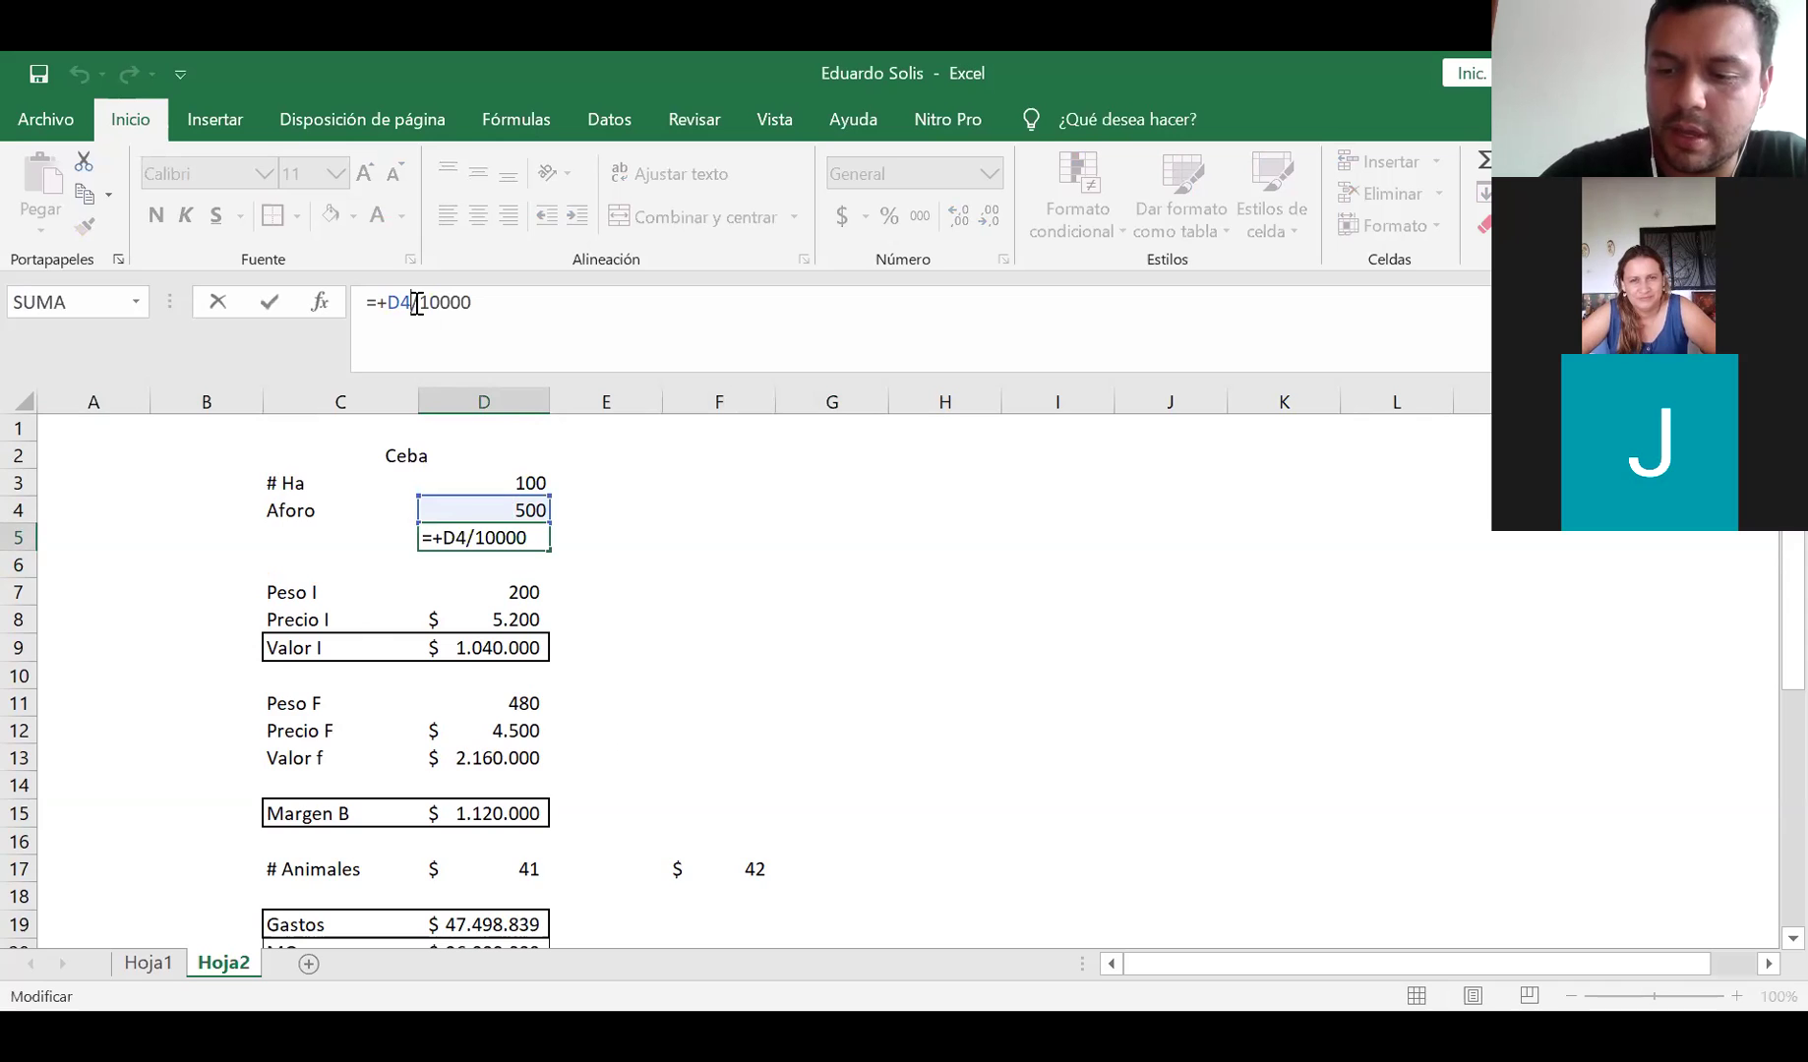
{"action": "key", "text": "Delete"}
{"action": "type", "text": "*"}
{"action": "key", "text": "Return"}
{"action": "left_click", "coordinate": [462, 532]}
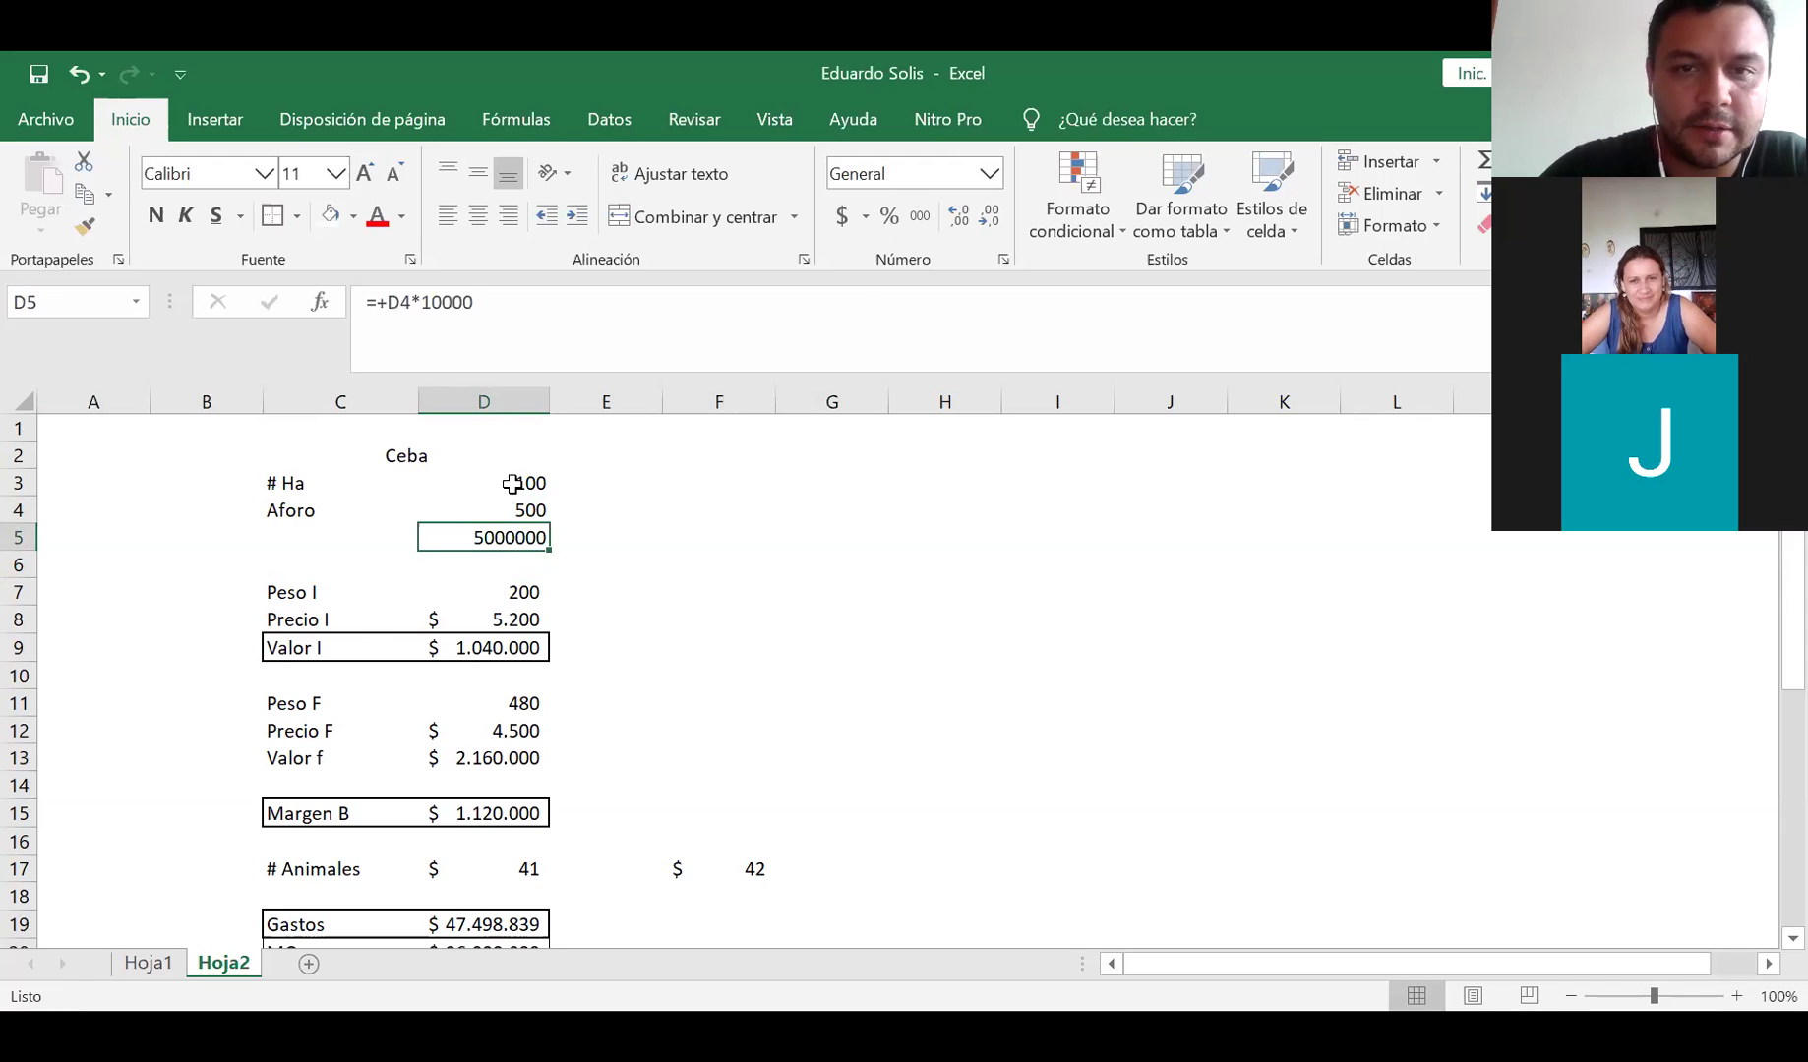
{"action": "left_click", "coordinate": [925, 218]}
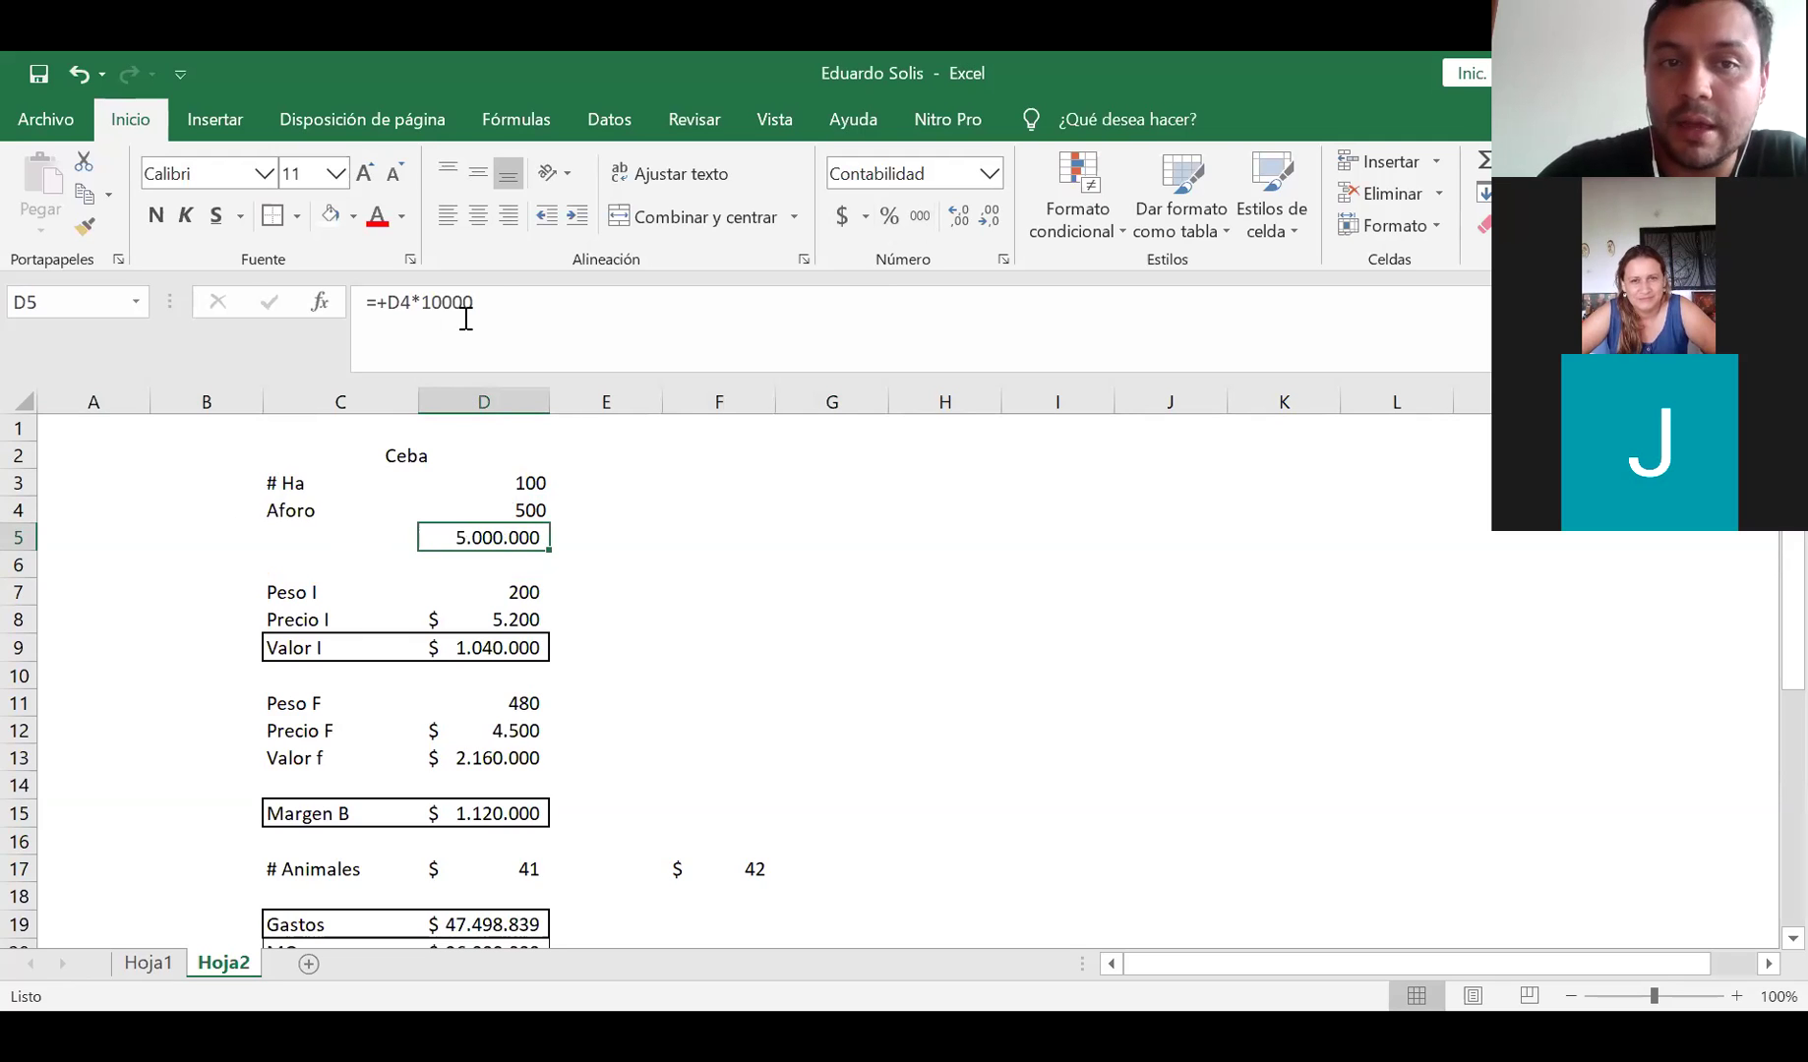
Reduce the multiplier in D5 so the formula is =+D4*1000
{"action": "left_click", "coordinate": [502, 307]}
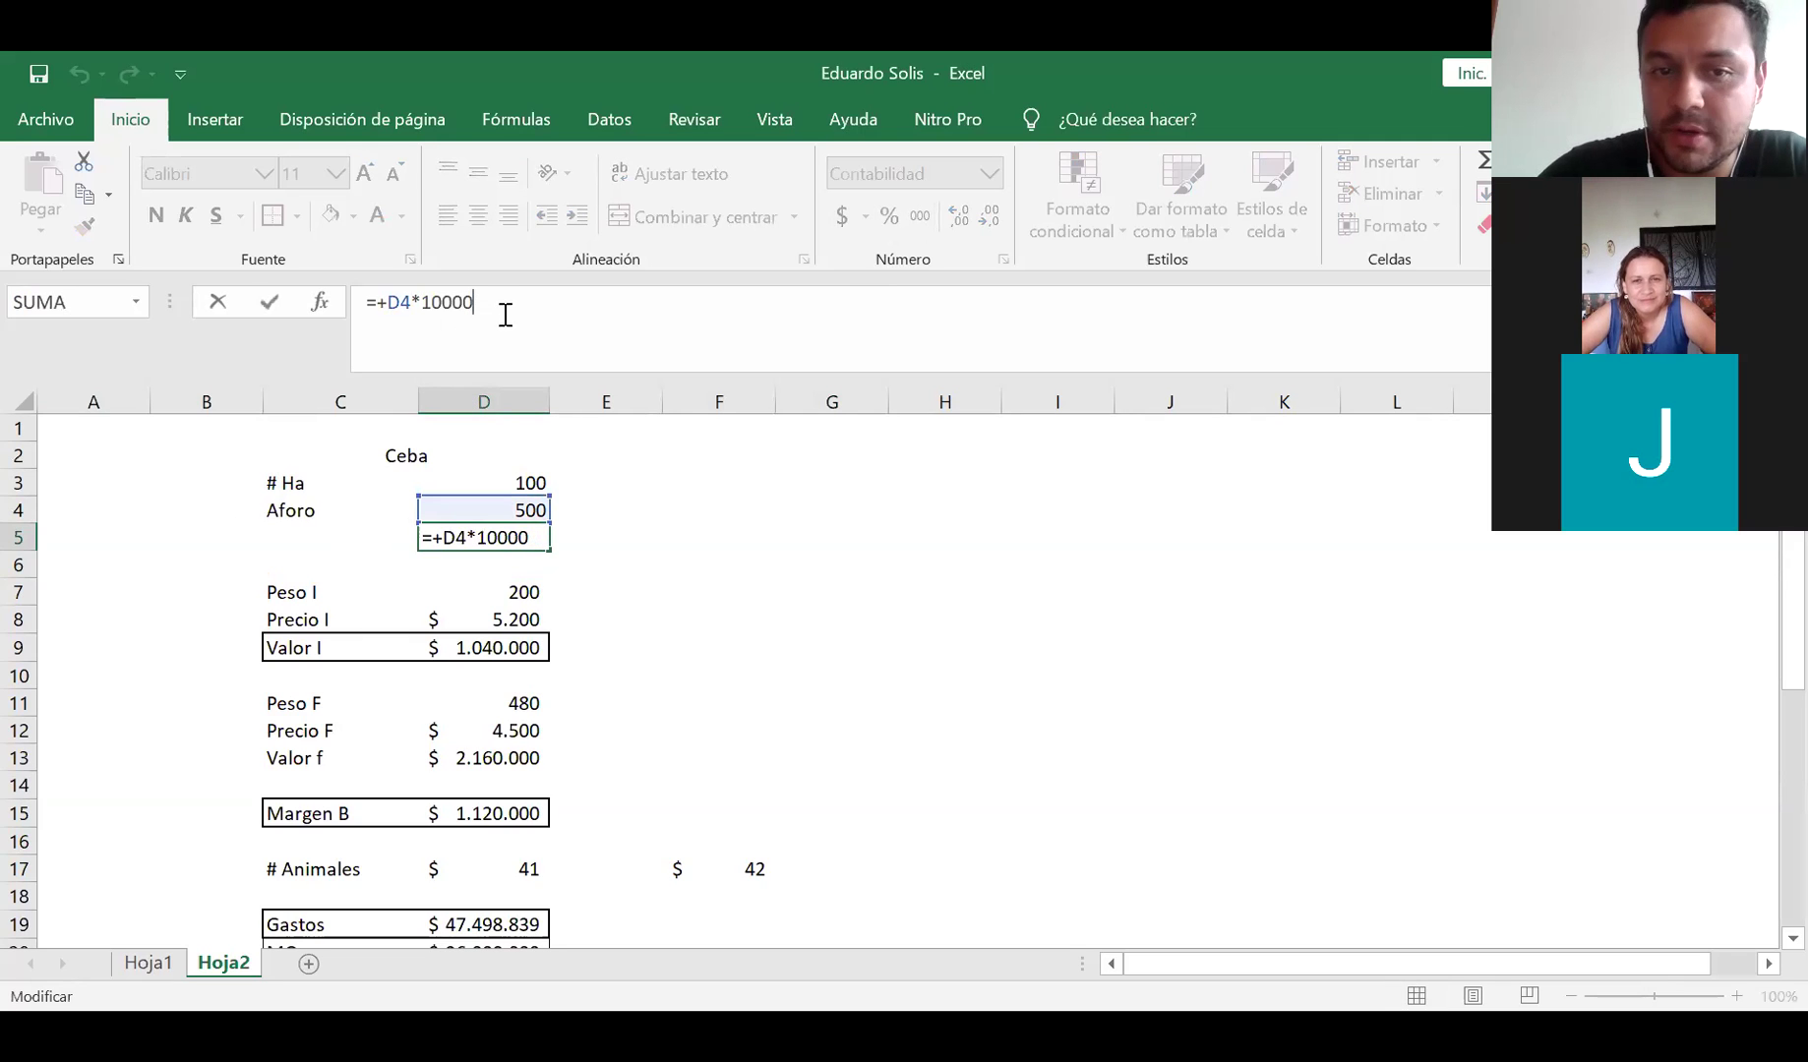
{"action": "key", "text": "BackSpace"}
{"action": "key", "text": "Return"}
{"action": "left_click", "coordinate": [512, 536]}
Insert two blank rows at row 6, above the Peso I block
{"action": "left_click", "coordinate": [19, 564]}
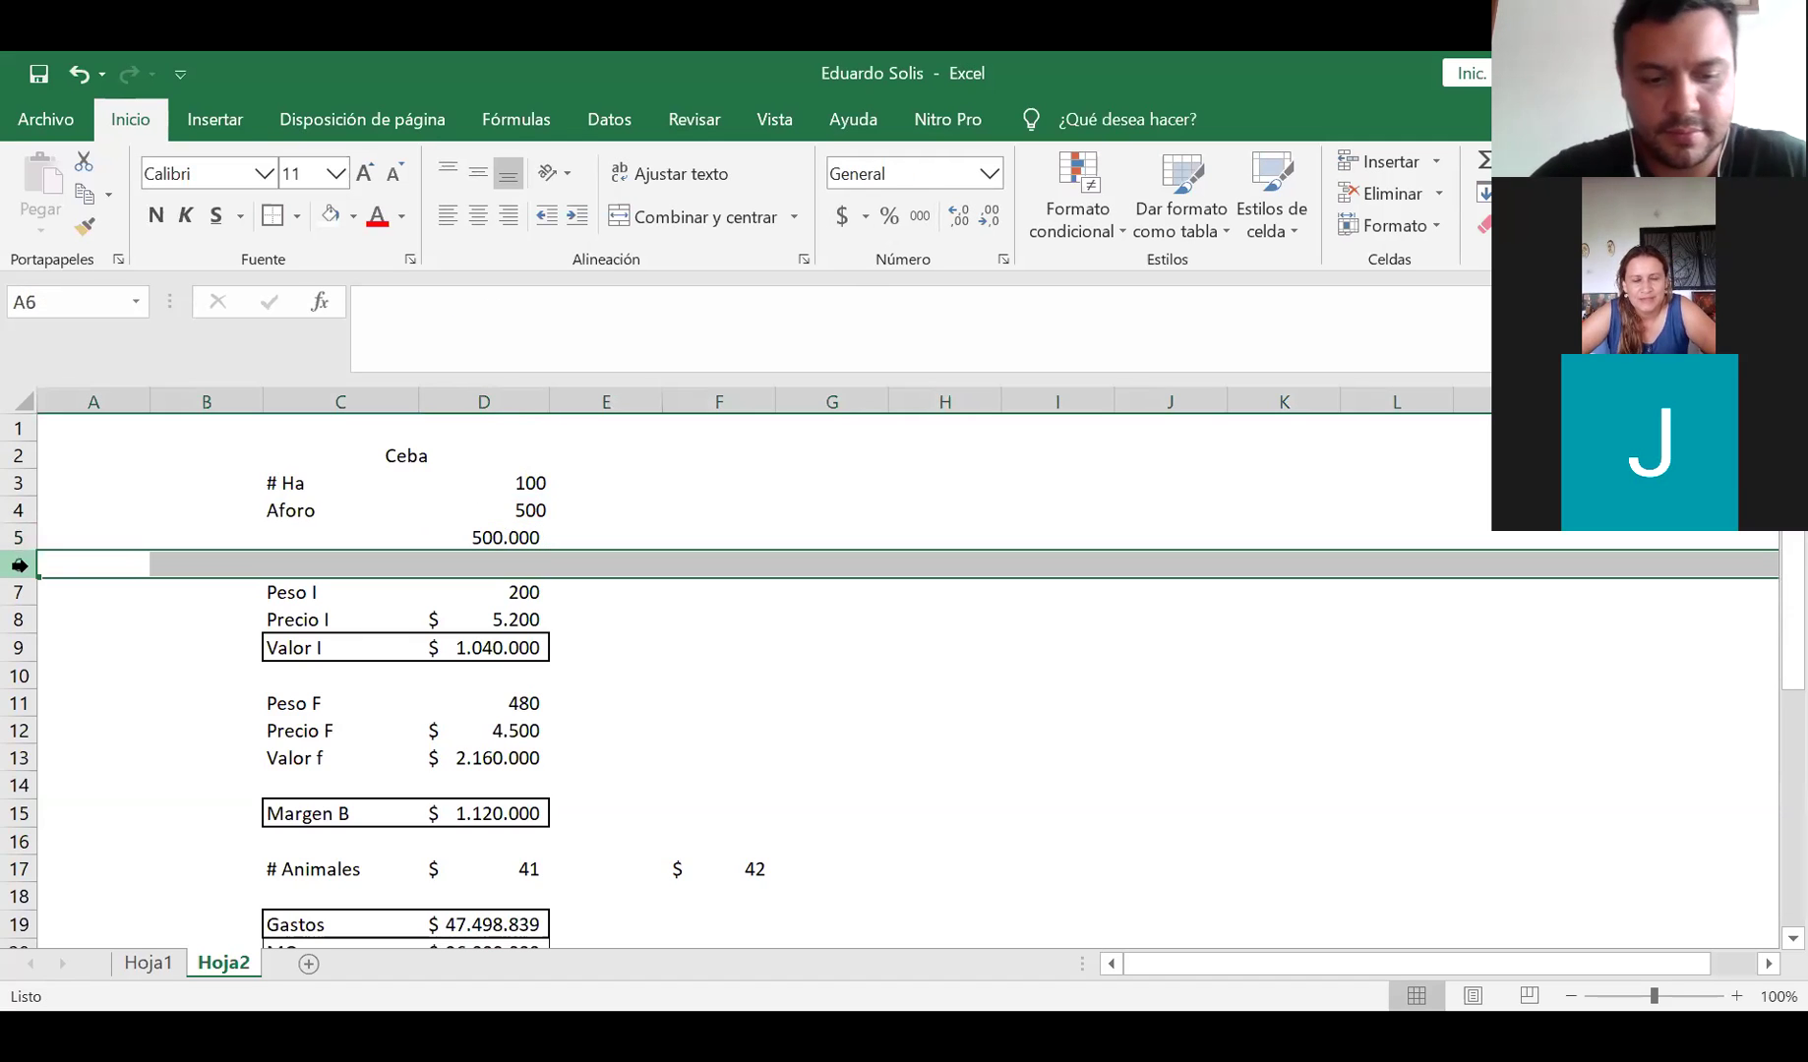
{"action": "key", "text": "ctrl+plus"}
{"action": "key", "text": "ctrl+plus"}
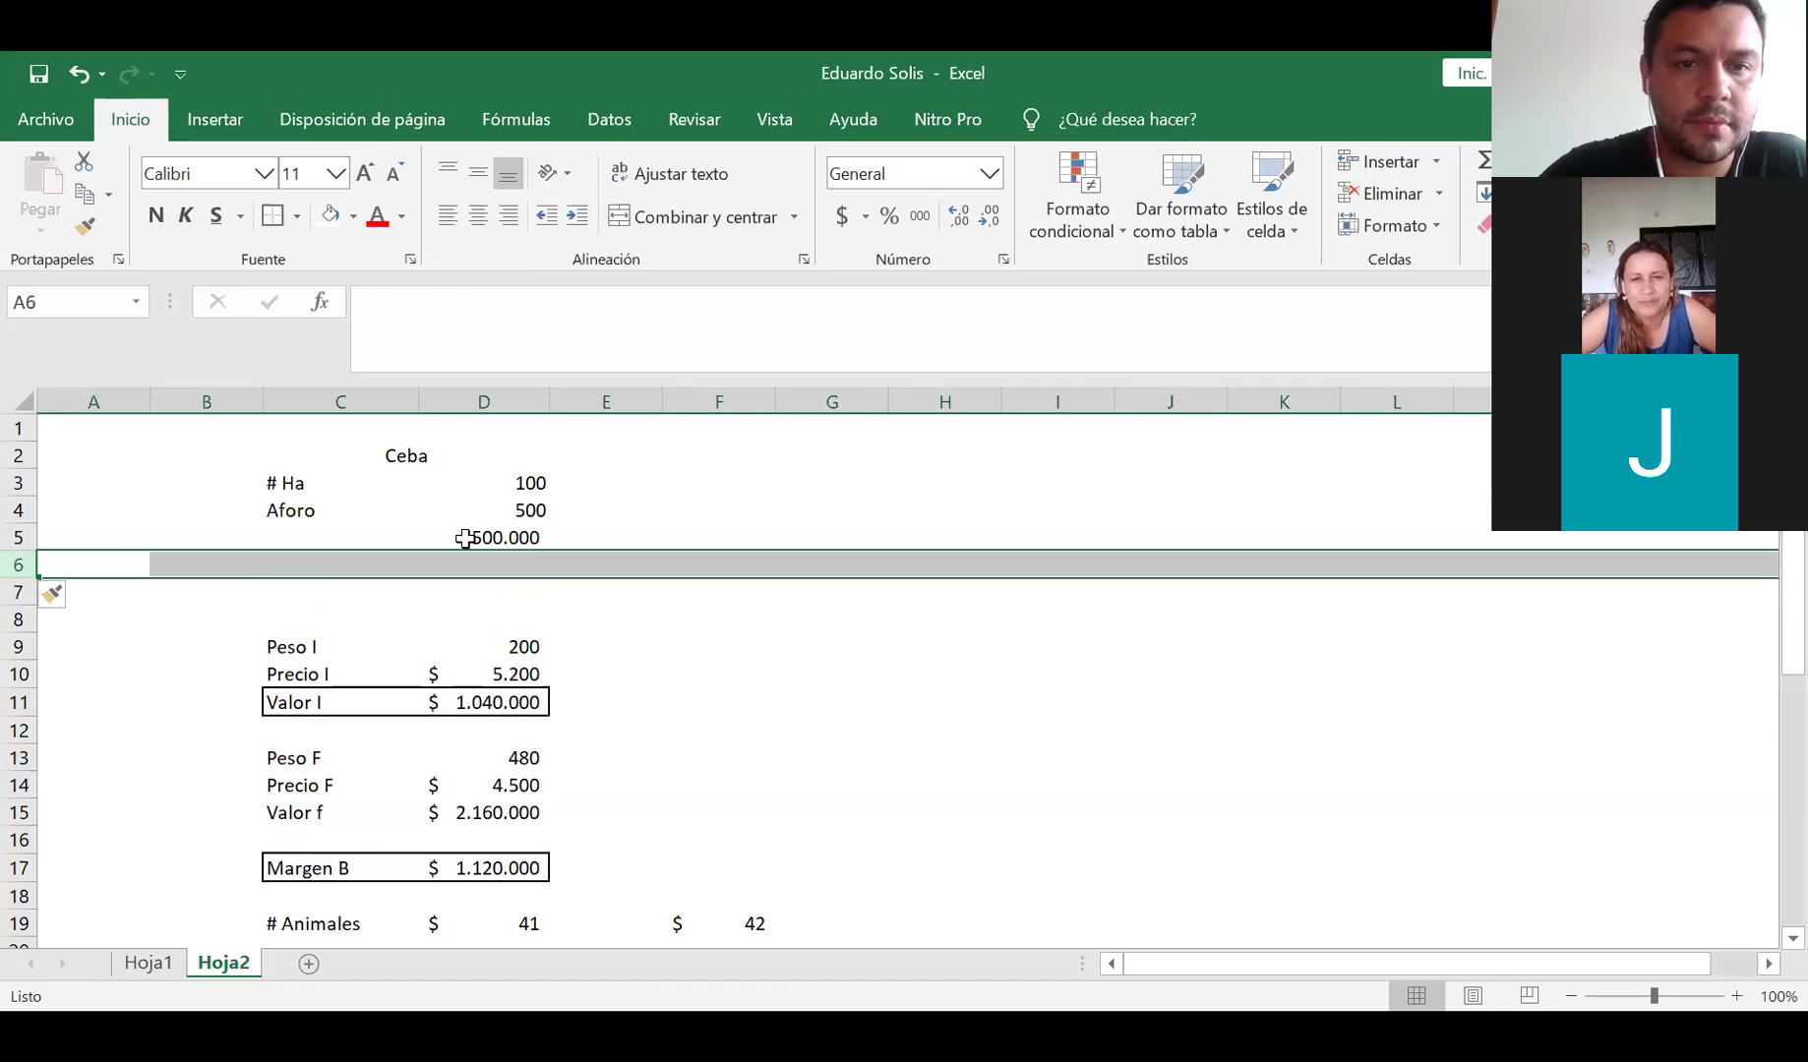
Change the formula in D5 to =+D4*100
{"action": "left_click", "coordinate": [476, 536]}
{"action": "left_click", "coordinate": [526, 302]}
{"action": "key", "text": "BackSpace"}
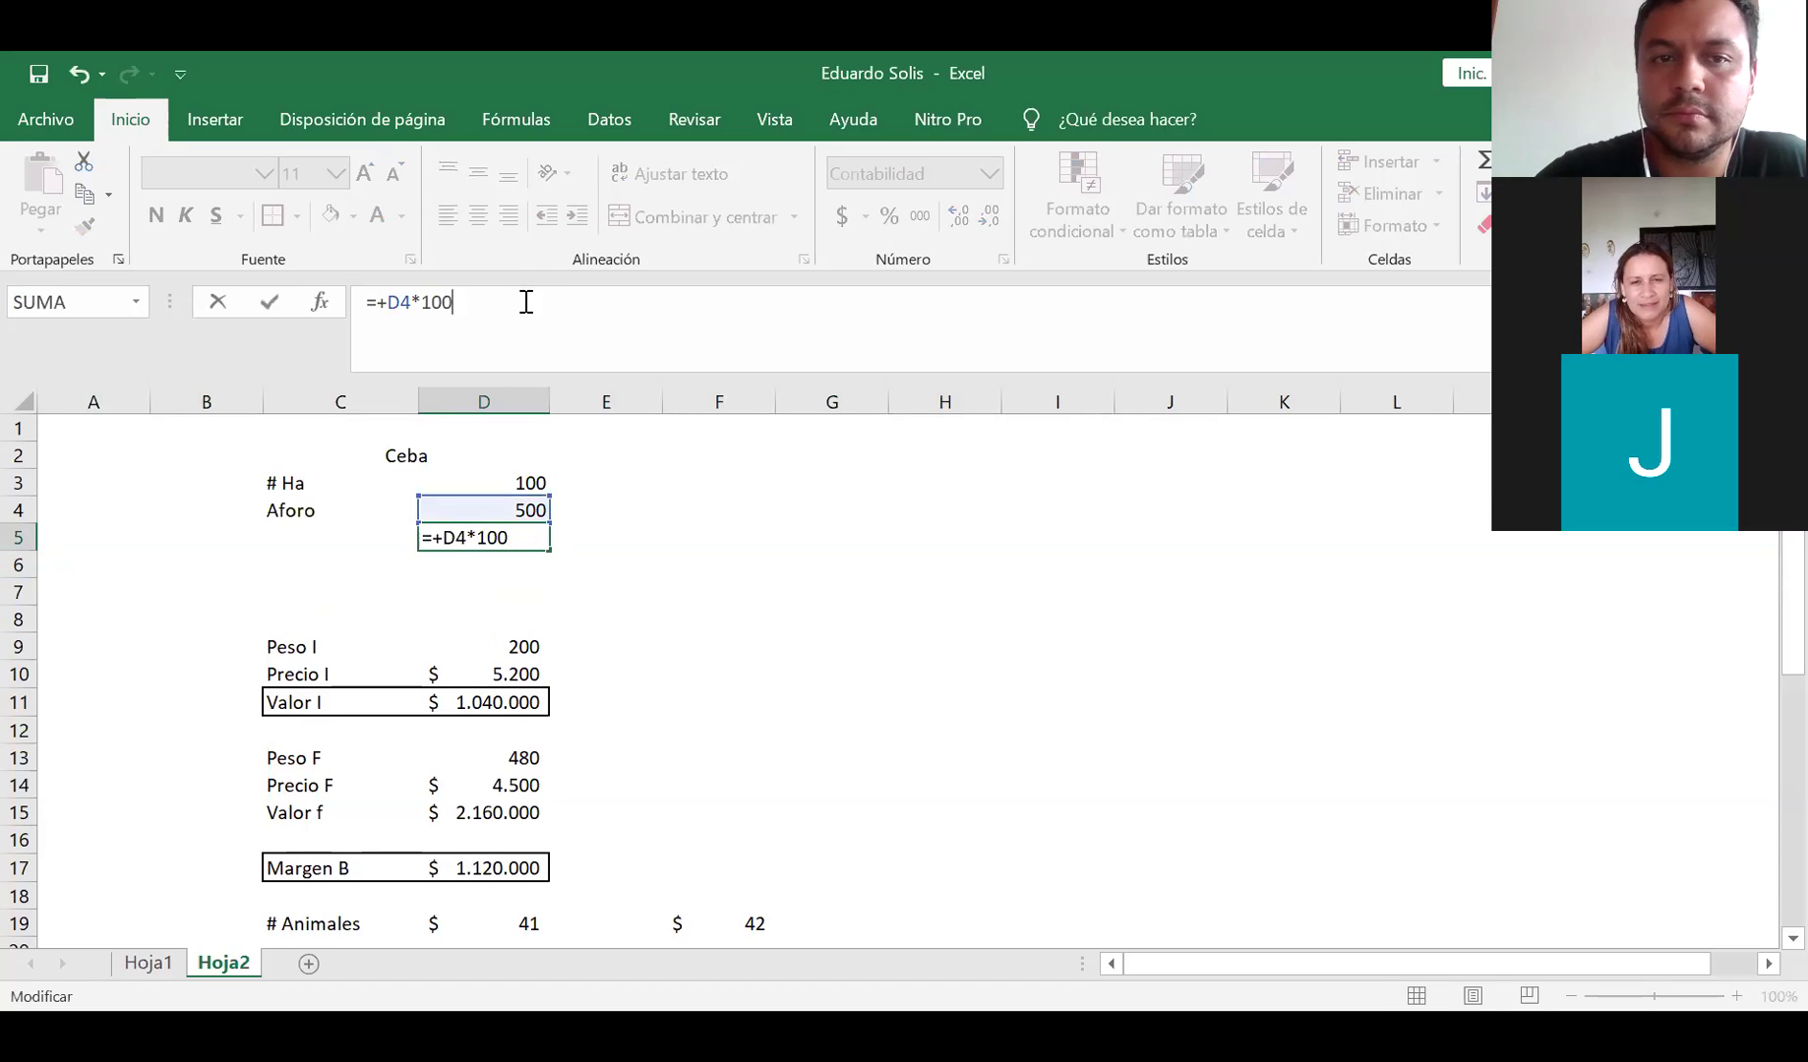
{"action": "key", "text": "Return"}
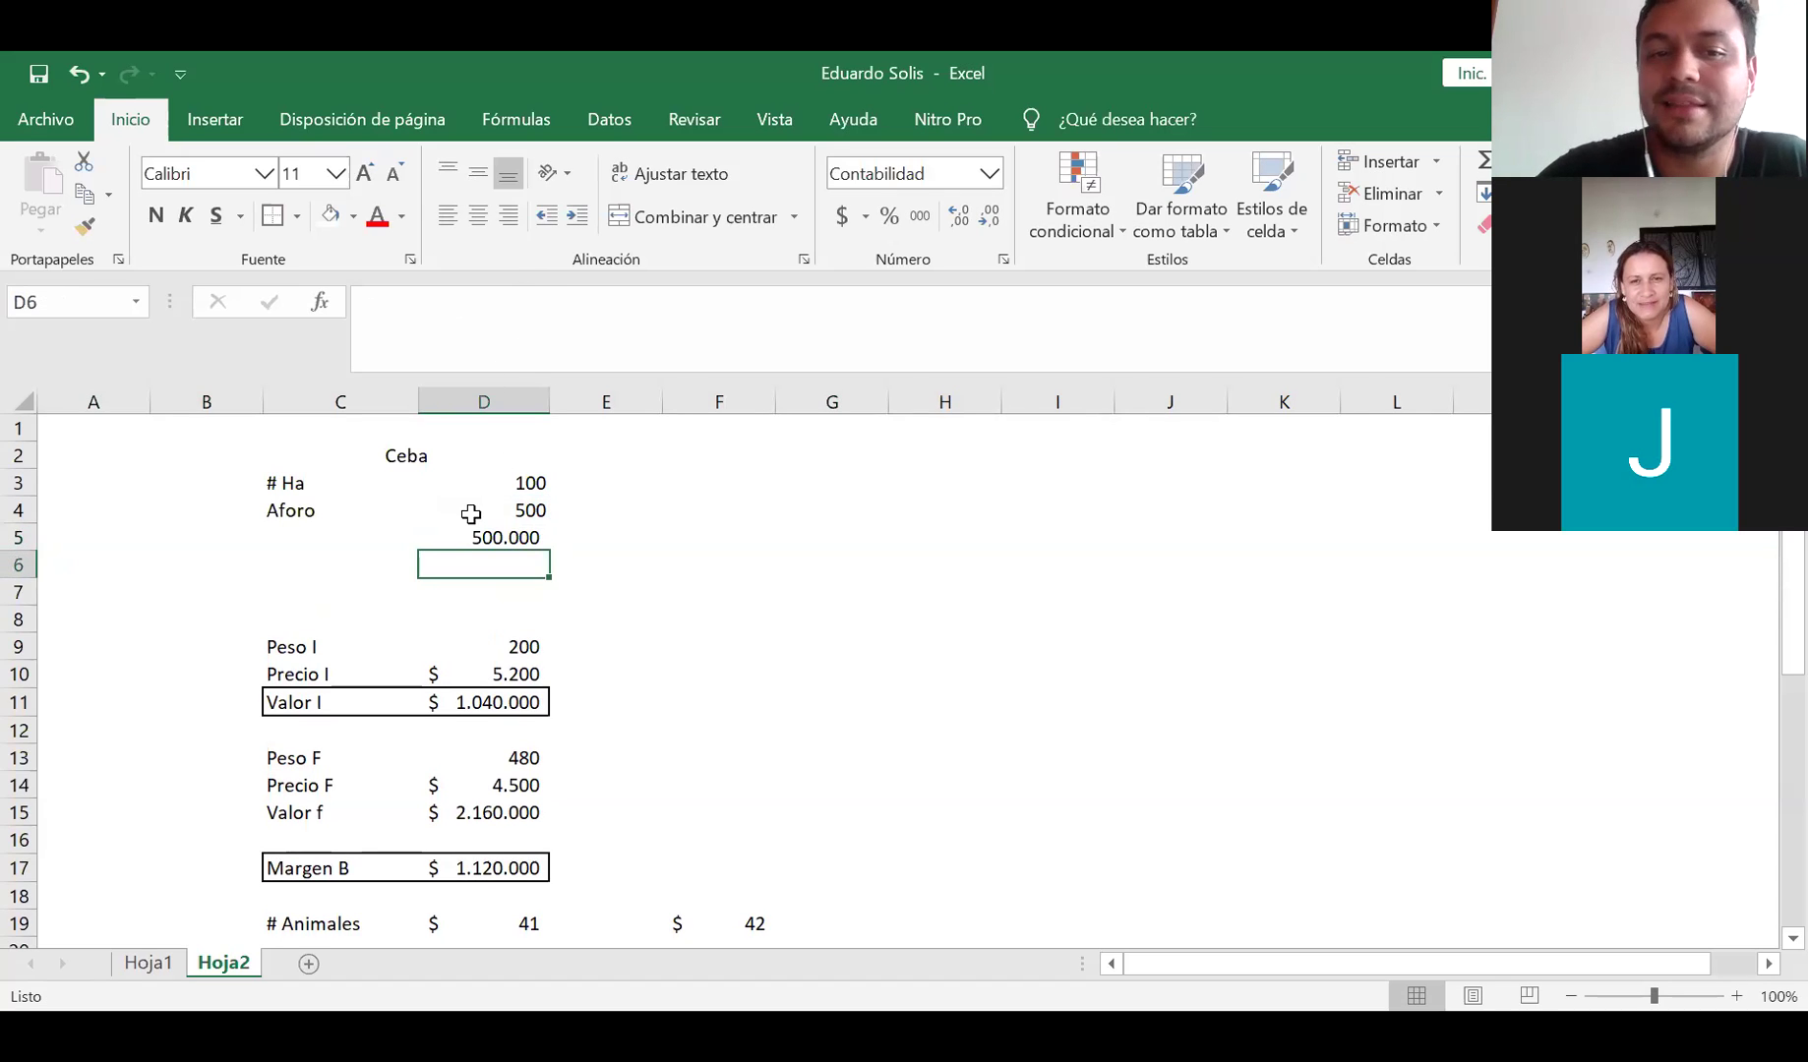
{"action": "left_click", "coordinate": [433, 537]}
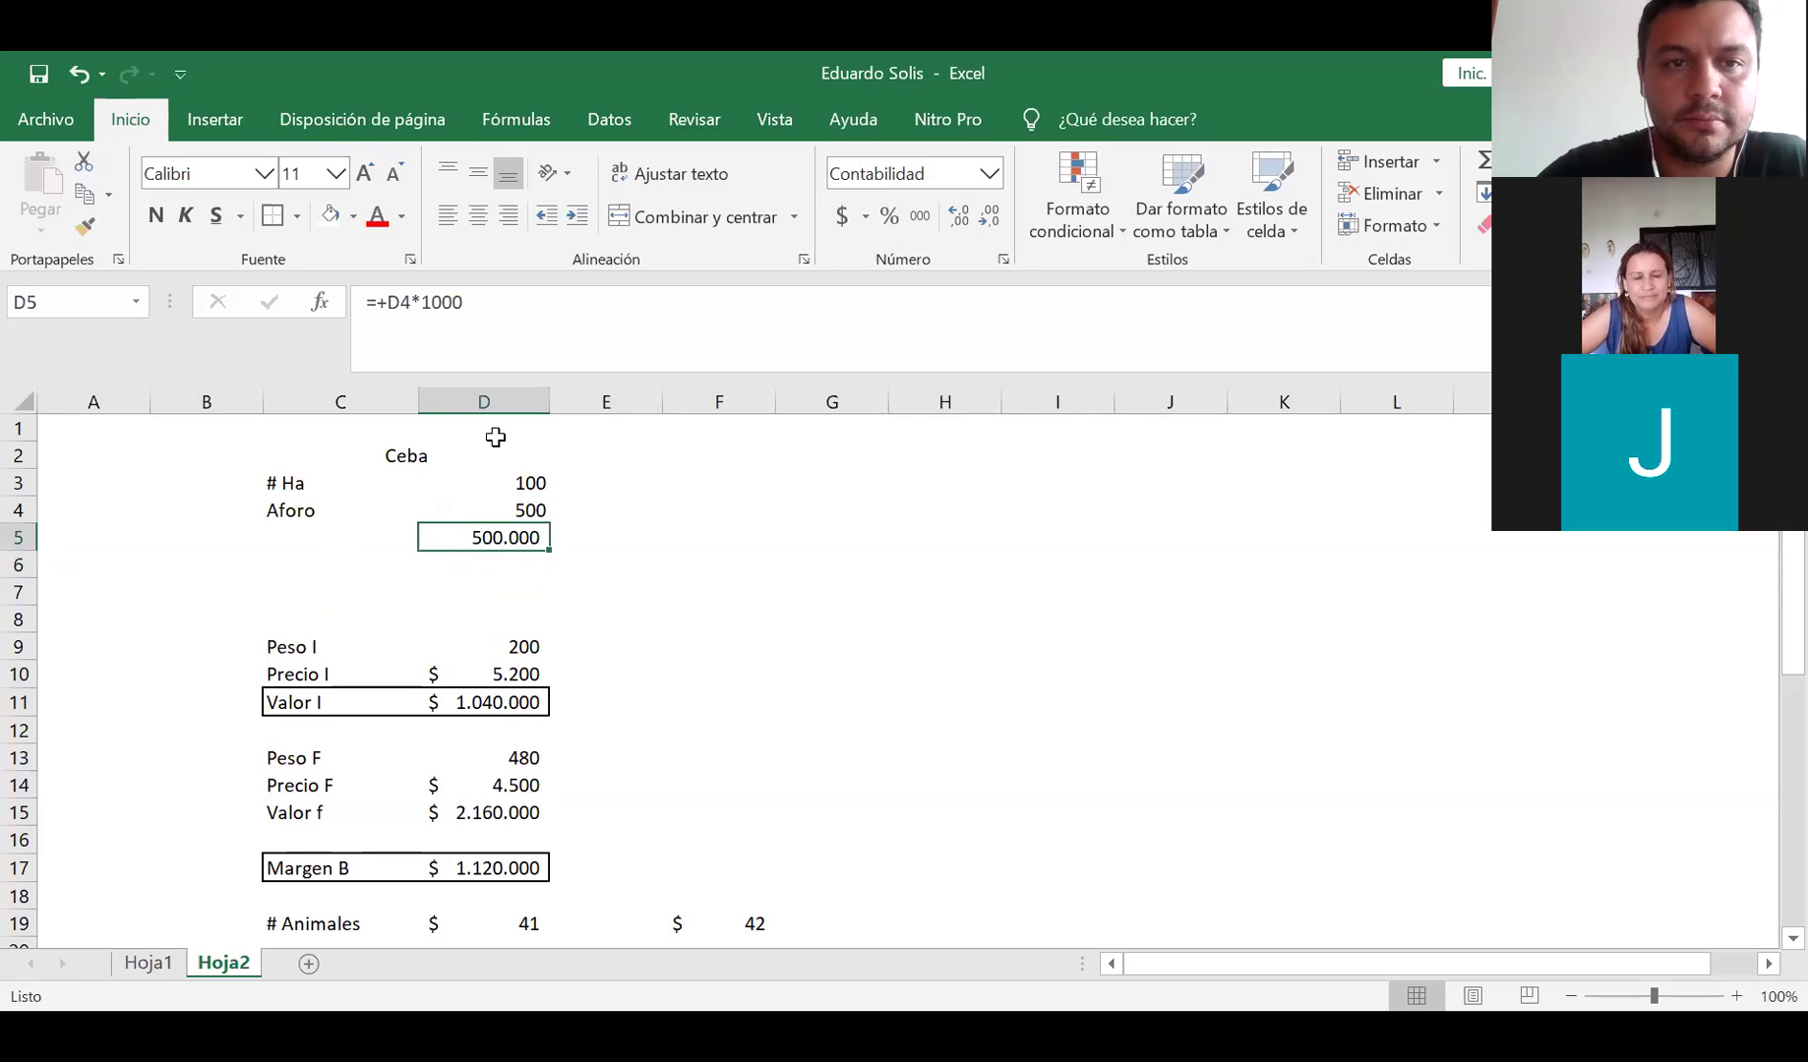
{"action": "left_click", "coordinate": [530, 326]}
{"action": "key", "text": "BackSpace"}
{"action": "key", "text": "Return"}
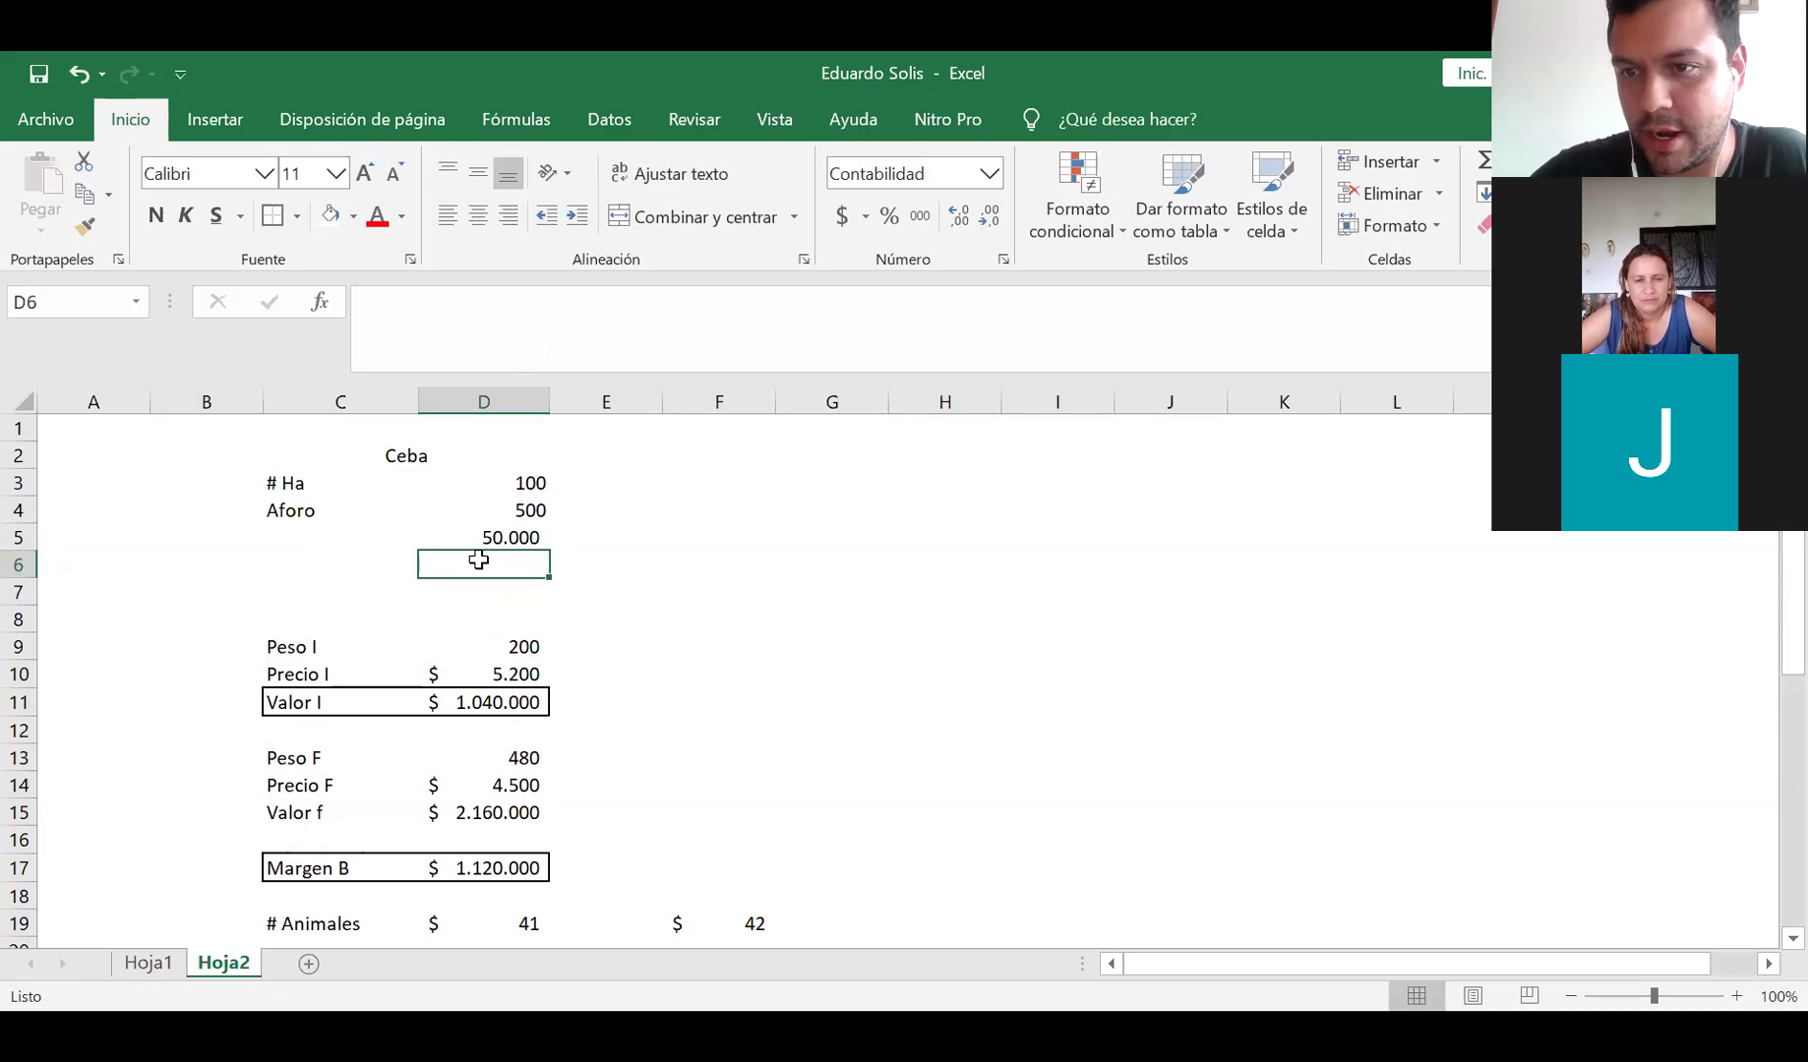
Label cell C5 as Aforo por HA
{"action": "left_click", "coordinate": [342, 531]}
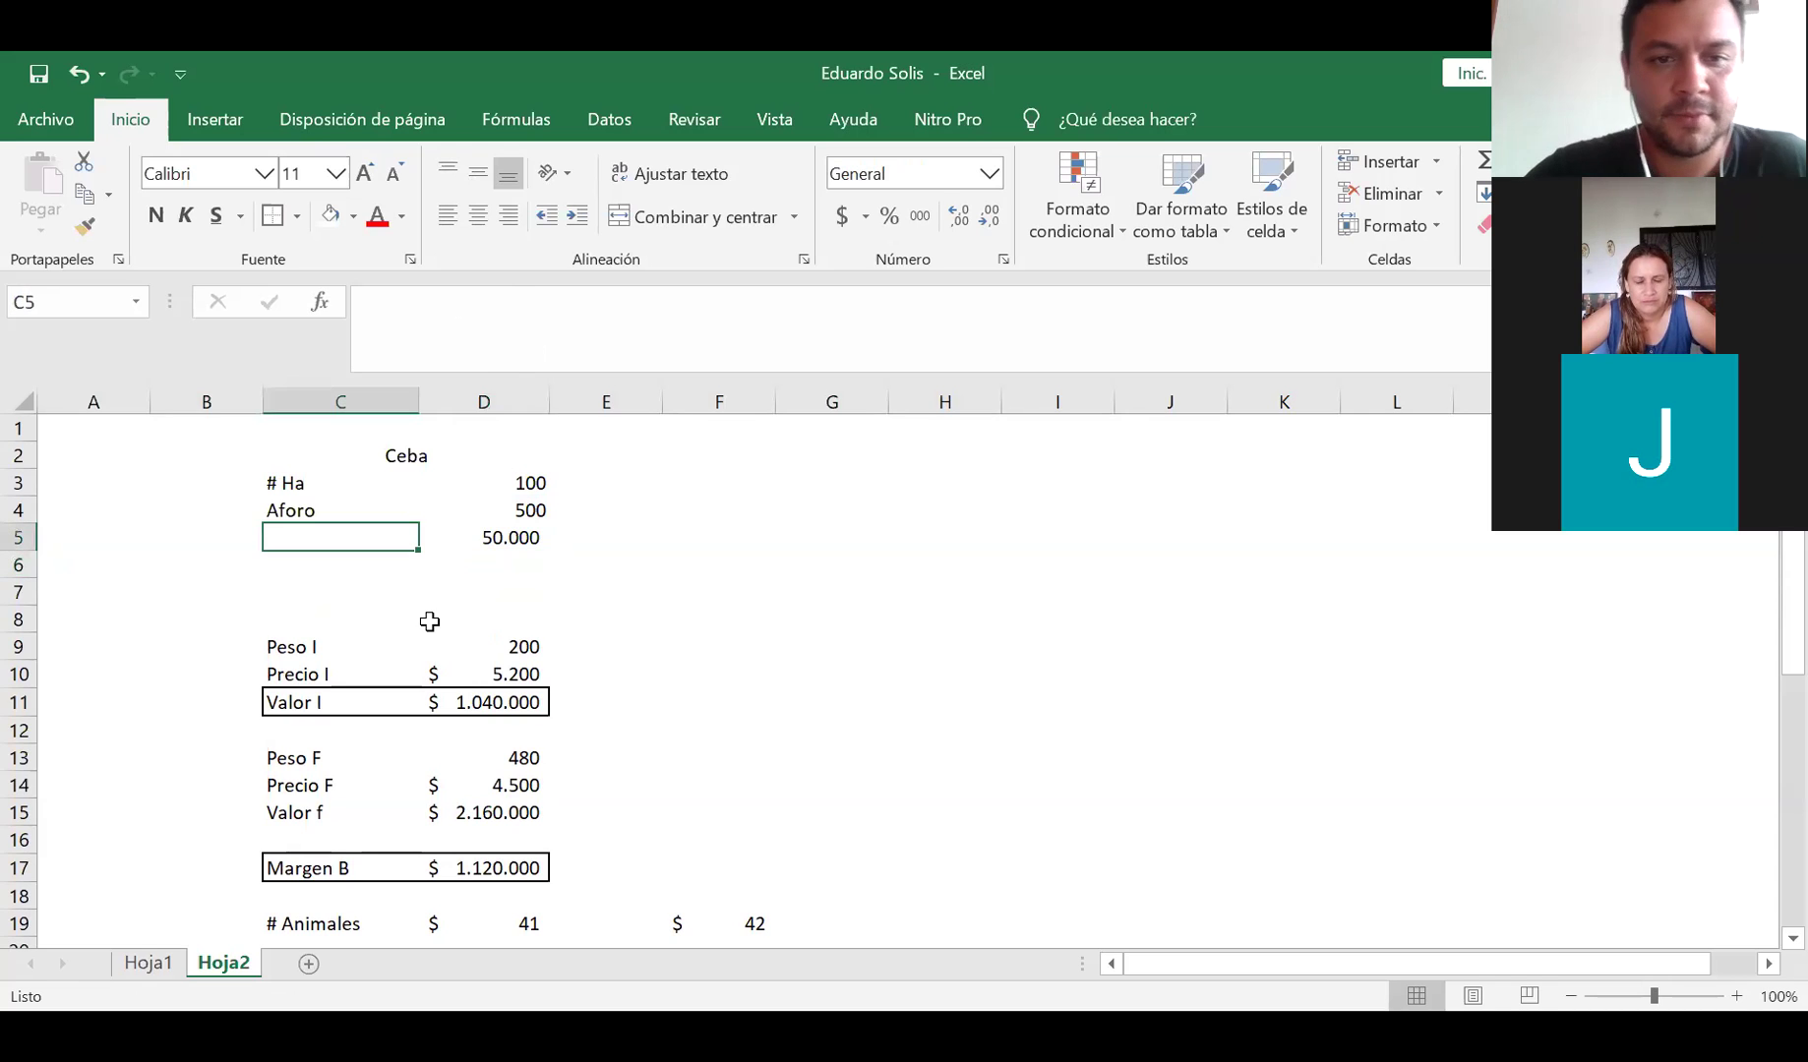
{"action": "type", "text": "Aforo por HA"}
{"action": "key", "text": "Return"}
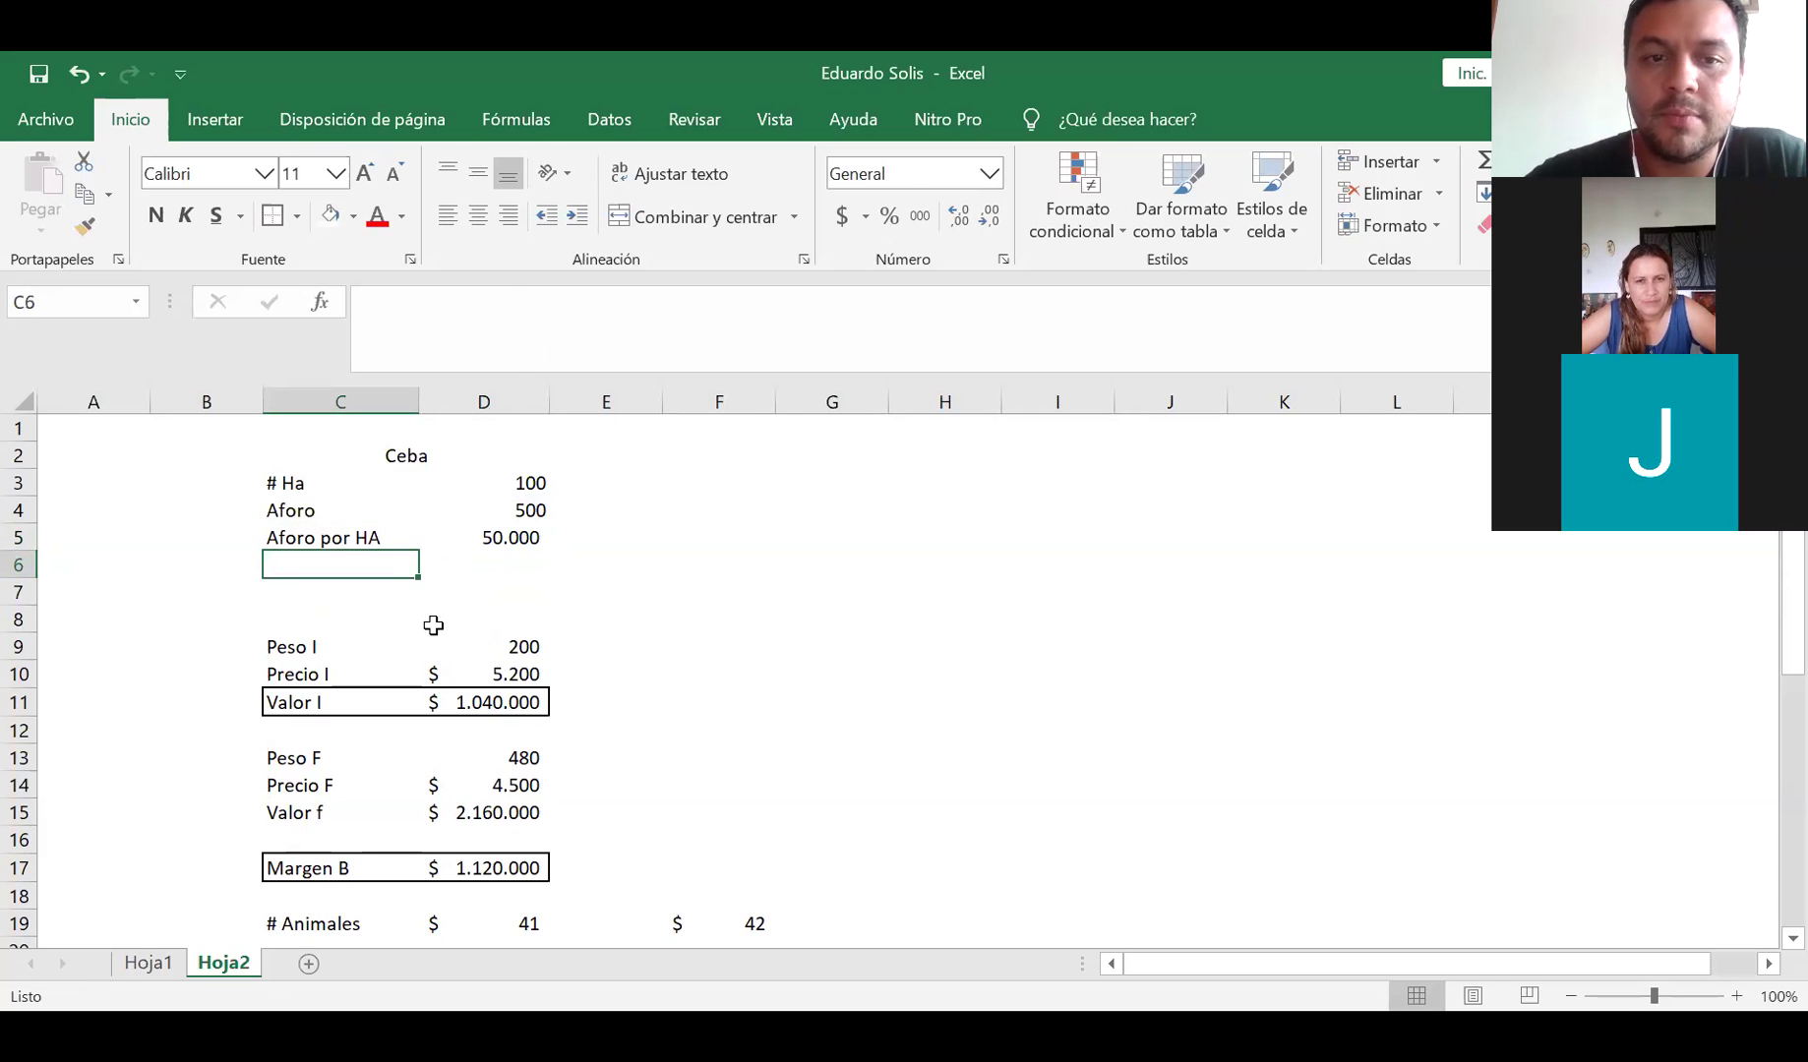
{"action": "key", "text": "Right"}
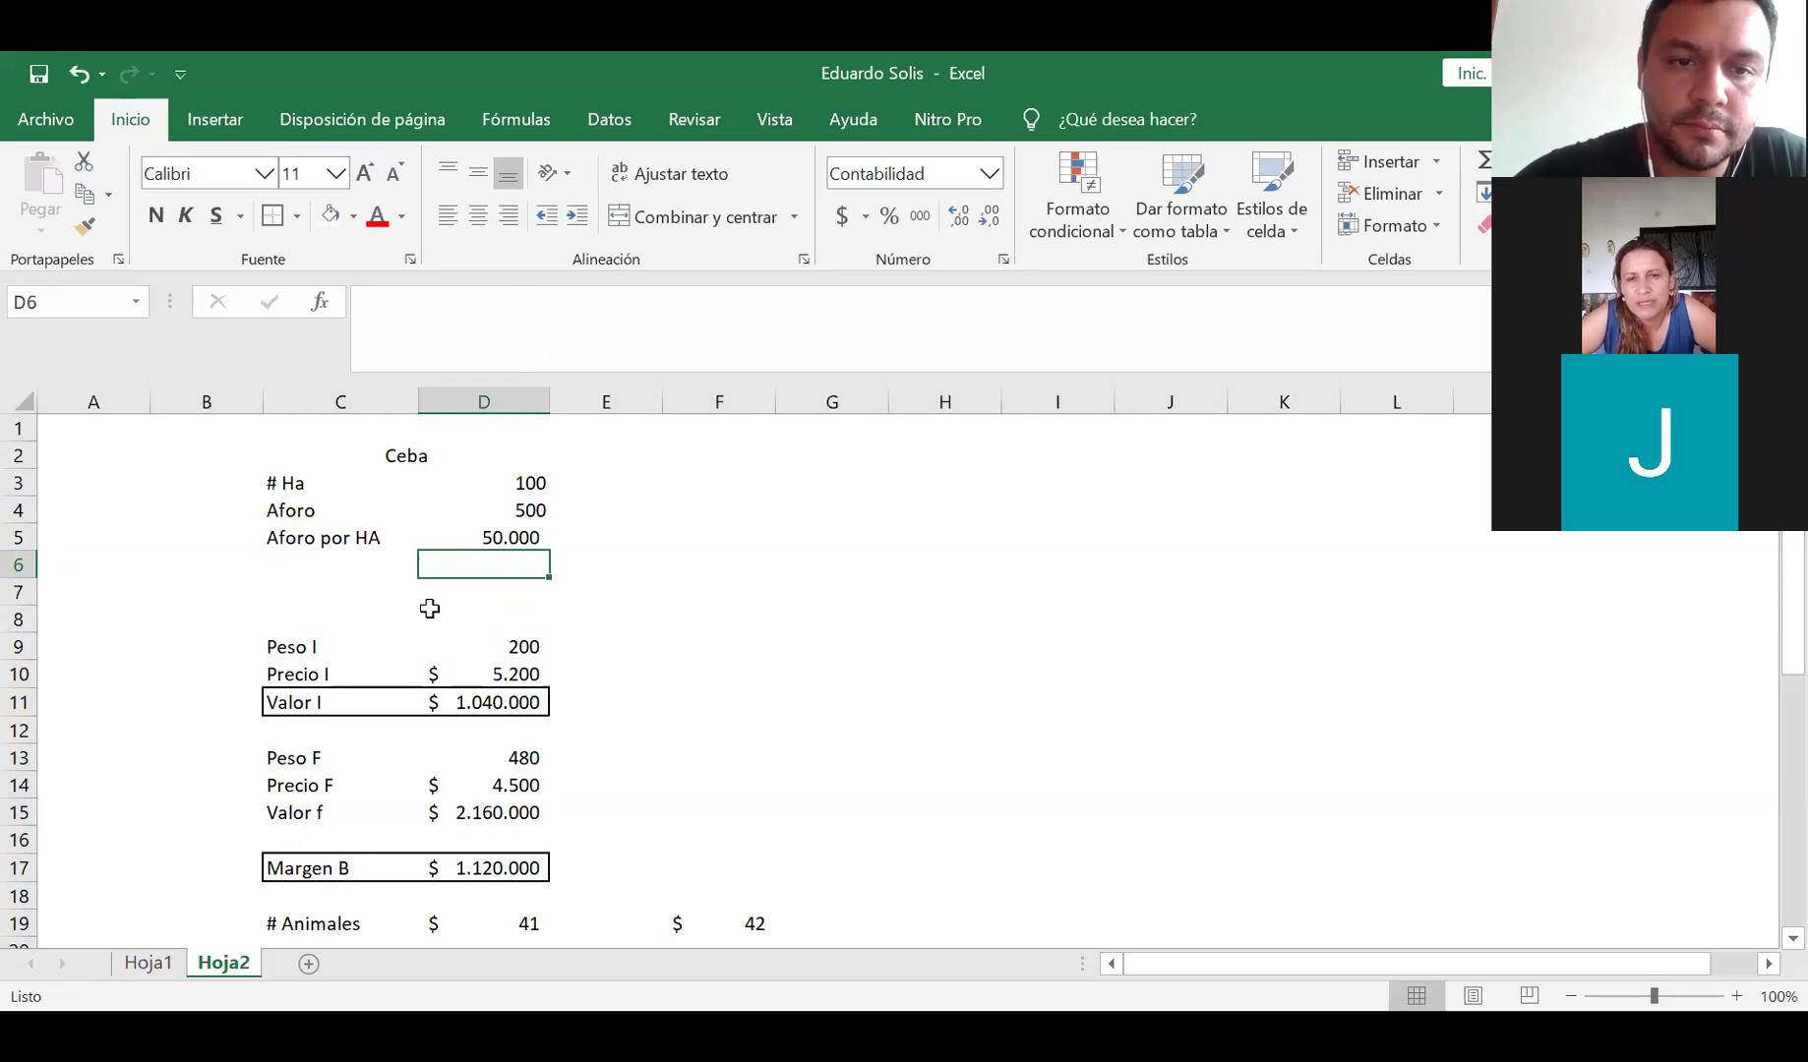
Change the Aforo por HA formula in D5 to =+D4*10
{"action": "left_click", "coordinate": [476, 538]}
{"action": "left_click", "coordinate": [518, 319]}
{"action": "key", "text": "BackSpace"}
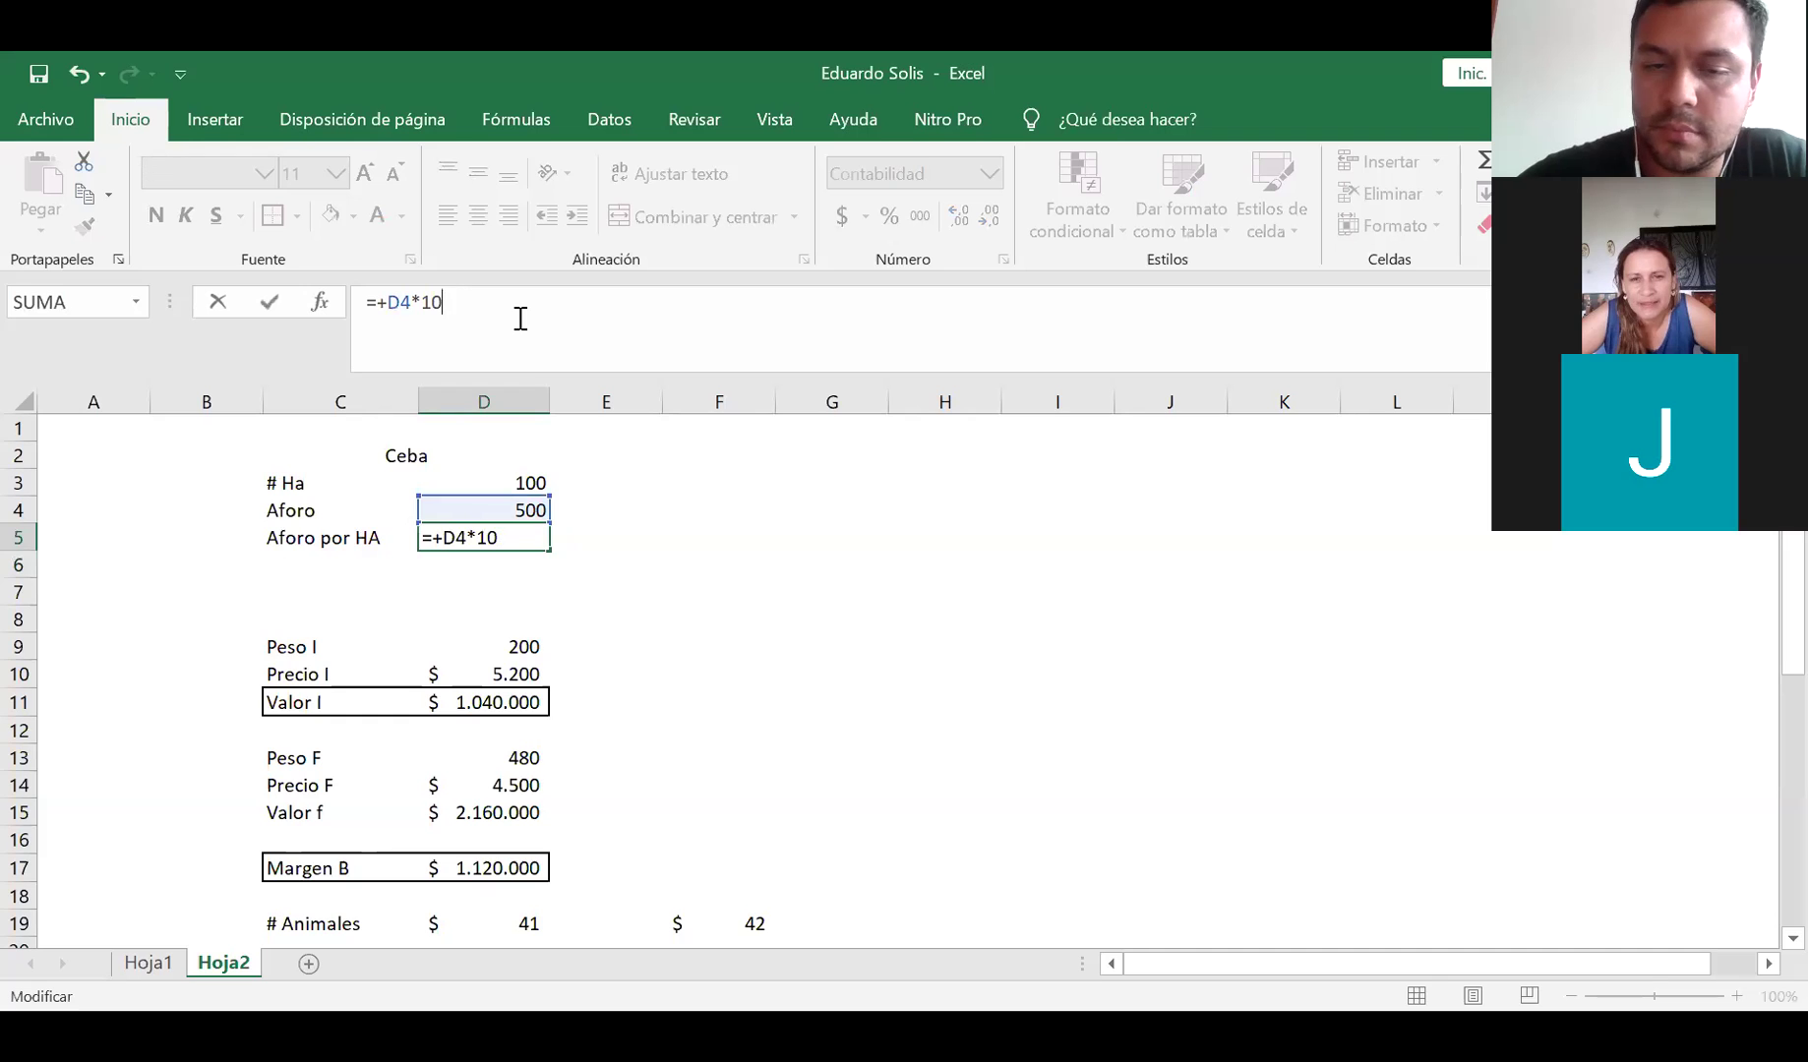
{"action": "key", "text": "Return"}
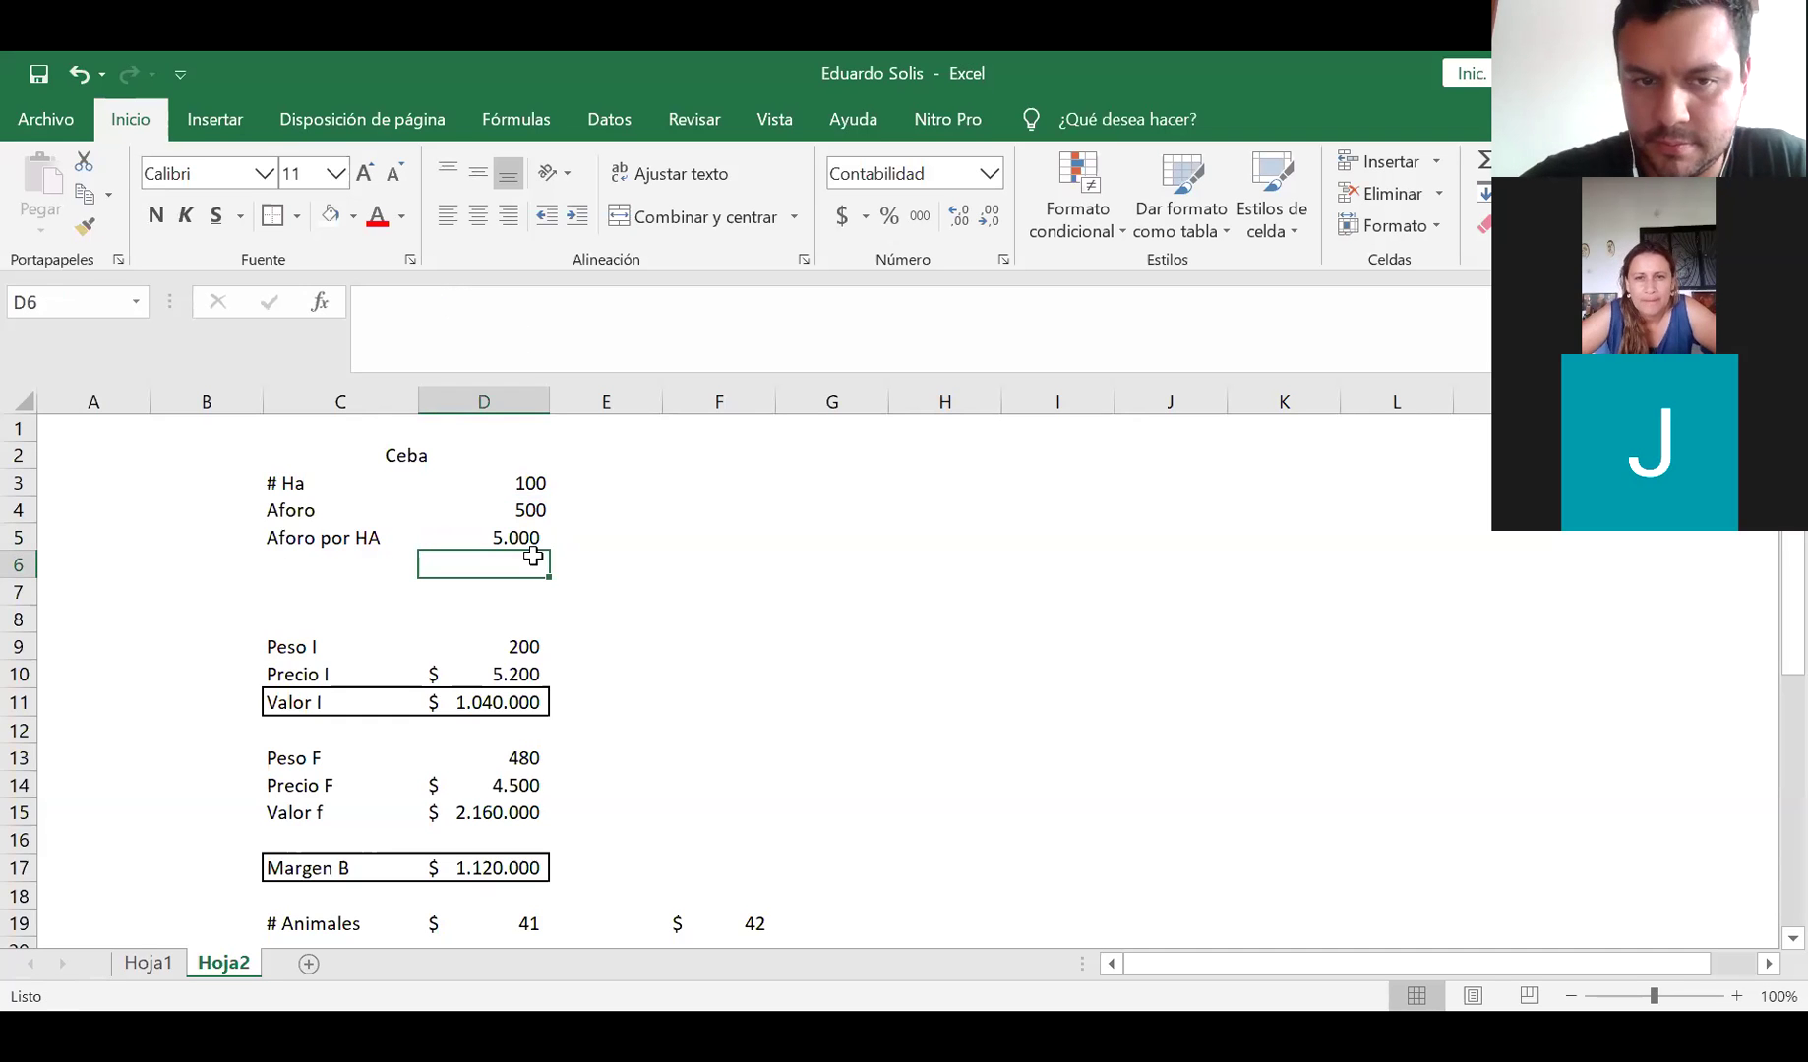
{"action": "left_click", "coordinate": [475, 519]}
{"action": "left_click", "coordinate": [368, 302]}
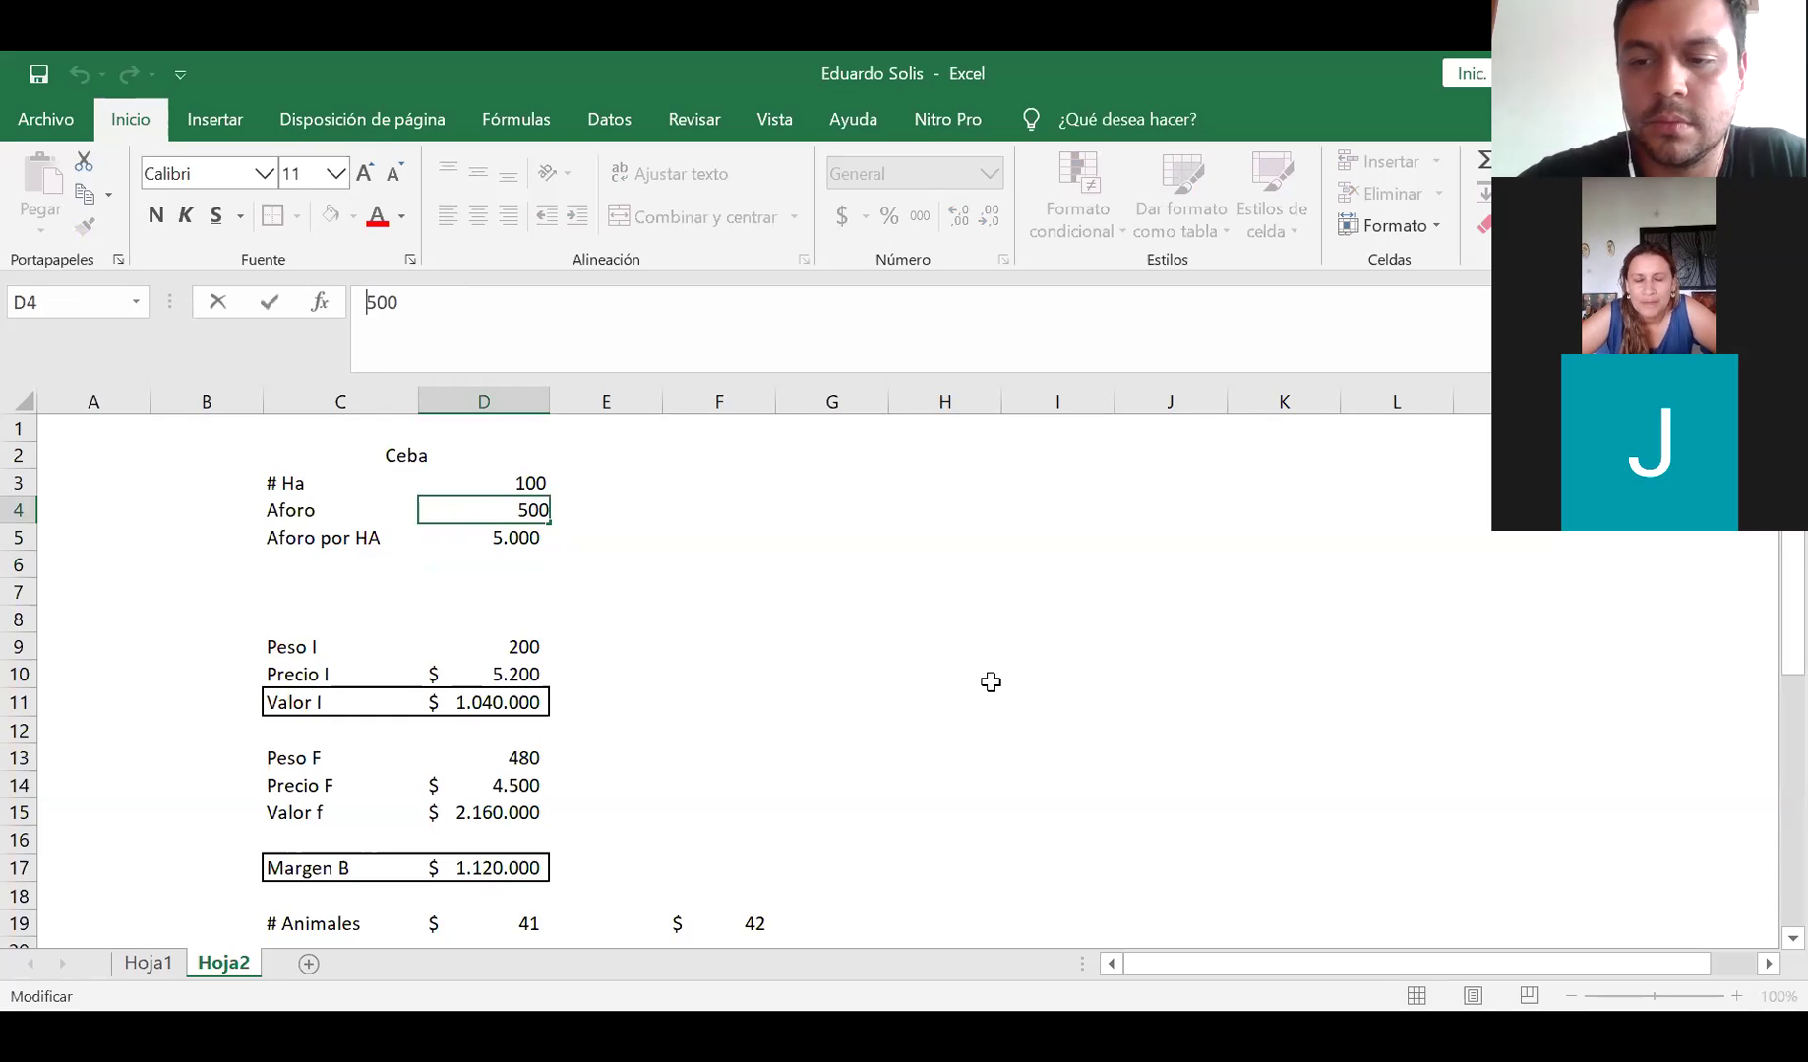
{"action": "left_click", "coordinate": [522, 538]}
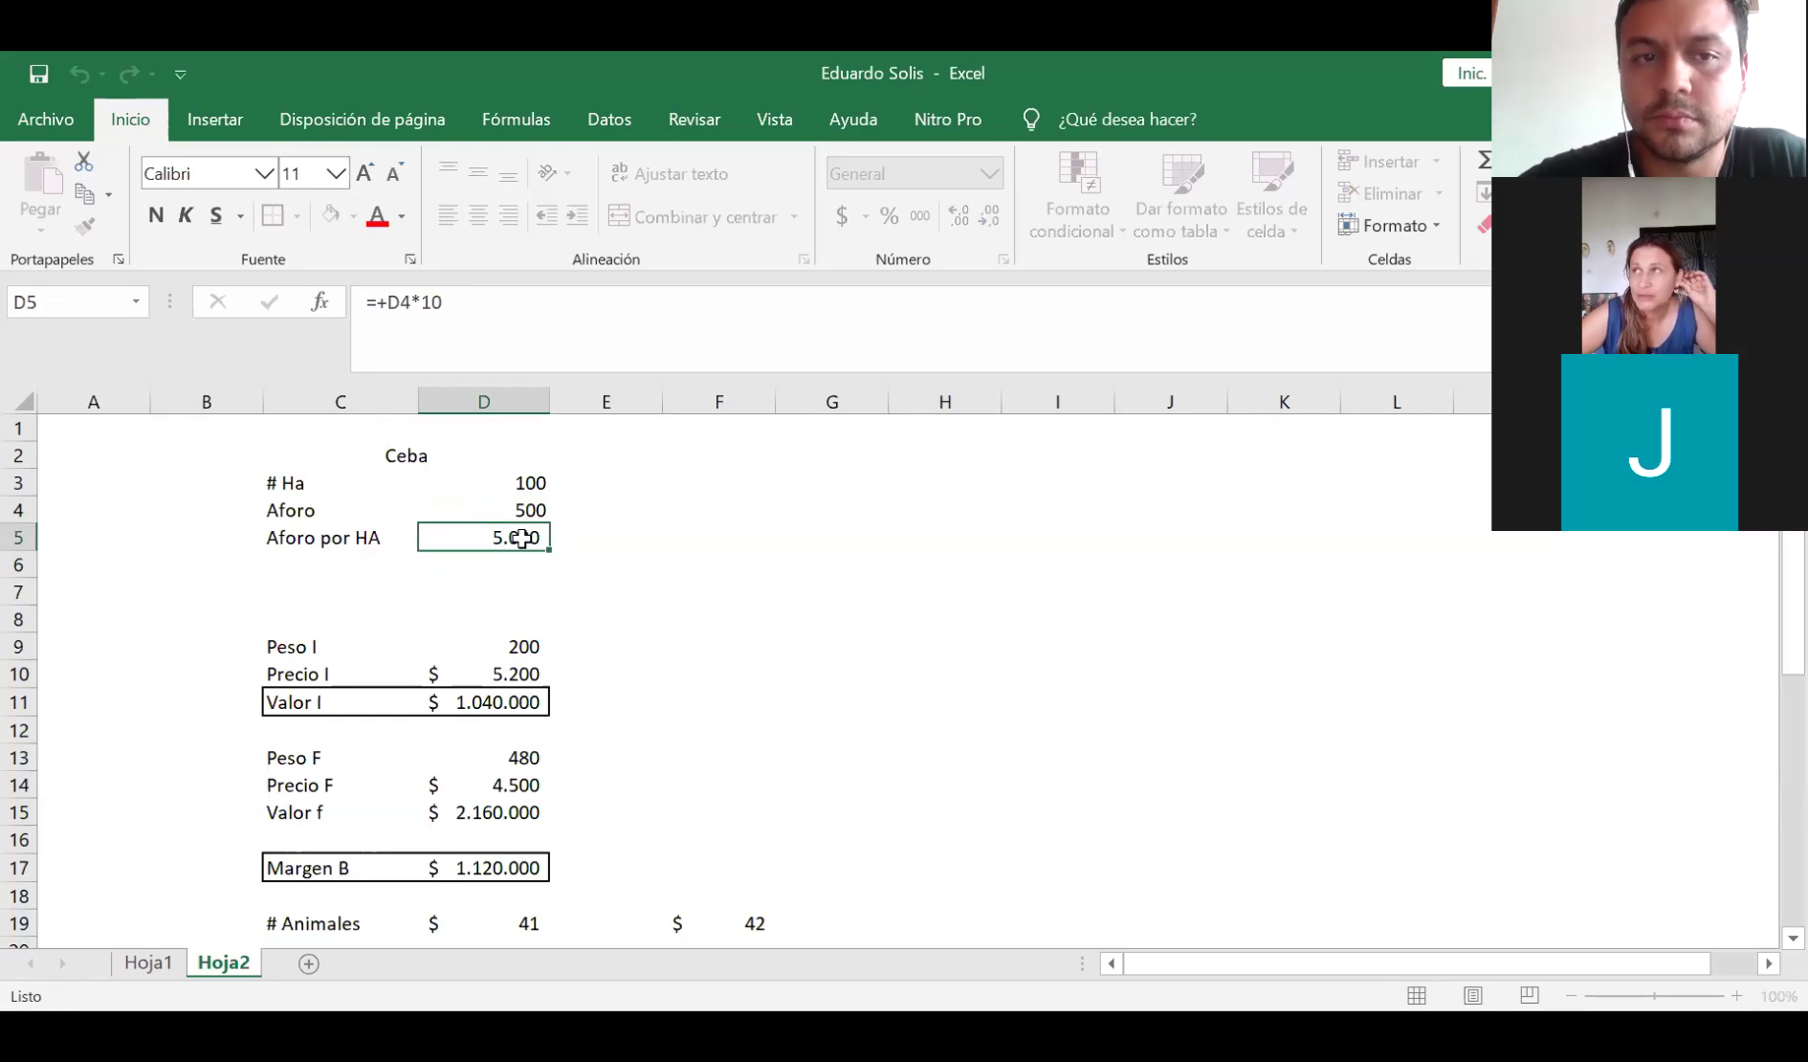
{"action": "left_click", "coordinate": [656, 537]}
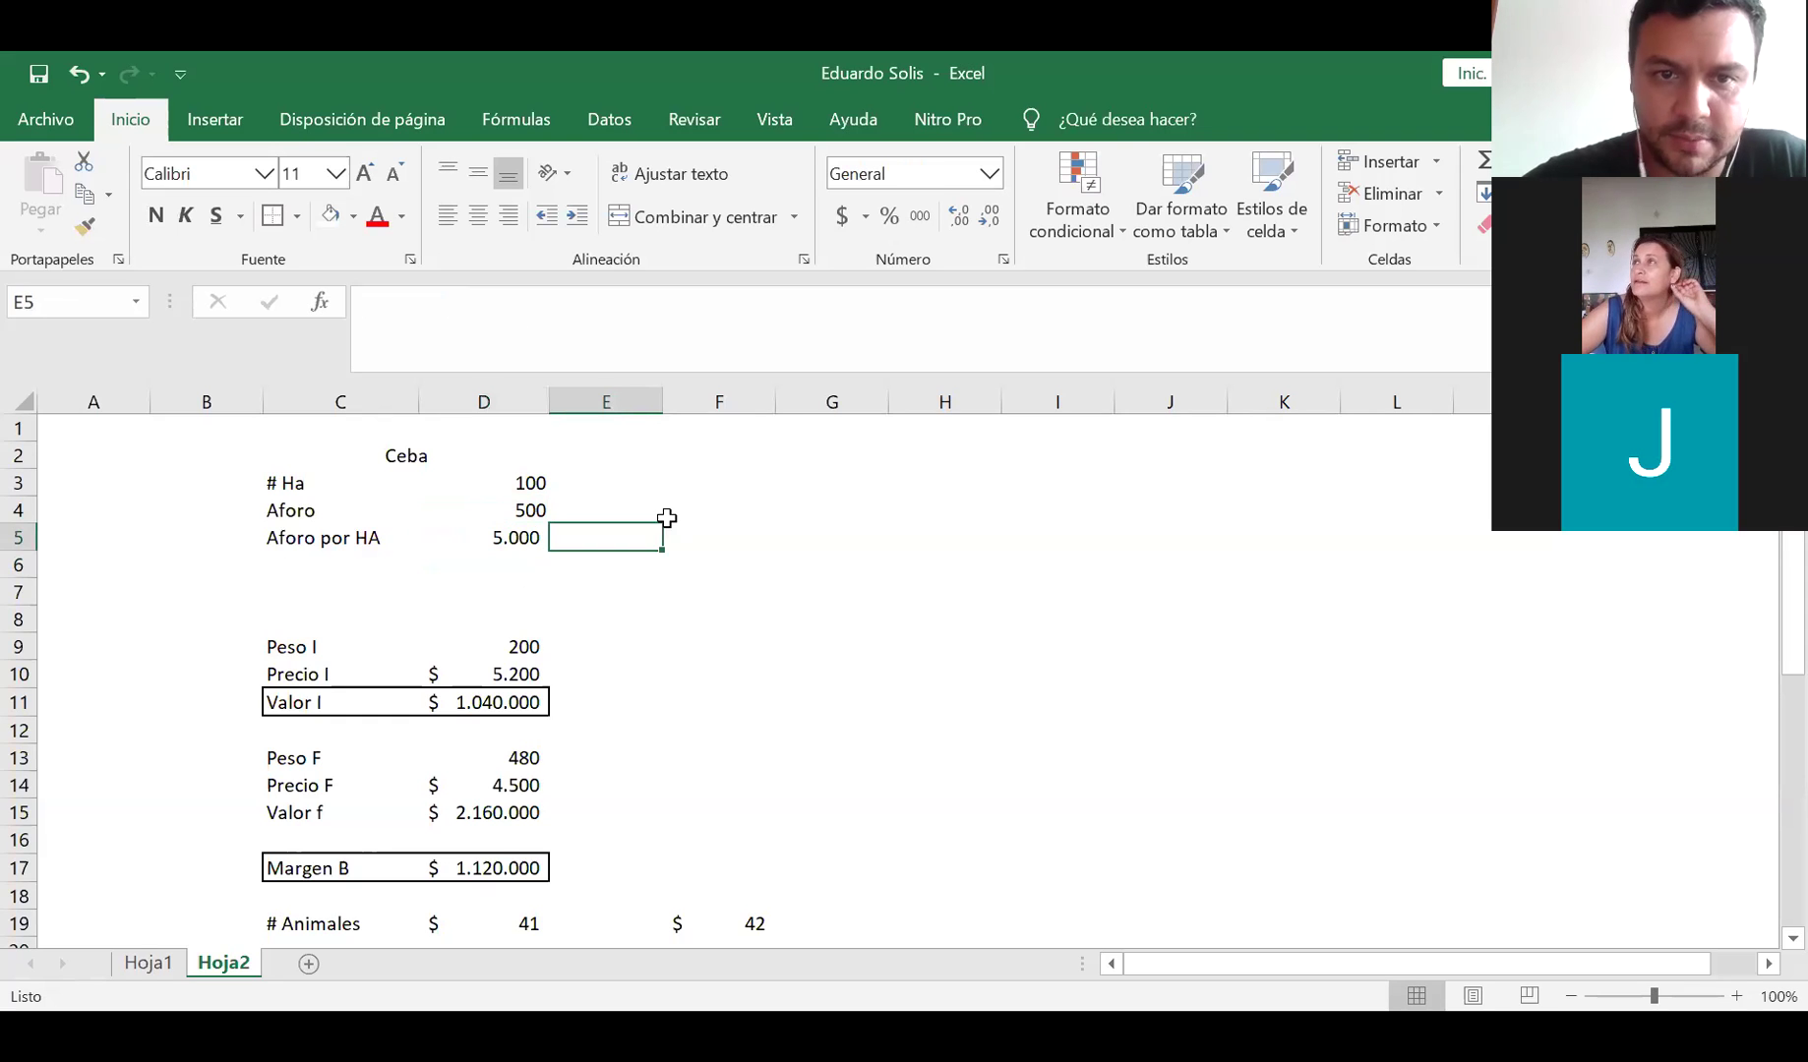
Test the per-hectare yield with 0,5 in F4 and =+F4*10000 in F5, and clear both cells
{"action": "left_click", "coordinate": [667, 519]}
{"action": "type", "text": "0,5"}
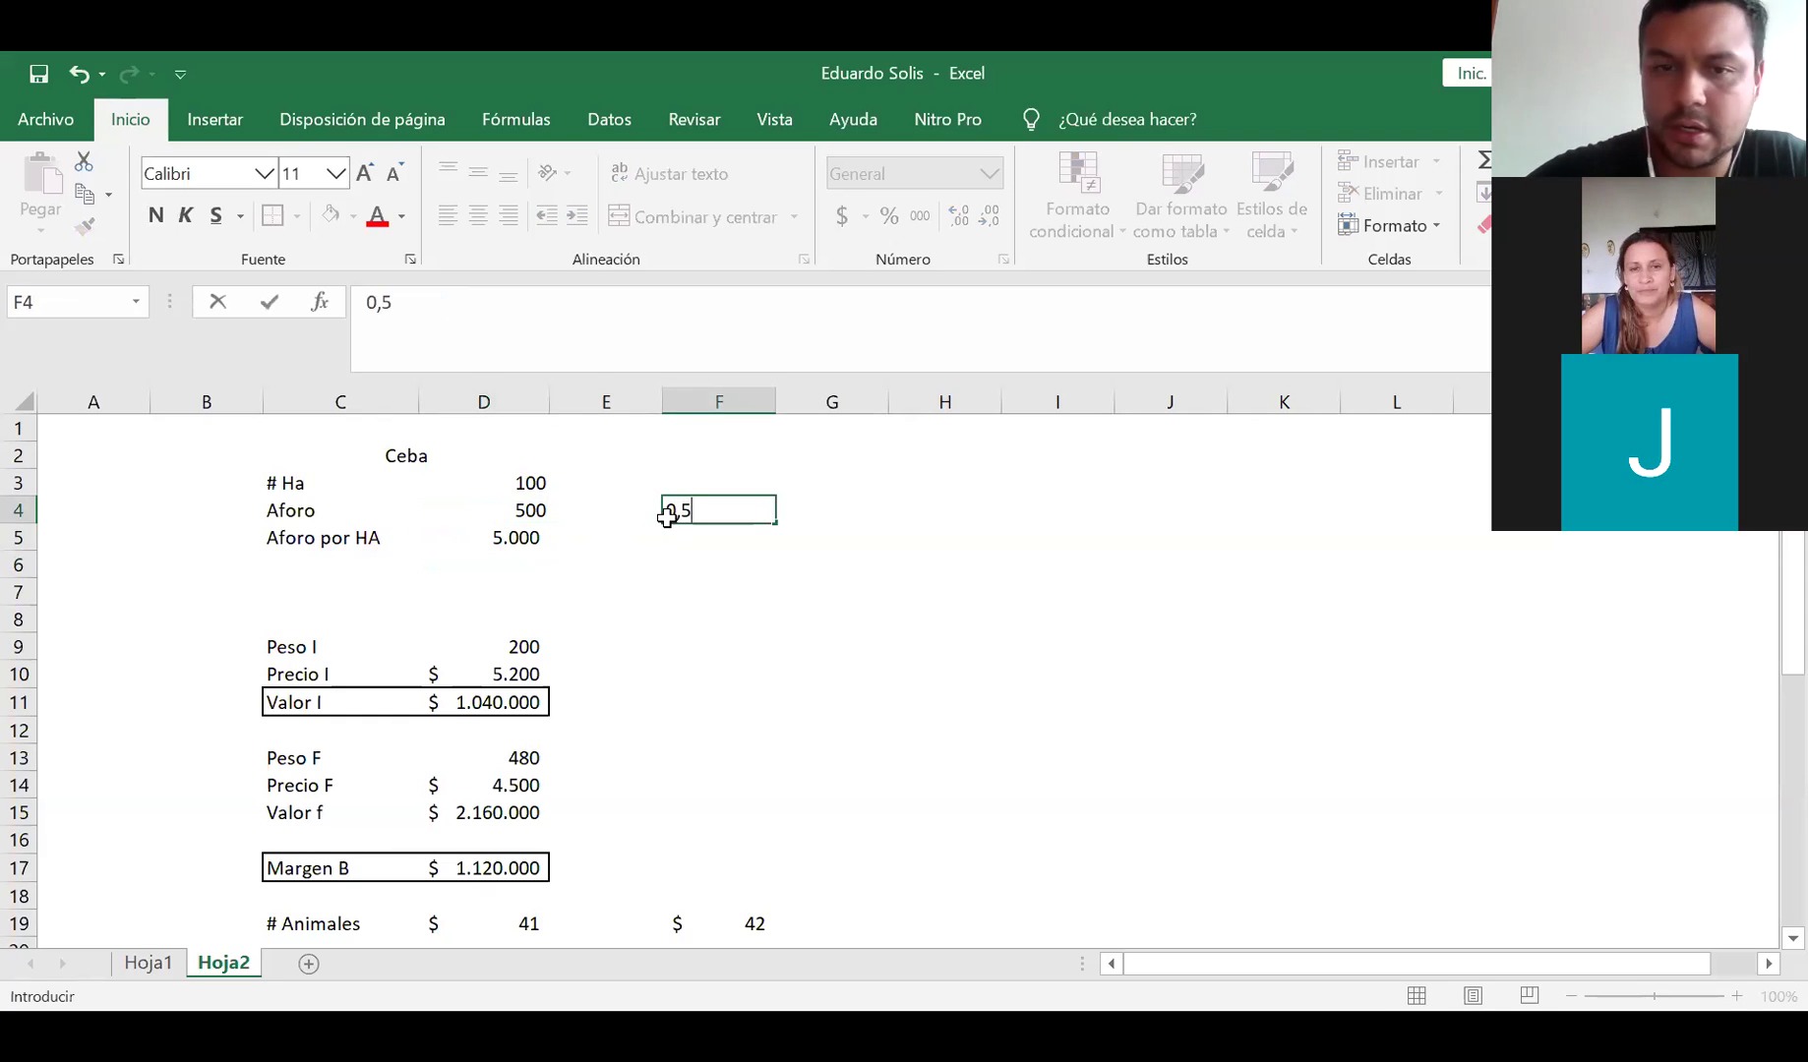
{"action": "key", "text": "Return"}
{"action": "type", "text": "+"}
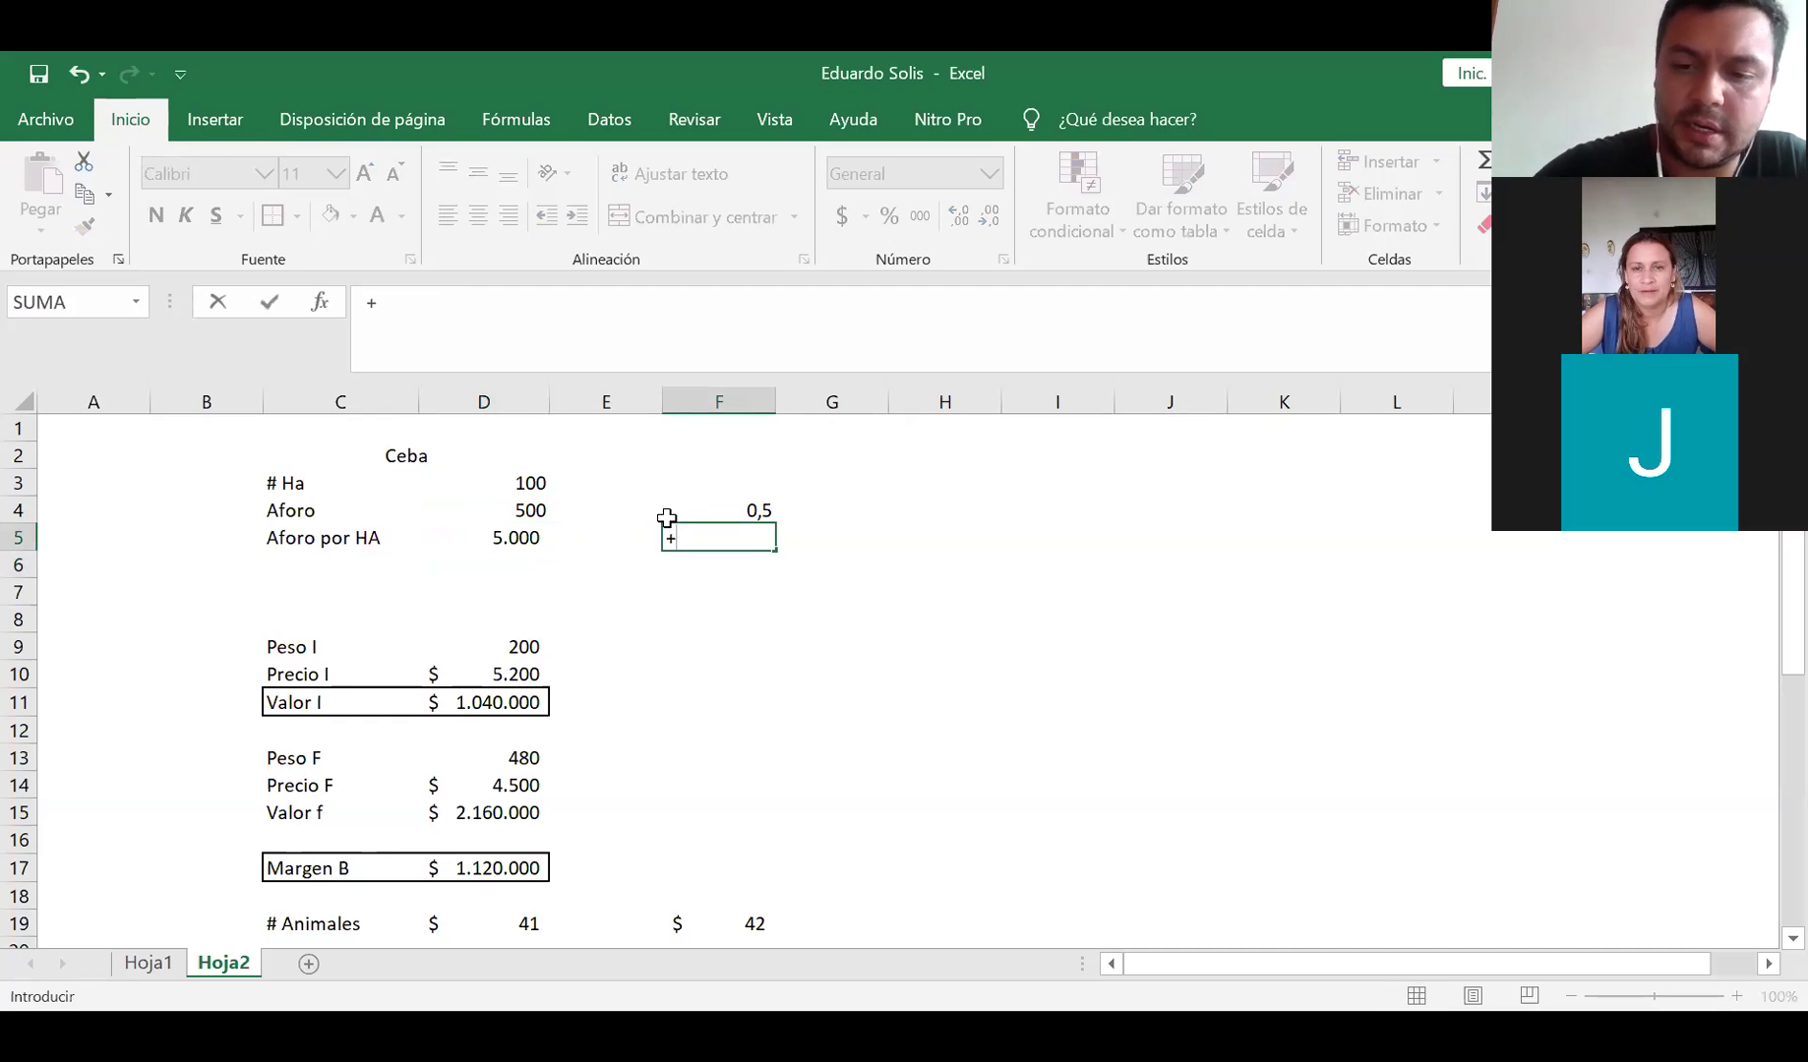
{"action": "left_click", "coordinate": [667, 518]}
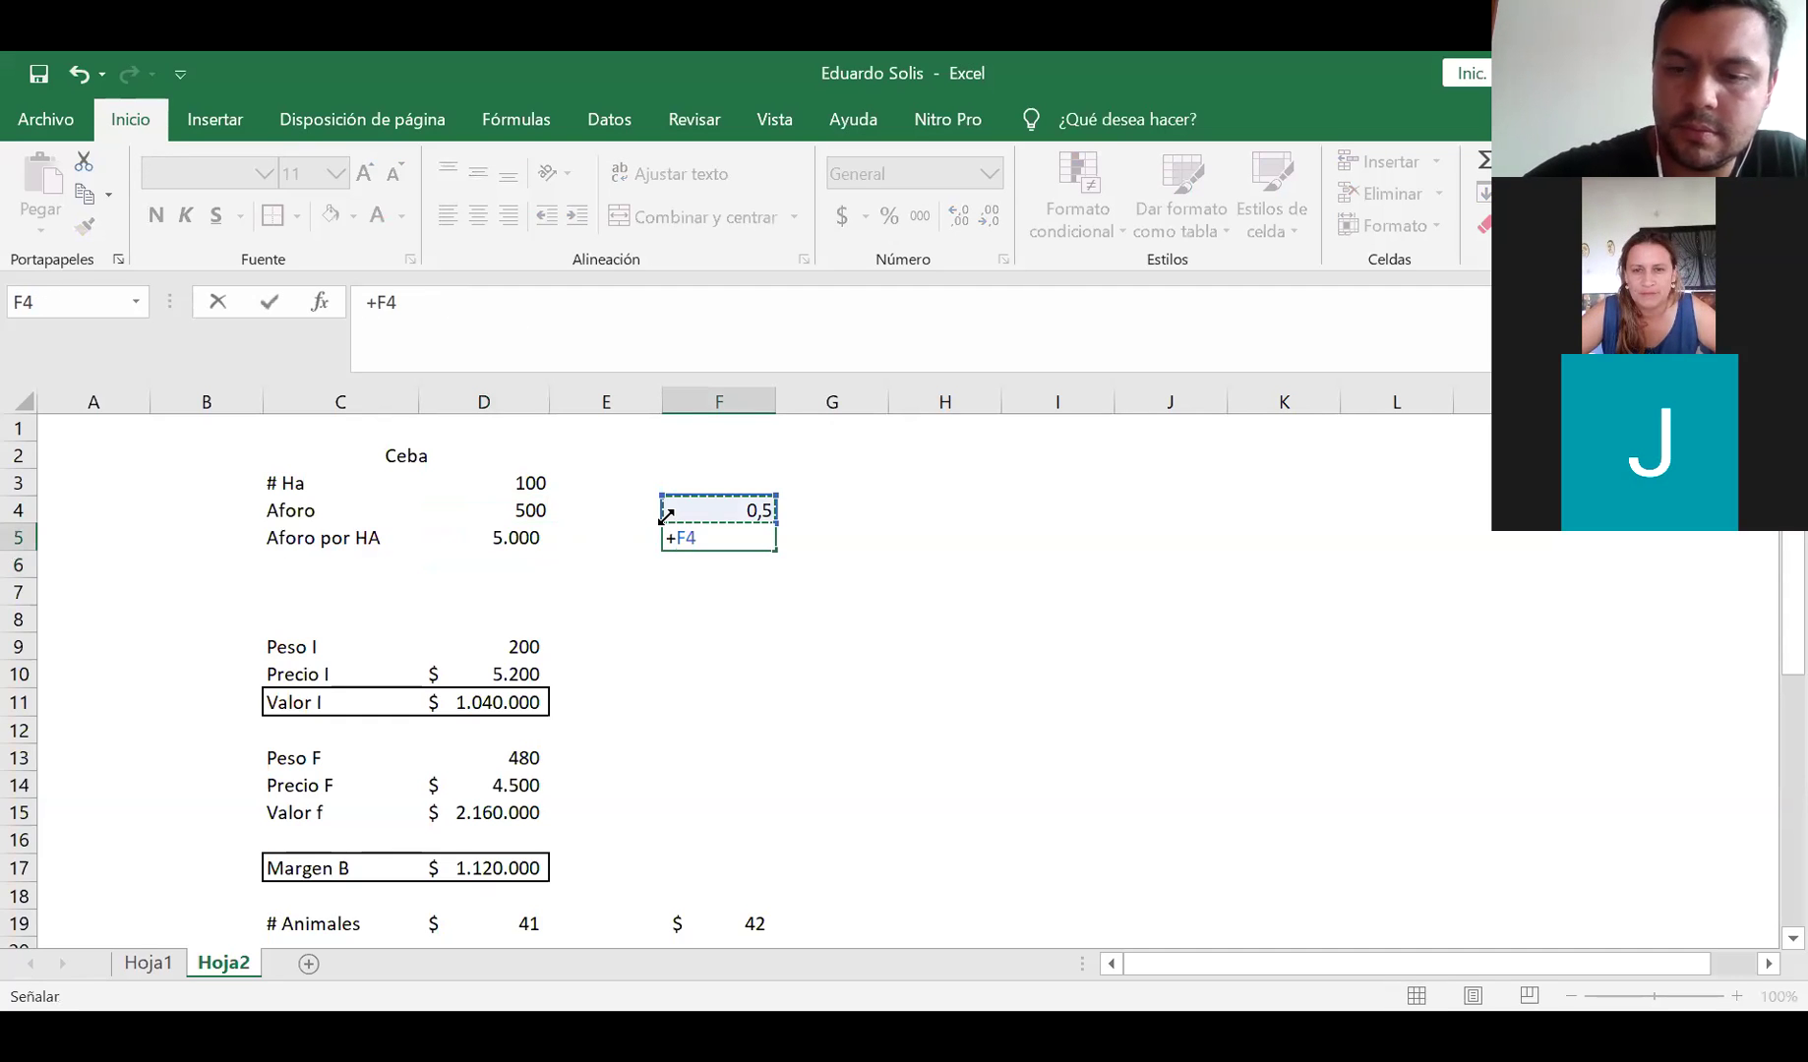
{"action": "type", "text": "*10000"}
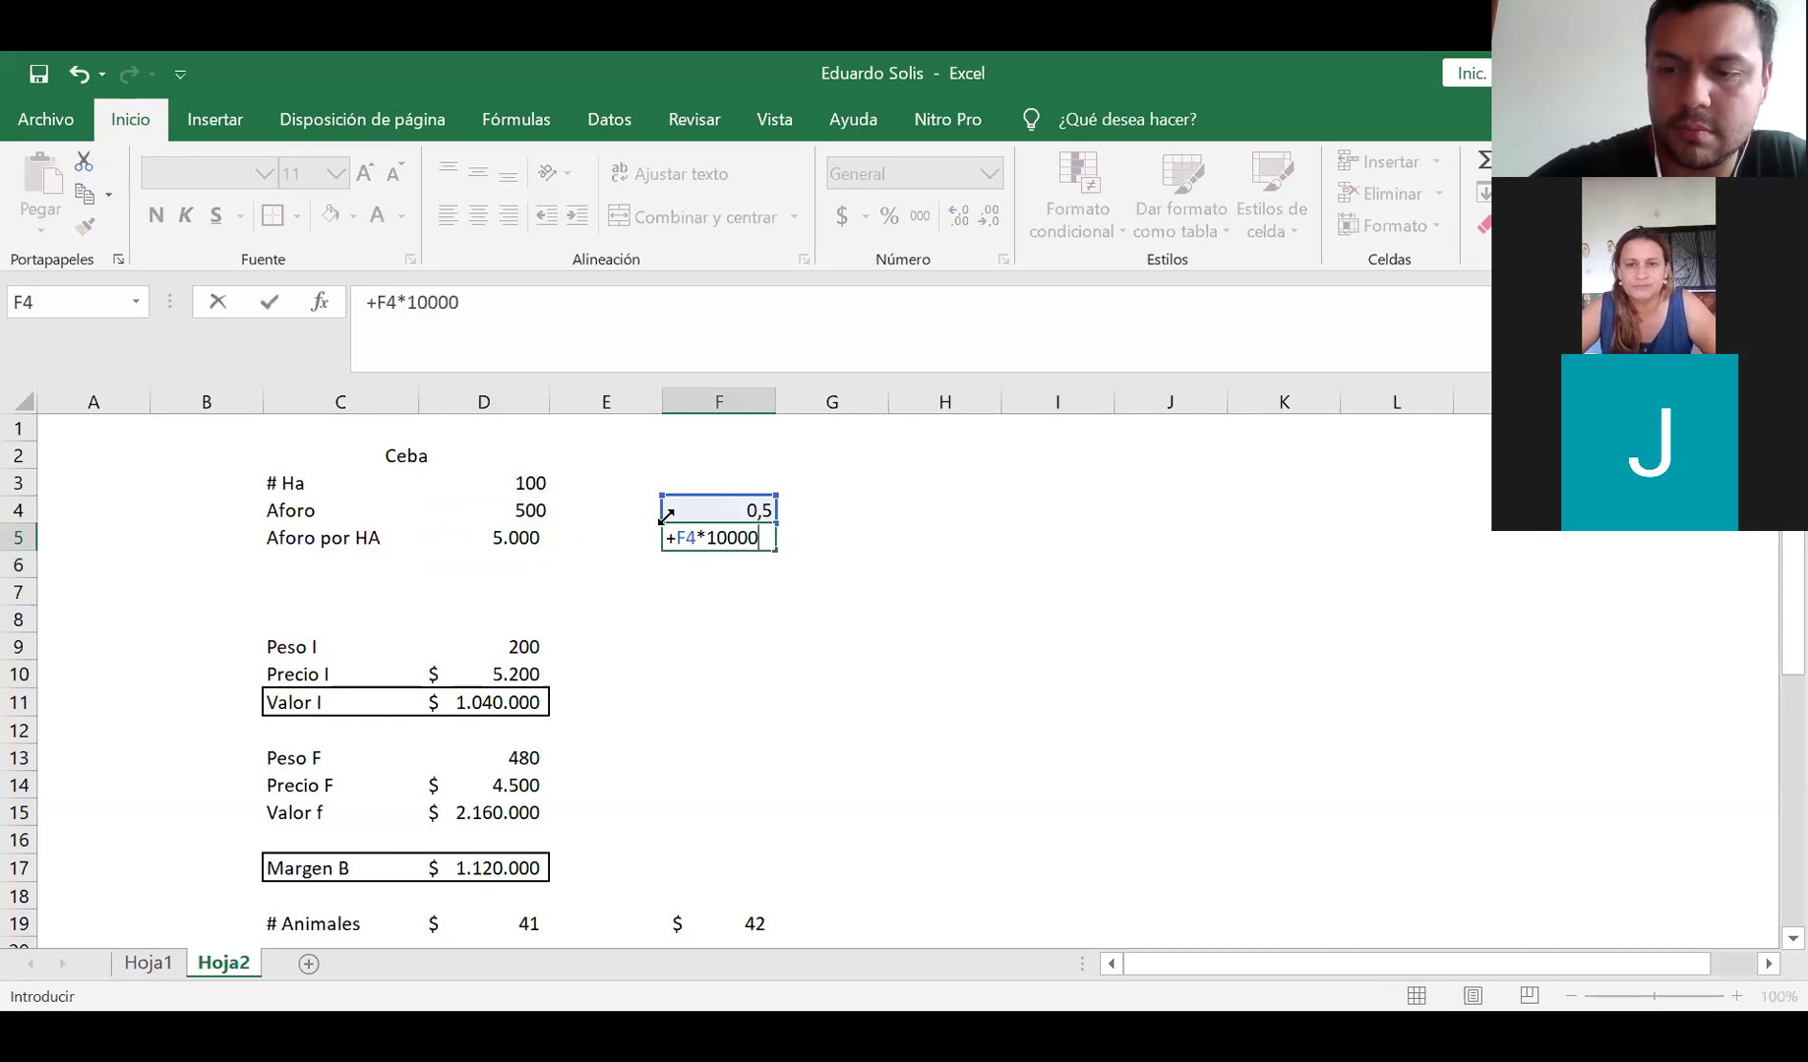
{"action": "key", "text": "Return"}
{"action": "left_click", "coordinate": [773, 543]}
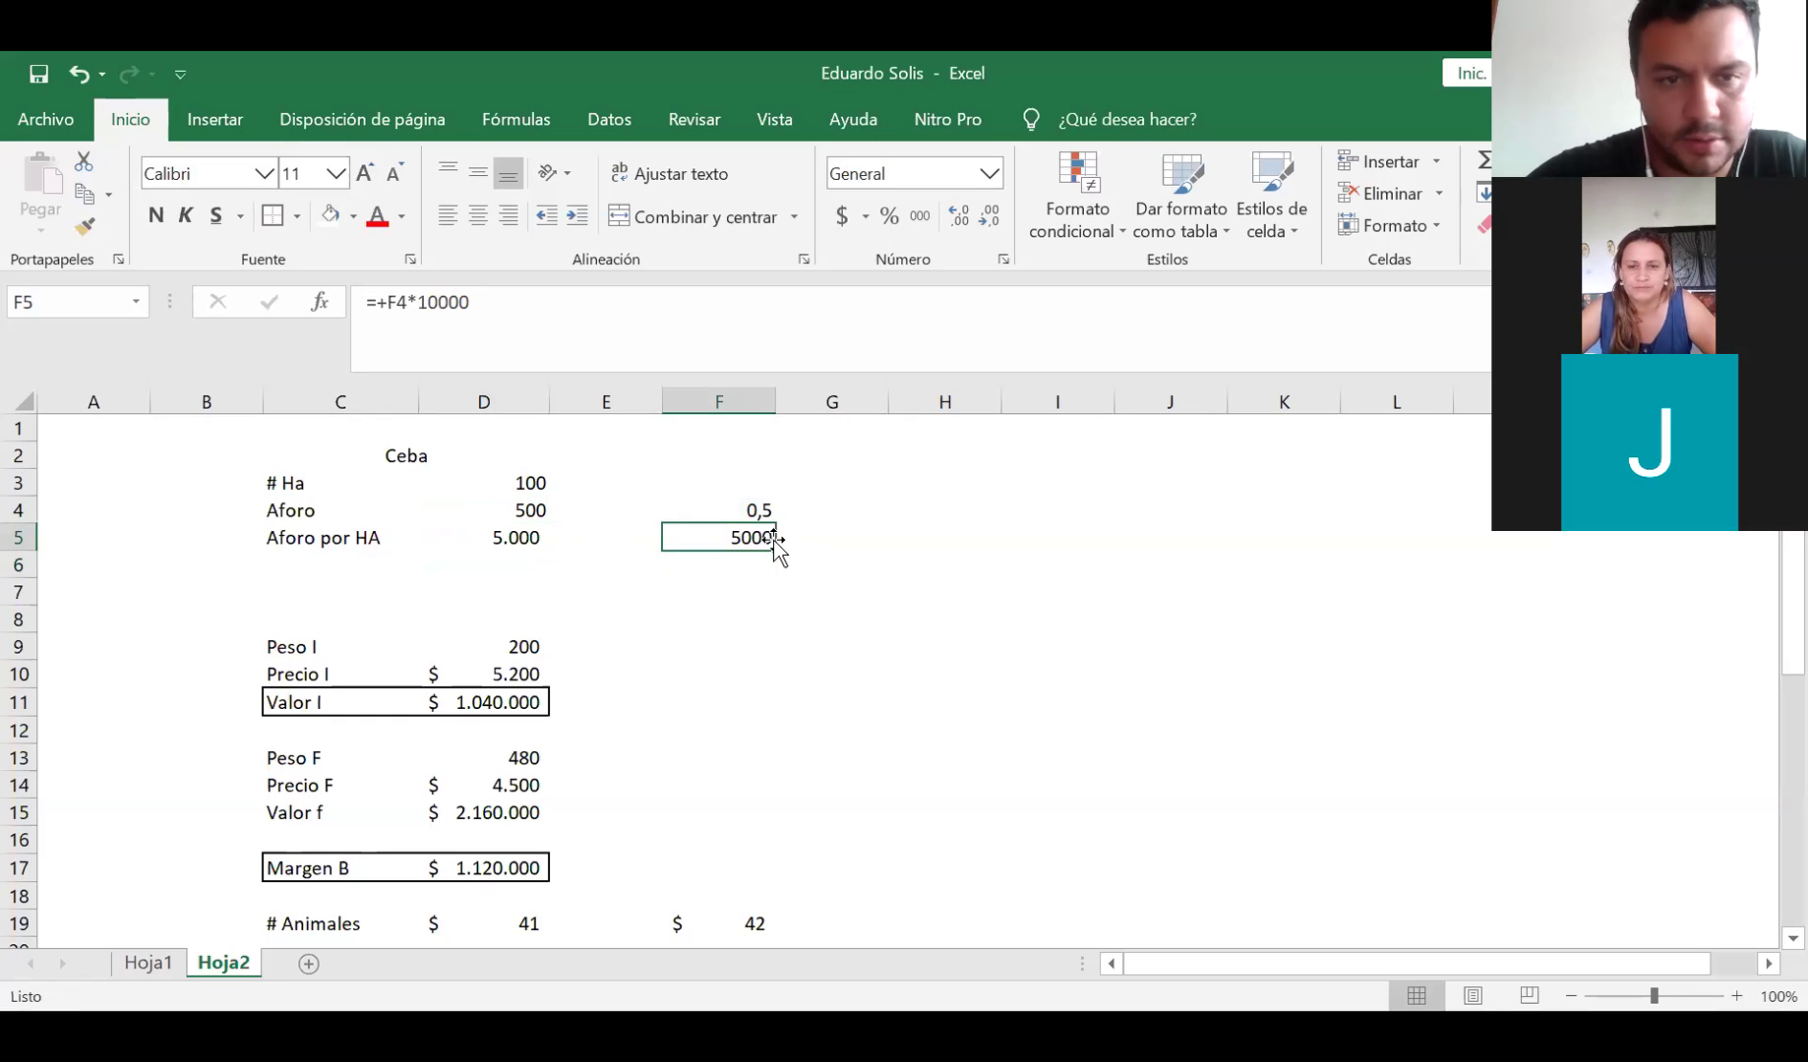
{"action": "left_click_drag", "start_coordinate": [702, 531], "coordinate": [710, 513]}
{"action": "key", "text": "Delete"}
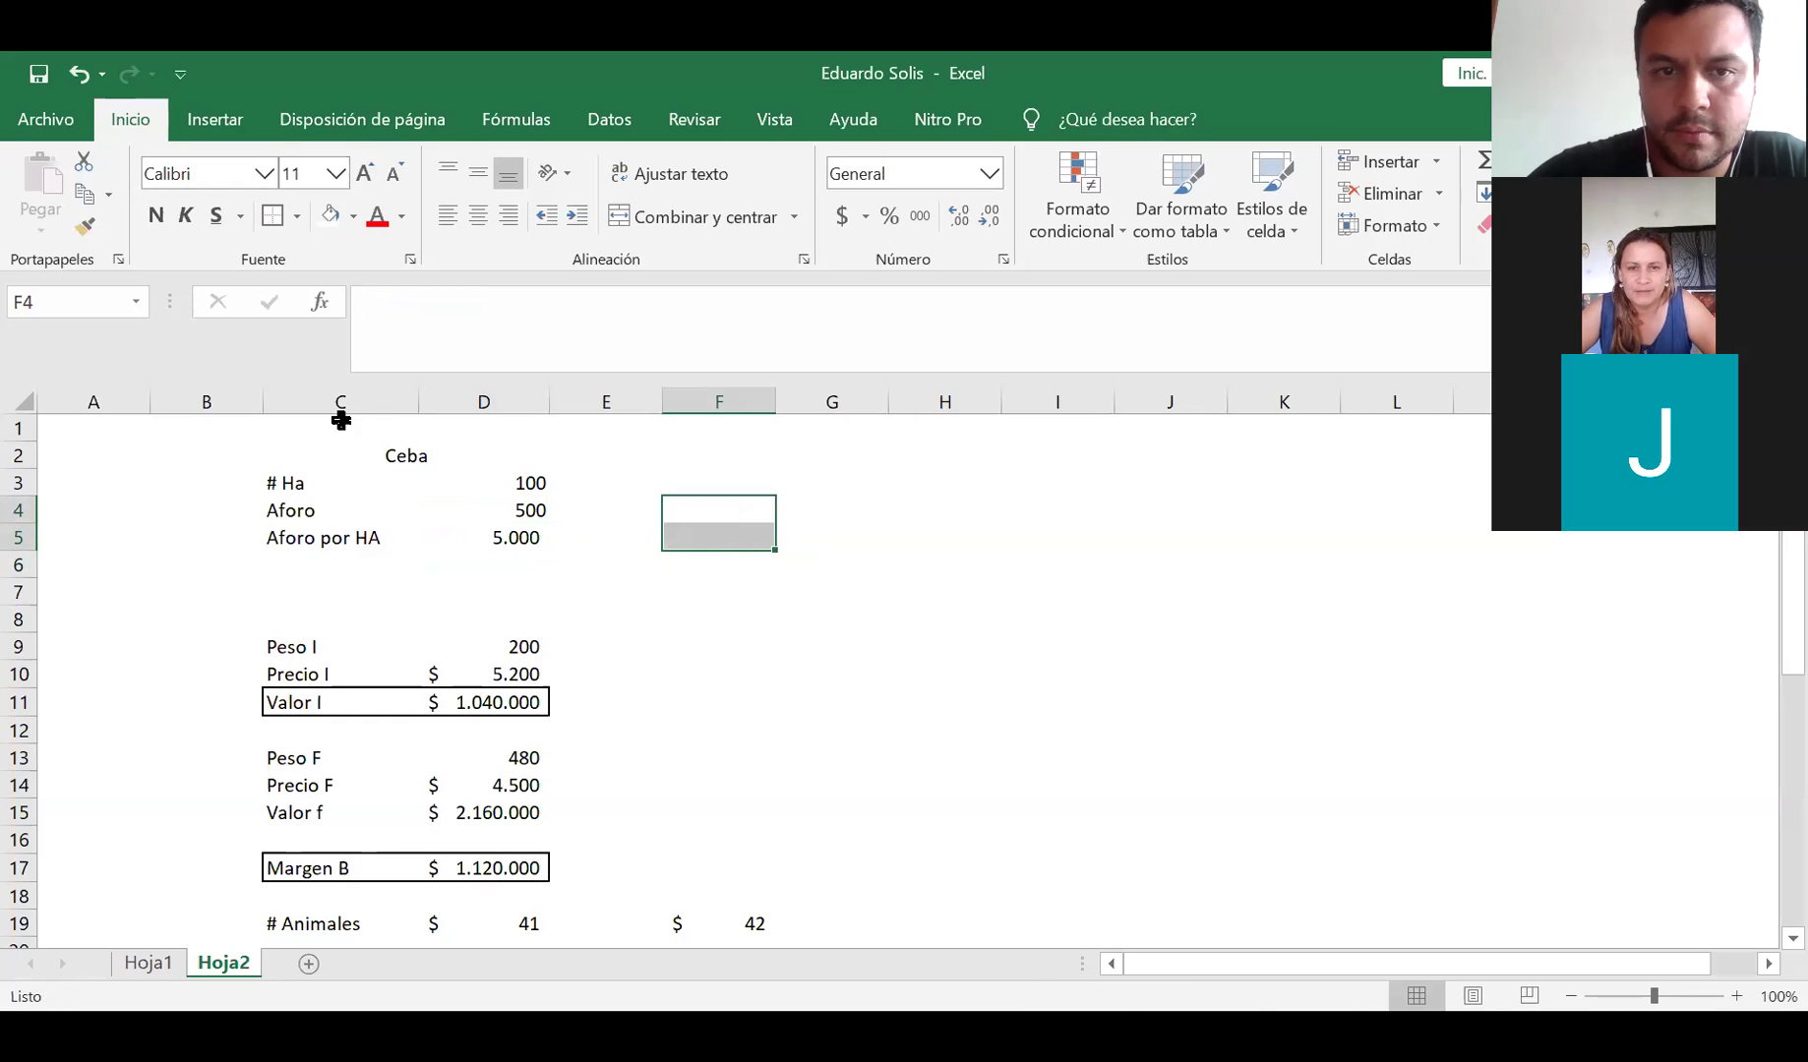
{"action": "left_click", "coordinate": [523, 538]}
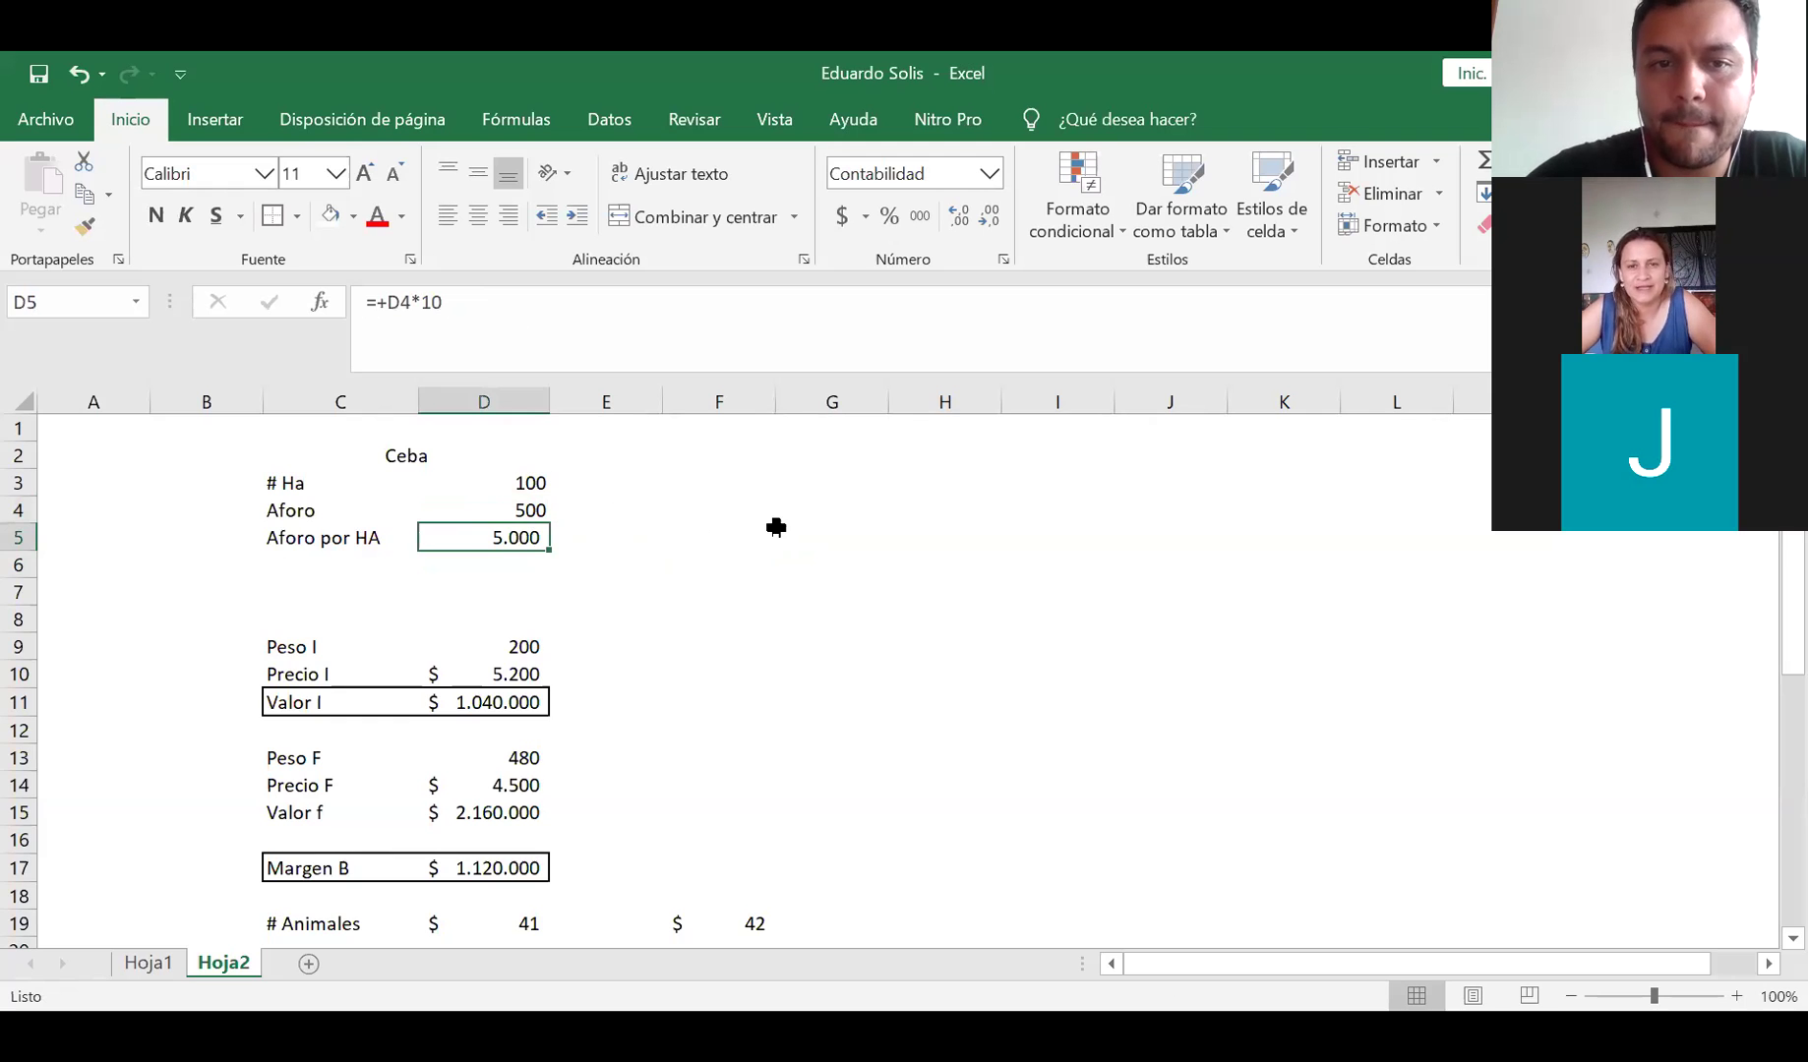
{"action": "left_click", "coordinate": [522, 571]}
{"action": "type", "text": "+"}
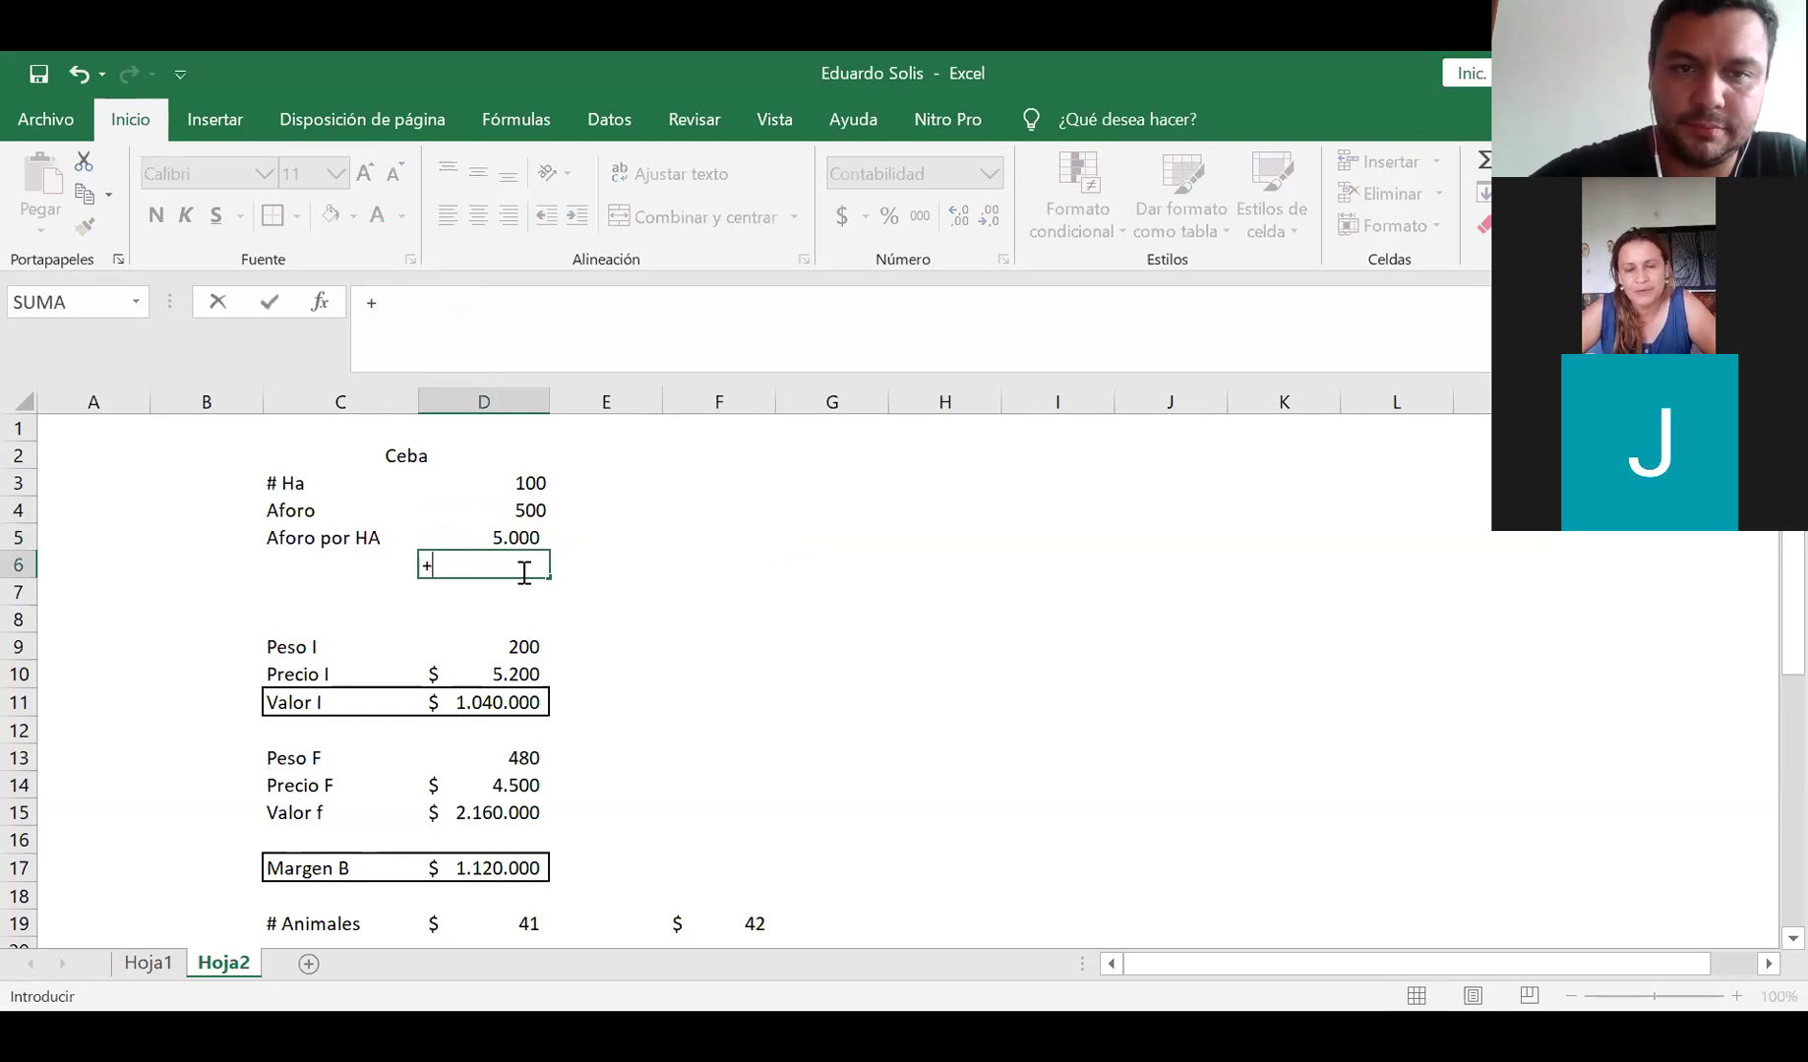
{"action": "key", "text": "Up"}
{"action": "type", "text": "*"}
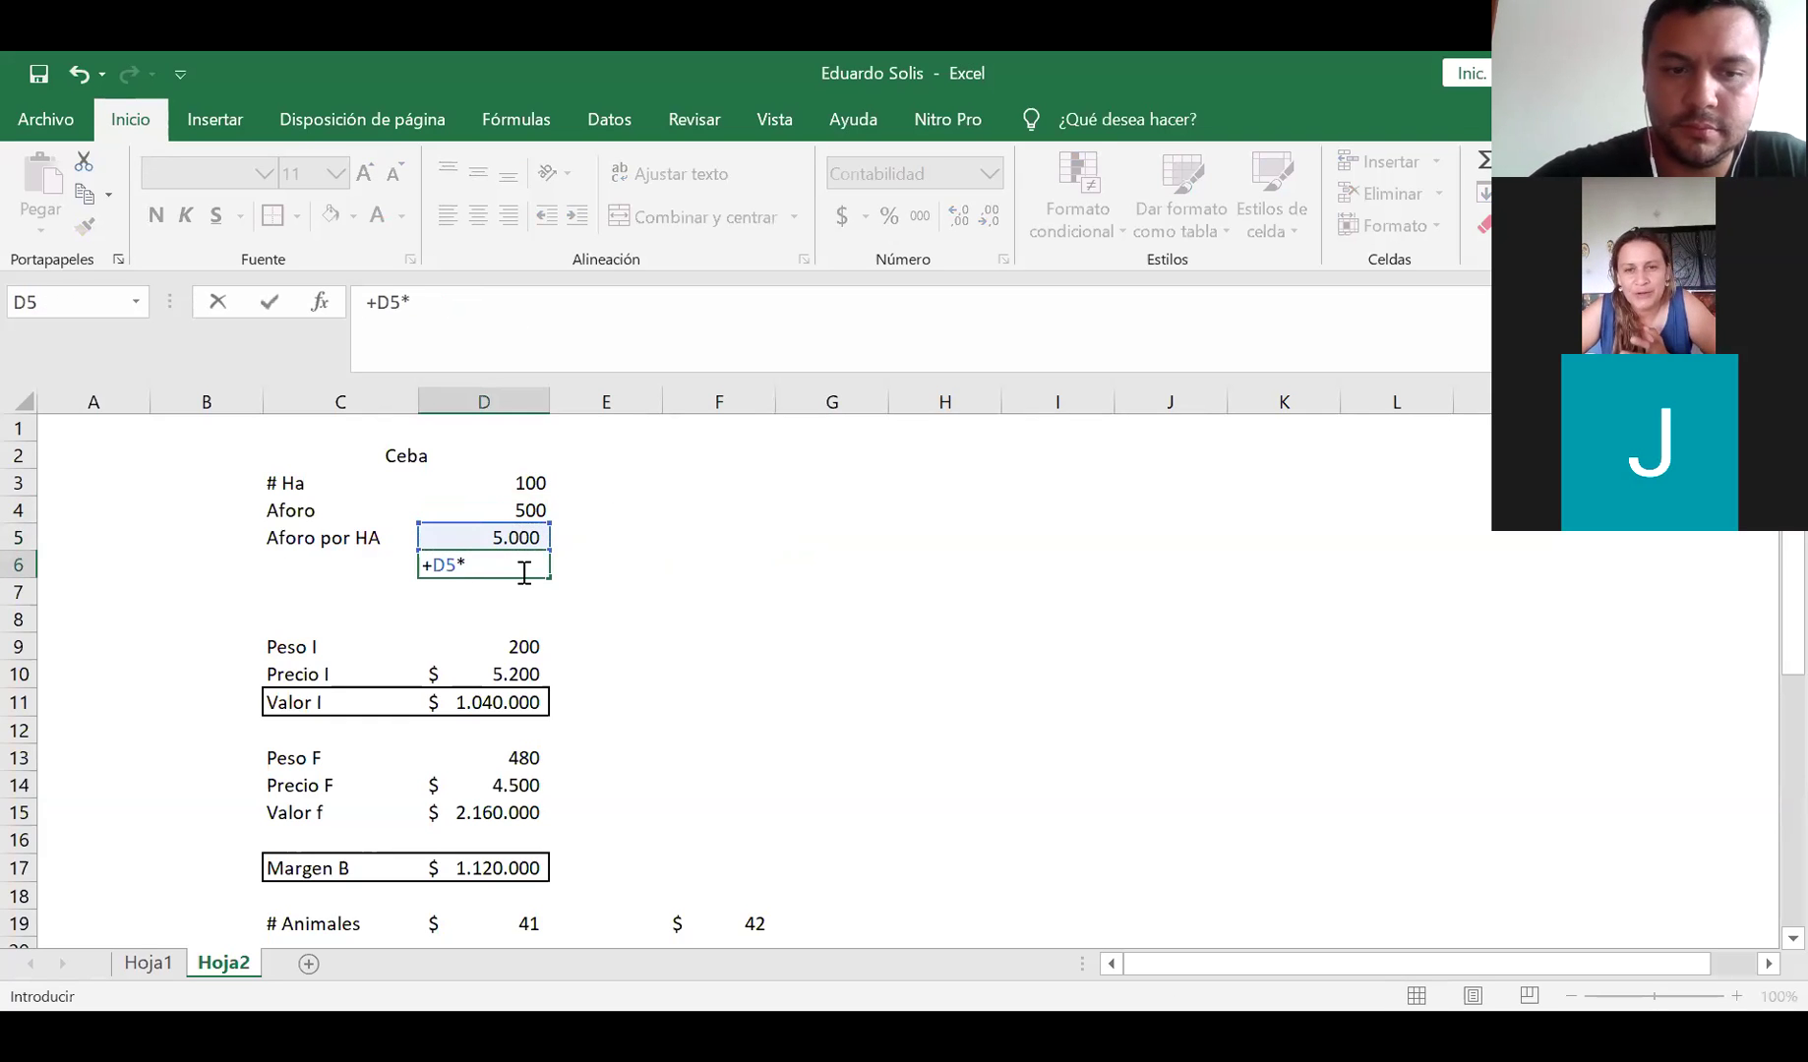
{"action": "key", "text": "Escape"}
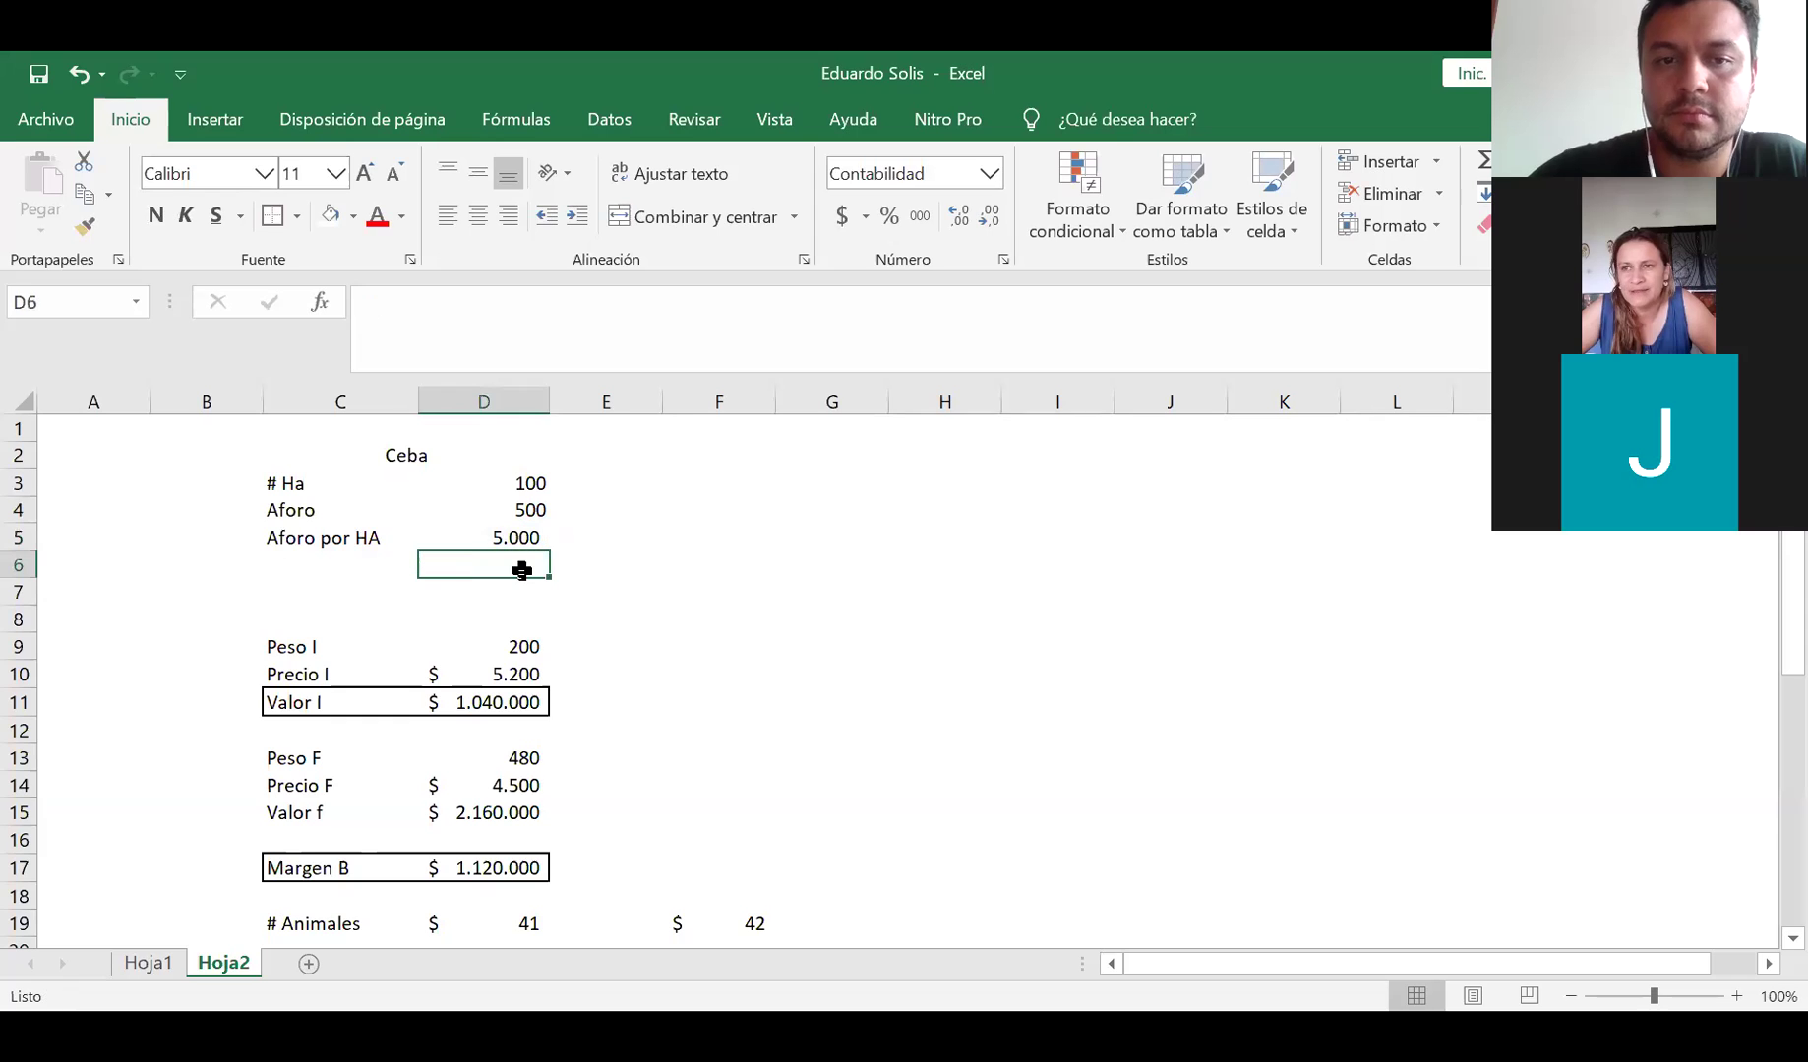
Calculate the whole farm's yield in D6 with the formula =+D5*D3
{"action": "type", "text": "+"}
{"action": "key", "text": "Up"}
{"action": "type", "text": "*"}
{"action": "key", "text": "Up"}
{"action": "key", "text": "Up"}
{"action": "key", "text": "Up"}
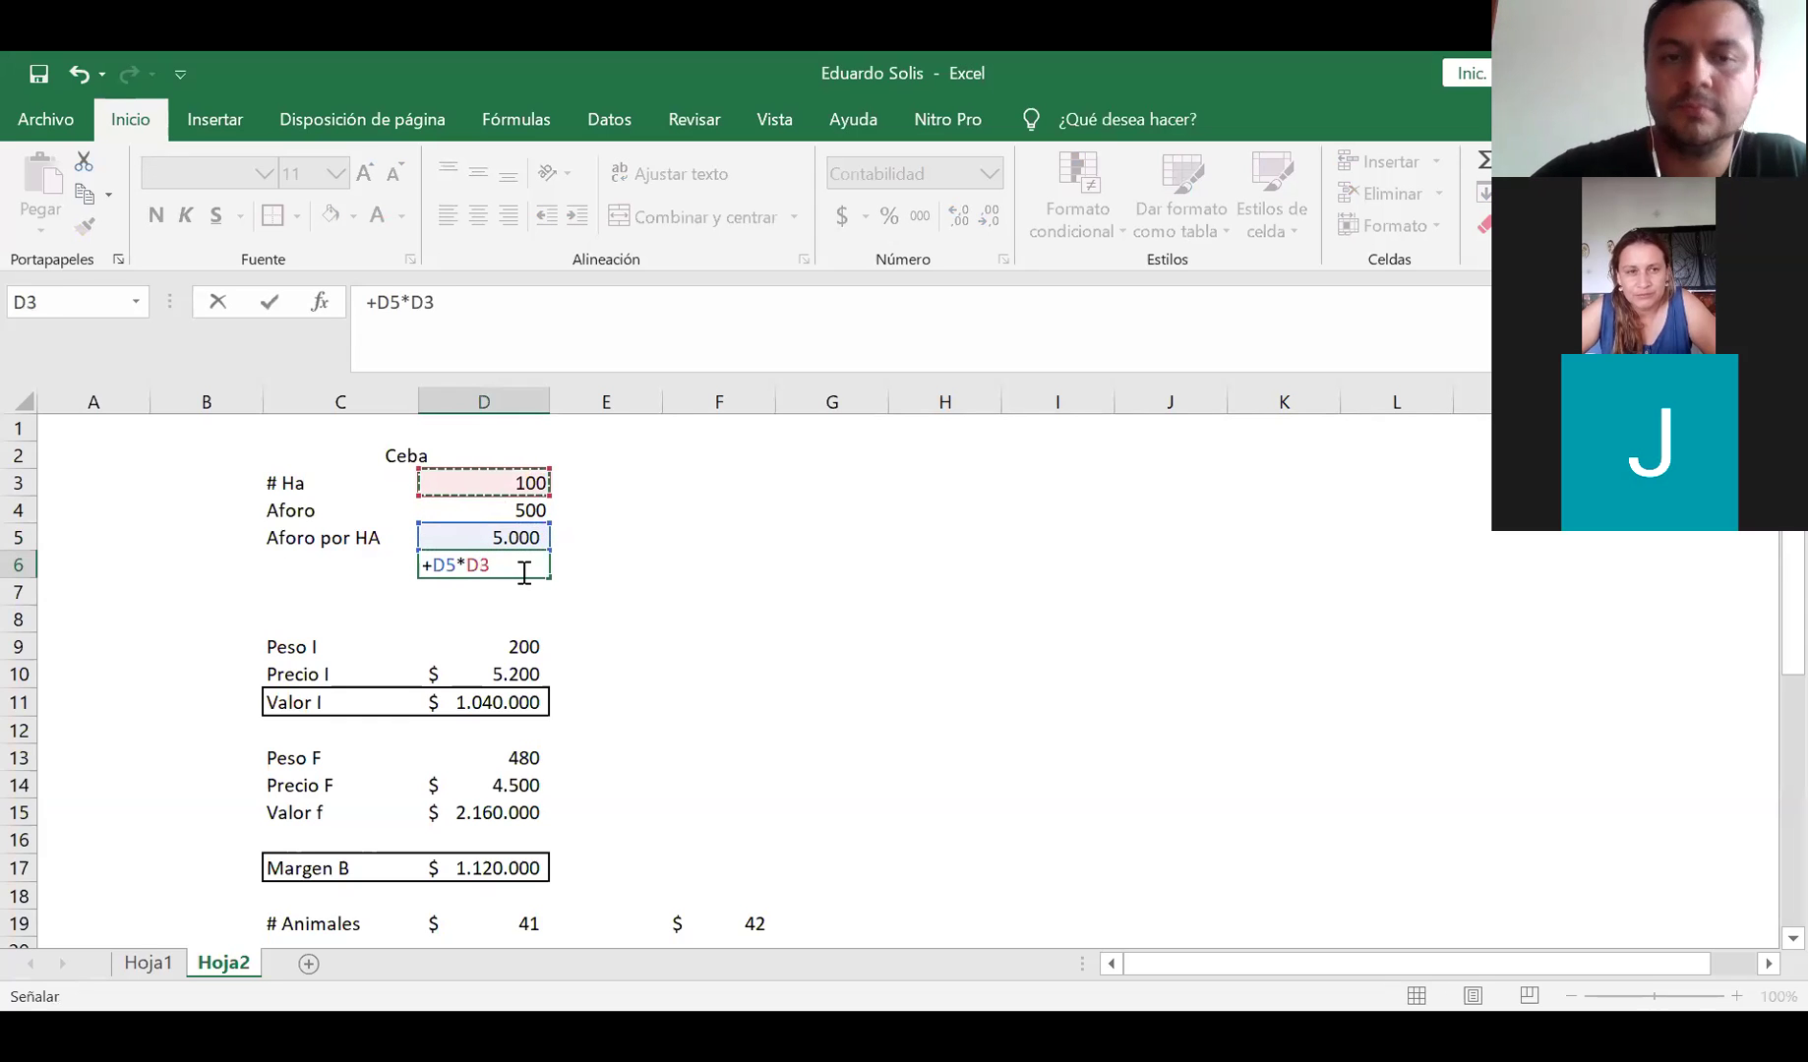
{"action": "key", "text": "Return"}
Label cell C6 as Aforo finca
{"action": "key", "text": "Up"}
{"action": "key", "text": "Left"}
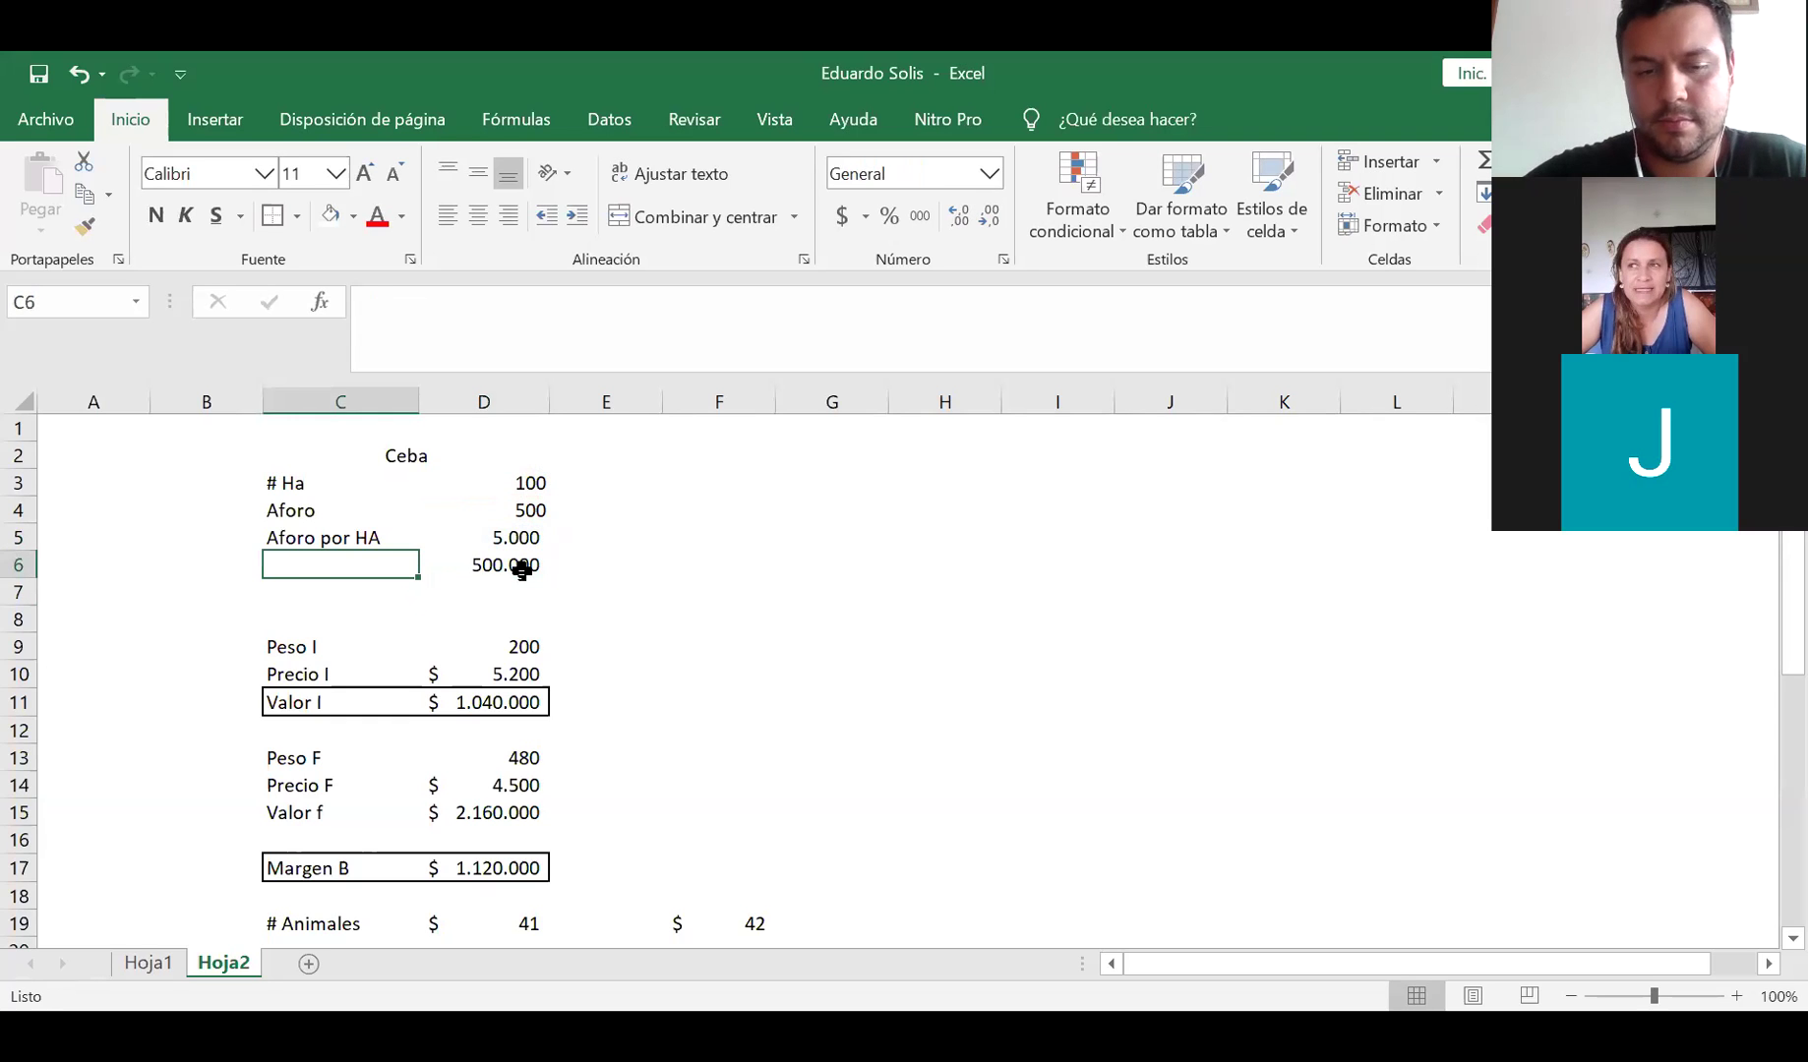
{"action": "type", "text": "Aforo finca"}
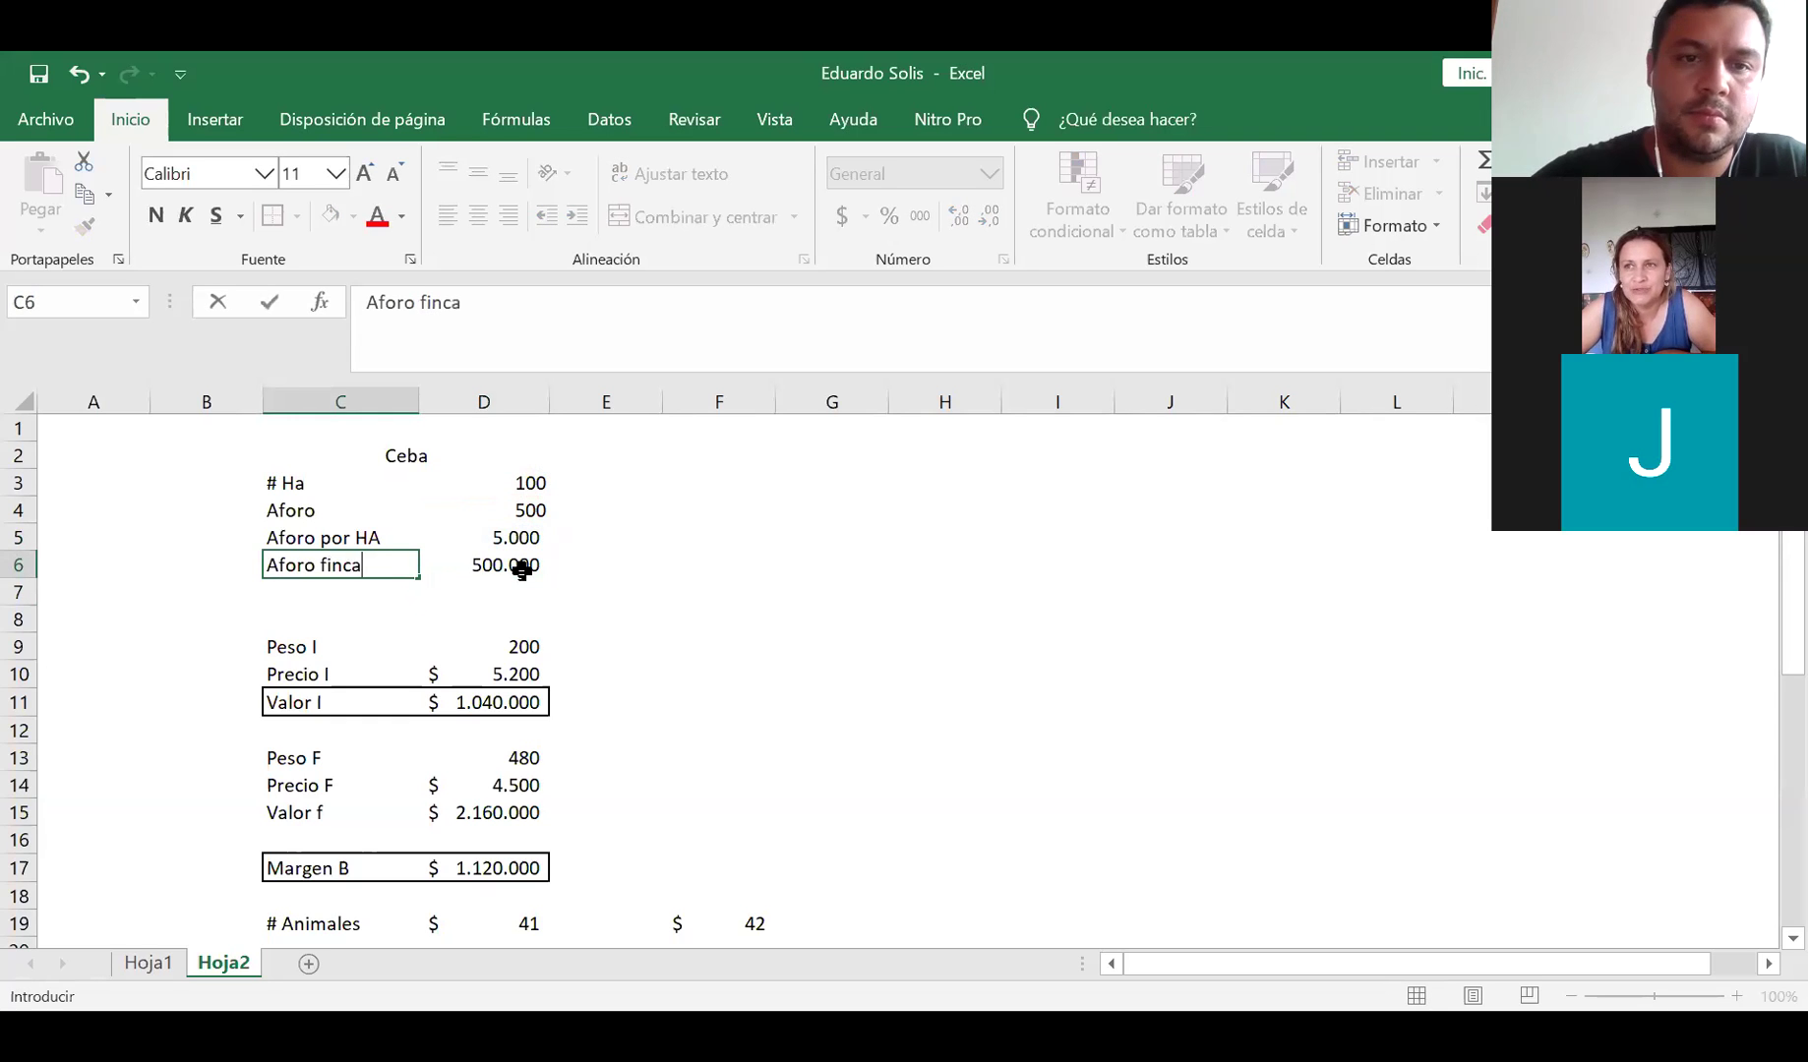
{"action": "key", "text": "Return"}
{"action": "key", "text": "Right"}
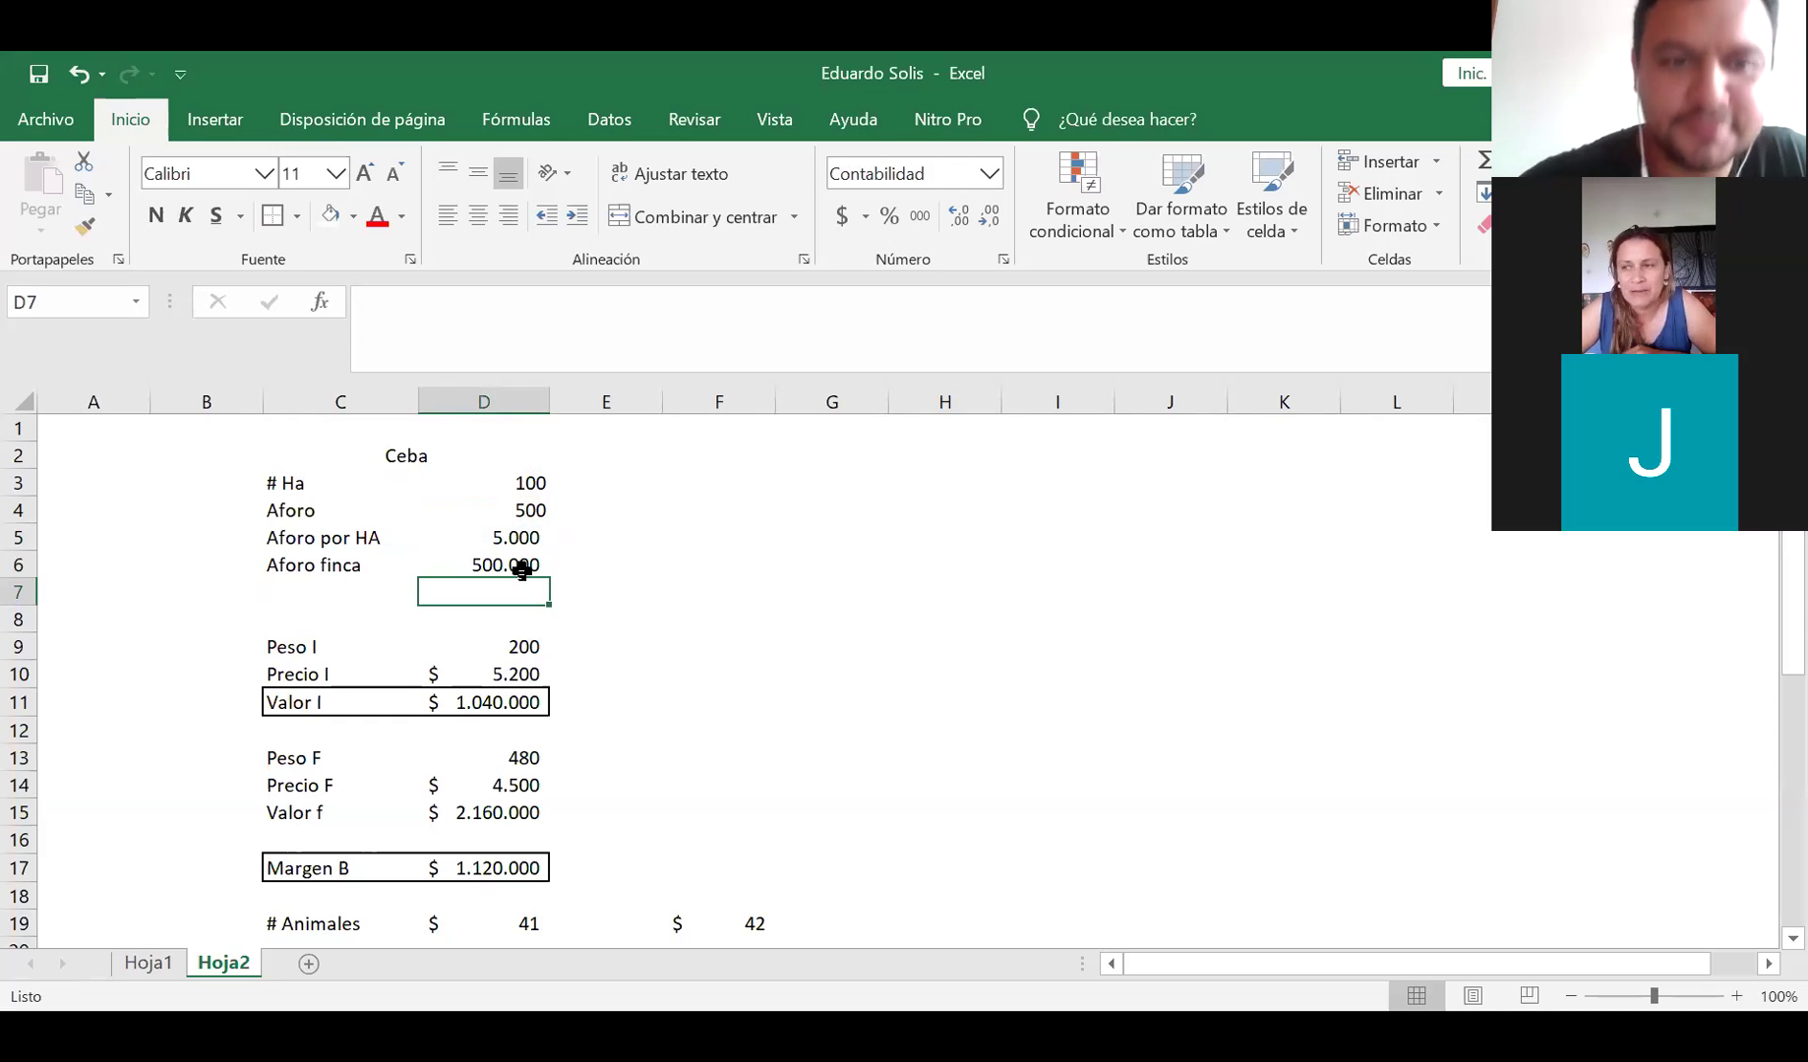
{"action": "left_click", "coordinate": [25, 594]}
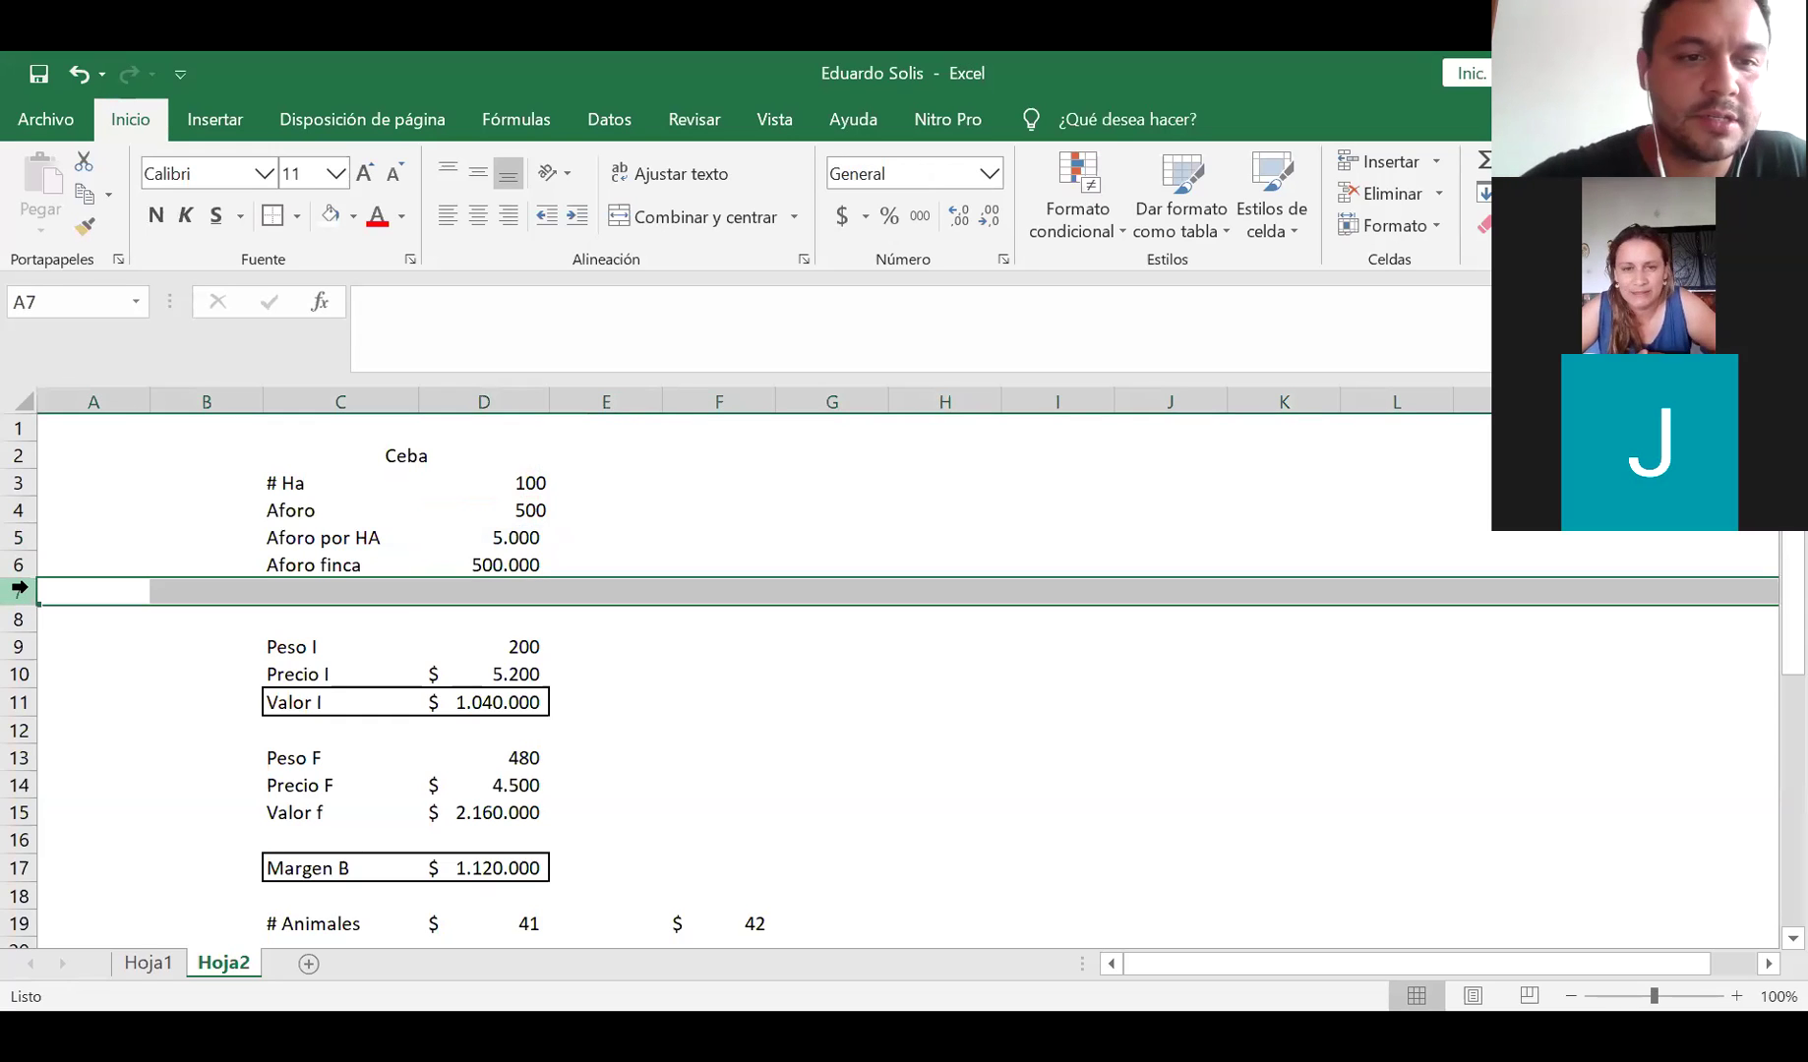
{"action": "key", "text": "Right"}
{"action": "key", "text": "Right"}
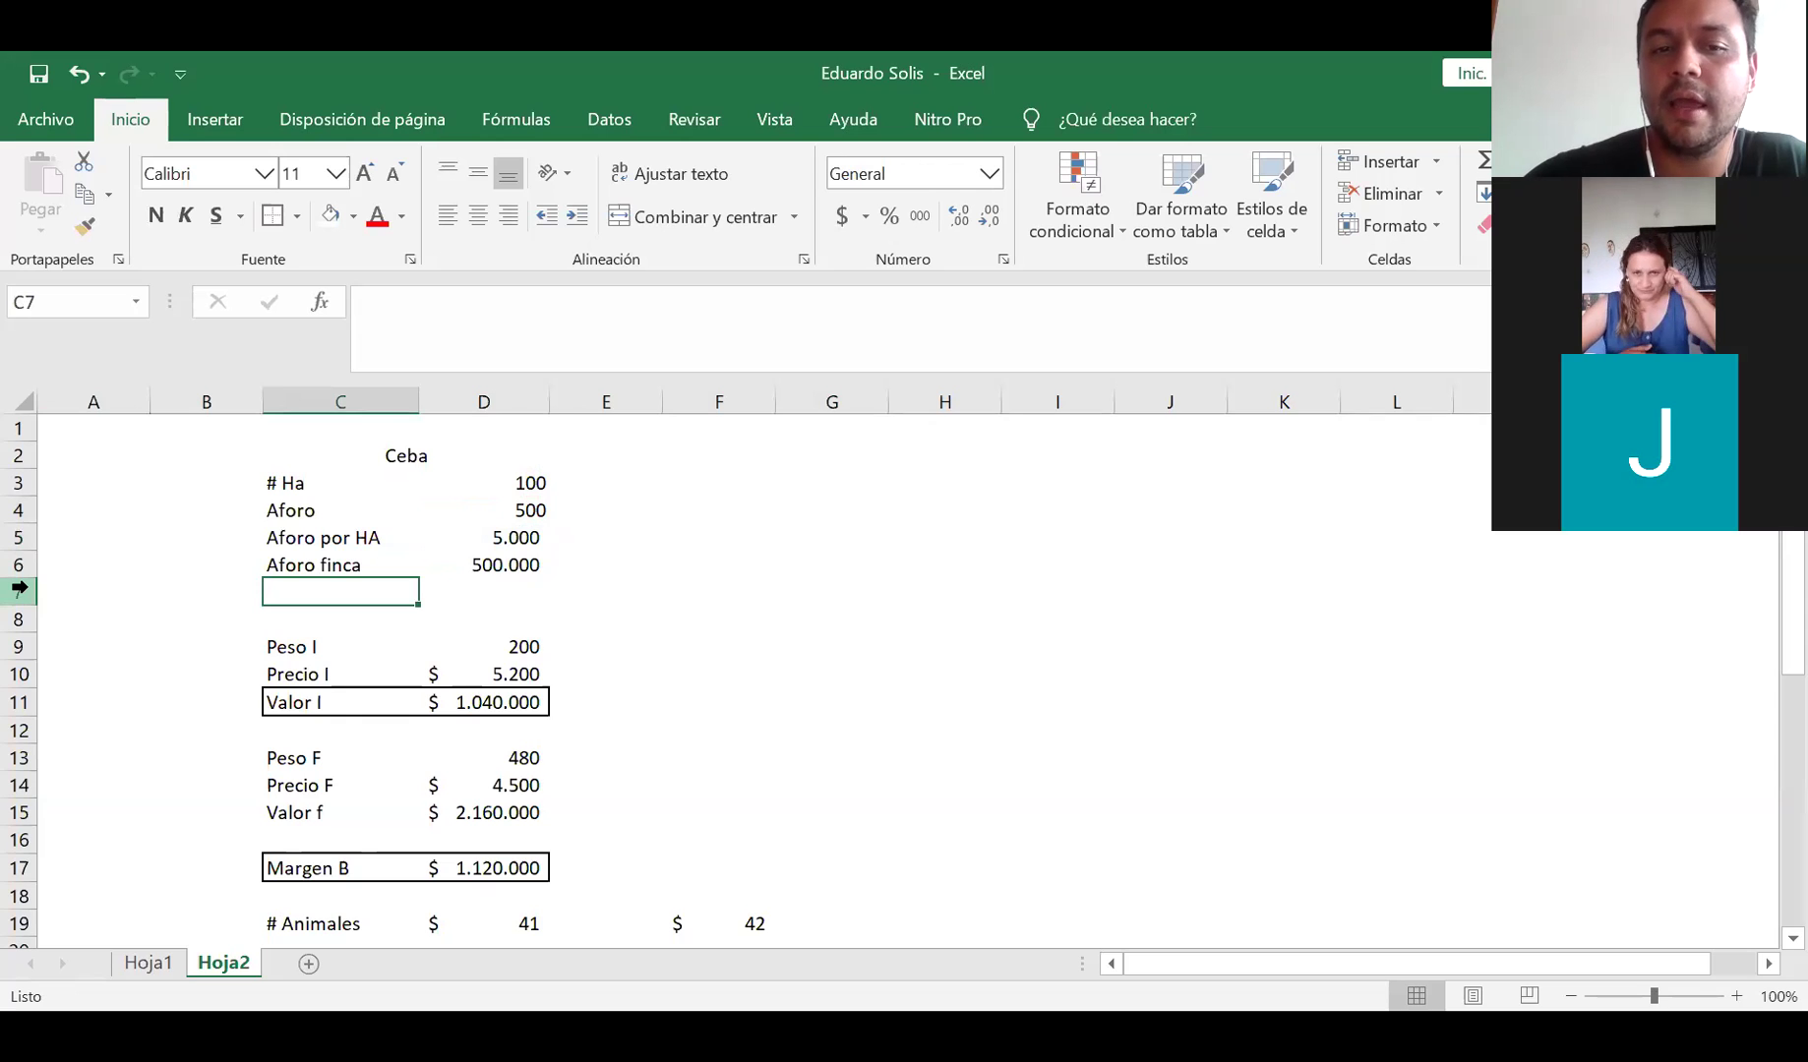
{"action": "key", "text": "Right"}
{"action": "type", "text": "+"}
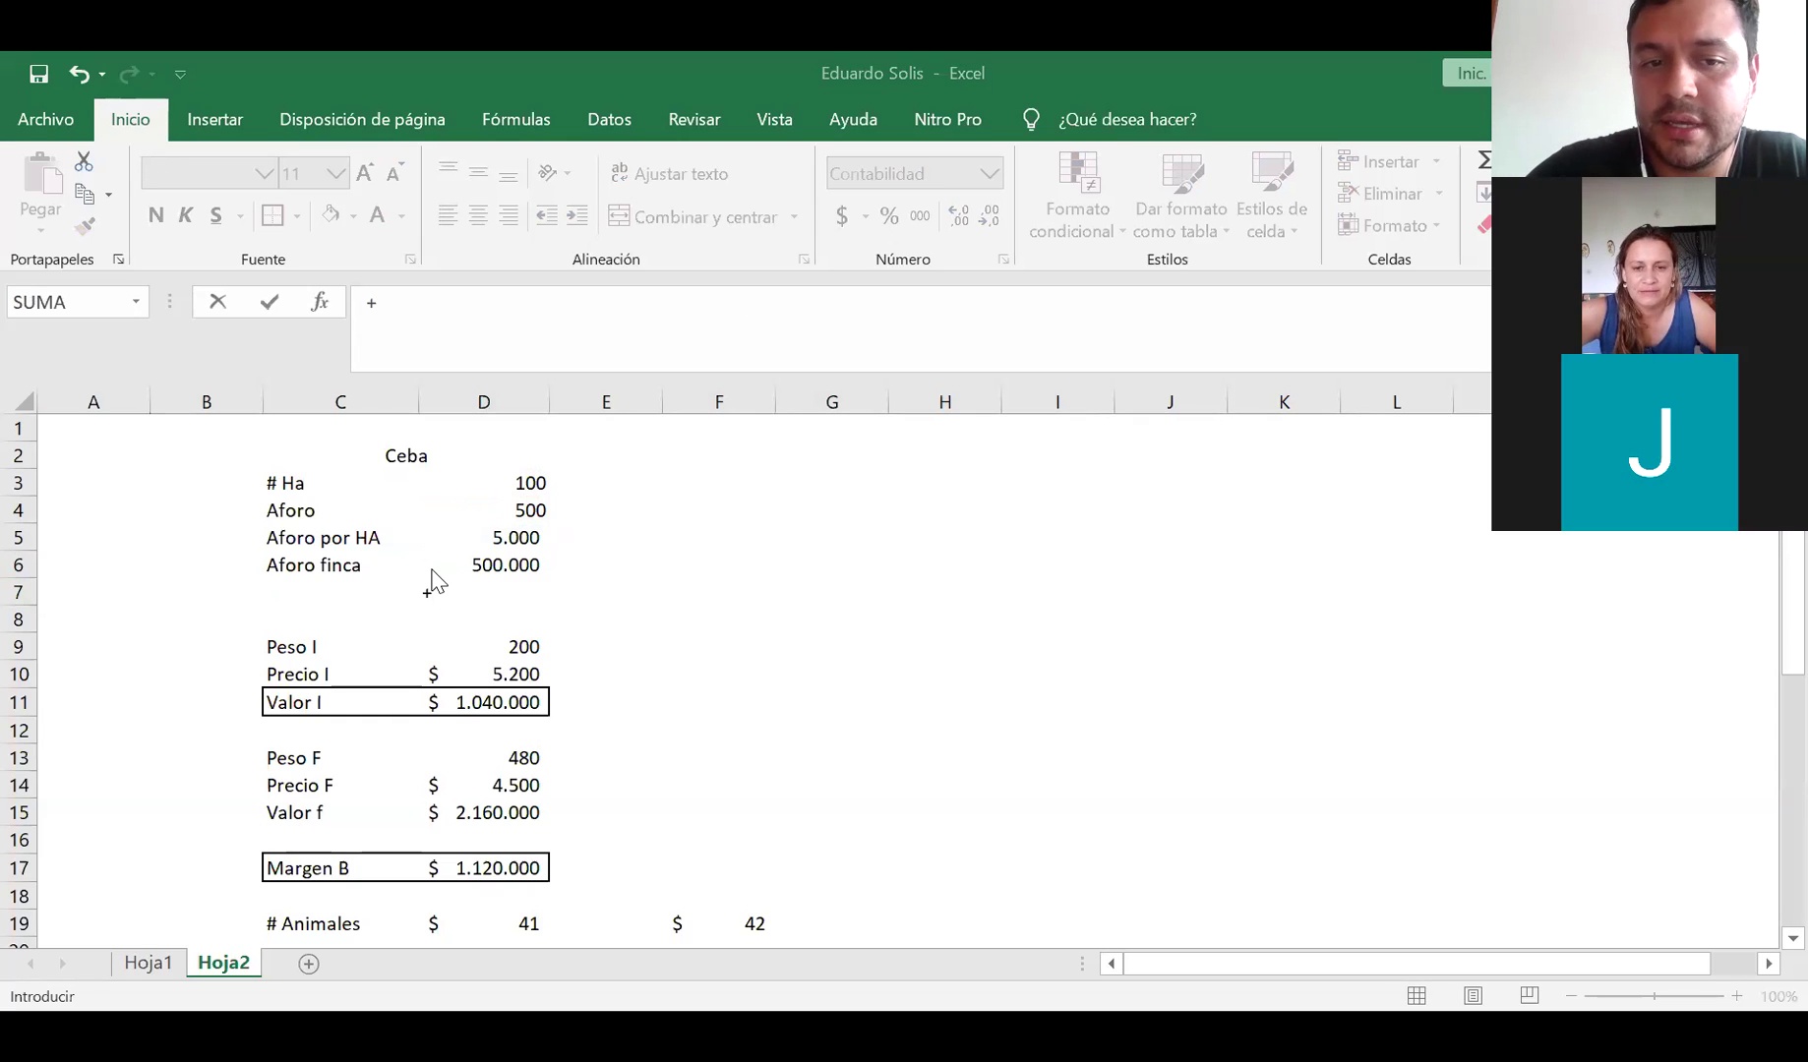
{"action": "left_click", "coordinate": [548, 602]}
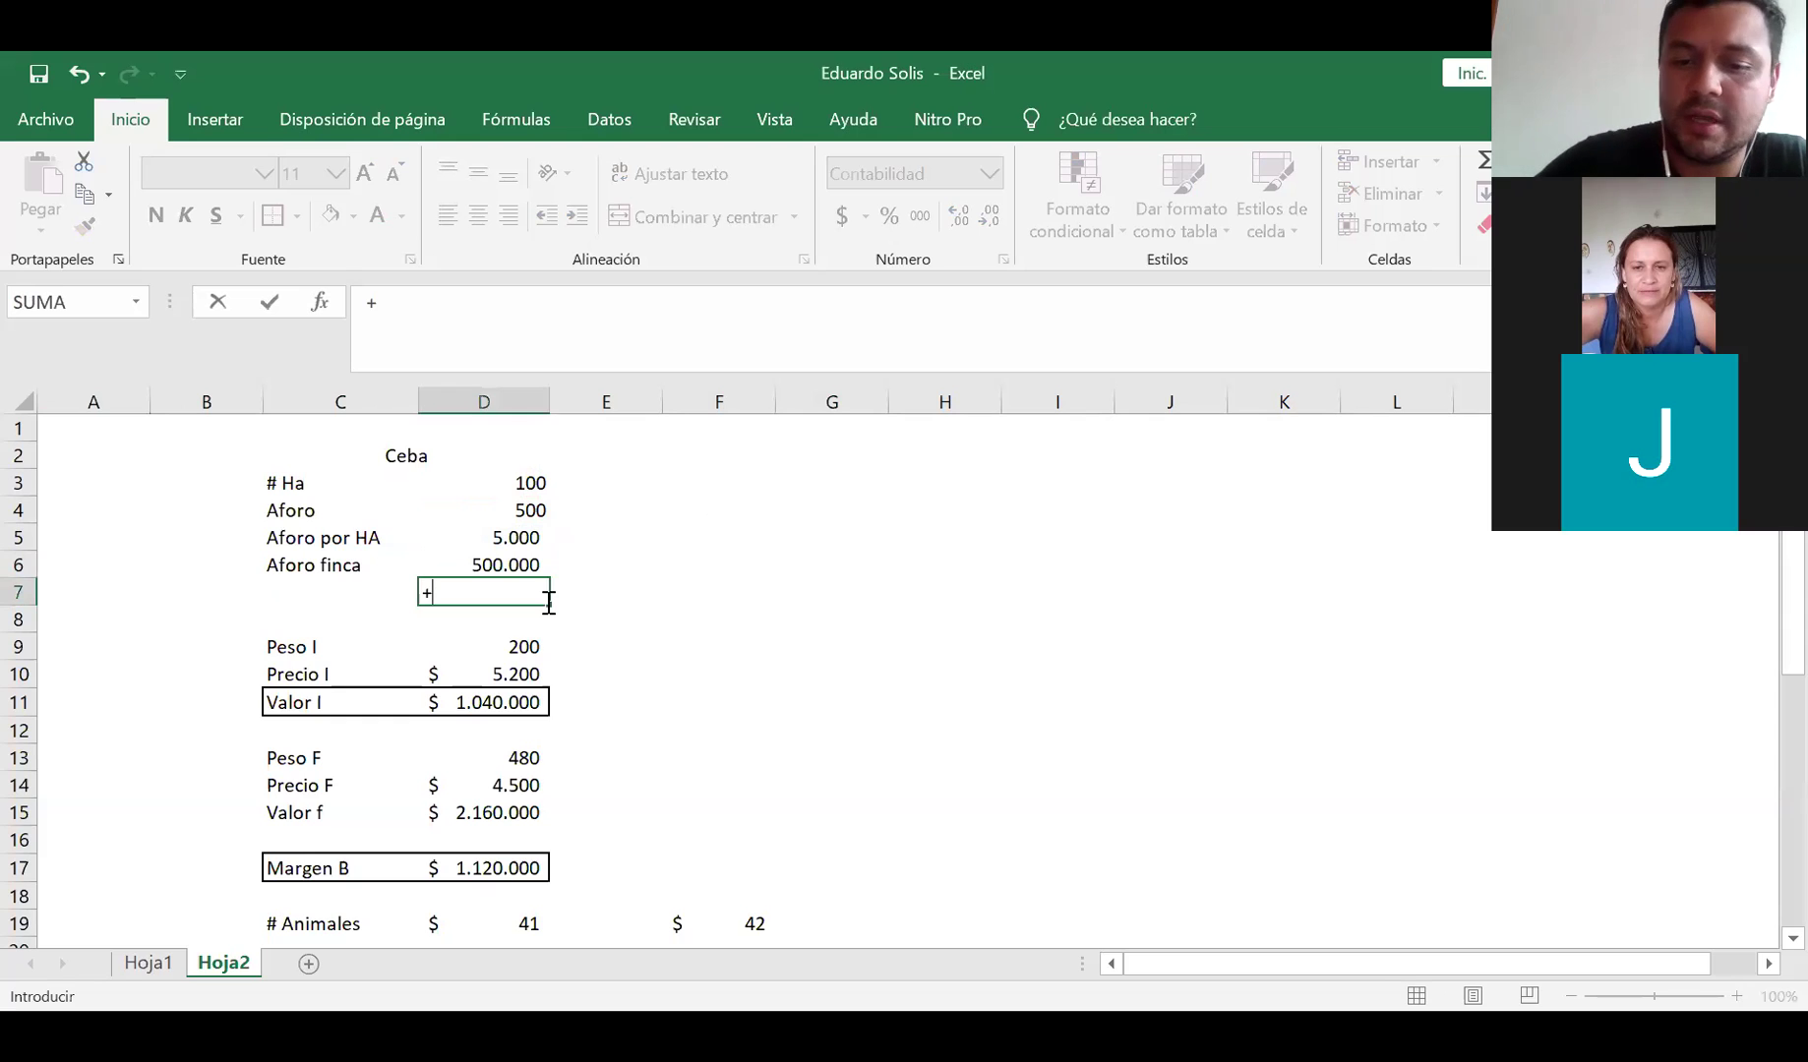
{"action": "key", "text": "Up"}
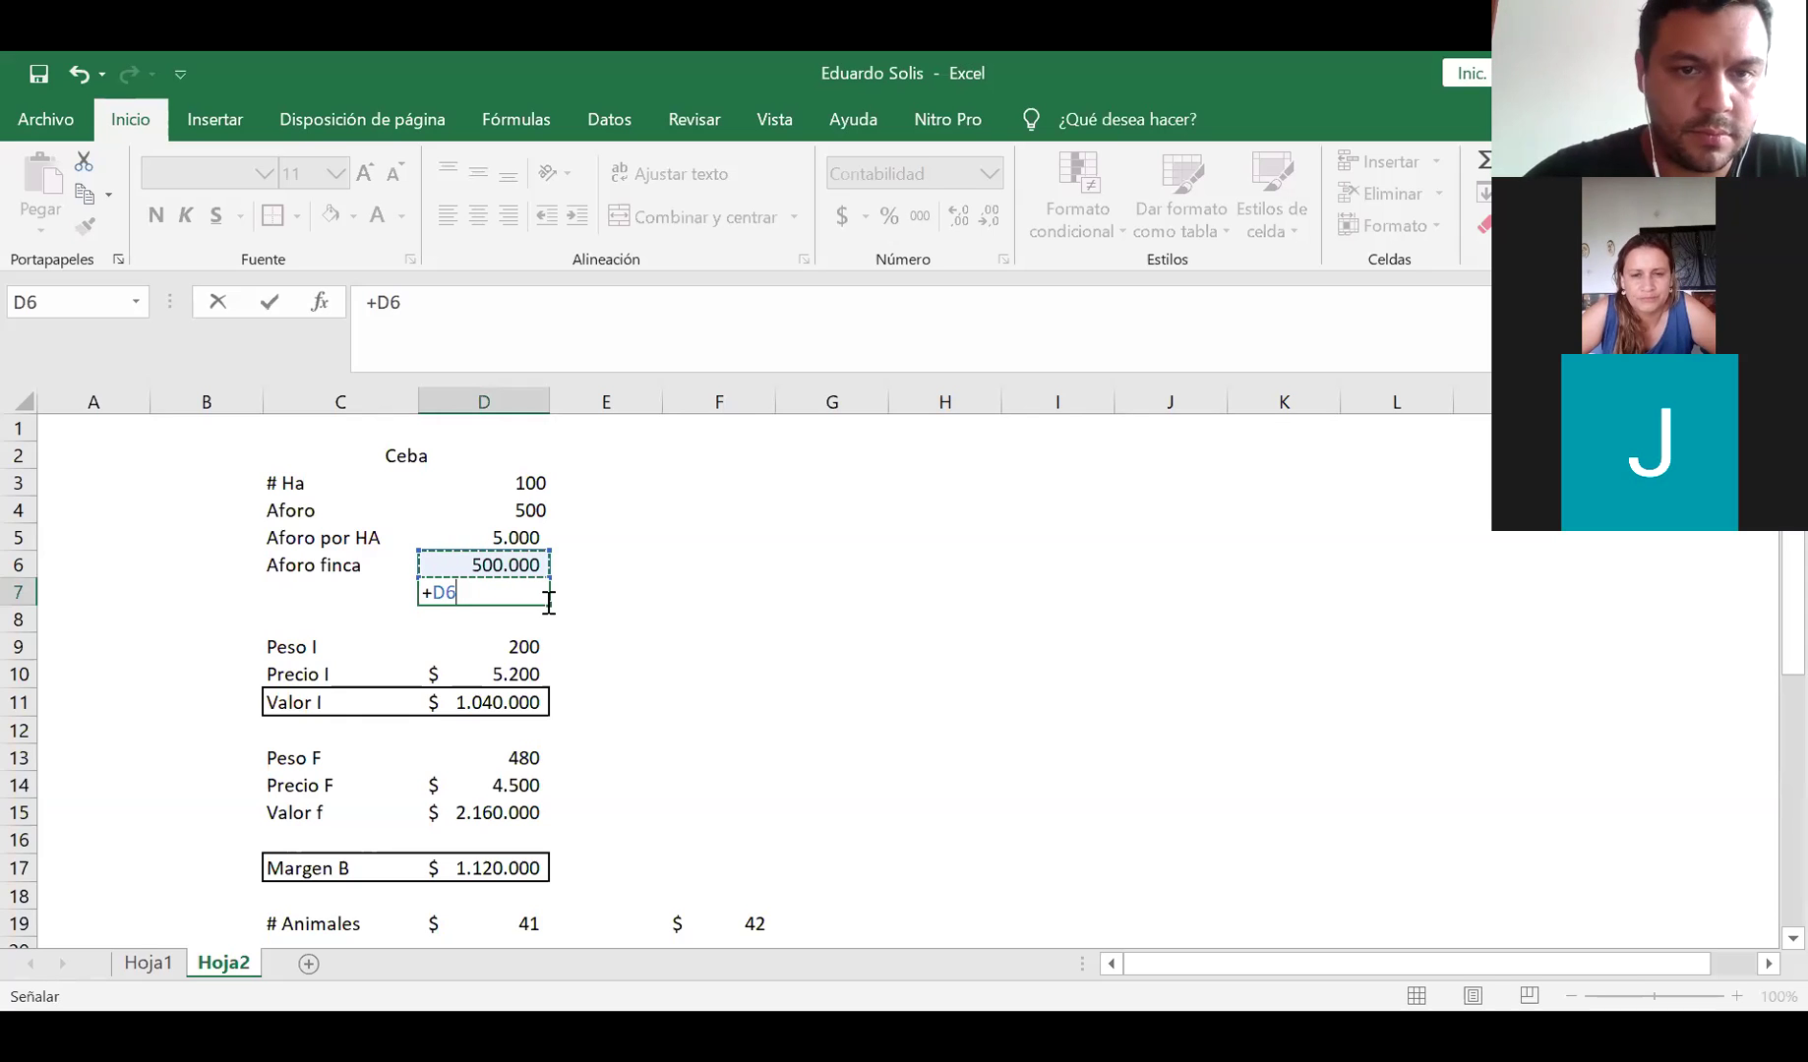
{"action": "type", "text": "||"}
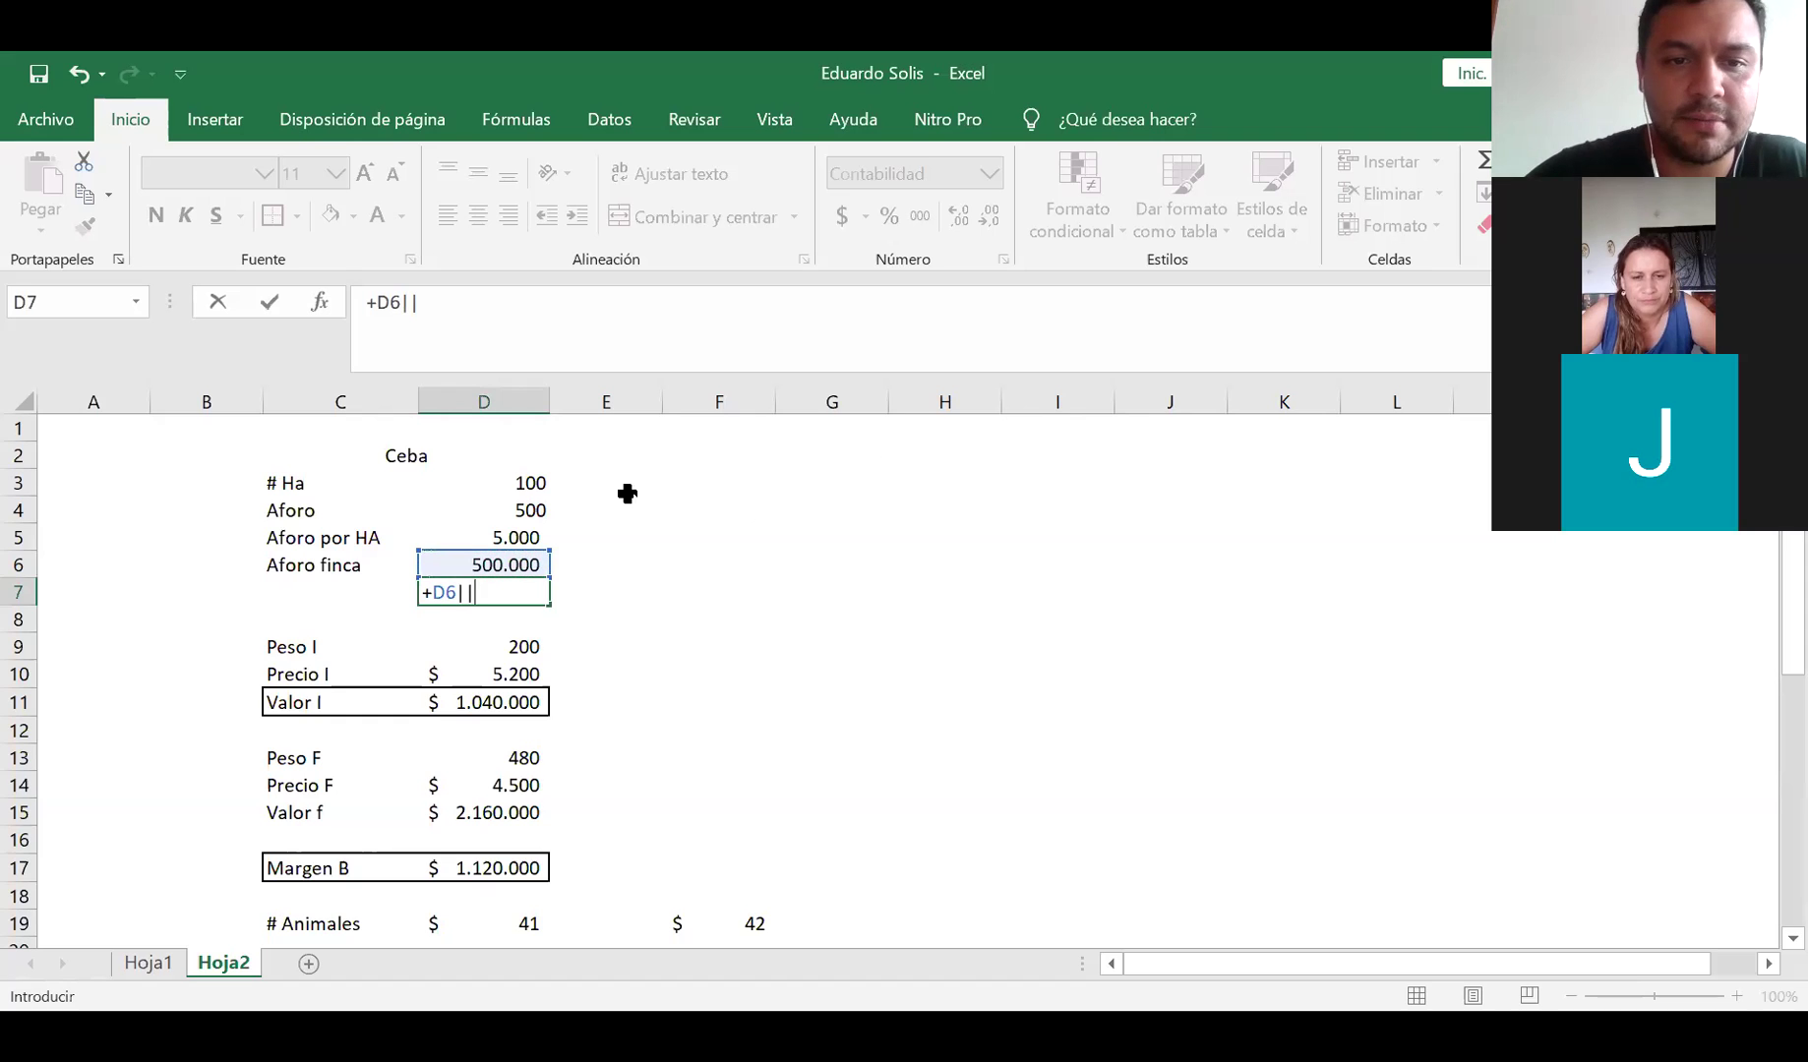
{"action": "key", "text": "Escape"}
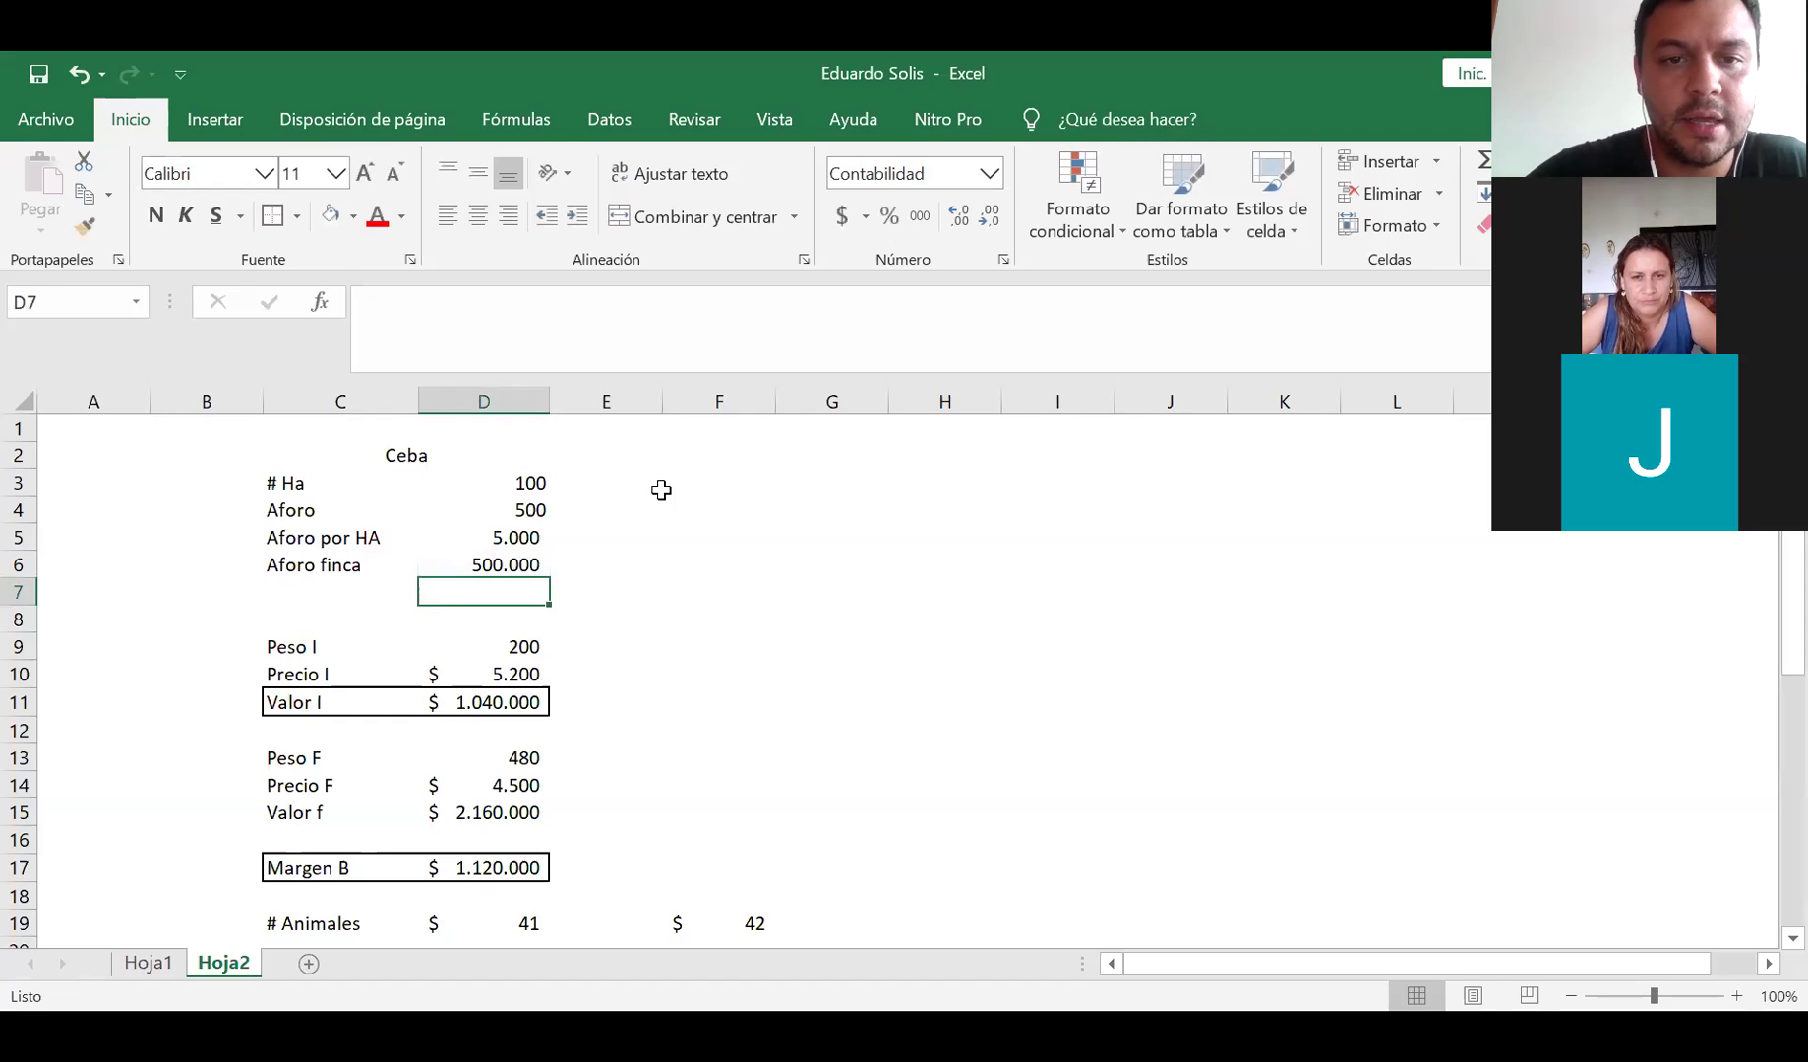
Divide the number of hectares by 60 in F3 with =+D3/60 and display three decimals
{"action": "left_click", "coordinate": [685, 492]}
{"action": "type", "text": "+"}
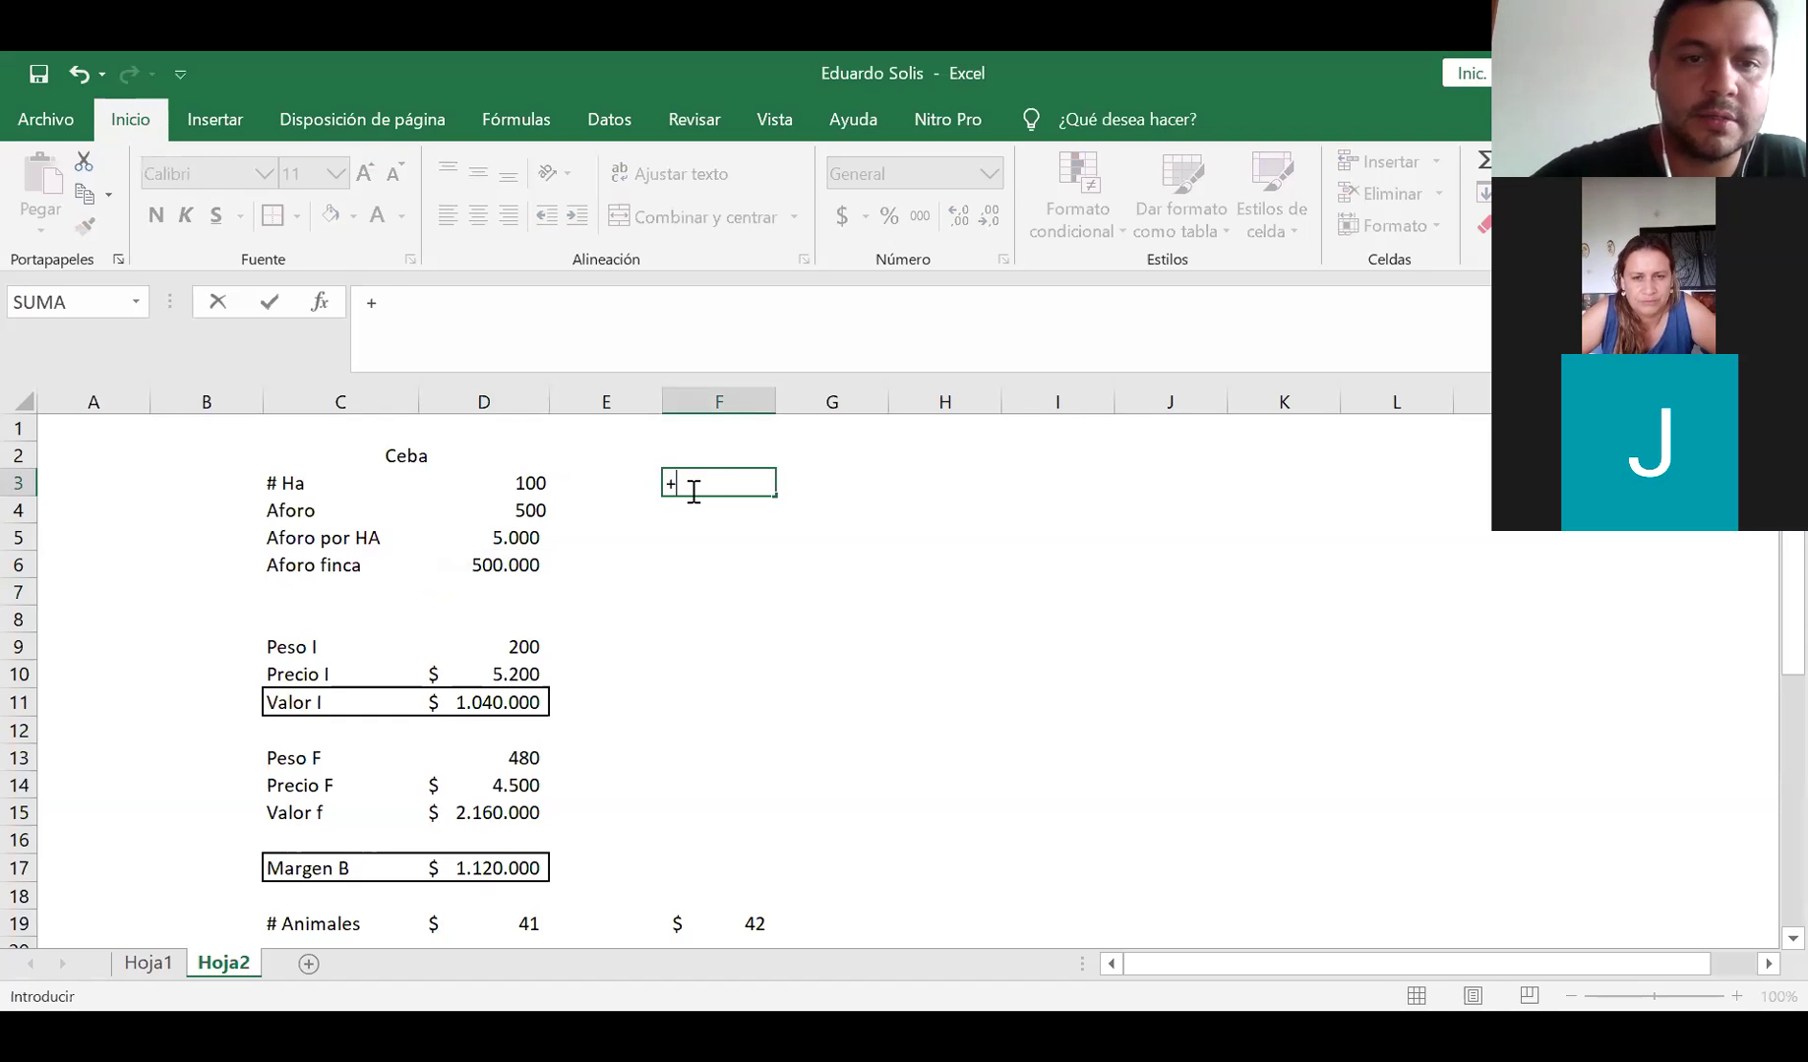
{"action": "key", "text": "Left"}
{"action": "key", "text": "Left"}
{"action": "type", "text": "&"}
{"action": "key", "text": "BackSpace"}
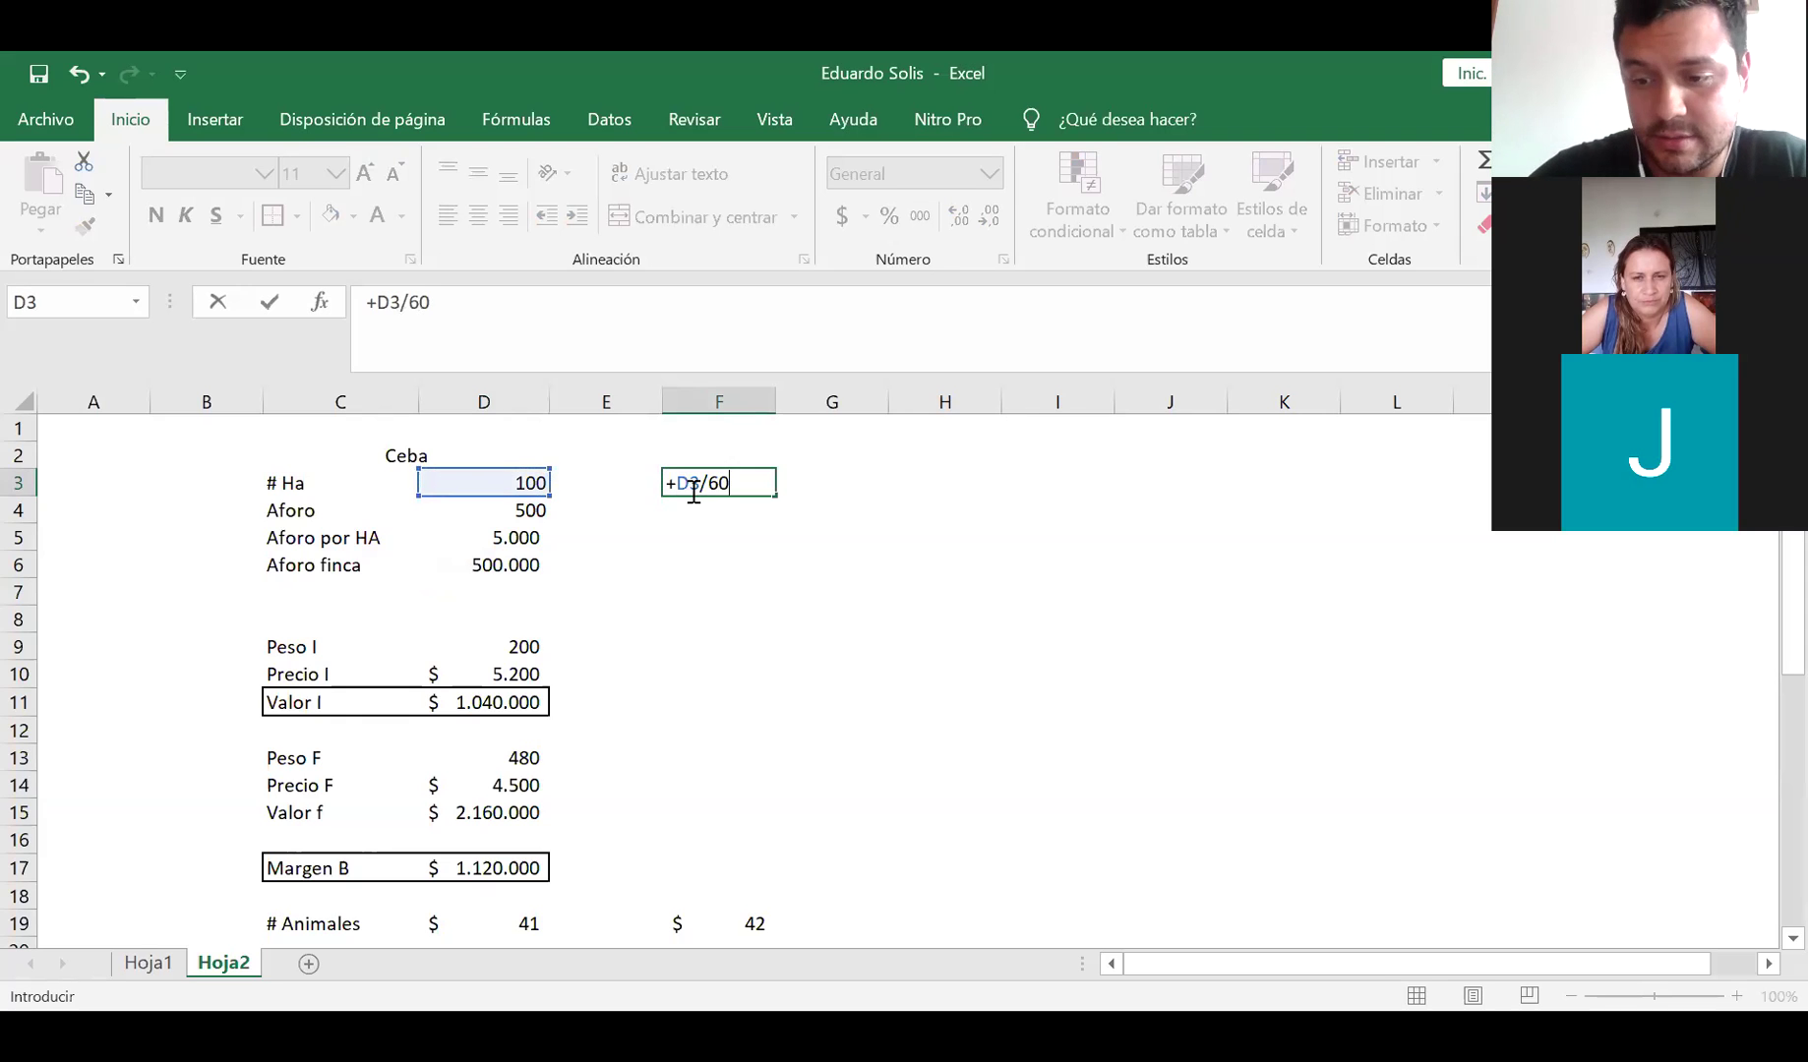
{"action": "key", "text": "Return"}
{"action": "key", "text": "Up"}
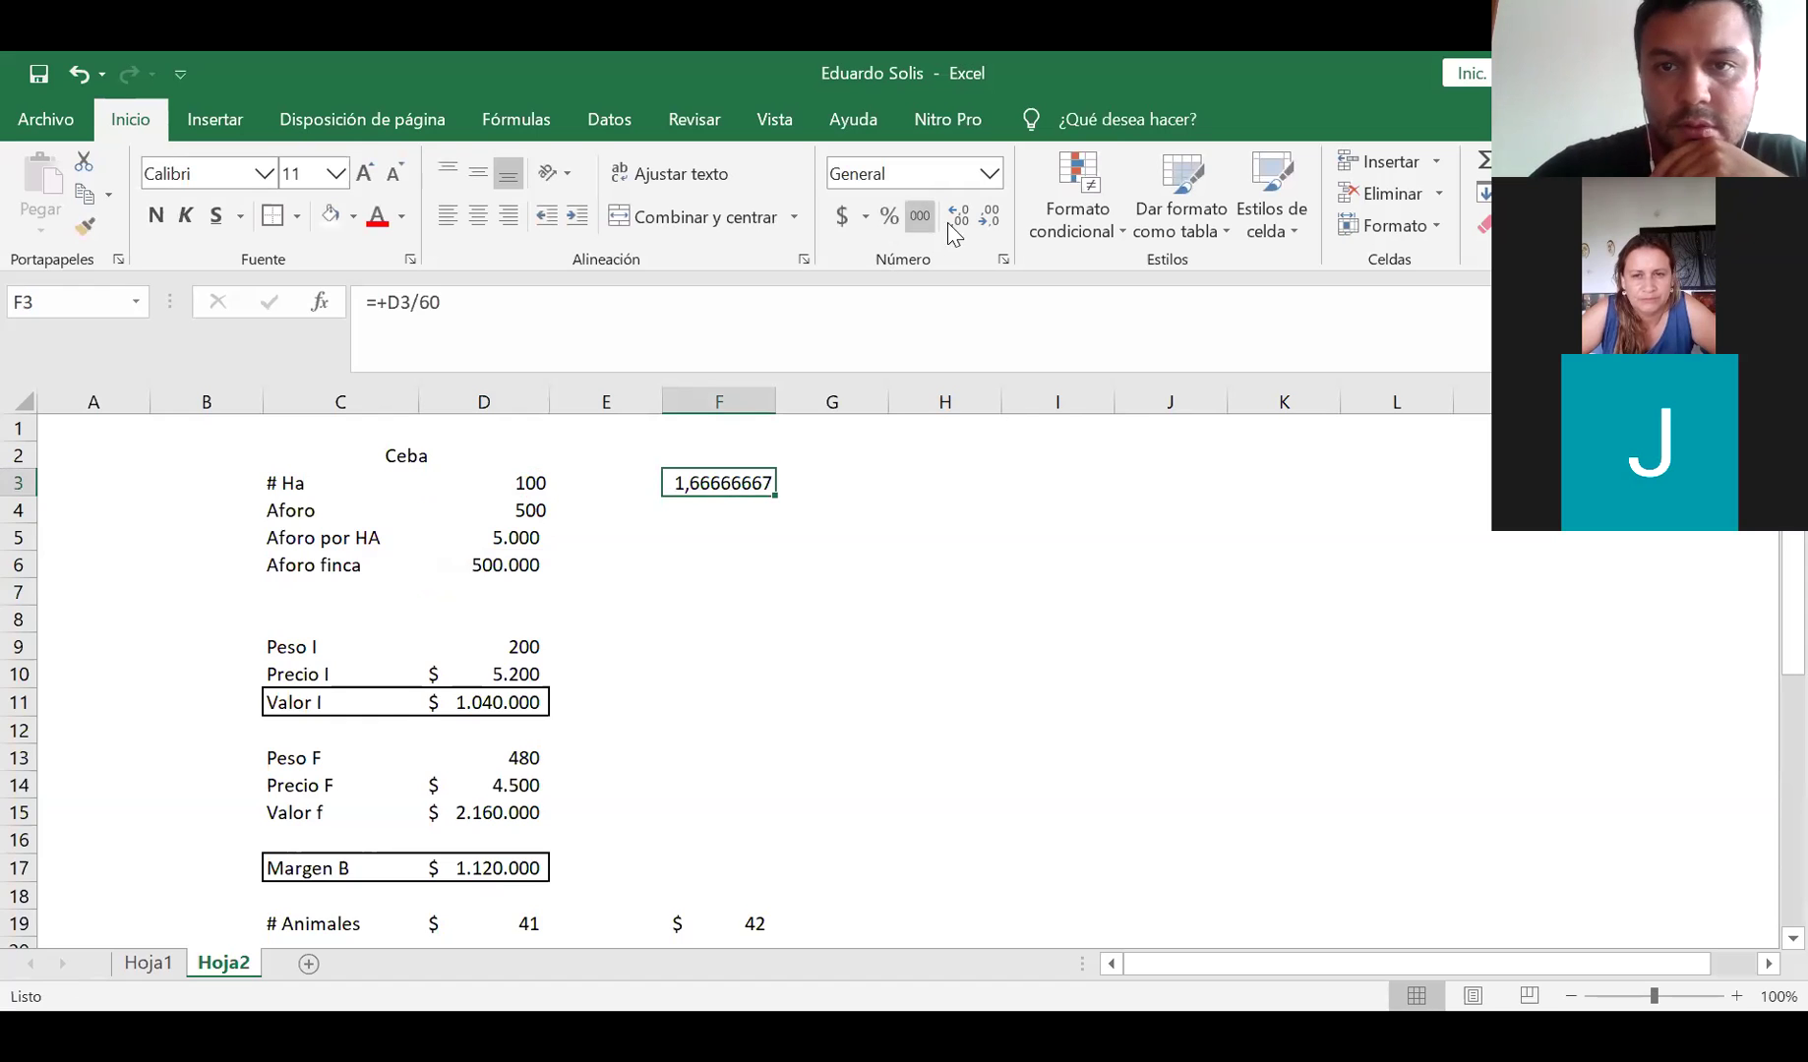
{"action": "left_click", "coordinate": [986, 216]}
{"action": "left_click", "coordinate": [987, 216]}
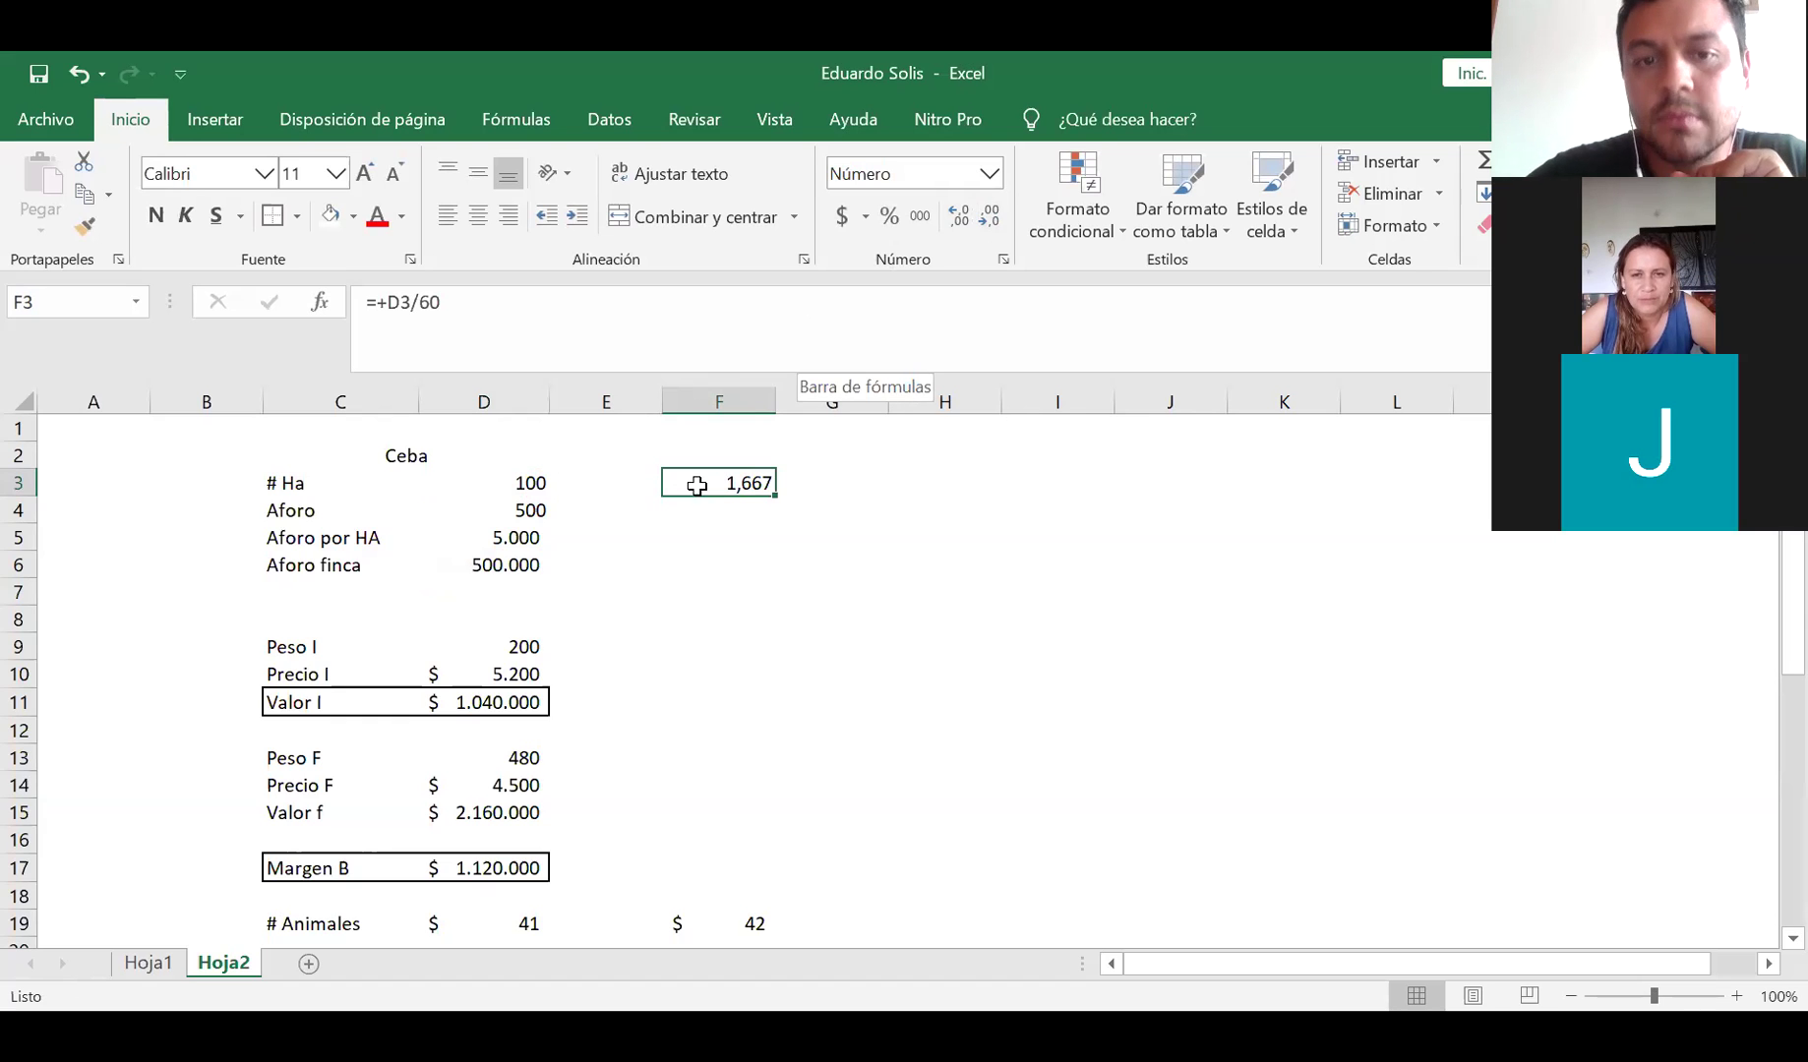
Multiply Aforo finca by the F3 value in F6 with =+D6*F3, using thousands separators without a currency symbol
{"action": "left_click", "coordinate": [721, 507]}
{"action": "left_click", "coordinate": [737, 557]}
{"action": "type", "text": "+"}
{"action": "key", "text": "Left"}
{"action": "key", "text": "Left"}
{"action": "type", "text": "*"}
{"action": "key", "text": "Up"}
{"action": "key", "text": "Up"}
{"action": "key", "text": "Up"}
{"action": "key", "text": "Return"}
{"action": "left_click", "coordinate": [739, 557]}
{"action": "left_click", "coordinate": [842, 219]}
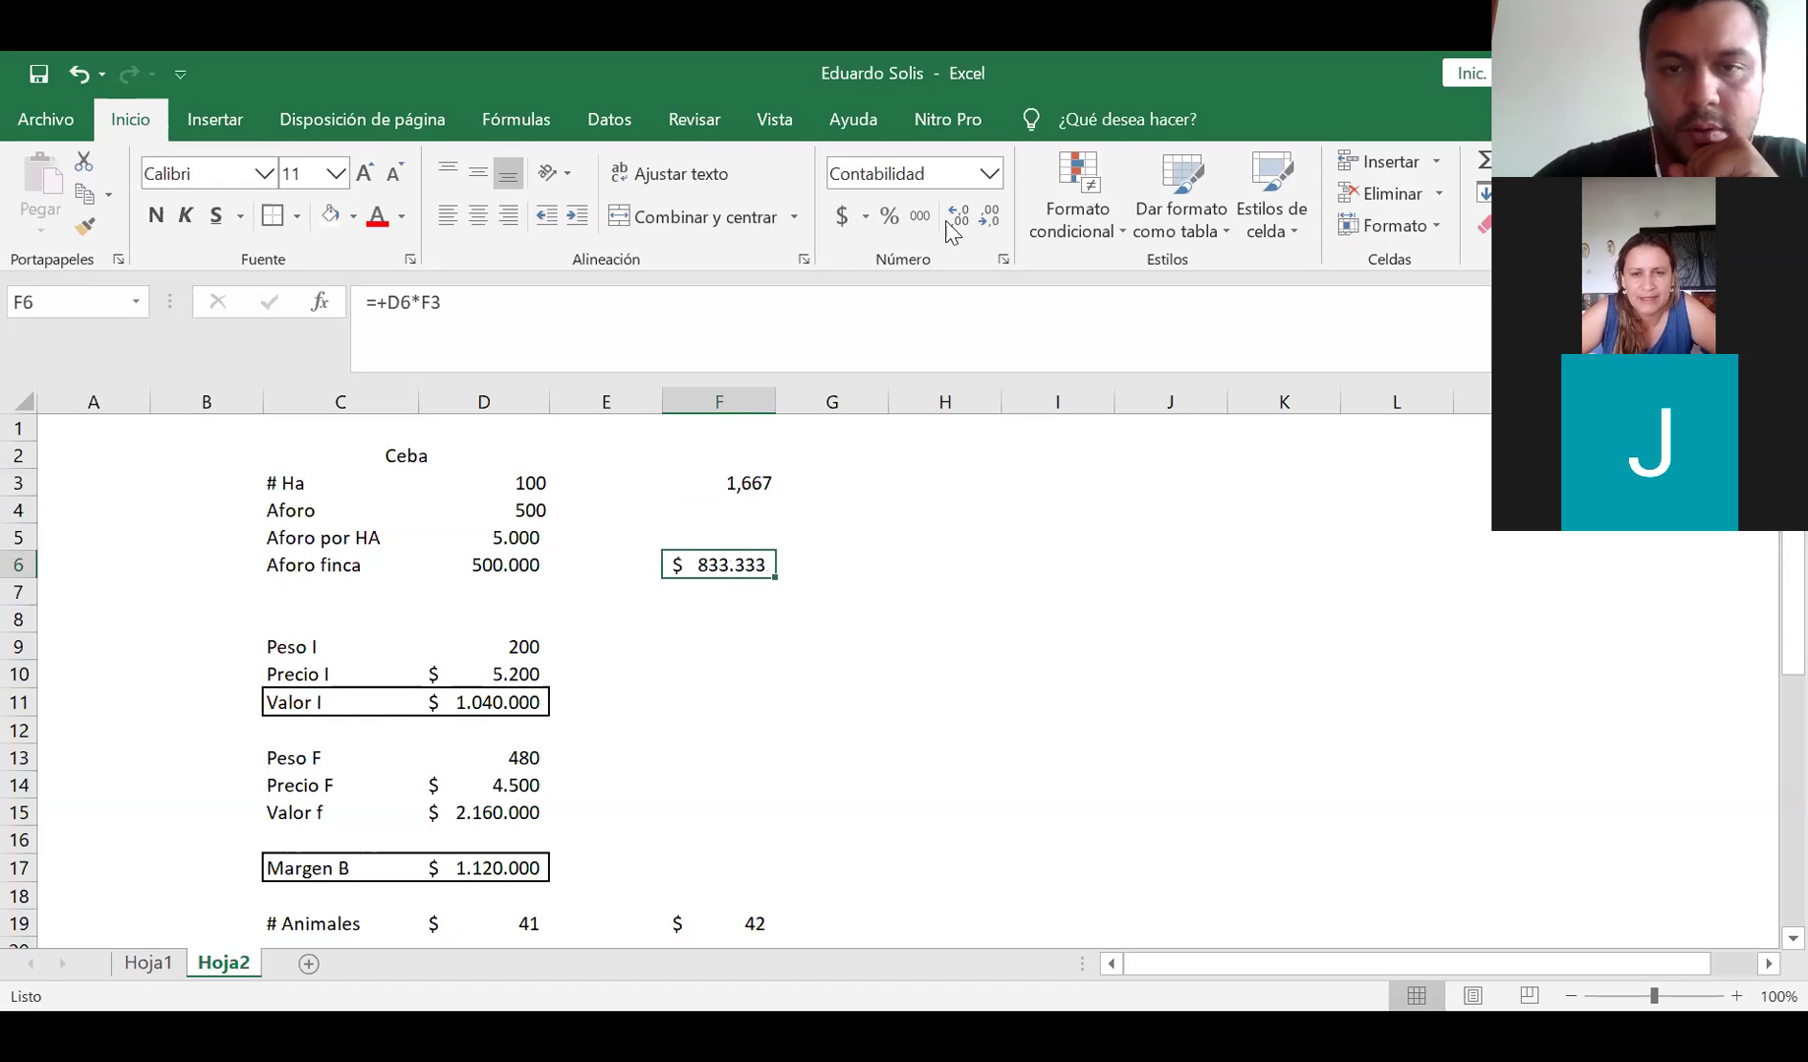
{"action": "left_click", "coordinate": [905, 221]}
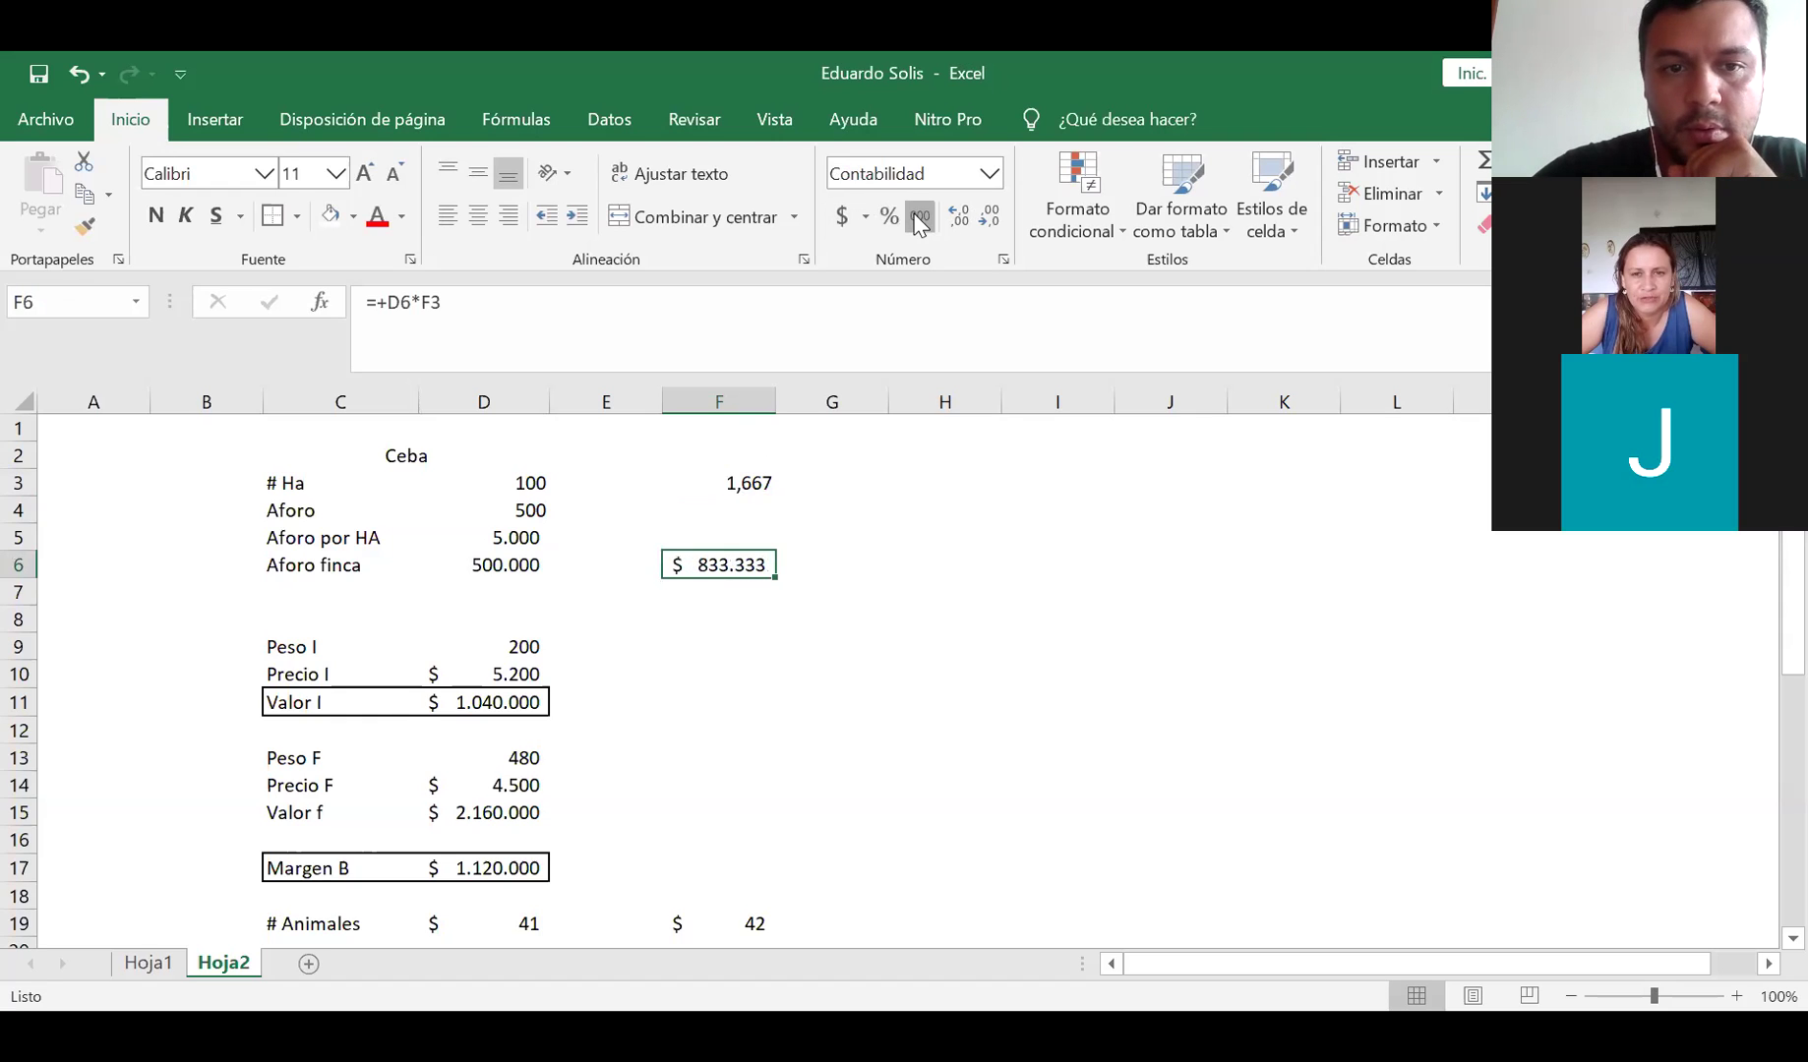
Multiply Aforo por HA by the F3 value in F5 with =+D5*F3 and apply the thousands-separator format
{"action": "left_click", "coordinate": [715, 535]}
{"action": "type", "text": "+"}
{"action": "key", "text": "Left"}
{"action": "key", "text": "Left"}
{"action": "type", "text": "*"}
{"action": "key", "text": "Up"}
{"action": "key", "text": "Up"}
{"action": "key", "text": "Return"}
{"action": "left_click", "coordinate": [714, 538]}
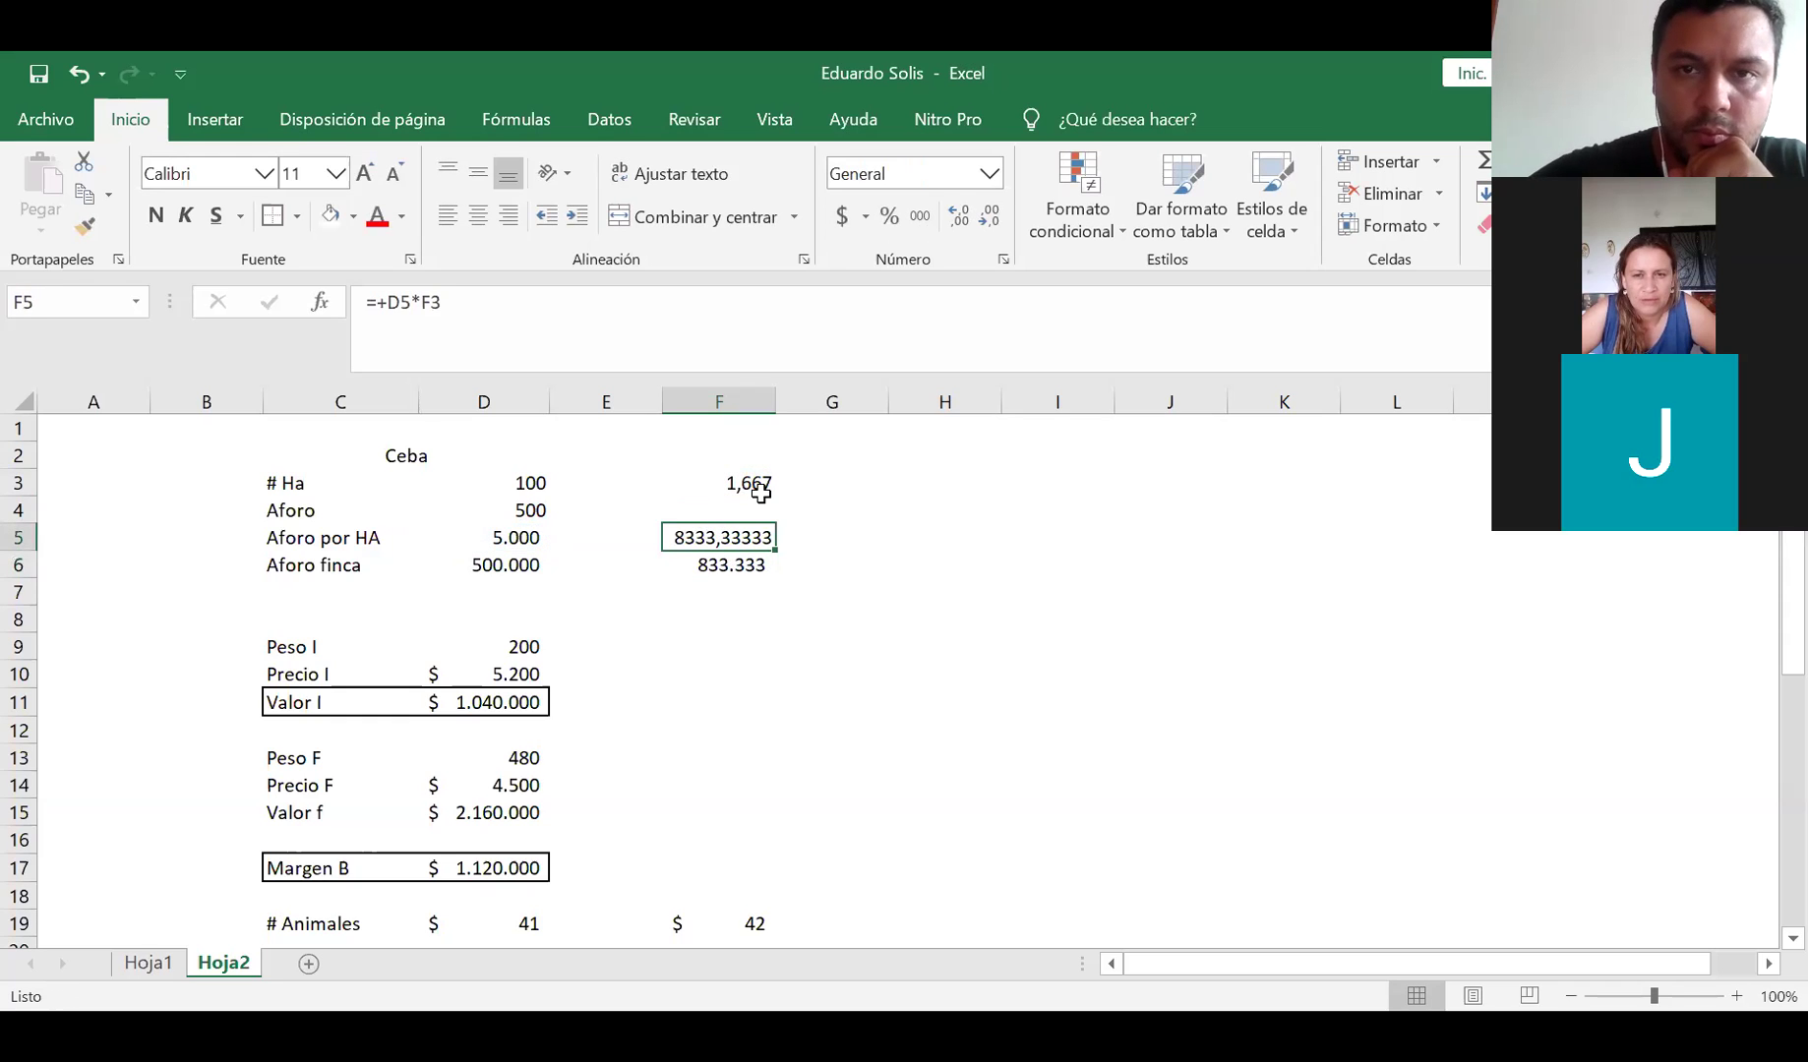
{"action": "left_click", "coordinate": [921, 219]}
Clear the formula in F6
{"action": "left_click", "coordinate": [737, 563]}
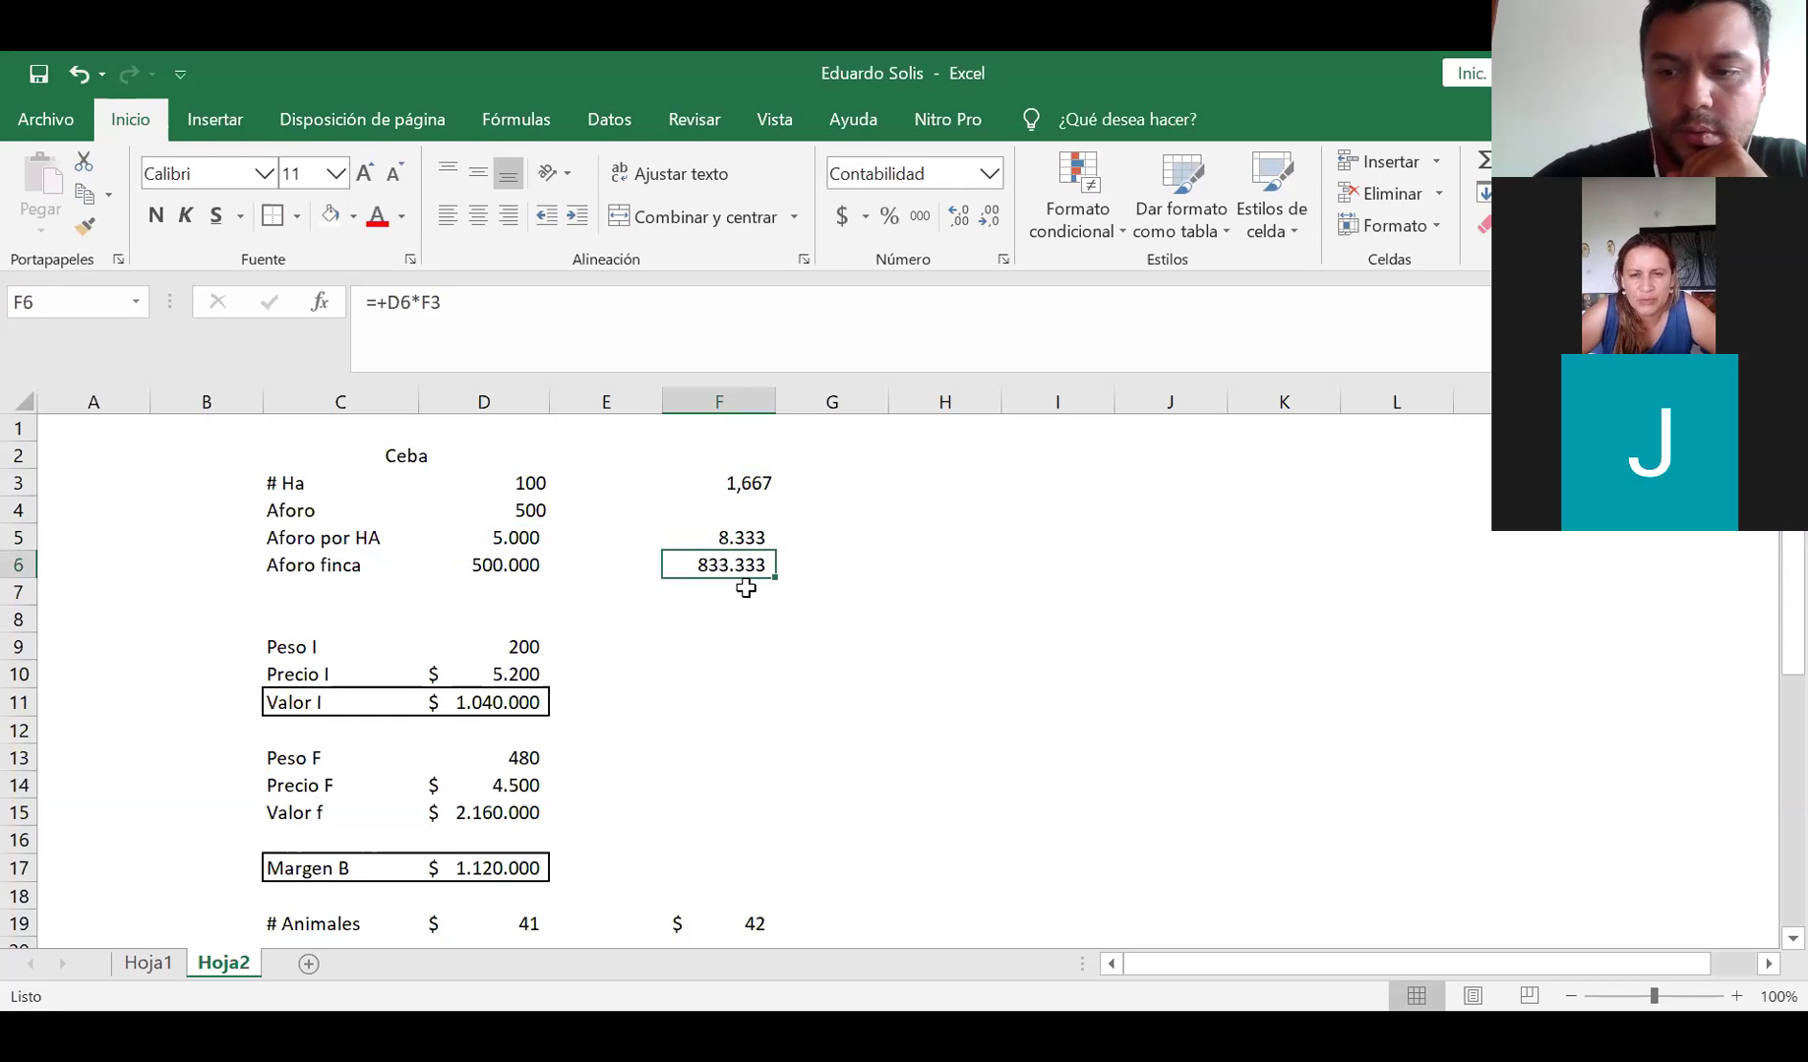
{"action": "key", "text": "Delete"}
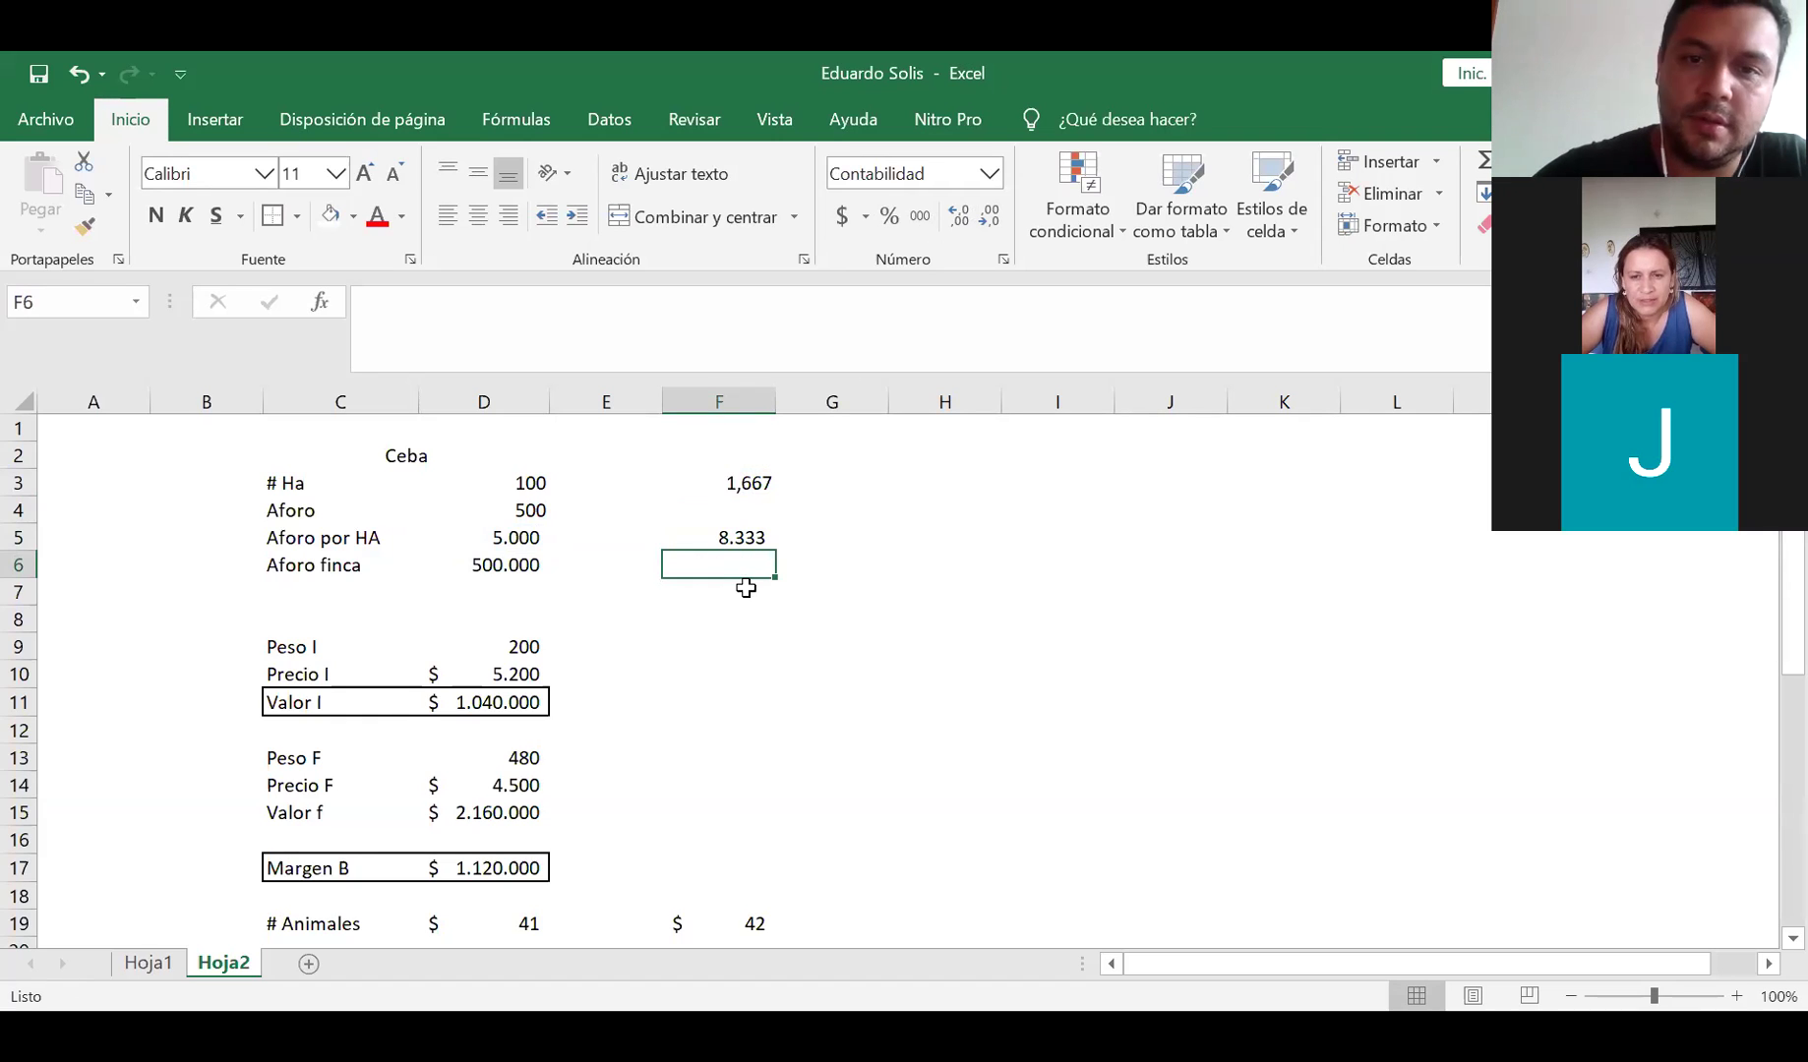
Divide the paddock forage yield in F5 by 50 in cell F7 with =+F5/50
{"action": "key", "text": "Up"}
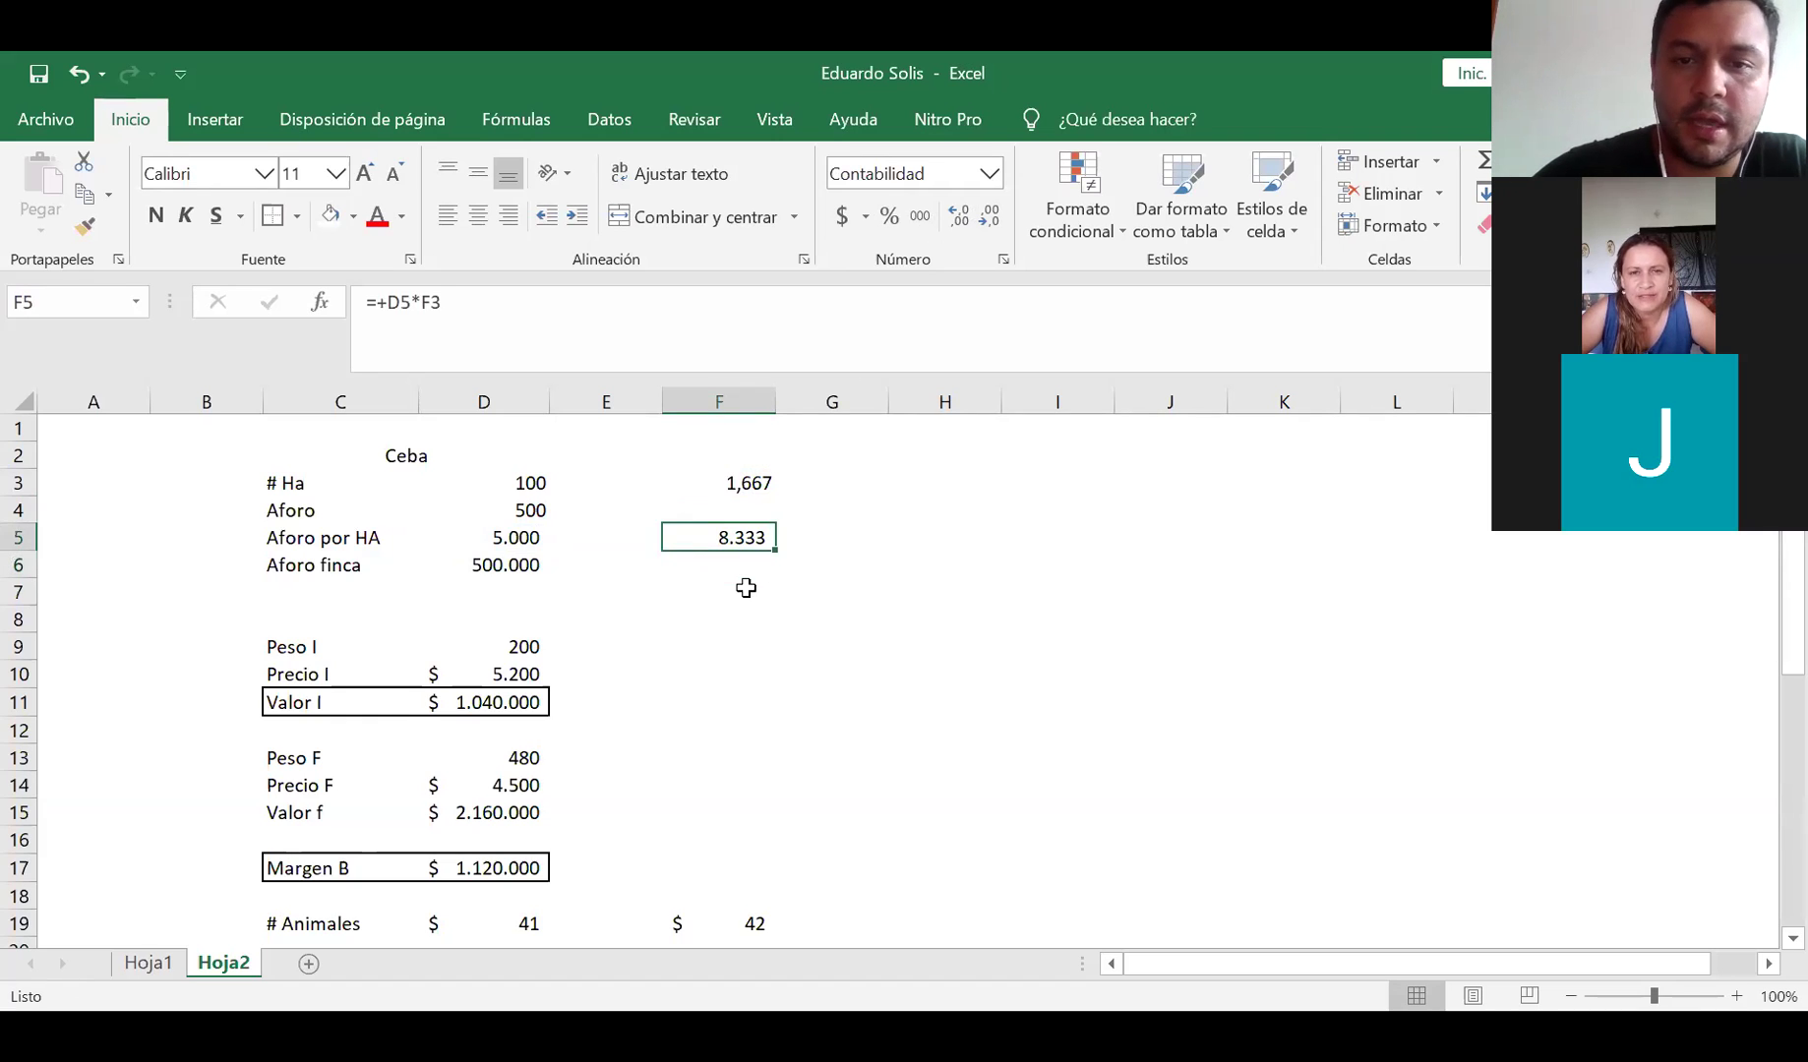
{"action": "key", "text": "Down"}
{"action": "key", "text": "Down"}
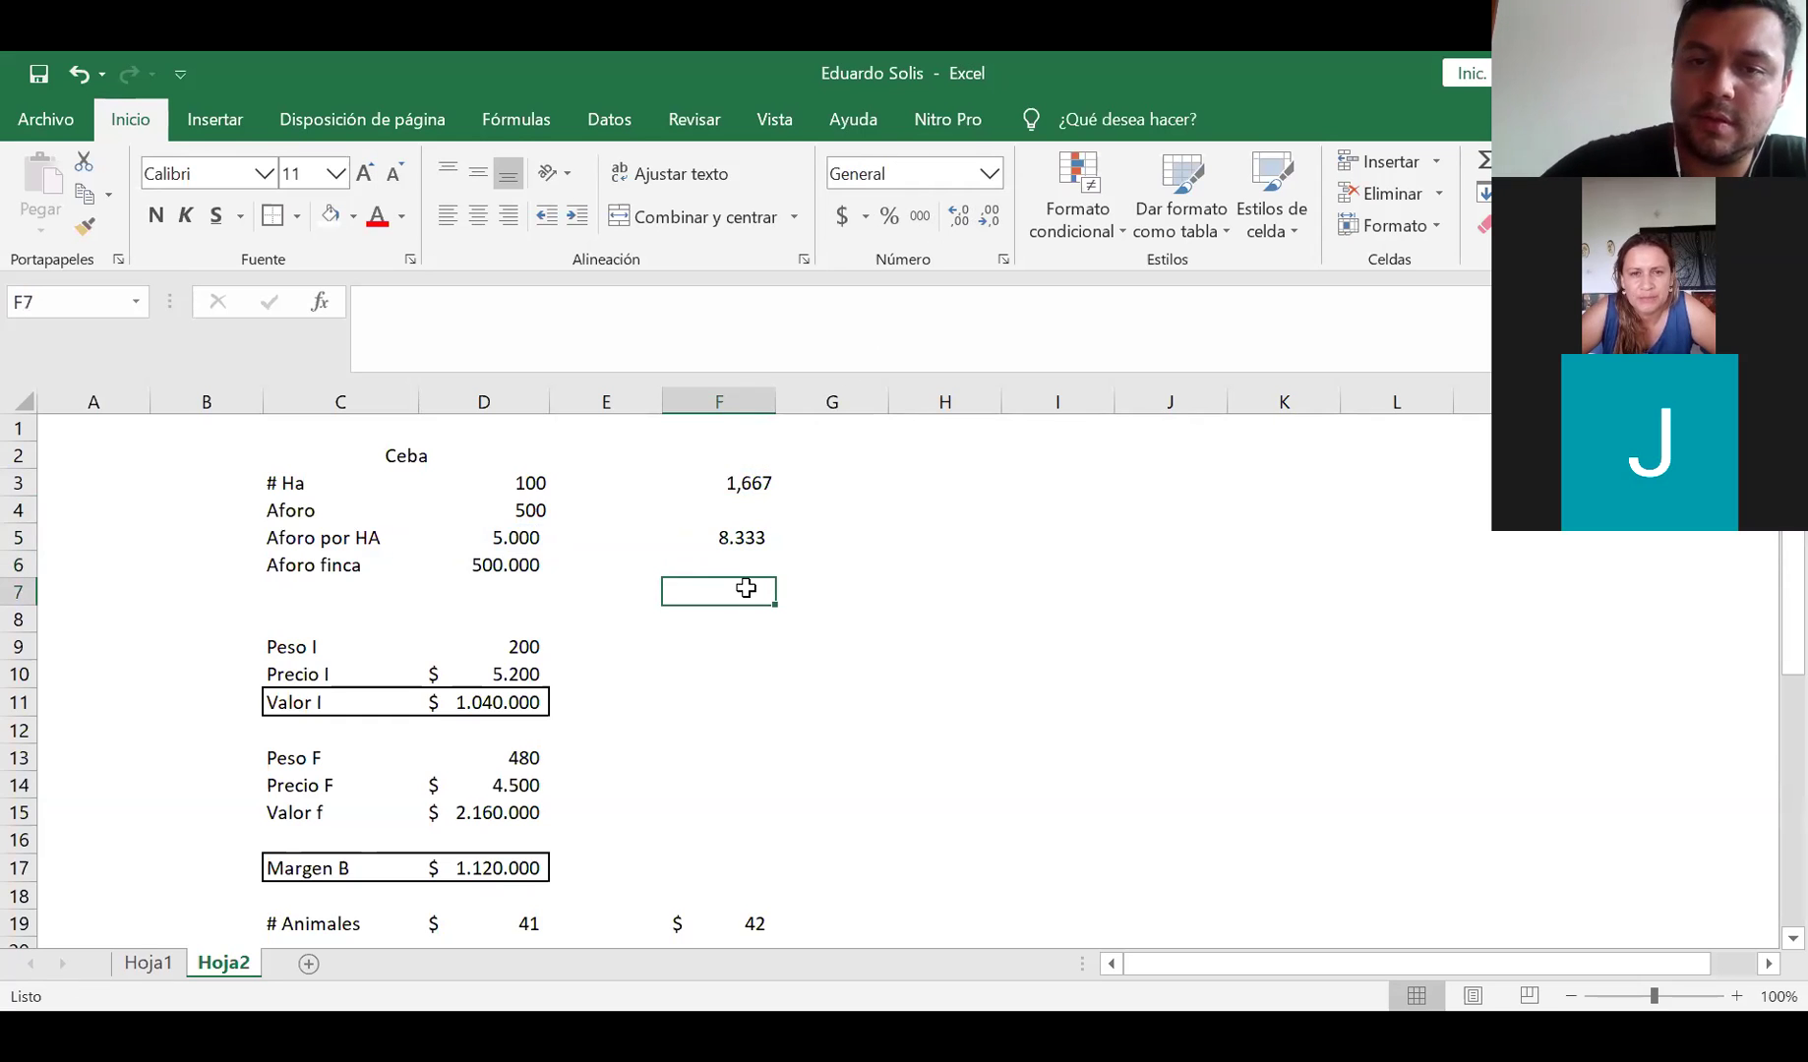
{"action": "type", "text": "+"}
{"action": "key", "text": "Up"}
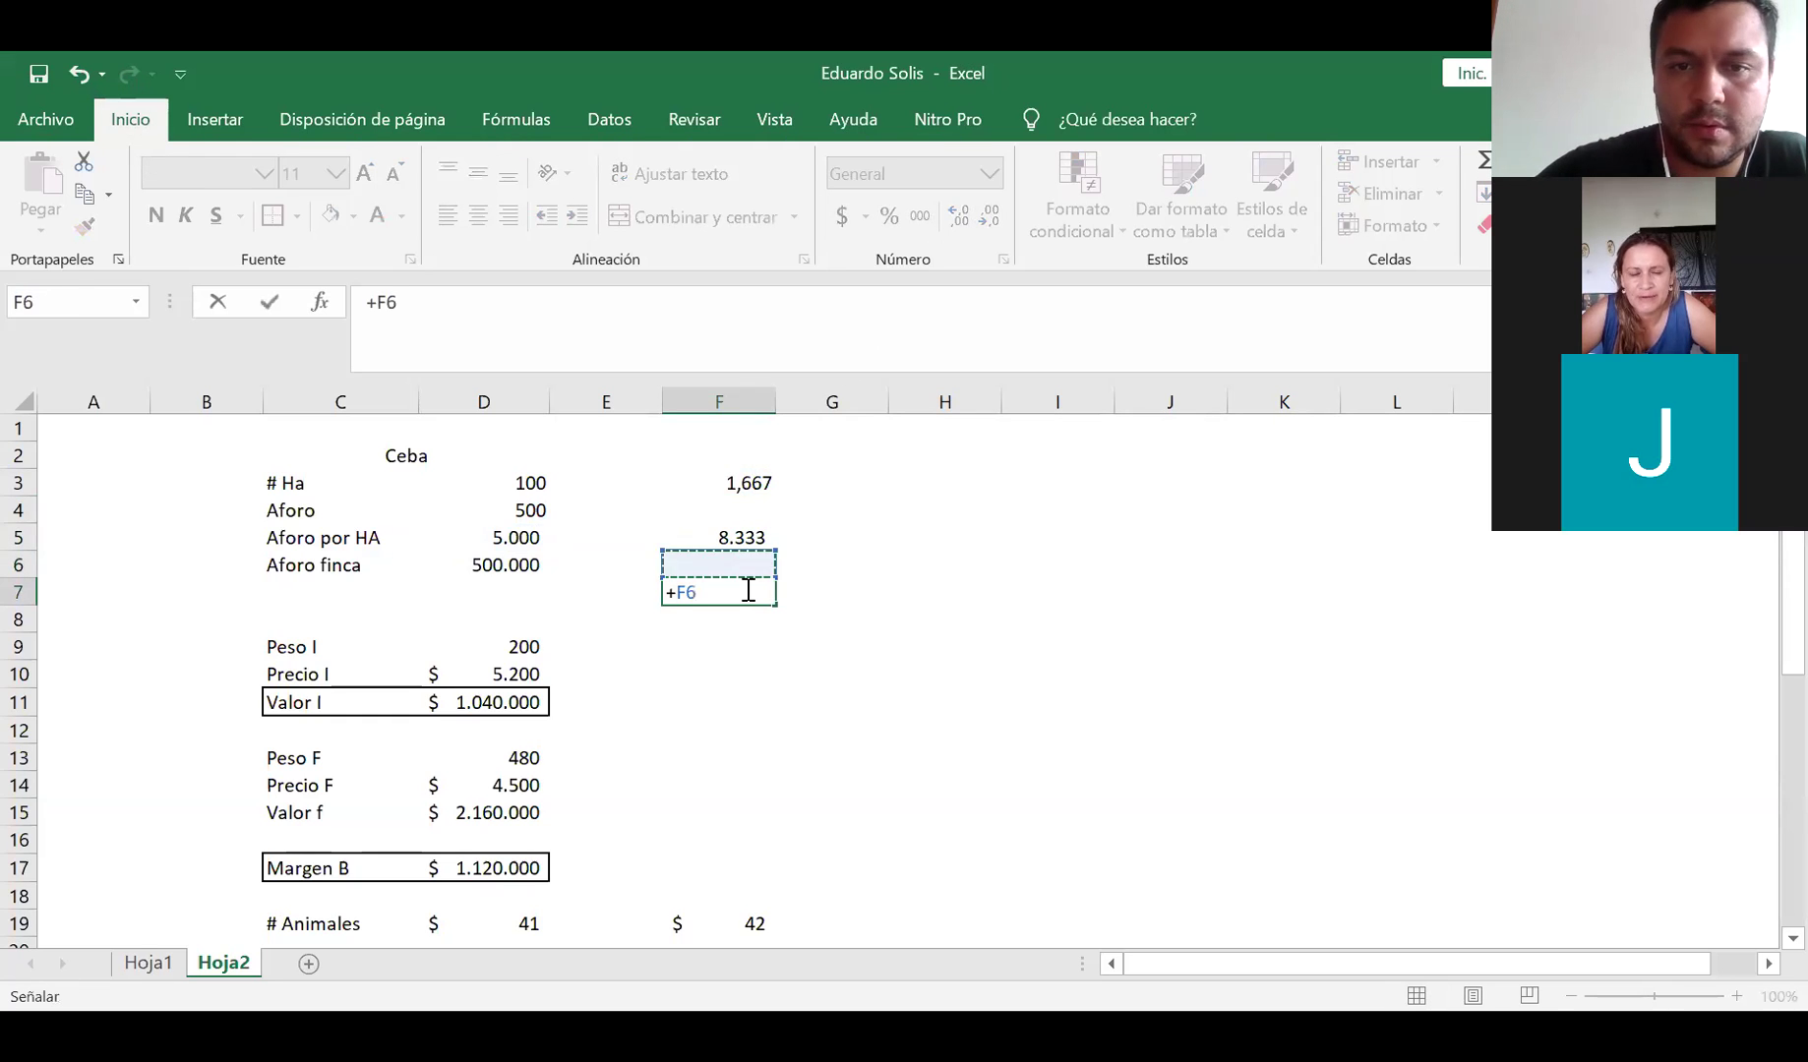
{"action": "key", "text": "Up"}
{"action": "type", "text": "/50"}
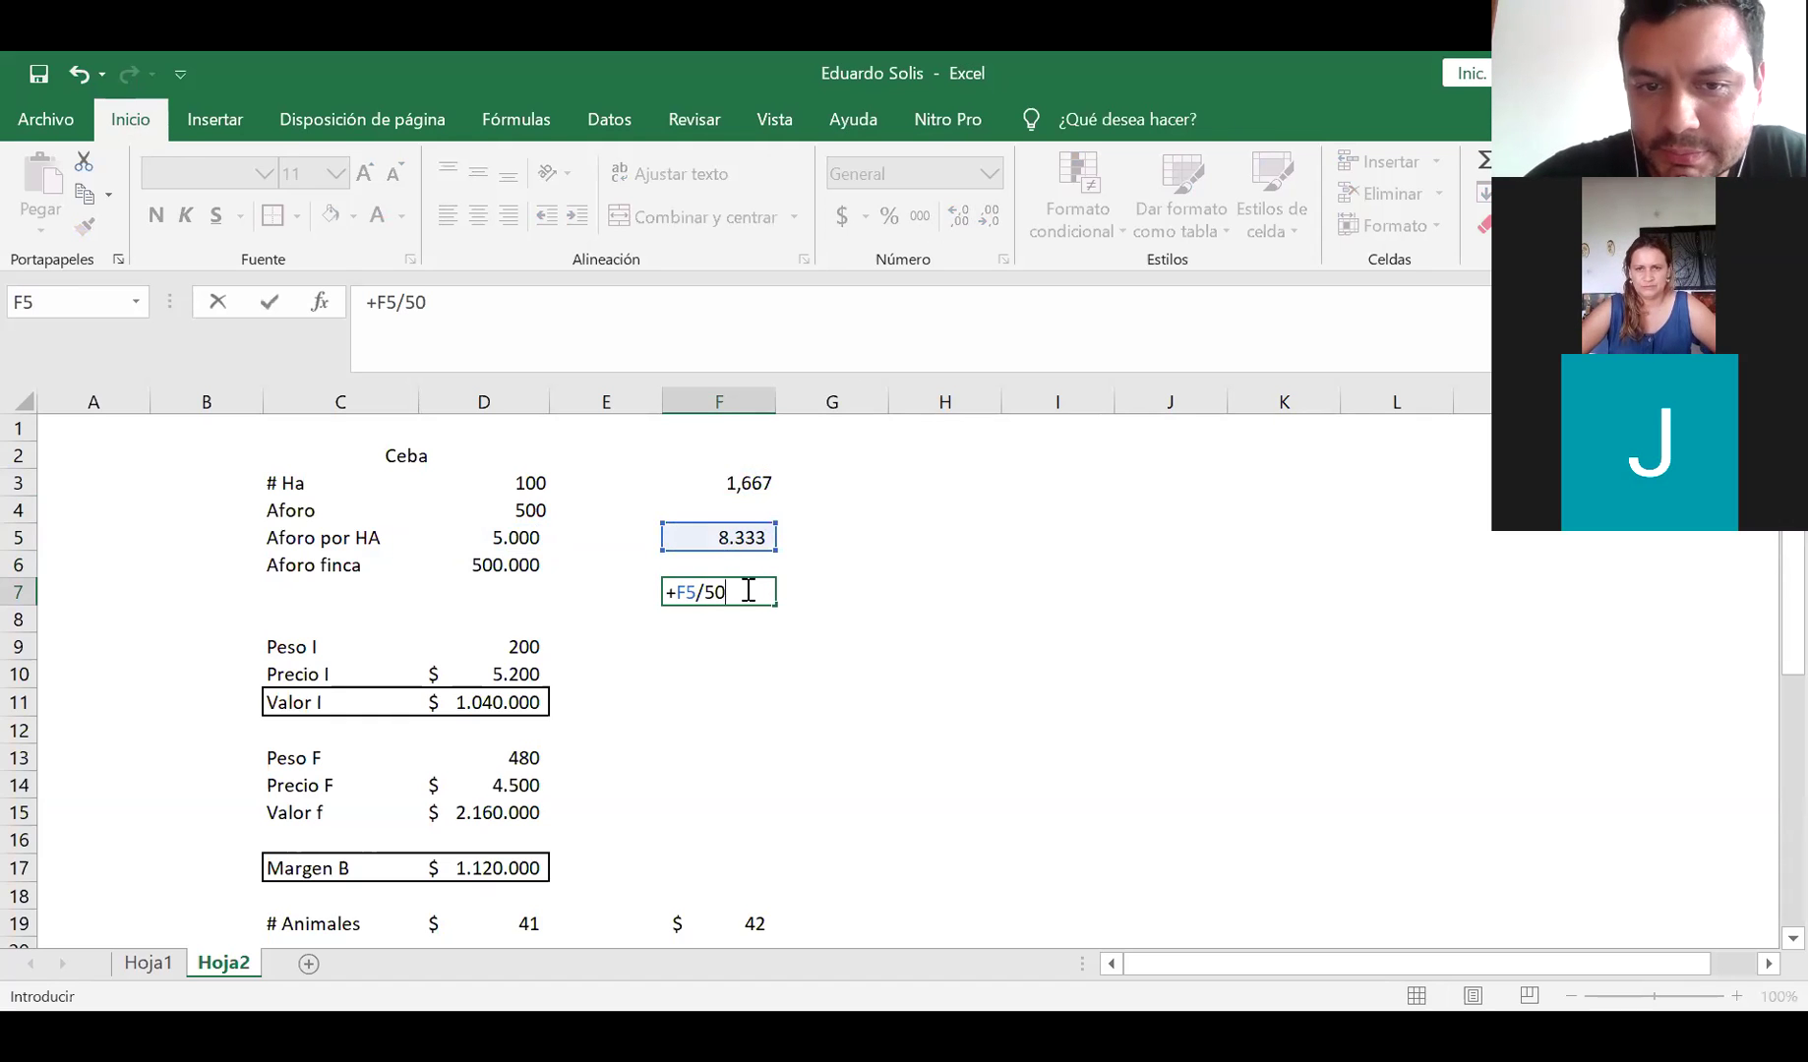
{"action": "key", "text": "Return"}
Reduce the displayed precision of the F7 result to one decimal
{"action": "left_click", "coordinate": [747, 591]}
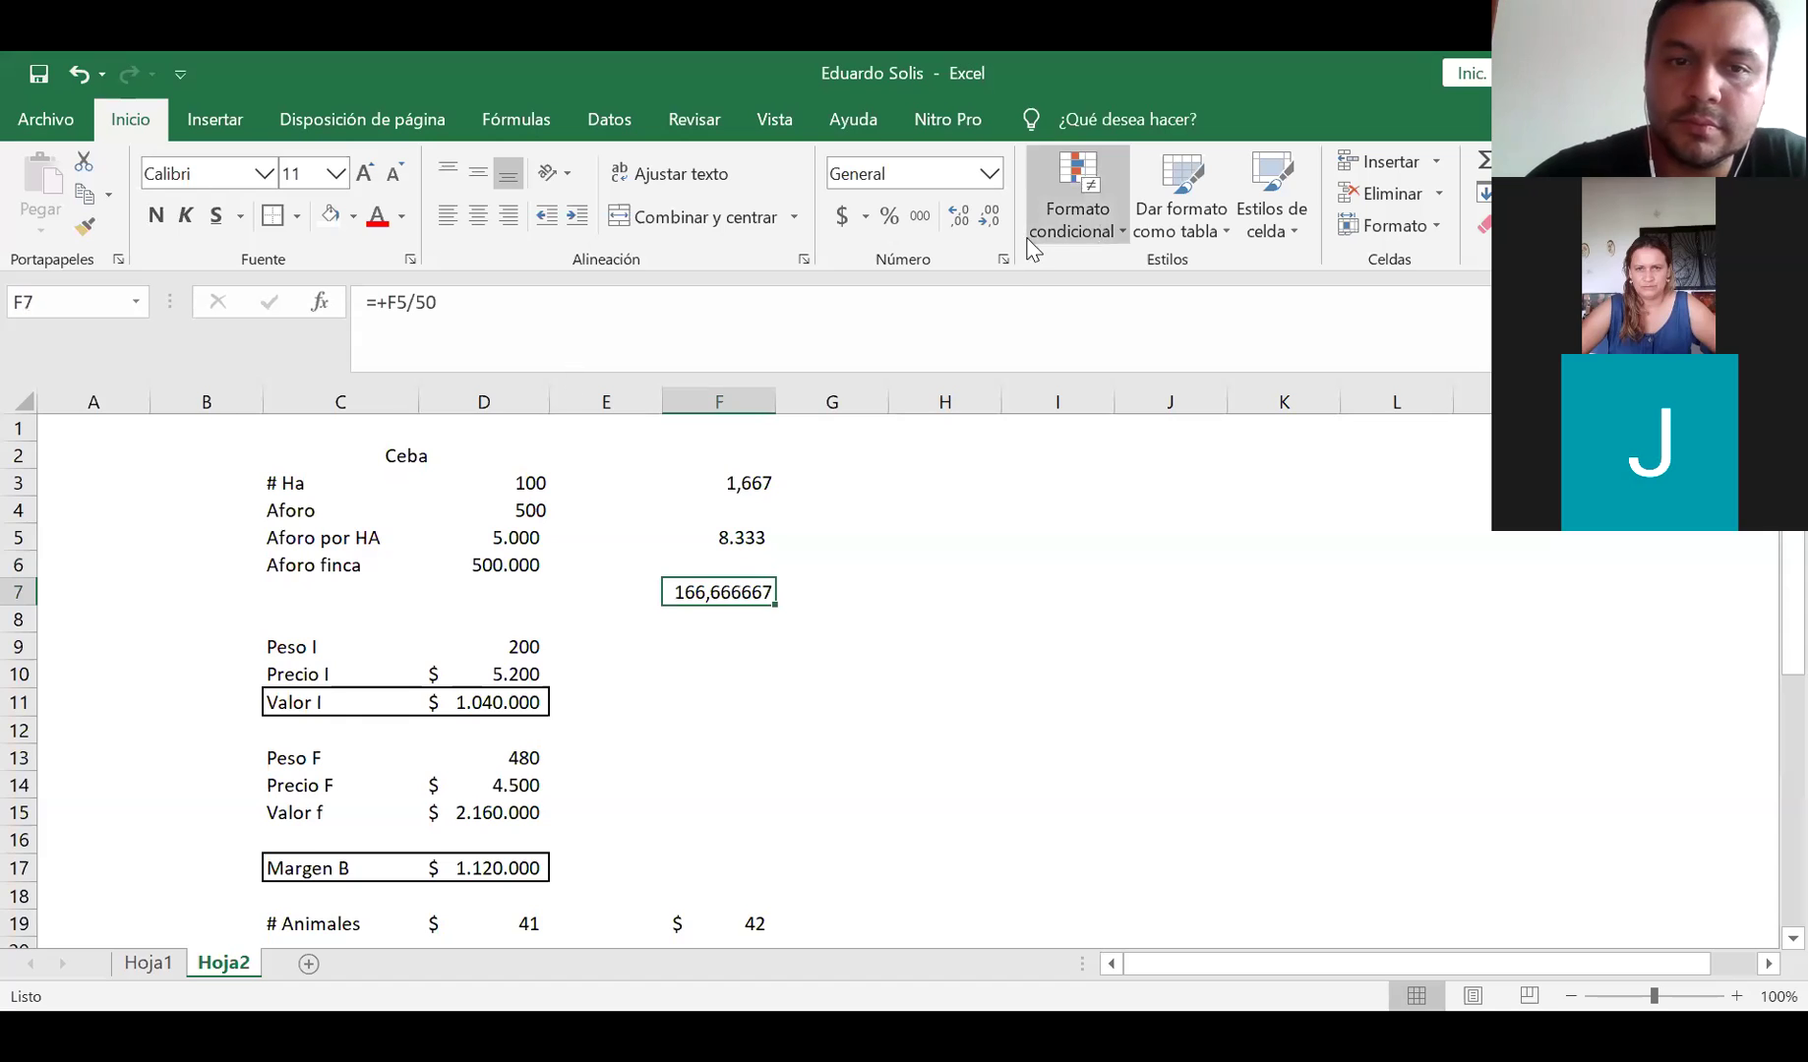
{"action": "left_click", "coordinate": [990, 216]}
{"action": "left_click", "coordinate": [990, 216]}
{"action": "left_click", "coordinate": [990, 216]}
{"action": "left_click", "coordinate": [989, 217]}
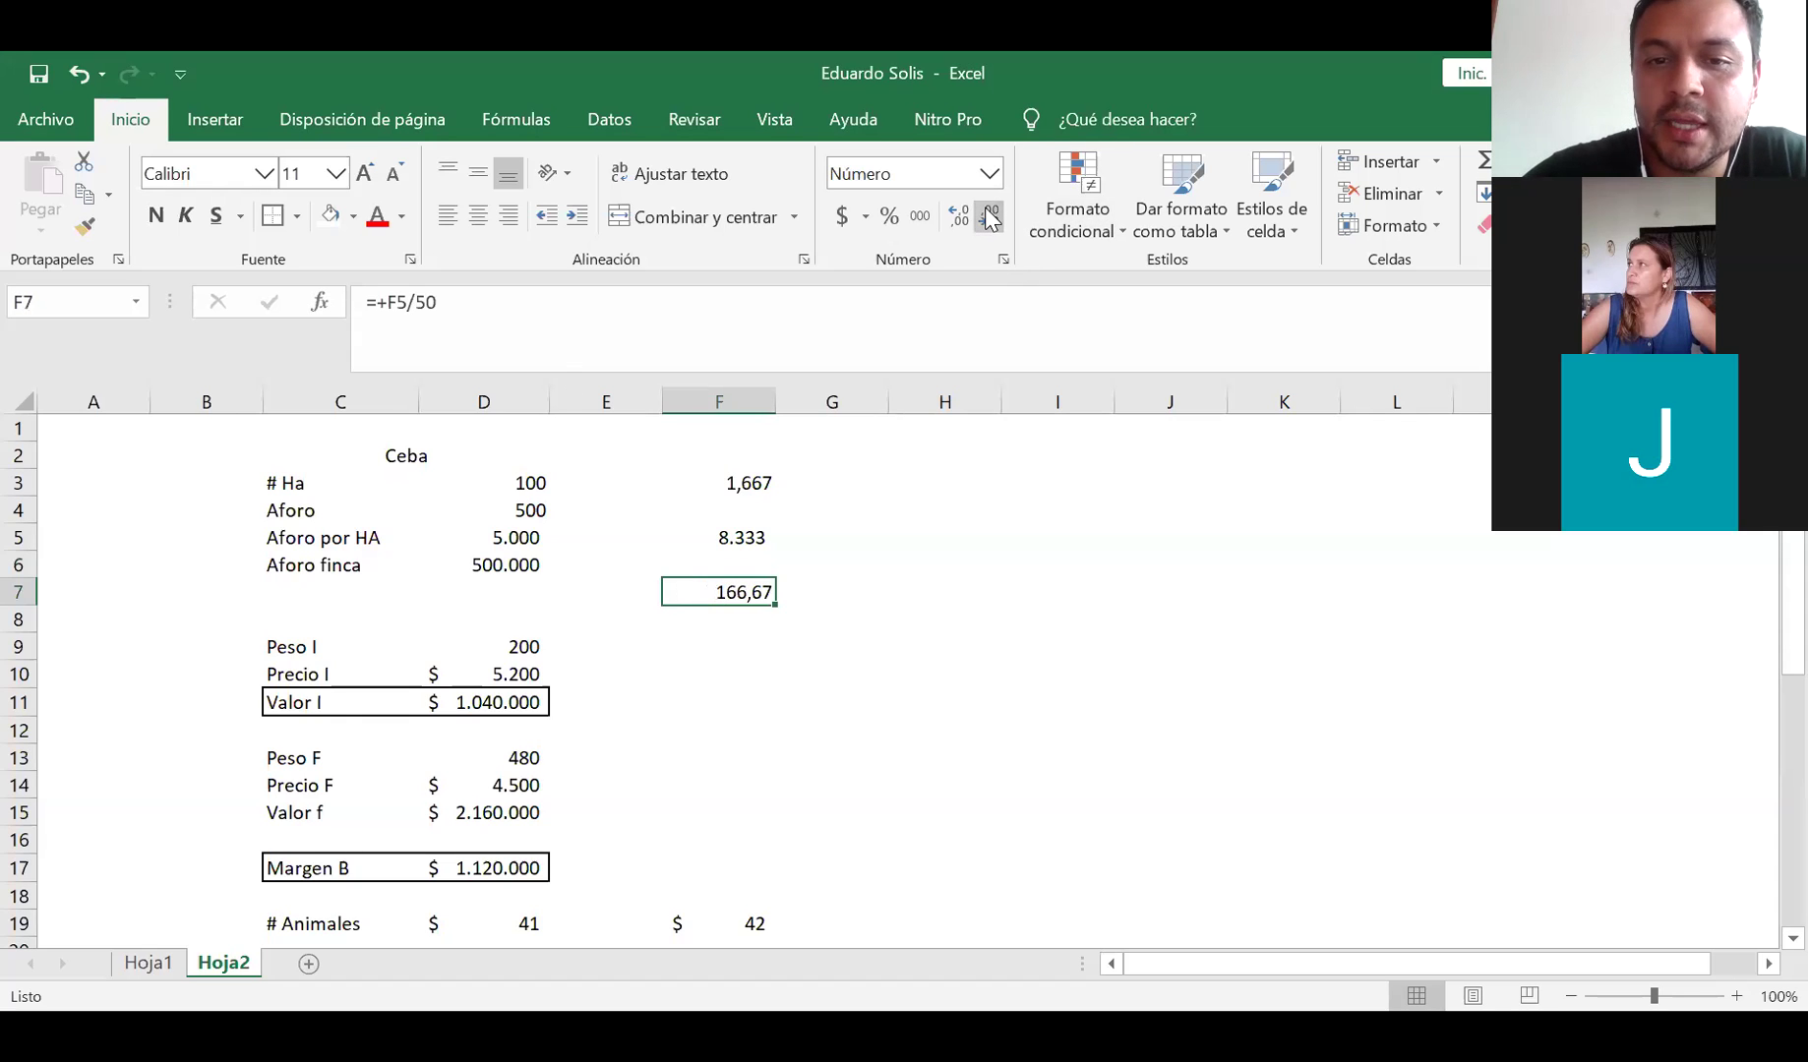
{"action": "left_click", "coordinate": [990, 217]}
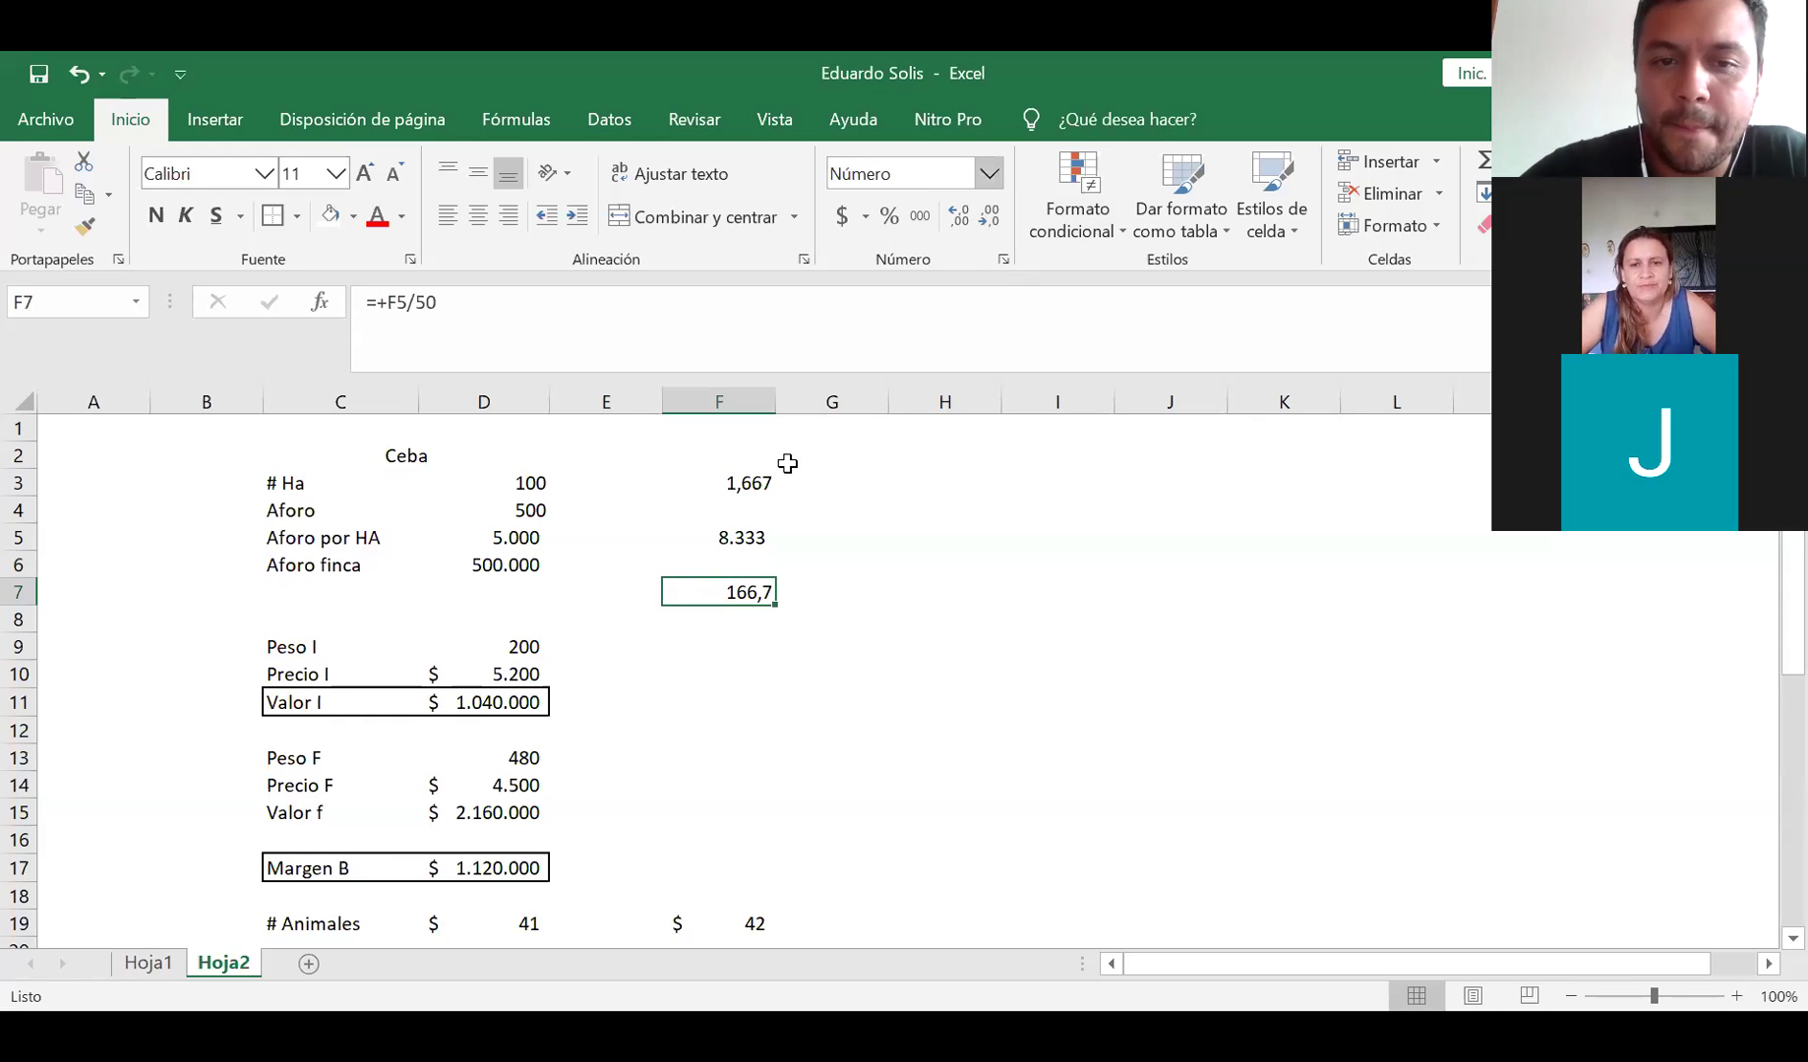
Add an outside border around the # Animales row in C19:D19
{"action": "scroll", "coordinate": [601, 625], "scroll_direction": "down", "scroll_amount": 1}
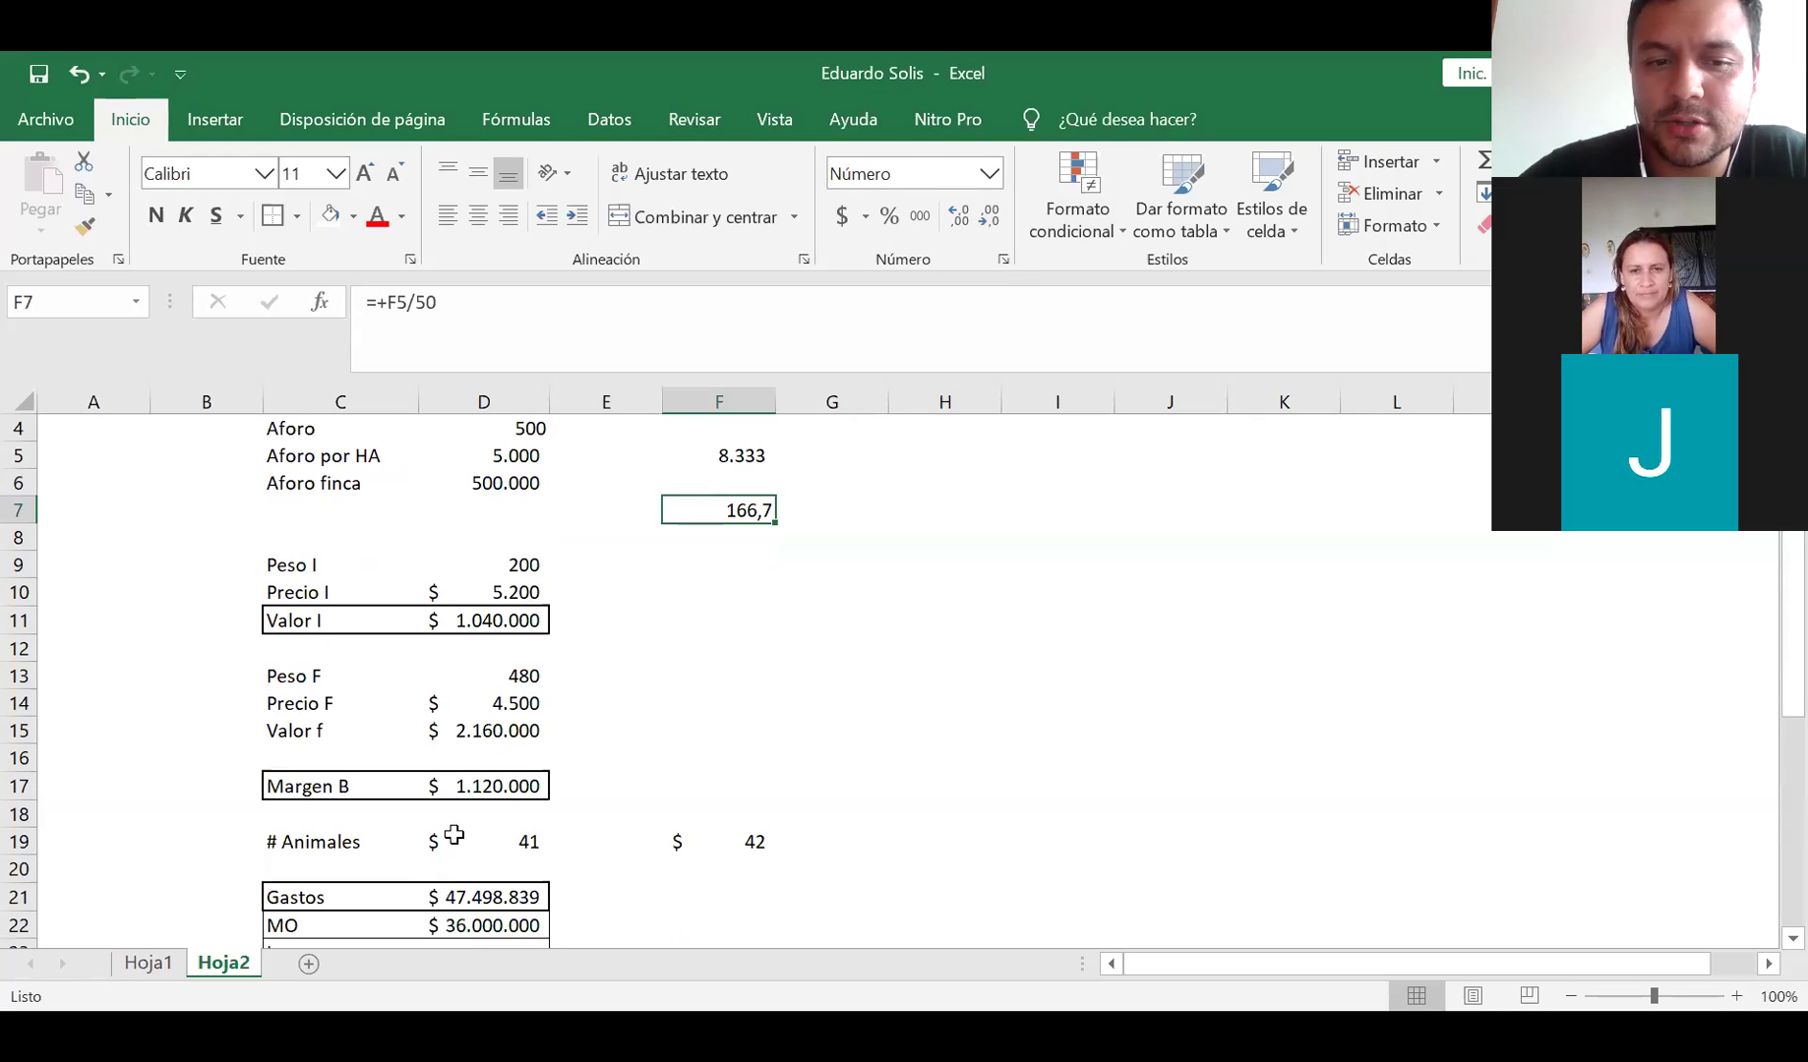
{"action": "left_click", "coordinate": [454, 836]}
{"action": "left_click_drag", "start_coordinate": [314, 832], "coordinate": [529, 841]}
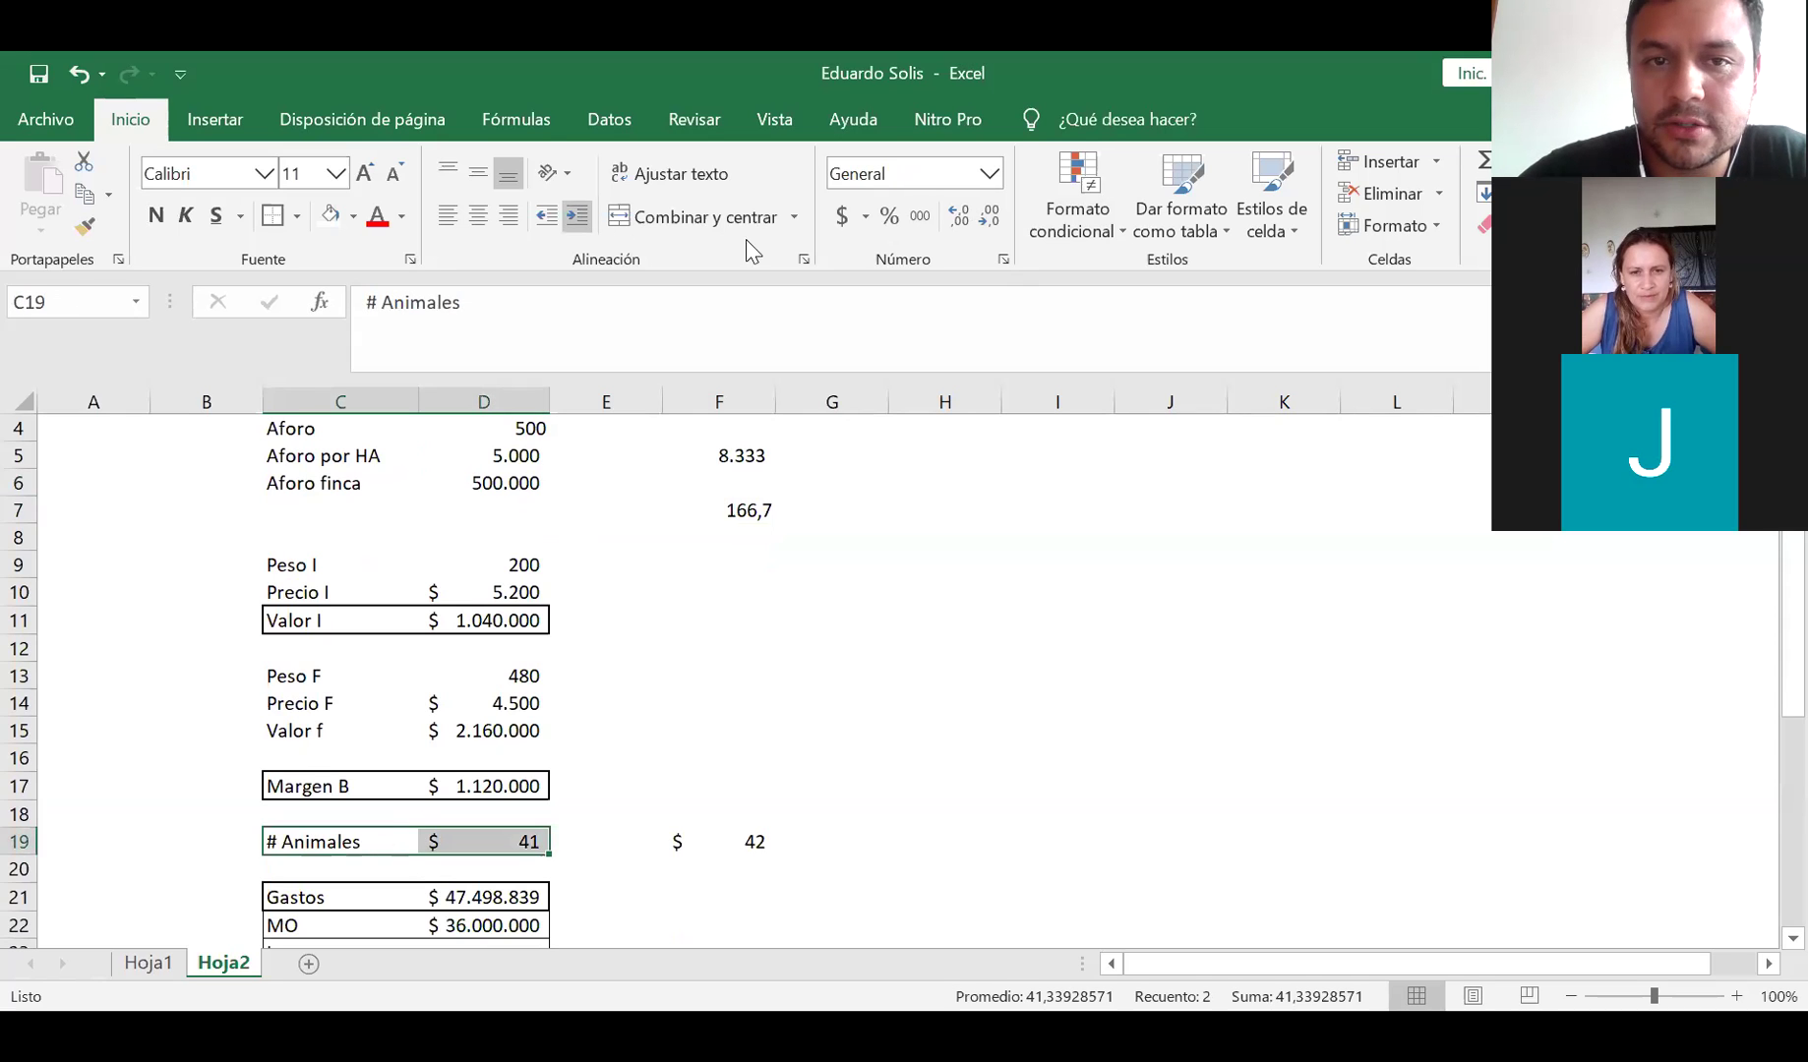
{"action": "left_click", "coordinate": [284, 210]}
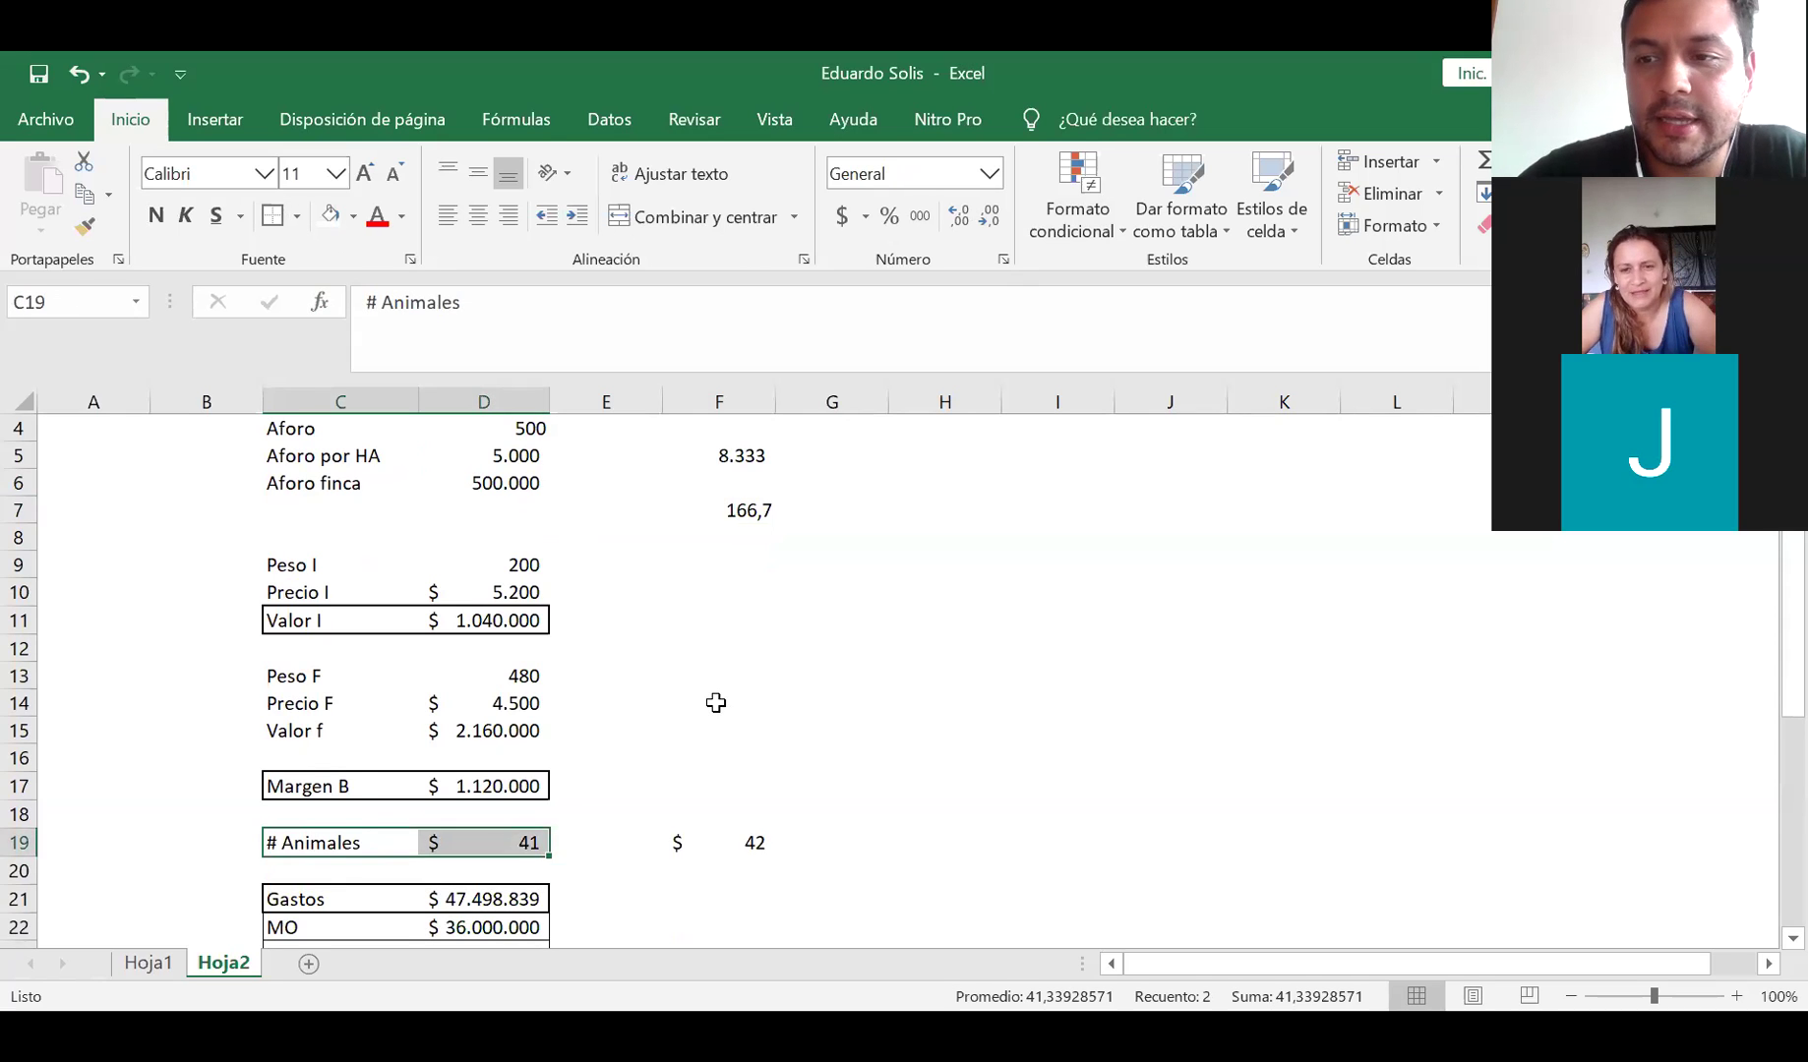
Review the number of animals, the paddock yield values in column F, and the Margen B and Gastos rows
{"action": "scroll", "coordinate": [714, 700], "scroll_direction": "up", "scroll_amount": 1}
{"action": "scroll", "coordinate": [714, 699], "scroll_direction": "down", "scroll_amount": 1}
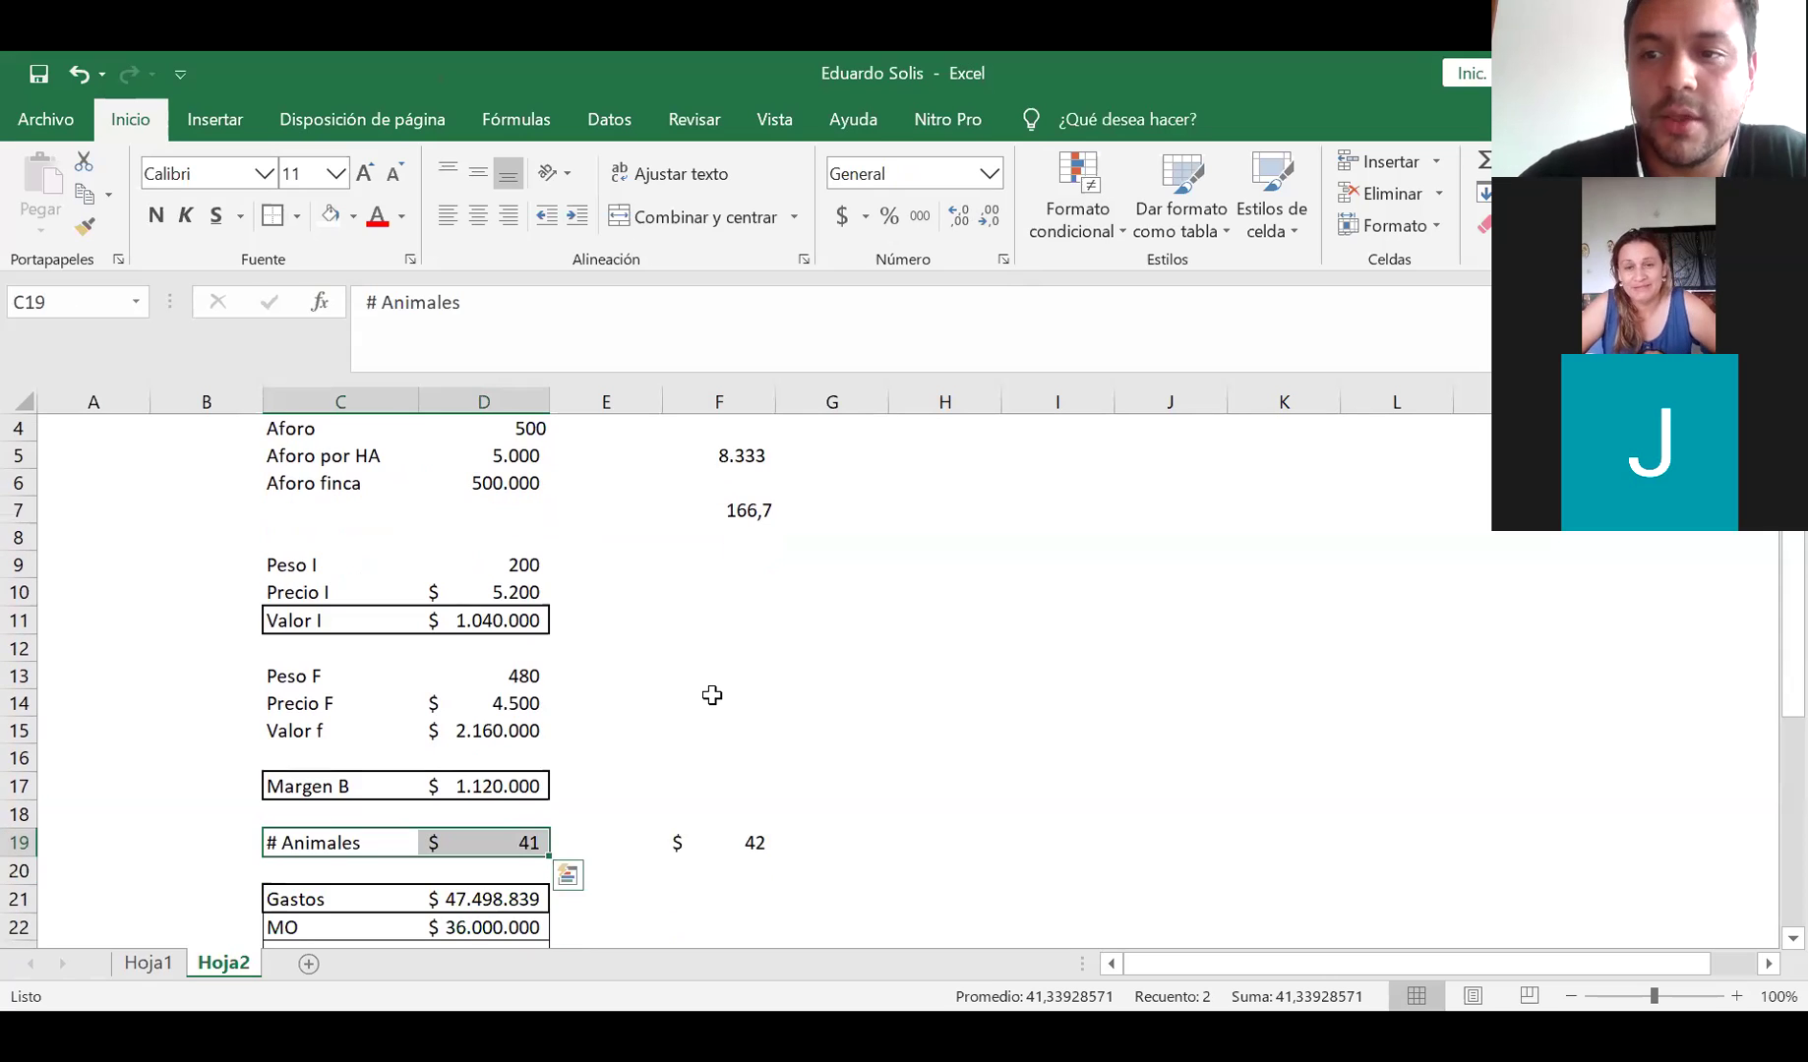
{"action": "scroll", "coordinate": [569, 768], "scroll_direction": "down", "scroll_amount": 1}
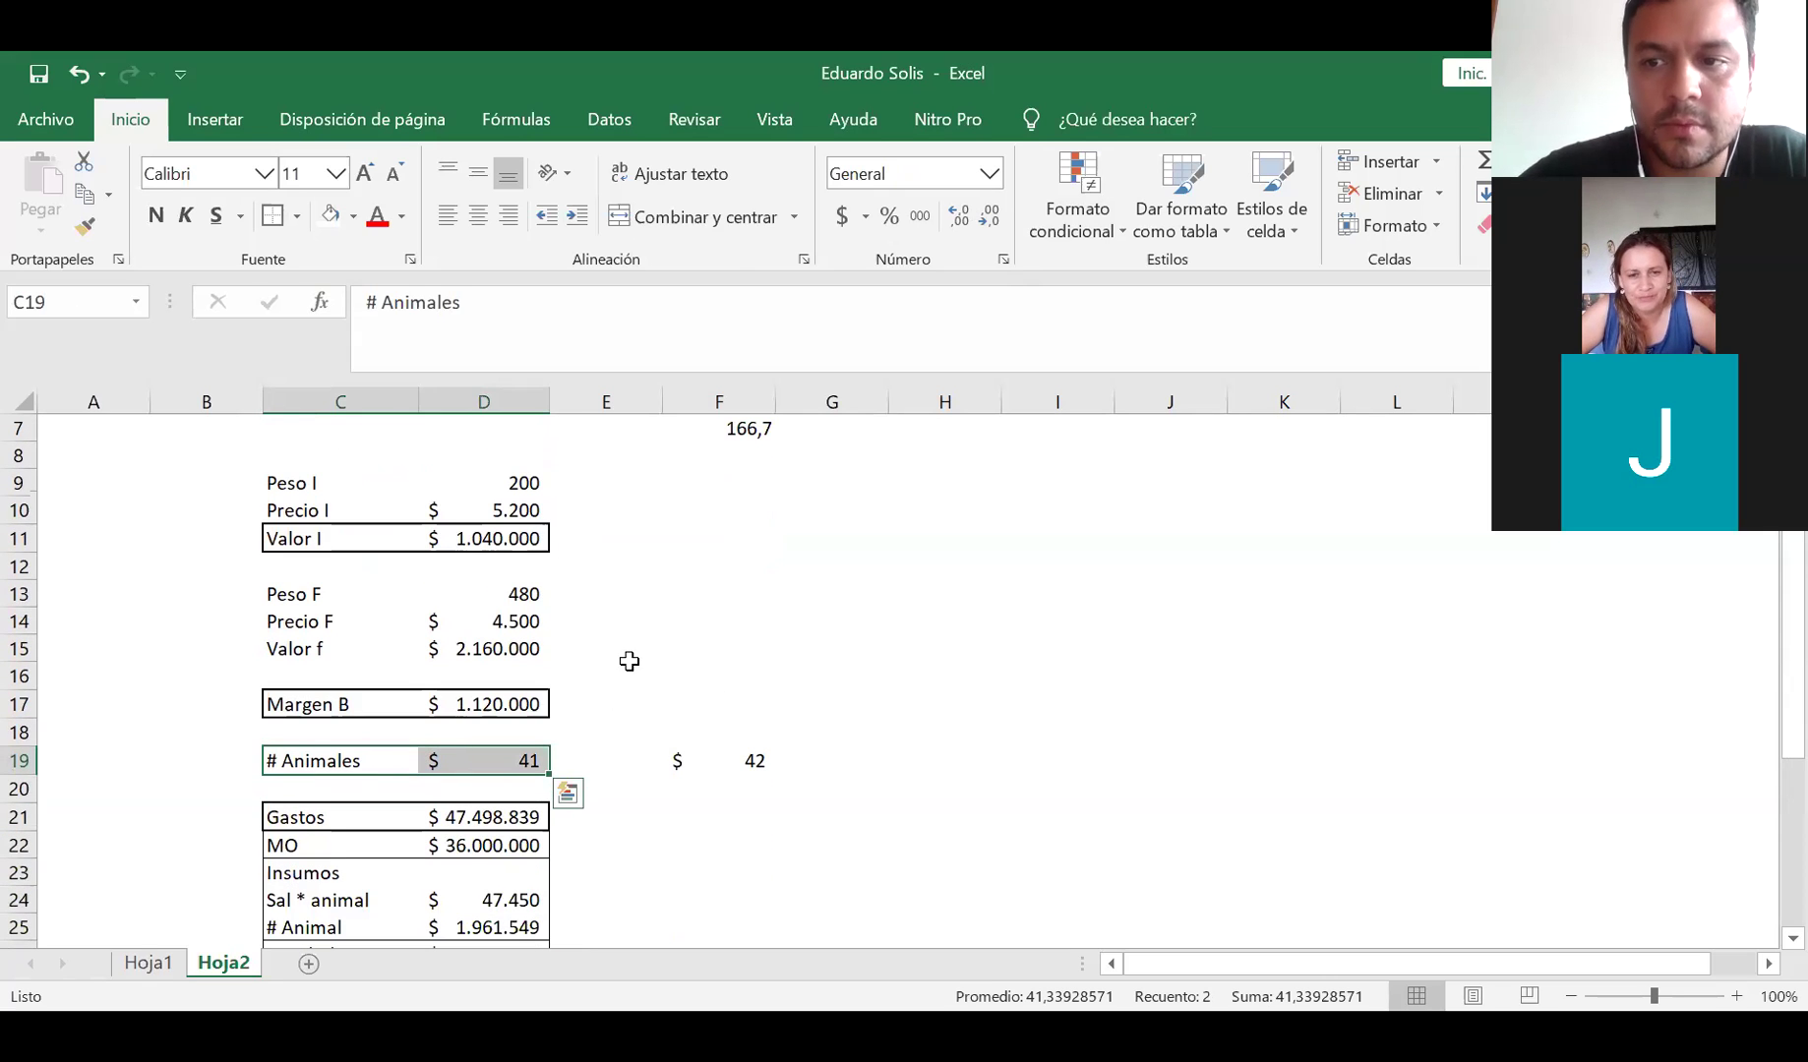
{"action": "left_click", "coordinate": [663, 618]}
{"action": "left_click", "coordinate": [320, 761]}
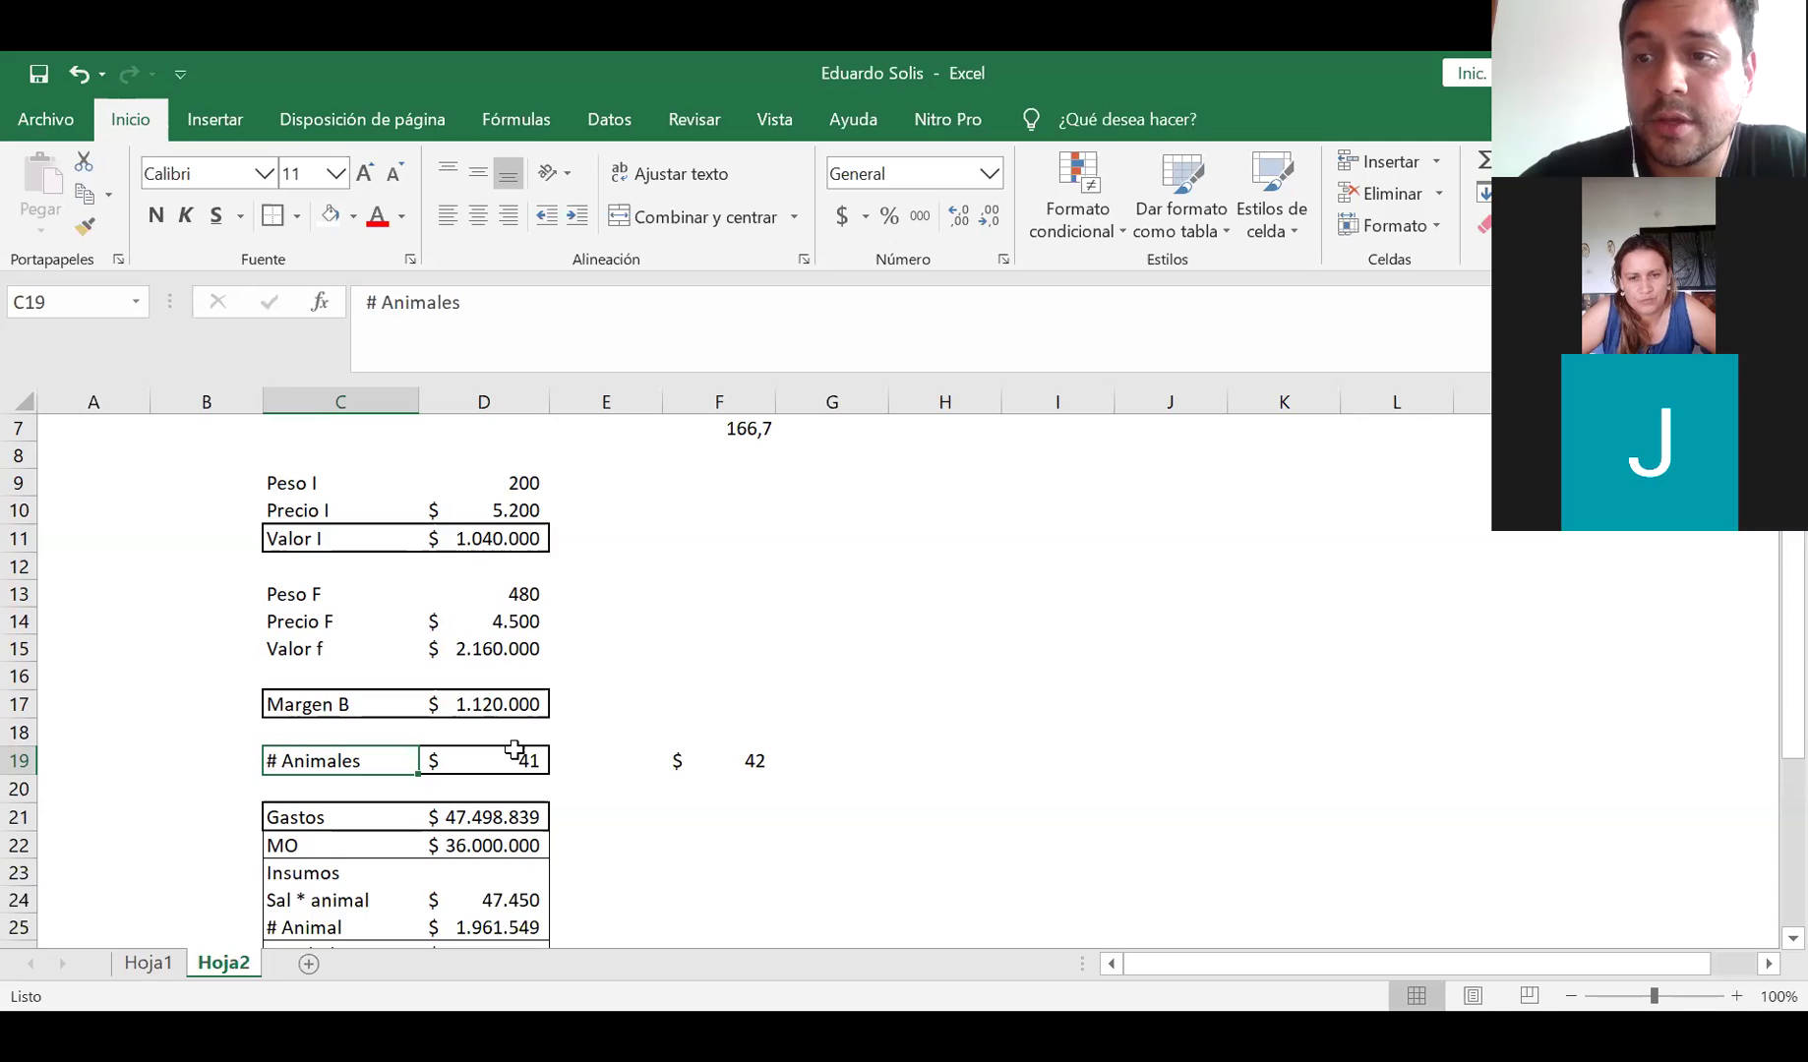
{"action": "scroll", "coordinate": [515, 750], "scroll_direction": "down", "scroll_amount": 1}
{"action": "scroll", "coordinate": [482, 590], "scroll_direction": "up", "scroll_amount": 3}
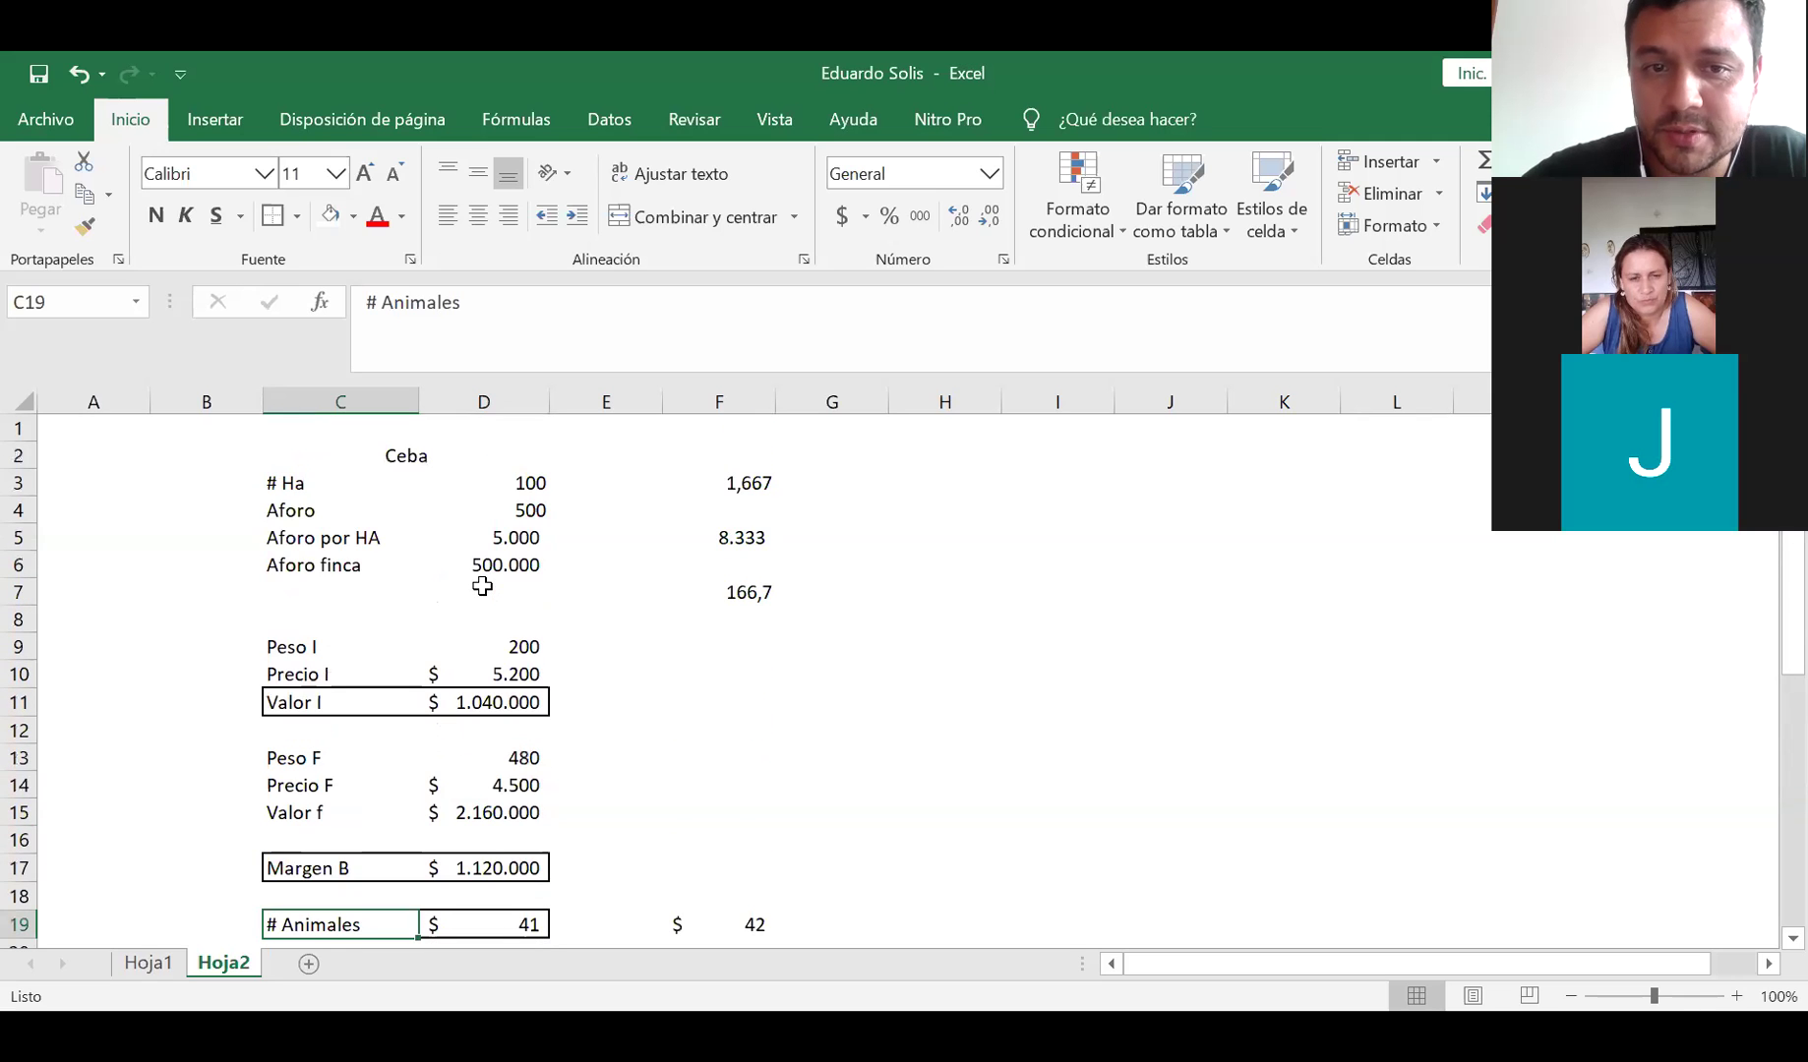
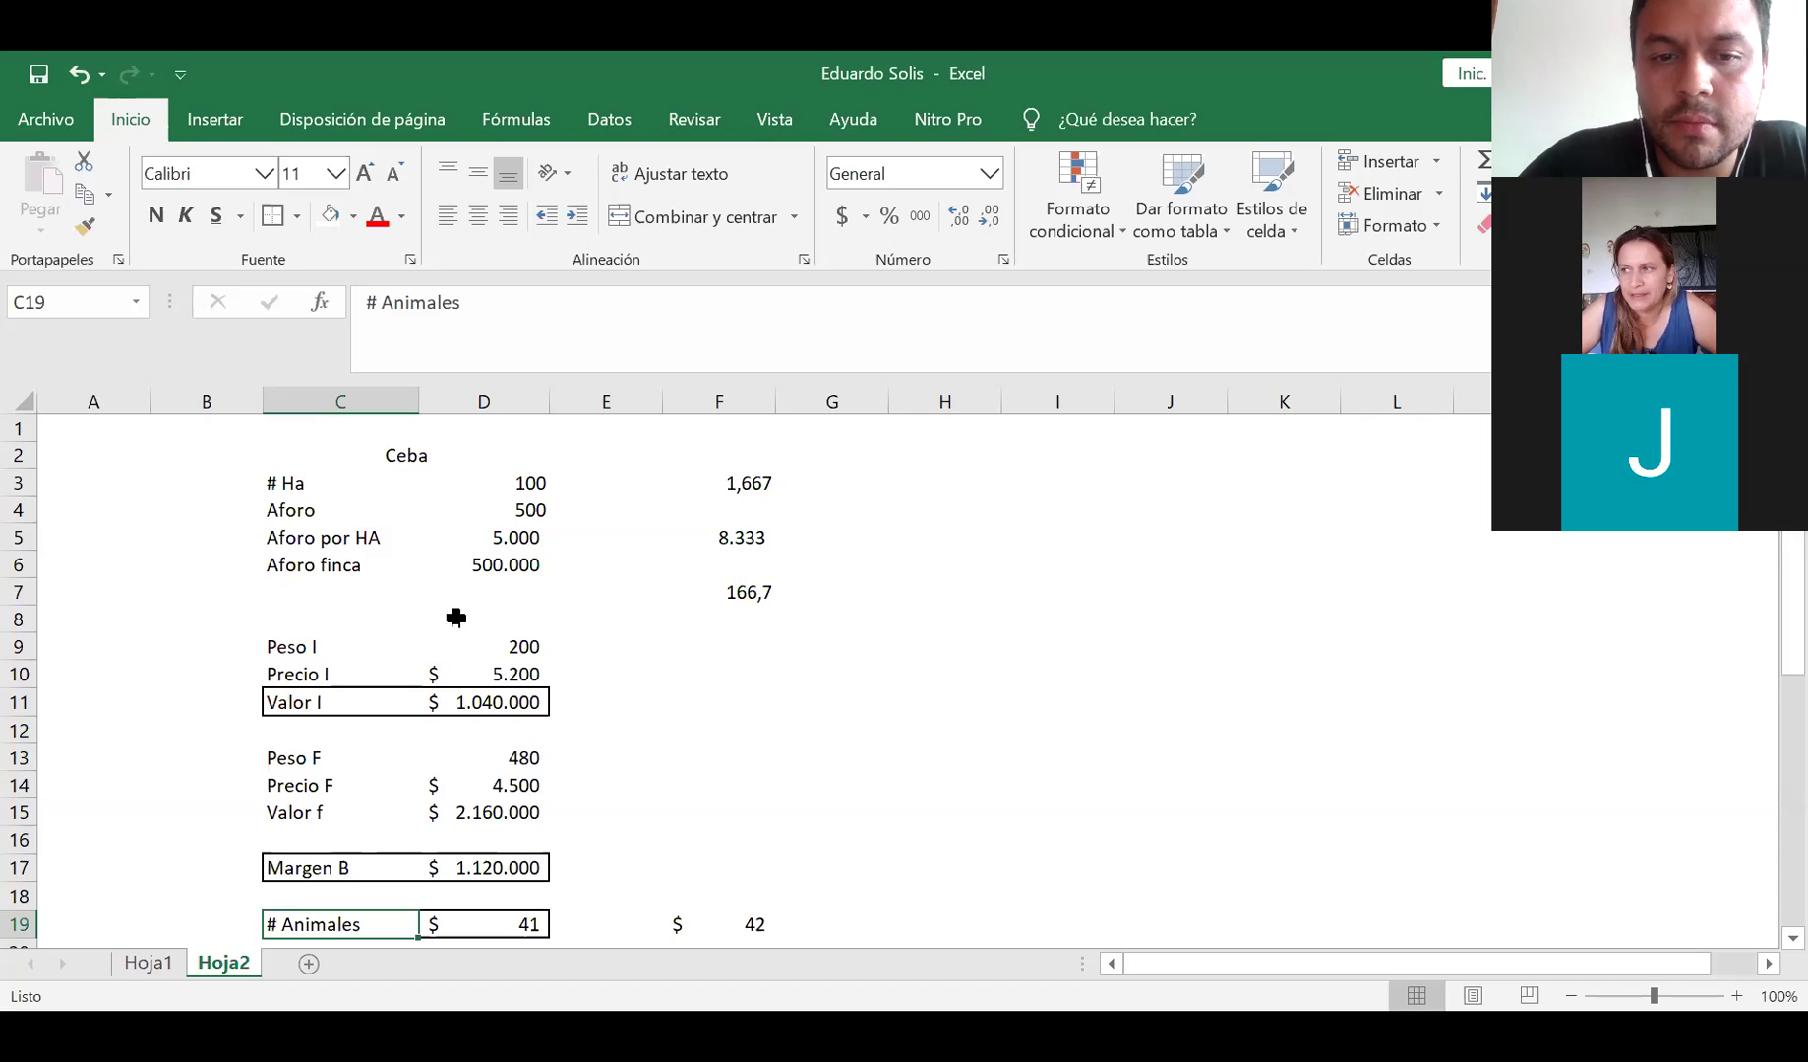
{"action": "left_click_drag", "start_coordinate": [728, 478], "coordinate": [740, 590]}
{"action": "left_click", "coordinate": [448, 610]}
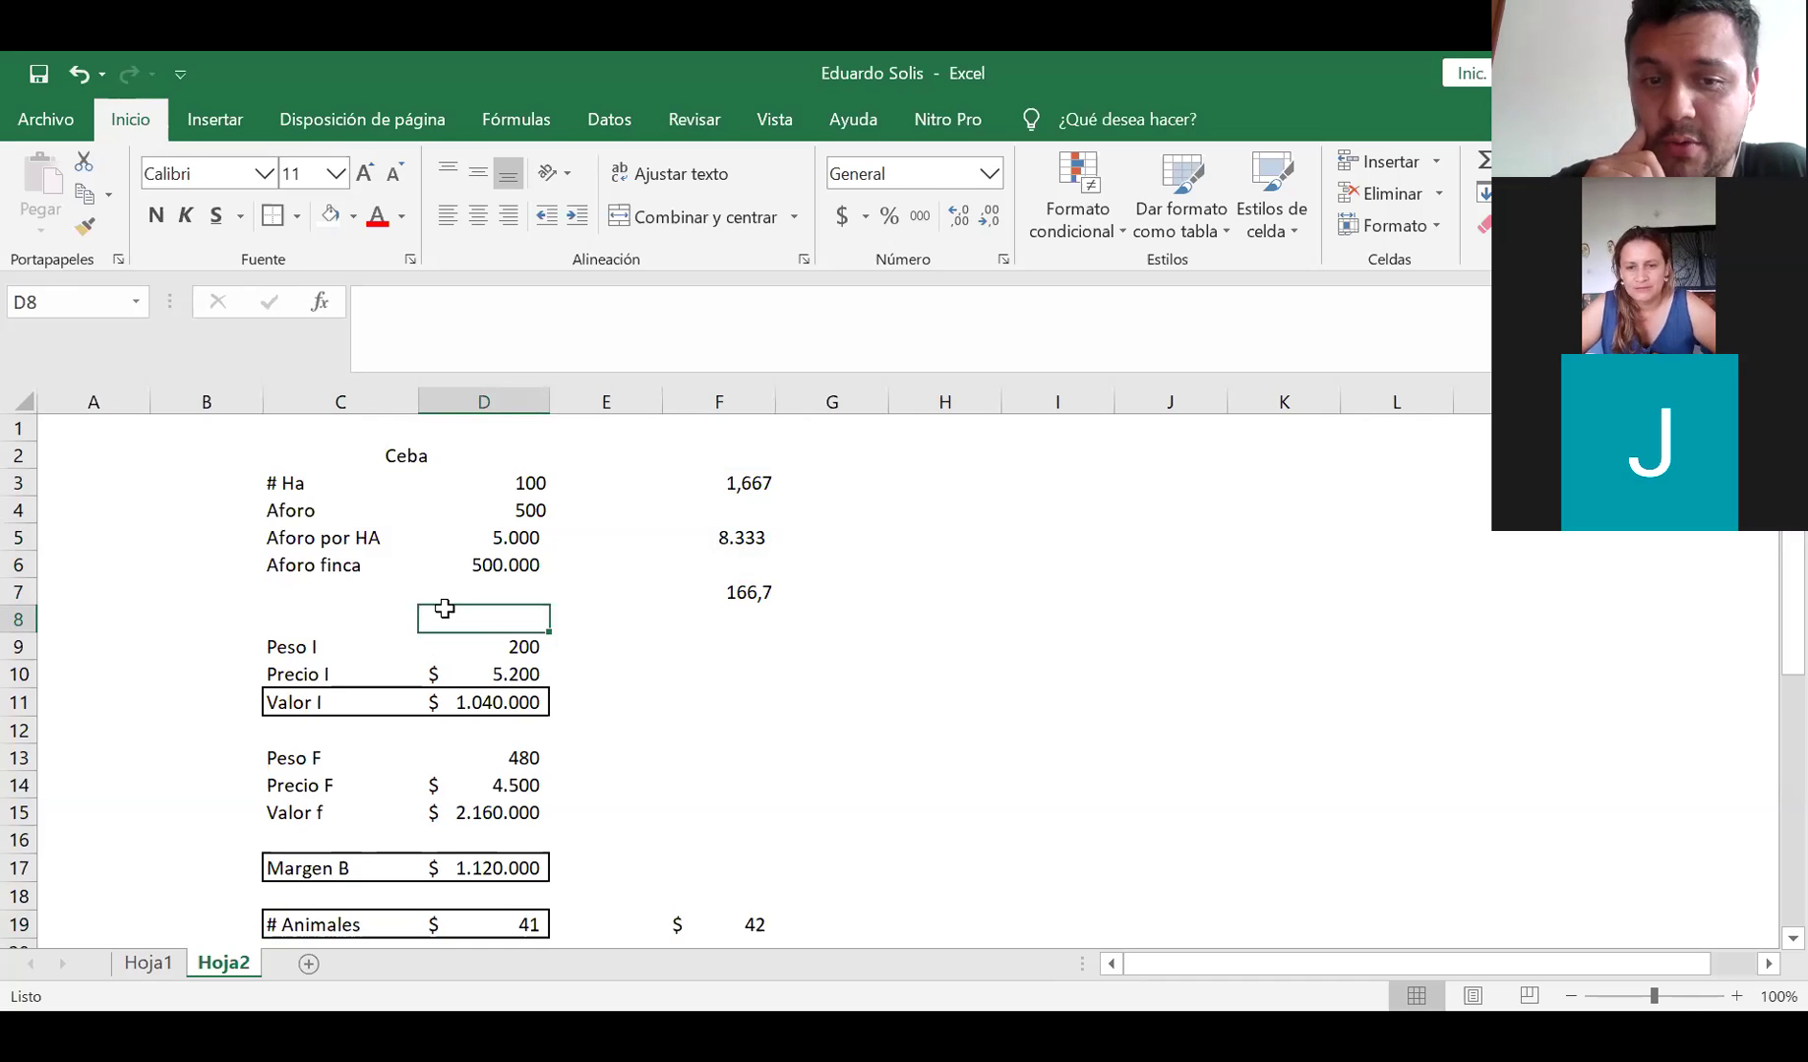
{"action": "scroll", "coordinate": [463, 613], "scroll_direction": "down", "scroll_amount": 1}
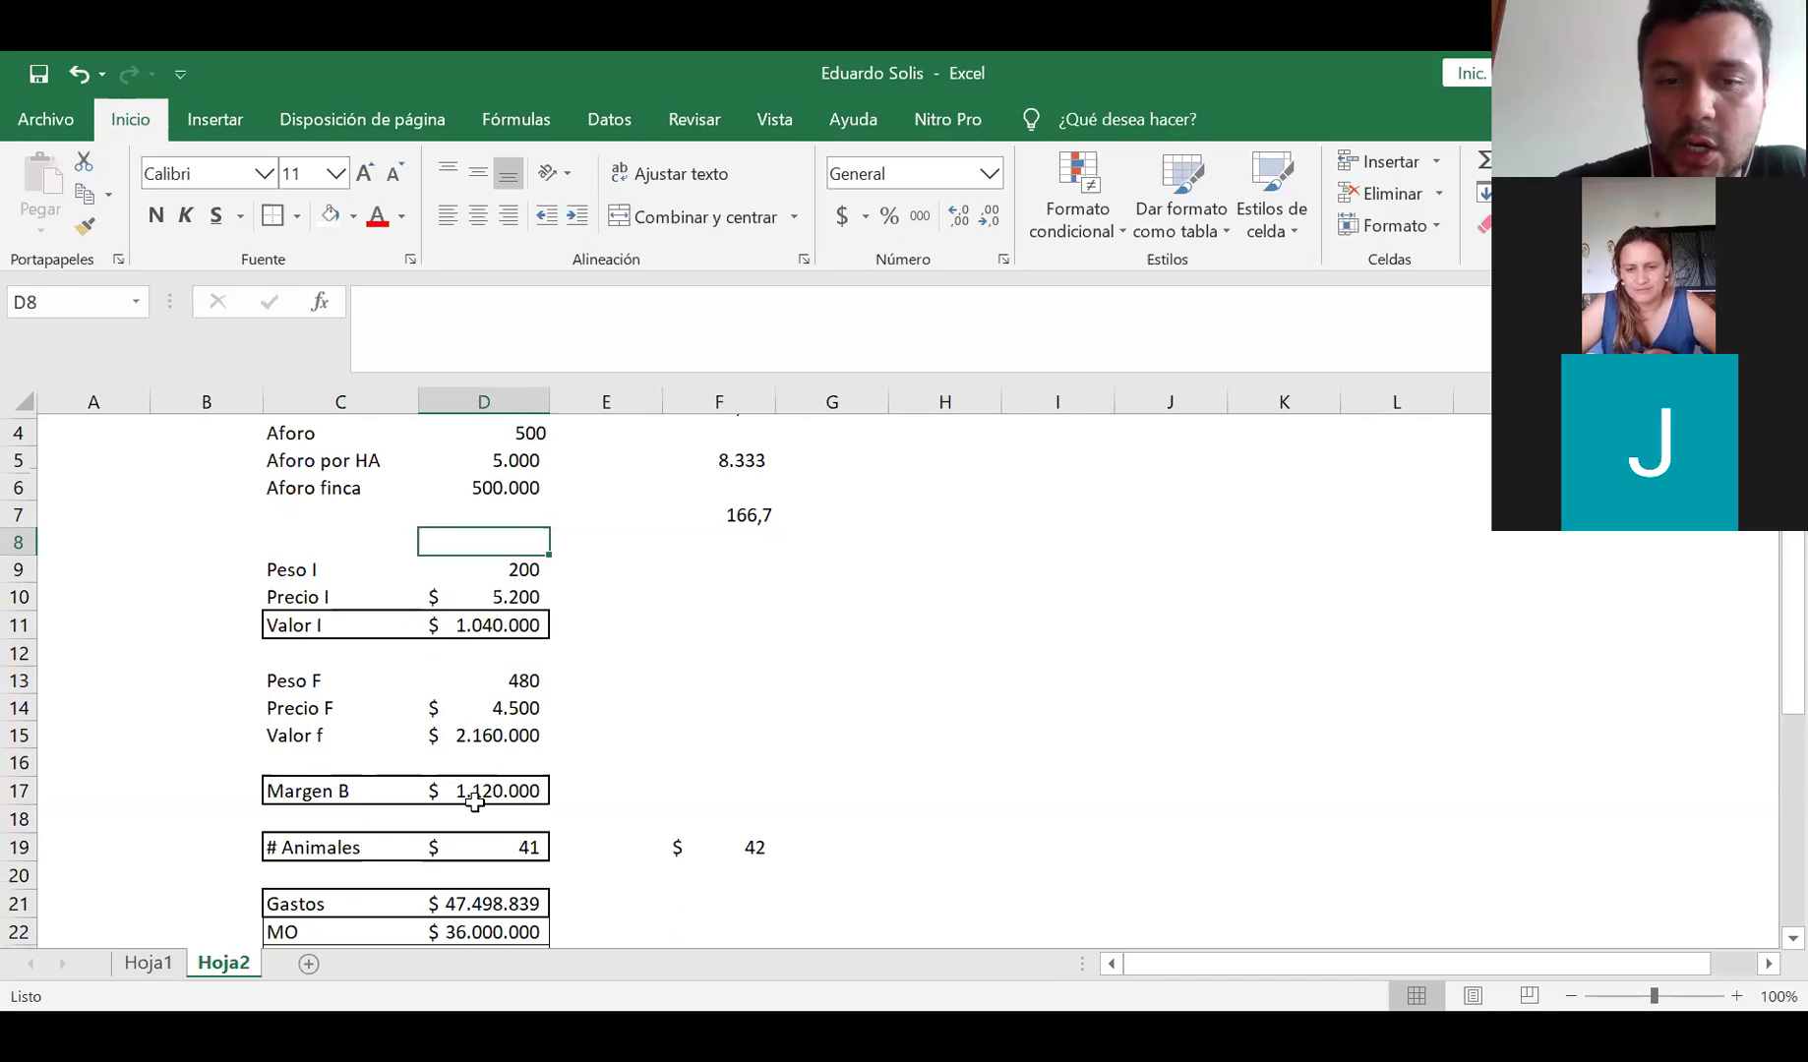
{"action": "left_click_drag", "start_coordinate": [484, 786], "coordinate": [340, 786]}
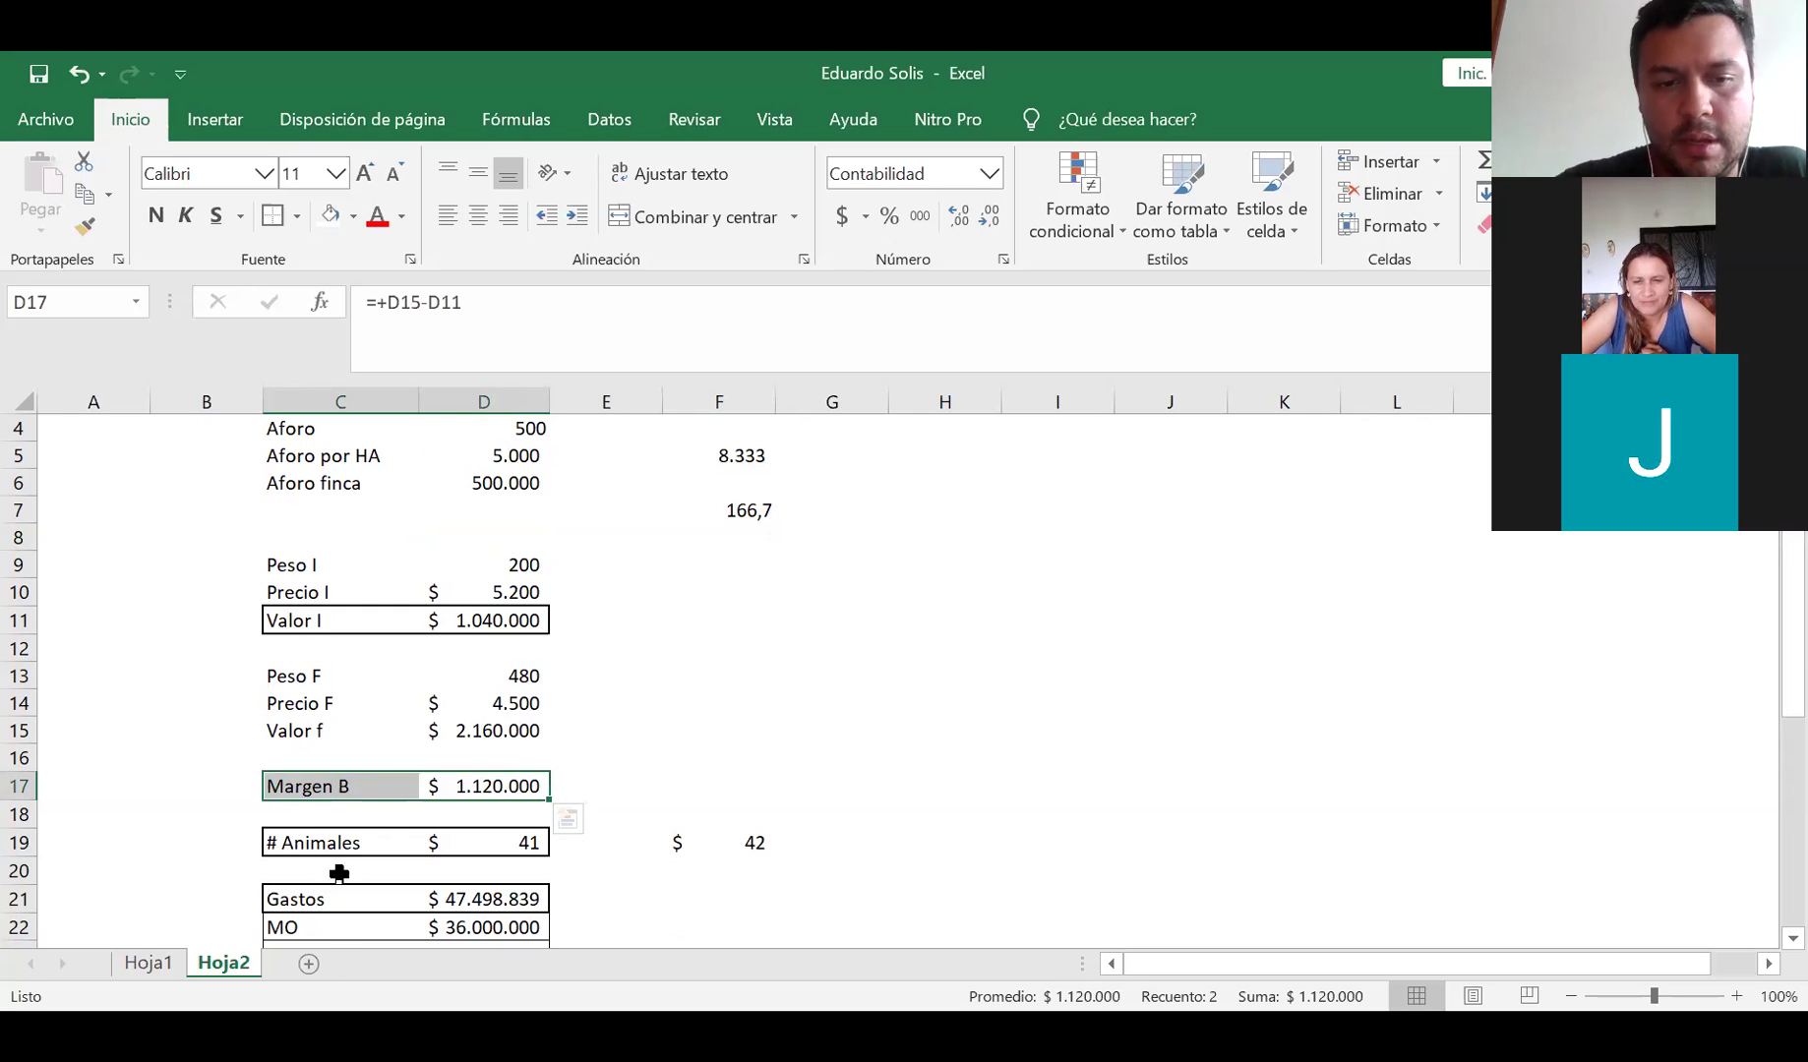
{"action": "left_click_drag", "start_coordinate": [335, 897], "coordinate": [484, 902]}
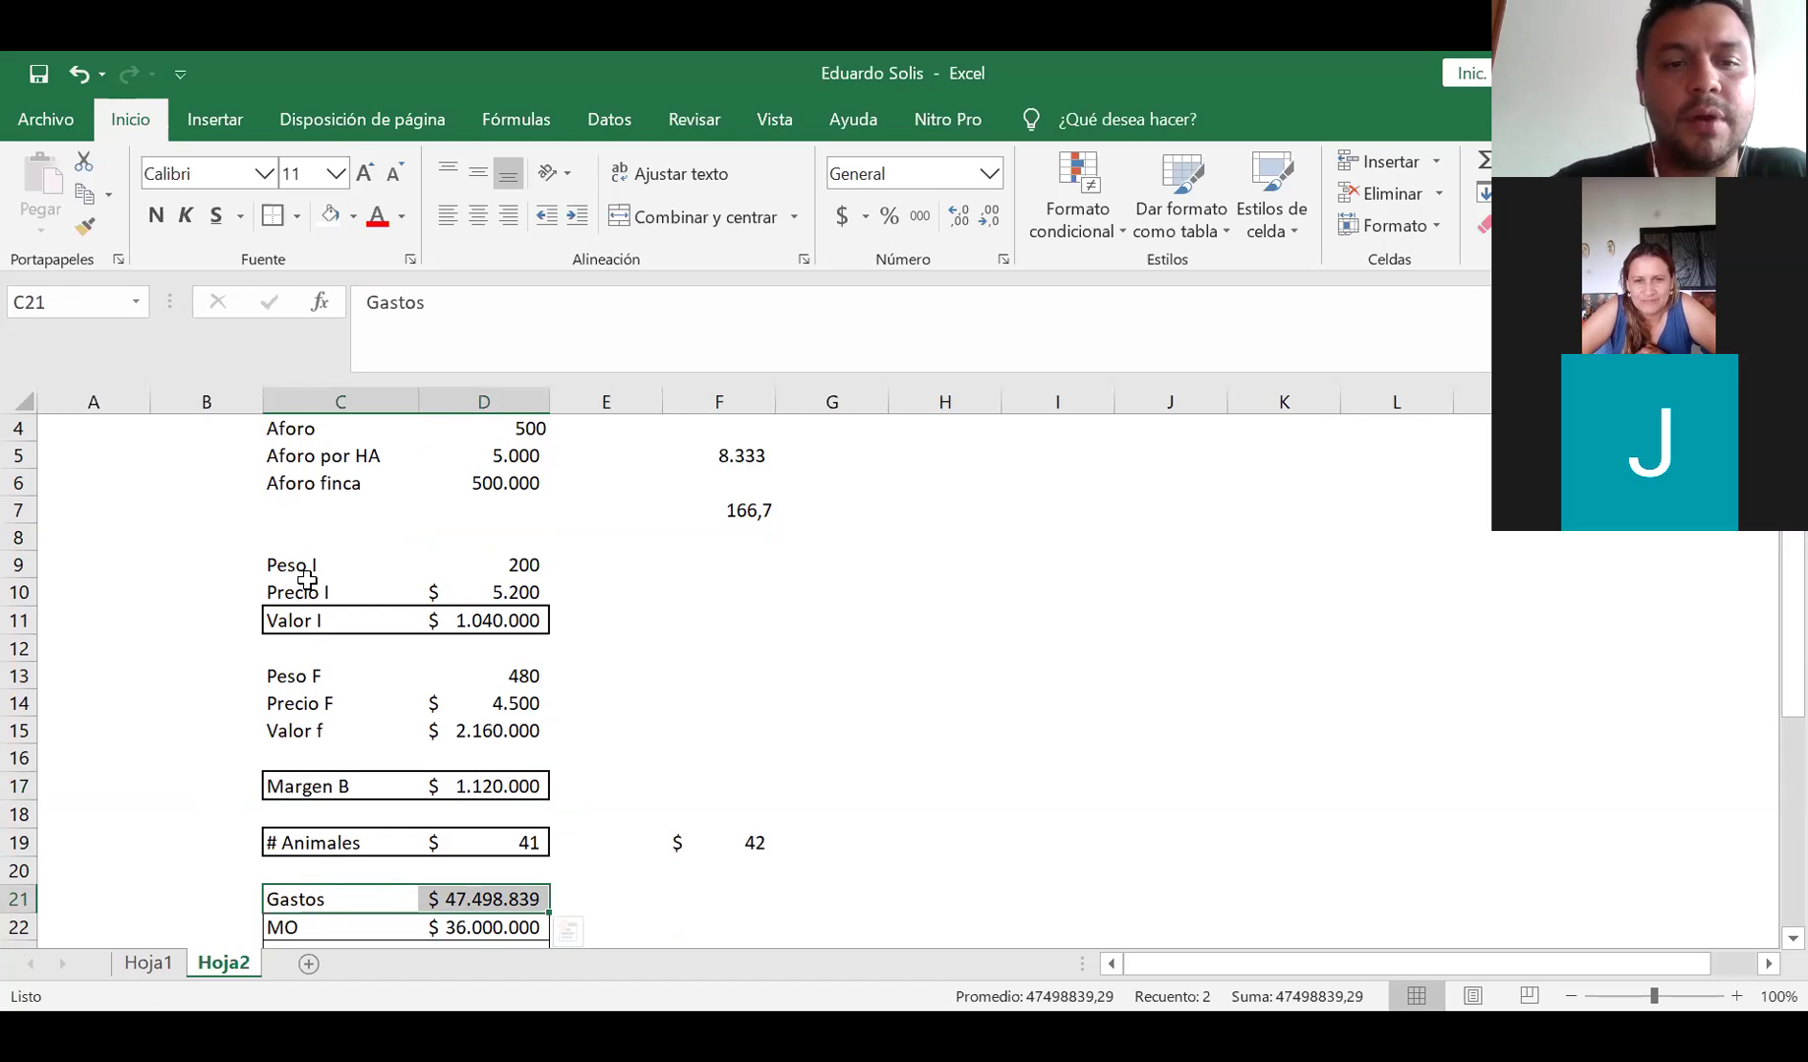
Copy the Peso I to Valor f block in C9:D15 to J2 and fit column K to its contents
{"action": "left_click", "coordinate": [271, 569]}
{"action": "left_click_drag", "start_coordinate": [287, 623], "coordinate": [456, 729]}
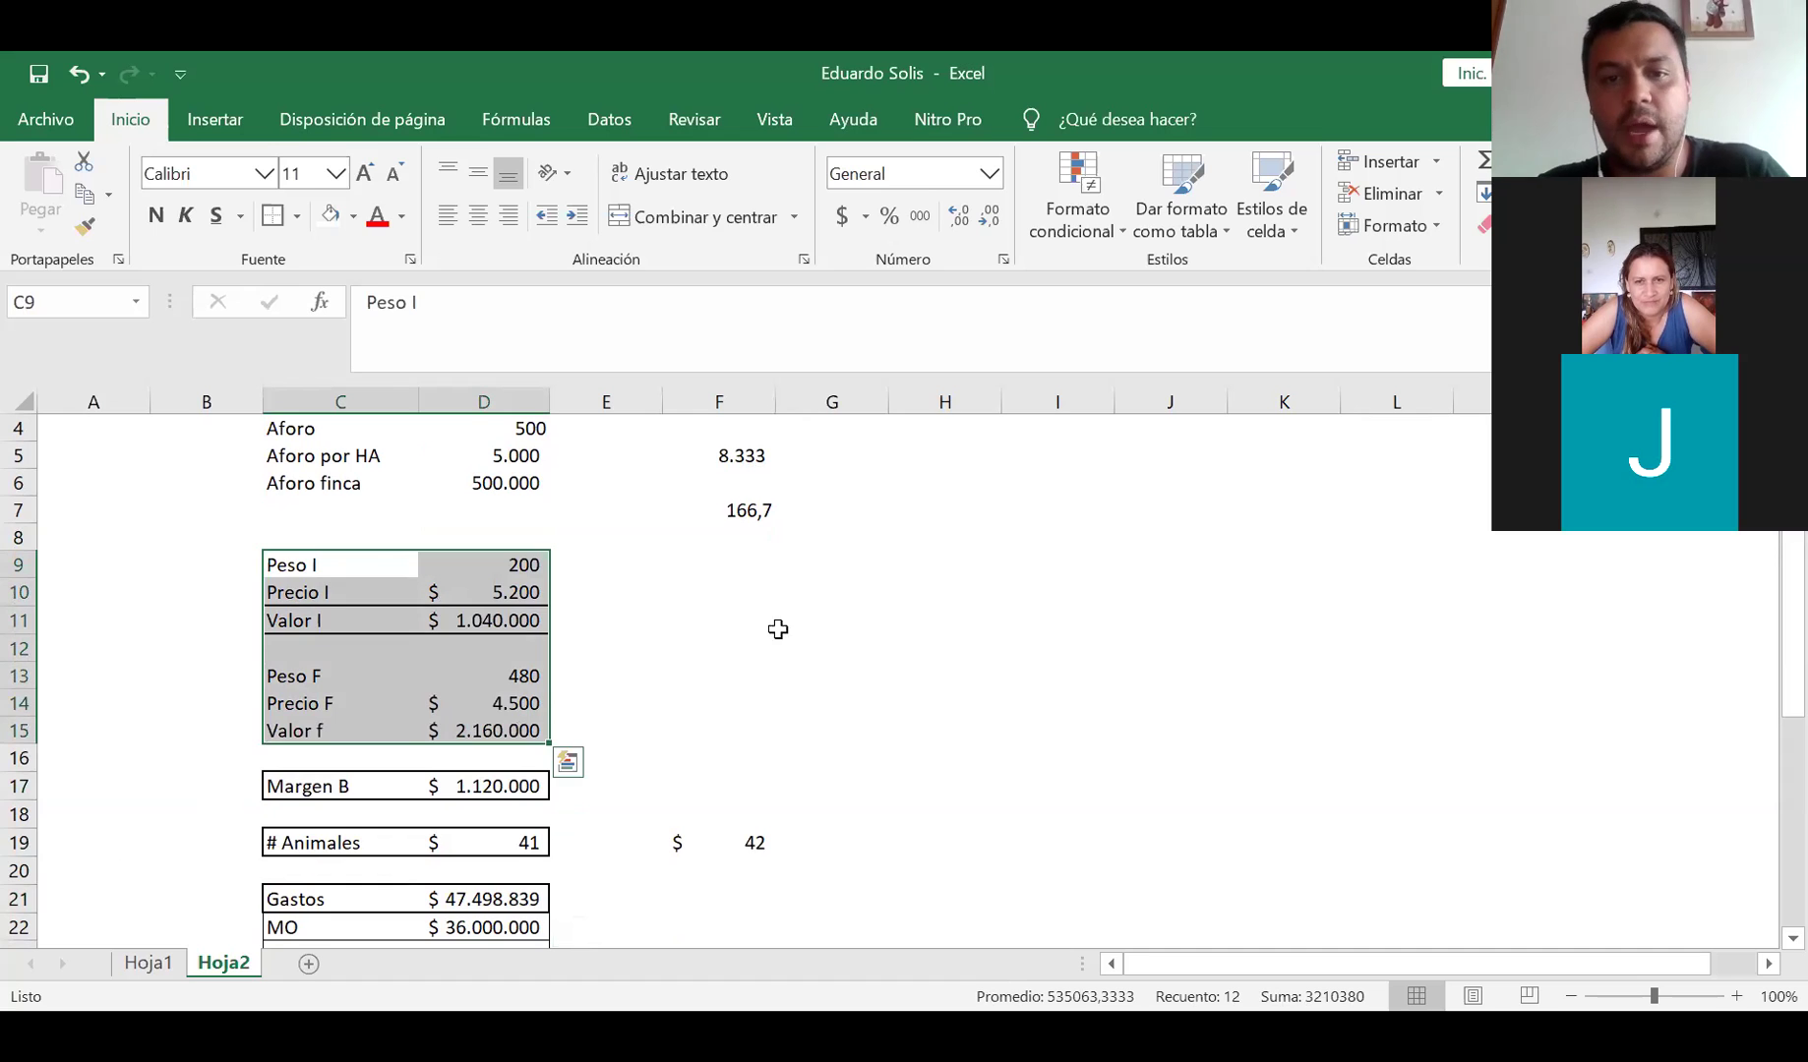
{"action": "key", "text": "ctrl+c"}
{"action": "scroll", "coordinate": [779, 626], "scroll_direction": "up", "scroll_amount": 1}
{"action": "left_click", "coordinate": [1127, 475]}
{"action": "key", "text": "ctrl+v"}
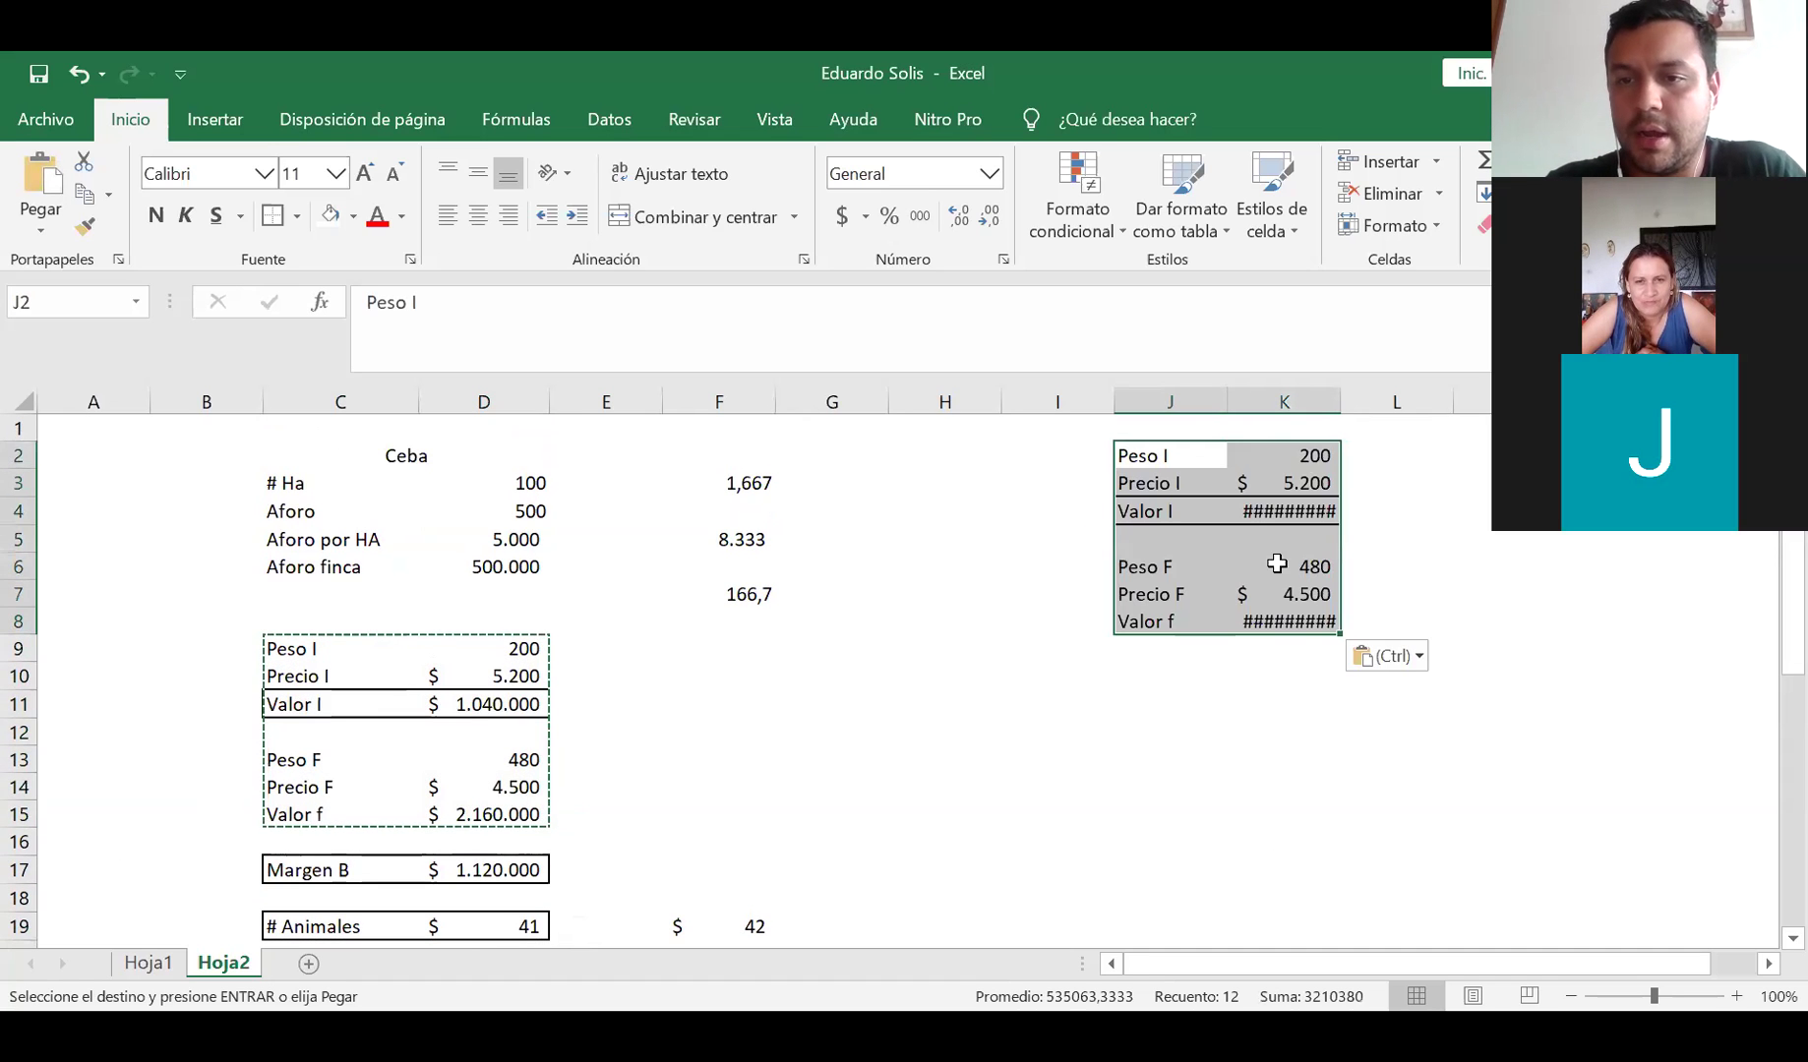
{"action": "double_click", "coordinate": [1341, 400]}
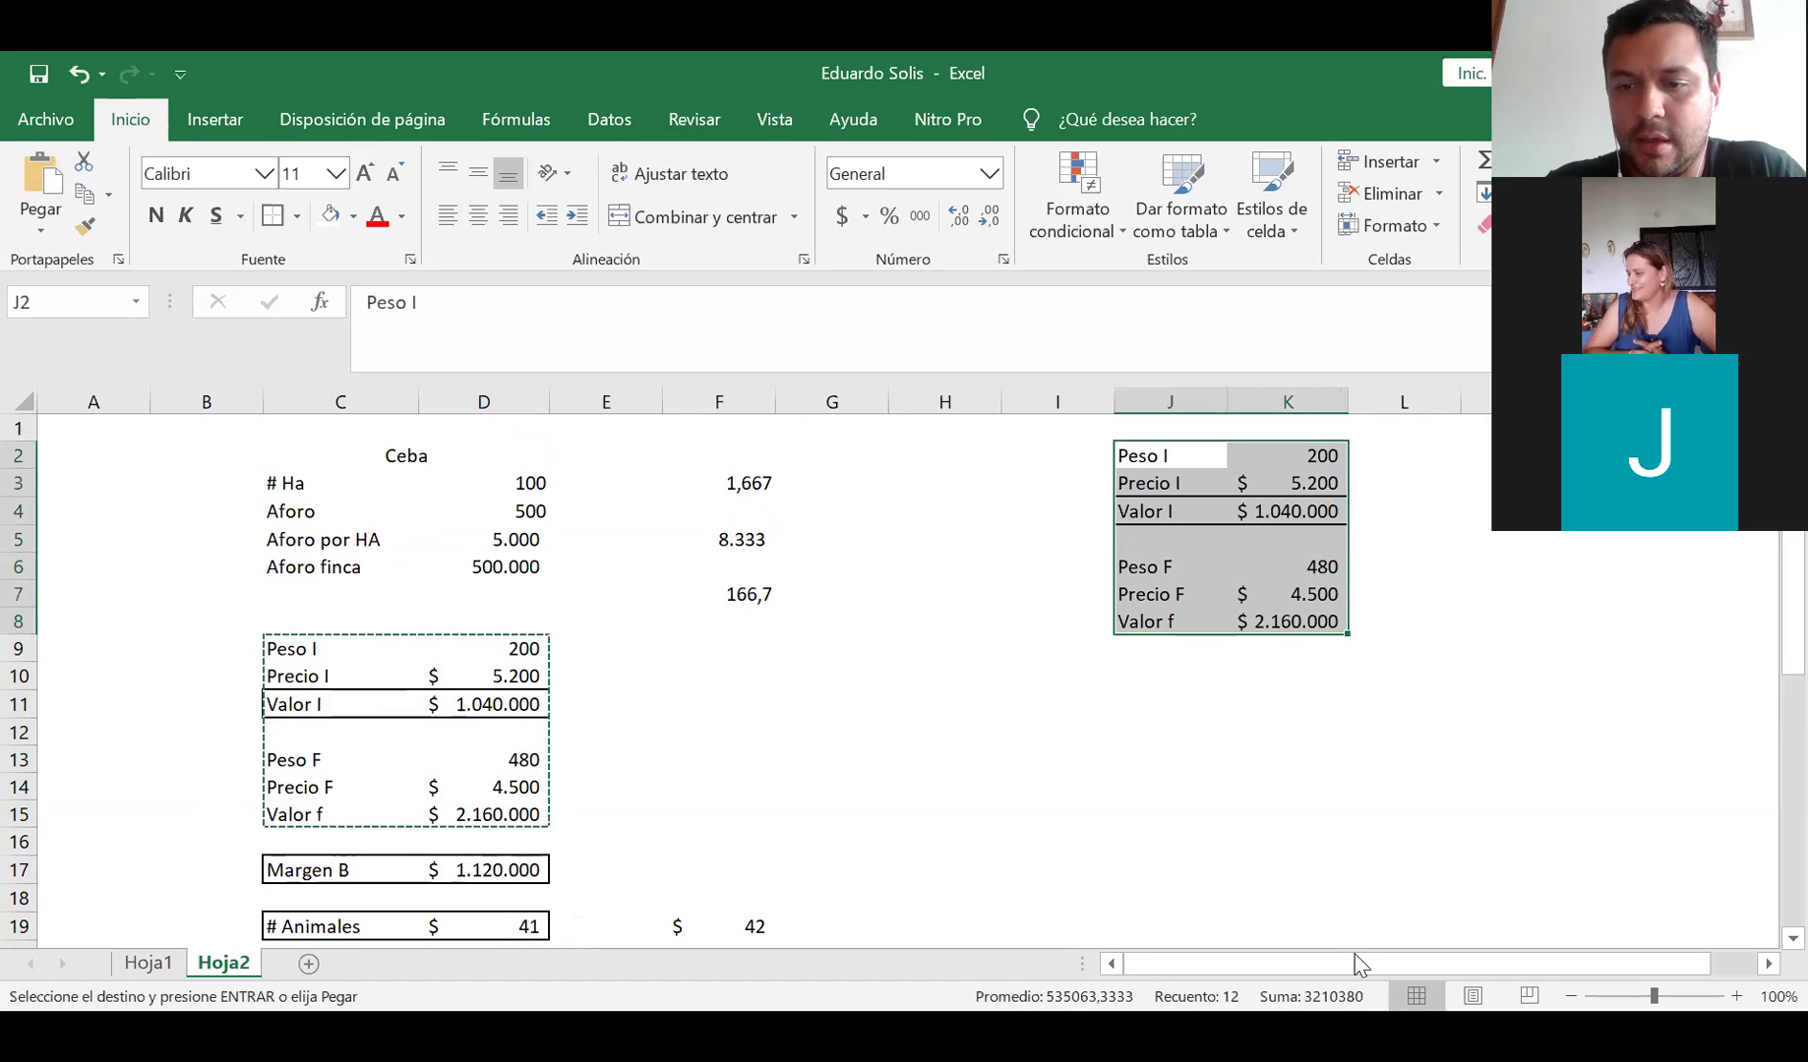
Label J10 "Ganancia de peso Mes" and enter 0,4 in K10
{"action": "scroll", "coordinate": [1194, 733], "scroll_direction": "right", "scroll_amount": 1}
{"action": "left_click", "coordinate": [1194, 733]}
{"action": "left_click", "coordinate": [1150, 695]}
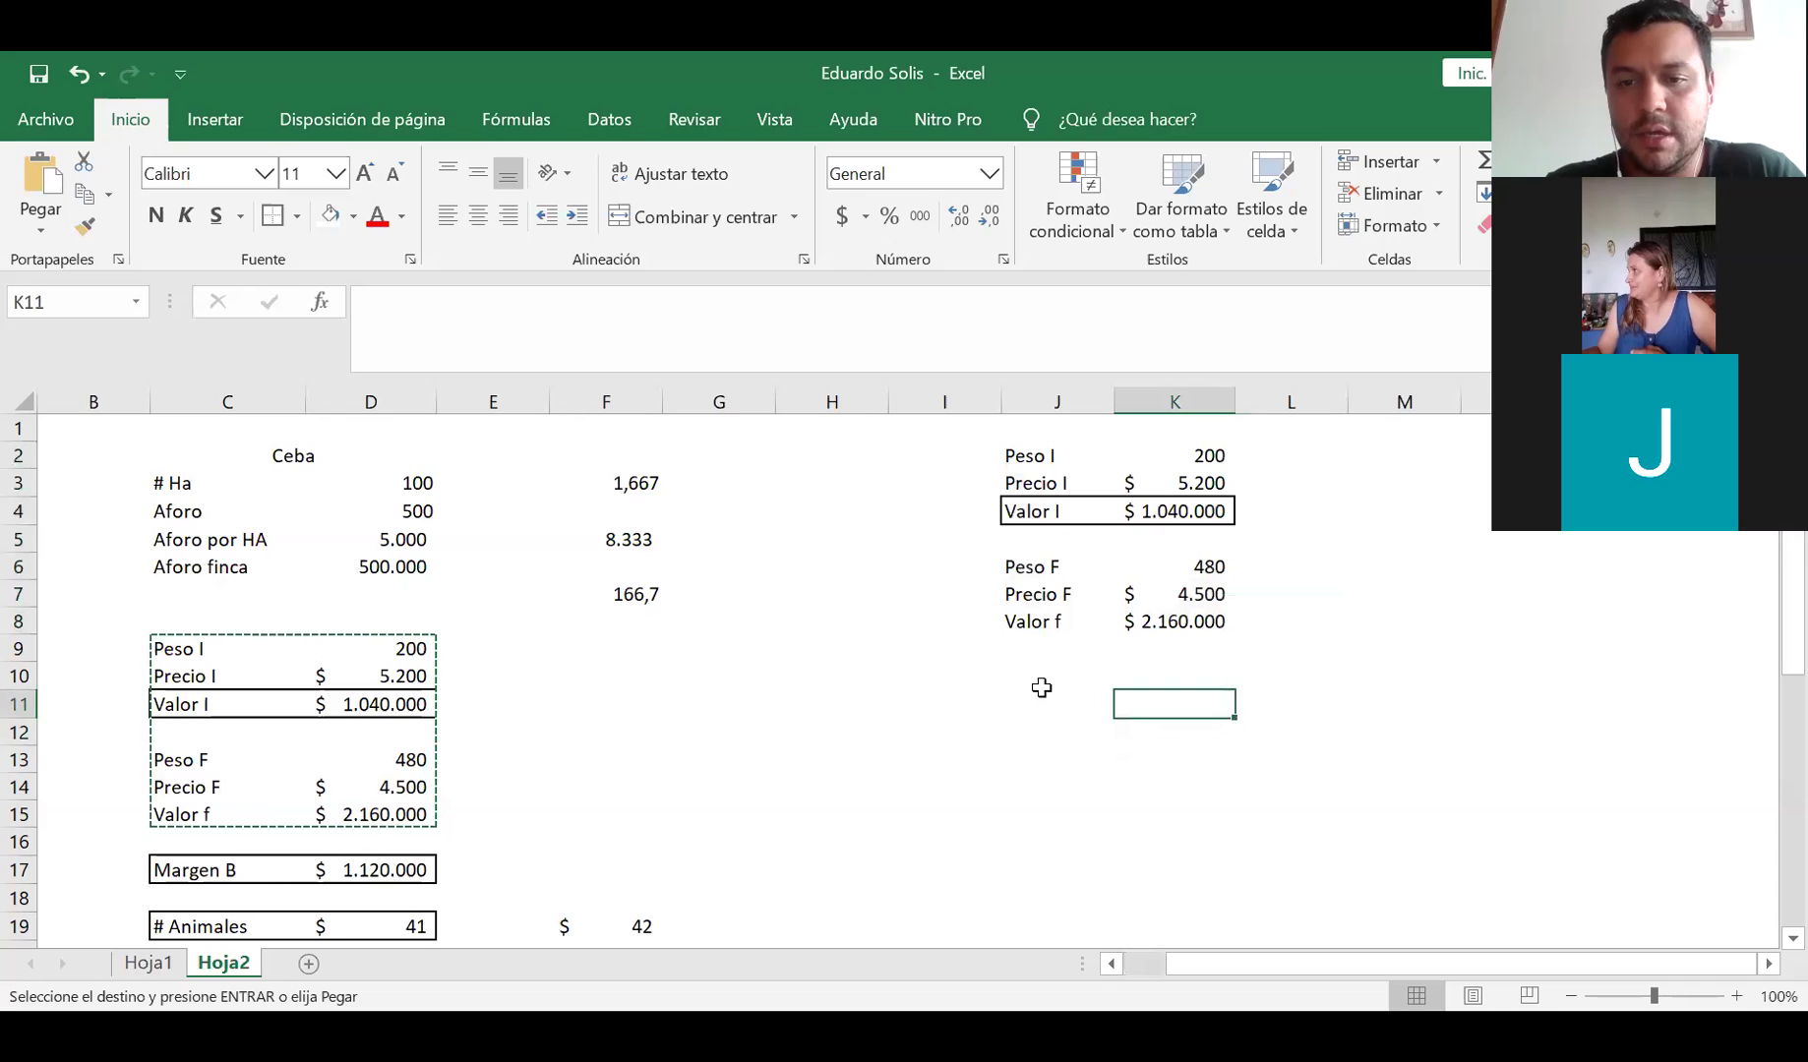
{"action": "left_click", "coordinate": [1041, 686]}
{"action": "type", "text": "Ganancia de pesi"}
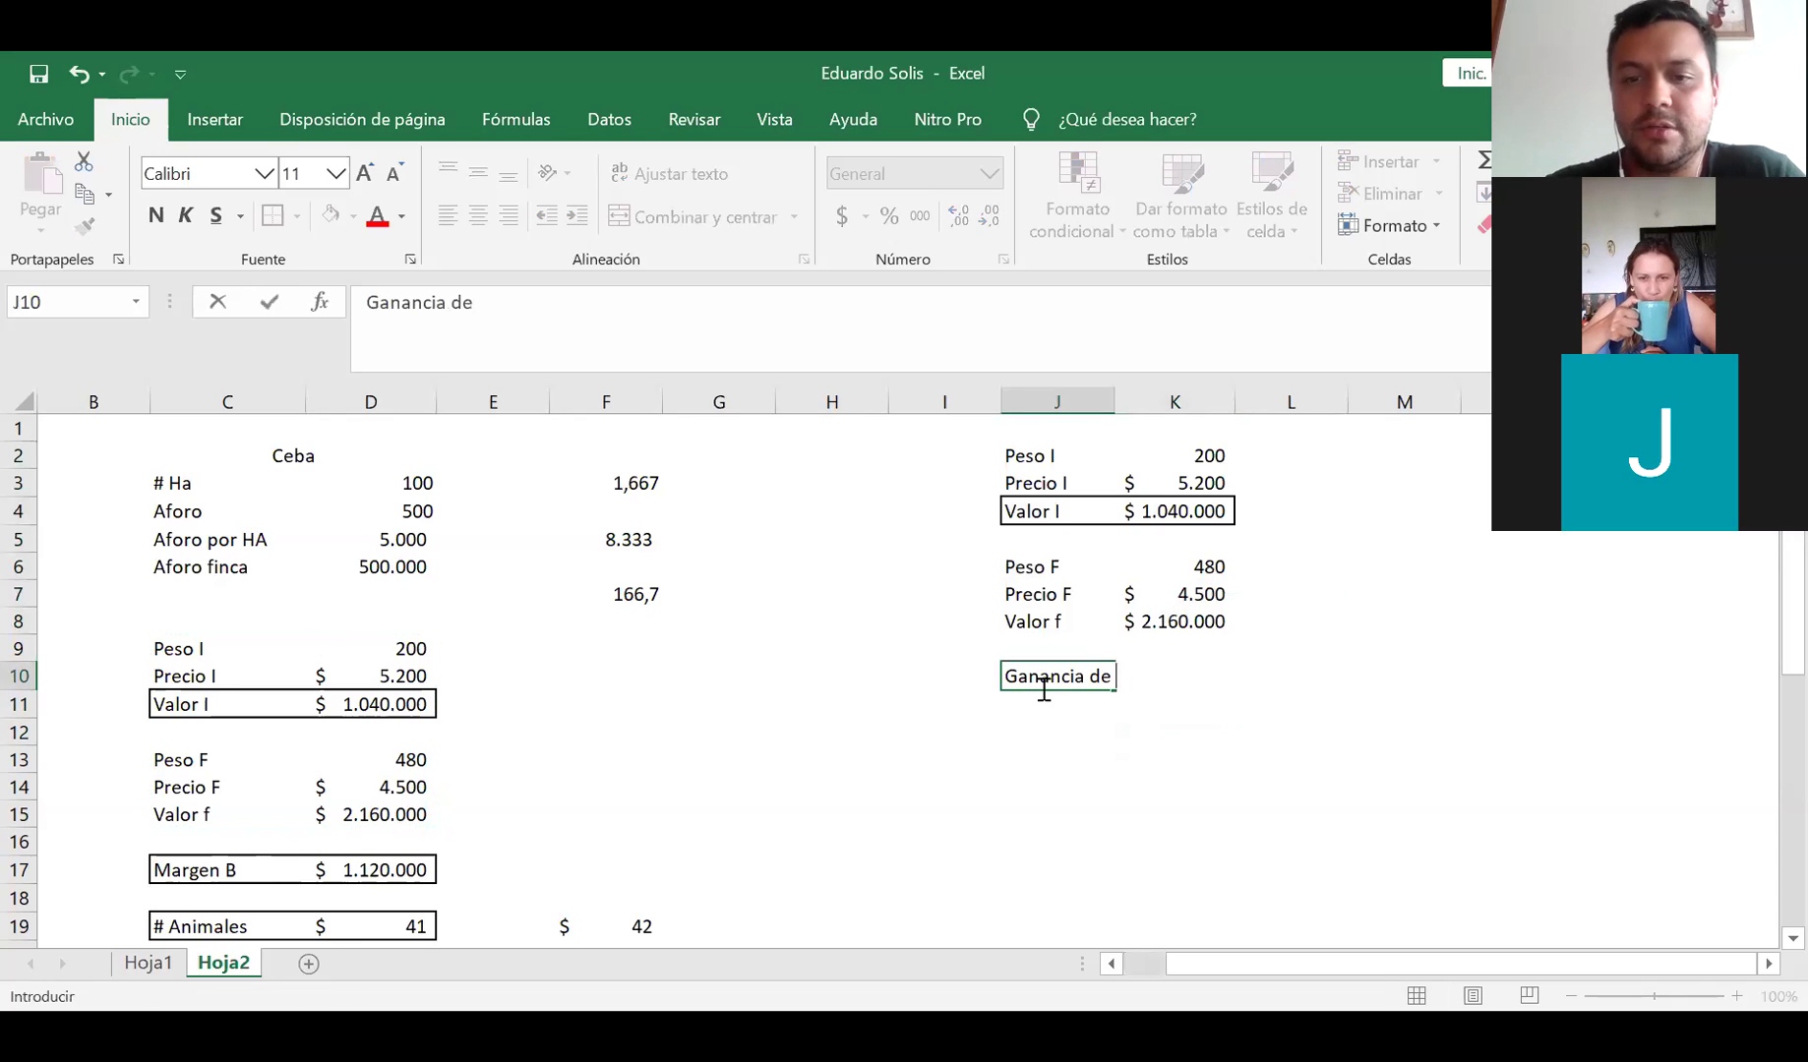
{"action": "key", "text": "BackSpace"}
{"action": "type", "text": "o Mes"}
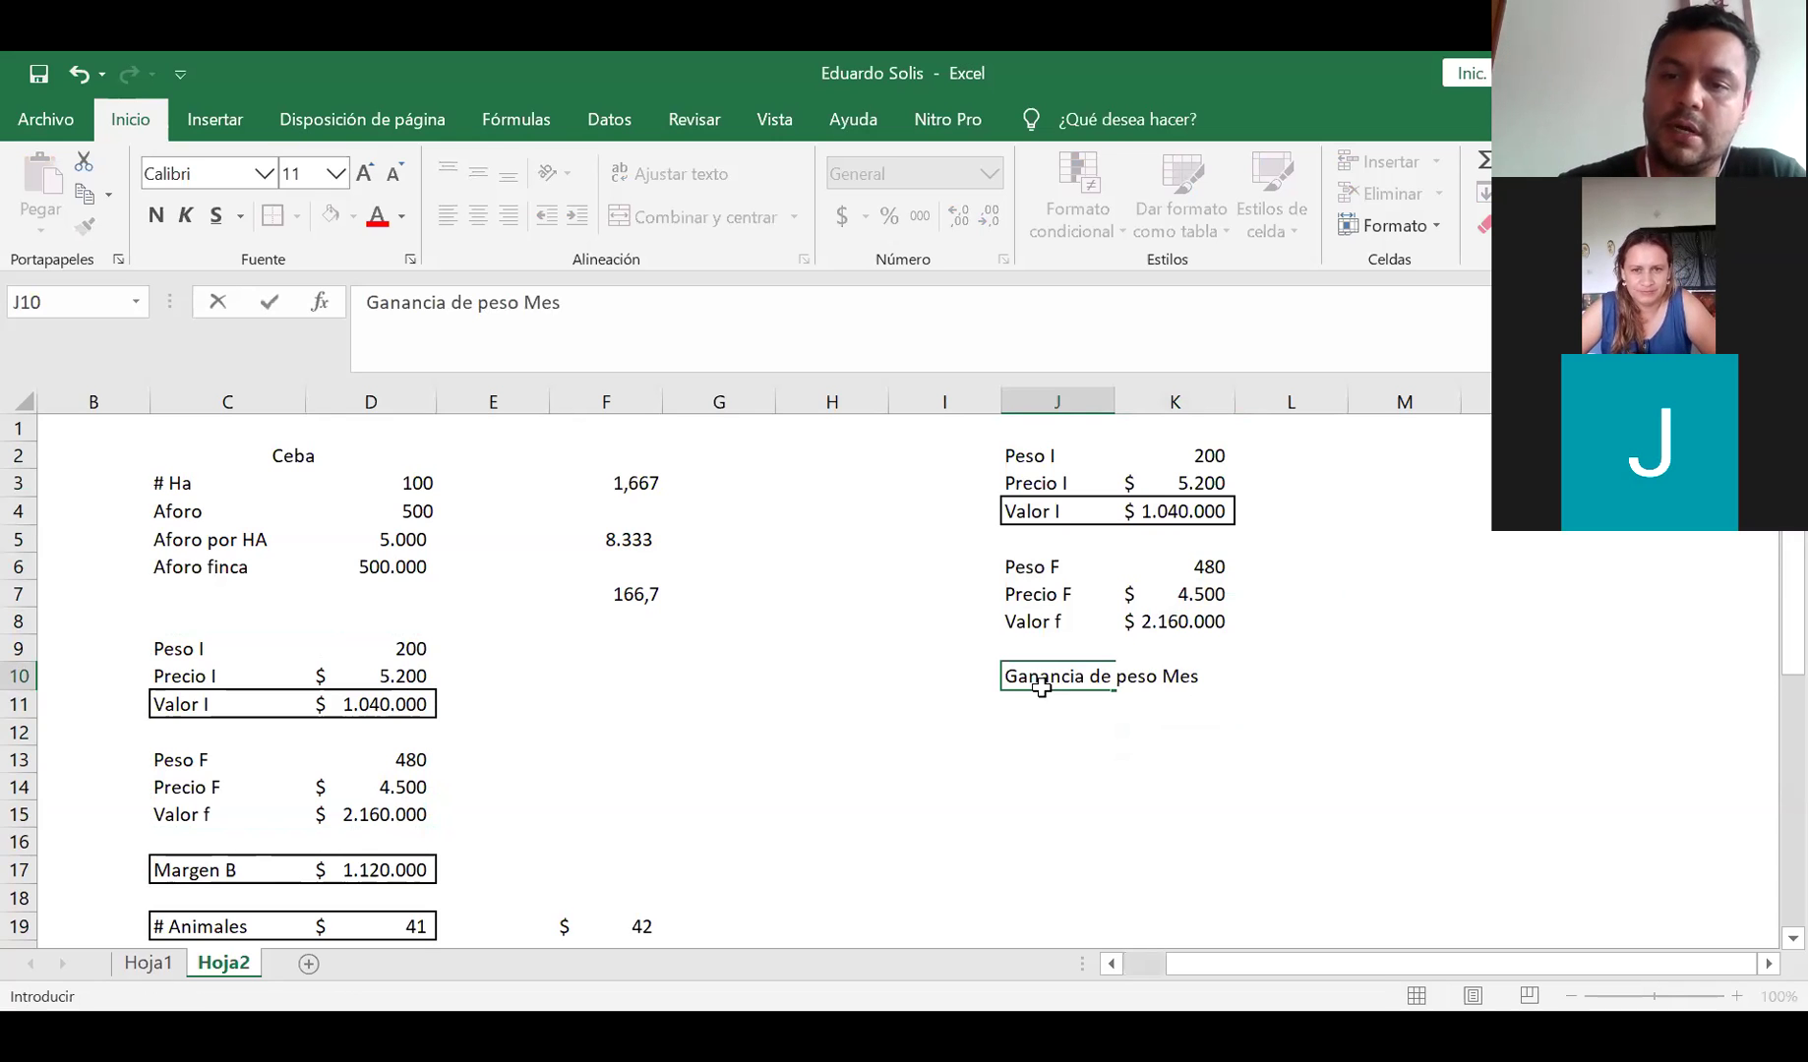
{"action": "key", "text": "Tab"}
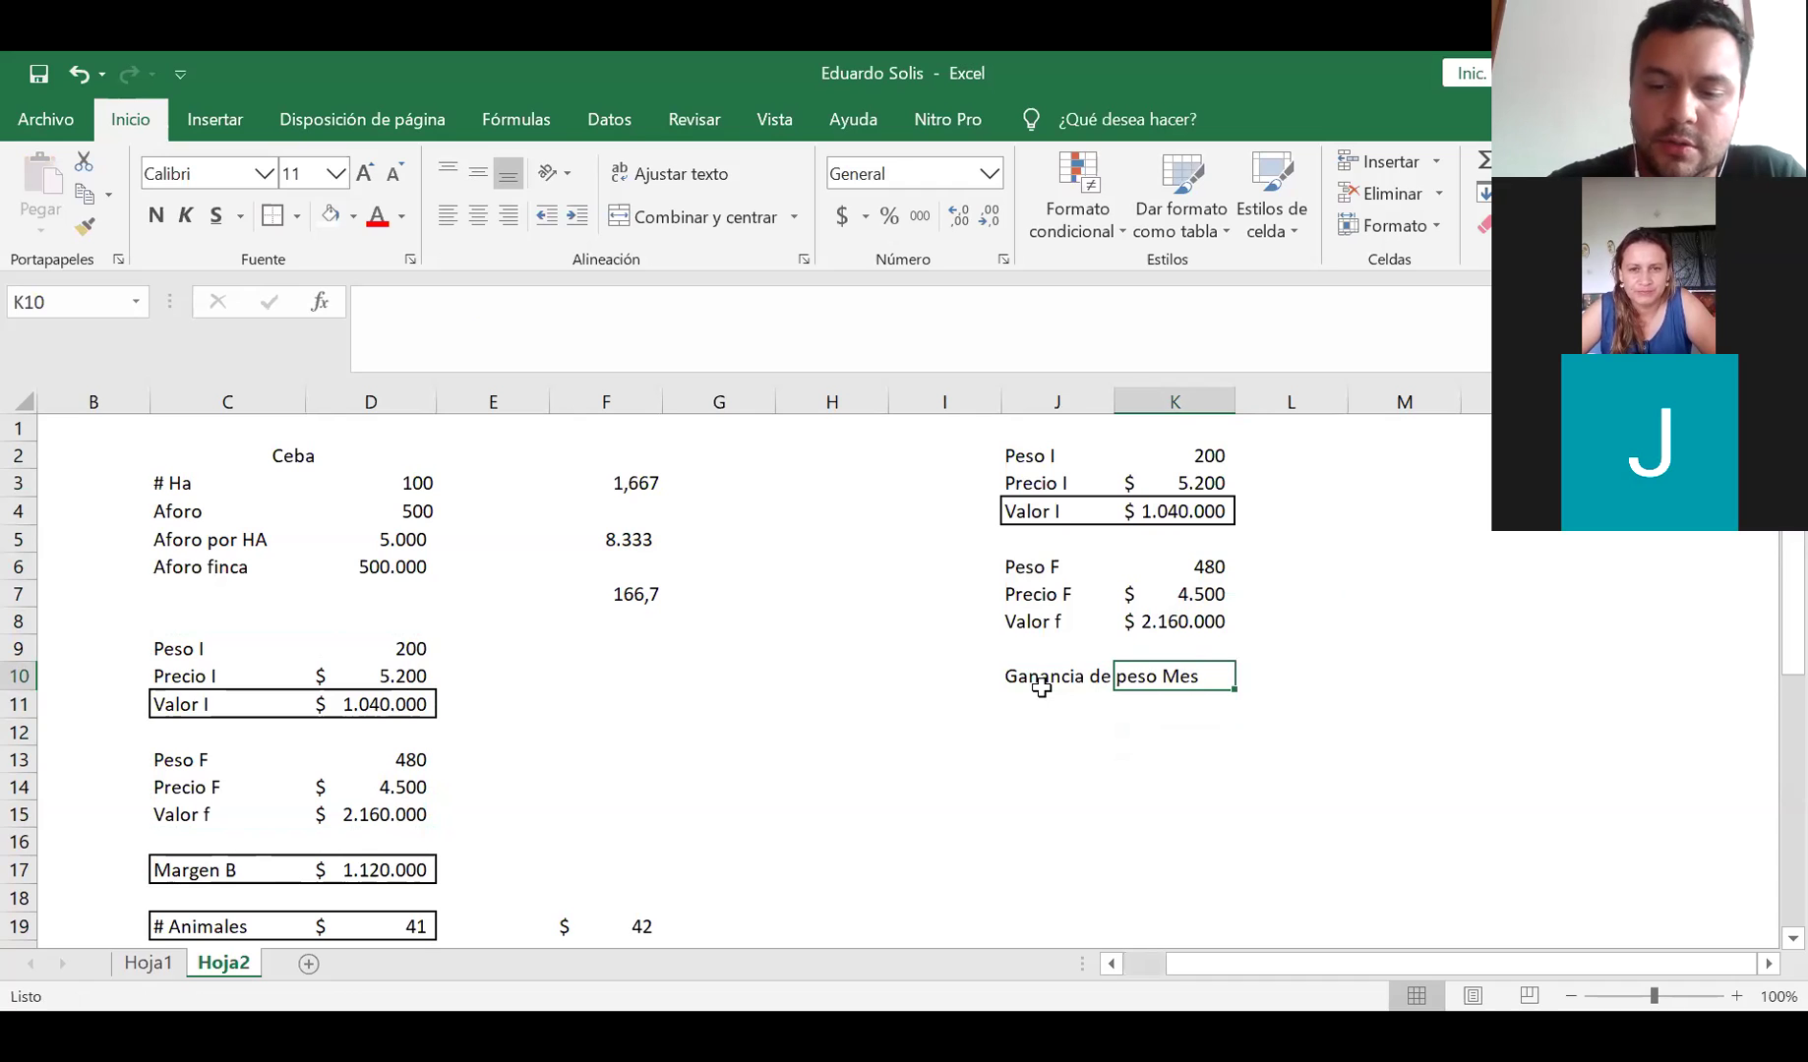
{"action": "type", "text": "0,4"}
{"action": "key", "text": "Return"}
Subtract Peso I from Peso F in K11 with =+K6-K2
{"action": "left_click", "coordinate": [1045, 701]}
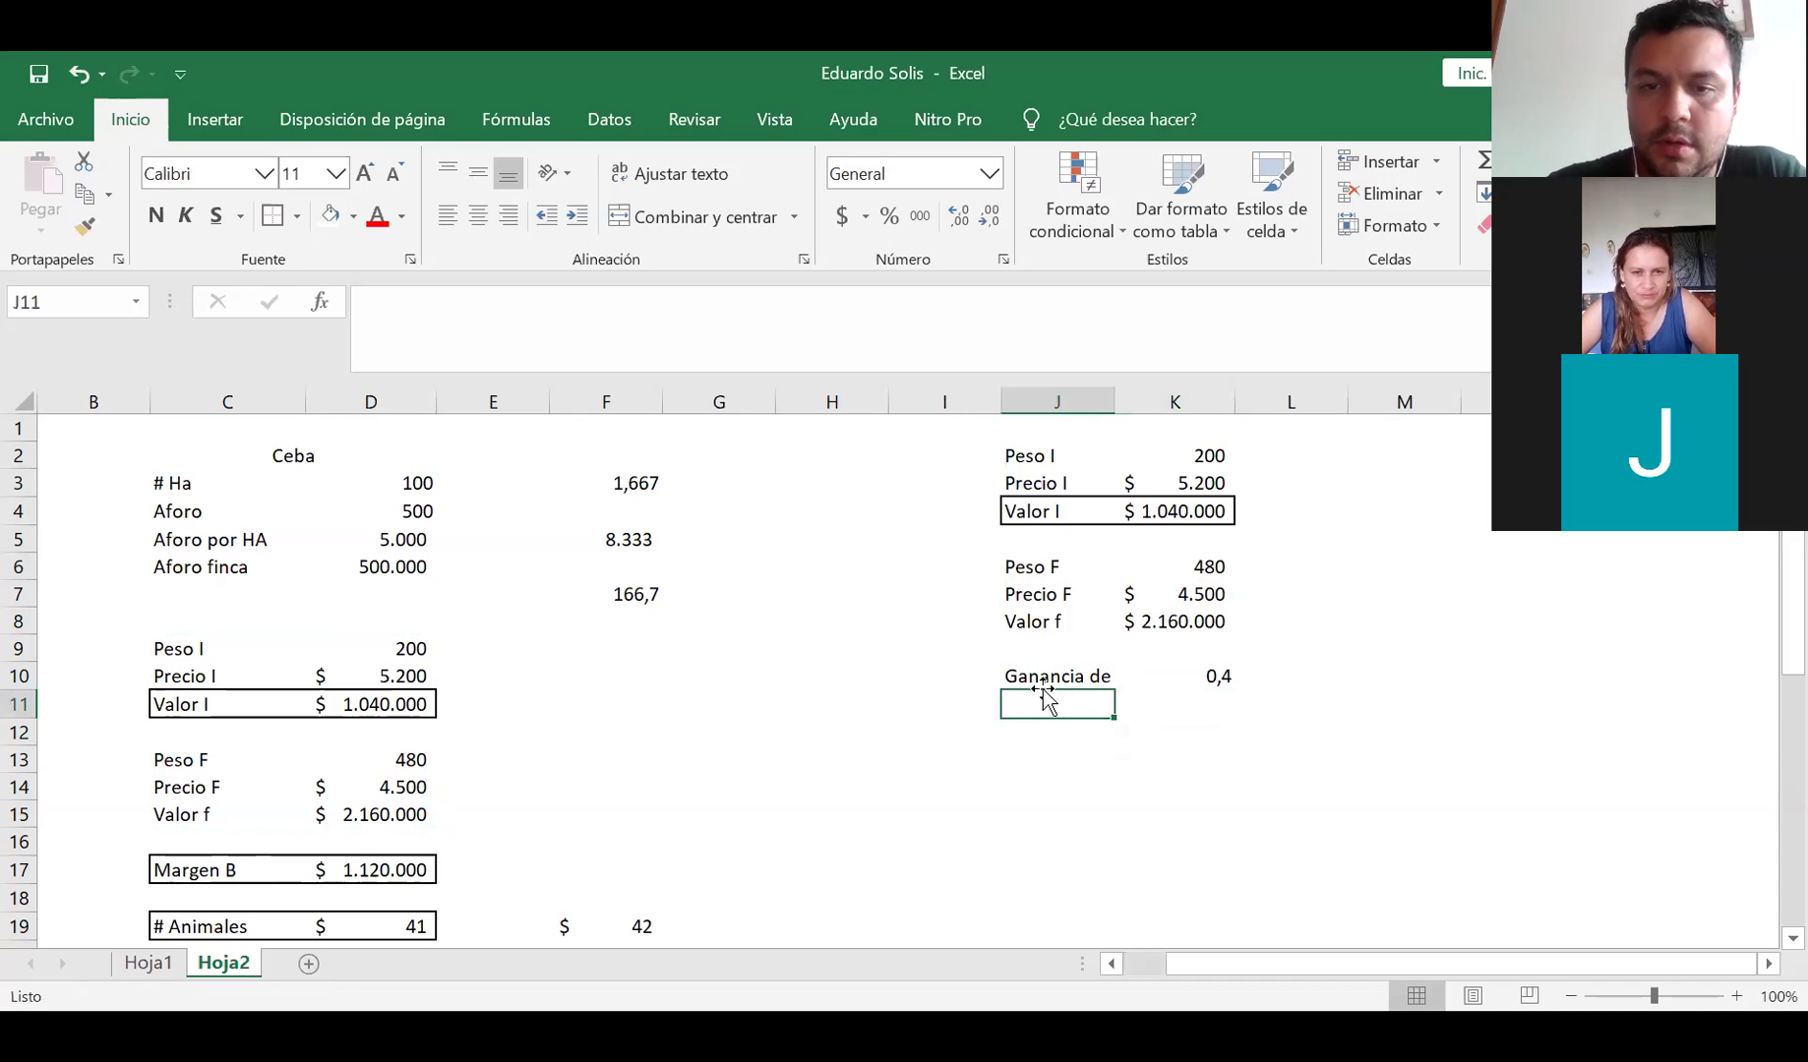
{"action": "key", "text": "Right"}
{"action": "type", "text": "+"}
{"action": "key", "text": "Up"}
{"action": "key", "text": "Up"}
{"action": "key", "text": "Up"}
{"action": "key", "text": "Up"}
{"action": "key", "text": "Up"}
{"action": "type", "text": "-"}
{"action": "key", "text": "Up"}
{"action": "key", "text": "Up"}
{"action": "key", "text": "Up"}
{"action": "key", "text": "Up"}
{"action": "key", "text": "Up"}
{"action": "key", "text": "Up"}
{"action": "key", "text": "Up"}
{"action": "key", "text": "Up"}
{"action": "key", "text": "Up"}
{"action": "key", "text": "Return"}
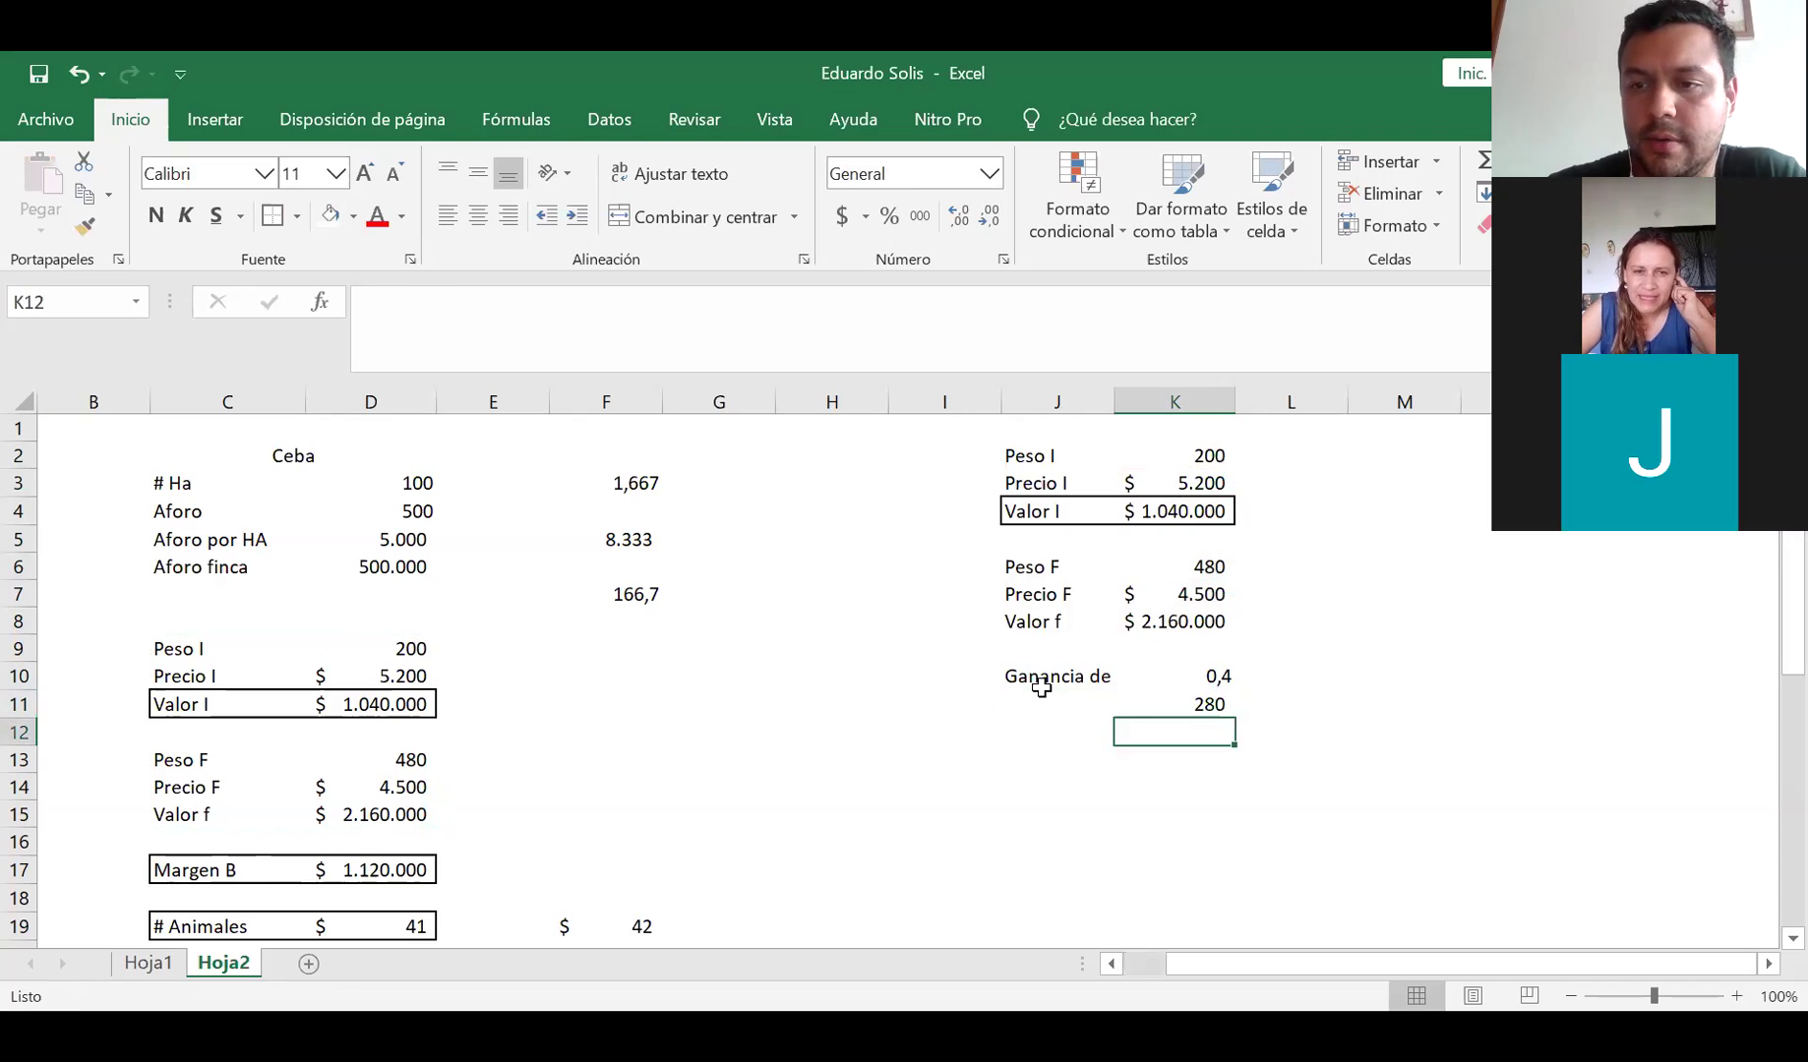
Label J11 "Kilos" and fit column J to its contents
{"action": "left_click", "coordinate": [1043, 692]}
{"action": "type", "text": "Kilos"}
{"action": "double_click", "coordinate": [1115, 397]}
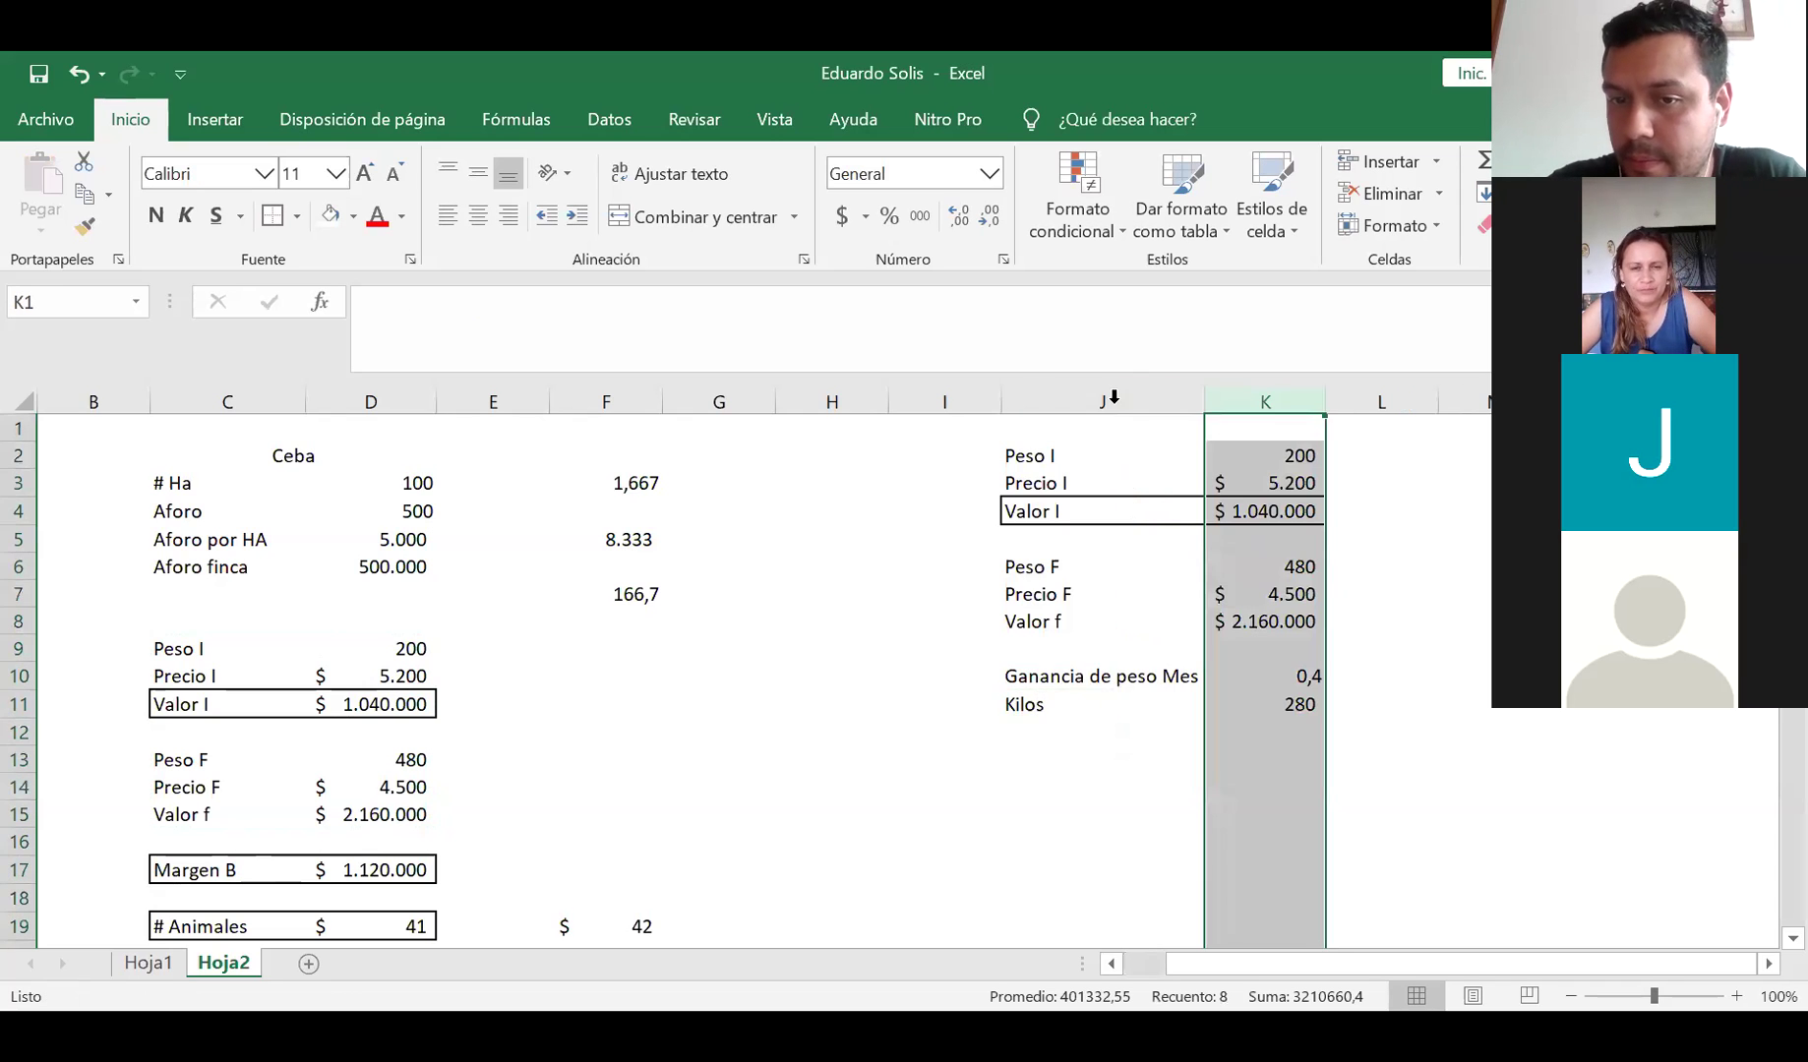
{"action": "left_click", "coordinate": [1090, 700]}
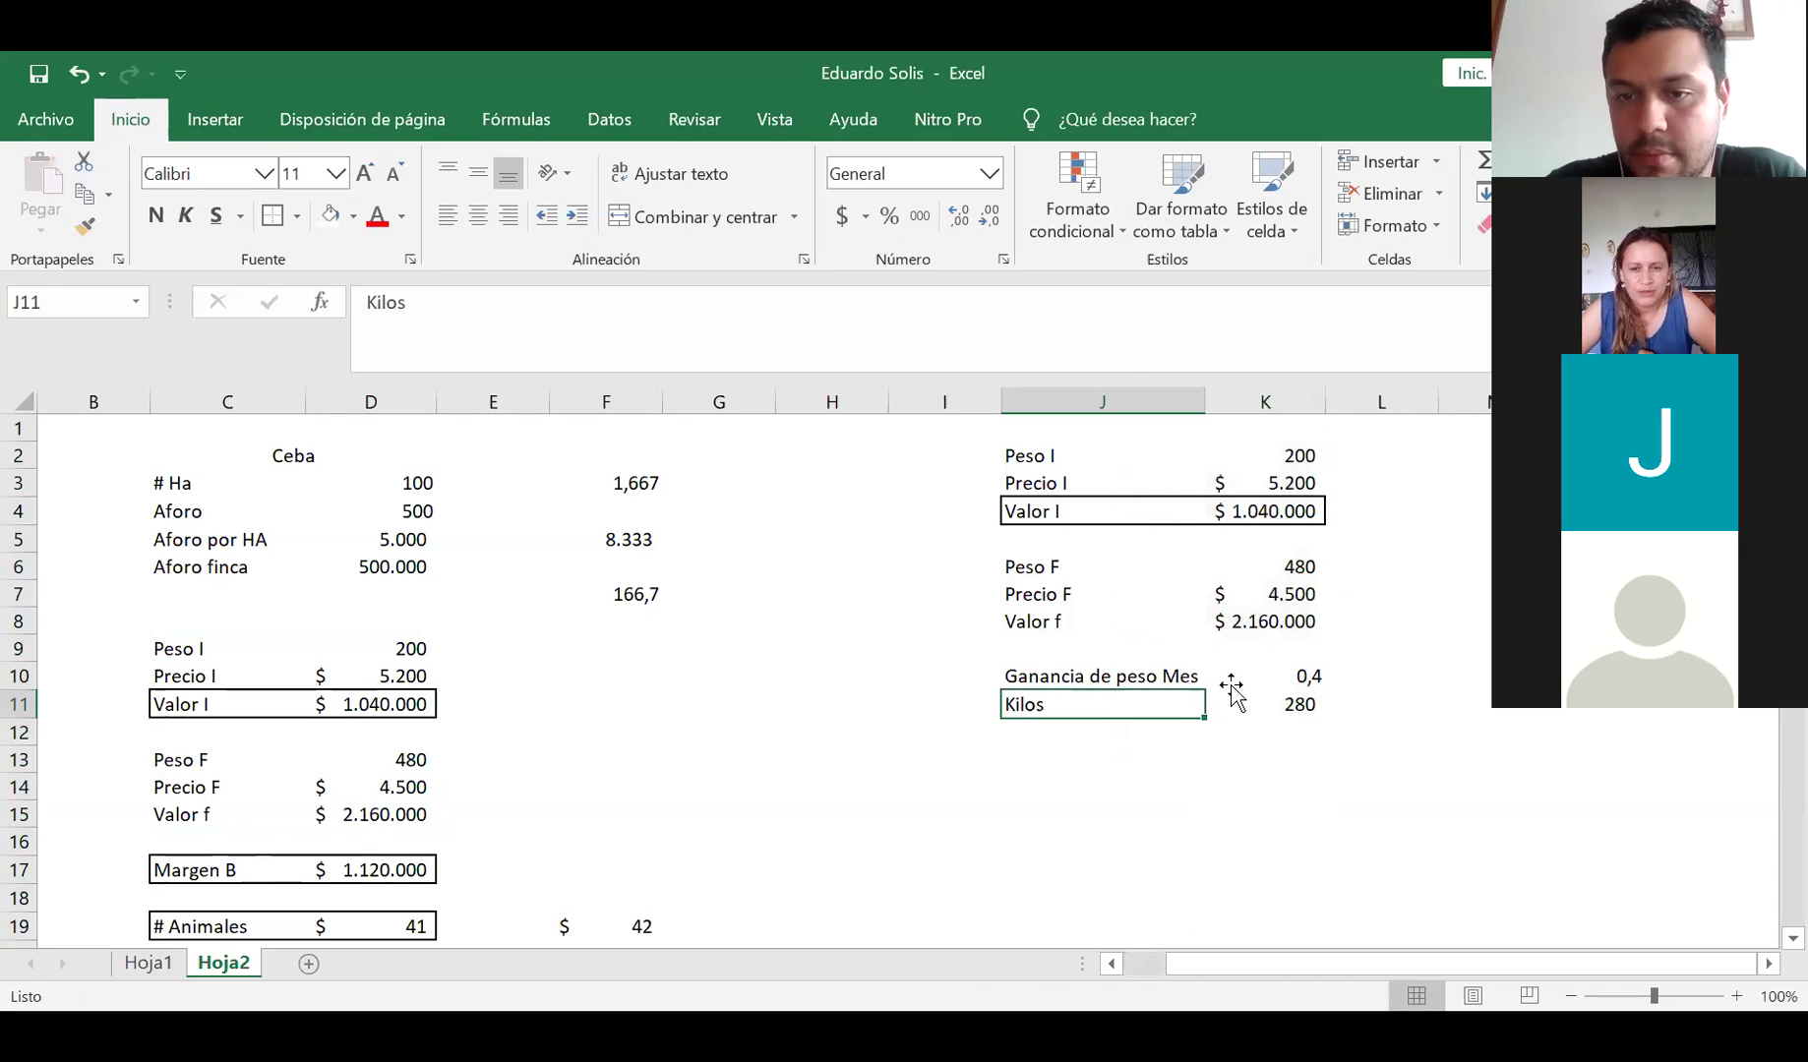
Change the Ganancia de peso Mes value in K10 to the monthly calculation +0,4*30
{"action": "left_click", "coordinate": [1261, 676]}
{"action": "left_click", "coordinate": [363, 303]}
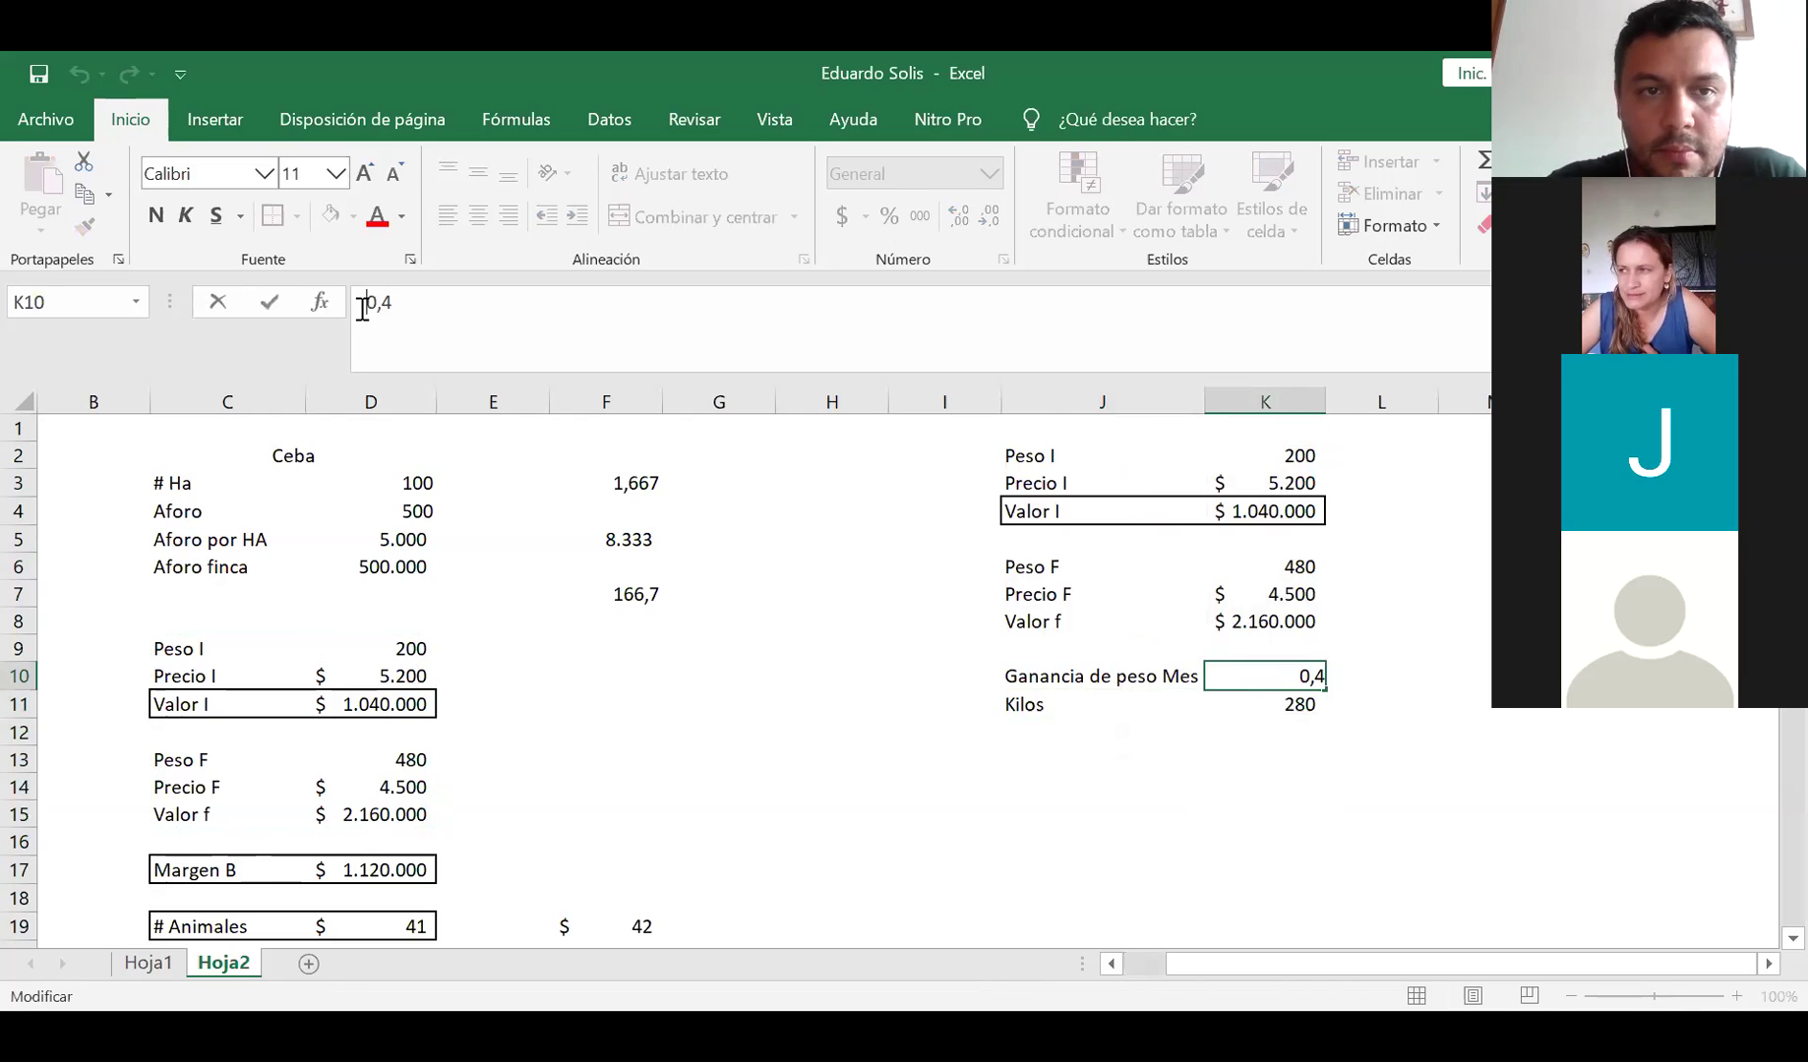
{"action": "type", "text": "+0,4"}
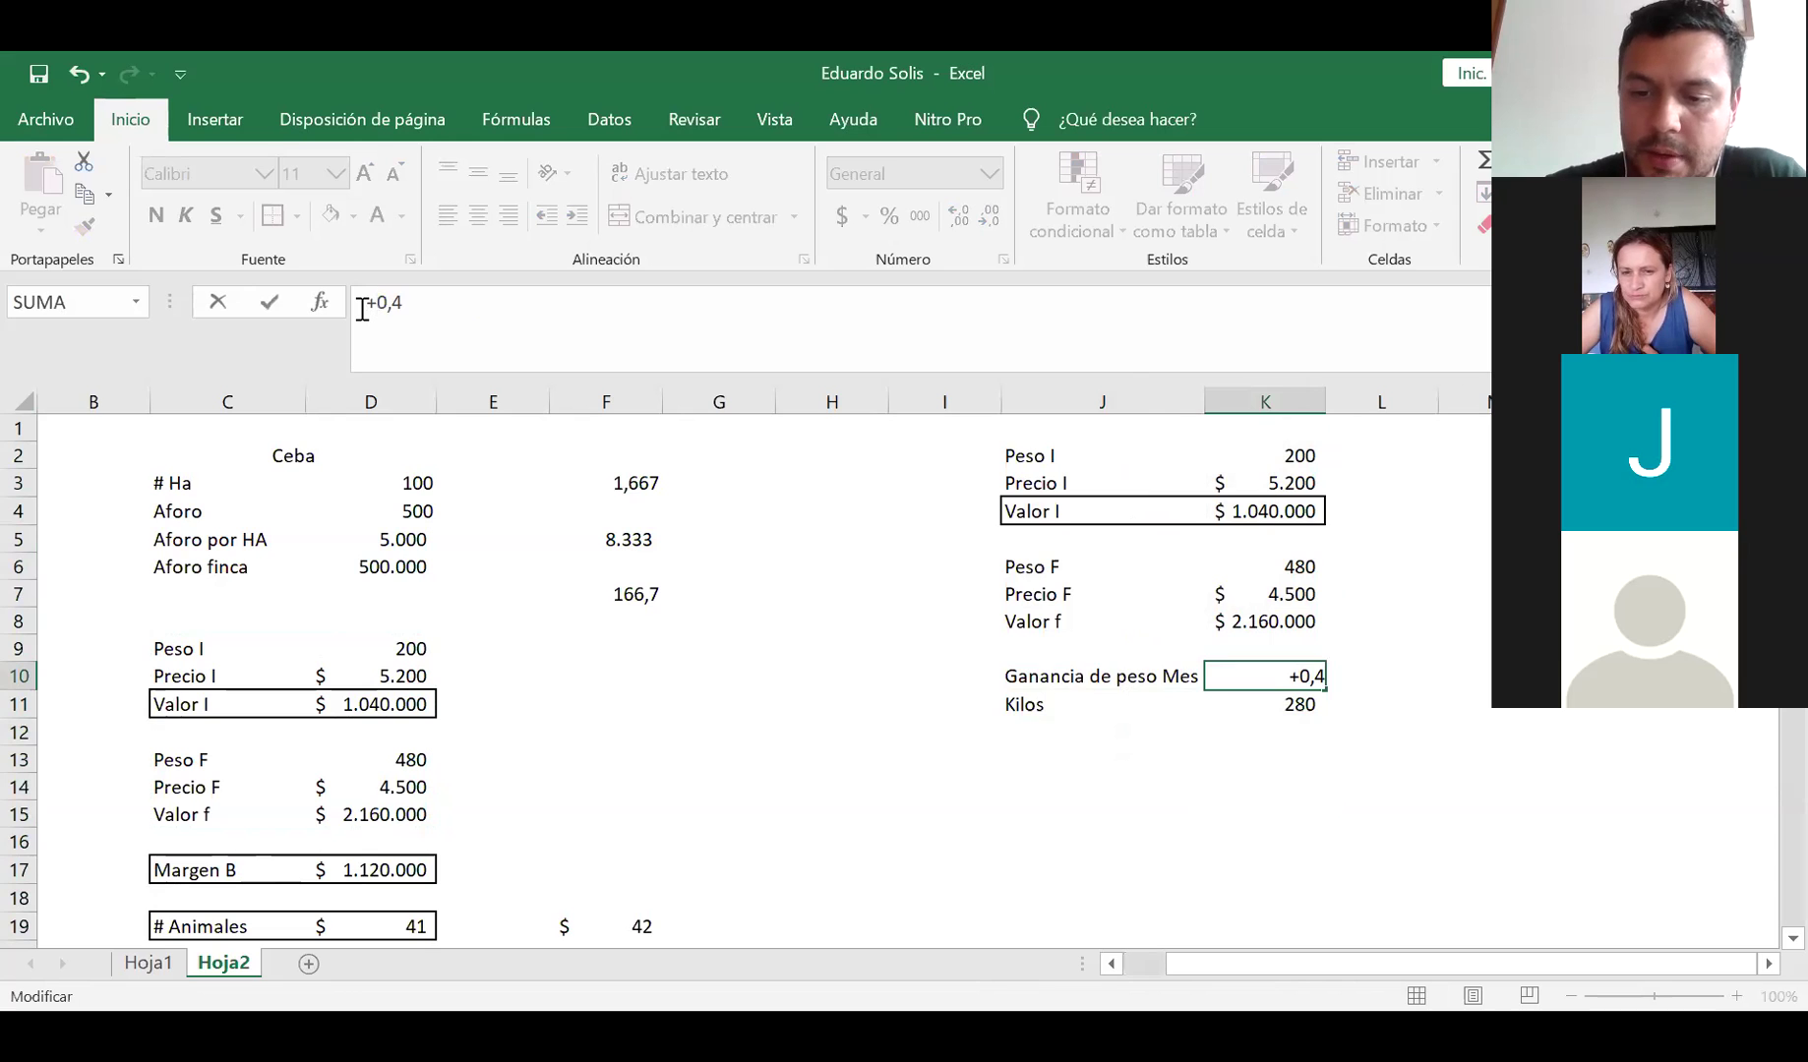
{"action": "type", "text": "*30"}
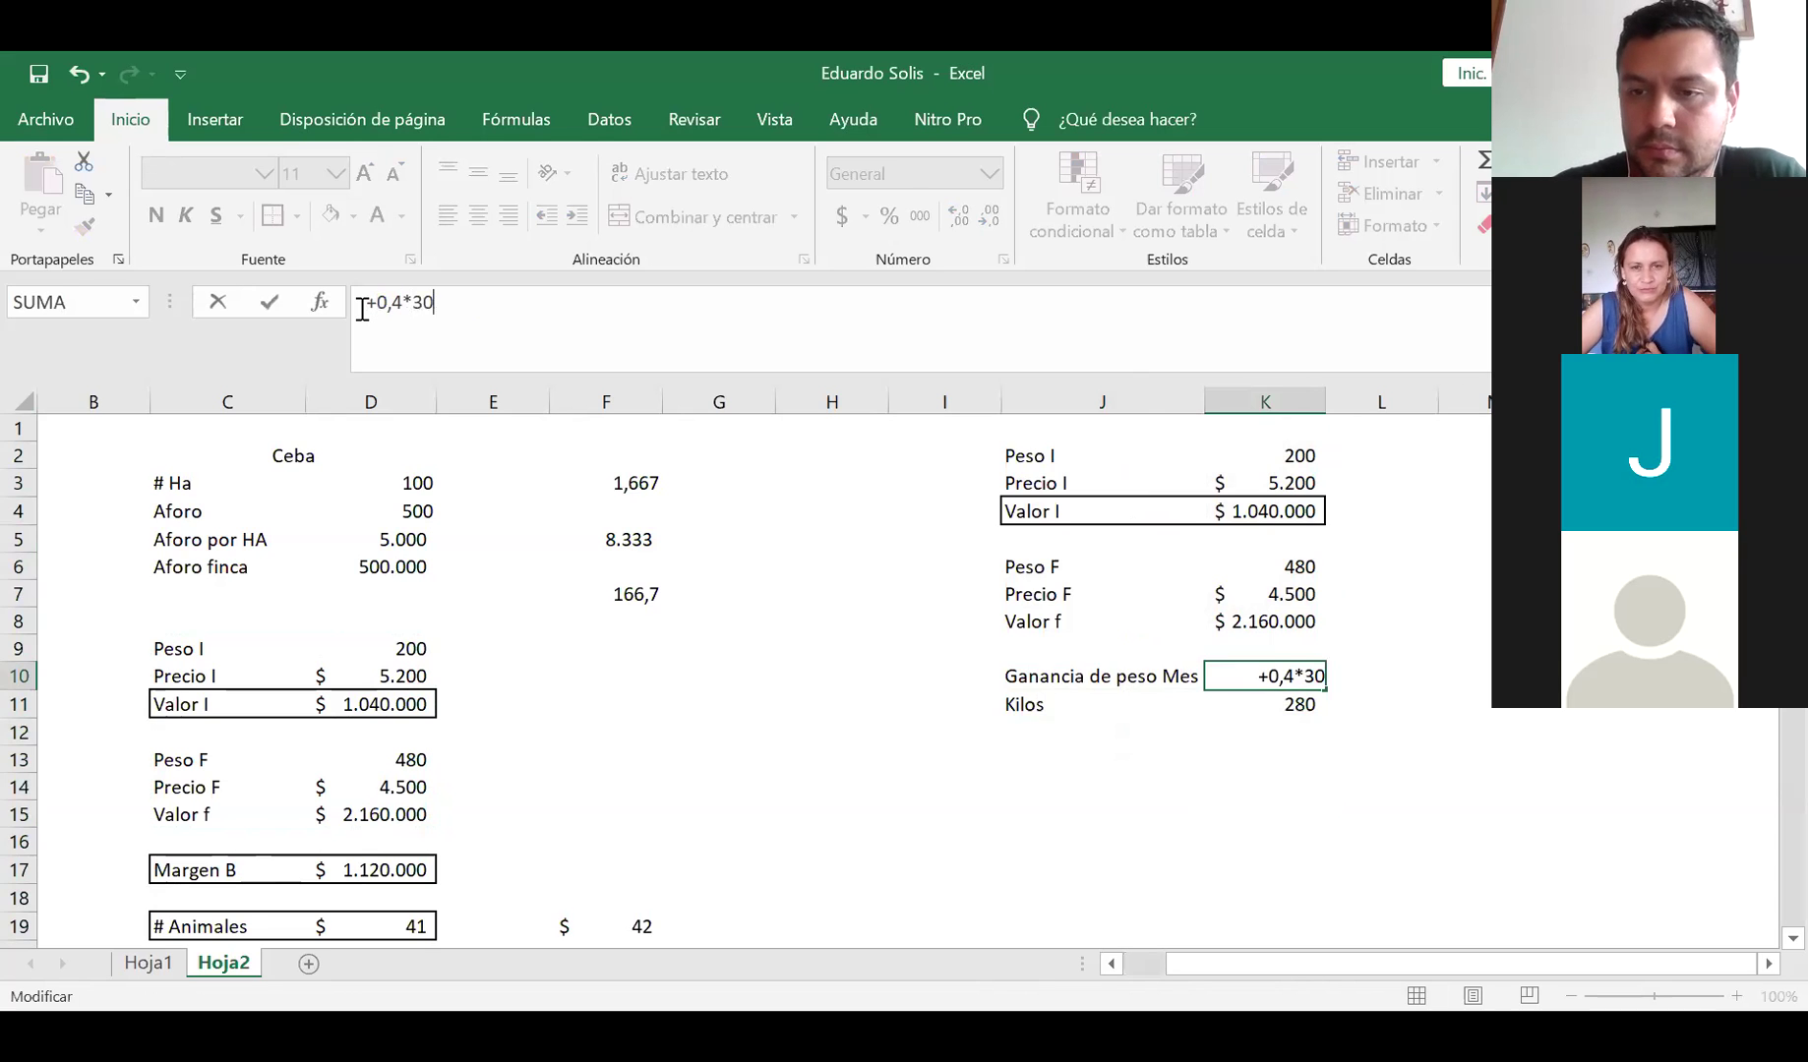
{"action": "key", "text": "Return"}
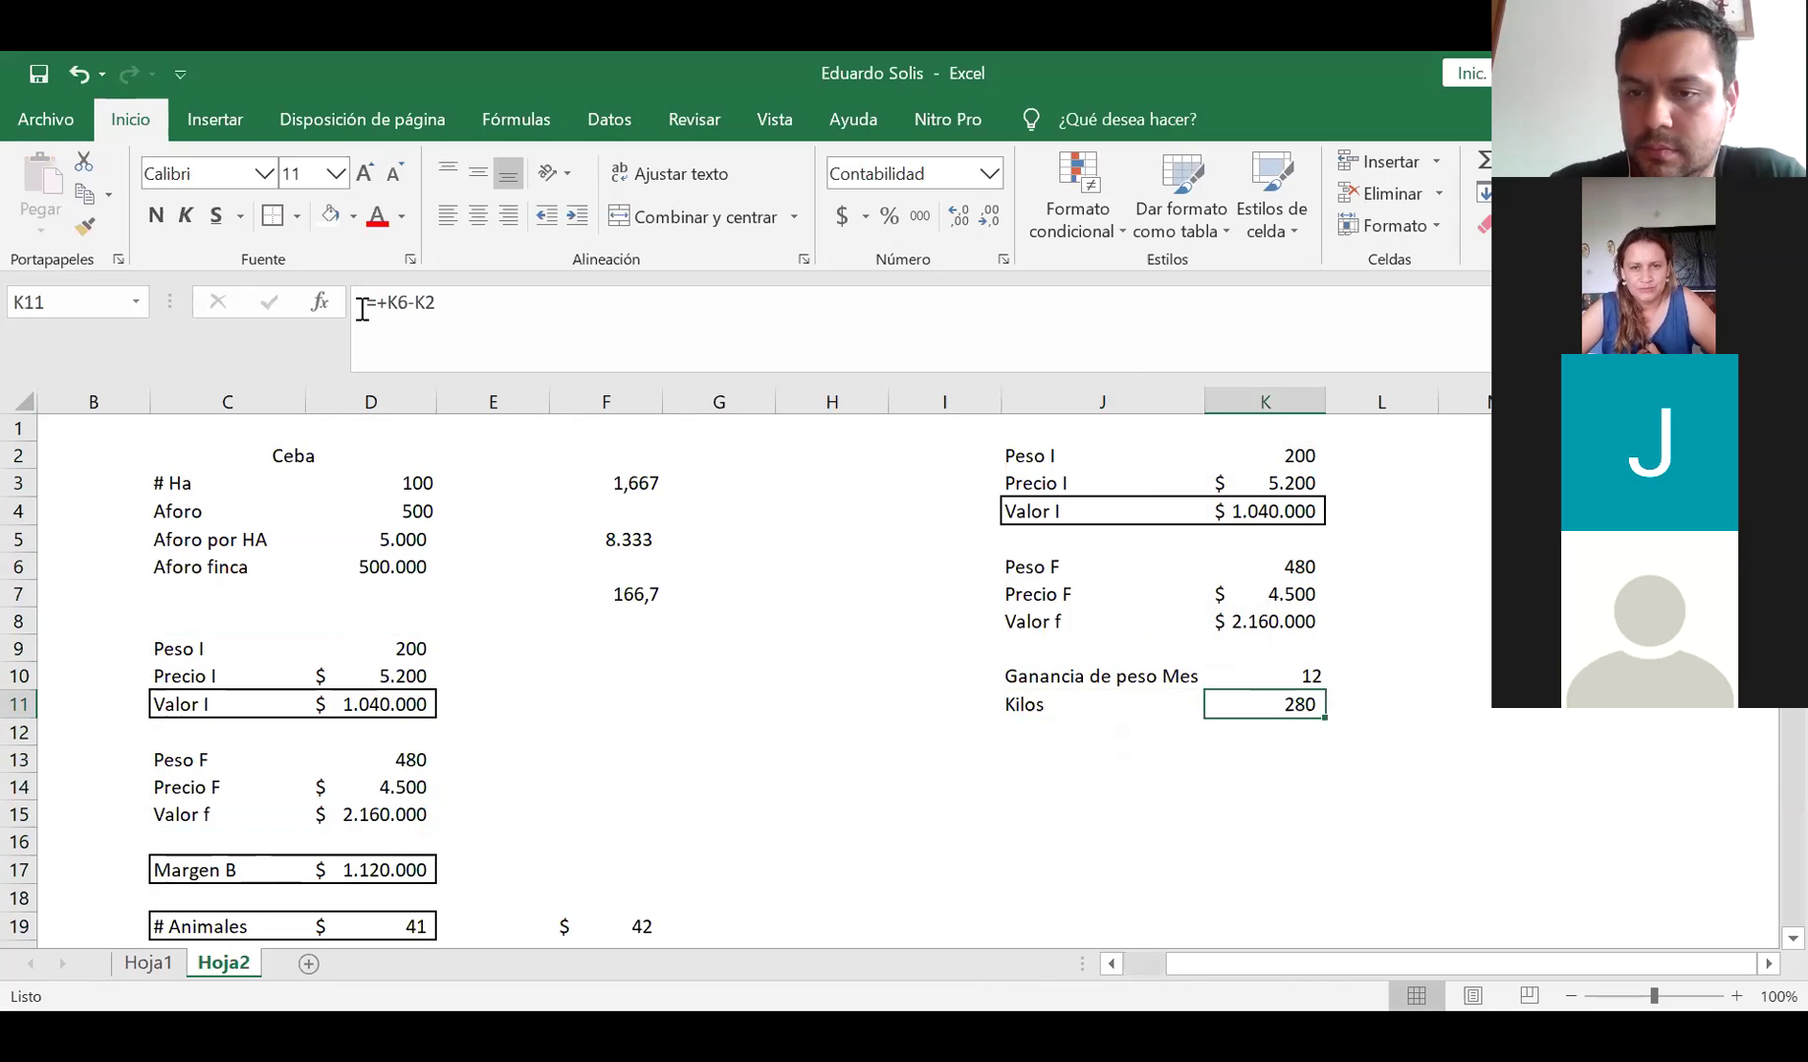
{"action": "left_click", "coordinate": [1265, 734]}
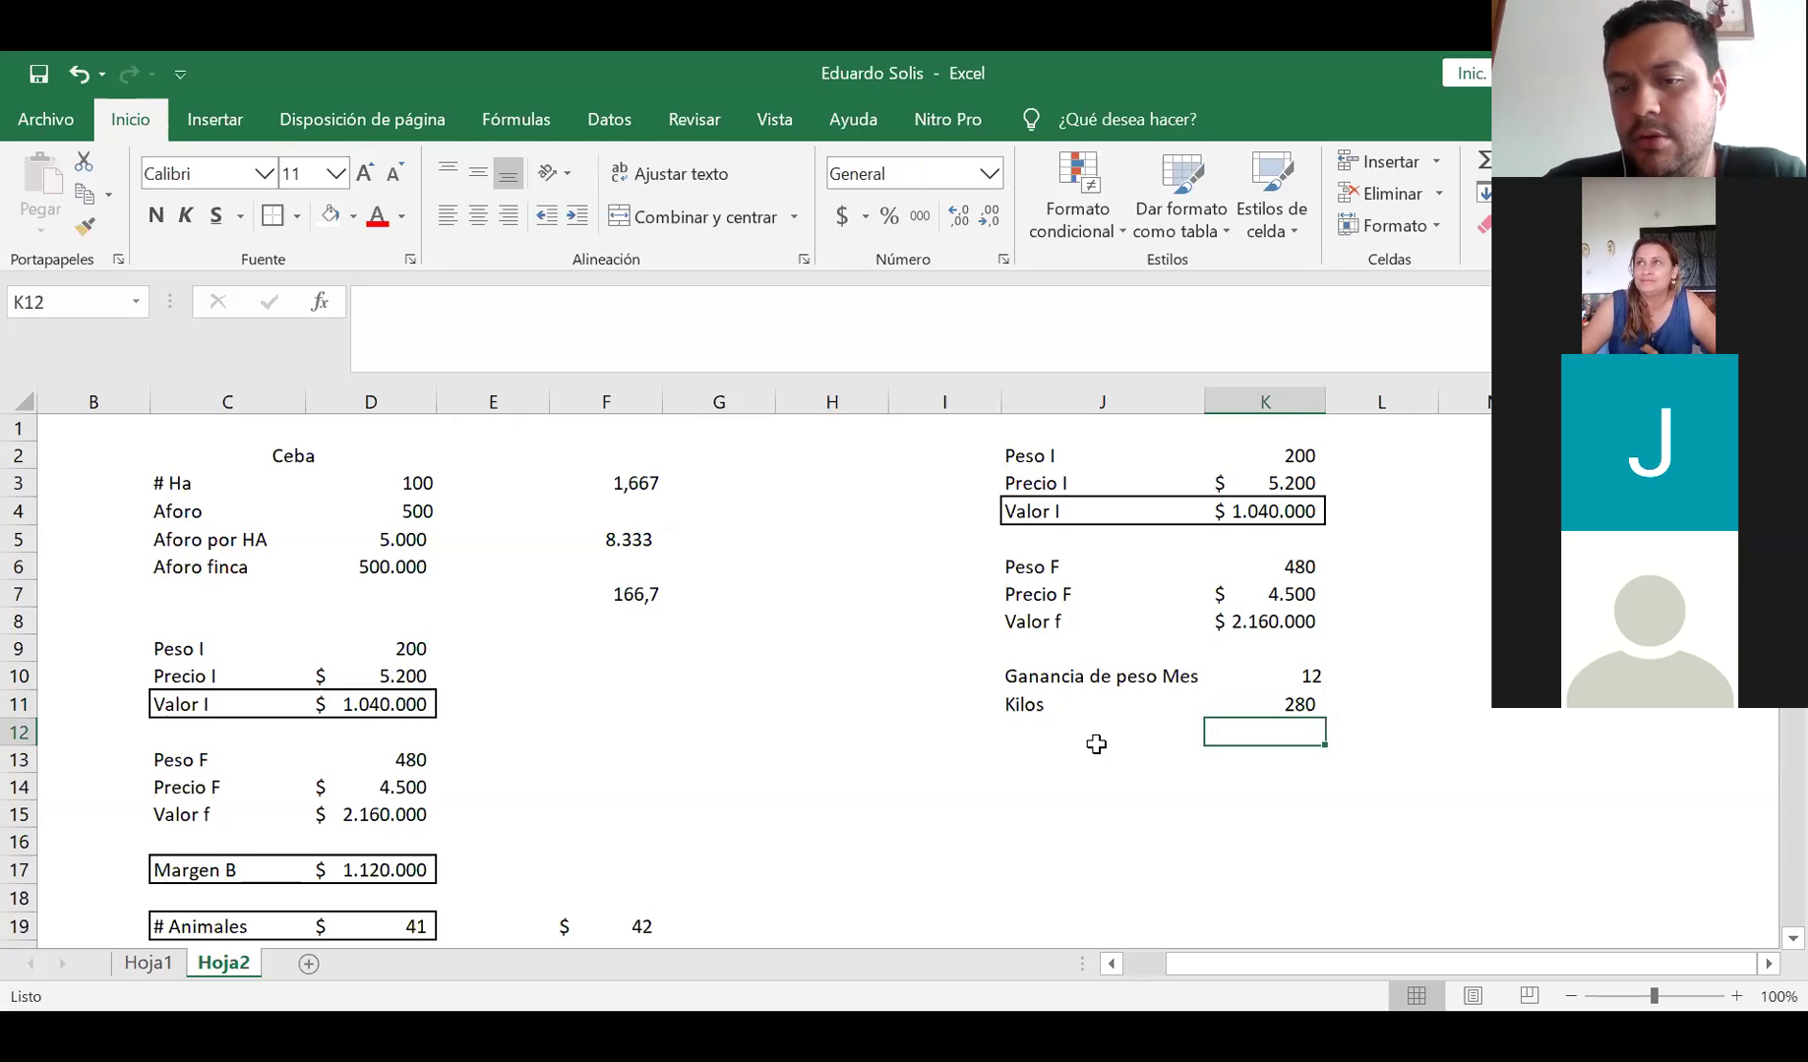
Divide Kilos by Ganancia de peso Mes in K12 with =+K11/K10 and show the result without decimals
{"action": "type", "text": "+"}
{"action": "key", "text": "Up"}
{"action": "type", "text": "/"}
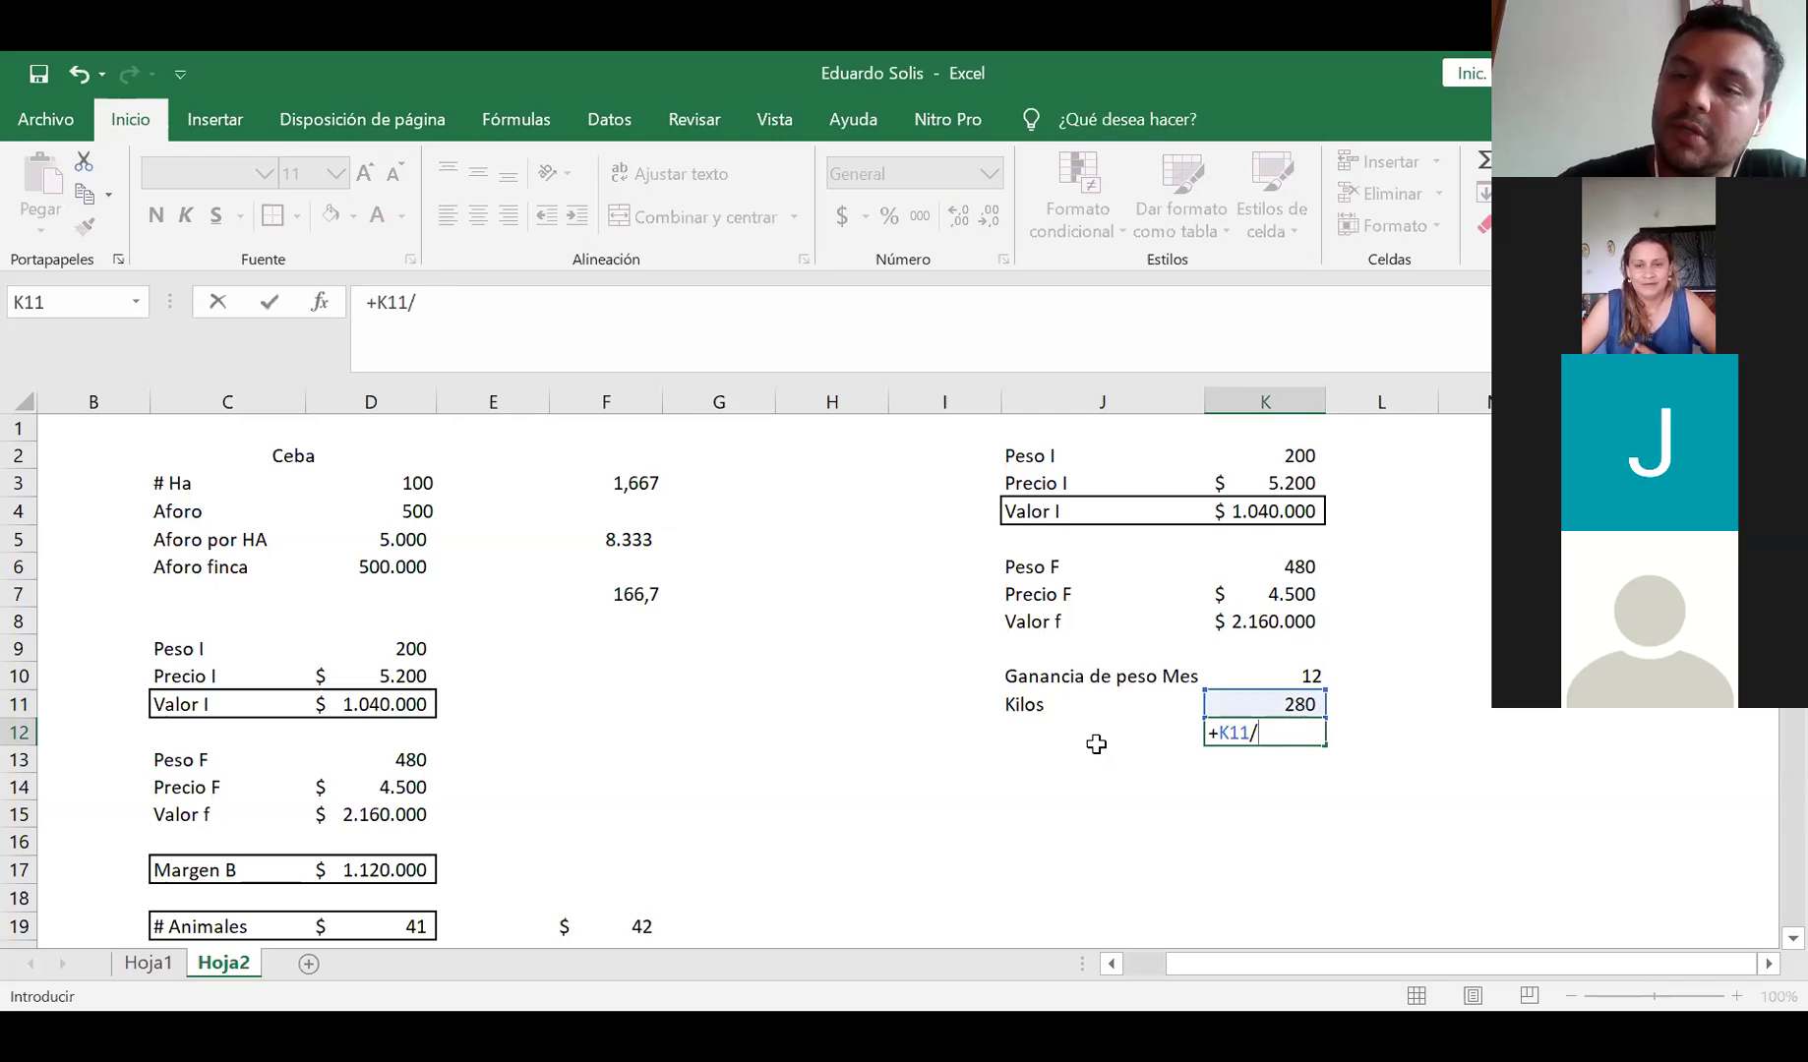
{"action": "key", "text": "Up"}
{"action": "key", "text": "Up"}
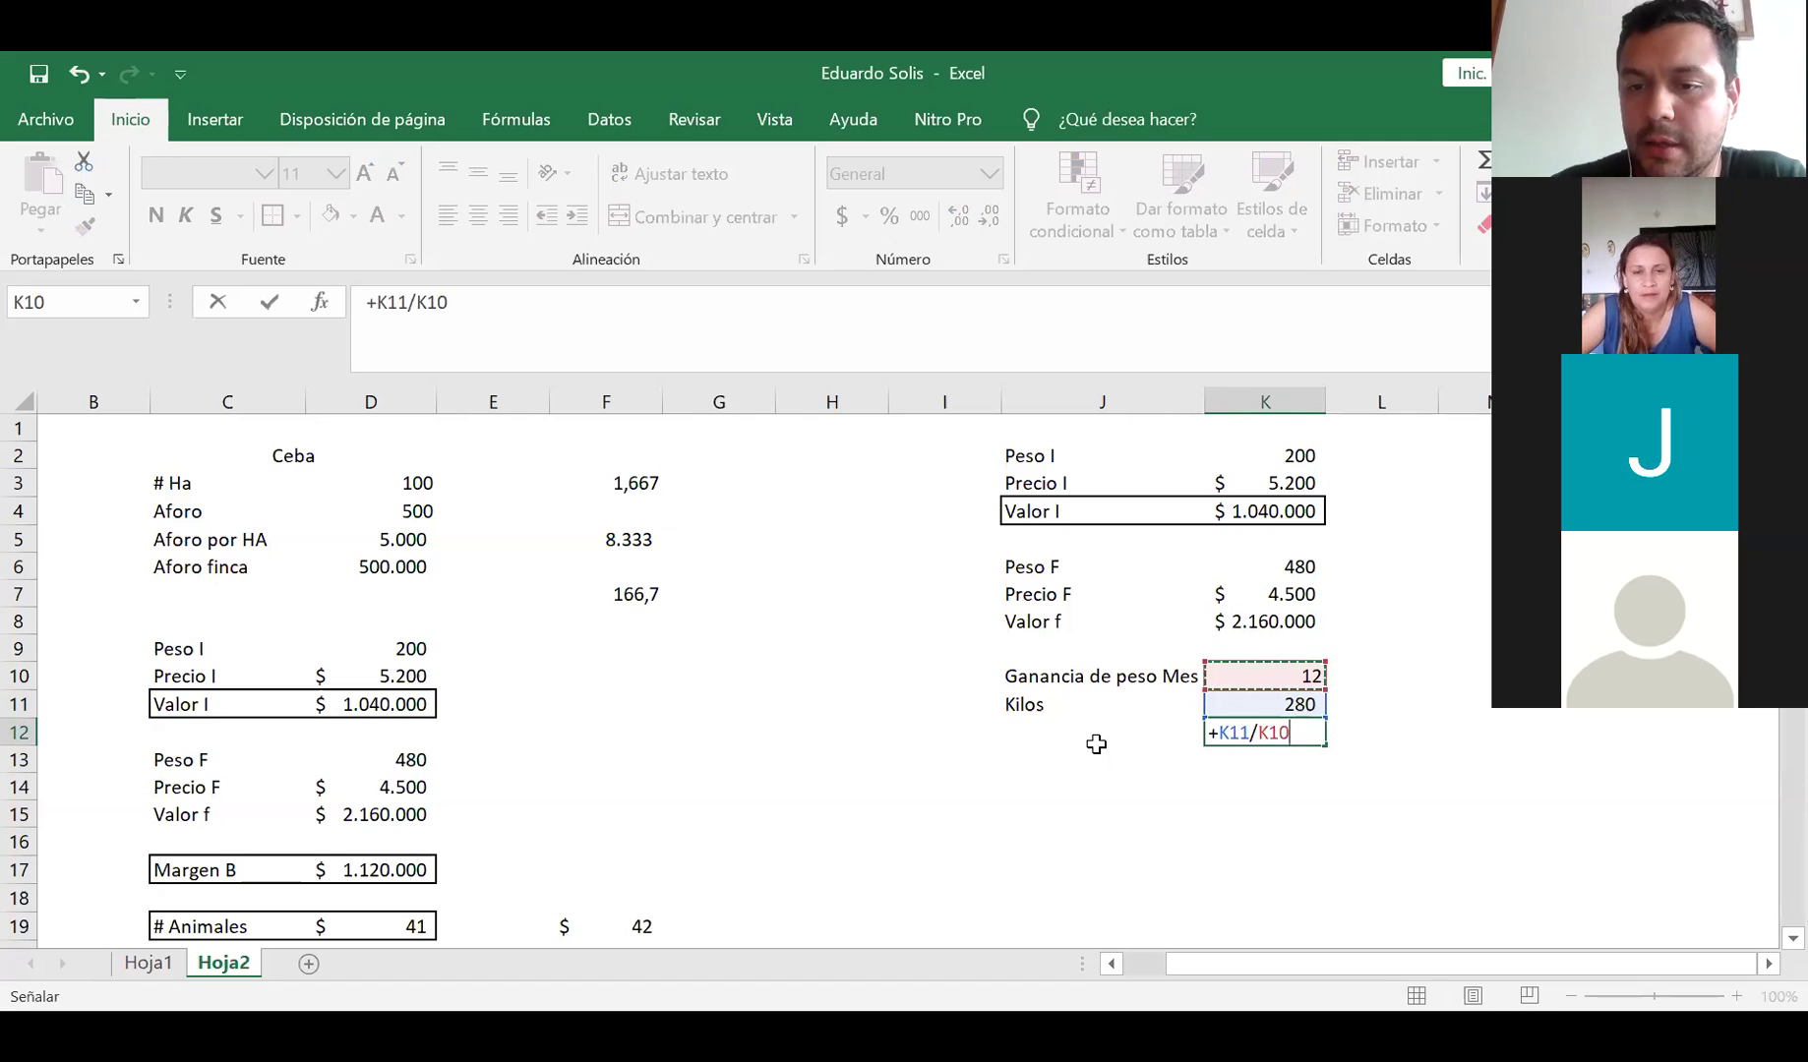
{"action": "key", "text": "Return"}
{"action": "key", "text": "Up"}
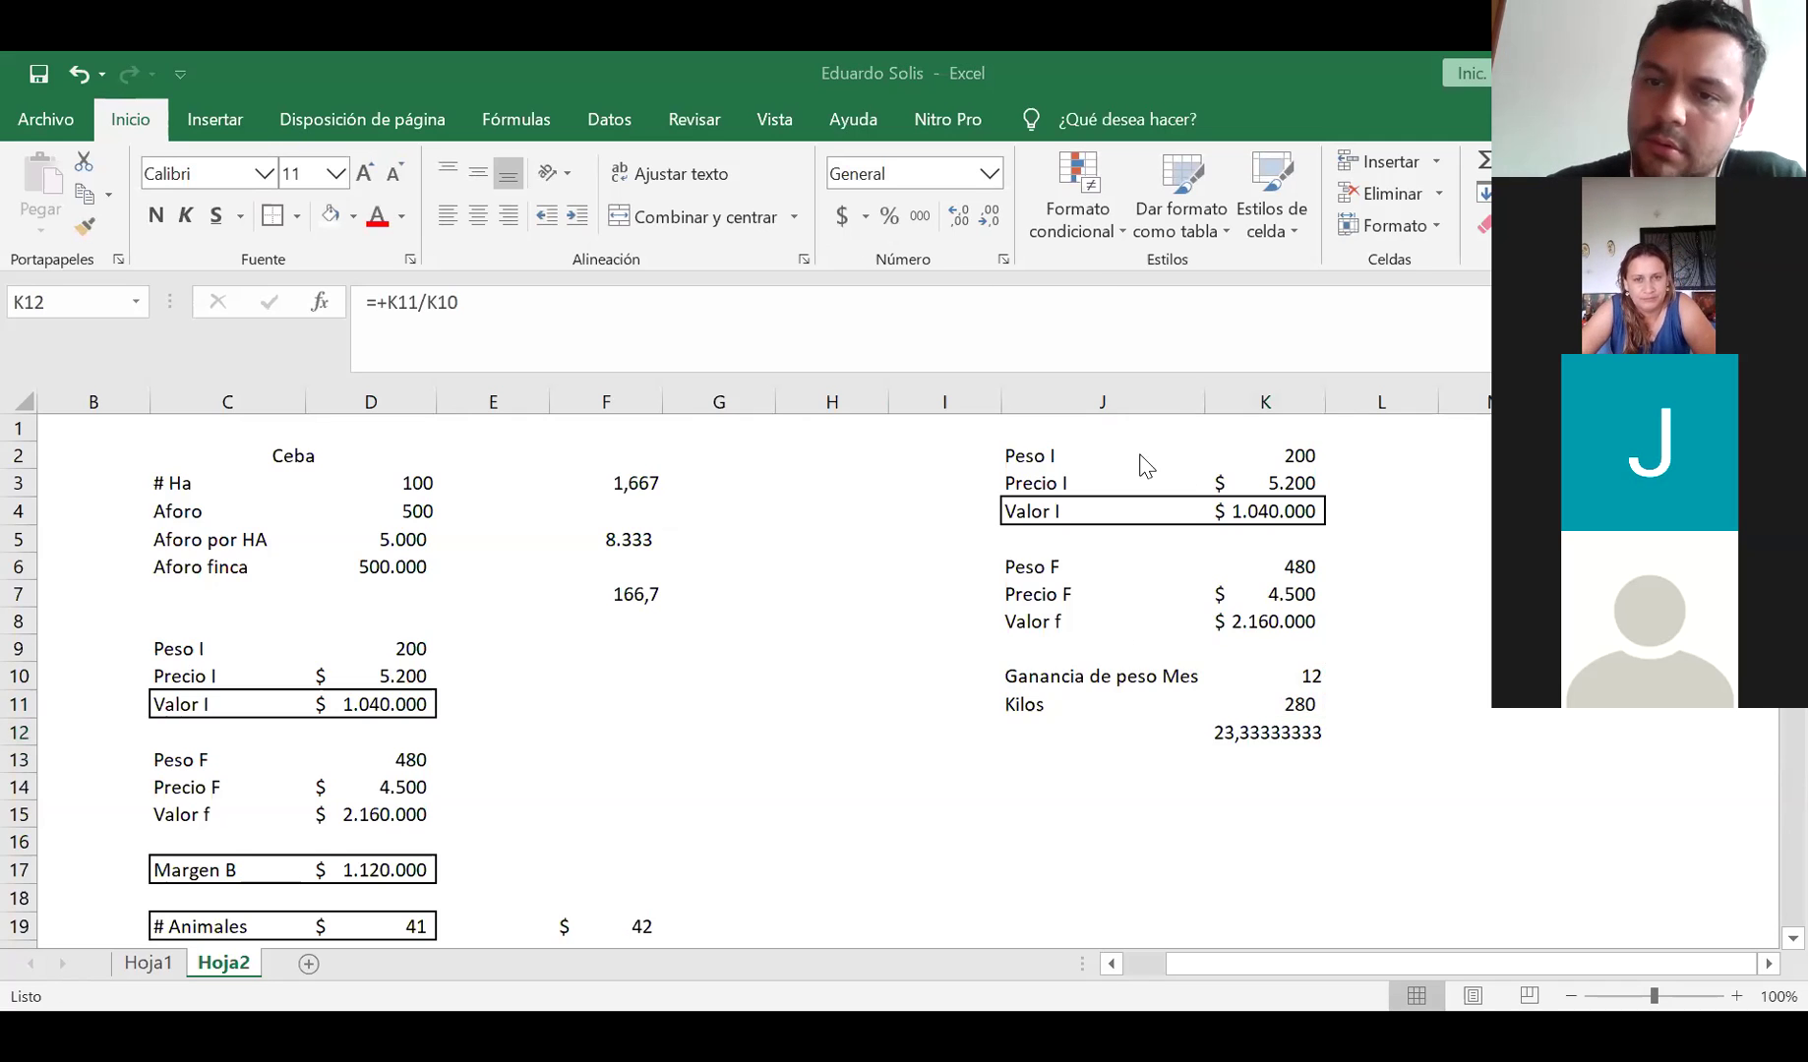
{"action": "left_click", "coordinate": [1255, 739]}
Label J12 "Meses de ciclo"
{"action": "left_click", "coordinate": [1064, 733]}
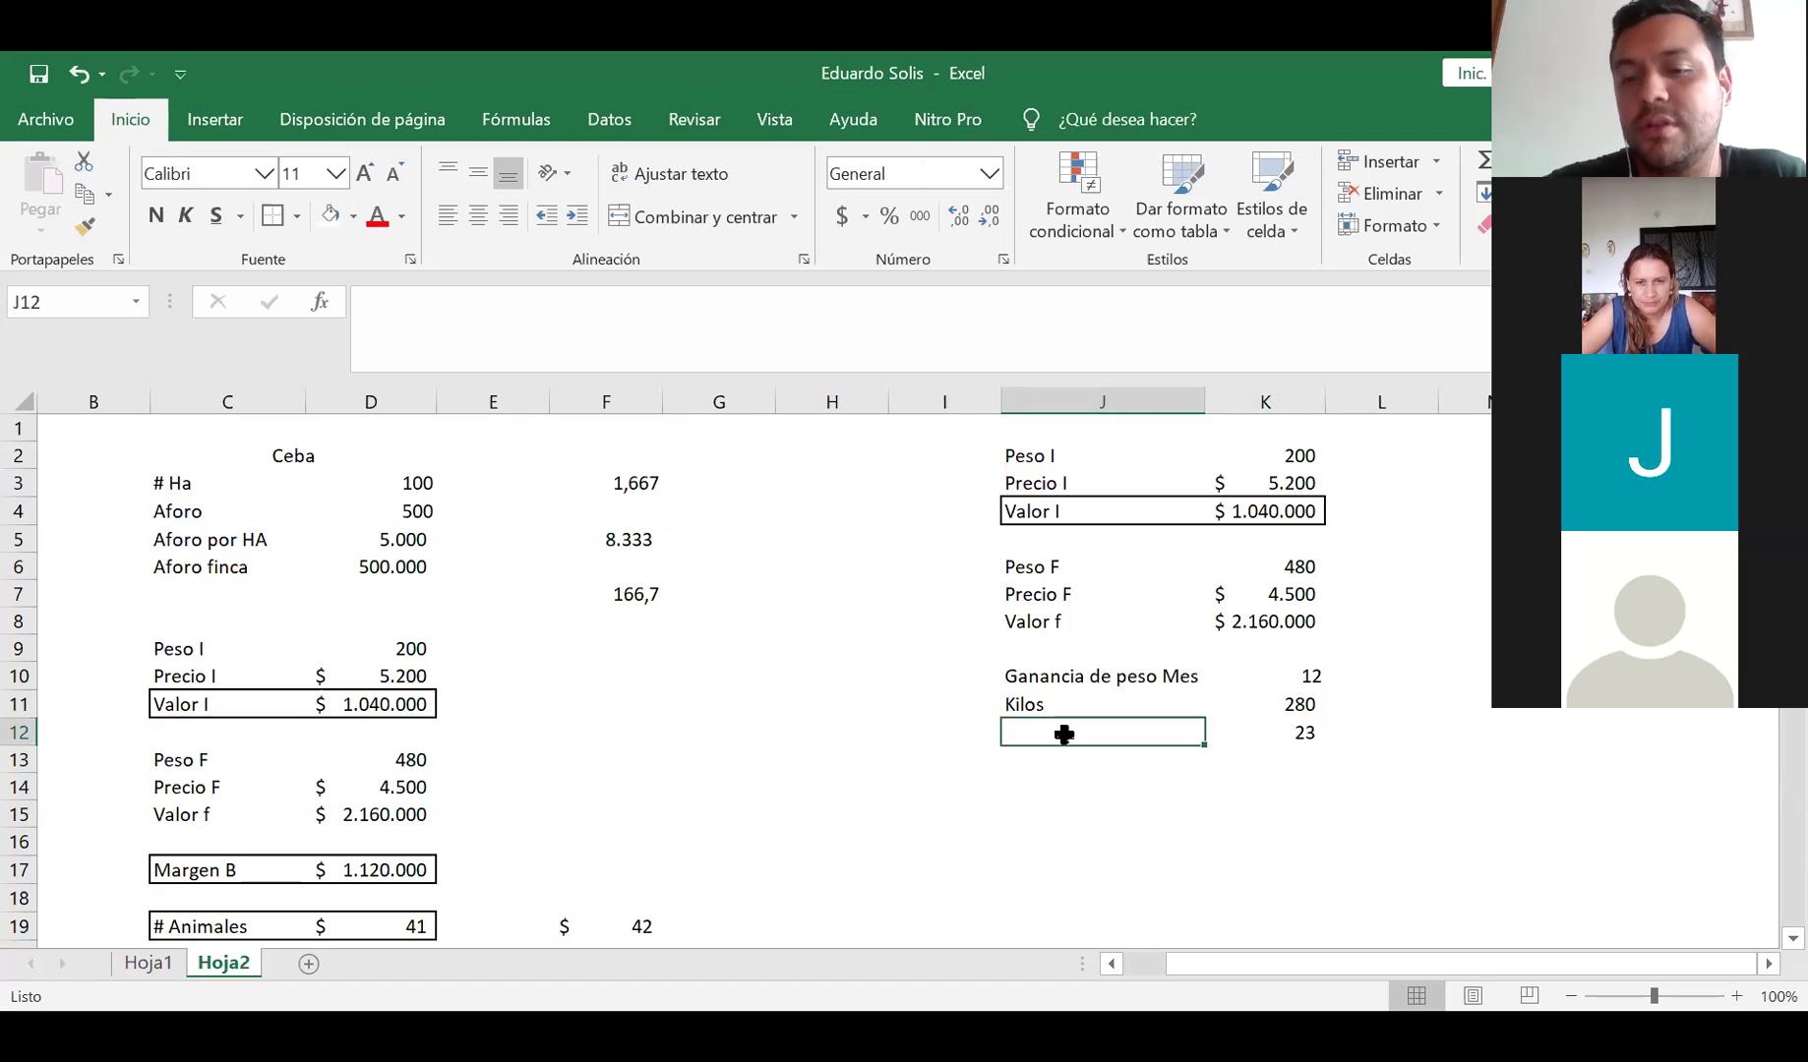
{"action": "type", "text": "Mese"}
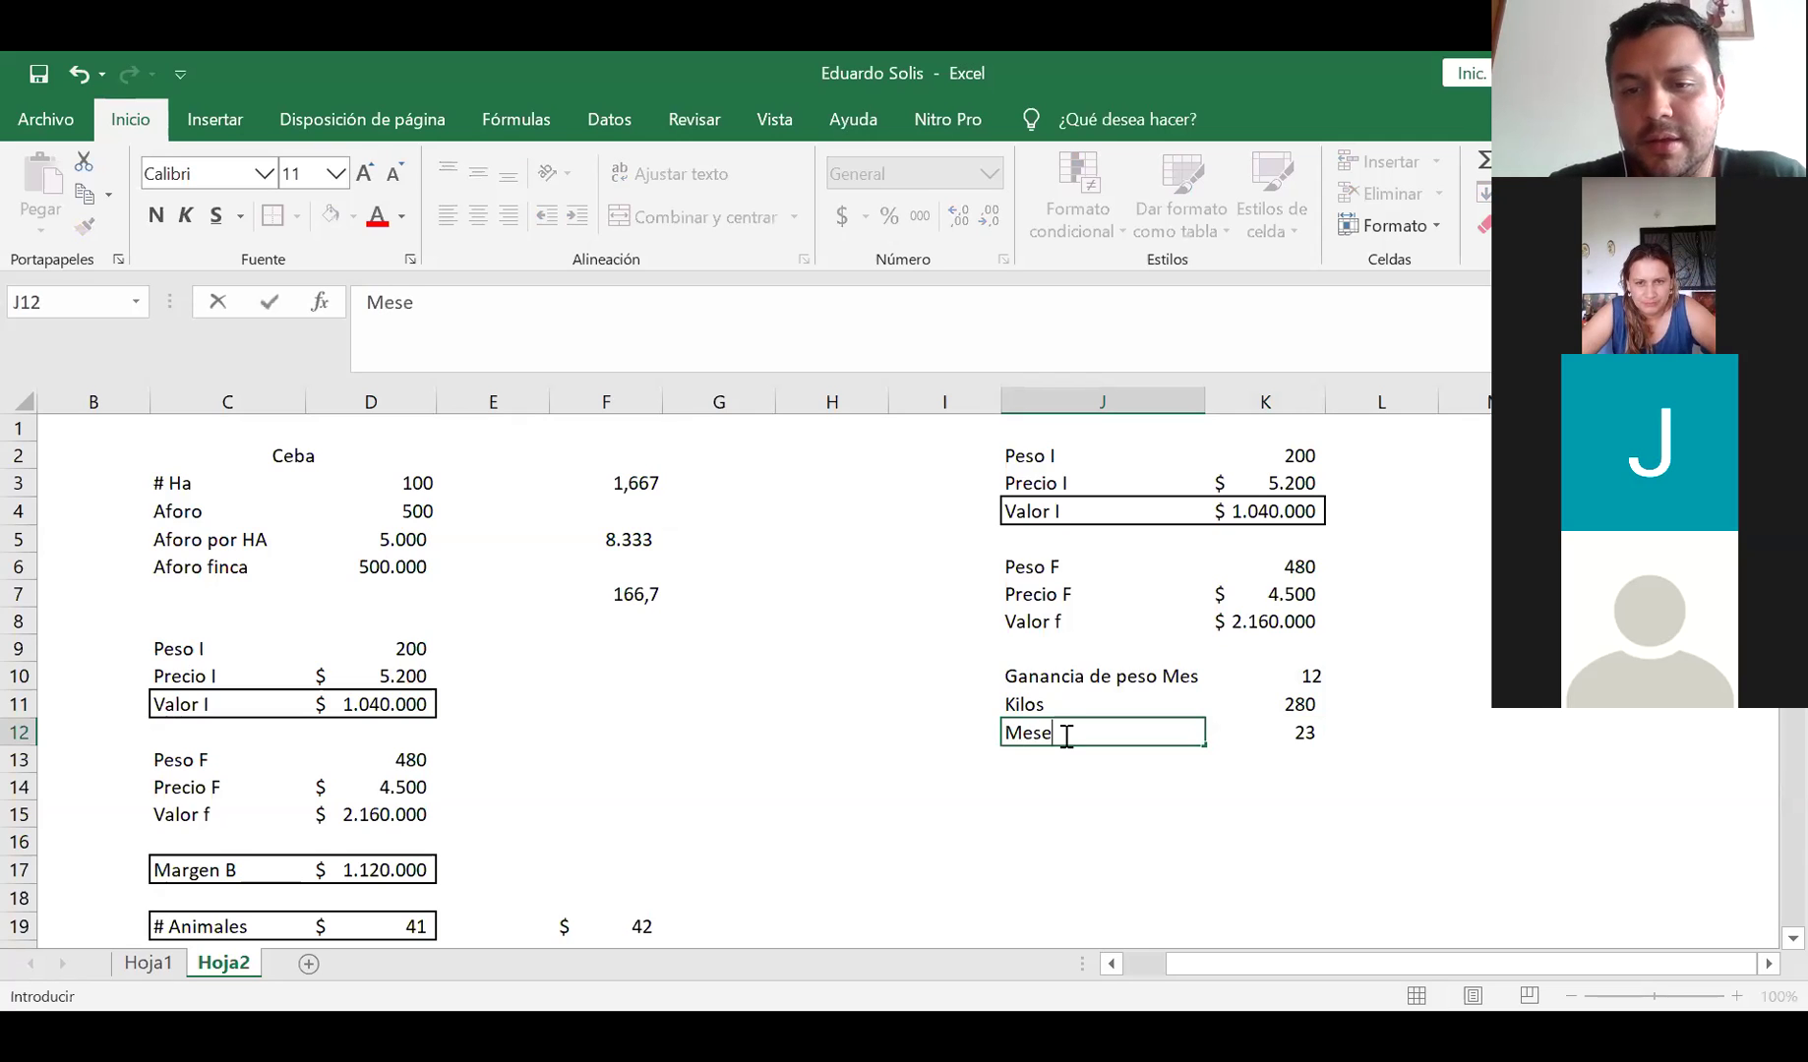
{"action": "type", "text": "s de ciclo"}
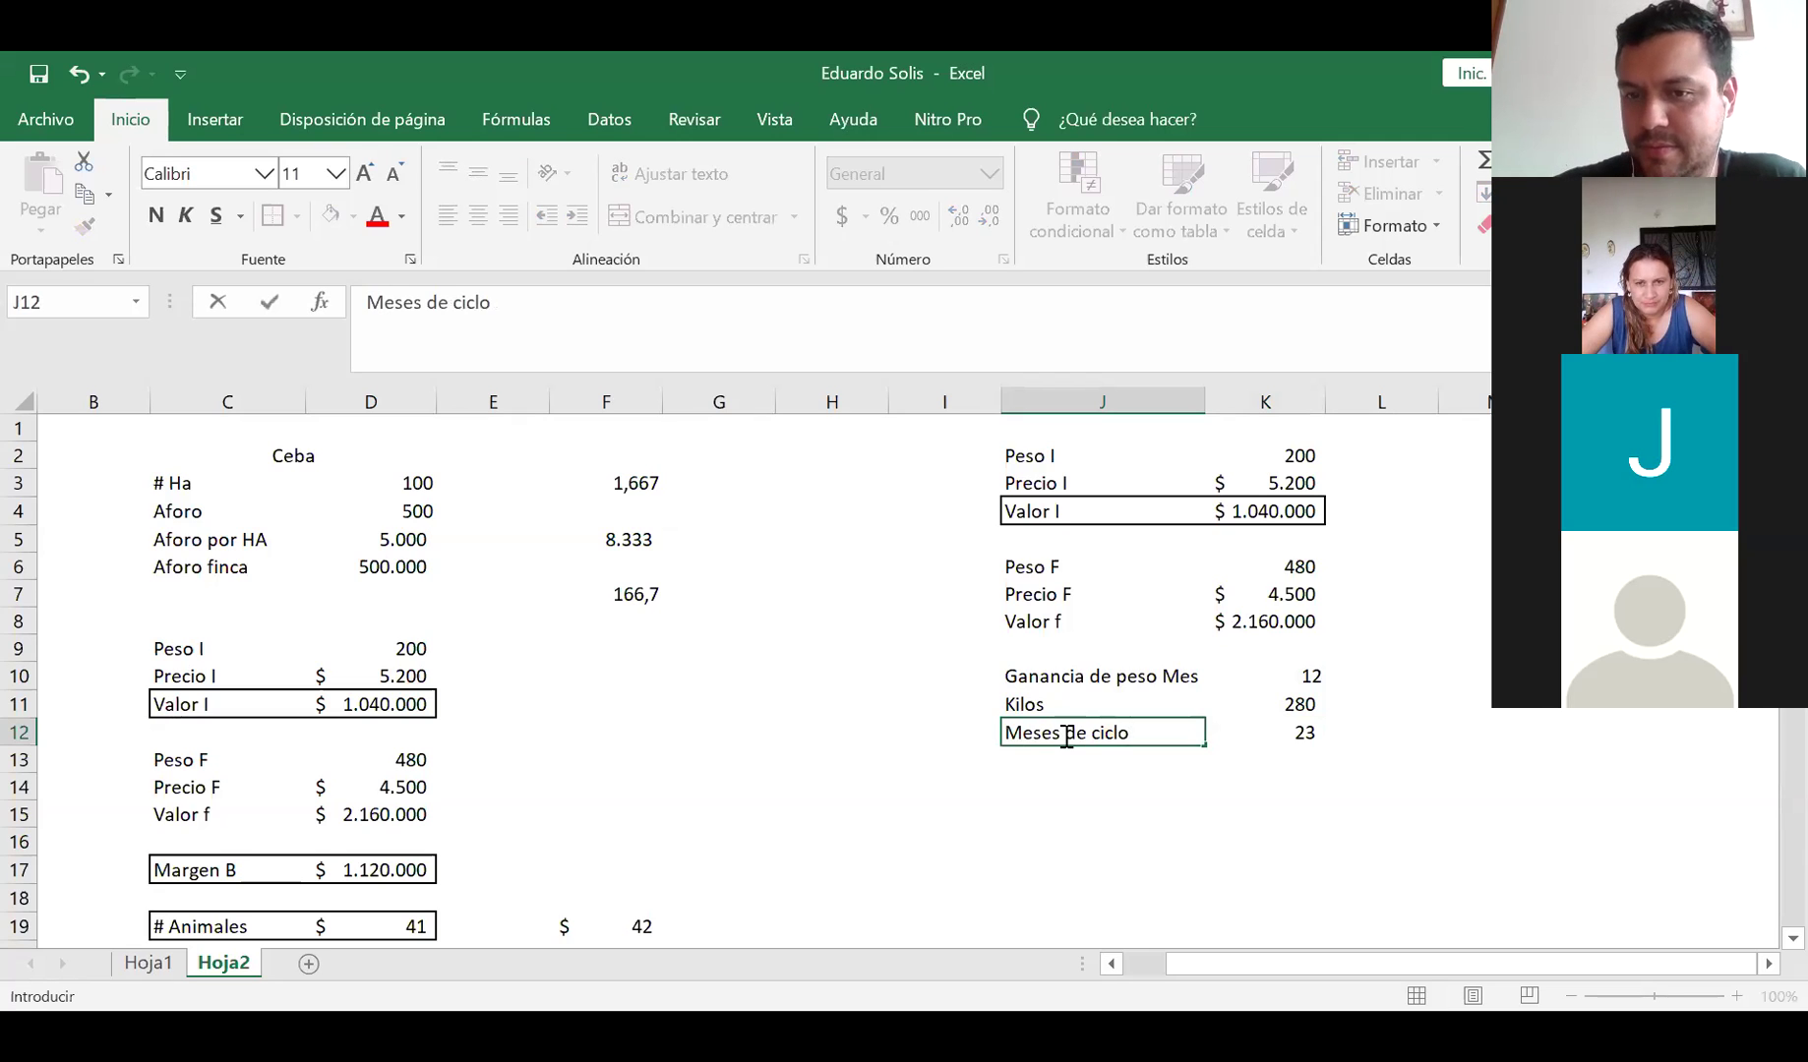
{"action": "key", "text": "Return"}
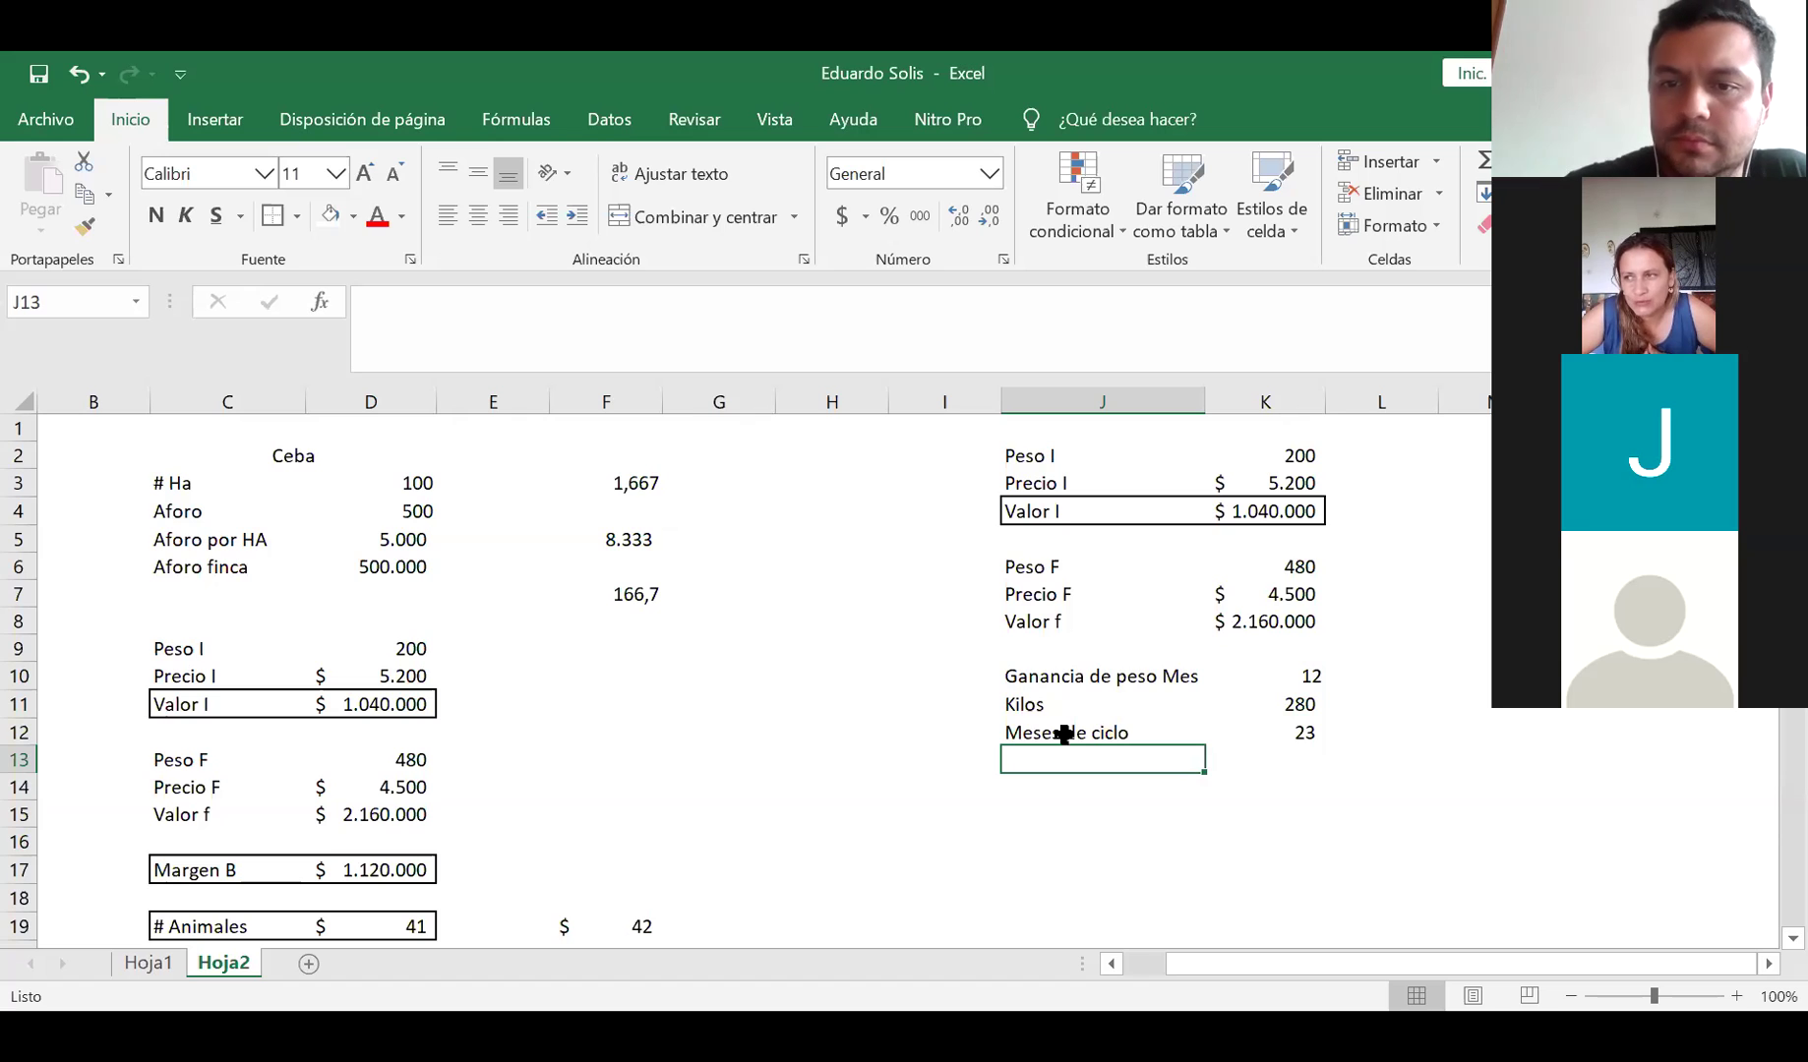
Outline the blocks J10:K12, J6:K8 and J2:K4 with borders, and also the Valor f row J8:K8
{"action": "left_click", "coordinate": [1023, 678]}
{"action": "left_click_drag", "start_coordinate": [1023, 677], "coordinate": [1287, 716]}
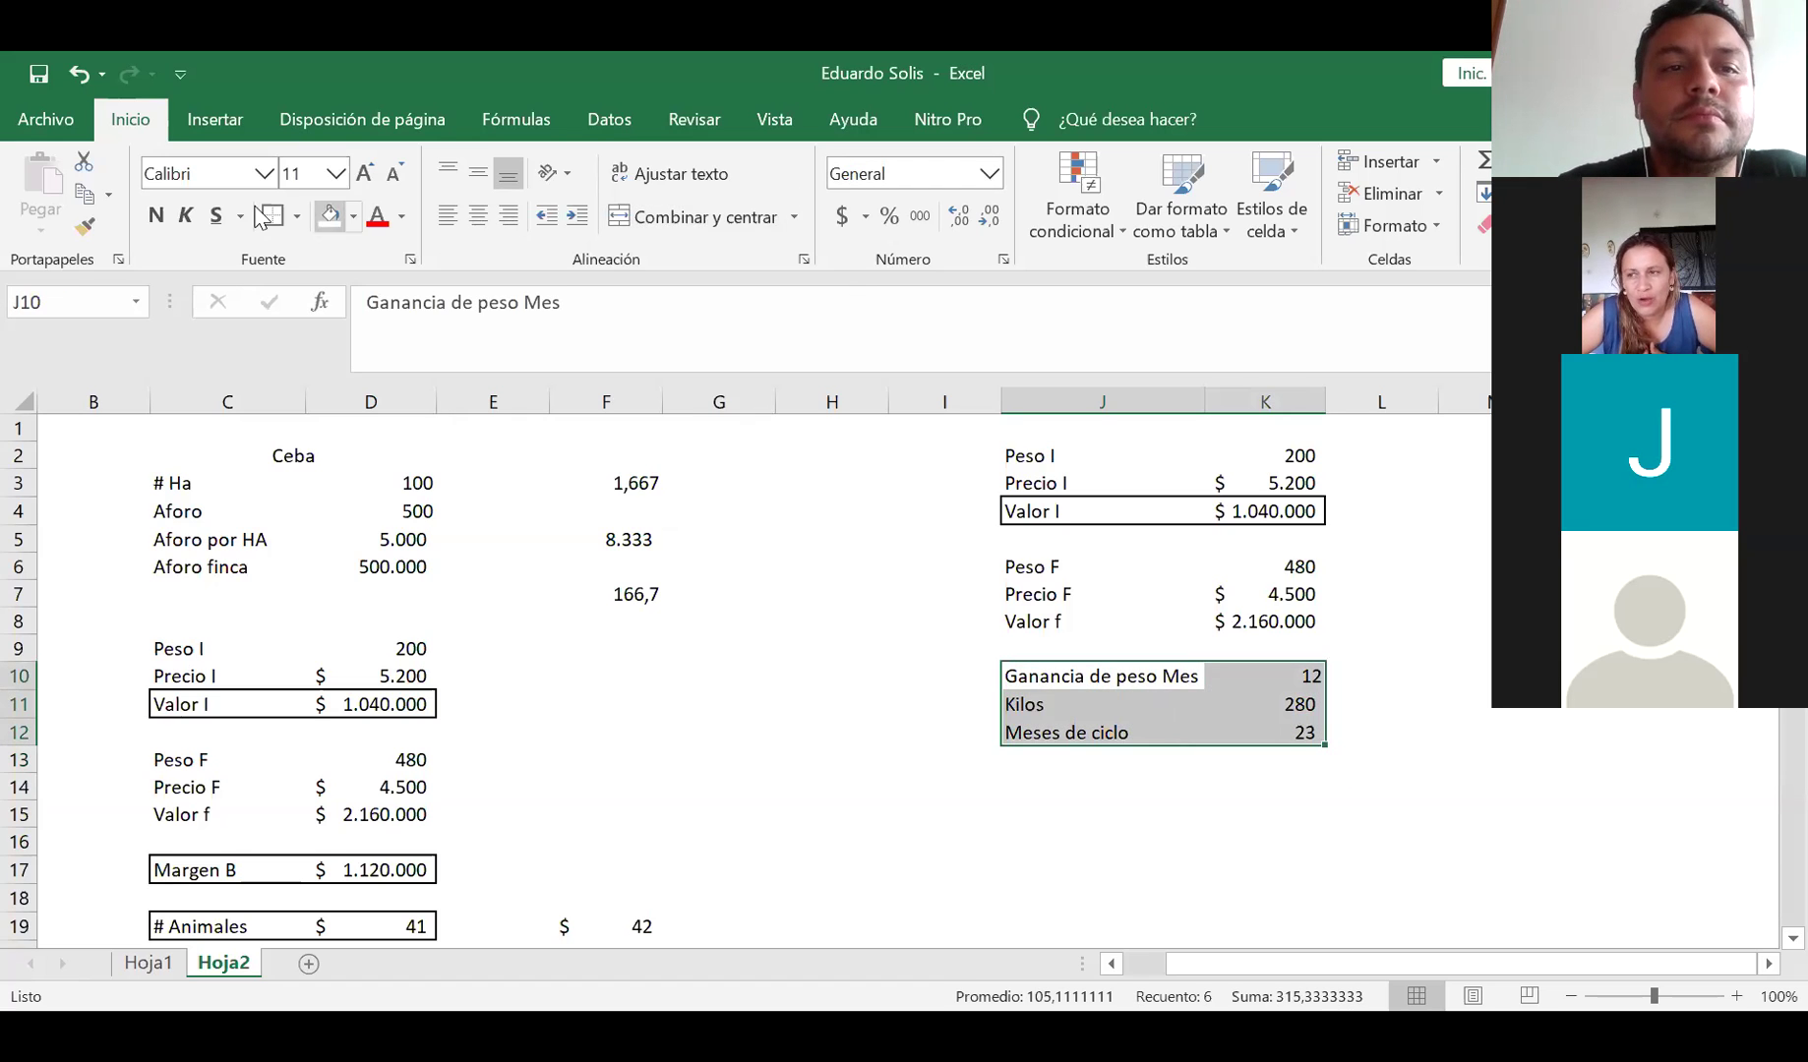
{"action": "left_click_drag", "start_coordinate": [1038, 580], "coordinate": [1220, 622]}
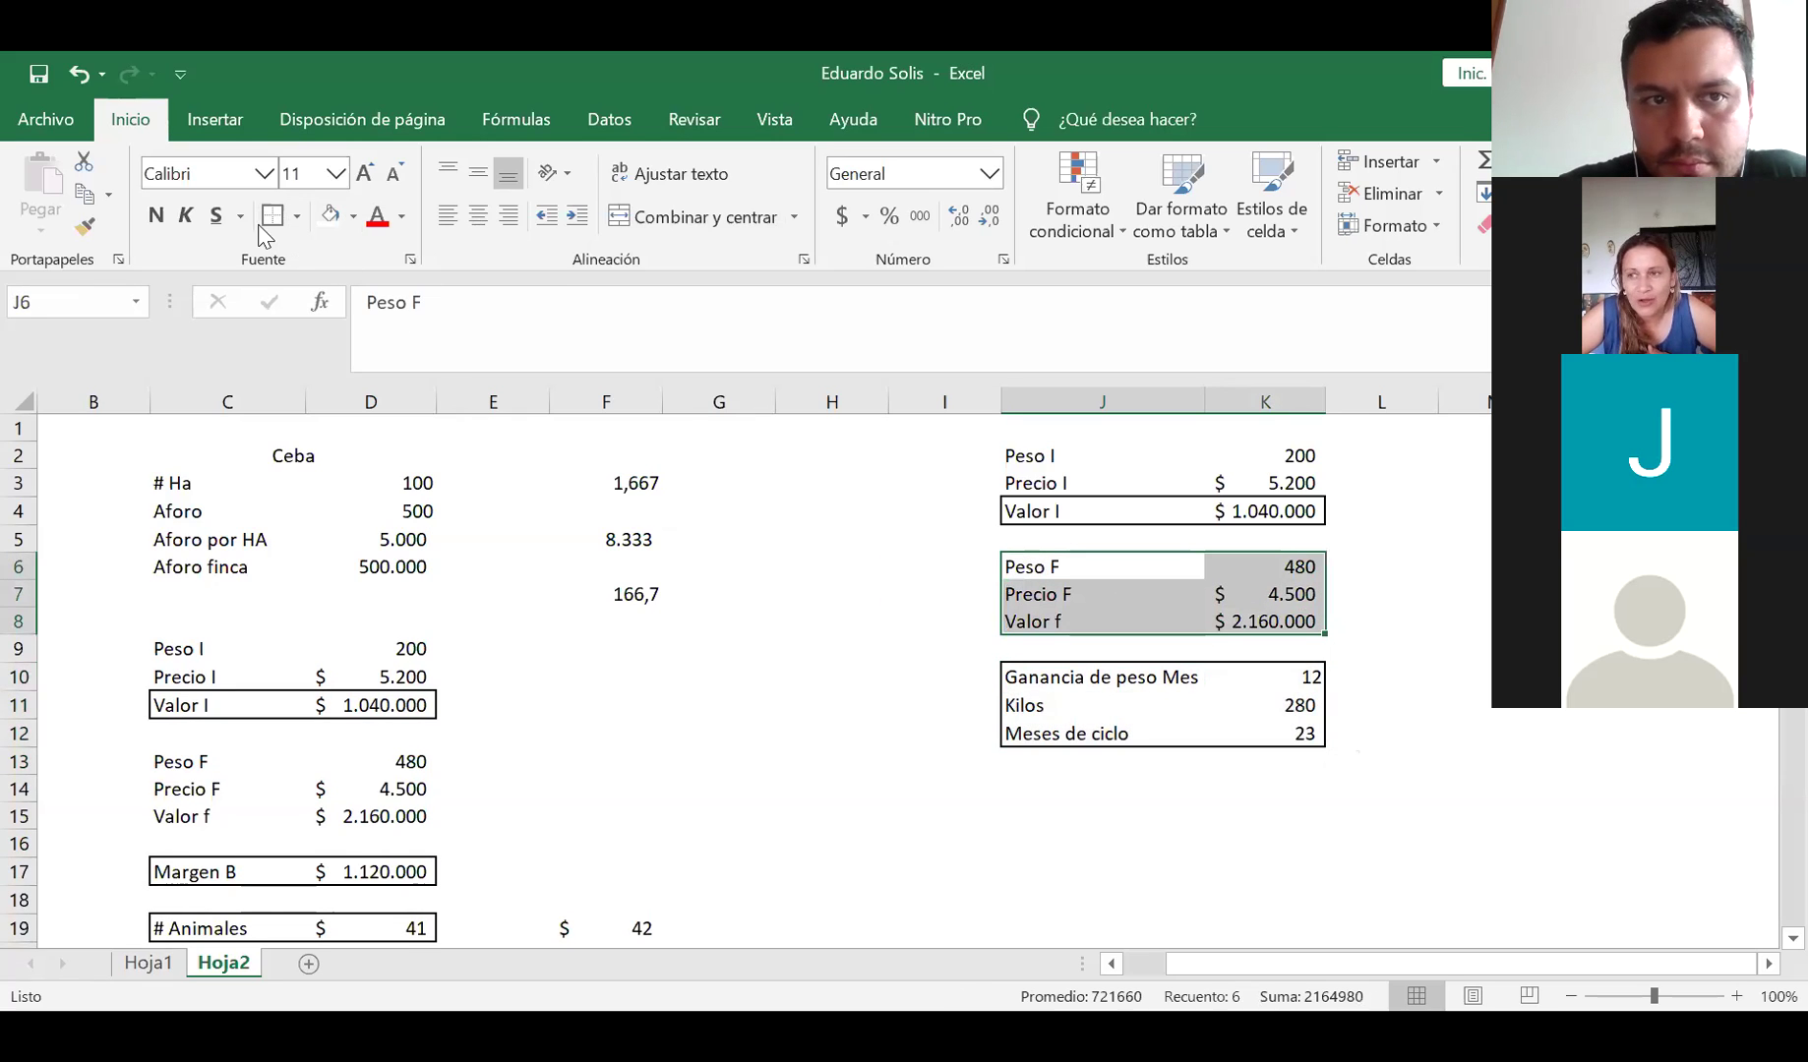
{"action": "left_click_drag", "start_coordinate": [1023, 456], "coordinate": [1269, 511]}
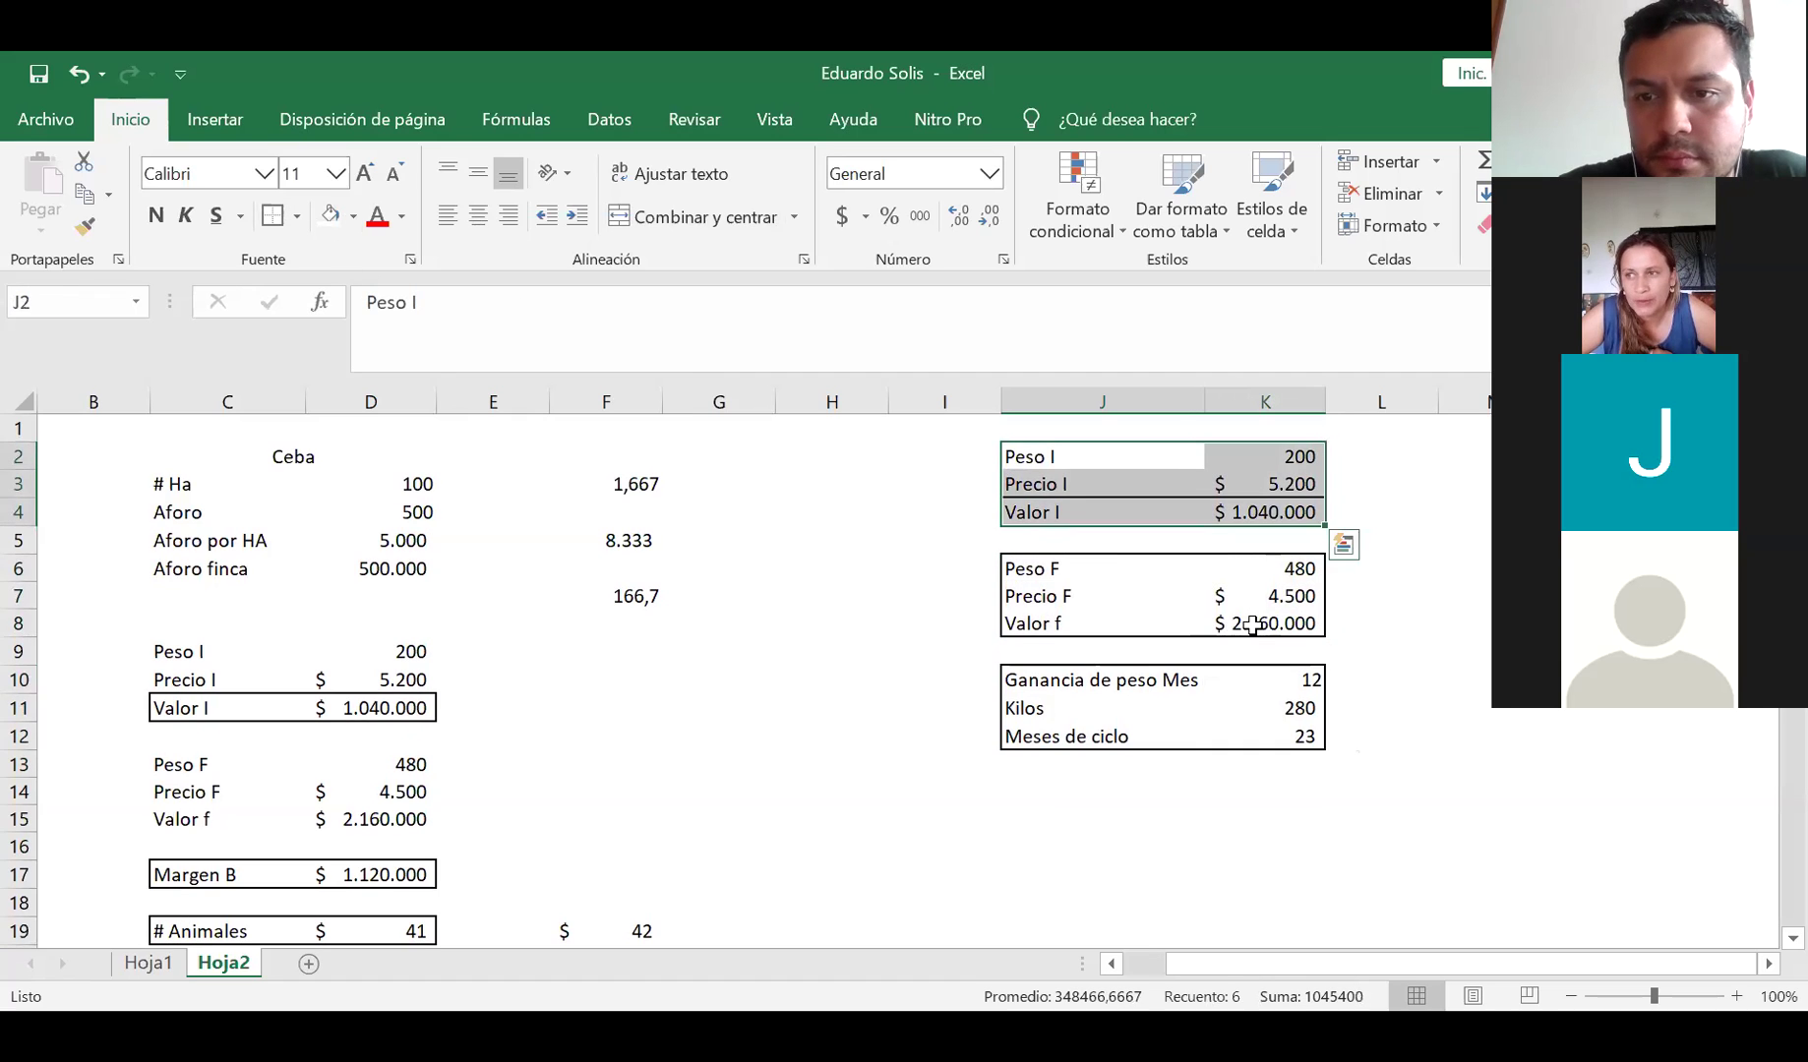
{"action": "left_click_drag", "start_coordinate": [1263, 624], "coordinate": [1132, 622]}
{"action": "left_click", "coordinate": [273, 211]}
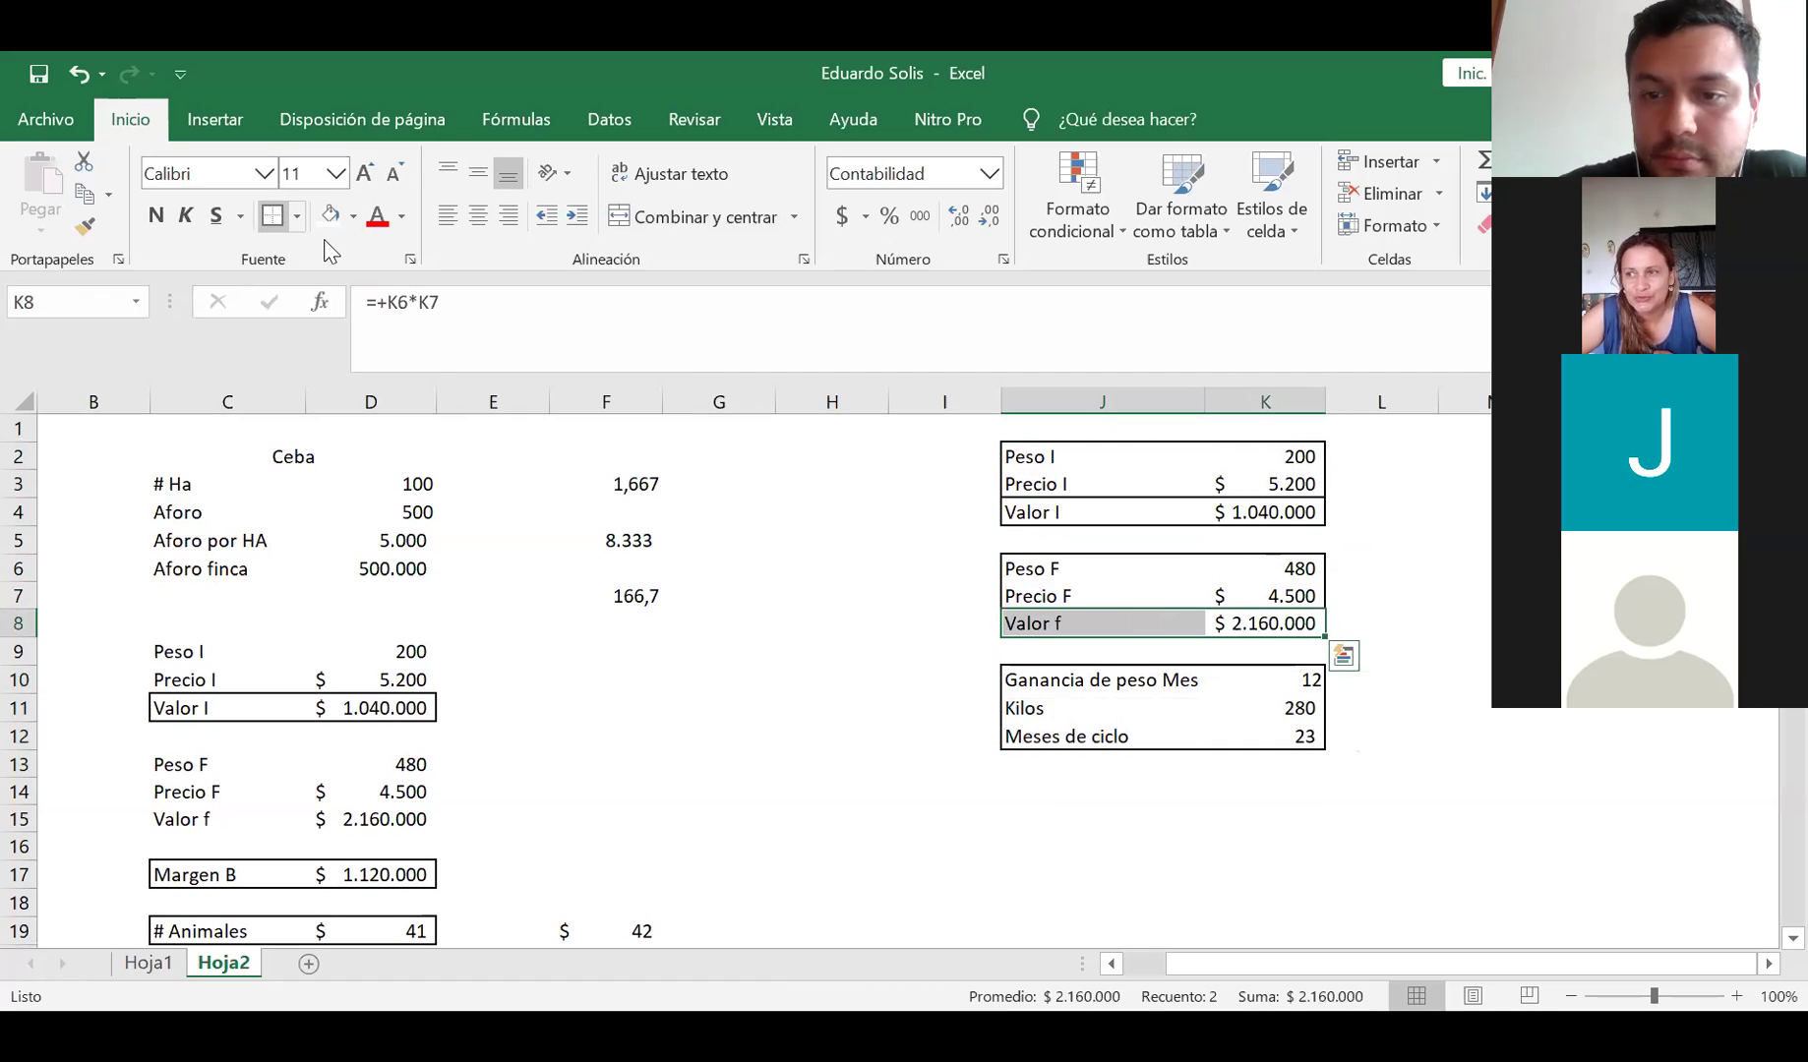
Color the Meses de ciclo row J12:K12 in red font and outline it with a border
{"action": "left_click", "coordinate": [1031, 792]}
{"action": "left_click_drag", "start_coordinate": [1036, 733], "coordinate": [1269, 738]}
{"action": "left_click", "coordinate": [988, 759]}
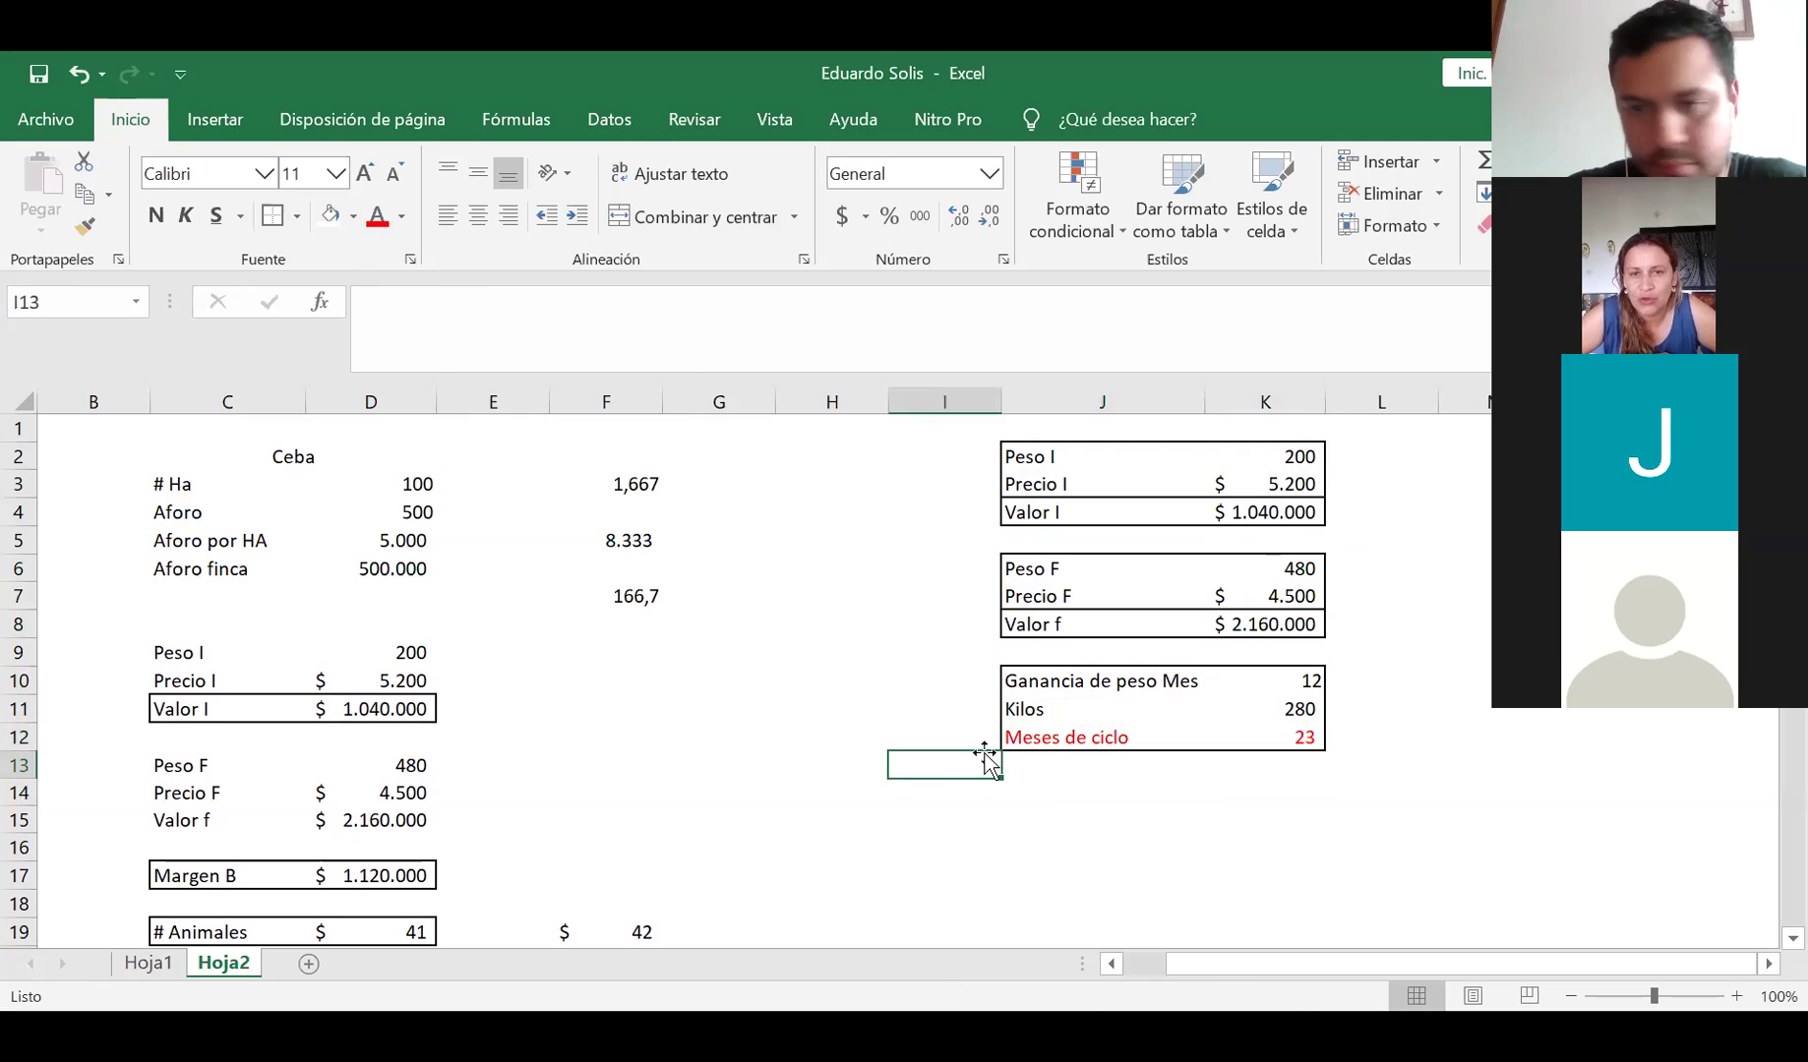
{"action": "left_click_drag", "start_coordinate": [1009, 735], "coordinate": [1260, 738]}
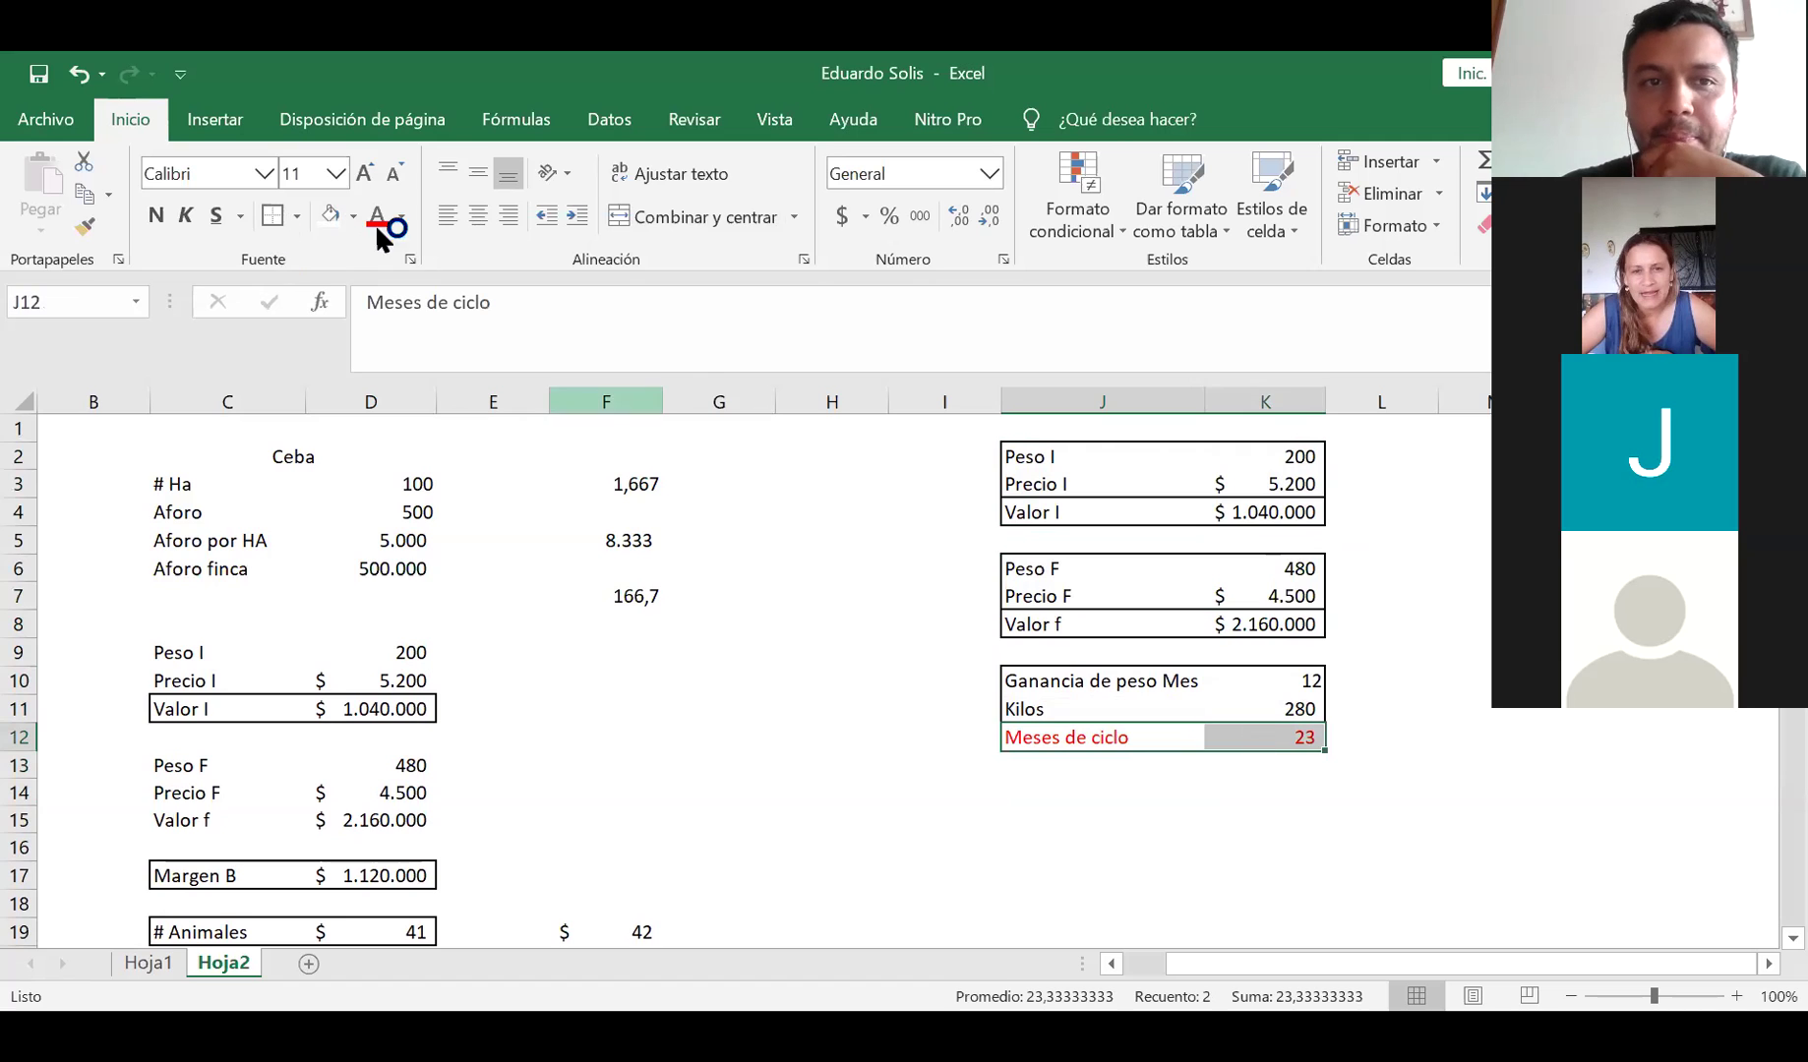
{"action": "left_click", "coordinate": [273, 218]}
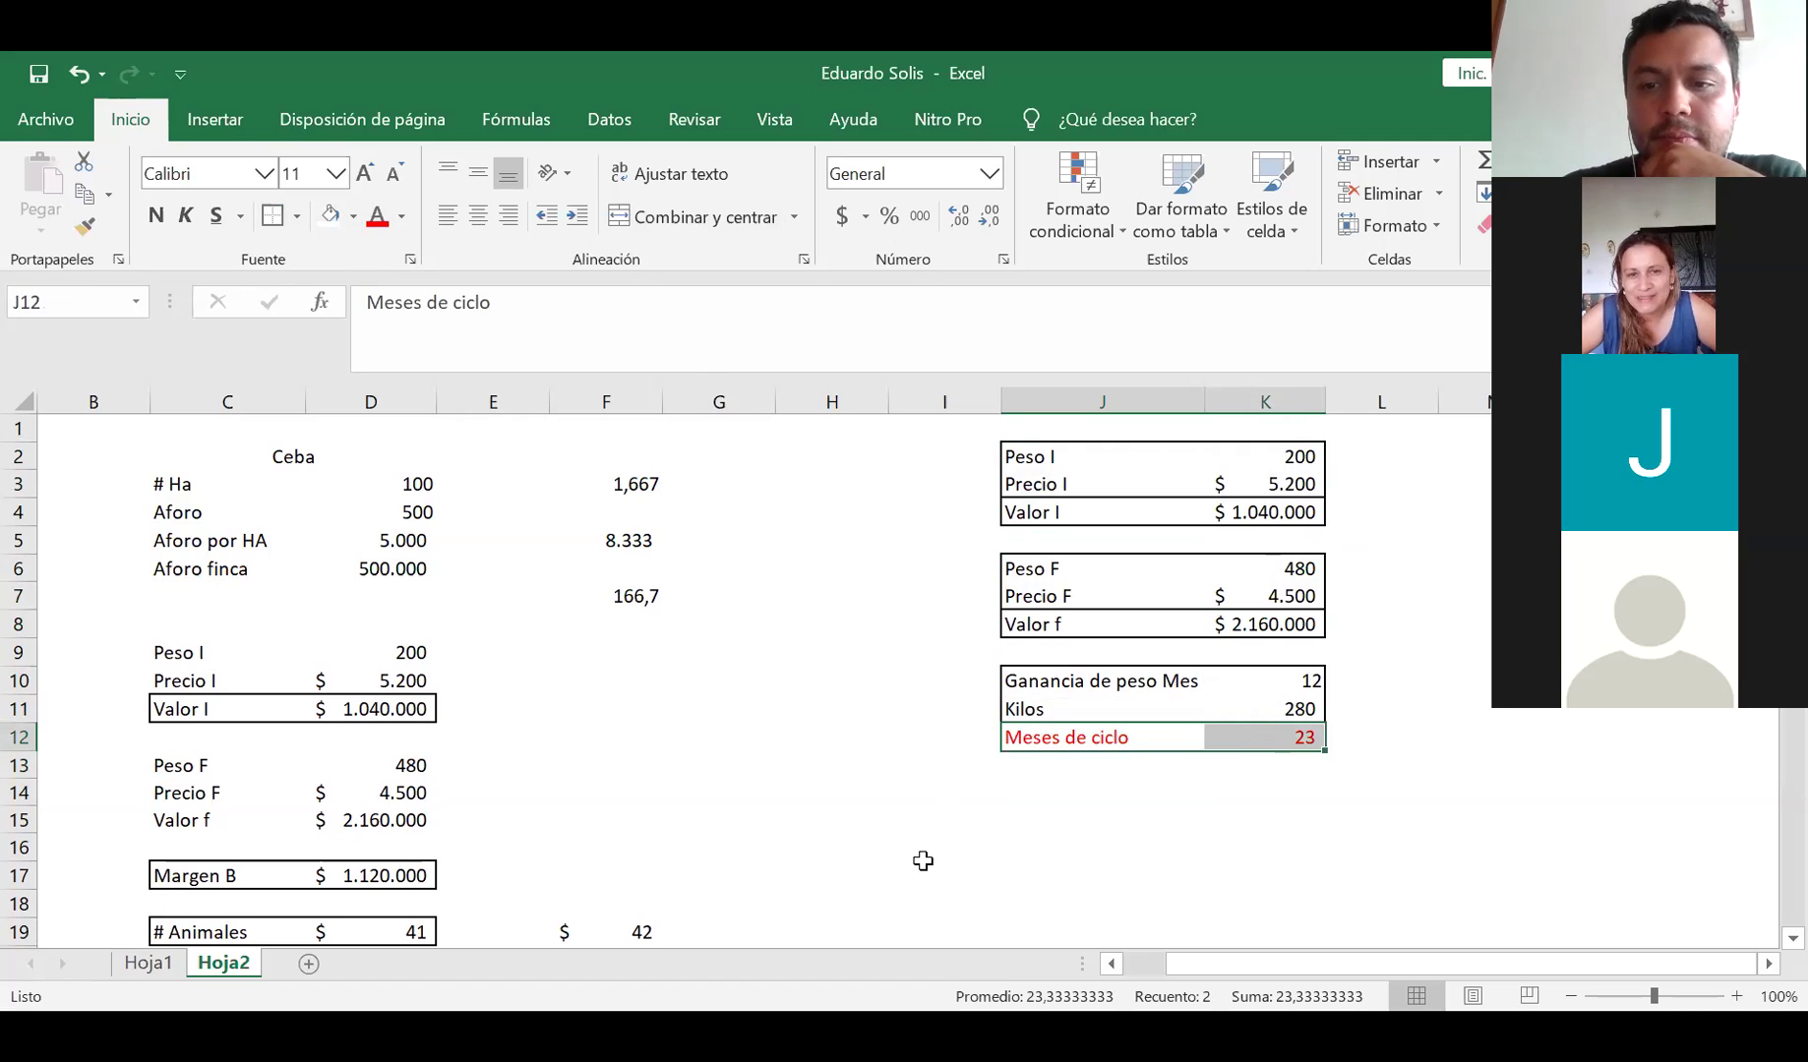
{"action": "left_click", "coordinate": [897, 775]}
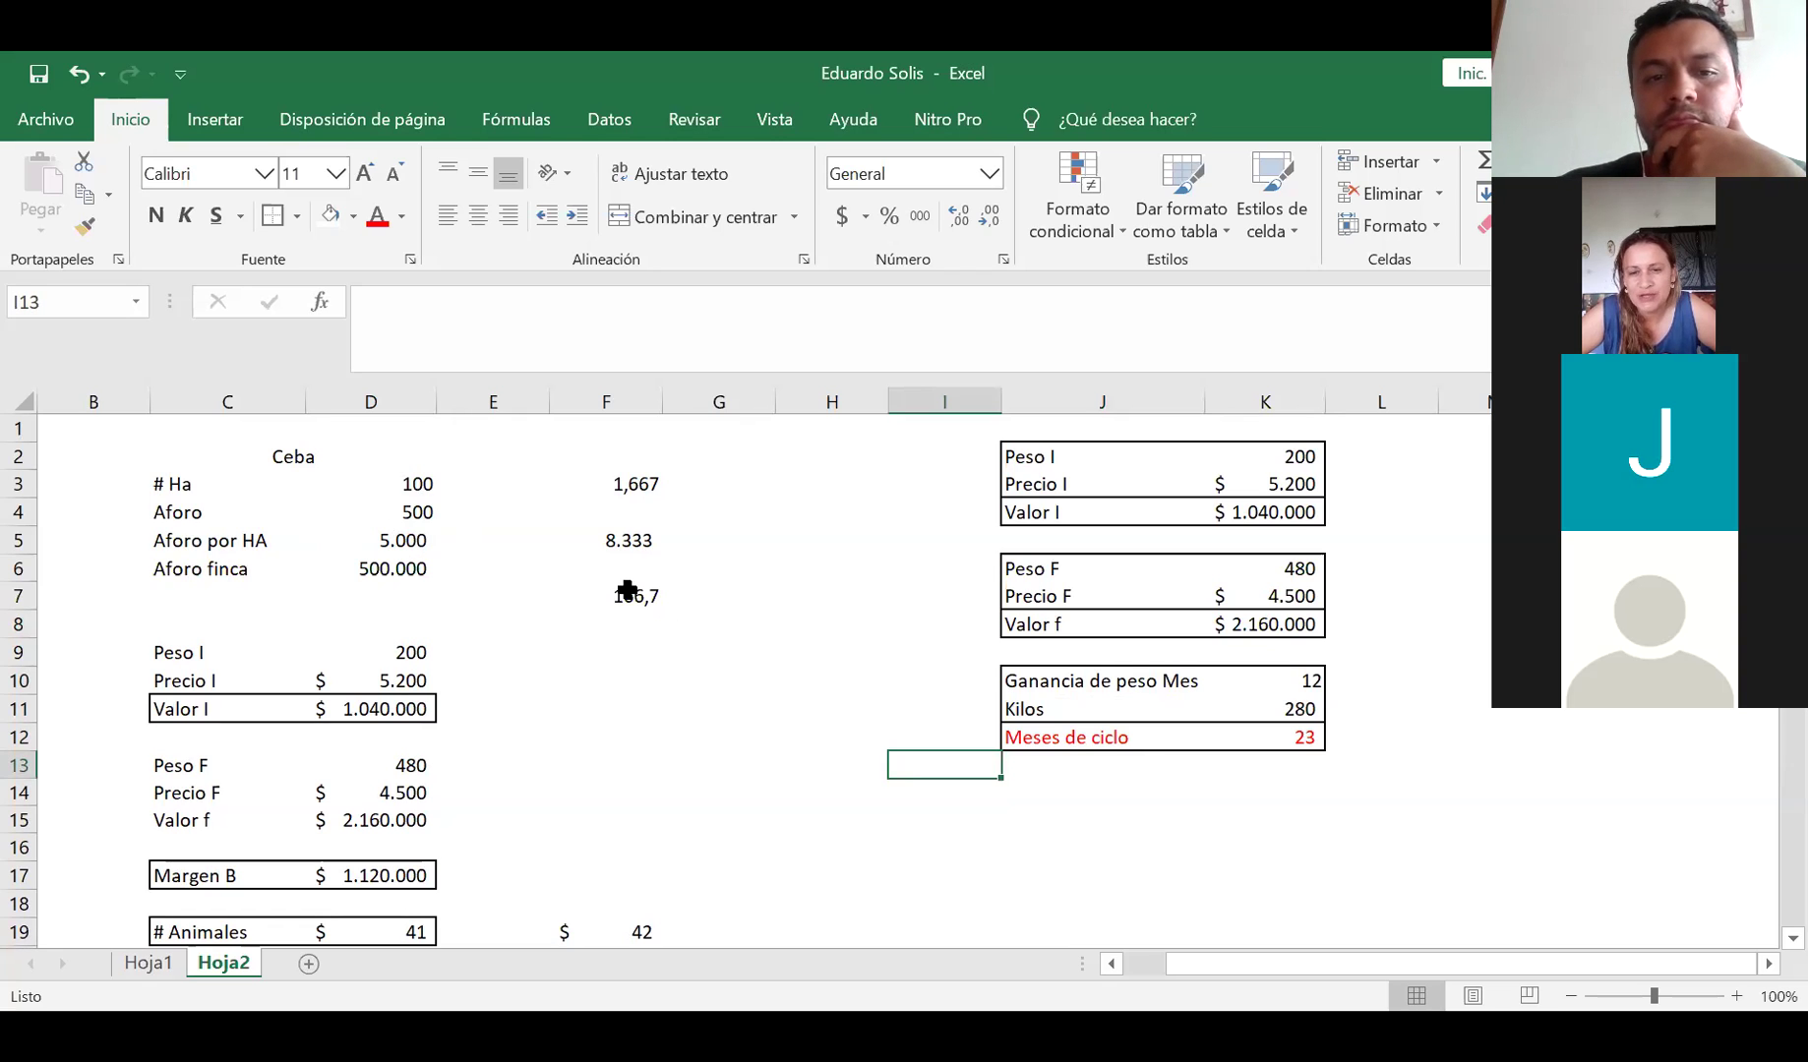
Label E7 "Capacidad De carga" and fit column E to its contents
{"action": "left_click", "coordinate": [482, 597]}
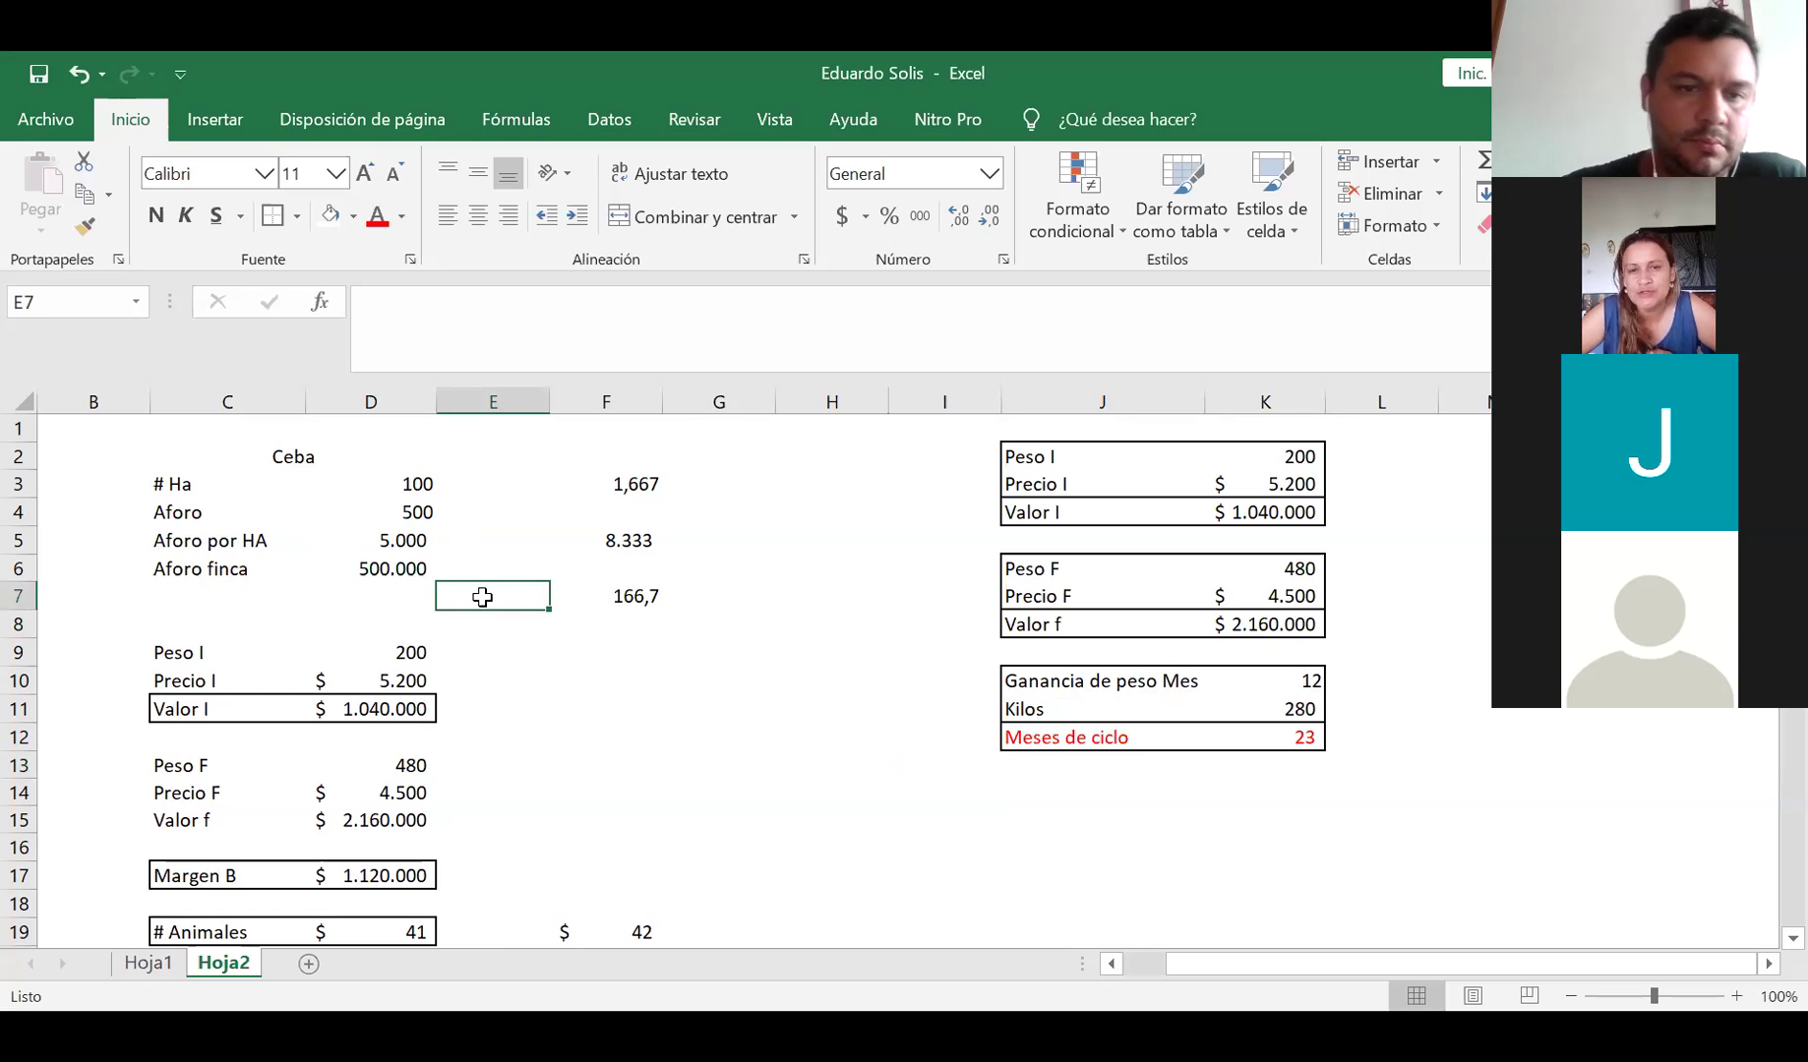
{"action": "type", "text": "Capacidad De carga"}
{"action": "key", "text": "Return"}
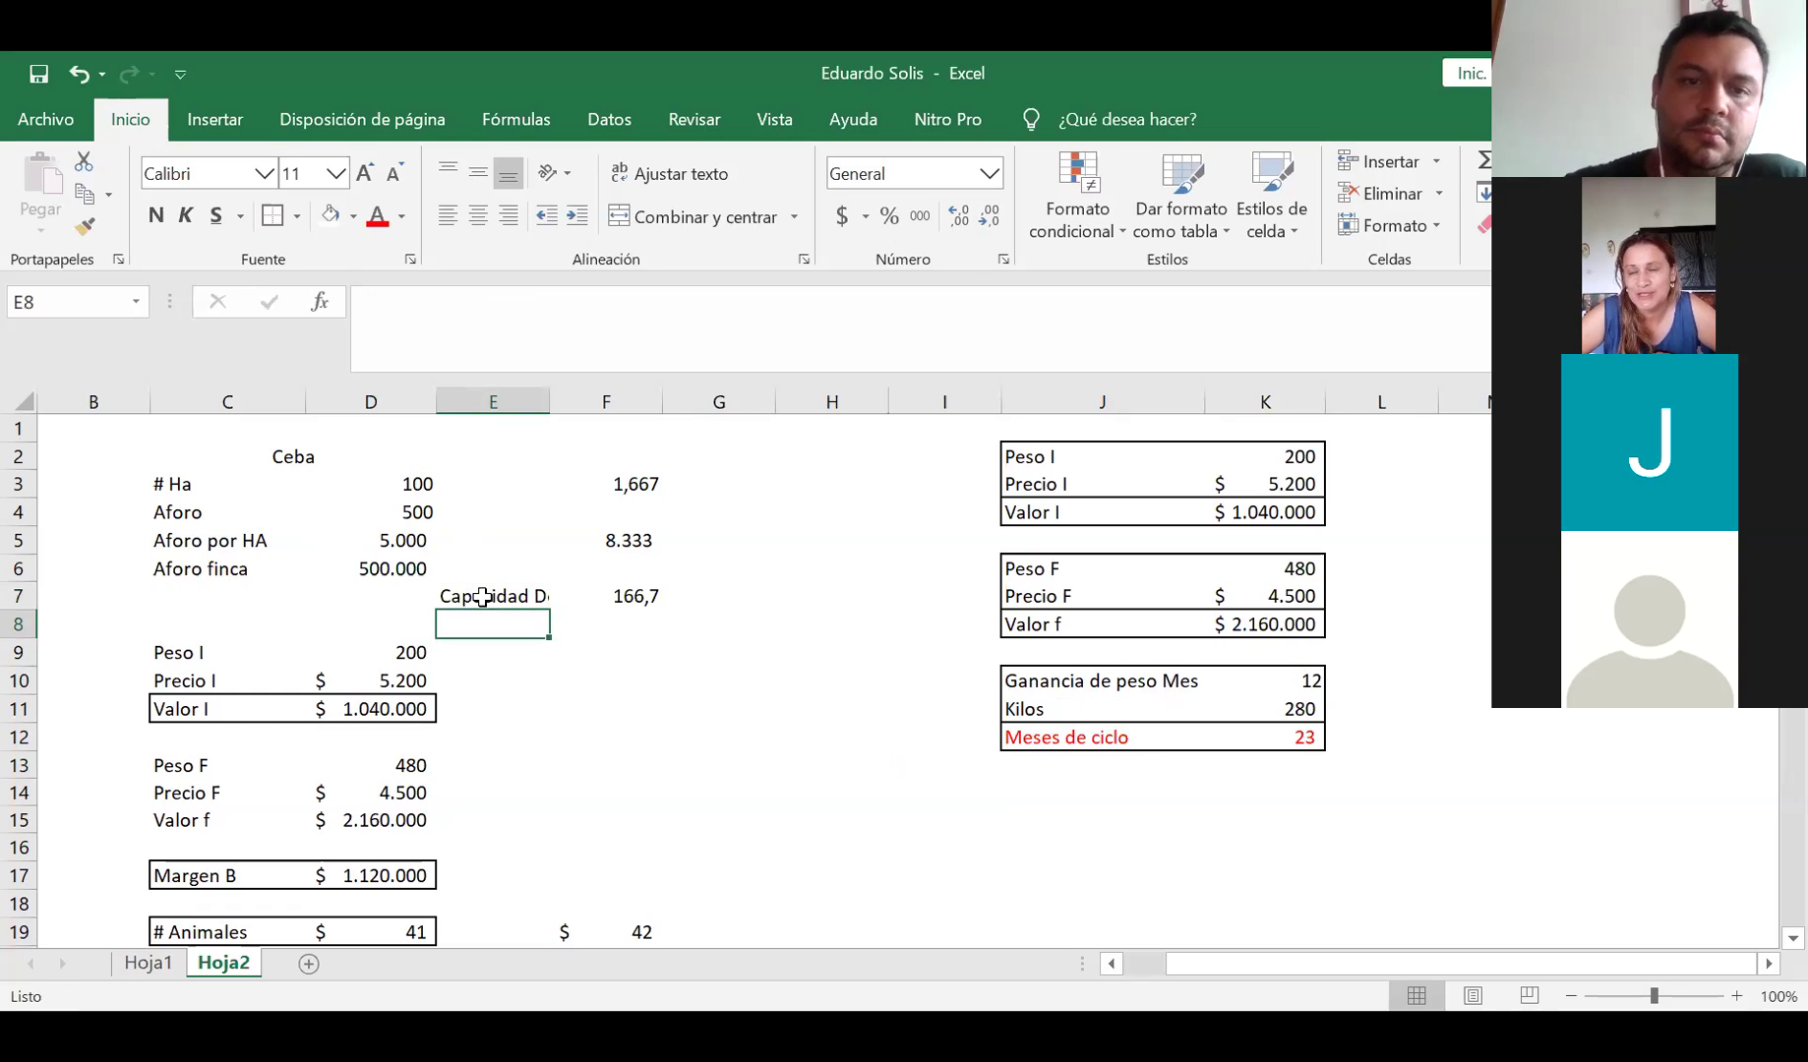
{"action": "double_click", "coordinate": [556, 403]}
Outline the Capacidad De carga label and its value in E7:F7 with a border
{"action": "left_click_drag", "start_coordinate": [528, 590], "coordinate": [679, 594]}
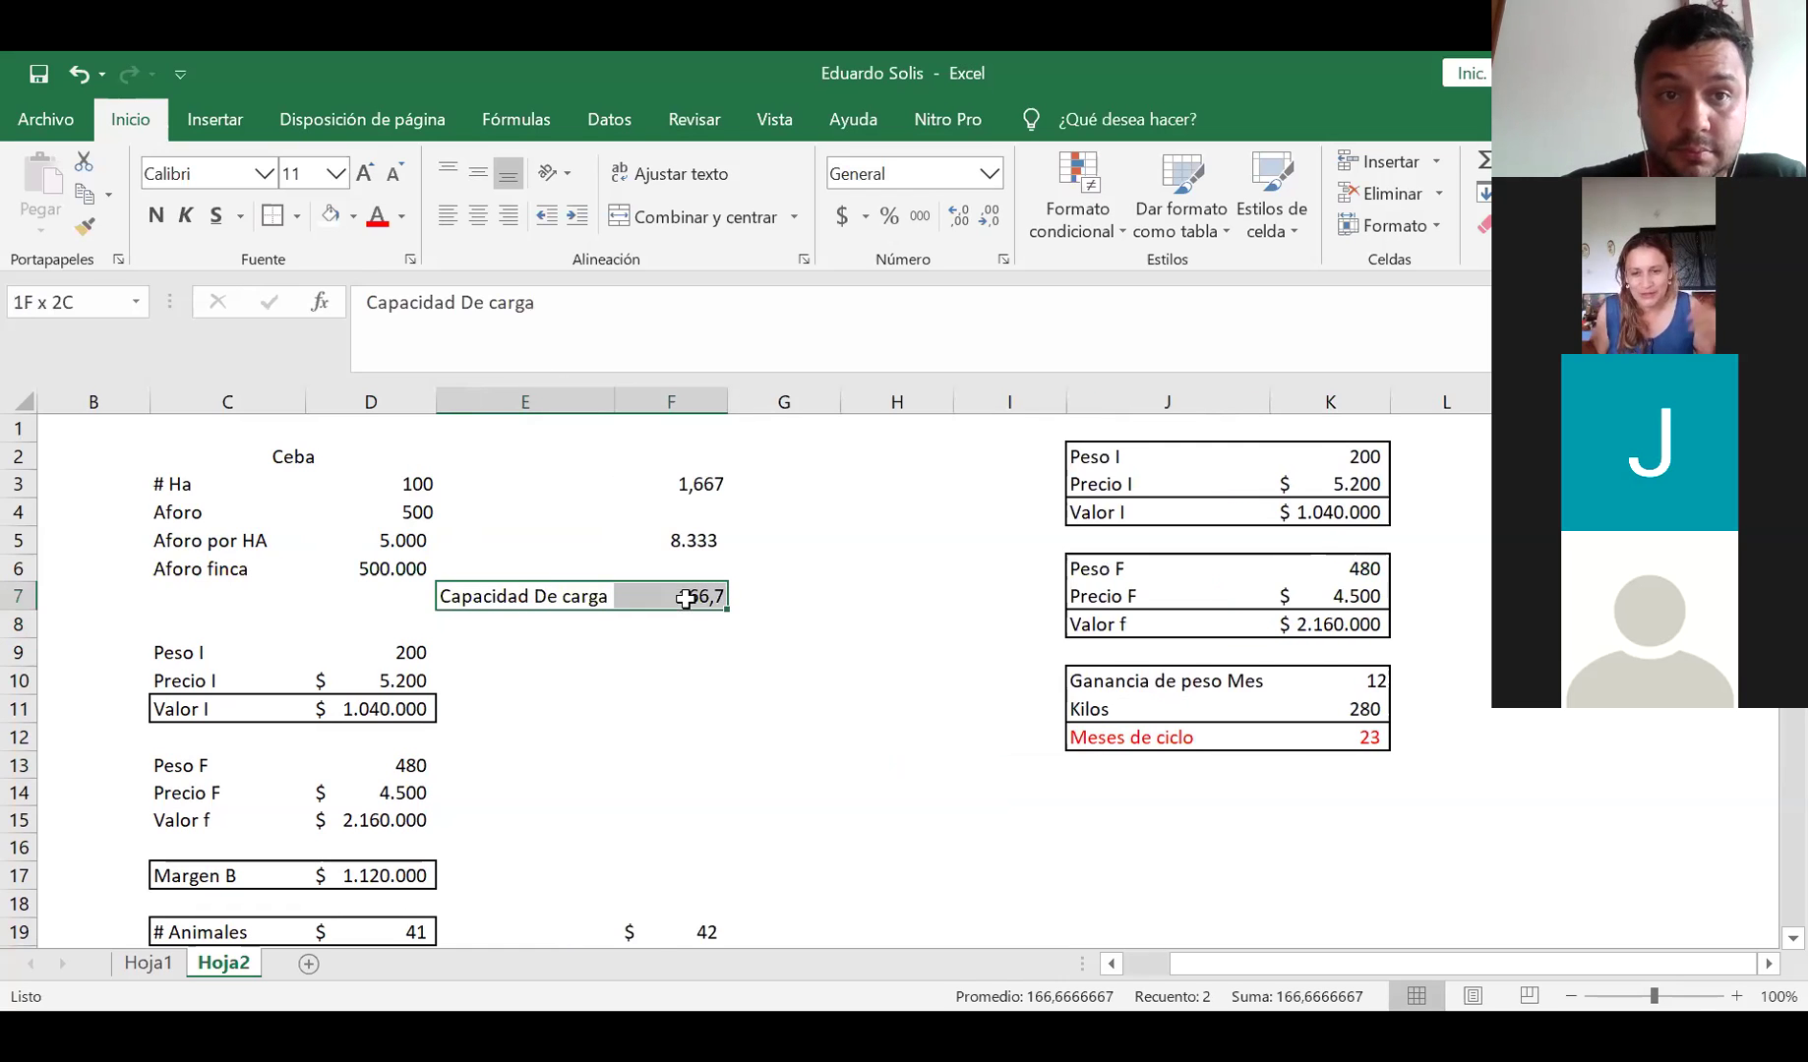
{"action": "left_click", "coordinate": [275, 222]}
{"action": "left_click", "coordinate": [568, 660]}
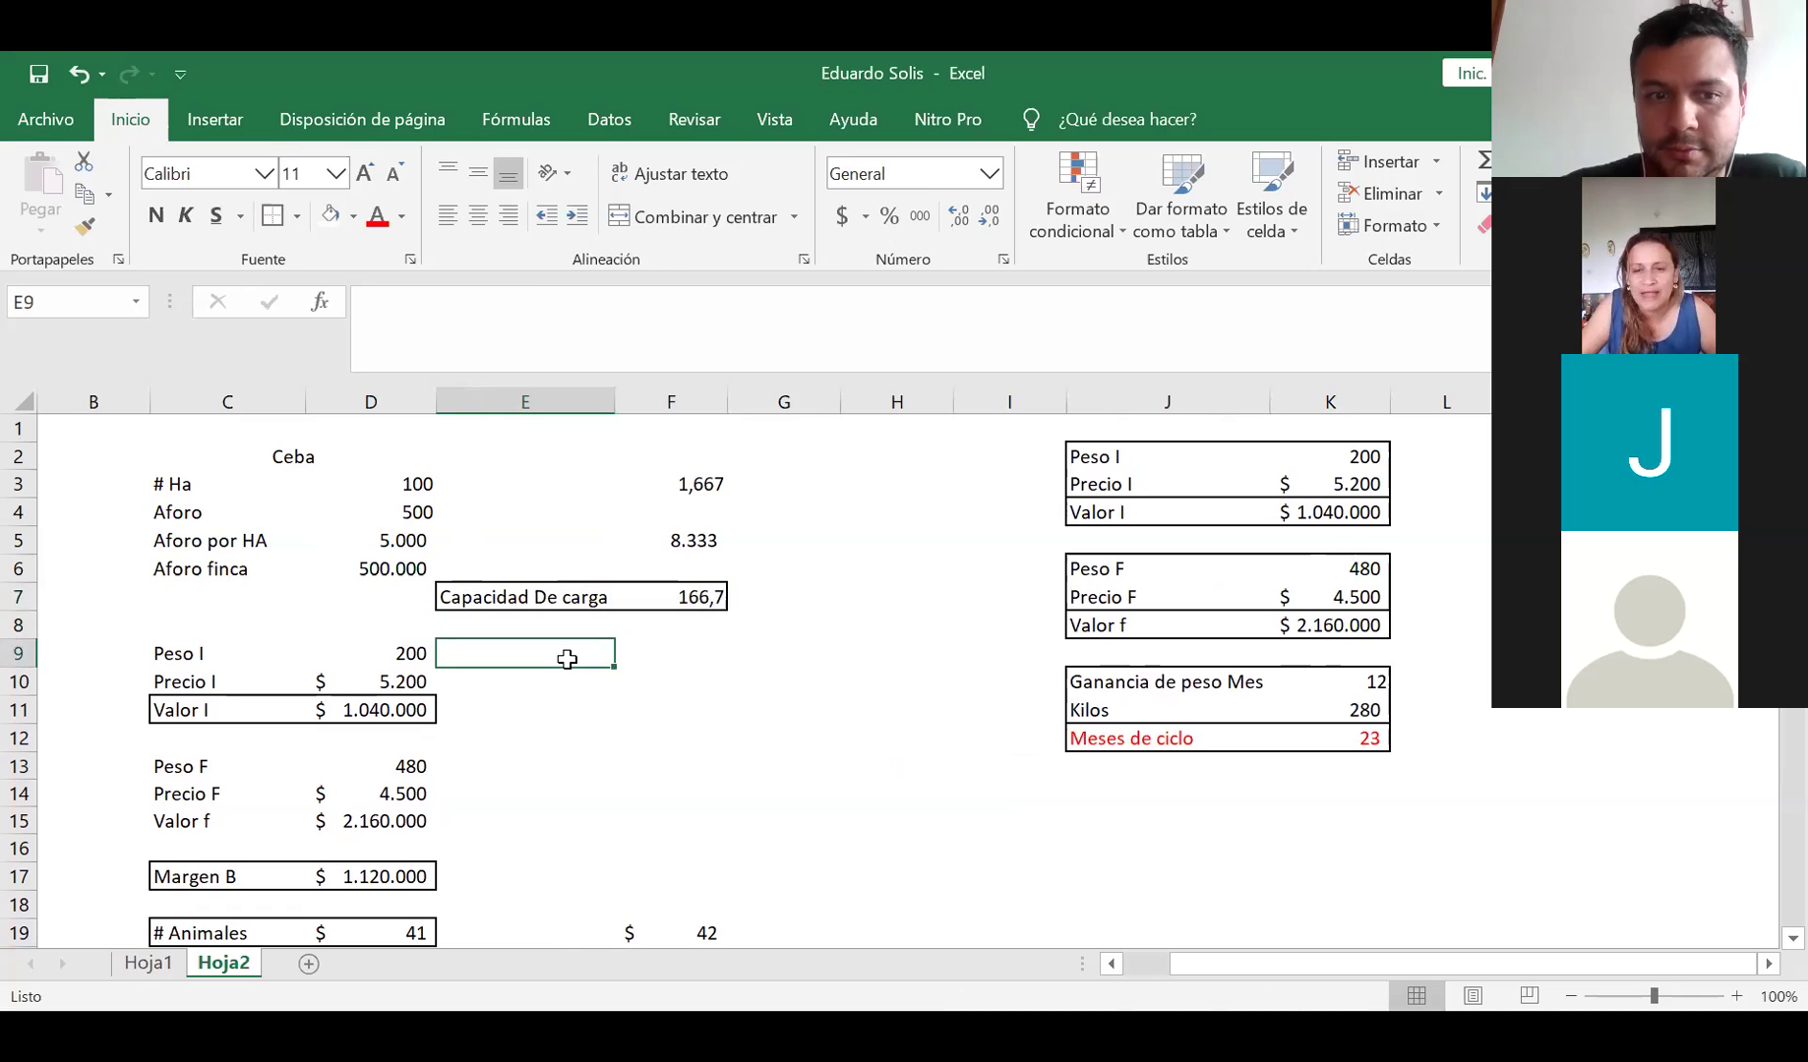
Outline the Peso I block C9:D11 and the Peso F block C13:D15 with borders, plus the Valor f row C15:D15
{"action": "scroll", "coordinate": [567, 660], "scroll_direction": "down", "scroll_amount": 1}
{"action": "scroll", "coordinate": [568, 660], "scroll_direction": "up", "scroll_amount": 1}
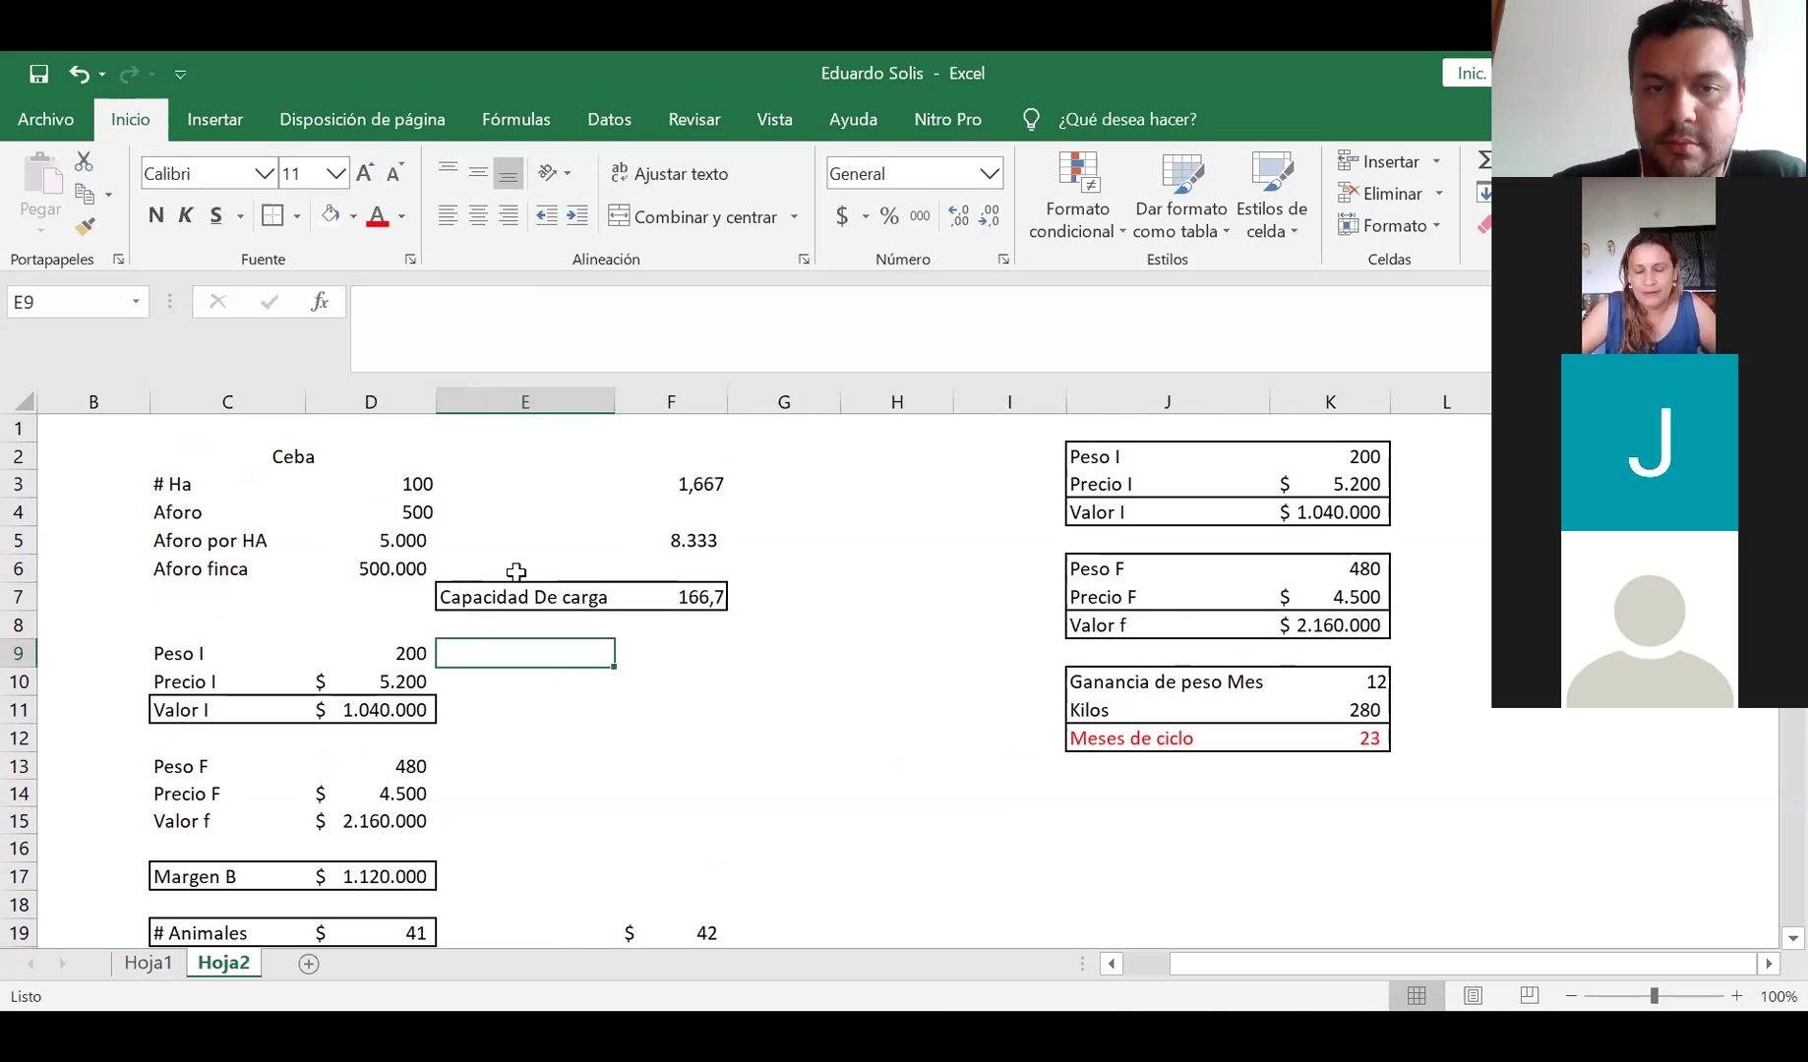
{"action": "left_click", "coordinate": [388, 511]}
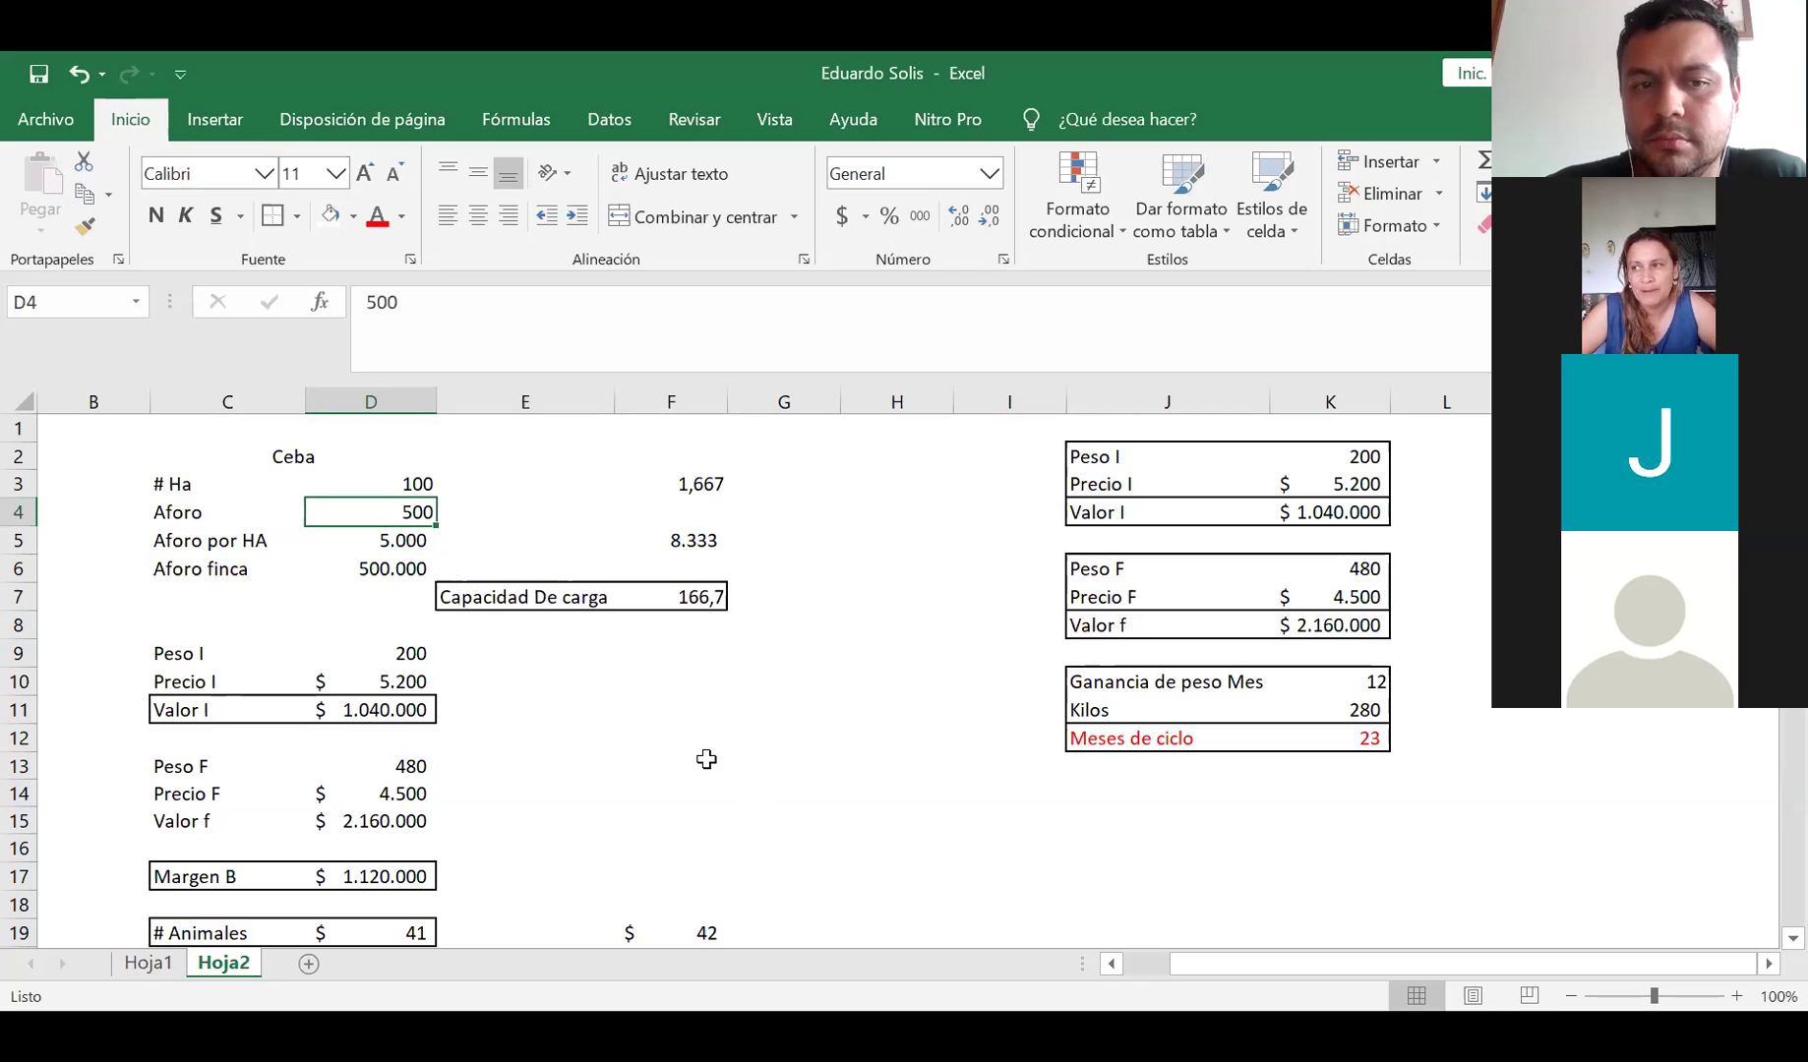
{"action": "left_click_drag", "start_coordinate": [187, 652], "coordinate": [356, 708]}
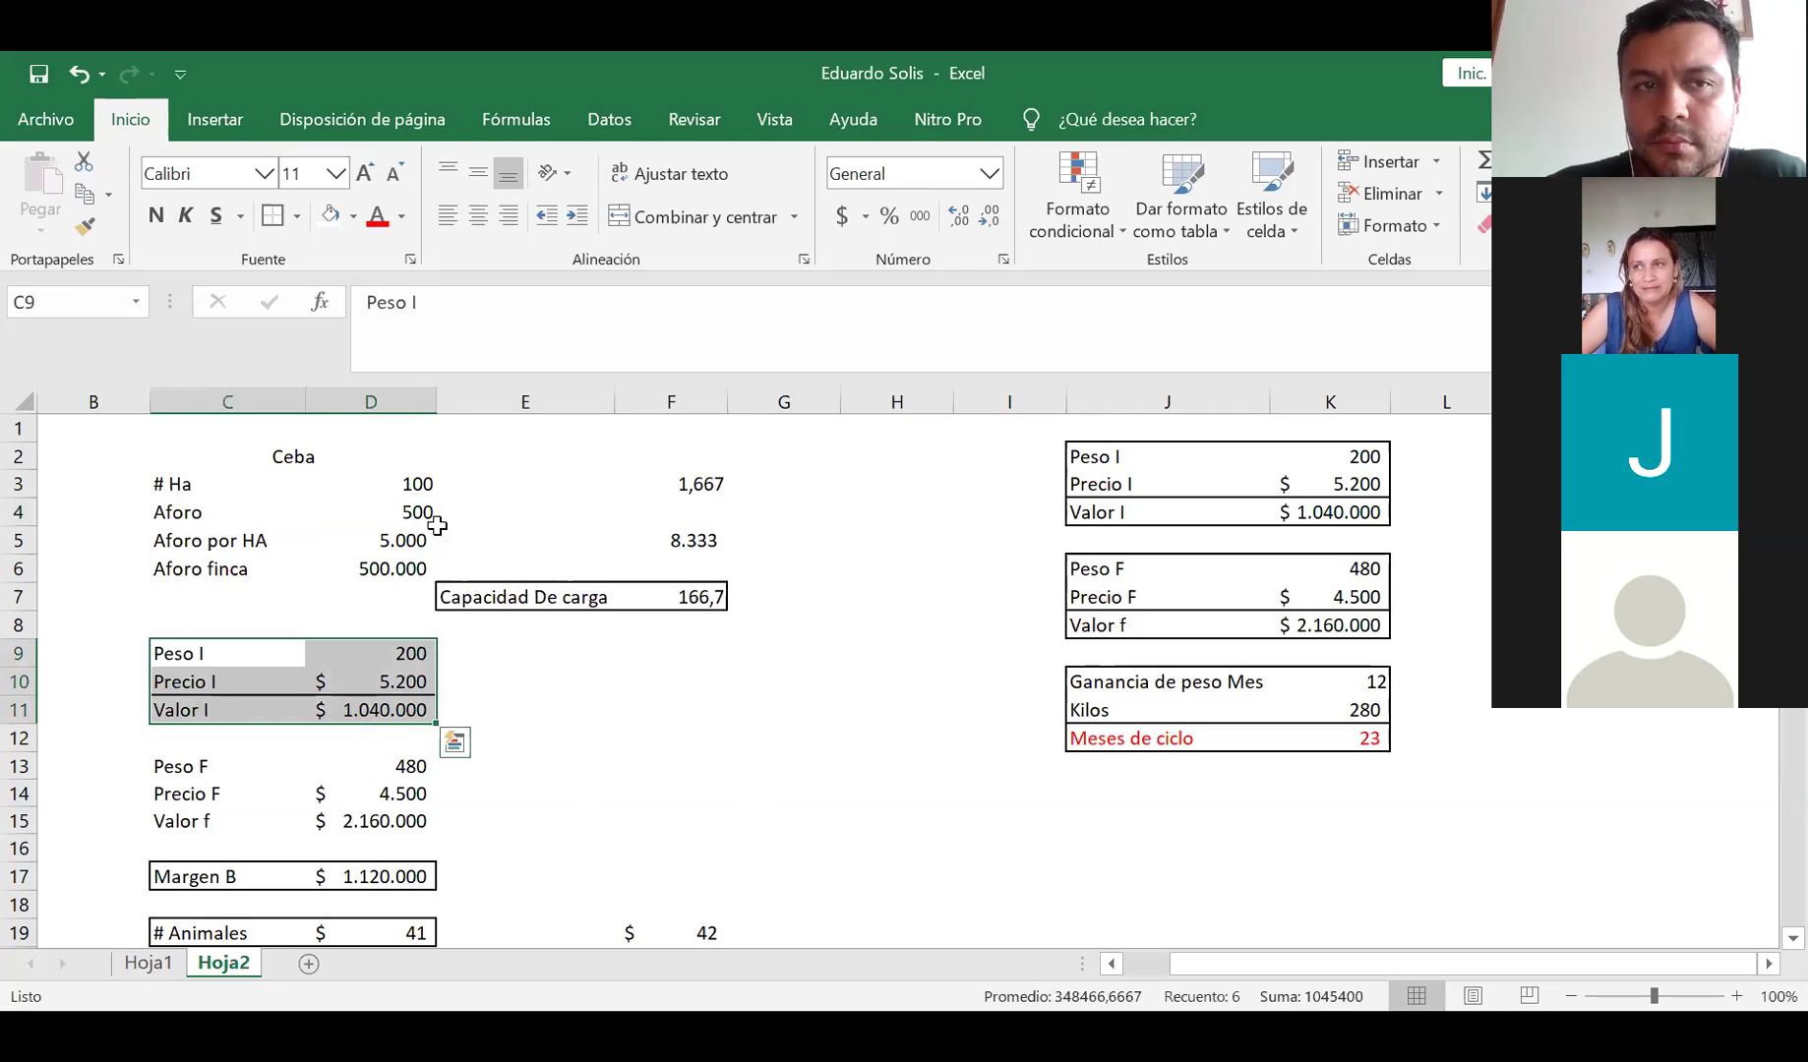
{"action": "left_click", "coordinate": [197, 768]}
{"action": "left_click", "coordinate": [414, 827], "text": "shift"}
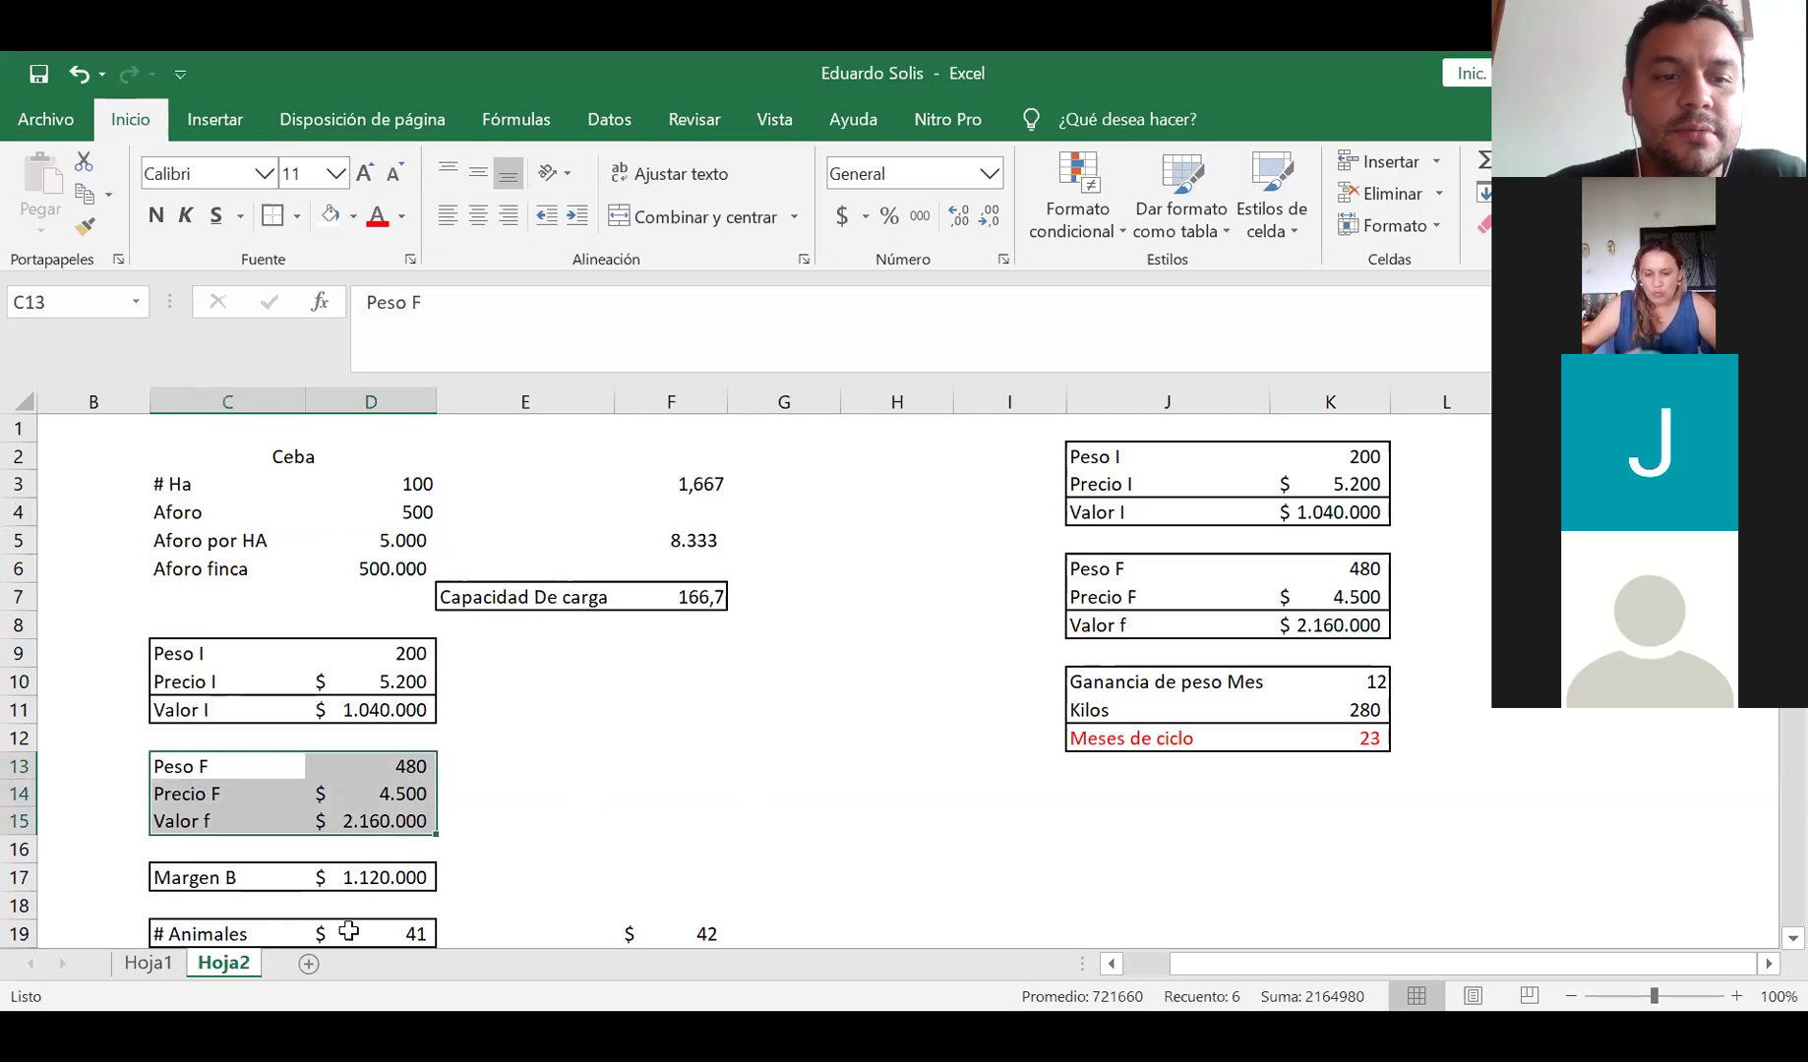
{"action": "left_click_drag", "start_coordinate": [182, 820], "coordinate": [359, 818]}
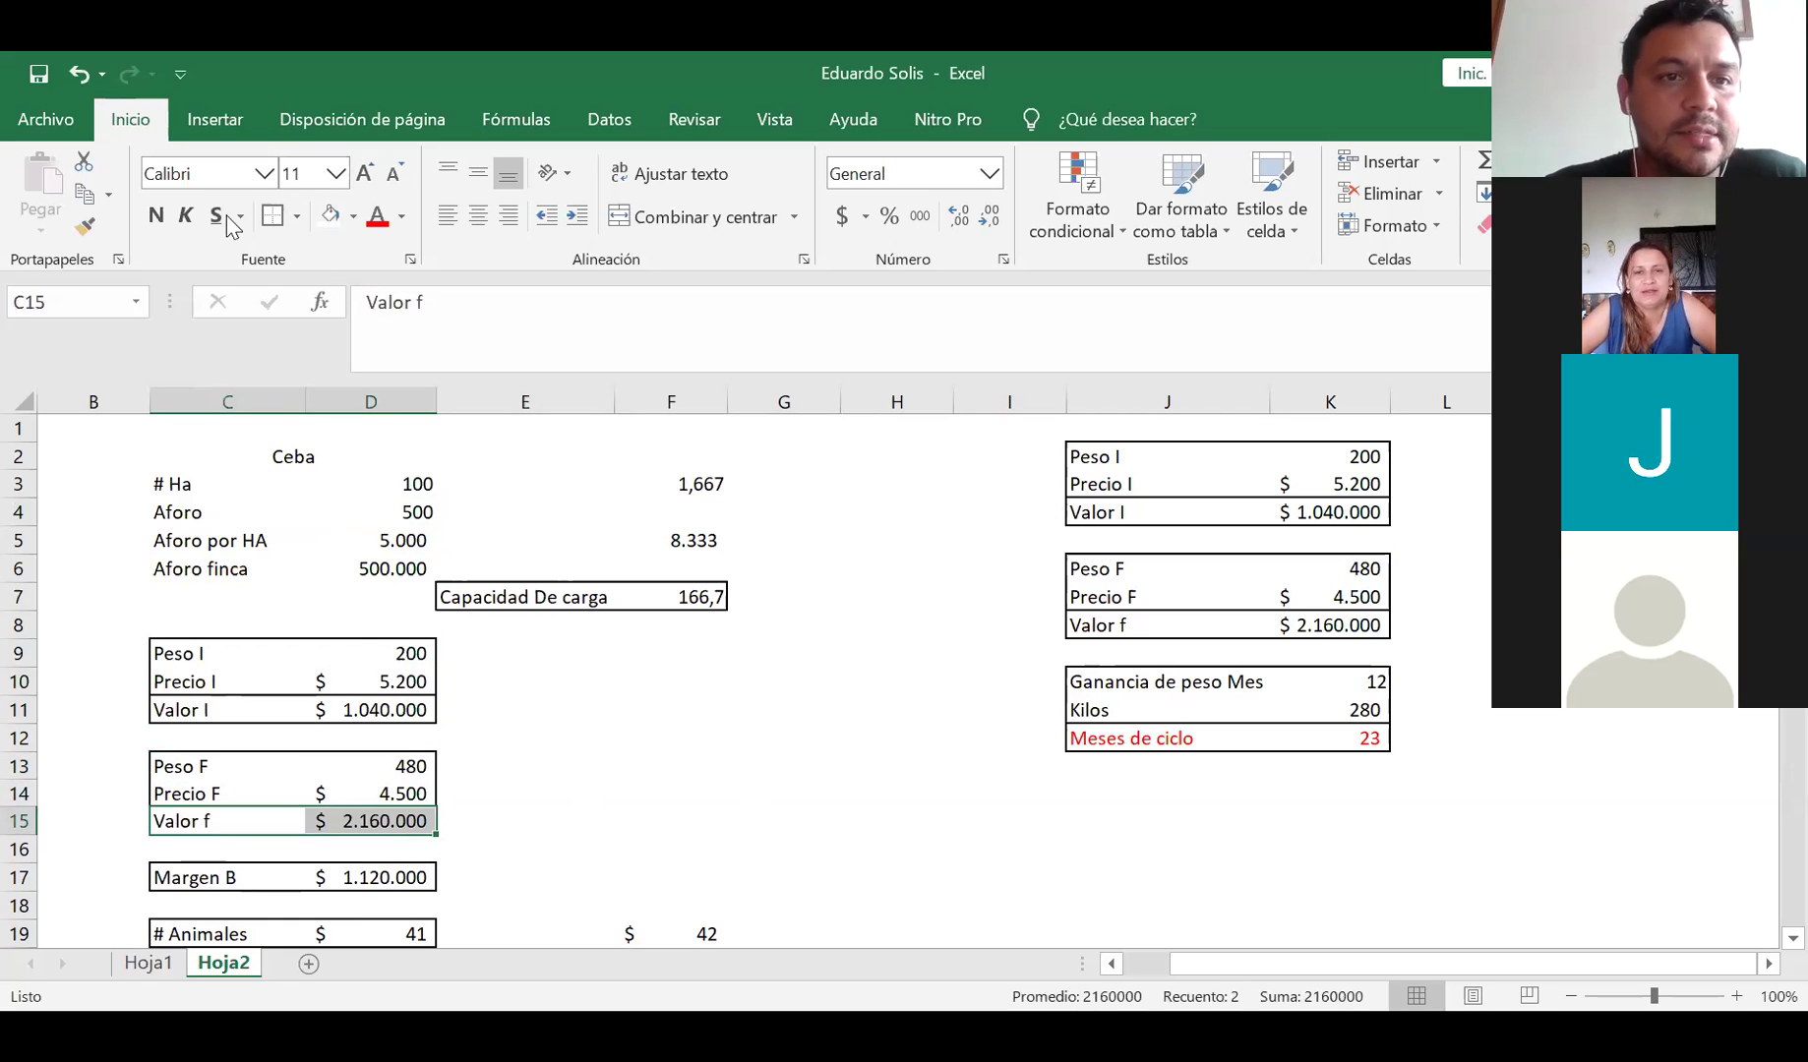
Set the Aforo value in D4 to 1000
{"action": "left_click", "coordinate": [411, 510]}
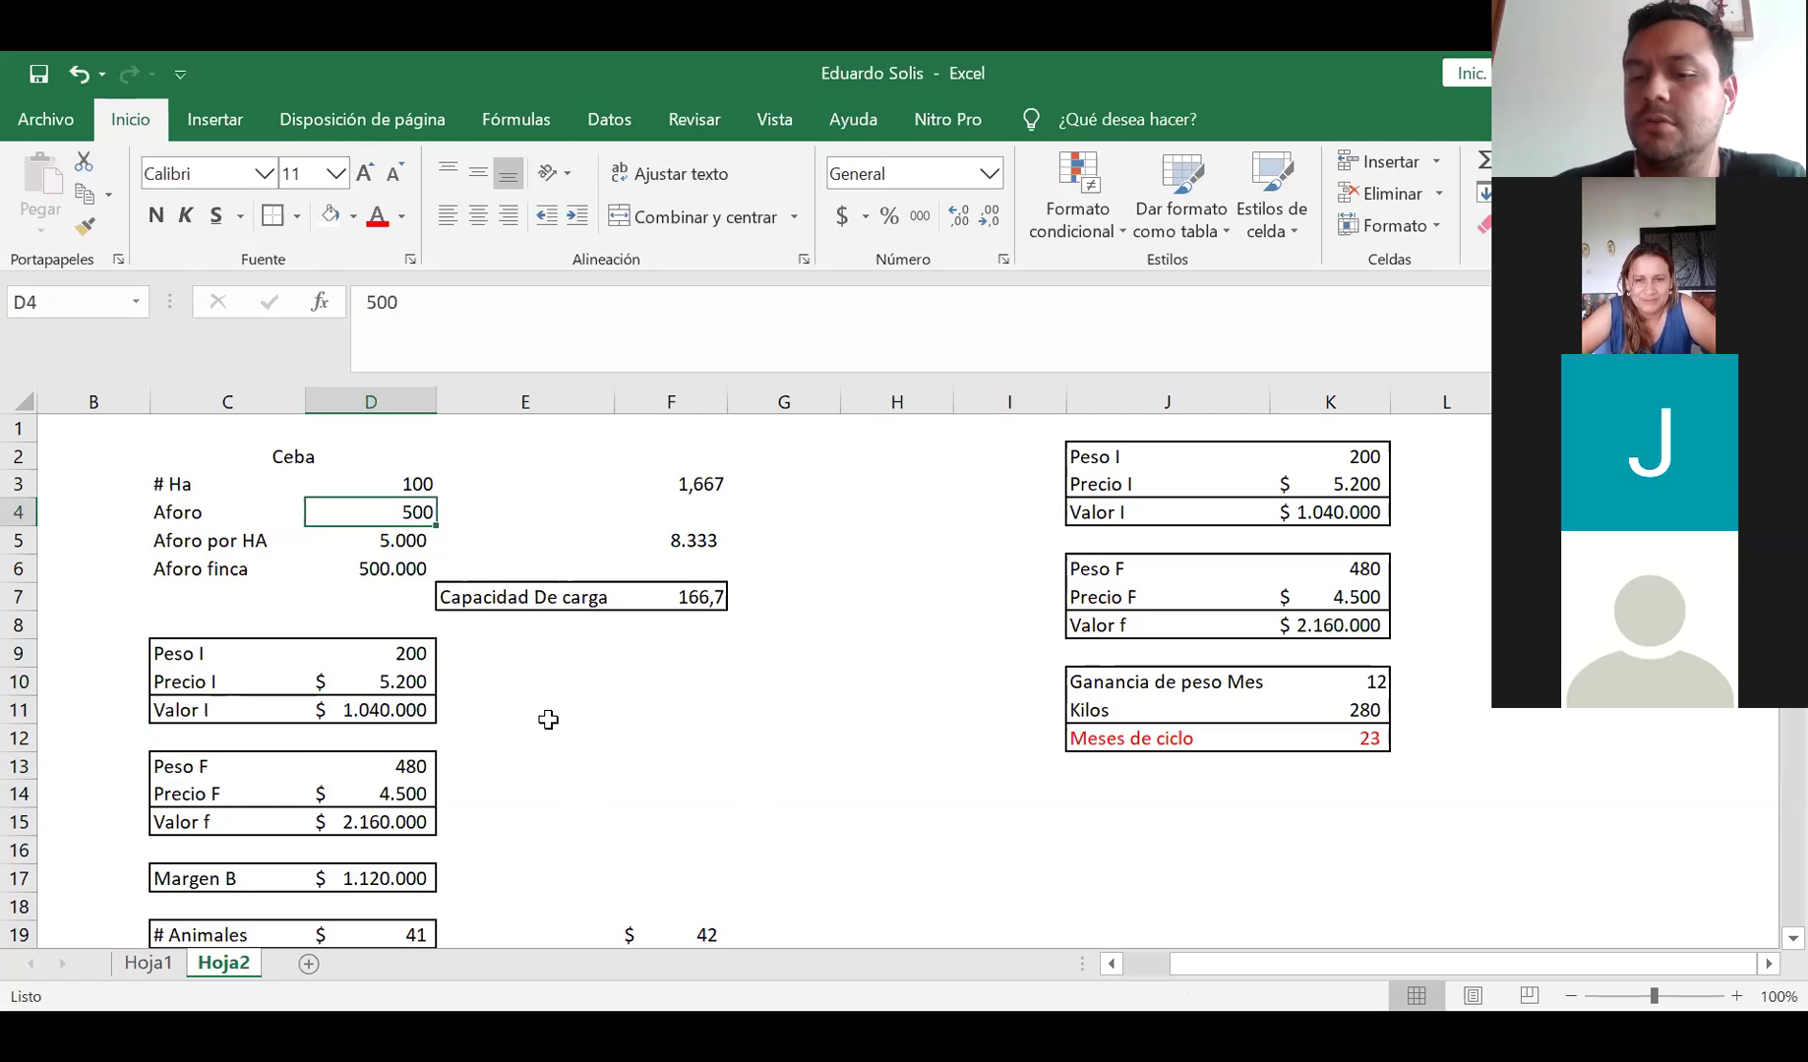
{"action": "type", "text": "1000"}
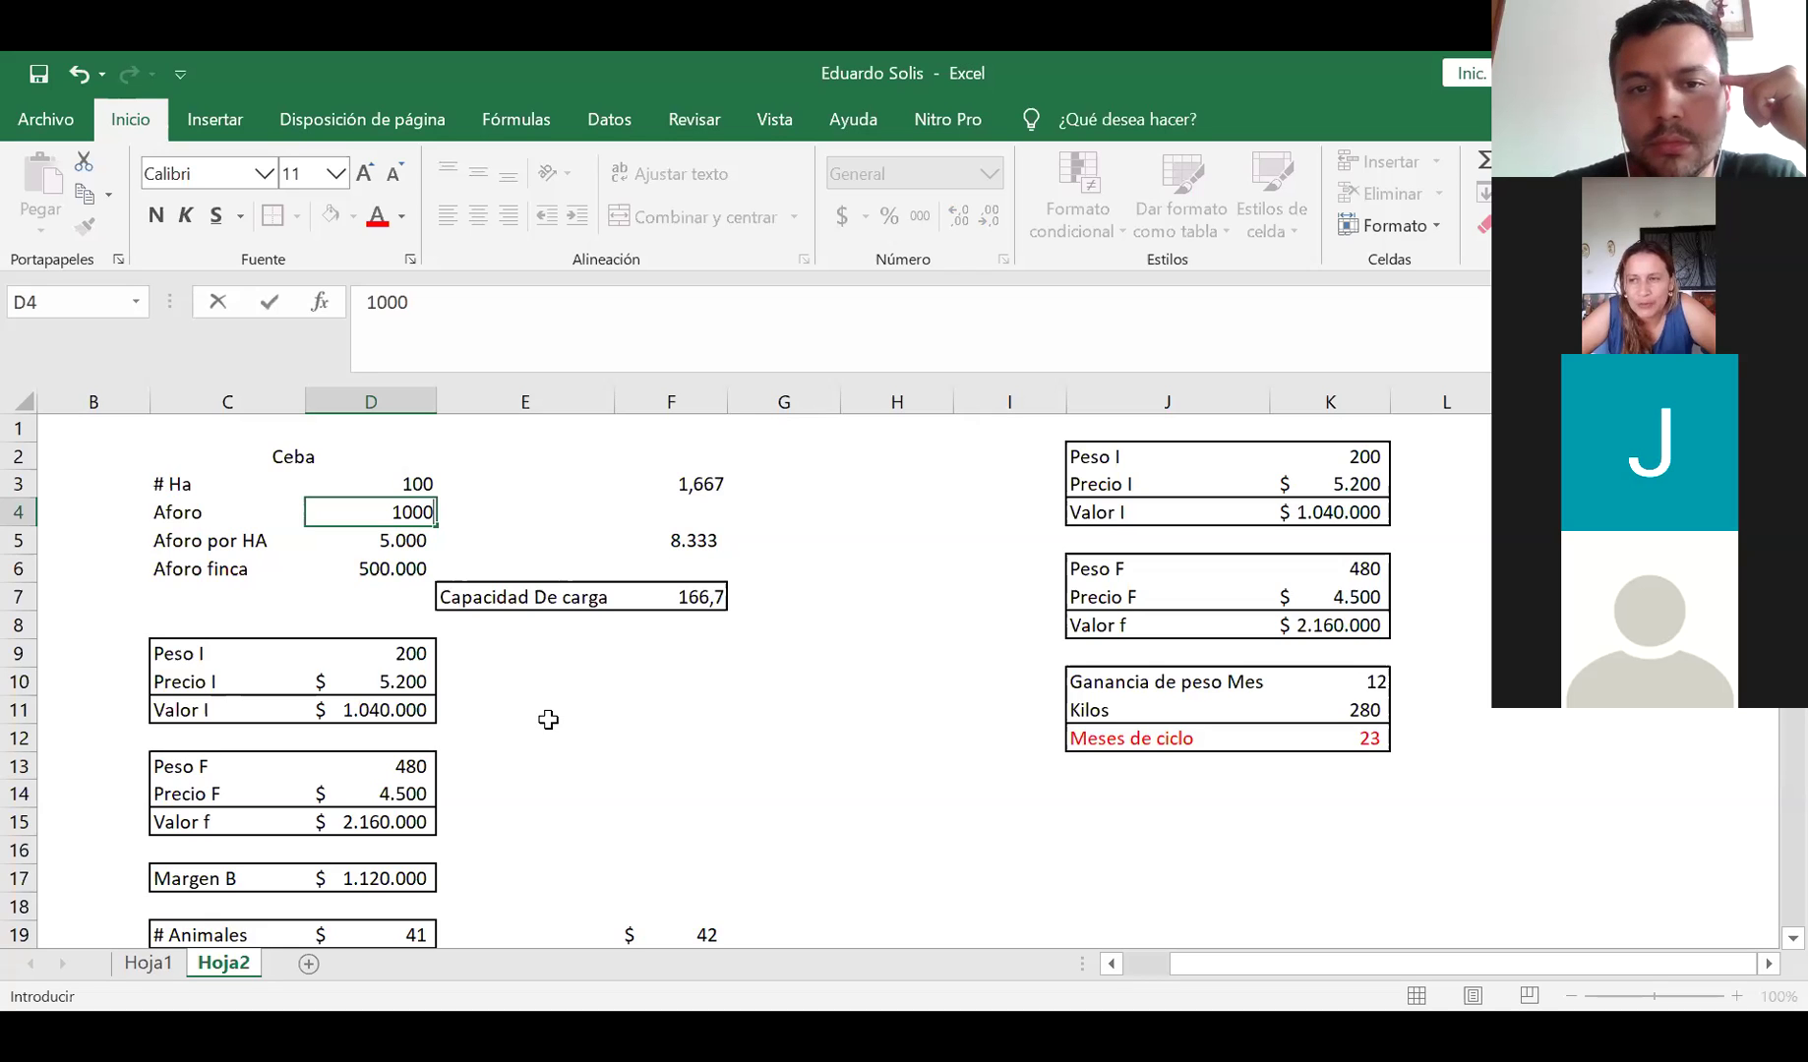
{"action": "key", "text": "Return"}
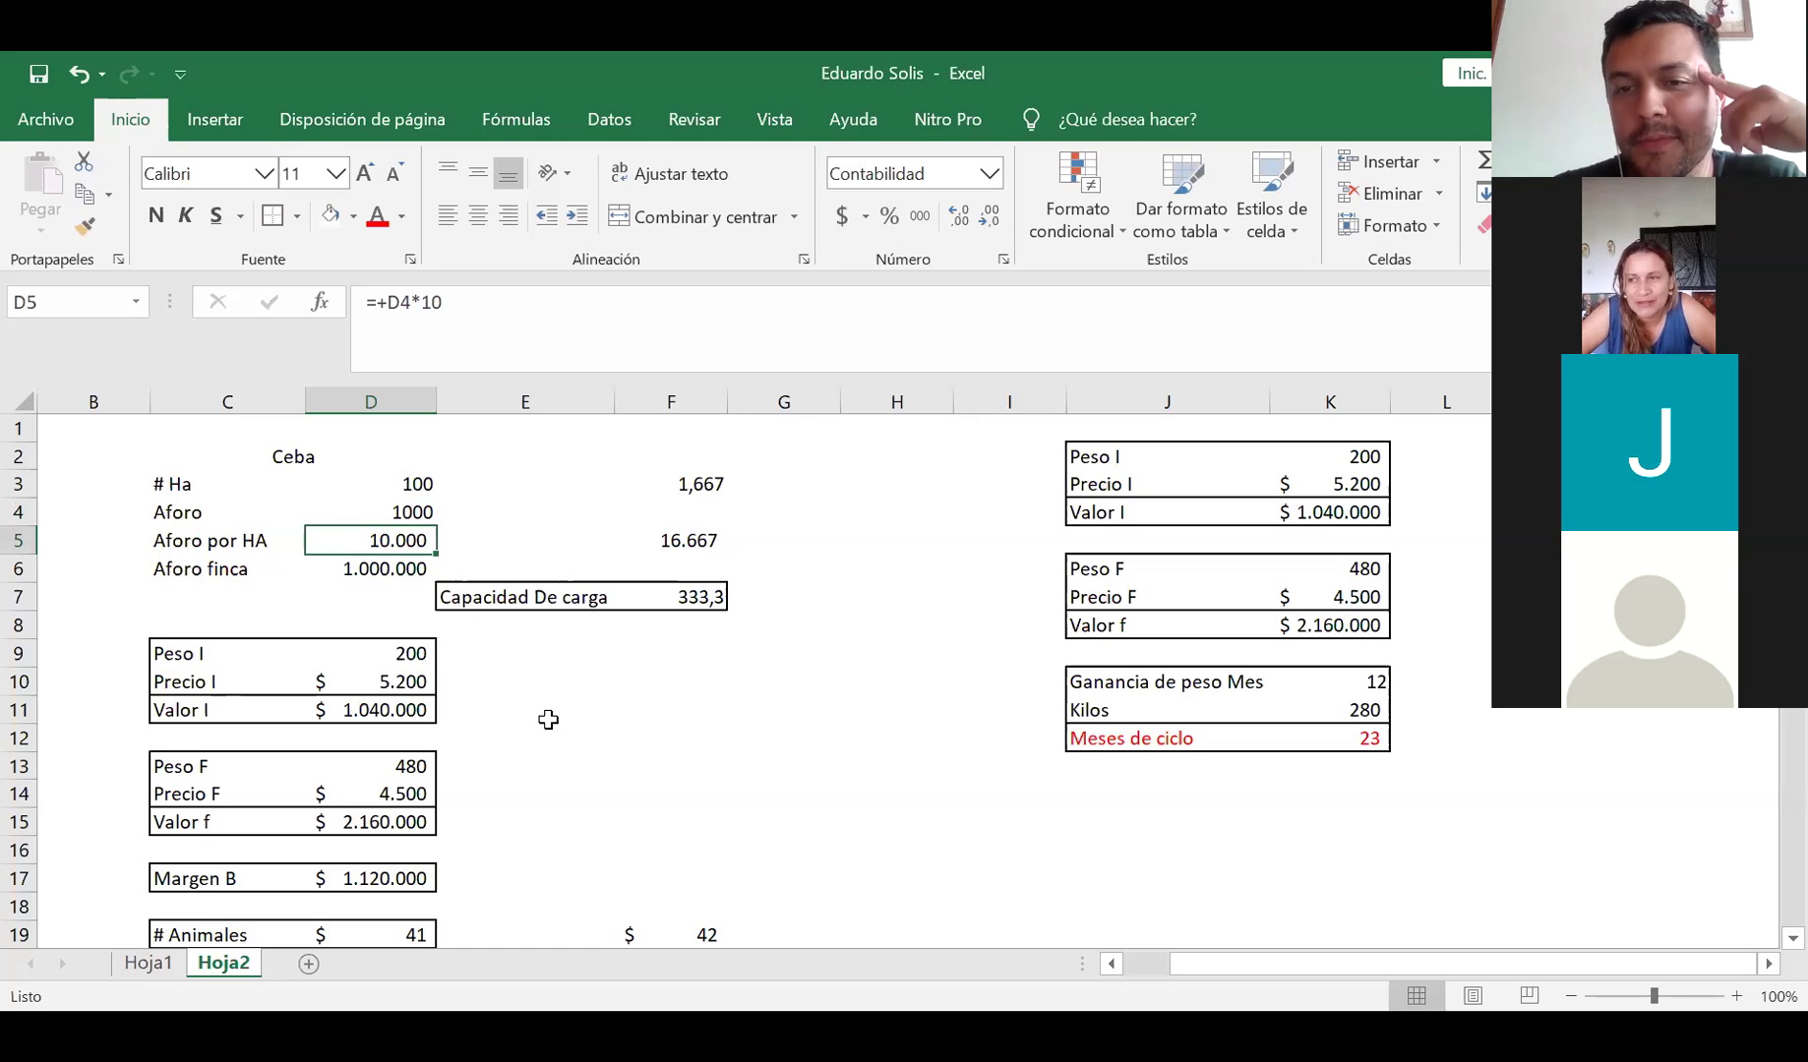
Extend the E7 label with "instalada" on a second line so it reads "Capacidad De carga instalada"
{"action": "left_click", "coordinate": [602, 599]}
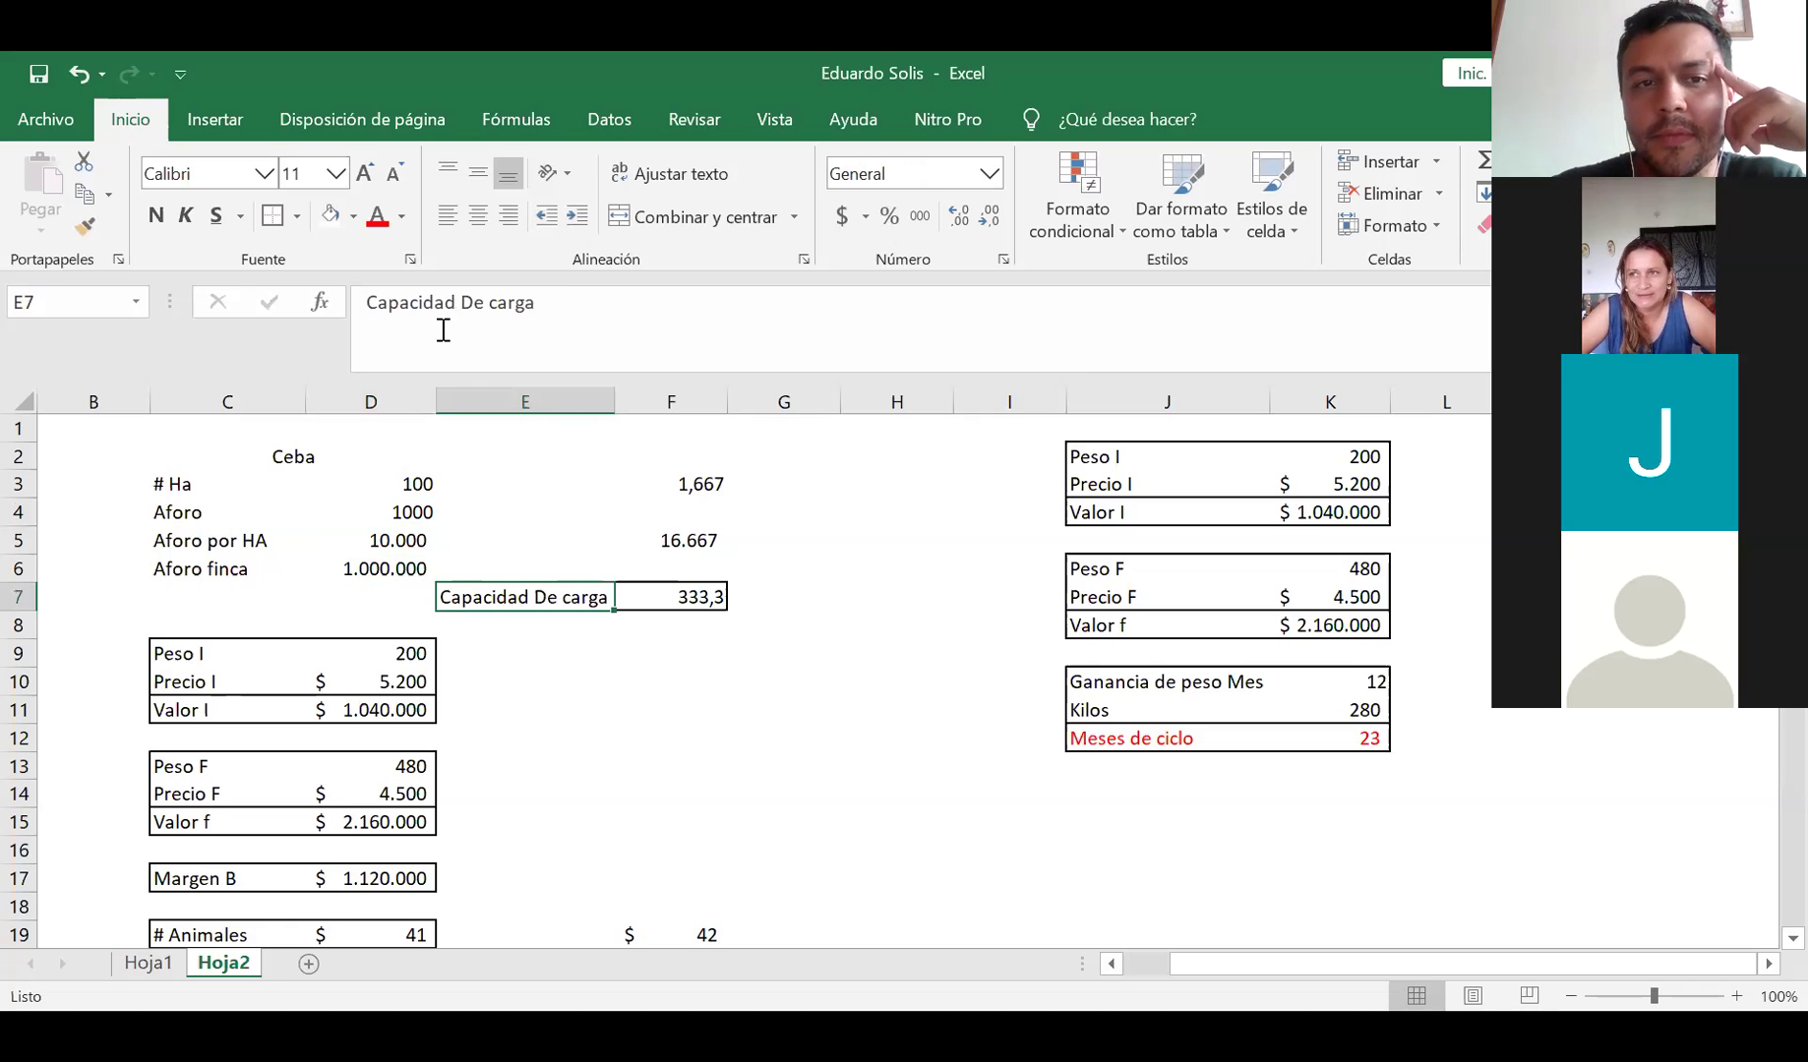
{"action": "left_click", "coordinate": [561, 306]}
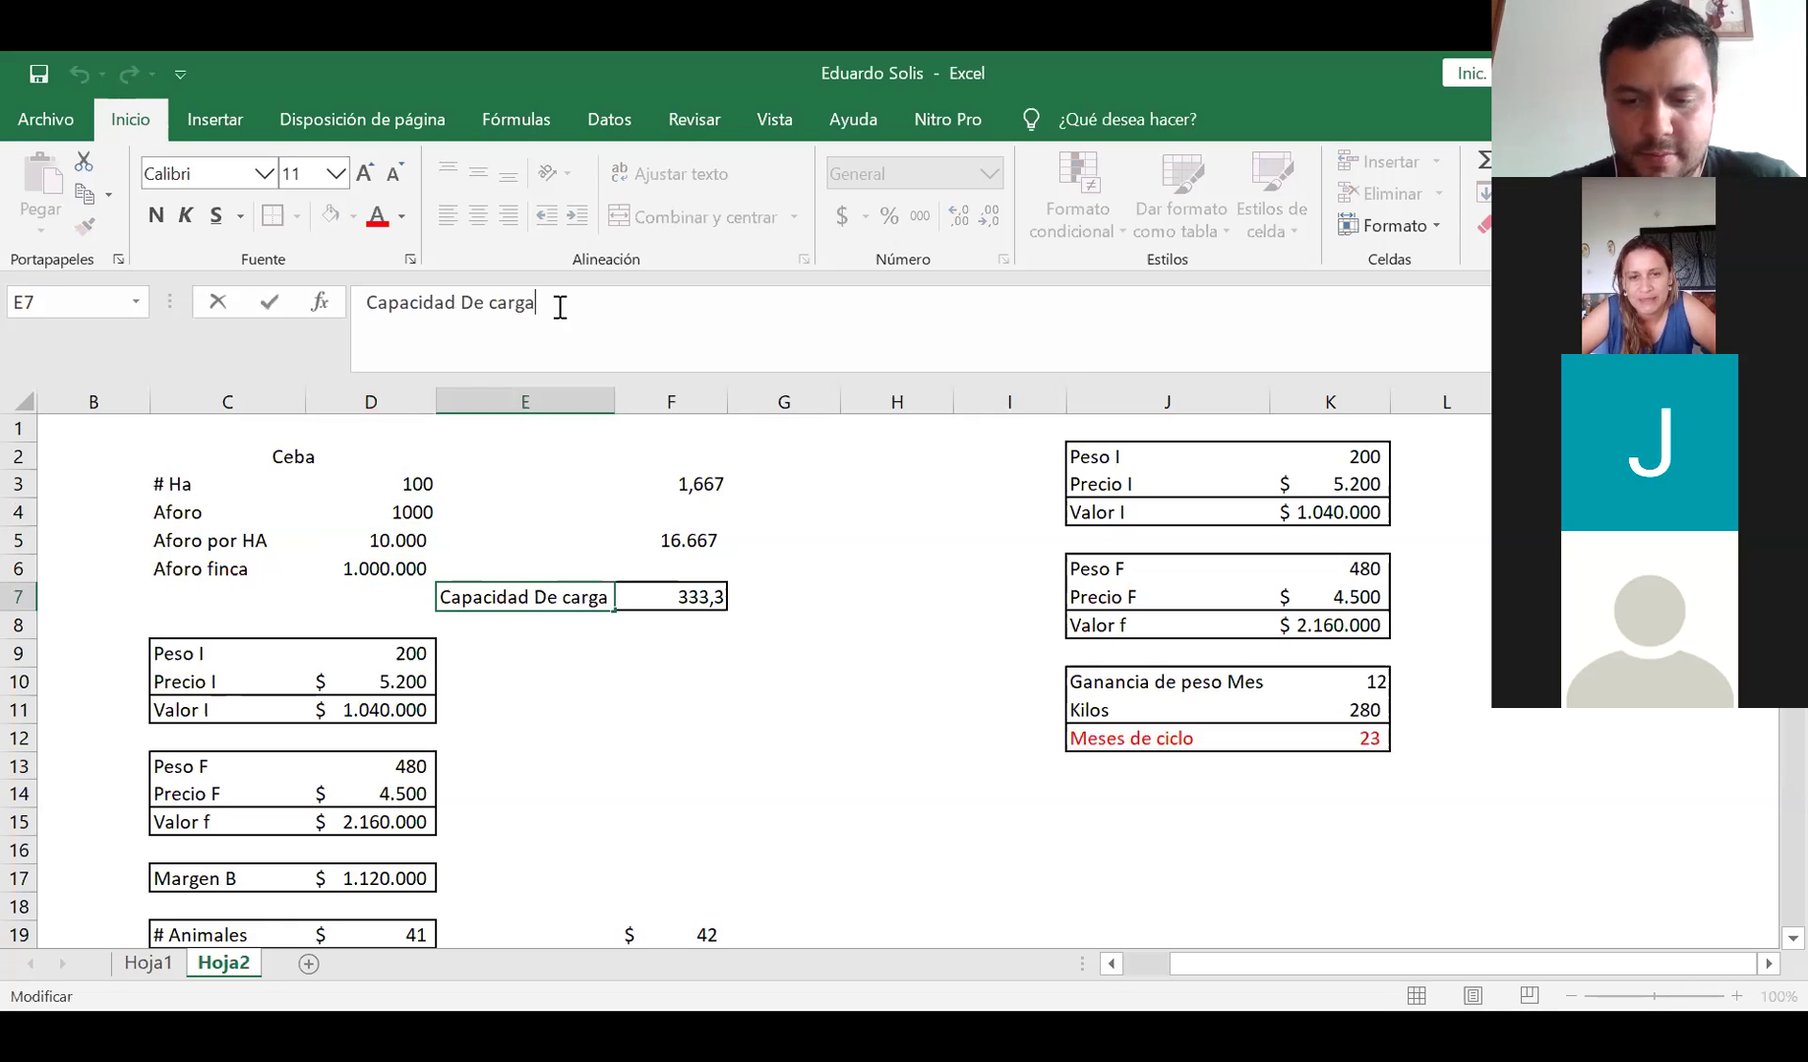
{"action": "key", "text": "alt"}
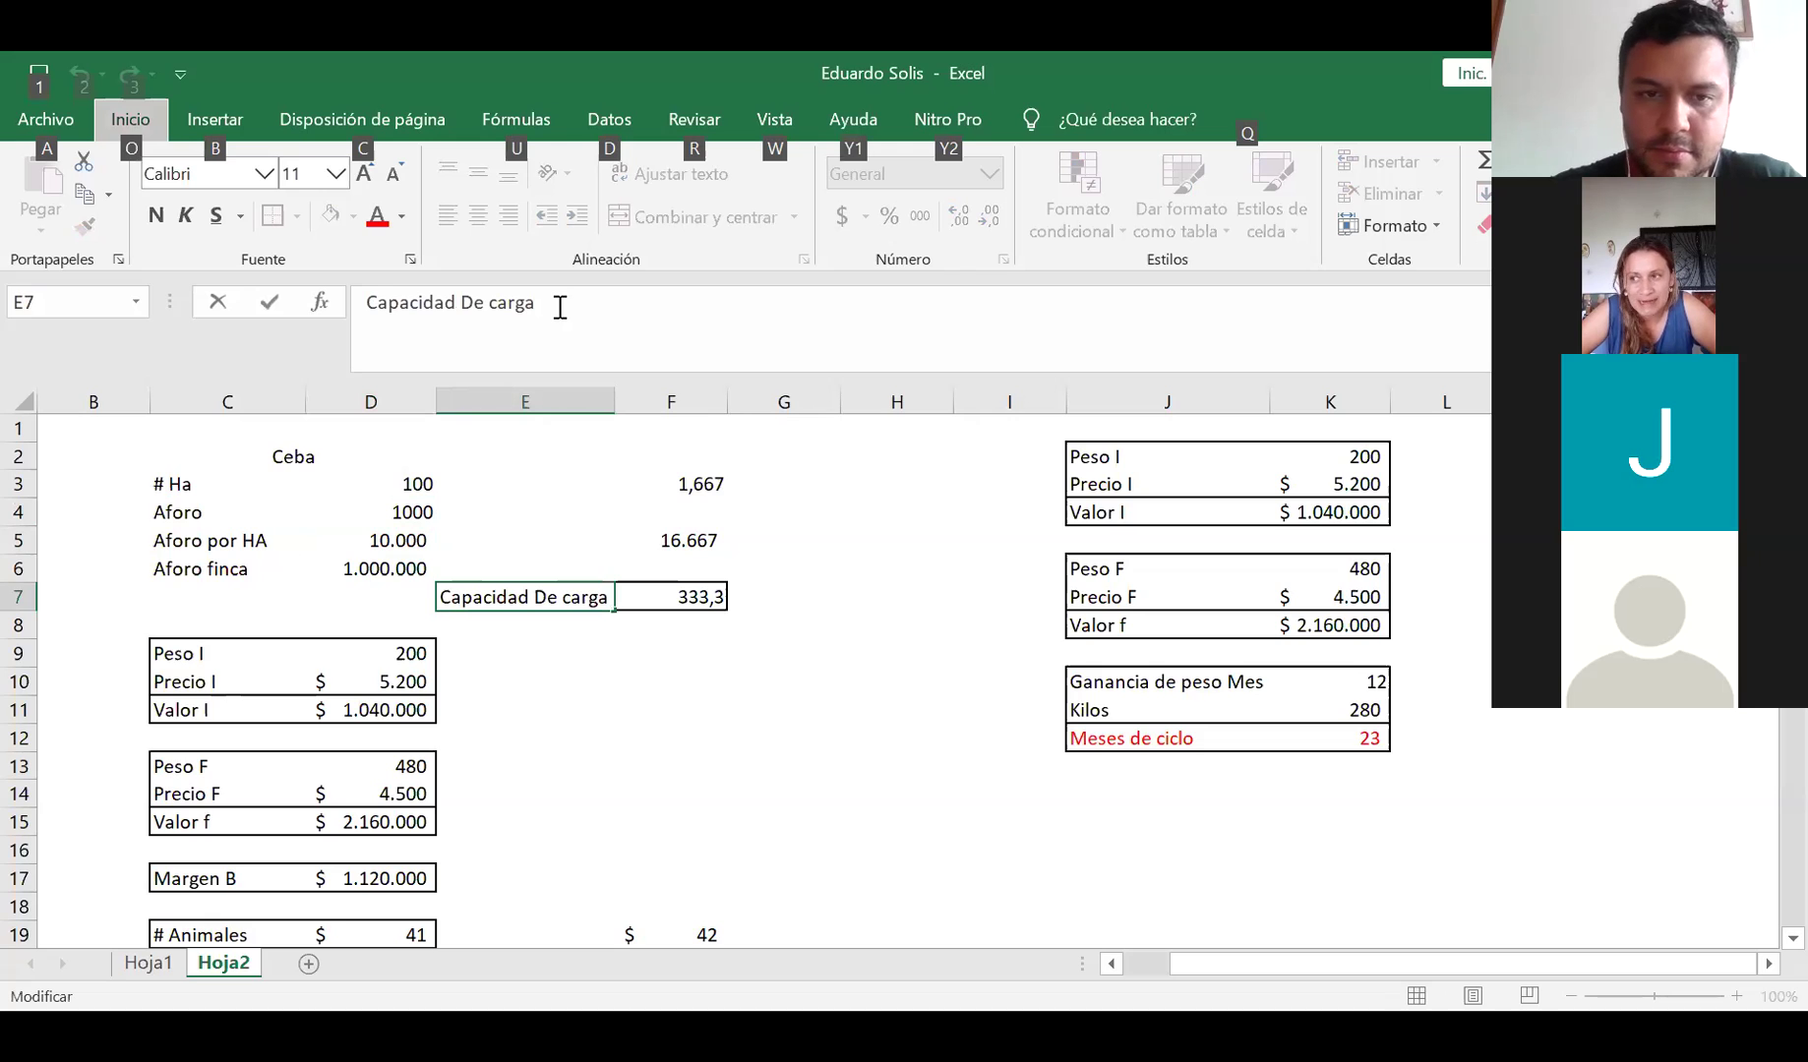
{"action": "key", "text": "alt"}
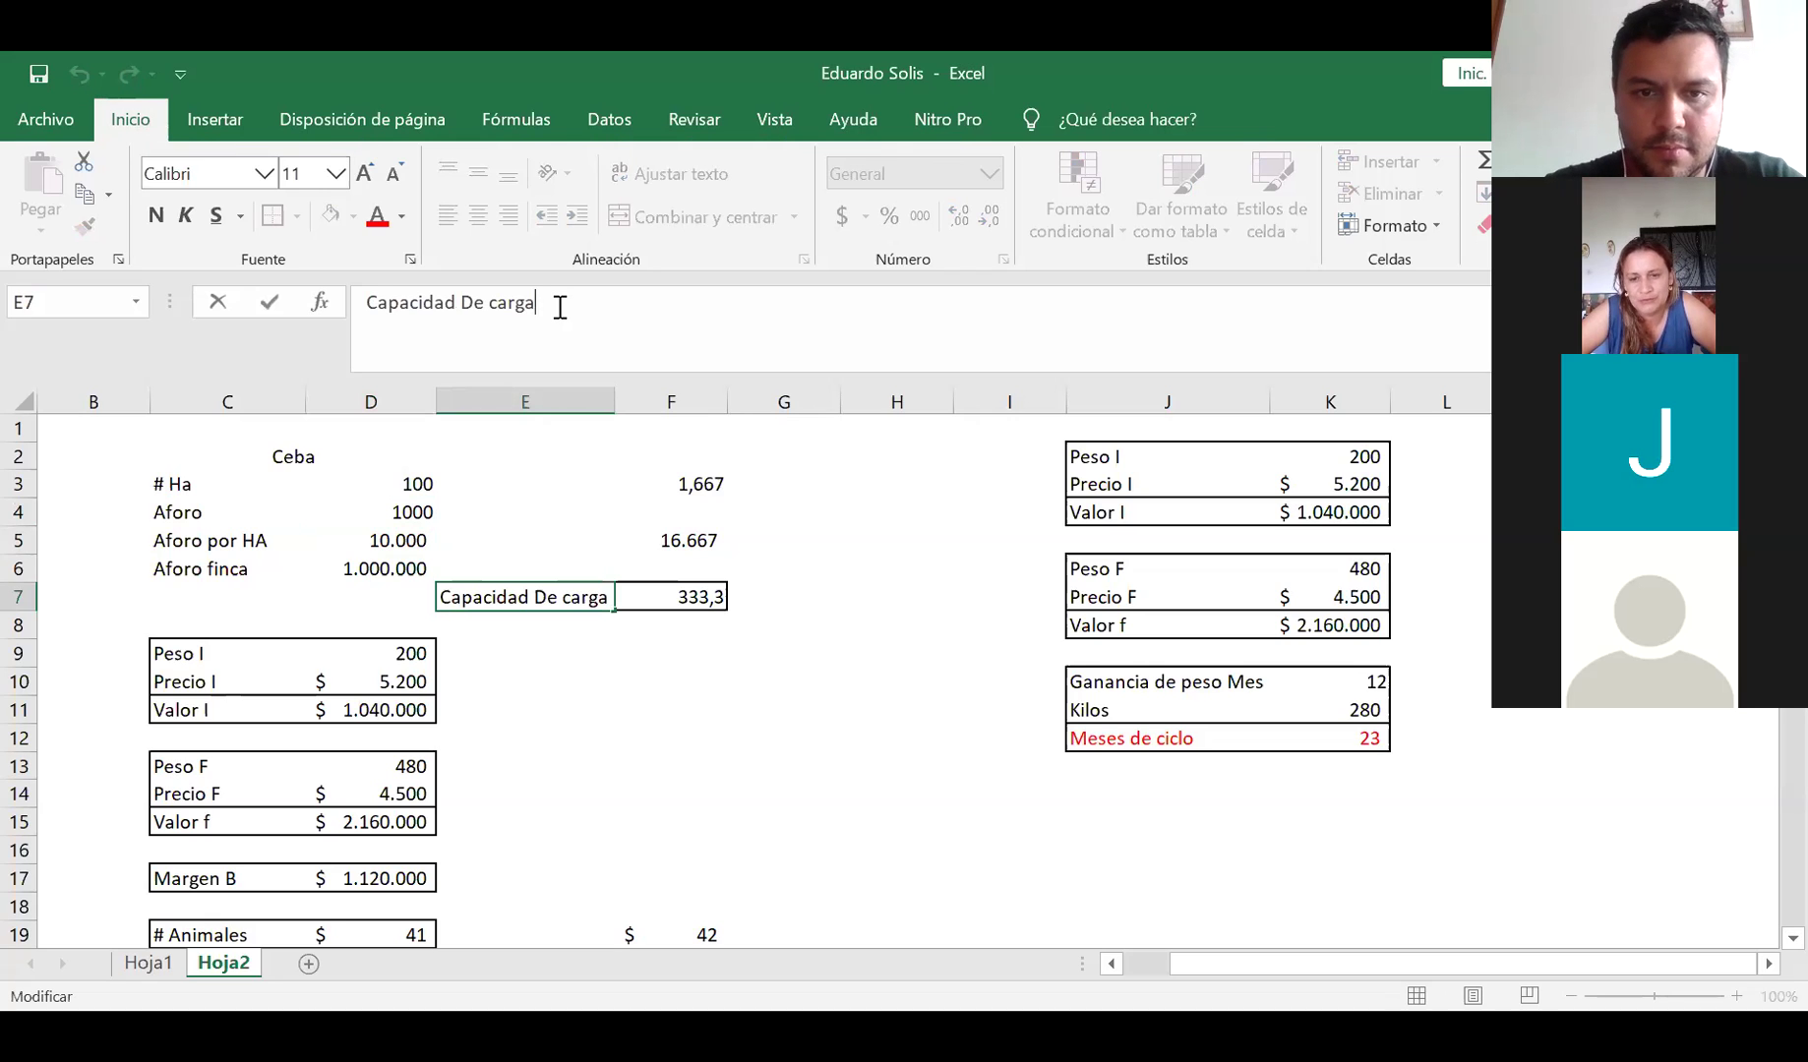
{"action": "type", "text": "in"}
{"action": "key", "text": "BackSpace"}
{"action": "key", "text": "BackSpace"}
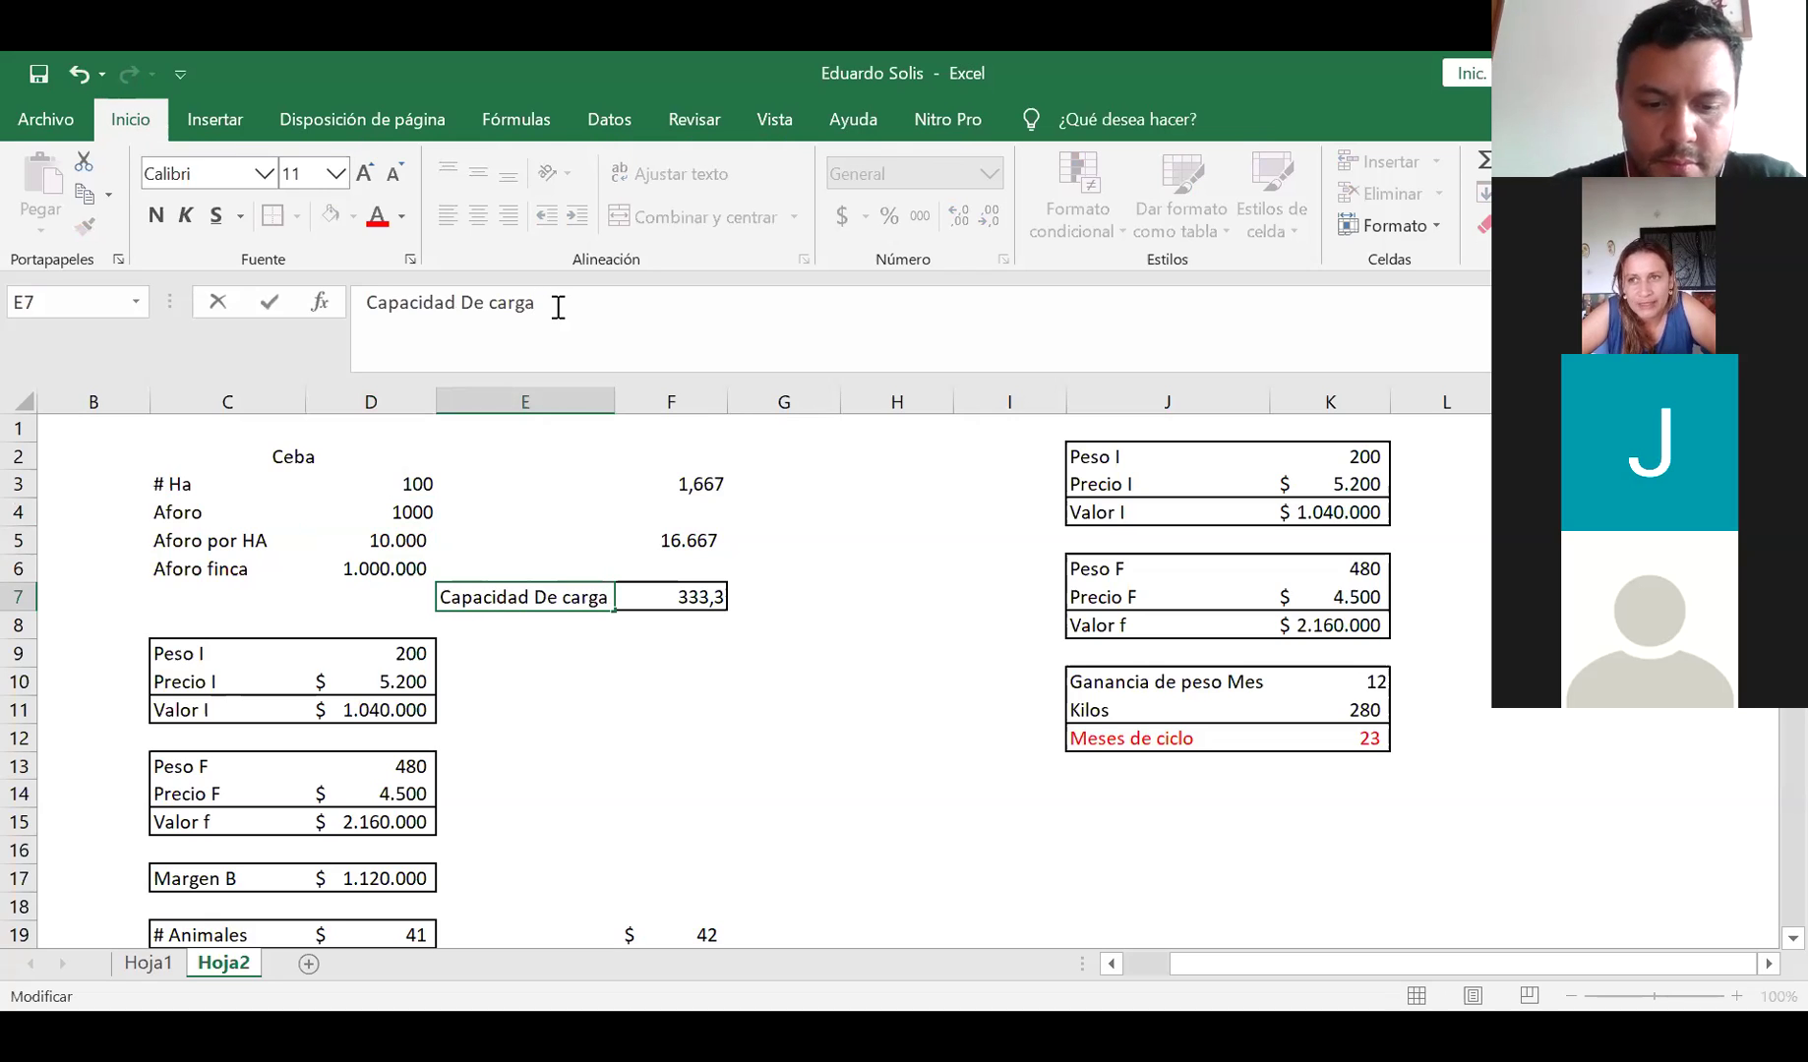
{"action": "key", "text": "alt+Return"}
{"action": "type", "text": "intstala"}
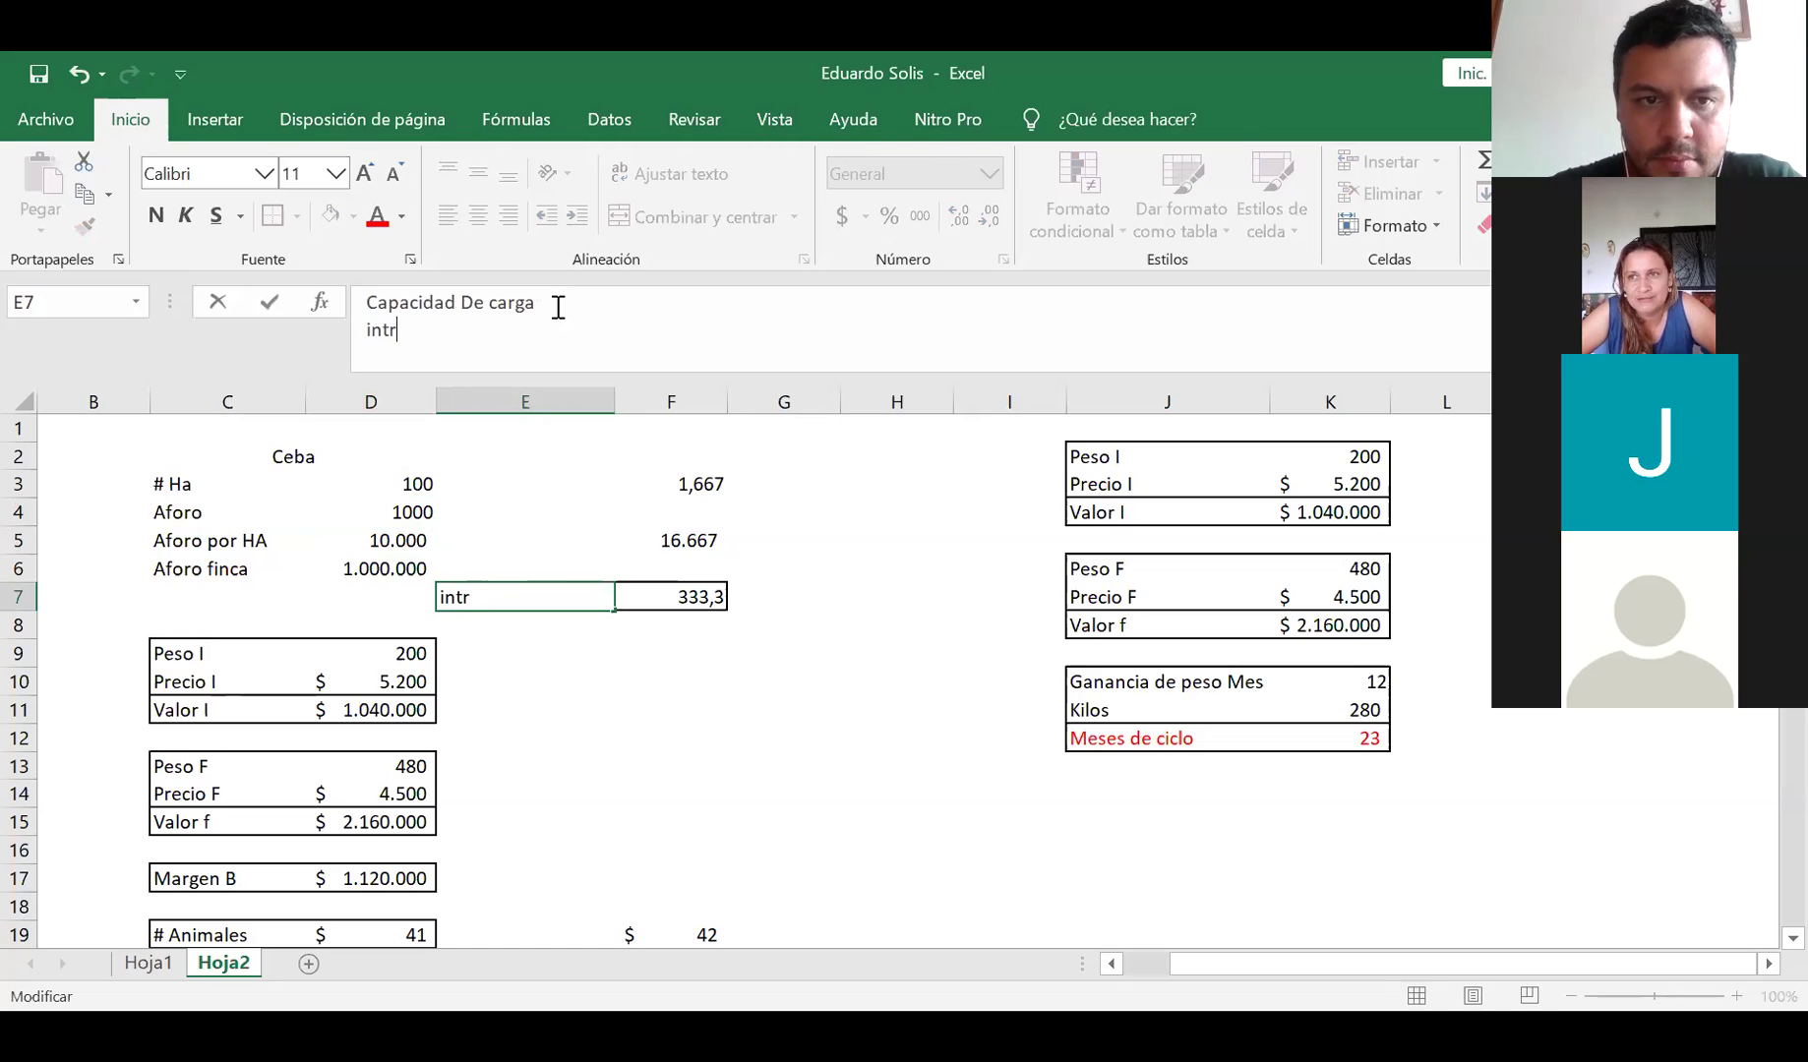
{"action": "key", "text": "BackSpace"}
{"action": "key", "text": "BackSpace"}
{"action": "key", "text": "BackSpace"}
{"action": "key", "text": "BackSpace"}
{"action": "key", "text": "BackSpace"}
{"action": "key", "text": "BackSpace"}
{"action": "type", "text": "stalada"}
{"action": "key", "text": "Return"}
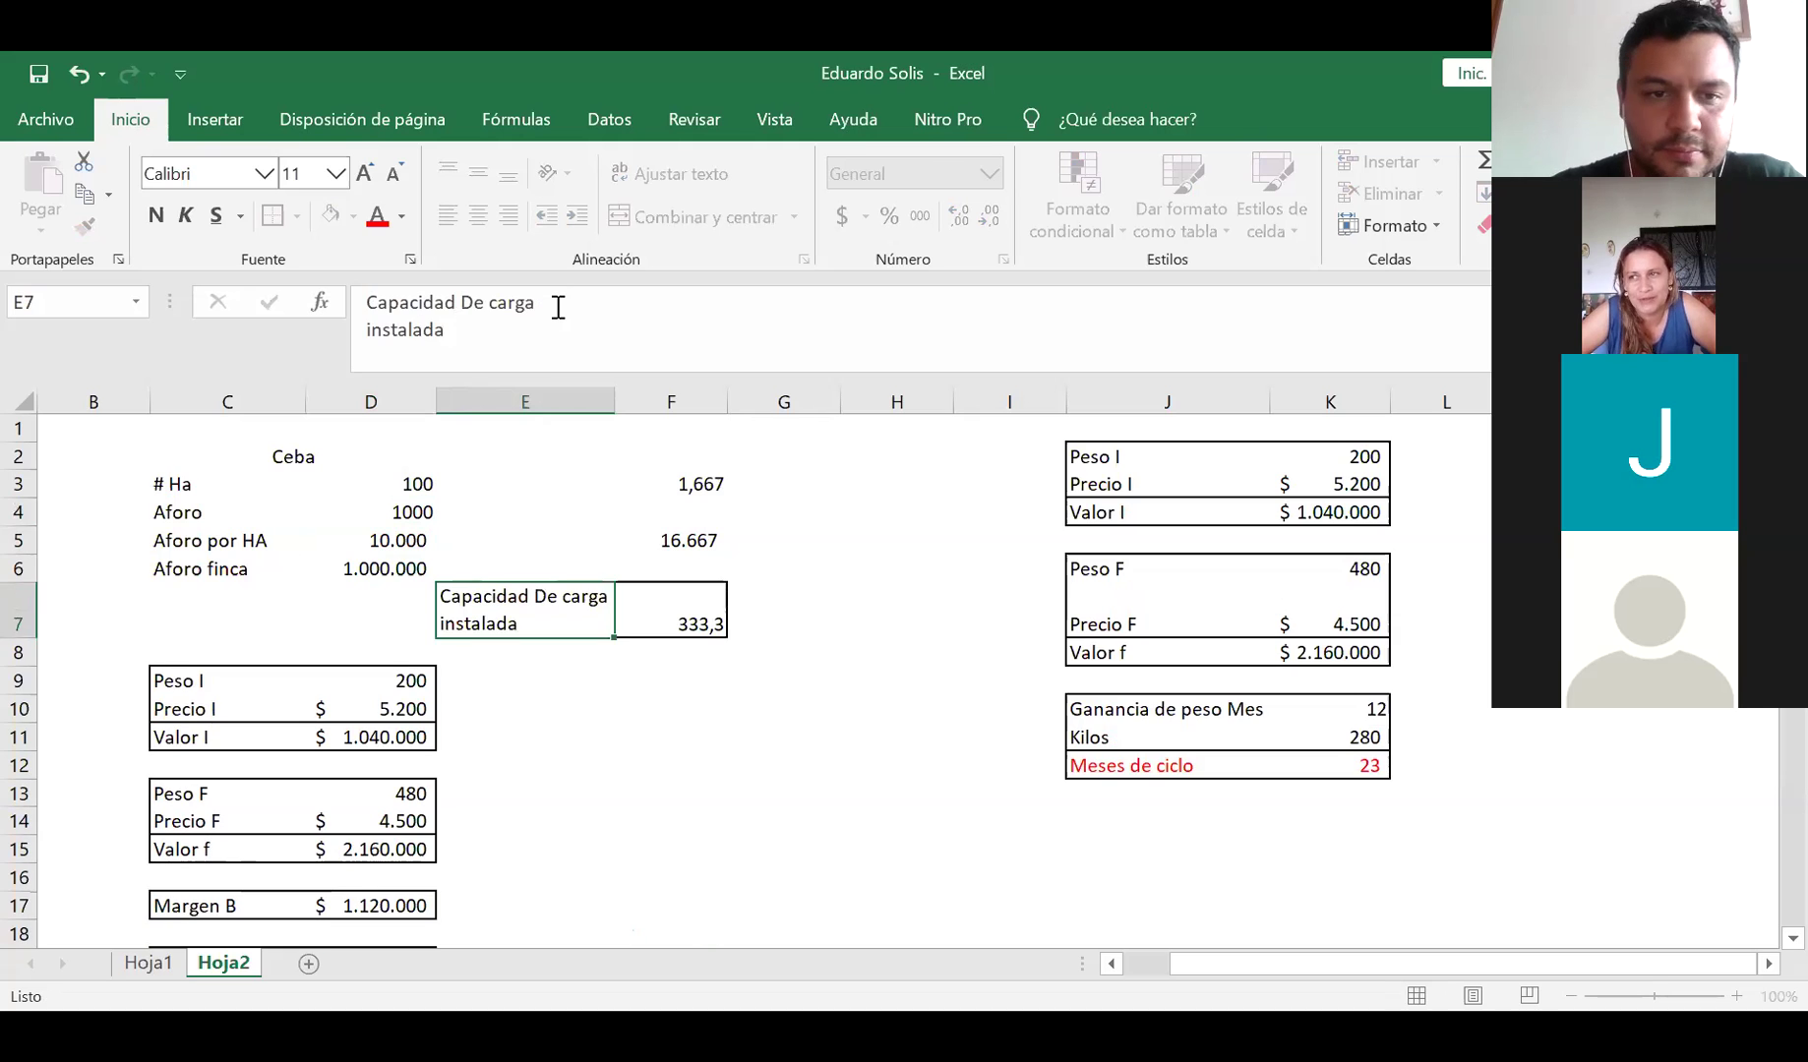
Center the carrying-capacity value in F7 both horizontally and vertically
{"action": "key", "text": "Up"}
{"action": "key", "text": "Right"}
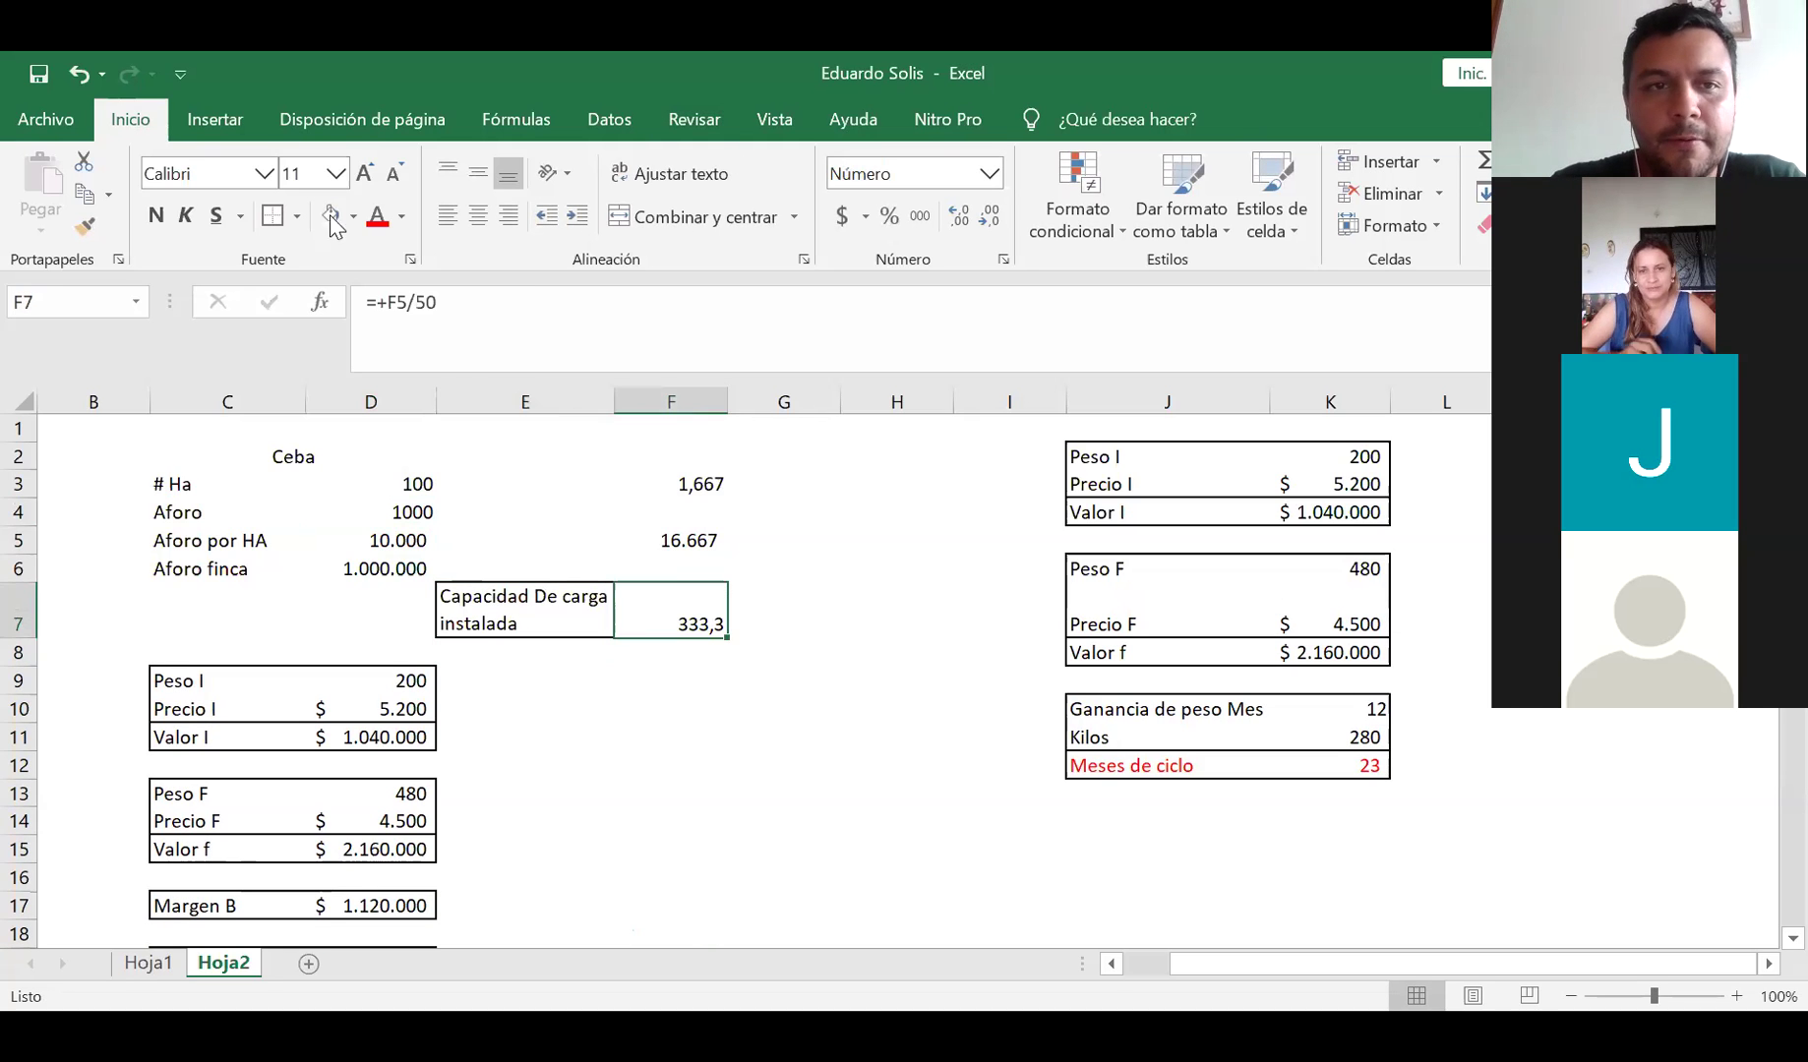
{"action": "left_click", "coordinate": [477, 216]}
{"action": "left_click", "coordinate": [477, 173]}
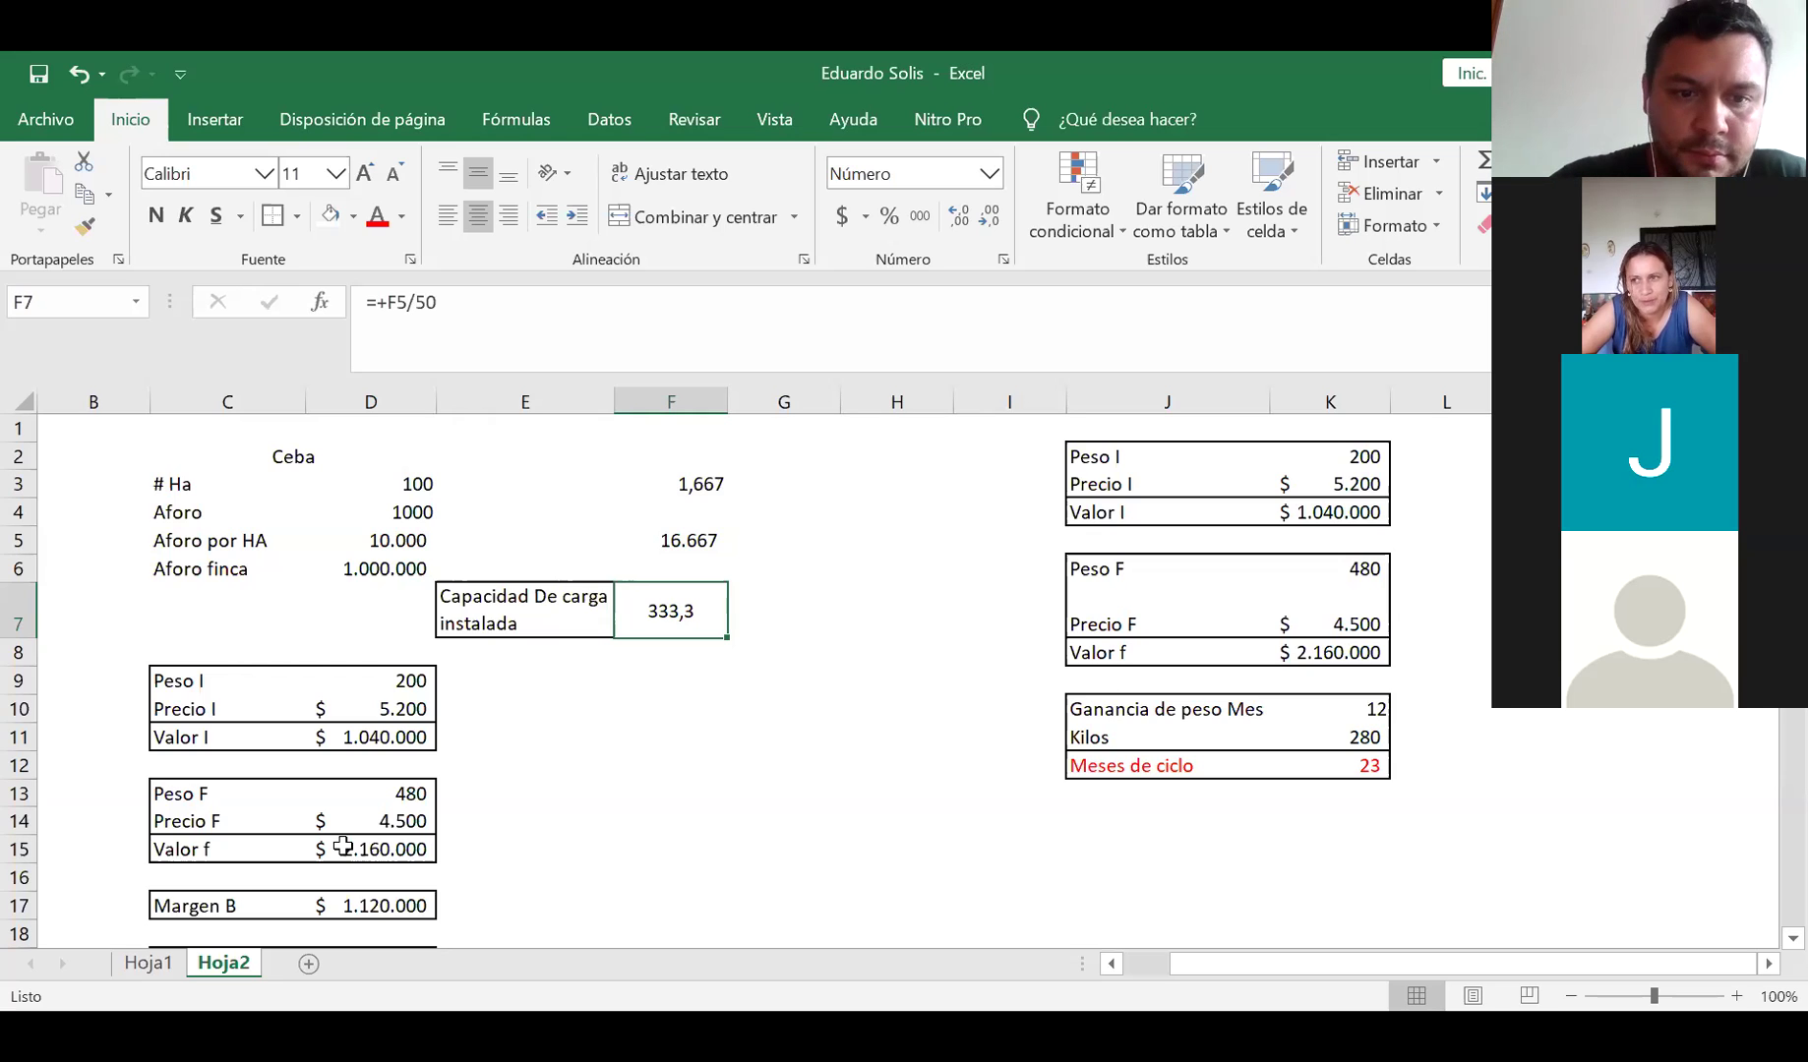
Enter a formula in F17 that multiplies the installed carrying capacity in F7 by the Margen B in D17
{"action": "left_click", "coordinate": [638, 905]}
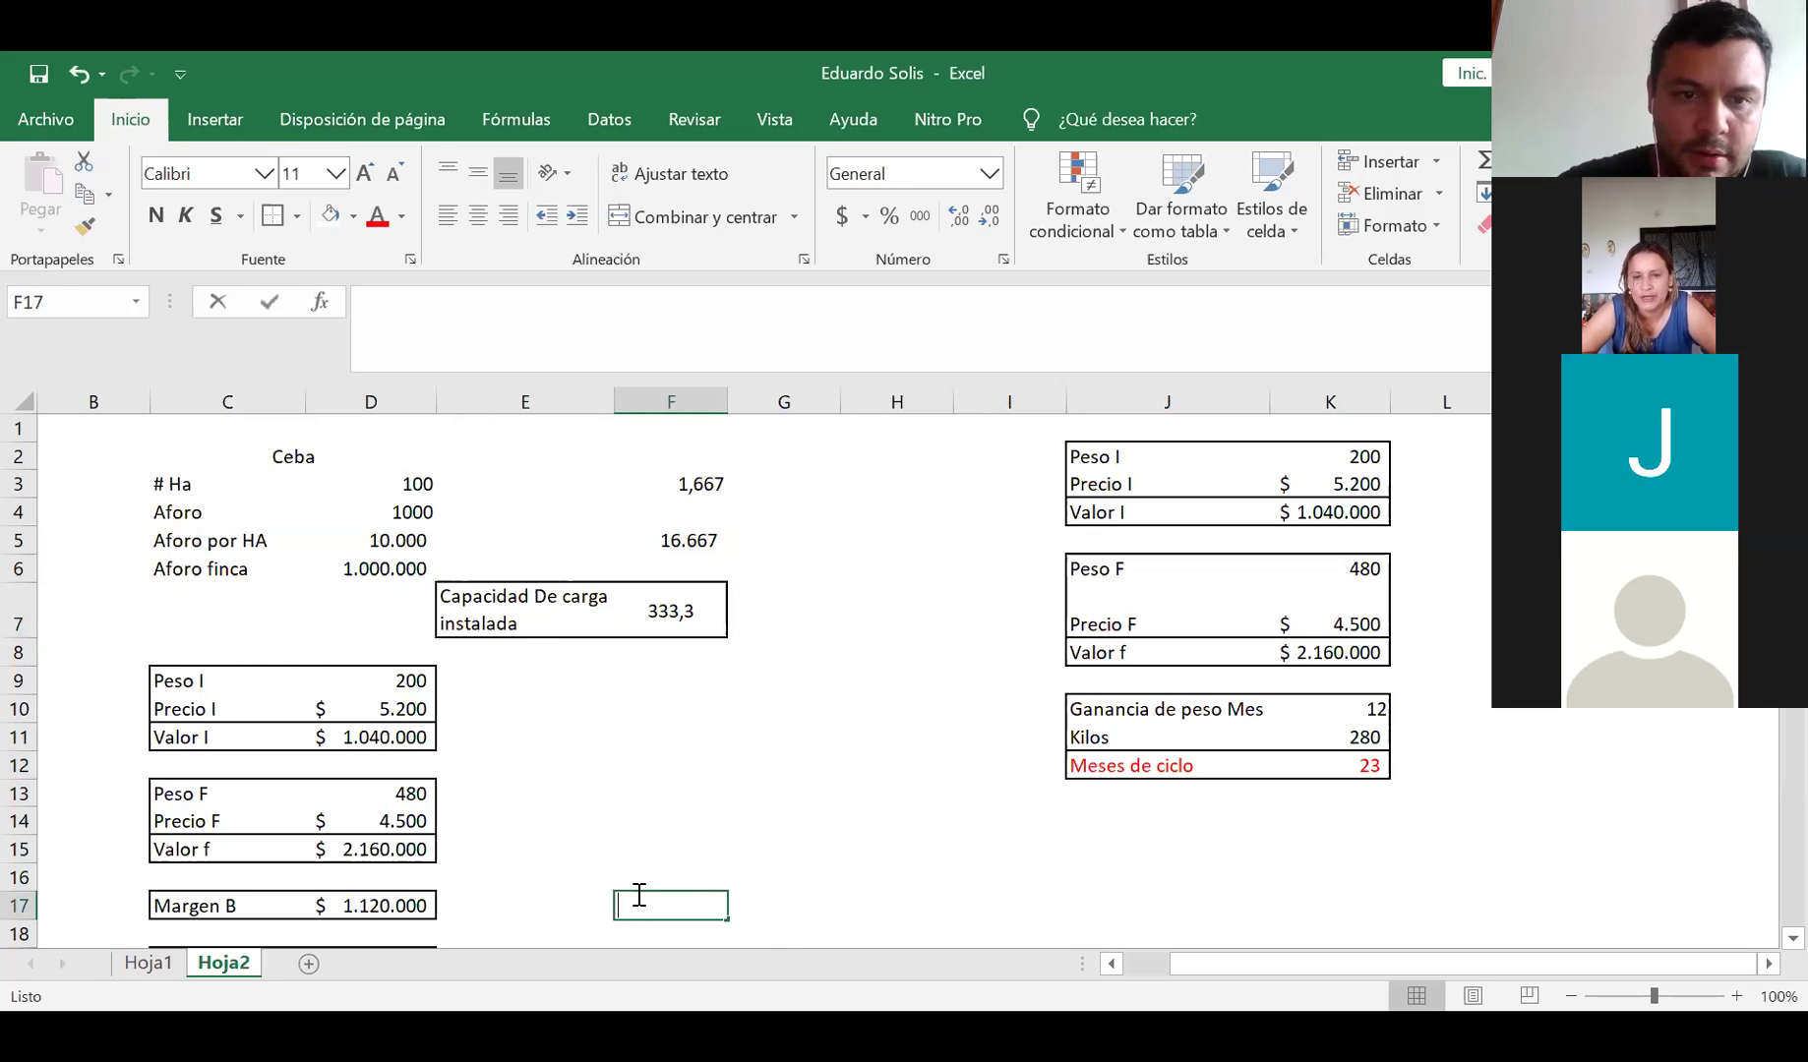
{"action": "type", "text": "+"}
{"action": "key", "text": "Up"}
{"action": "key", "text": "Up"}
{"action": "key", "text": "Up"}
{"action": "key", "text": "Up"}
{"action": "key", "text": "Up"}
{"action": "key", "text": "Up"}
{"action": "key", "text": "Up"}
{"action": "key", "text": "Up"}
{"action": "key", "text": "Up"}
{"action": "key", "text": "Up"}
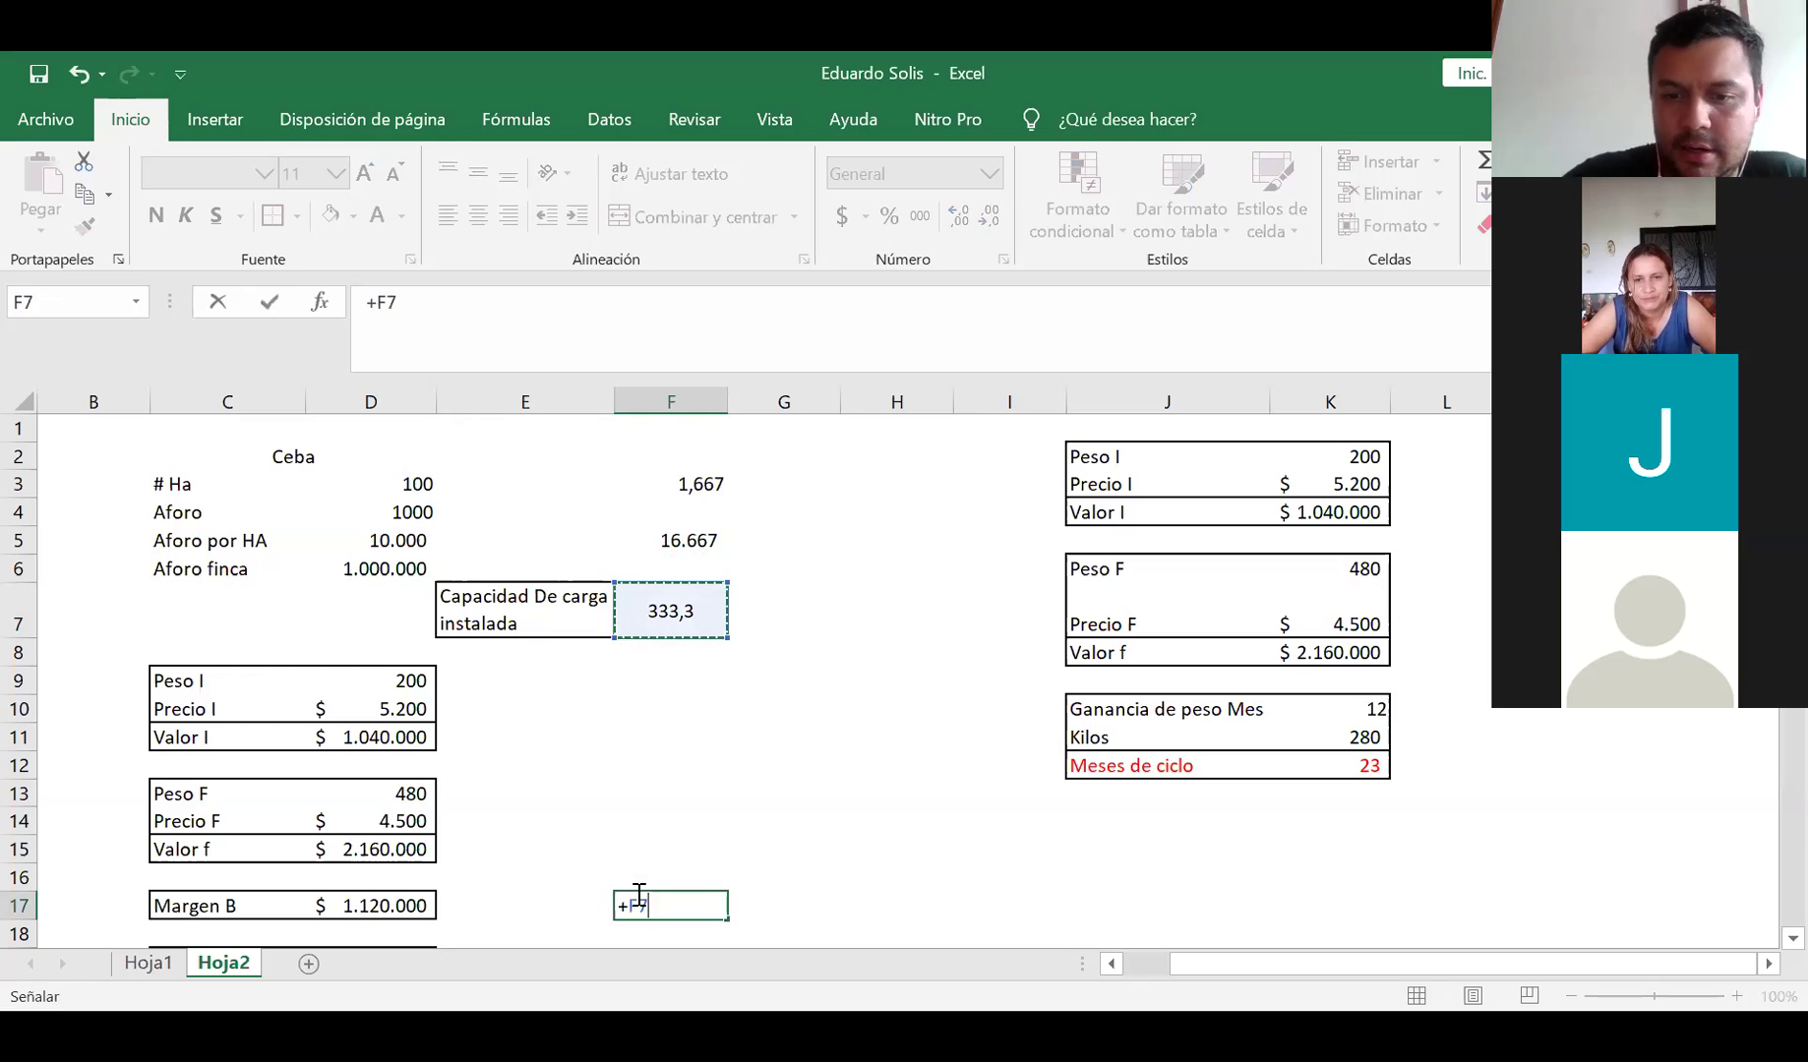
{"action": "type", "text": "/"}
{"action": "key", "text": "BackSpace"}
{"action": "type", "text": "*"}
{"action": "key", "text": "Left"}
{"action": "key", "text": "Left"}
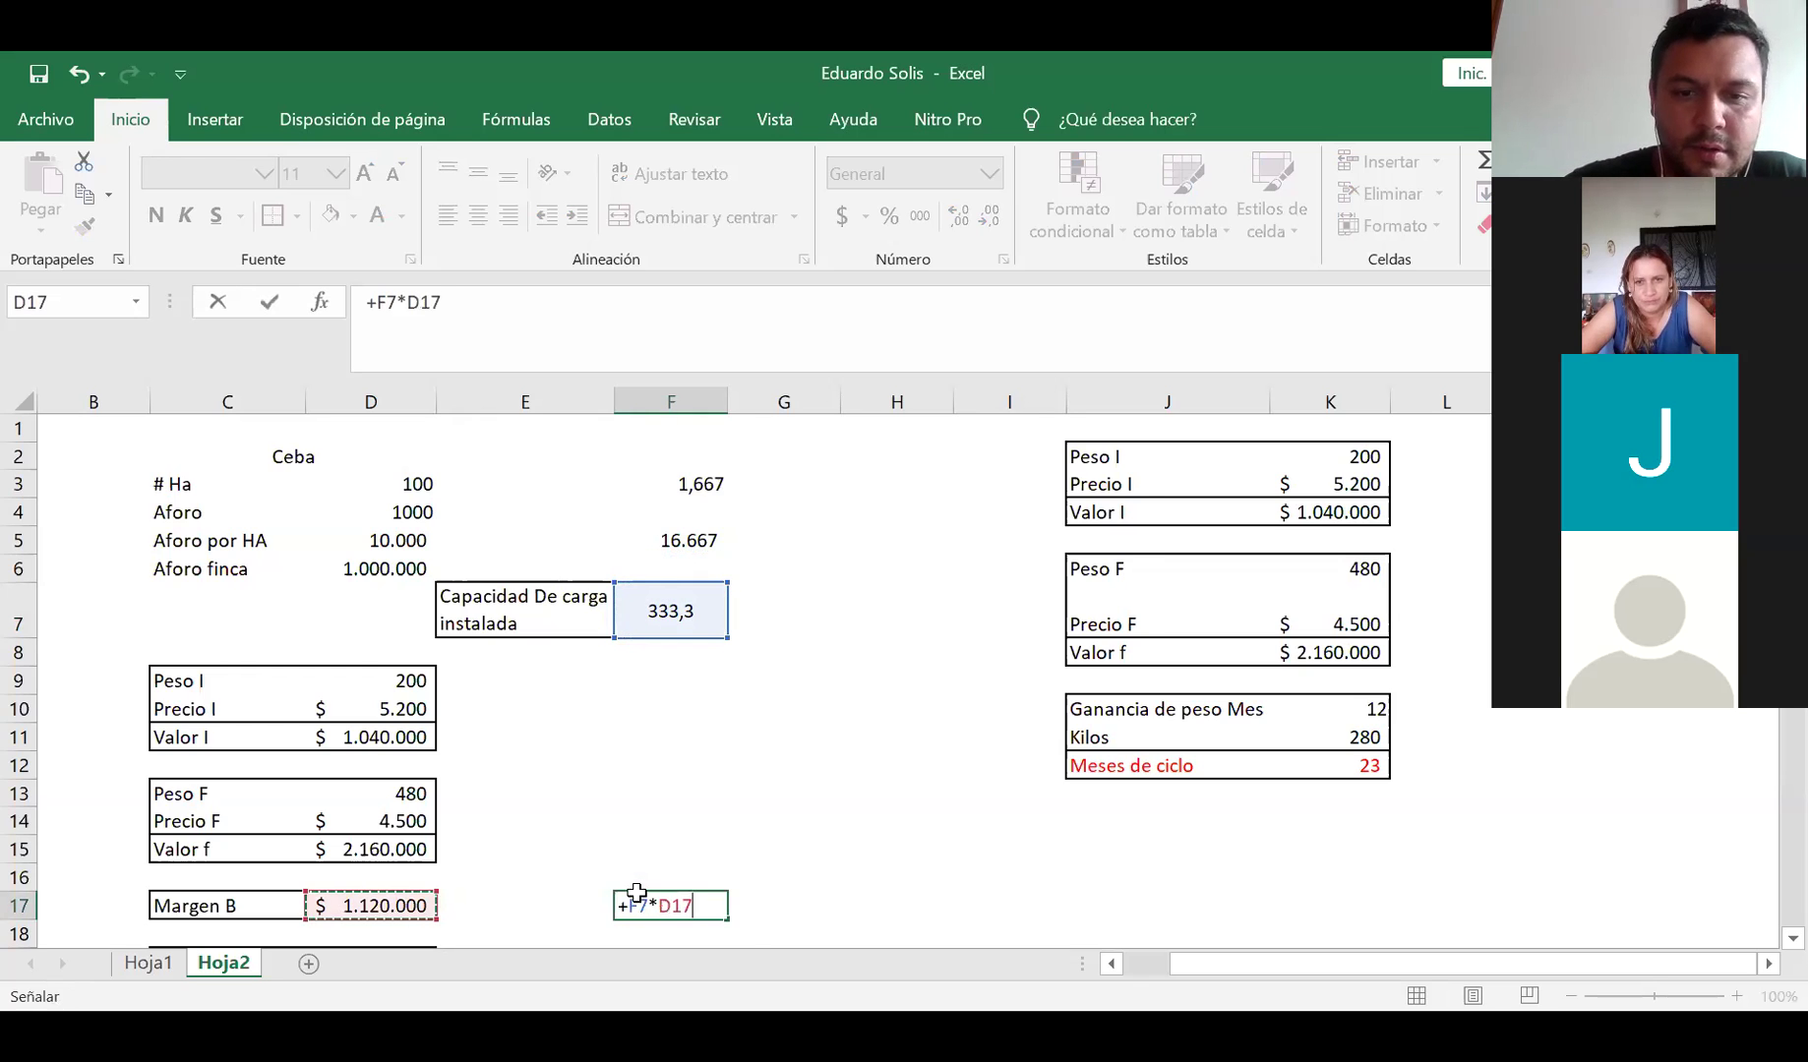
{"action": "key", "text": "ctrl+Return"}
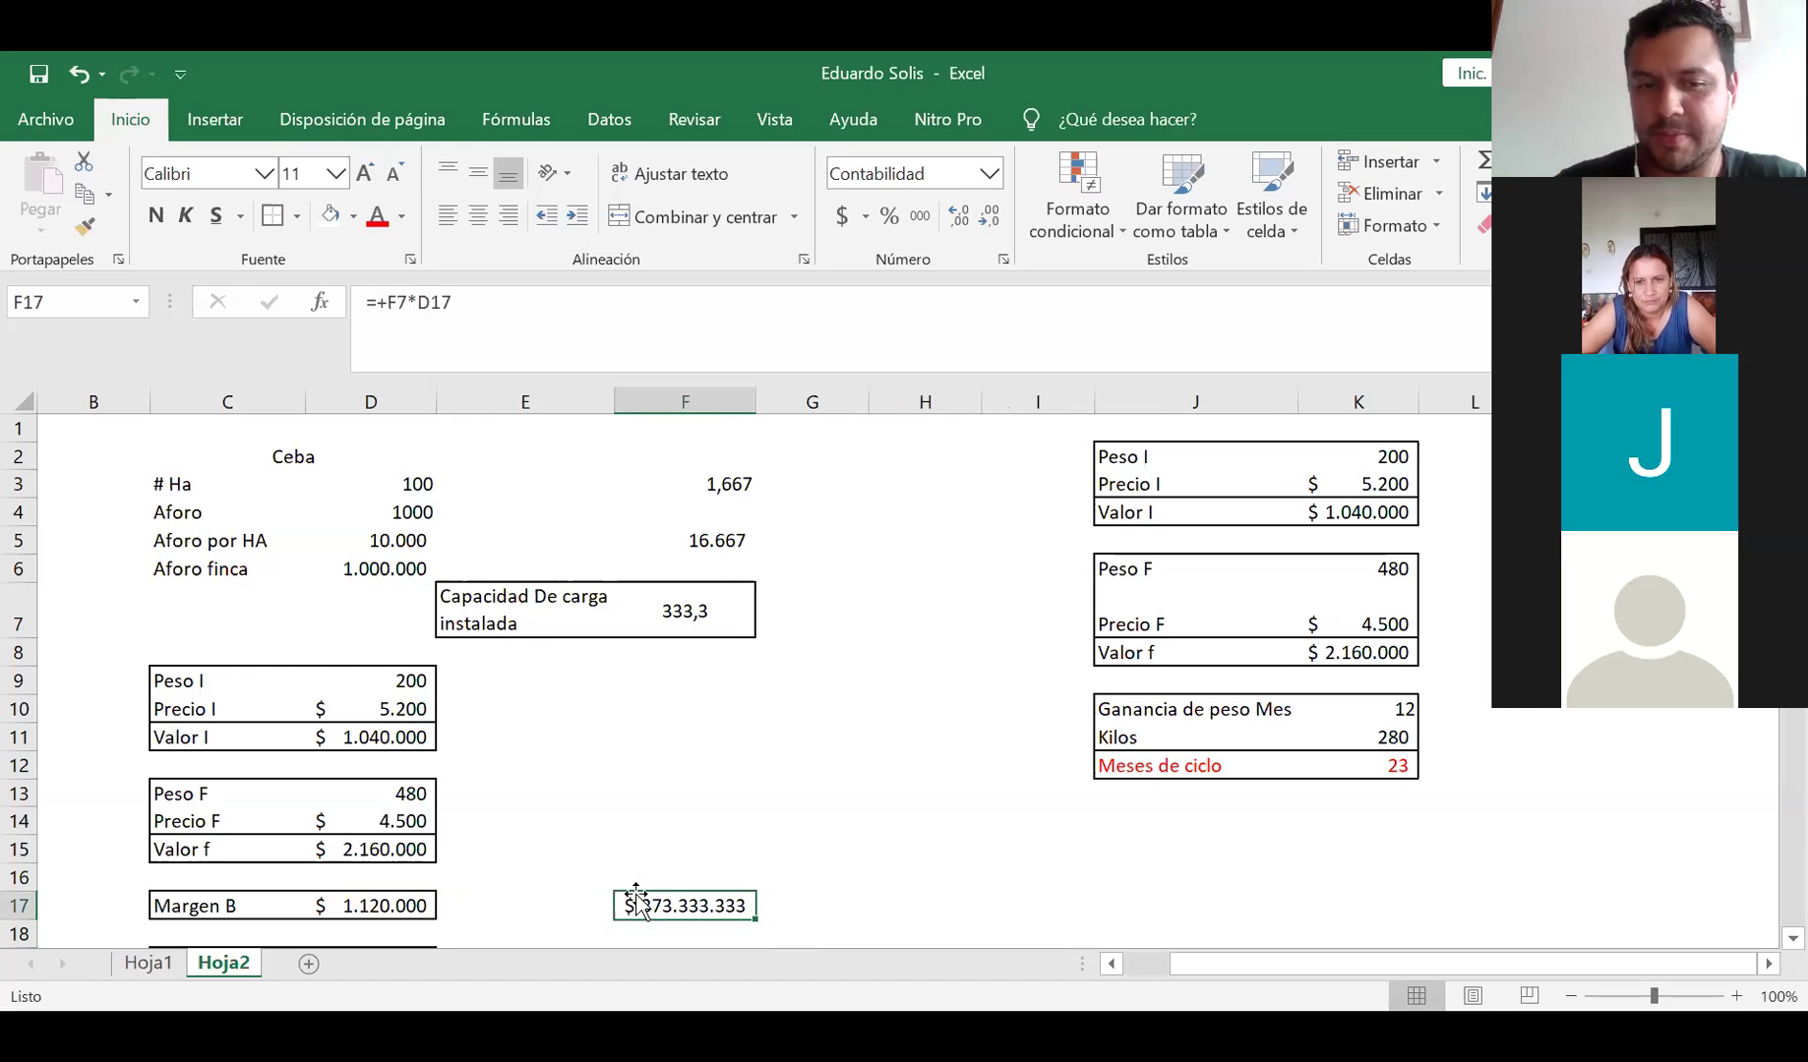
Enter a formula in E17 that multiplies the Margen B in D17 by the # Animales in D19
{"action": "key", "text": "Left"}
{"action": "key", "text": "F2"}
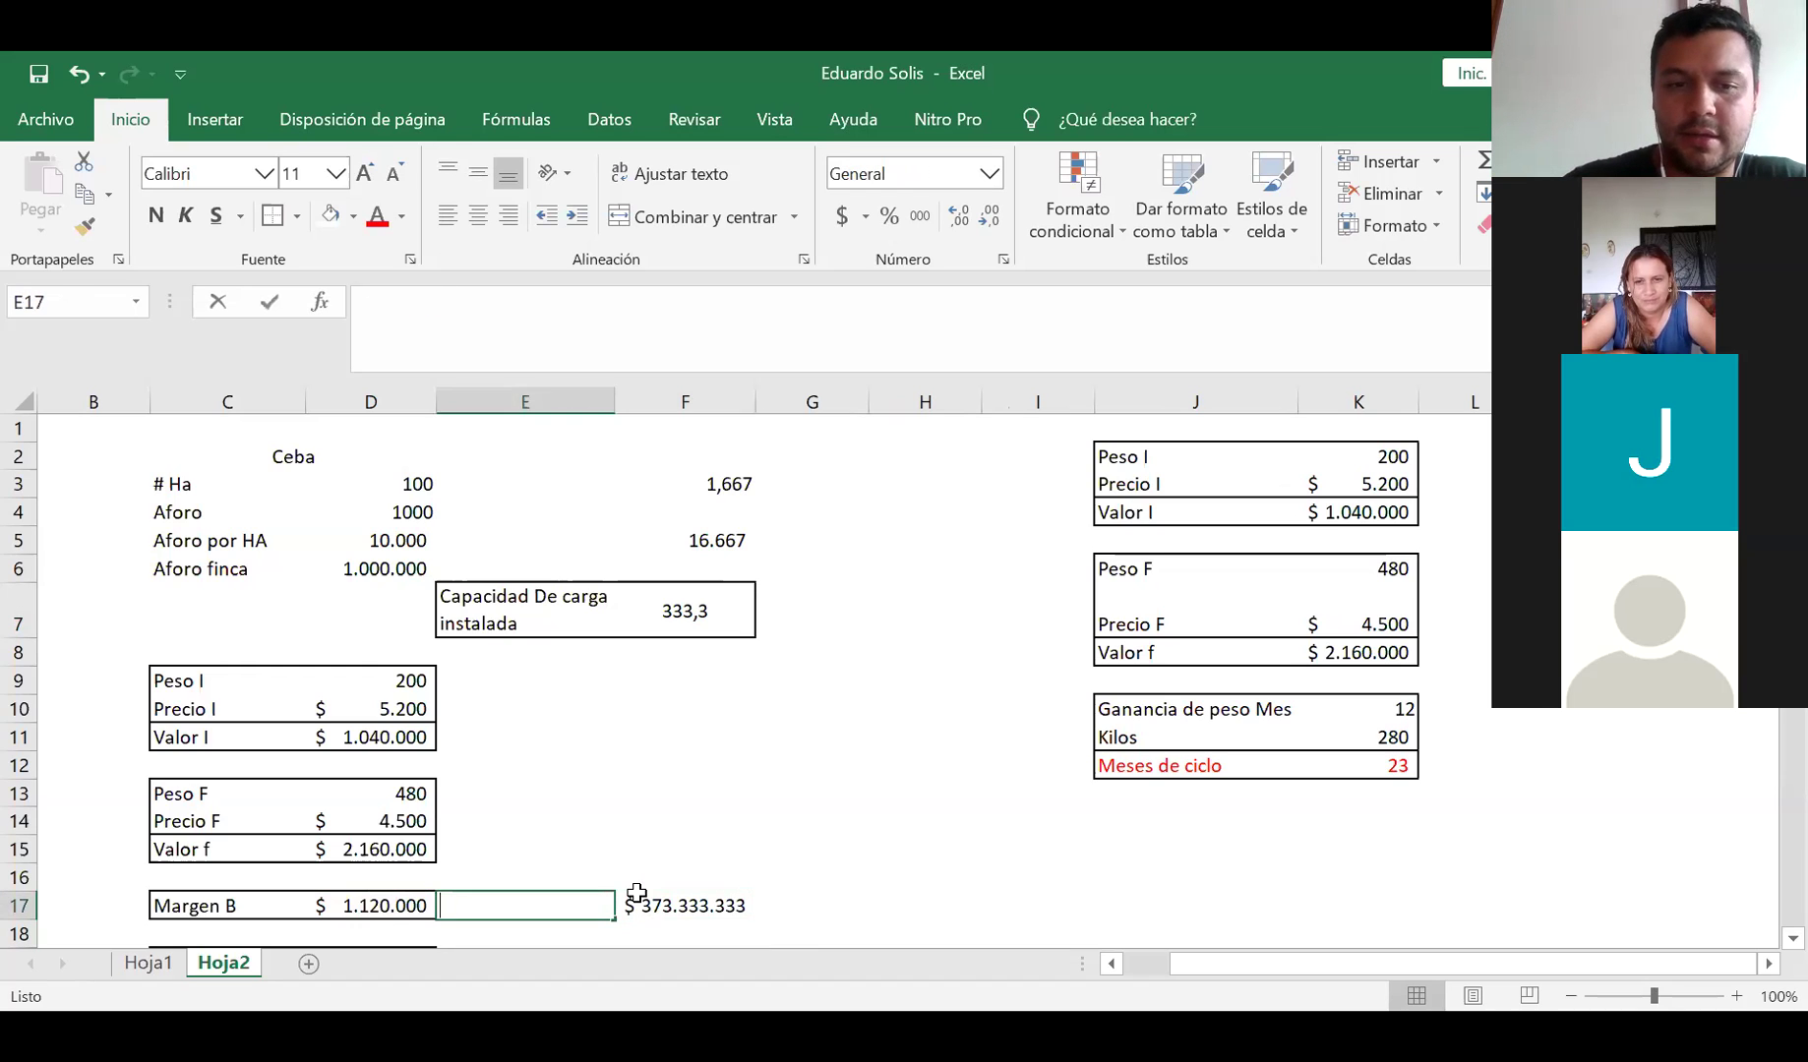
{"action": "type", "text": "+"}
{"action": "key", "text": "Left"}
{"action": "type", "text": "*"}
{"action": "key", "text": "Down"}
{"action": "key", "text": "Down"}
{"action": "key", "text": "Left"}
{"action": "key", "text": "Return"}
{"action": "key", "text": "Up"}
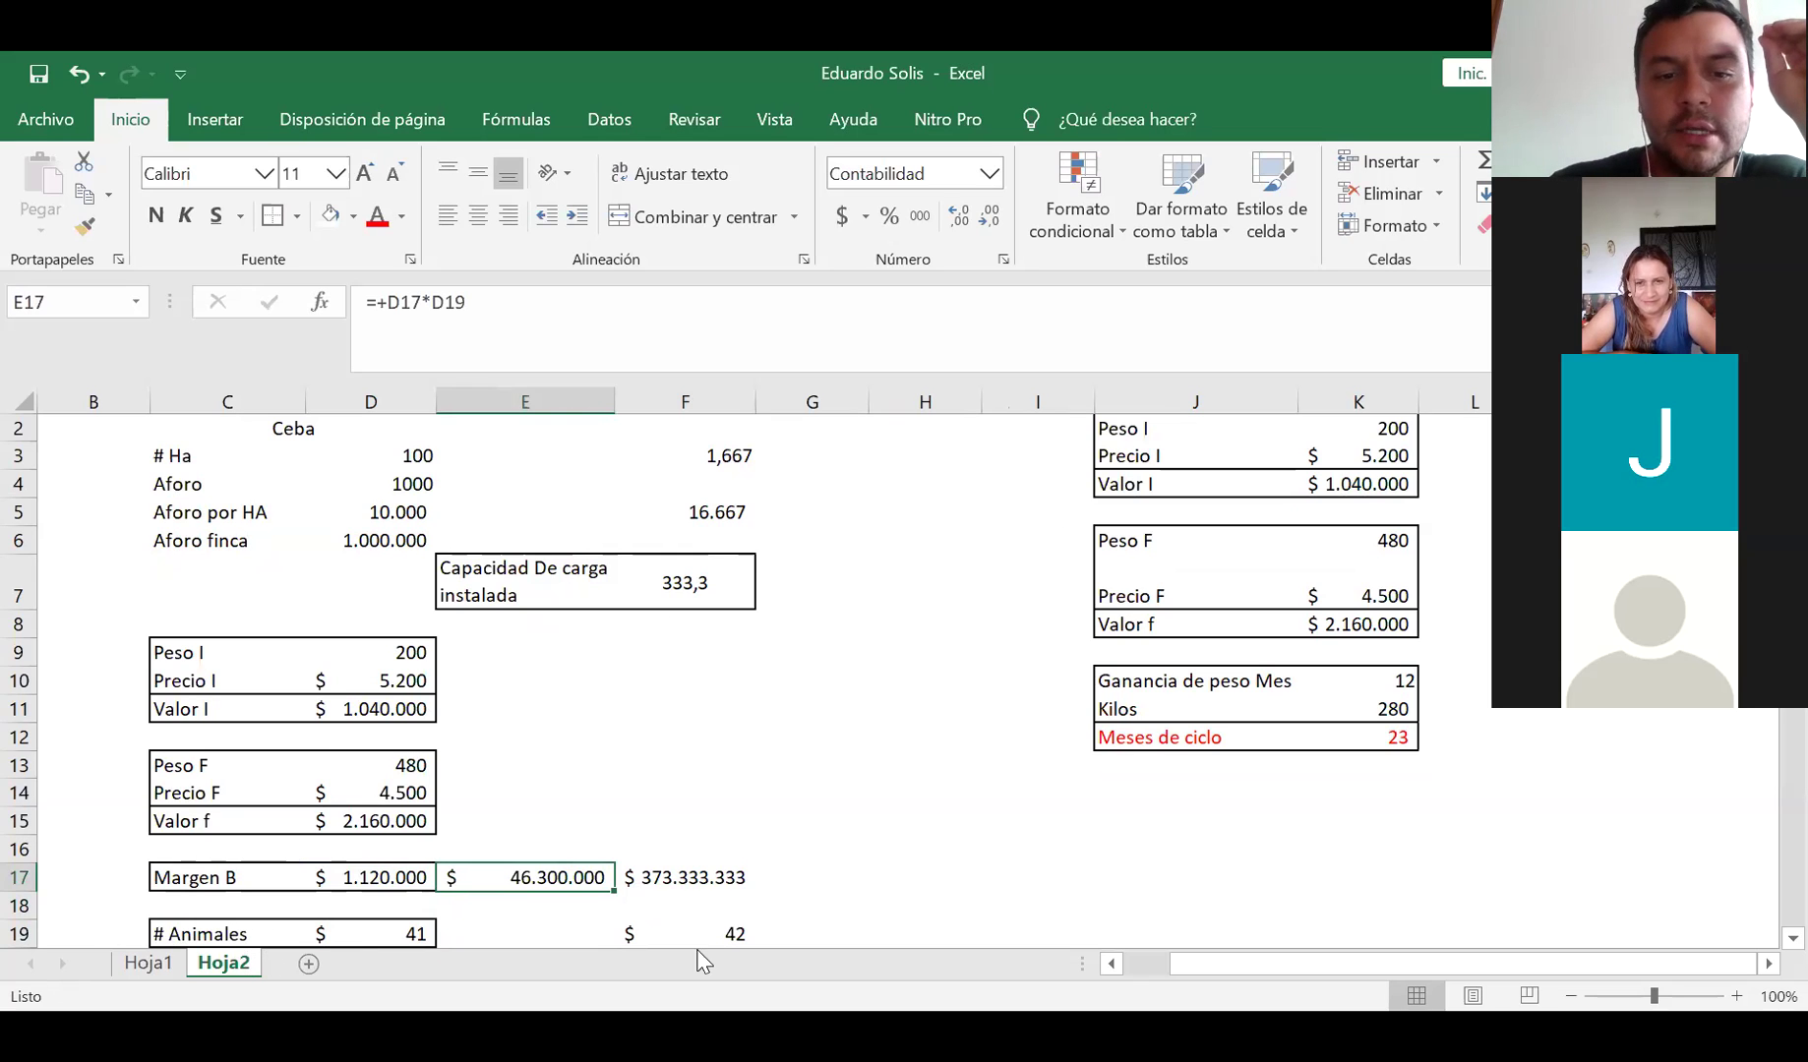
{"action": "left_click", "coordinate": [632, 863]}
{"action": "left_click_drag", "start_coordinate": [494, 875], "coordinate": [626, 876]}
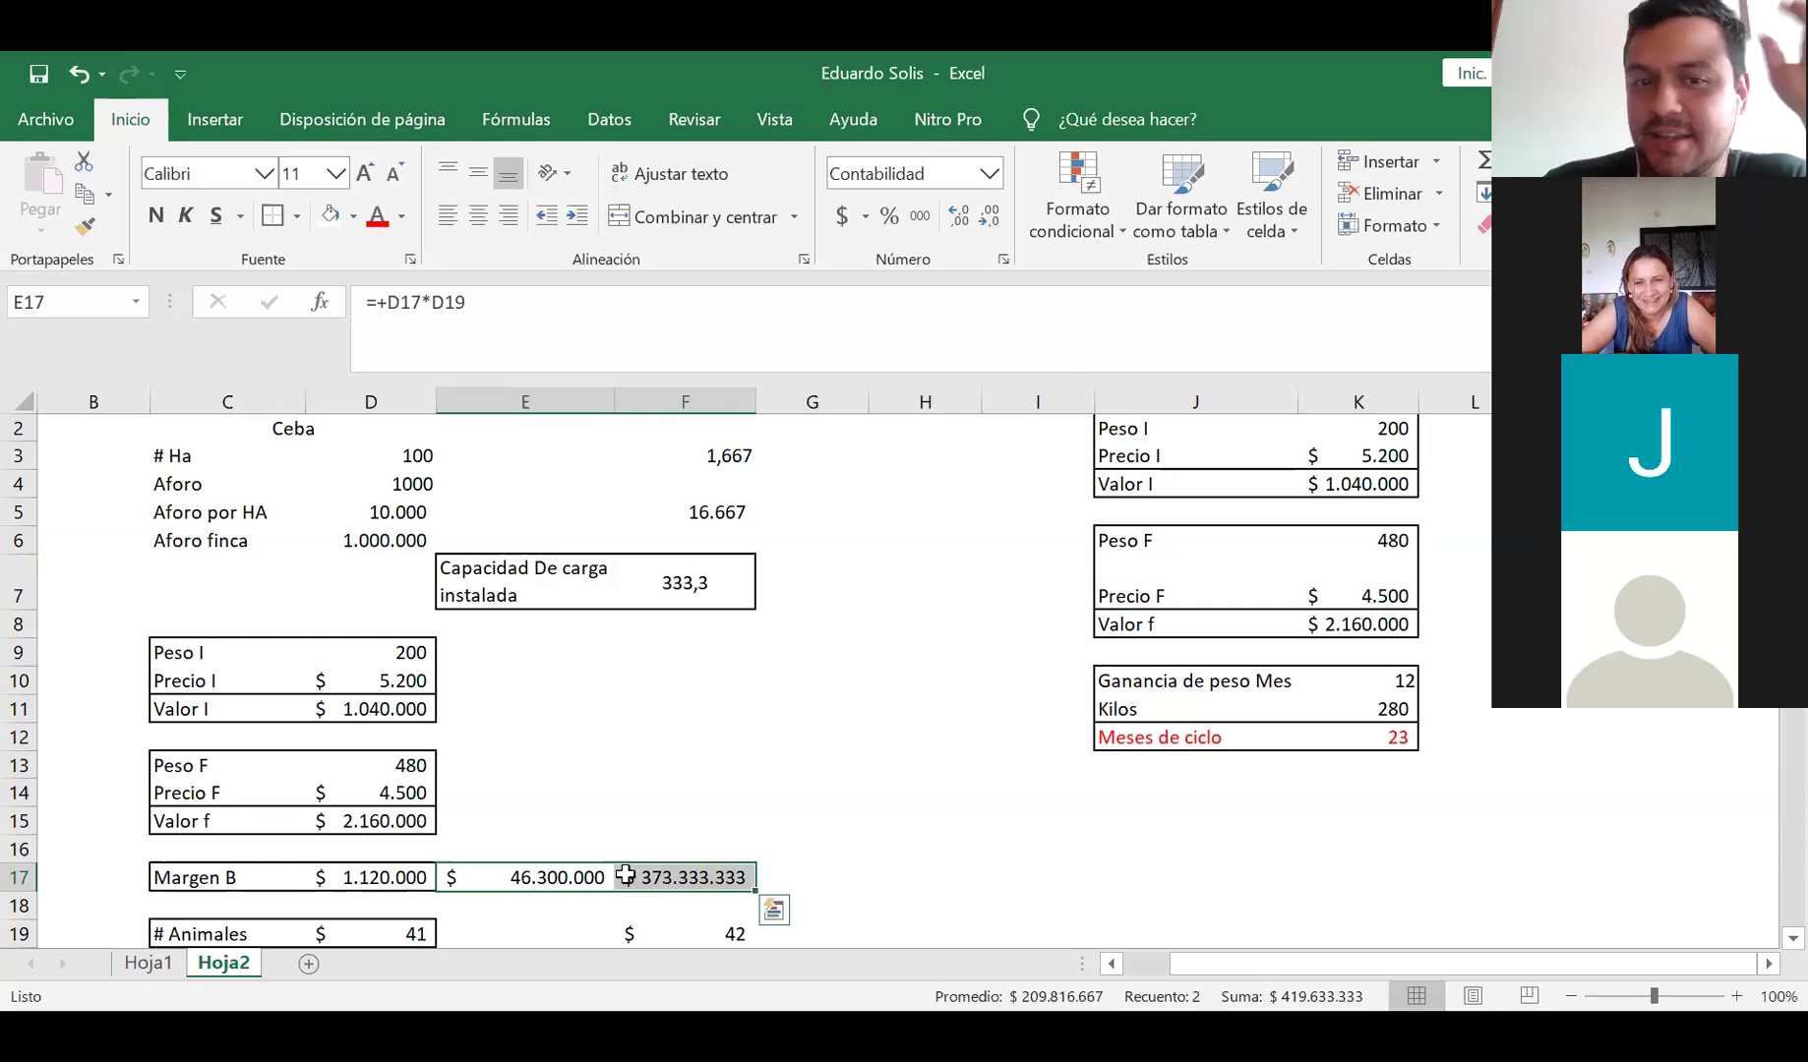
{"action": "left_click", "coordinate": [546, 874]}
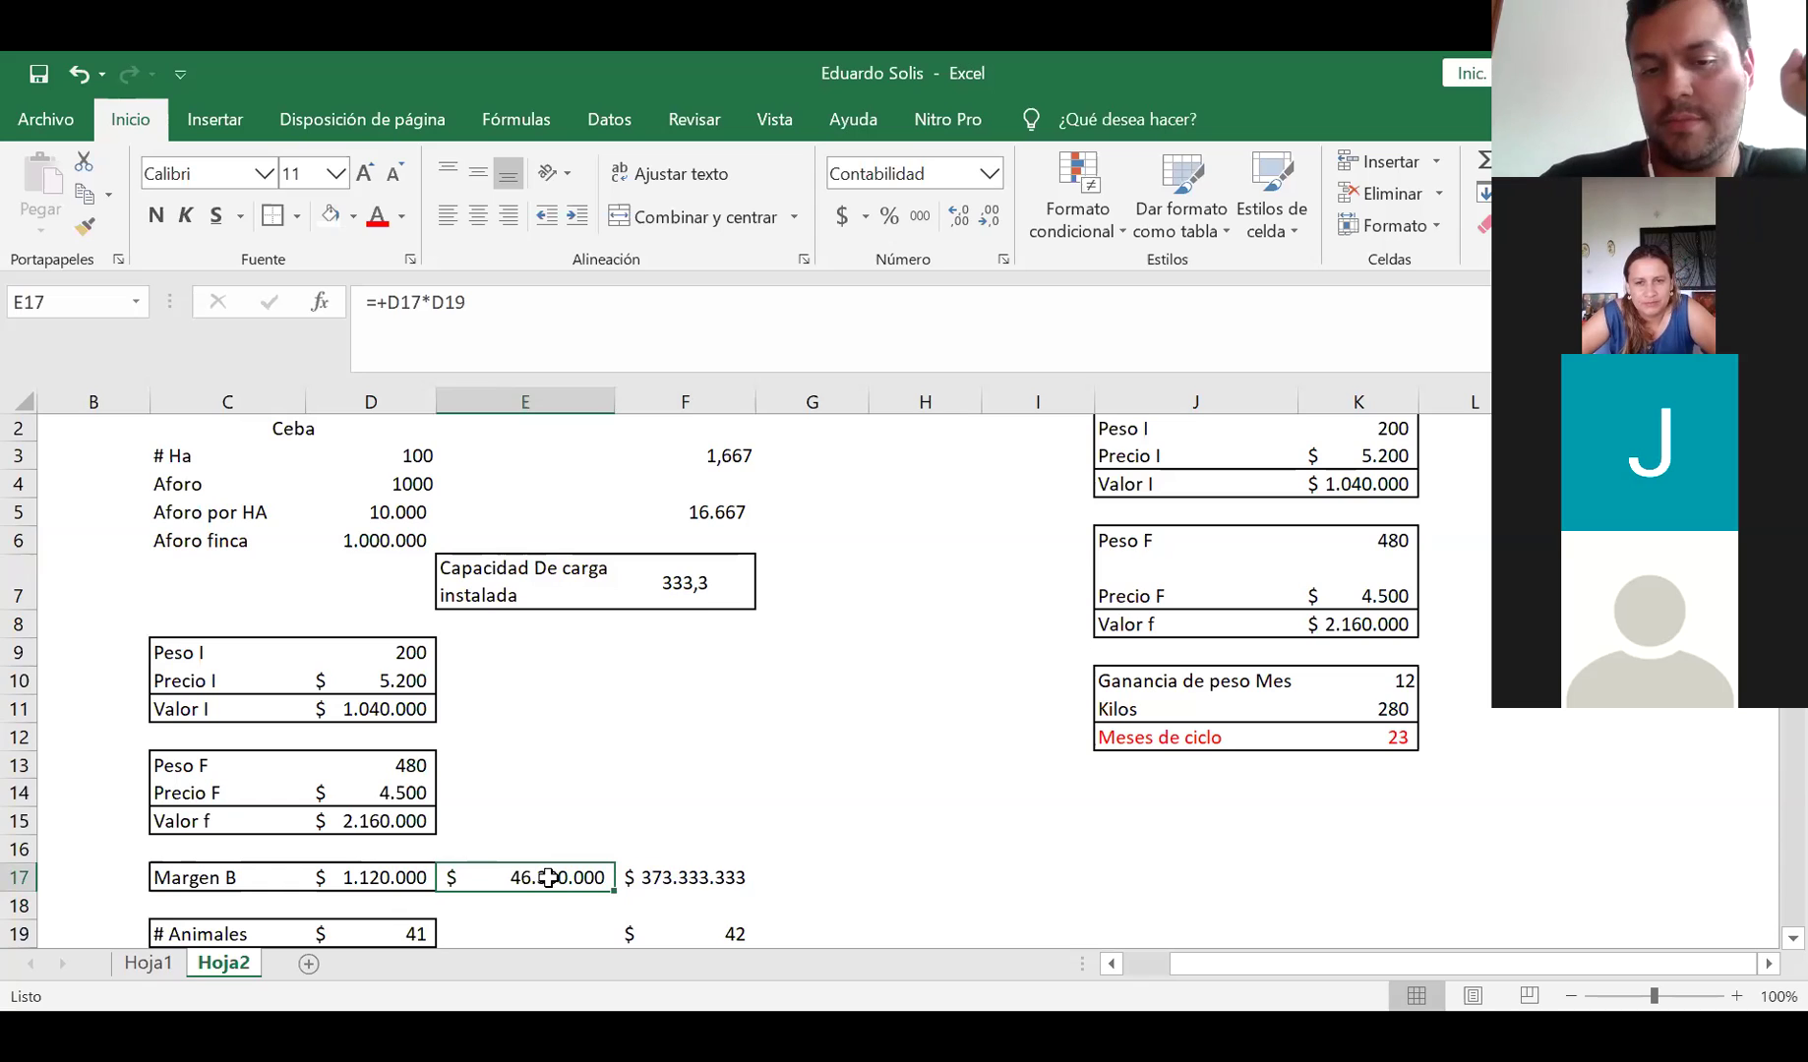
Format the Aforo value in D4 with a thousands separator
{"action": "left_click", "coordinate": [413, 484]}
{"action": "left_click", "coordinate": [918, 218]}
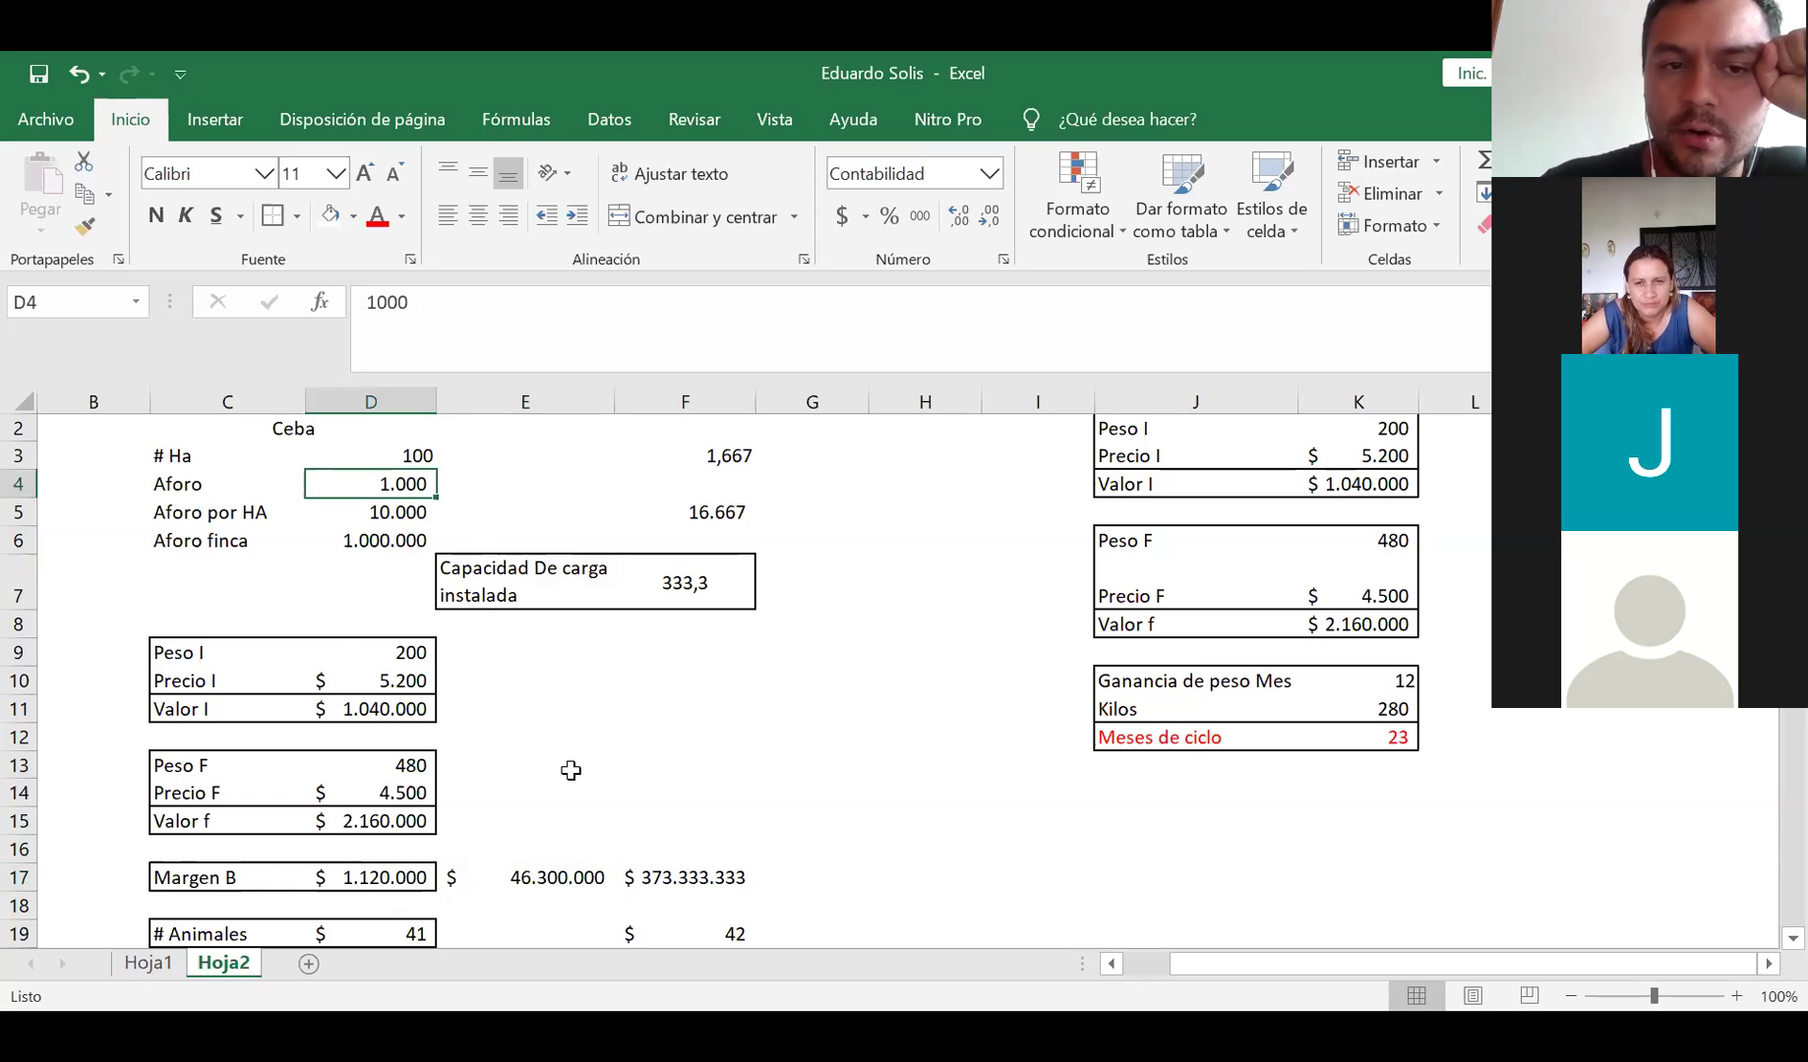
{"action": "left_click", "coordinate": [680, 885]}
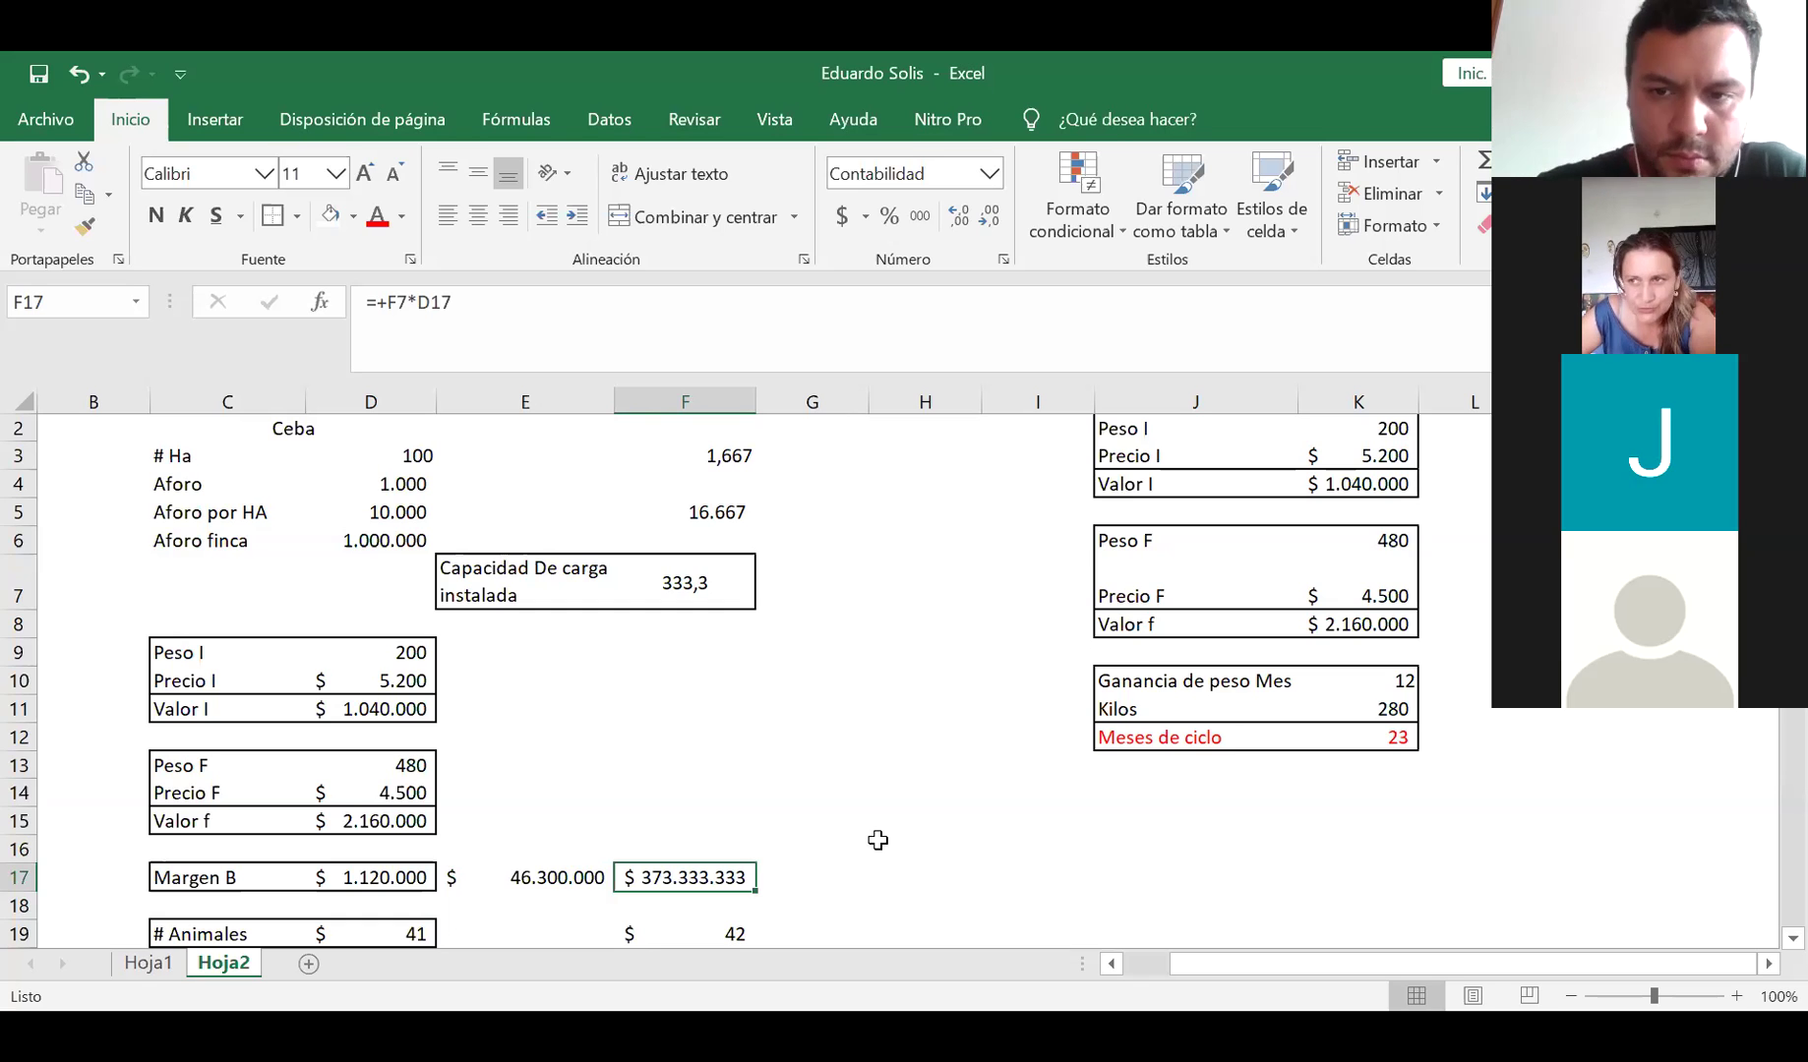
{"action": "scroll", "coordinate": [663, 682], "scroll_direction": "up", "scroll_amount": 1}
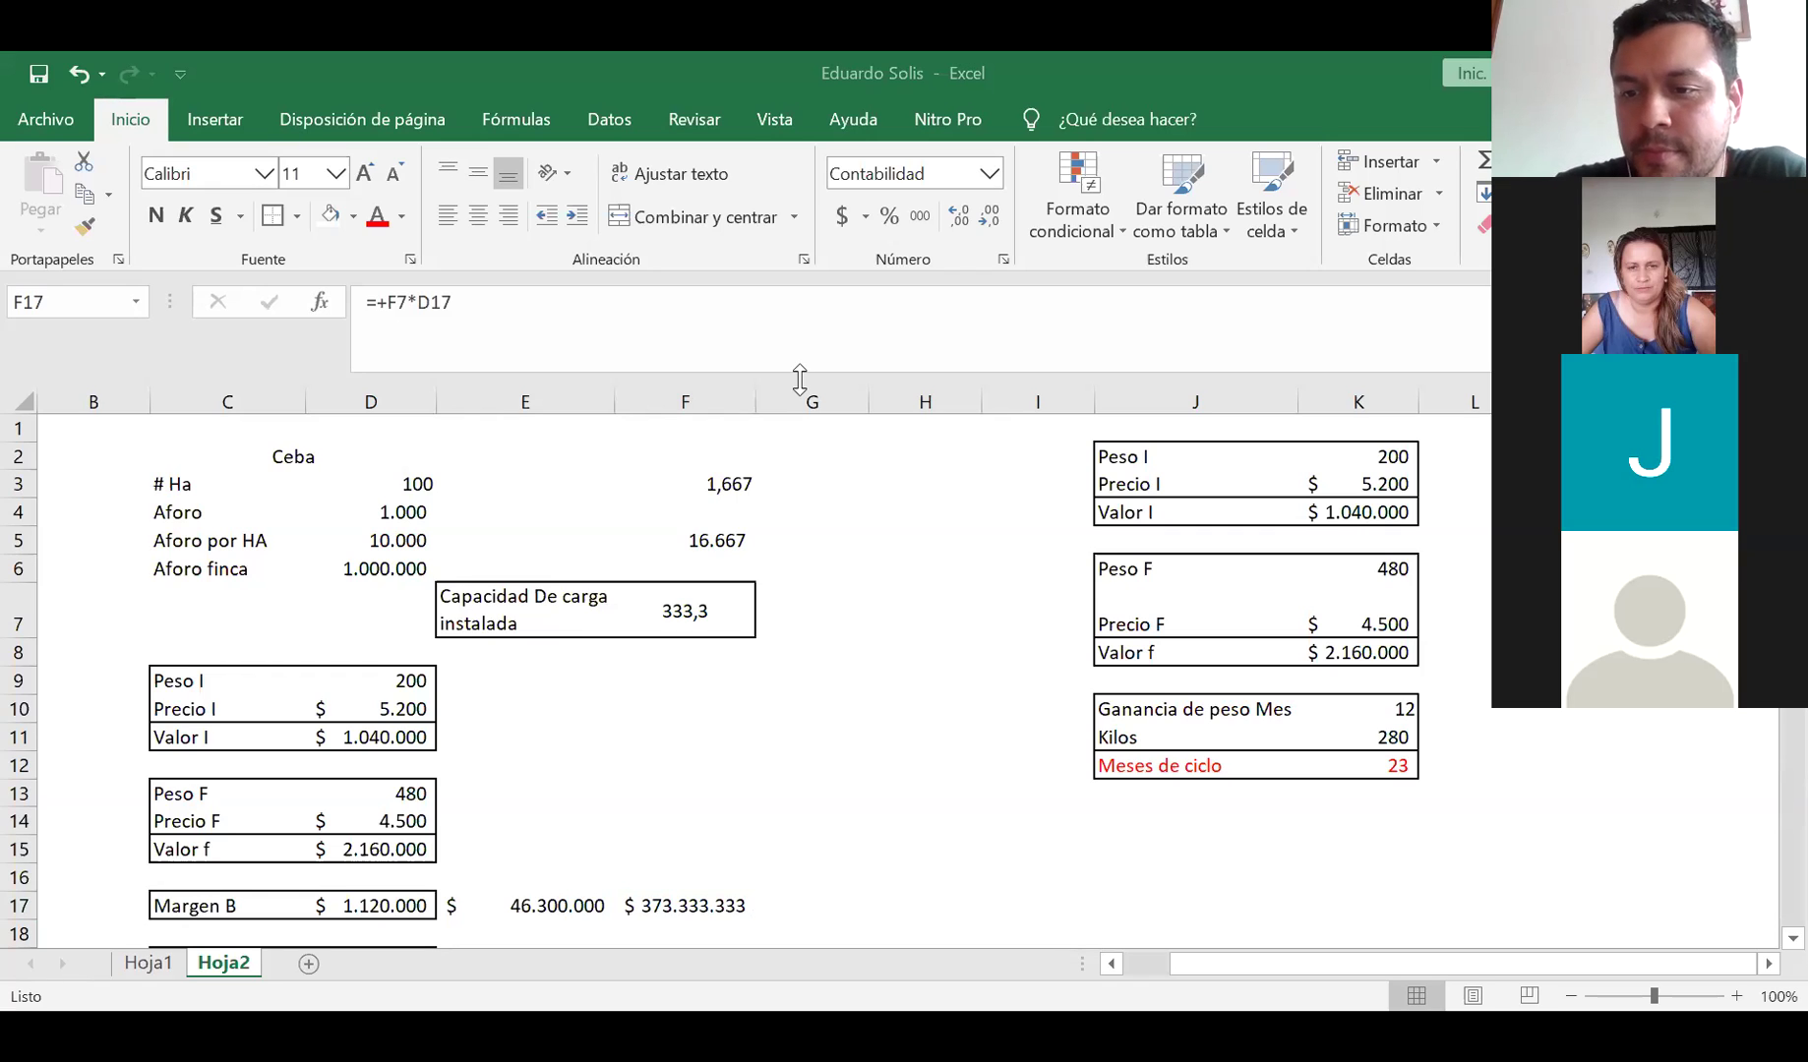
{"action": "scroll", "coordinate": [1358, 429], "scroll_direction": "down", "scroll_amount": 1}
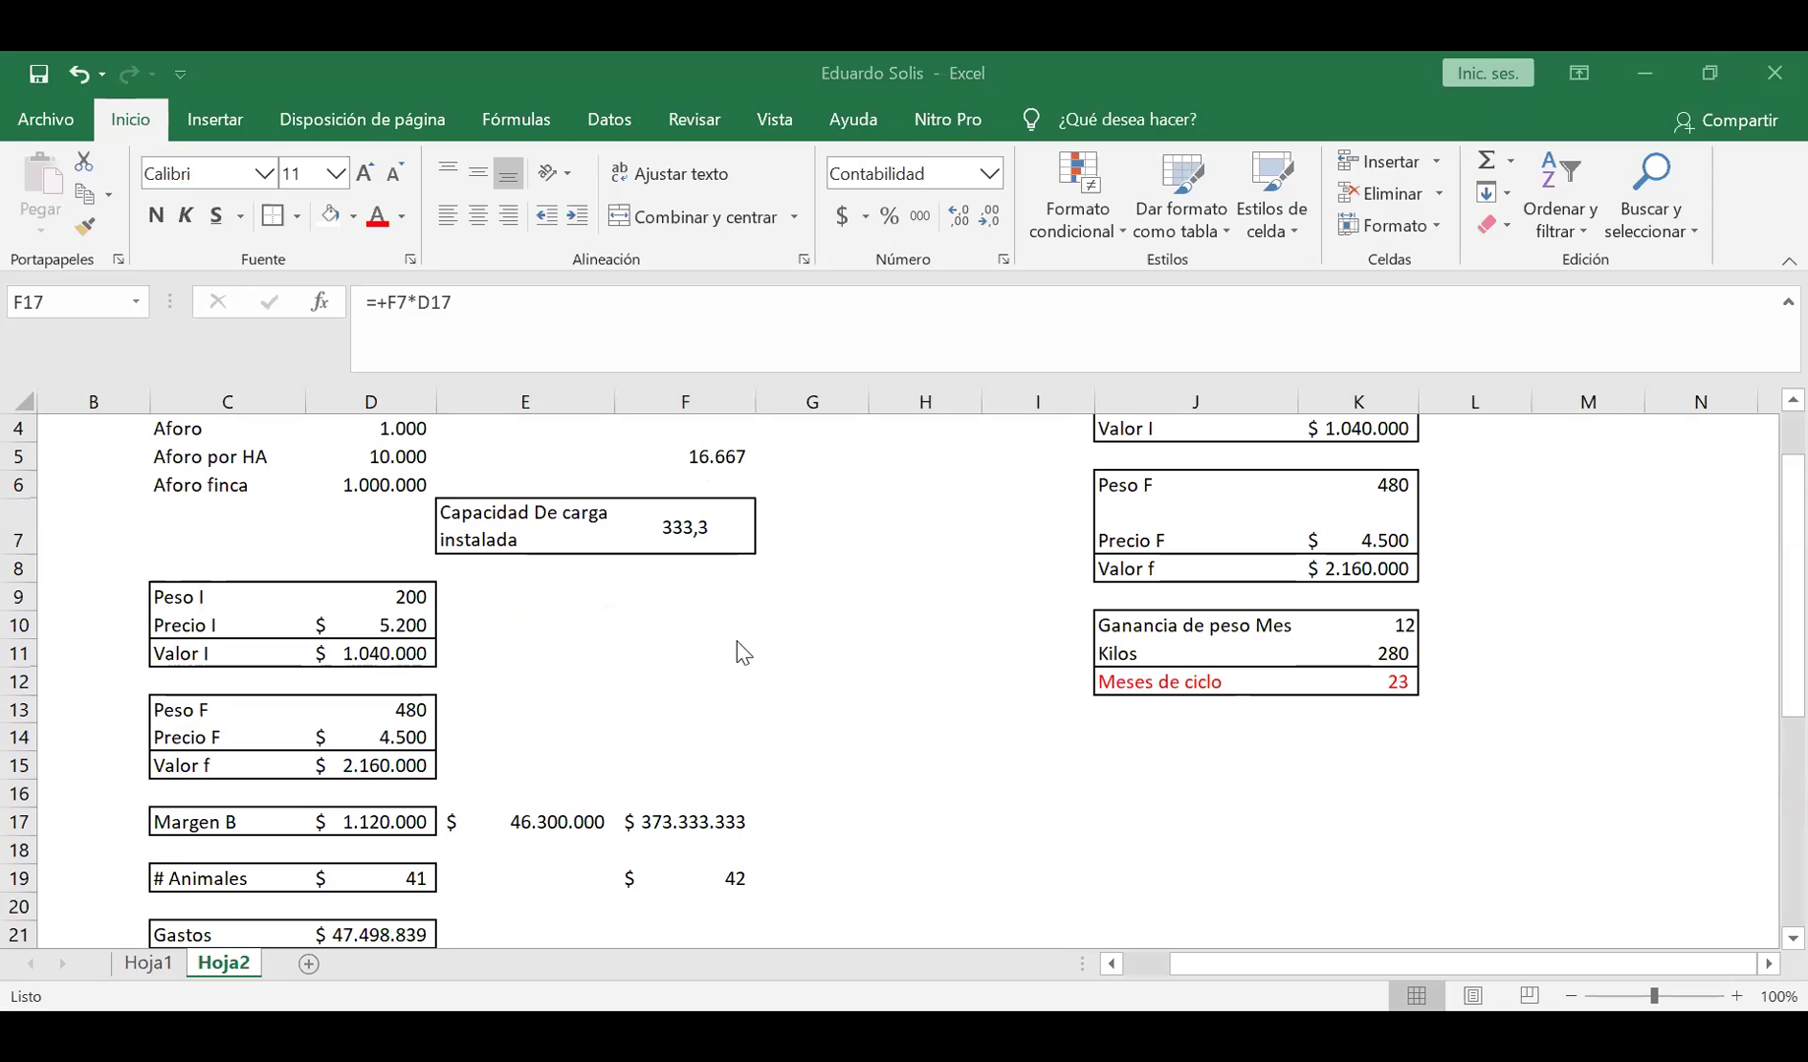
{"action": "scroll", "coordinate": [1366, 595], "scroll_direction": "up", "scroll_amount": 1}
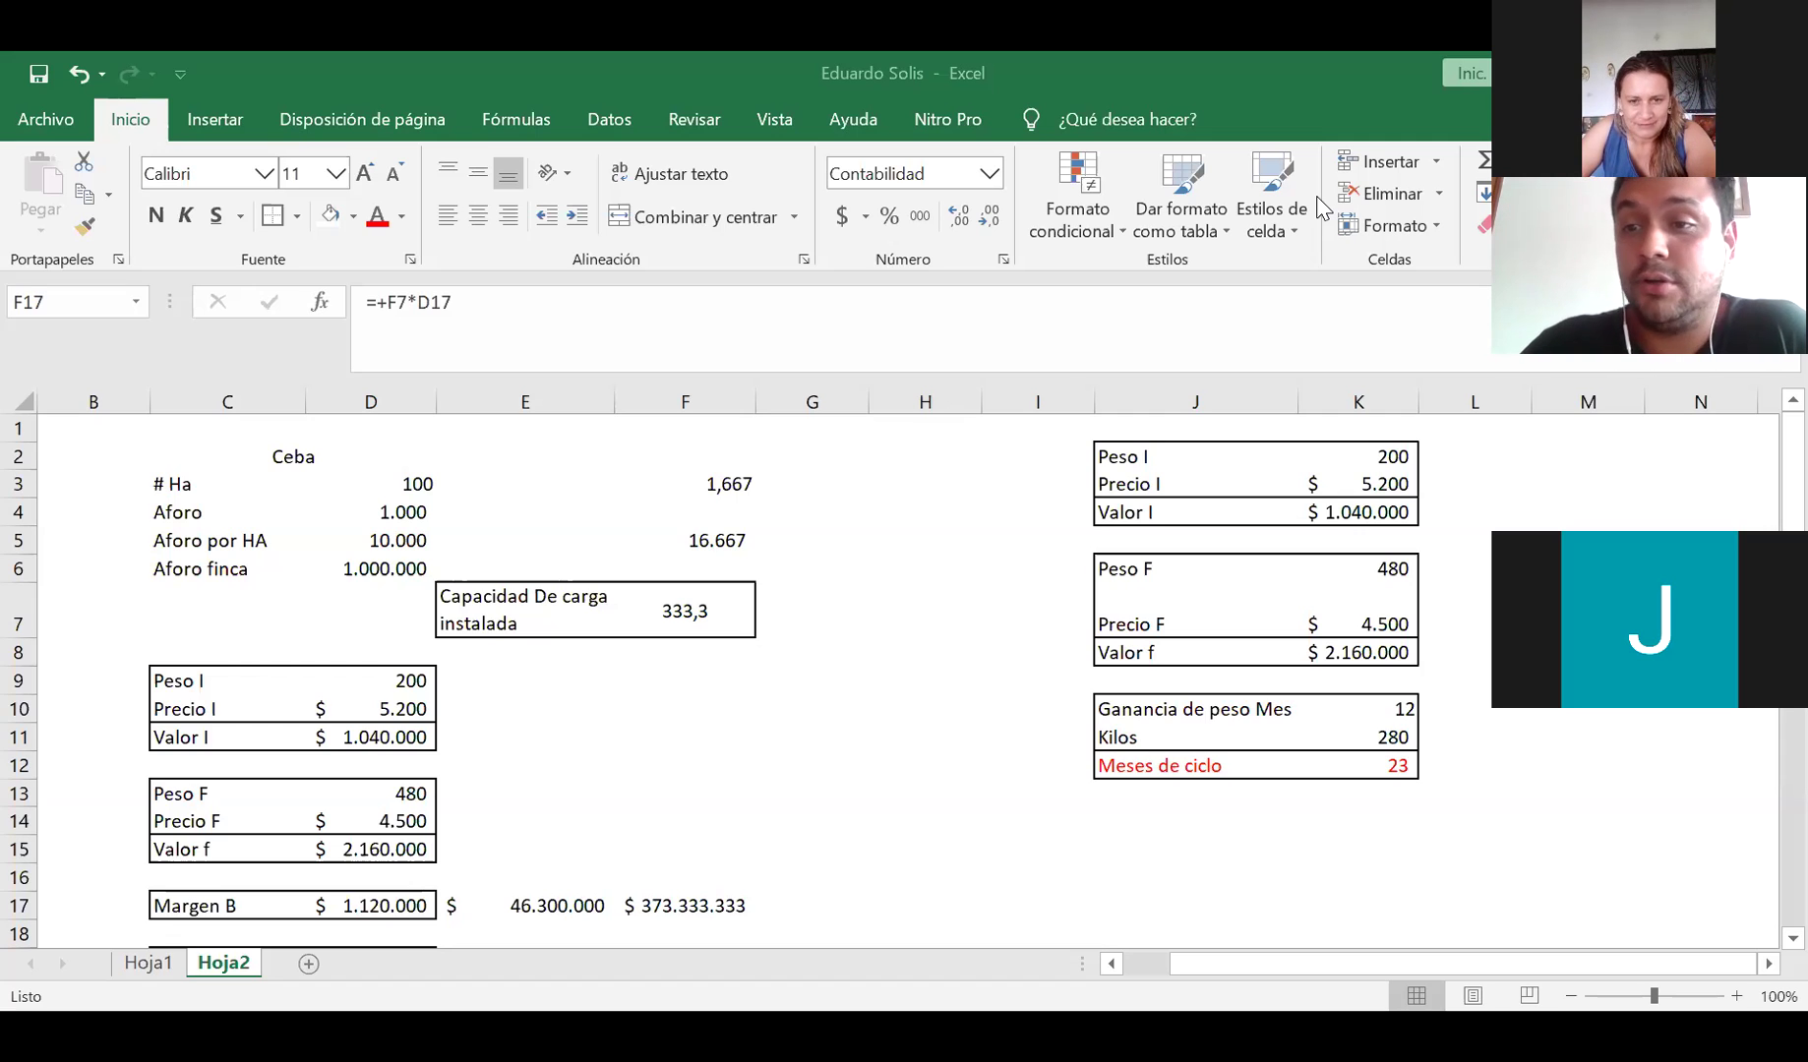
{"action": "scroll", "coordinate": [581, 657], "scroll_direction": "down", "scroll_amount": 8}
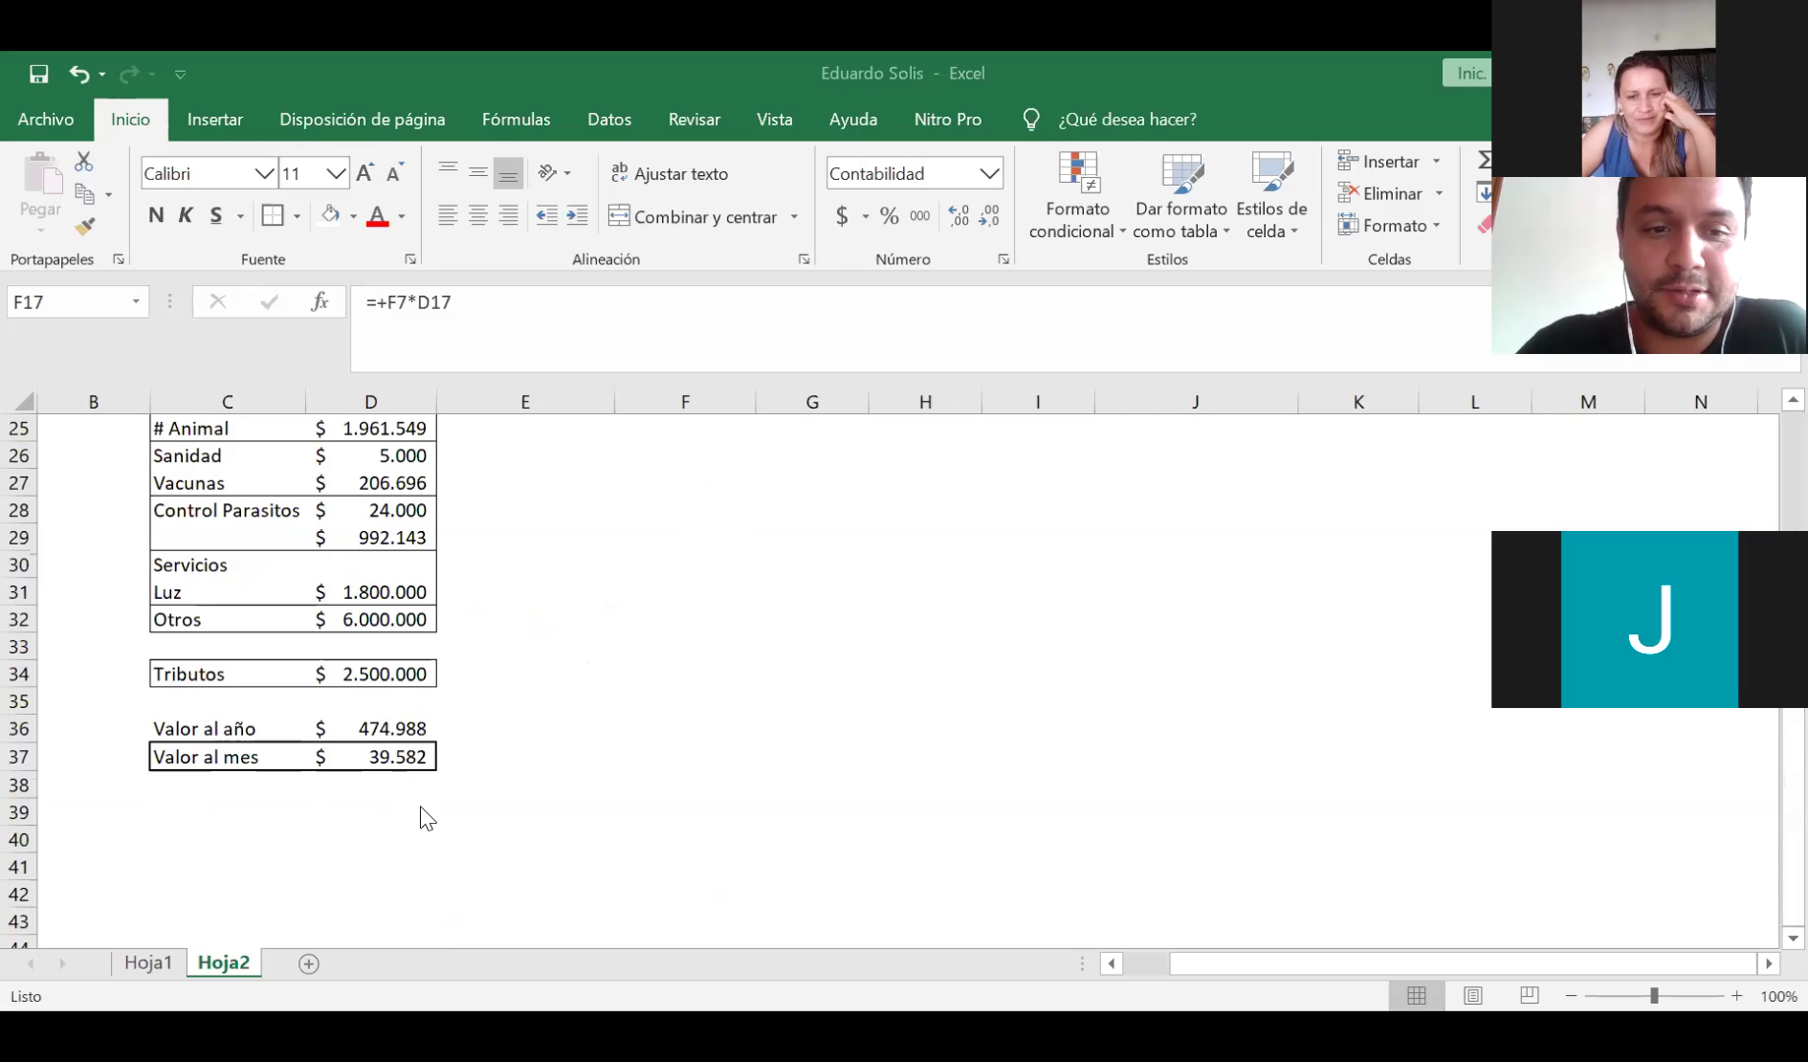
{"action": "left_click", "coordinate": [197, 812]}
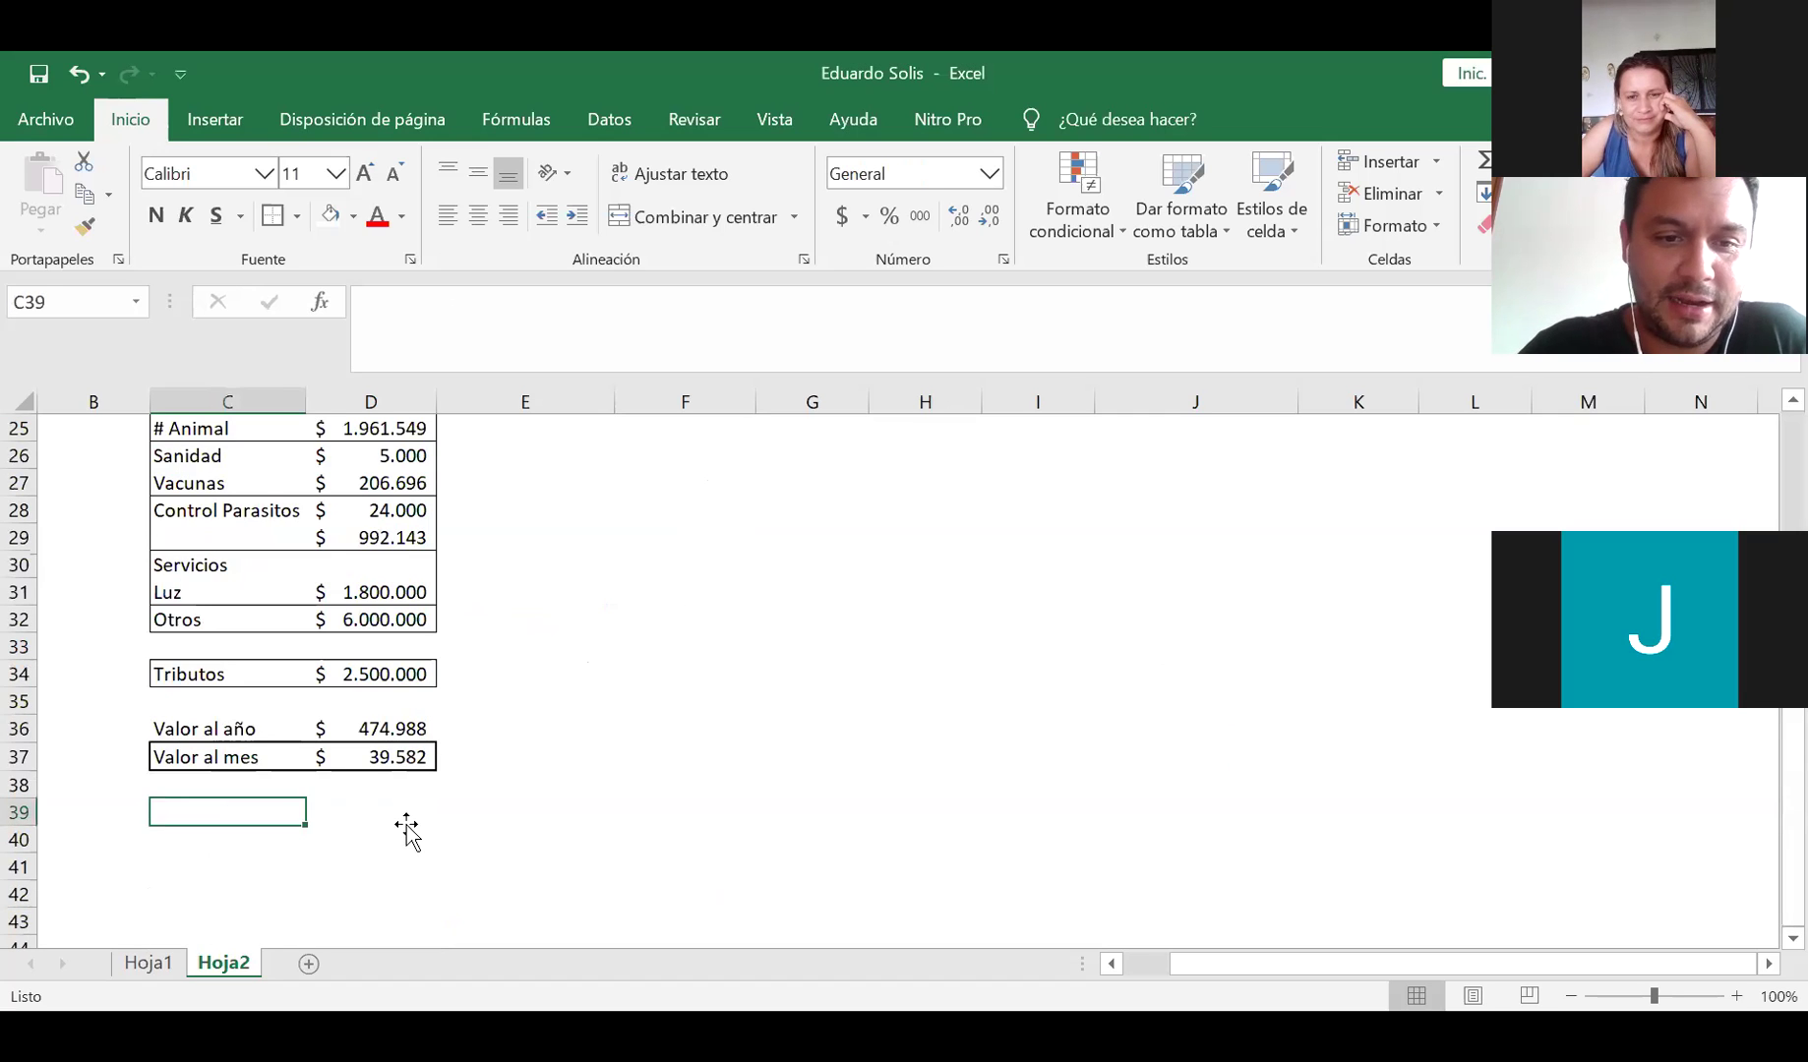
{"action": "left_click", "coordinate": [406, 825]}
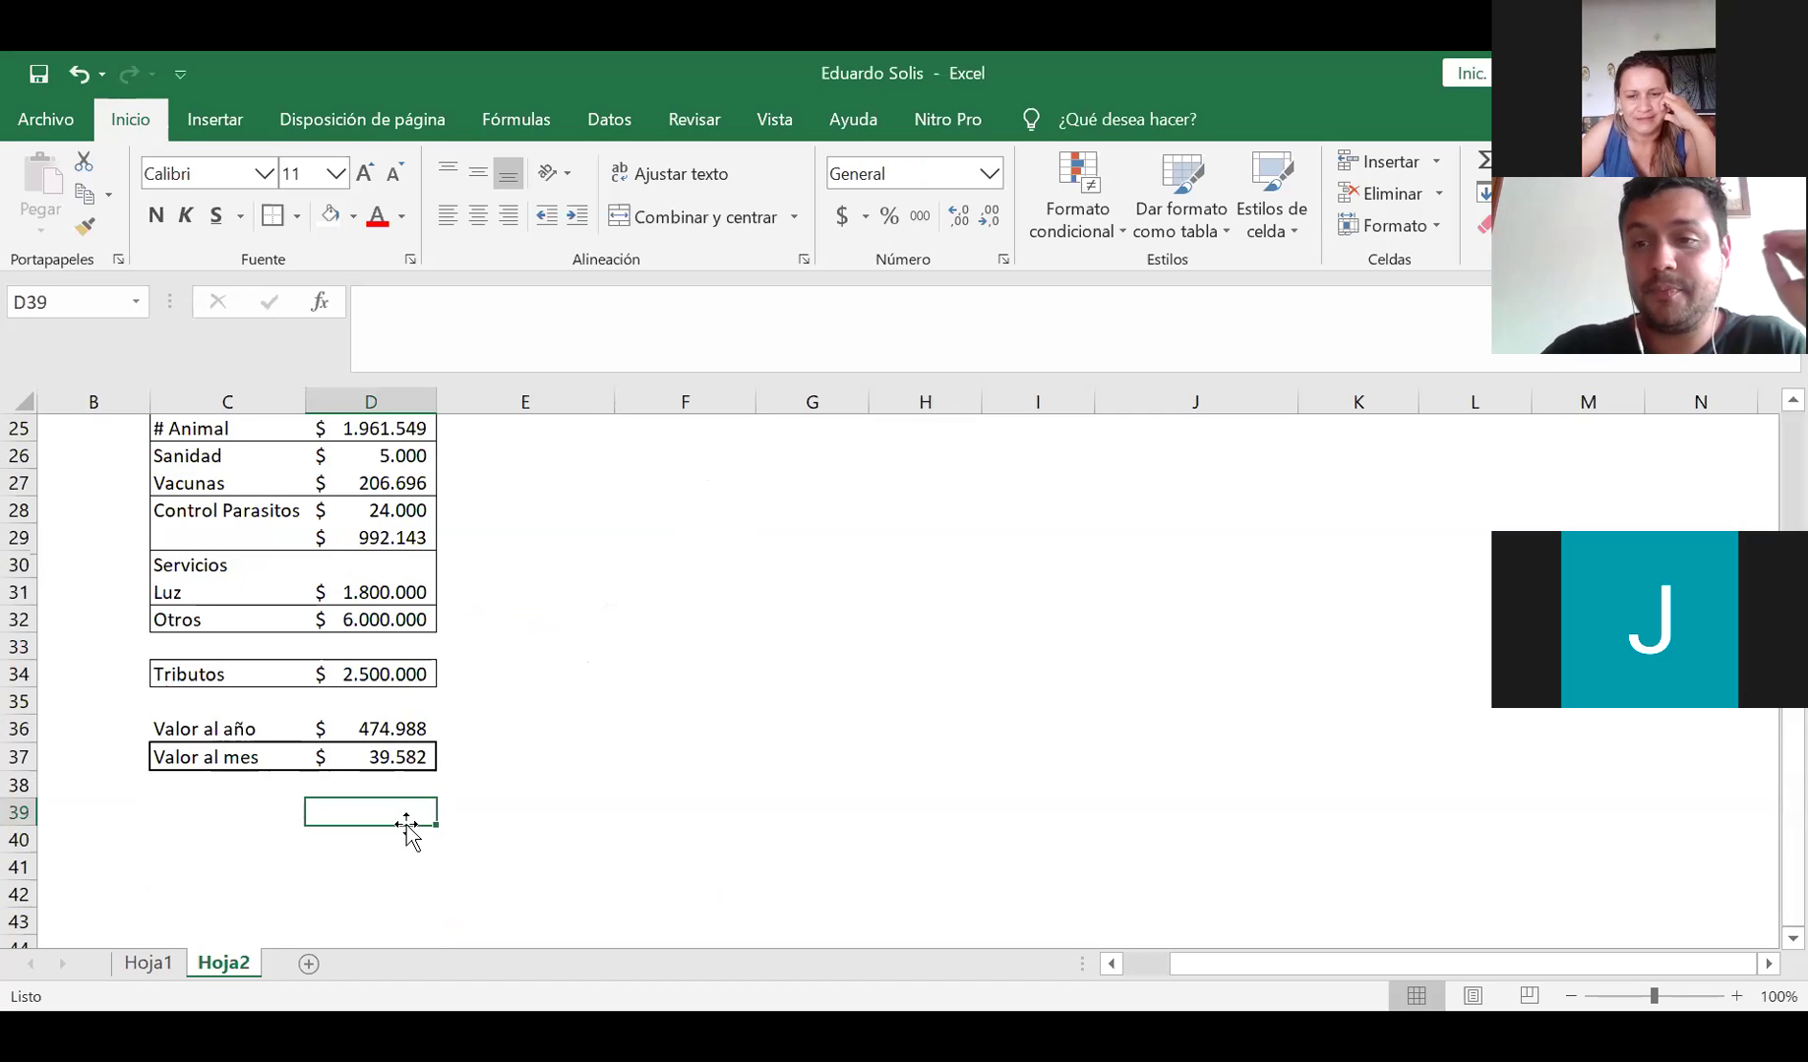
{"action": "left_click", "coordinate": [546, 814]}
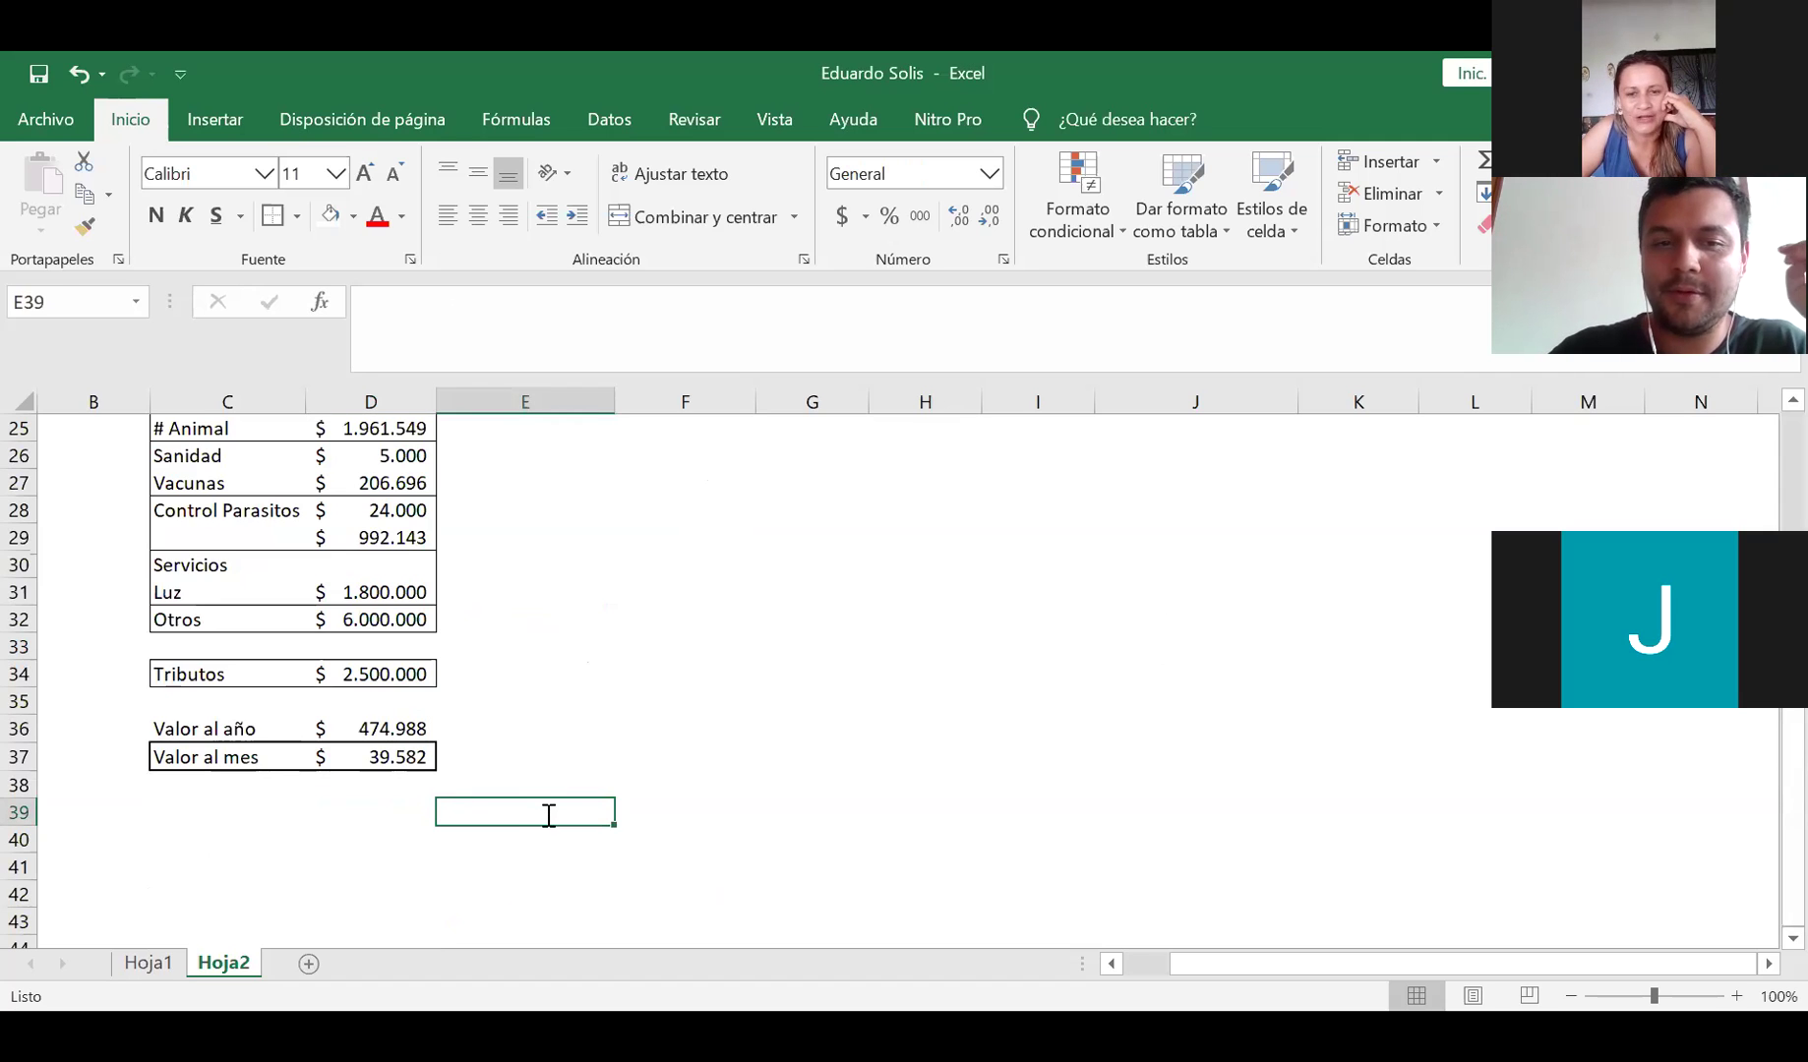
{"action": "type", "text": "+"}
{"action": "key", "text": "Escape"}
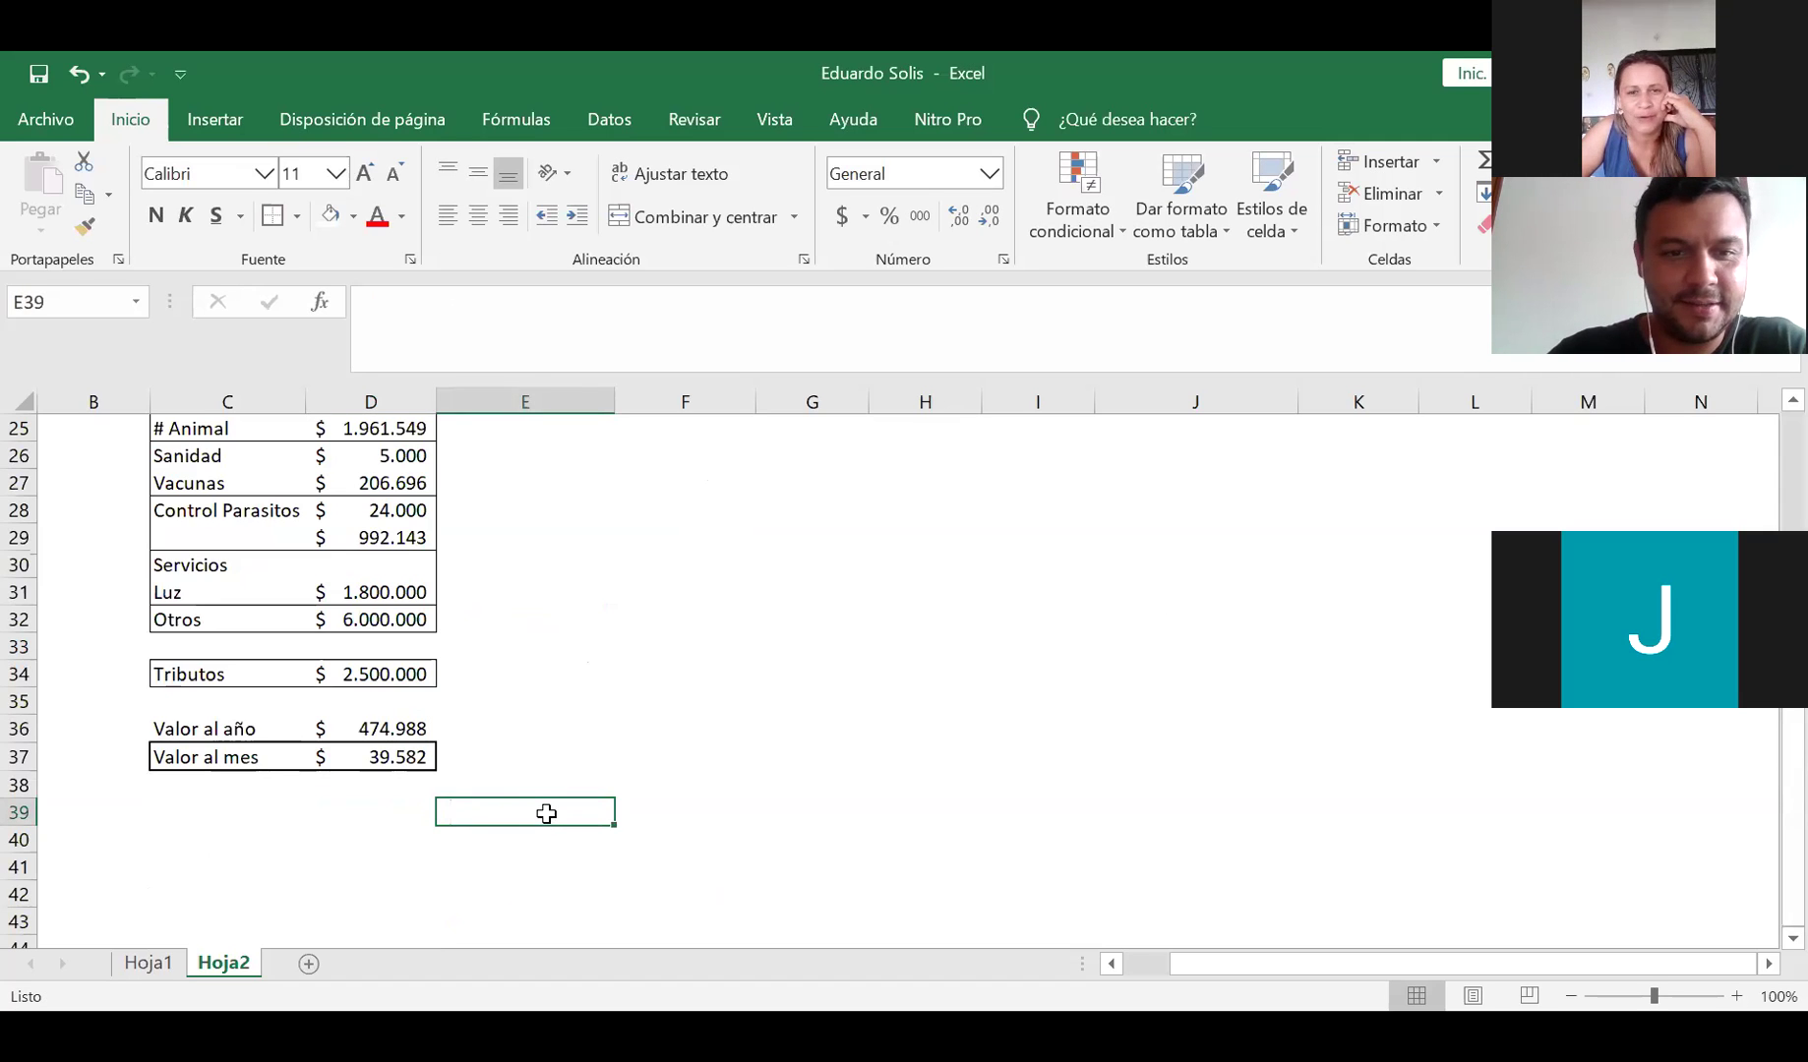
Calculate the Gastos in D21 divided by 4500 in cell D39 and format the result with a thousands separator
{"action": "key", "text": "Left"}
{"action": "type", "text": "+"}
{"action": "key", "text": "Up"}
{"action": "key", "text": "Up"}
{"action": "key", "text": "Up"}
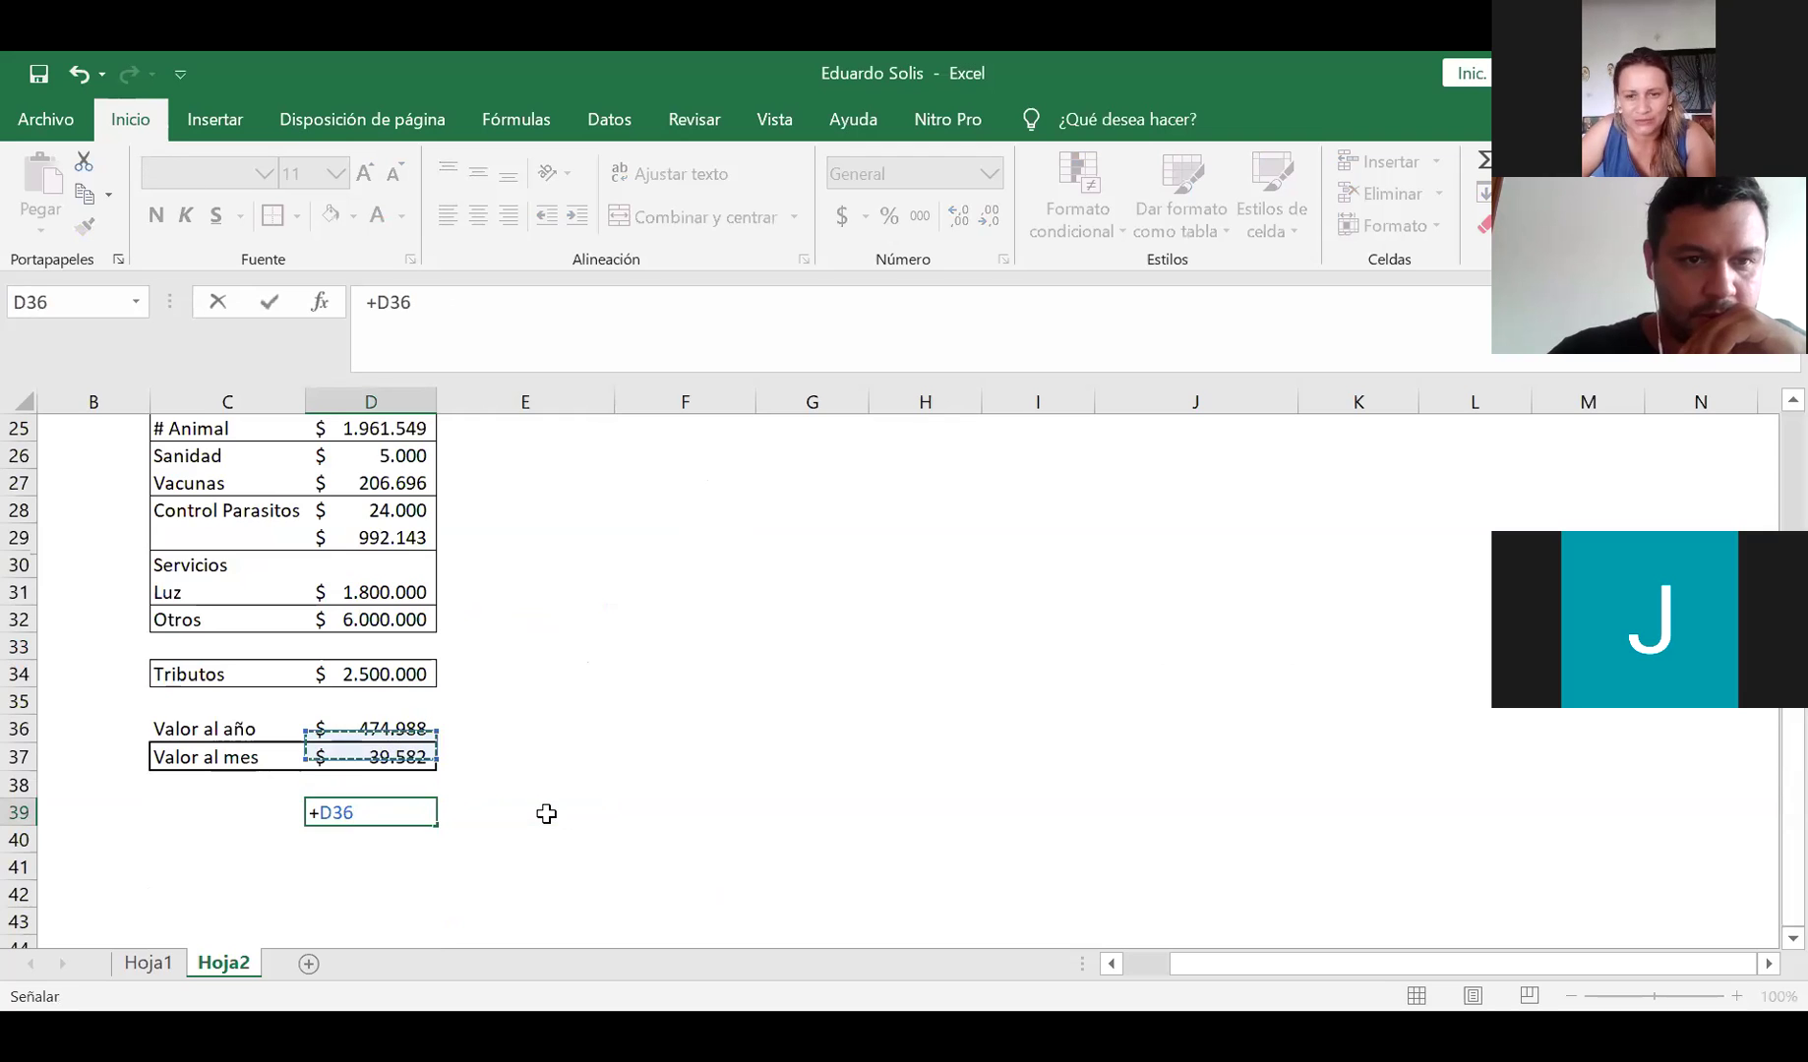
{"action": "key", "text": "Up"}
{"action": "key", "text": "Up"}
{"action": "key", "text": "Up"}
{"action": "key", "text": "Up"}
{"action": "key", "text": "Up"}
{"action": "key", "text": "Up"}
{"action": "key", "text": "Up"}
{"action": "key", "text": "Up"}
{"action": "key", "text": "Up"}
{"action": "key", "text": "Up"}
{"action": "key", "text": "Up"}
{"action": "key", "text": "Up"}
{"action": "key", "text": "Up"}
{"action": "key", "text": "Up"}
{"action": "key", "text": "Up"}
{"action": "key", "text": "Up"}
{"action": "key", "text": "Up"}
{"action": "key", "text": "Up"}
{"action": "key", "text": "Down"}
{"action": "key", "text": "Down"}
{"action": "key", "text": "Down"}
{"action": "type", "text": "/45"}
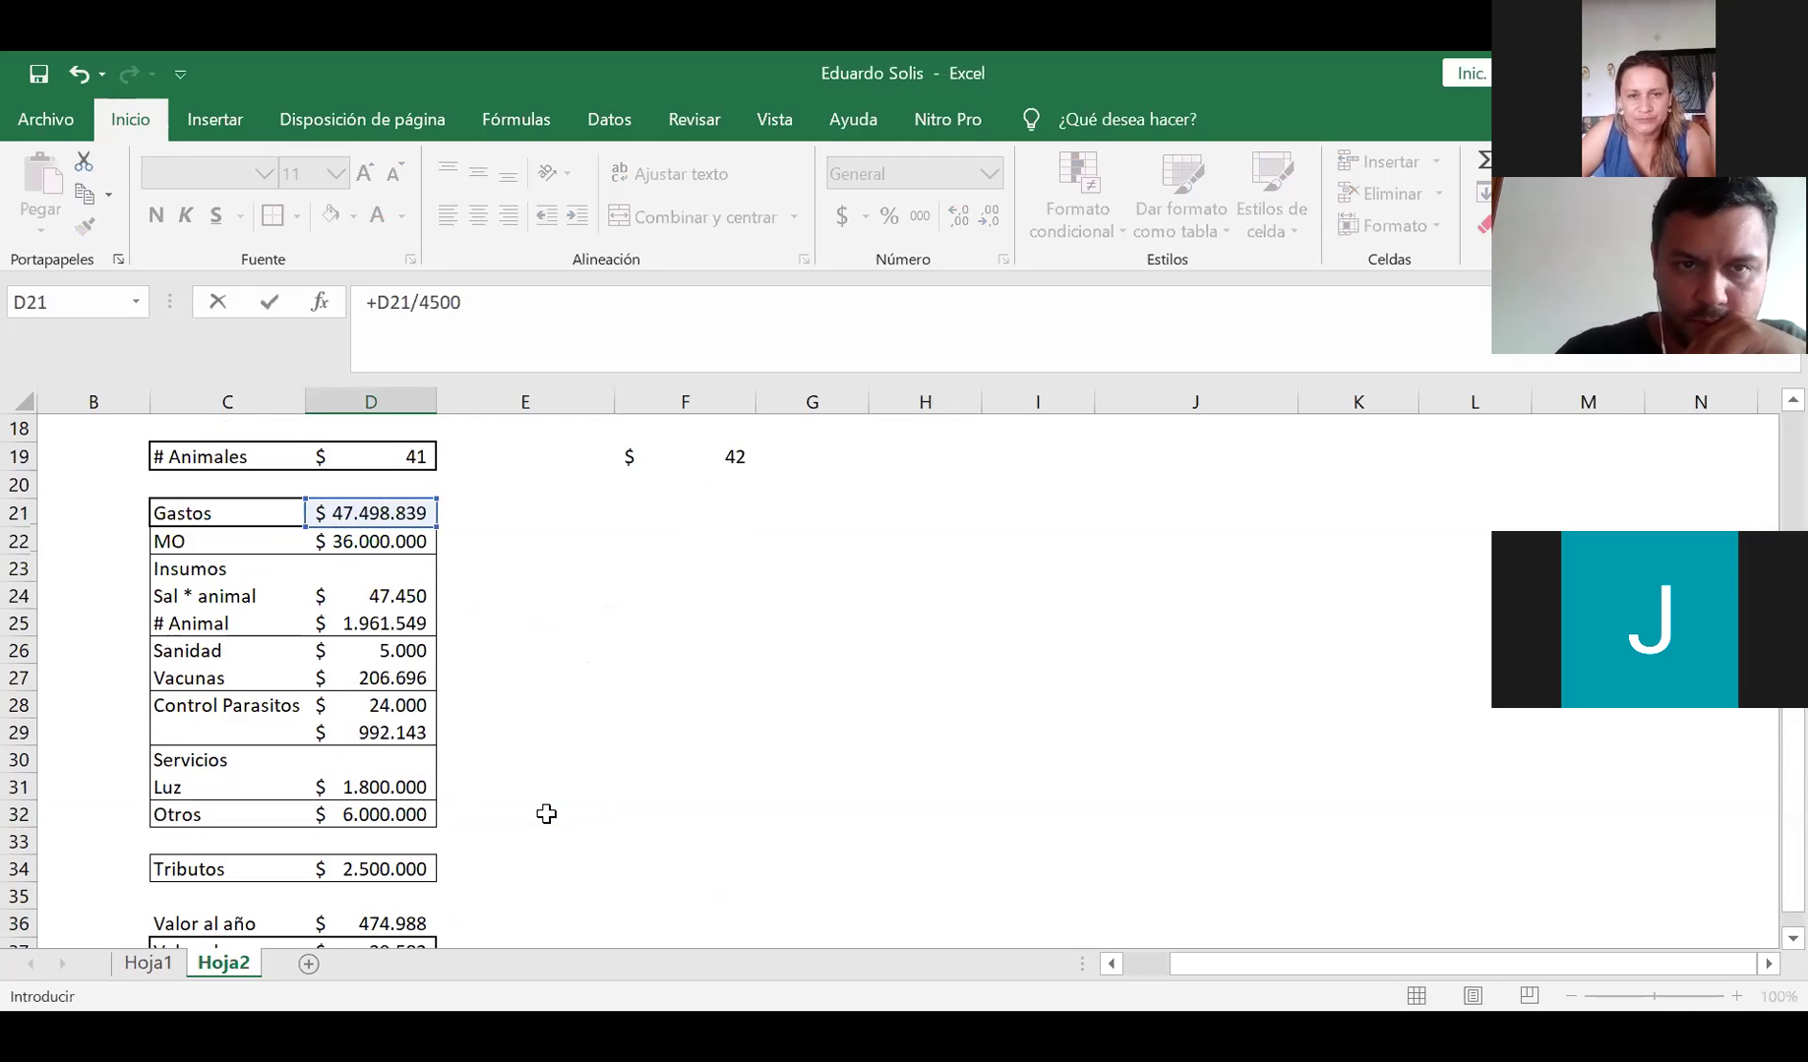
{"action": "scroll", "coordinate": [411, 743], "scroll_direction": "down", "scroll_amount": 4}
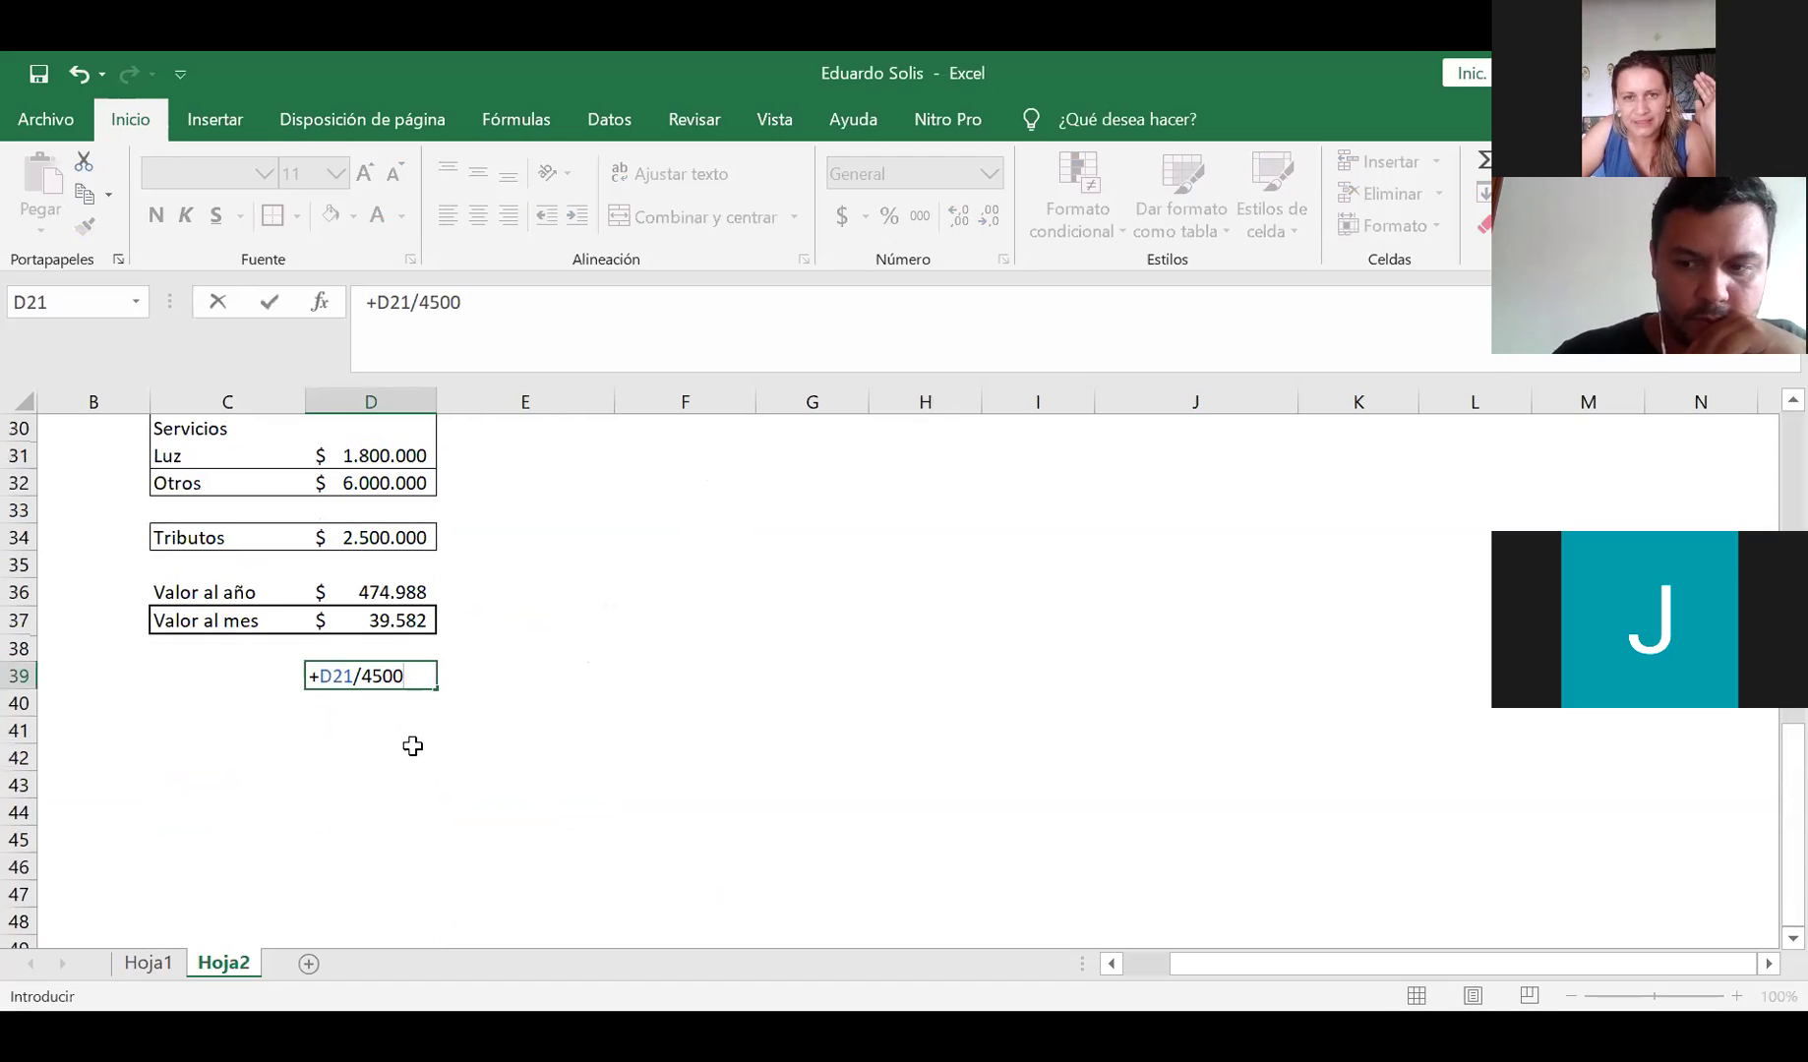
{"action": "key", "text": "Return"}
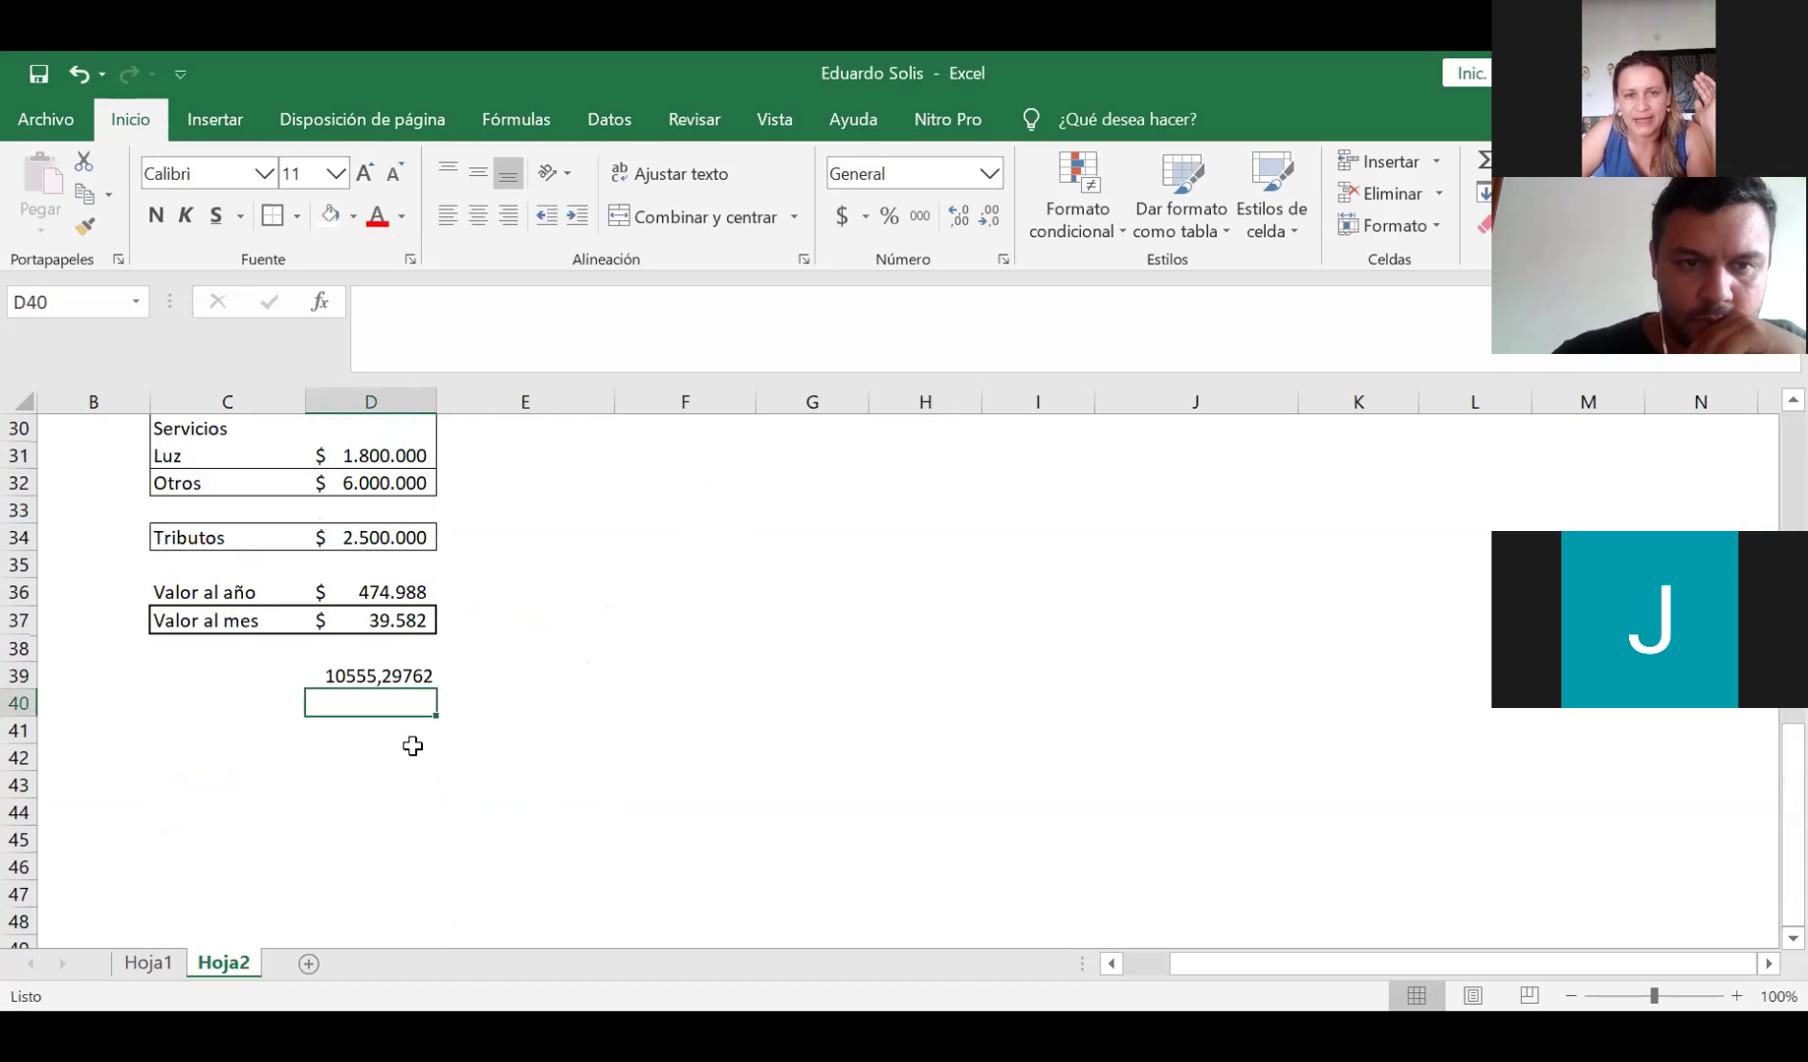
{"action": "left_click", "coordinate": [395, 676]}
{"action": "left_click", "coordinate": [921, 214]}
Calculate D39 divided by 100 in cell D40 and format the result with a thousands separator and one decimal
{"action": "left_click", "coordinate": [375, 700]}
{"action": "type", "text": "+D39/100"}
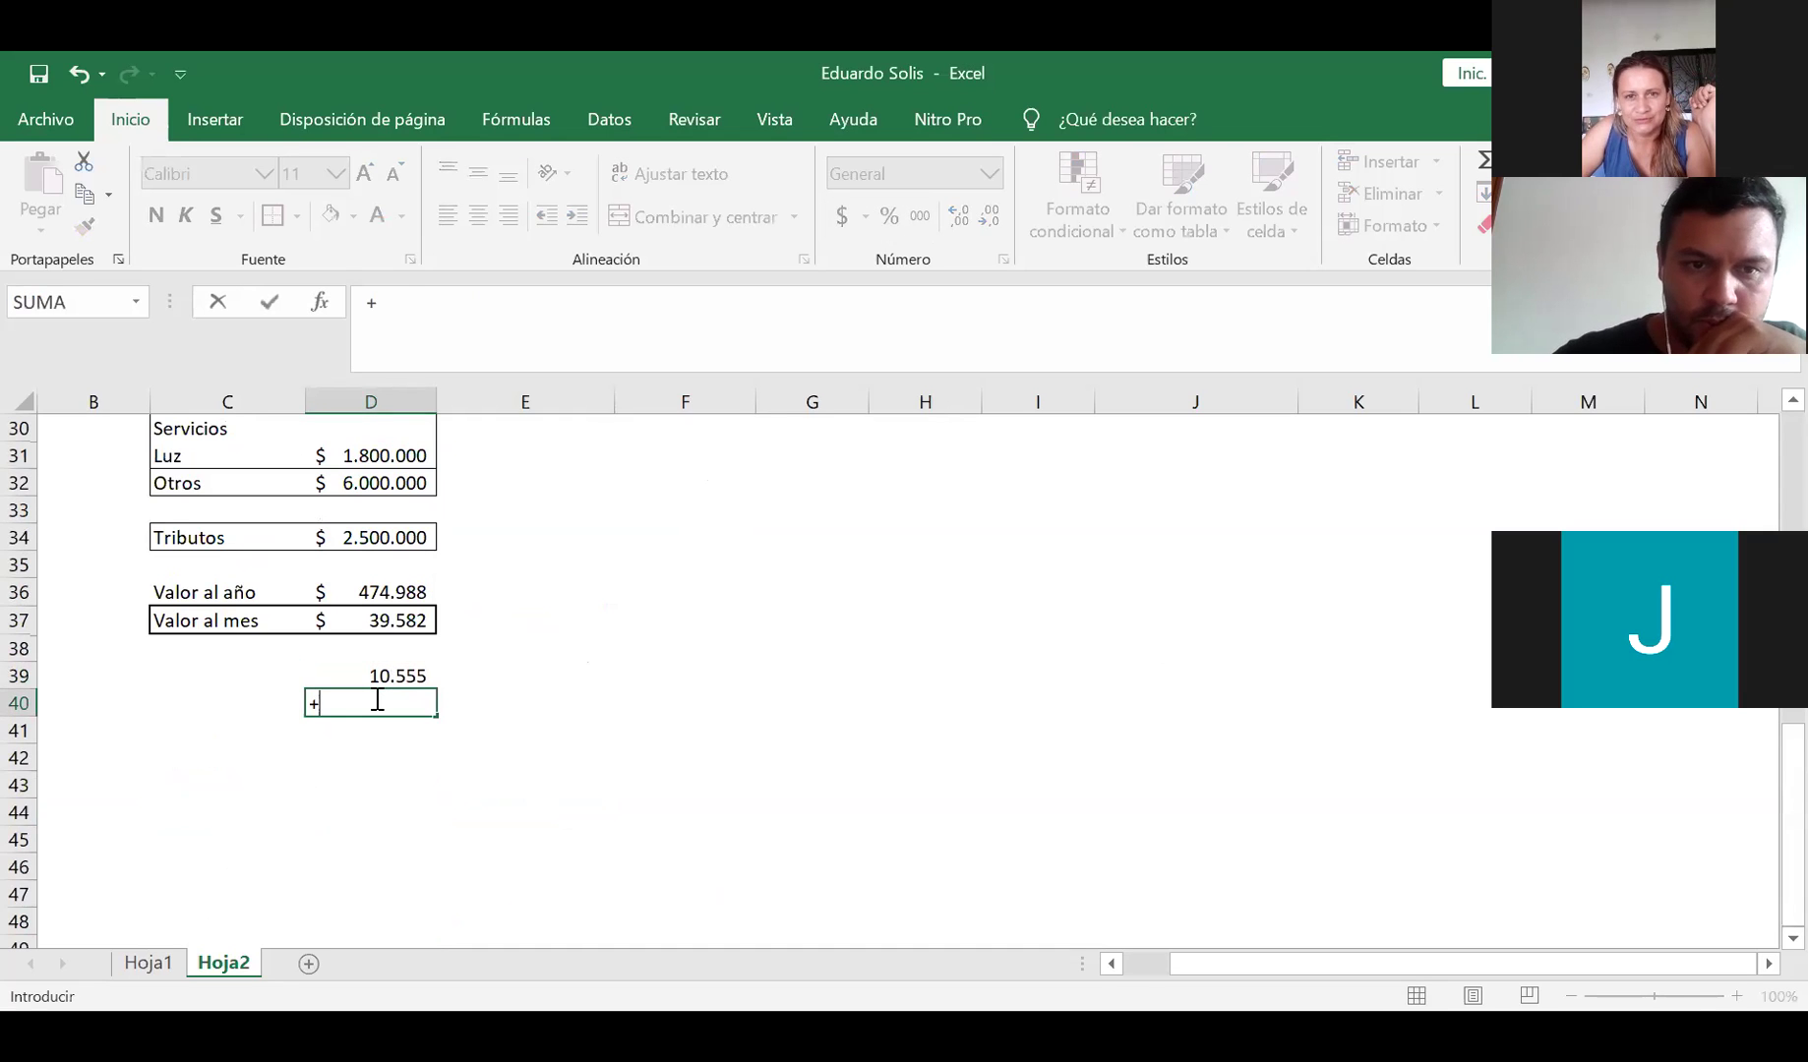
{"action": "key", "text": "Up"}
{"action": "type", "text": "/100"}
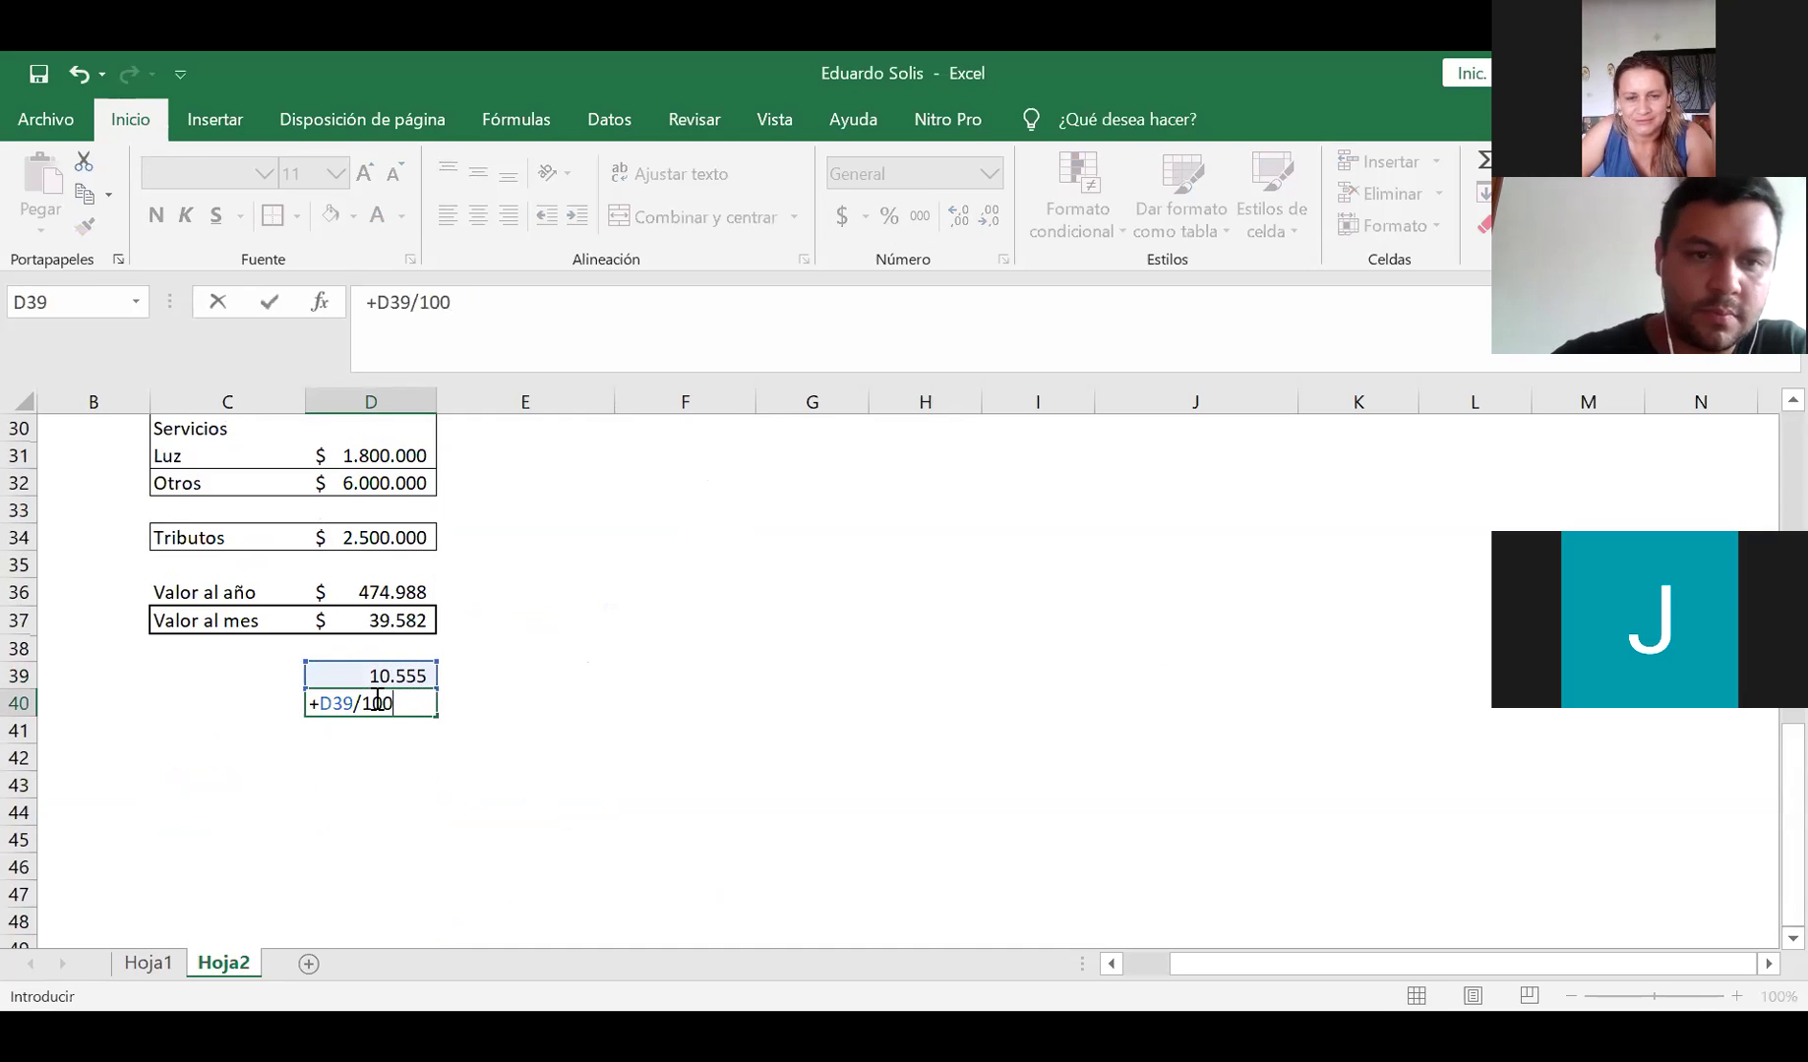
{"action": "key", "text": "Return"}
{"action": "left_click", "coordinate": [377, 701]}
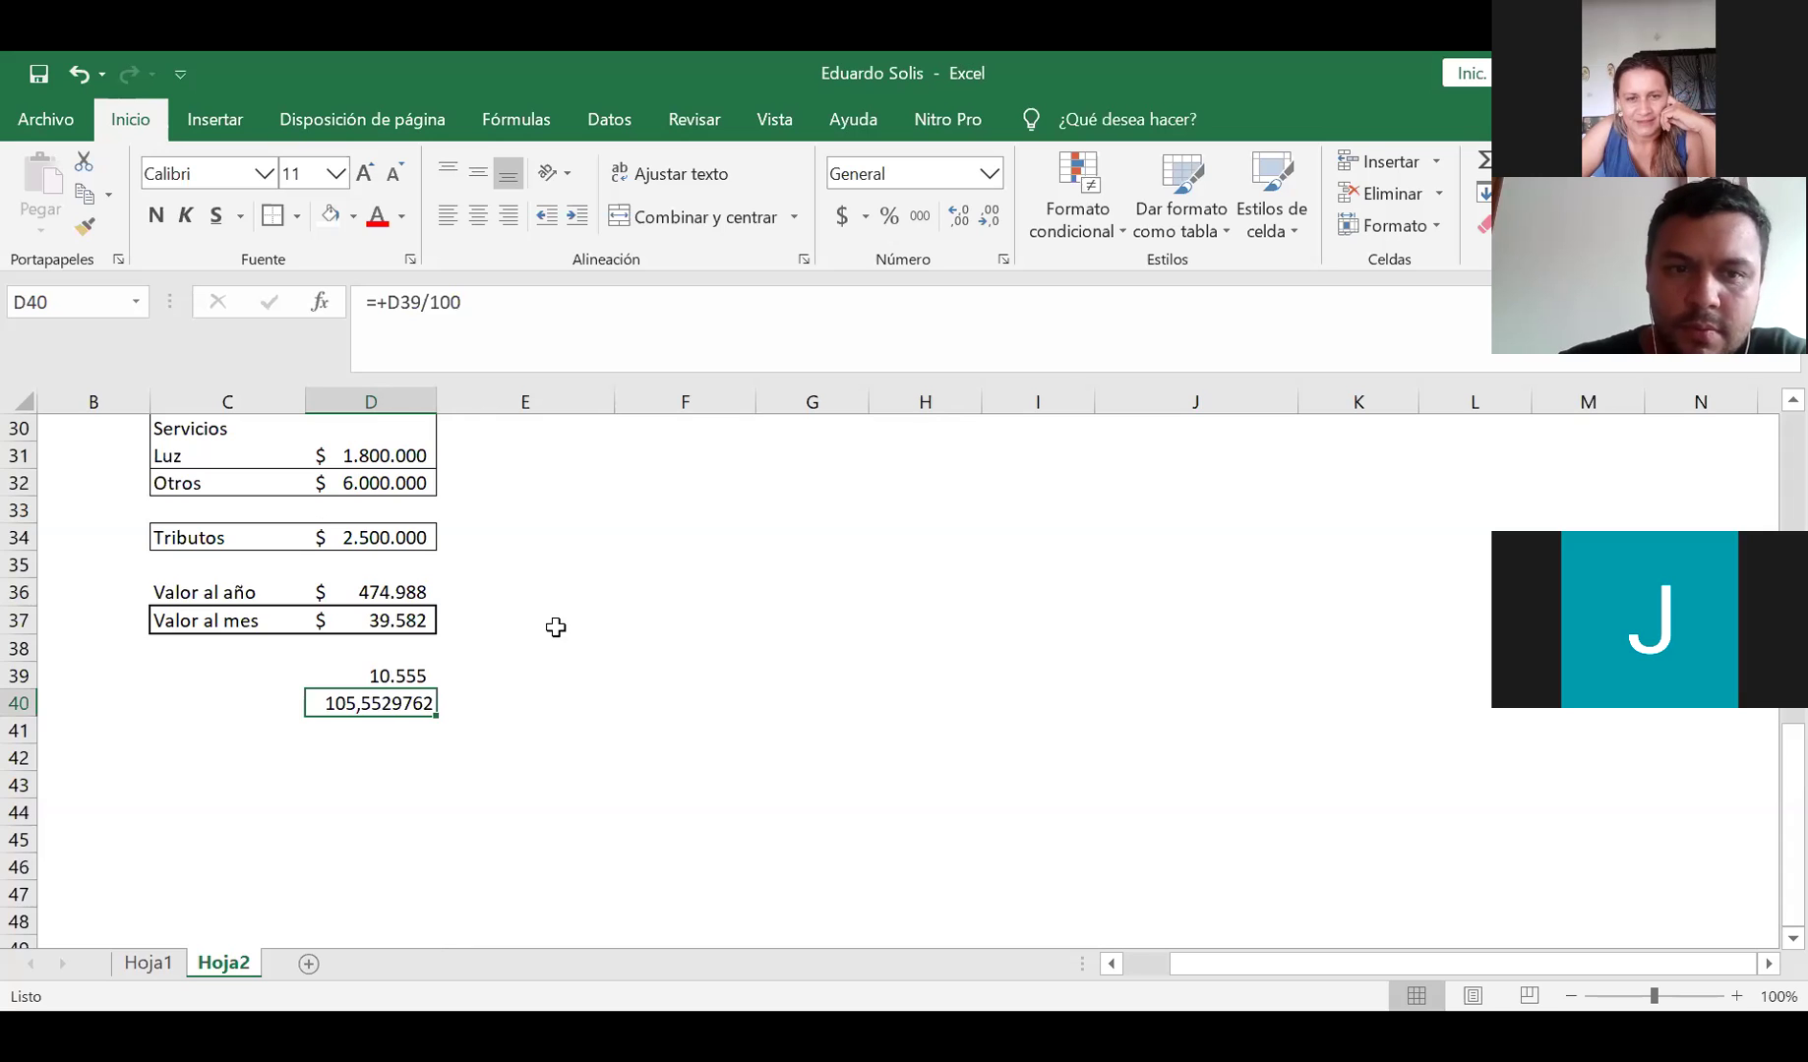
{"action": "left_click", "coordinate": [919, 215]}
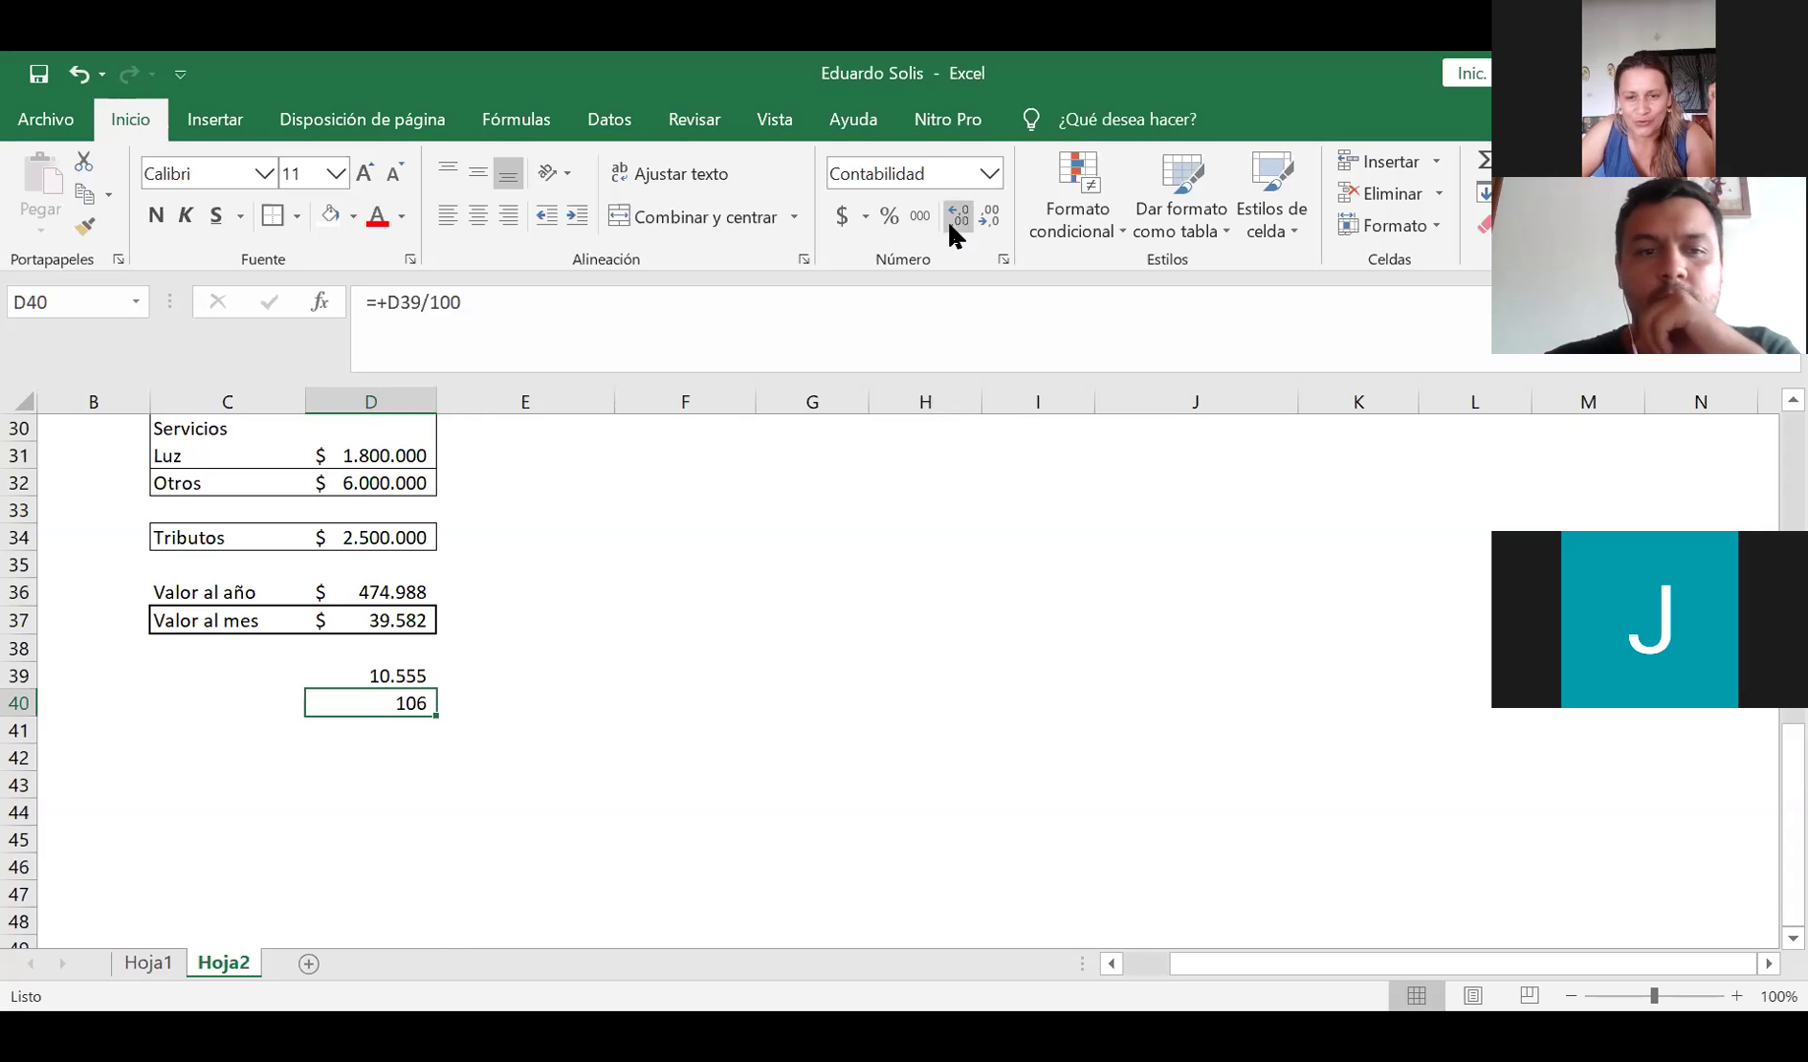
{"action": "left_click", "coordinate": [963, 216]}
Label the D40 result by entering "Kilos/ HA" in C40
{"action": "left_click", "coordinate": [220, 696]}
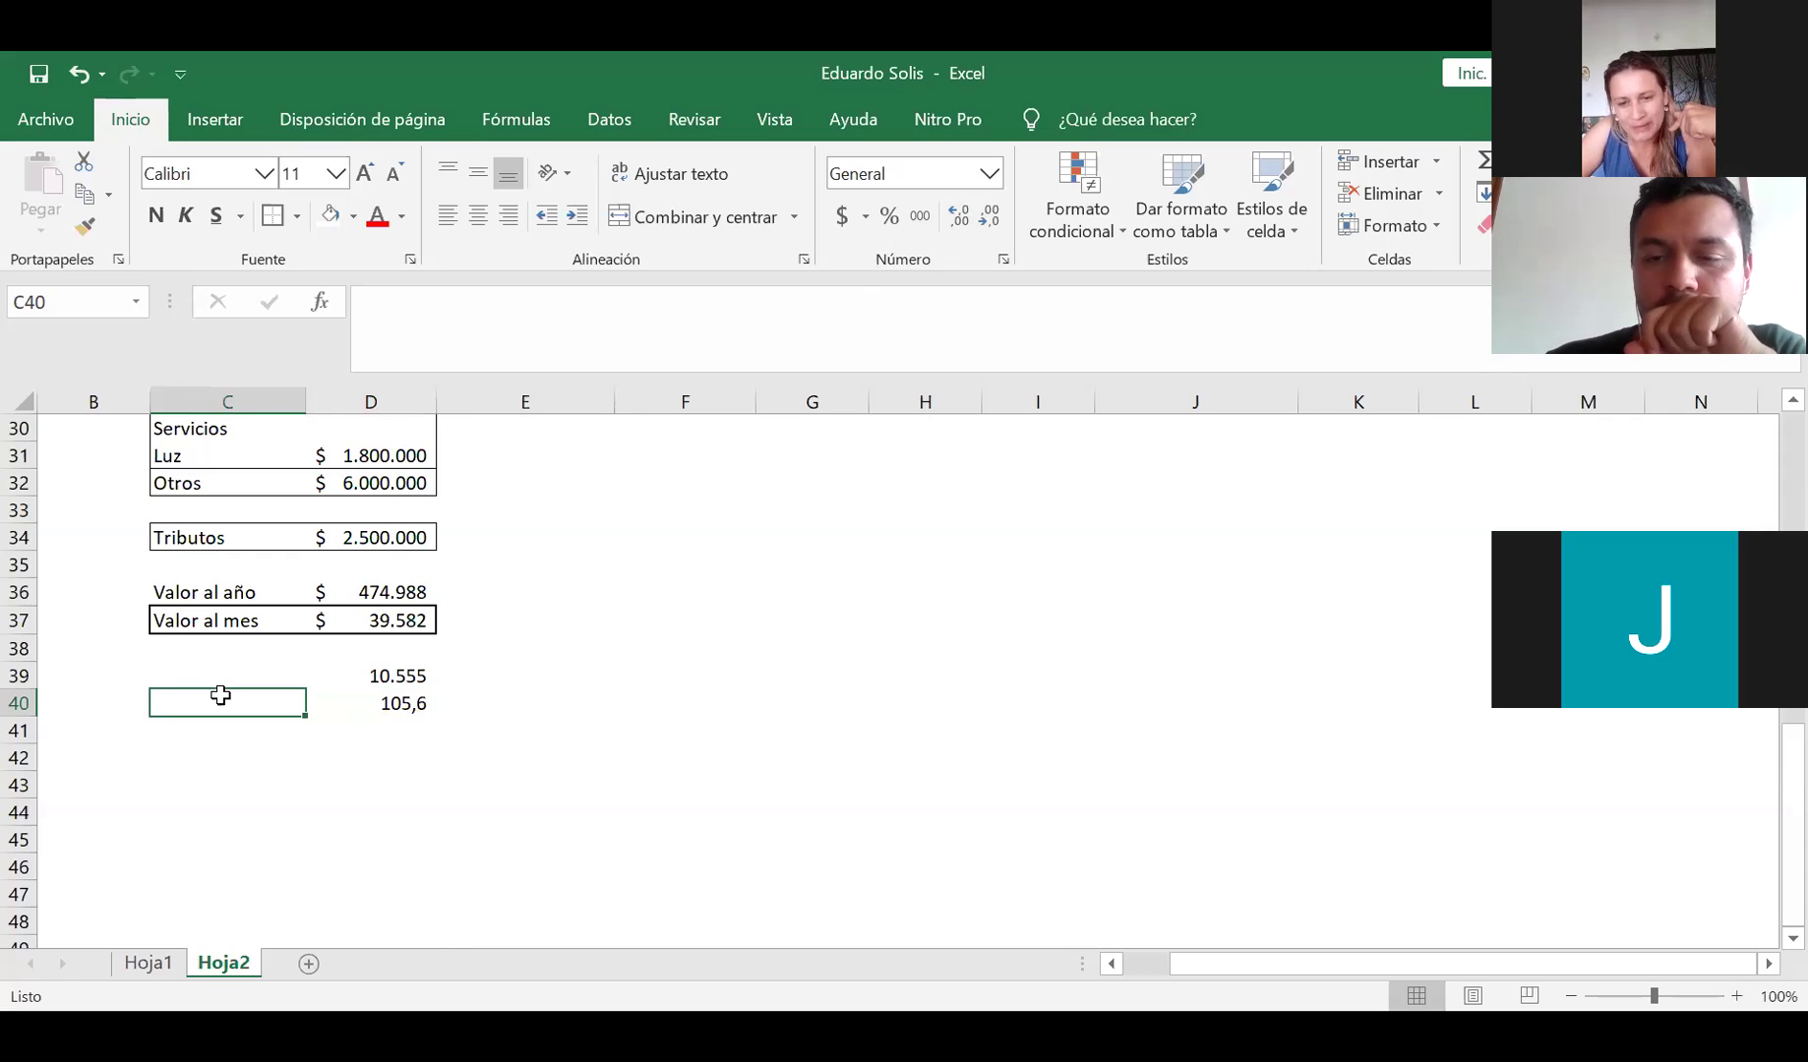
{"action": "type", "text": "Kilos"}
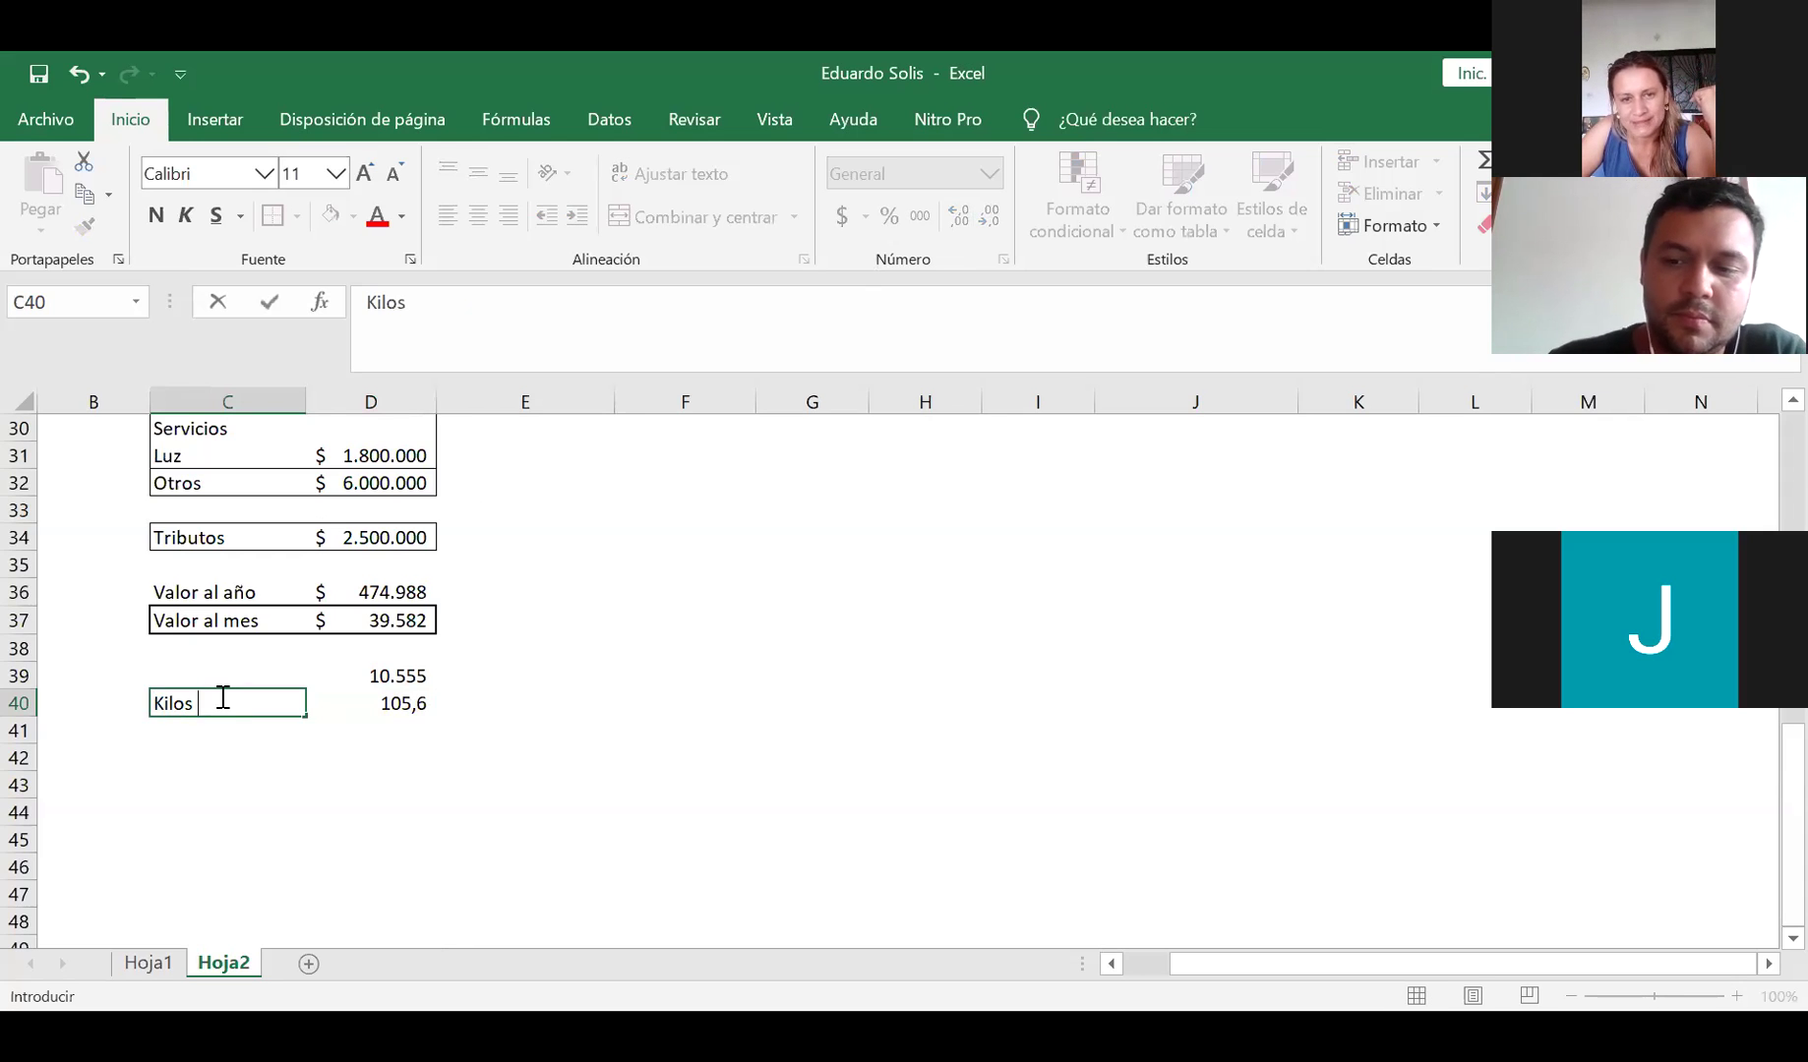
{"action": "key", "text": "Return"}
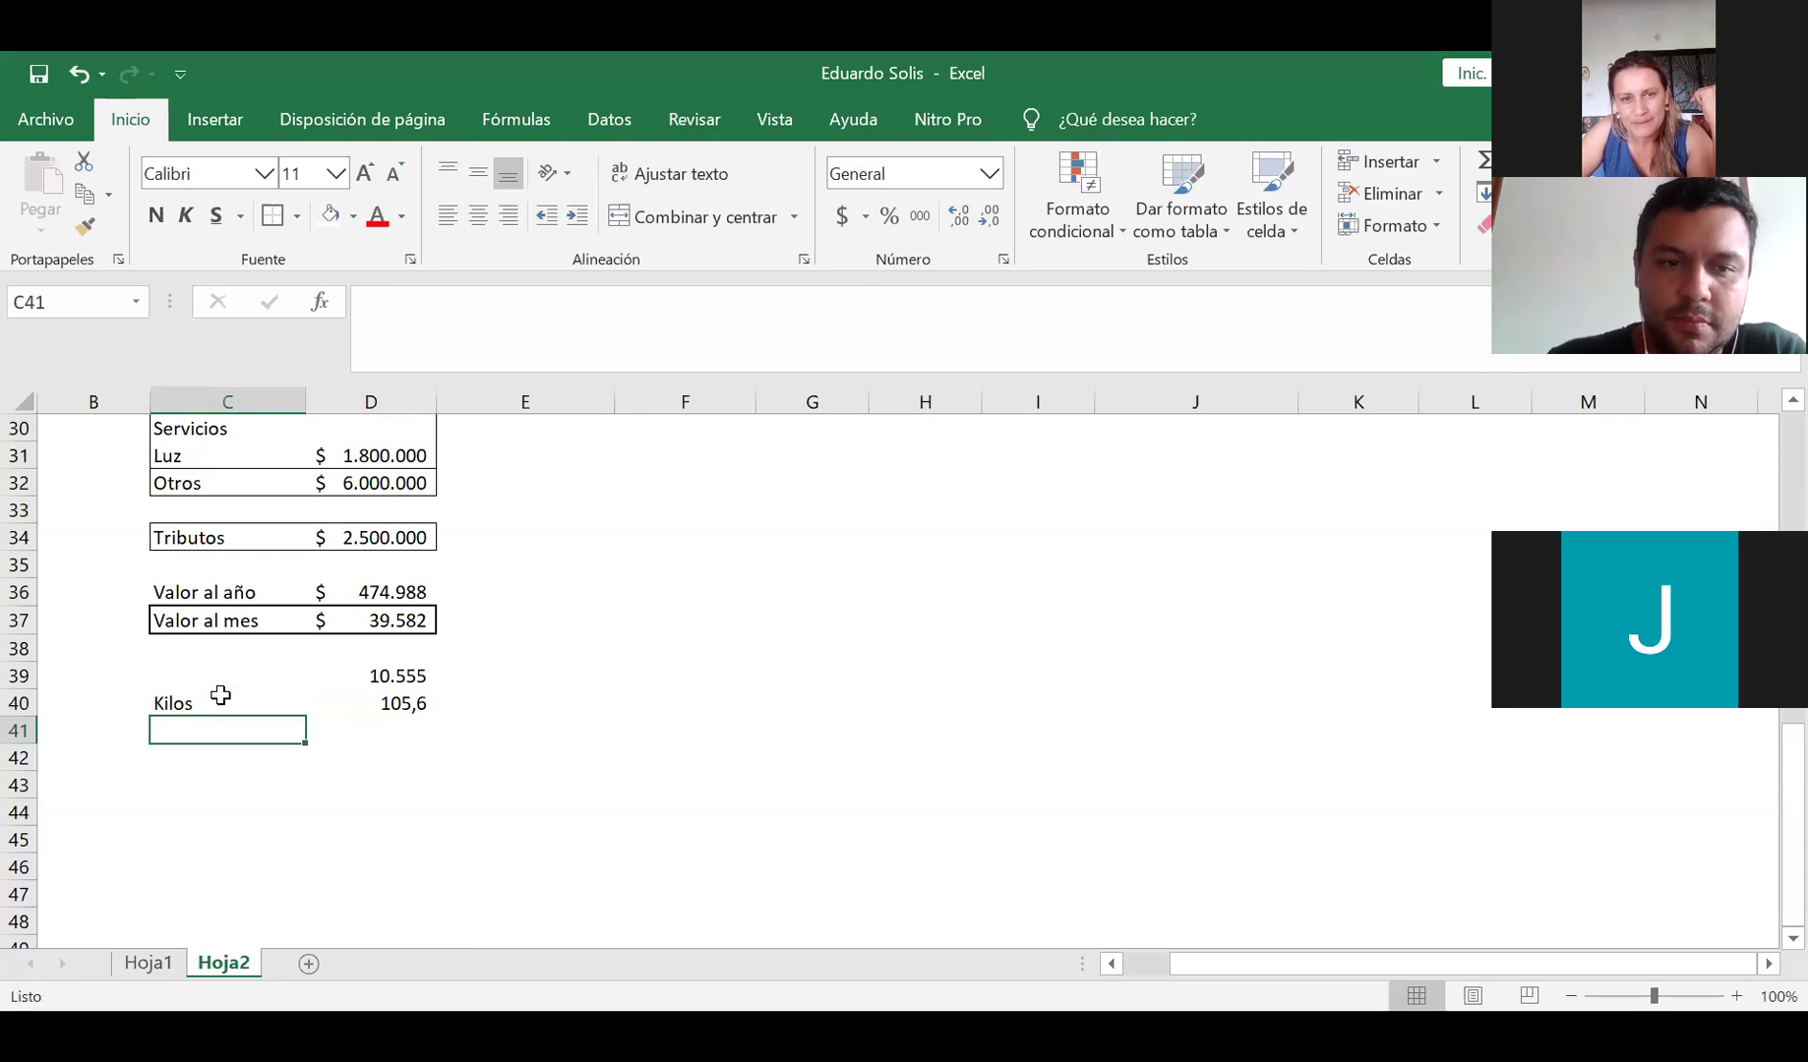
{"action": "left_click", "coordinate": [391, 703]}
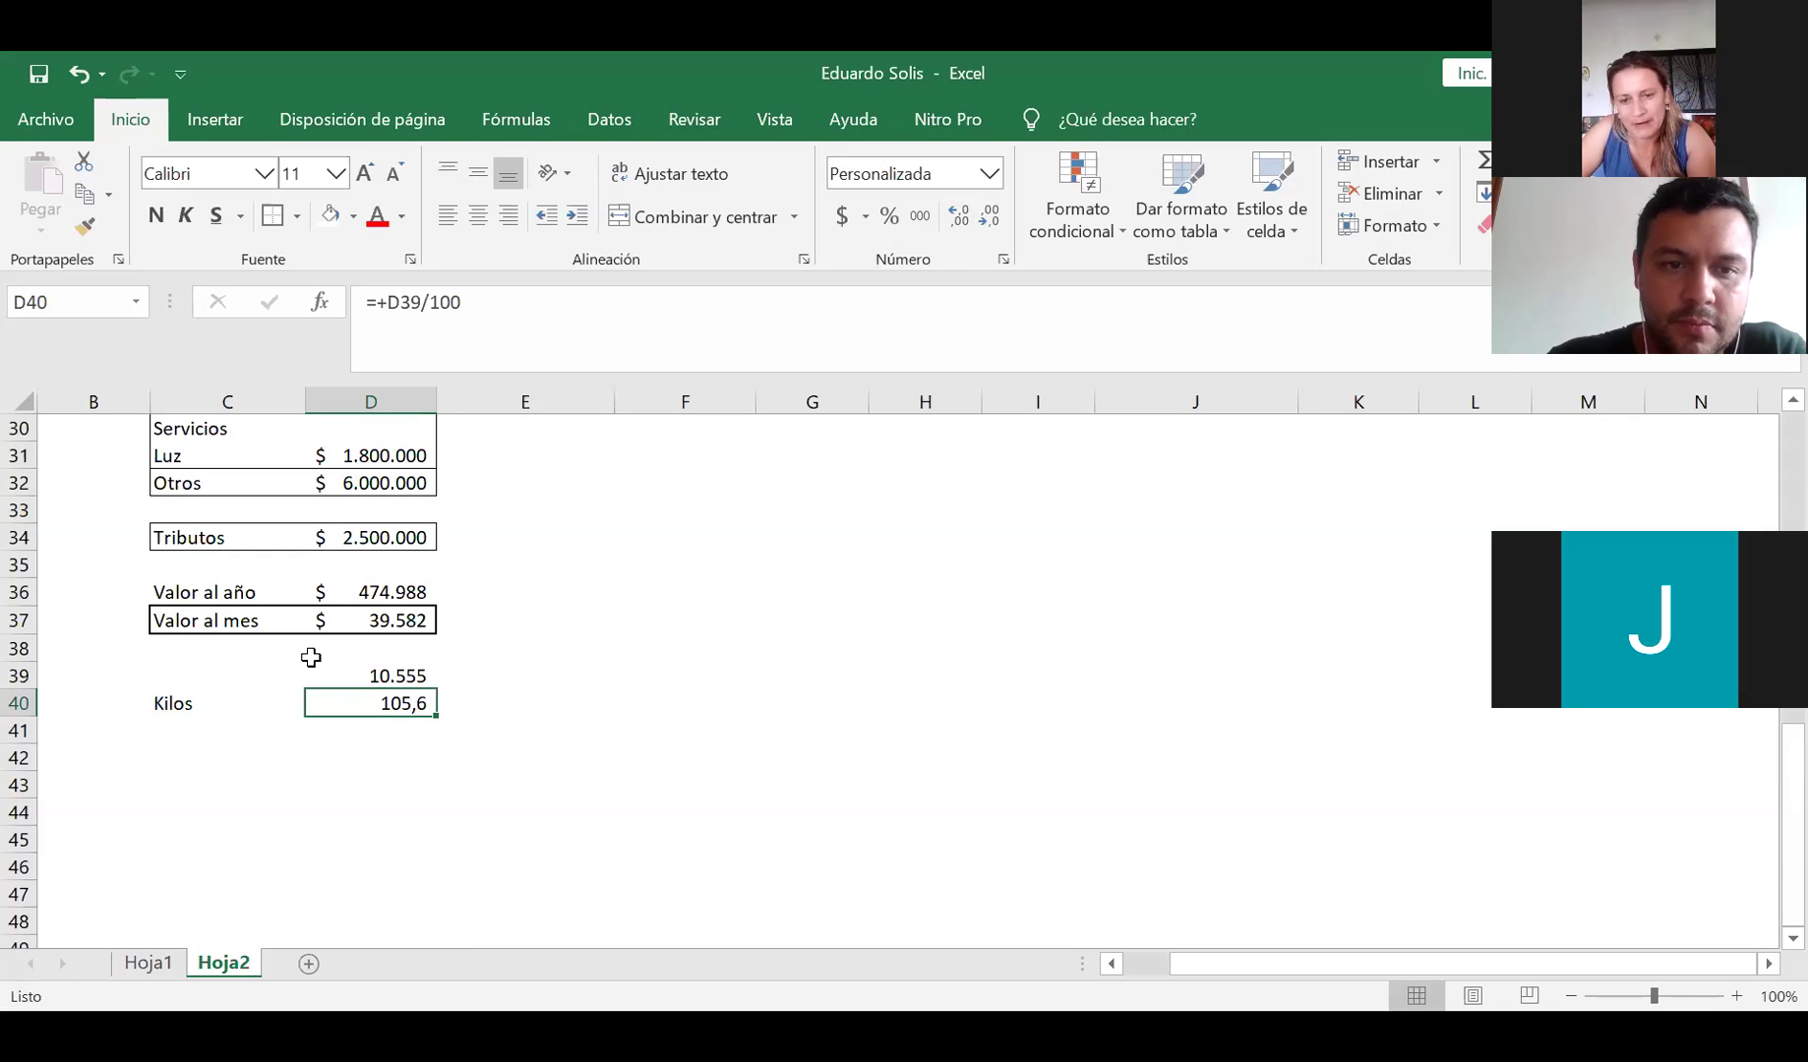
{"action": "left_click", "coordinate": [157, 701]}
{"action": "left_click", "coordinate": [534, 332]}
{"action": "key", "text": "BackSpace"}
{"action": "type", "text": "/ HA"}
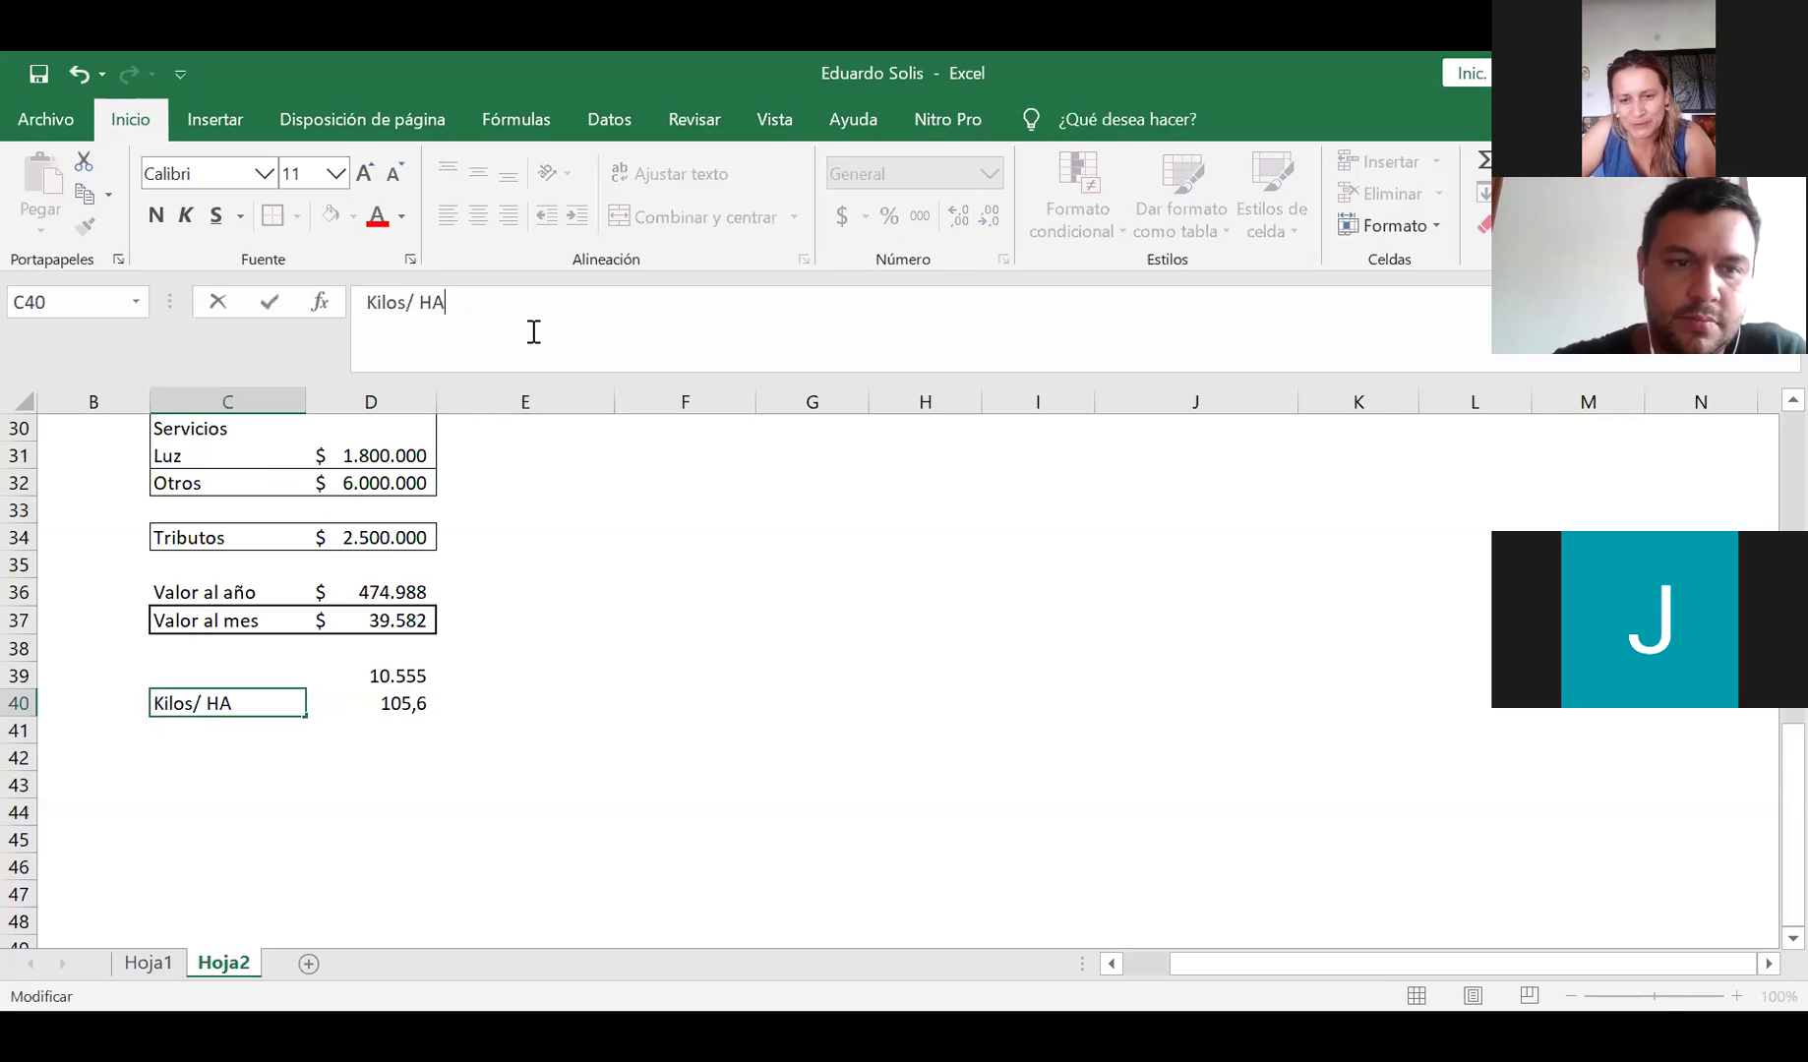
{"action": "key", "text": "Return"}
{"action": "key", "text": "Up"}
{"action": "key", "text": "Up"}
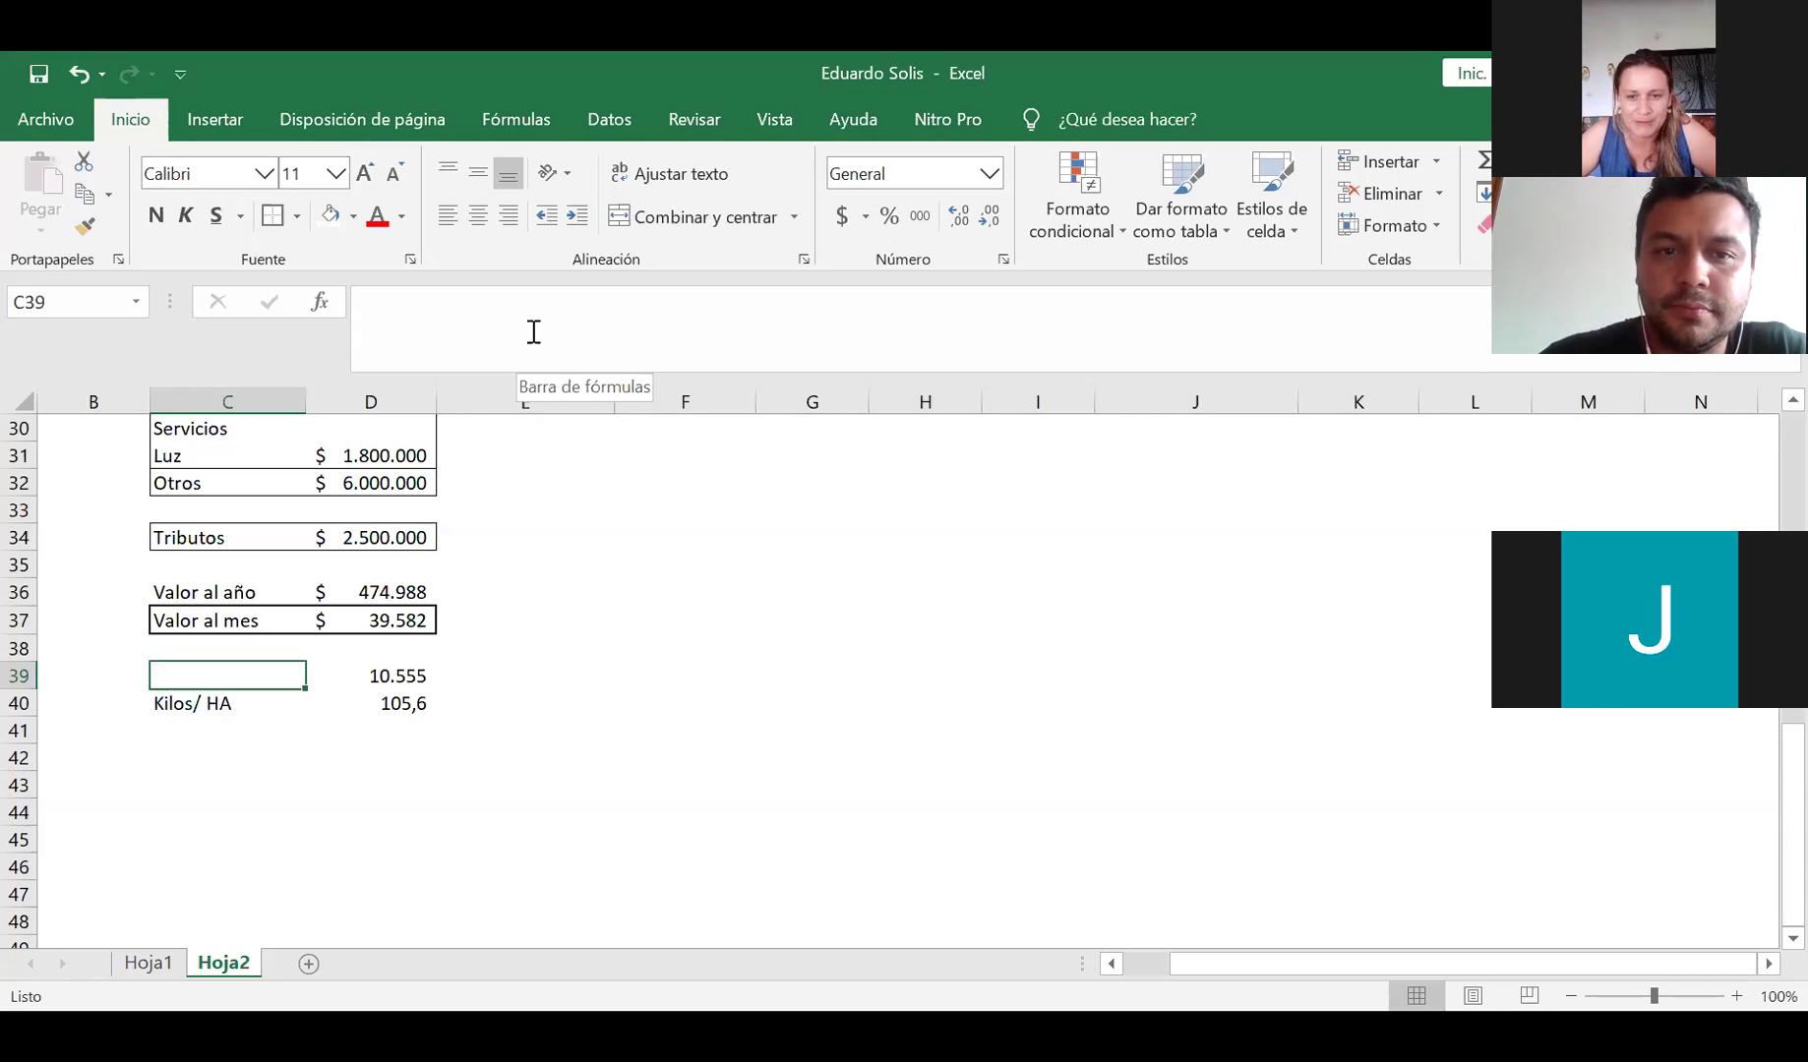
{"action": "key", "text": "Right"}
{"action": "key", "text": "Right"}
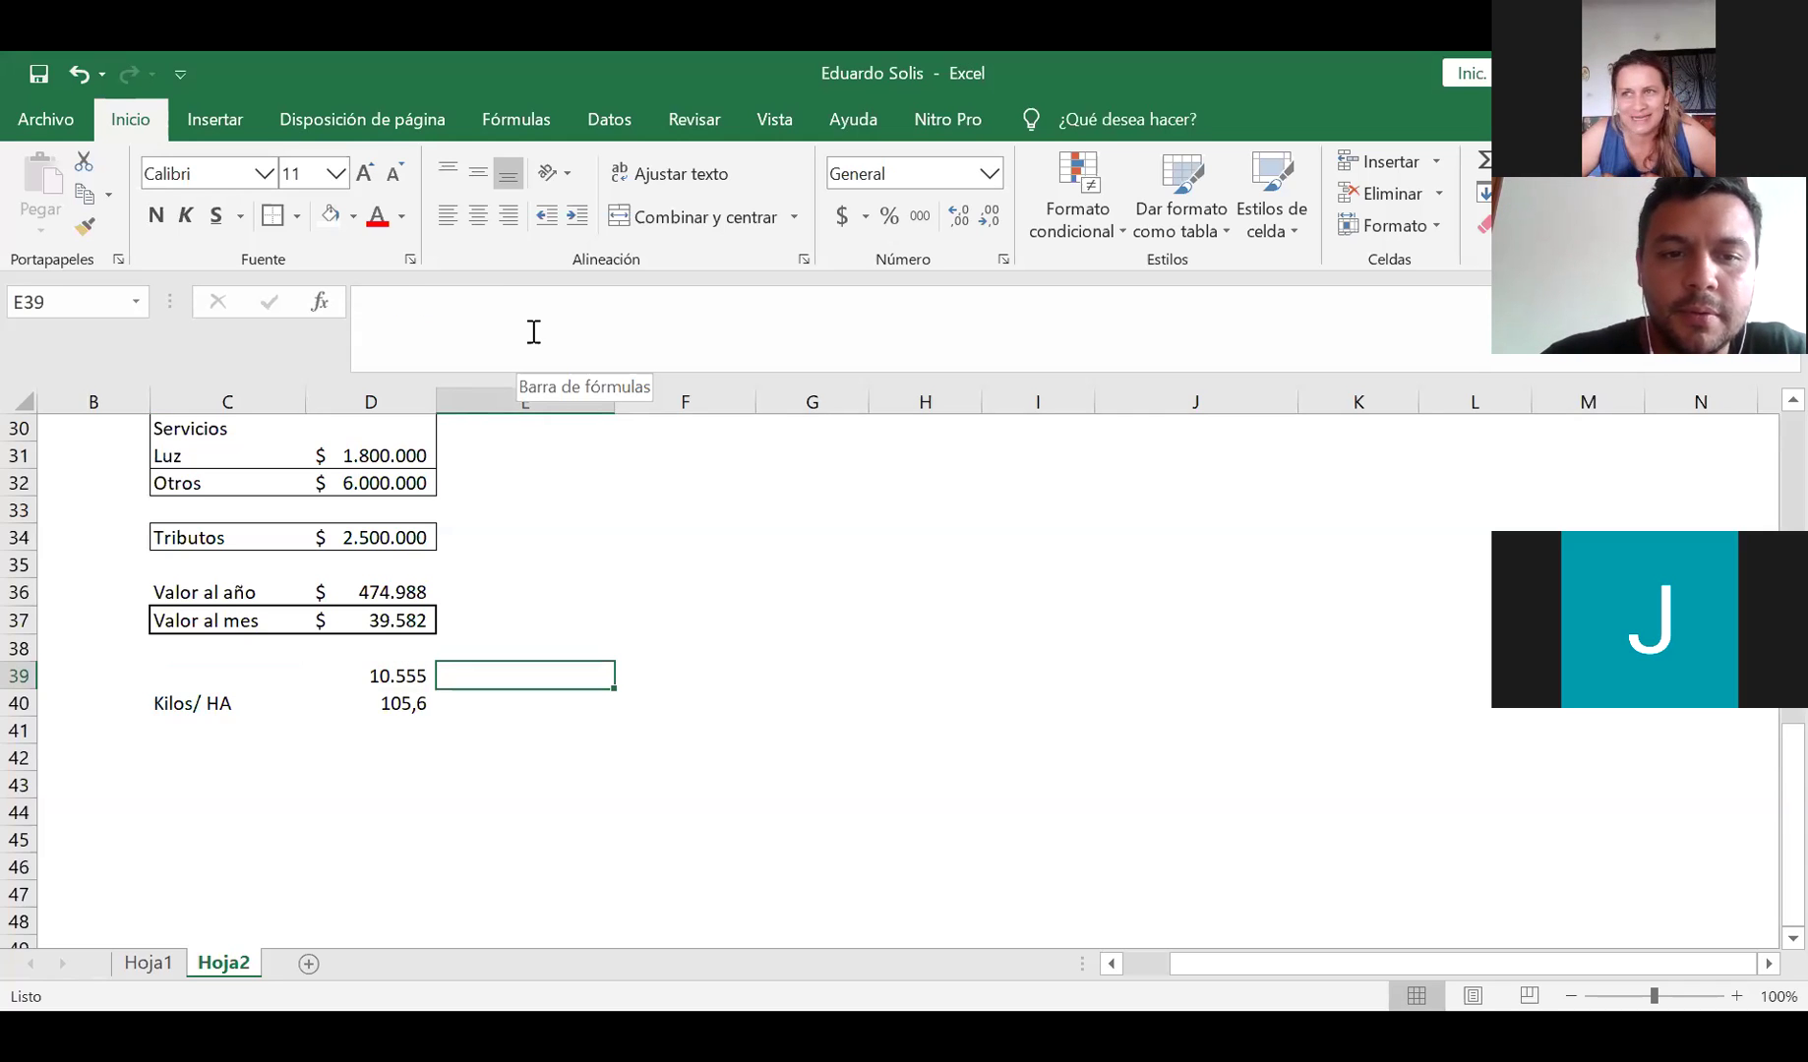
Calculate the total margin in F17 divided by 4500 in cell F39 and format the result as accounting currency without decimals
{"action": "key", "text": "Left"}
{"action": "key", "text": "Right"}
{"action": "key", "text": "Right"}
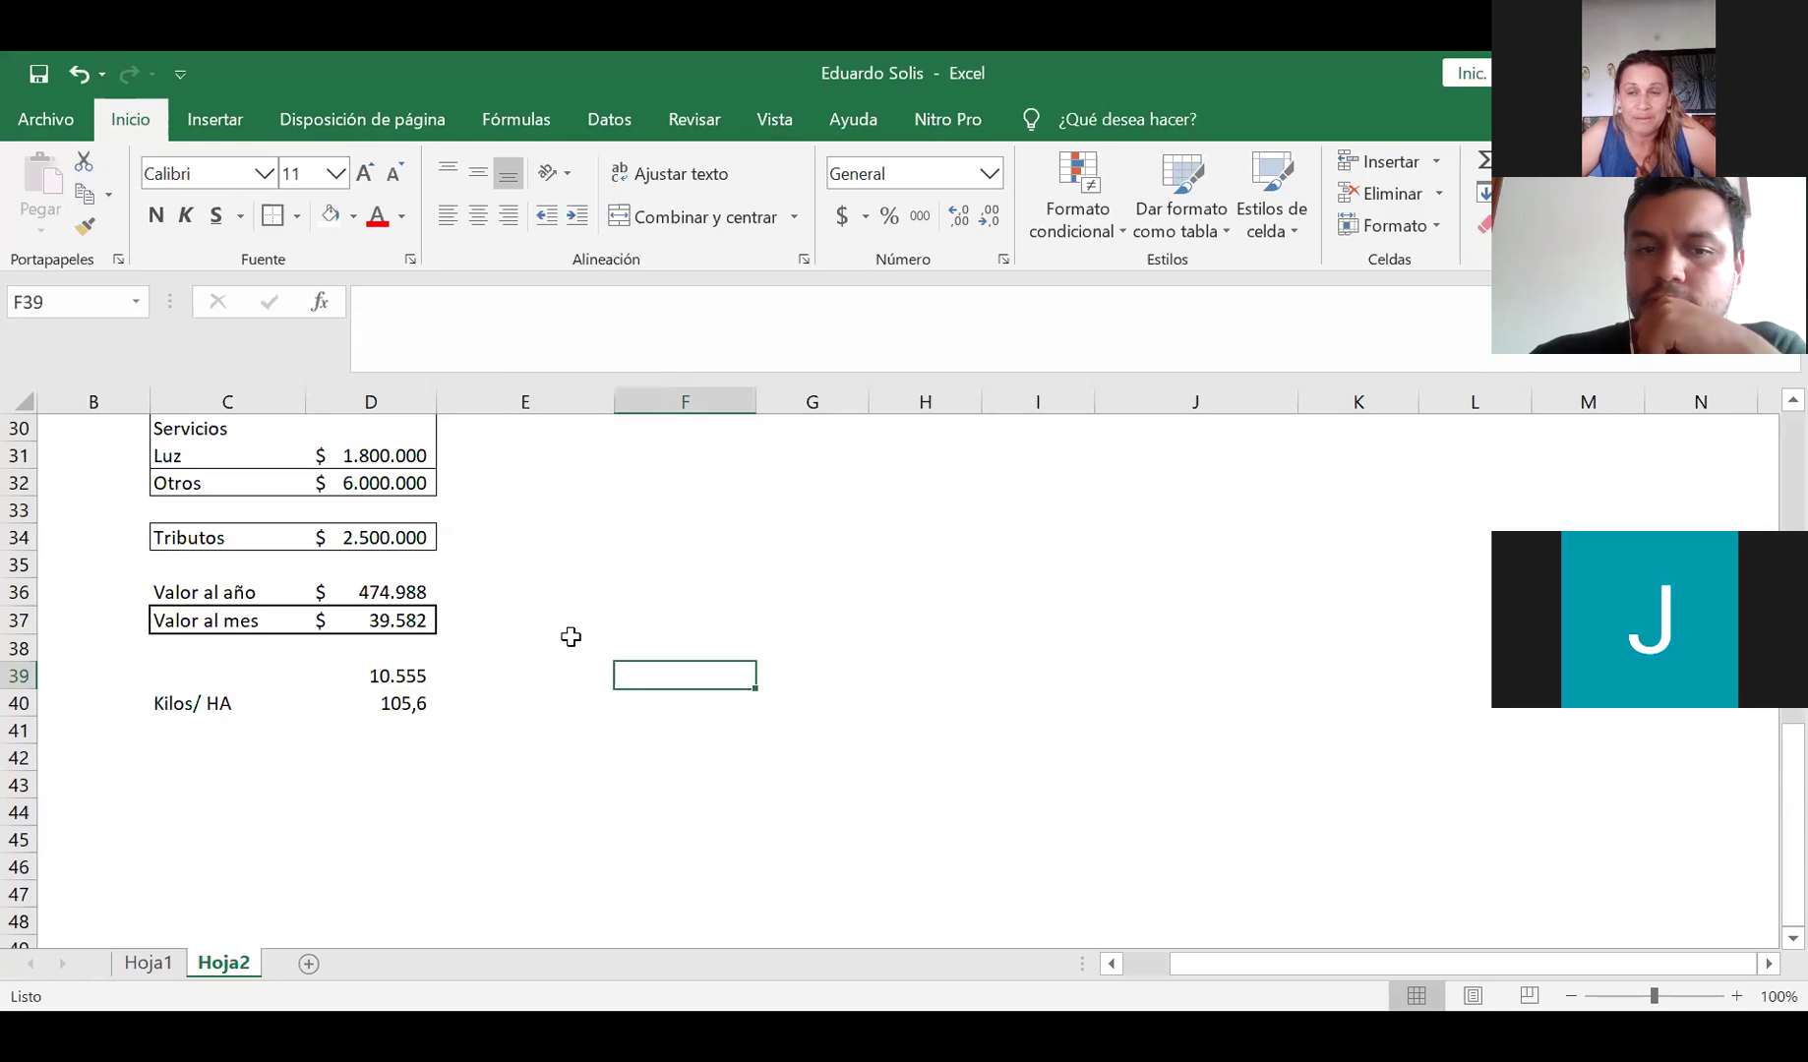
{"action": "type", "text": "+"}
{"action": "scroll", "coordinate": [638, 625], "scroll_direction": "up", "scroll_amount": 6}
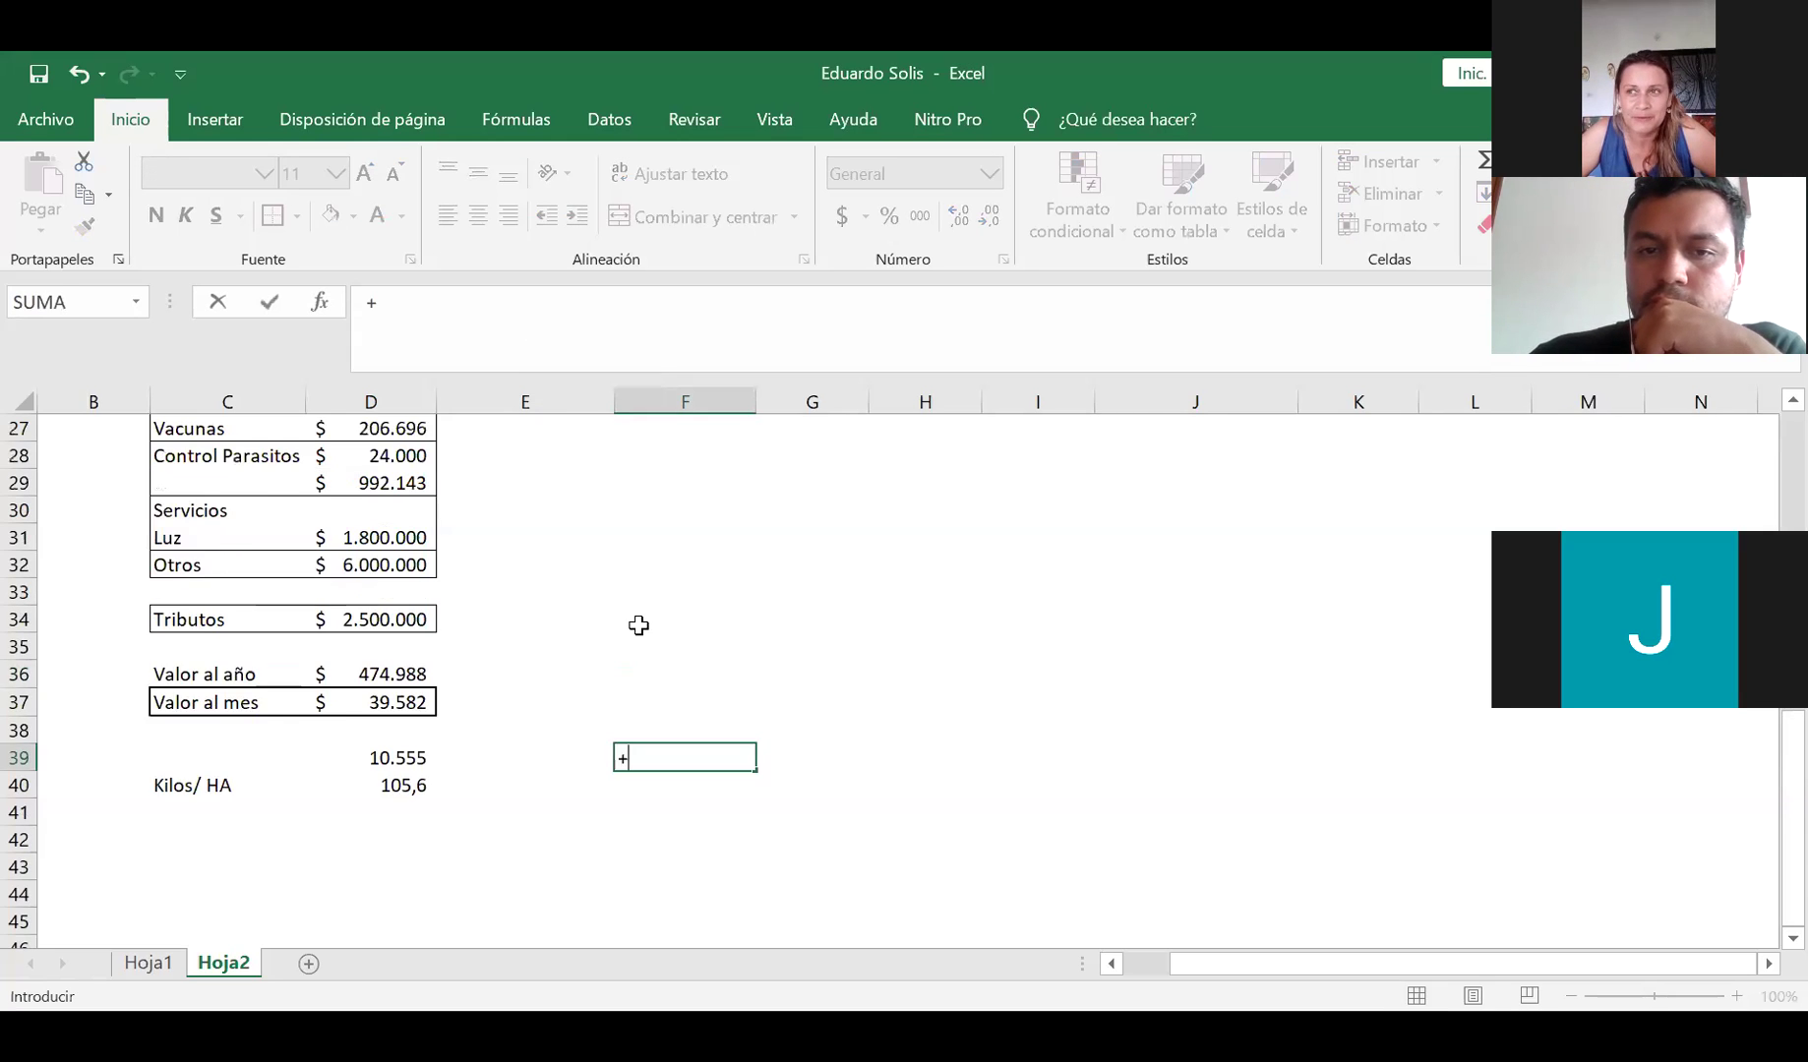
{"action": "left_click", "coordinate": [658, 568]}
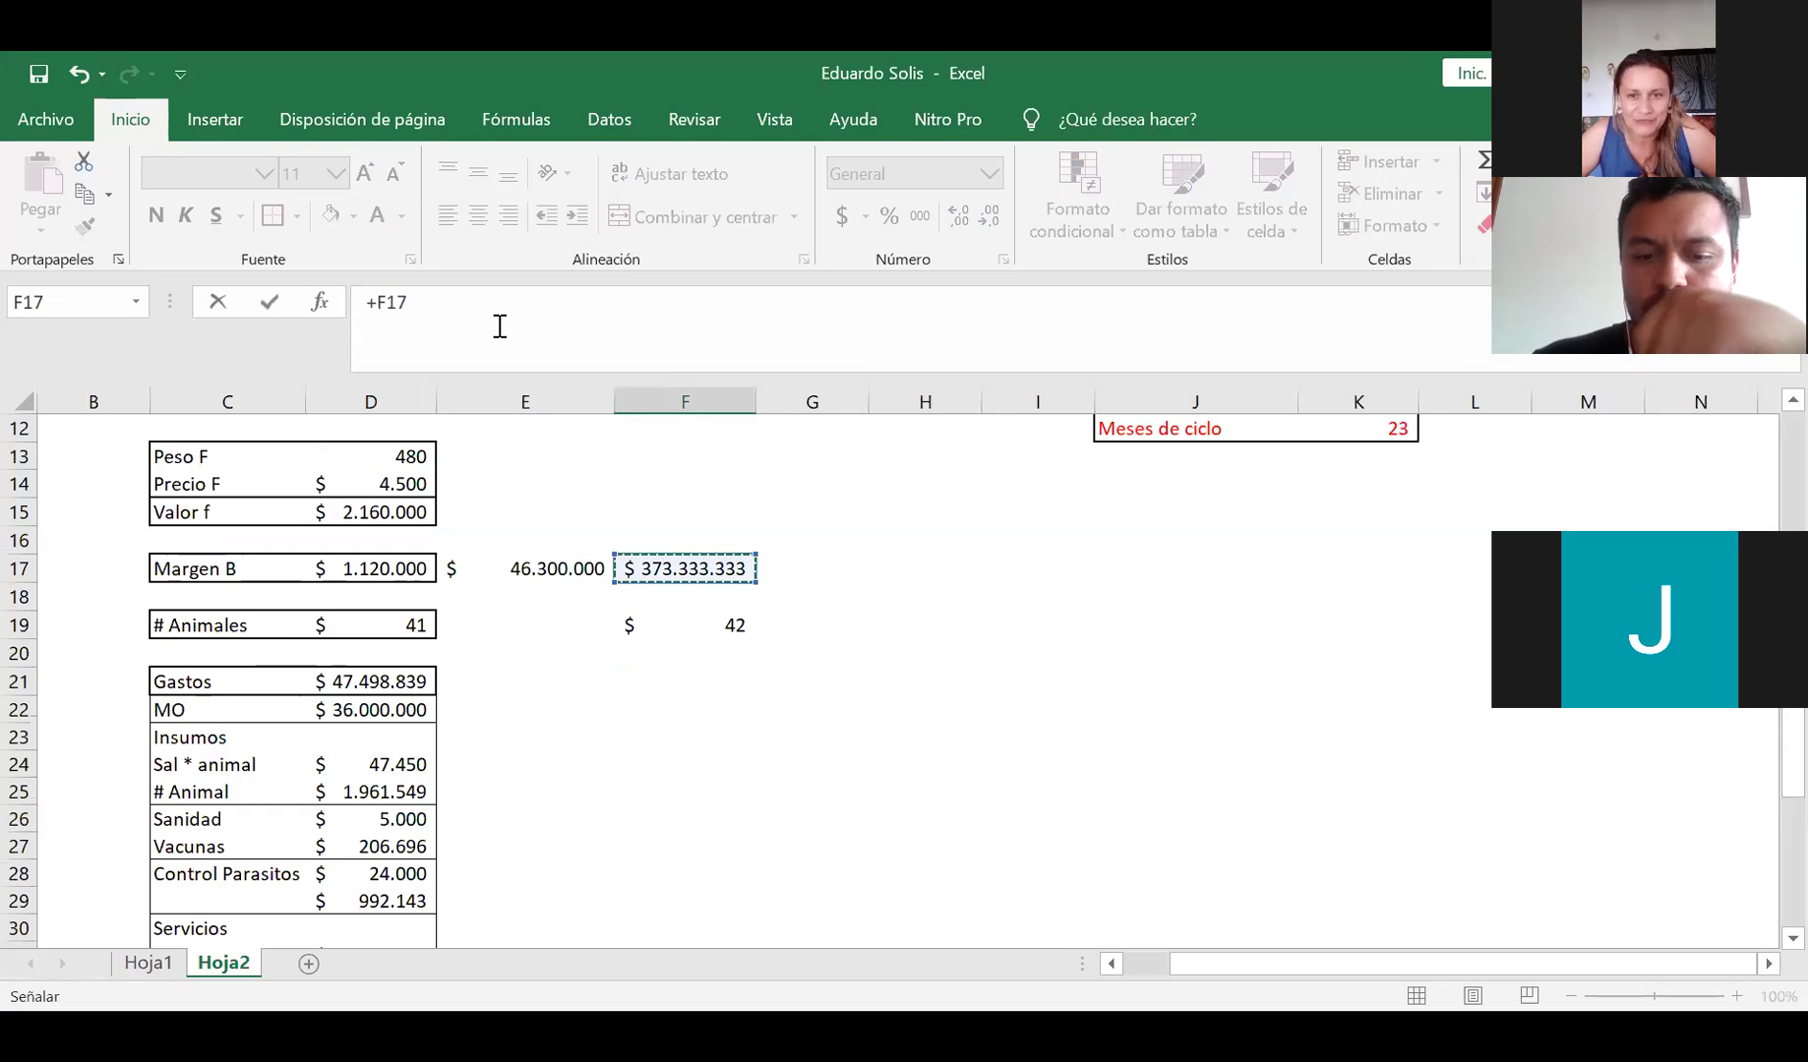
{"action": "left_click", "coordinate": [500, 327]}
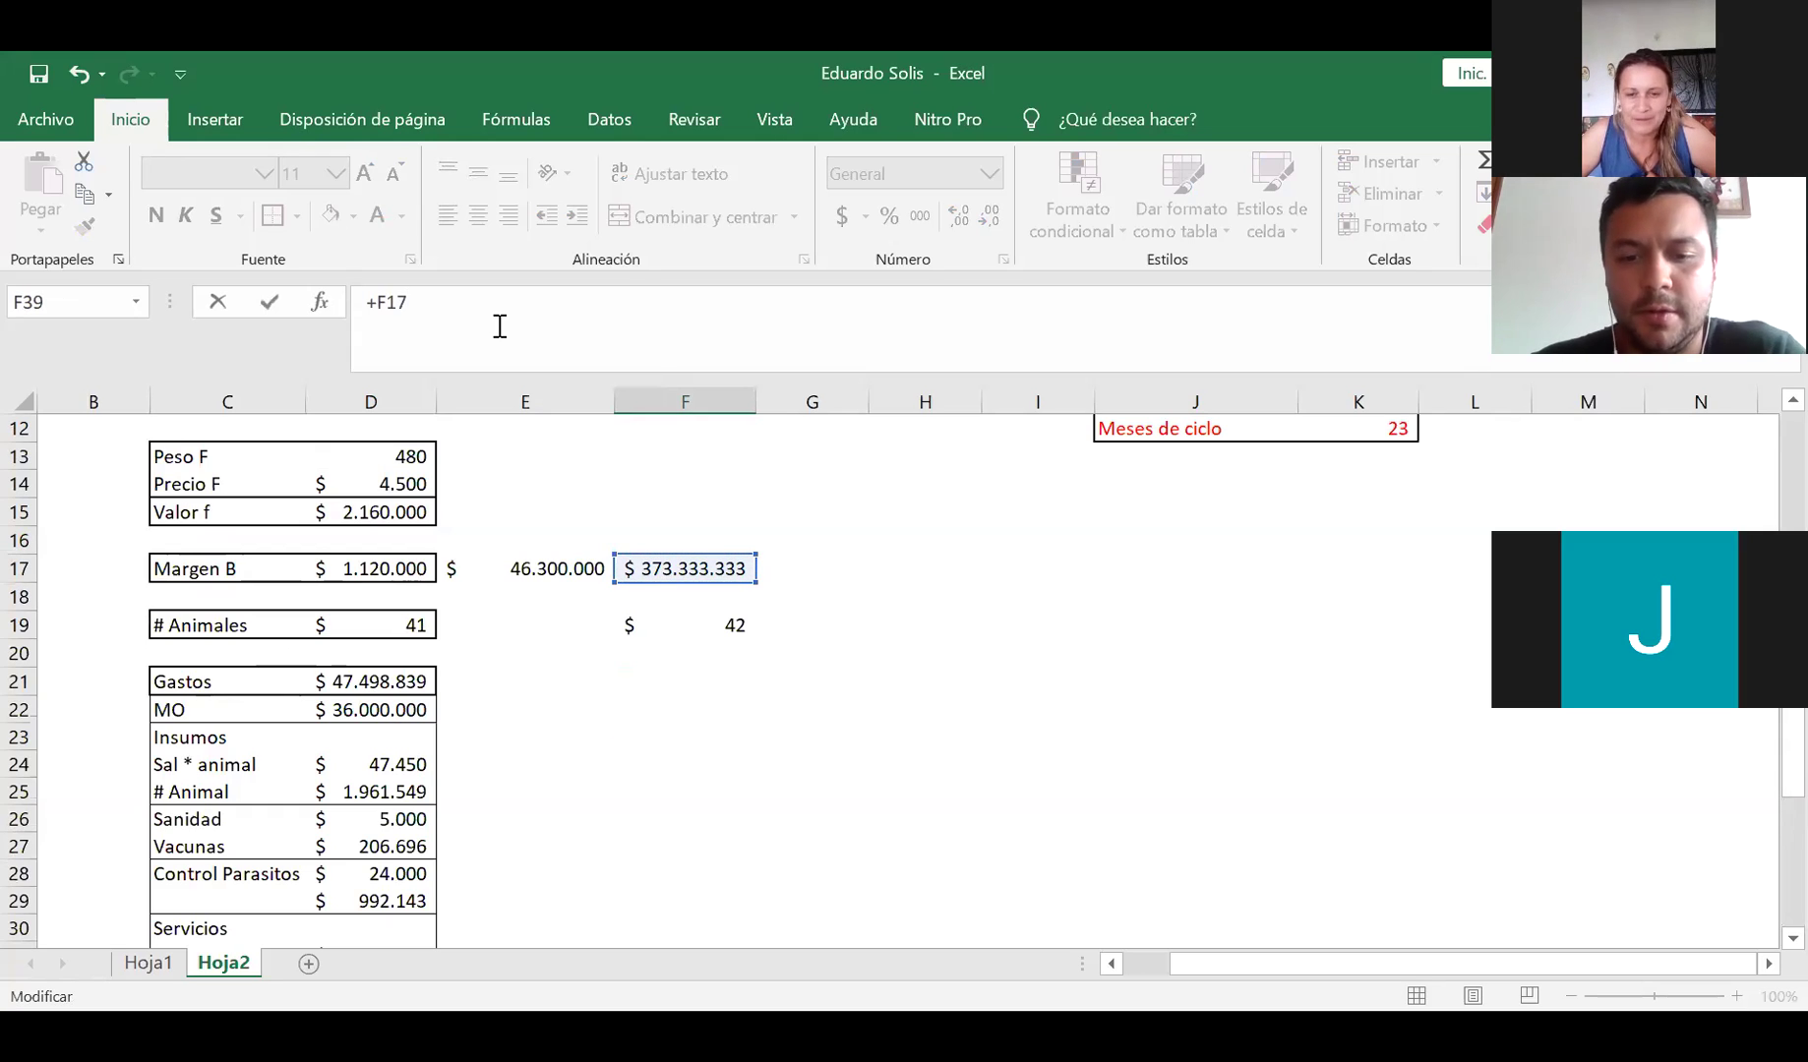
{"action": "type", "text": "/4500"}
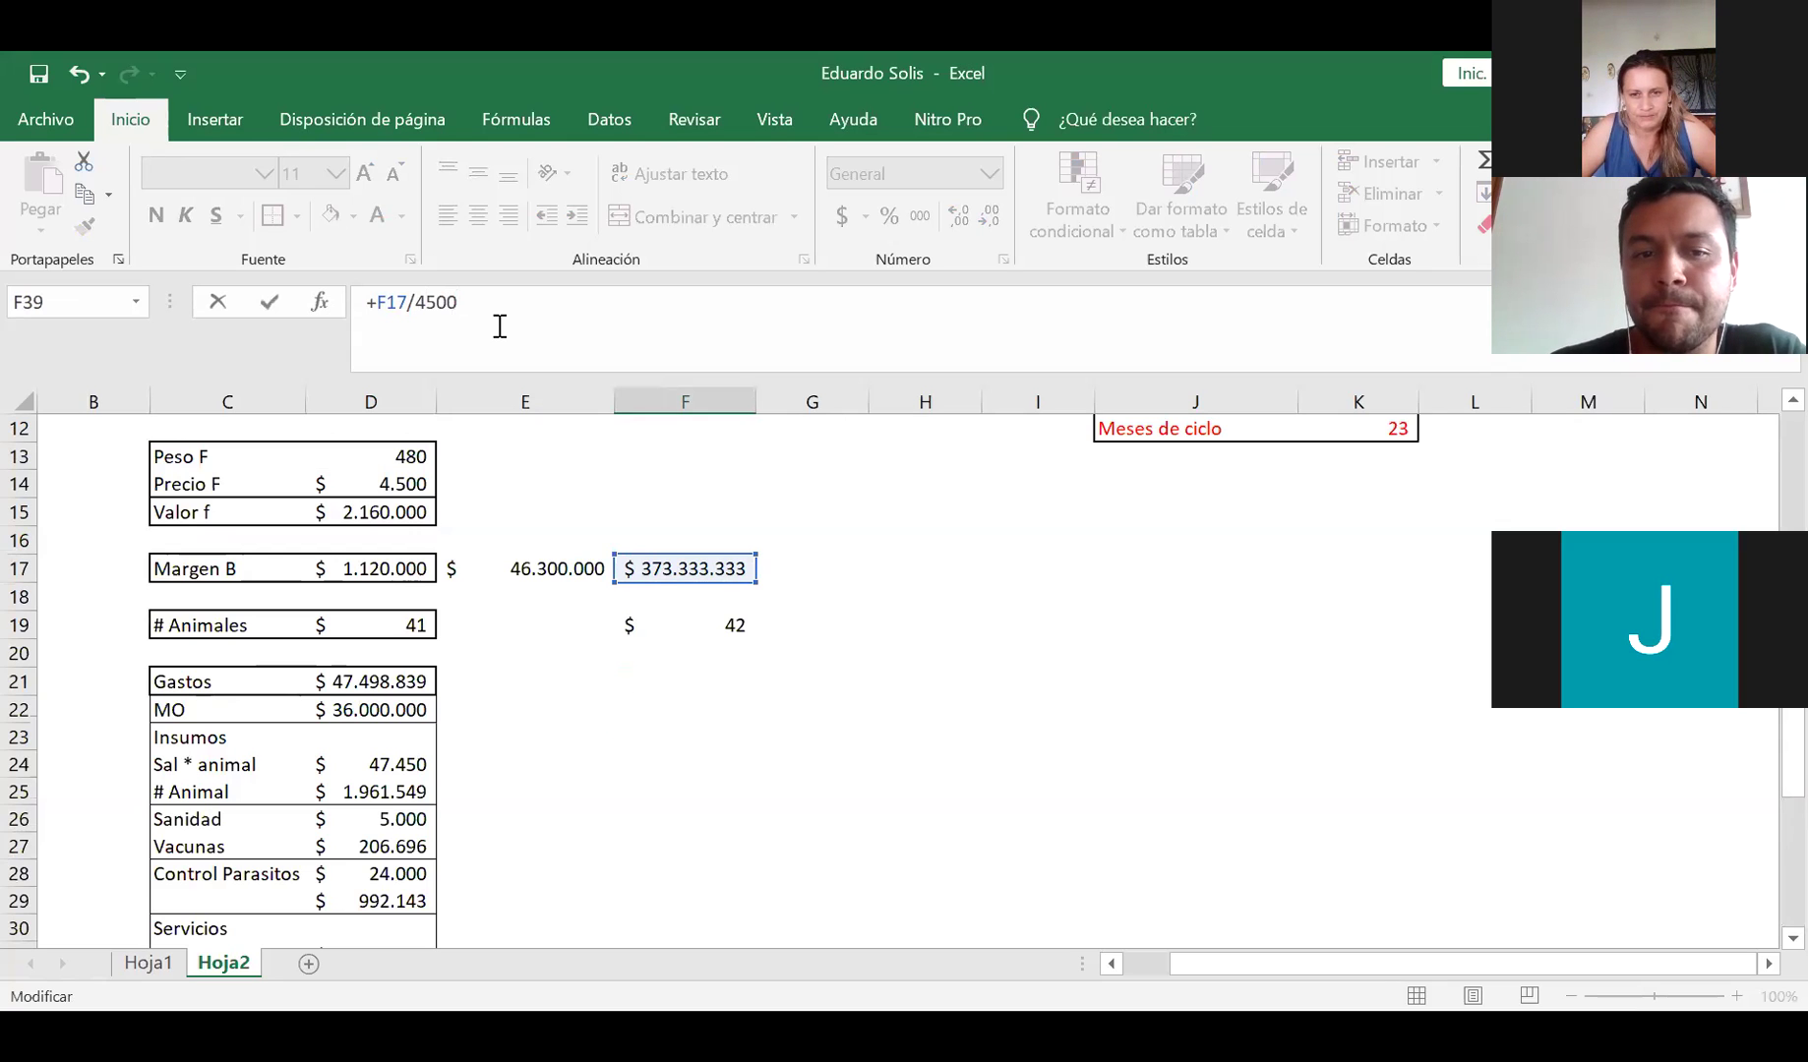
{"action": "key", "text": "Return"}
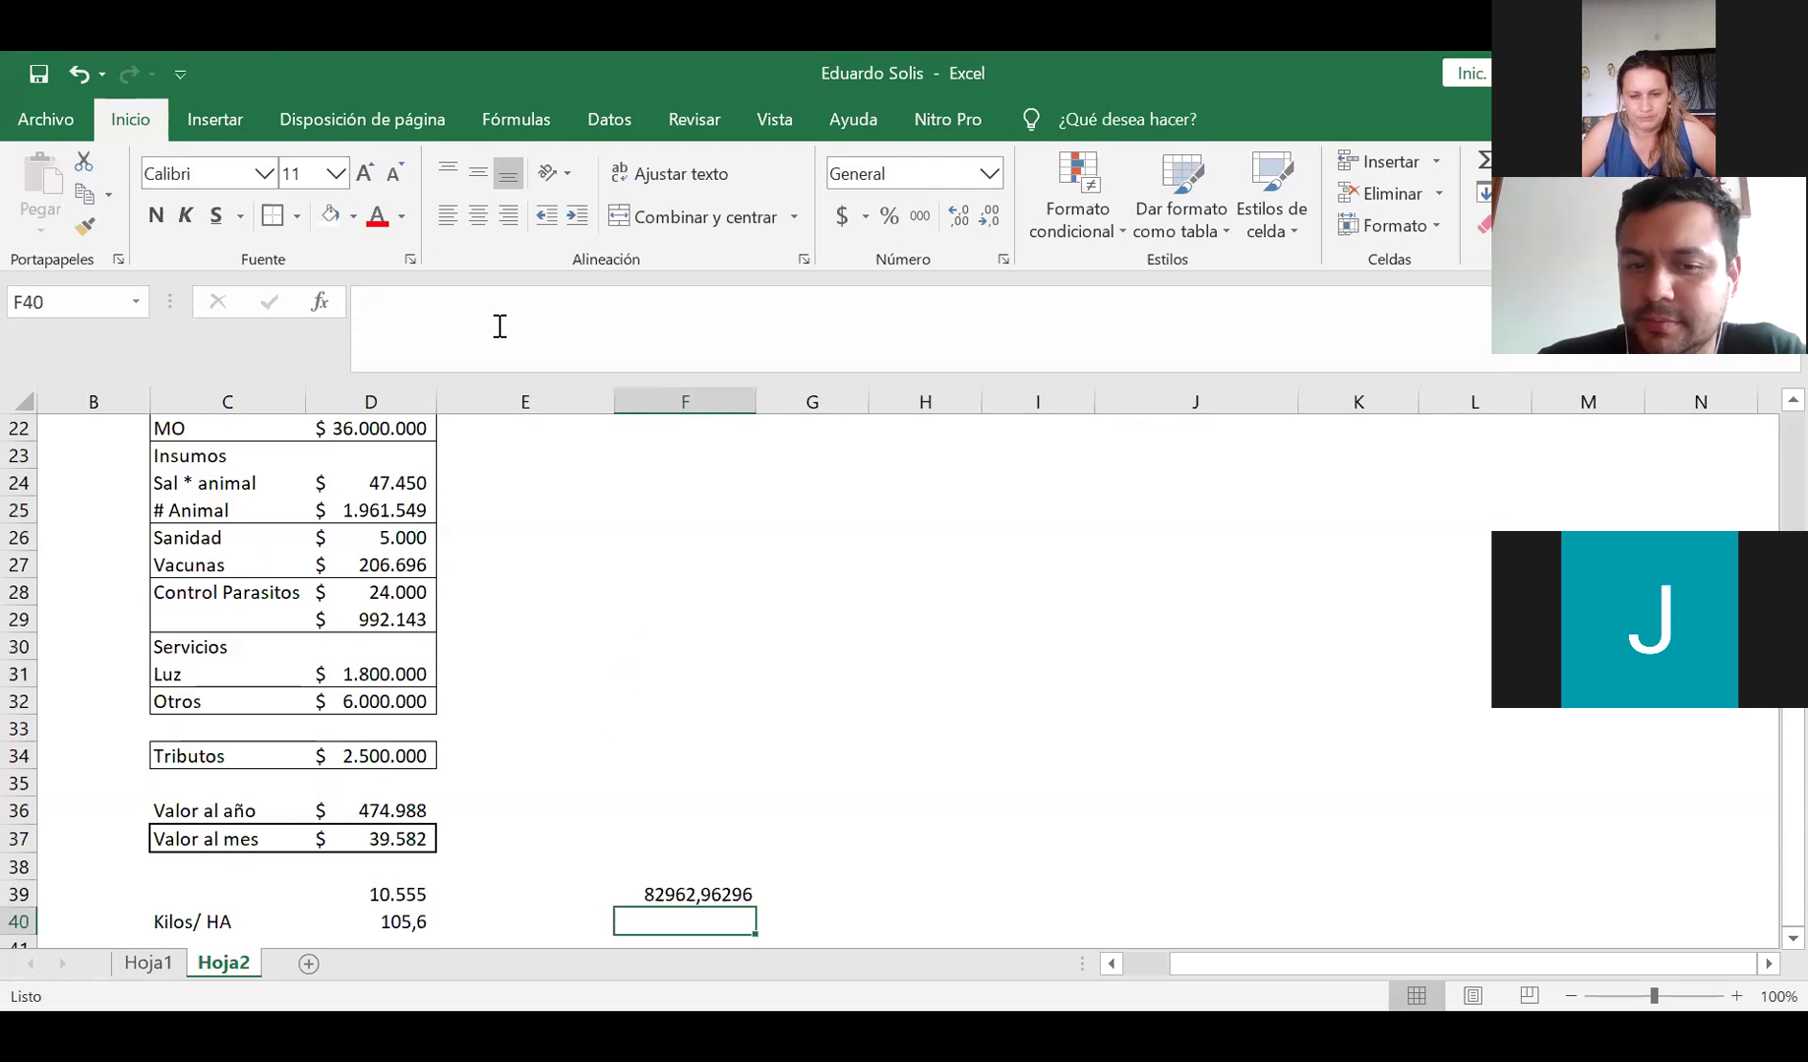
{"action": "left_click", "coordinate": [688, 894]}
{"action": "left_click", "coordinate": [841, 216]}
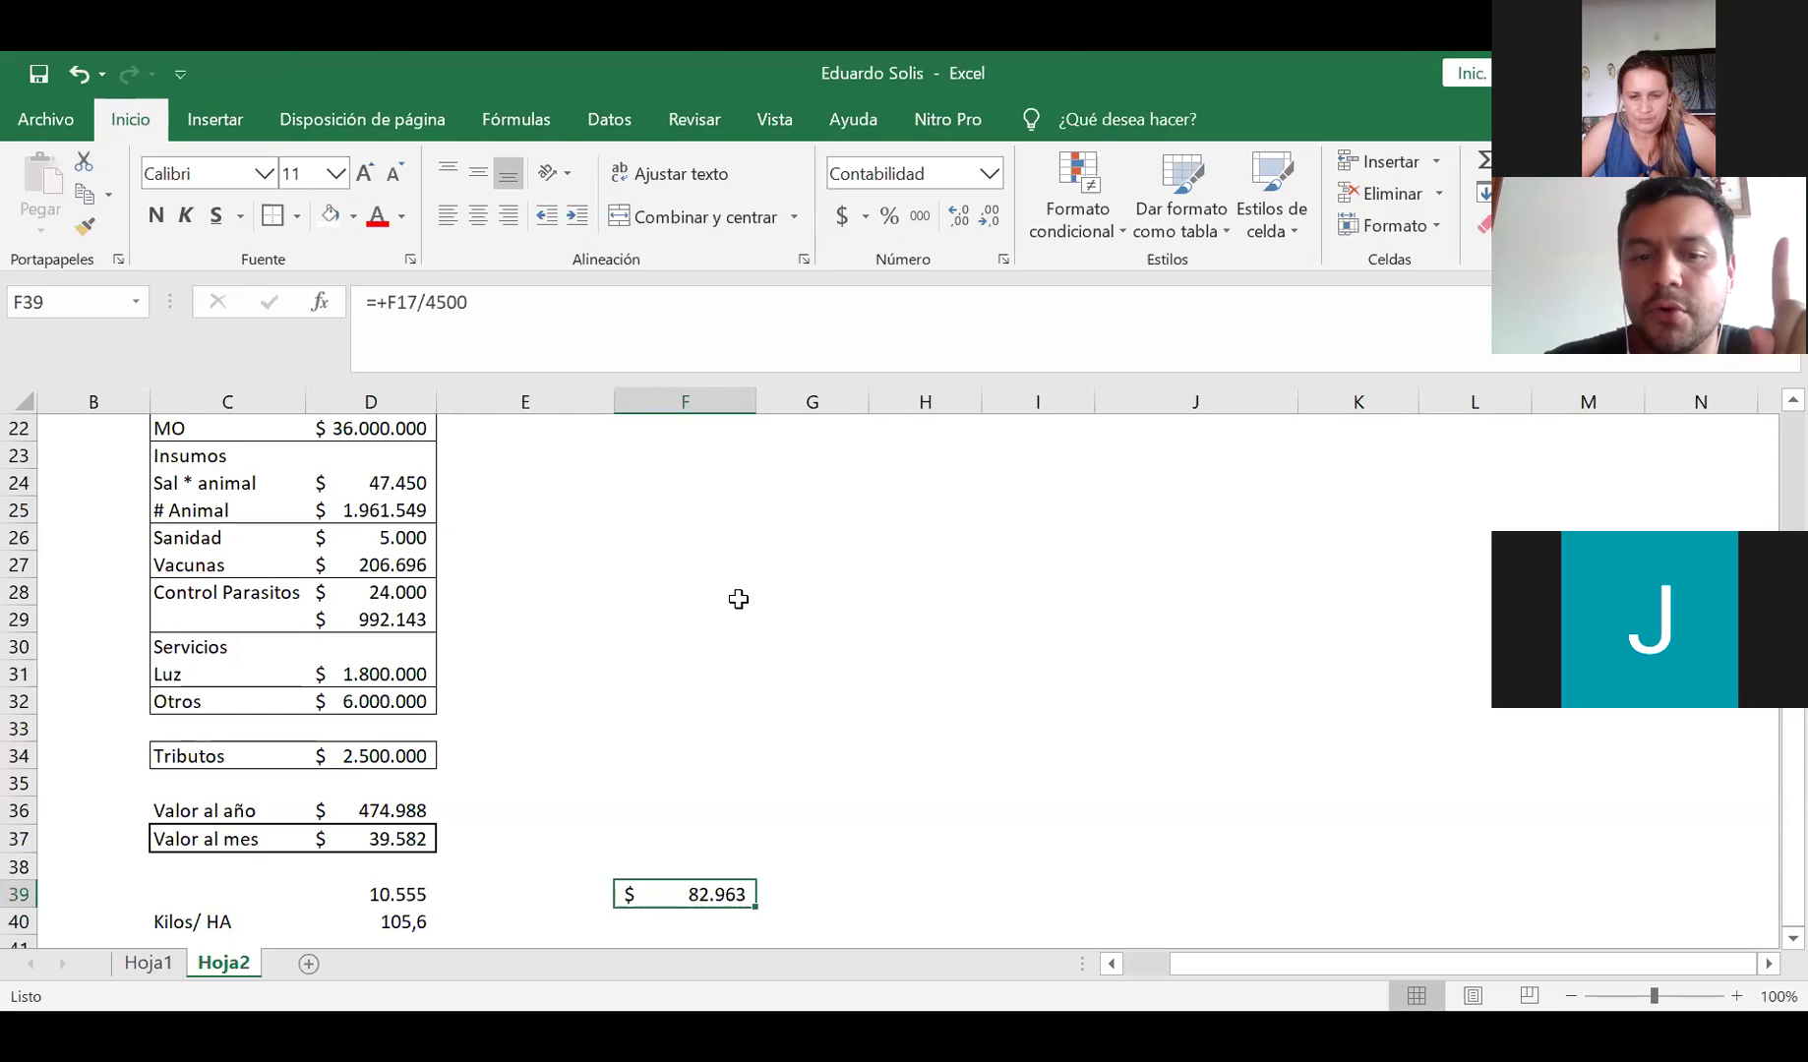
Calculate F39 divided by 100 in cell F40 and format the result as accounting currency without decimals
{"action": "scroll", "coordinate": [728, 597], "scroll_direction": "down", "scroll_amount": 1}
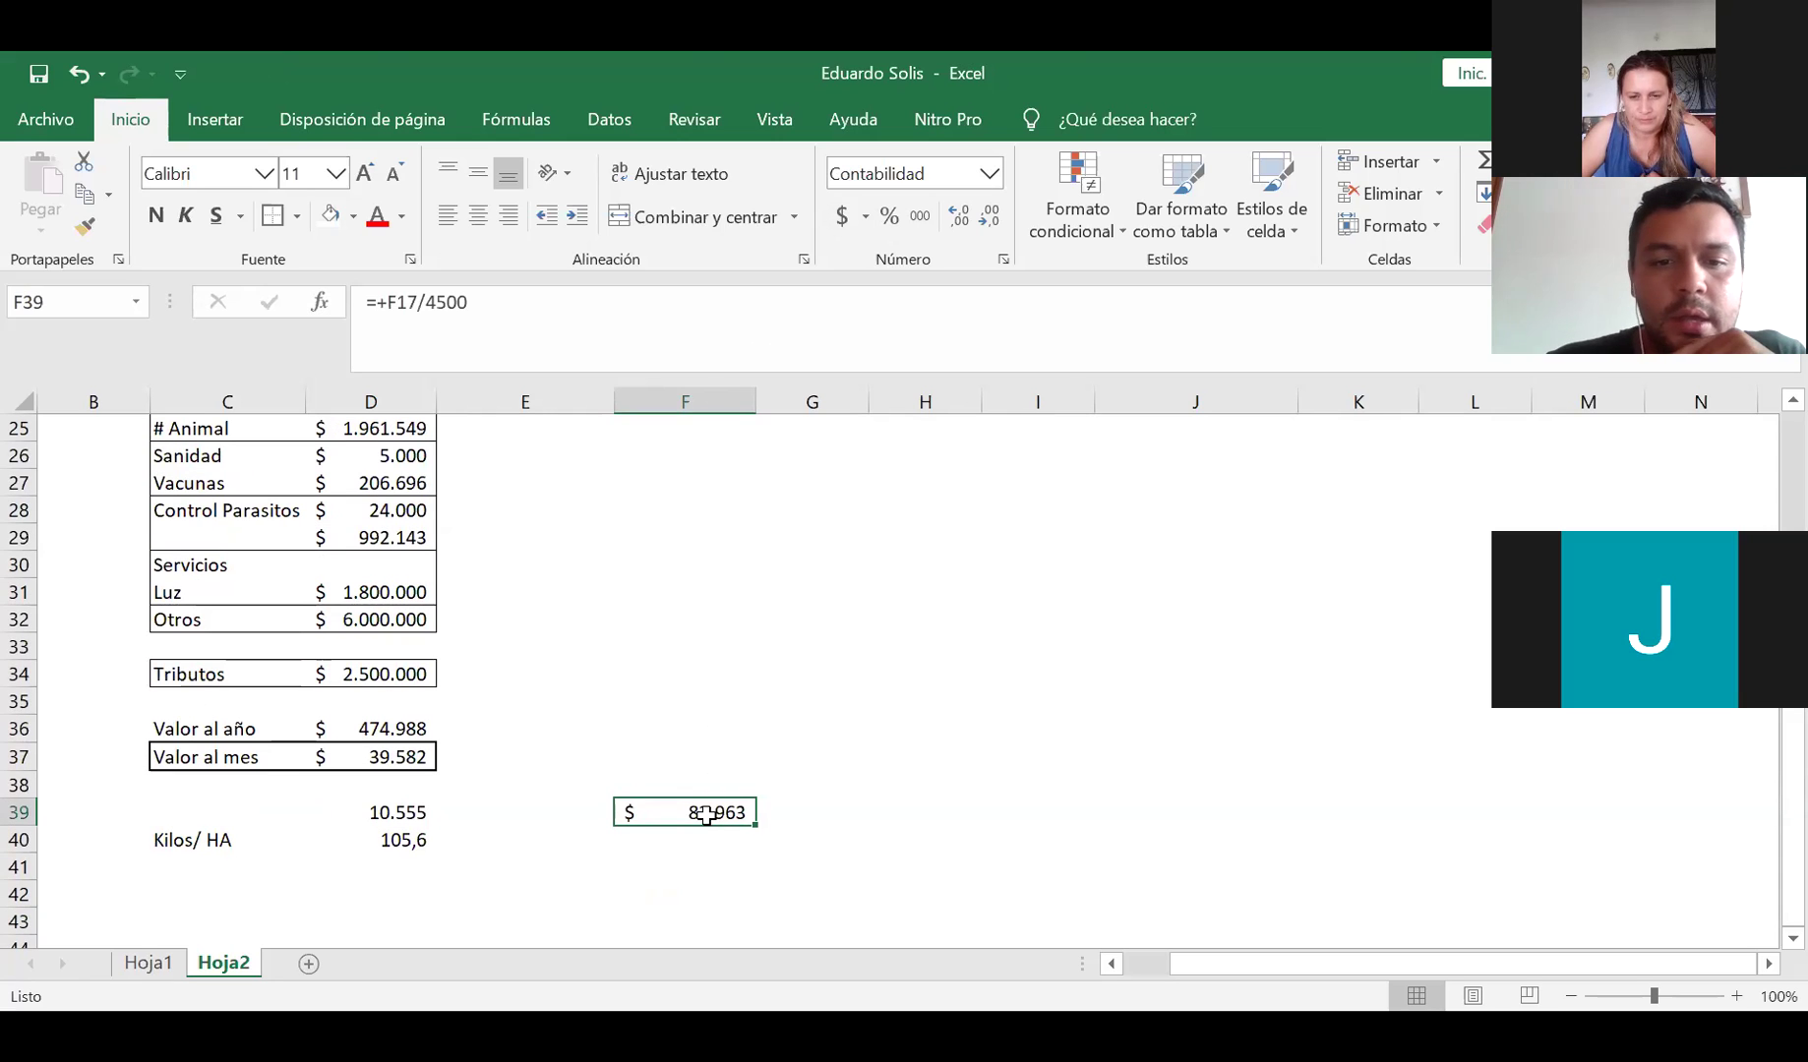
{"action": "left_click", "coordinate": [721, 843]}
{"action": "type", "text": "+"}
{"action": "key", "text": "Up"}
{"action": "type", "text": "/"}
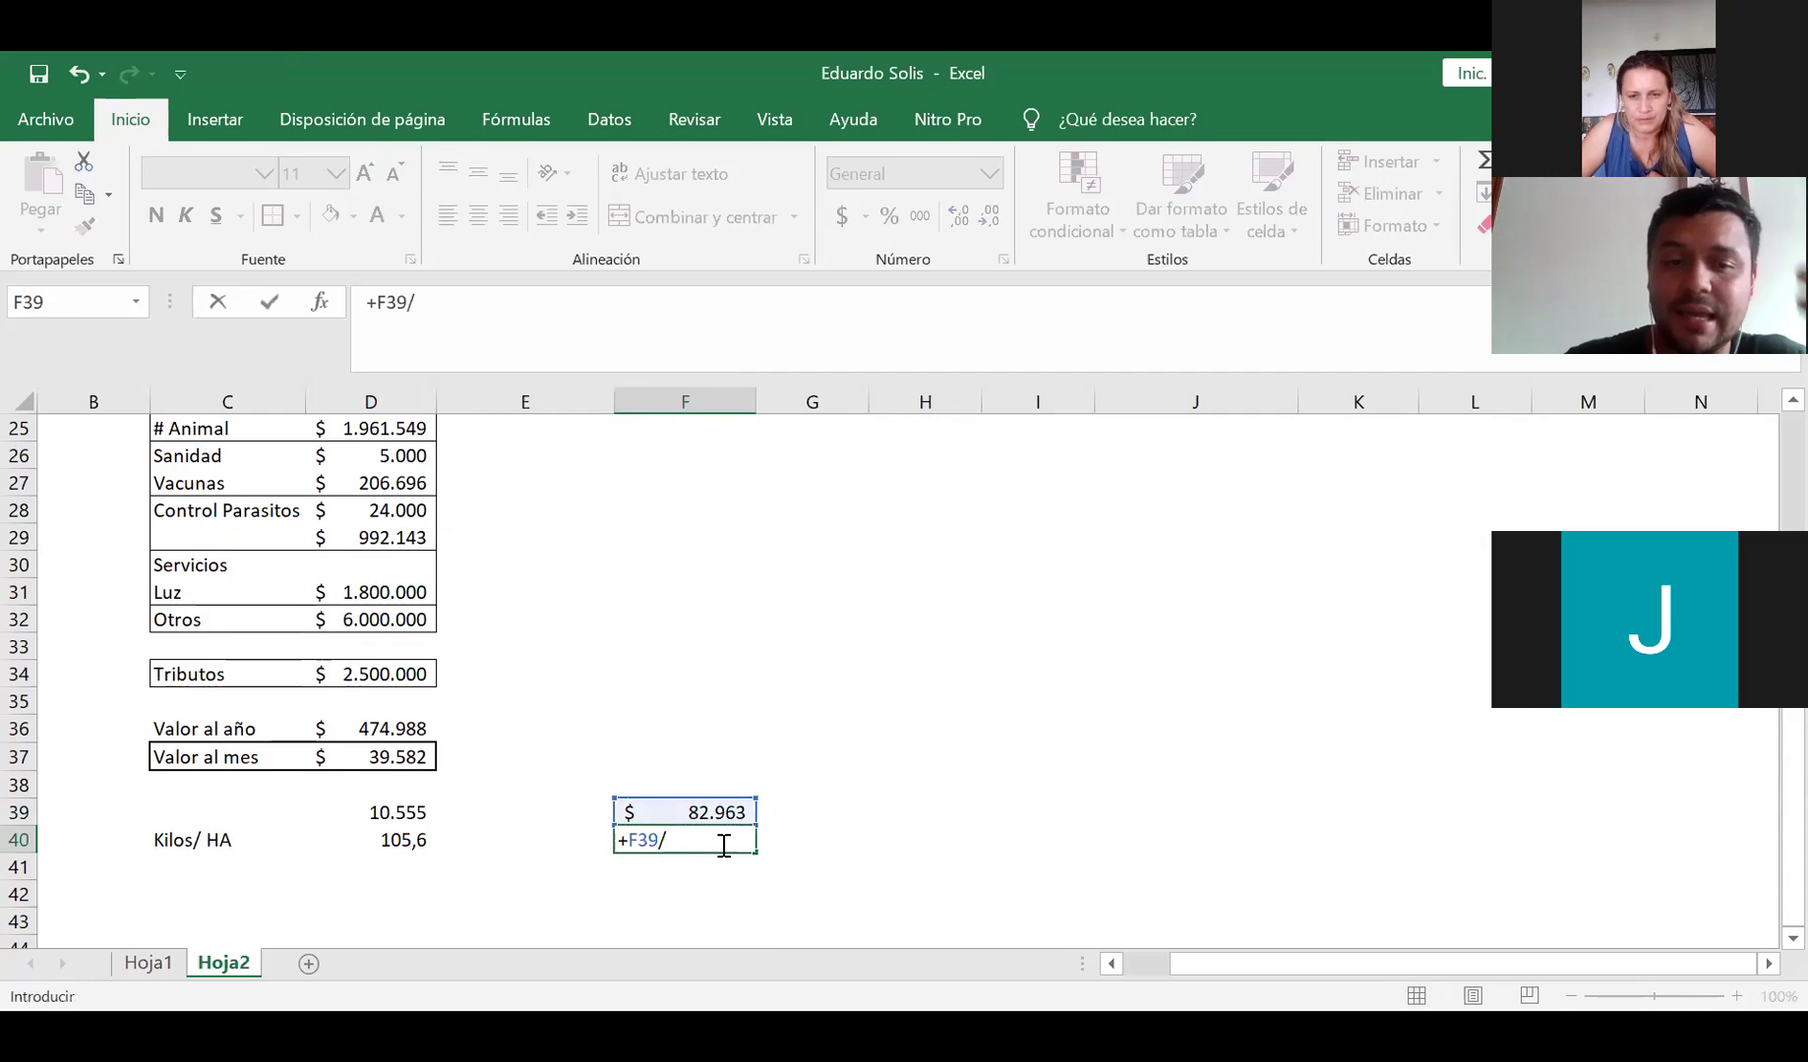
{"action": "type", "text": "100"}
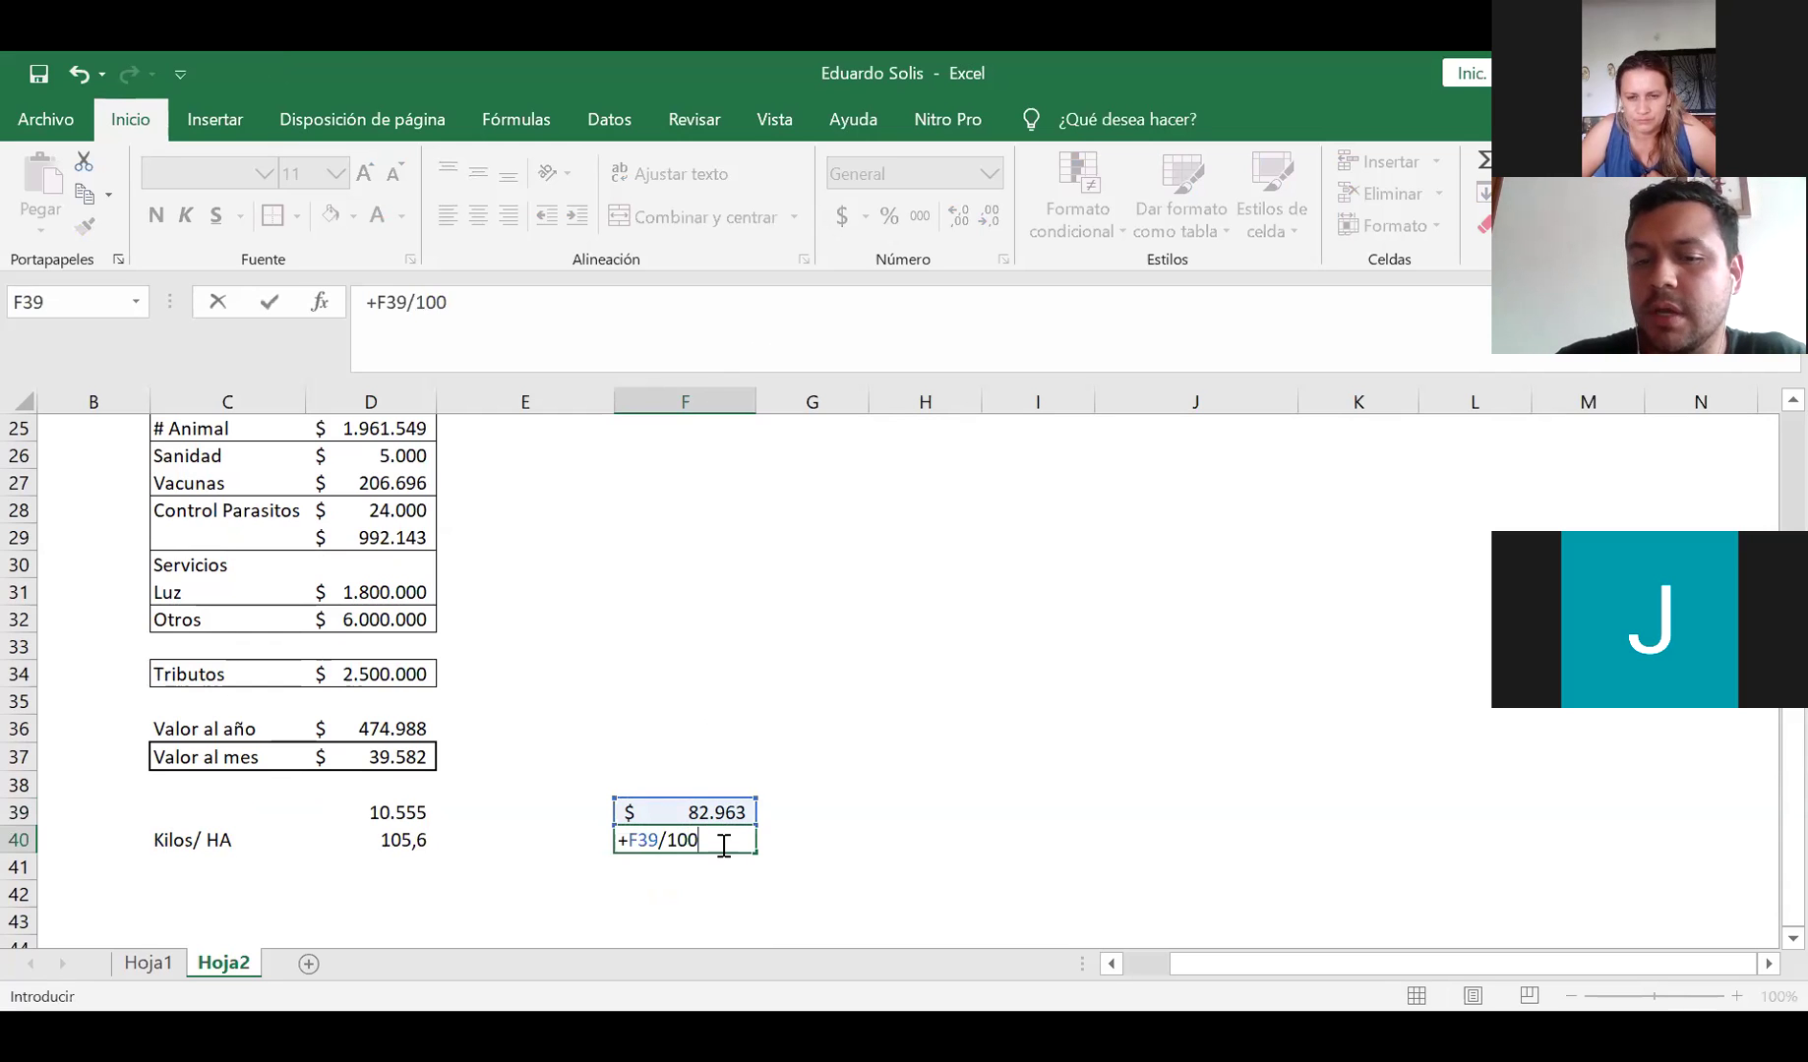
{"action": "key", "text": "Return"}
{"action": "left_click", "coordinate": [721, 844]}
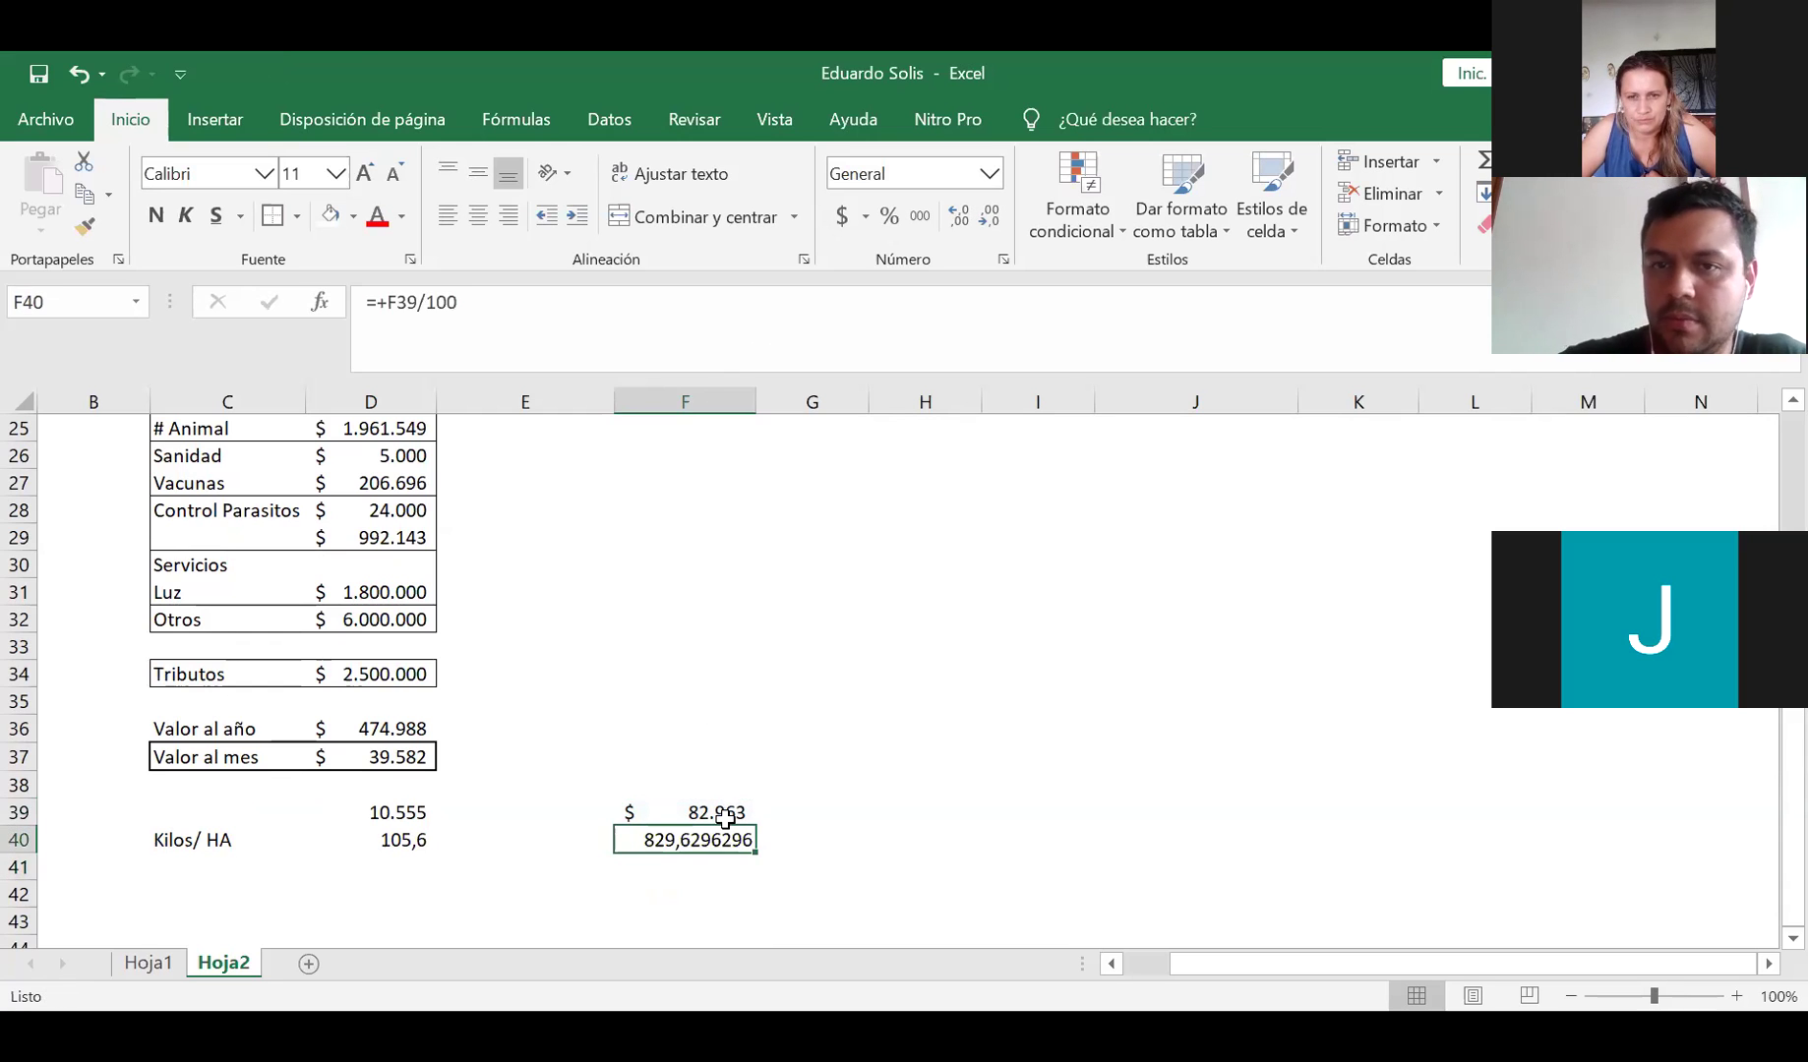
{"action": "left_click", "coordinate": [843, 217]}
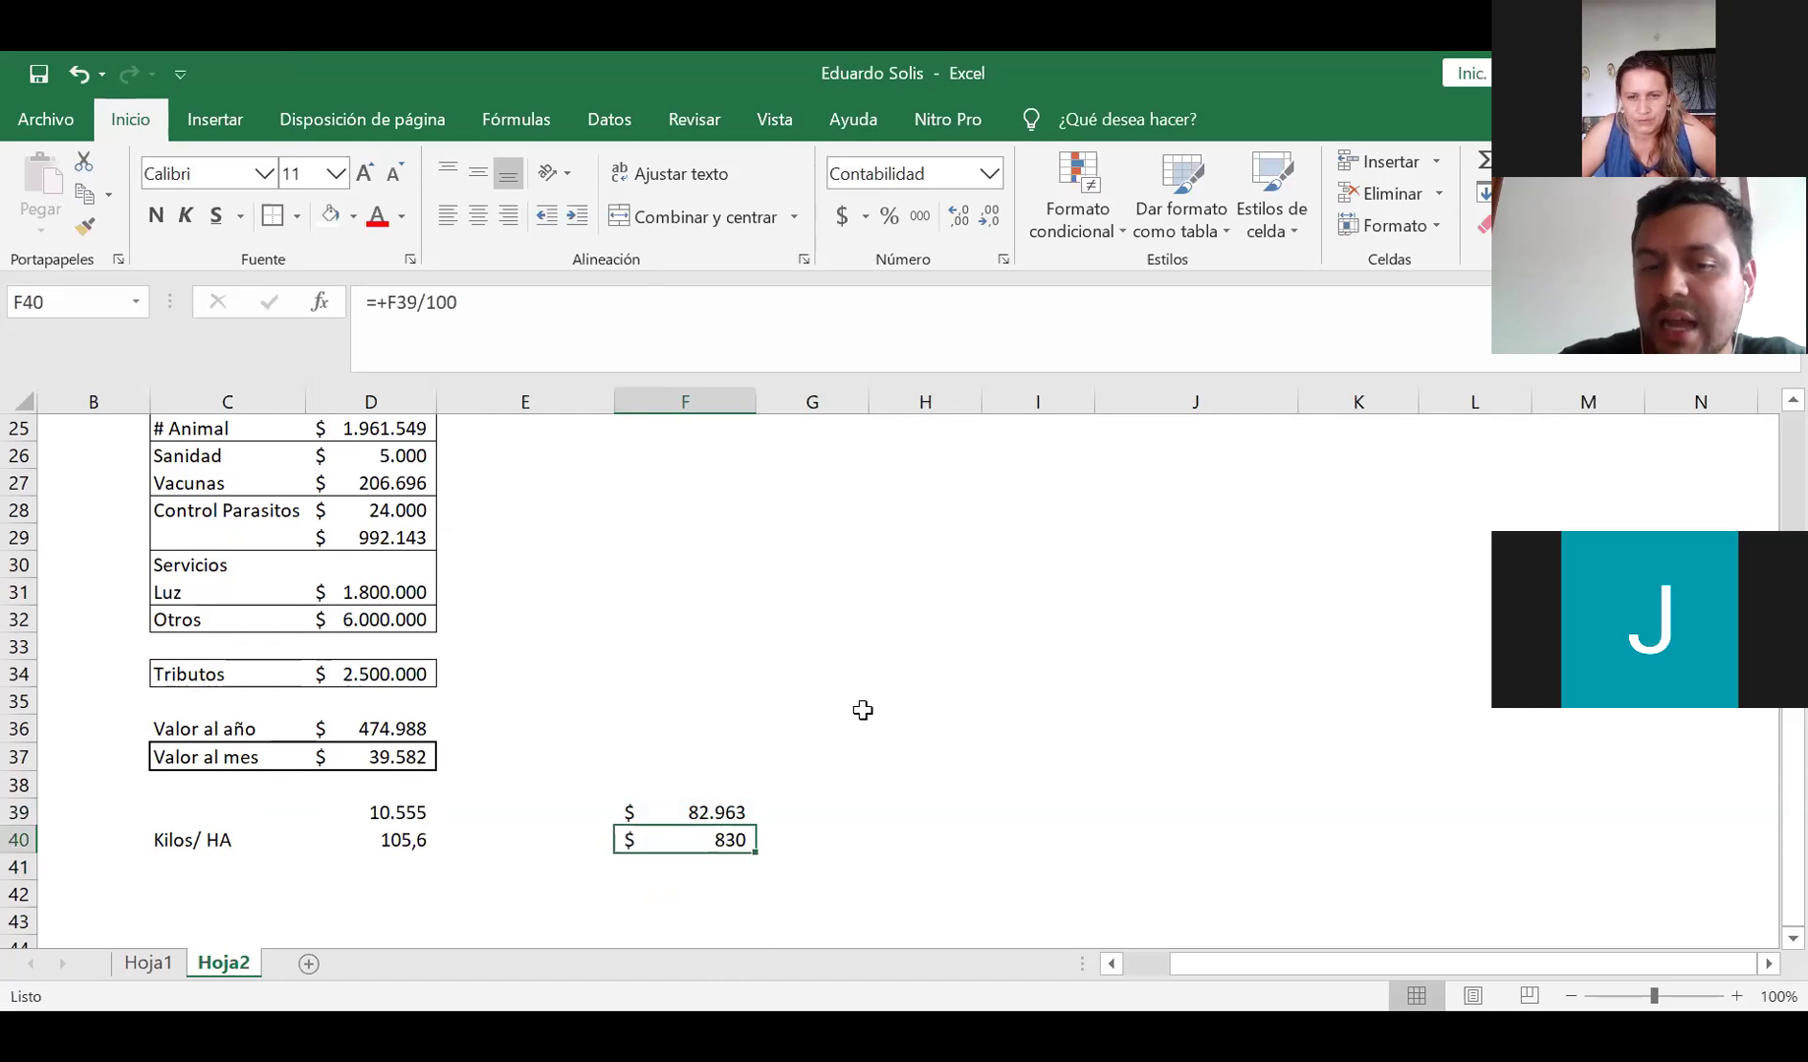